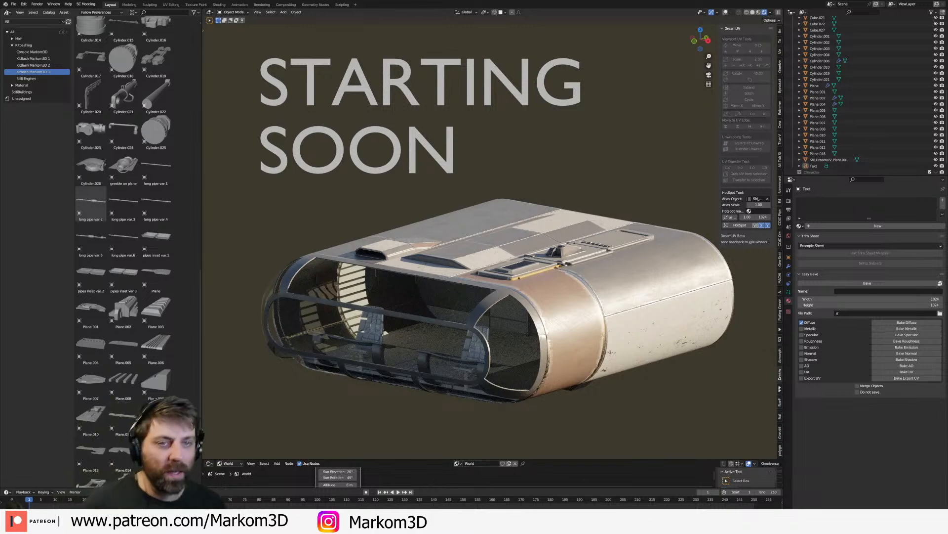
- Delete the "STARTING SOON" text object above the ship module and switch the viewport to solid shading
click(384, 119)
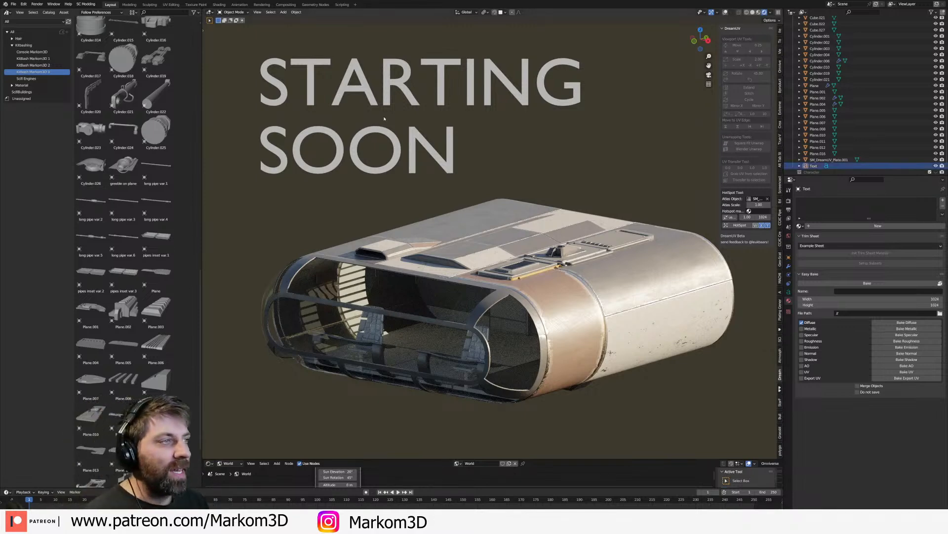
key(Delete)
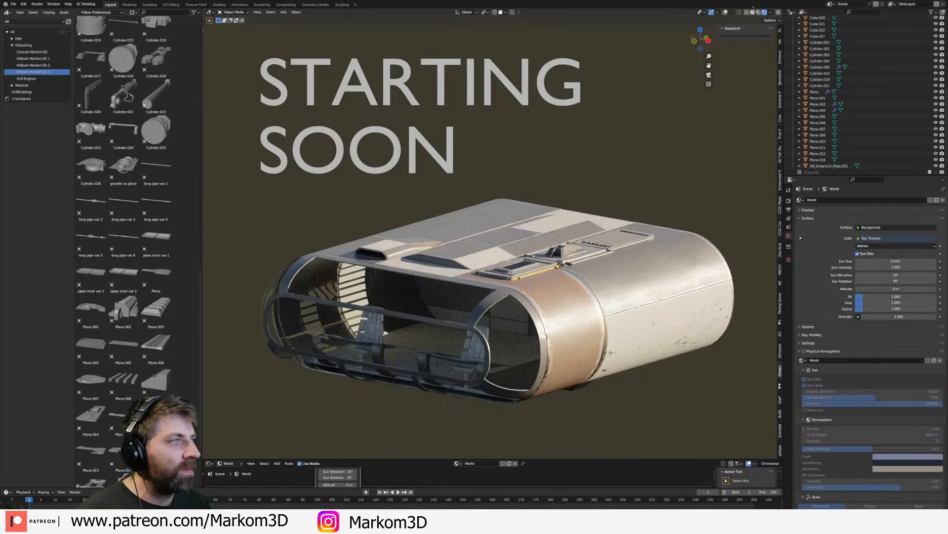
key(z)
- Examine the ship modules and small kitbash parts laid out across the scene
scroll(438, 105, down, 4)
middle_drag(439, 106, 496, 130)
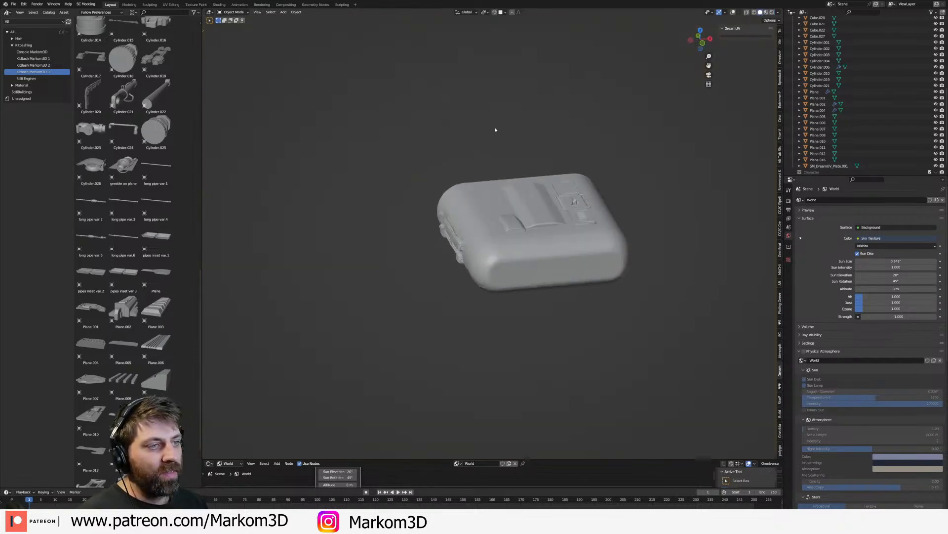
scroll(496, 131, down, 5)
scroll(563, 173, down, 2)
shift+middle_drag(554, 144, 340, 232)
scroll(564, 174, down, 2)
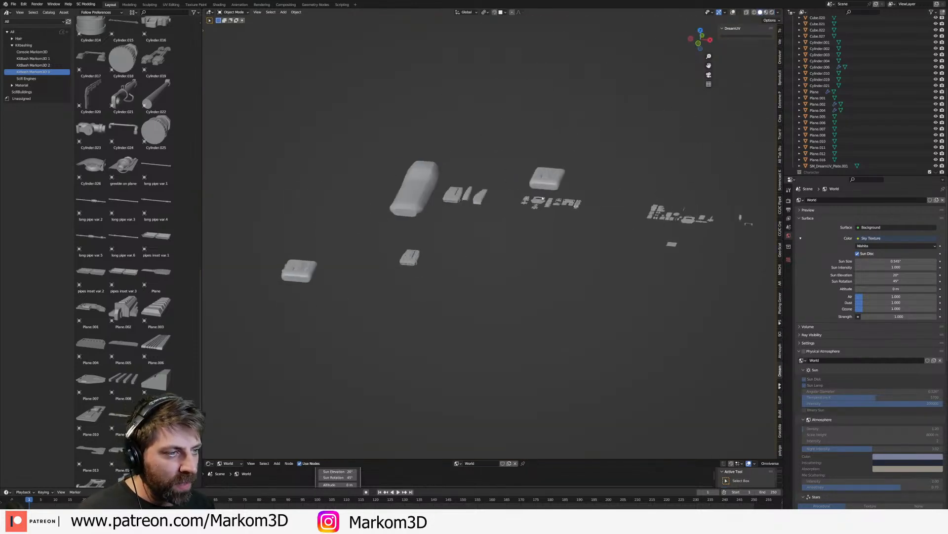
scroll(618, 152, up, 3)
shift+middle_drag(617, 151, 519, 210)
click(511, 229)
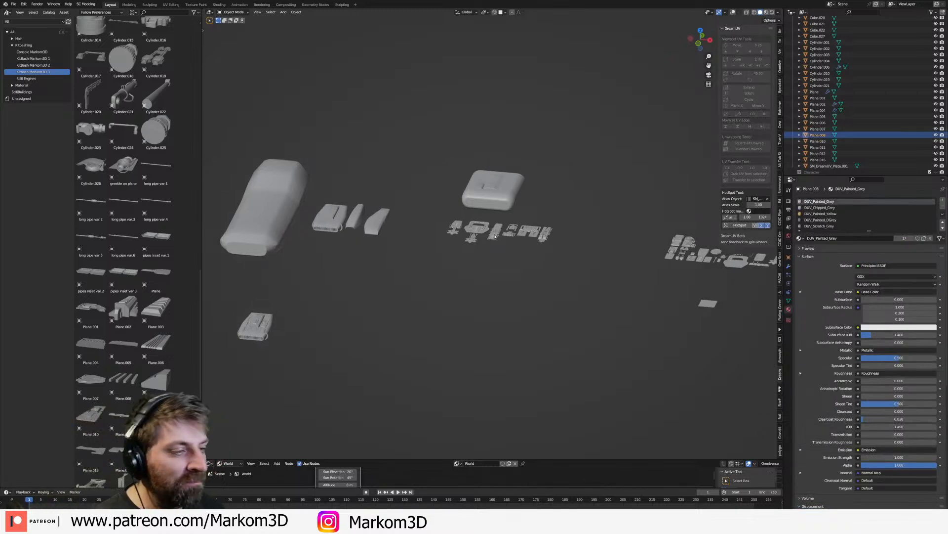
click(493, 236)
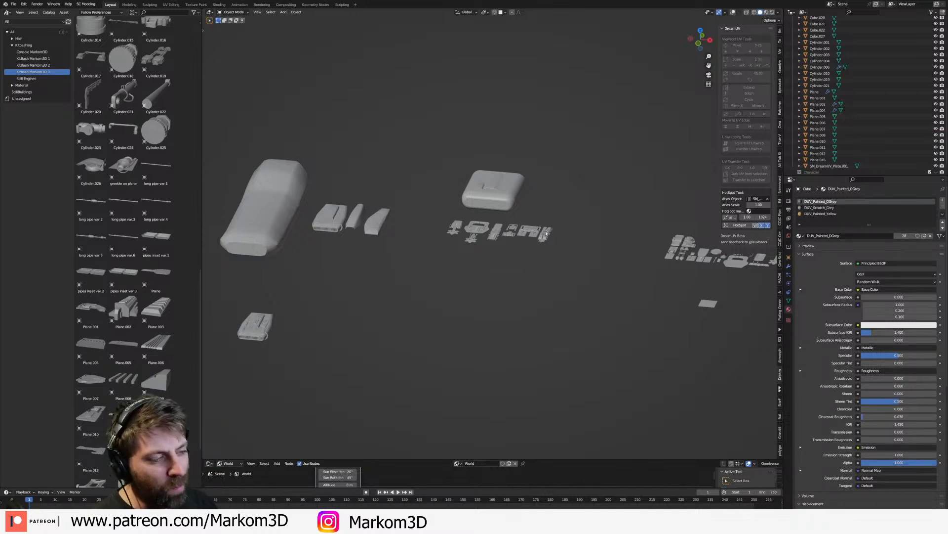
middle_drag(546, 234, 553, 243)
shift+middle_drag(635, 244, 489, 284)
click(568, 253)
scroll(566, 248, up, 3)
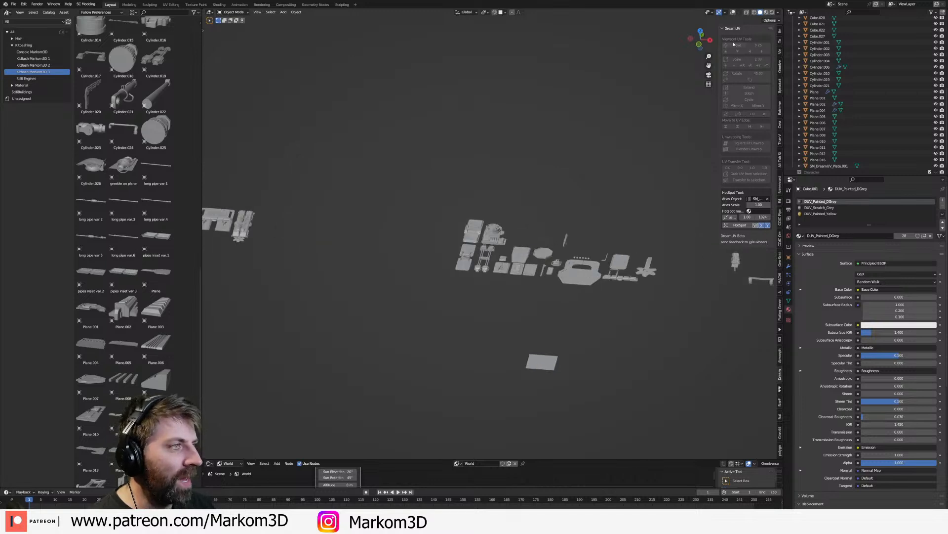
- Inspect the rows of small kitbash detail parts in rendered shading
click(772, 12)
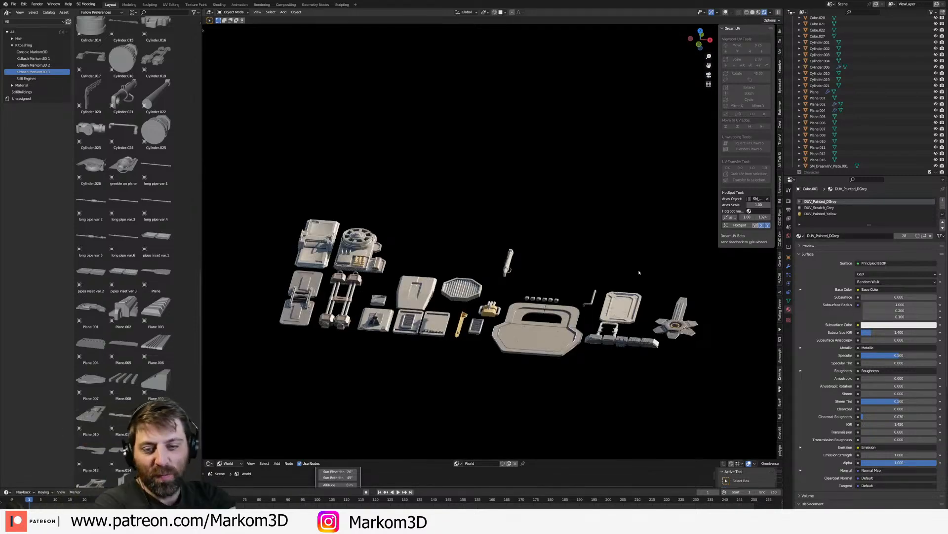
middle_drag(640, 211, 437, 275)
scroll(438, 275, up, 4)
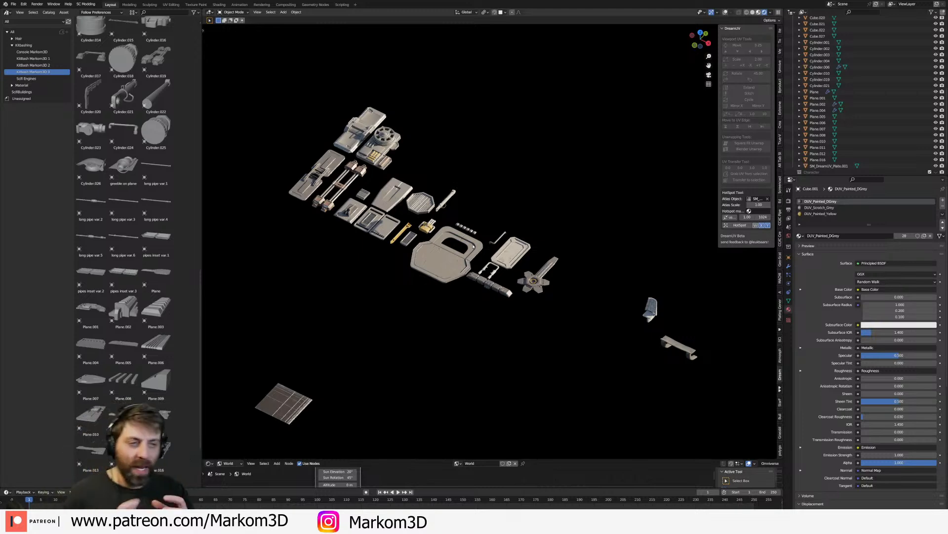
- Switch to material preview shading and examine both groups of textured kitbash parts
click(752, 13)
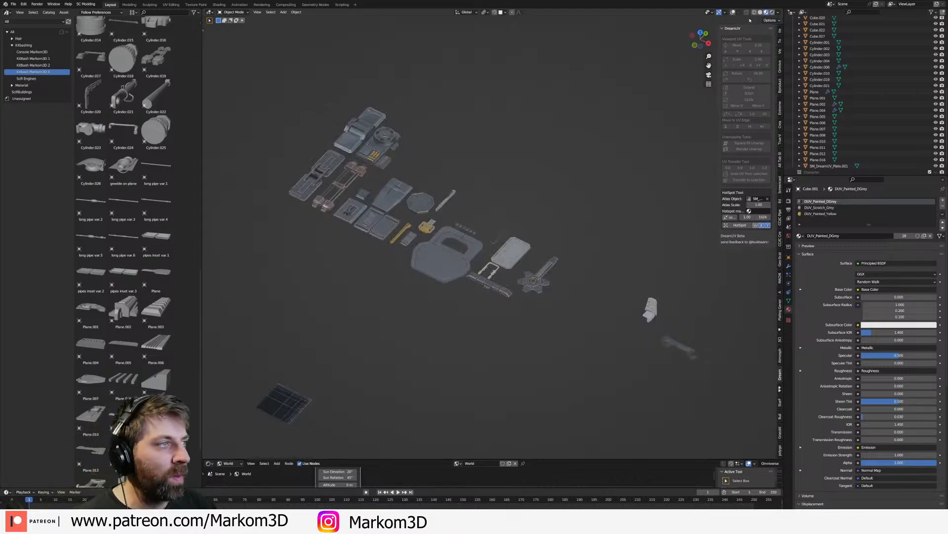
scroll(391, 228, up, 5)
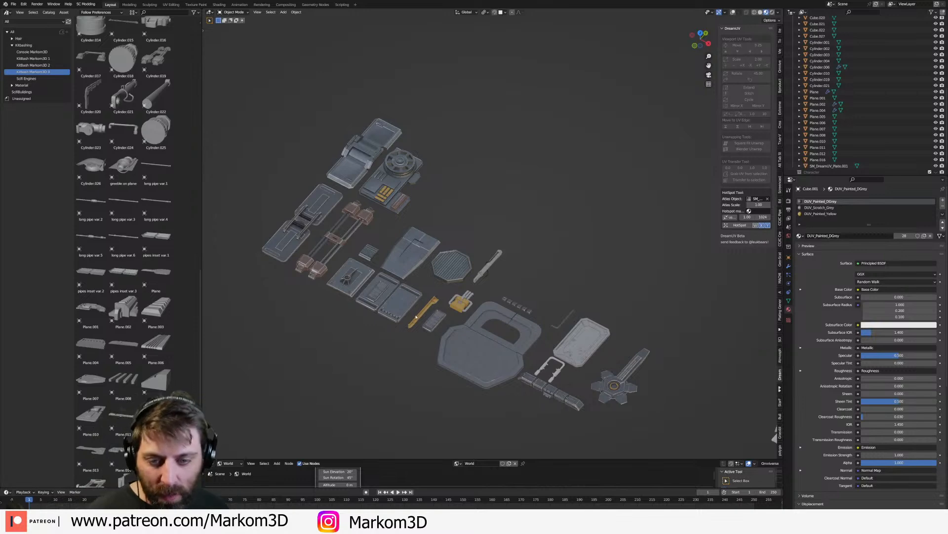
shift+middle_drag(295, 267, 447, 289)
scroll(356, 247, down, 1)
shift+middle_drag(290, 205, 466, 256)
scroll(466, 257, down, 2)
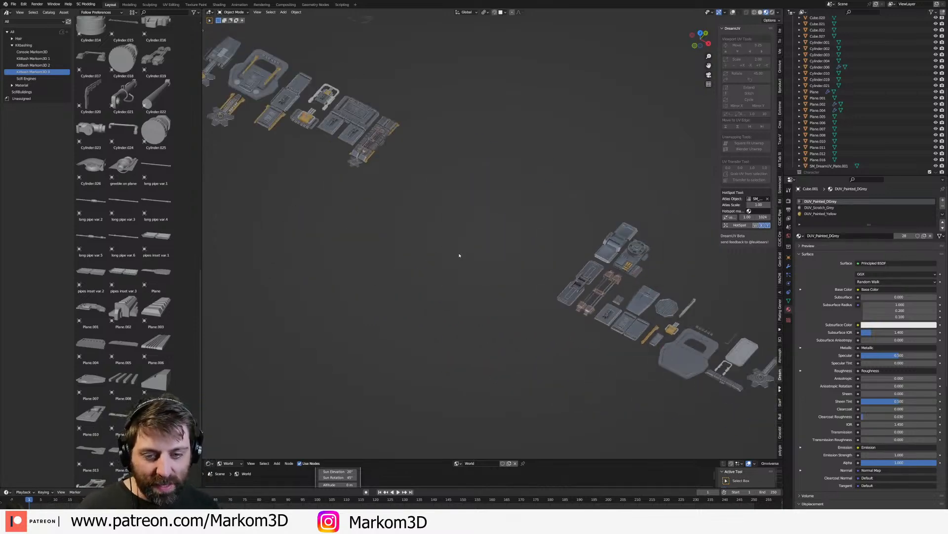
shift+middle_drag(371, 229, 460, 351)
scroll(497, 304, up, 3)
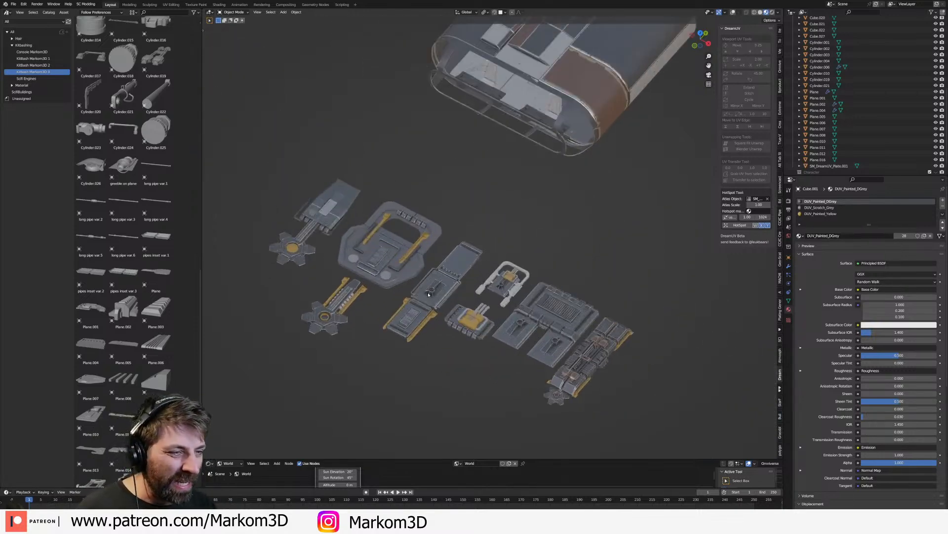
scroll(428, 295, up, 2)
scroll(429, 295, down, 2)
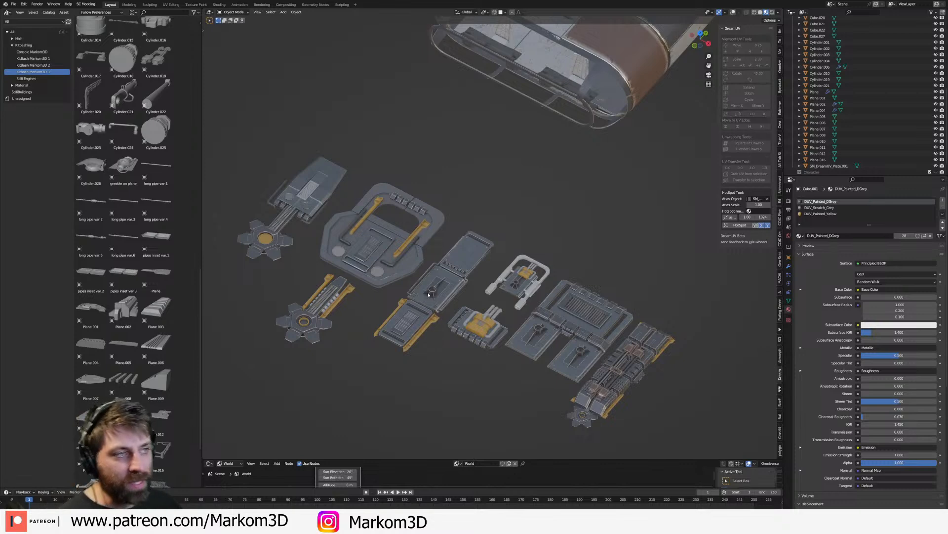
scroll(428, 295, down, 3)
- Examine the textured ship modules and frame the small finished engine-like module for a closer look
click(565, 103)
shift+middle_drag(460, 101, 521, 163)
scroll(521, 163, down, 1)
scroll(497, 222, down, 1)
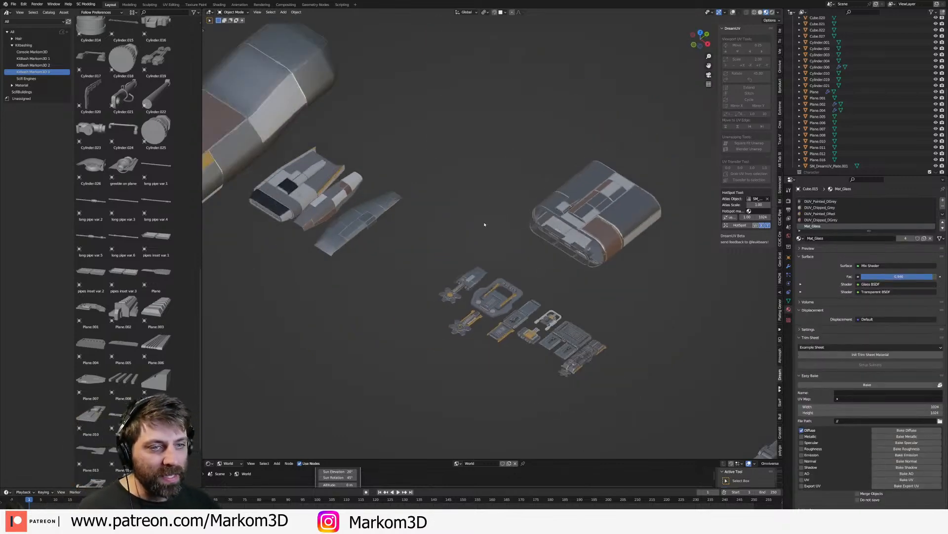
shift+middle_drag(440, 226, 590, 191)
scroll(593, 197, down, 1)
click(240, 353)
key(KP_Decimal)
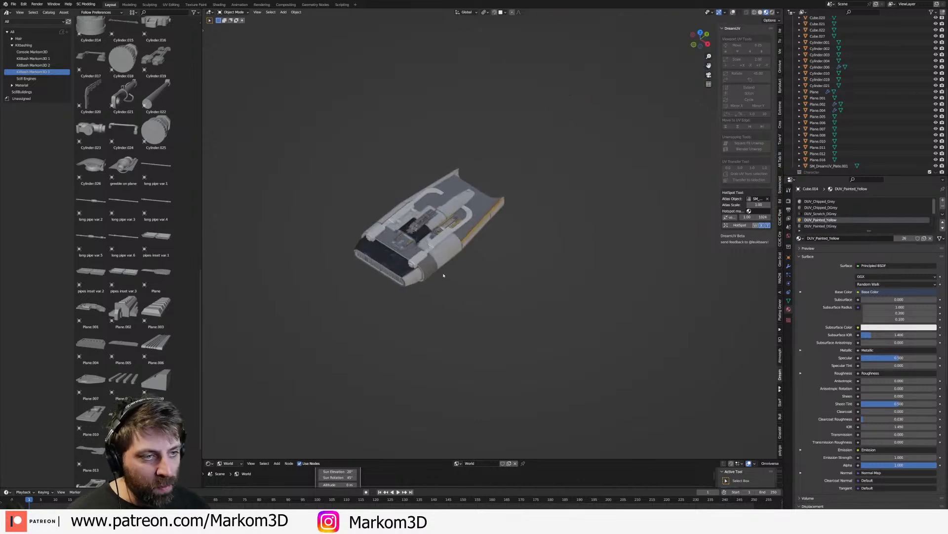
mouse_move(444, 275)
middle_down()
mouse_move(470, 220)
mouse_move(450, 275)
middle_up()
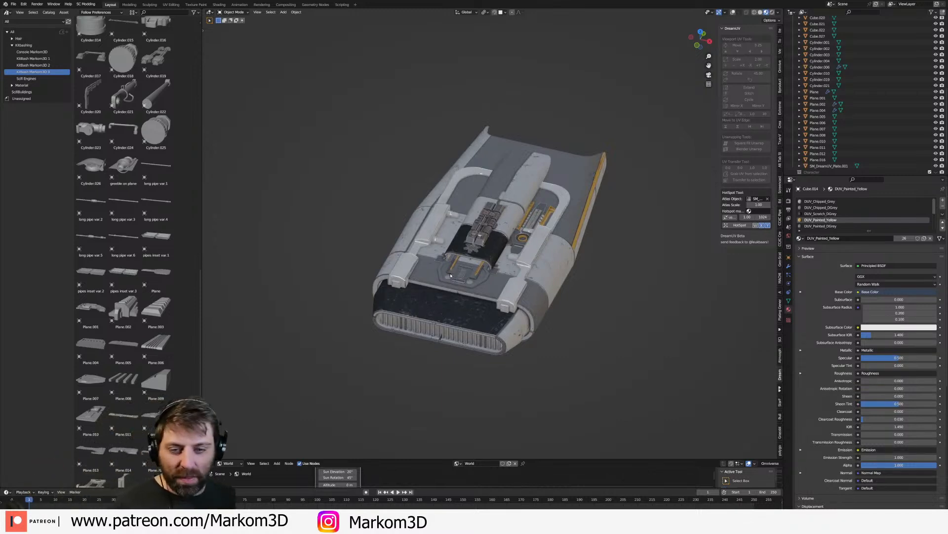
- Select the complete cockpit module in top wireframe view and move it about 14 m in X and 13 m in Y, beside the small finished module
scroll(432, 237, down, 4)
shift+middle_drag(427, 311, 434, 243)
scroll(428, 240, down, 2)
scroll(407, 344, down, 5)
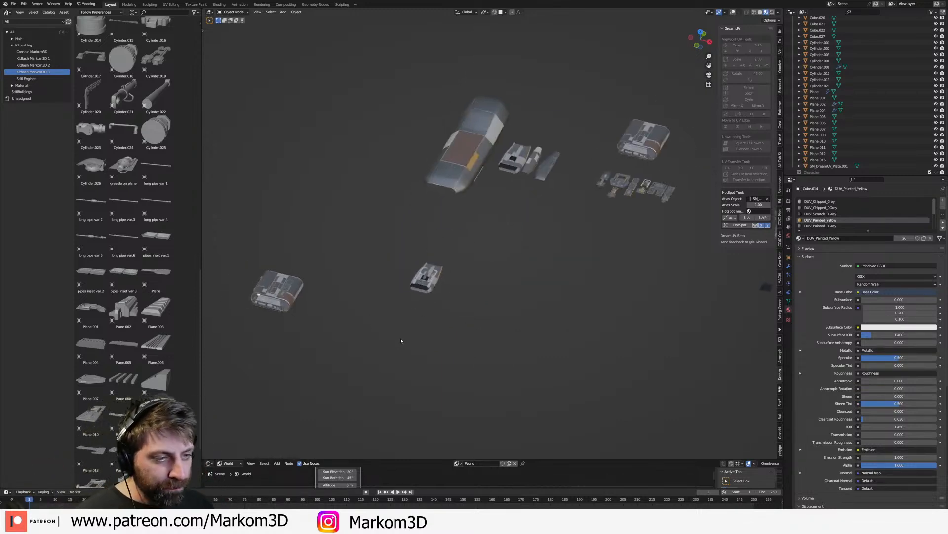
click(299, 298)
key(KP_7)
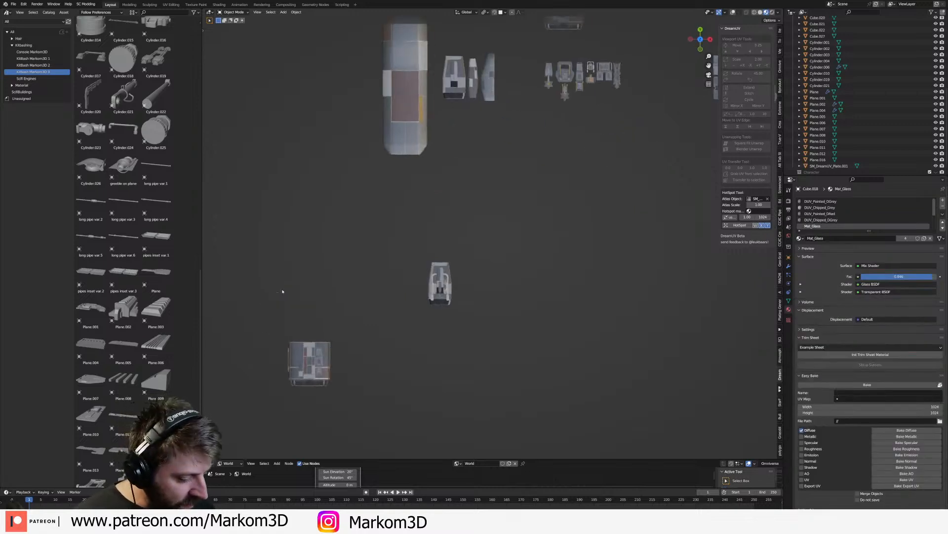
key(g)
key(Escape)
key(z)
click(302, 366)
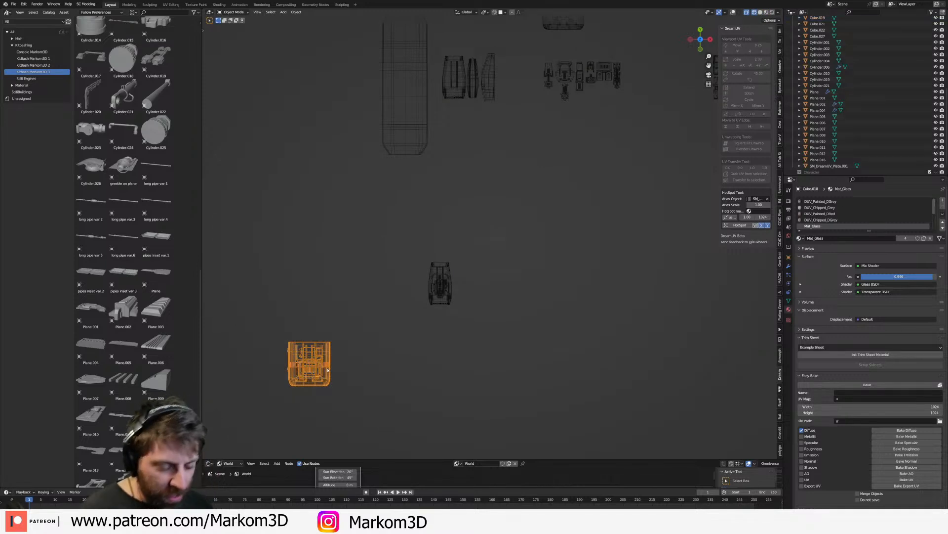
key(g)
click(419, 287)
- Inspect the cockpit module and the small module side by side in rendered shading, then return to solid shading
mouse_move(419, 287)
middle_down()
mouse_move(440, 250)
mouse_move(418, 314)
middle_up()
key(z)
click(471, 251)
scroll(420, 311, up, 2)
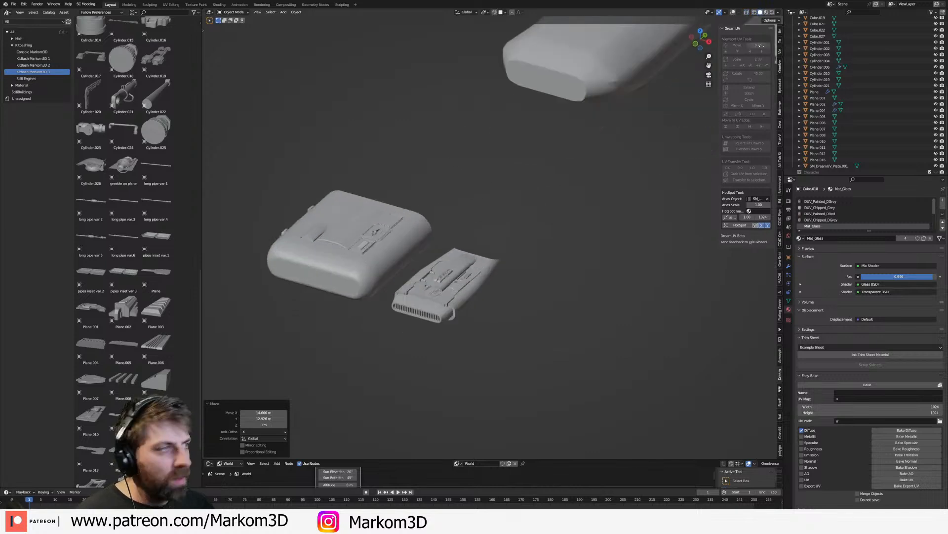
click(771, 13)
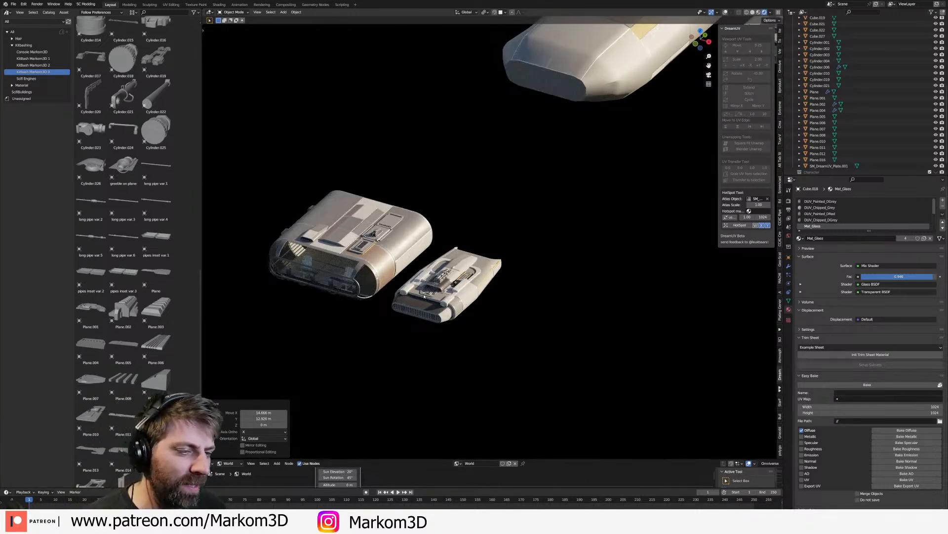
shift+middle_drag(424, 295, 462, 299)
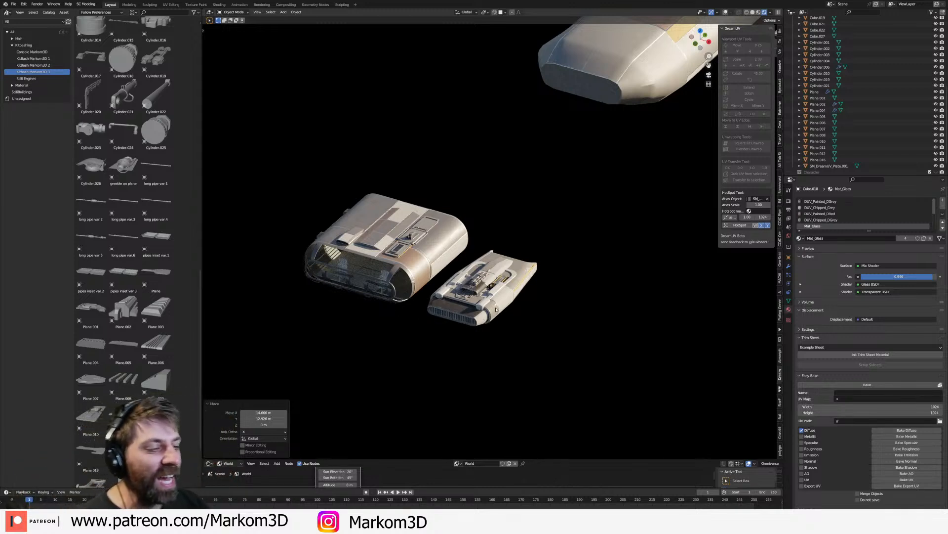
middle_drag(484, 299, 466, 297)
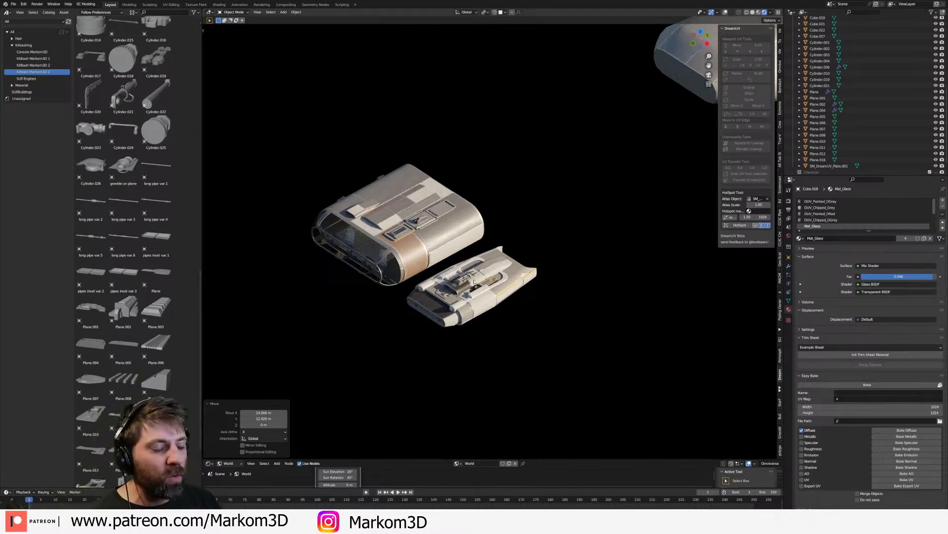
scroll(470, 282, down, 2)
click(752, 11)
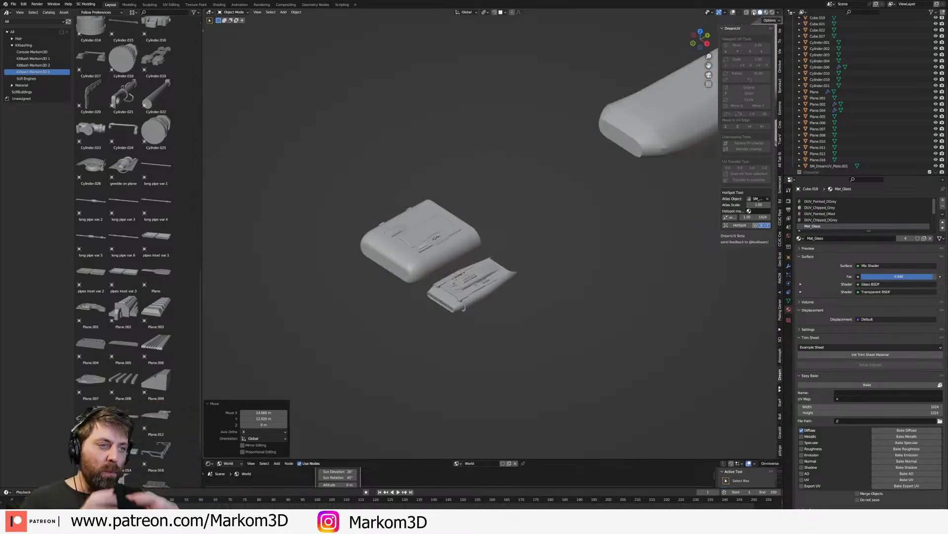
- Show the viewport overlays and snap the 3D cursor to the world origin
scroll(503, 306, down, 3)
shift+middle_drag(525, 315, 393, 277)
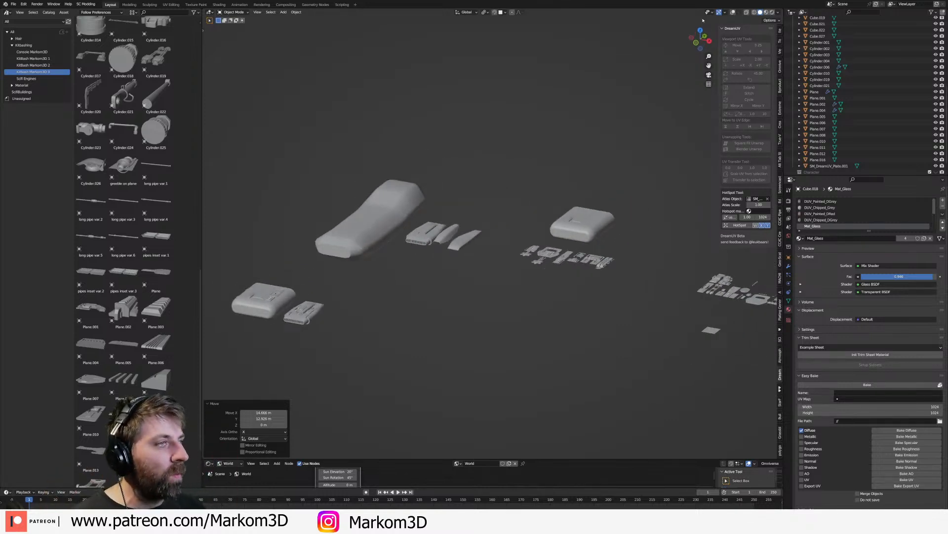
click(734, 13)
scroll(569, 220, down, 1)
shift+middle_drag(583, 322, 558, 237)
key(shift+s)
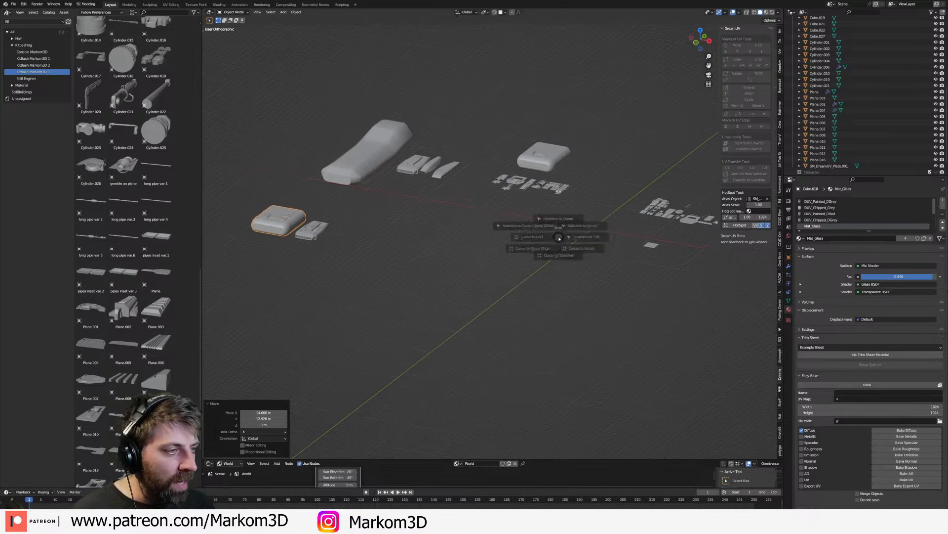
click(511, 259)
- Add a cube at the world origin and stretch it along Y by a factor of about 2.3
scroll(430, 295, down, 2)
scroll(438, 292, up, 5)
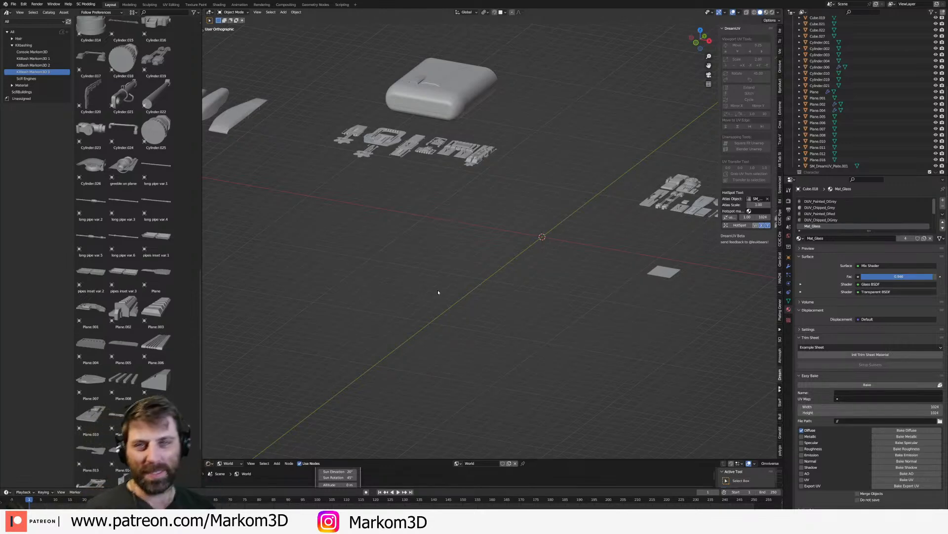
scroll(458, 281, up, 5)
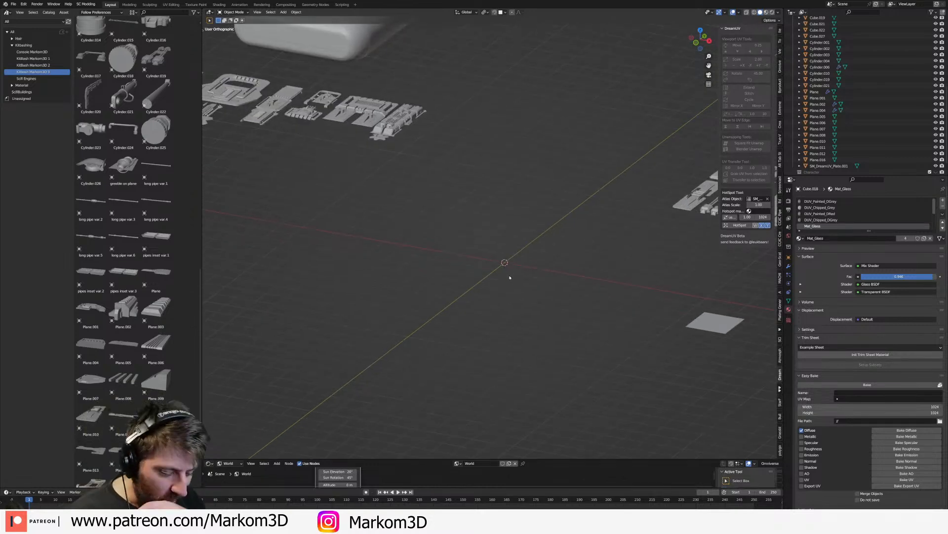
key(shift+a)
mouse_move(514, 251)
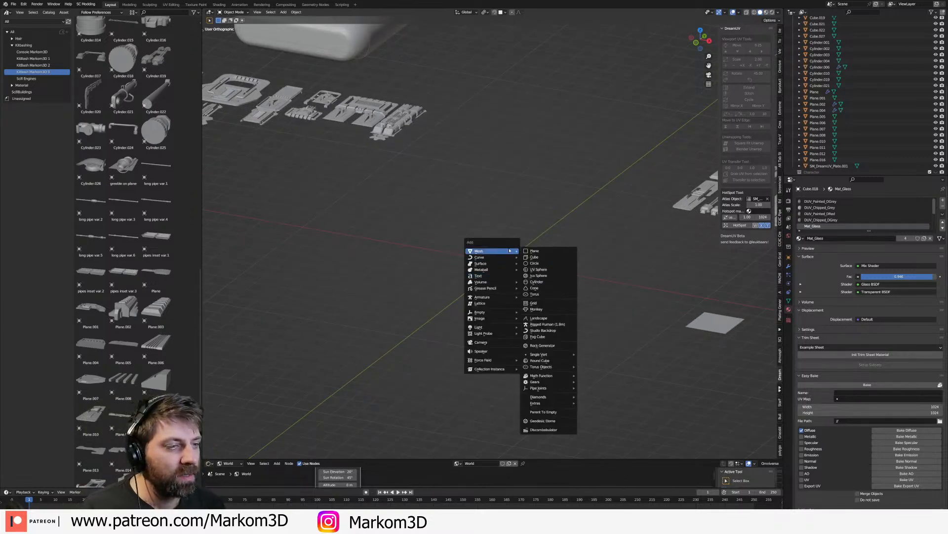
click(548, 257)
scroll(556, 288, down, 2)
key(s)
key(x)
right_click(595, 297)
key(s)
key(y)
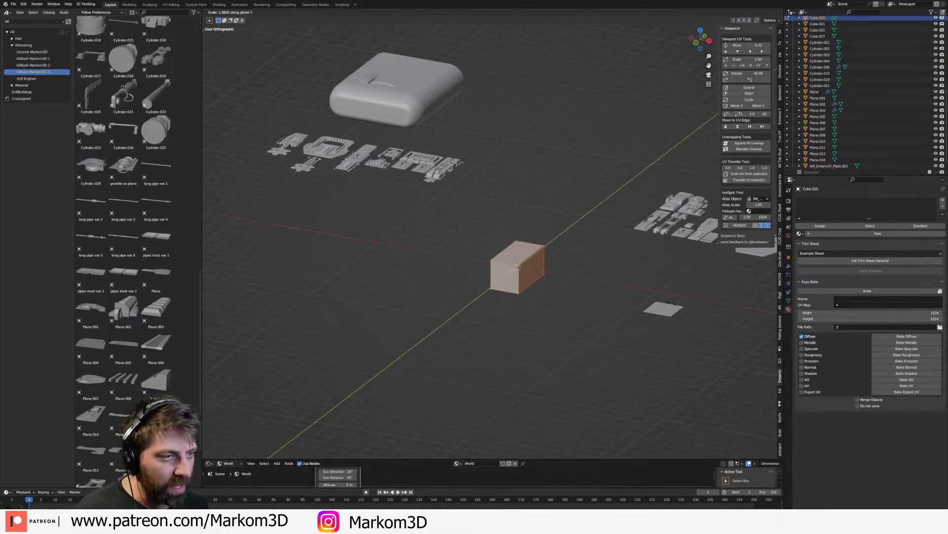
click(583, 292)
- Add a centred lengthwise loop cut through the stretched box
middle_drag(545, 272, 553, 278)
scroll(553, 278, up, 2)
key(ctrl+r)
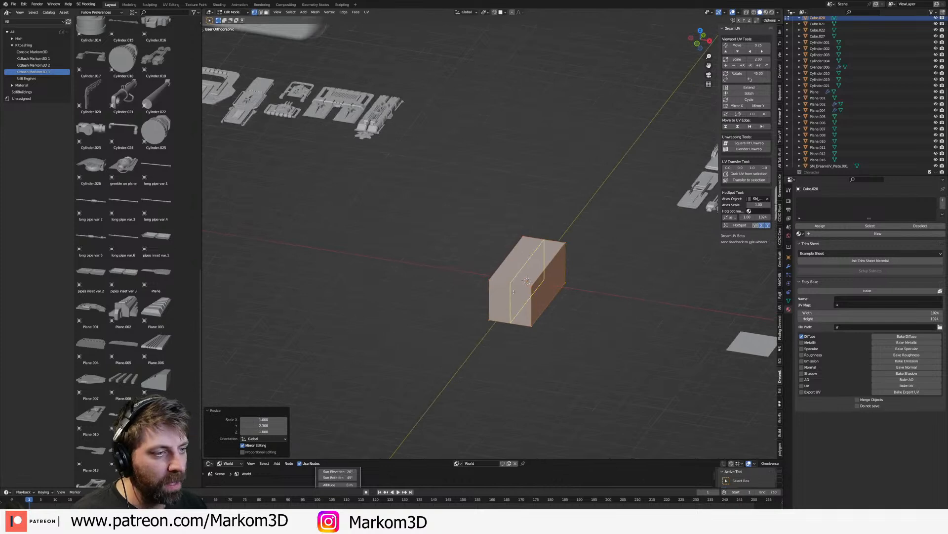
scroll(515, 288, up, 1)
click(515, 289)
right_click(518, 286)
- Select both top faces of the box and extrude them upward
key(3)
click(531, 272)
shift+click(507, 268)
key(w)
right_click(557, 297)
key(w)
key(w)
key(e)
click(567, 258)
- Narrow the extruded top of the box along X and adjust the height of its selected upper parts along Z
middle_drag(567, 258, 515, 278)
key(s)
key(x)
click(502, 288)
click(497, 252)
shift+click(517, 249)
shift+click(538, 250)
key(g)
key(z)
click(533, 234)
middle_drag(534, 234, 625, 230)
scroll(523, 272, down, 2)
key(Tab)
- Save the scene as a new version of the kitbash file, adding _LiveStream to the end of its name
key(KP_7)
scroll(545, 307, down, 4)
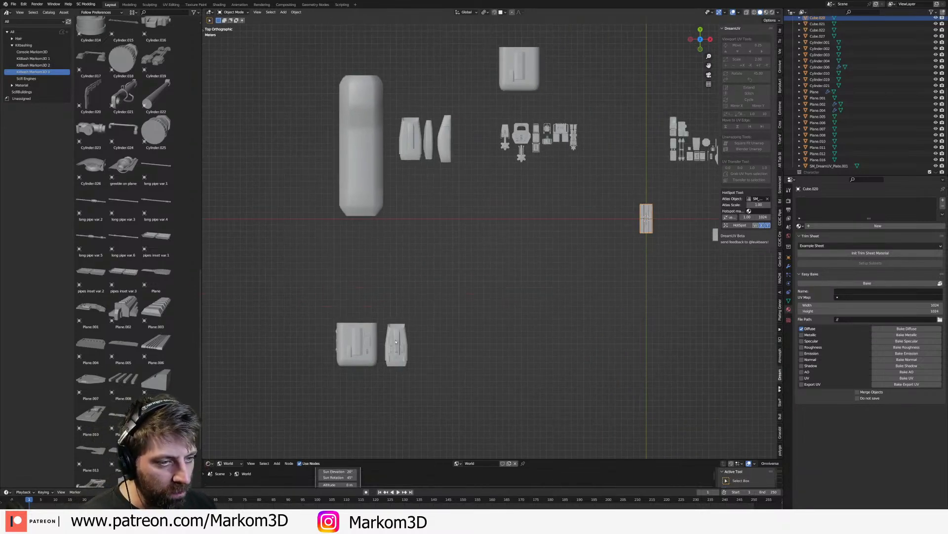
click(351, 360)
shift+middle_drag(352, 359, 324, 322)
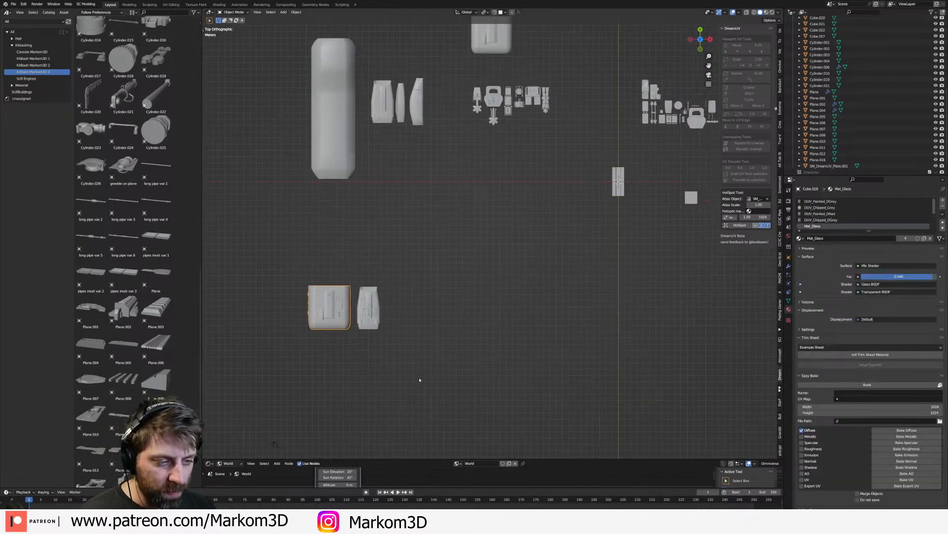
click(13, 4)
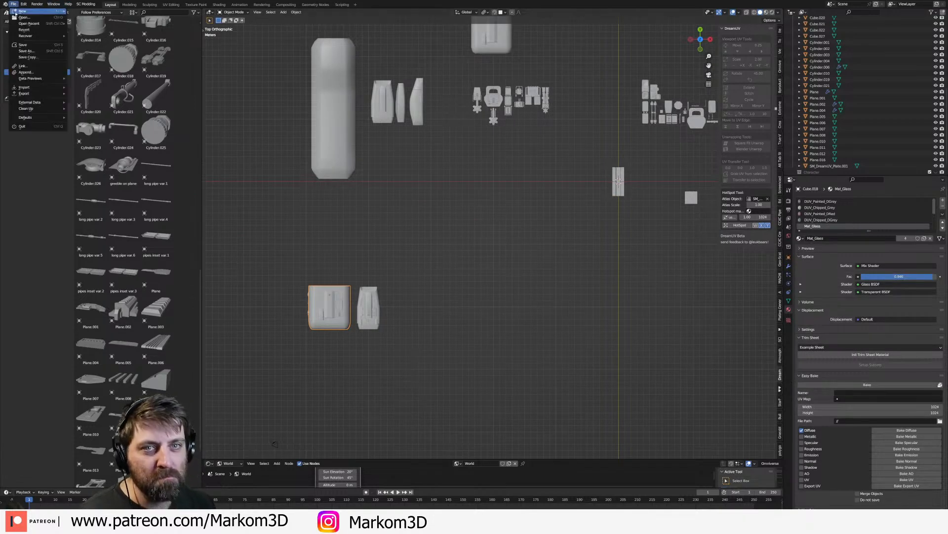
click(33, 51)
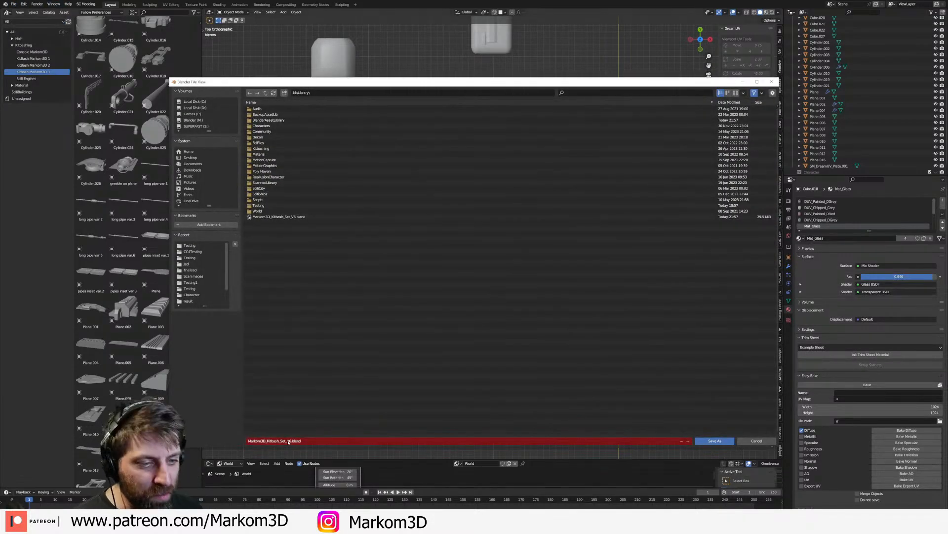
text(_LiveStr)
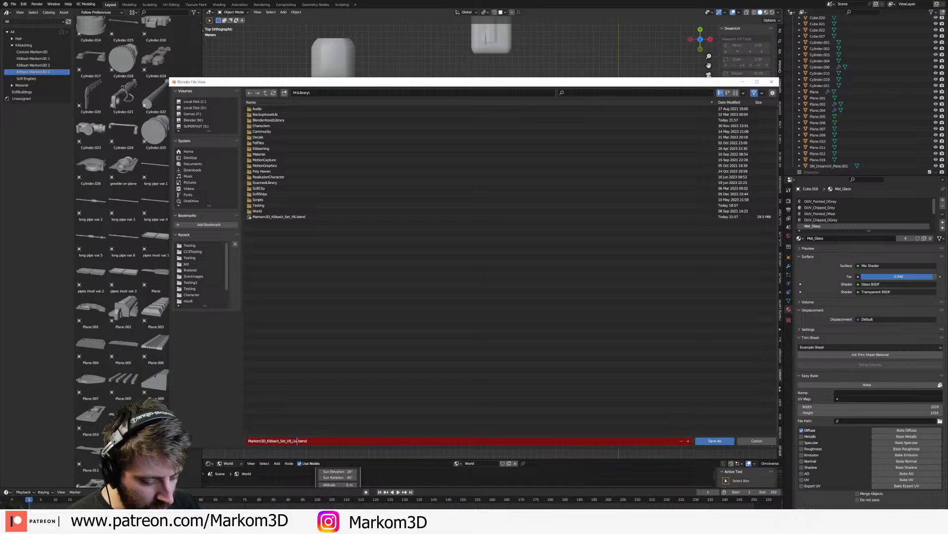
text(eam)
key(Return)
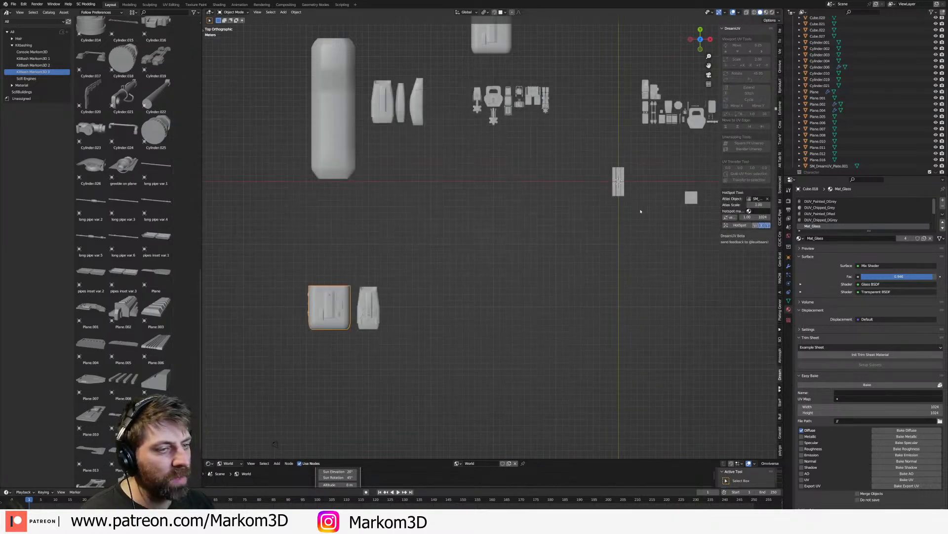
- Move the channelled box away from the world origin into the open area near the ship modules and enlarge it uniformly
click(622, 192)
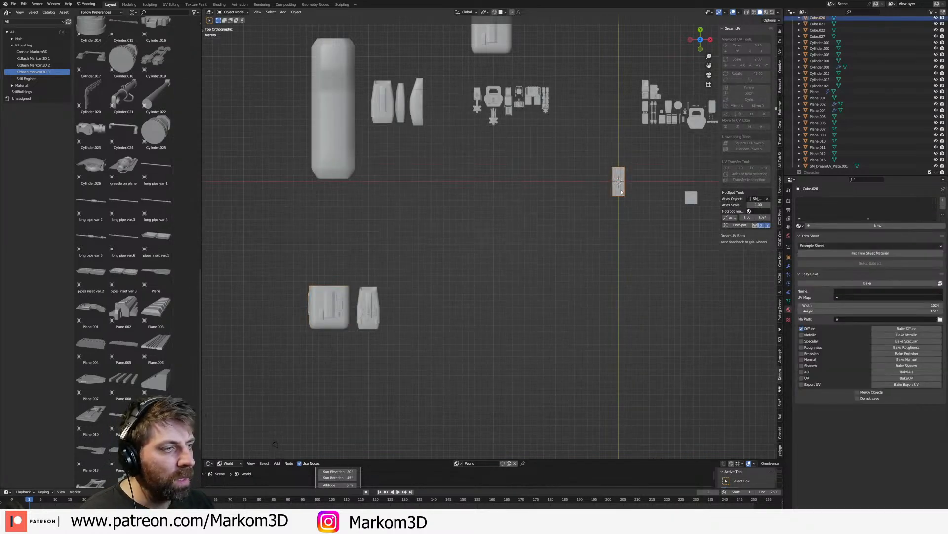
key(g)
click(524, 266)
key(s)
click(558, 267)
- Move the rounded cockpit module to the end of the enlarged box and match its height along Z
click(340, 306)
key(g)
click(528, 334)
middle_drag(528, 335, 558, 299)
key(g)
key(z)
click(535, 289)
- Slide the cockpit module along Y so only its nose protrudes from the front end of the box
key(g)
key(y)
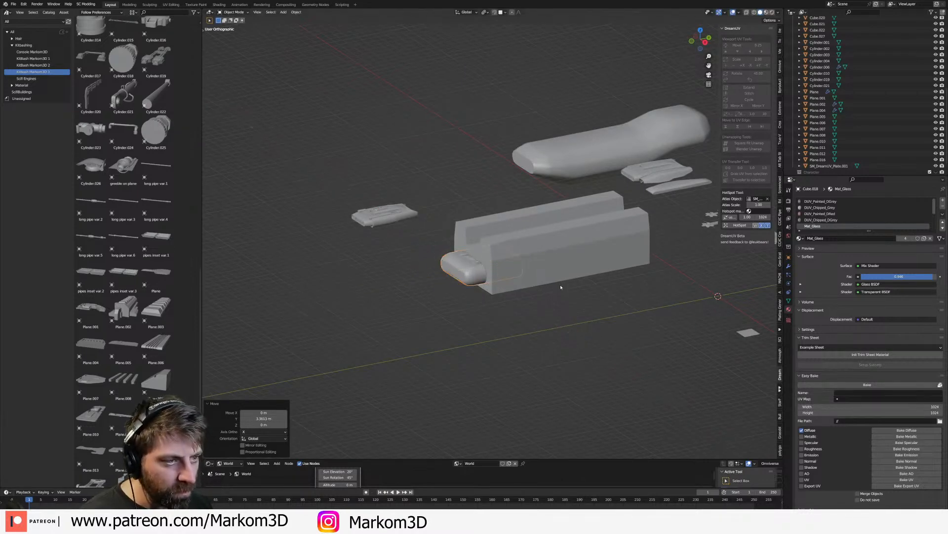
click(543, 299)
scroll(543, 303, up, 4)
scroll(543, 309, up, 5)
key(g)
key(y)
click(571, 296)
- Bevel the box's two lower lengthwise edges with multiple segments to form a rounded underside
click(572, 296)
scroll(568, 288, down, 4)
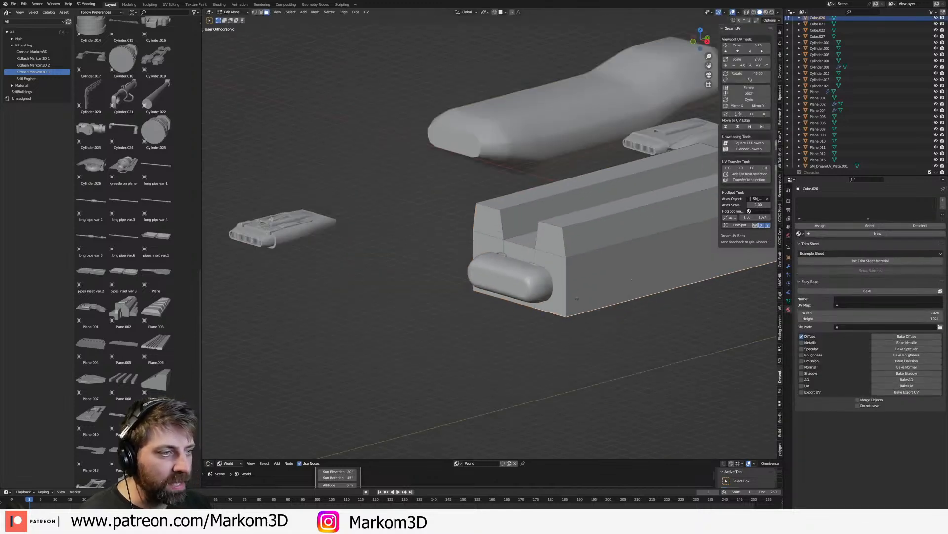
key(Tab)
middle_drag(578, 297, 588, 295)
key(ctrl+b)
scroll(598, 336, up, 8)
click(603, 351)
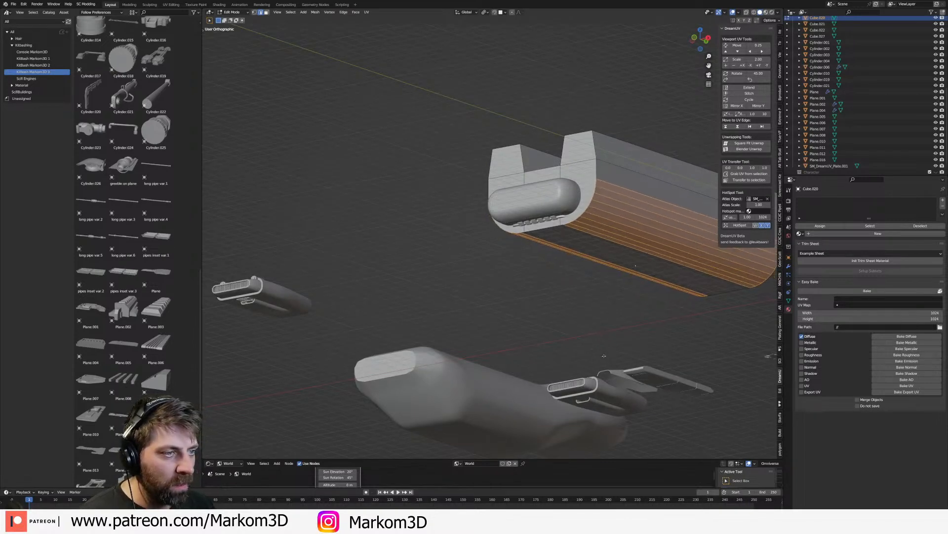
middle_drag(602, 352, 590, 290)
key(Tab)
scroll(590, 288, up, 3)
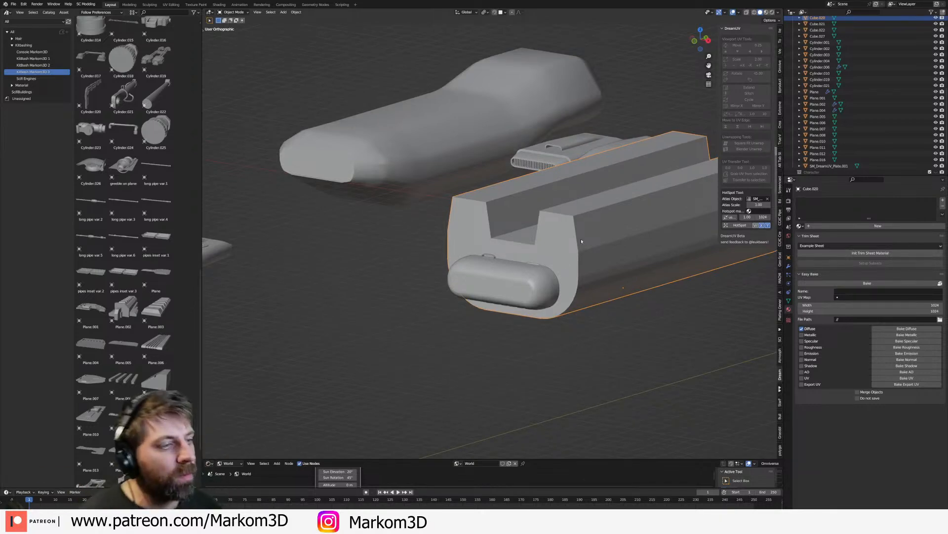
- Select the top faces of both raised rails on the box and delete their vertices
scroll(582, 241, up, 2)
middle_drag(582, 241, 540, 209)
key(Tab)
key(3)
click(540, 207)
click(536, 157)
shift+click(621, 218)
key(x)
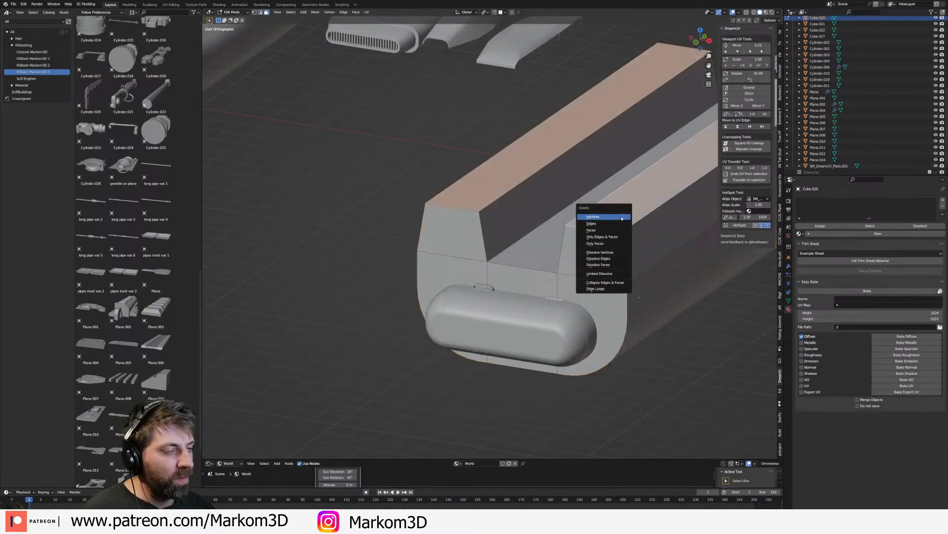
click(621, 218)
- Fill the open top and ends of the hull box with new faces
middle_drag(621, 218, 479, 244)
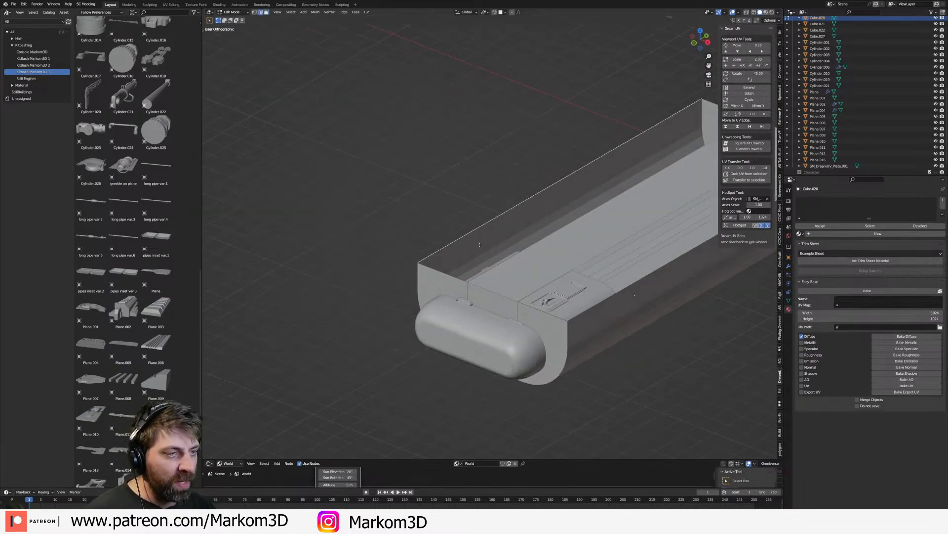
key(f)
key(f)
key(f)
scroll(575, 312, down, 3)
key(Tab)
middle_drag(572, 313, 568, 291)
key(Tab)
key(Tab)
scroll(568, 284, up, 4)
- Duplicate the edge loop around the cockpit module in place and separate the copy into its own object
shift+click(572, 281)
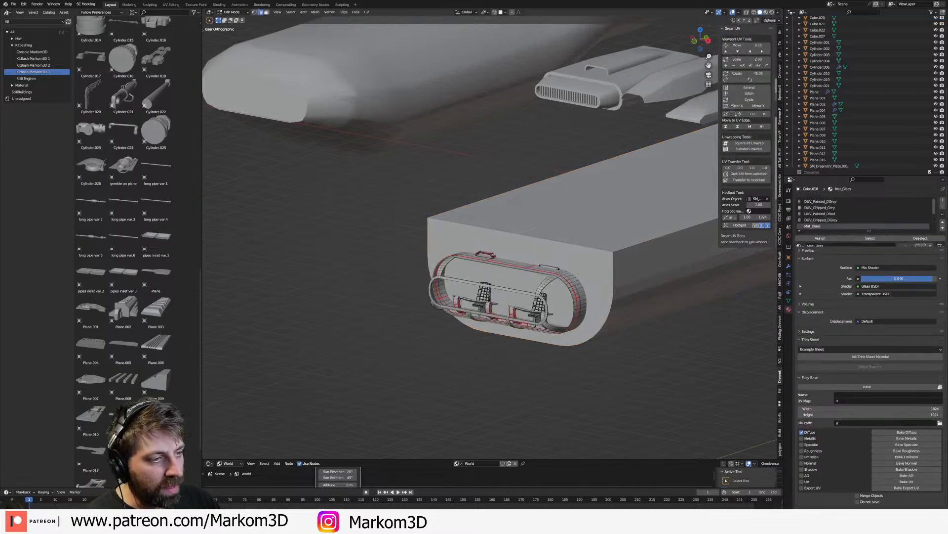
key(Tab)
scroll(573, 281, up, 4)
alt+click(564, 294)
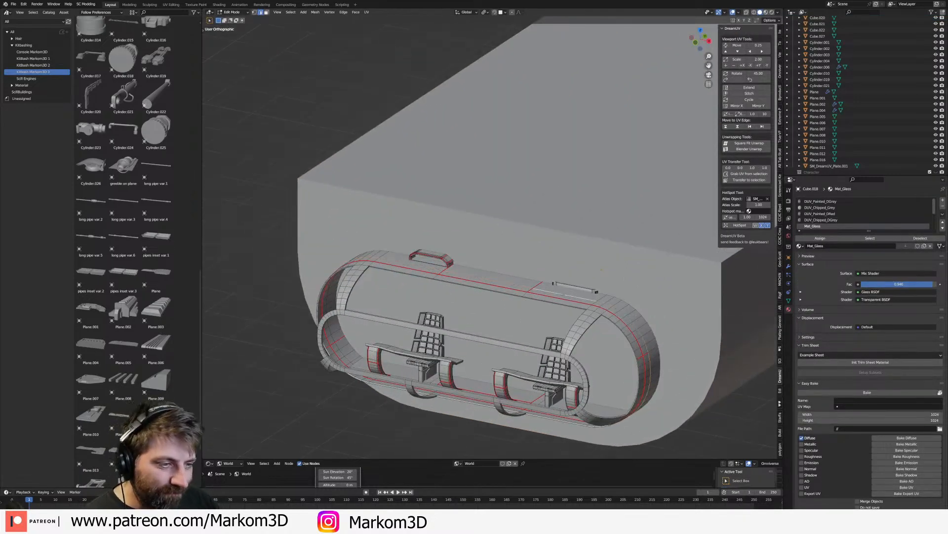
key(shift+d)
right_click(562, 295)
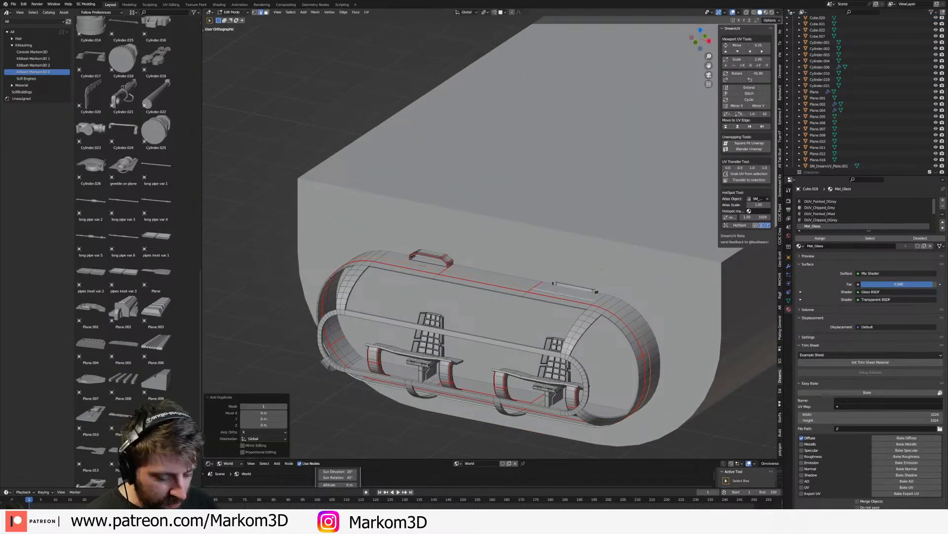
key(p)
click(560, 295)
key(Tab)
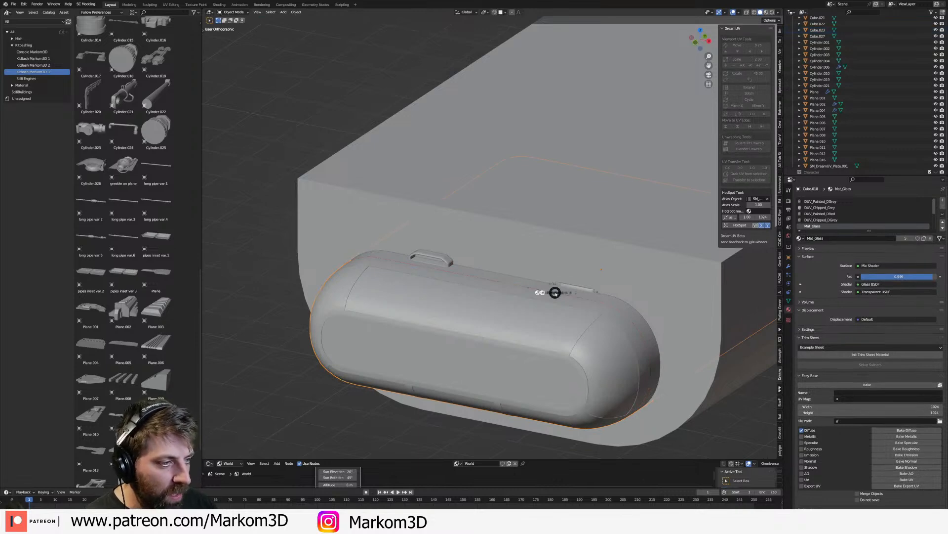
- Select the separated cockpit outline loop and scale it slightly outward
key(shift+z)
key(shift+z)
scroll(409, 250, up, 4)
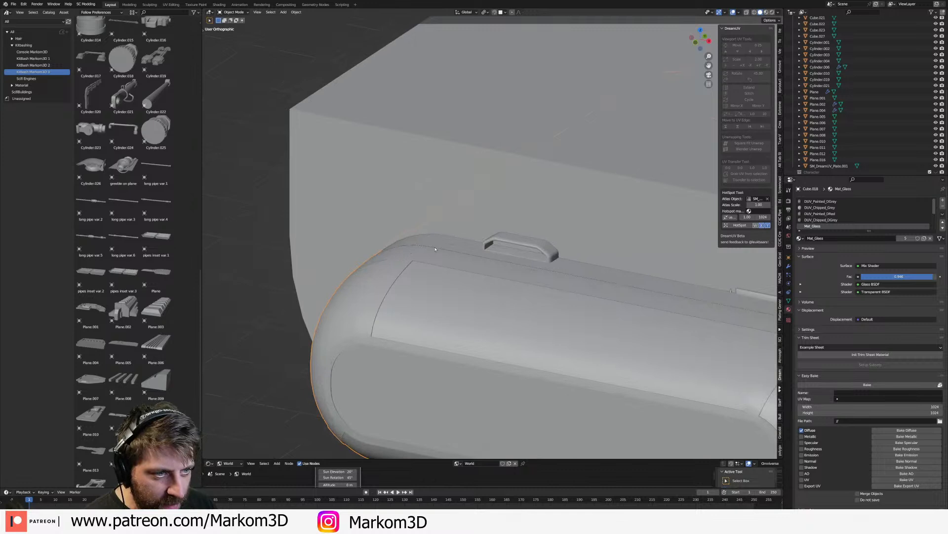
click(438, 250)
key(z)
click(416, 250)
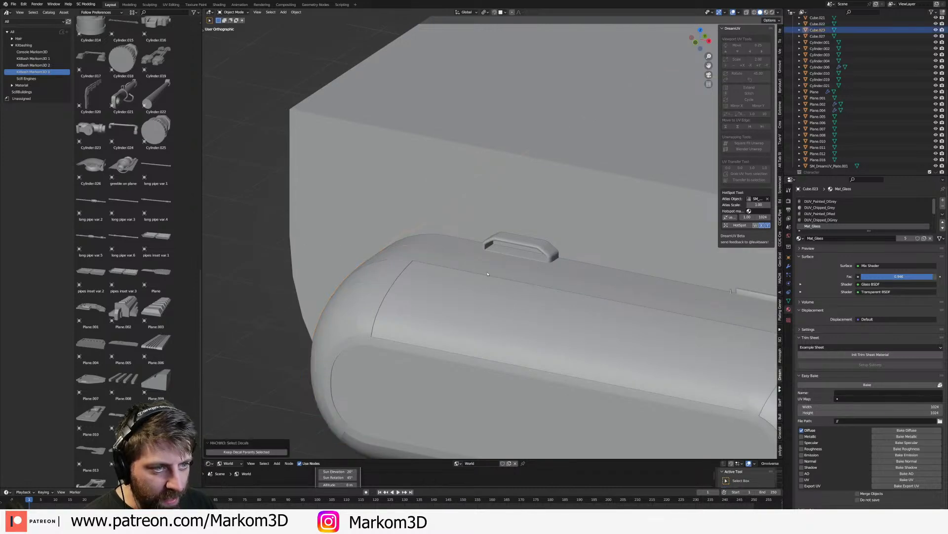
scroll(485, 273, down, 3)
key(Tab)
alt+click(558, 324)
key(s)
click(568, 334)
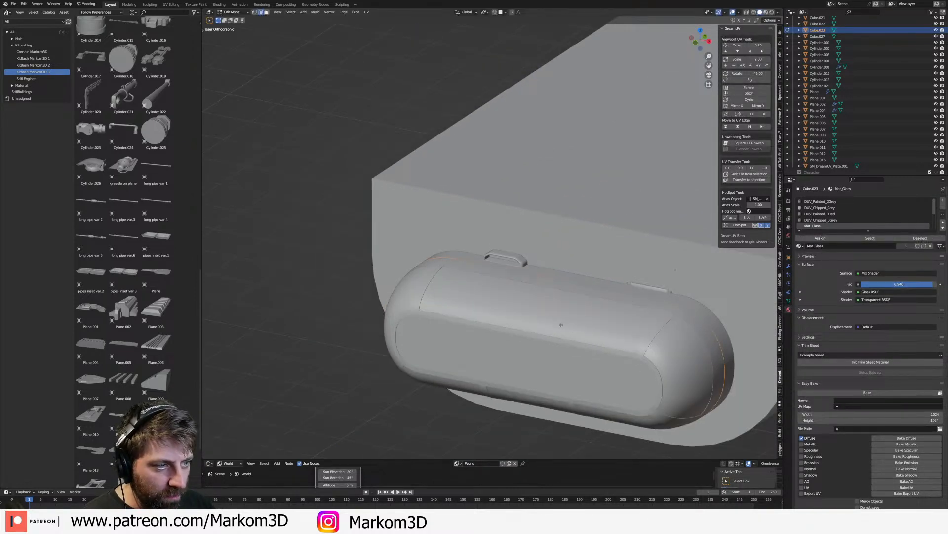
click(574, 380)
- Extrude the cockpit outline loop along Y into the hull to form a capsule-shaped tube
middle_drag(574, 381, 555, 382)
key(g)
key(y)
click(637, 352)
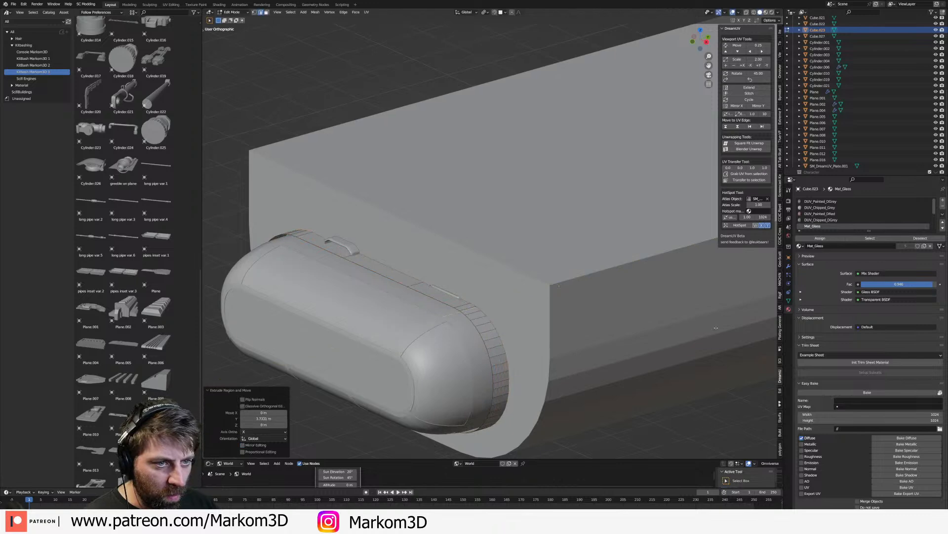
- Switch to wireframe display and fill the front opening of the extruded capsule tube with a face
scroll(558, 330, down, 2)
key(z)
click(516, 329)
alt+click(506, 344)
key(g)
right_click(497, 355)
key(f)
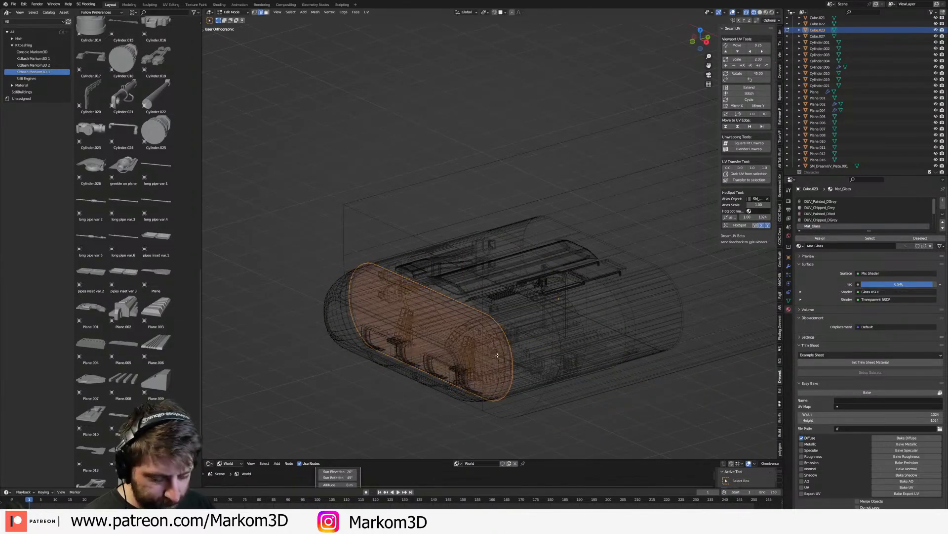
- Fill the rear opening of the capsule tube, move that face about 2.5 m along Y, and return to solid display
alt+click(627, 301)
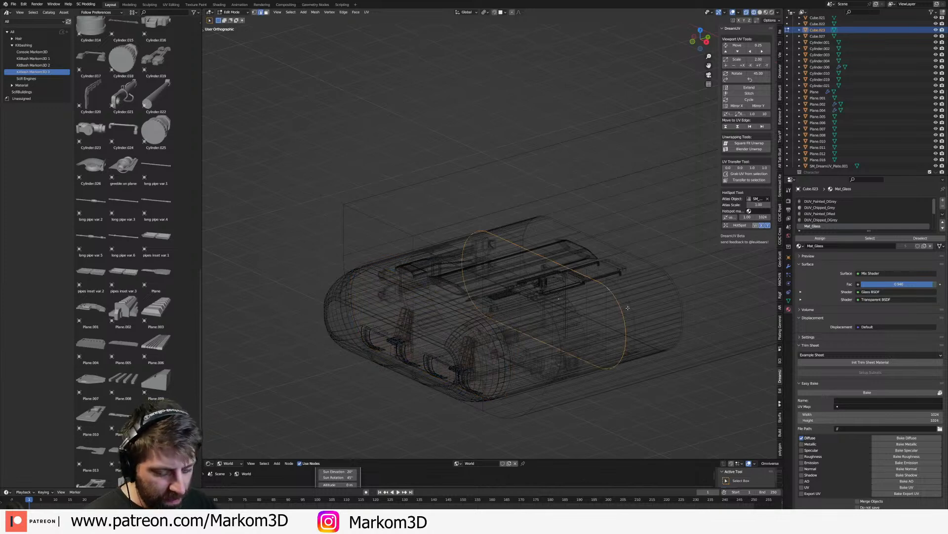
key(f)
key(g)
key(y)
click(689, 277)
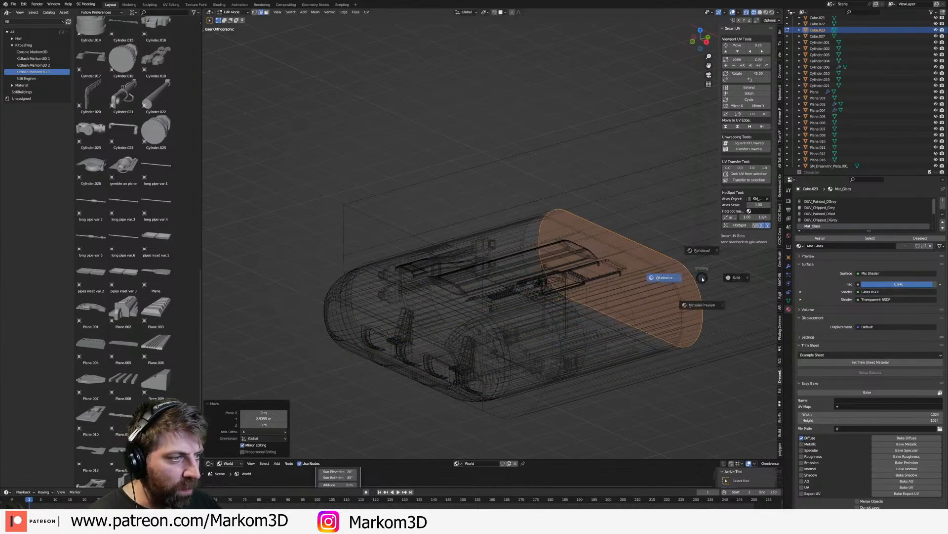
key(z)
click(741, 279)
- Subtract the closed capsule shape from the hull box with a Boolean difference
scroll(619, 317, down, 3)
key(Tab)
click(604, 322)
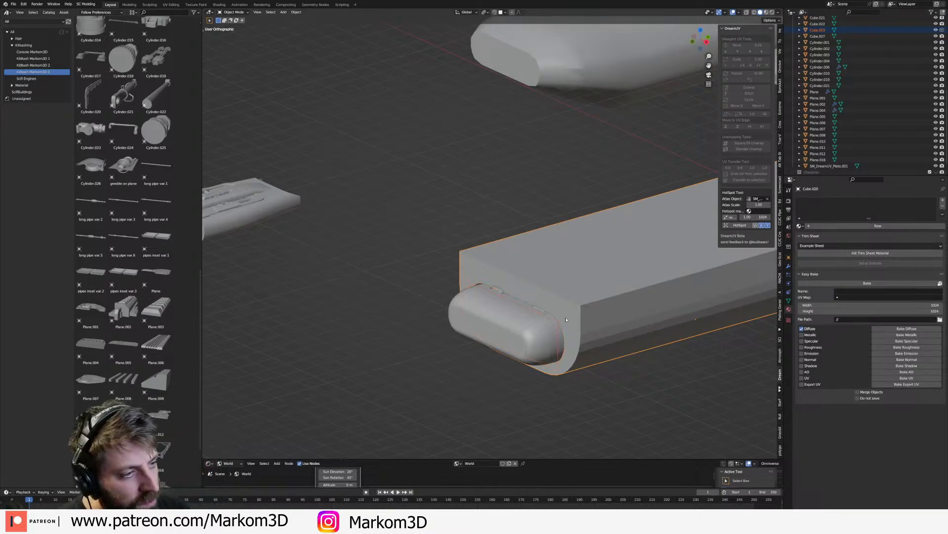
scroll(542, 316, up, 4)
scroll(561, 337, down, 2)
key(Tab)
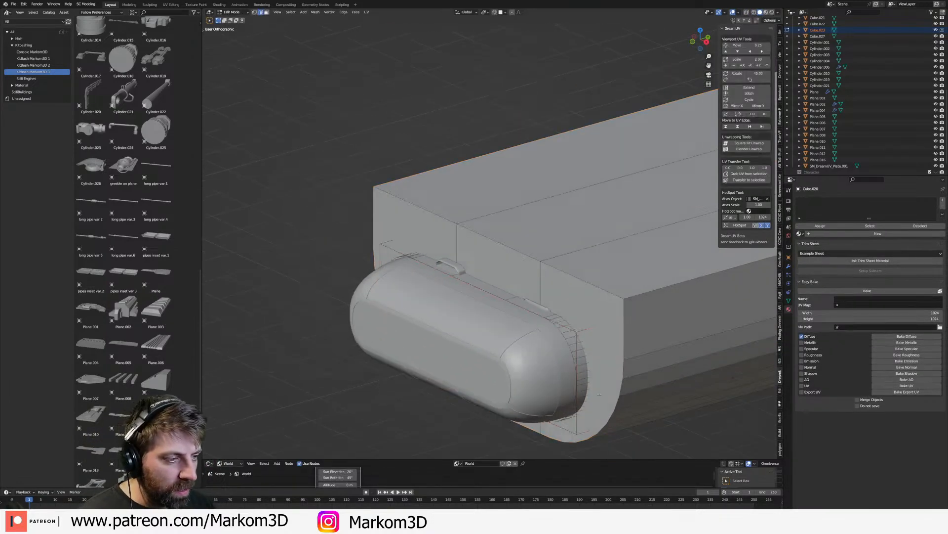
key(a)
key(Tab)
- Enlarge the capsule cutter's mesh slightly overall and adjust its scale along Z to widen the recess around the cockpit
click(584, 385)
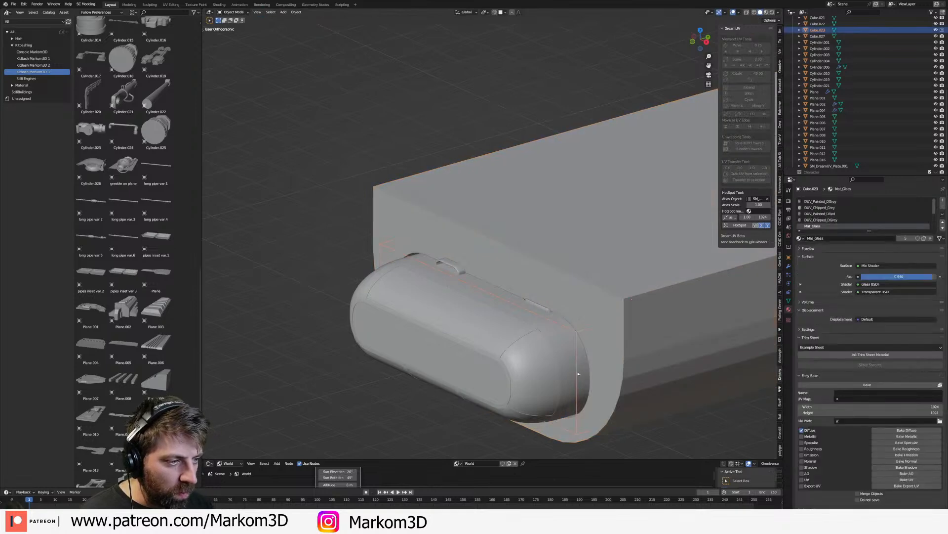
key(Tab)
key(s)
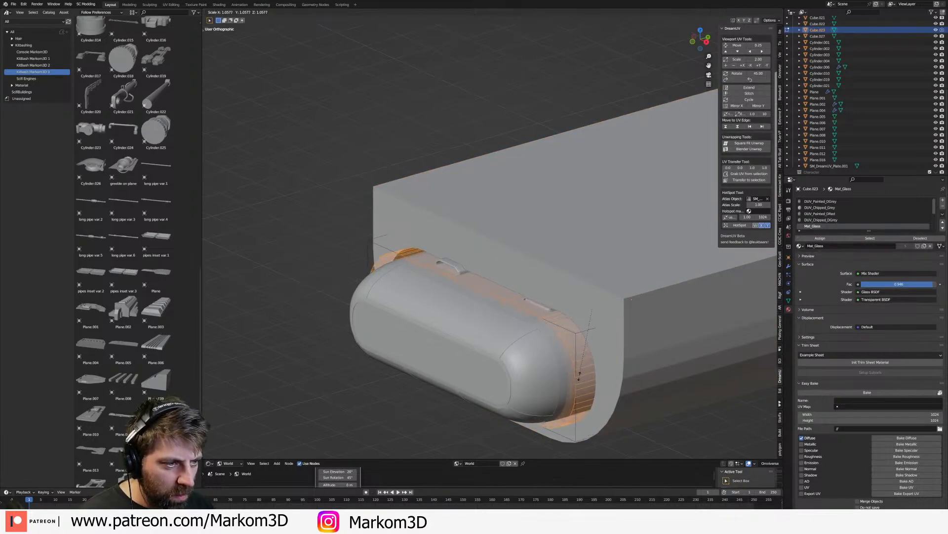
click(585, 373)
middle_drag(586, 373, 533, 378)
key(s)
key(z)
click(577, 394)
key(Tab)
- Slide the cockpit module along Y further out of the hull recess
click(548, 377)
key(g)
key(y)
click(506, 376)
key(Tab)
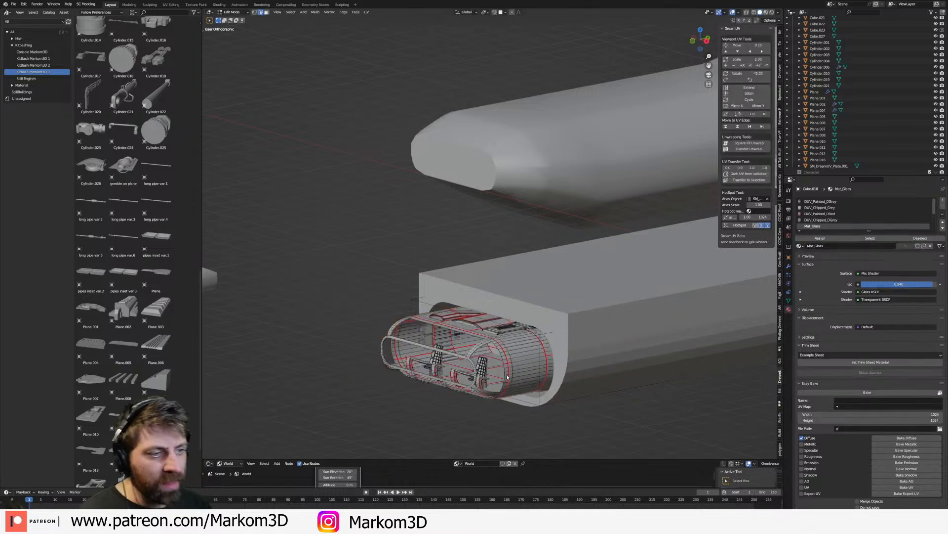
key(Tab)
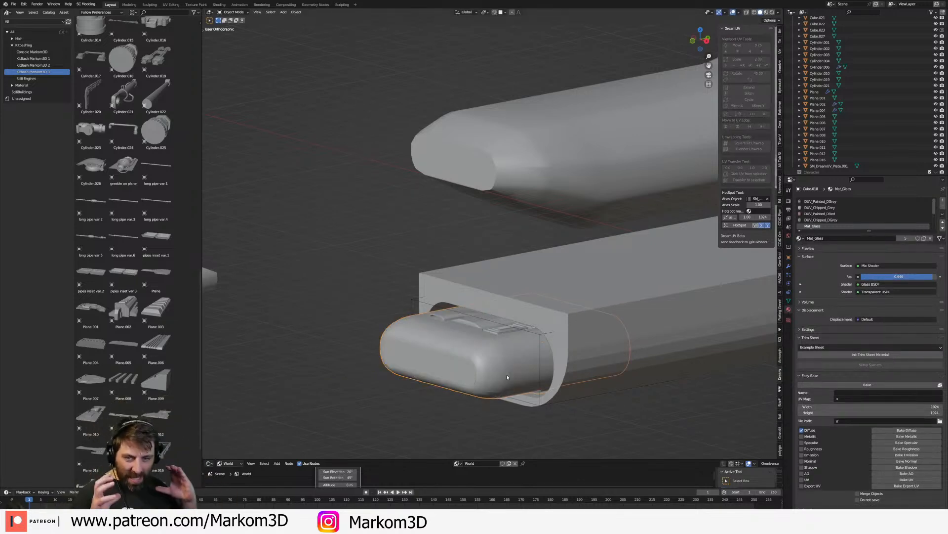
- Bevel the two upper lengthwise edges of the hull box
middle_drag(507, 374, 517, 302)
click(594, 292)
key(Tab)
middle_drag(590, 289, 513, 319)
key(Tab)
key(Tab)
key(alt+a)
shift+click(548, 261)
key(ctrl+b)
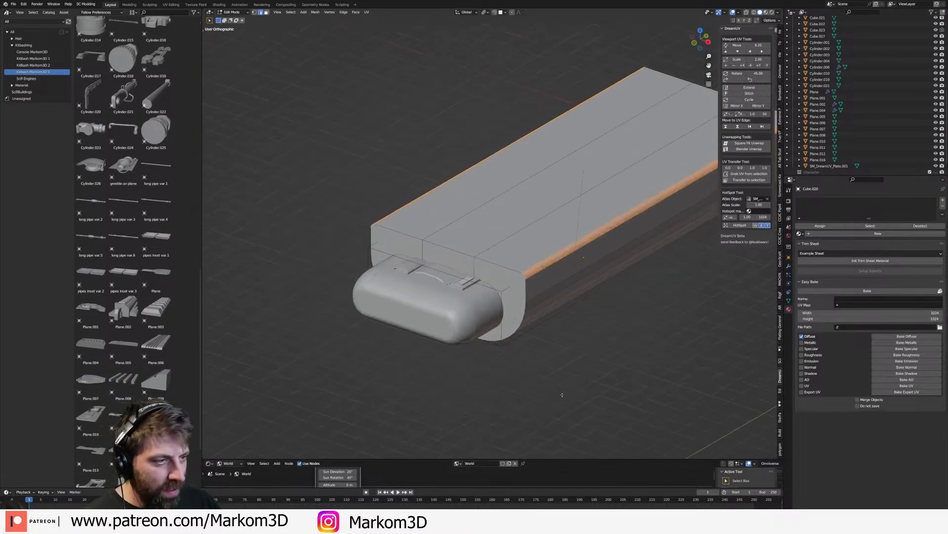
click(600, 252)
scroll(595, 262, down, 4)
key(Tab)
- Align the cockpit module and the recess cutter with the hull at X location -16.01 m
middle_drag(594, 278, 550, 271)
click(498, 197)
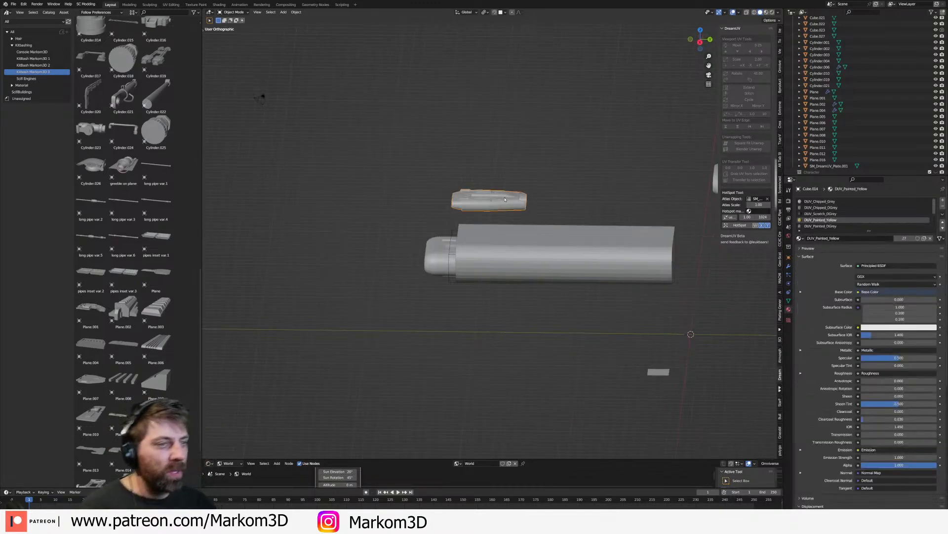
middle_drag(499, 196, 554, 201)
scroll(554, 201, up, 2)
key(KP_3)
scroll(554, 200, down, 1)
shift+middle_drag(532, 302, 519, 183)
shift+click(366, 170)
key(KP_7)
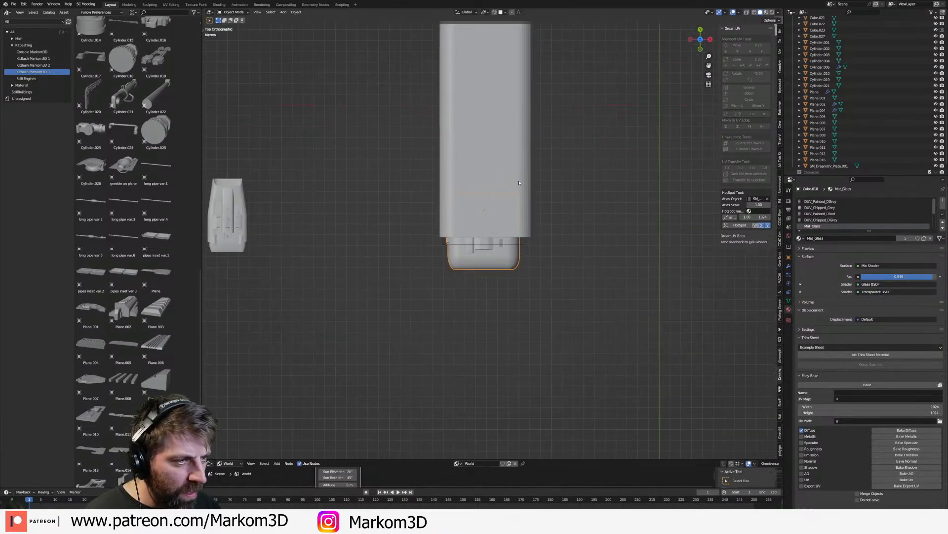
click(519, 183)
click(780, 30)
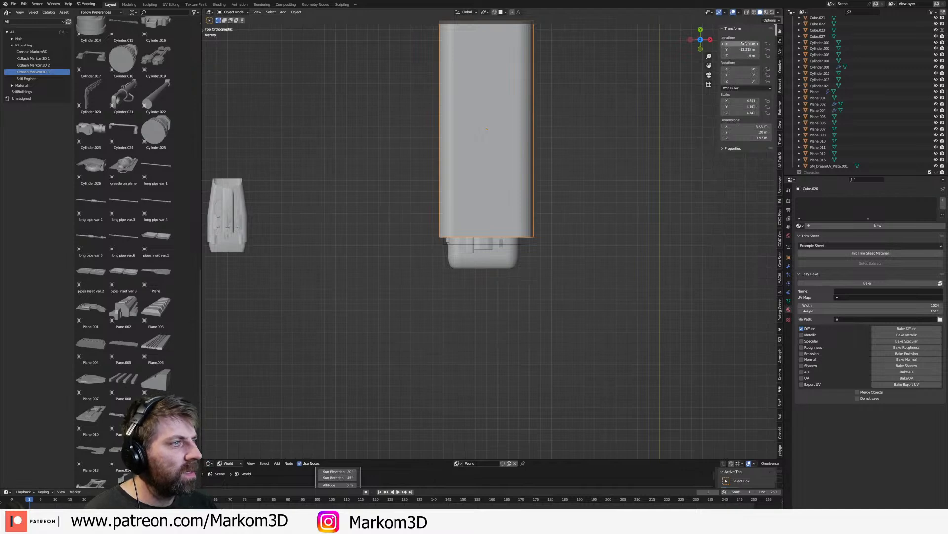
click(514, 250)
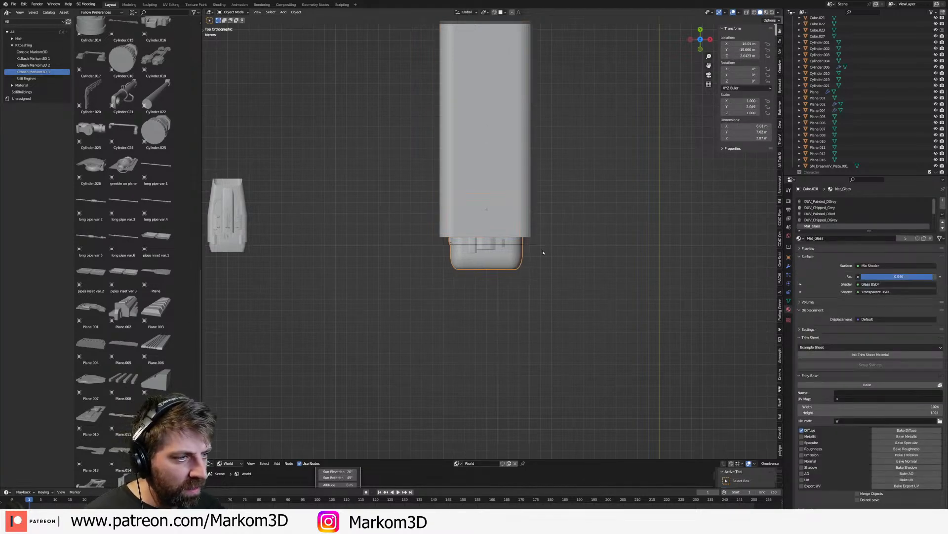
click(526, 243)
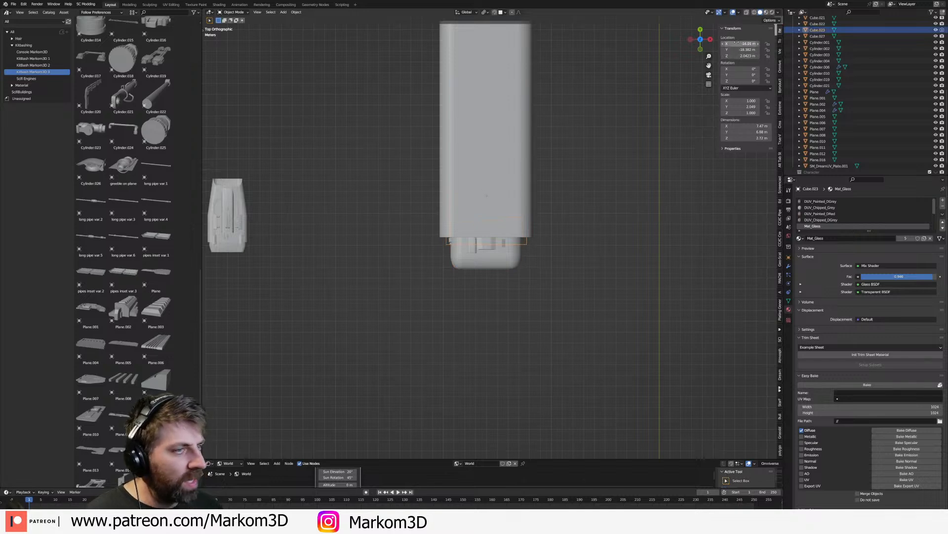
- Set the small grille-fronted module's X location to -16.01 m and slide it along Y to sit beneath the hull
scroll(548, 302, down, 2)
click(328, 255)
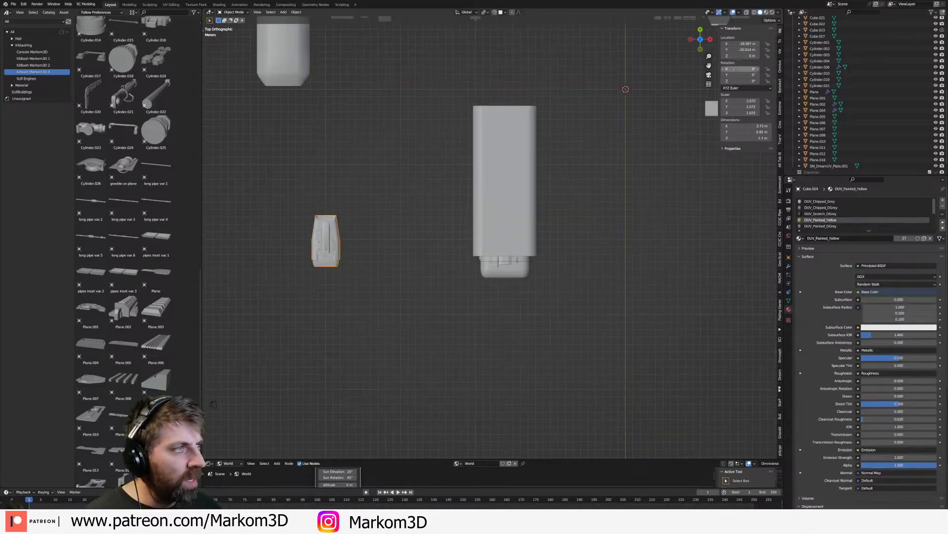
text(-16.01 m)
middle_drag(519, 333, 464, 252)
scroll(464, 252, up, 3)
key(g)
key(y)
click(581, 233)
- Rotate the small grille-fronted module 180° about Y so it faces upside down under the hull
middle_drag(581, 233, 544, 271)
scroll(551, 279, up, 4)
text(ry180)
key(Return)
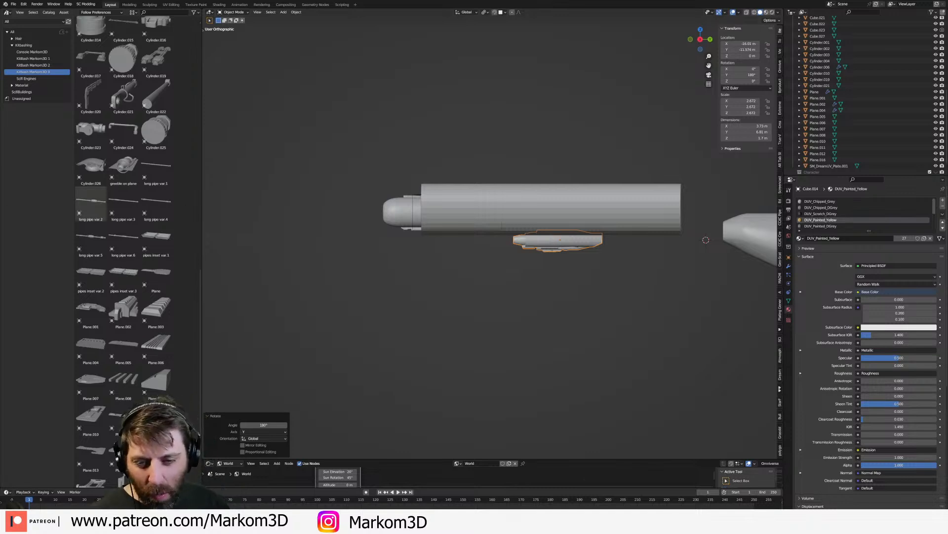
middle_drag(568, 266, 473, 63)
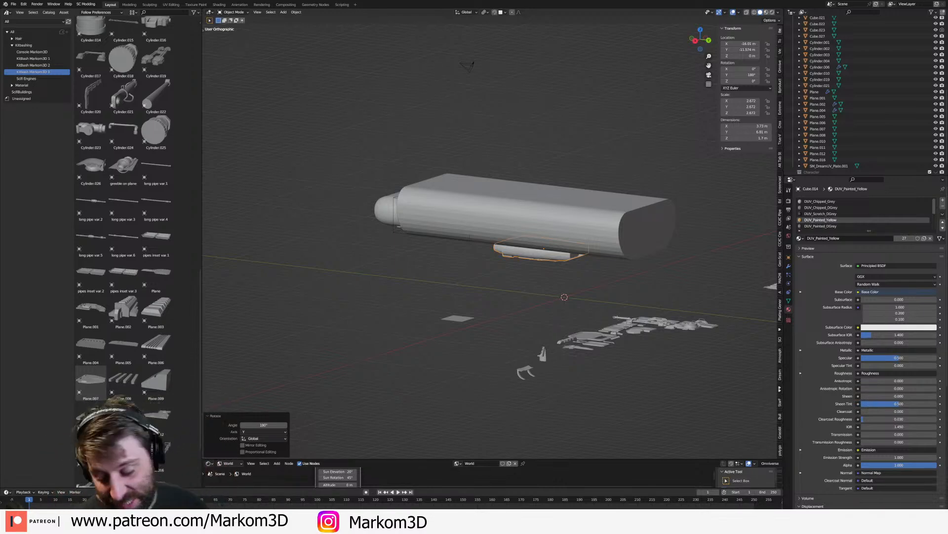
- Shorten the hull by moving its rear end faces forward along Y
click(630, 242)
key(Tab)
middle_drag(615, 262, 602, 267)
click(632, 242)
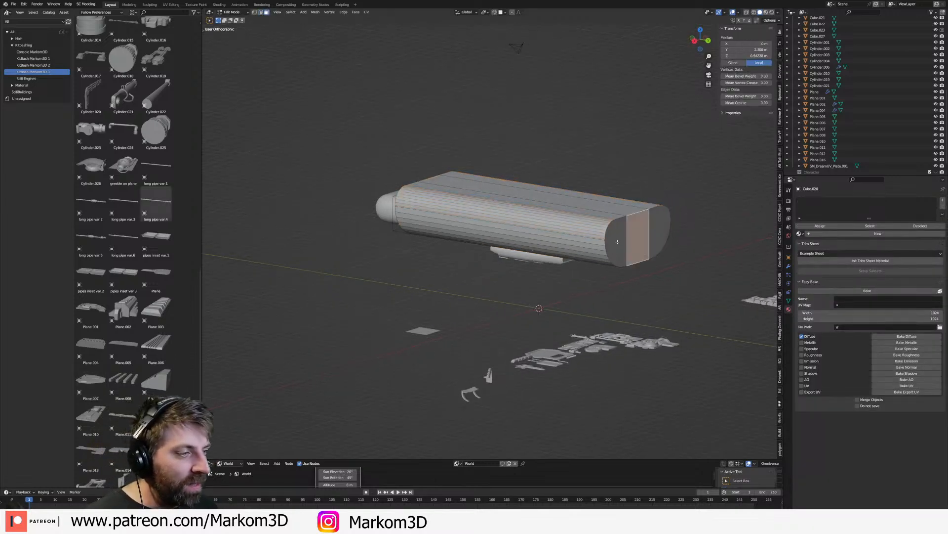
click(657, 232)
key(g)
key(y)
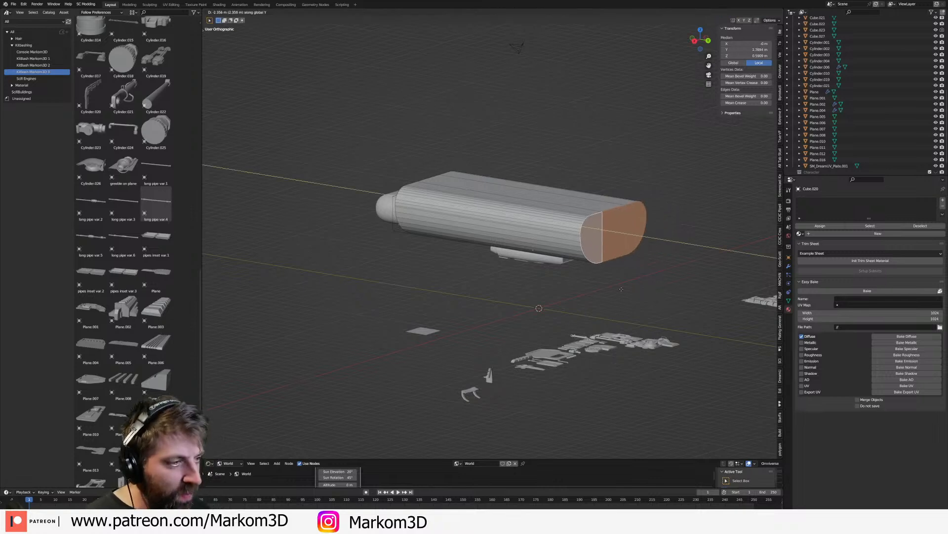
click(595, 291)
middle_drag(596, 291, 560, 290)
key(Tab)
- Try to bevel the outer edge loop around the hull's front end
middle_drag(452, 292, 581, 269)
scroll(582, 269, up, 3)
key(Tab)
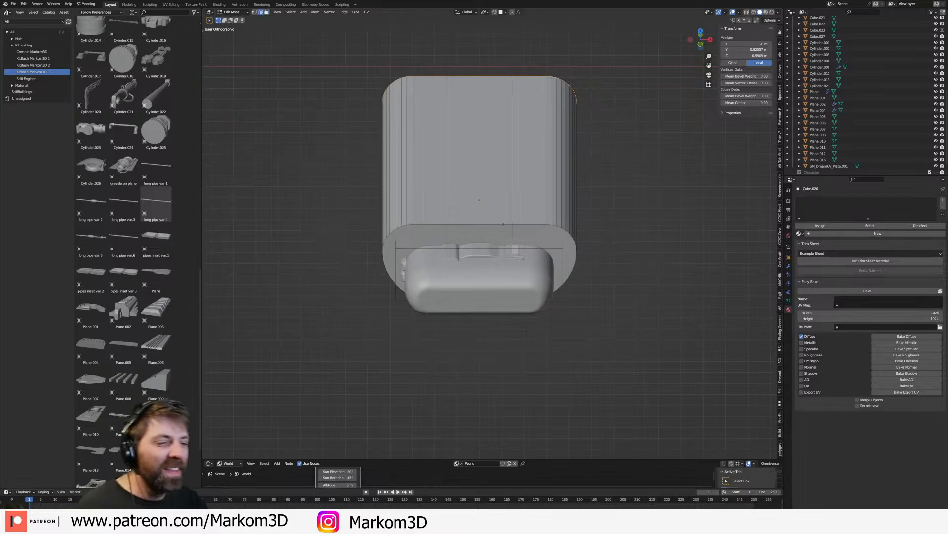
middle_drag(508, 235, 482, 231)
click(454, 211)
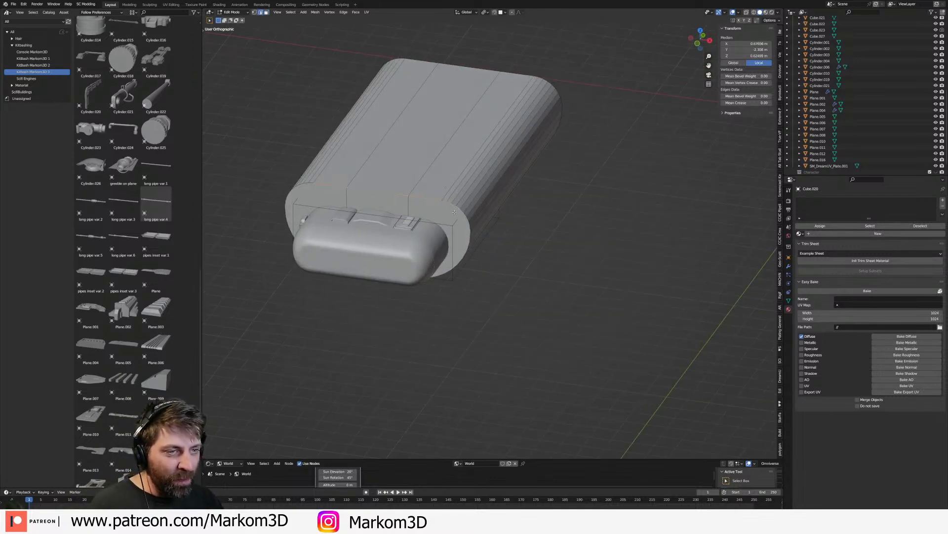
click(319, 209)
middle_drag(320, 210, 431, 256)
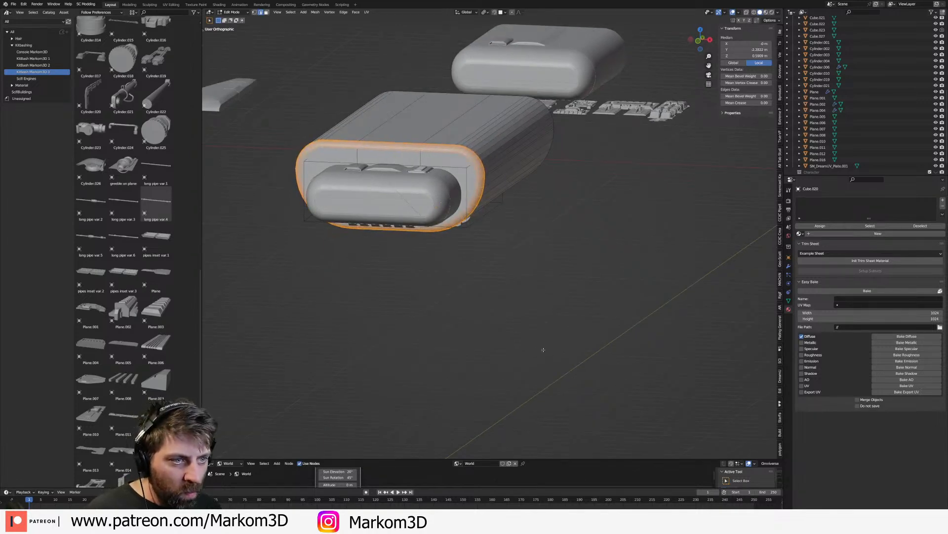
click(521, 339)
key(Tab)
middle_drag(510, 319, 507, 322)
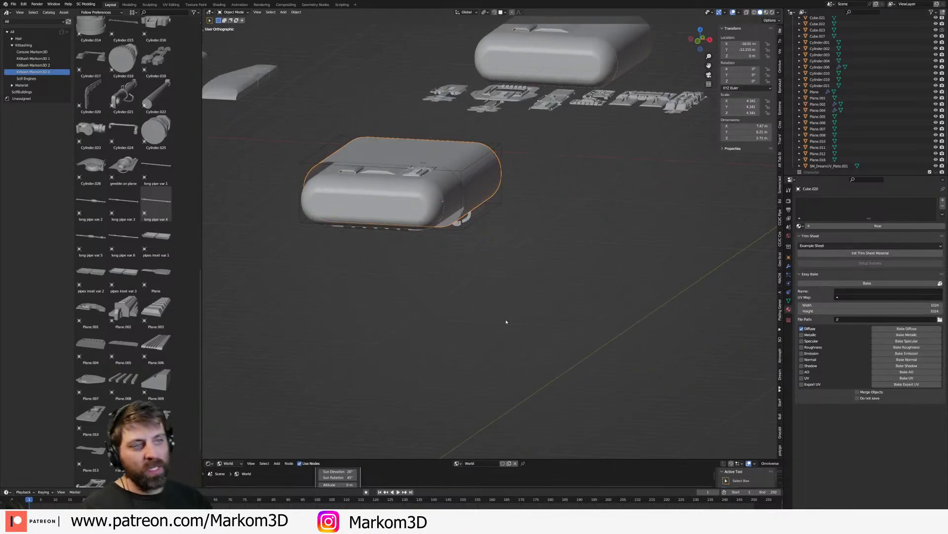
- Undo the front rim bevel and bevel the hull's front outer edge loop again
scroll(462, 226, up, 3)
middle_drag(462, 227, 530, 279)
key(Tab)
key(Tab)
key(Tab)
key(ctrl+z)
key(ctrl+z)
key(ctrl+z)
key(ctrl+b)
click(536, 287)
key(Tab)
- Move the vertices of the hull's negative-X side -0.5 m along X in top view
middle_drag(536, 287, 547, 211)
click(542, 212)
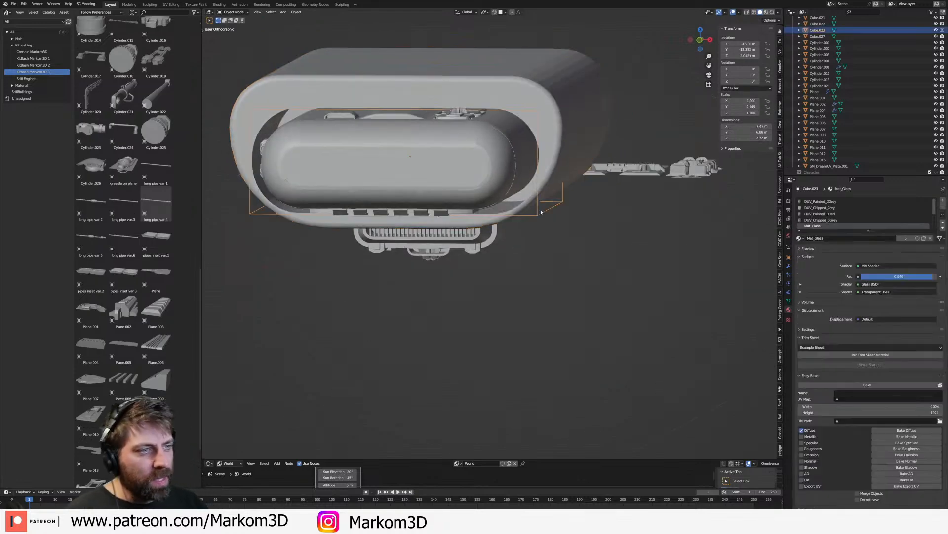
click(558, 172)
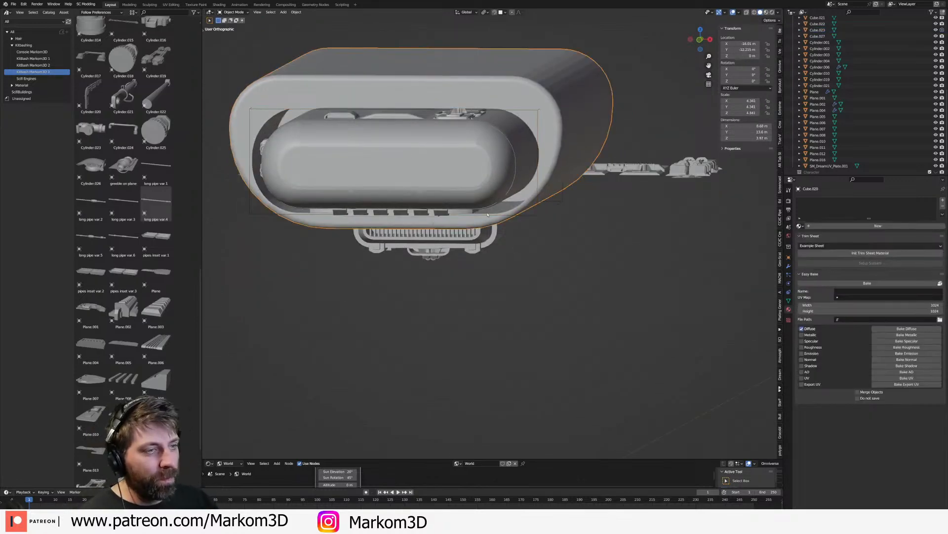
key(KP_7)
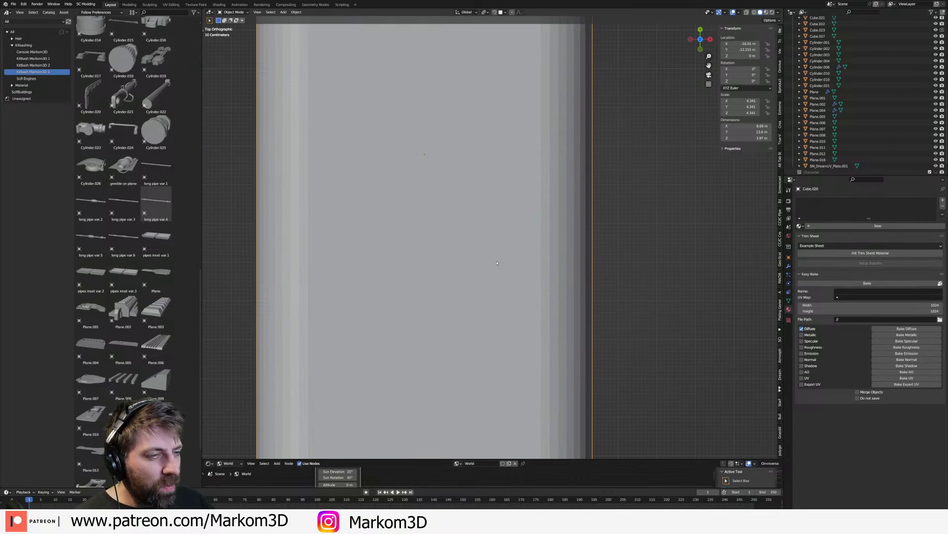
scroll(518, 182, down, 5)
key(Tab)
key(alt+z)
click(519, 259)
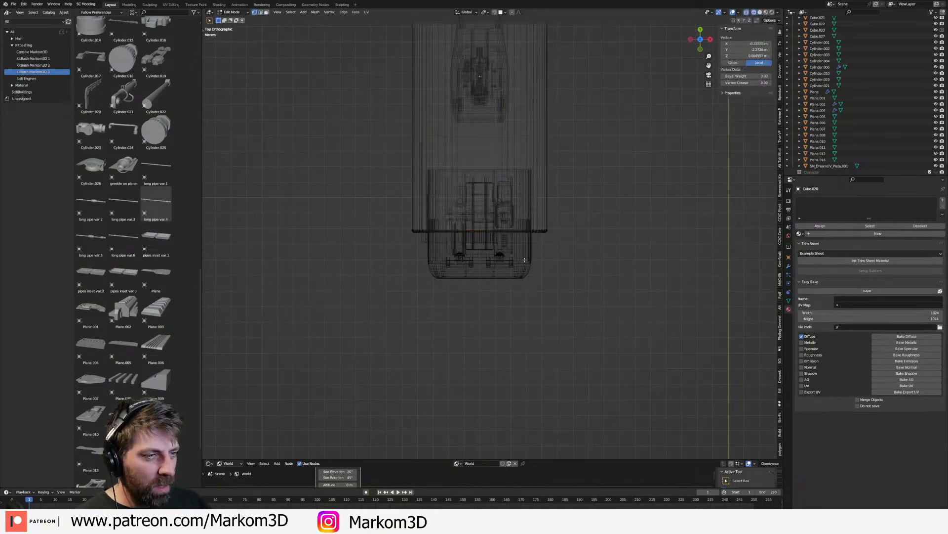
scroll(469, 188, down, 1)
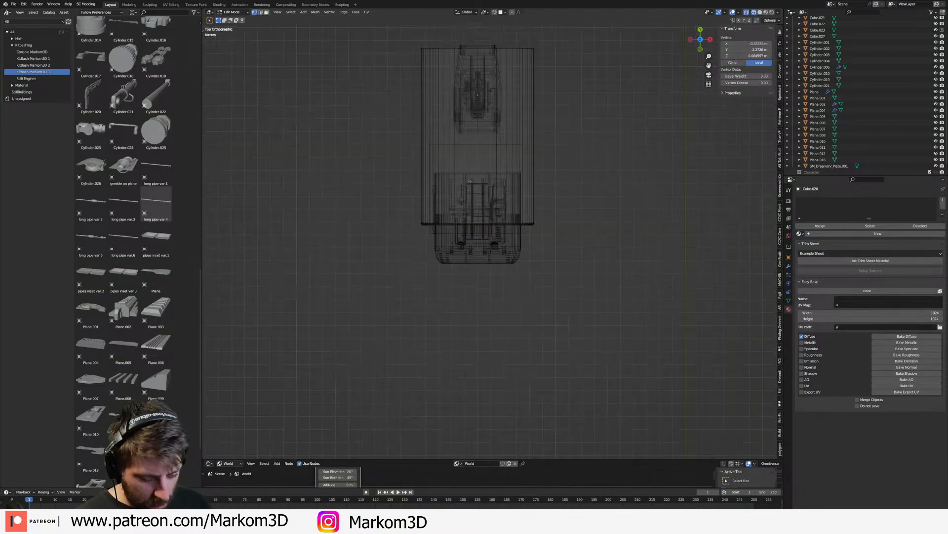
drag(365, 30, 475, 256)
key(g)
key(y)
text(x)
text(-0.5)
key(Return)
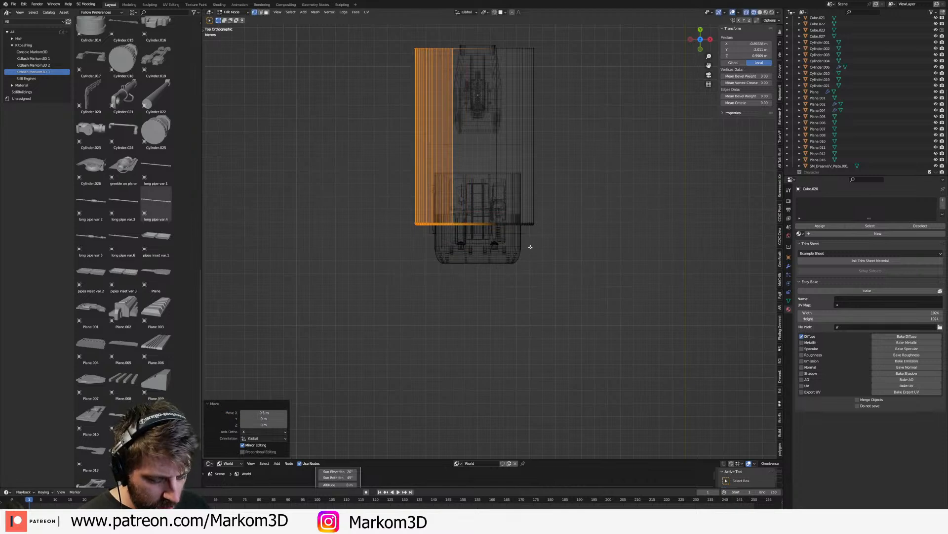
- Move the vertices of the hull's opposite, positive-X side 0.5 m along X
click(541, 229)
drag(580, 29, 493, 265)
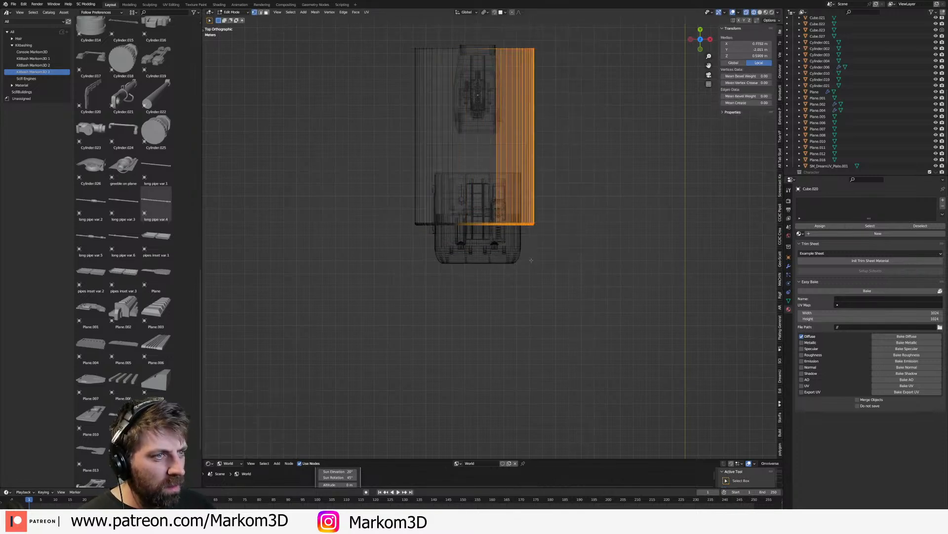
text(gx.5)
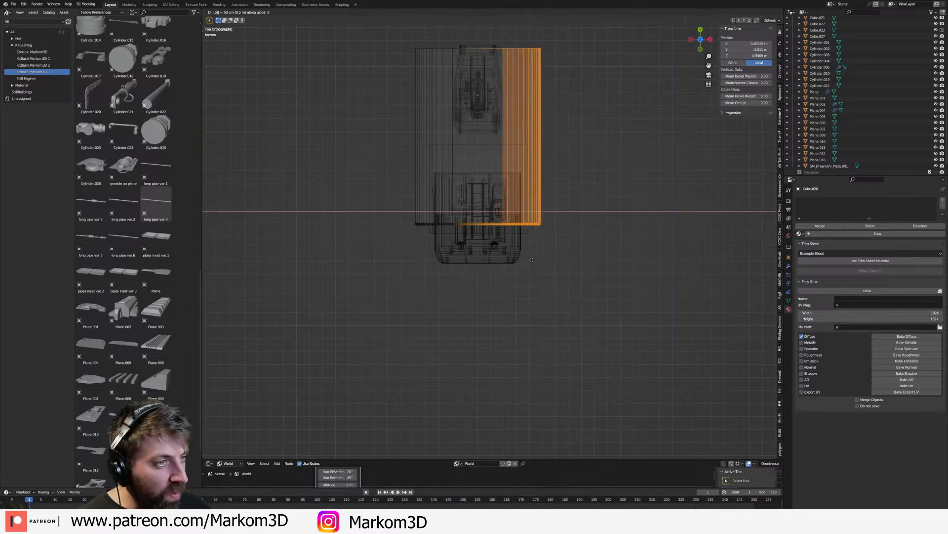
key(Return)
middle_drag(532, 260, 548, 183)
key(Tab)
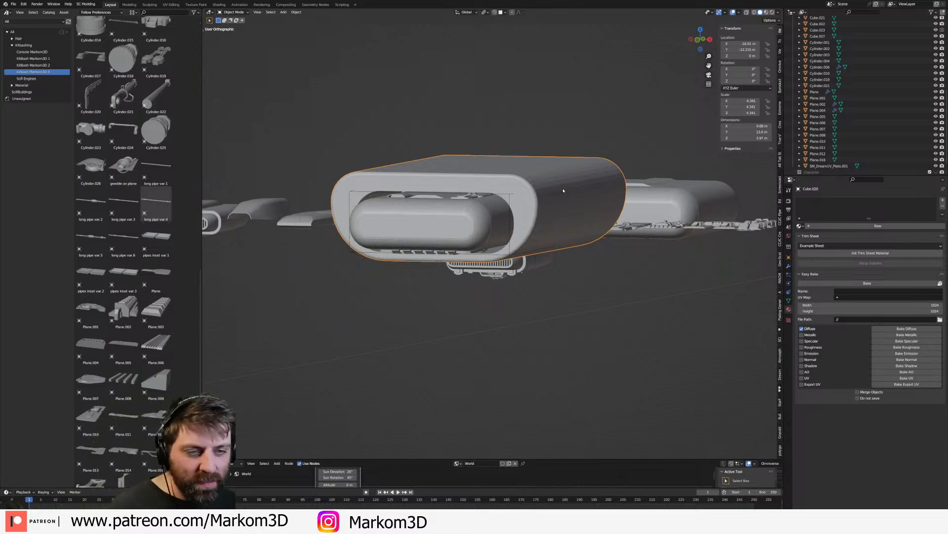
- Shade the hull smooth with Auto Smooth at 30°
mouse_move(549, 188)
middle_down()
mouse_move(573, 210)
mouse_move(540, 193)
middle_up()
right_click(541, 193)
click(543, 195)
middle_drag(611, 225, 562, 236)
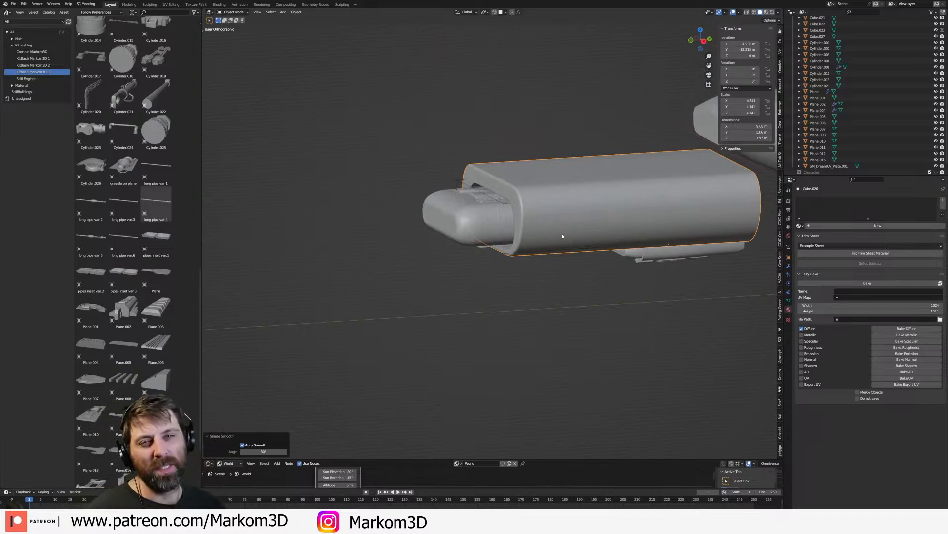
- Lower the hull about 0.3 m along Z relative to the cockpit module
middle_drag(689, 292, 586, 241)
key(g)
key(z)
click(532, 328)
mouse_move(531, 327)
middle_down()
mouse_move(523, 318)
mouse_move(545, 311)
mouse_move(491, 313)
mouse_move(543, 316)
middle_up()
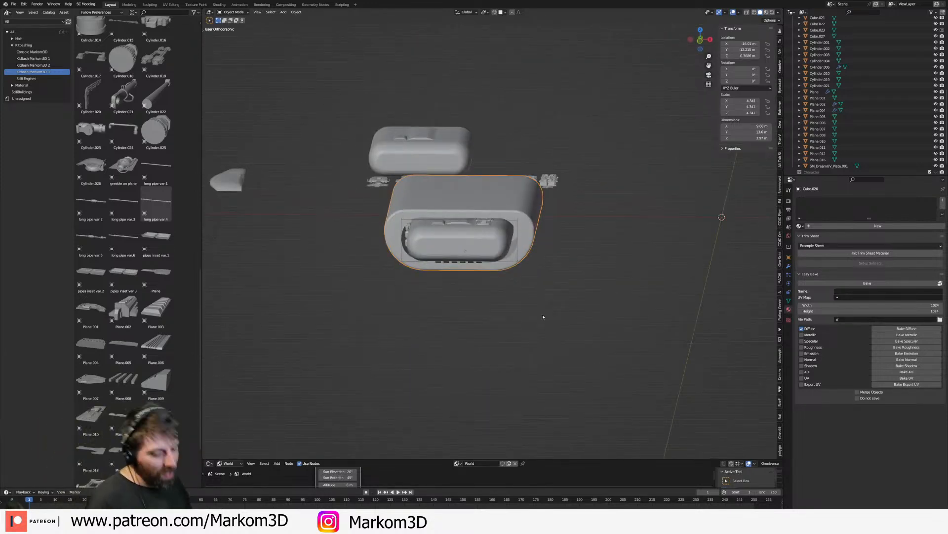
- Move the hull together with its recess cutter along X, clear of the cockpit module
click(517, 265)
scroll(517, 265, down, 3)
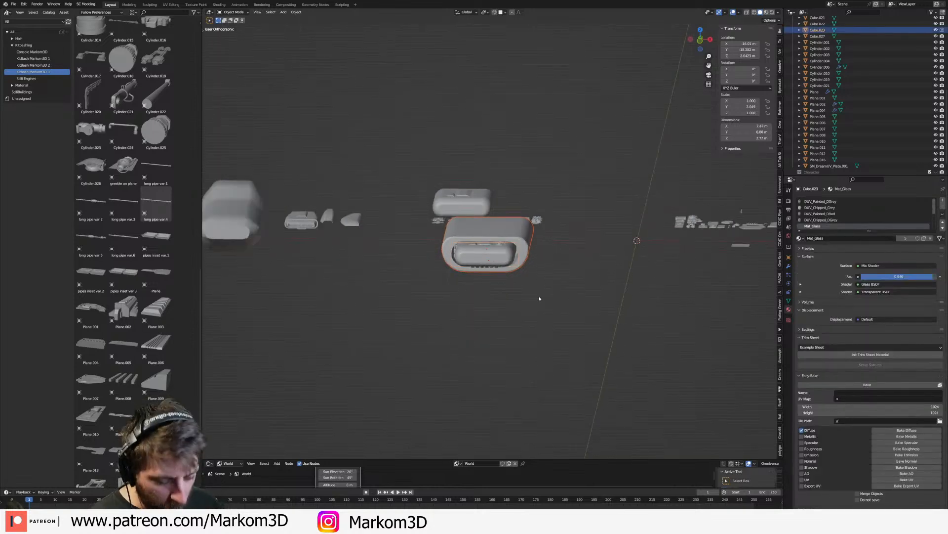
key(g)
key(x)
click(565, 289)
- Select the cockpit module and snap the 3D cursor to it
click(498, 256)
middle_drag(539, 246, 514, 271)
scroll(516, 270, up, 2)
middle_drag(578, 270, 640, 253)
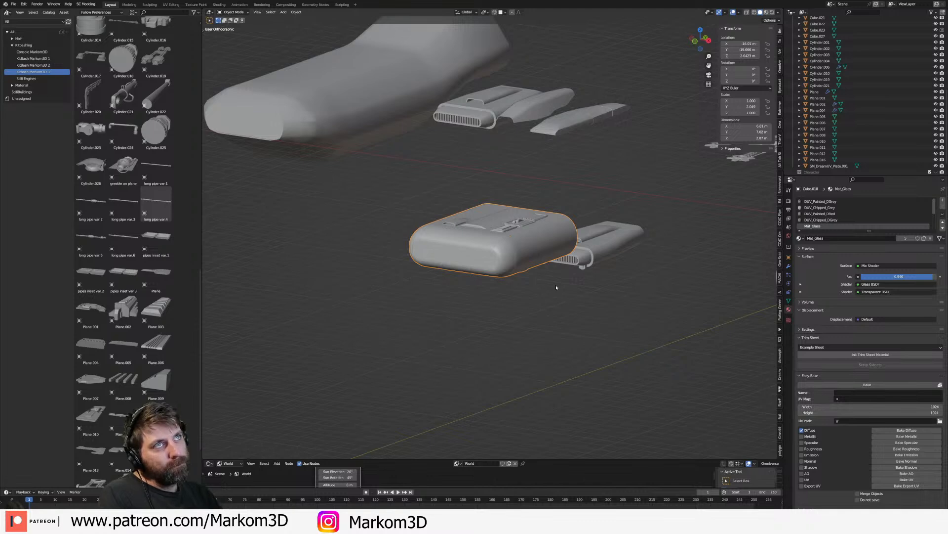
mouse_move(556, 287)
middle_down()
mouse_move(468, 298)
mouse_move(544, 295)
mouse_move(547, 284)
middle_up()
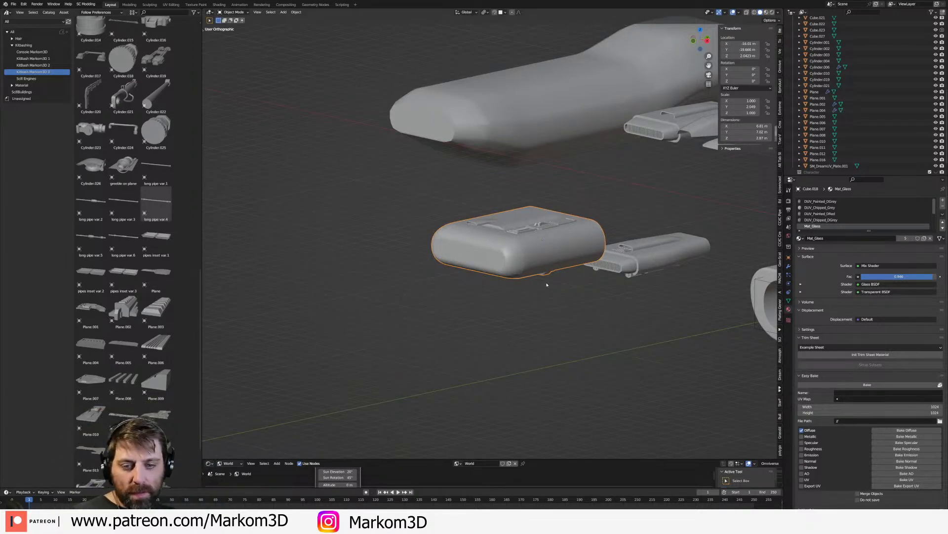
middle_drag(558, 238, 534, 272)
key(shift+a)
key(shift+s)
click(545, 265)
- Add a cube at the 3D cursor, resize it and narrow it along X to a slab about 0.34 m thick
key(shift+a)
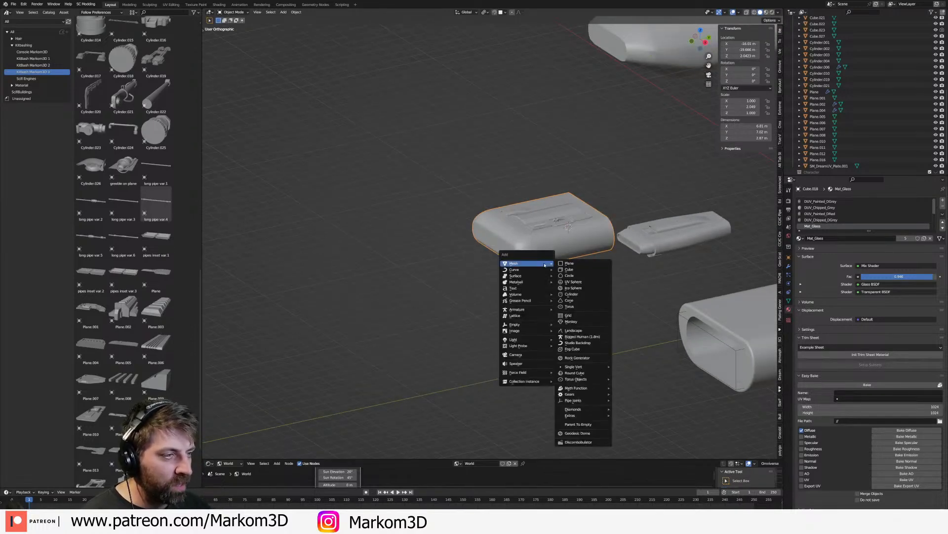
click(581, 270)
key(s)
click(569, 292)
middle_drag(570, 291, 628, 273)
key(s)
key(x)
click(515, 242)
- Stretch the slab along Z to about 16.5 m tall and lower it so most of it hangs below the cockpit module
middle_drag(515, 242, 496, 182)
mouse_move(526, 347)
middle_down()
mouse_move(526, 334)
mouse_move(515, 344)
middle_up()
key(s)
key(z)
click(527, 319)
key(g)
key(z)
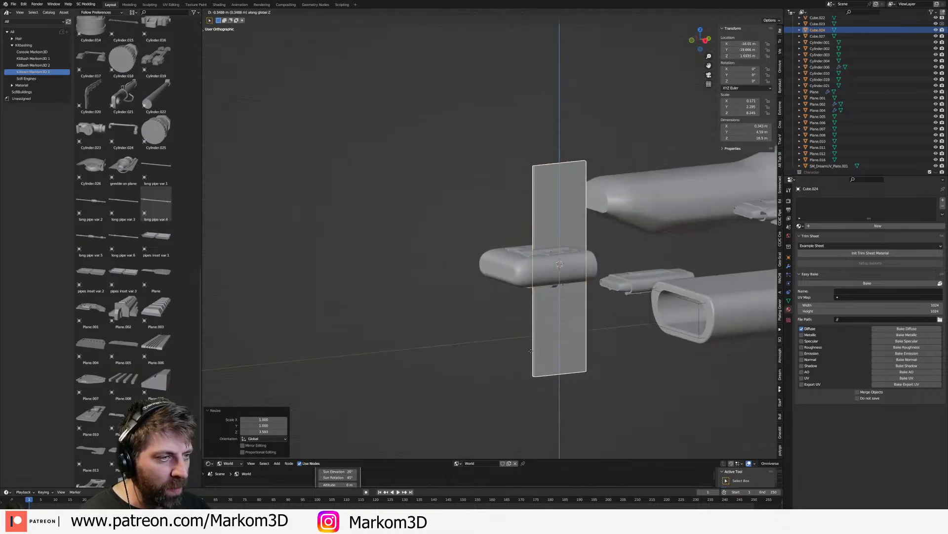
click(534, 388)
- Move the slab's lower front edge backward along Y to slant its front side
middle_drag(534, 388, 533, 301)
key(Tab)
click(452, 411)
key(g)
key(y)
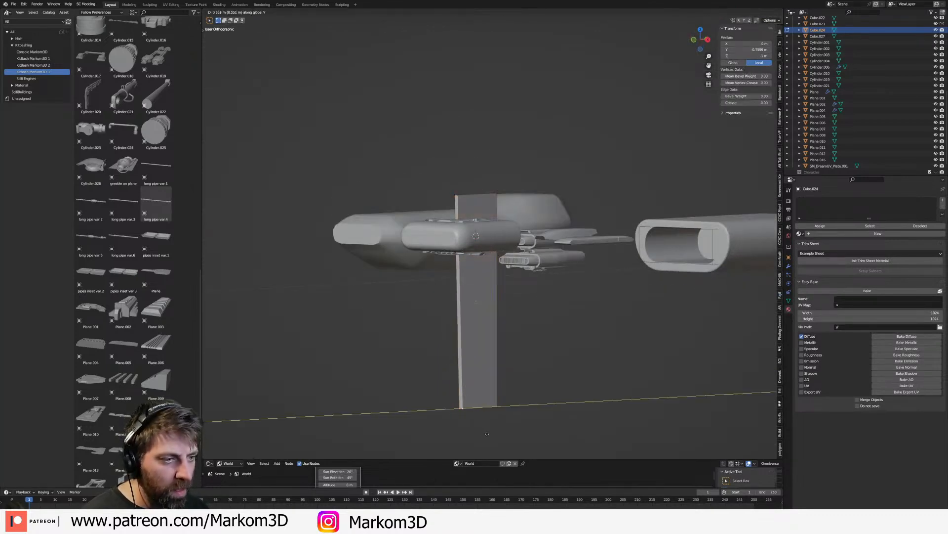
click(499, 429)
- Move the slab's lower rear edge backward along Y to slant the rear side into a swept fin
middle_drag(499, 430, 542, 401)
click(543, 401)
key(g)
key(y)
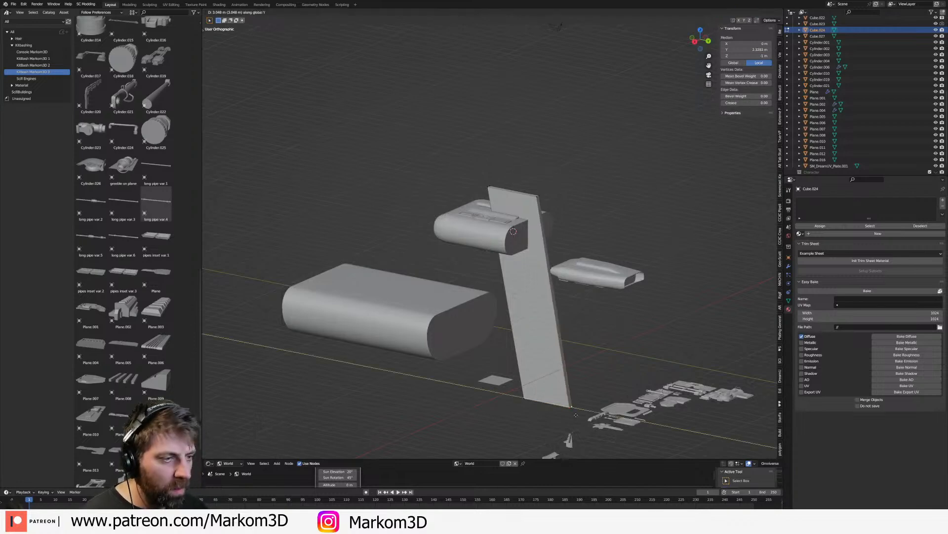
click(570, 406)
key(Tab)
- Rotate the small grille-fronted module 90° in front view so it stands upright along the fin
click(587, 284)
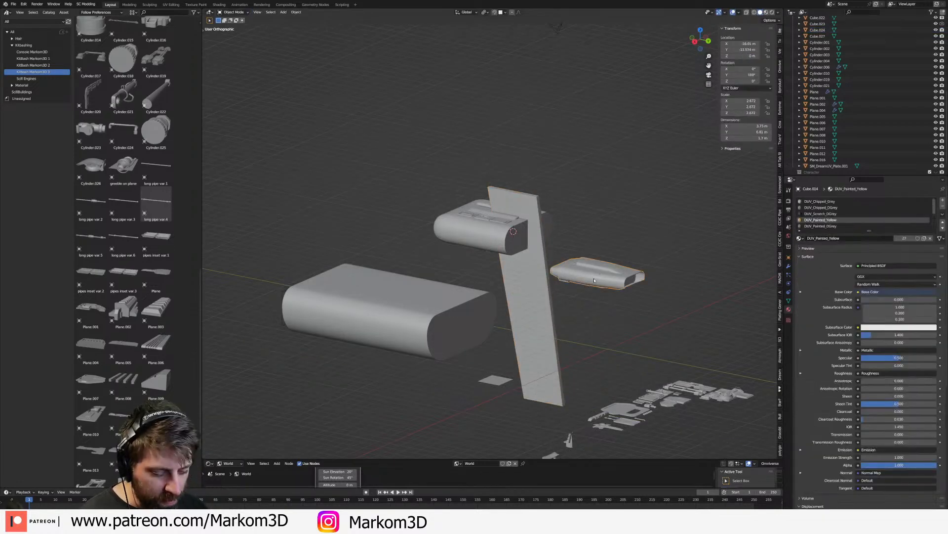
key(KP_1)
text(r90)
key(Return)
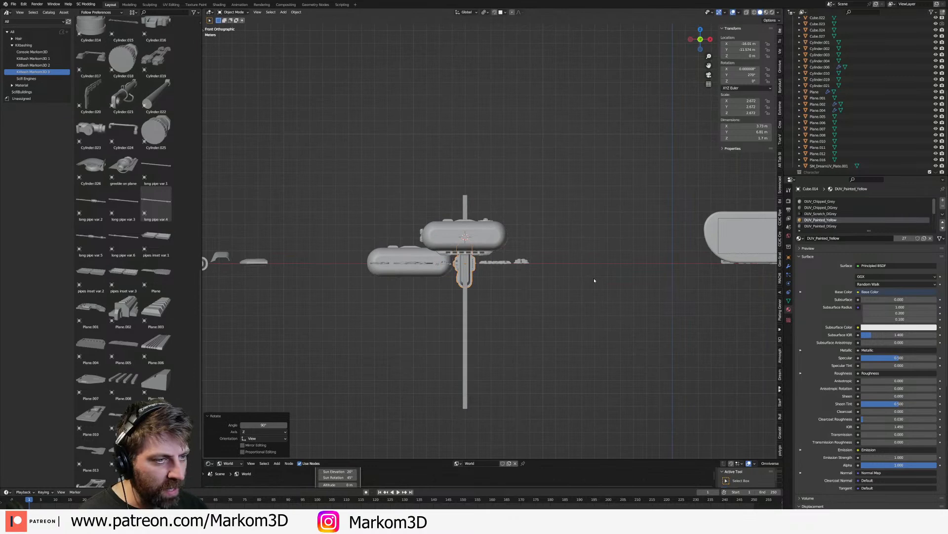
- Lower the upright grille-fronted module along Z onto the fin's lower part and enlarge it to about 18.7 m long
key(g)
key(z)
click(539, 385)
key(s)
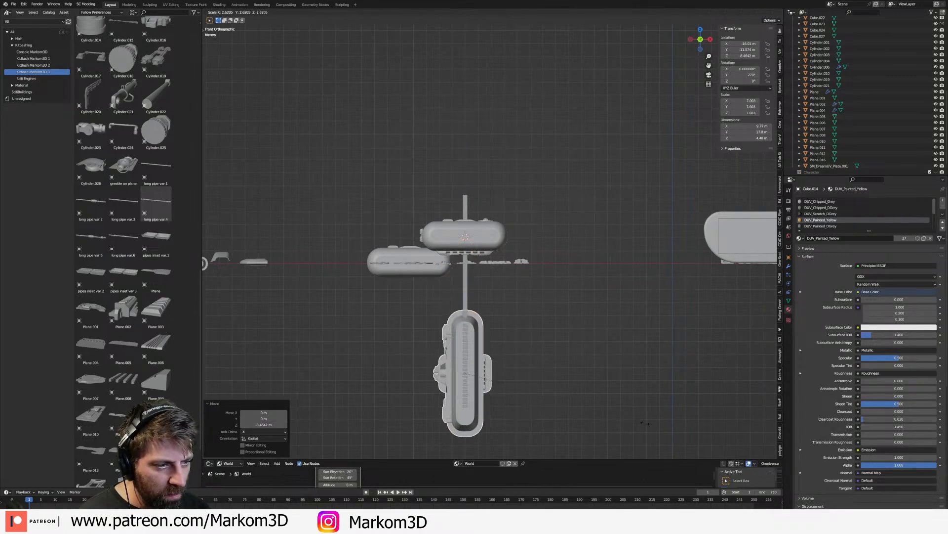
click(637, 401)
- Shrink the grille-fronted module to about 8 m and align it with the fin's lower end along Z and Y
middle_drag(636, 402, 588, 409)
key(s)
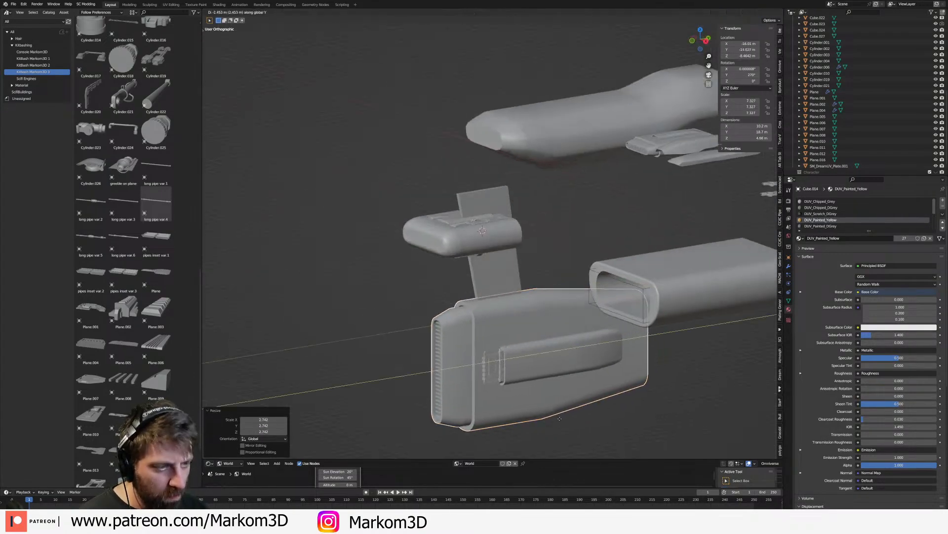
click(547, 395)
key(g)
key(z)
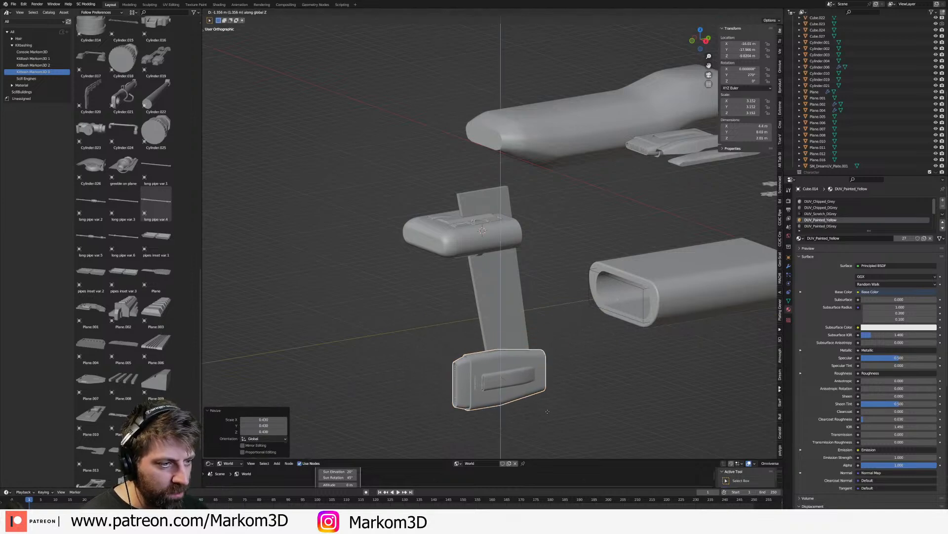
click(546, 403)
middle_drag(547, 403, 535, 387)
key(g)
key(y)
click(538, 410)
- Lower the fin's top face along Z so the fin is about 14.1 m tall
click(493, 252)
middle_drag(493, 251, 499, 410)
key(Tab)
key(alt+a)
key(3)
click(471, 248)
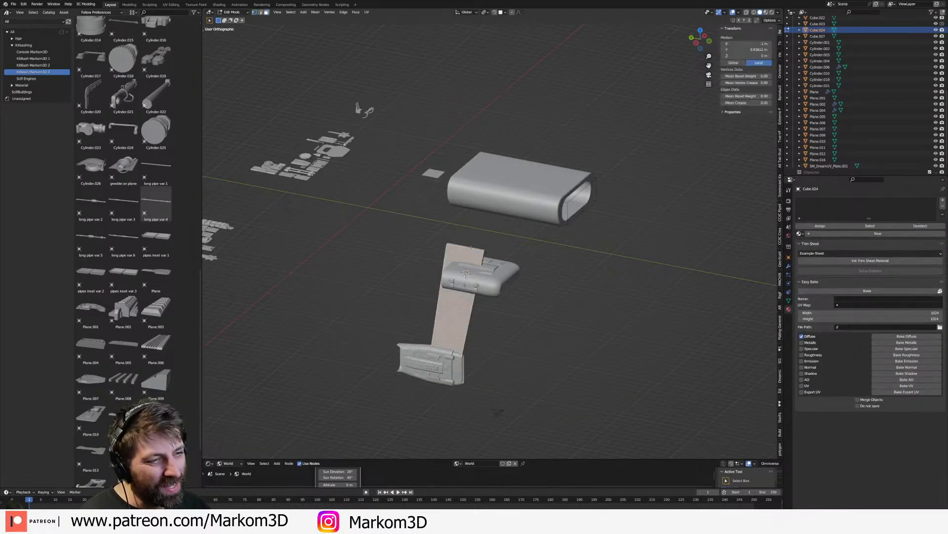
key(alt+a)
click(471, 247)
key(g)
key(z)
click(479, 282)
key(Tab)
middle_drag(479, 282, 468, 326)
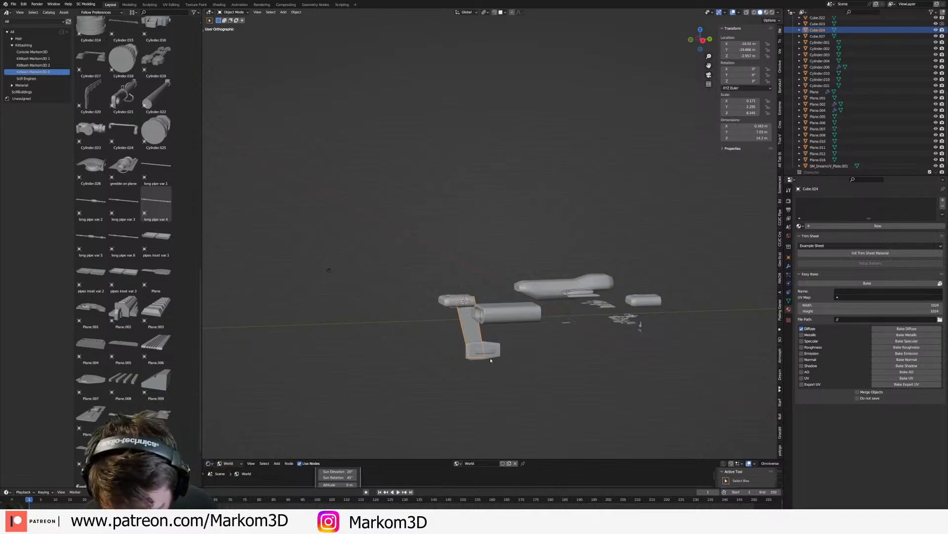
- Delete the grille-fronted module and the swept fin
middle_drag(492, 353, 486, 351)
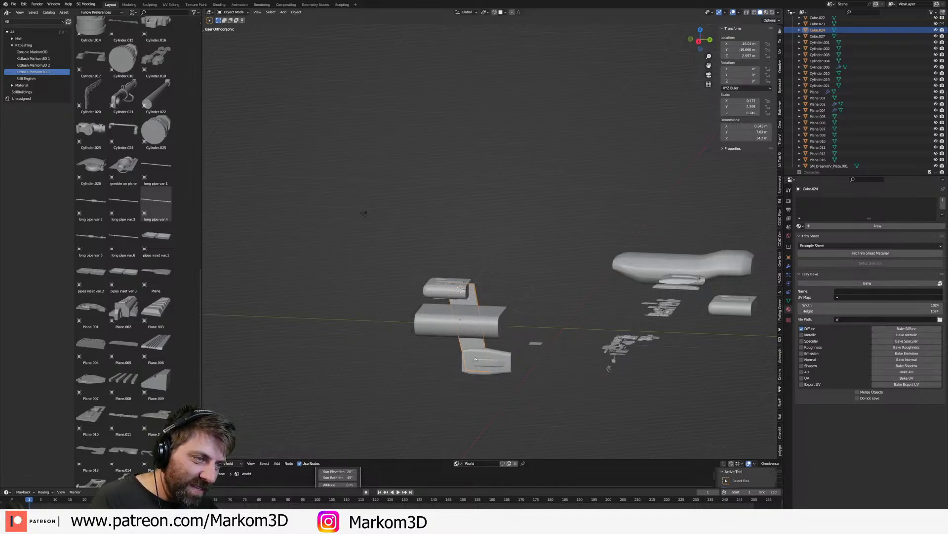
click(476, 359)
key(Delete)
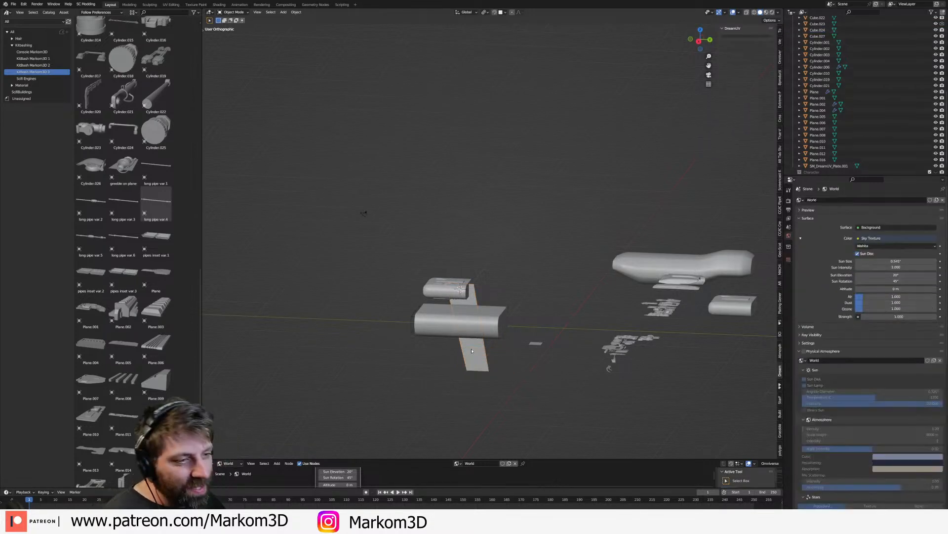
- Add a cylinder at the cockpit module, scale it to about 6.9 m across and flatten it along Z
key(KP_7)
key(shift+a)
mouse_move(500, 364)
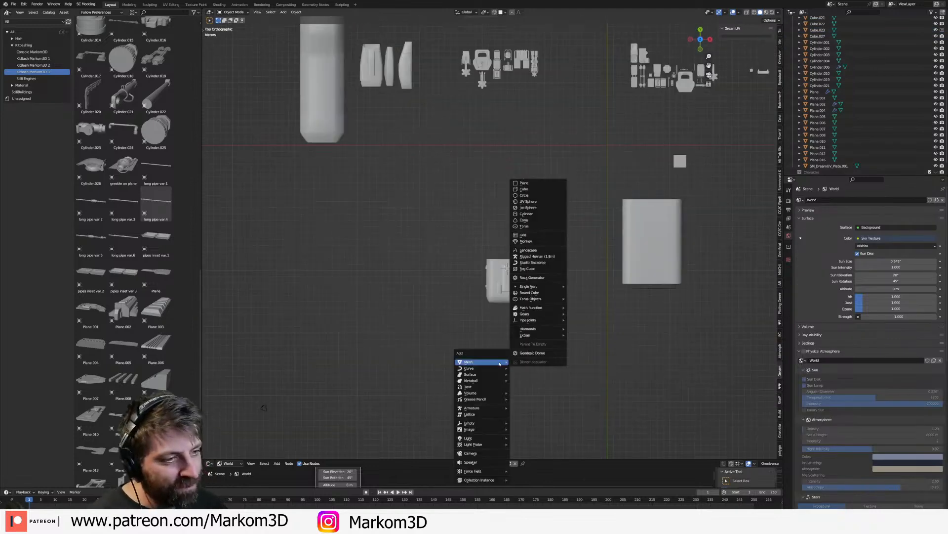
click(527, 214)
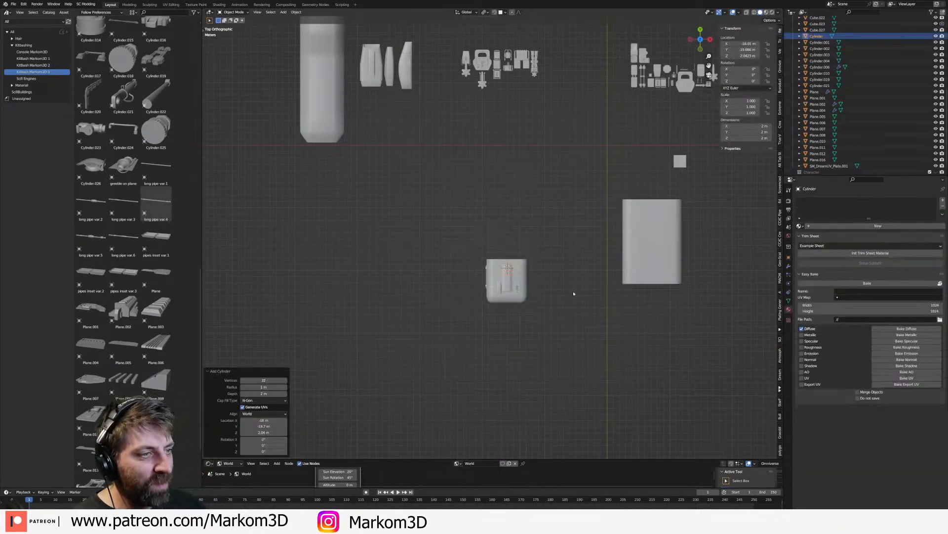
key(s)
click(654, 326)
middle_drag(654, 326, 605, 276)
key(s)
key(z)
click(526, 290)
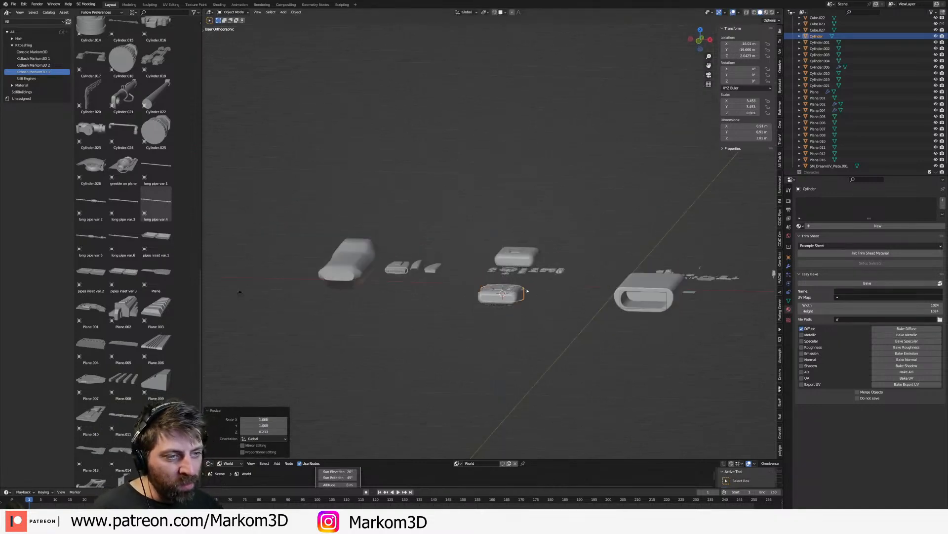
- Enlarge the cylinder into a disc about 17.6 m across and place it behind and beside the cockpit module
key(KP_7)
key(s)
click(597, 329)
key(g)
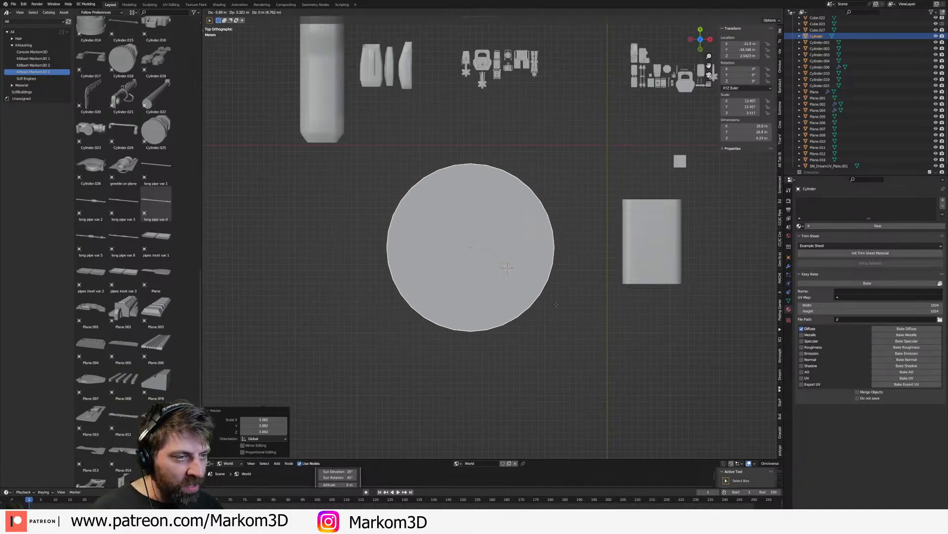
click(534, 313)
scroll(534, 313, up, 3)
middle_drag(534, 313, 592, 308)
key(s)
click(521, 303)
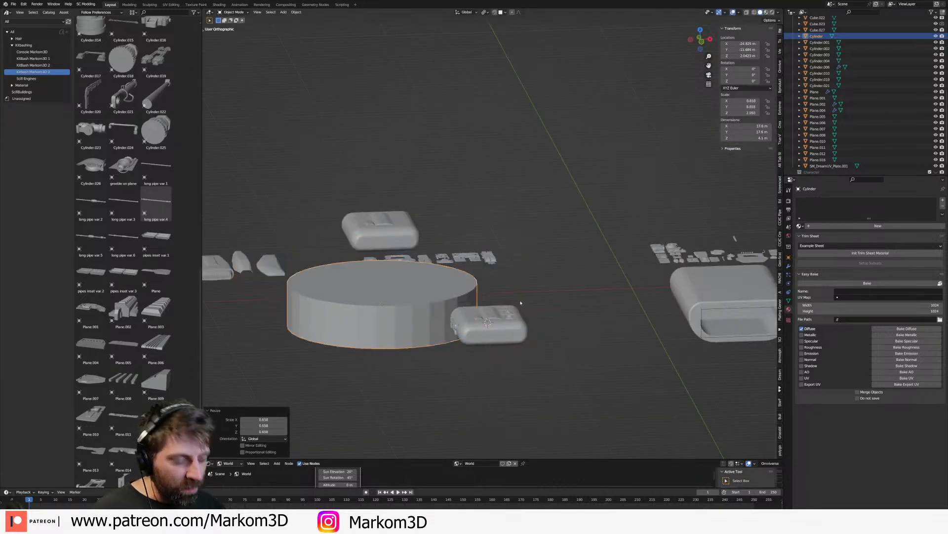
- Shift the disc along Y and sideways in top view so its front edge overlaps the cockpit module
key(KP_7)
key(g)
key(y)
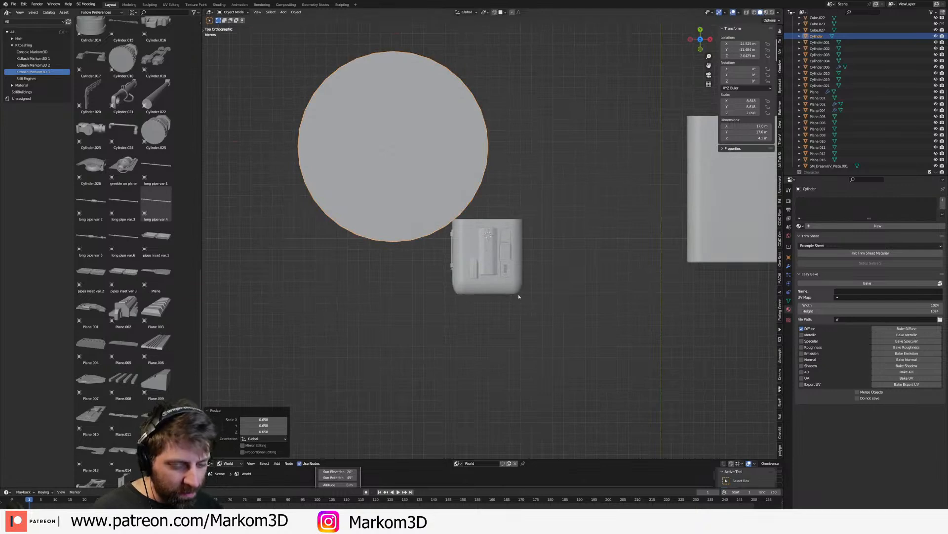
click(517, 351)
key(g)
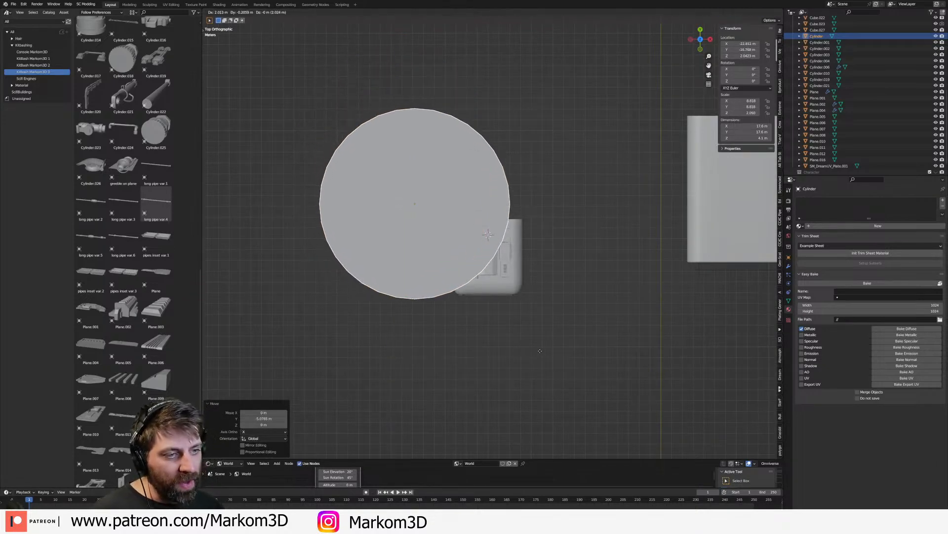
click(538, 349)
mouse_move(539, 349)
middle_down()
mouse_move(527, 271)
mouse_move(524, 321)
mouse_move(599, 321)
mouse_move(549, 346)
middle_up()
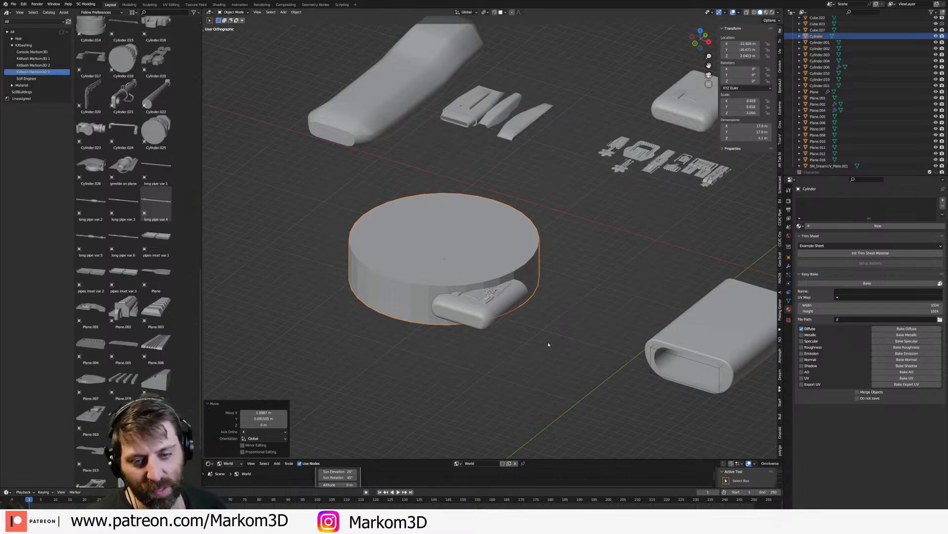
middle_drag(544, 335, 554, 328)
- Flatten the disc along Z to about 3 m thick and raise it slightly around the cockpit module
scroll(598, 339, up, 3)
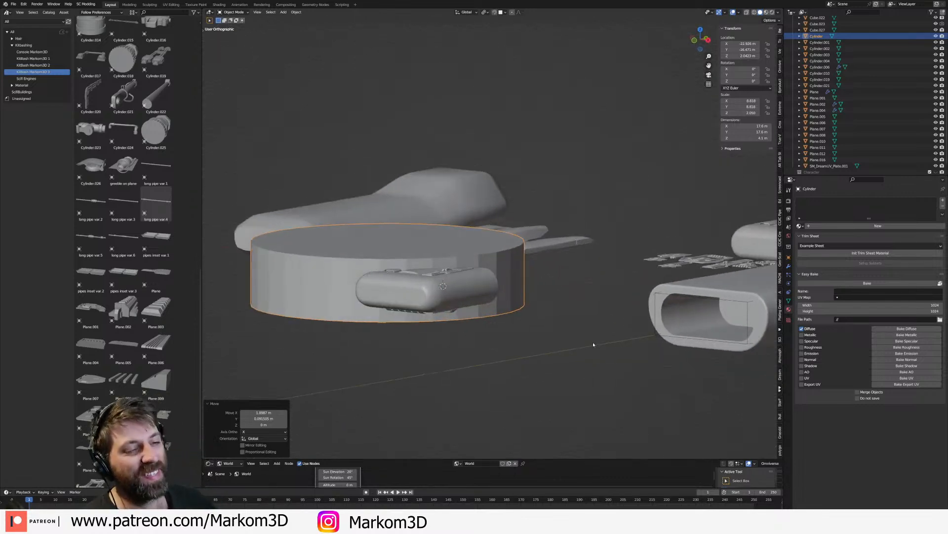
key(s)
key(z)
click(491, 311)
middle_drag(491, 312, 523, 332)
key(s)
key(z)
click(552, 351)
key(g)
key(z)
click(520, 325)
scroll(555, 328, down, 3)
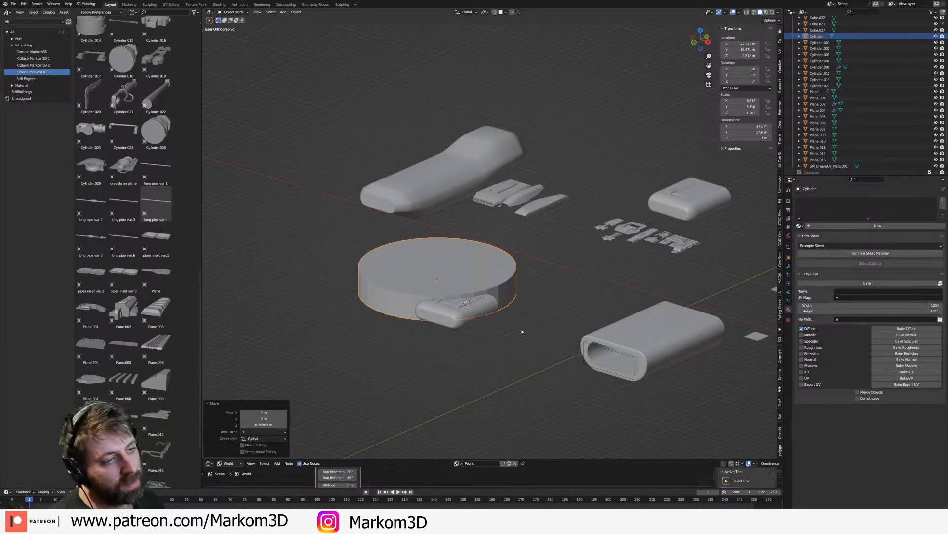
- Extrude the disc's front side faces opposite the cockpit module forward and flatten their end by scaling Y to 0
middle_drag(443, 299, 474, 303)
key(Tab)
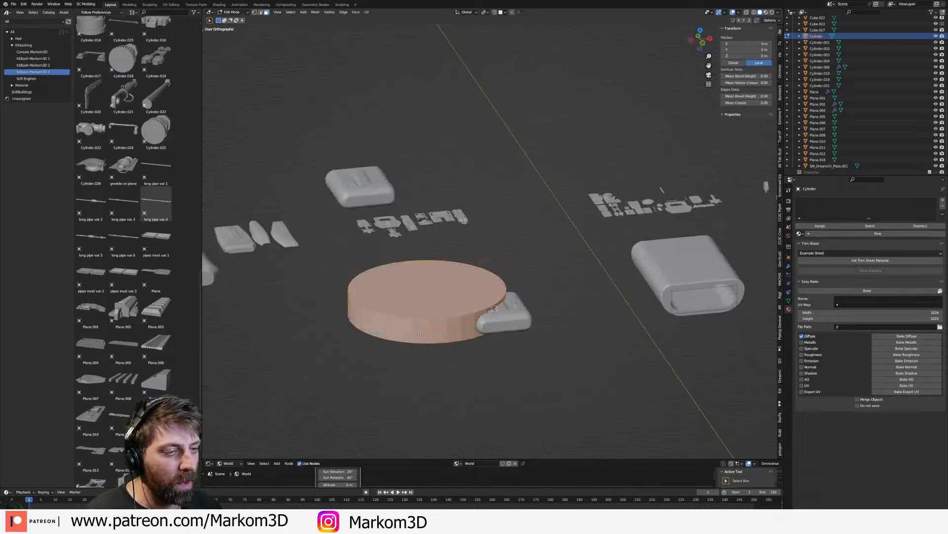
click(420, 330)
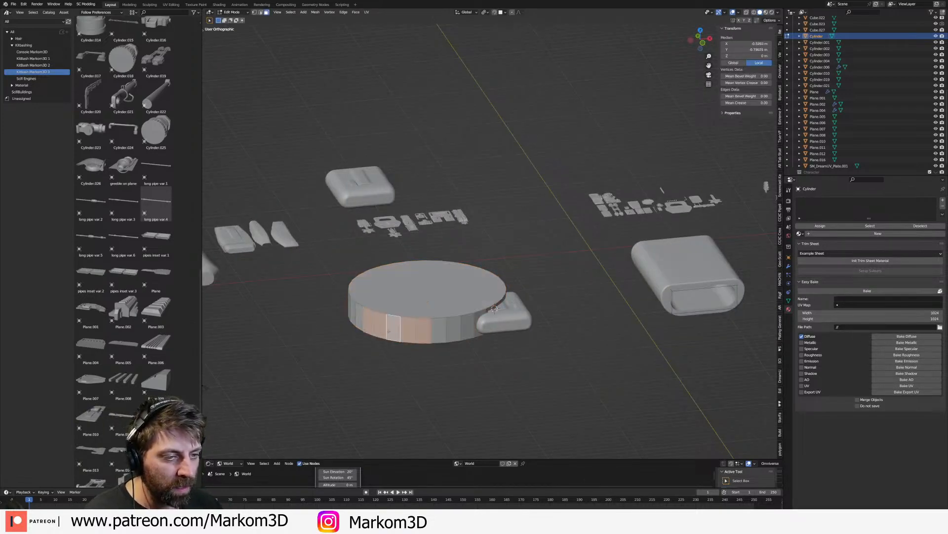
key(KP_7)
key(e)
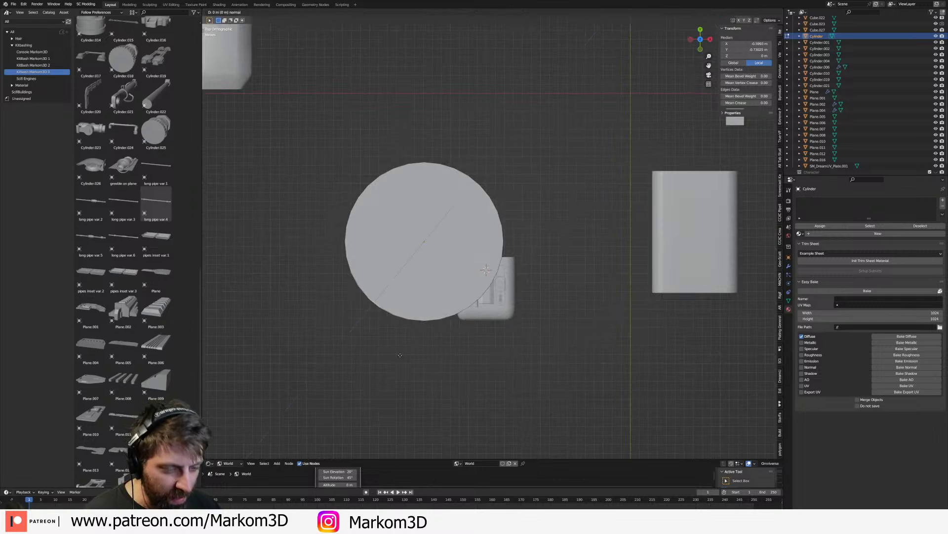
click(409, 441)
key(s)
key(y)
key(0)
key(Return)
key(Tab)
- Move the cockpit module forward along Y until it sits clear of the disc
middle_drag(445, 386, 467, 289)
scroll(466, 328, up, 2)
middle_drag(466, 328, 472, 356)
shift+click(528, 319)
key(g)
key(y)
click(554, 380)
middle_drag(553, 381, 470, 365)
- Duplicate the cockpit module along X and fit the copy into the hollow box hull's front opening
click(484, 334)
click(459, 372)
key(KP_7)
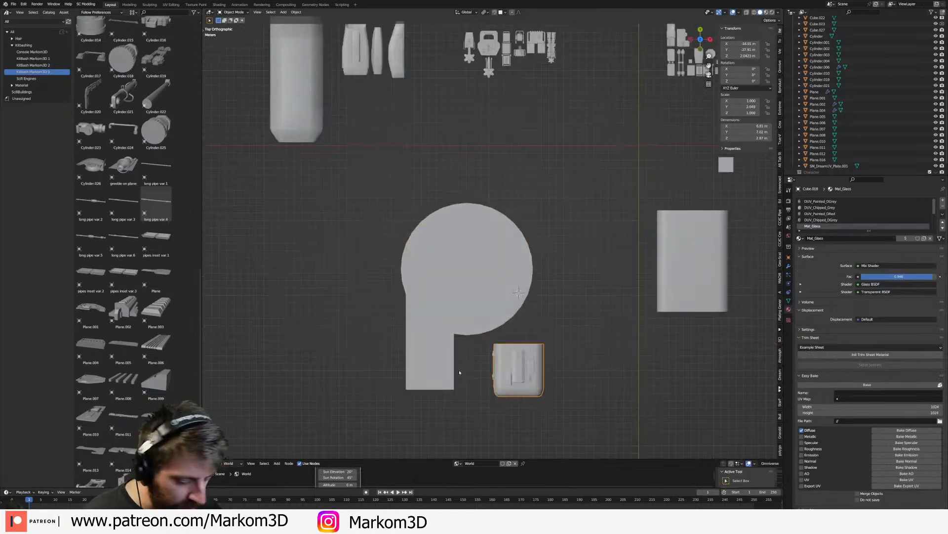
key(shift+d)
key(x)
click(683, 306)
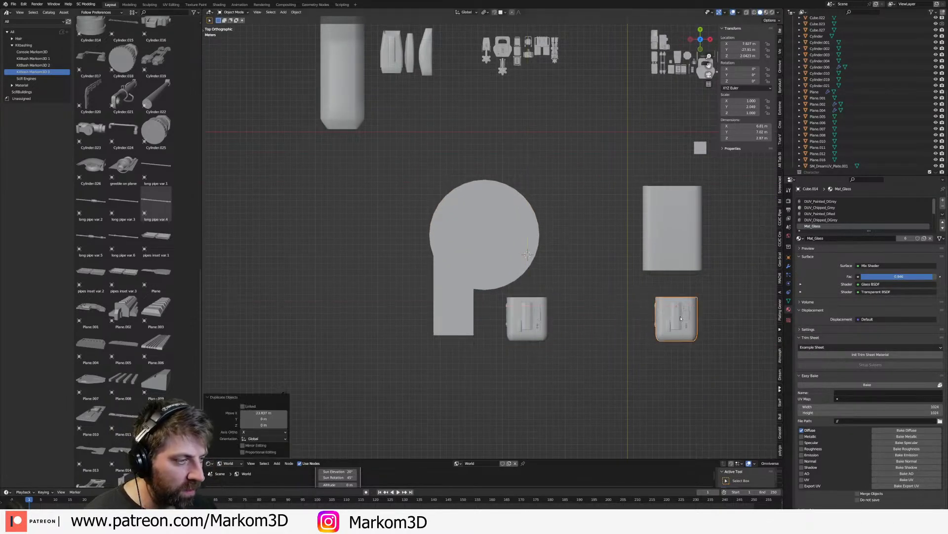
key(g)
click(670, 272)
- Add a text object, move it behind the disc hull and enlarge it to a scale of about 8
shift+middle_drag(613, 299, 567, 273)
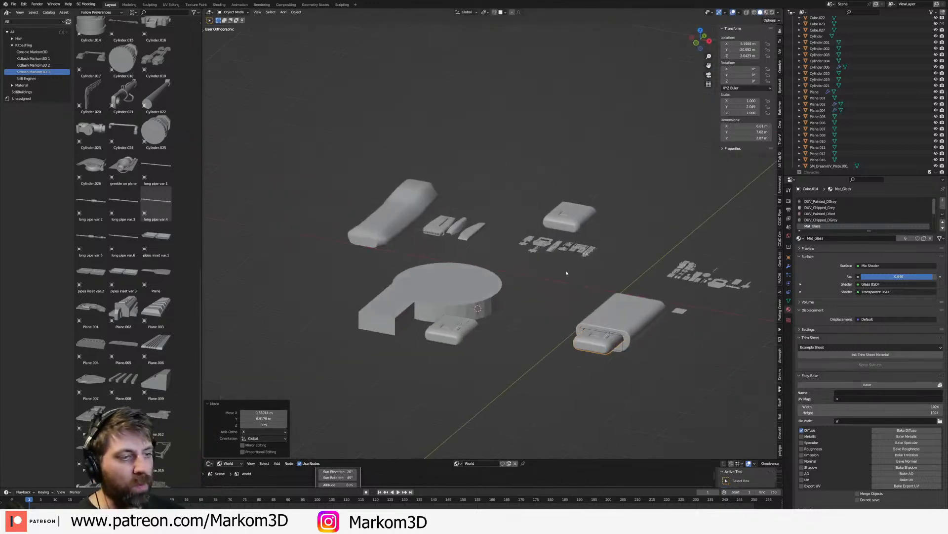
click(487, 296)
key(KP_7)
shift+middle_drag(480, 336, 389, 348)
key(shift+a)
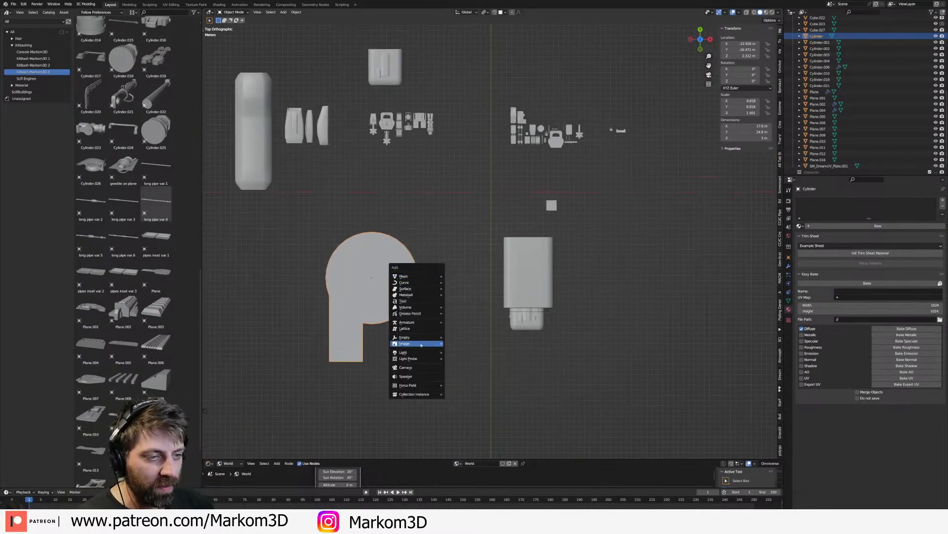
click(423, 301)
key(g)
click(423, 229)
key(s)
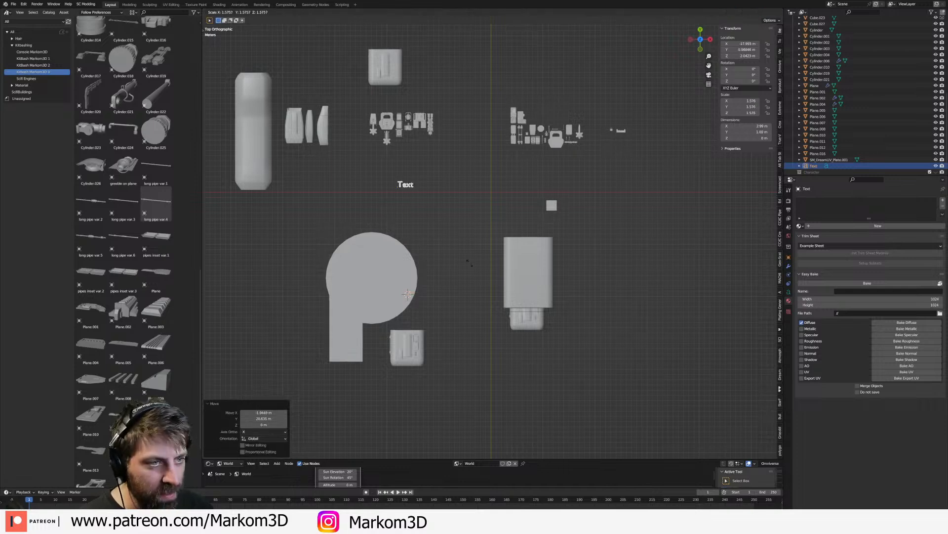
click(89, 281)
- Replace the text with "1" and place the label beside the disc hull
key(Tab)
key(BackSpace)
key(BackSpace)
key(BackSpace)
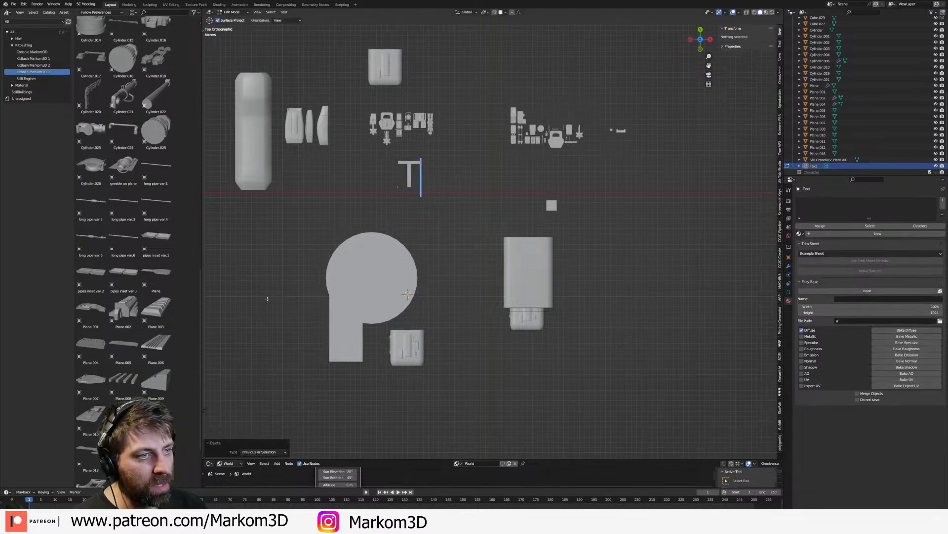
text(I)
key(Tab)
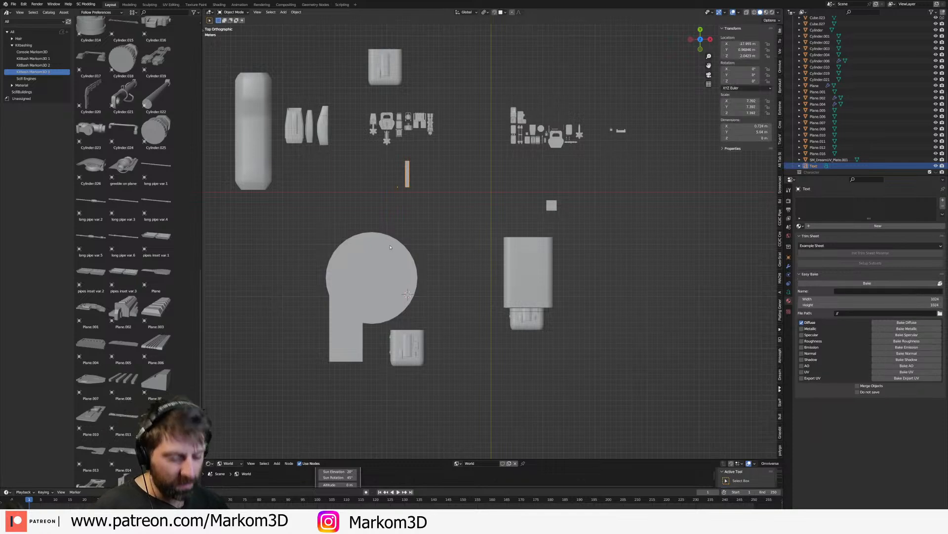
key(g)
click(411, 286)
- Duplicate the number label beside the box hull and change its text to "2"
key(shift+d)
click(567, 262)
key(Tab)
key(BackSpace)
text(2)
key(Tab)
shift+middle_drag(563, 269, 443, 322)
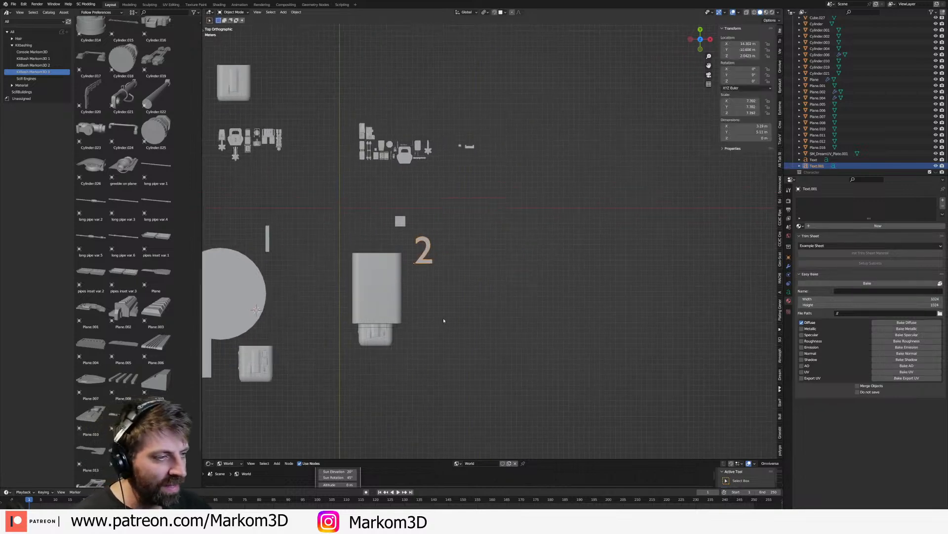
- Duplicate the label "2" into the empty area beyond the box hull and change its text to "3"
key(shift+d)
click(528, 309)
key(Tab)
key(BackSpace)
text(3)
key(Tab)
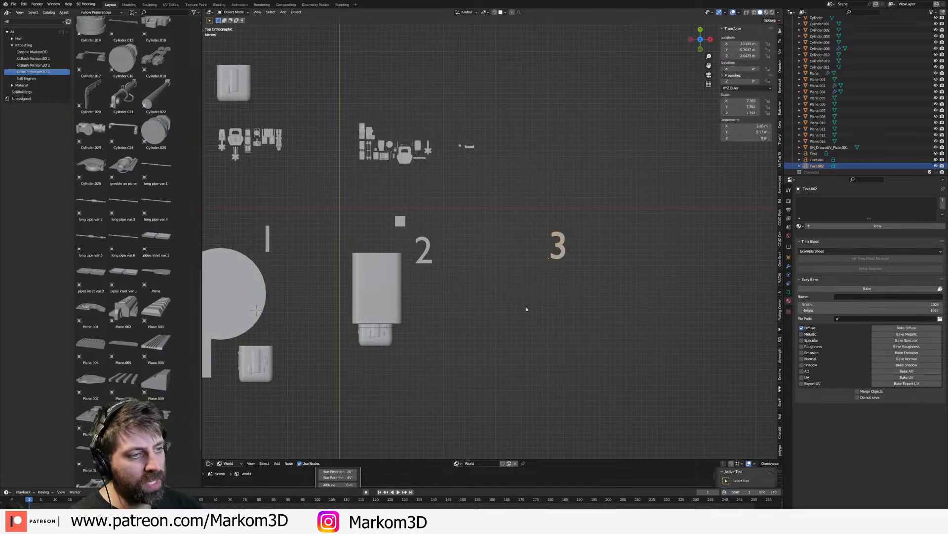
- Duplicate the disc hull's cockpit module into the empty area in front of the label "3"
click(262, 360)
key(shift+d)
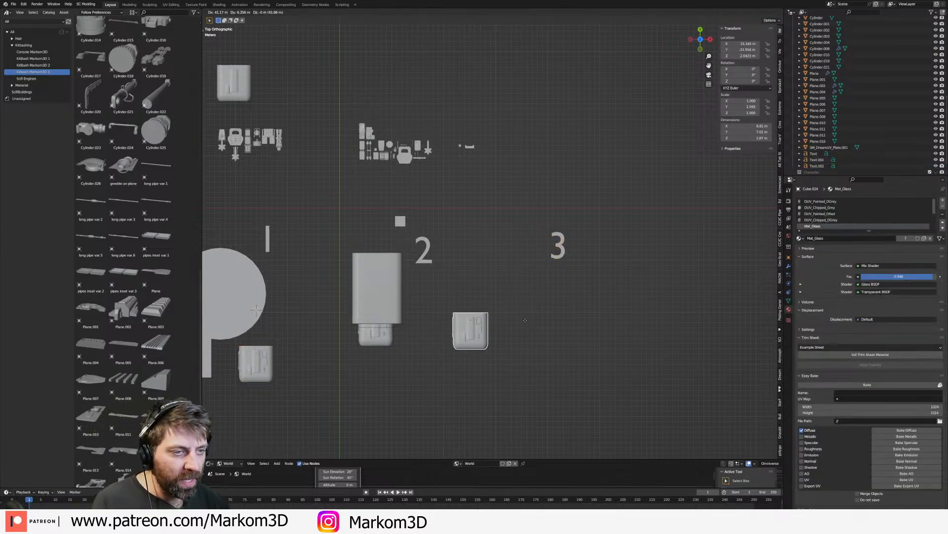
click(570, 305)
- Shift the label "3" farther outward and move the third cockpit module slightly toward it
click(564, 256)
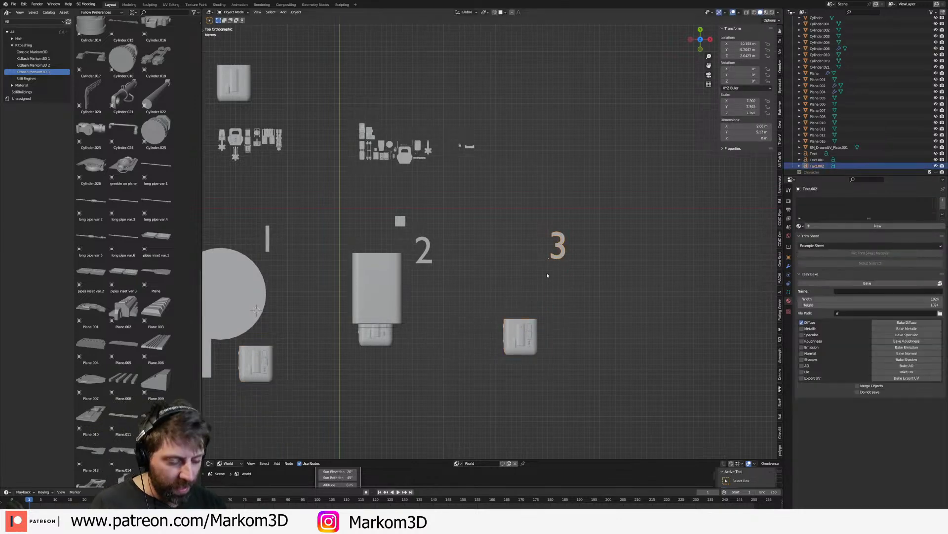
click(528, 338)
click(559, 256)
key(g)
click(589, 259)
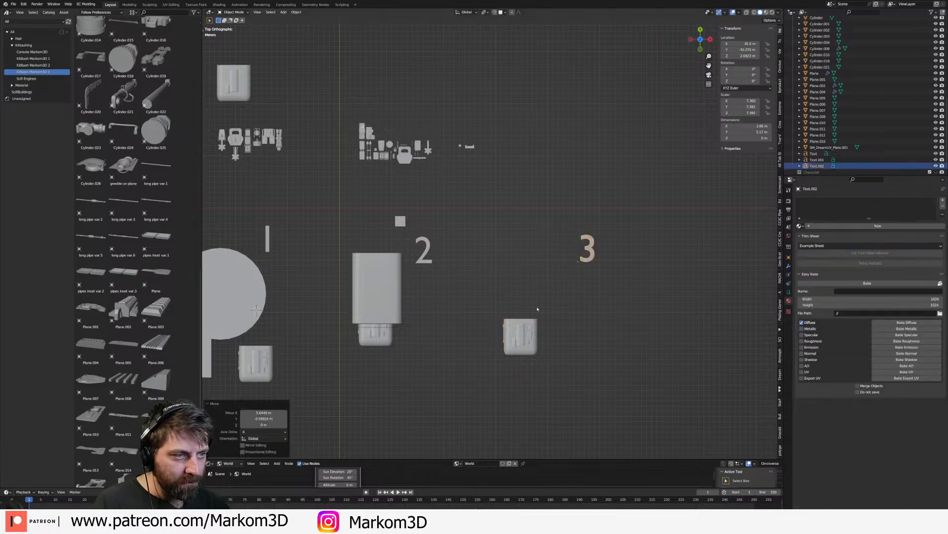
click(528, 332)
key(g)
click(544, 329)
- Snap the 3D cursor to the third cockpit module and add a cube there
middle_drag(522, 304, 475, 285)
key(KP_7)
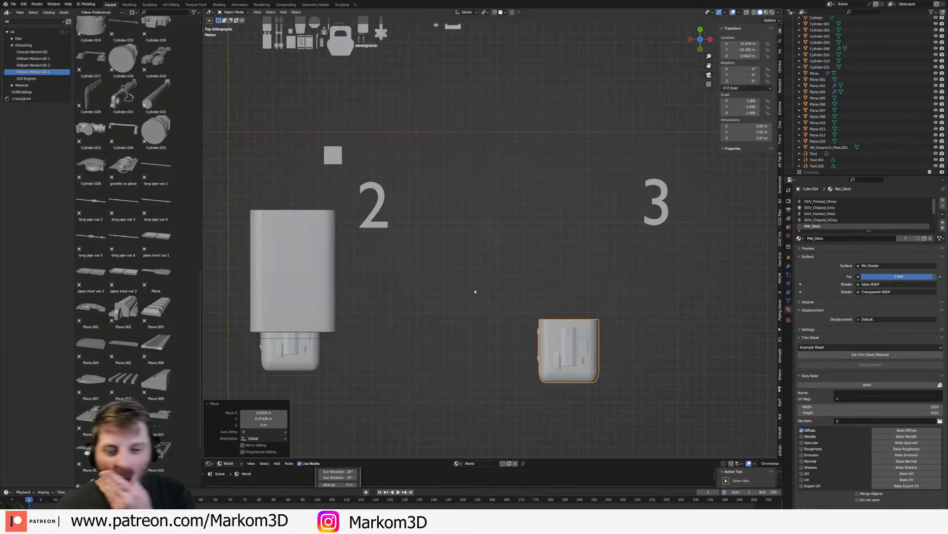
key(shift+a)
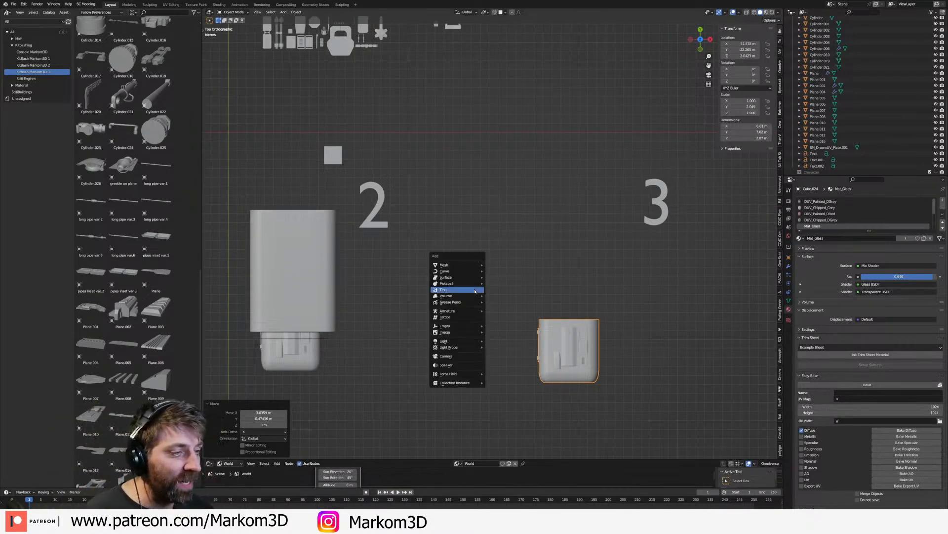
mouse_move(464, 265)
key(shift+s)
click(609, 342)
key(shift+a)
mouse_move(597, 320)
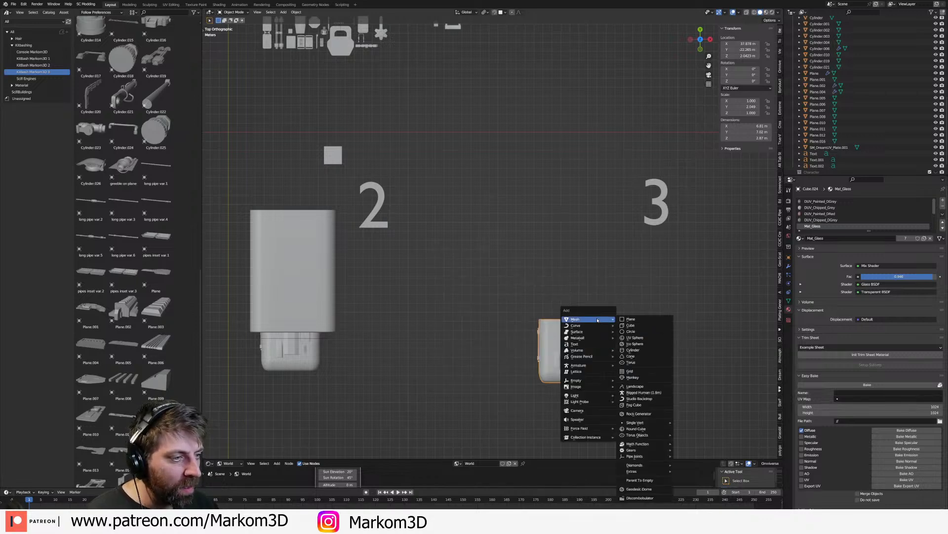
click(647, 327)
scroll(577, 340, down, 3)
scroll(577, 340, up, 5)
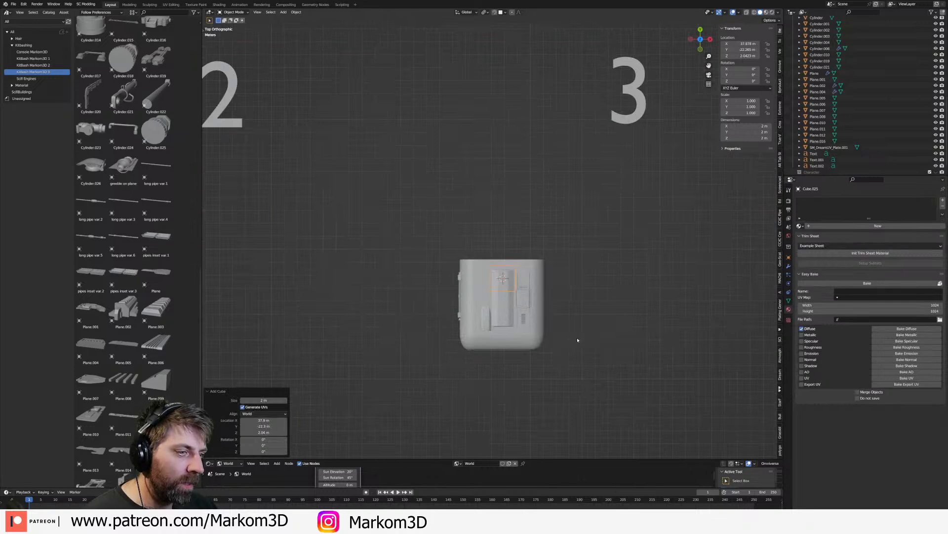
- Scale the cube in Edit Mode to about 7.1 m wide and 2.8 m high, matching the cockpit's cross-section
key(Tab)
middle_drag(577, 340, 549, 314)
key(s)
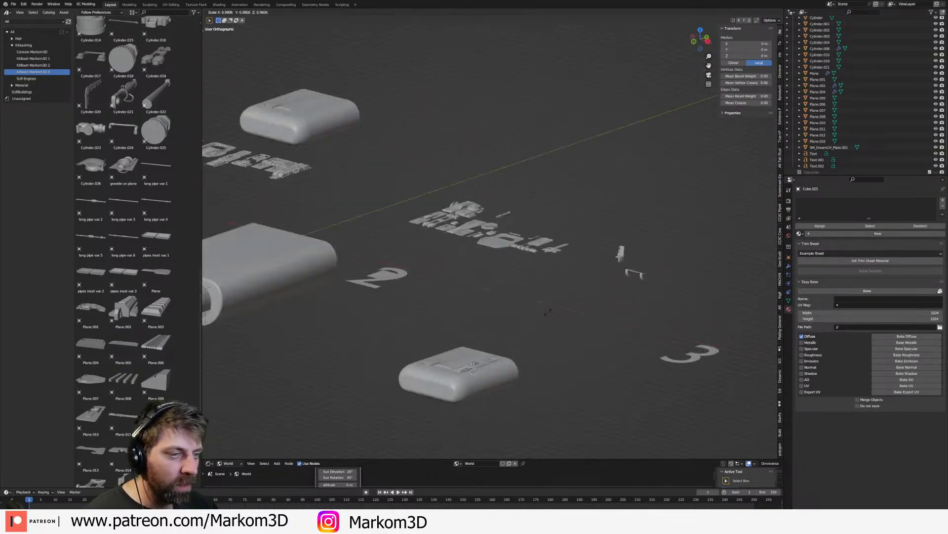
click(687, 425)
key(s)
key(x)
click(290, 46)
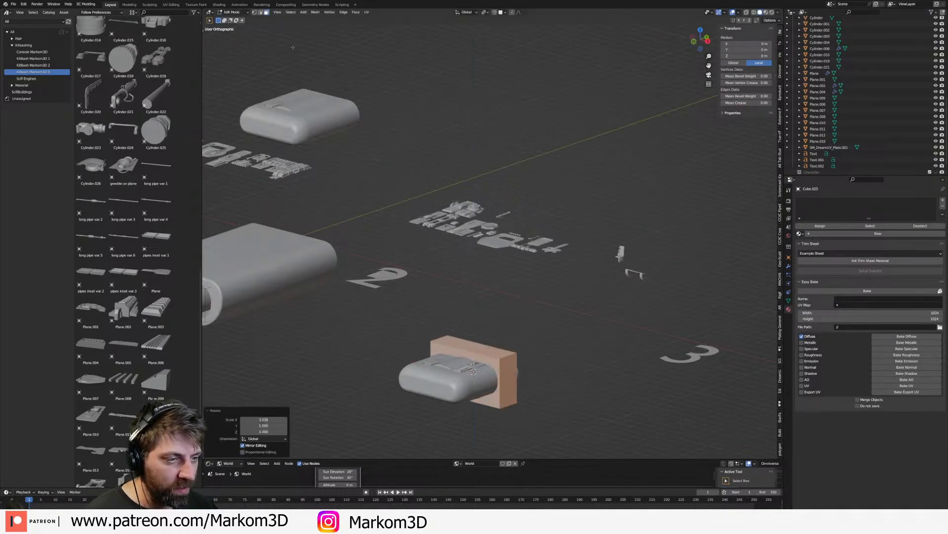
scroll(543, 317, down, 2)
key(s)
key(z)
click(574, 363)
- Shift the block against the cockpit's rear and extrude its back face about 13.3 m away from the cockpit
key(KP_7)
key(g)
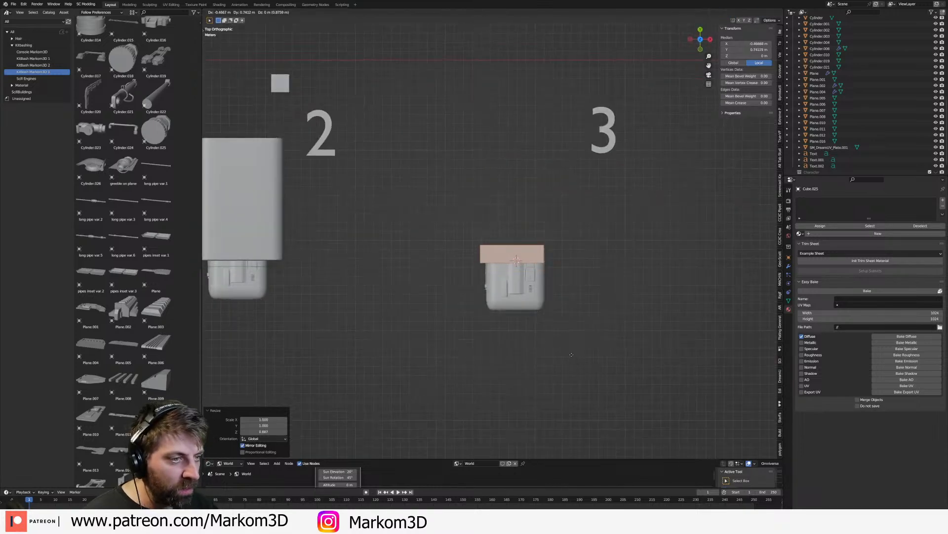
click(573, 352)
click(554, 317)
key(z)
click(467, 242)
click(521, 252)
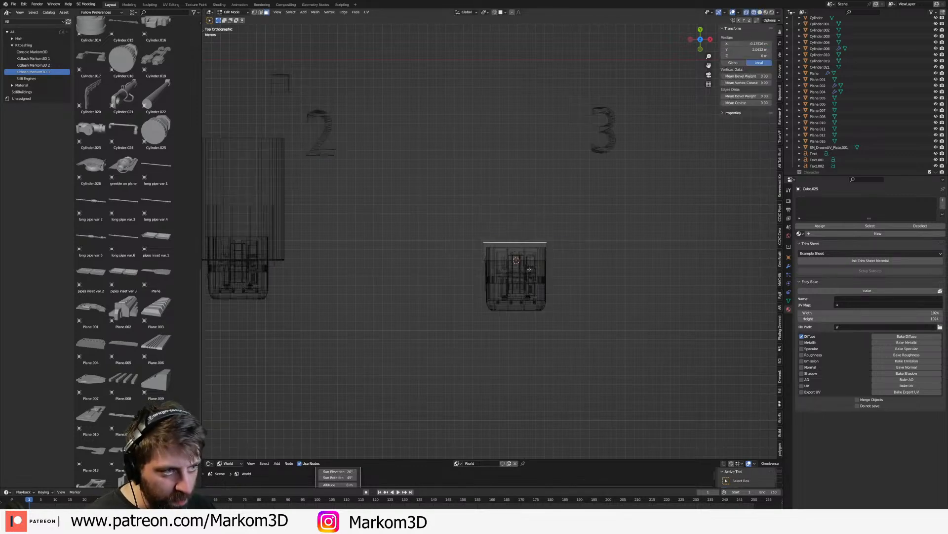
key(e)
click(493, 205)
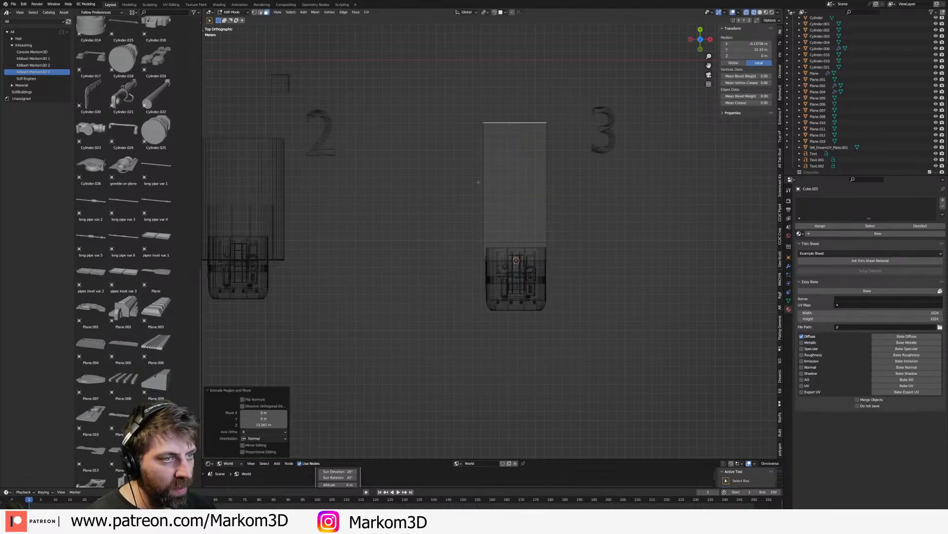
- Try to widen the third hull by extruding the long section's side face outward
key(e)
click(402, 203)
key(z)
click(497, 219)
scroll(497, 219, up, 3)
middle_drag(497, 219, 495, 179)
key(Tab)
scroll(524, 242, down, 3)
middle_drag(556, 269, 483, 260)
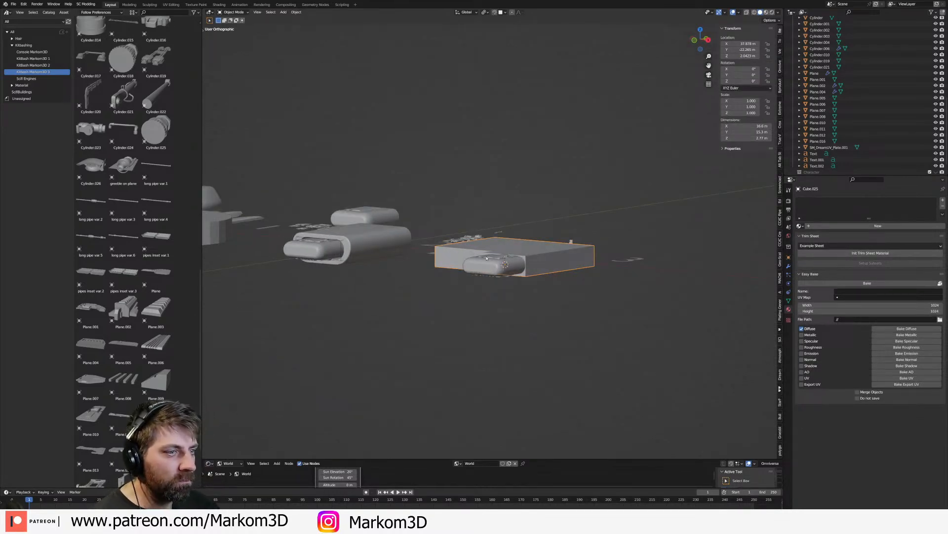
middle_drag(516, 268, 490, 271)
key(Tab)
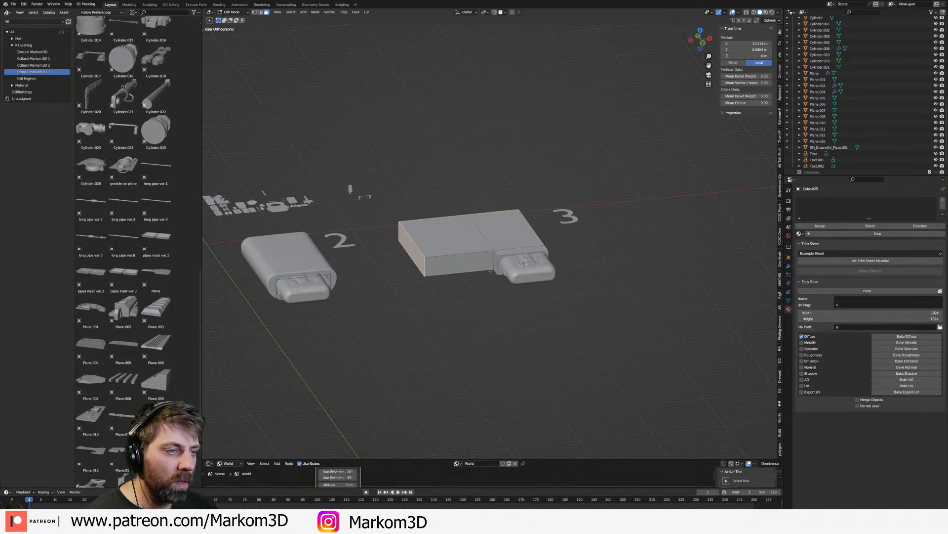
- Undo the side extrusion of the third hull
key(ctrl+z)
key(ctrl+z)
key(ctrl+z)
- Lower the hull block vertically so that it lies beneath the level of the third cockpit
key(g)
key(z)
click(489, 247)
middle_drag(488, 247, 502, 293)
- Duplicate the hull block about 2.7 m upward and rotate the copy 90° about the Y axis
click(501, 293)
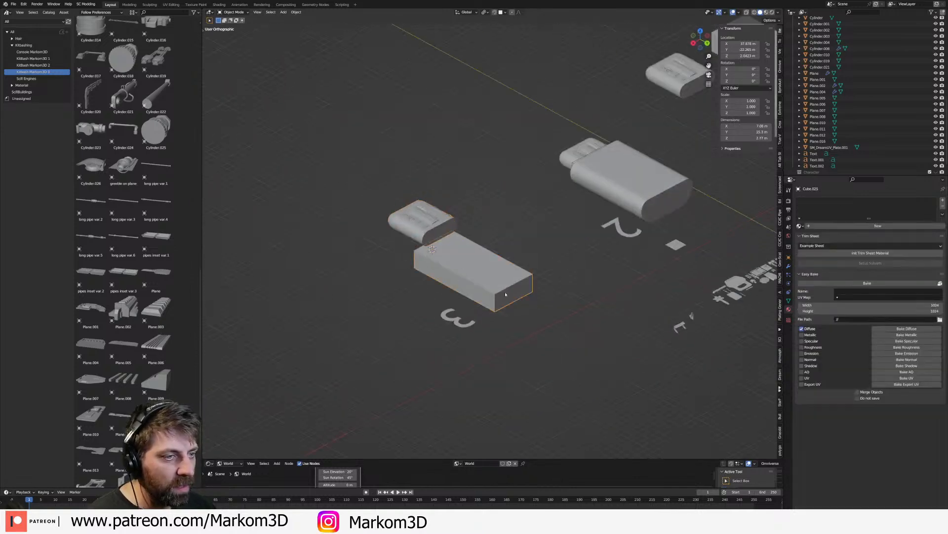
key(shift+d)
key(z)
click(503, 274)
text(r)
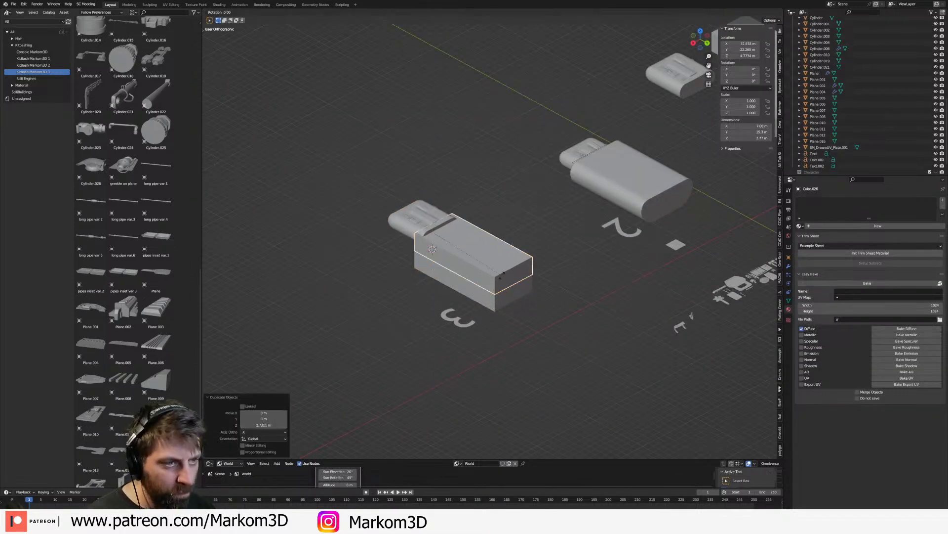
text(x90y)
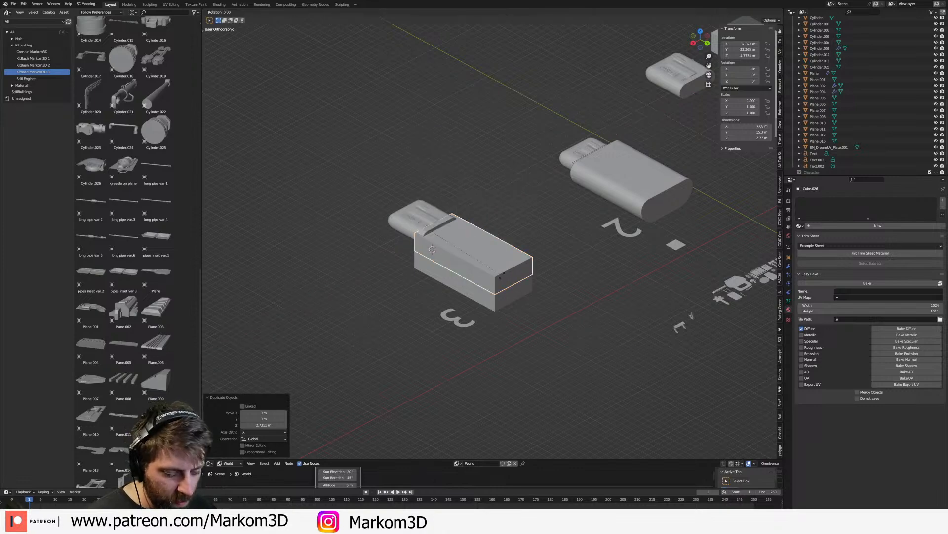
key(Return)
middle_drag(495, 255, 458, 245)
scroll(458, 244, up, 2)
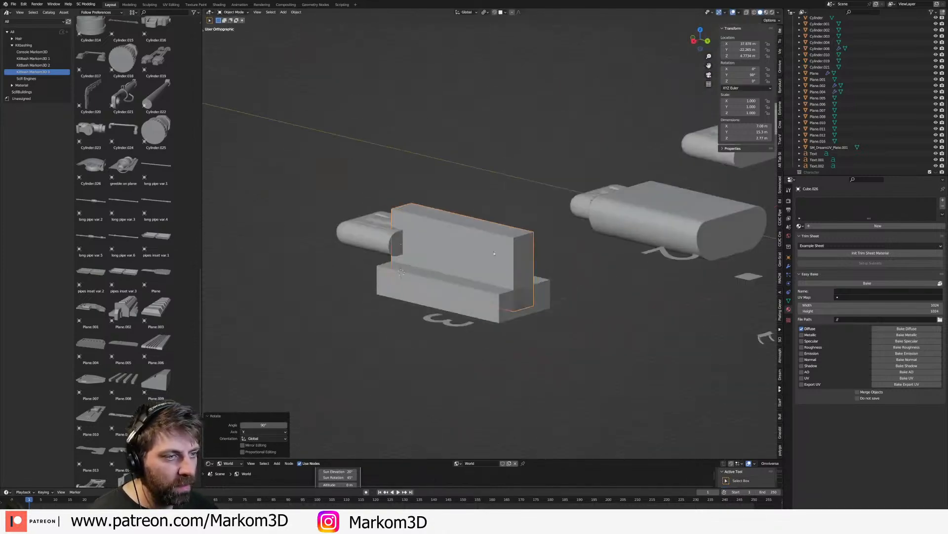
- Add a crosswise loop cut to the upright block and lower its rear top edge to form a sloping back
key(Tab)
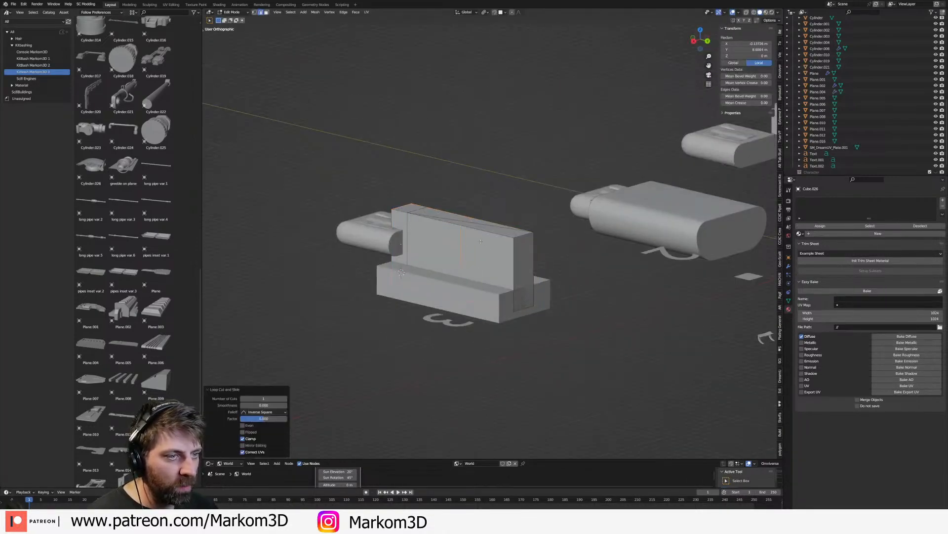
key(f)
key(ctrl+r)
click(473, 233)
key(g)
key(z)
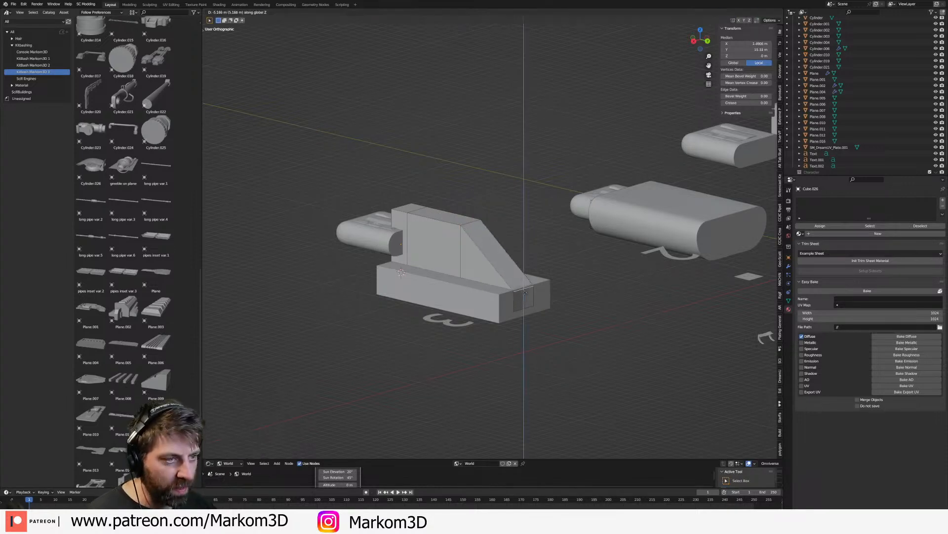
click(518, 282)
key(Tab)
- Raise the top face of the lower hull block around the upright block
middle_drag(362, 307, 470, 308)
scroll(470, 306, down, 4)
middle_drag(553, 326, 500, 319)
click(457, 305)
key(Tab)
middle_drag(453, 296, 479, 281)
key(3)
click(479, 280)
key(g)
key(z)
click(476, 270)
key(Tab)
- Lower the upright block's top faces to reduce its height to about 5.6 m
middle_drag(525, 283, 480, 312)
key(Tab)
middle_drag(462, 228, 451, 249)
key(Tab)
key(Tab)
click(451, 248)
key(Tab)
click(452, 247)
key(Tab)
click(450, 244)
shift+click(427, 246)
key(g)
key(z)
click(474, 259)
key(Tab)
scroll(477, 260, down, 1)
mouse_move(476, 261)
middle_down()
mouse_move(519, 242)
mouse_move(477, 270)
mouse_move(487, 274)
middle_up()
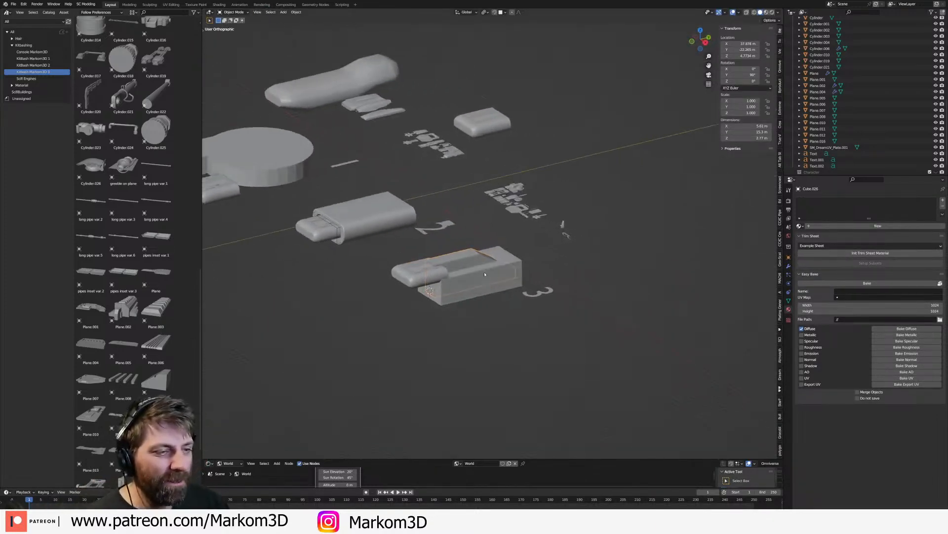
- Extend the lower hull block's front face forward under the cockpit, making the block about 19 m long
click(427, 297)
middle_drag(425, 299, 514, 299)
key(Tab)
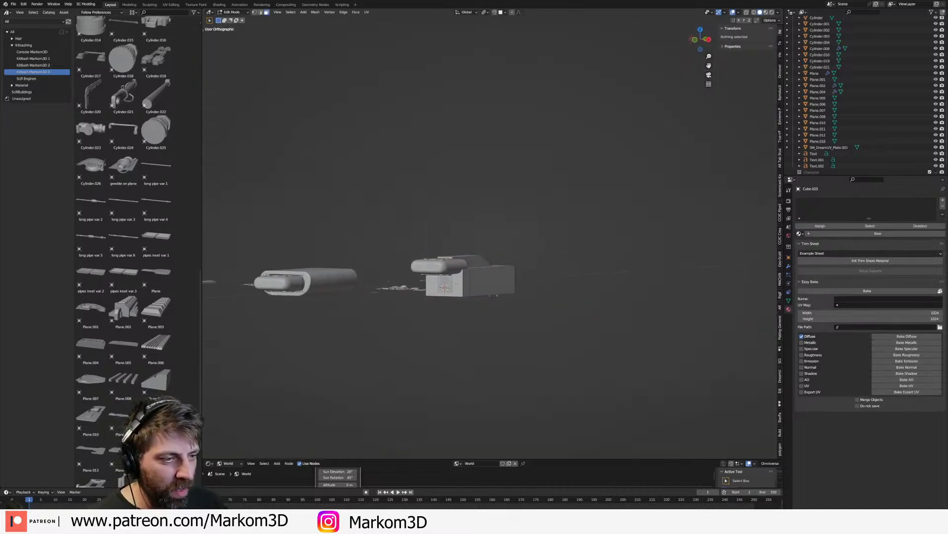
key(g)
key(y)
click(507, 294)
- Lower the top face of the lower hull block to make it about 3.2 m high
middle_drag(487, 260, 480, 267)
click(480, 267)
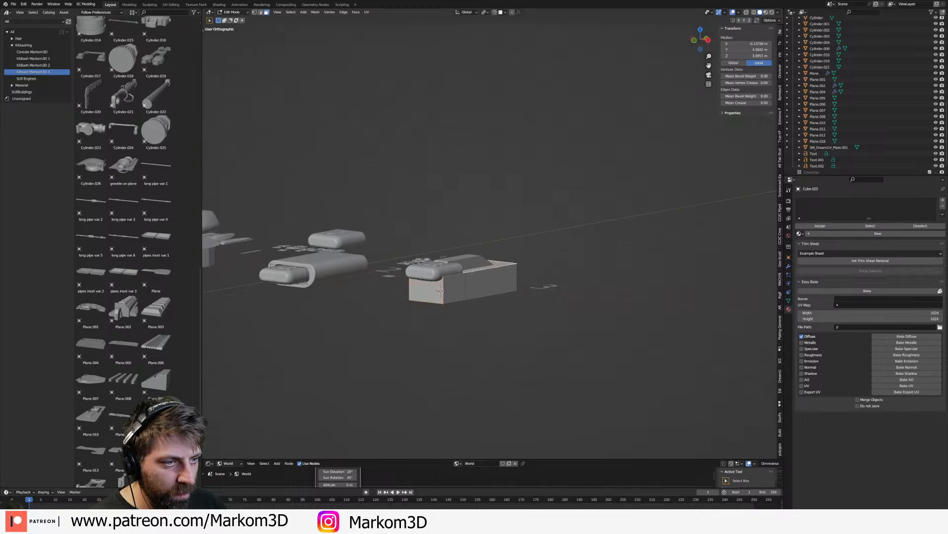
key(g)
key(z)
click(470, 278)
key(Tab)
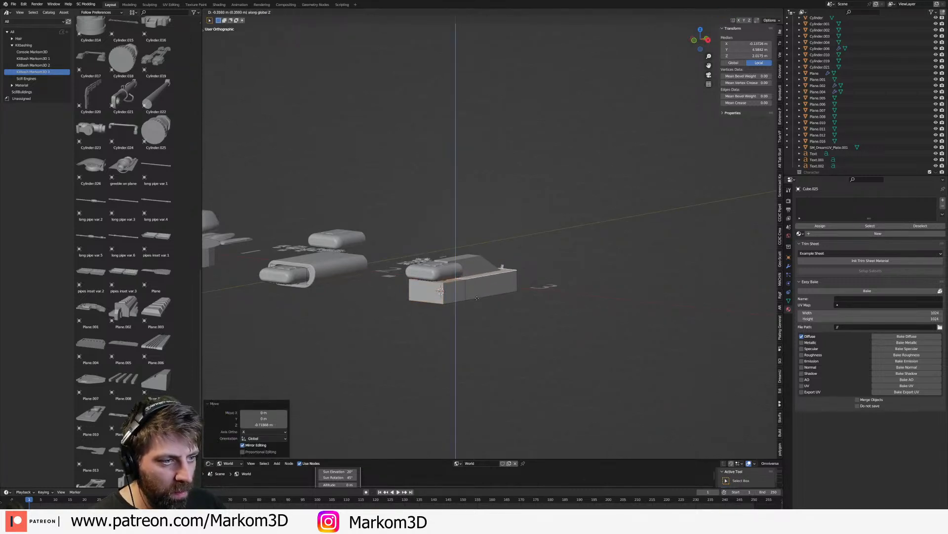
- Duplicate the label "3" into the empty area beyond the third ship and change its text to "4"
middle_drag(521, 318, 513, 336)
scroll(378, 327, down, 3)
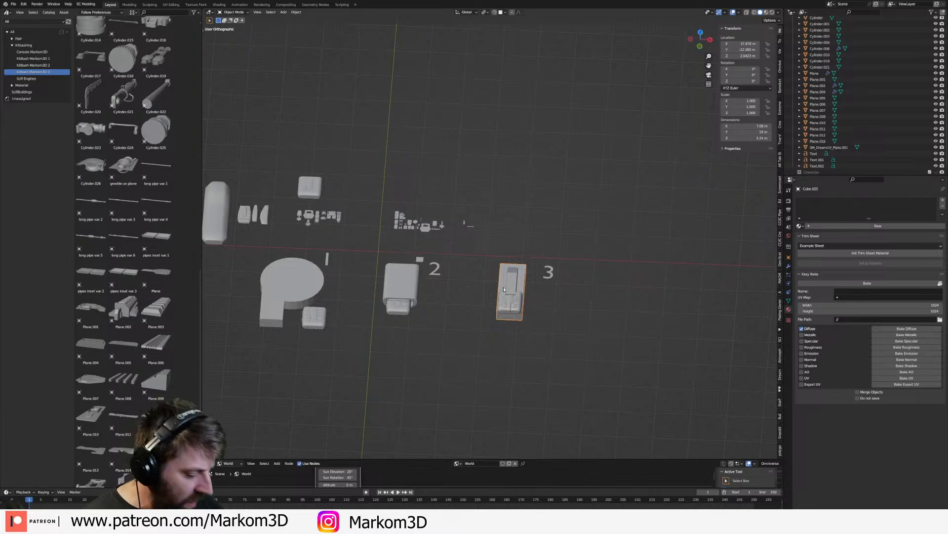
key(KP_7)
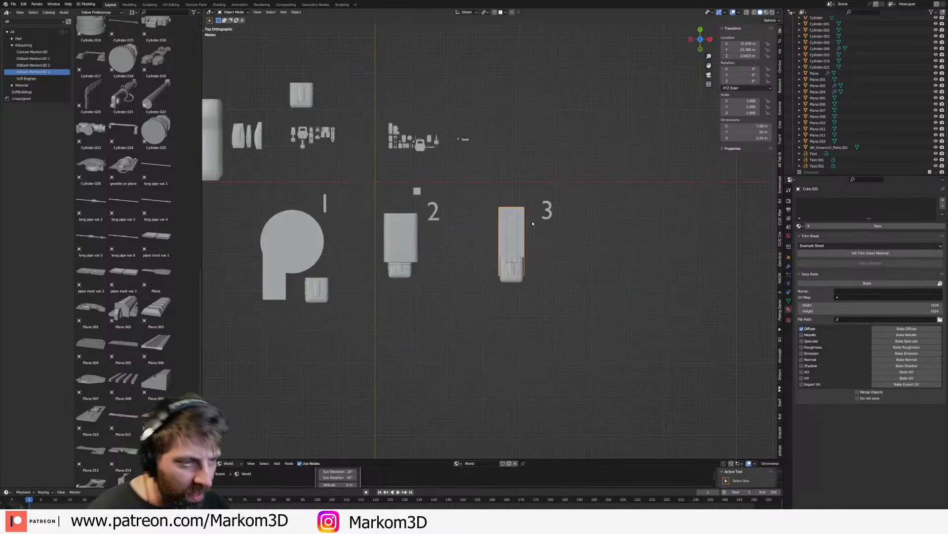
click(547, 210)
key(shift+d)
click(680, 220)
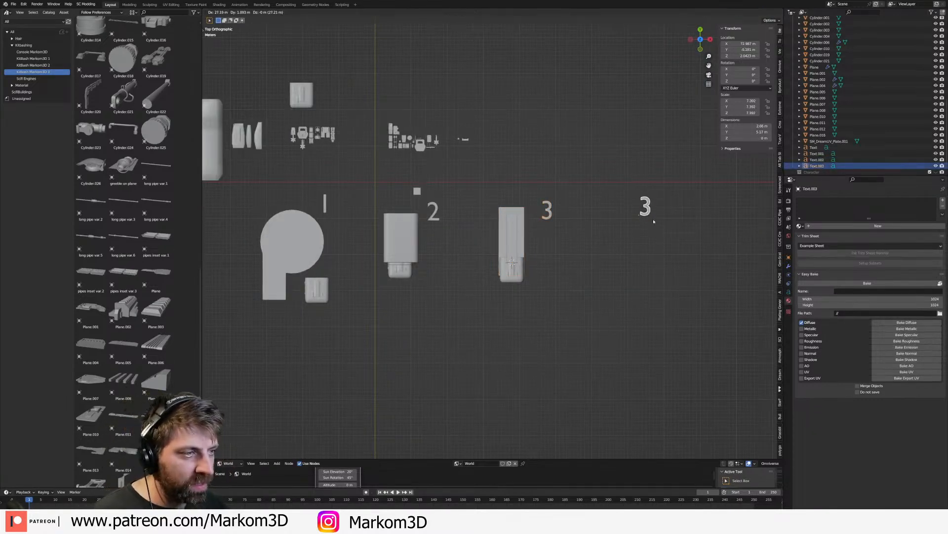
key(Tab)
key(BackSpace)
text(4)
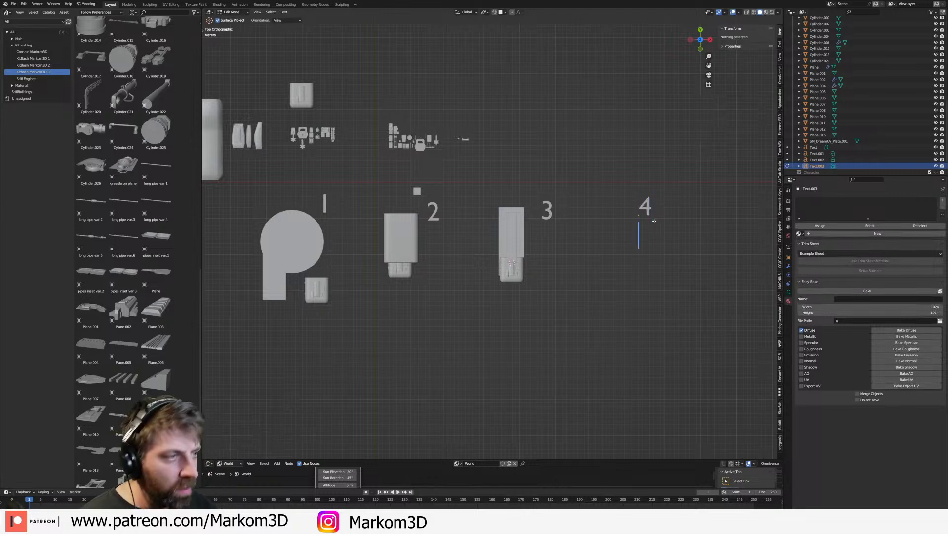
key(Tab)
- Duplicate the third ship's cockpit module into the empty area in front of the label "4"
shift+middle_drag(653, 221, 580, 229)
click(470, 271)
key(shift+d)
click(591, 296)
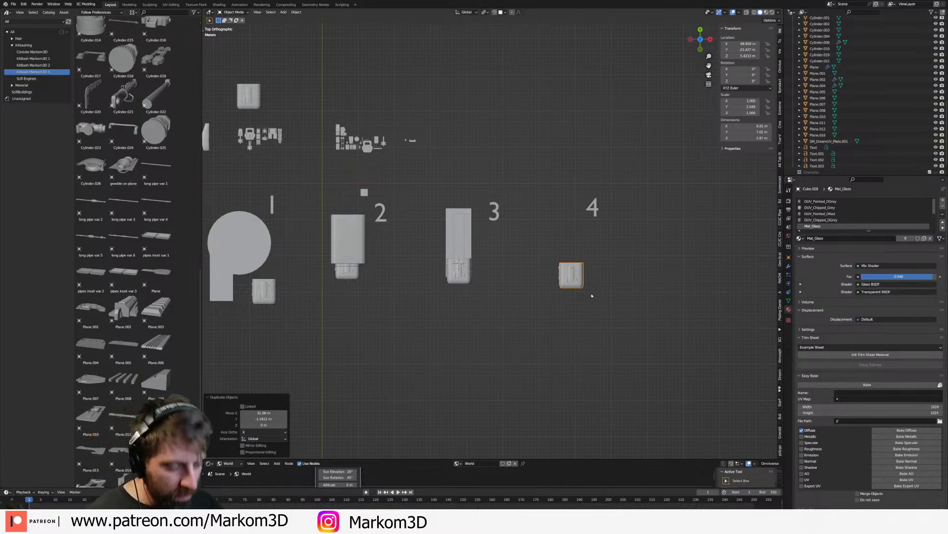
- Duplicate the fourth cockpit module directly behind itself and rotate the copy 180°
key(shift+d)
click(590, 286)
text(r180)
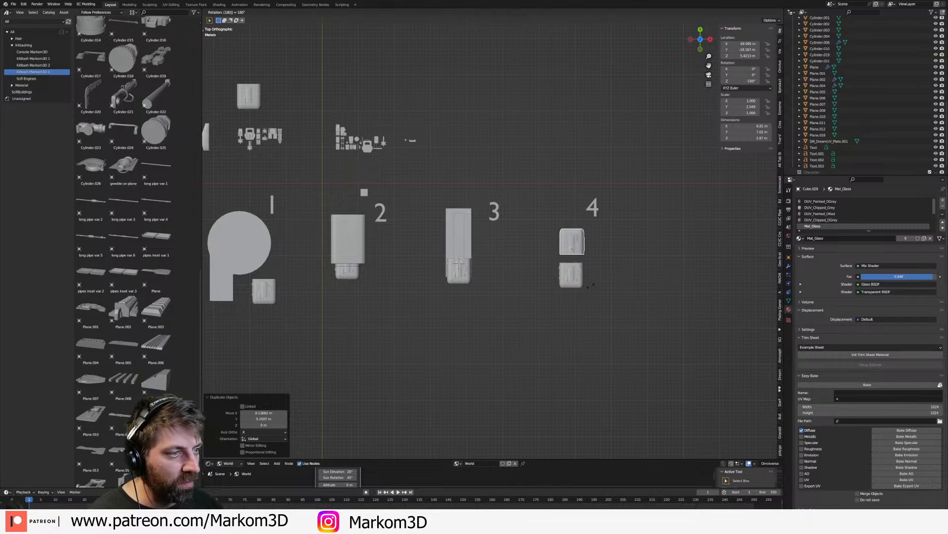
key(Return)
- Enlarge the rotated module to about 19 m wide and align it behind the fourth cockpit as a hull
key(s)
click(673, 337)
key(g)
click(672, 347)
middle_drag(671, 347, 545, 253)
key(g)
key(z)
click(639, 259)
- Move the label "4" about 12.6 m outward along X, clear of the enlarged hull
click(515, 308)
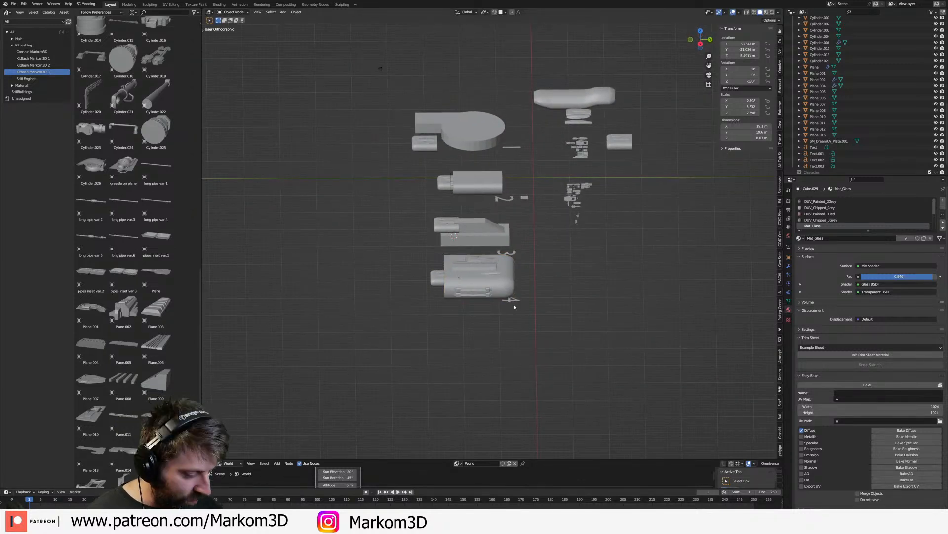
click(516, 303)
key(KP_7)
key(g)
click(562, 282)
- Duplicate the outermost curved panel from the parts row to the side of the fourth hull facing ship 3
shift+middle_drag(256, 150, 405, 192)
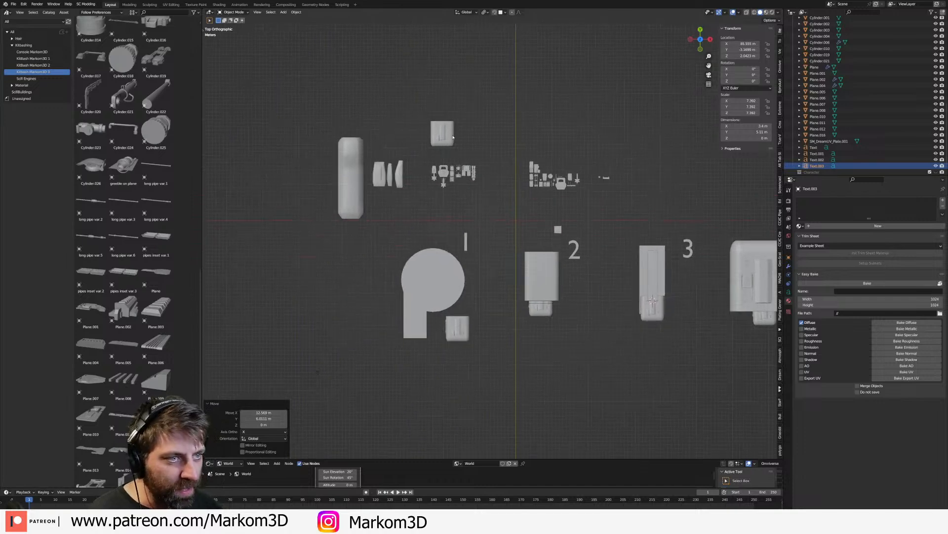
shift+middle_drag(453, 138, 440, 135)
click(386, 173)
shift+middle_drag(459, 220, 398, 159)
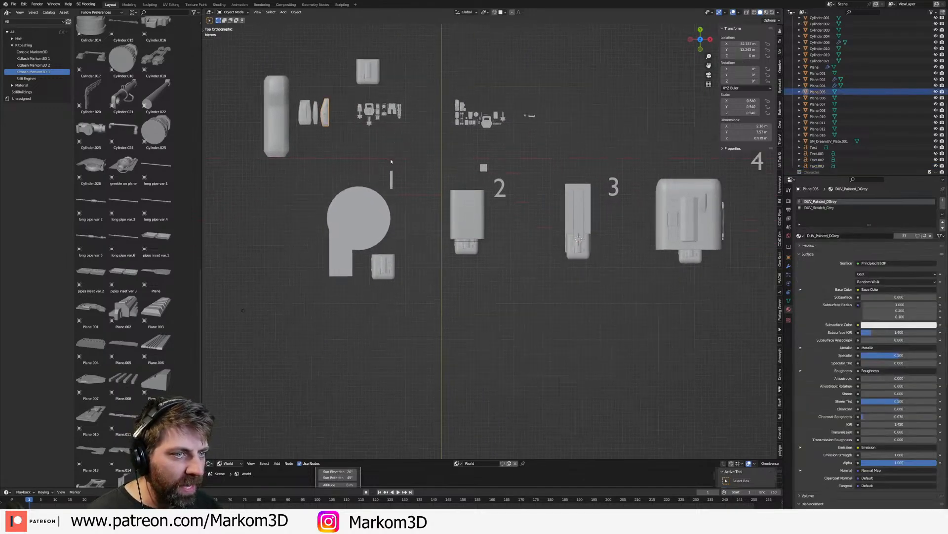
key(shift+d)
click(708, 274)
- Enlarge the curved panel to about 36 m long and fit it against the fourth hull's side
key(s)
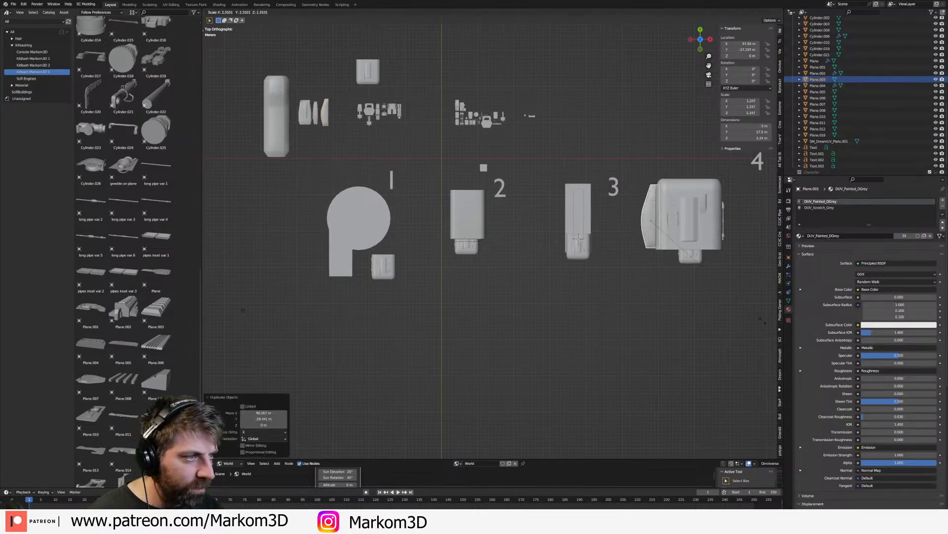
click(326, 391)
key(g)
click(520, 407)
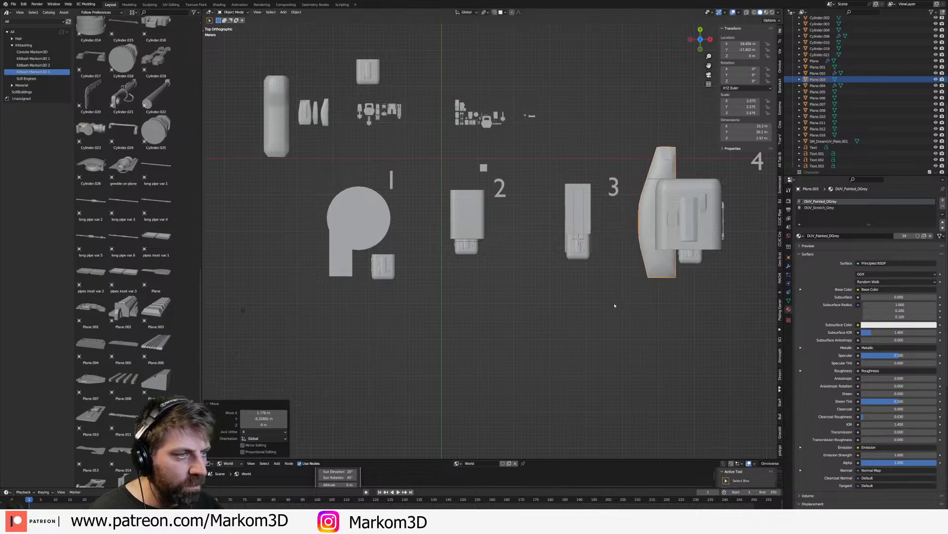
- Mirror the curved side panel to the other side of the fourth hull, using its cockpit as the mirror object
shift+middle_drag(626, 305, 496, 298)
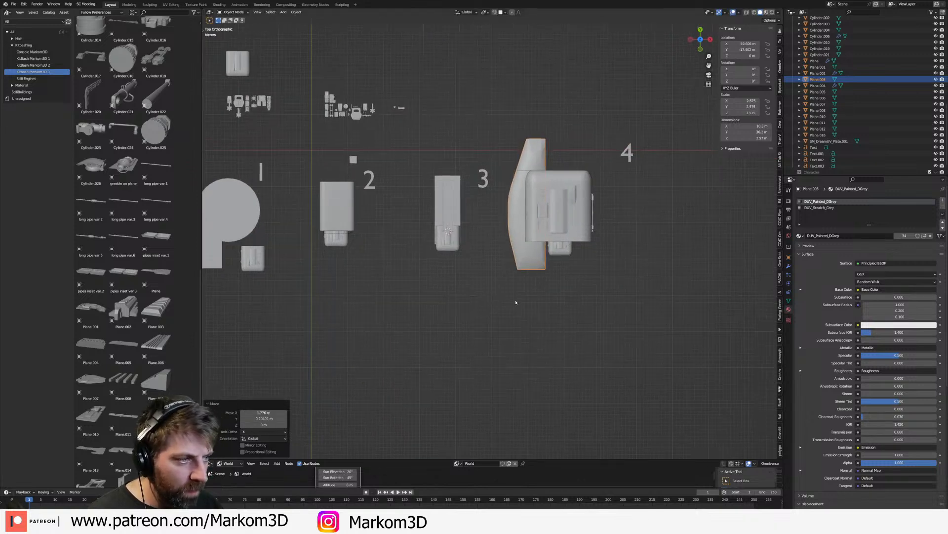
click(788, 267)
click(809, 199)
click(827, 277)
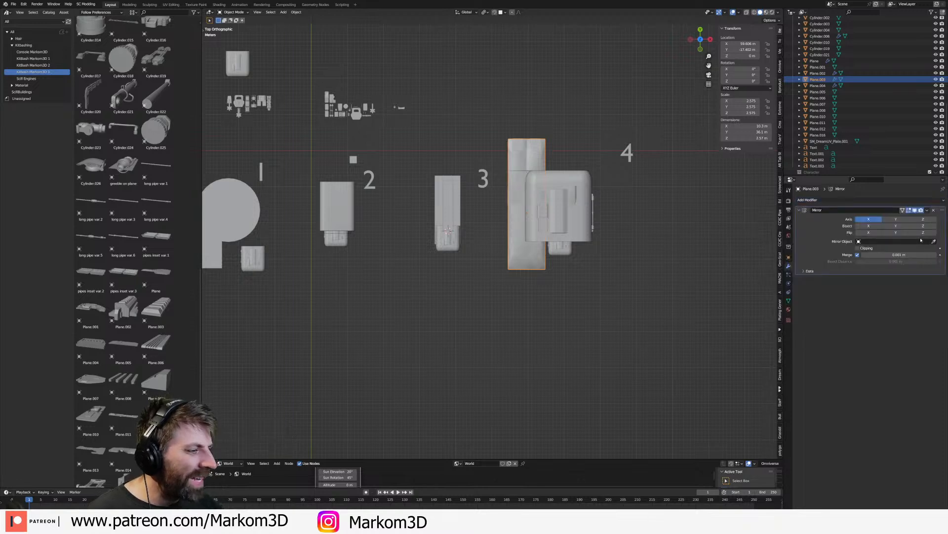
click(933, 241)
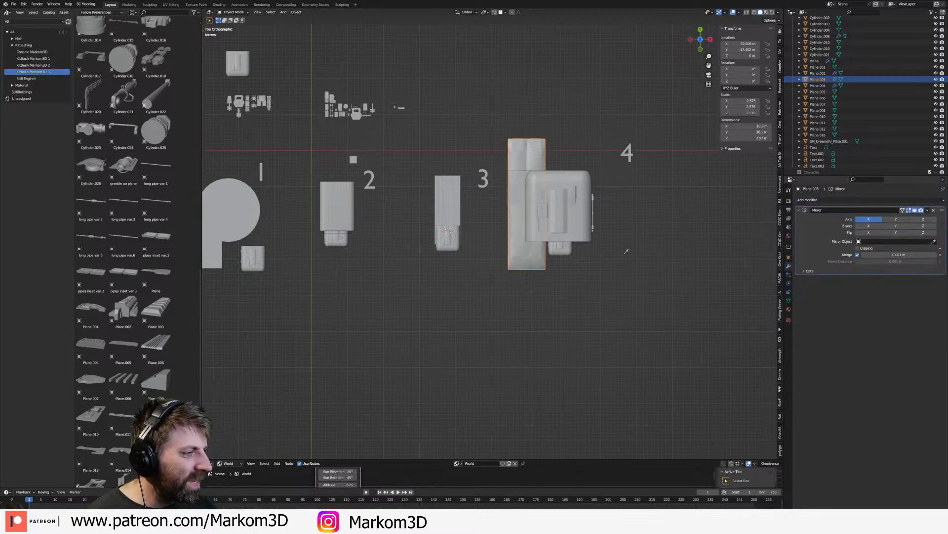
click(569, 249)
- Lower the fourth ship's cockpit along Z to about -1.7 m
middle_drag(620, 271, 583, 251)
click(583, 251)
click(583, 251)
key(g)
key(z)
click(574, 276)
click(560, 321)
middle_drag(560, 320, 584, 356)
key(KP_7)
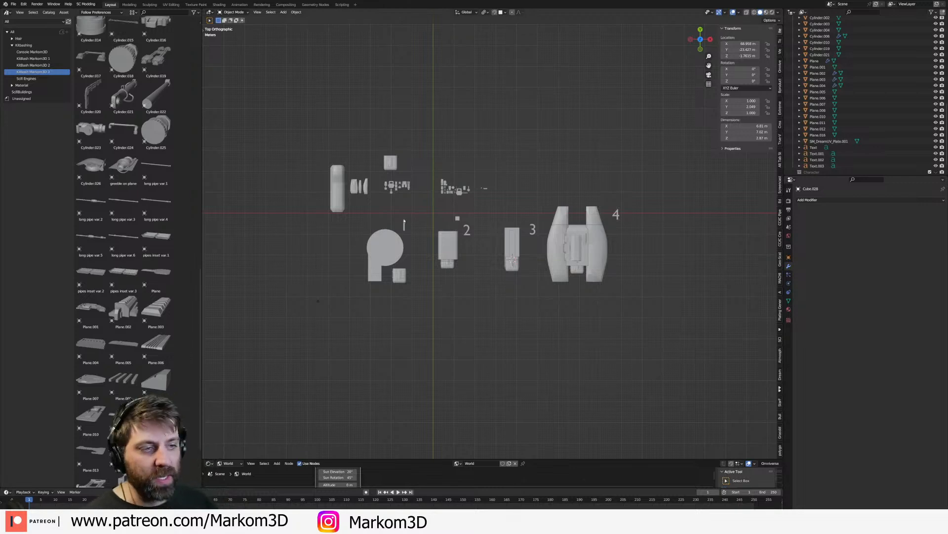
- Examine the four ship variants from above and inspect the fourth ship's hull and side panels up close
scroll(464, 258, up, 3)
middle_drag(465, 259, 450, 262)
key(KP_7)
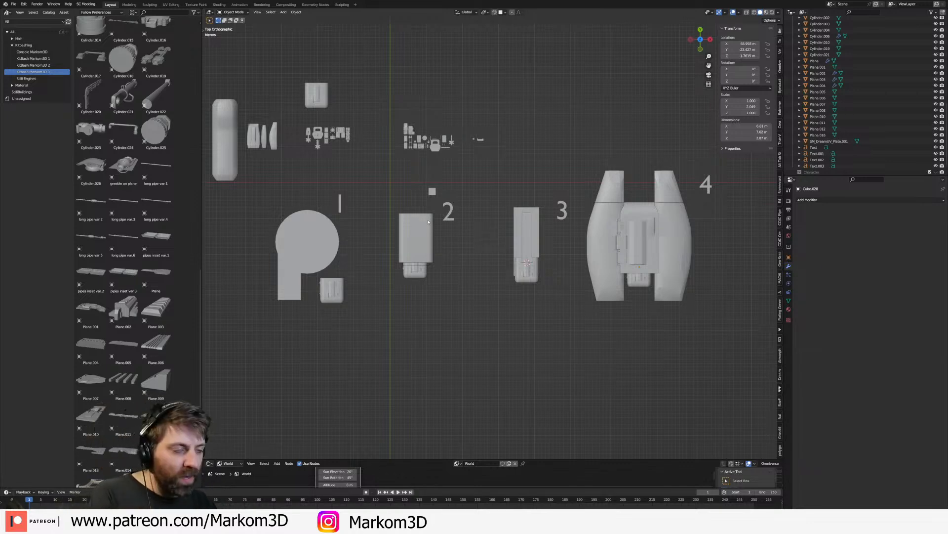
click(617, 253)
shift+middle_drag(627, 296, 547, 296)
scroll(600, 284, up, 4)
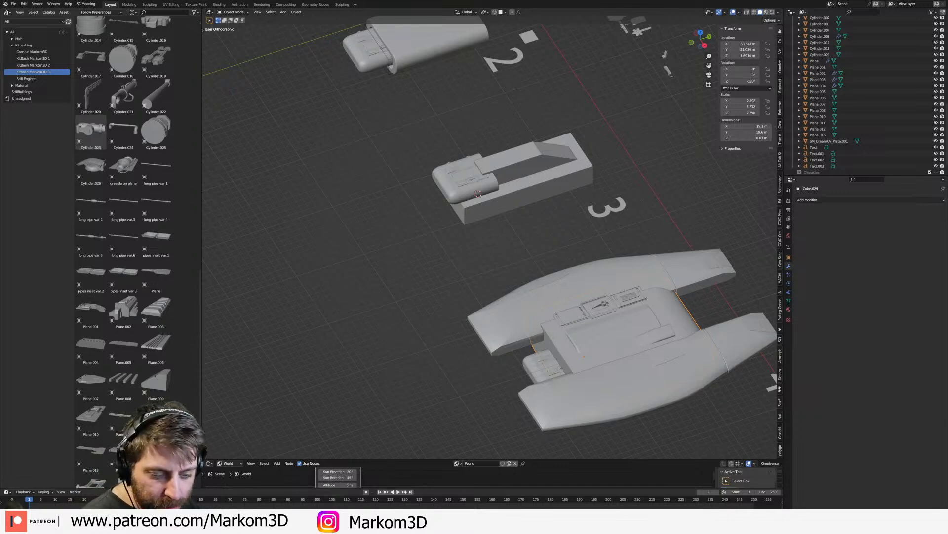
middle_drag(400, 281, 532, 319)
scroll(615, 298, up, 3)
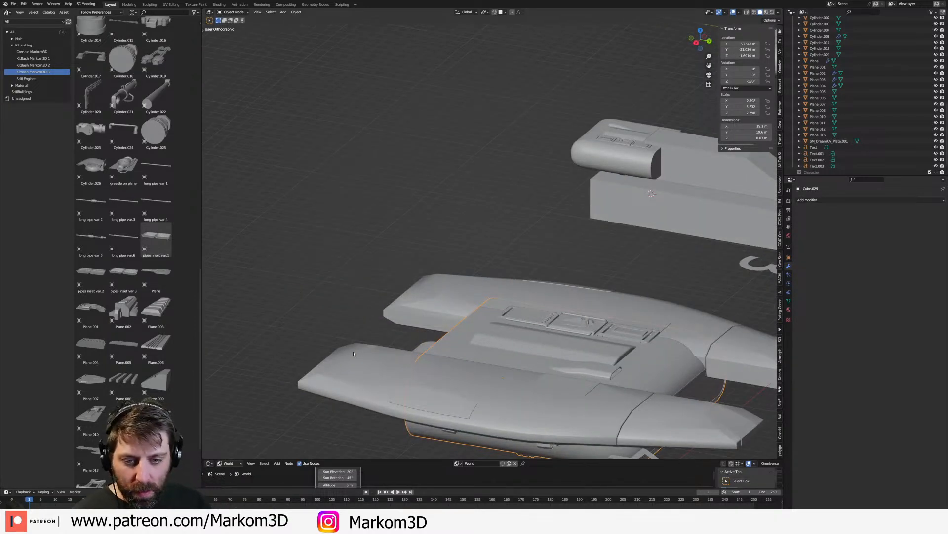
middle_drag(351, 348, 379, 366)
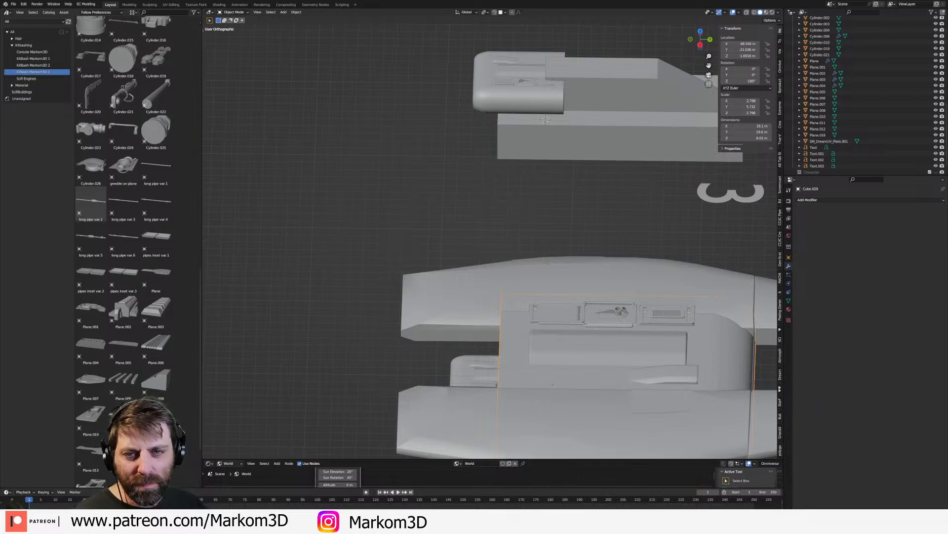
middle_drag(514, 386, 462, 195)
key(KP_7)
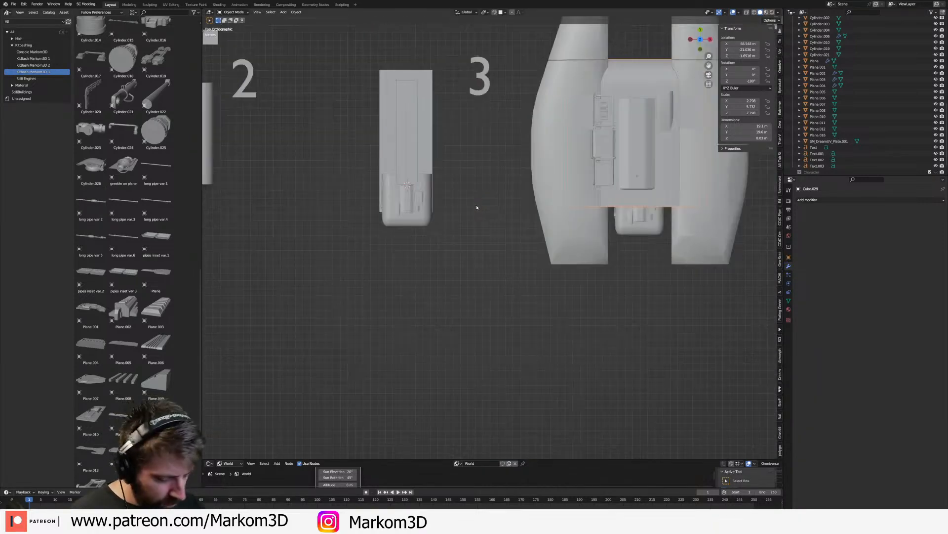
- Delete ships 1 and 2, the label "3" and the narrow upper block of ship 3
scroll(476, 205, down, 3)
click(480, 149)
shift+click(444, 169)
shift+click(335, 174)
shift+click(239, 184)
shift+click(248, 222)
shift+click(336, 211)
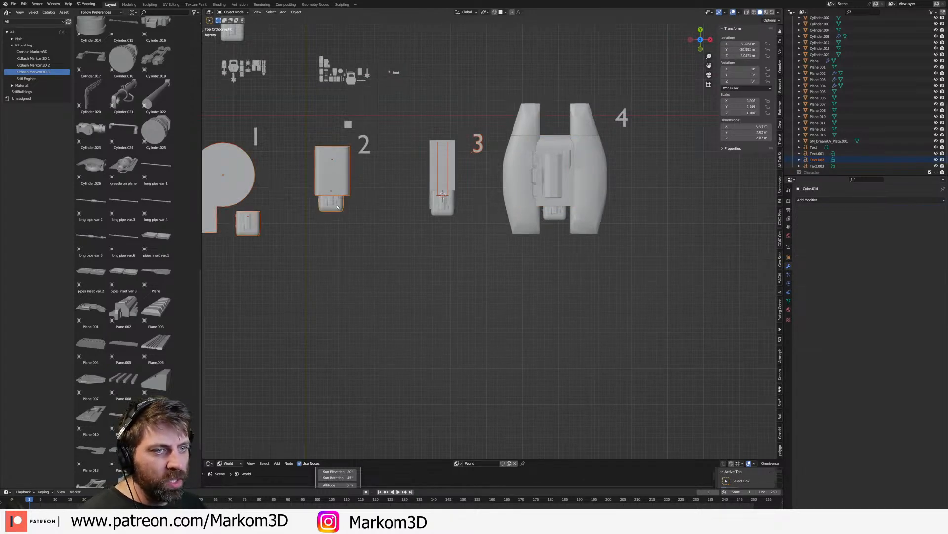
key(Delete)
- Delete the remaining parts of ship 3 and the labels "4", "2" and "1"
click(444, 183)
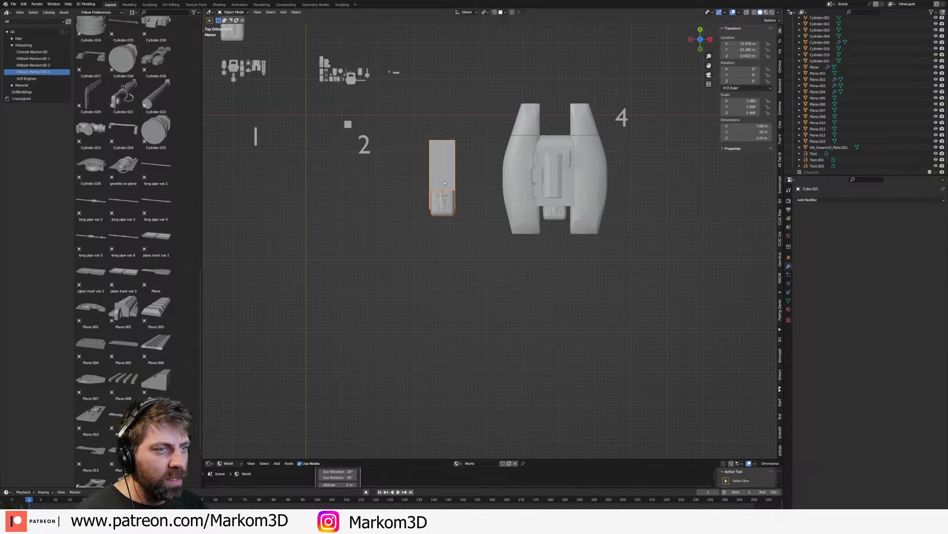
key(Delete)
click(621, 117)
key(Delete)
click(364, 144)
key(Delete)
click(256, 139)
key(Delete)
- Move the whole remaining ship by about -77 m along X and -15.2 m along Y, into the cleared area
click(524, 192)
shift+click(555, 212)
shift+click(557, 193)
key(g)
click(309, 239)
shift+middle_drag(362, 242, 586, 276)
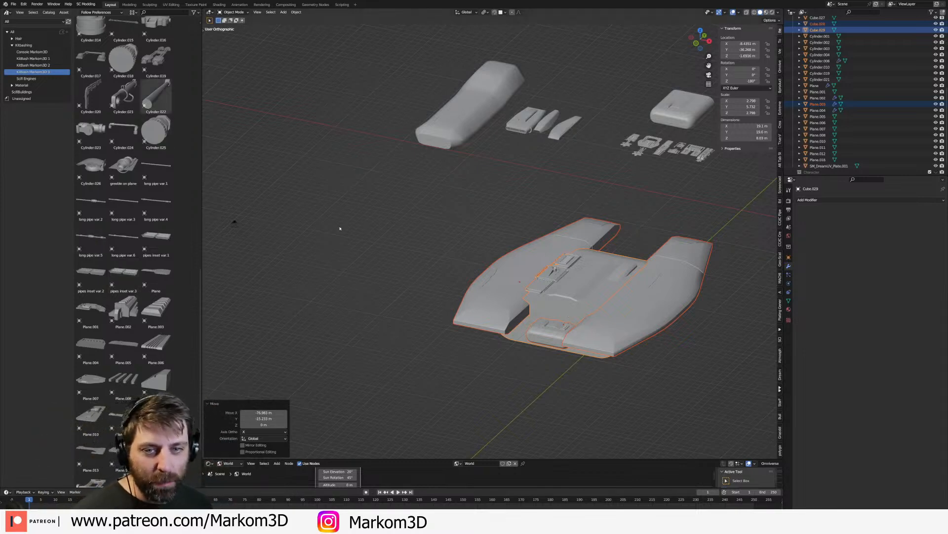
- Delete the mirrored curved side panels from the remaining ship
middle_drag(482, 291, 523, 291)
scroll(536, 284, up, 2)
middle_drag(563, 245, 545, 266)
click(553, 264)
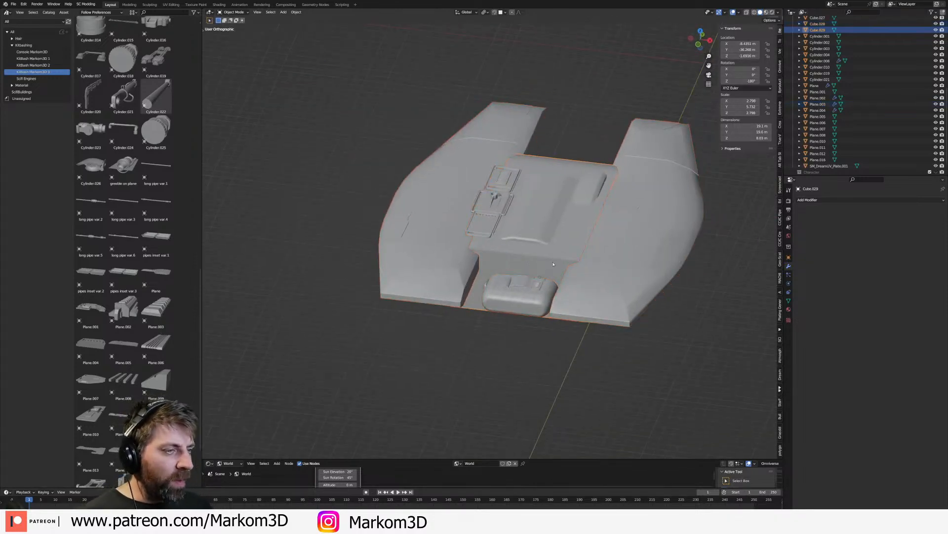
click(529, 307)
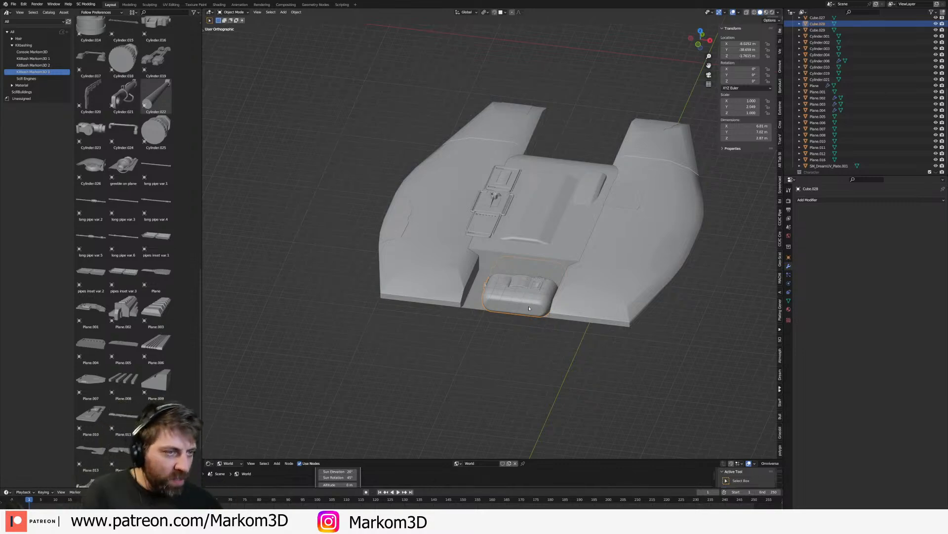
key(KP_7)
click(455, 284)
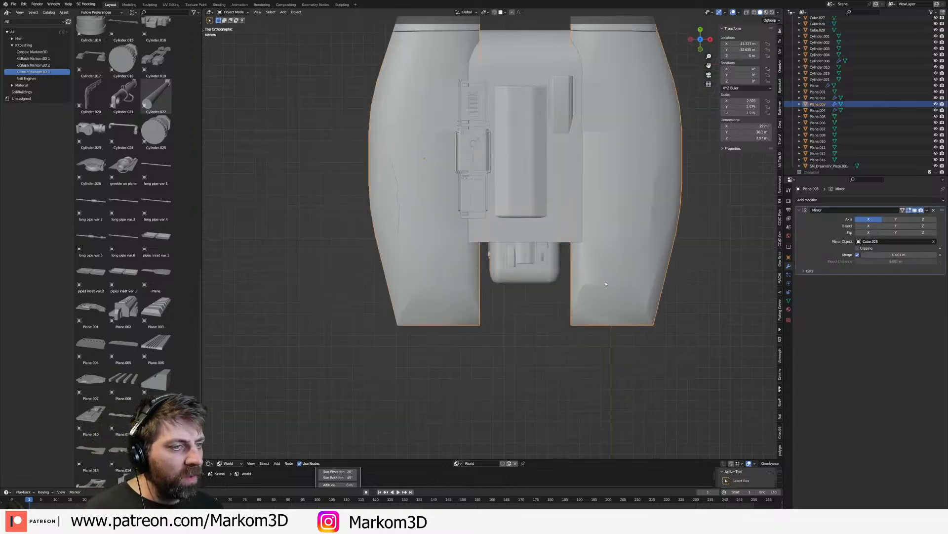
scroll(455, 283, down, 5)
middle_drag(455, 284, 571, 271)
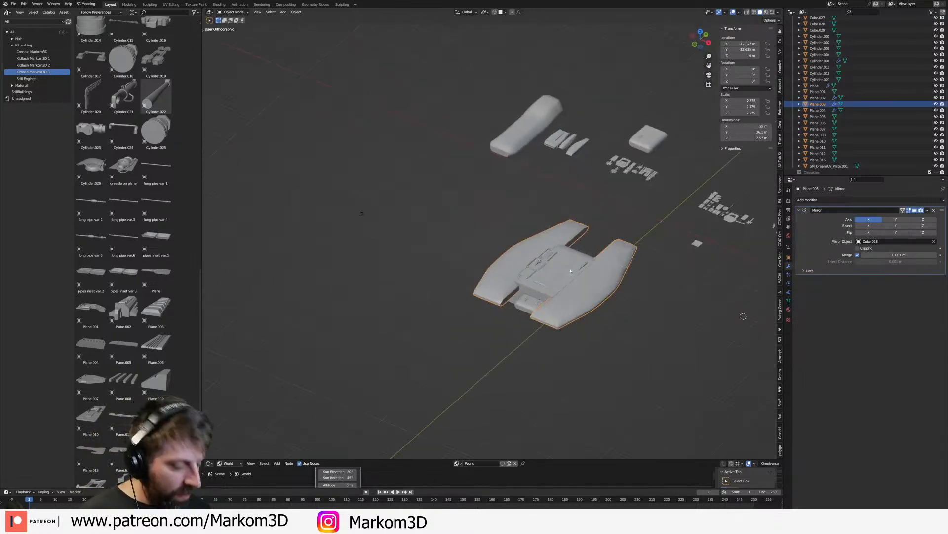
key(Delete)
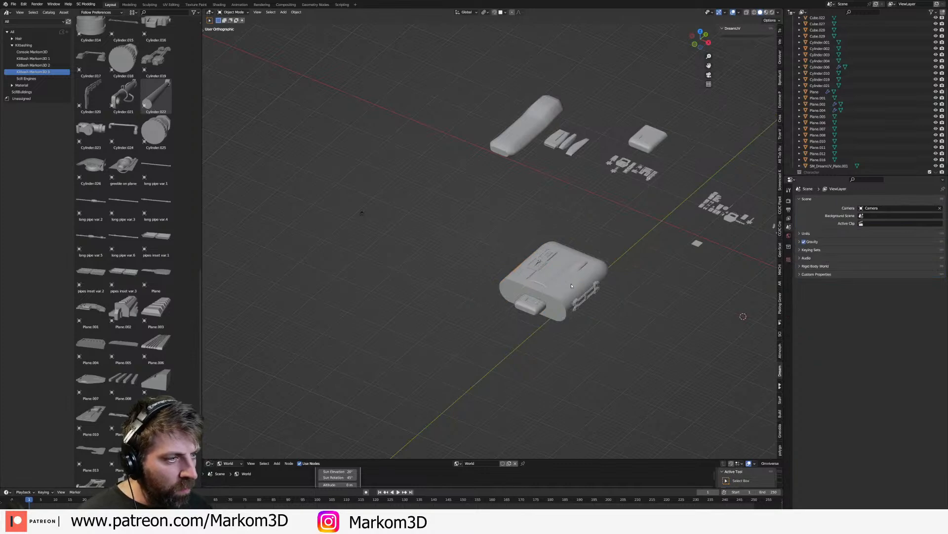
- Add a 32-vertex cylinder mesh and move it onto the hull near its front corner
click(572, 285)
key(KP_Decimal)
key(KP_7)
key(shift+a)
mouse_move(581, 299)
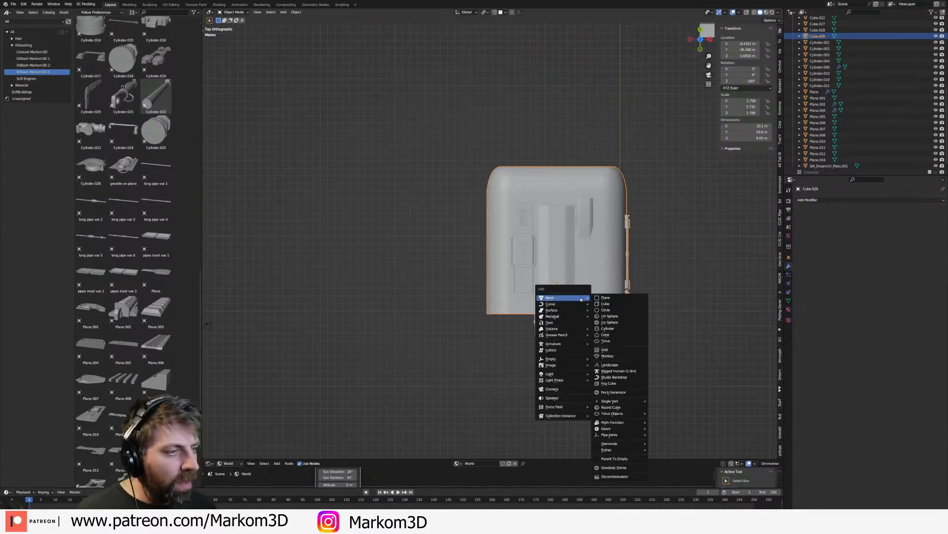
click(613, 328)
scroll(534, 250, down, 4)
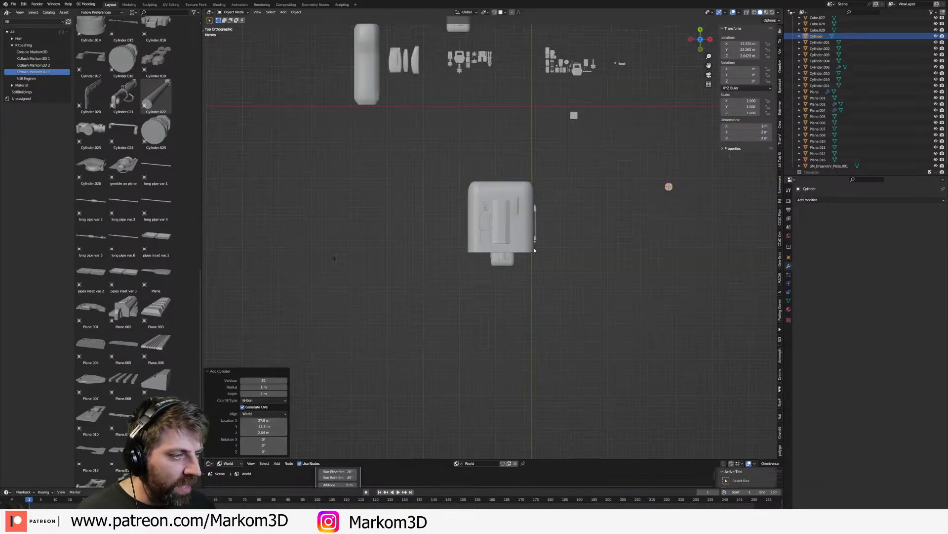
key(g)
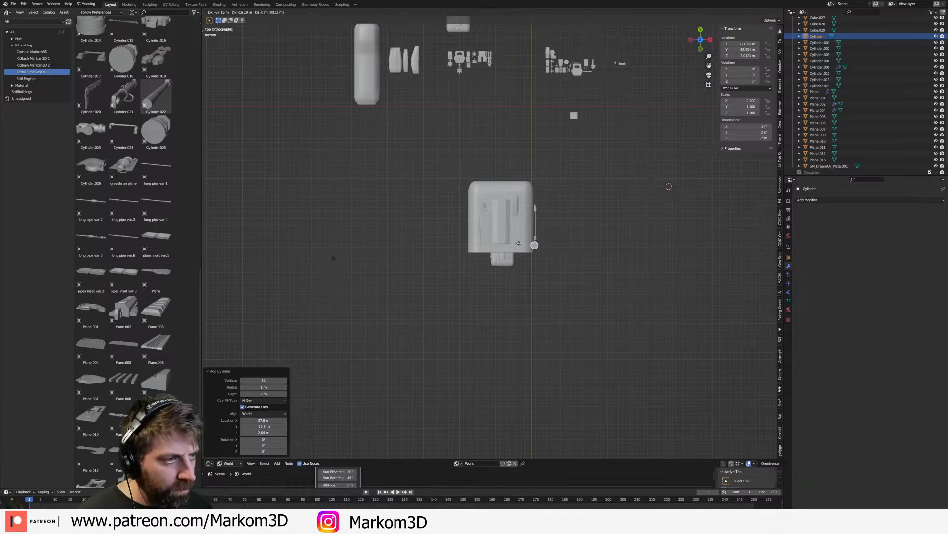
click(518, 247)
- Enlarge the cylinder to about 6.8 m across and reposition it over the hull's front corner
key(s)
click(588, 263)
key(g)
click(574, 255)
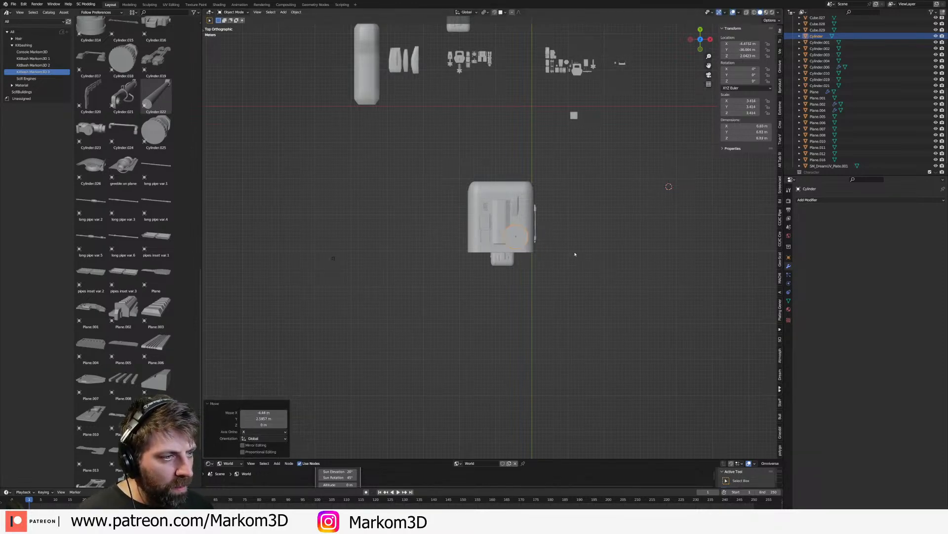
- Lower the enlarged cylinder along Z to about -1.0 m so it sits level with the hull
shift+middle_drag(559, 237, 570, 269)
scroll(570, 269, up, 6)
shift+middle_drag(509, 252, 612, 207)
middle_drag(615, 200, 603, 247)
key(g)
key(z)
click(606, 265)
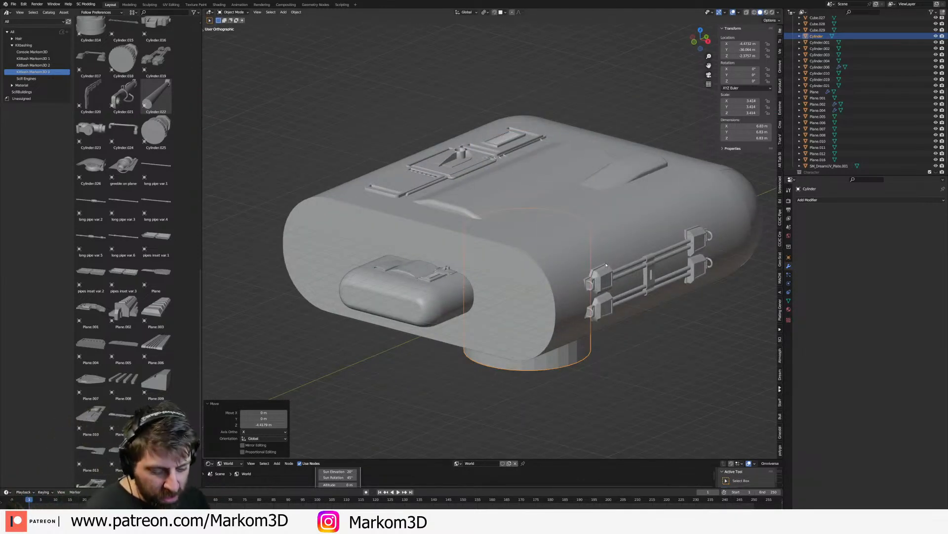
key(g)
key(z)
click(612, 254)
- Duplicate the cylinder about 7.2 m along Y, directly behind the first one
key(KP_7)
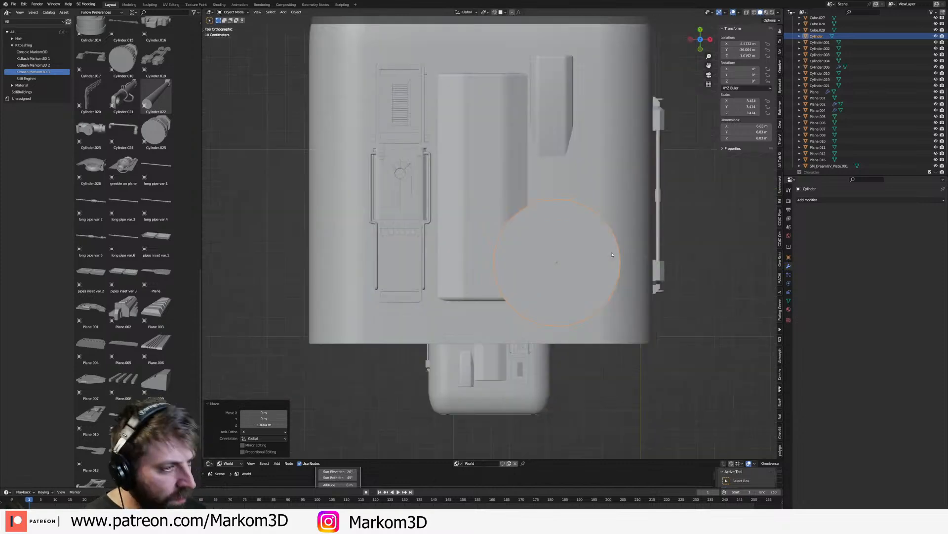
key(shift+d)
key(y)
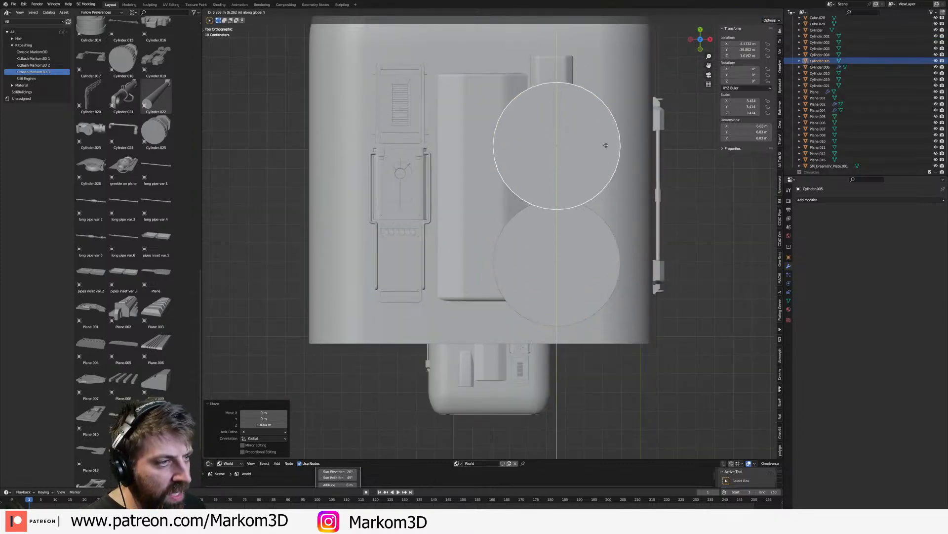
click(608, 131)
- Delete the enlarged hull module, keeping the cockpit and the two cylinders
click(635, 278)
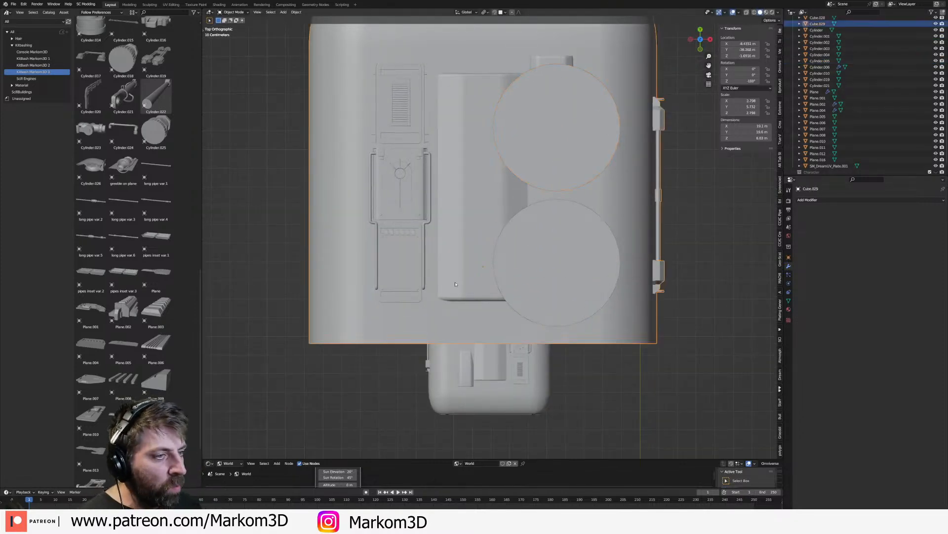
scroll(551, 286, down, 5)
key(Delete)
- Move both cylinders about 2 m back along Y behind the cockpit and join them into one object
click(573, 280)
shift+click(560, 233)
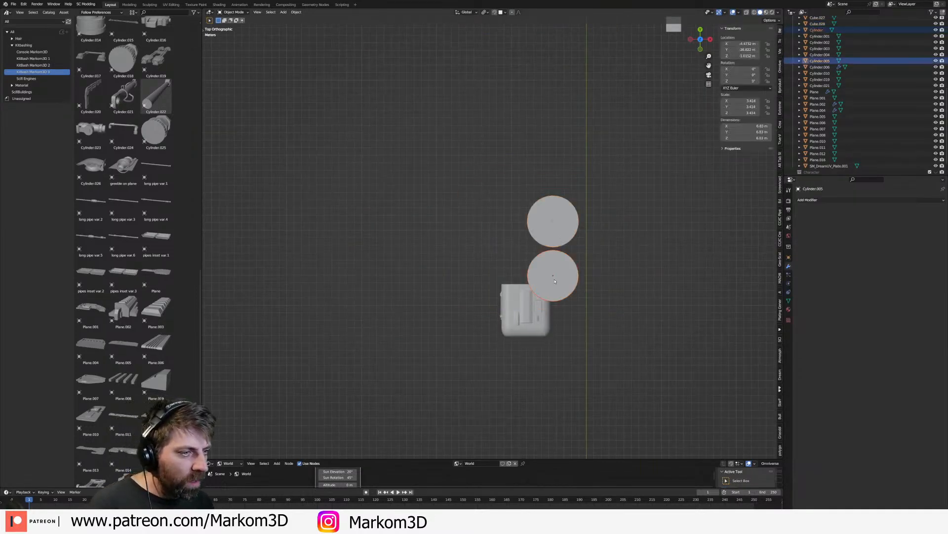
key(g)
key(y)
click(555, 280)
click(817, 200)
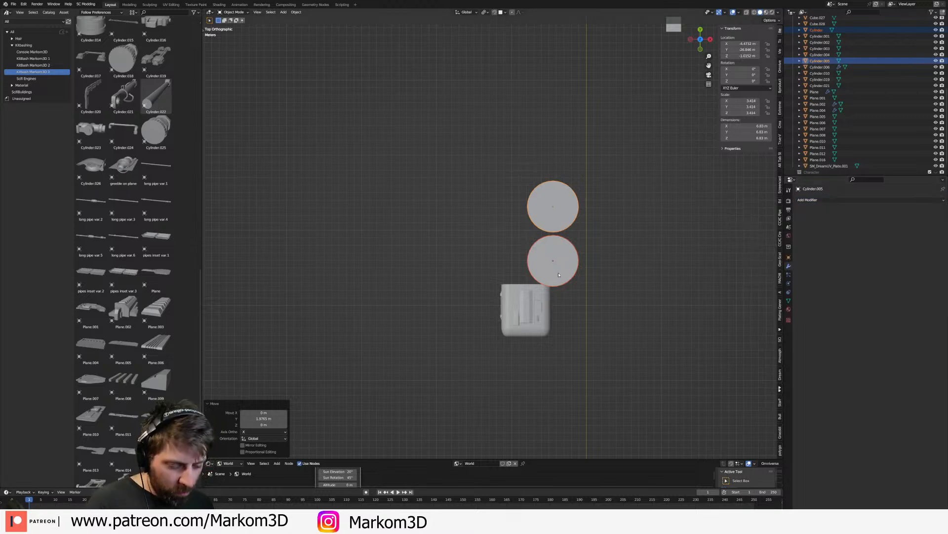
key(ctrl+j)
- Add a Mirror modifier to the joined cylinders with the cockpit as the mirror object
click(818, 199)
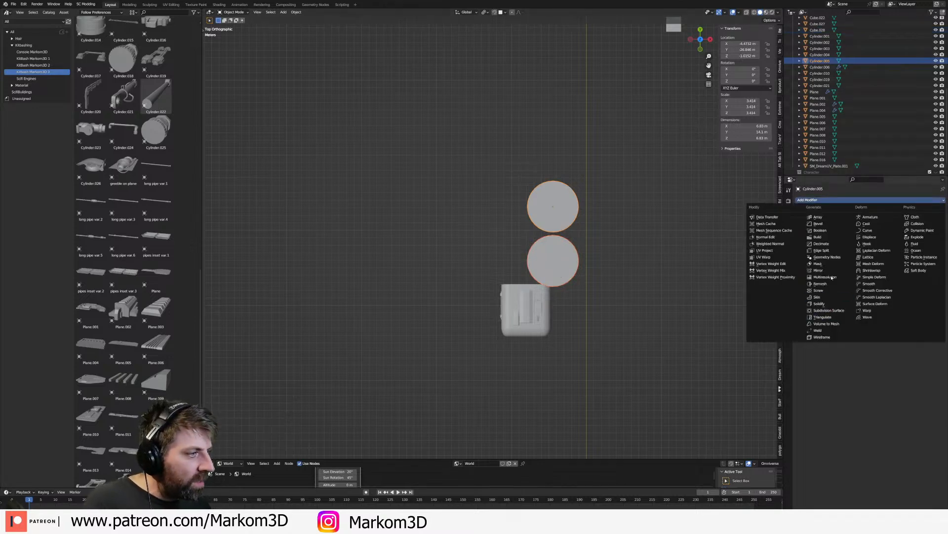
click(832, 270)
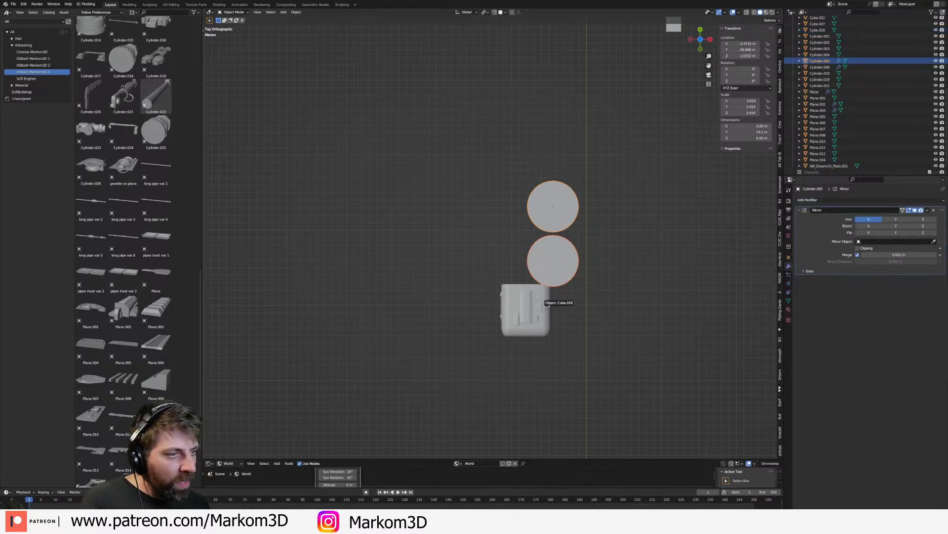
click(514, 293)
- Flatten the cylinder mesh to about 2.8 m tall and adjust its height to match the cockpit
middle_drag(513, 293, 511, 243)
key(Tab)
key(s)
key(z)
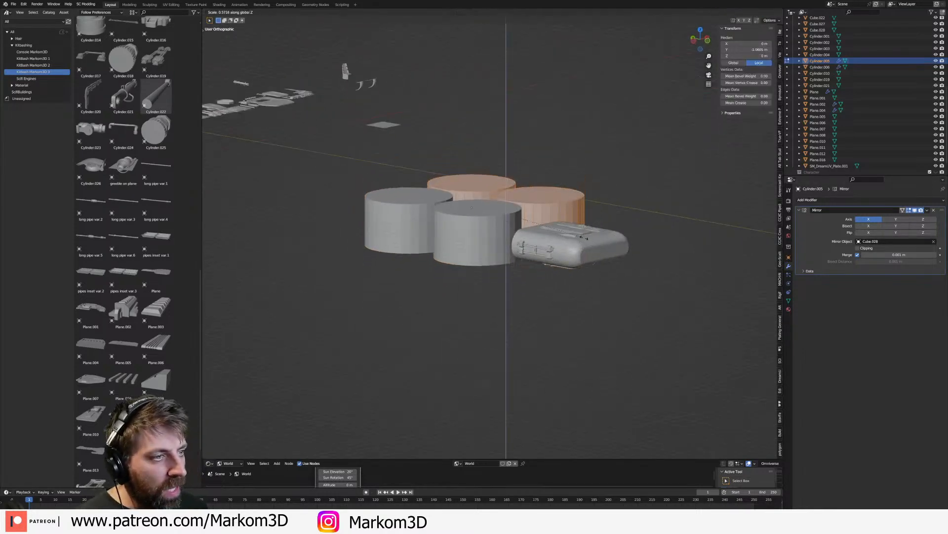
click(563, 238)
key(g)
key(z)
click(564, 239)
key(Tab)
scroll(564, 239, down, 1)
middle_drag(564, 240, 472, 277)
- Snap the 3D cursor to the cockpit and add a cube there
click(528, 259)
key(shift+s)
click(469, 313)
key(shift+a)
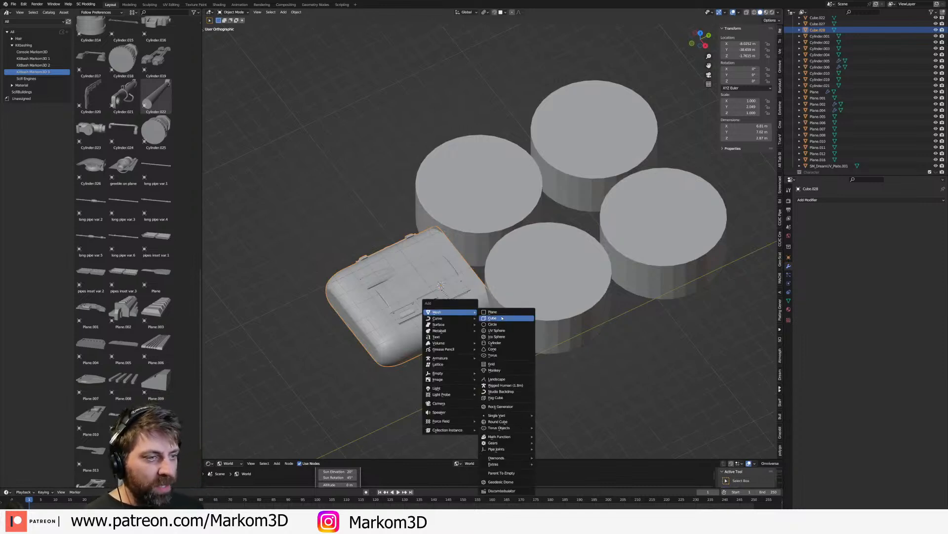
click(493, 317)
- Move the cube's mesh about 5.7 m along Y and stretch it into a beam about 15.6 m long between the cylinders
key(Tab)
key(g)
key(y)
click(576, 275)
key(s)
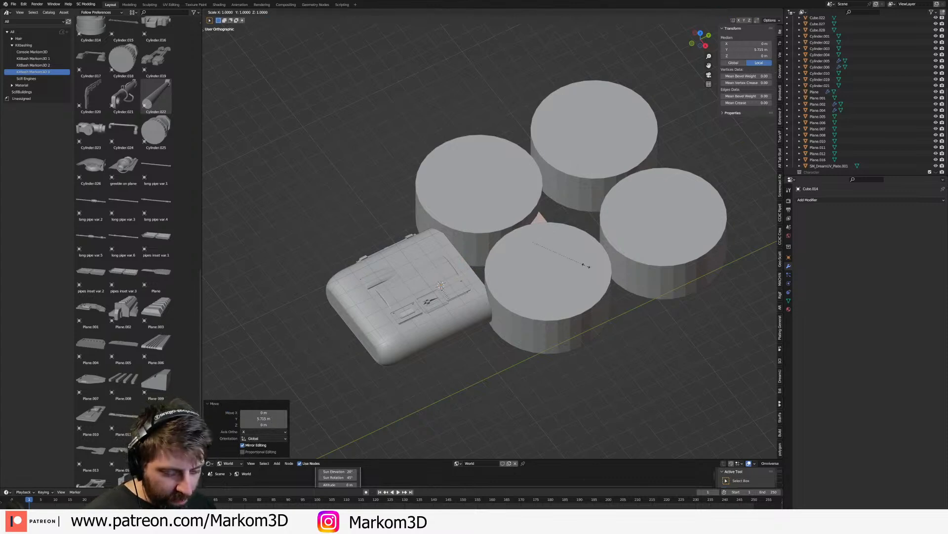
key(y)
click(517, 317)
- Stretch the beam's height to about 3.4 m and shift it slightly upward along Z
middle_drag(517, 316, 506, 279)
key(s)
key(z)
click(516, 278)
key(g)
key(z)
click(514, 271)
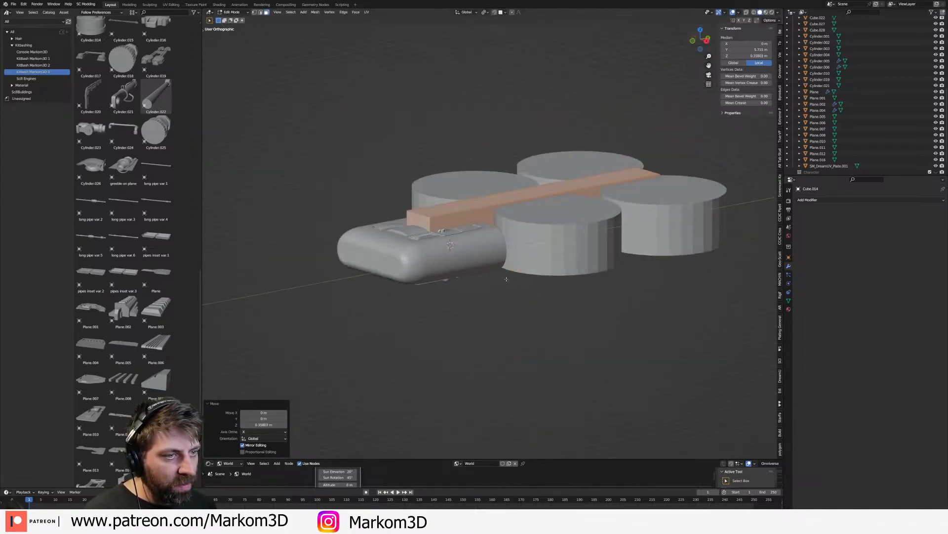
key(Tab)
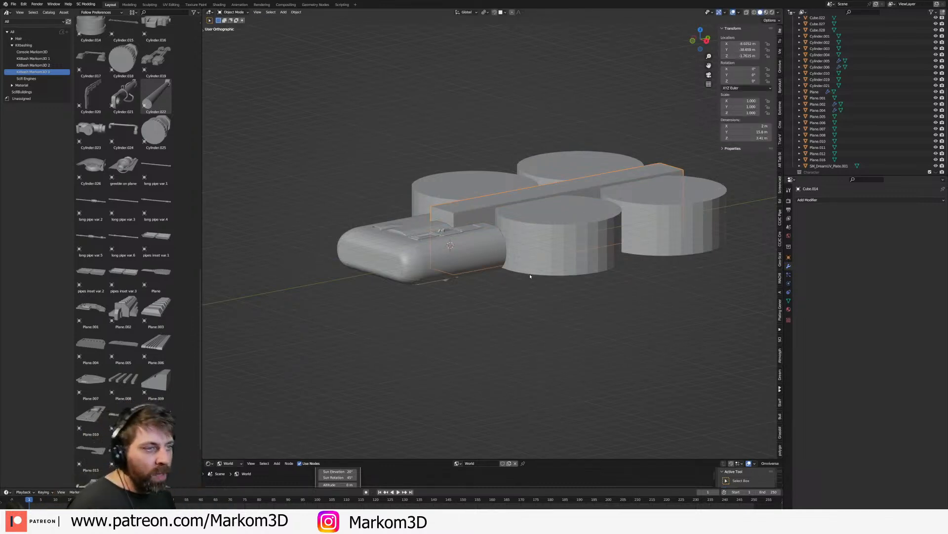
click(538, 264)
middle_drag(539, 263, 518, 249)
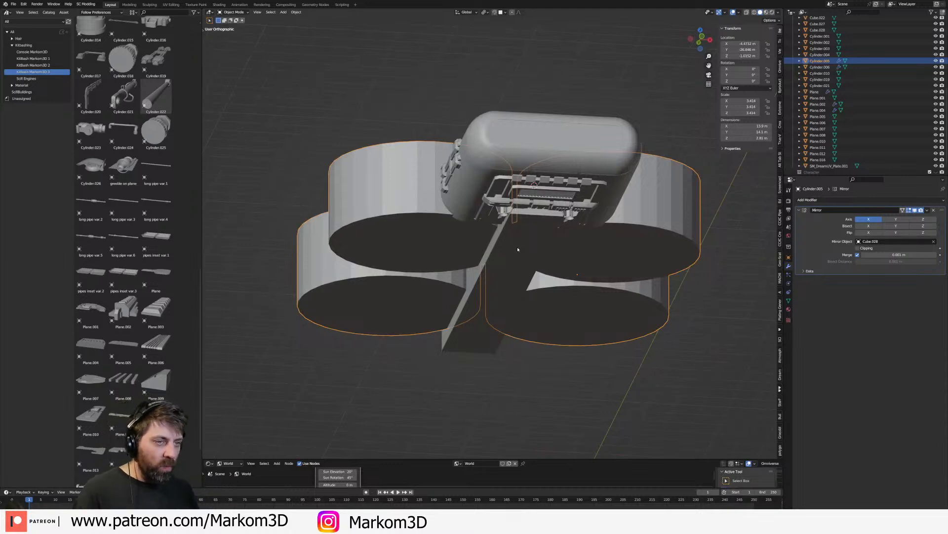
- Add a UV sphere at the 3D cursor and lower it along Z to the underside of the cockpit
click(517, 249)
middle_drag(517, 249, 464, 282)
key(shift+a)
mouse_move(464, 282)
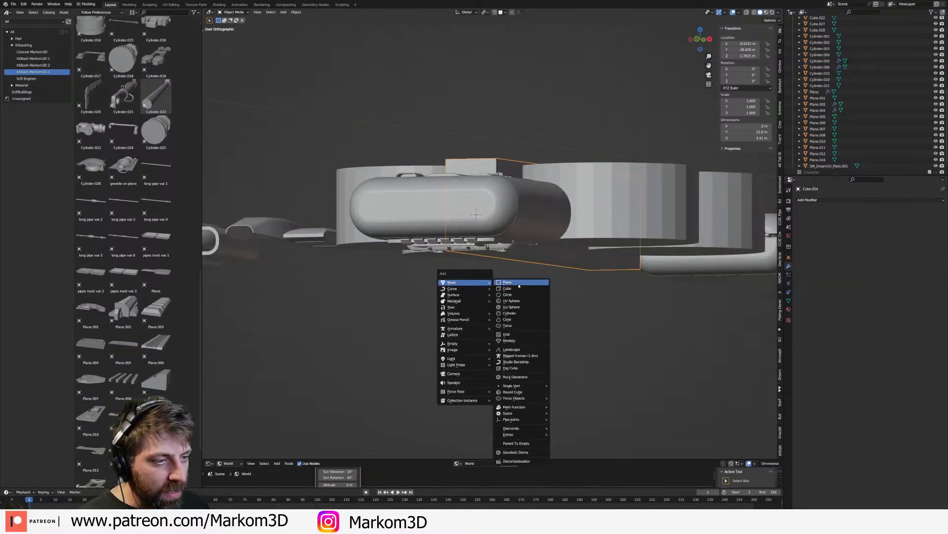
click(511, 300)
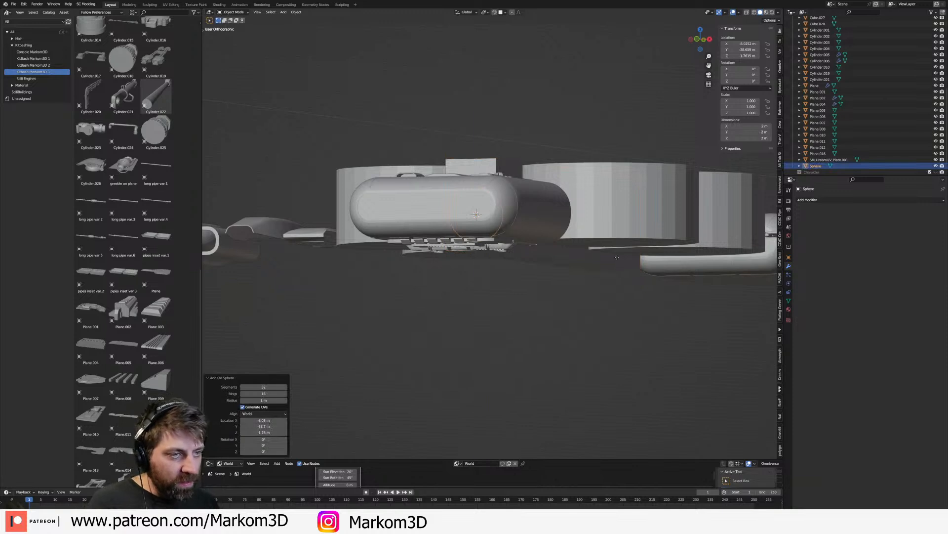
key(g)
key(z)
click(616, 292)
- Scale the sphere to about 3.2 m across and move it about 1.8 m along Y towards the cockpit's rear
key(s)
click(702, 298)
middle_drag(533, 279, 492, 285)
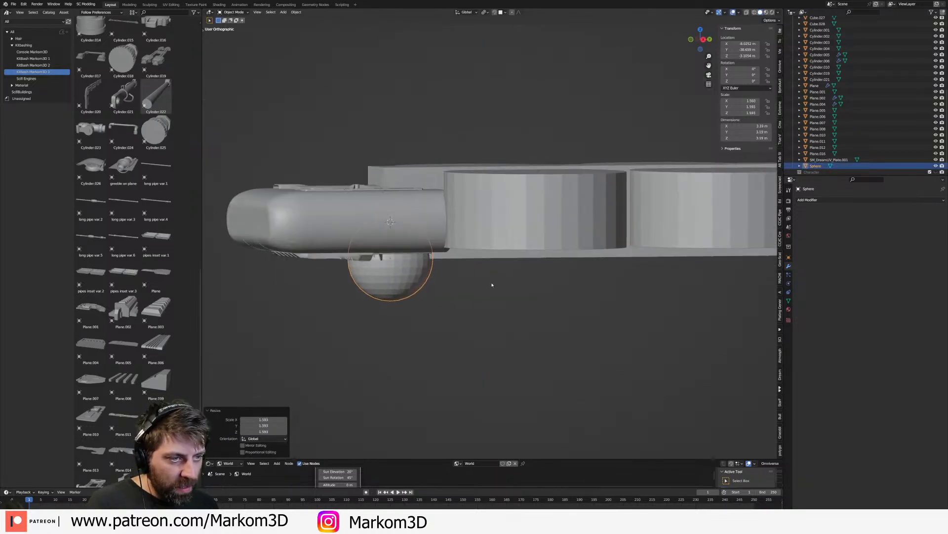
key(KP_3)
key(g)
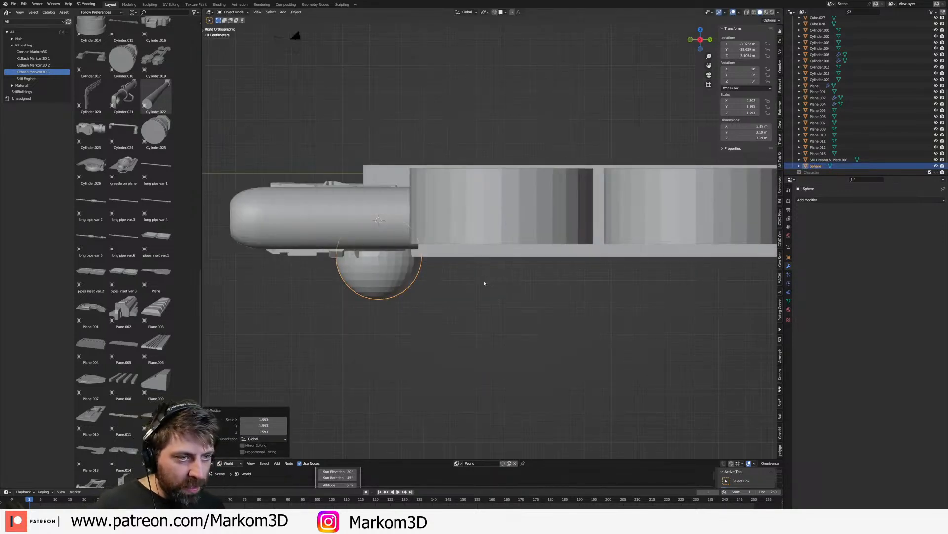
key(y)
click(534, 285)
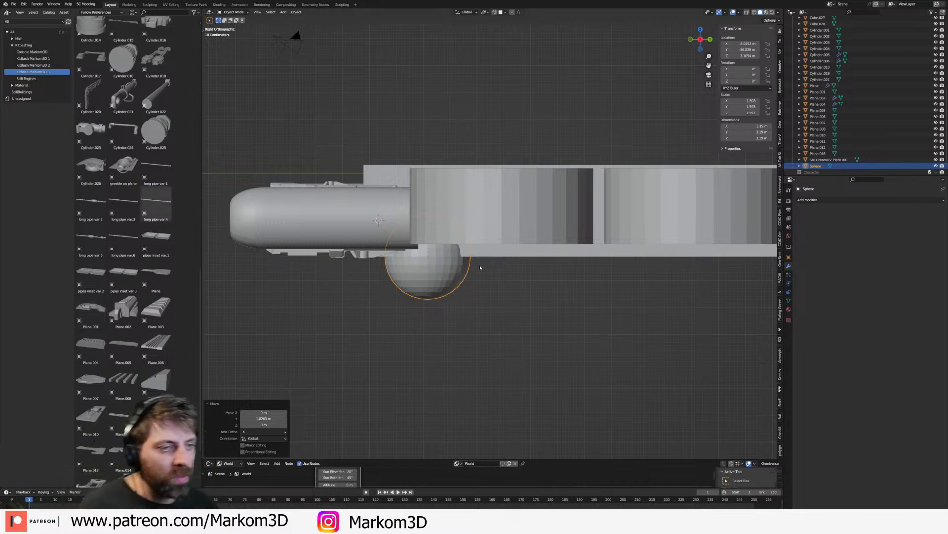
middle_drag(390, 276, 459, 287)
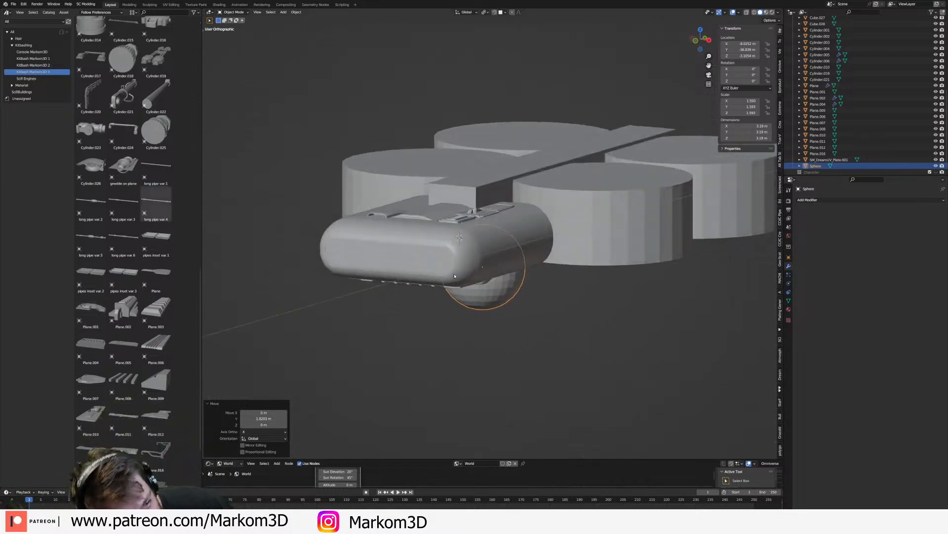
- Duplicate the sphere out beside the cylinders and raise the copy about 1.9 m along Z
scroll(459, 277, up, 2)
key(KP_7)
scroll(458, 277, down, 4)
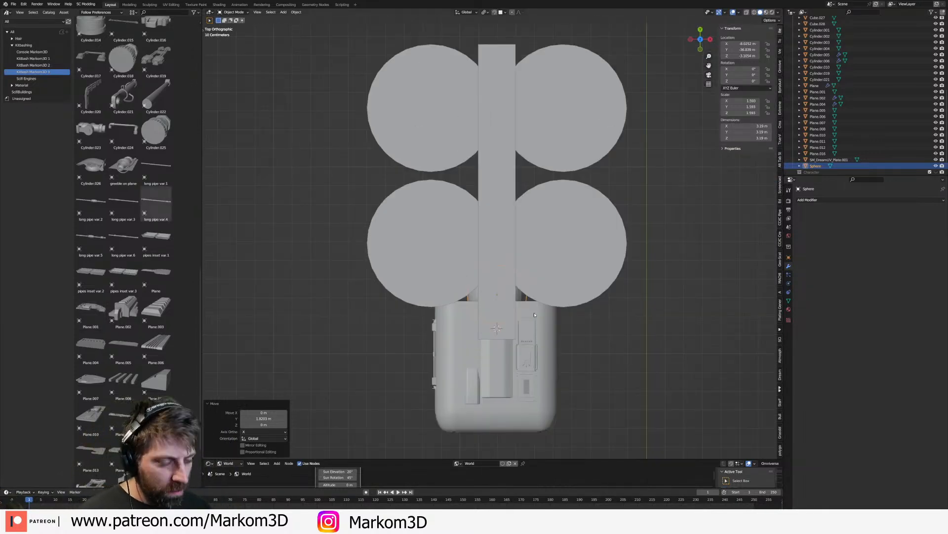
key(shift+d)
click(635, 202)
middle_drag(635, 202, 596, 121)
key(g)
key(z)
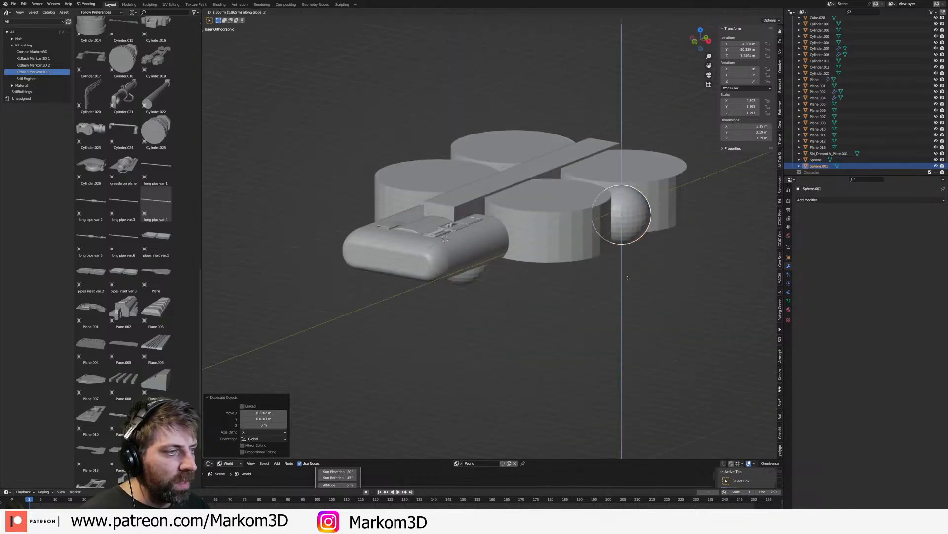
click(630, 283)
middle_drag(630, 284, 603, 287)
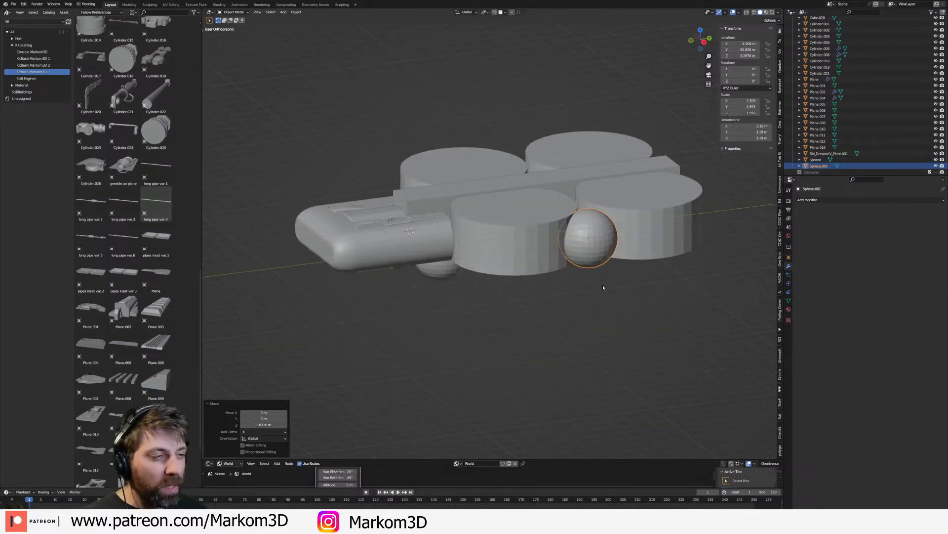
- Place the copied sphere beside the cockpit and duplicate it along X to the cockpit's opposite side
key(KP_7)
key(g)
click(618, 331)
middle_drag(618, 331, 618, 272)
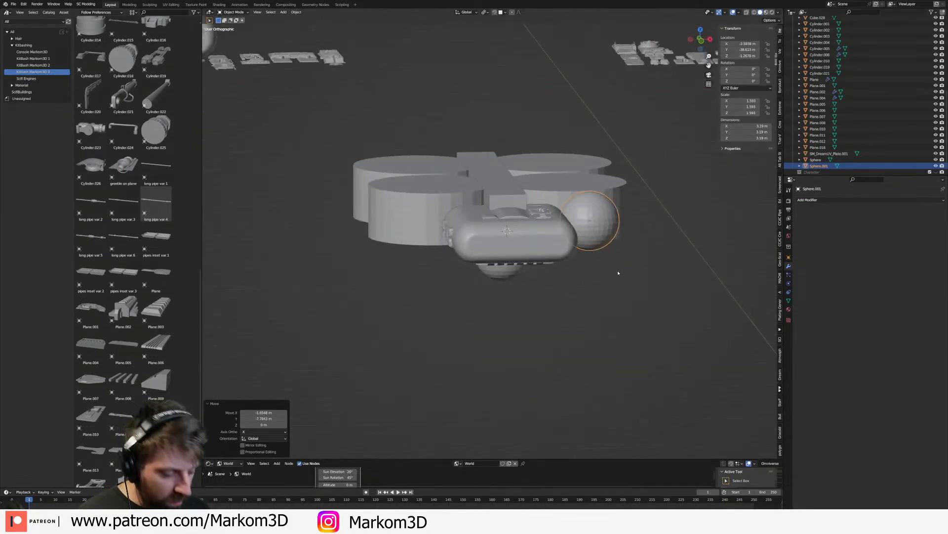
key(KP_7)
key(shift+d)
key(x)
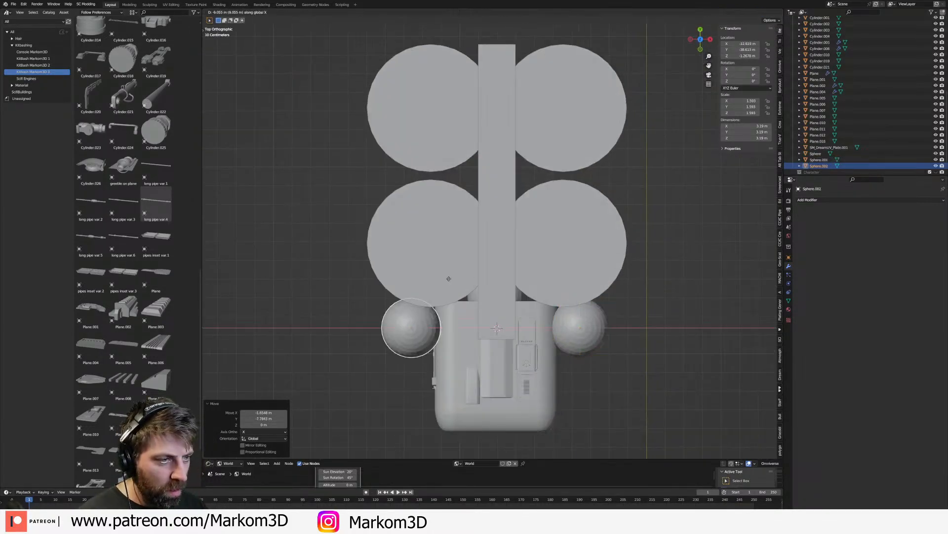
click(445, 278)
middle_drag(445, 278, 503, 269)
- Stretch the cylinder mesh along Z so the cylinders are about 4.1 m tall
click(533, 249)
middle_drag(568, 250, 559, 257)
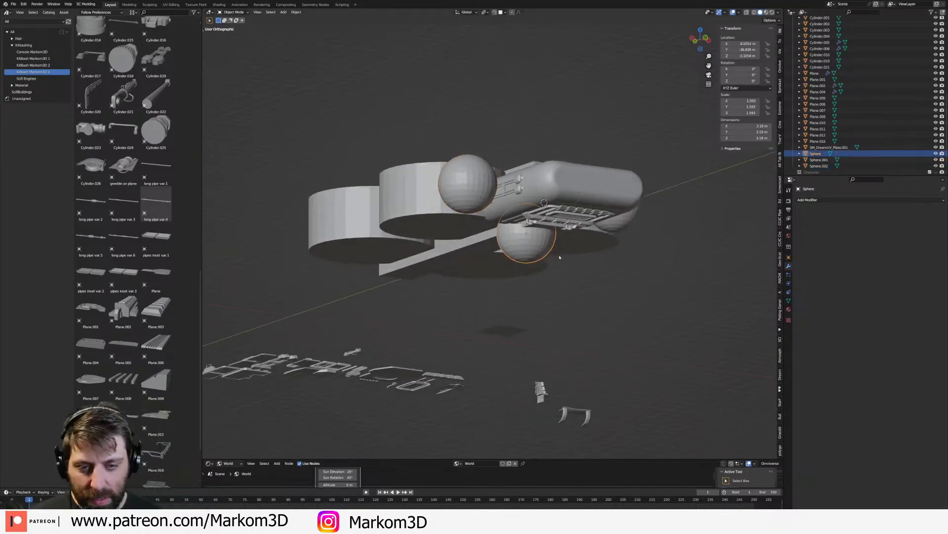
middle_drag(532, 278, 446, 279)
scroll(484, 275, up, 4)
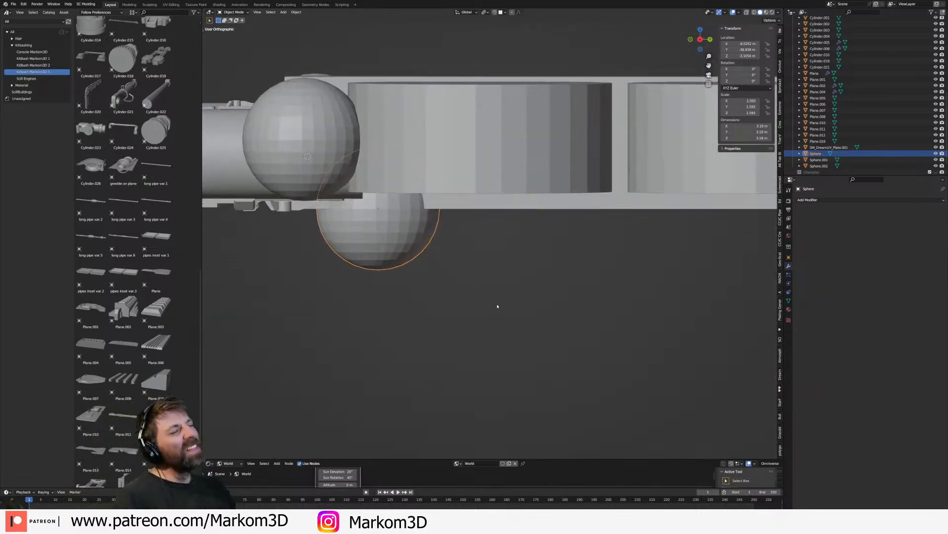
click(560, 179)
middle_drag(602, 217, 615, 208)
key(Tab)
key(s)
key(z)
click(589, 238)
scroll(584, 240, down, 4)
key(Tab)
middle_drag(585, 240, 638, 253)
- Delete the two spheres on either side of the cockpit
click(582, 226)
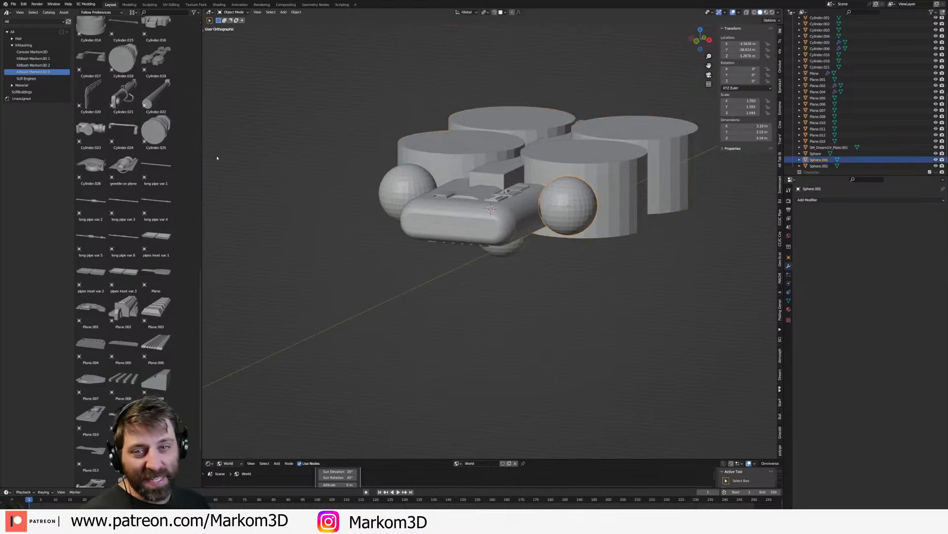
key(Delete)
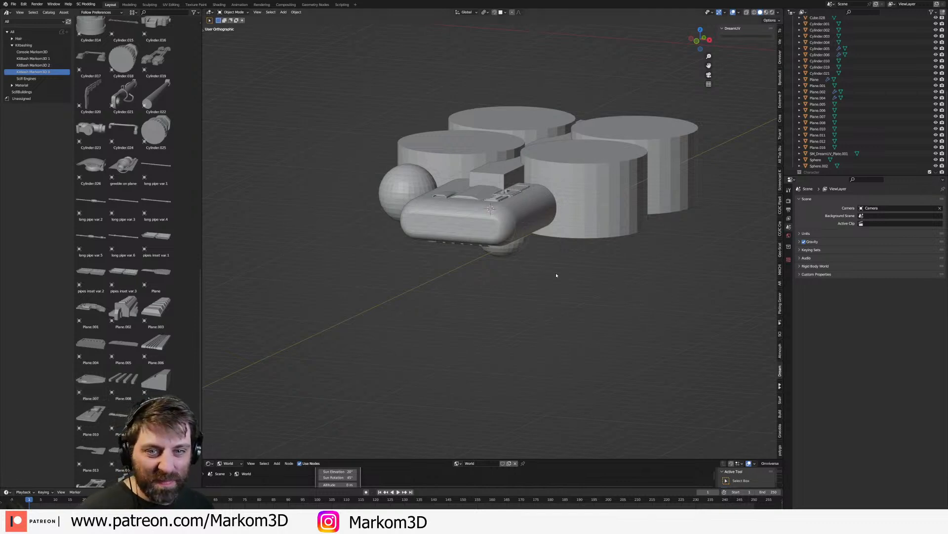
middle_drag(543, 279, 572, 245)
scroll(571, 245, up, 1)
click(381, 161)
key(Delete)
- Examine the proportions of the taller cylinders, the beam and the cockpit from several angles
middle_drag(493, 257, 492, 296)
click(495, 250)
scroll(582, 274, down, 1)
scroll(491, 294, down, 3)
middle_drag(491, 279, 549, 286)
click(550, 319)
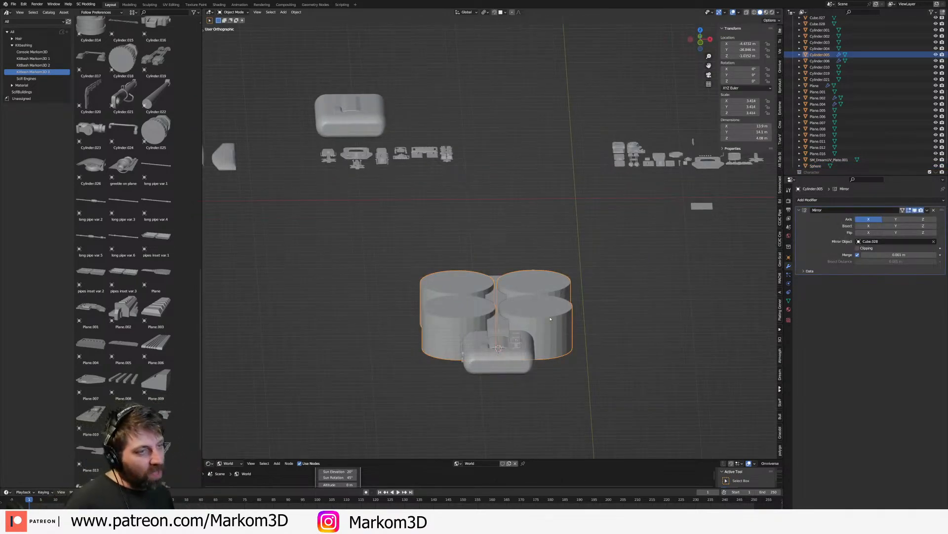
middle_drag(550, 318, 591, 358)
scroll(591, 358, up, 4)
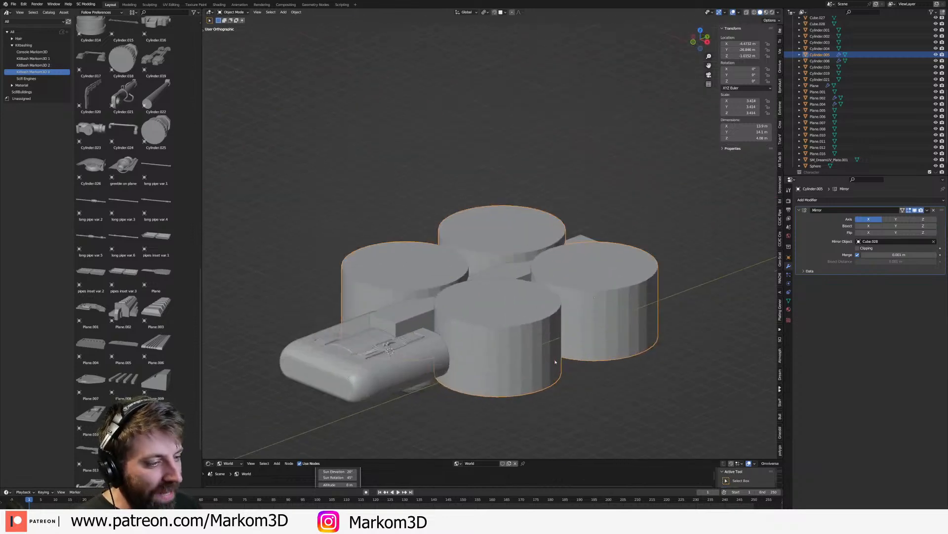
middle_drag(444, 325, 409, 322)
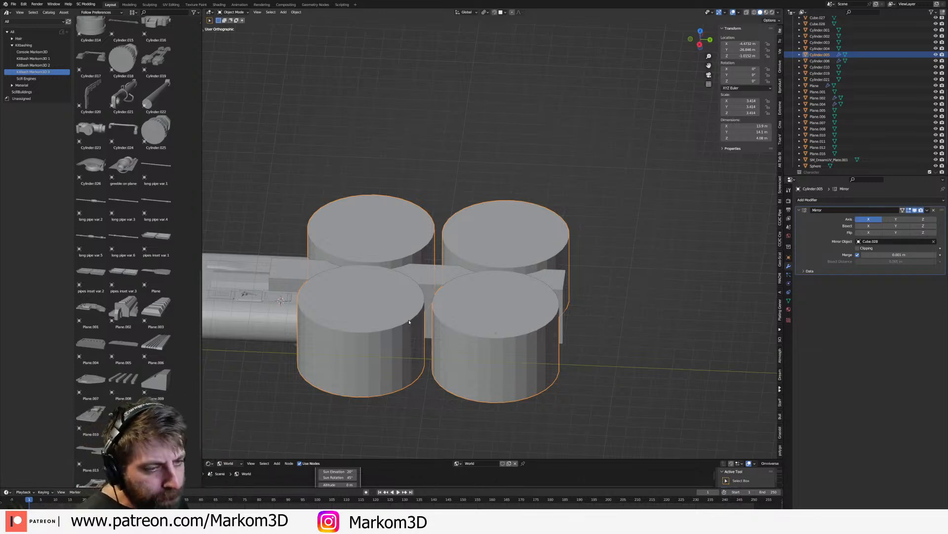
- Switch to perspective and rendered shading, and examine the seats and back wall inside the cockpit
scroll(268, 257, up, 2)
middle_drag(260, 267, 328, 282)
shift+middle_drag(410, 314, 420, 238)
scroll(419, 272, up, 7)
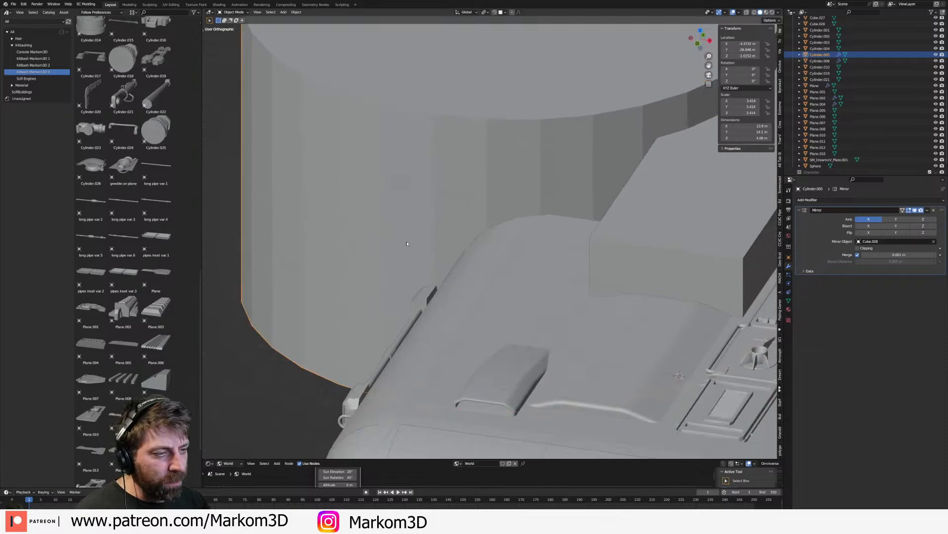
shift+middle_drag(419, 272, 366, 164)
mouse_move(541, 341)
middle_down()
mouse_move(525, 290)
mouse_move(536, 343)
middle_up()
key(KP_5)
middle_drag(529, 301, 480, 122)
click(772, 13)
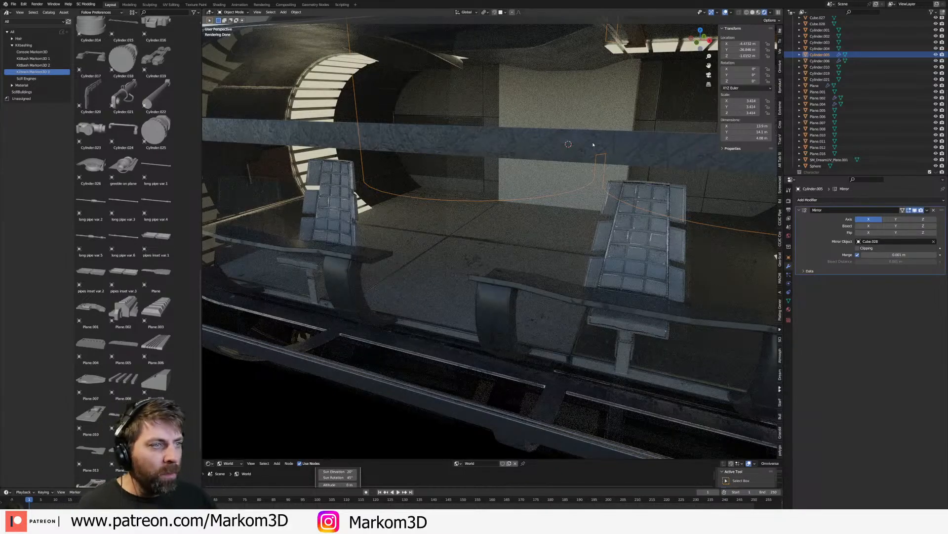
scroll(589, 134, down, 4)
middle_drag(589, 134, 561, 168)
scroll(562, 168, up, 5)
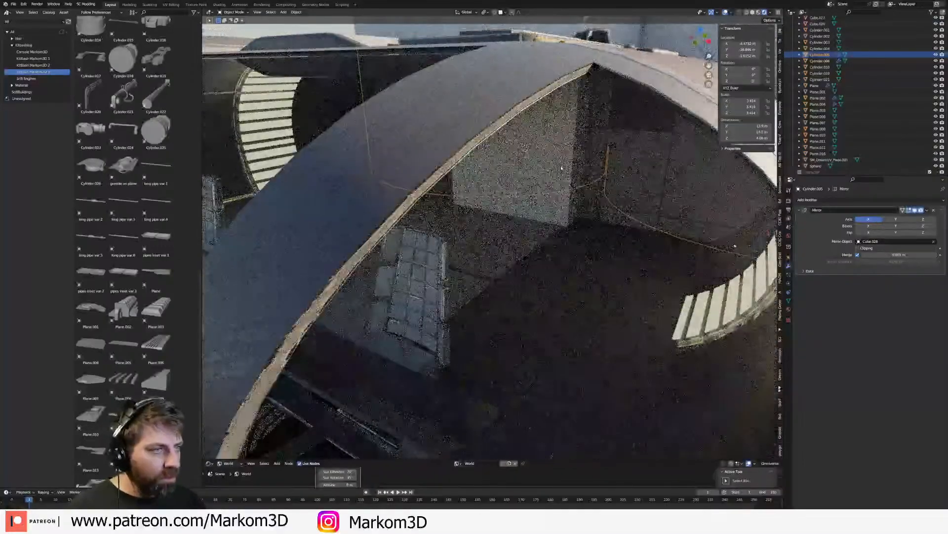
click(561, 167)
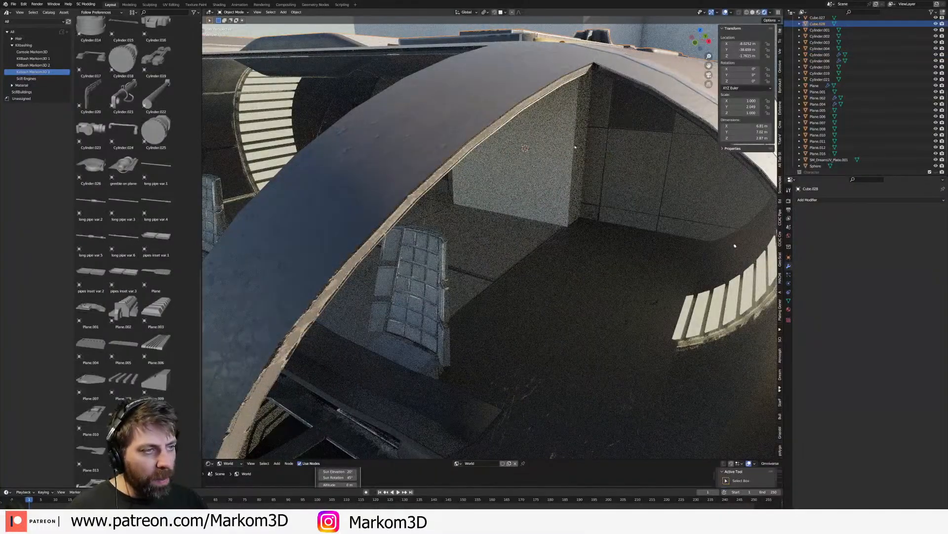
- Examine the outside of the rendered ship around the cockpit and beam, and return the viewport to solid shading
middle_drag(600, 133, 549, 149)
scroll(534, 154, down, 8)
shift+middle_drag(487, 162, 482, 191)
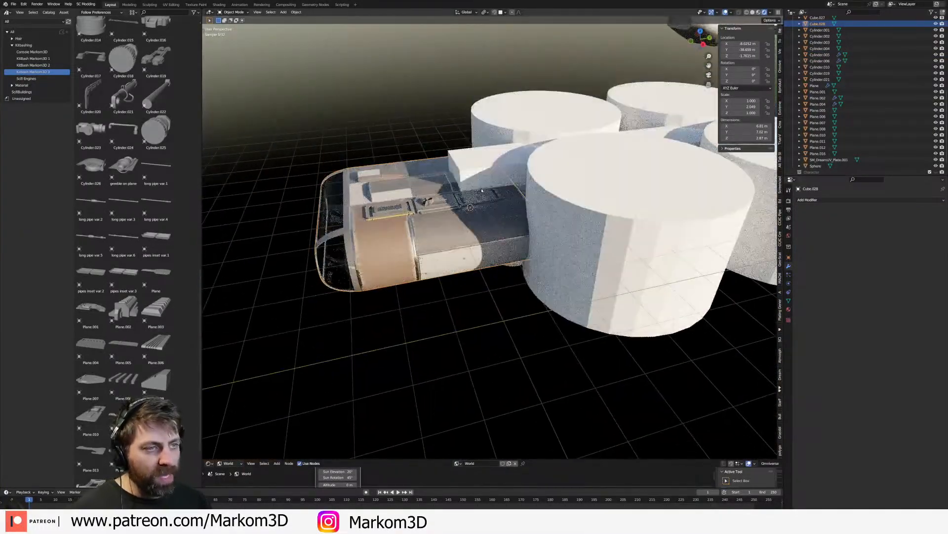
click(481, 173)
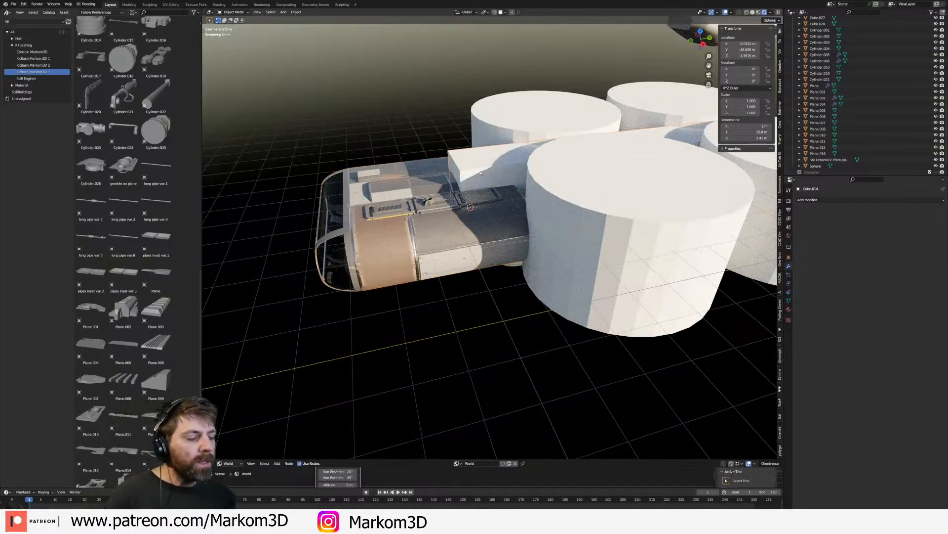
middle_drag(477, 181, 512, 174)
scroll(496, 193, up, 4)
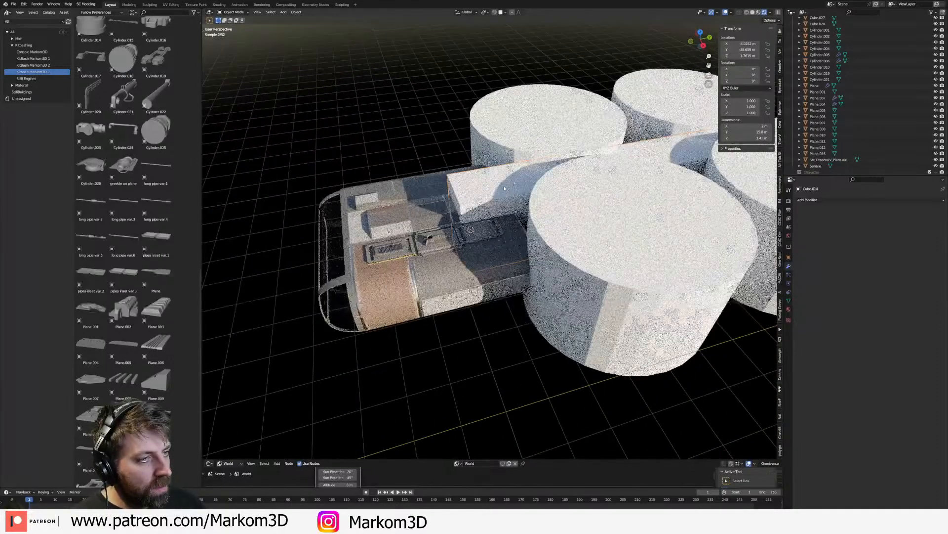
click(752, 12)
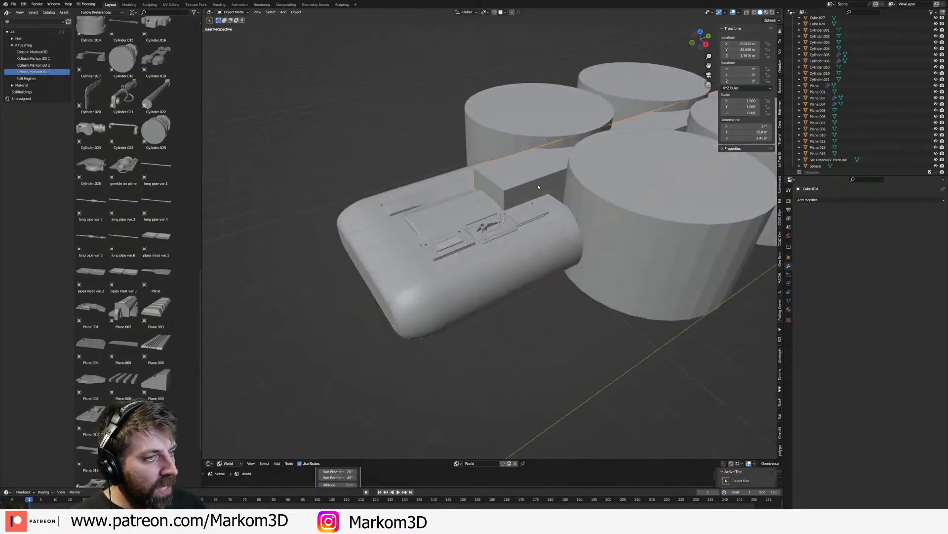
- Examine how the beam and the sphere meet the cockpit from below and from the side
key(Tab)
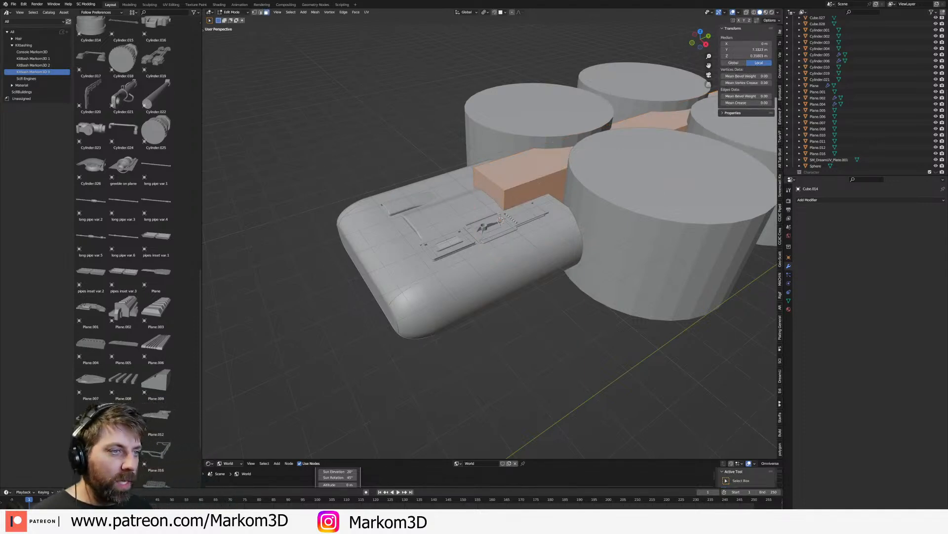
middle_drag(509, 170, 495, 163)
scroll(499, 198, up, 2)
middle_drag(519, 267, 522, 212)
key(Tab)
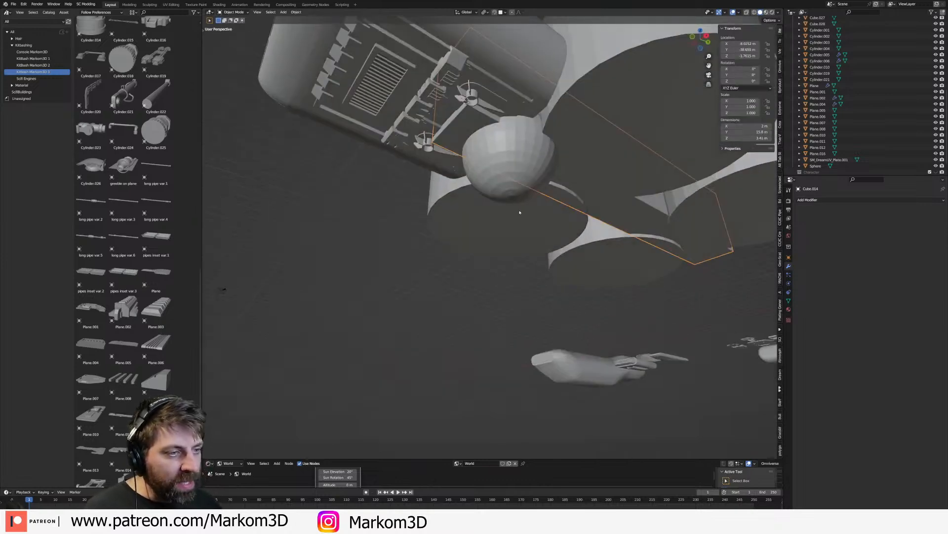
middle_drag(568, 167, 524, 196)
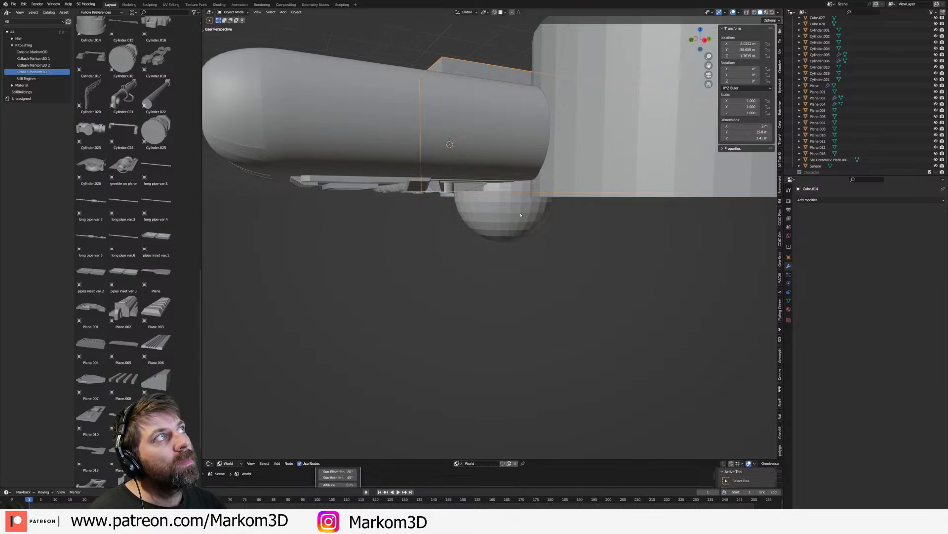
middle_drag(497, 155, 518, 153)
scroll(518, 160, down, 2)
- Shorten the beam by moving its front face back along Y, away from the cockpit's front
key(Tab)
click(516, 172)
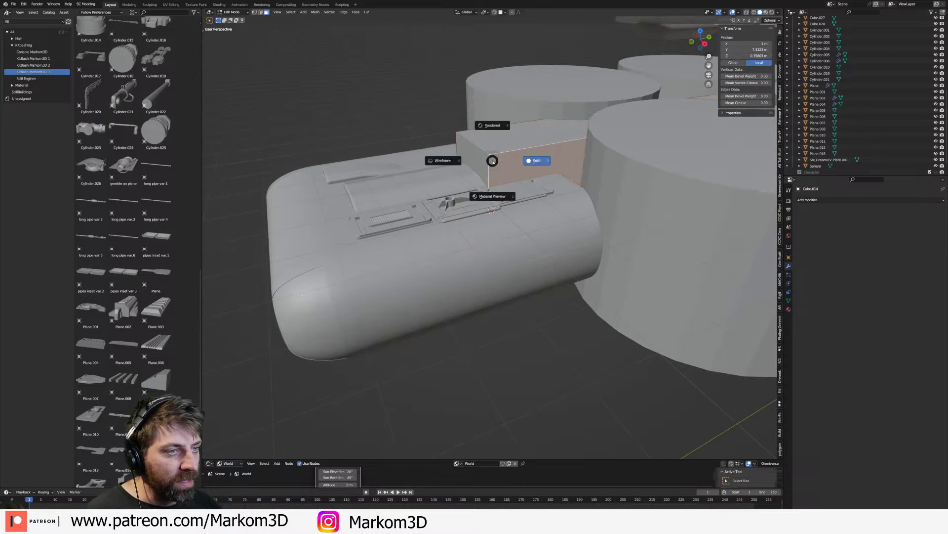
click(484, 172)
key(g)
key(y)
click(537, 163)
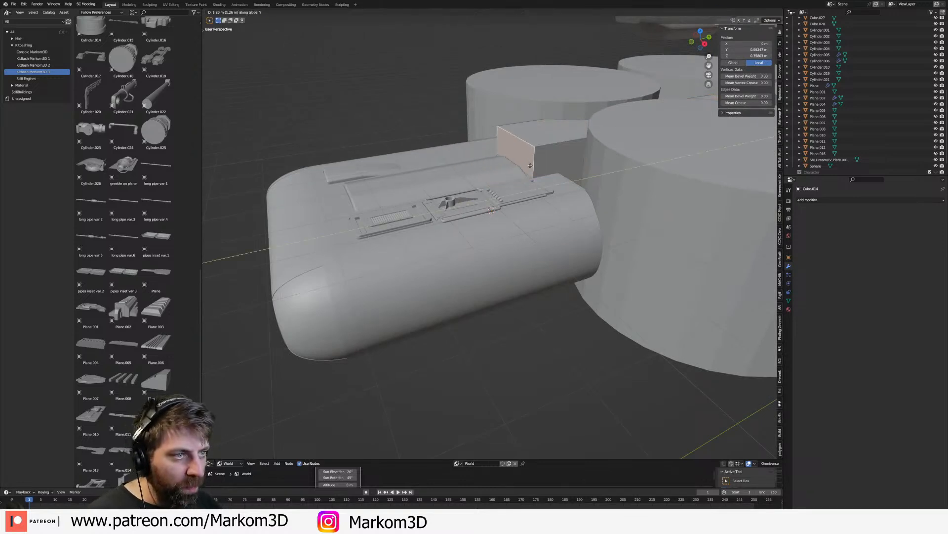
- Lower the beam's top face along Z, closer to the cockpit roof
click(559, 135)
key(g)
key(z)
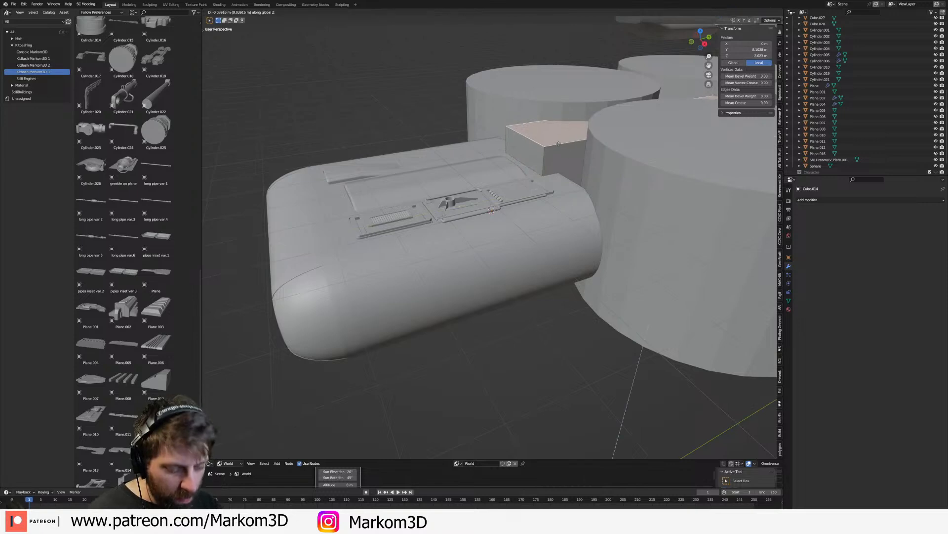
click(576, 166)
middle_drag(591, 167, 524, 200)
key(Tab)
- Apply the cylinders' Mirror modifier and select a side face of the cylinder beside the cockpit in Edit Mode
click(638, 207)
key(Tab)
click(518, 202)
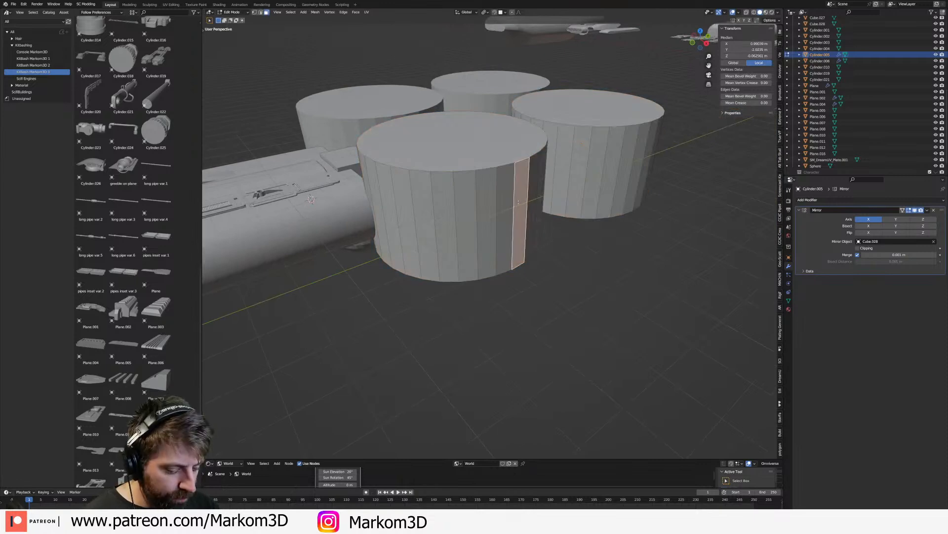
key(Tab)
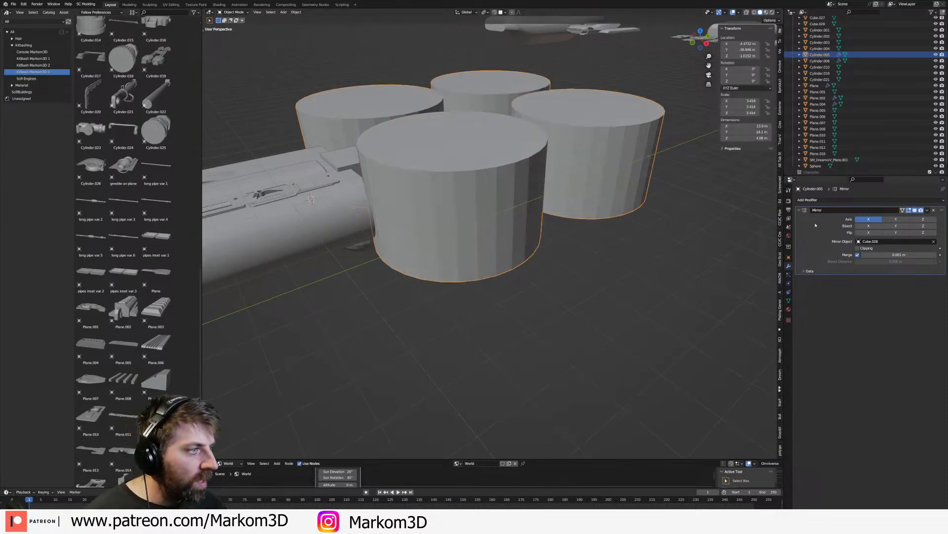
key(ctrl+a)
key(Tab)
click(469, 195)
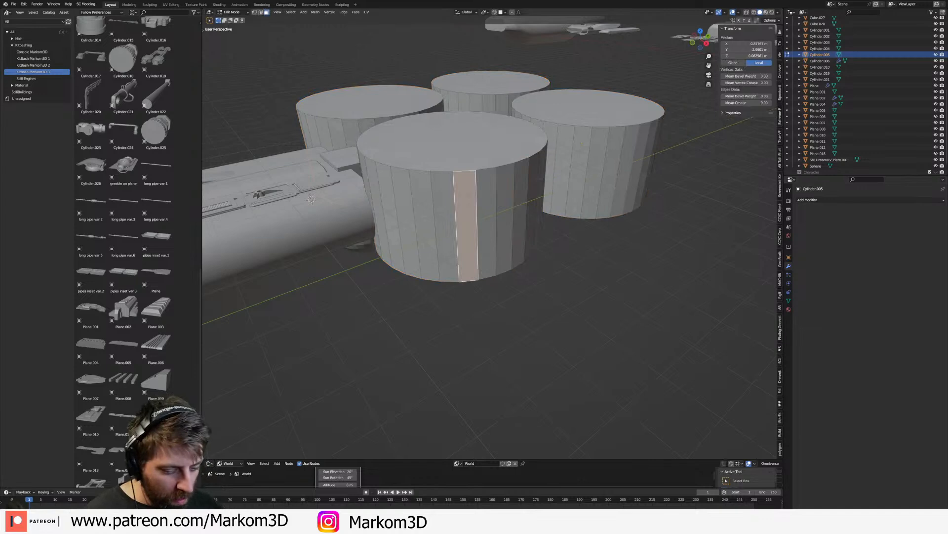
- Return to Object Mode and set the four-cylinder object's origin to its geometry
key(ctrl+i)
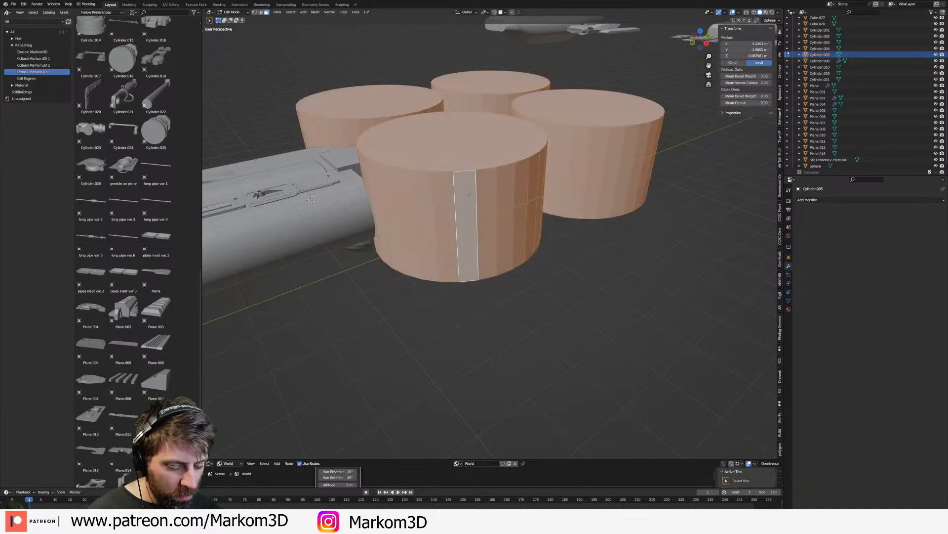
key(Tab)
right_click(462, 235)
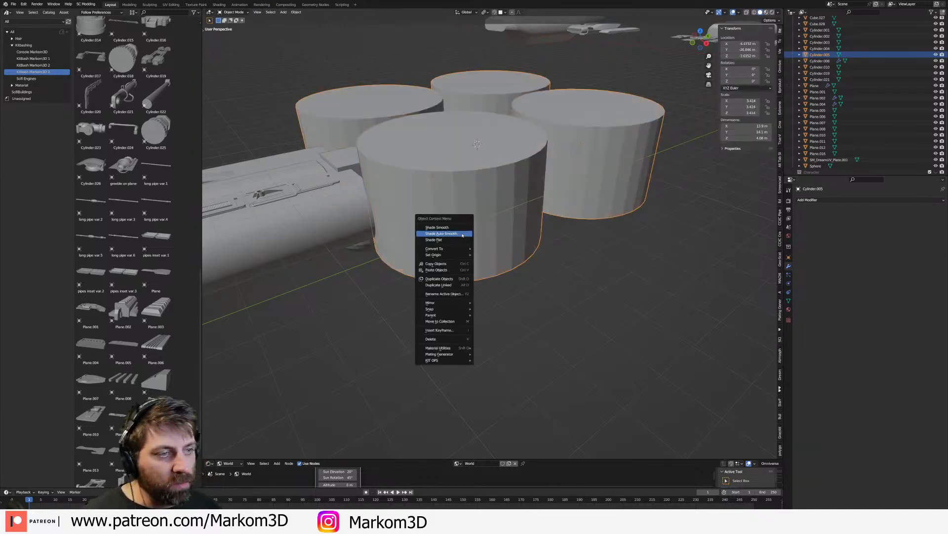
mouse_move(457, 254)
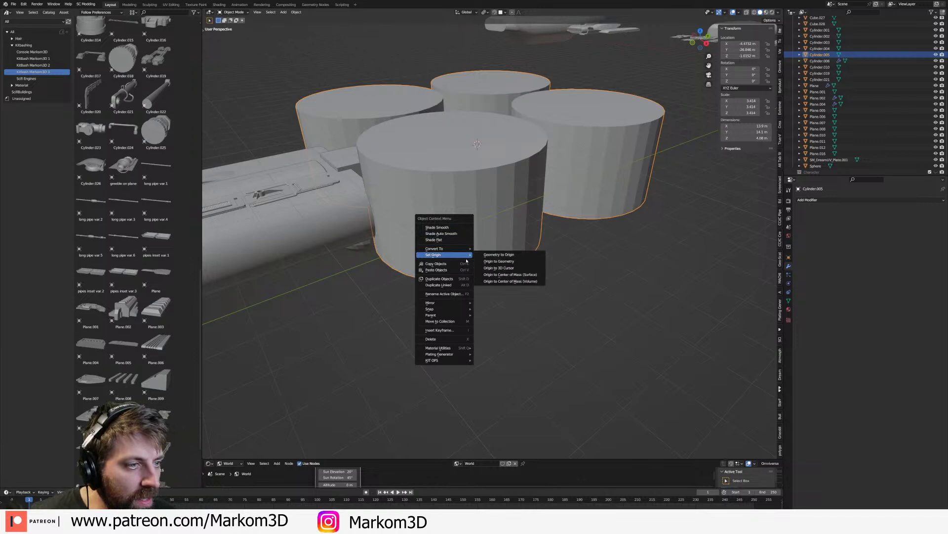
click(503, 262)
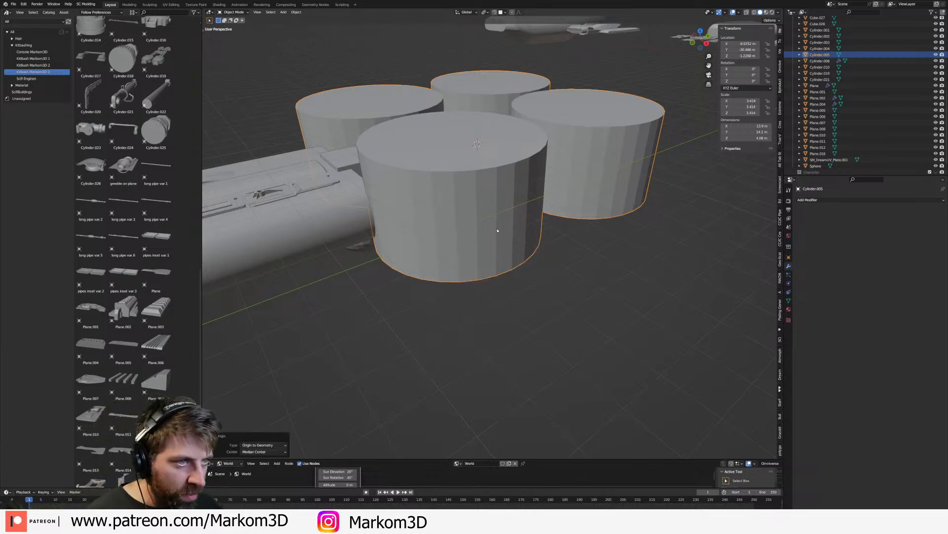
- Delete the linked geometry of the other three cylinders in Edit Mode, keeping only the one beside the cockpit
key(Tab)
click(596, 166)
shift+click(494, 88)
shift+click(353, 121)
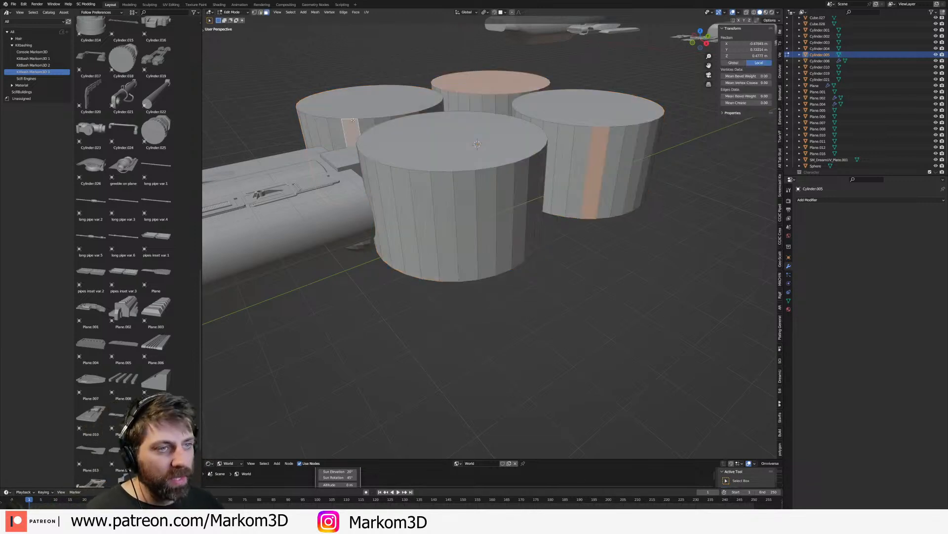
key(ctrl+l)
key(x)
click(353, 120)
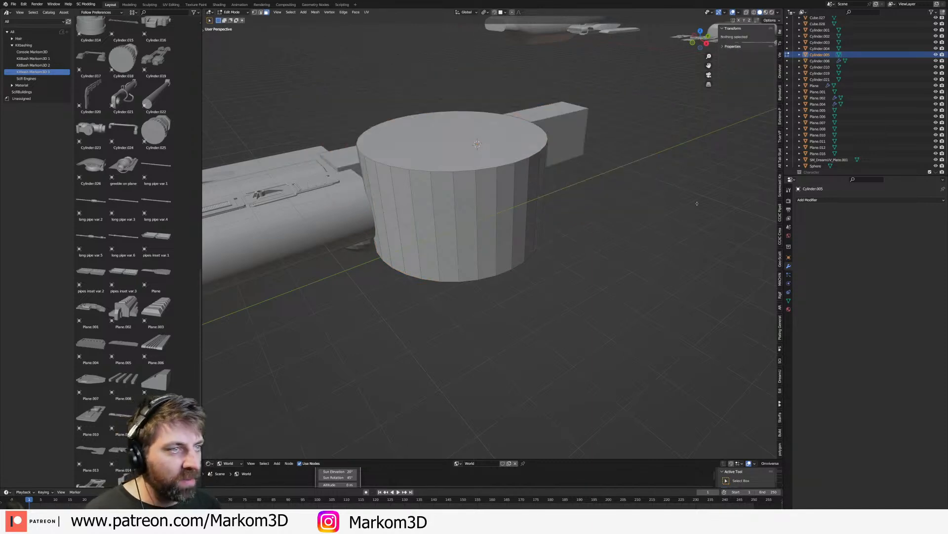
- Add a Mirror modifier to the remaining cylinder and delete the vertices of the leftover bottom face of a removed cylinder
click(830, 200)
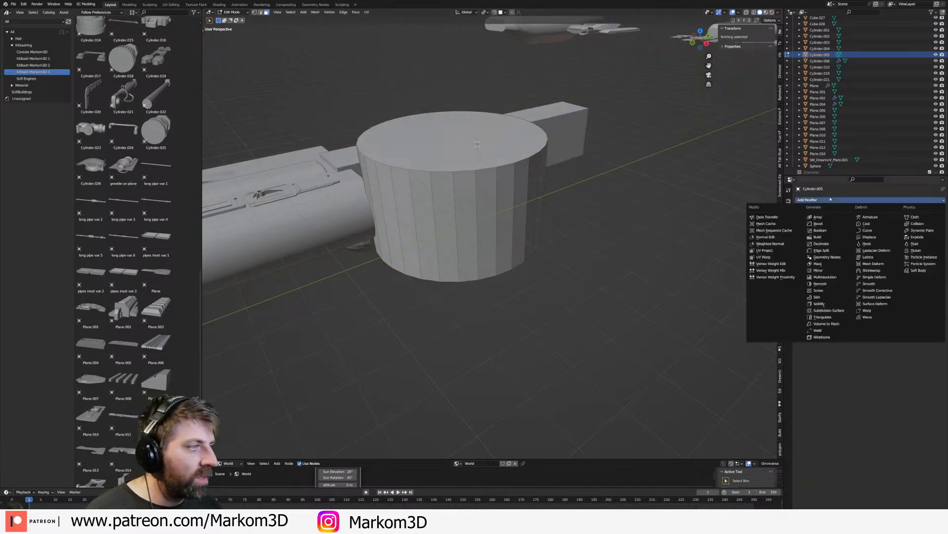
click(824, 270)
middle_drag(568, 238, 528, 247)
click(527, 249)
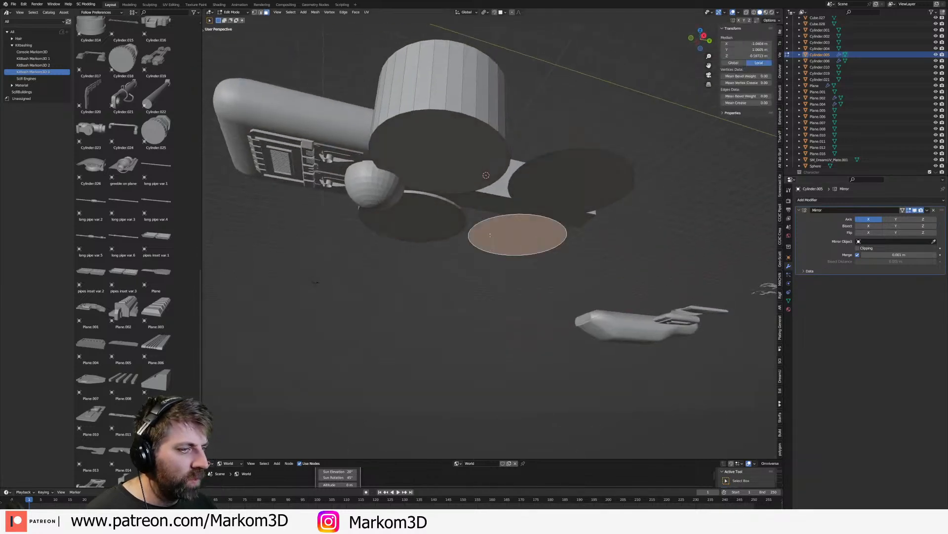
key(ctrl+l)
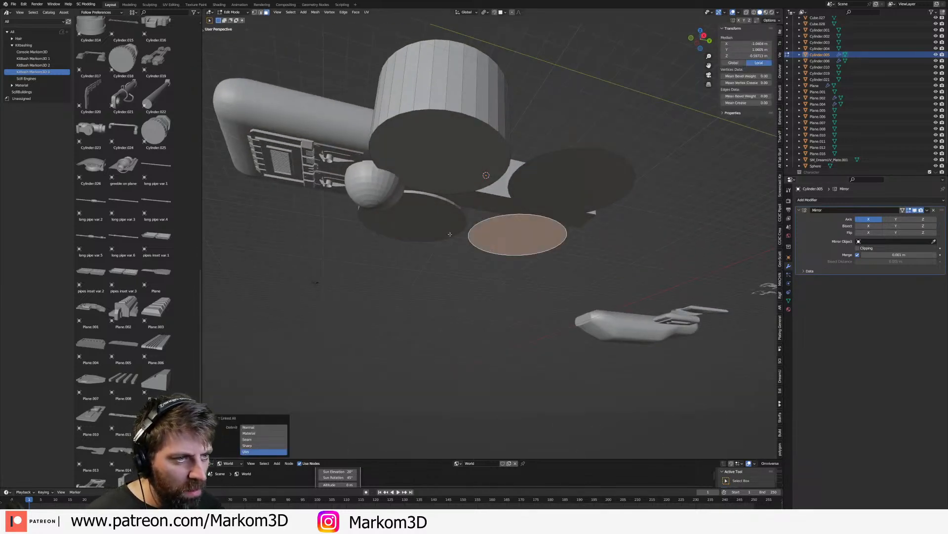
key(ctrl+z)
key(x)
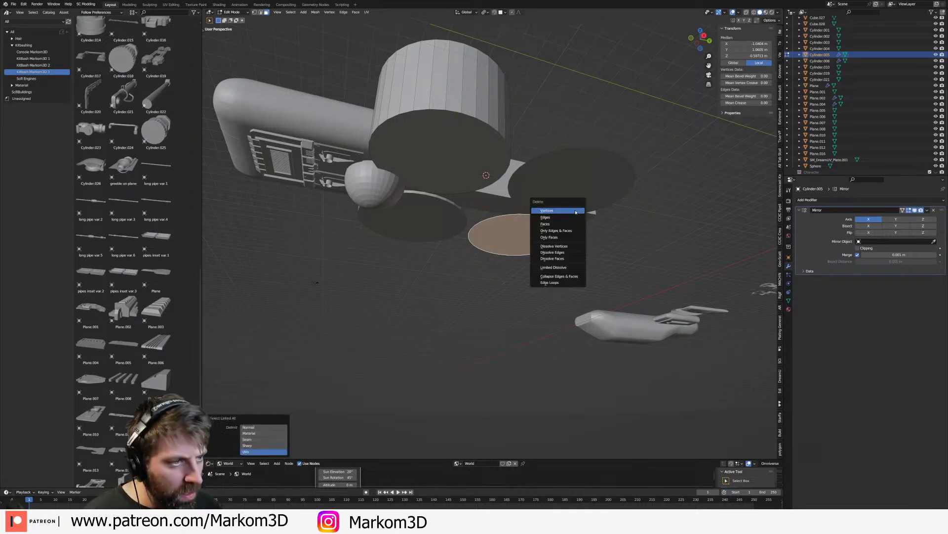
click(575, 210)
- Enable the Y axis in the cylinder's Mirror modifier and check the mirrored copies in Object Mode
click(896, 219)
middle_drag(574, 203, 554, 266)
key(Tab)
scroll(501, 220, down, 2)
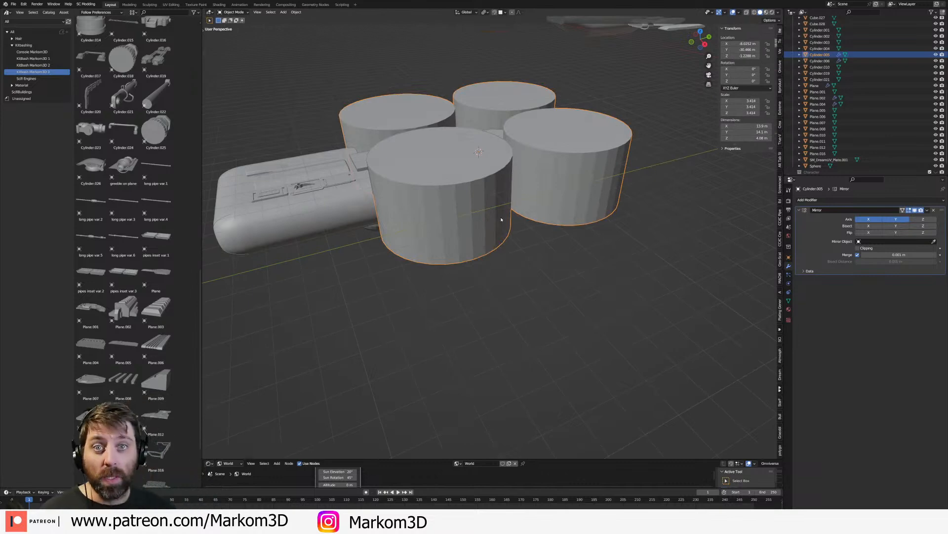
middle_drag(502, 219, 604, 164)
scroll(562, 242, up, 3)
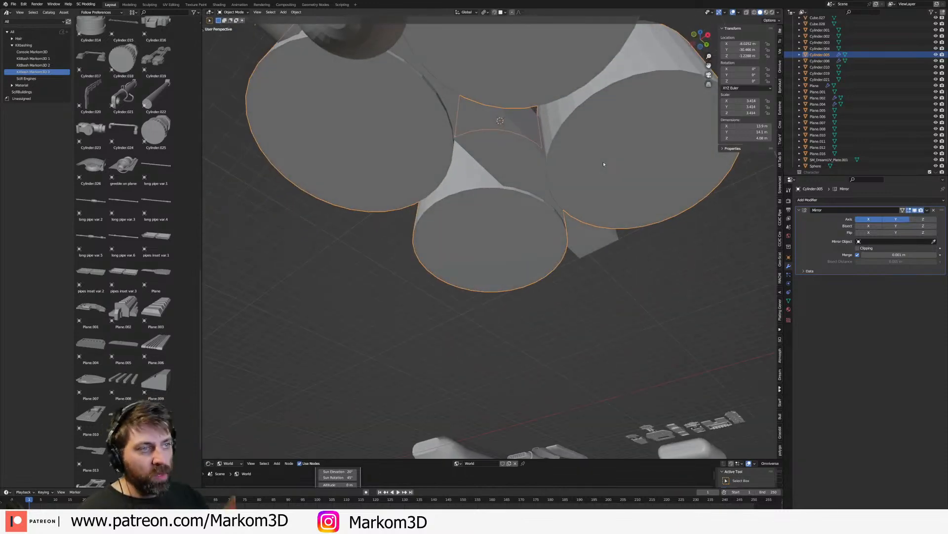
middle_drag(596, 163, 451, 240)
scroll(519, 212, down, 3)
- Apply Shade Auto Smooth to the mirrored cylinders
click(414, 285)
key(KP_Decimal)
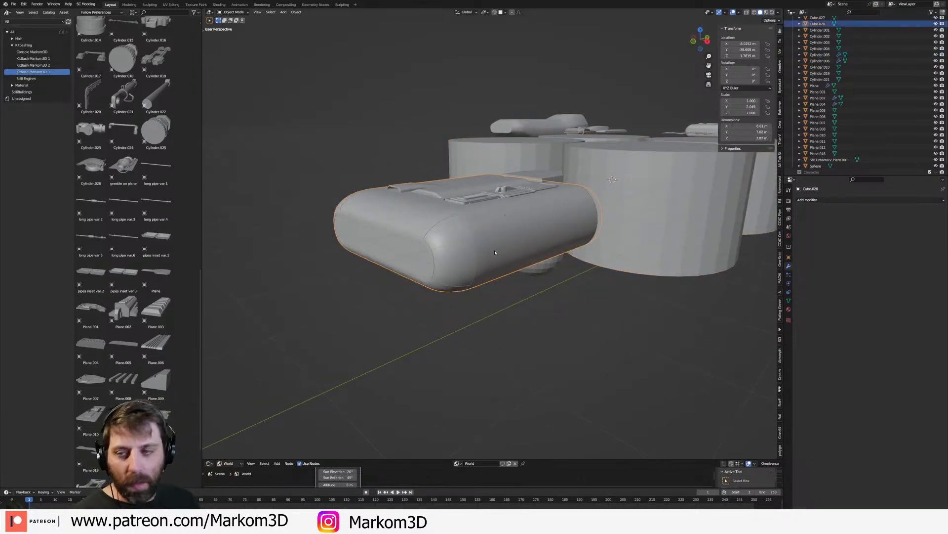
click(495, 253)
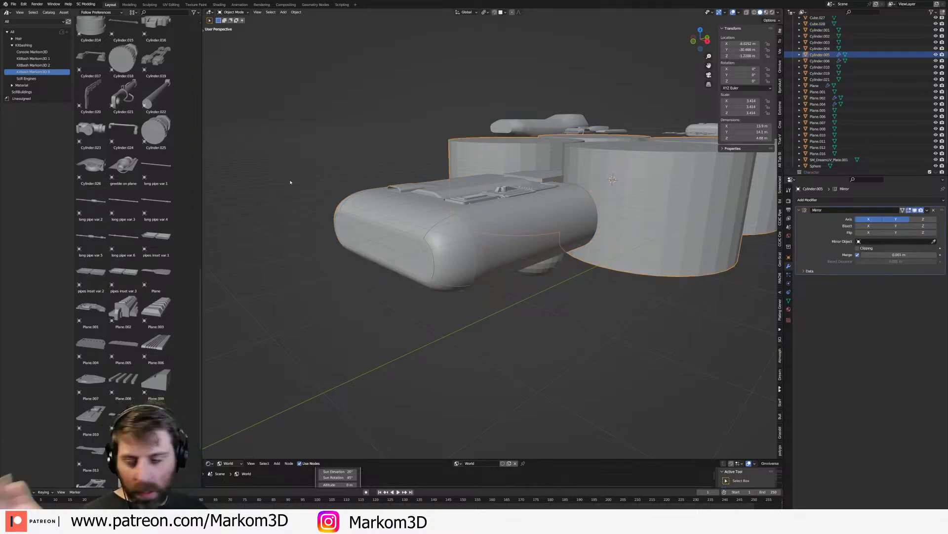
middle_drag(691, 230, 687, 236)
right_click(687, 236)
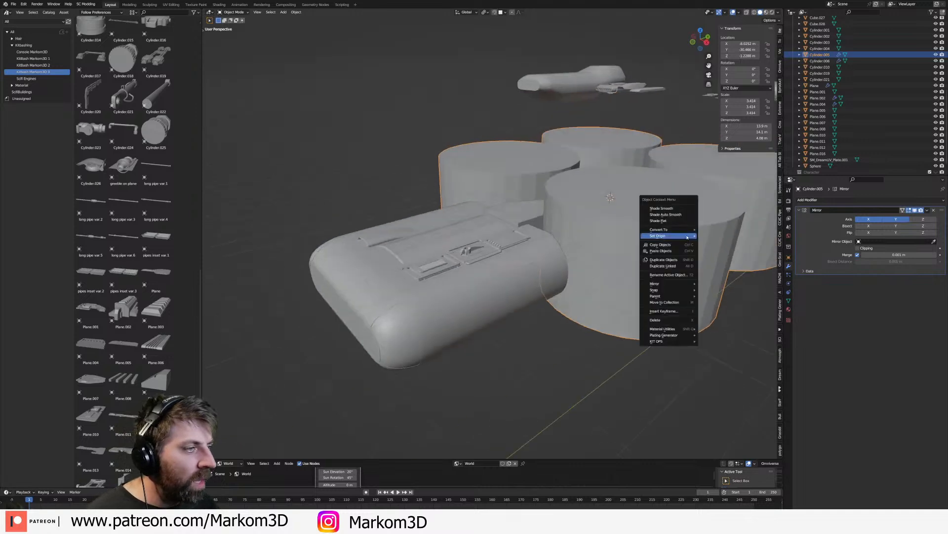
click(682, 210)
key(ctrl+z)
right_click(676, 224)
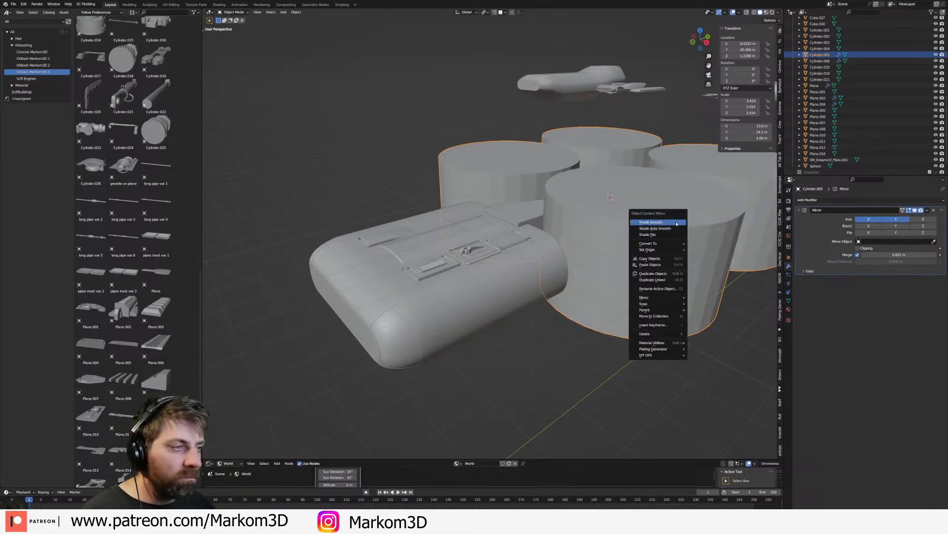
click(677, 228)
- Select the top rim edge loop of the cylinder beside the cockpit in Edit Mode
shift+middle_drag(684, 242, 594, 255)
click(509, 255)
scroll(509, 254, down, 1)
middle_drag(509, 254, 522, 261)
key(Tab)
scroll(522, 262, up, 4)
alt+click(538, 191)
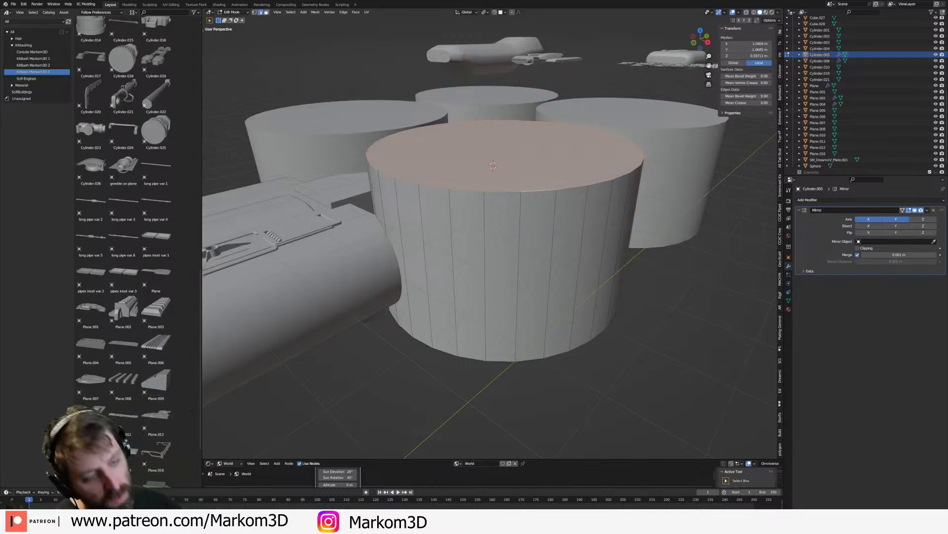
- Try extruding the cylinder's top upward and rounding its rim with an 8-segment bevel
key(e)
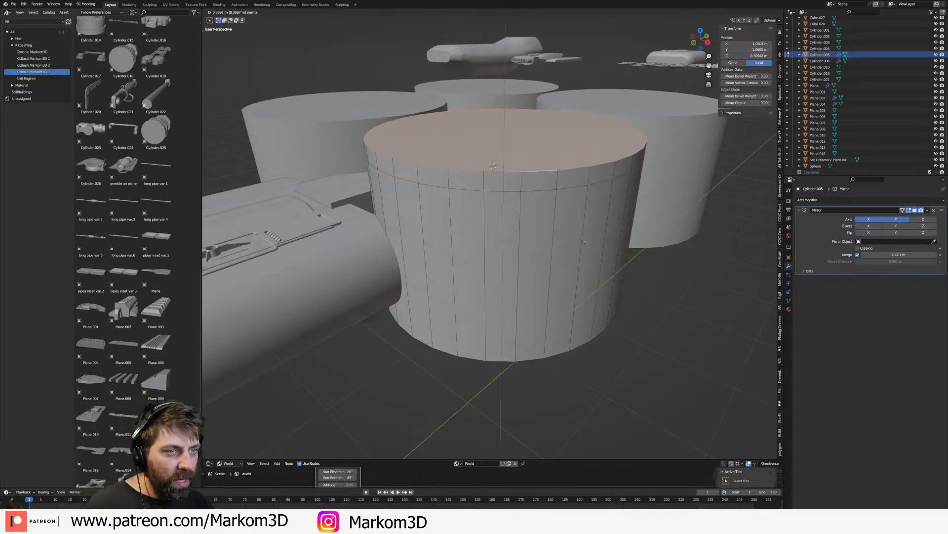
click(585, 217)
key(ctrl+b)
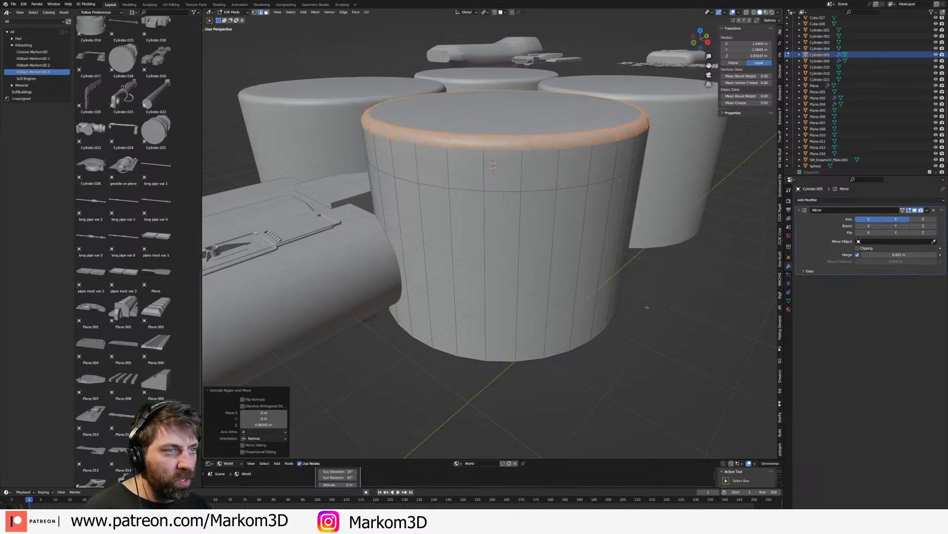
click(224, 58)
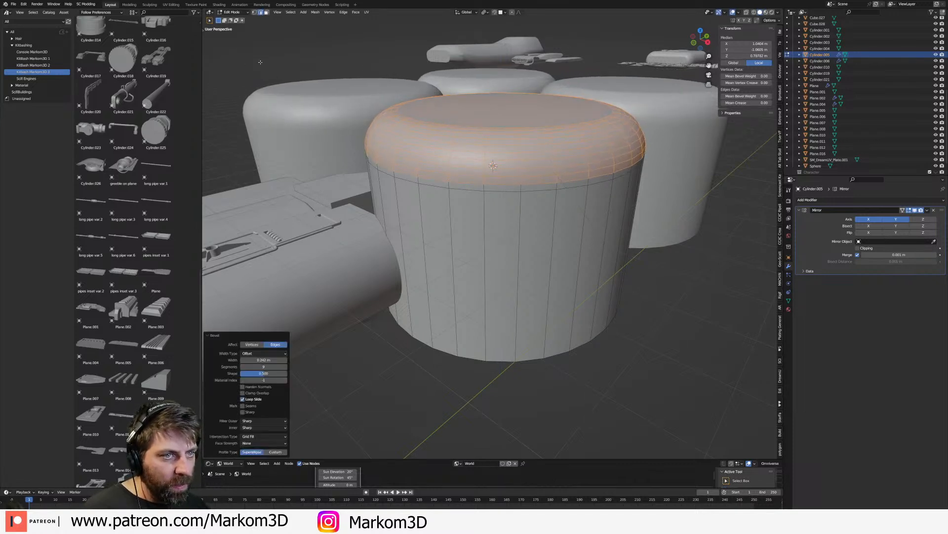
key(Tab)
scroll(242, 60, down, 5)
middle_drag(272, 62, 302, 69)
shift+middle_drag(337, 113, 616, 215)
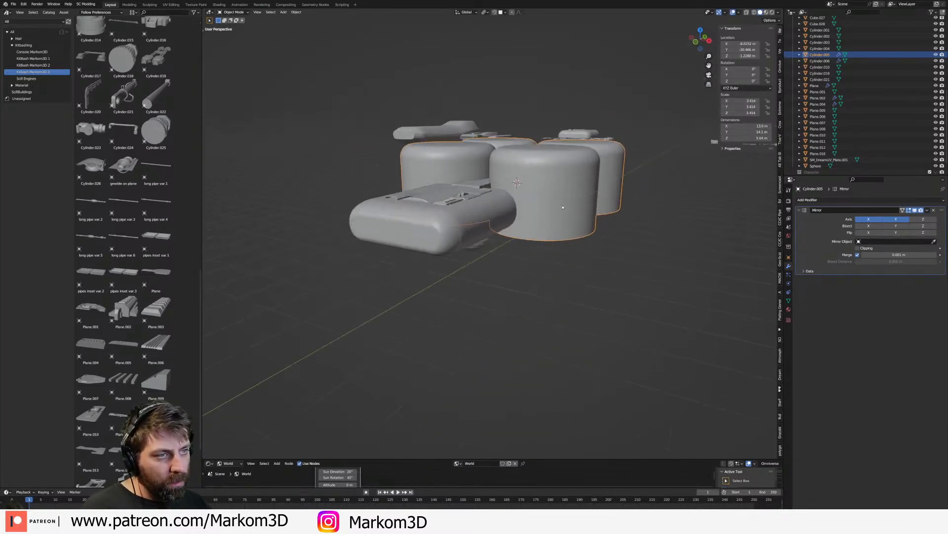
- Undo the bevel and the upward extrusion of the cylinder's top
key(Tab)
key(ctrl+z)
key(ctrl+z)
key(ctrl+z)
key(ctrl+z)
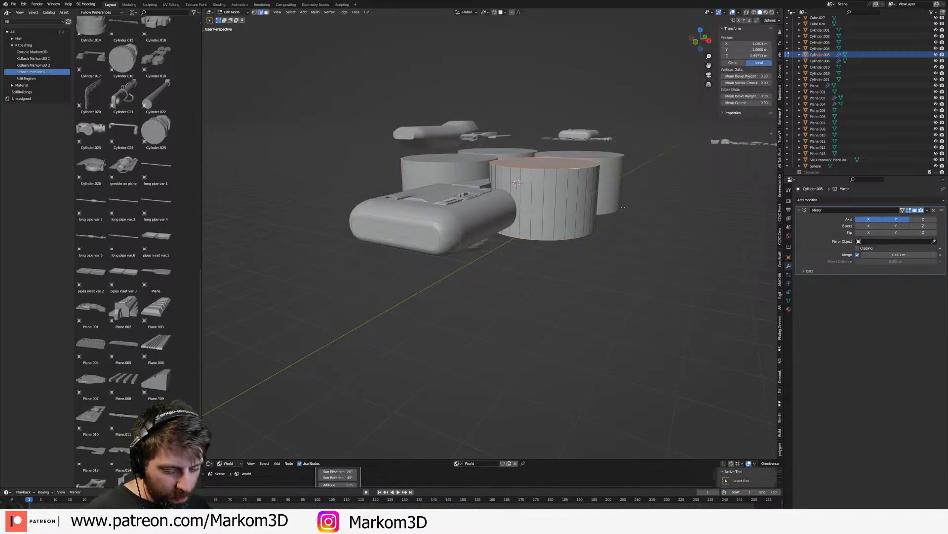
- Lower the cylinder's top by about 1 m along Z and bevel its top rim into a rounded edge
key(g)
key(z)
click(623, 229)
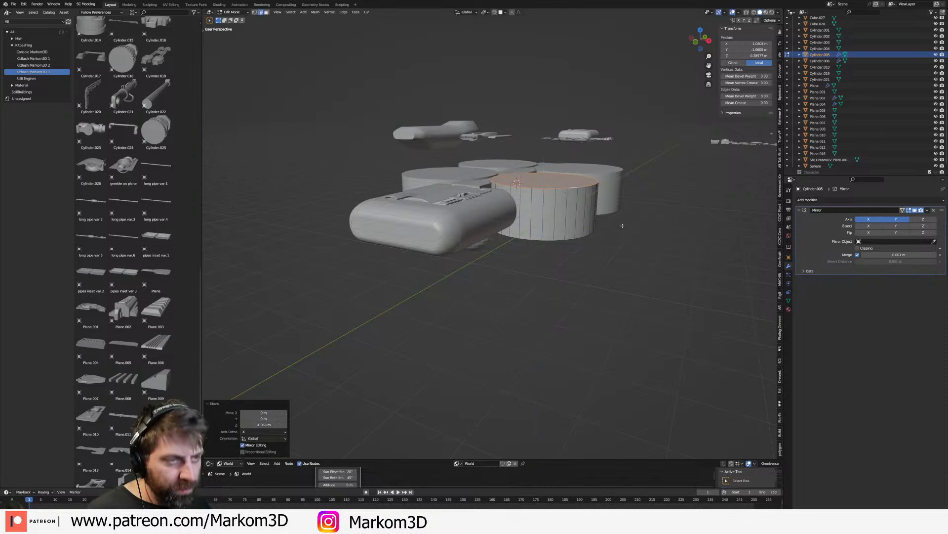
key(ctrl+b)
- Move the whole cylinder about 0.56 m along X, away from the central beam
key(ctrl+l)
key(g)
key(x)
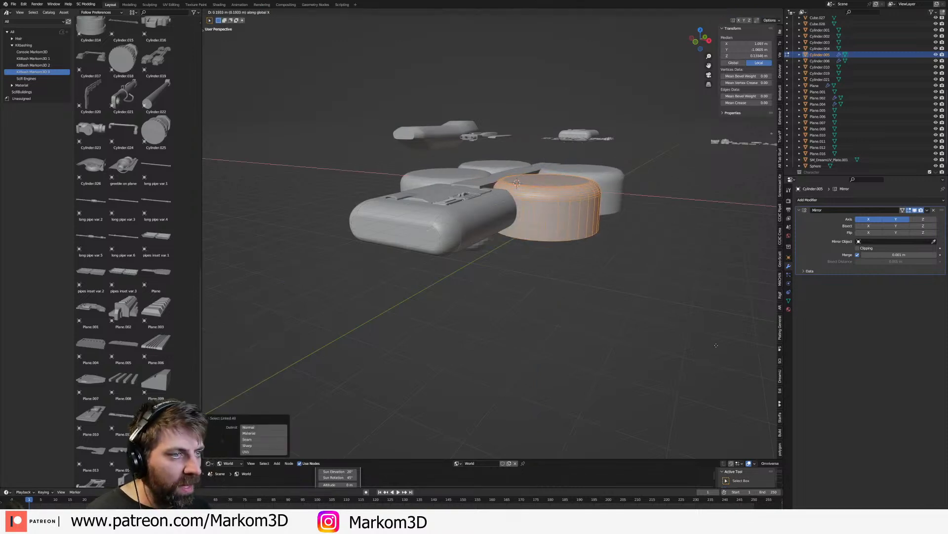
click(727, 341)
- Bevel the cylinder's bottom rim into a rounded edge and return to Object Mode
middle_drag(654, 268, 610, 218)
shift+middle_drag(497, 168, 601, 162)
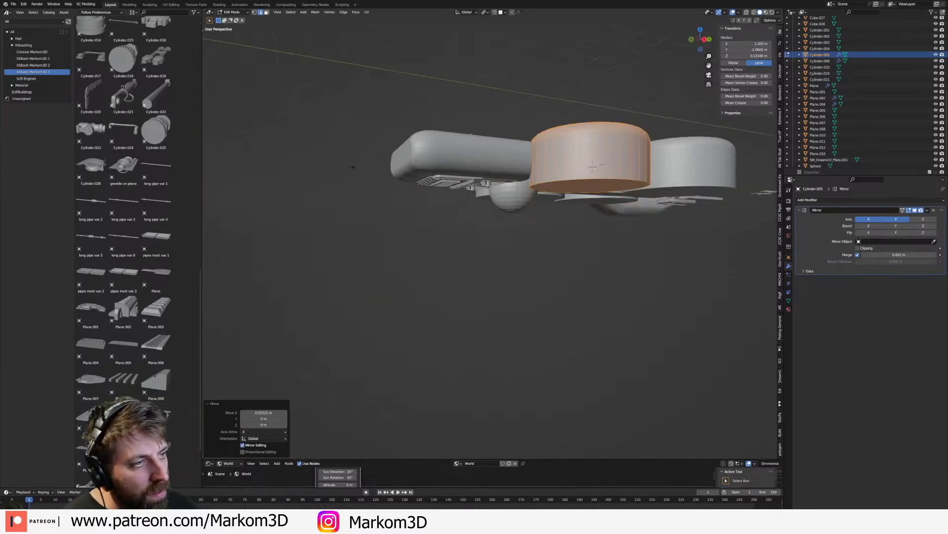
click(613, 180)
key(ctrl+b)
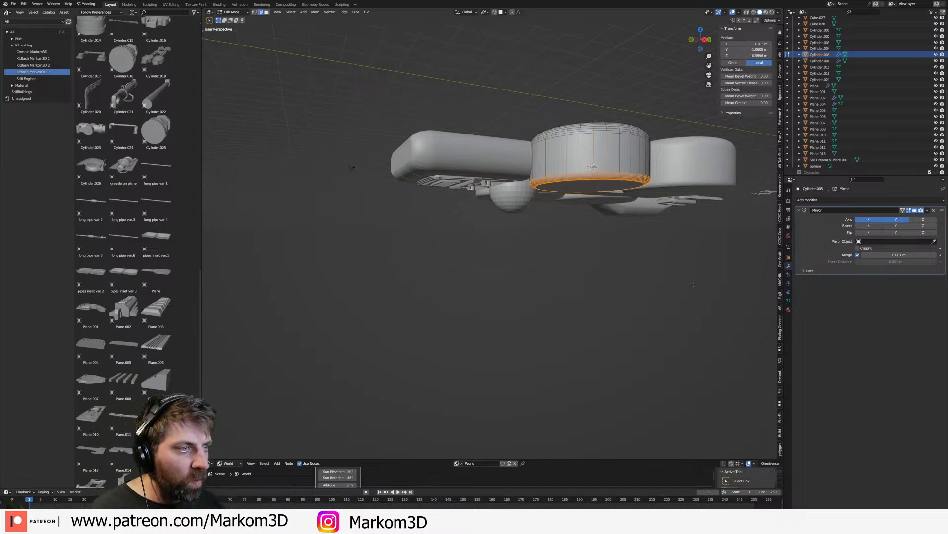
click(743, 356)
scroll(630, 247, down, 1)
key(Tab)
- Examine the spacing of the cylinders, beam and cockpit from the top view and from below
middle_drag(630, 247, 603, 264)
scroll(602, 264, up, 3)
key(KP_7)
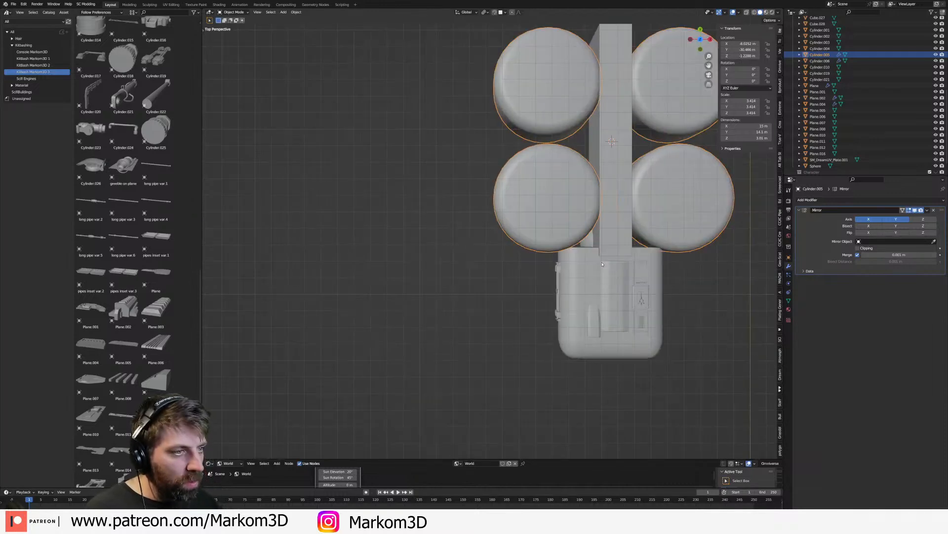
scroll(573, 240, down, 1)
shift+middle_drag(573, 240, 509, 242)
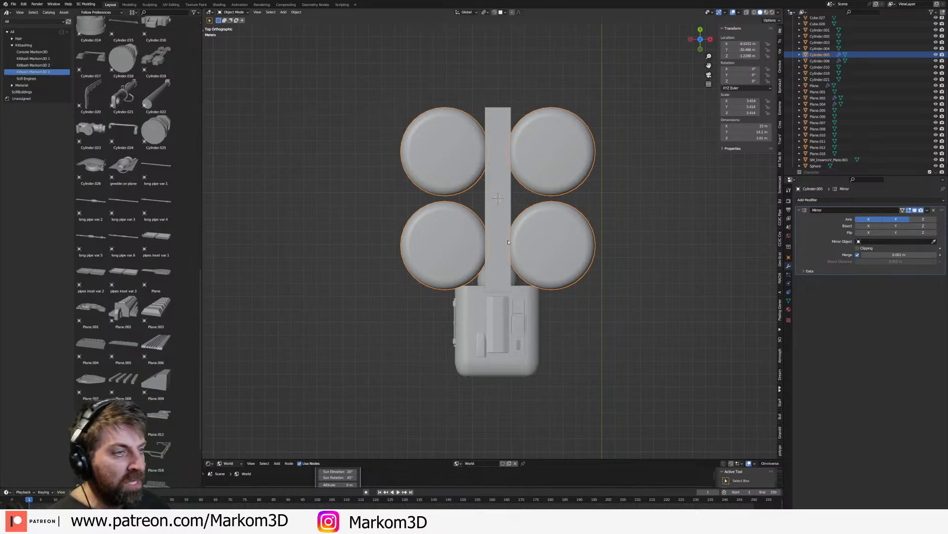
middle_drag(526, 219, 498, 135)
scroll(482, 156, up, 3)
scroll(477, 239, up, 2)
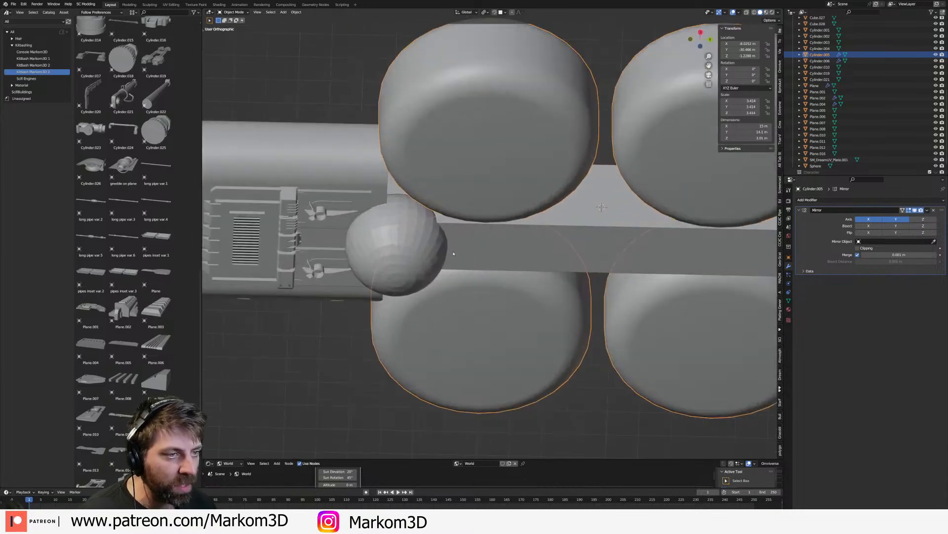
- Inspect how the sphere, the cylinders and the beam sit against the cockpit from below, the side and above
click(472, 248)
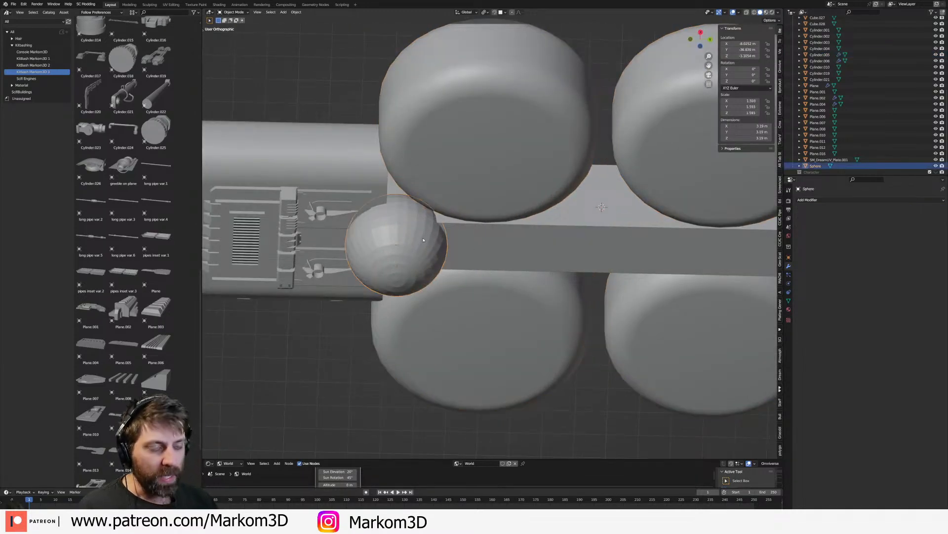
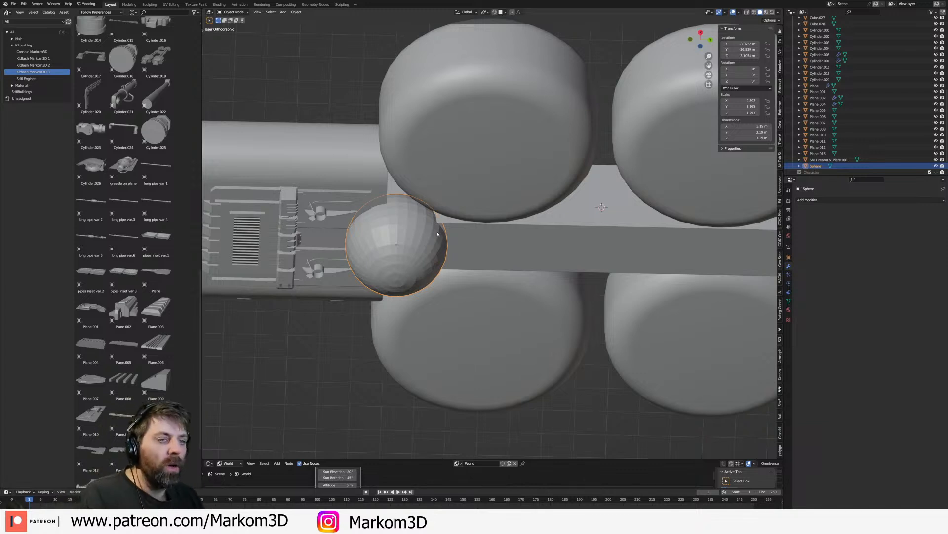
middle_drag(439, 232, 448, 277)
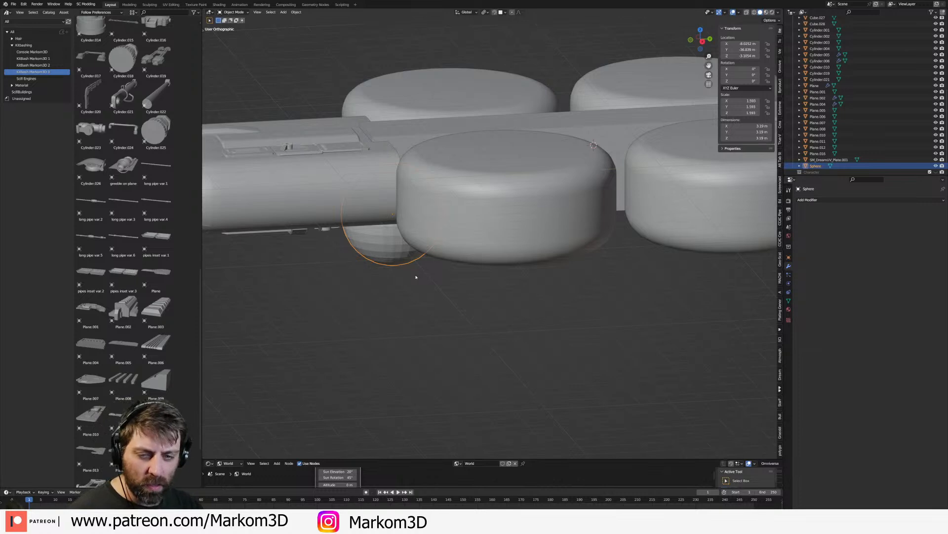
click(457, 184)
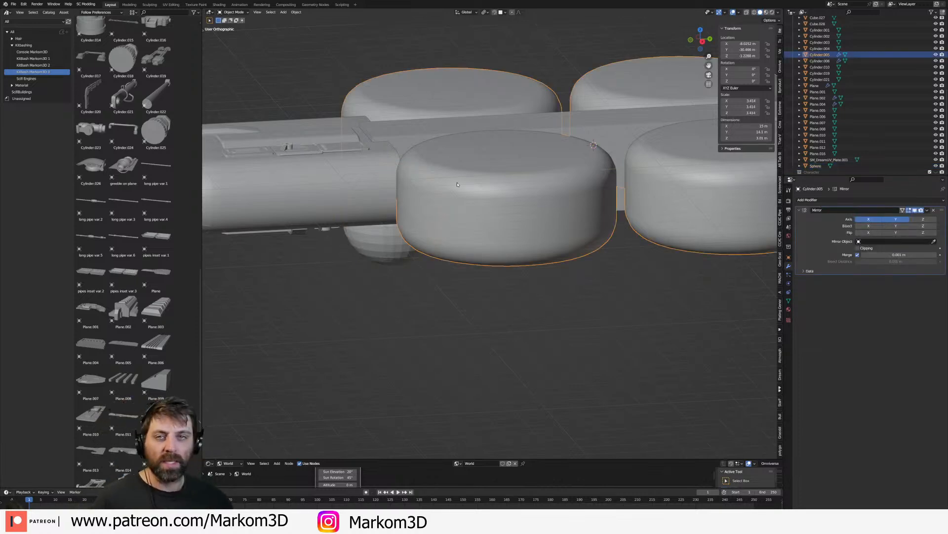
middle_drag(458, 184, 425, 187)
click(422, 188)
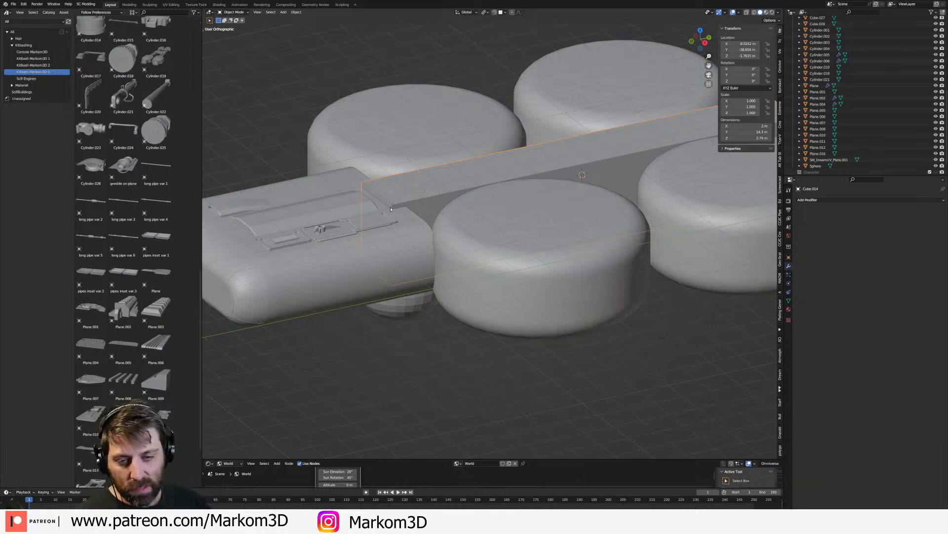
middle_drag(444, 213, 453, 218)
scroll(454, 218, down, 2)
click(466, 238)
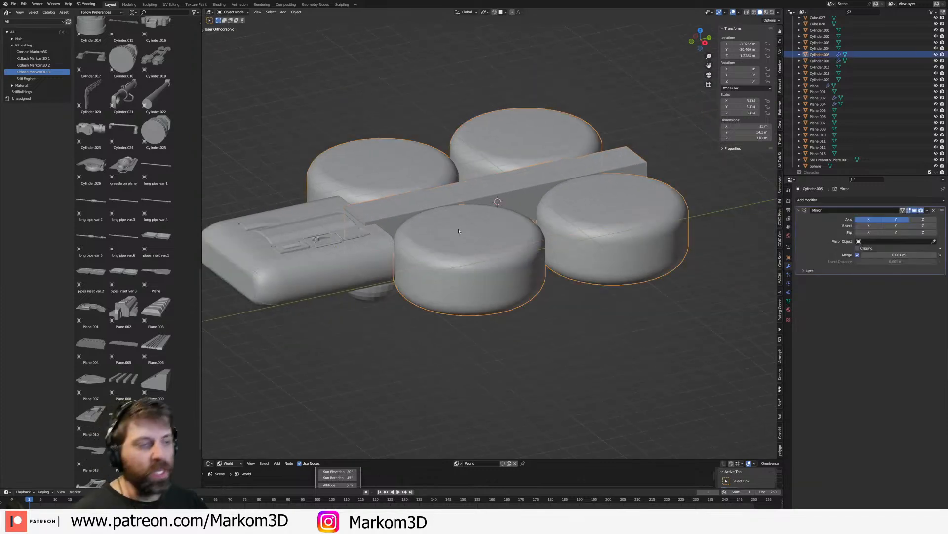
key(Tab)
scroll(467, 238, up, 1)
key(Tab)
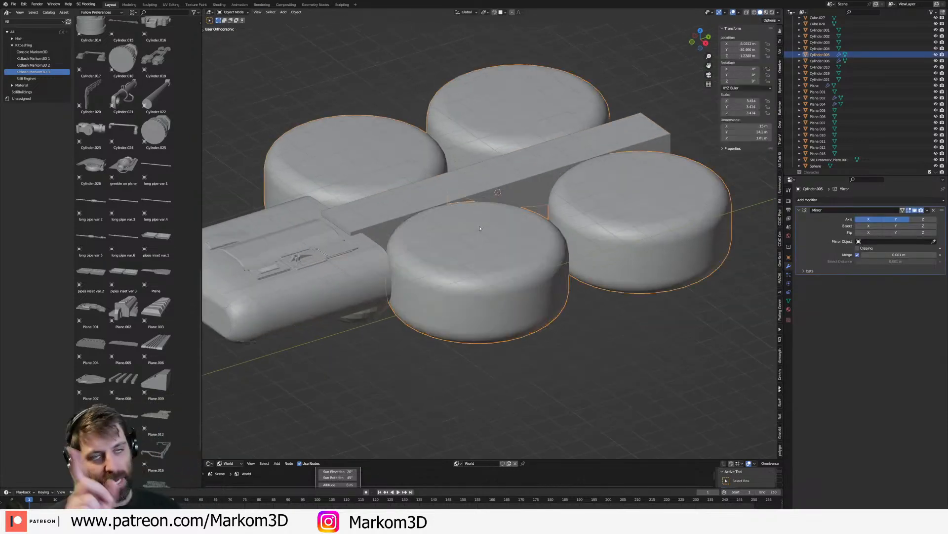
- Place the 3D cursor at the origin of the four mirrored cylinders and add a new mesh cylinder there
middle_drag(461, 242, 453, 214)
scroll(501, 196, up, 3)
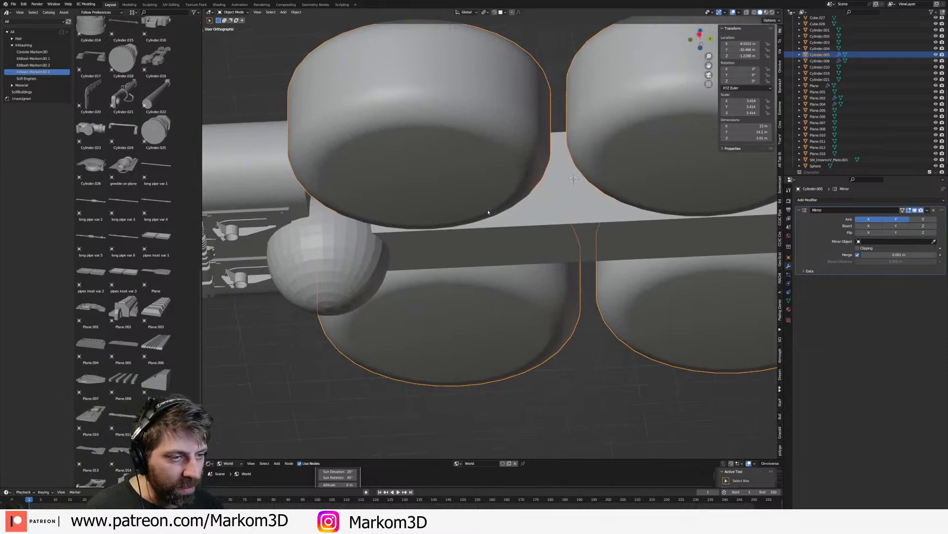
key(shift+s)
click(560, 257)
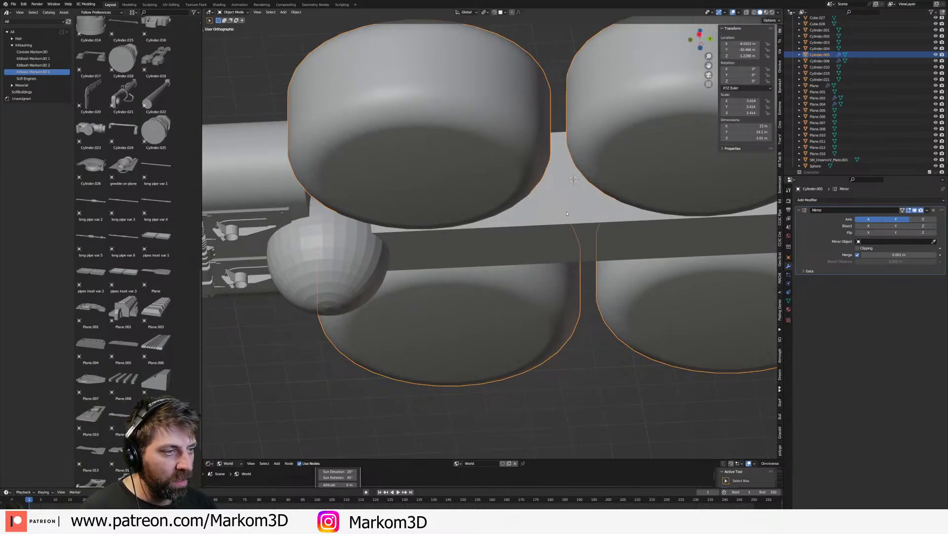
click(565, 248)
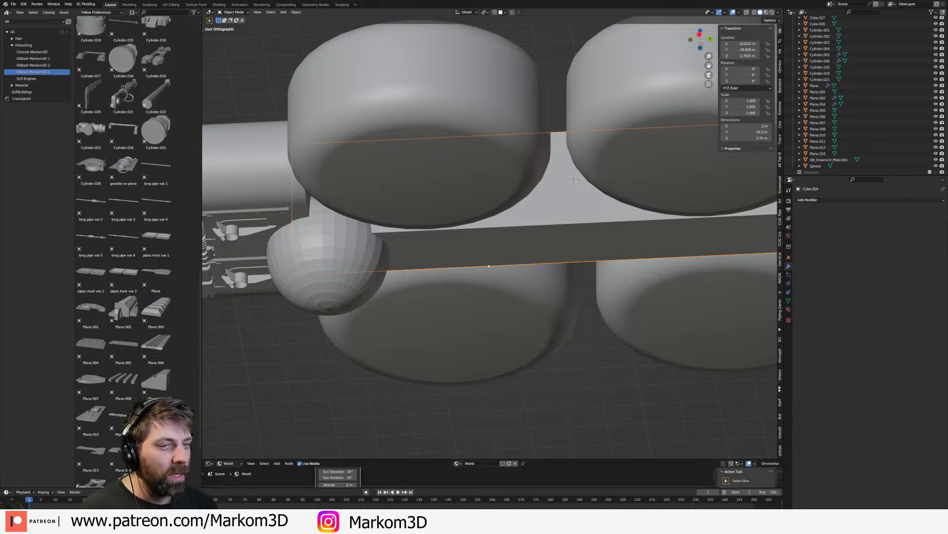
key(KP_3)
key(shift+a)
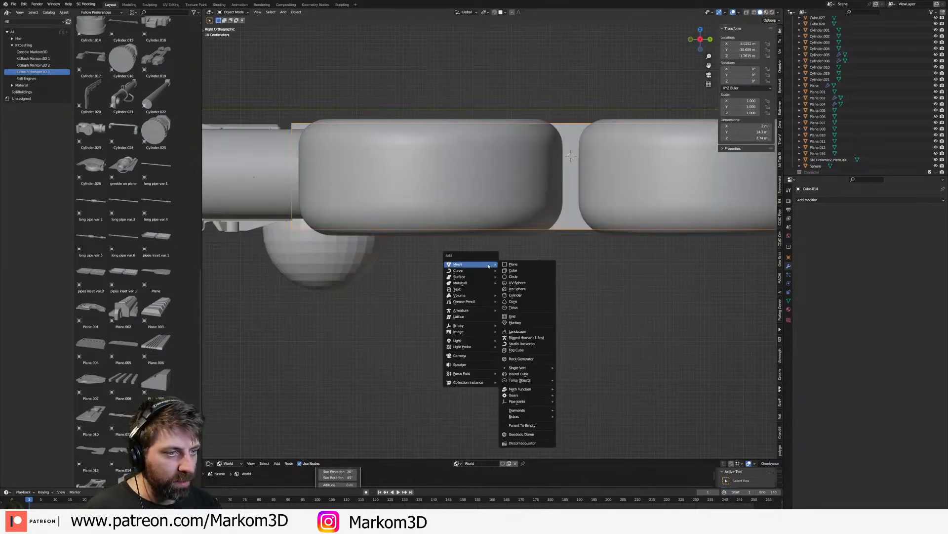
click(515, 295)
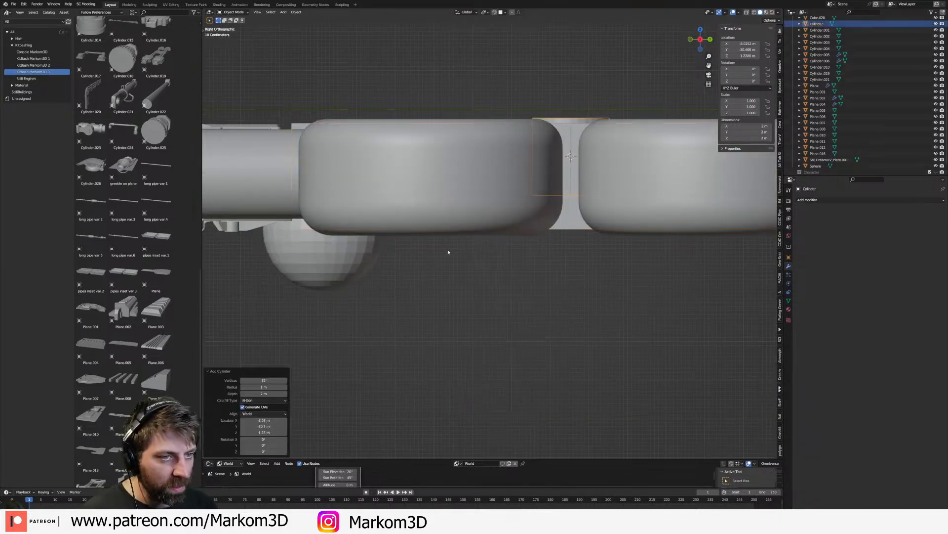
- Rotate the new cylinder's mesh 90° in the side view, scale it down and place it just below the rounded cylinders
shift+middle_drag(528, 272, 645, 228)
key(Tab)
text(r90)
key(Return)
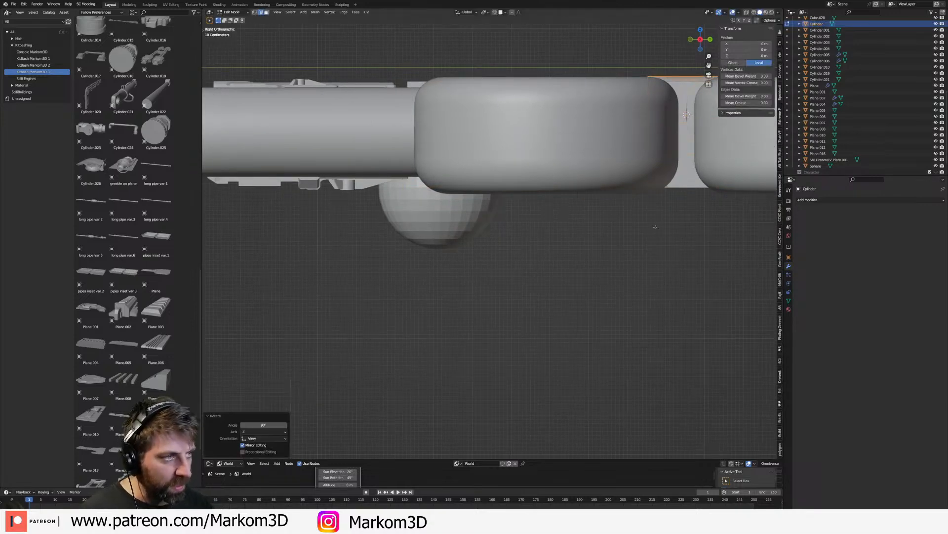
key(g)
click(587, 269)
key(s)
click(589, 242)
key(g)
click(598, 218)
- Move the whole small cylinder about 0.38 m along X, viewed from the top in wireframe
shift+middle_drag(625, 220, 538, 247)
scroll(538, 247, up, 4)
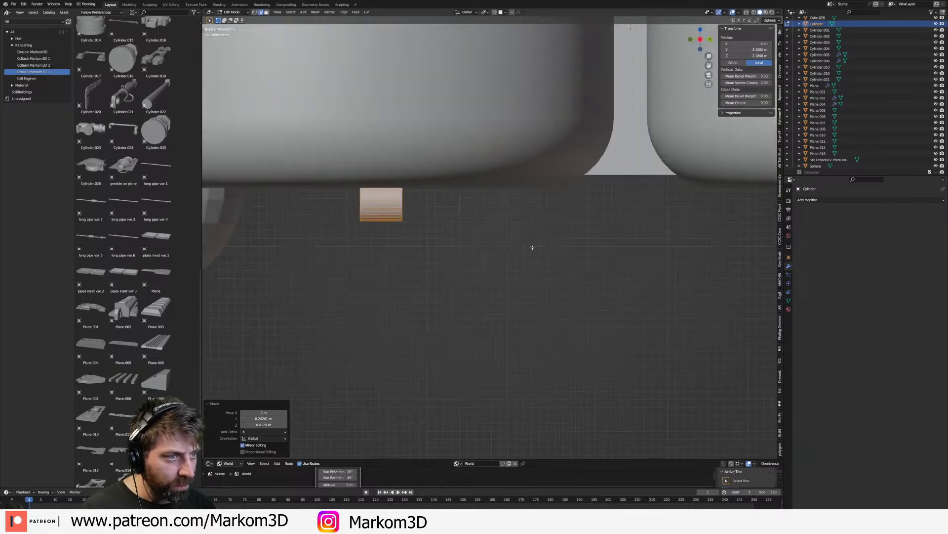
mouse_move(462, 245)
shift+middle_down()
mouse_move(601, 232)
mouse_move(500, 225)
shift+middle_up()
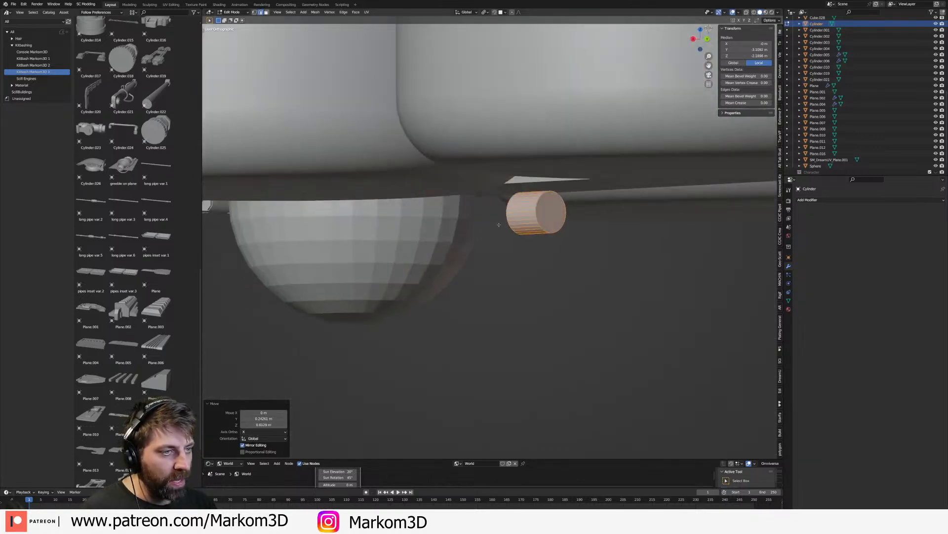
key(3)
click(548, 213)
key(KP_7)
key(z)
click(494, 218)
scroll(519, 281, down, 4)
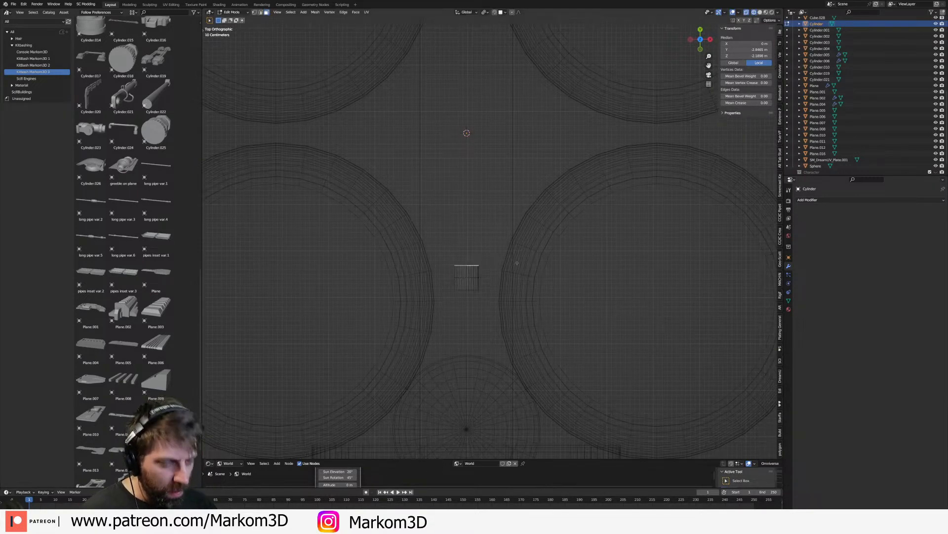
key(a)
key(g)
key(x)
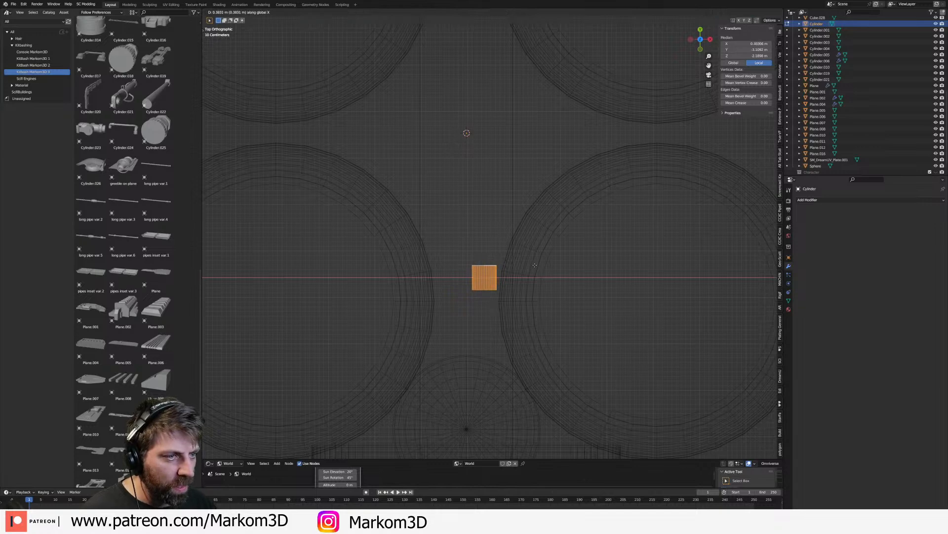
click(535, 265)
- Extrude the small cylinder's end face about 1.6 m along Y, away from the cockpit, to form a pipe
shift+middle_drag(542, 286, 529, 338)
key(Tab)
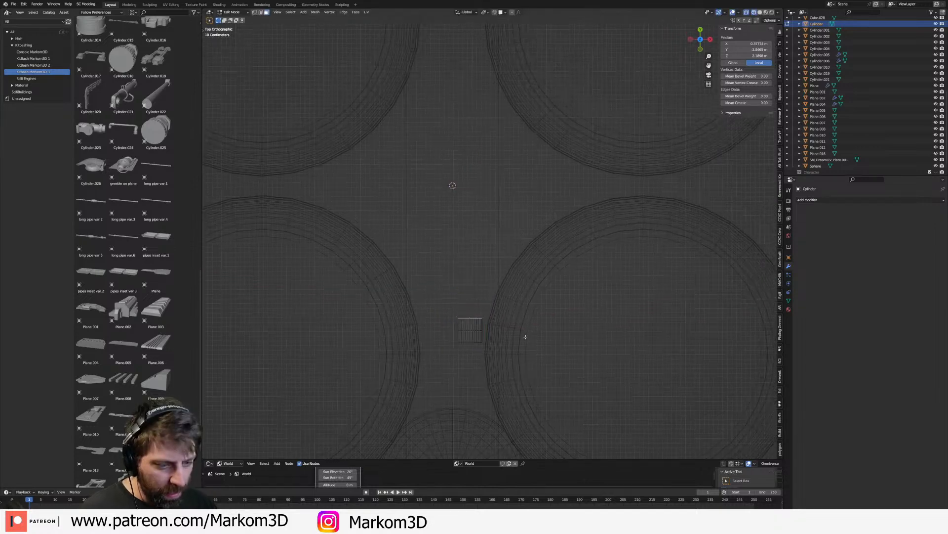
key(e)
click(515, 257)
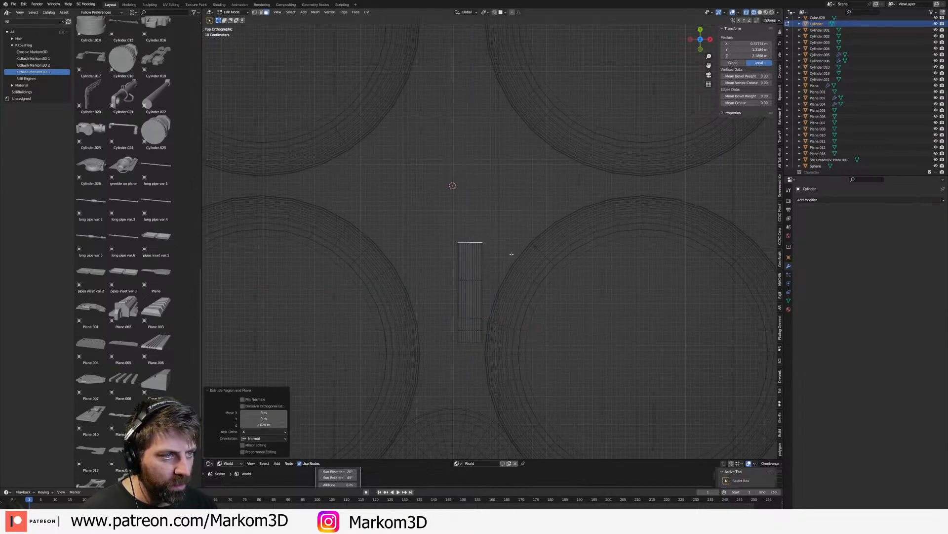
- Spin the pipe's end face 90° in 12 steps toward the adjacent rounded cylinder around a new cursor point, and extrude it about 0.18 m
shift+right_click(491, 242)
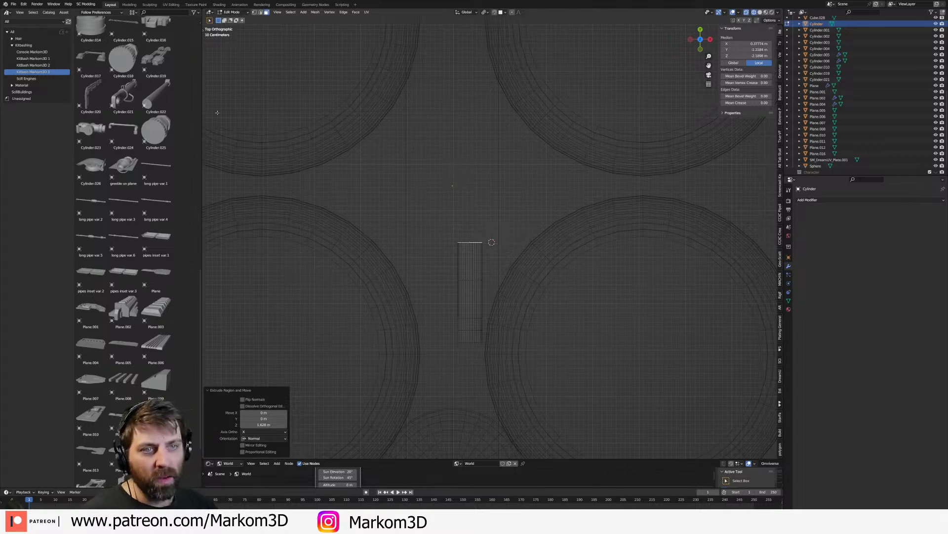
key(t)
click(210, 196)
drag(534, 210, 522, 277)
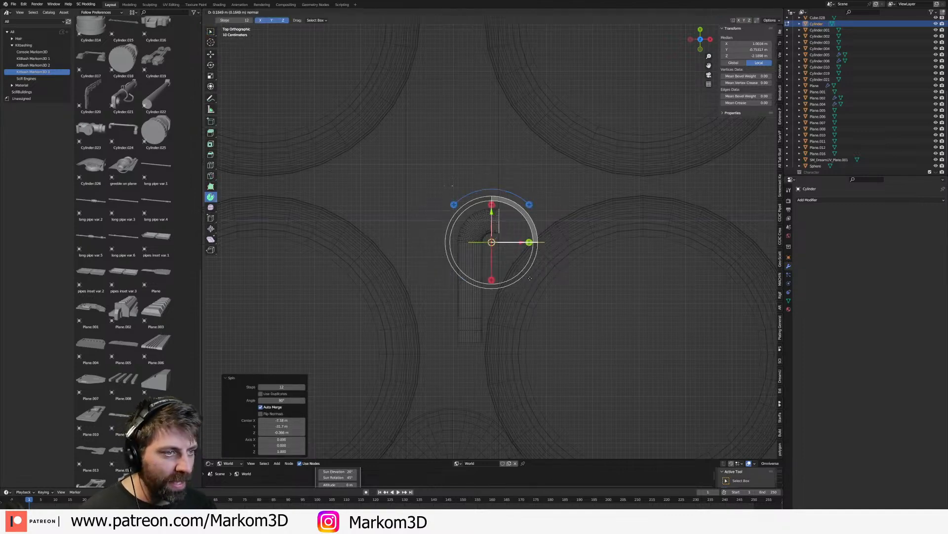
key(ctrl+z)
- Set the 3D cursor above the pipe's end in the front view and spin the end face 90° upward in 12 steps
key(KP_1)
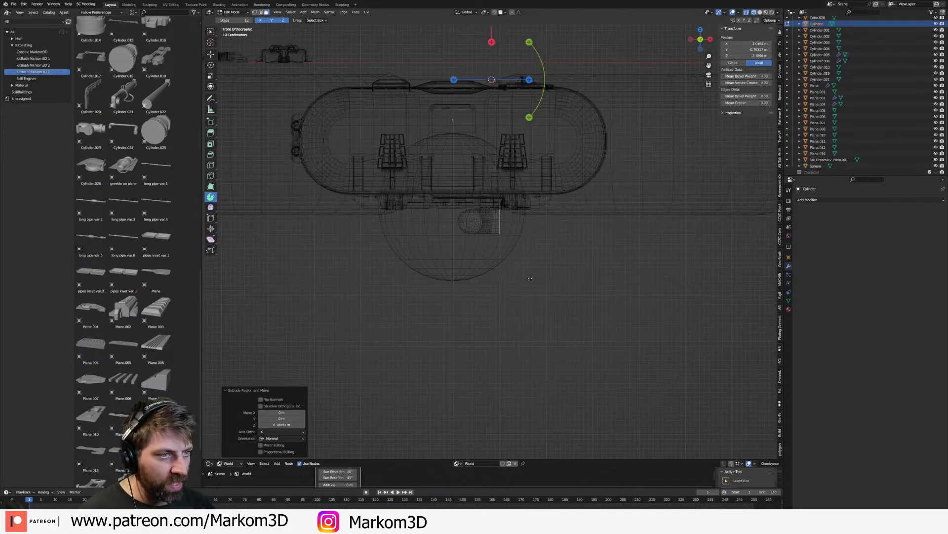
scroll(519, 245, up, 2)
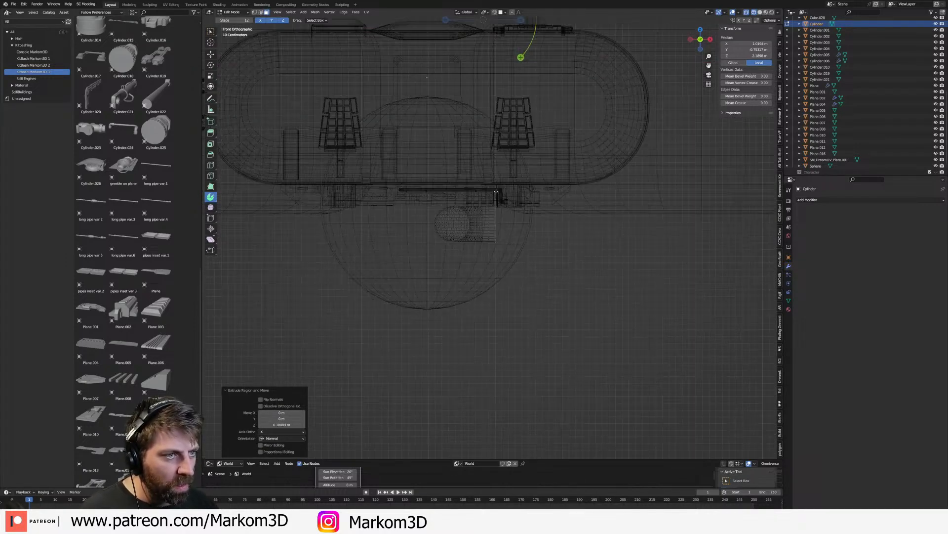
click(503, 189)
click(491, 193)
shift+right_click(495, 191)
drag(525, 158, 461, 156)
- Extrude the pipe's end face about 2.9 m straight up, past the top of the rounded cylinders
scroll(565, 190, down, 2)
shift+middle_drag(564, 190, 562, 236)
key(e)
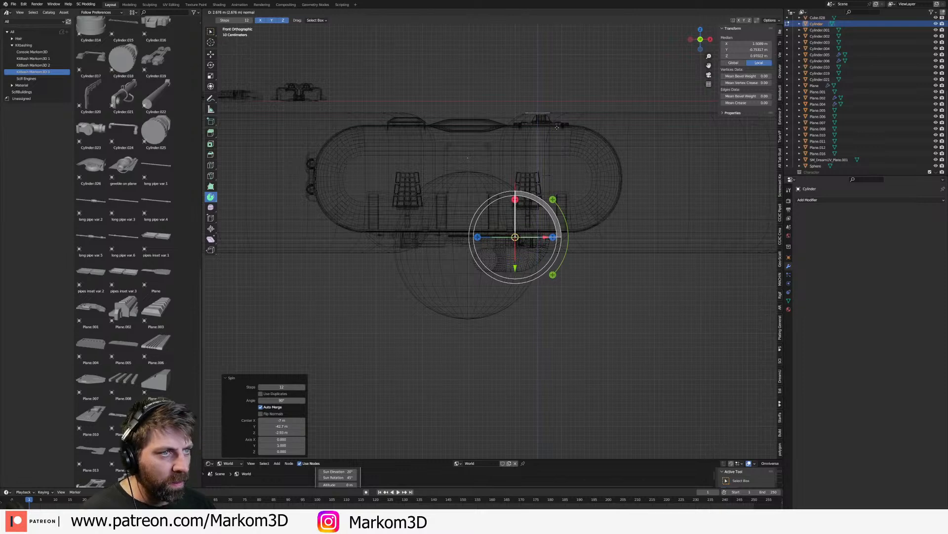
click(557, 127)
- Spin the pipe's upper end 90° outward along X in 12 steps around a cursor point beside it
shift+middle_drag(556, 127, 479, 203)
scroll(474, 176, up, 3)
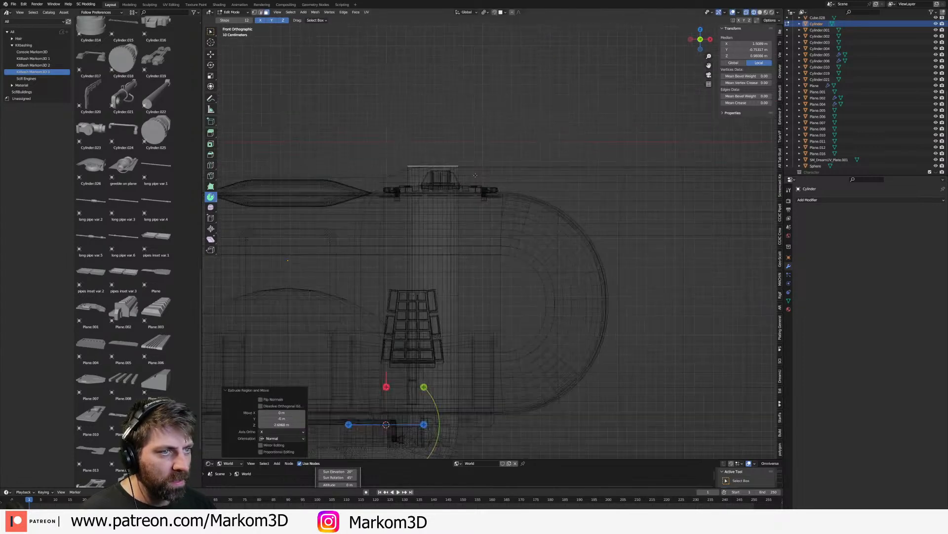
shift+right_click(489, 166)
drag(522, 135, 527, 204)
- Extrude the pipe's end face about 1.4 m along X, over the rounded cylinder
key(a)
key(KP_7)
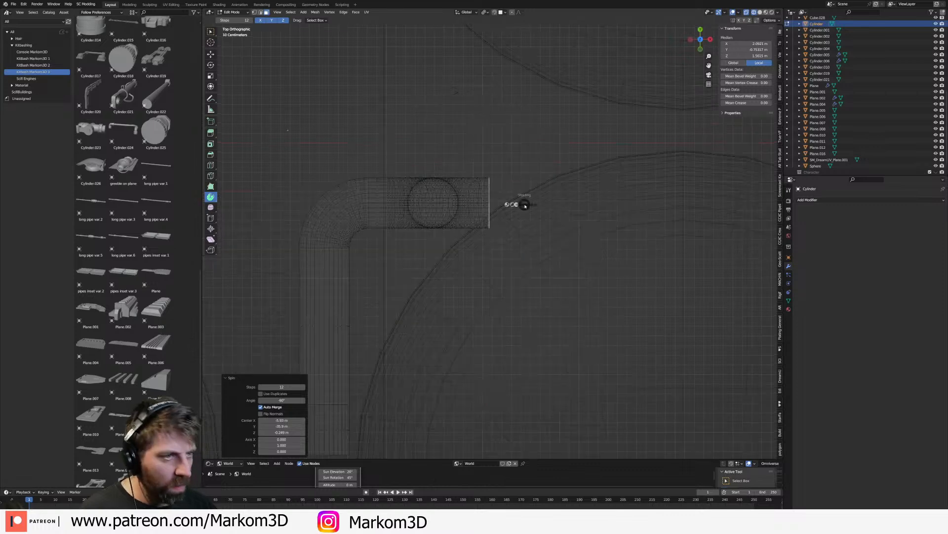
scroll(487, 205, down, 5)
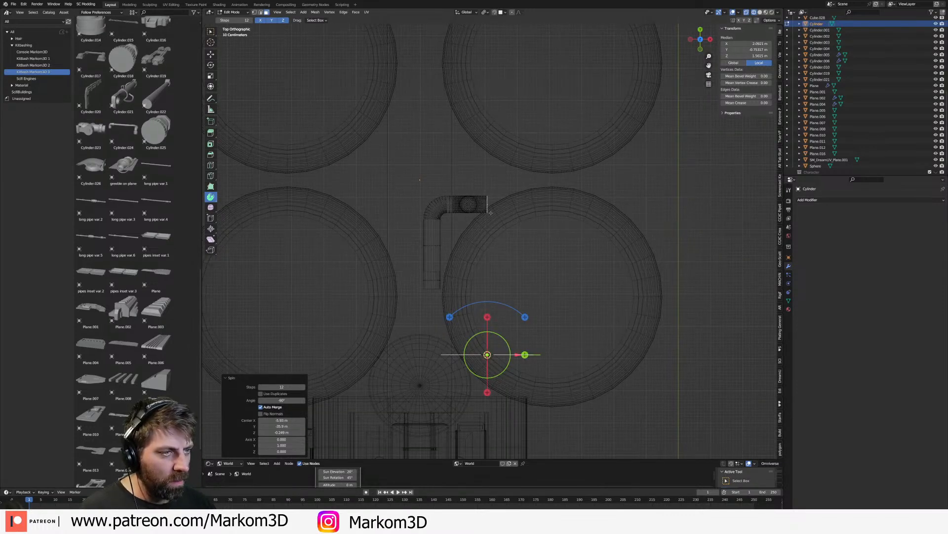
scroll(491, 212, up, 2)
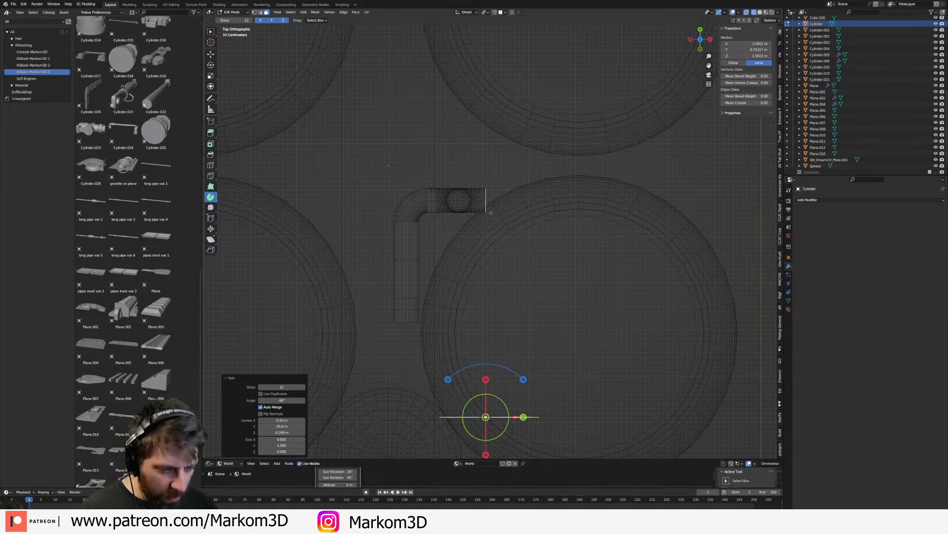
key(e)
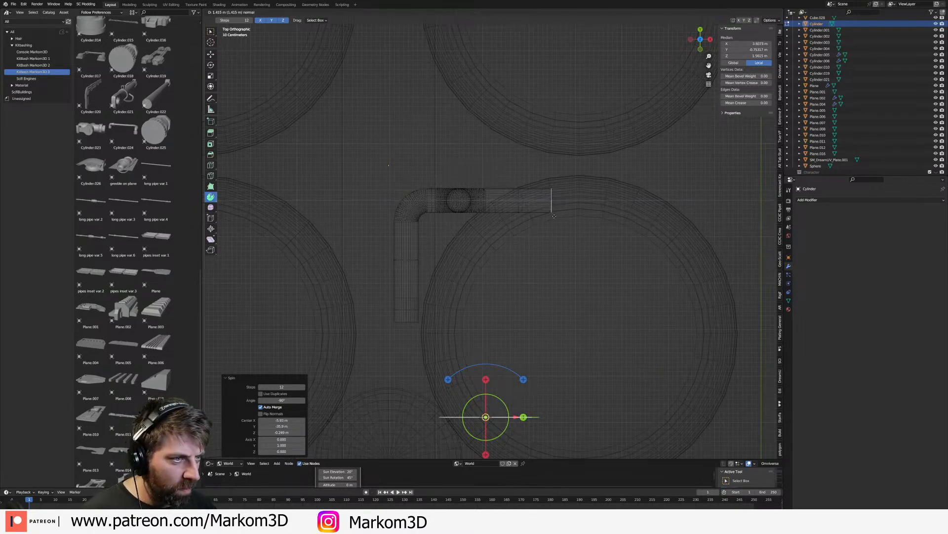
click(556, 218)
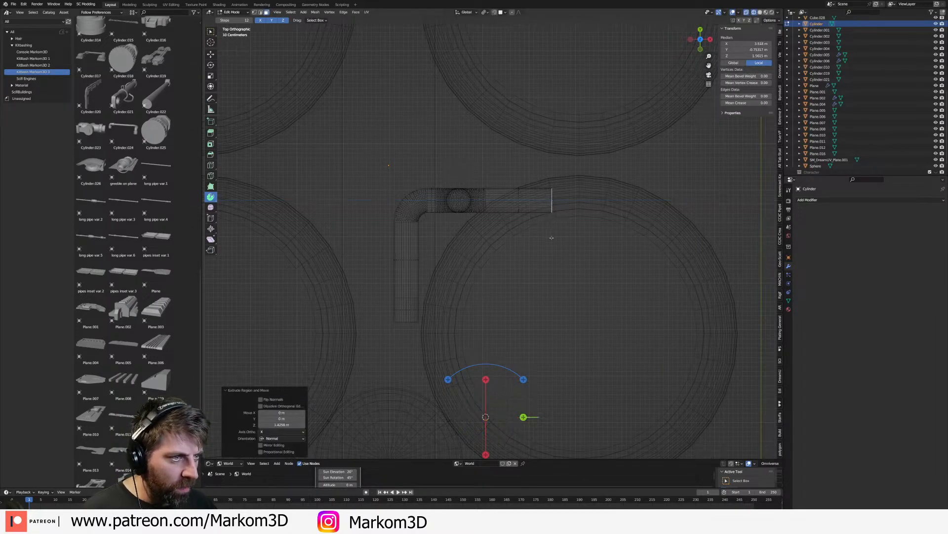
- Spin the pipe's end 90° toward the cockpit in 12 steps and extrude it about 1.8 m
shift+right_click(553, 236)
drag(590, 198, 594, 257)
scroll(595, 257, down, 1)
shift+middle_drag(600, 256, 611, 198)
key(e)
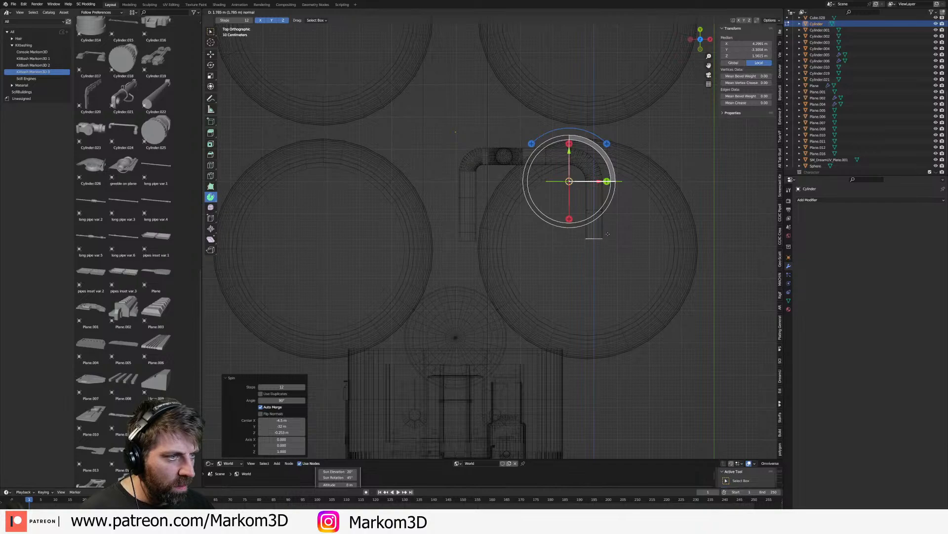
click(607, 239)
- Spin the pipe's end 90° downward in the side view and extrude it about 0.32 m toward the rounded cylinder's top
middle_drag(608, 239, 607, 235)
key(KP_3)
scroll(517, 211, up, 3)
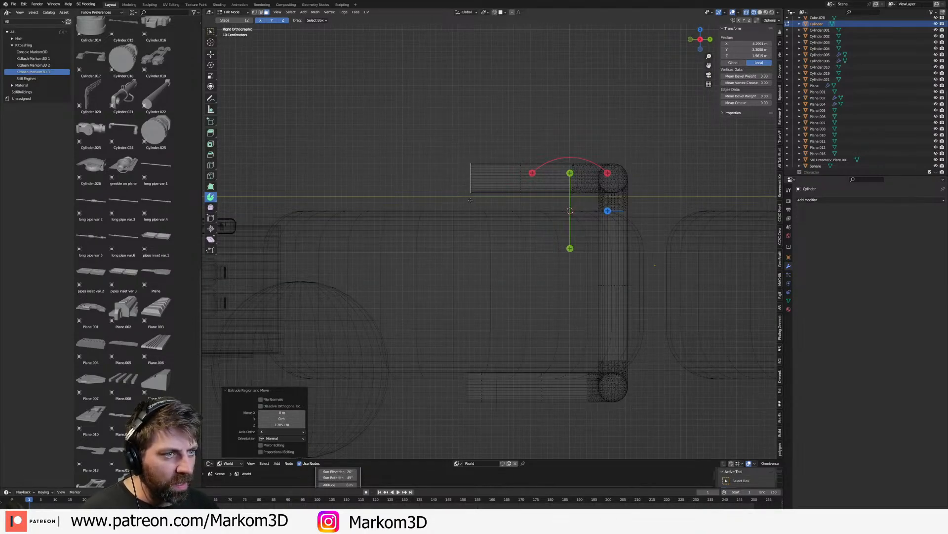
shift+right_click(471, 197)
drag(507, 157, 433, 165)
key(e)
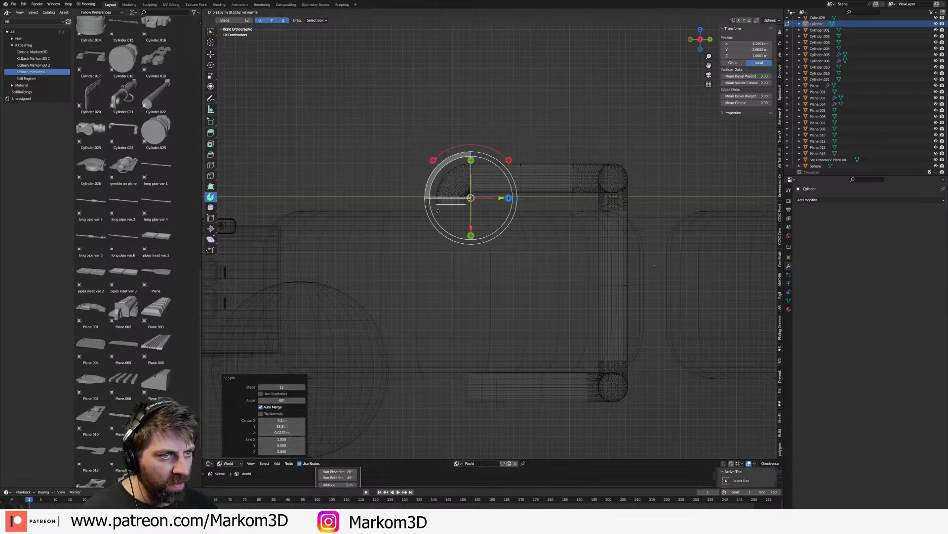
click(424, 311)
- Check the pipe in solid shading, select its upper part's vertices in wireframe and lower them about 0.2 m along Z
key(z)
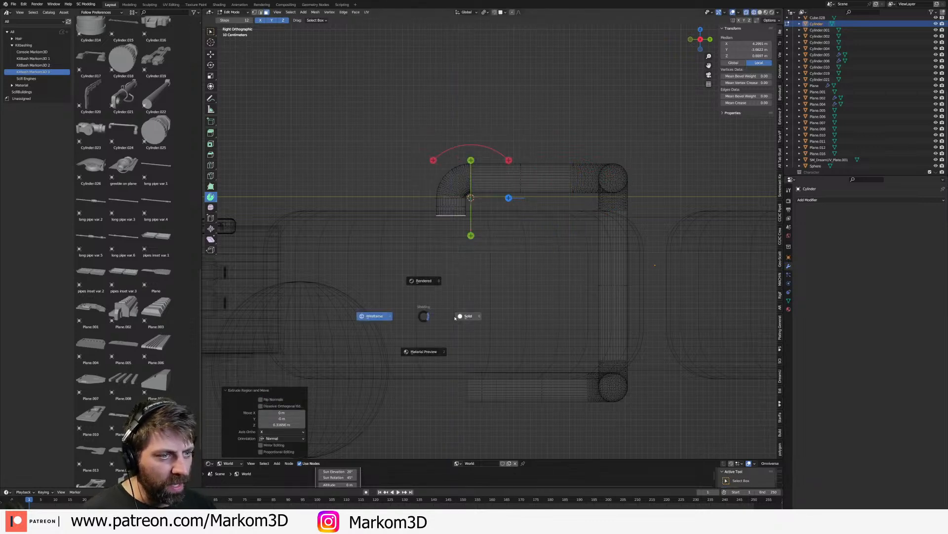
click(455, 293)
middle_drag(455, 293, 460, 257)
middle_drag(513, 286, 400, 265)
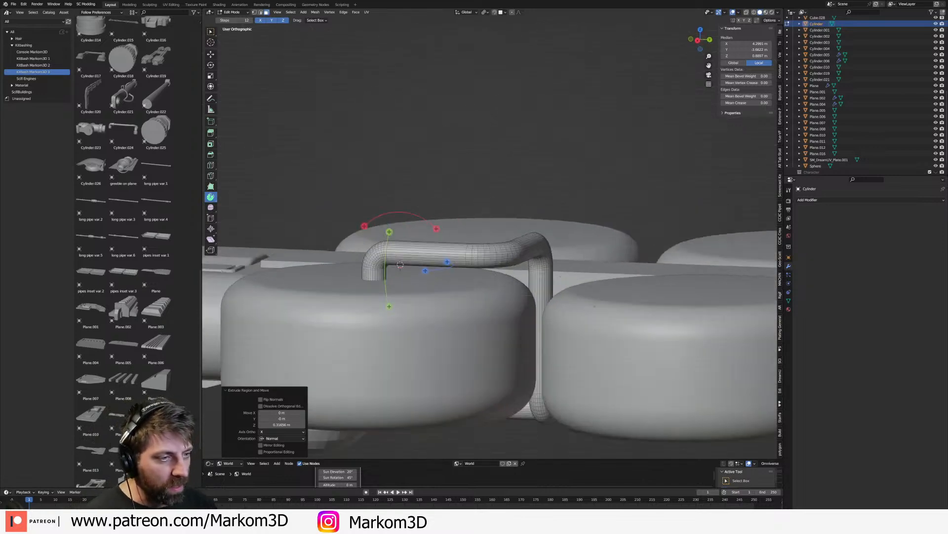
key(KP_3)
key(z)
click(498, 275)
key(1)
click(533, 268)
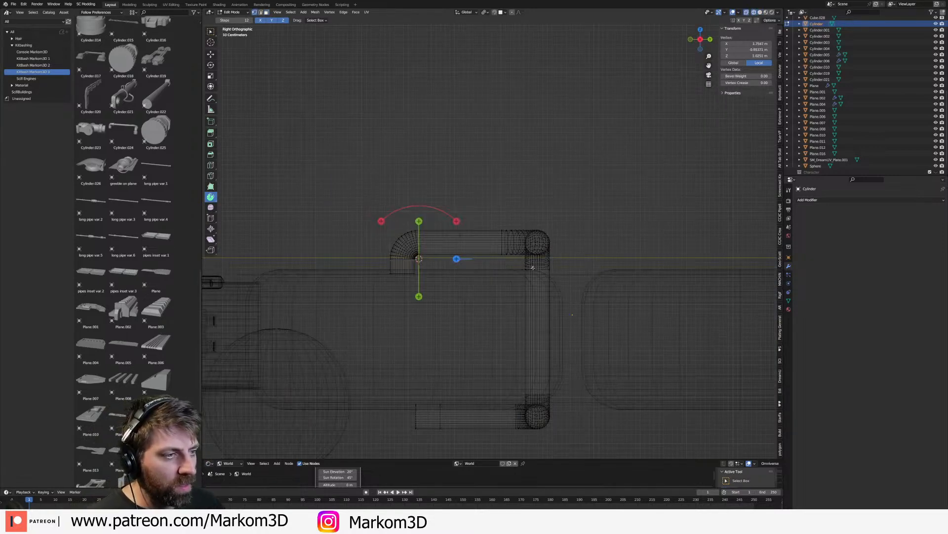
drag(324, 195, 618, 387)
key(g)
key(z)
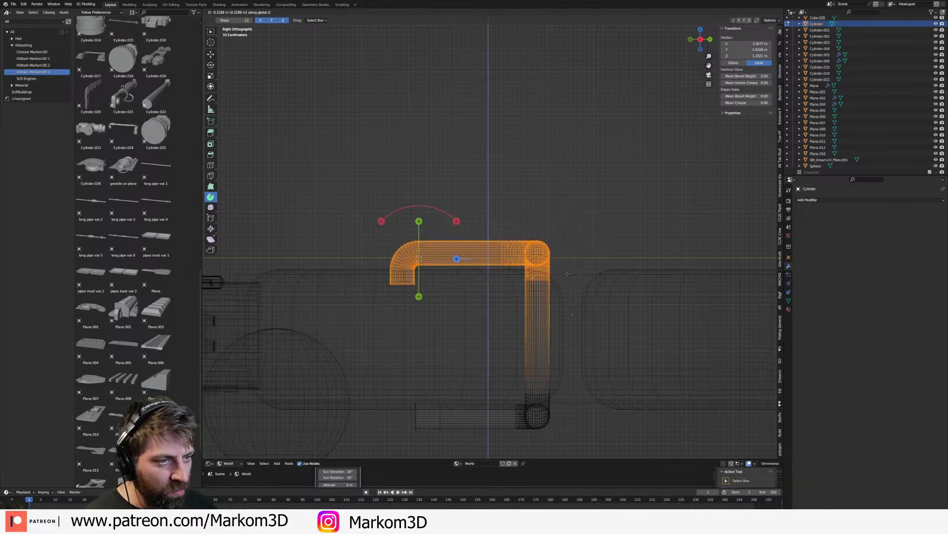
click(568, 271)
- Return to solid shading and Object Mode, and shade the pipe smooth with Auto Smooth at 30°
key(z)
click(613, 276)
scroll(611, 279, down, 3)
key(Tab)
mouse_move(563, 318)
middle_down()
mouse_move(514, 341)
mouse_move(506, 370)
mouse_move(665, 297)
mouse_move(681, 237)
mouse_move(692, 321)
mouse_move(698, 227)
mouse_move(555, 300)
middle_up()
right_click(555, 299)
click(552, 286)
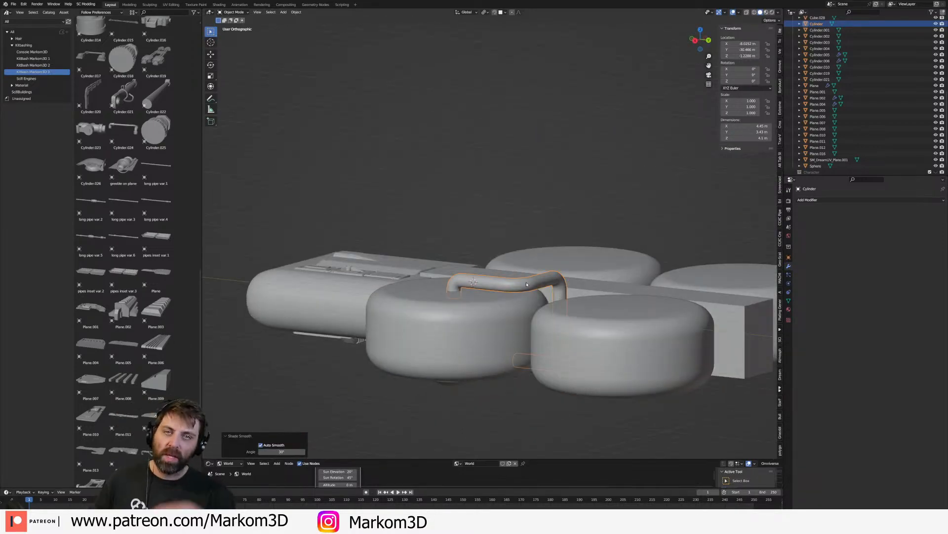
- Add a Mirror modifier on the X axis to the pipe
key(KP_7)
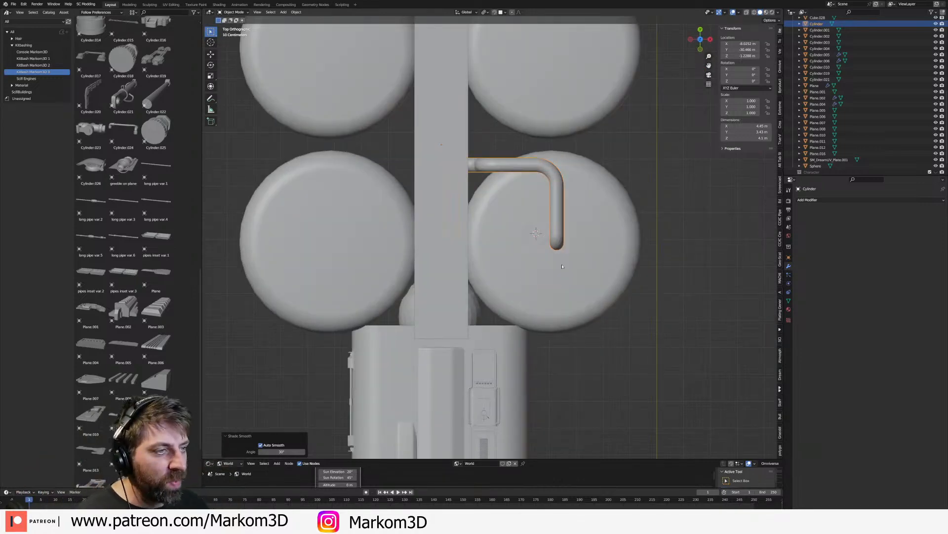
click(860, 201)
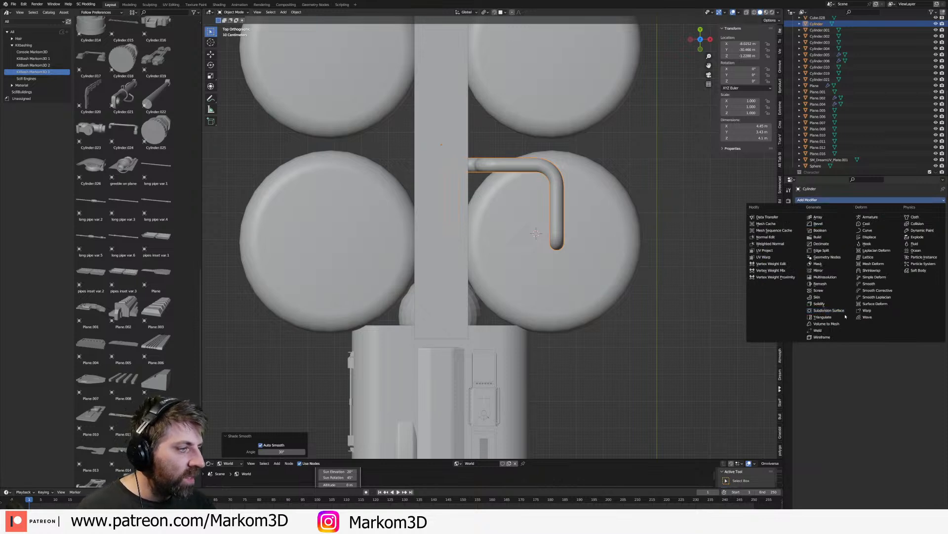
click(838, 272)
- Select the pipe's lower end face in Edit Mode and examine its position relative to the sphere, beam and mirrored pipe
key(z)
mouse_move(559, 229)
shift+middle_down()
mouse_move(604, 269)
mouse_move(561, 218)
mouse_move(549, 285)
mouse_move(605, 318)
mouse_move(568, 274)
mouse_move(565, 188)
mouse_move(532, 149)
mouse_move(576, 285)
mouse_move(628, 312)
shift+middle_up()
scroll(549, 285, up, 3)
key(Tab)
click(487, 277)
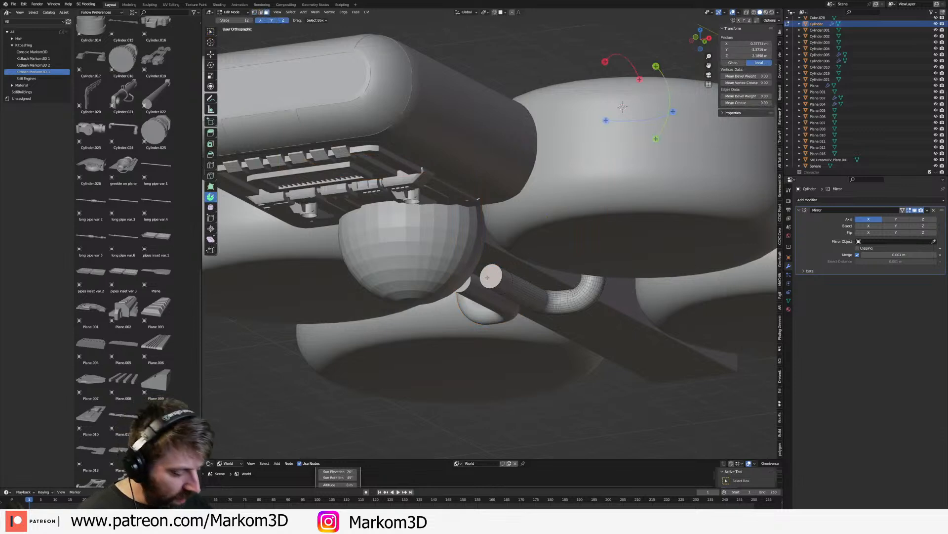
key(KP_3)
key(alt+z)
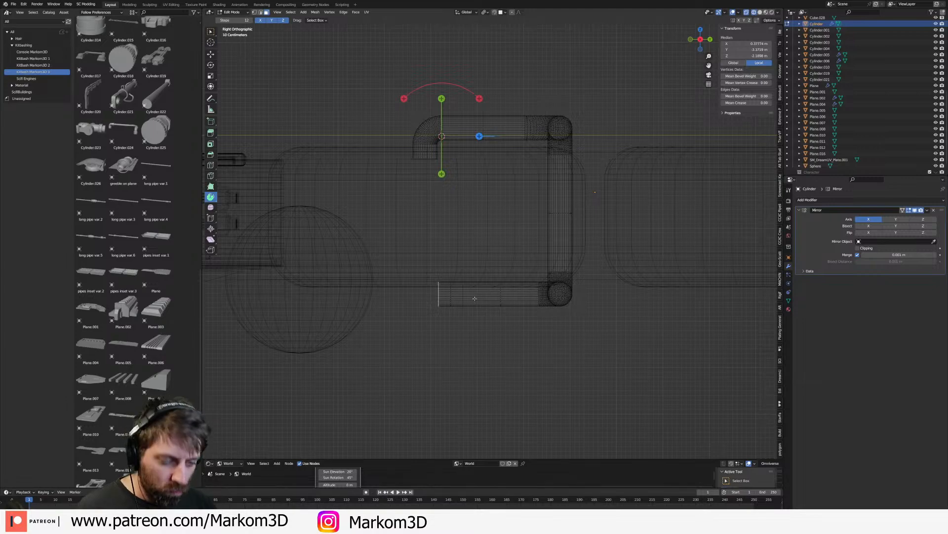
middle_drag(467, 297, 569, 262)
key(shift+z)
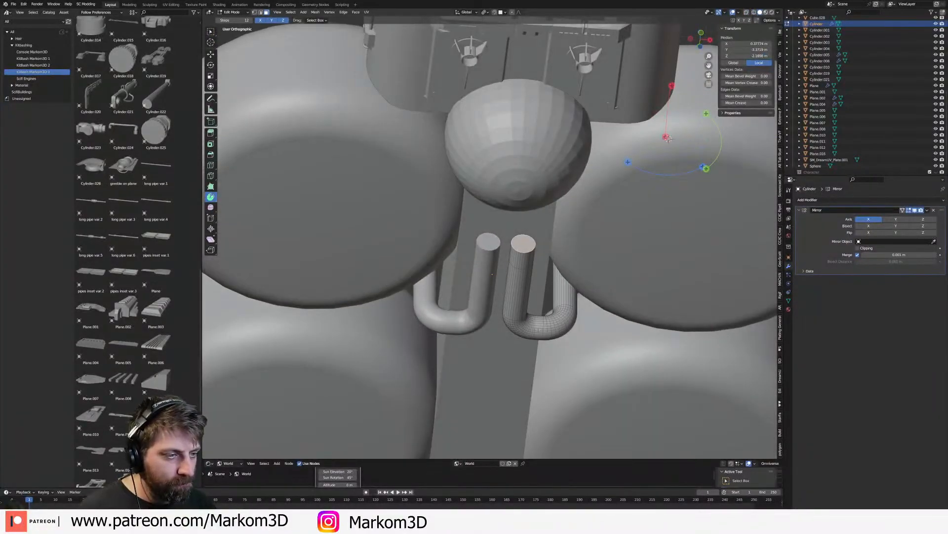
middle_drag(527, 271, 507, 290)
key(KP_3)
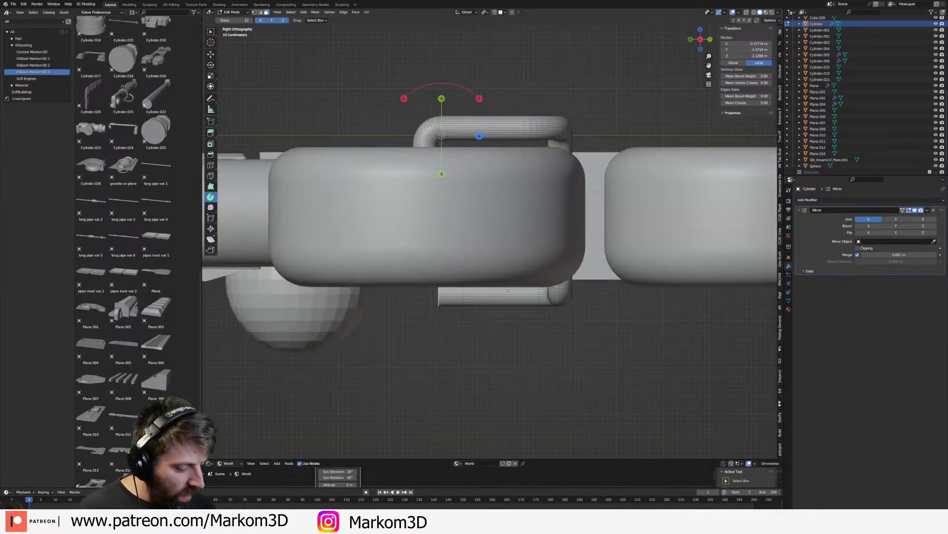
key(KP_1)
key(KP_7)
- In front wireframe view, select the pipe's lower end section and move it about 0.17 m outward along X
key(z)
click(483, 294)
key(KP_1)
shift+middle_drag(561, 325, 548, 269)
scroll(549, 270, up, 4)
click(523, 213)
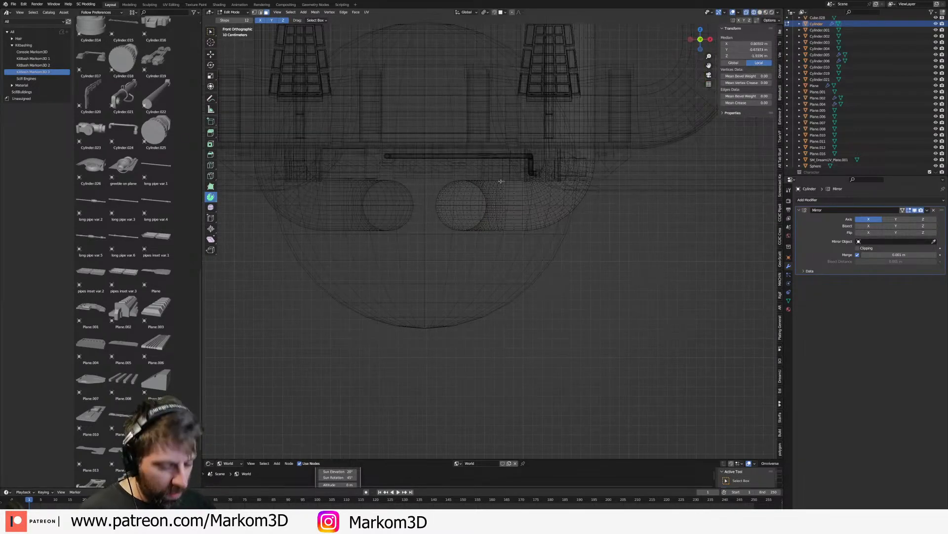
drag(503, 164, 499, 208)
drag(504, 168, 502, 216)
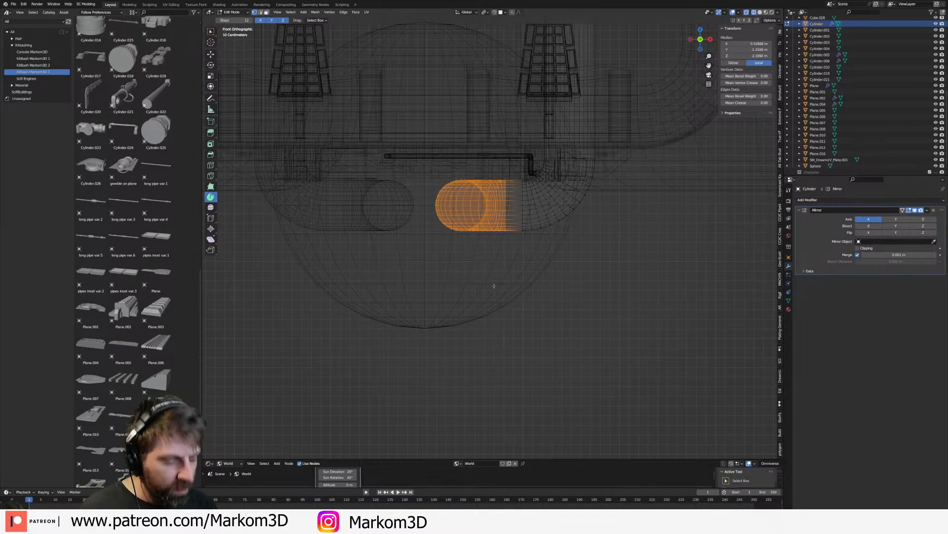
key(g)
key(y)
key(x)
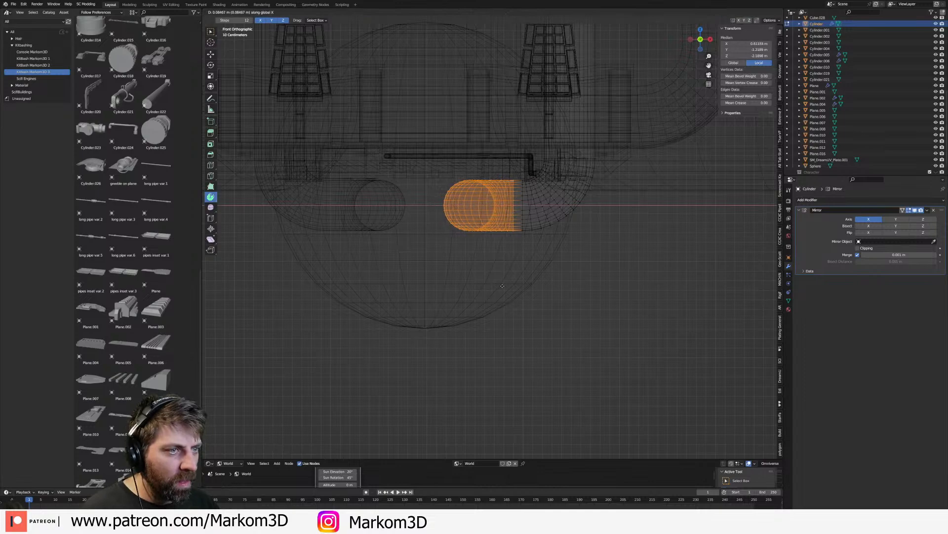
click(510, 288)
key(Tab)
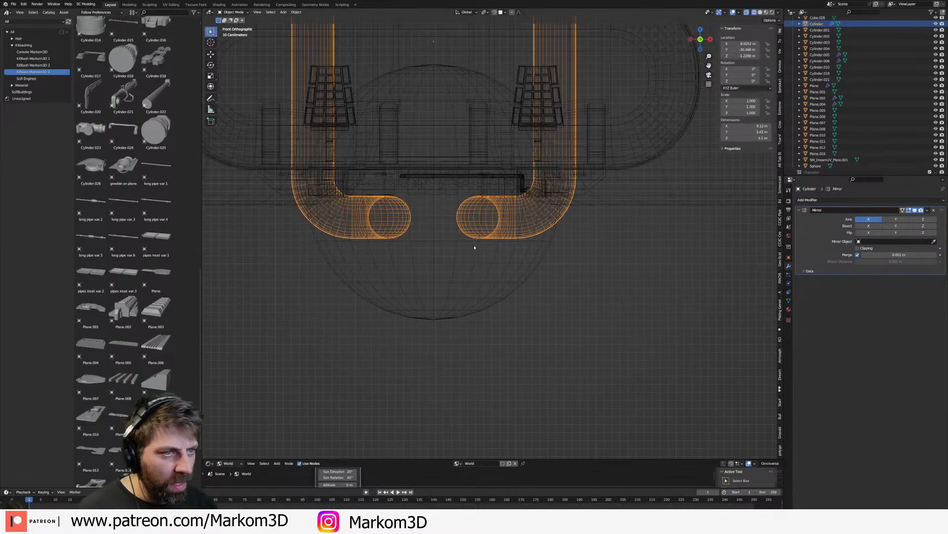
- Check the pipe in solid shading, select its lower end and vertical section in front wireframe and shift them about 0.29 m outward along X
key(z)
click(513, 247)
middle_drag(512, 252, 484, 222)
key(Tab)
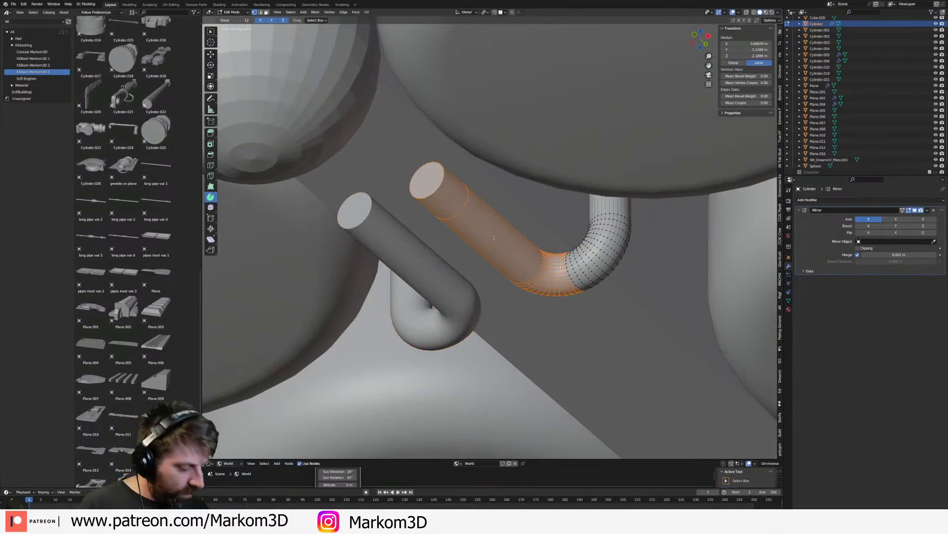
key(KP_3)
key(KP_1)
key(z)
click(467, 237)
scroll(507, 238, down, 1)
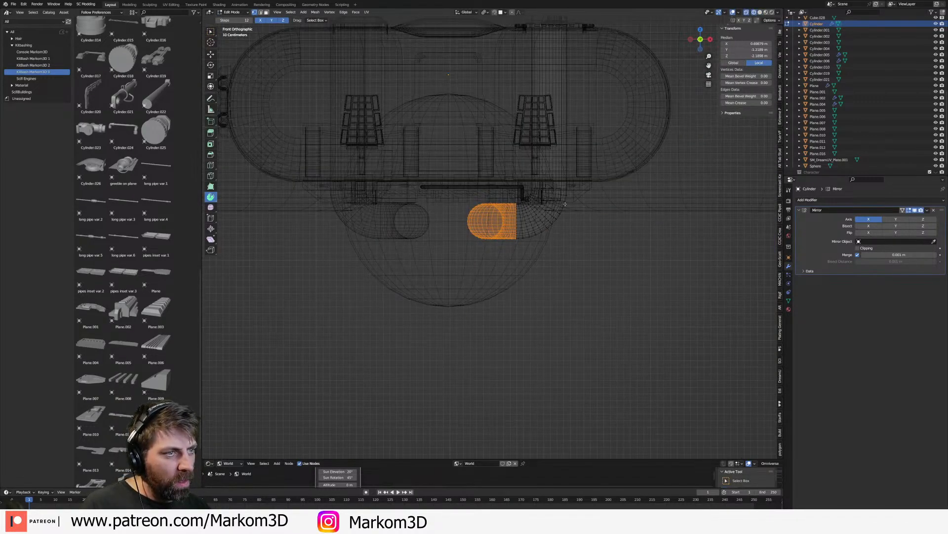
scroll(565, 204, down, 3)
drag(470, 56, 596, 289)
scroll(583, 208, up, 5)
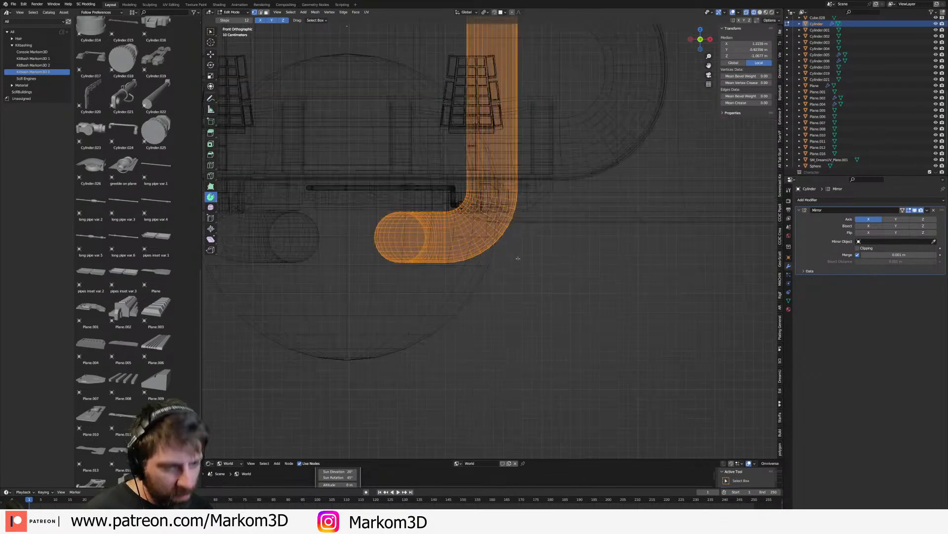
key(g)
key(x)
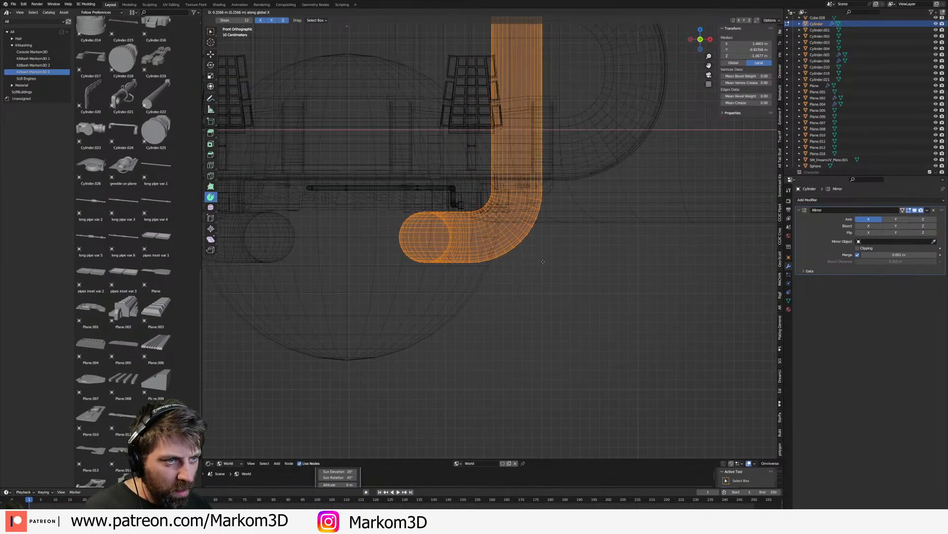
click(546, 261)
- In solid shading, select the entire linked pipe and duplicate it about 12.7 m along Y, beyond the rear cylinders
scroll(546, 252, down, 3)
mouse_move(547, 237)
shift+middle_down()
mouse_move(566, 305)
mouse_move(592, 282)
shift+middle_up()
key(z)
click(605, 285)
key(KP_1)
scroll(592, 281, up, 1)
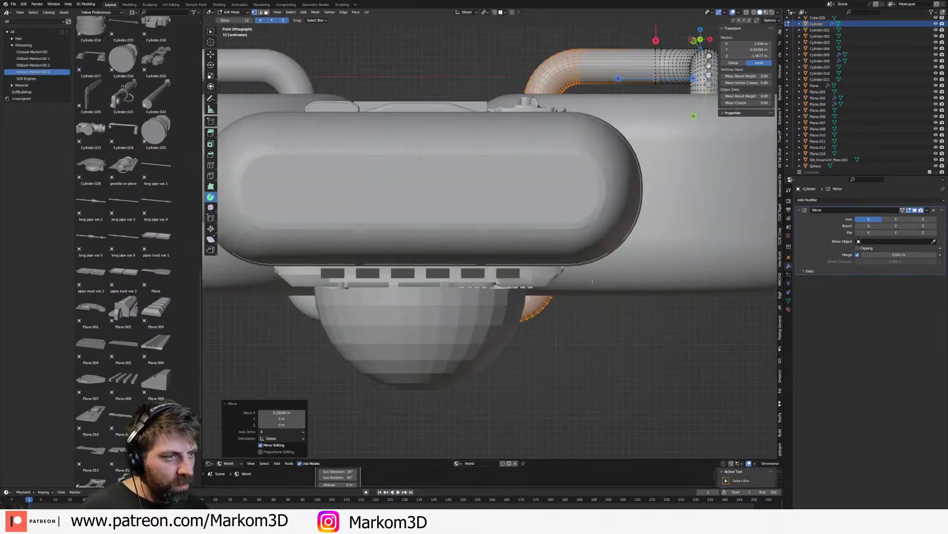
key(ctrl+l)
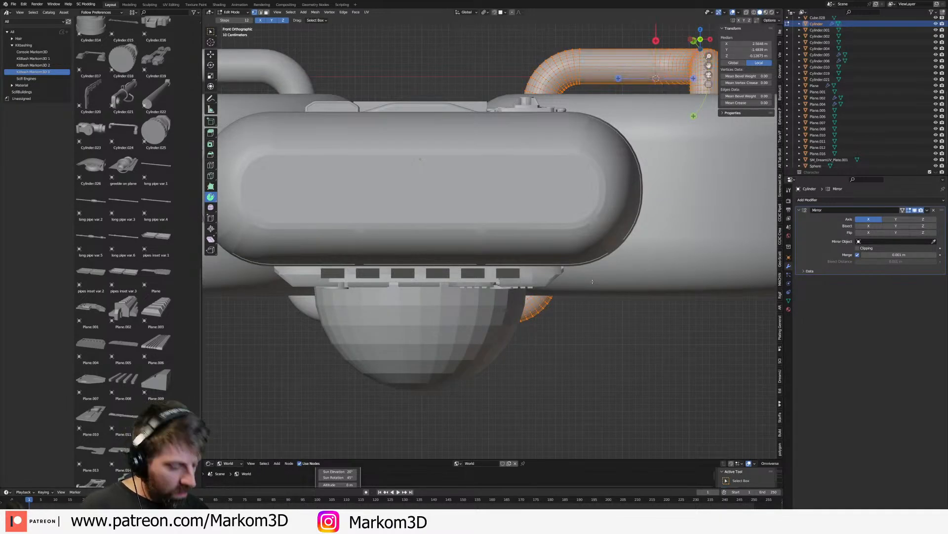
key(KP_7)
scroll(590, 296, down, 5)
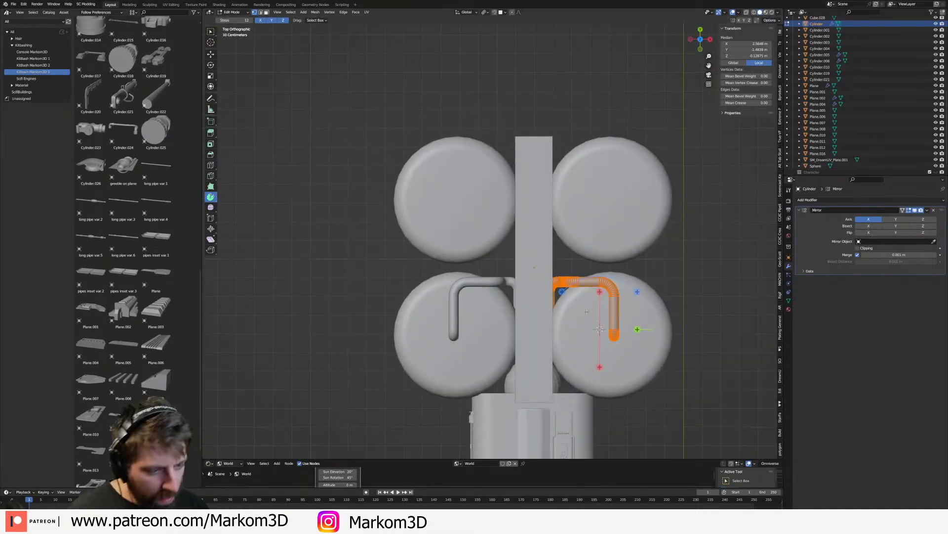
key(shift+d)
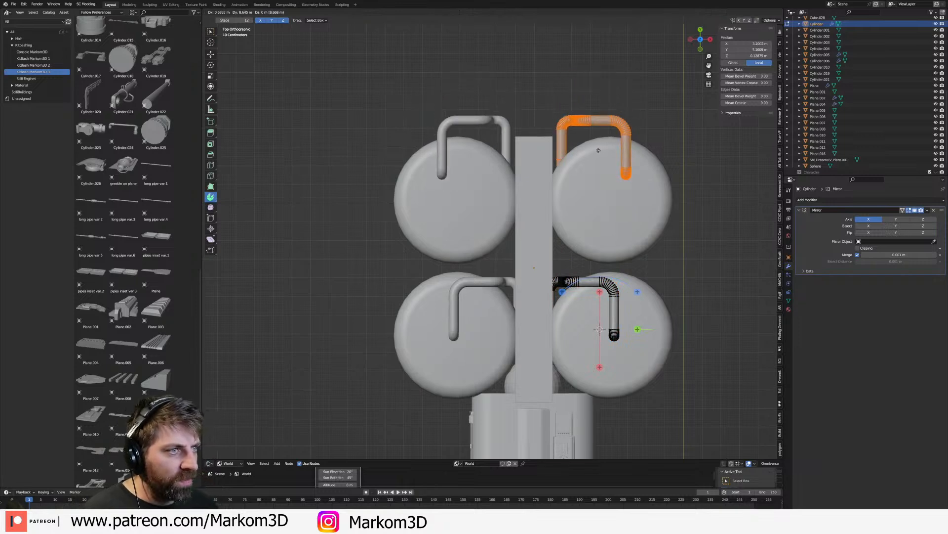
key(y)
click(604, 78)
- Flip the duplicate pipe with a Y scale of -1 and move it about 10.6 m back along Y, beside the original pipe
shift+middle_drag(604, 78, 595, 164)
text(sy)
text(-1)
key(Return)
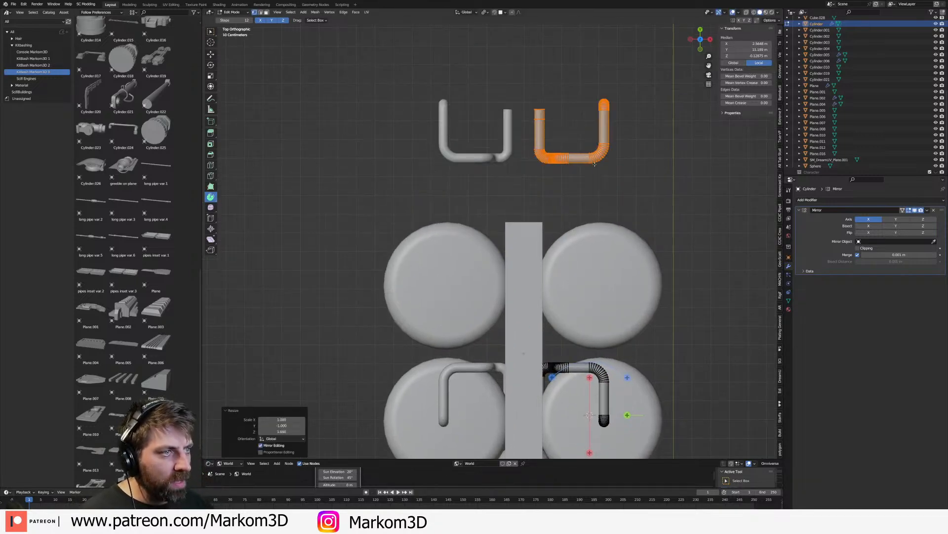
key(g)
key(y)
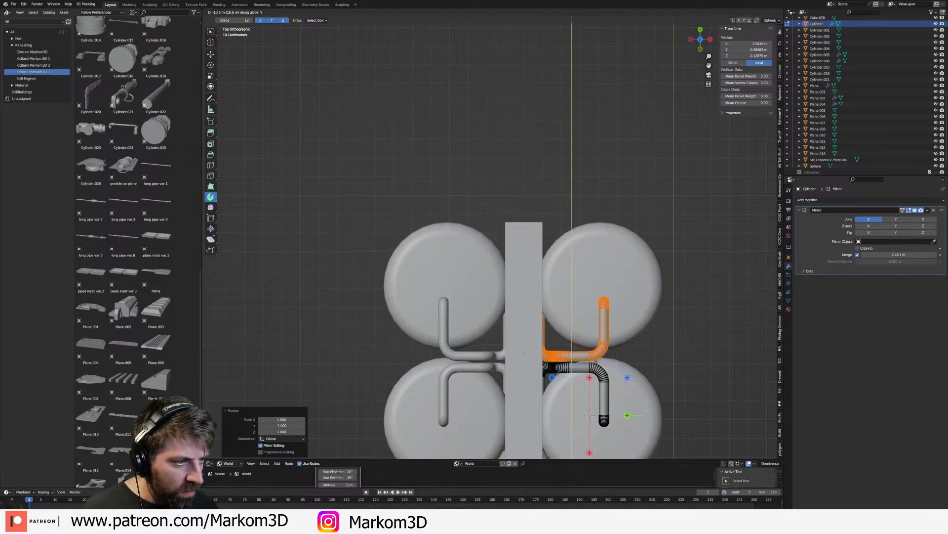
click(595, 362)
- Inspect both pipes in wireframe, select the entire original pipe and hide it
mouse_move(561, 358)
middle_down()
mouse_move(512, 340)
mouse_move(546, 326)
mouse_move(536, 284)
mouse_move(464, 348)
middle_up()
scroll(509, 339, up, 6)
key(KP_3)
key(KP_1)
key(z)
click(499, 285)
scroll(542, 277, up, 4)
scroll(464, 348, down, 3)
scroll(763, 220, down, 3)
middle_drag(706, 173, 626, 239)
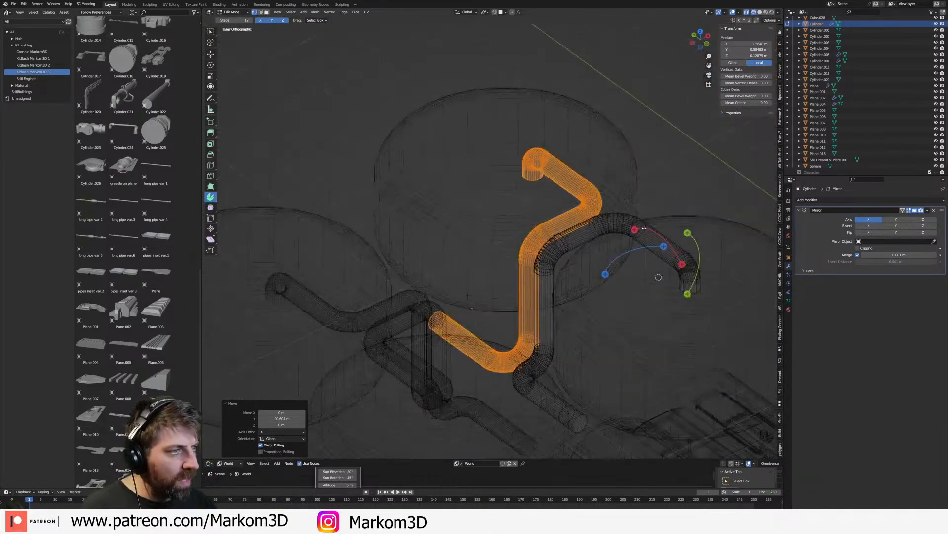
click(649, 225)
key(ctrl+l)
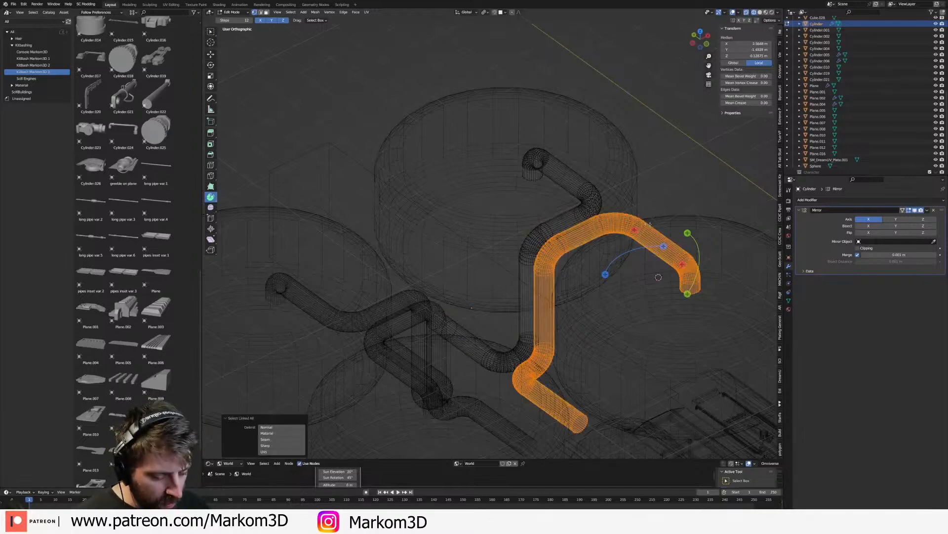
key(h)
- Split the duplicate pipe at the edge loop before its lower end section and flip that section with a Y scale of -1
alt+middle_drag(650, 225, 476, 262)
scroll(477, 262, up, 3)
scroll(533, 233, up, 2)
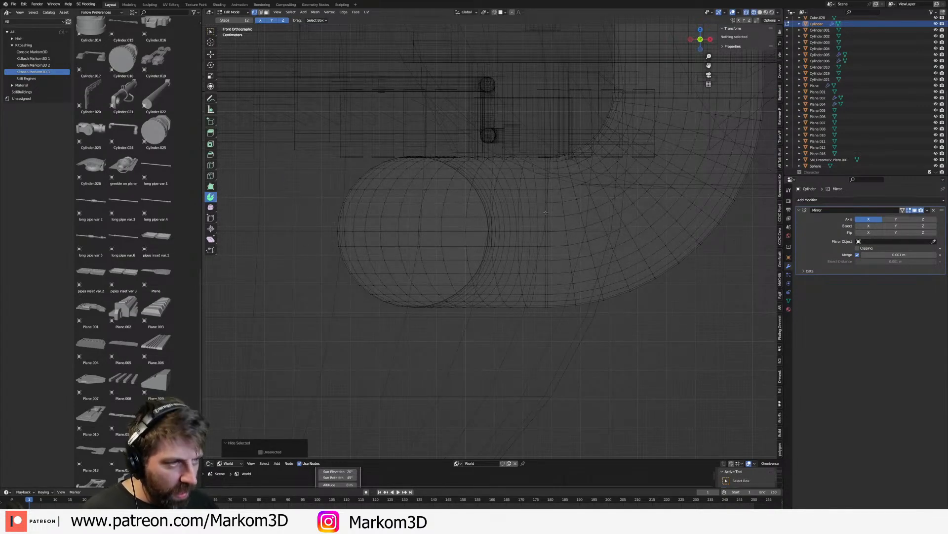
alt+click(546, 212)
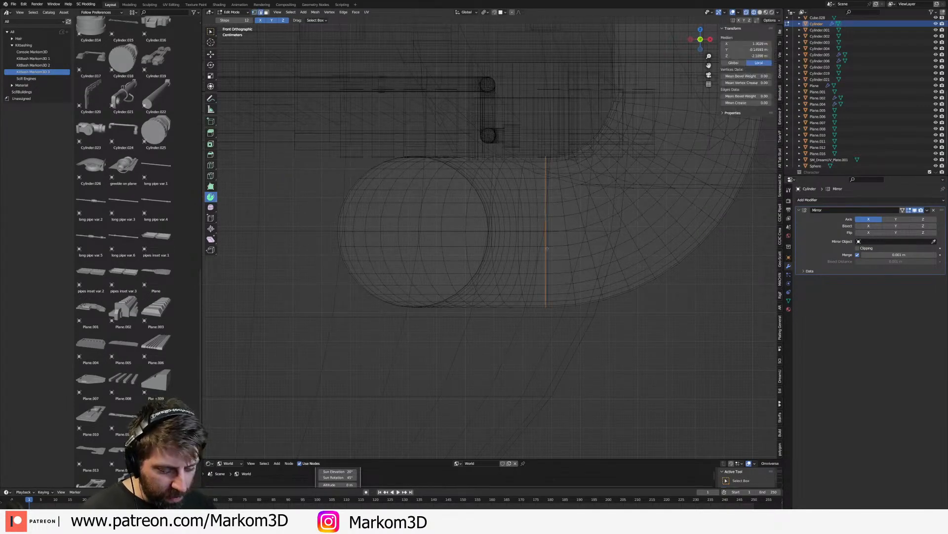
click(444, 227)
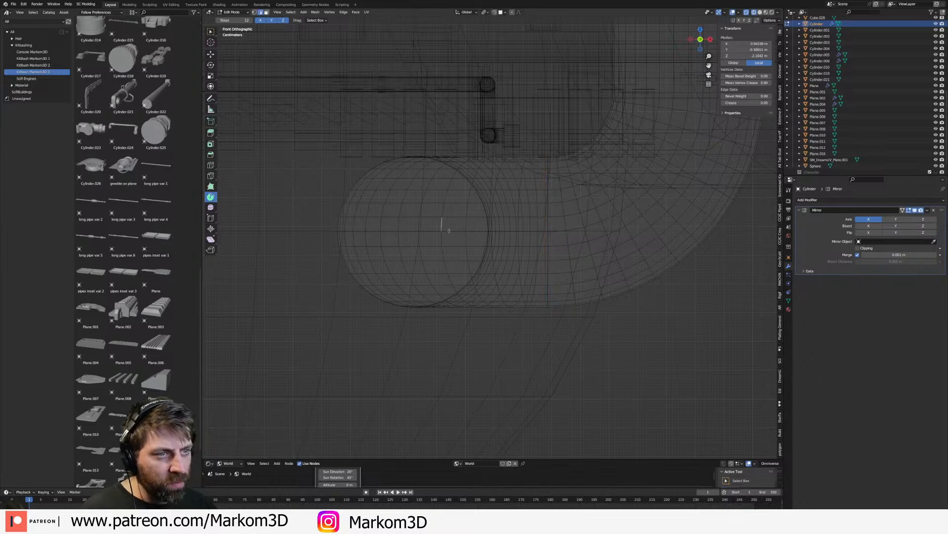
key(ctrl+l)
key(s)
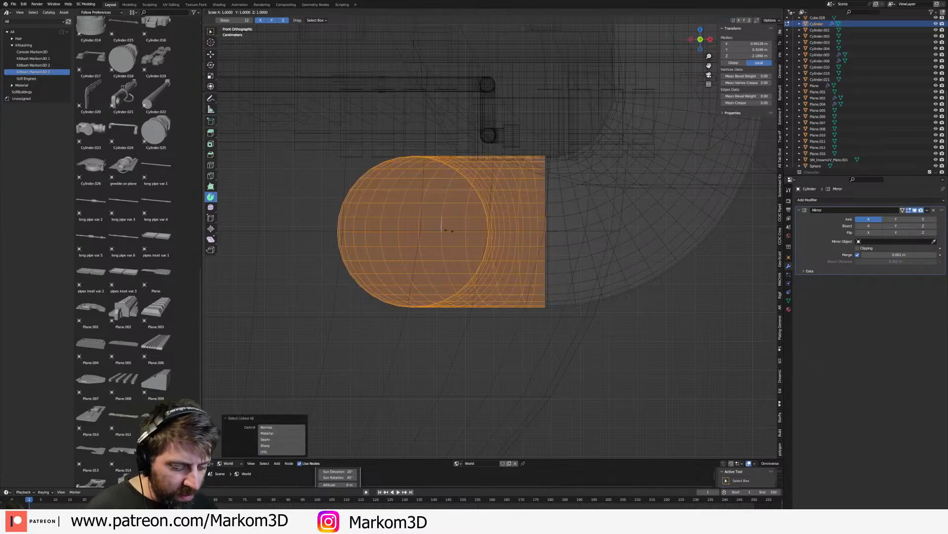
key(Return)
- In top view, move the flipped end section about 0.86 m along negative Y toward the pipe's open edge
middle_drag(449, 230, 488, 39)
scroll(435, 257, down, 6)
key(KP_7)
scroll(466, 227, down, 2)
scroll(518, 219, down, 4)
shift+middle_drag(518, 219, 518, 199)
scroll(518, 198, up, 7)
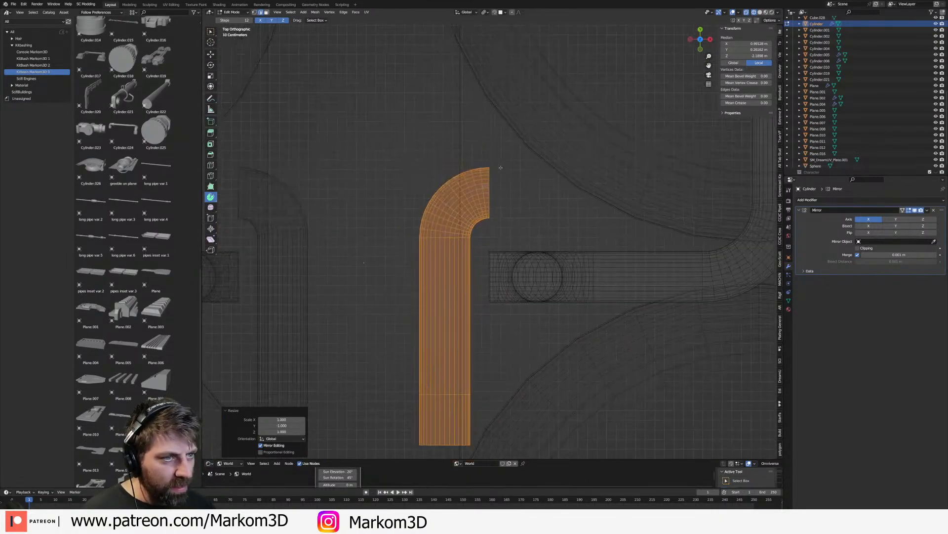
key(g)
key(y)
click(500, 359)
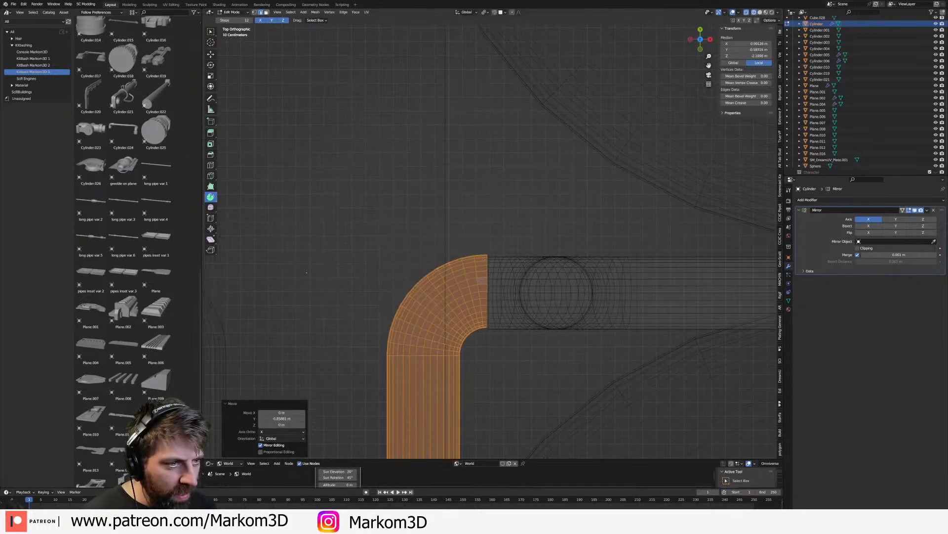
- Nudge the section about 0.015 m along negative Y to meet the pipe's edge, and merge all vertices by distance at 0.0001 m
scroll(489, 259, up, 7)
scroll(502, 250, up, 3)
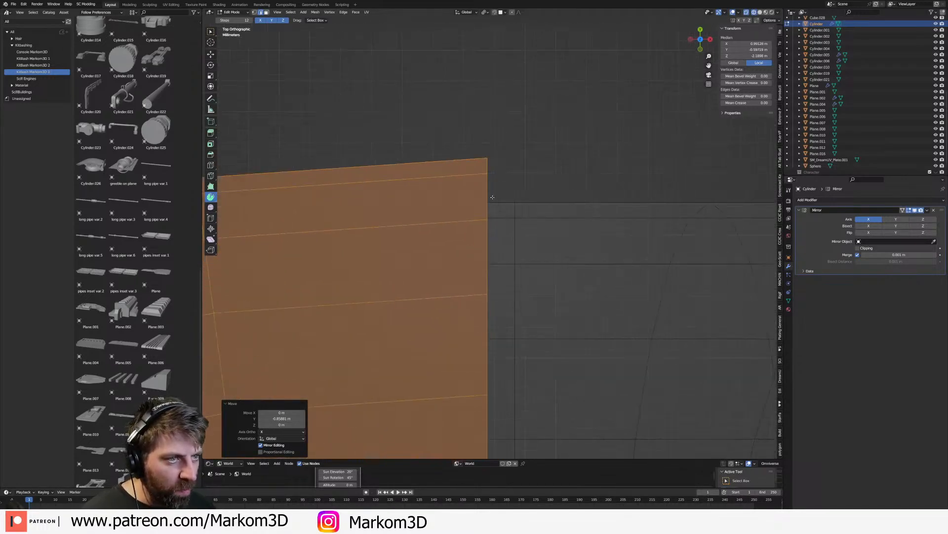
key(g)
key(y)
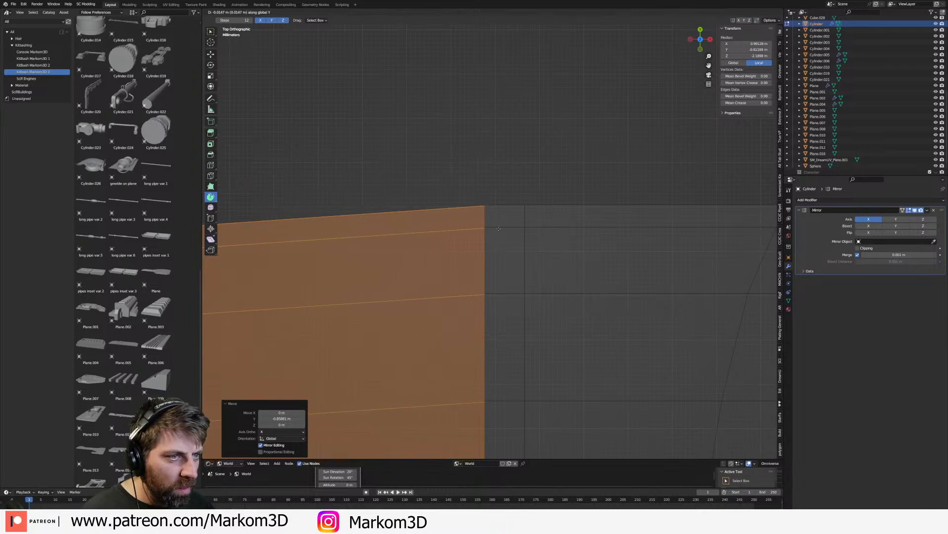
click(500, 224)
key(a)
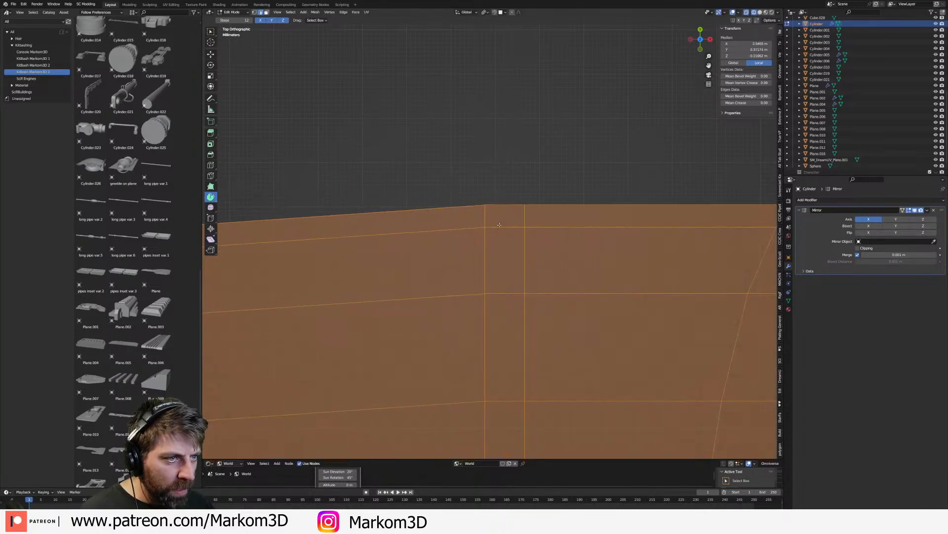
key(m)
click(499, 225)
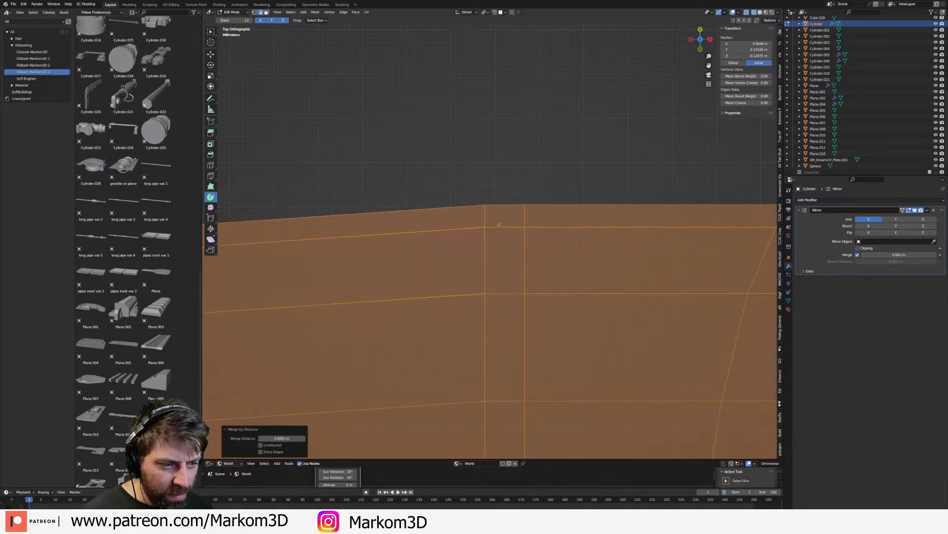
scroll(500, 225, down, 6)
scroll(513, 330, up, 3)
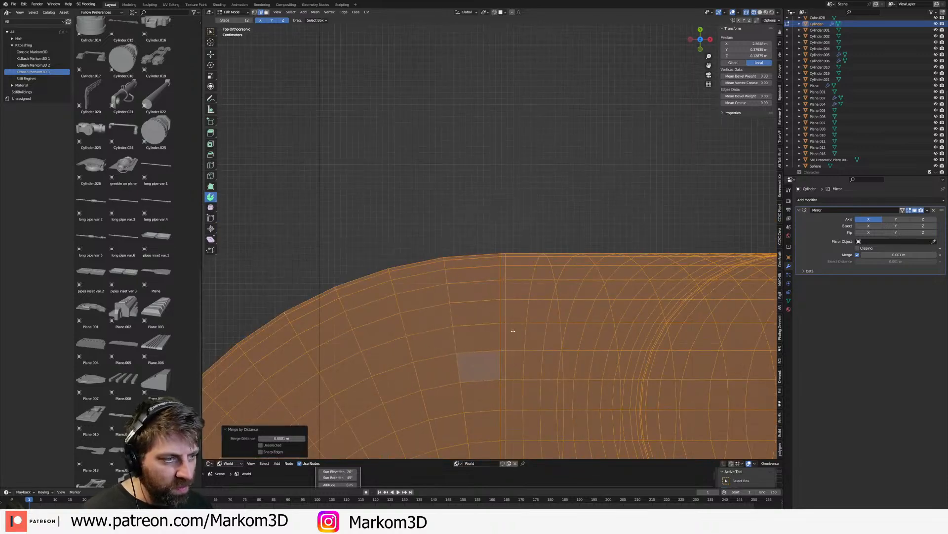
- Select only the duplicate pipe's lower bend and the section hanging from it, and move them about 0.57 m along negative X
scroll(513, 331, down, 5)
scroll(499, 271, up, 3)
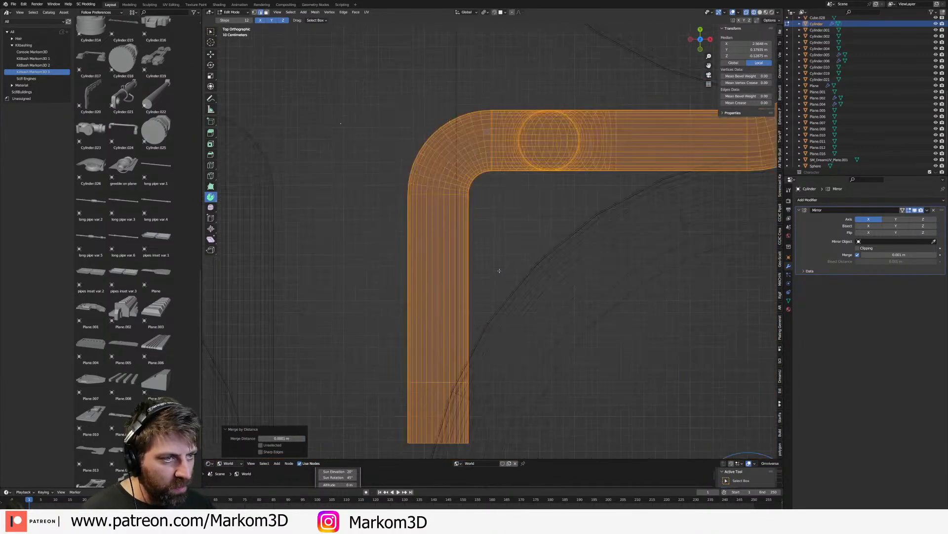
key(1)
scroll(498, 141, up, 4)
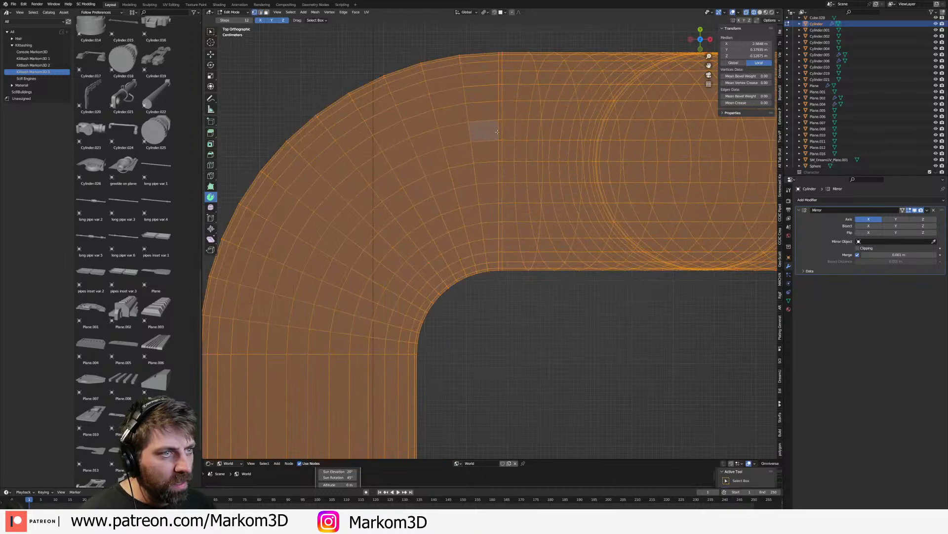
alt+click(497, 132)
key(c)
scroll(371, 275, up, 3)
mouse_move(370, 276)
mouse_down()
mouse_move(383, 328)
mouse_move(376, 173)
mouse_move(311, 213)
mouse_up()
key(Escape)
scroll(310, 212, down, 8)
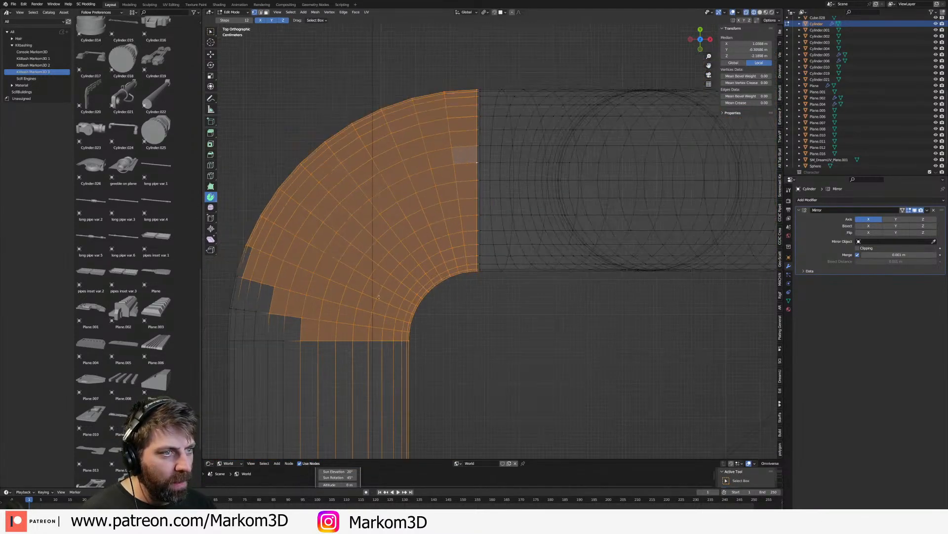
key(c)
scroll(375, 257, up, 4)
mouse_move(377, 239)
mouse_down()
mouse_move(394, 244)
mouse_move(400, 297)
mouse_up()
key(Escape)
key(g)
key(x)
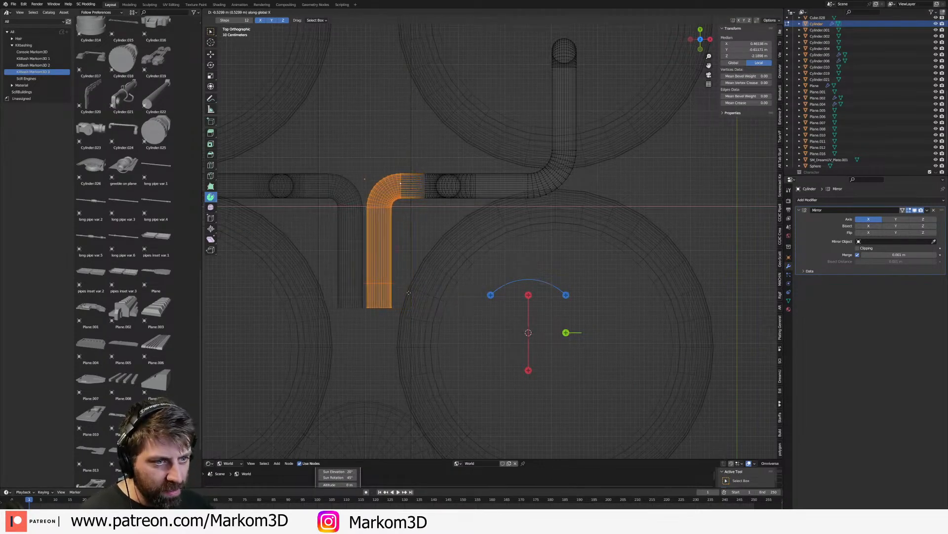
click(393, 292)
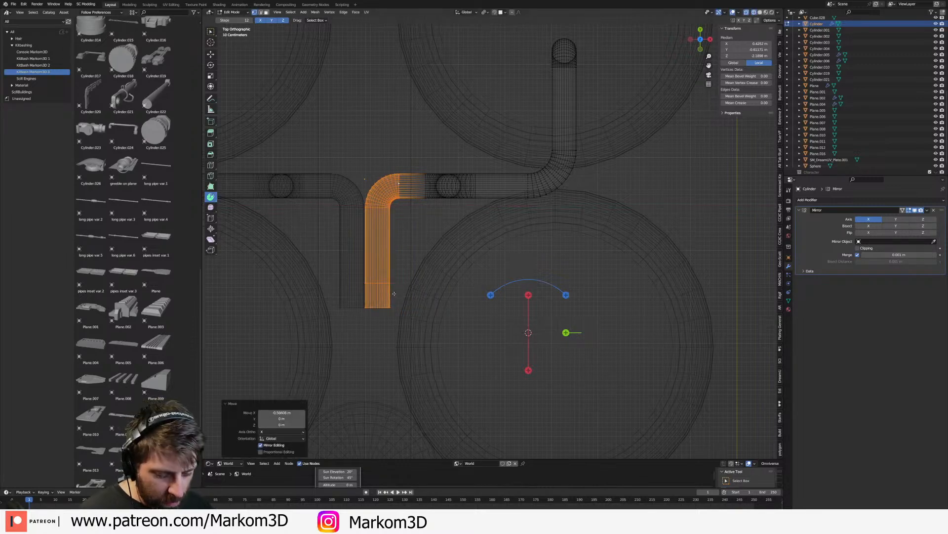
- Reveal the hidden original pipe, select the open end loops of both pipes and flatten them with a Y scale of 0
key(alt+h)
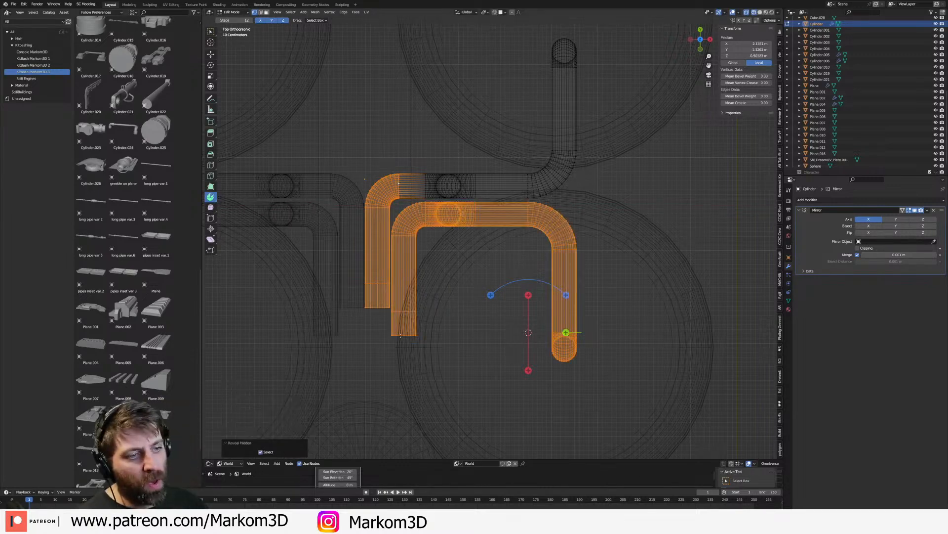
click(400, 334)
alt+shift+click(380, 309)
alt+shift+click(405, 336)
key(s)
key(y)
key(0)
key(Return)
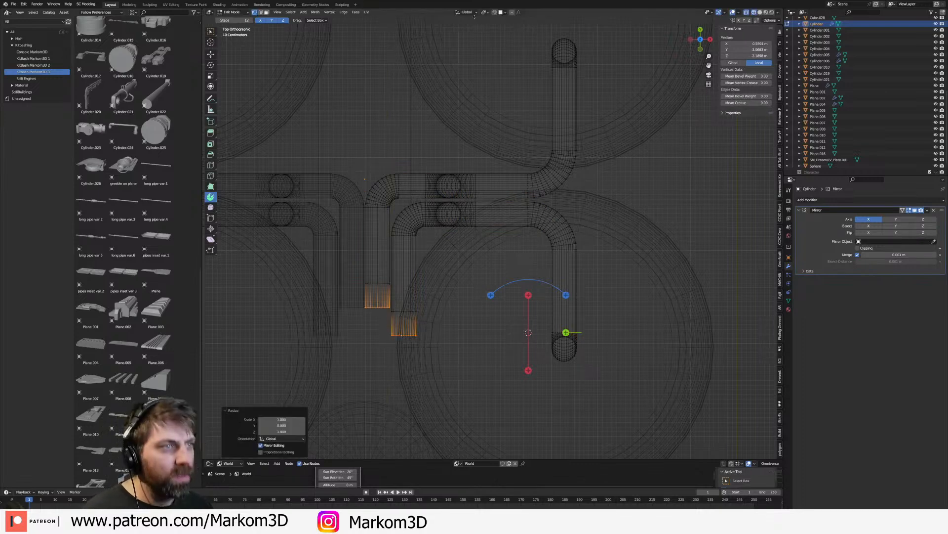
- Change the transform pivot point and scale both end loops to 0 along Y so they align with each other
click(486, 12)
click(497, 46)
key(s)
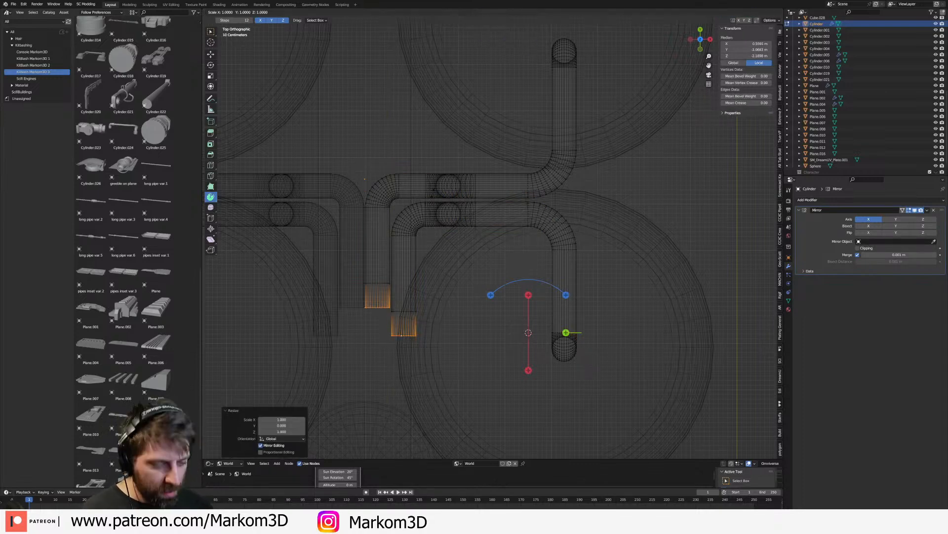
key(y)
key(0)
key(Return)
- Extend the aligned pipe ends along negative Y into the underside sphere and check the connection in solid shading
key(g)
key(y)
click(435, 282)
key(z)
click(480, 283)
scroll(494, 282, down, 4)
mouse_move(496, 282)
middle_down()
mouse_move(477, 261)
mouse_move(472, 119)
middle_up()
scroll(459, 233, up, 3)
key(Tab)
middle_drag(459, 237, 387, 275)
key(Tab)
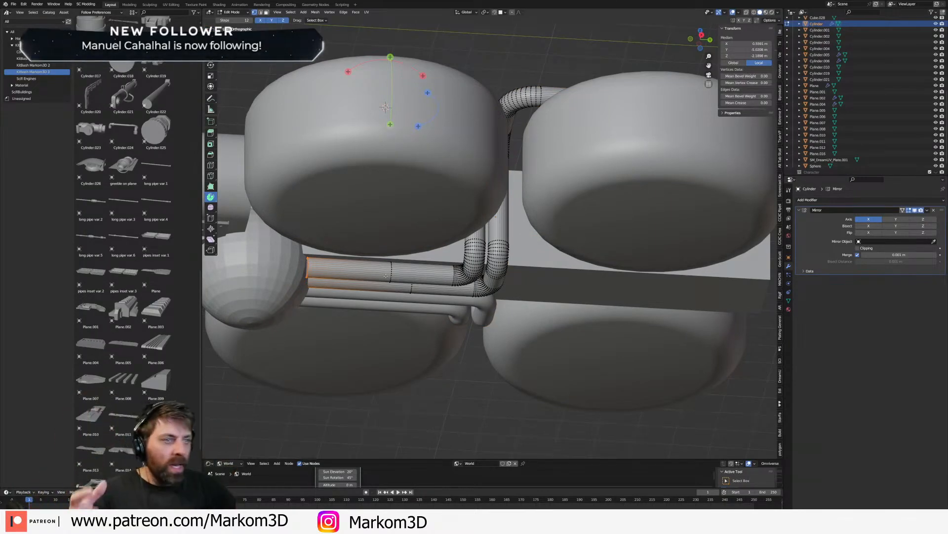
- Examine the blockout from above and below, checking how the pipes, cylinders and underside sphere fit together
middle_drag(385, 275, 435, 371)
scroll(434, 370, down, 3)
key(Tab)
click(517, 195)
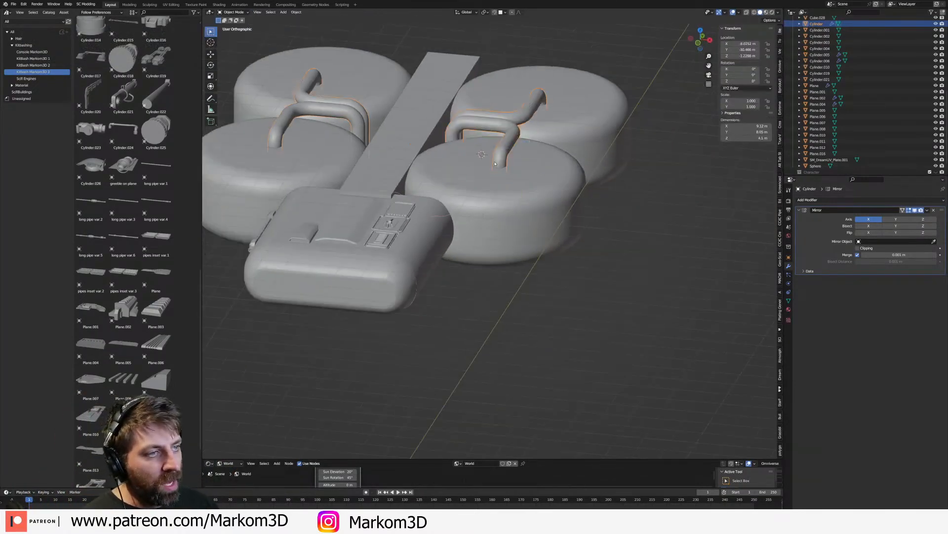
scroll(450, 186, up, 1)
middle_drag(516, 195, 464, 152)
scroll(457, 187, up, 2)
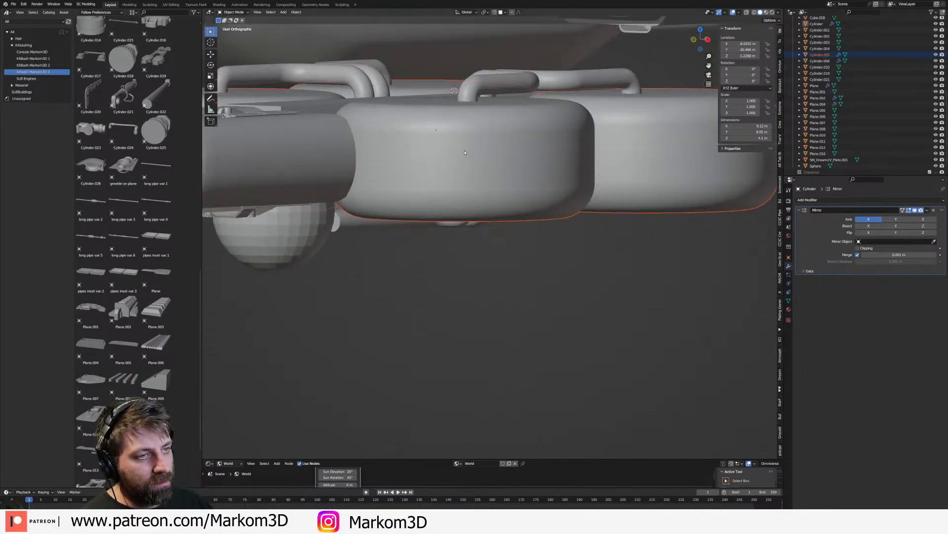
scroll(454, 154, down, 3)
click(368, 207)
middle_drag(383, 207, 374, 221)
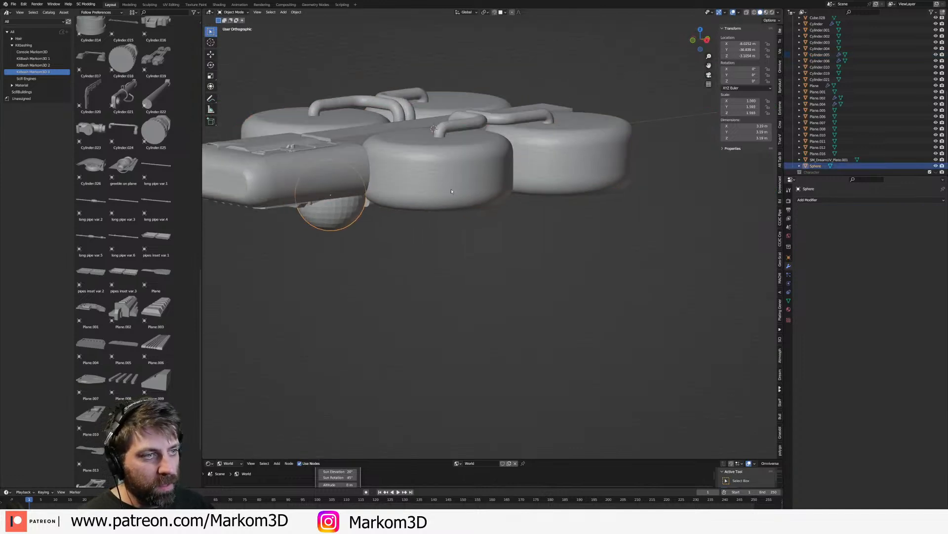
- Inset the top face of the rounded cylinder nearest the cockpit slightly and extrude it inward about 0.1 m
click(466, 178)
middle_drag(467, 178, 473, 189)
key(Tab)
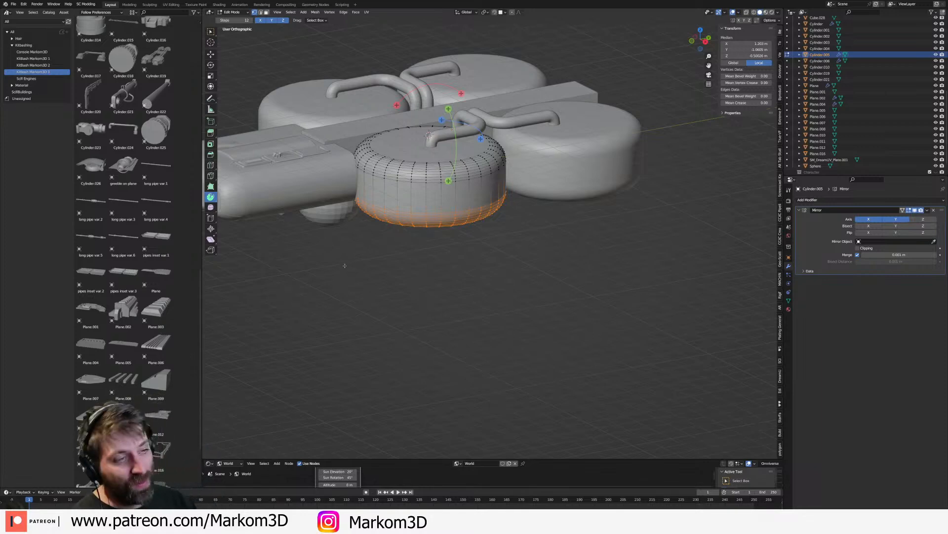
scroll(345, 265, down, 2)
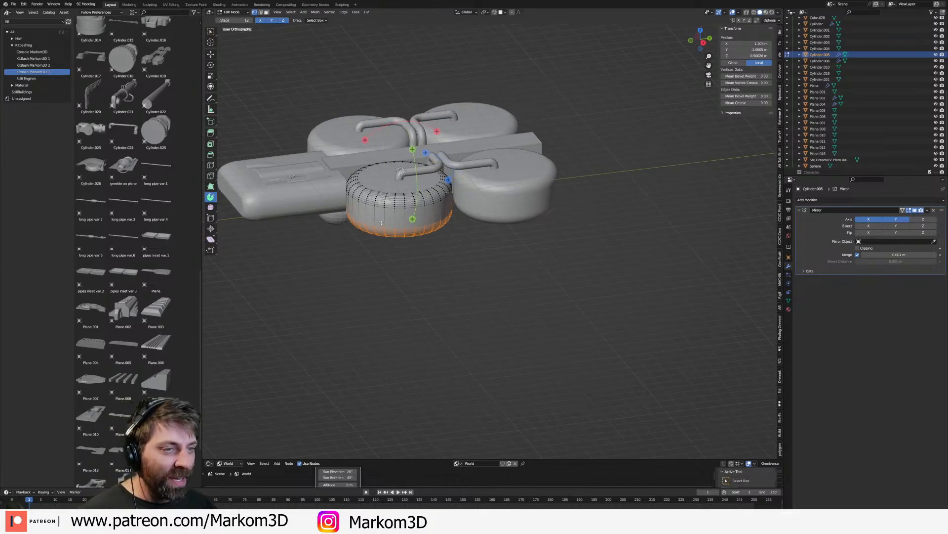
scroll(425, 184, up, 2)
key(Tab)
key(Tab)
key(alt+a)
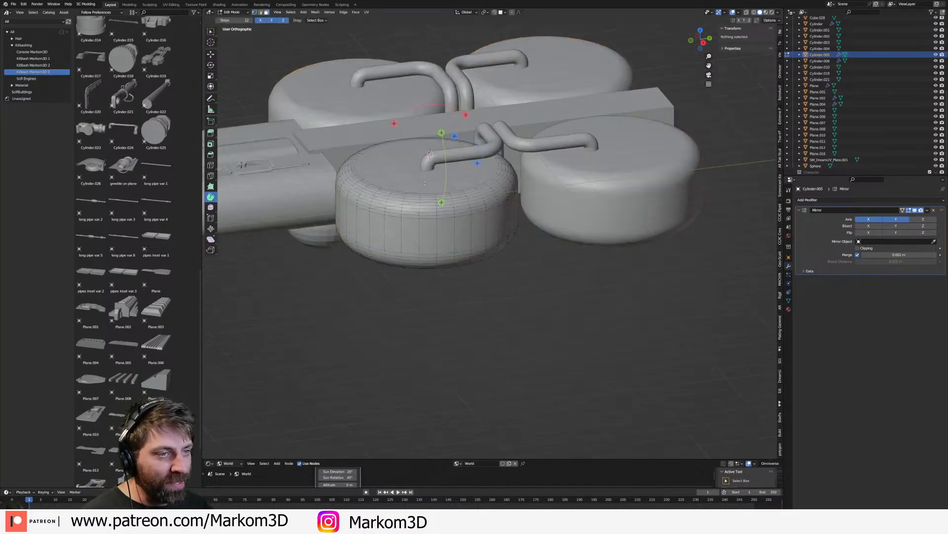
click(425, 183)
key(KP_Decimal)
key(i)
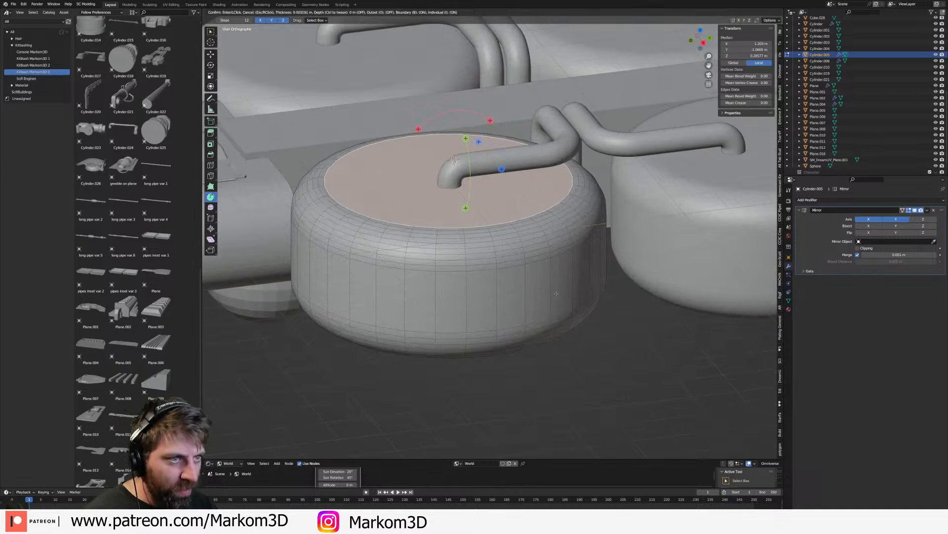
click(508, 234)
key(e)
click(508, 277)
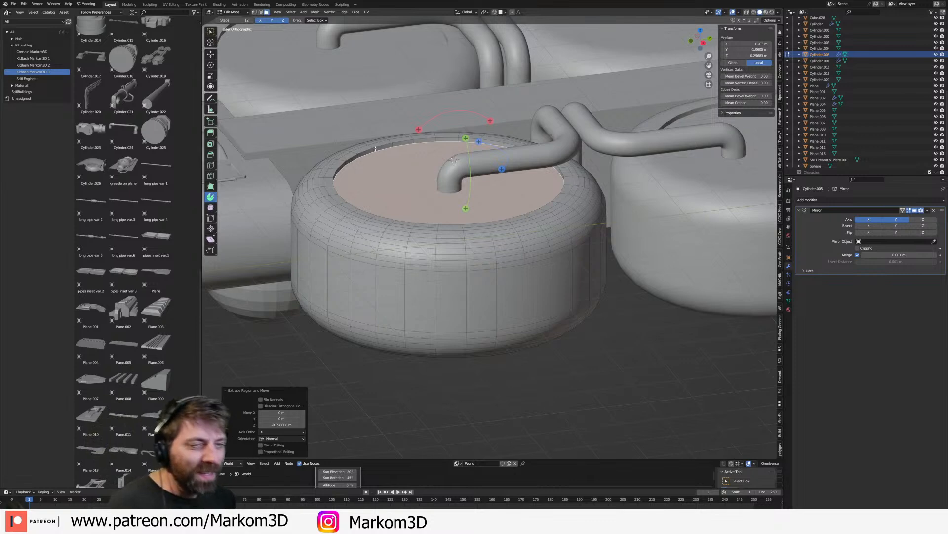
- Inset the recessed top face about 0.58 m to a small disc around the pipe end and extrude it inward about 0.05 m
key(alt+a)
shift+middle_drag(420, 197, 432, 243)
scroll(438, 240, down, 1)
key(Tab)
scroll(445, 250, up, 5)
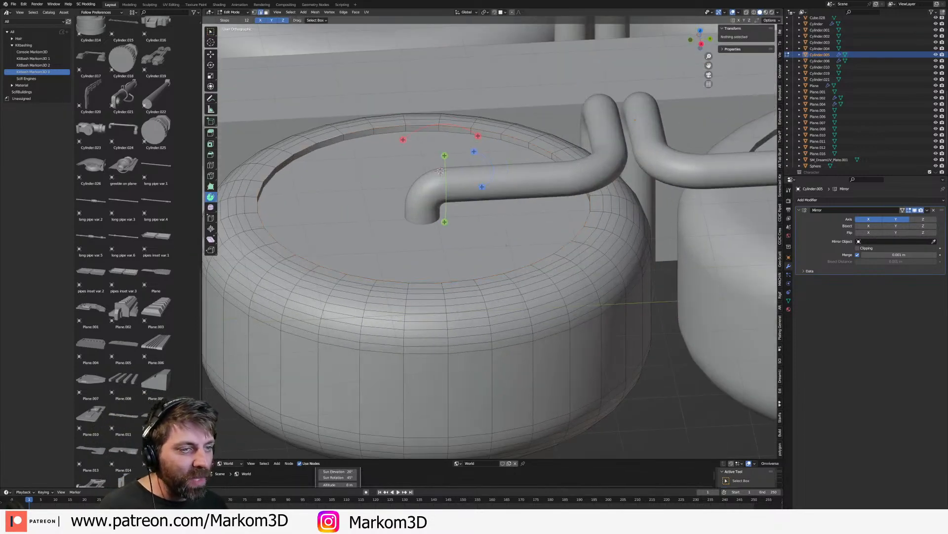
key(Tab)
click(514, 252)
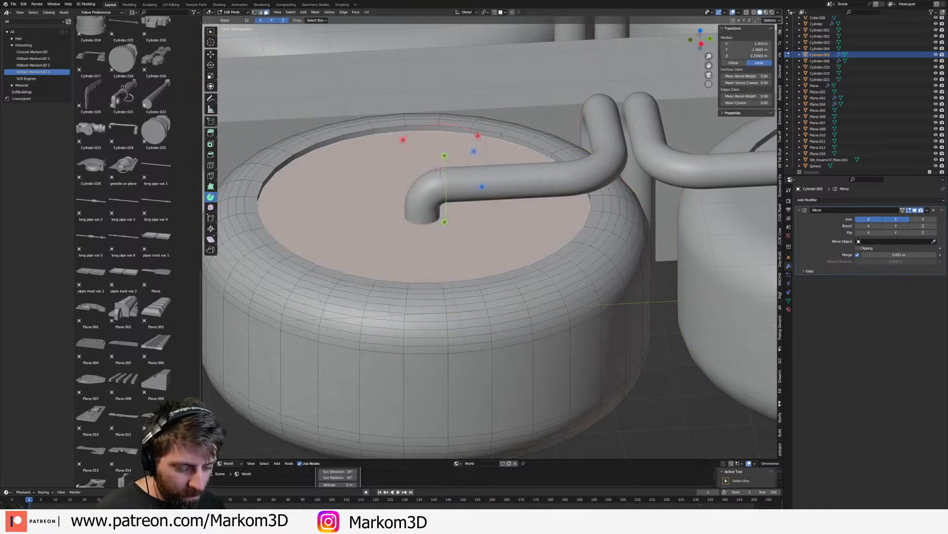
key(i)
click(454, 232)
shift+middle_drag(455, 232, 515, 264)
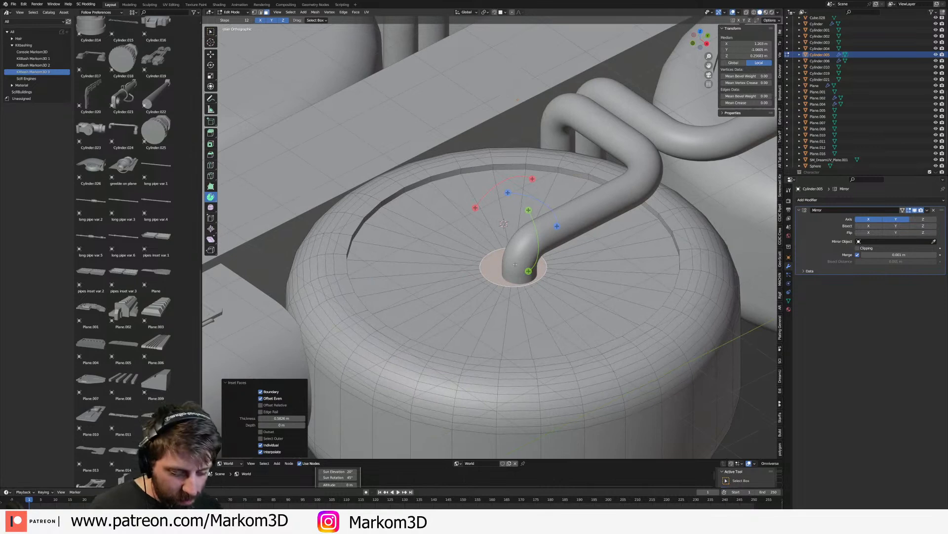
key(e)
click(515, 291)
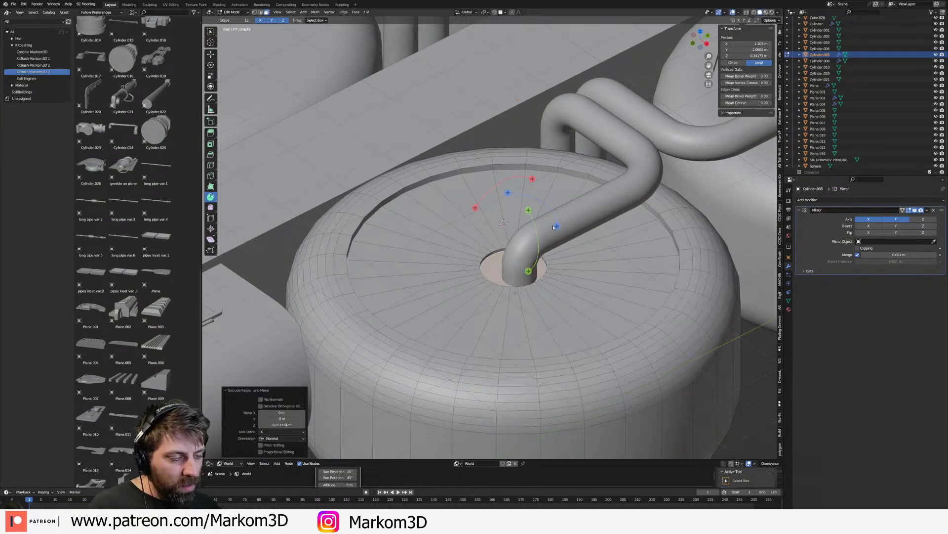
- Open the pipe object for editing in a top-view wireframe
key(Tab)
click(557, 227)
key(KP_7)
key(z)
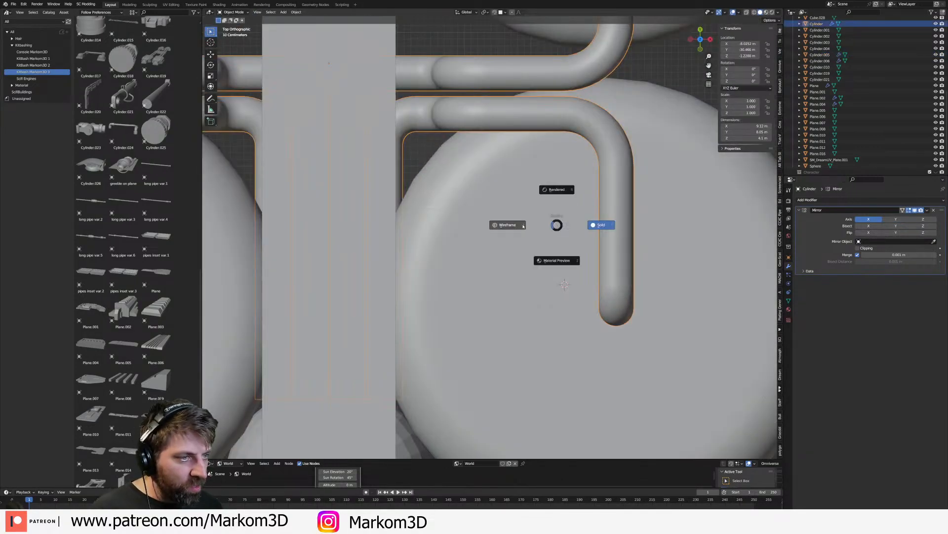
click(528, 226)
key(z)
key(Escape)
shift+middle_drag(622, 234, 599, 232)
key(Tab)
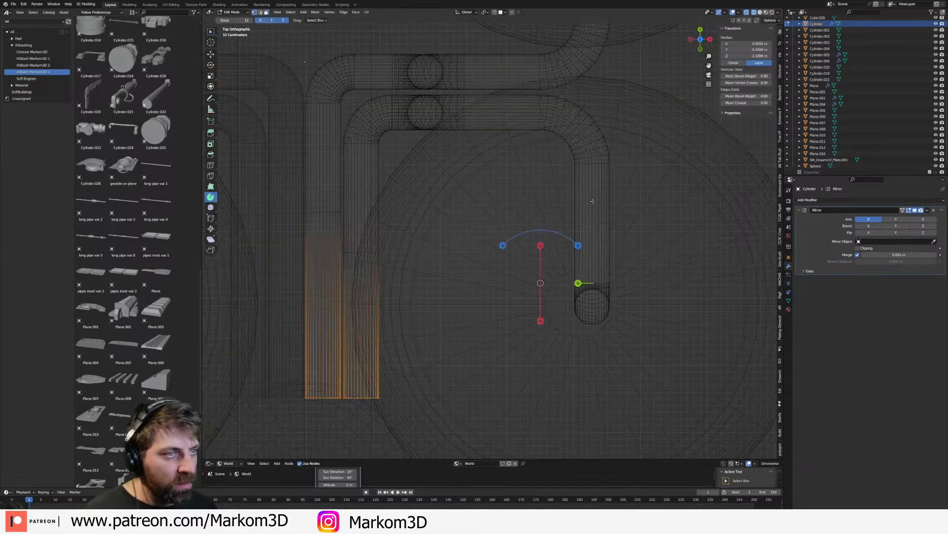
- Select the outer bends and ends of both pipes and move them about 0.18 m along negative X to centre over the cylinders
click(591, 139)
scroll(596, 191, down, 7)
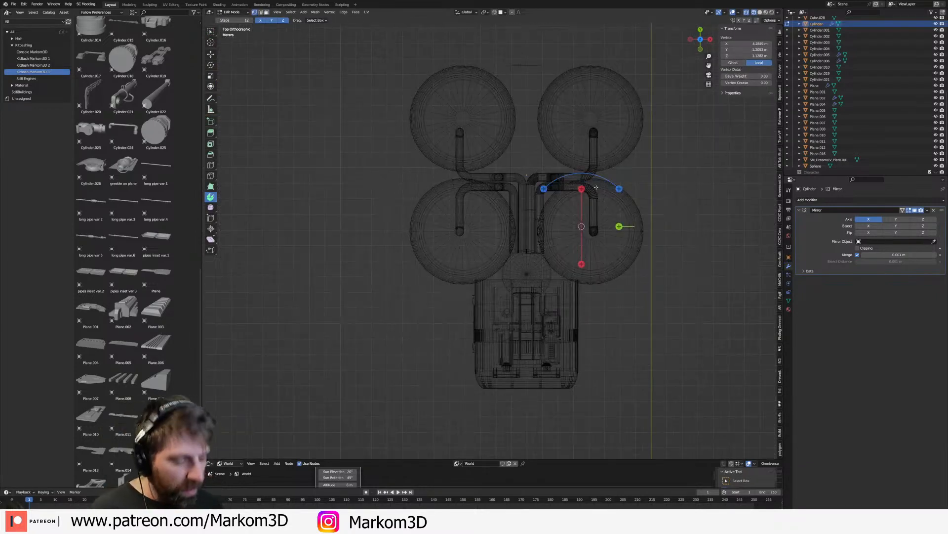
drag(640, 109, 567, 276)
scroll(573, 269, up, 4)
scroll(633, 191, up, 5)
key(g)
key(x)
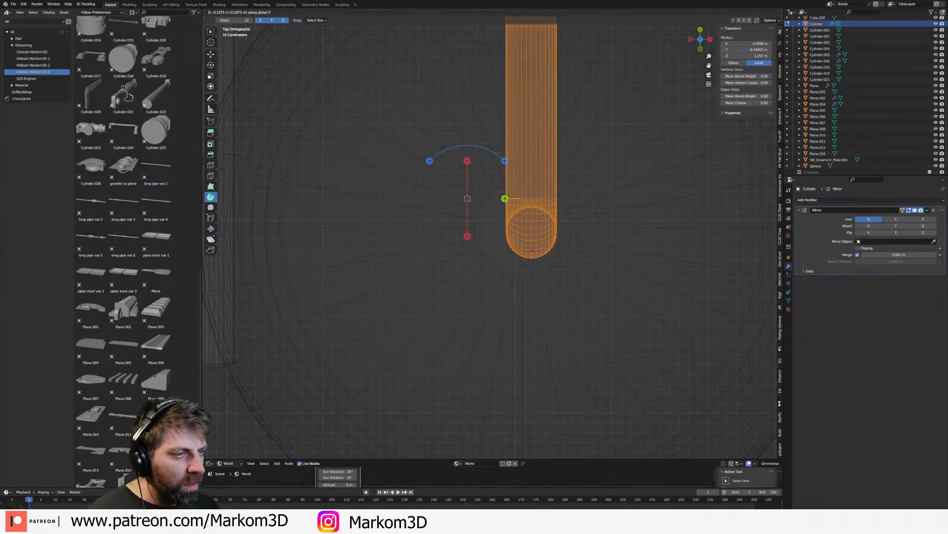
key(x)
key(x)
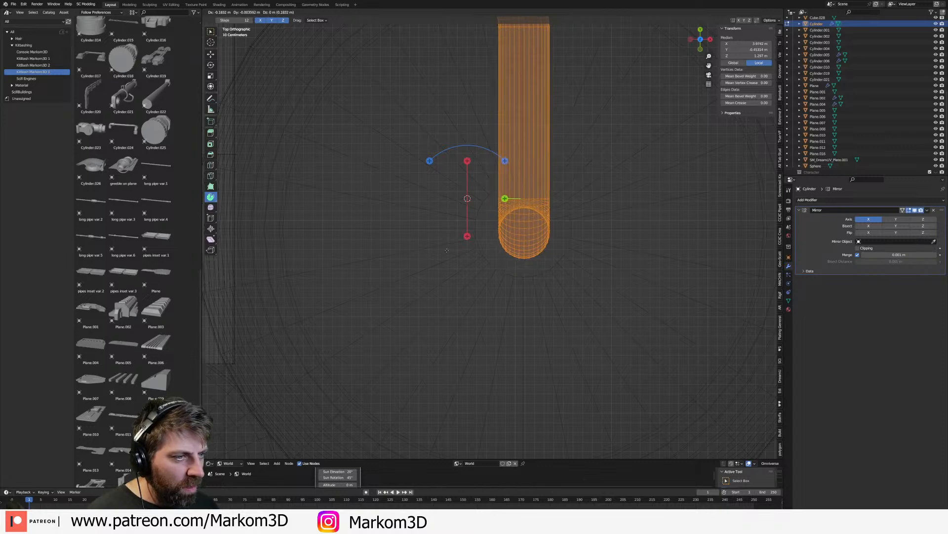
click(446, 250)
scroll(539, 204, down, 4)
shift+middle_drag(539, 204, 534, 410)
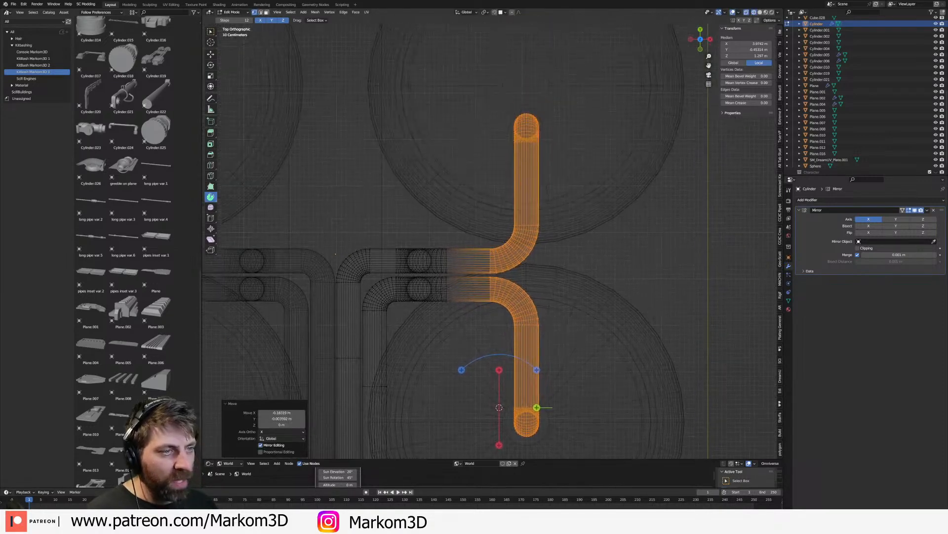
- Select only the rear pipe's outer end, move it about 0.91 m along Y toward its cylinder's centre, and return to solid Object Mode
click(524, 252)
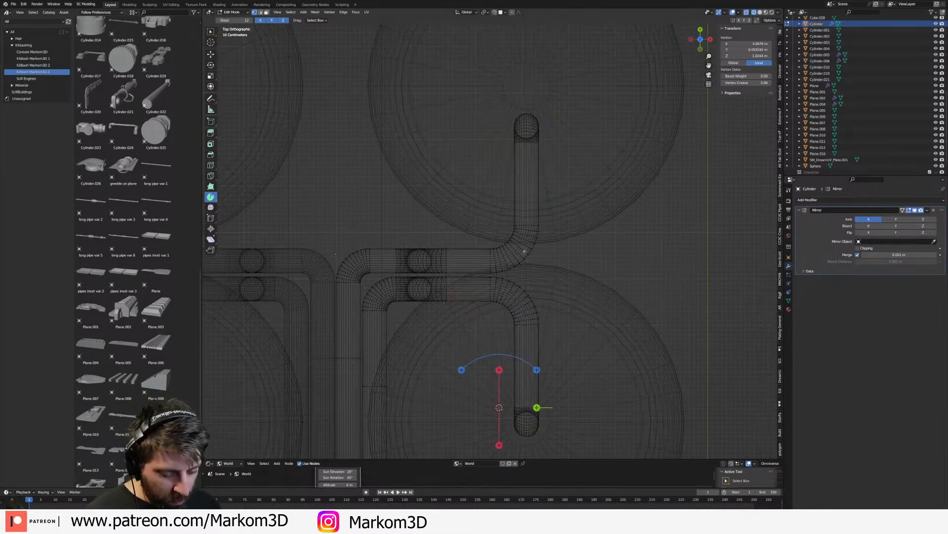
key(c)
click(529, 120)
right_click(530, 123)
key(g)
key(y)
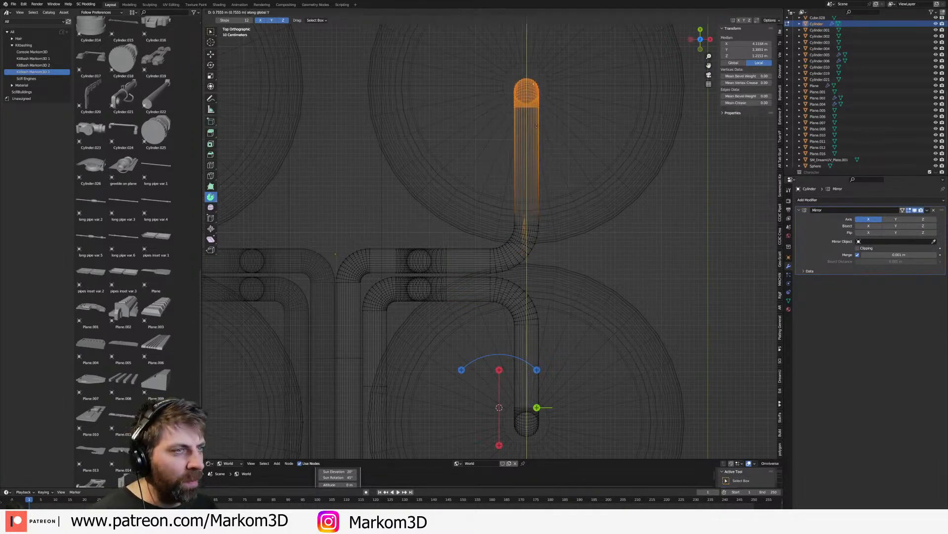
right_click(536, 122)
key(c)
middle_click(517, 248)
right_click(519, 247)
key(g)
key(y)
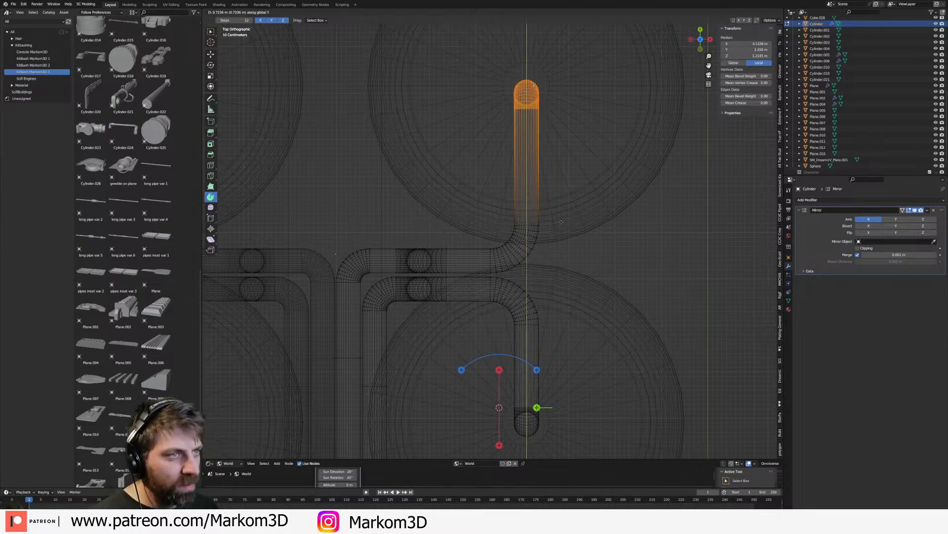
click(564, 213)
scroll(612, 253, down, 3)
middle_drag(652, 273, 561, 198)
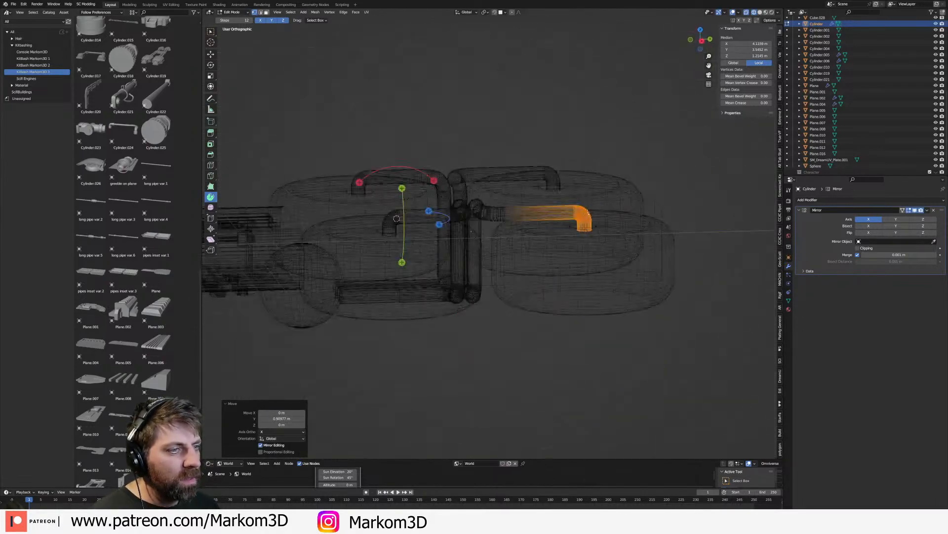
key(shift+z)
key(Tab)
- Duplicate the bottom face of the rounded cylinder, move the copy down along Z and separate it into its own object
scroll(568, 282, down, 3)
middle_drag(556, 295, 576, 291)
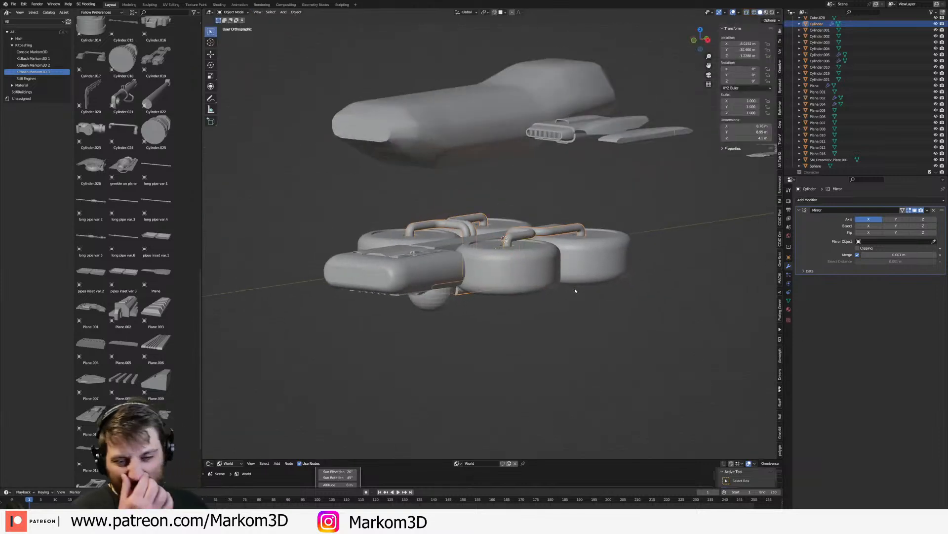
middle_drag(575, 291, 487, 274)
scroll(554, 269, up, 4)
click(509, 279)
key(Tab)
key(3)
click(484, 274)
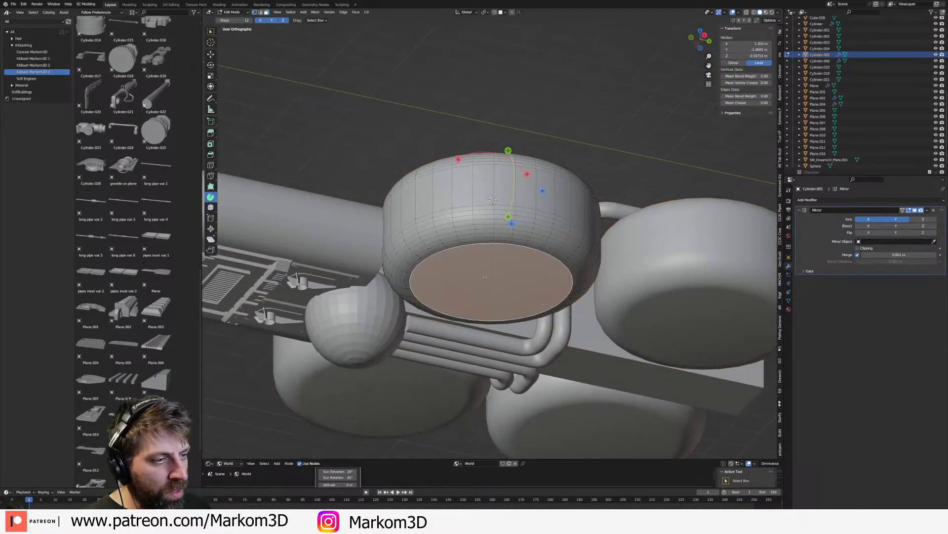
key(shift+d)
key(z)
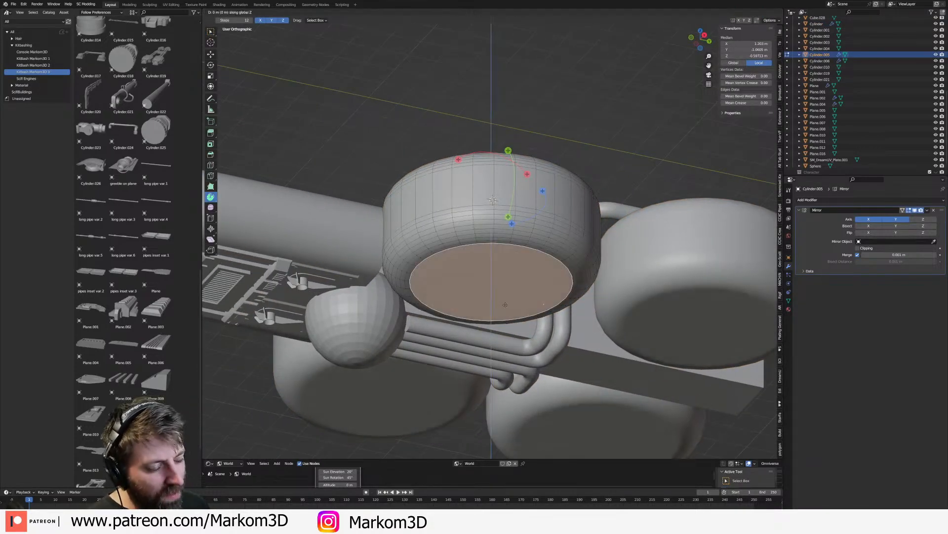
click(501, 364)
key(p)
click(501, 365)
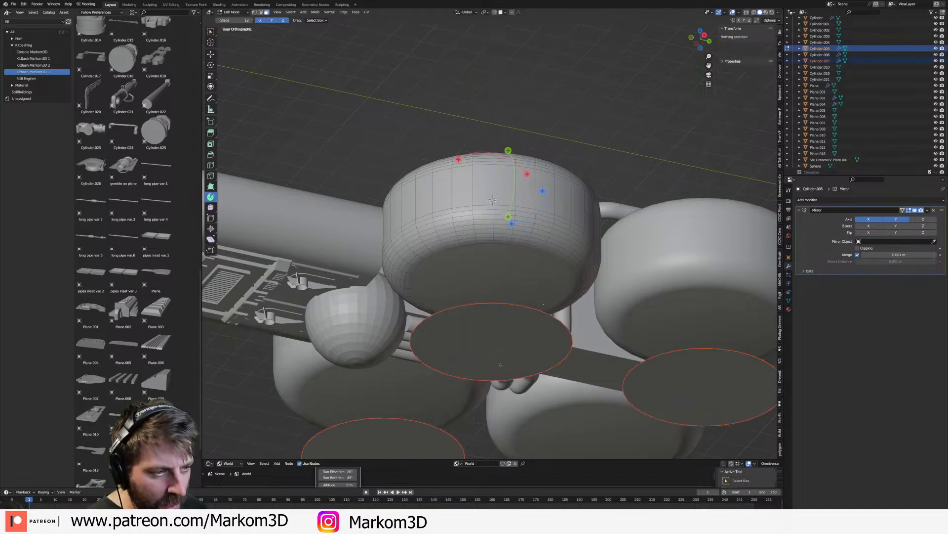
- Delete only the face of the separated disc below the rounded cylinder, keeping its rim edges, and add a Skin modifier to the rim
key(Tab)
click(493, 344)
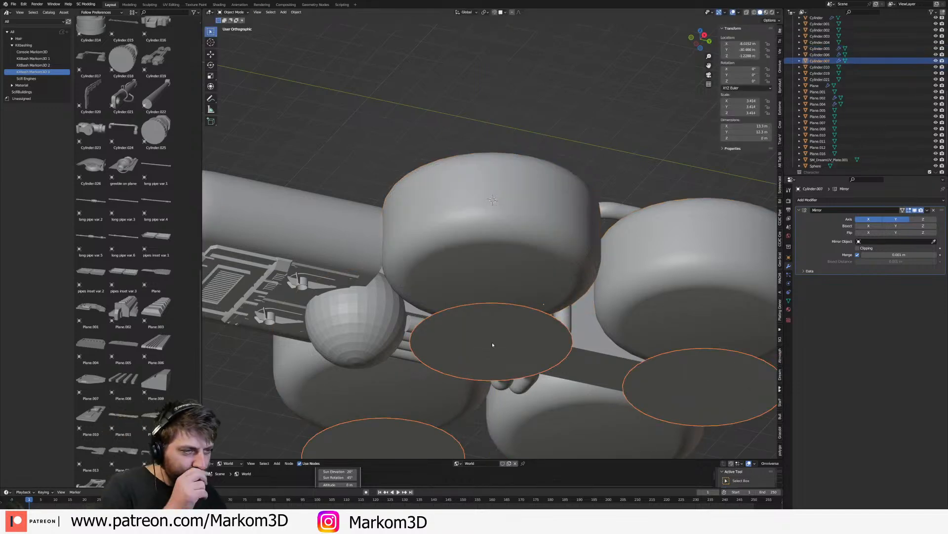
key(Tab)
key(a)
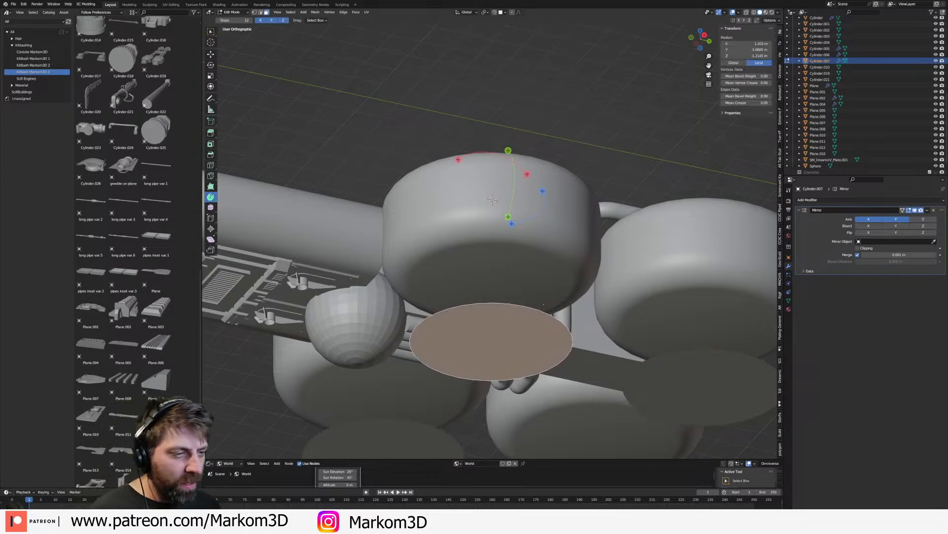
key(x)
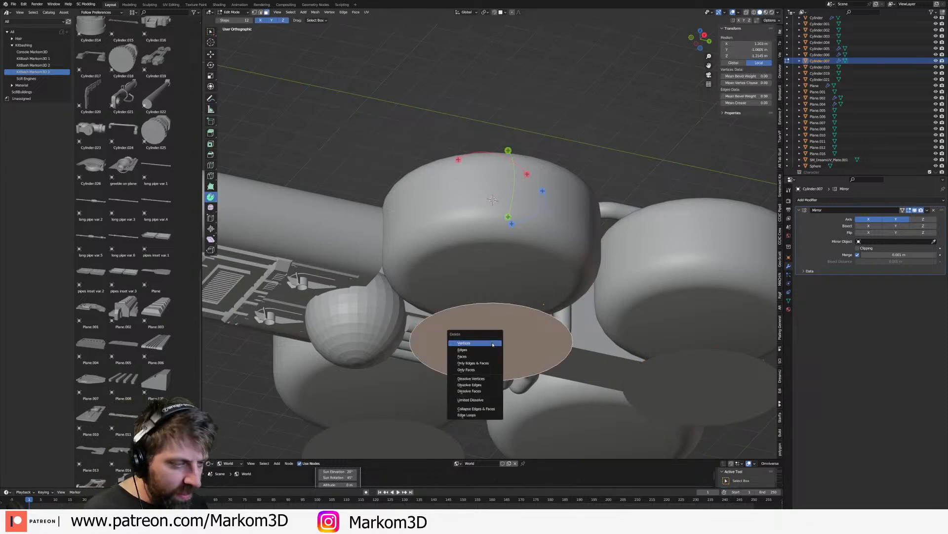
click(488, 370)
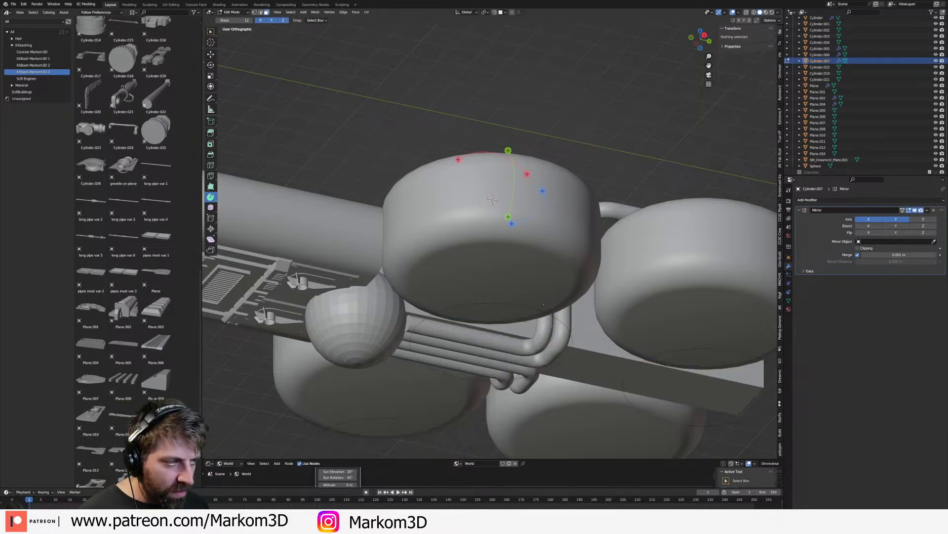
click(821, 200)
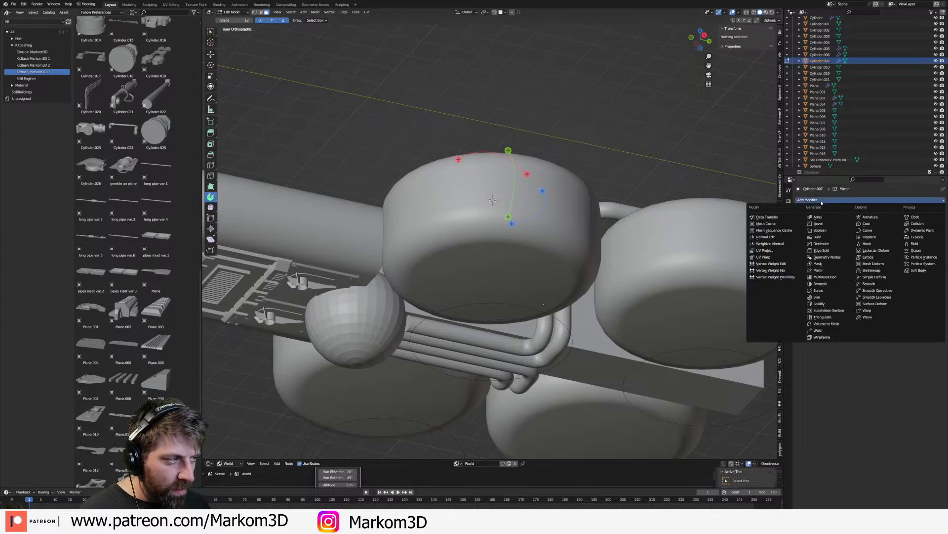
click(820, 297)
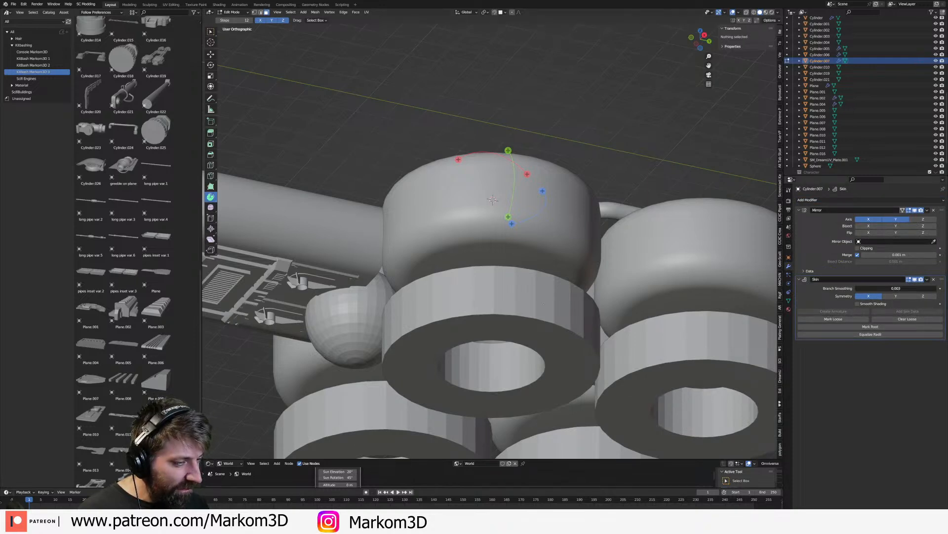
- Set the Skin modifier's branch smoothing to 0, and remove that modifier from the mirrored circle object
drag(859, 288, 854, 288)
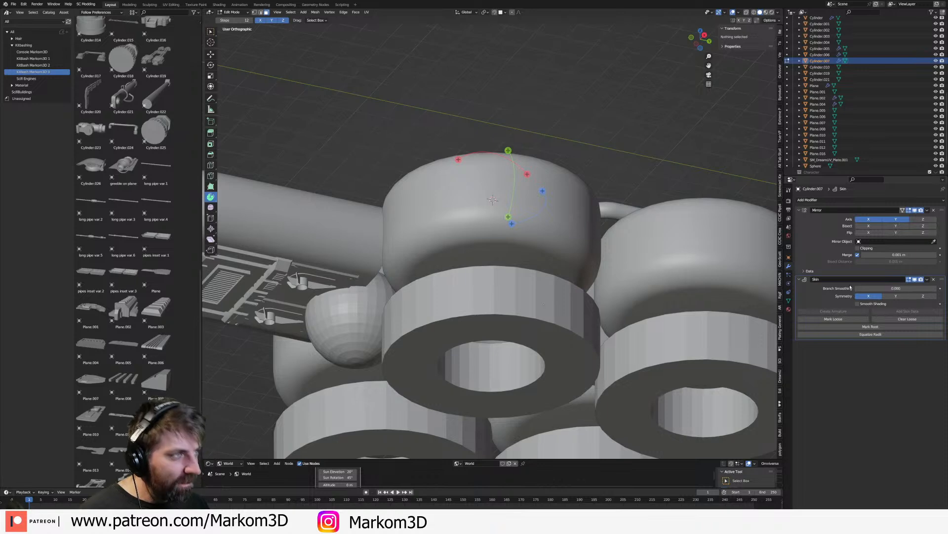
click(789, 189)
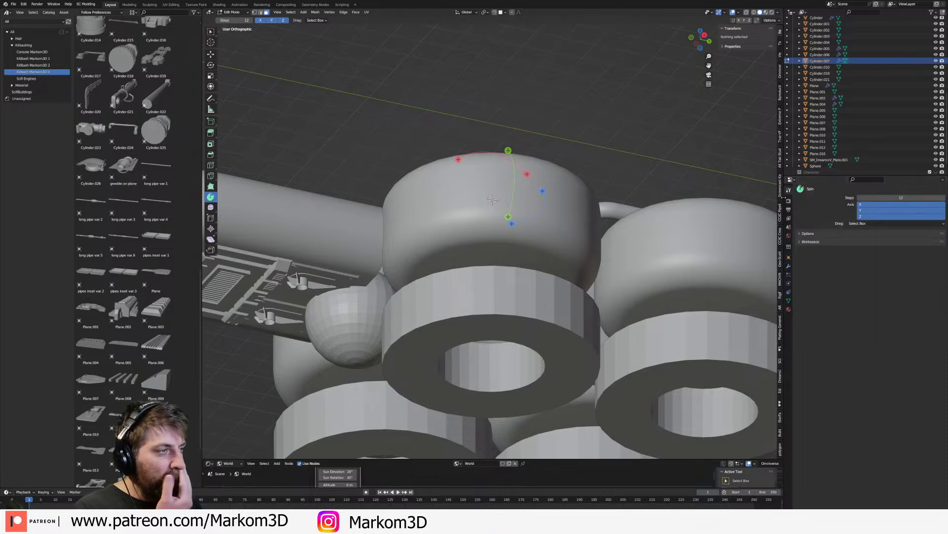
click(789, 292)
click(789, 282)
click(789, 266)
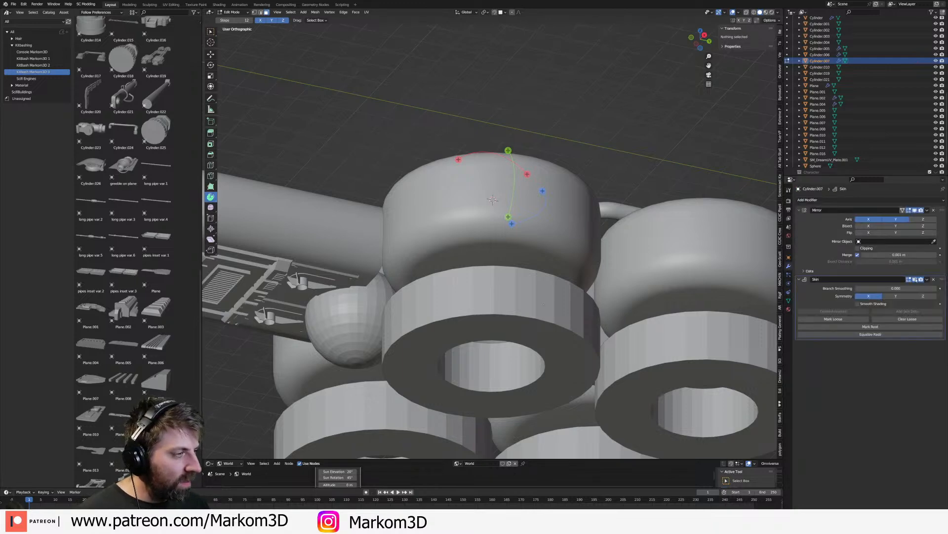
click(869, 296)
click(934, 279)
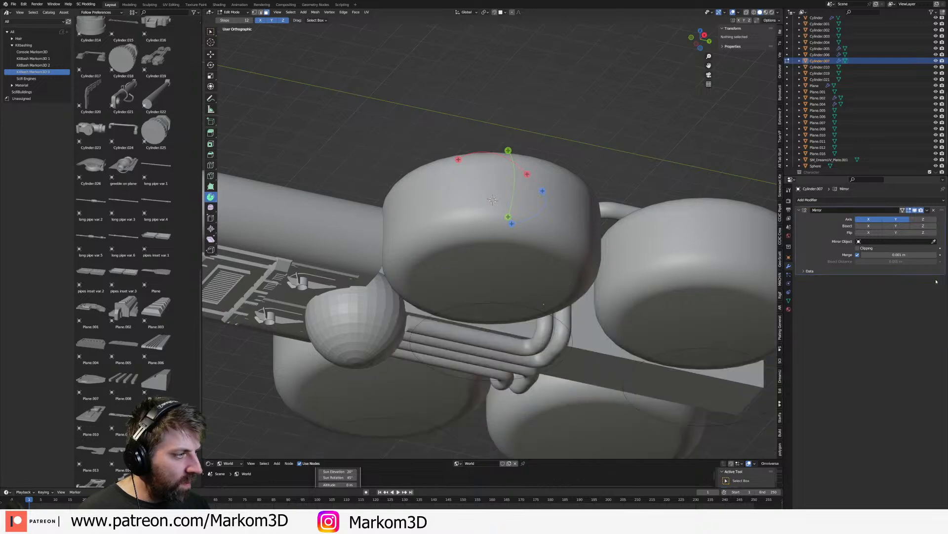
- Try a Wireframe modifier with 0 m thickness on the mirrored circle object, and remove it
click(853, 200)
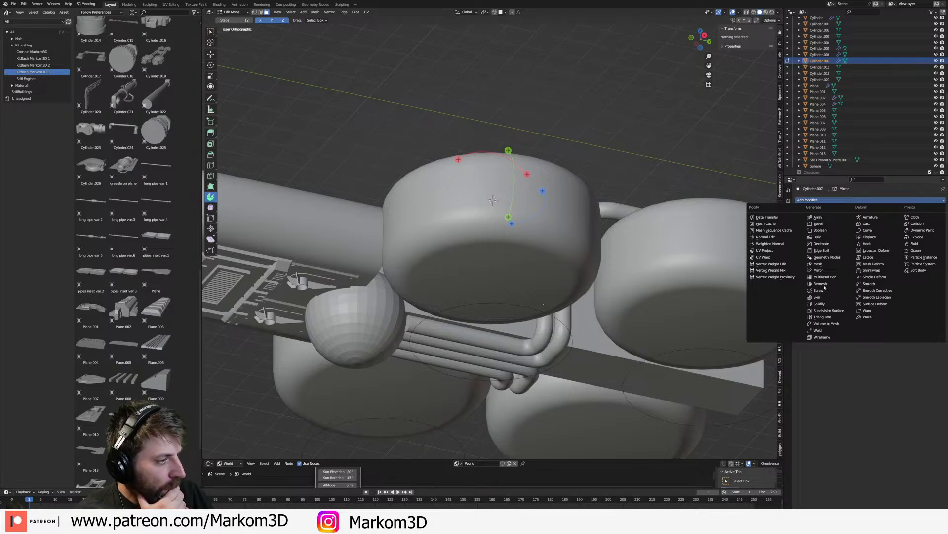
click(824, 338)
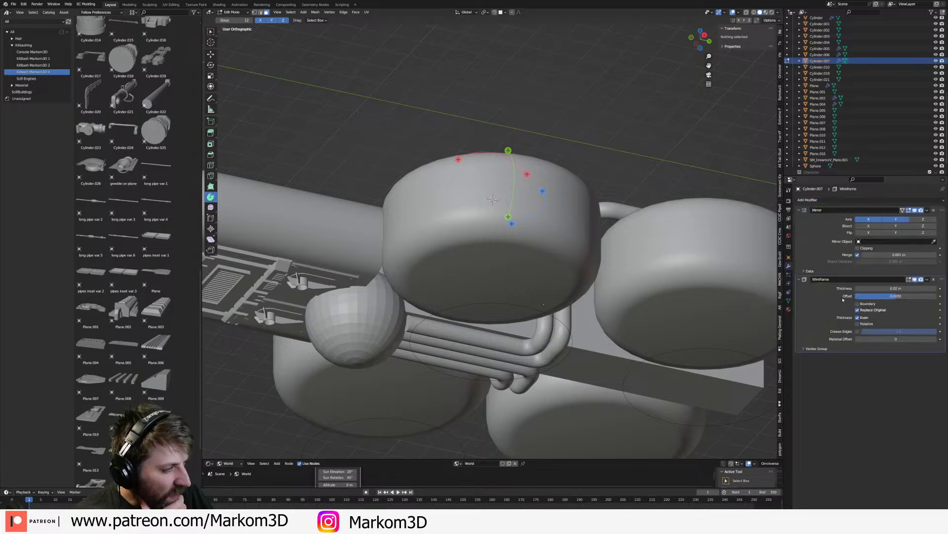
drag(901, 288, 876, 288)
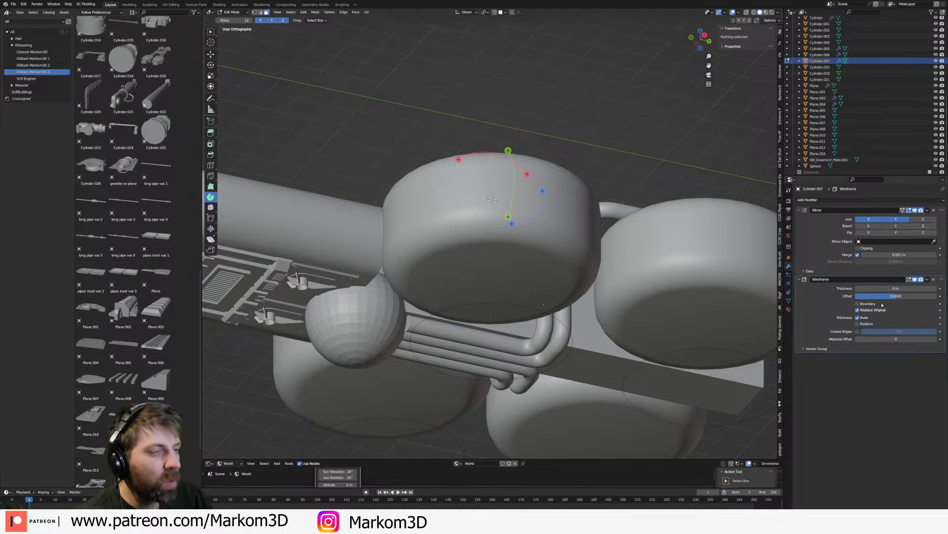
click(933, 279)
- Extrude the circle's edge loop downward along Z into a thin band beneath the tank
key(Tab)
key(Tab)
alt+click(532, 309)
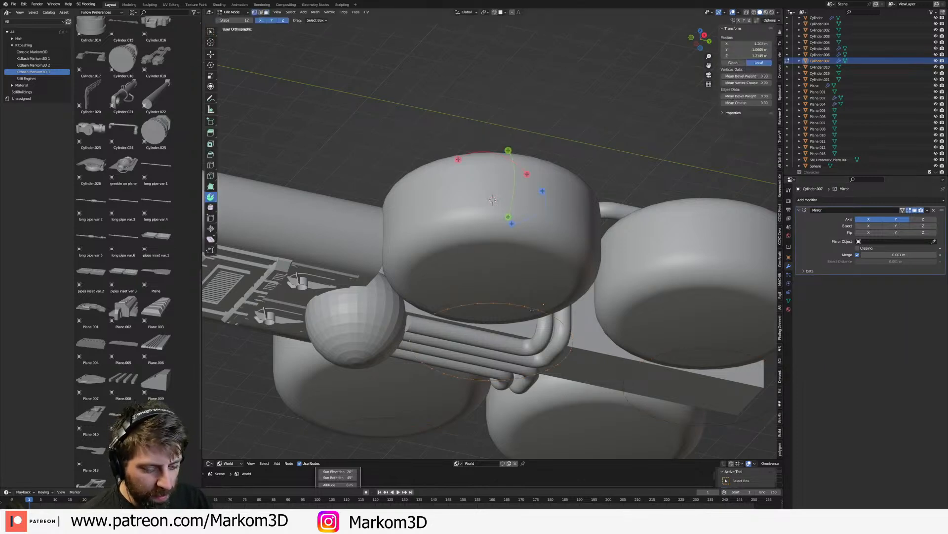
key(e)
key(z)
click(528, 44)
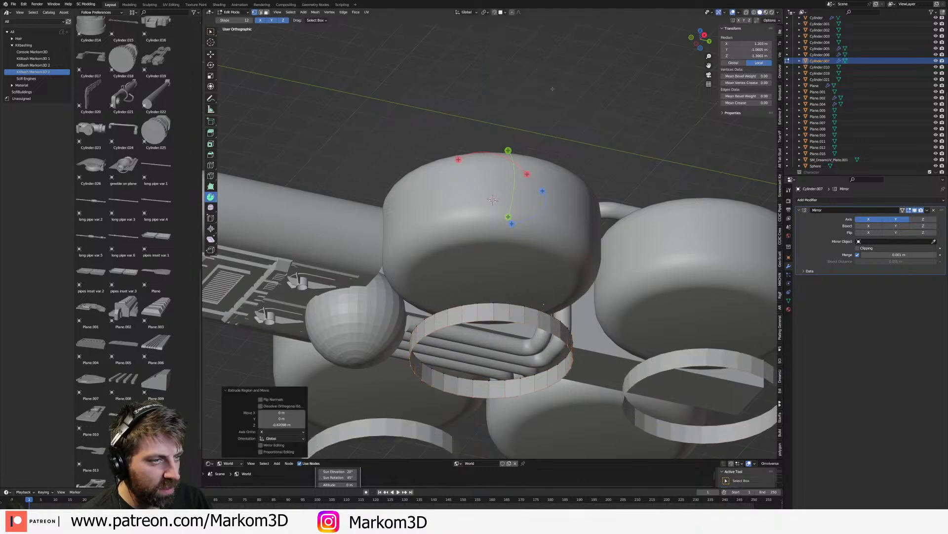
key(Tab)
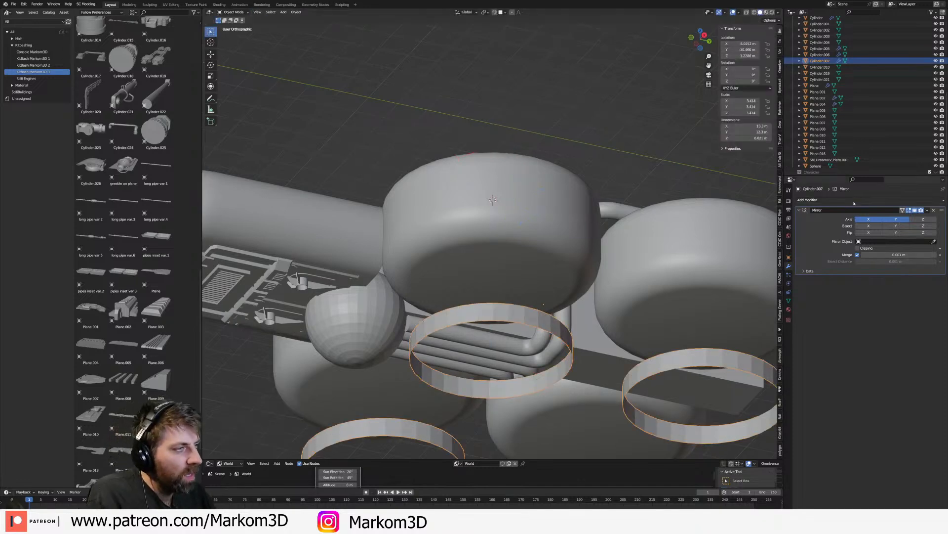
- Add a Wireframe modifier to the band object and delete the extruded lower edge loop from its mesh
click(855, 200)
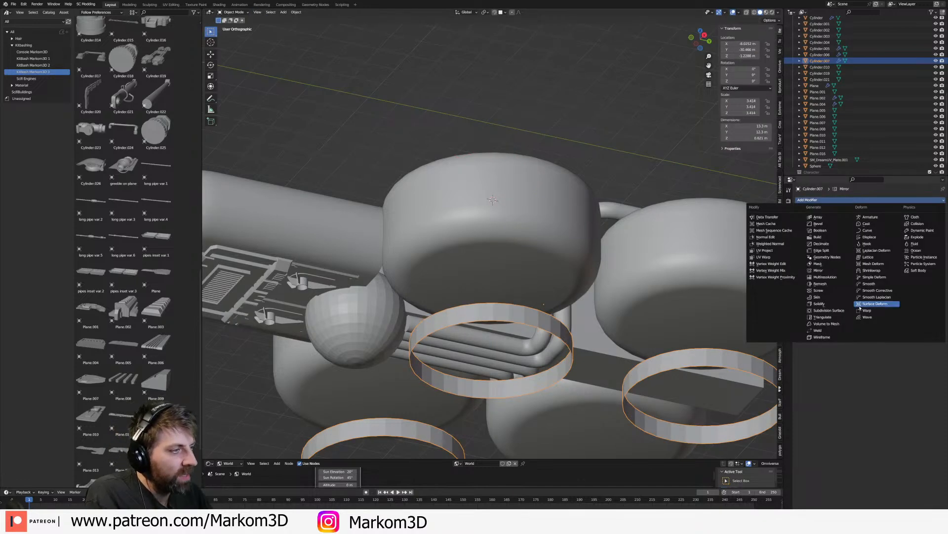
click(833, 337)
middle_drag(510, 364, 505, 370)
key(Tab)
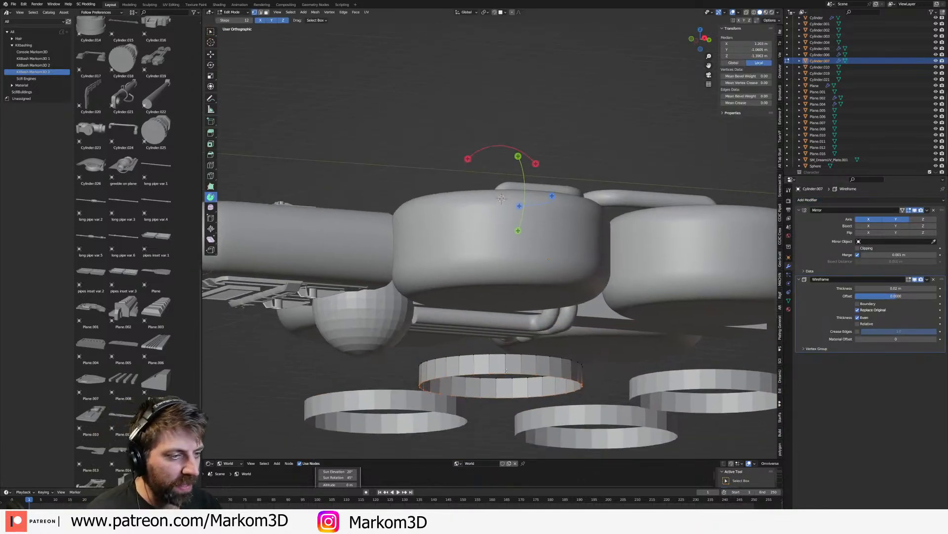
key(x)
click(489, 344)
key(Tab)
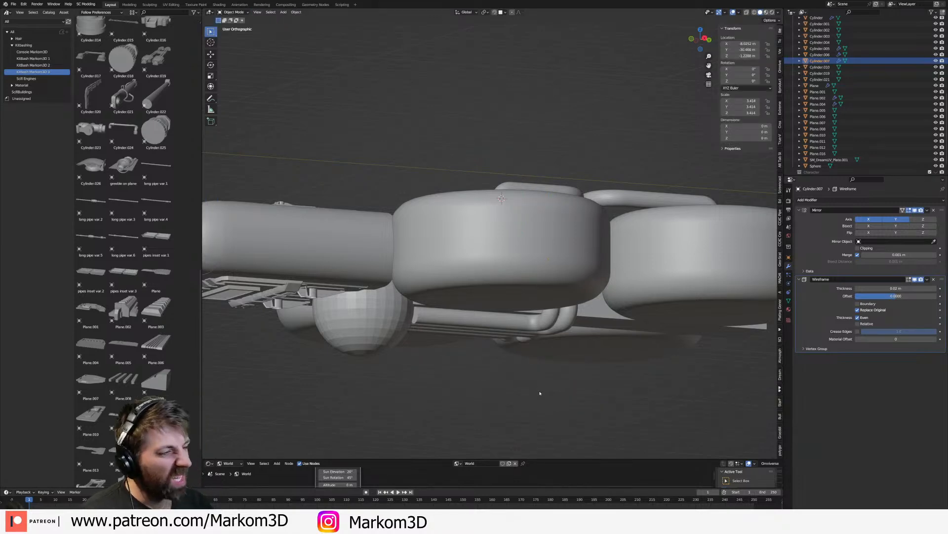
- Extrude the remaining circle downward along Z to form a band with the Wireframe modifier applied live
key(Tab)
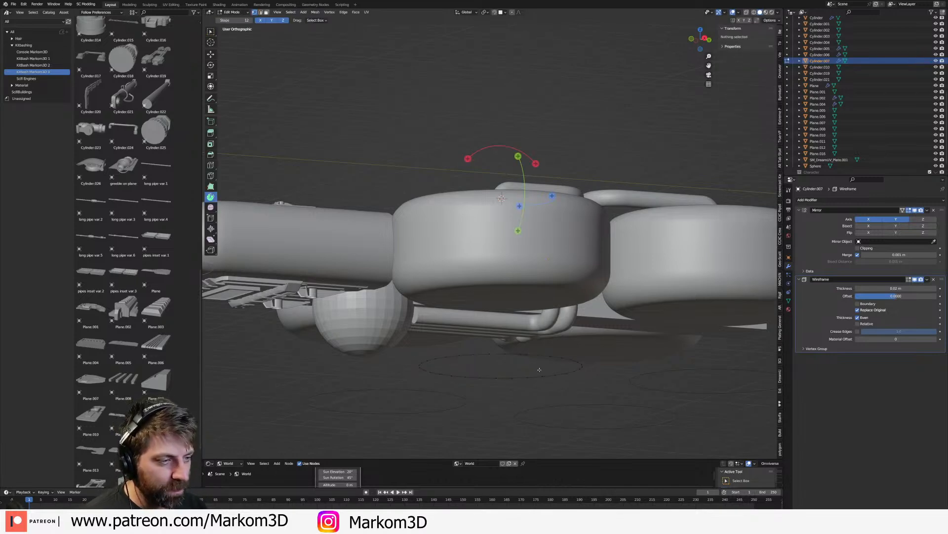
key(a)
key(e)
key(z)
click(543, 386)
key(Tab)
- Move the wireframe band object up along Z to sit directly beneath the rounded tank
middle_drag(575, 371, 588, 356)
key(g)
key(z)
click(586, 297)
scroll(586, 297, up, 3)
middle_drag(594, 321, 611, 309)
- Scale the band's mesh to about 0.48 along Z and shift it vertically against the tank's underside
key(a)
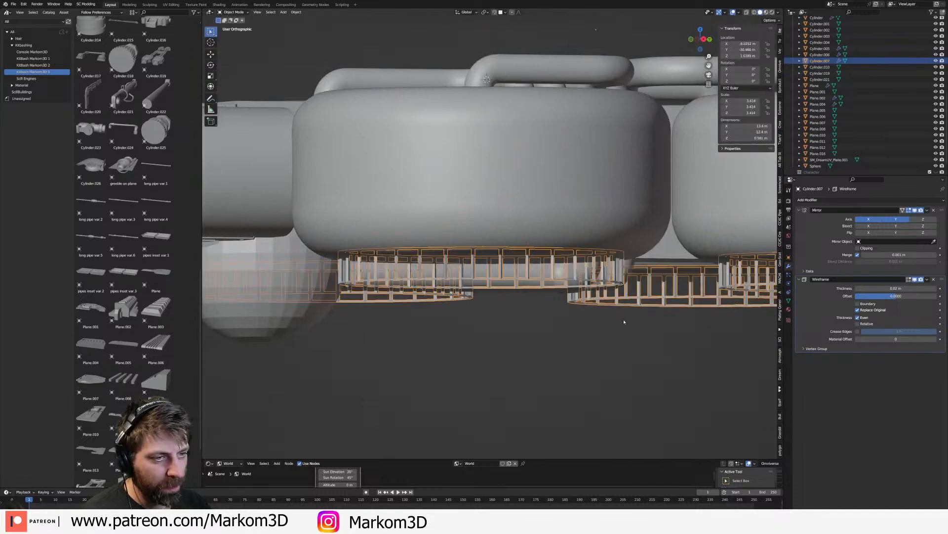
click(585, 284)
key(Tab)
key(a)
key(s)
key(z)
click(595, 279)
key(g)
key(z)
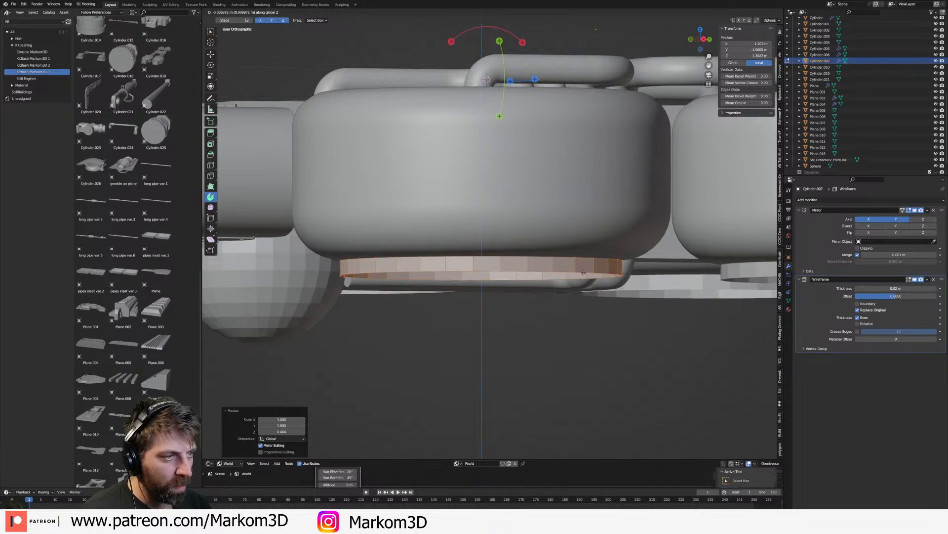
click(585, 275)
key(Tab)
- Enable relative thickness on the Wireframe modifier and keep Replace Original switched on
key(z)
click(681, 320)
mouse_move(681, 319)
middle_down()
mouse_move(614, 341)
mouse_move(610, 332)
middle_up()
scroll(642, 331, up, 1)
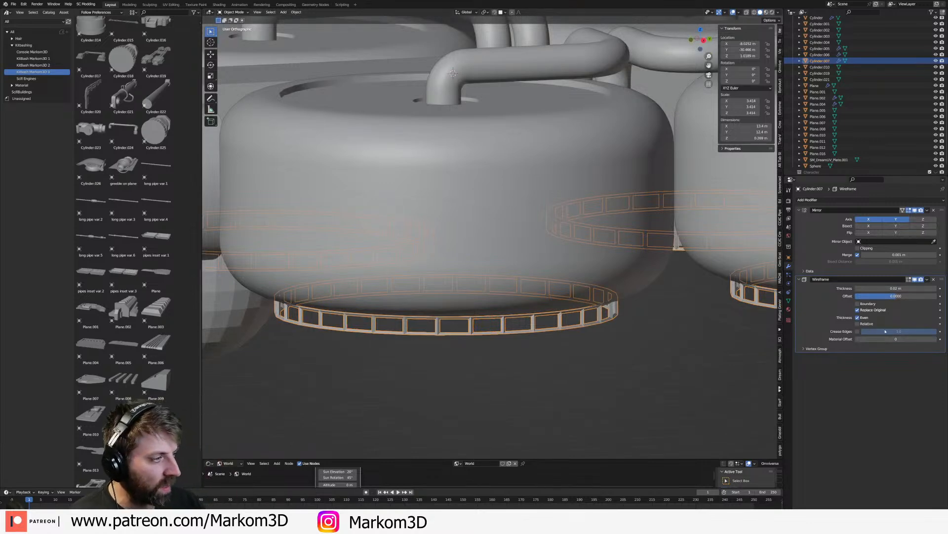
click(859, 323)
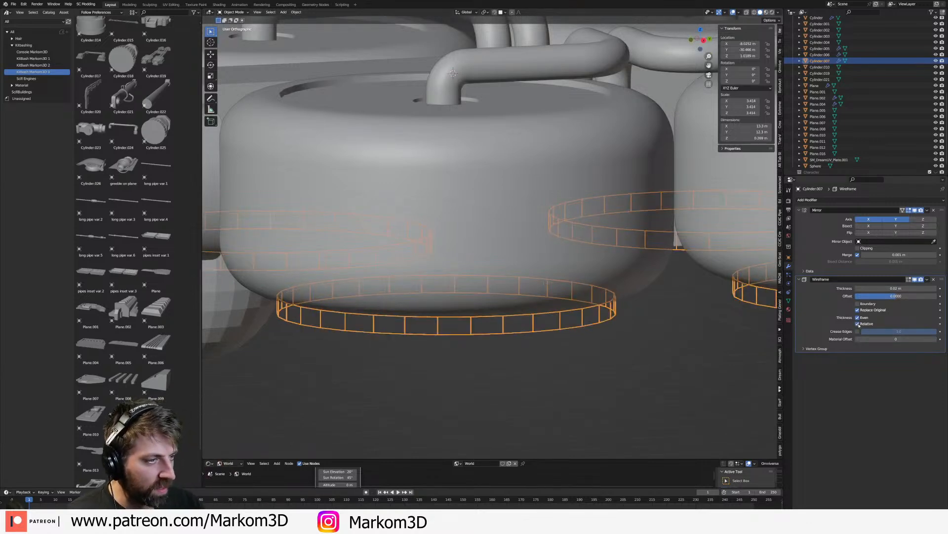
click(858, 324)
click(859, 324)
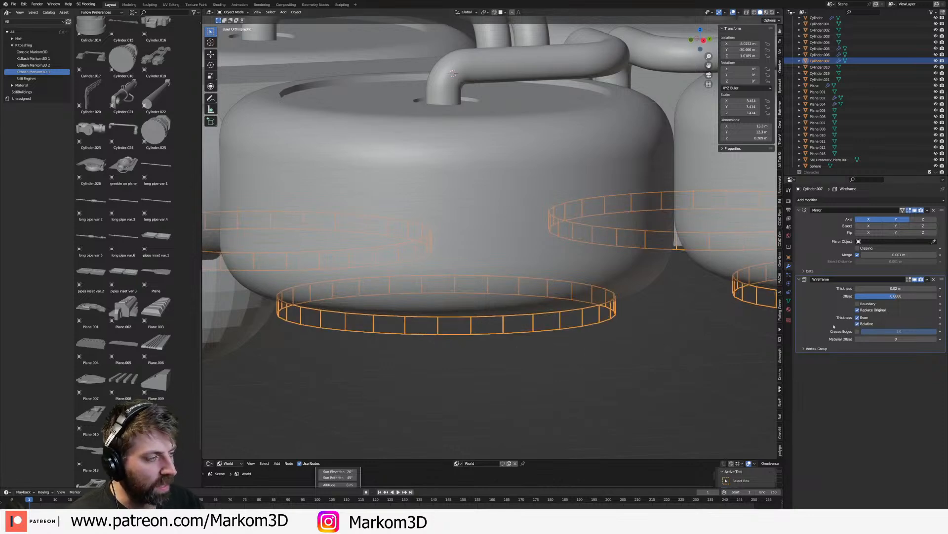
click(858, 310)
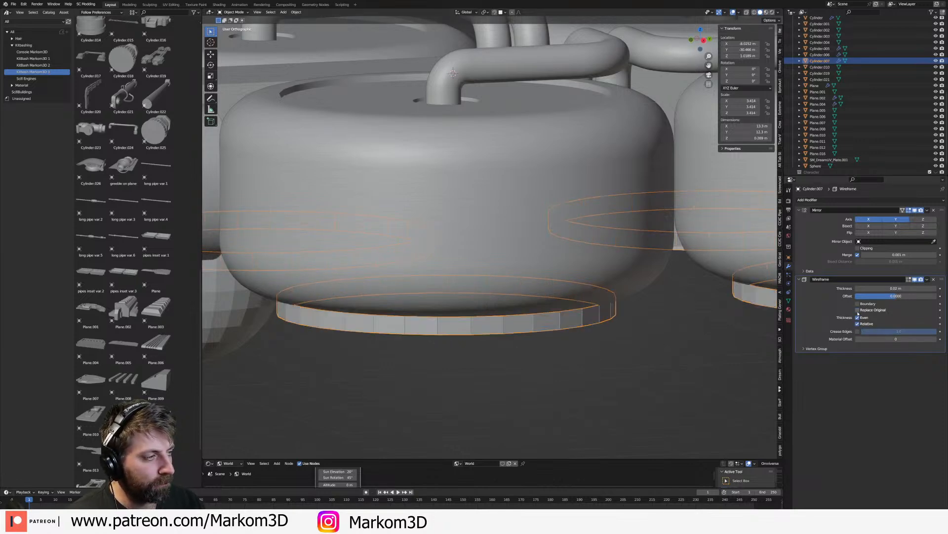
click(858, 310)
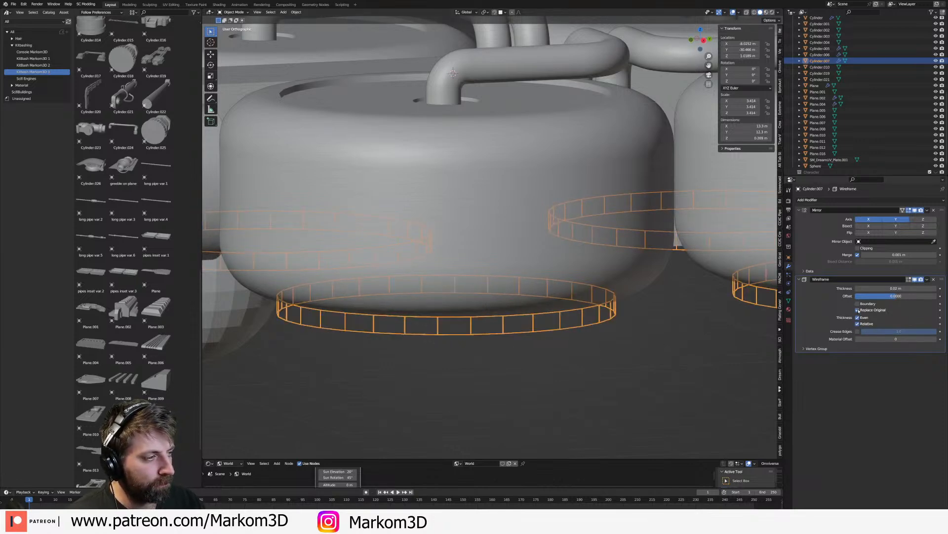
- Increase the Wireframe modifier's thickness to give the band thicker struts
click(896, 288)
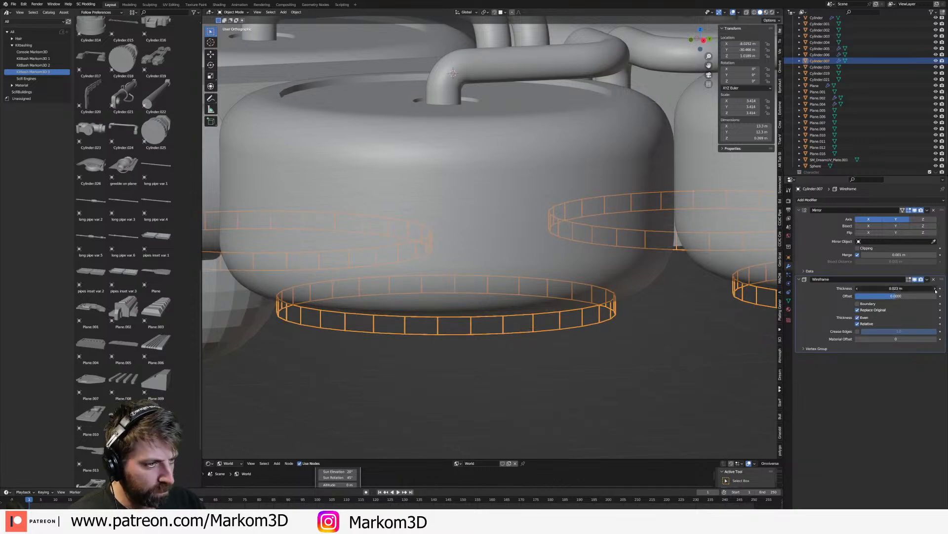
text(0.215)
key(Return)
drag(896, 288, 931, 288)
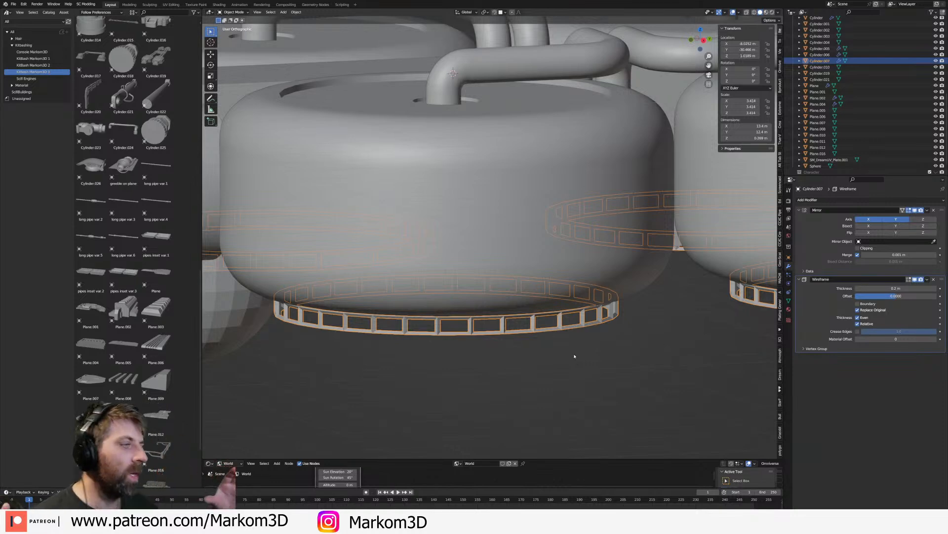
- Delete the band's lower edge loop to leave a single circle, and remove the Wireframe modifier
middle_drag(571, 356, 555, 346)
key(Tab)
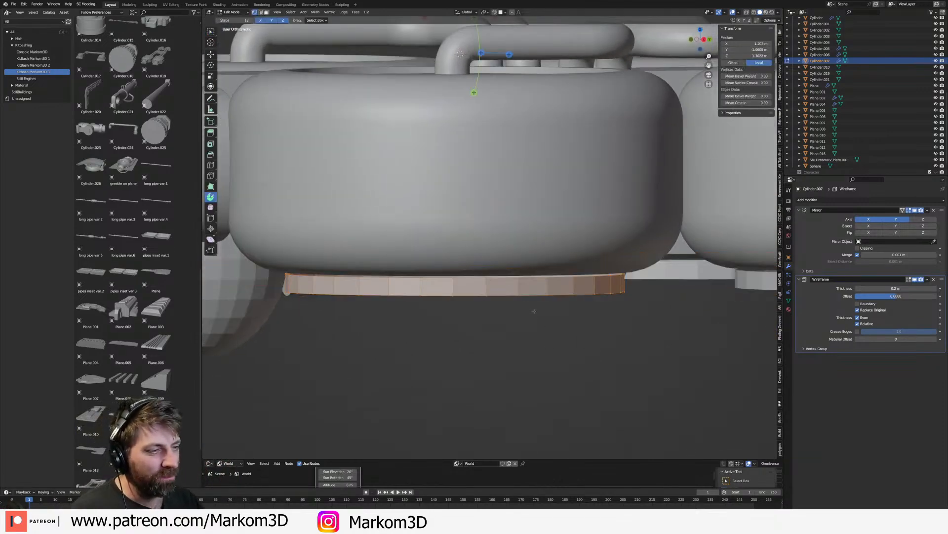
alt+click(531, 294)
key(x)
click(551, 301)
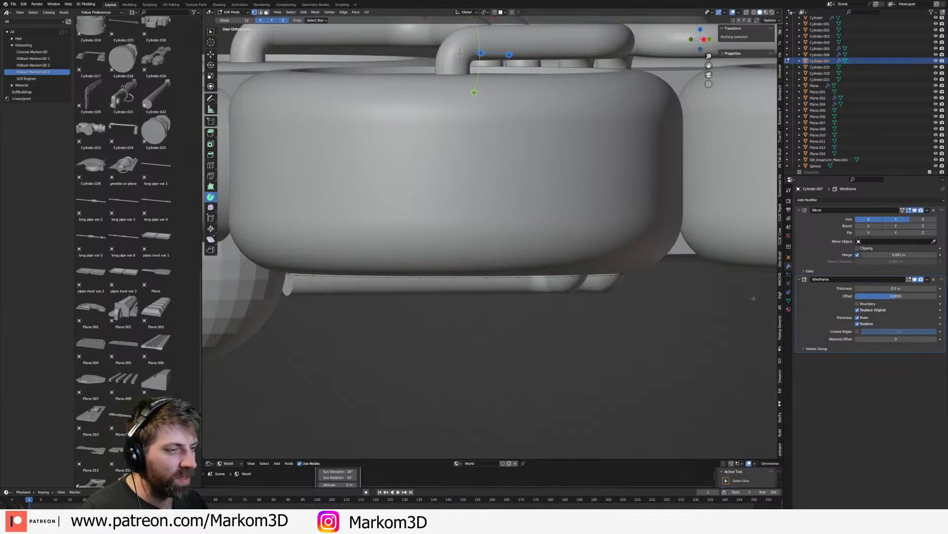
click(934, 279)
key(Tab)
- Convert the mirrored circle mesh object to a curve
key(F3)
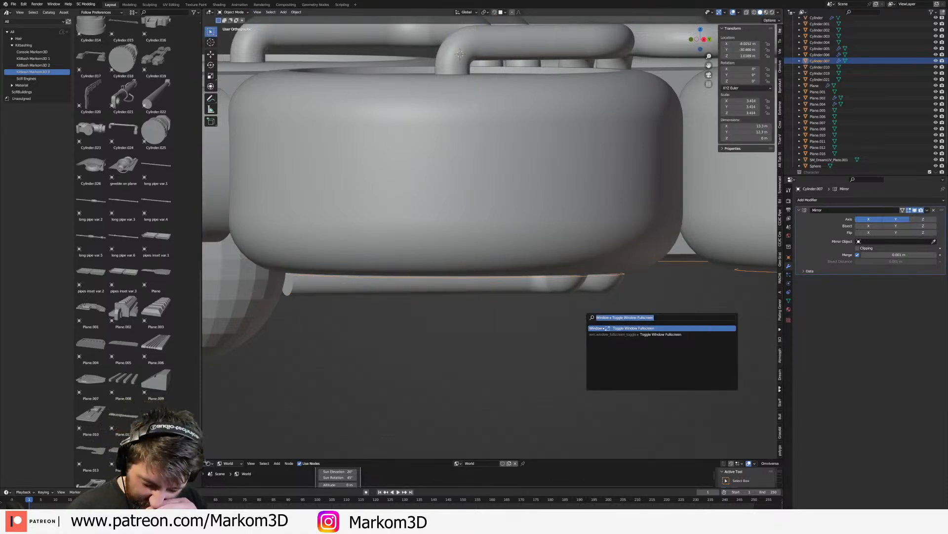
text(curve)
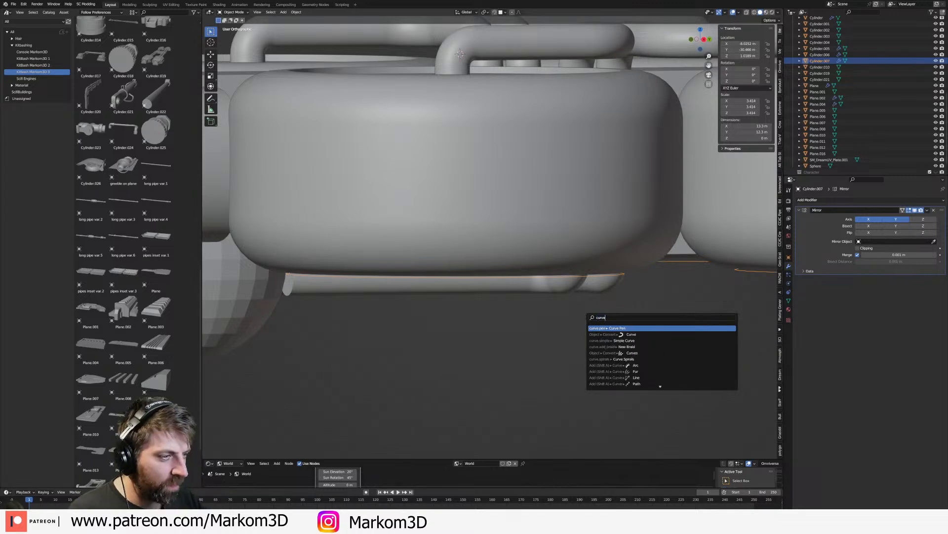
key(Down)
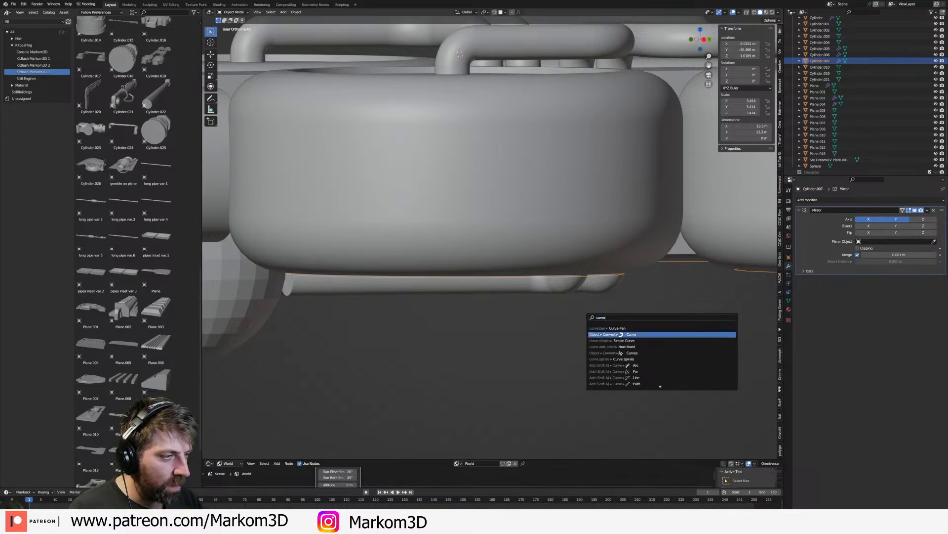
key(Return)
- Try to close the linked curve points of the ring under the tank with a new segment
key(Tab)
middle_drag(586, 316, 559, 340)
click(550, 325)
key(ctrl+l)
key(f)
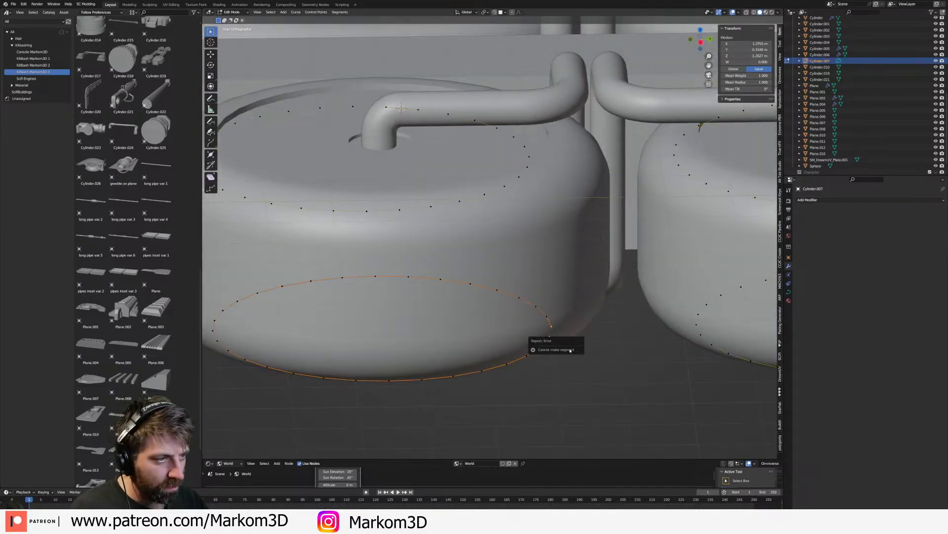
key(a)
key(alt+c)
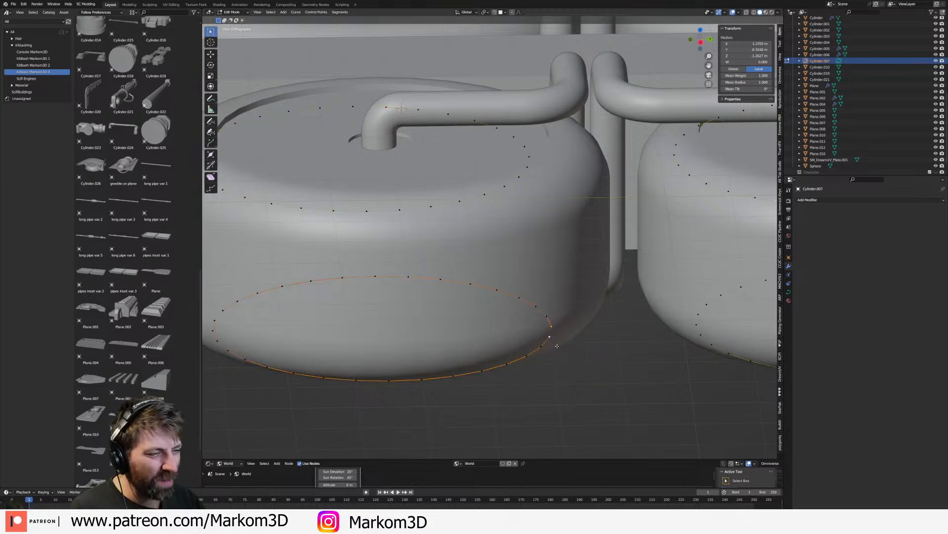
key(Tab)
- Give the ring curve a round bevel with a depth of 0.02 m in its geometry settings
middle_drag(580, 370, 566, 300)
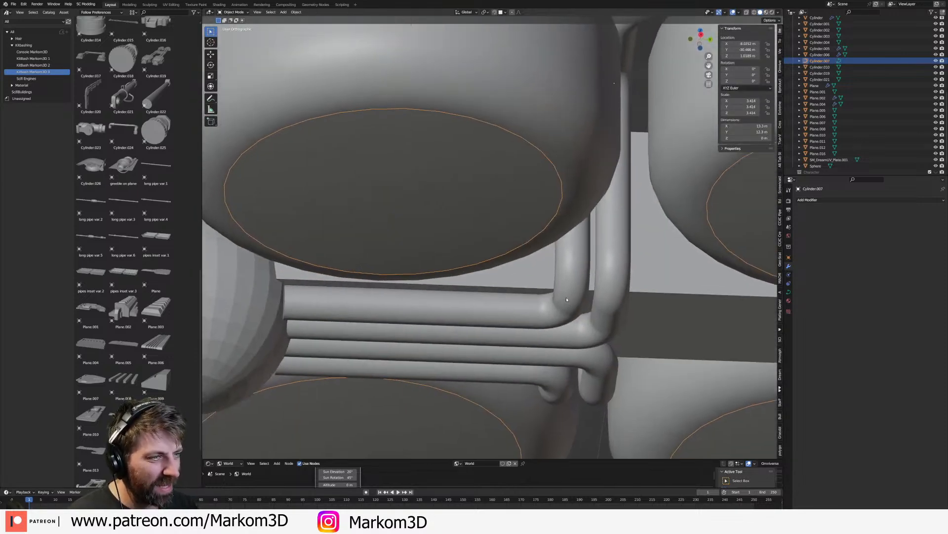
click(789, 292)
click(805, 299)
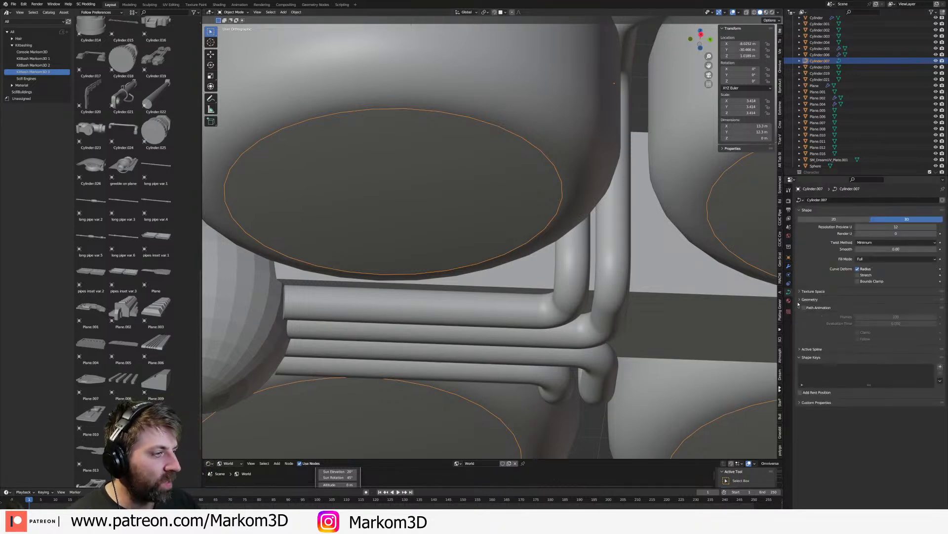
click(936, 362)
click(935, 363)
middle_drag(591, 276, 591, 282)
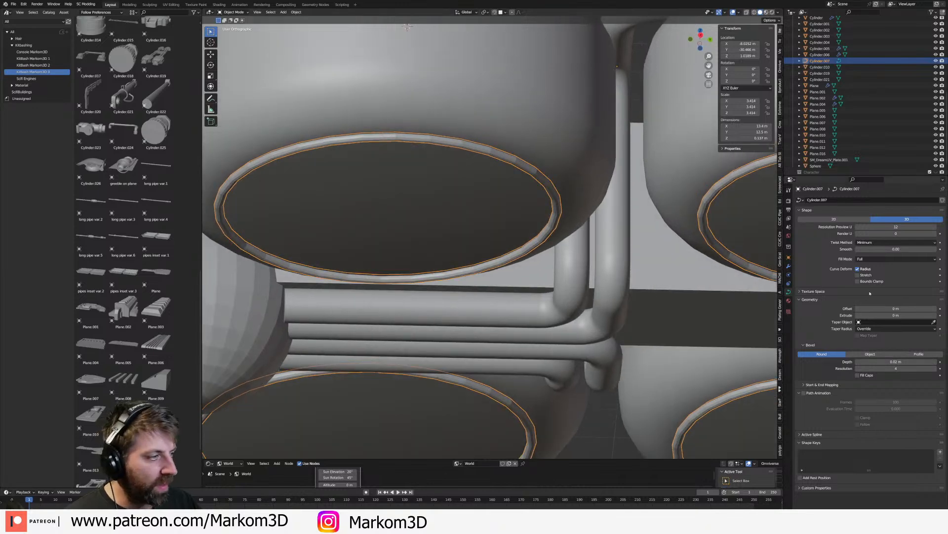
- Set the curve's preview resolution U to 64 and open its control points for editing
click(896, 227)
text(64)
key(Return)
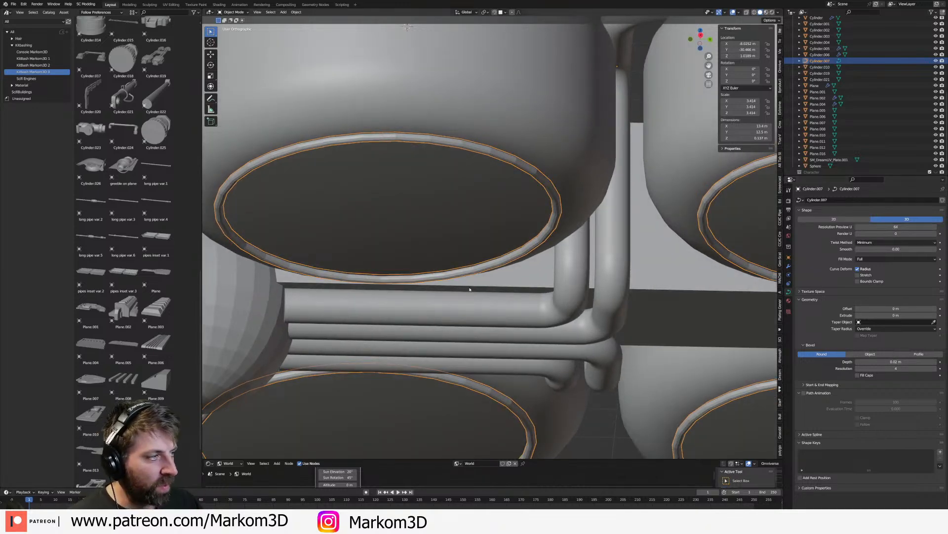
key(Tab)
middle_drag(509, 237, 518, 245)
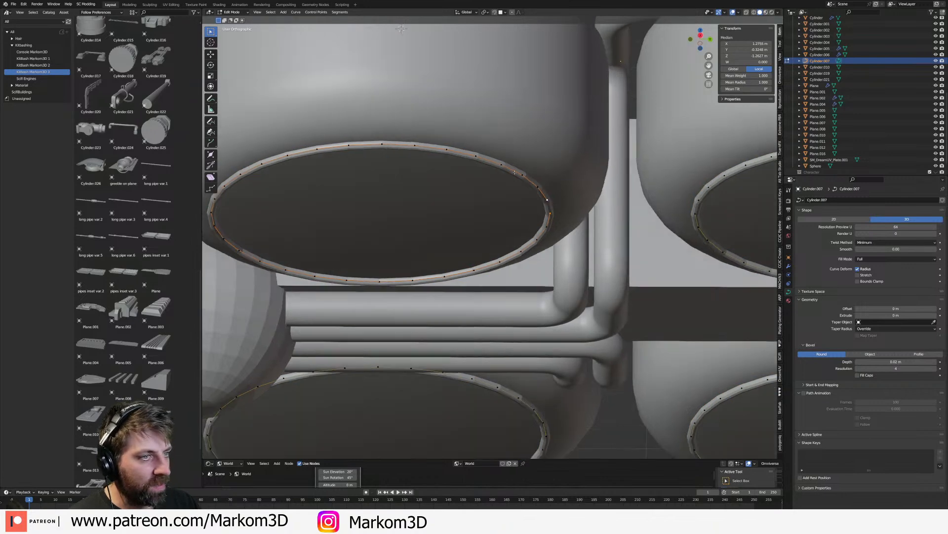
- Set the ring curve's bevel depth to 0.01 m and convert the curve to a mesh
key(Tab)
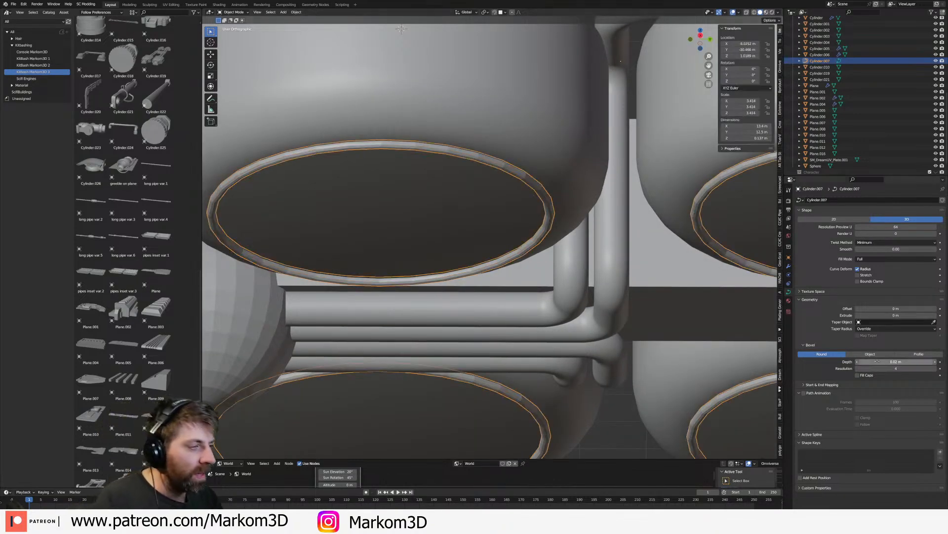
click(857, 361)
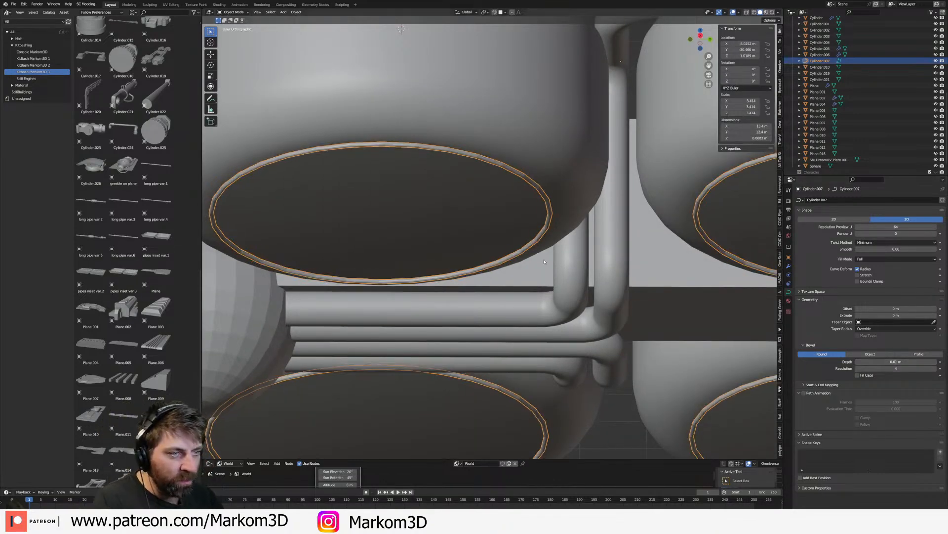
key(F3)
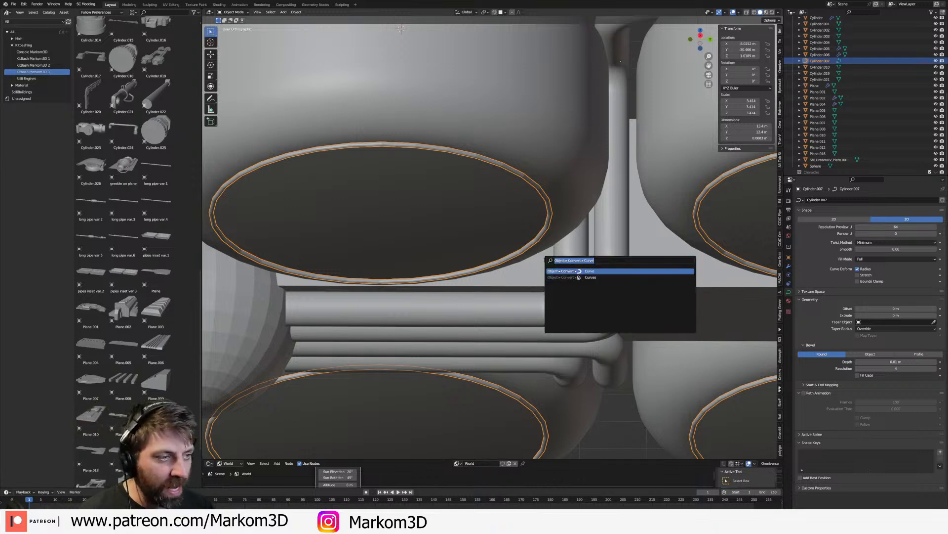
text(mesh)
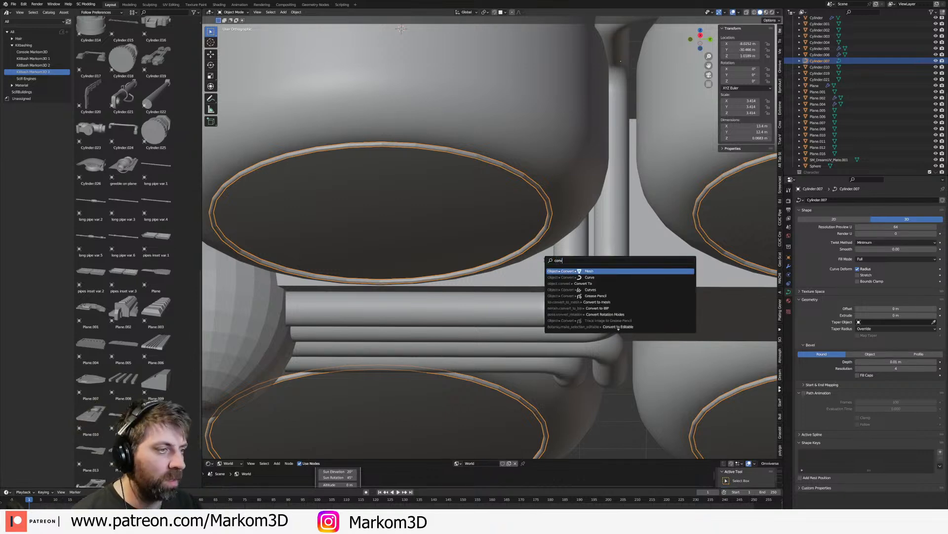
key(Return)
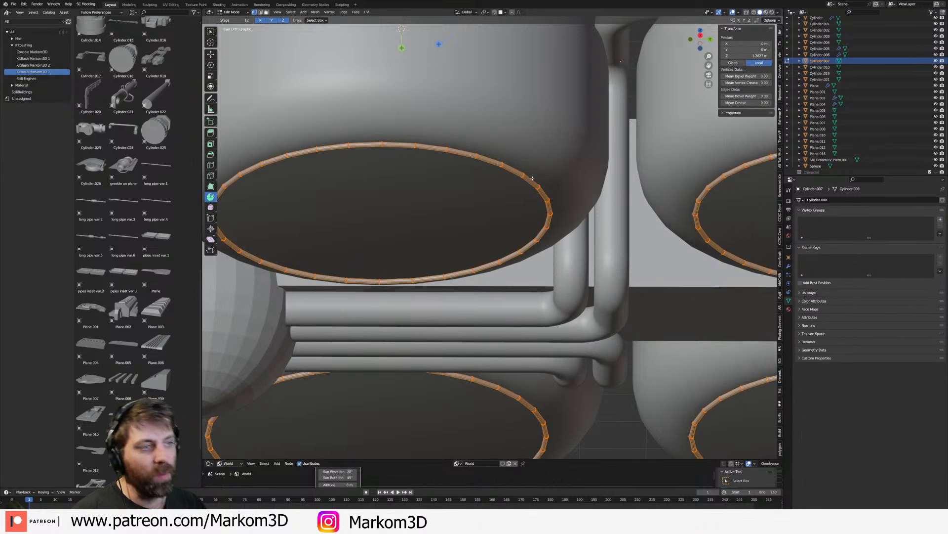
- Shade the ring mesh auto smooth at 30°, raise it slightly against the tank's underside and open it for editing
right_click(541, 191)
click(540, 190)
middle_drag(541, 190, 547, 307)
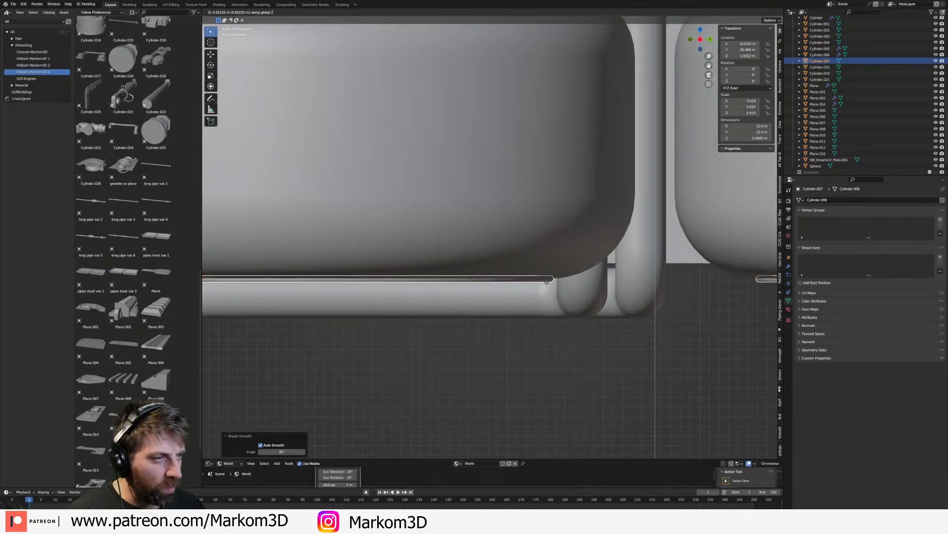
middle_drag(547, 307, 575, 329)
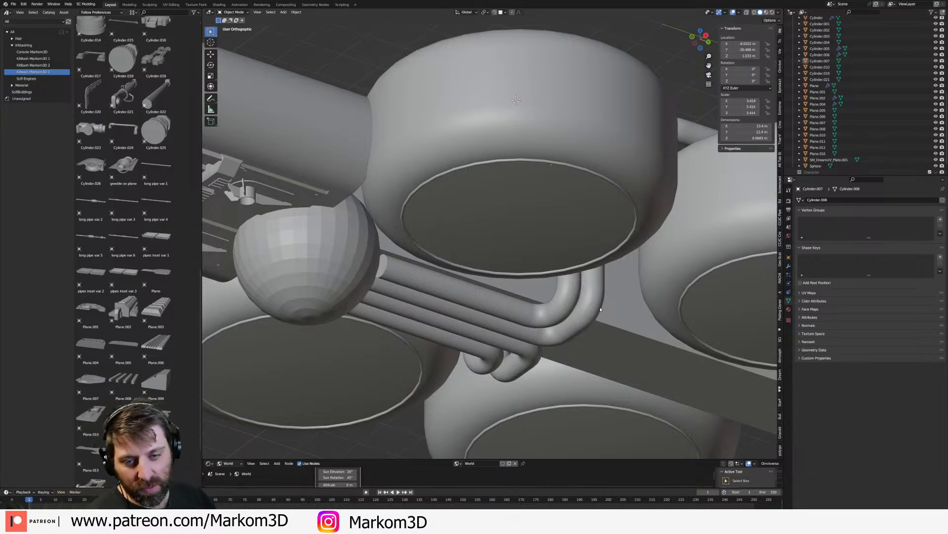
middle_drag(580, 191, 573, 203)
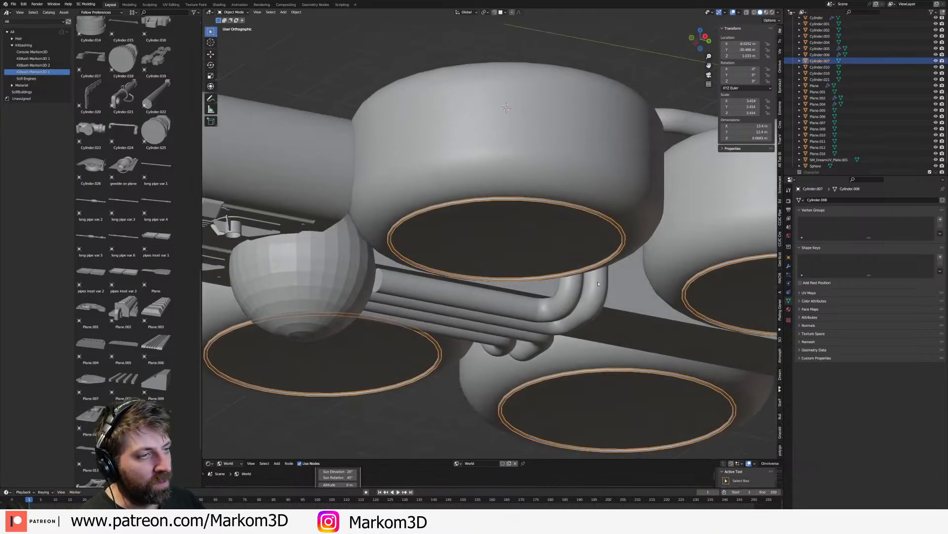
key(Tab)
key(shift+d)
key(Escape)
key(s)
key(shift+z)
key(Escape)
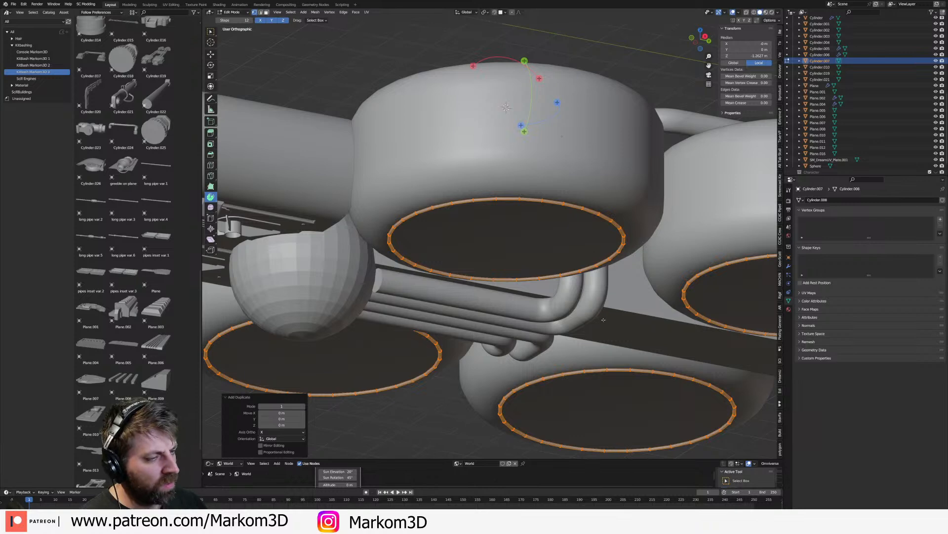
key(ctrl+z)
- Delete the linked geometry of the rings under the other three tanks, keeping only one tank's ring
click(429, 362)
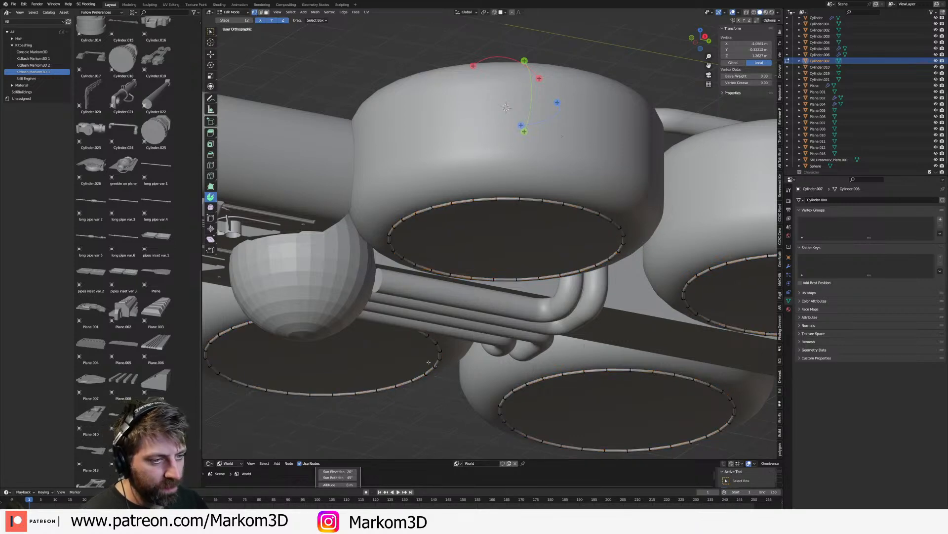
key(c)
mouse_move(427, 369)
mouse_down()
mouse_move(461, 381)
mouse_move(734, 319)
mouse_up()
key(Escape)
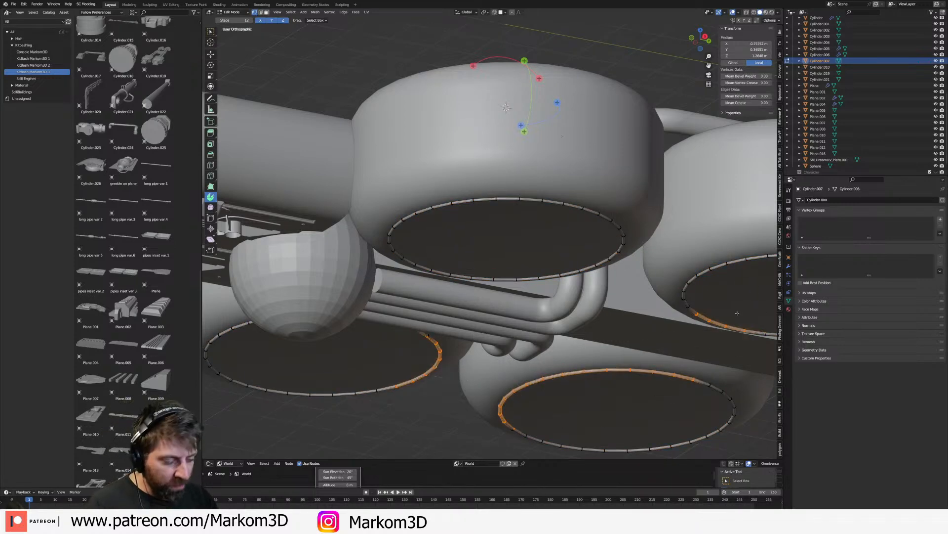
key(ctrl+l)
key(x)
click(738, 315)
- Duplicate the remaining ring in place and scale the copy to about 0.65 to form a smaller inner ring
key(a)
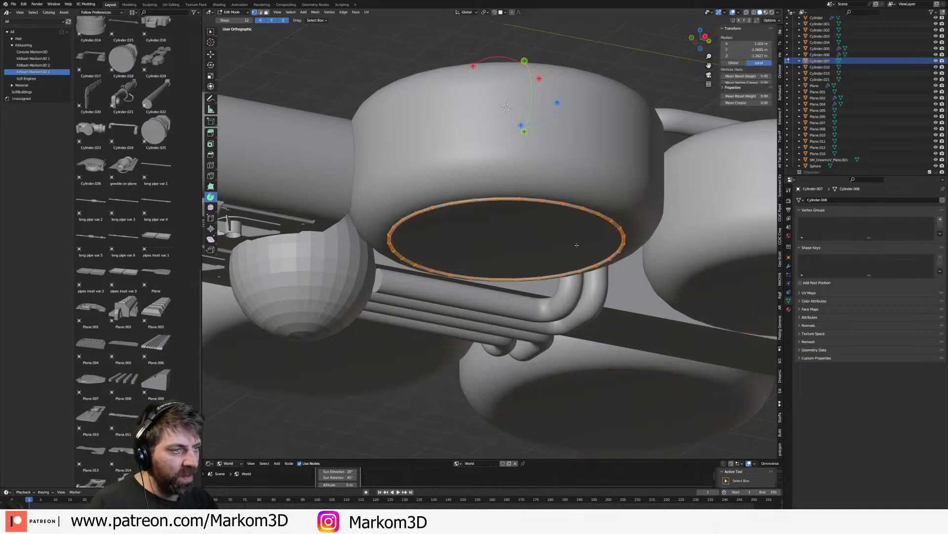
key(shift+d)
right_click(682, 307)
key(s)
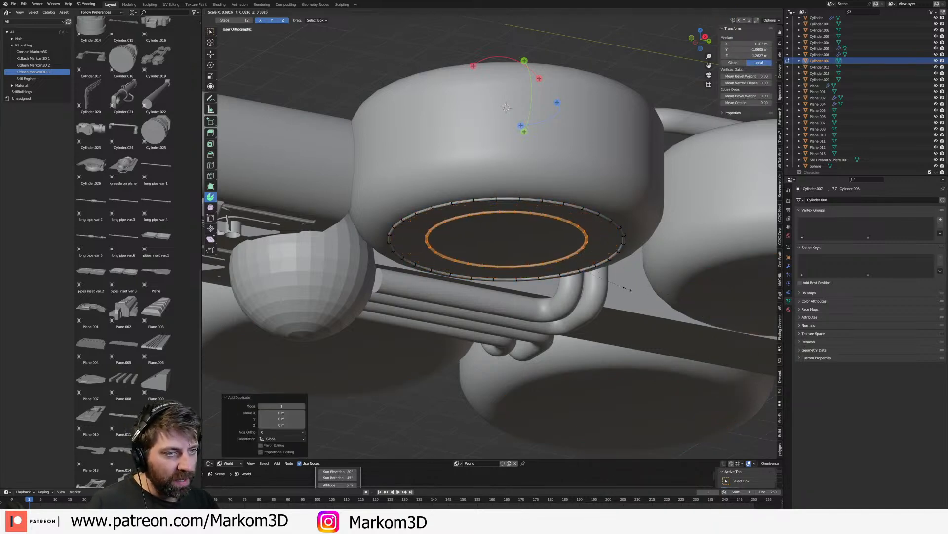
click(620, 286)
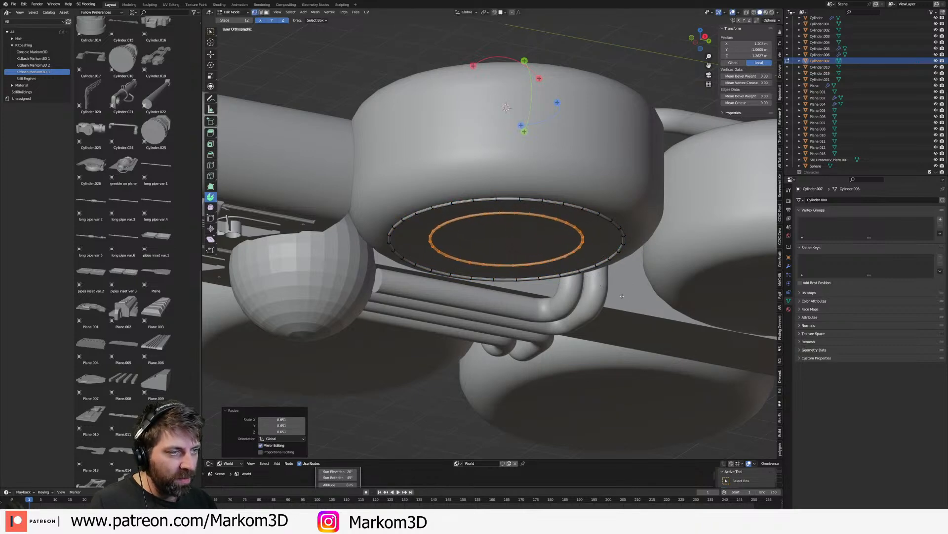
- Duplicate the outer ring about 0.89 m up along Z and enlarge the copy to surround the tank's side
key(KP_7)
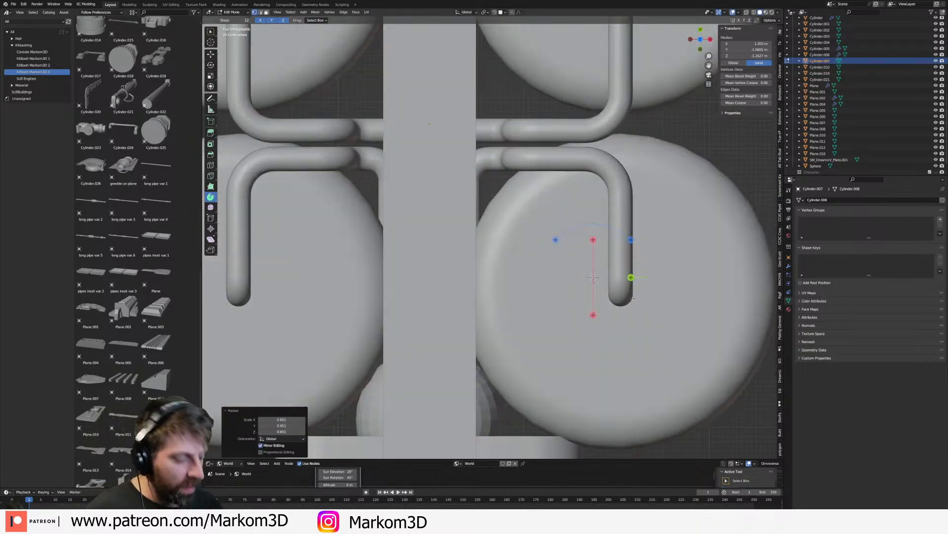
key(KP_3)
key(z)
click(574, 297)
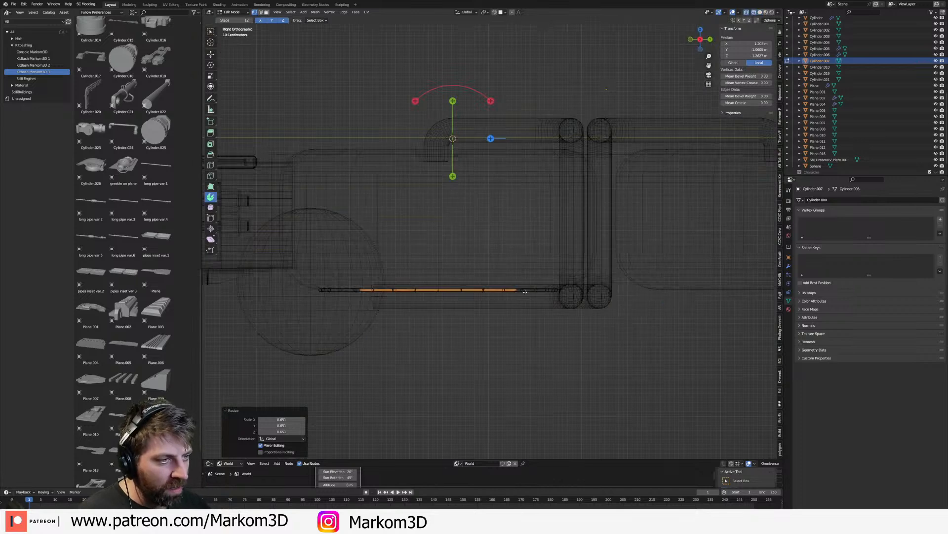
click(553, 300)
key(ctrl+l)
key(shift+d)
key(z)
key(s)
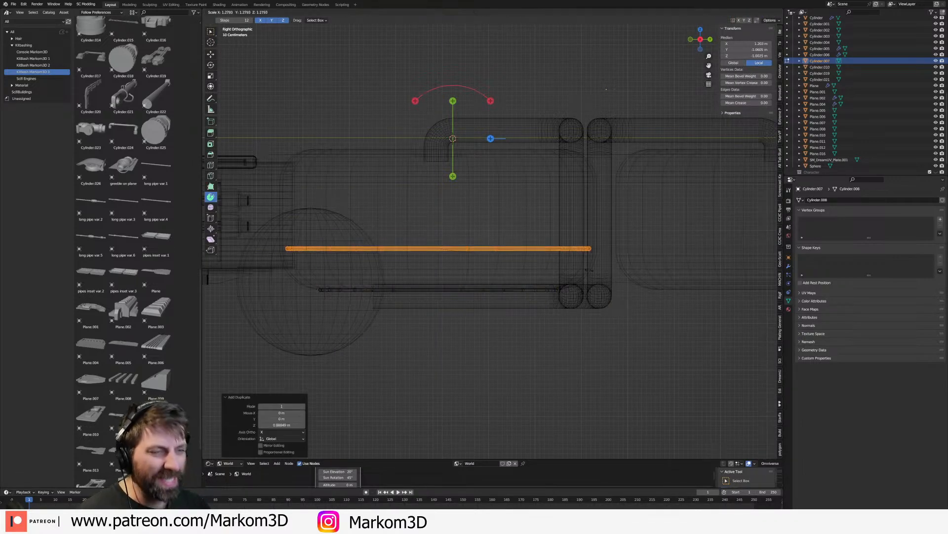
click(619, 78)
- Return to solid shading and scale the side ring in the horizontal plane to hug the tank wall
key(z)
click(626, 276)
scroll(624, 321, up, 2)
mouse_move(626, 277)
middle_down()
mouse_move(624, 321)
mouse_move(626, 281)
middle_up()
key(s)
key(shift+z)
click(620, 280)
- Duplicate the side ring about 1.25 m up along Z as a second band and leave mesh editing
scroll(604, 298, down, 3)
middle_drag(576, 312, 592, 254)
key(shift+d)
key(z)
click(579, 247)
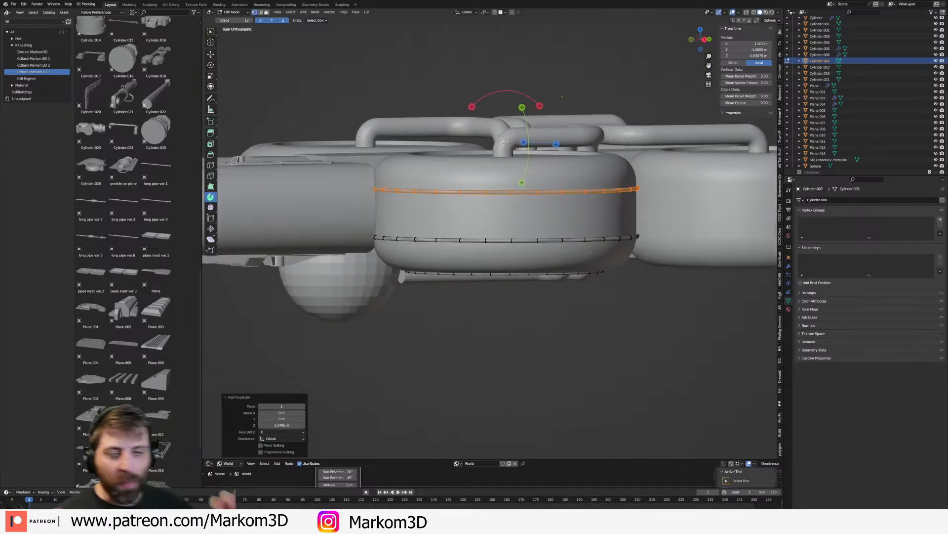
middle_drag(442, 284, 565, 294)
key(Tab)
- Move the rounded body block beside the tanks along the Y axis, slightly away from them
click(494, 240)
mouse_move(495, 240)
middle_down()
mouse_move(491, 260)
mouse_move(501, 257)
middle_up()
key(g)
key(y)
click(494, 260)
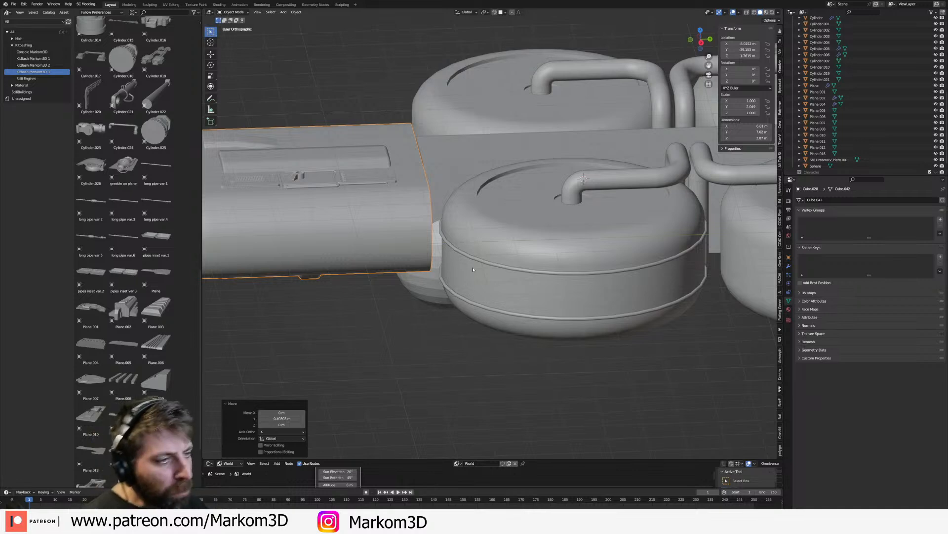
- Add a Mirror modifier to the rings object on both the X and Y axes
middle_drag(540, 297, 554, 288)
click(539, 235)
middle_drag(692, 252, 695, 202)
shift+middle_drag(695, 202, 683, 226)
click(789, 267)
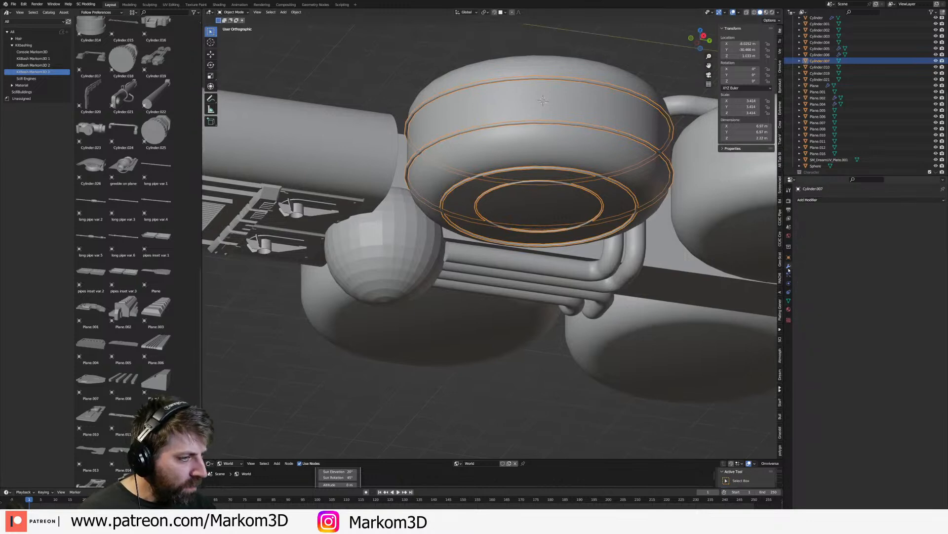
click(826, 201)
click(825, 271)
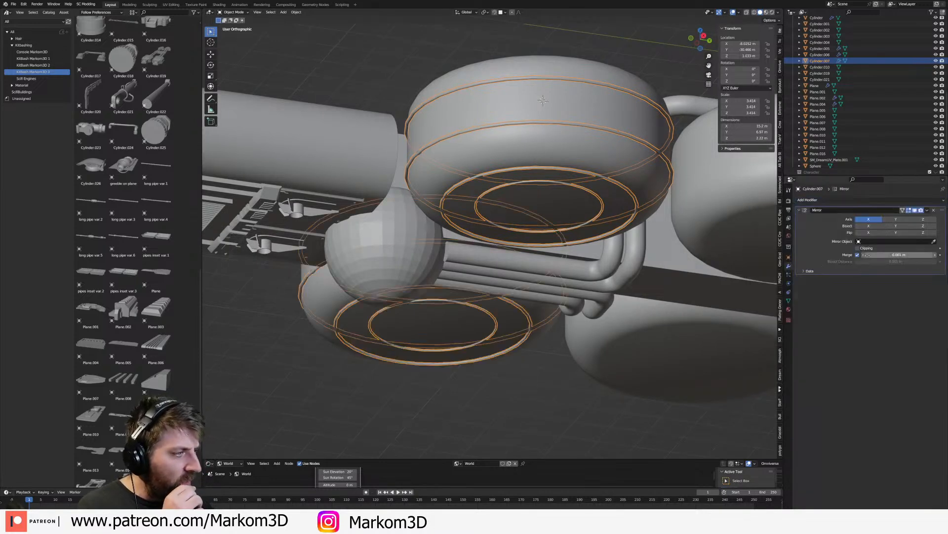
click(892, 220)
middle_drag(558, 321, 547, 400)
click(546, 400)
scroll(545, 397, down, 3)
middle_drag(532, 316, 552, 300)
click(566, 292)
click(566, 298)
key(Tab)
key(Tab)
- Select the rounded tank and open its mesh for editing with edge selection
click(552, 308)
key(Tab)
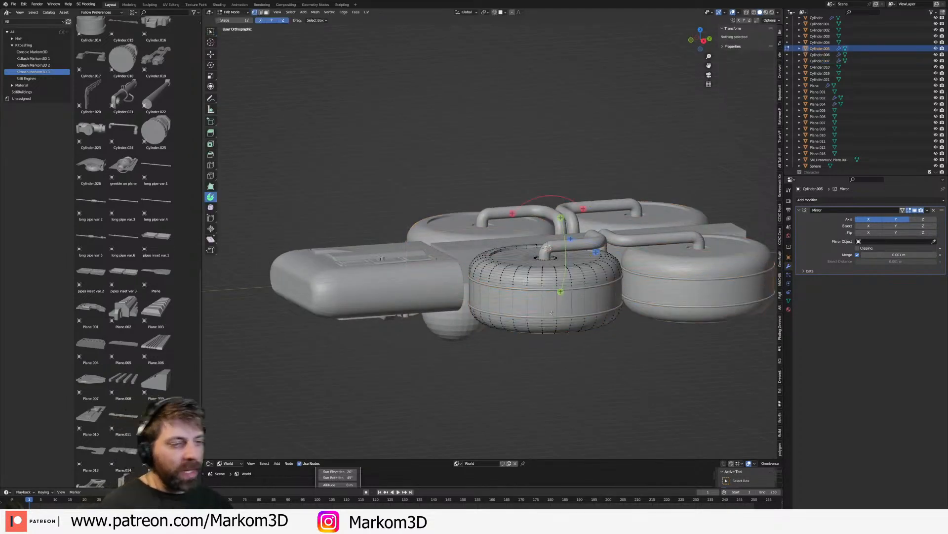
key(Tab)
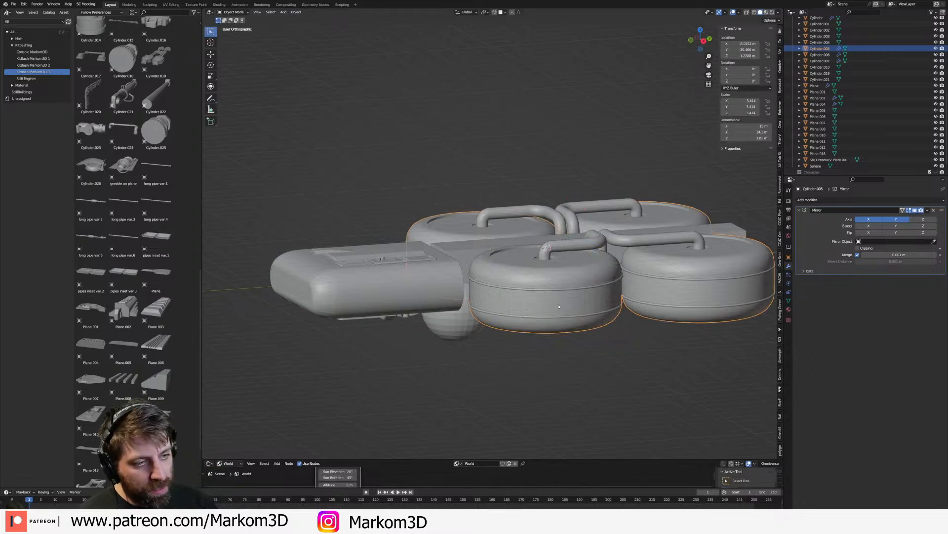
middle_drag(558, 306, 554, 312)
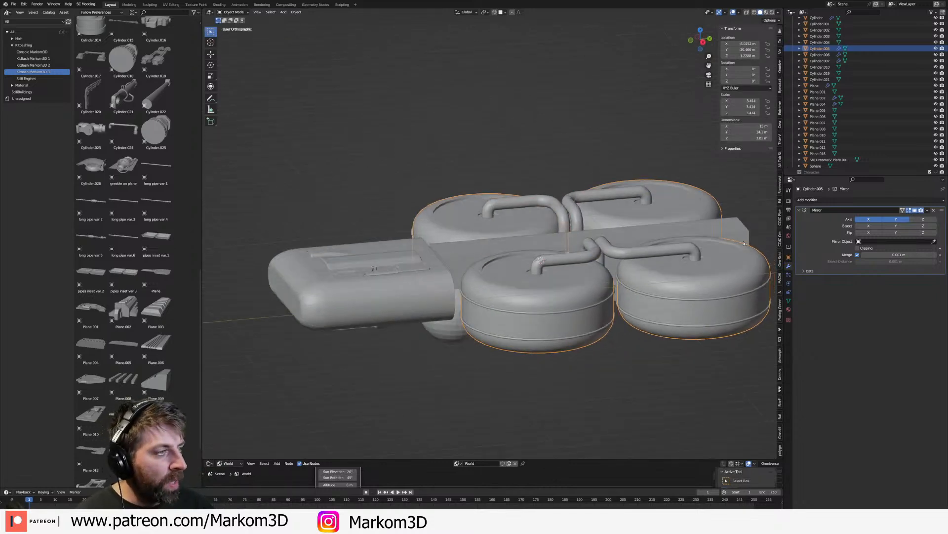
key(Tab)
scroll(539, 261, up, 3)
scroll(534, 257, up, 3)
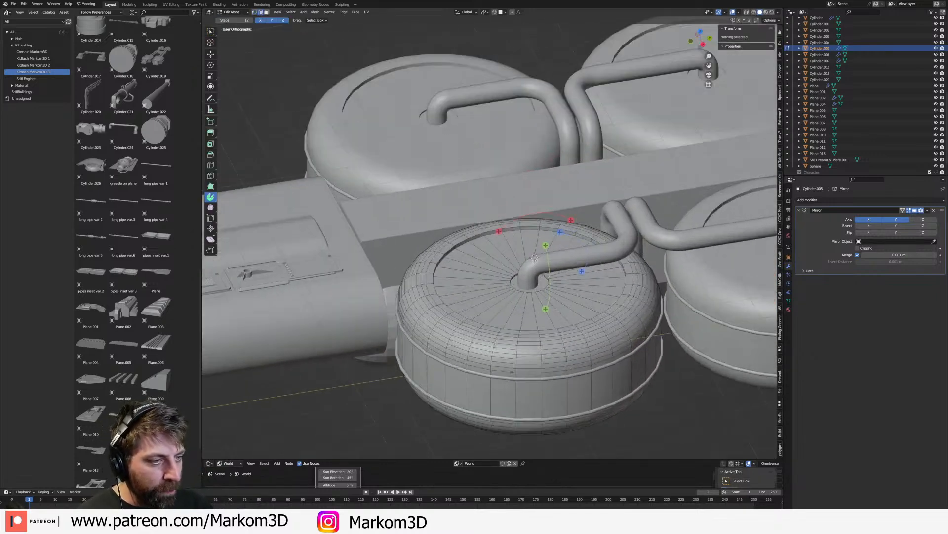
- Mark seams along the tank's upper and lower circular edge loops and a vertical edge loop, finishing the mesh edit
alt+click(504, 349)
middle_drag(532, 306, 535, 245)
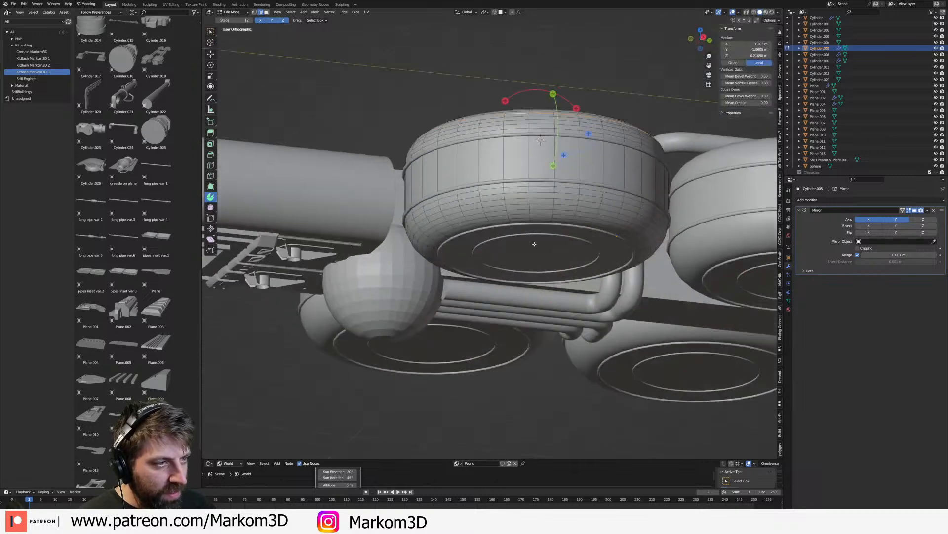
alt+shift+click(594, 209)
middle_drag(593, 213, 594, 224)
alt+shift+click(574, 178)
middle_drag(460, 244, 549, 287)
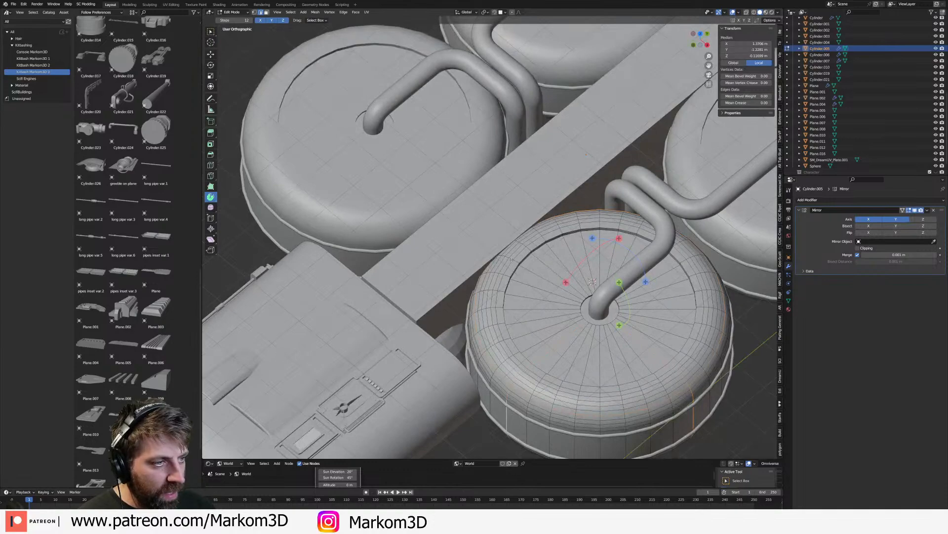
middle_drag(580, 227, 620, 290)
alt+shift+click(619, 291)
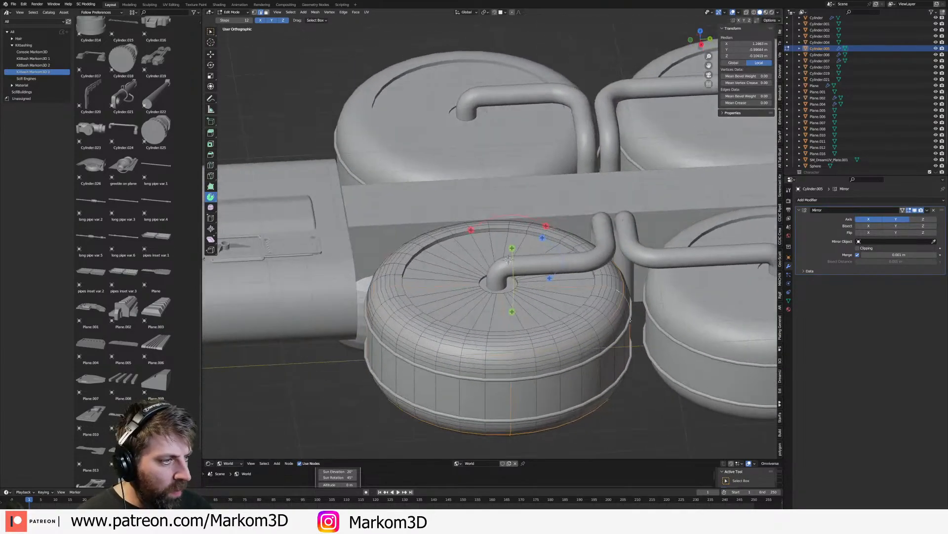
middle_drag(598, 291, 593, 347)
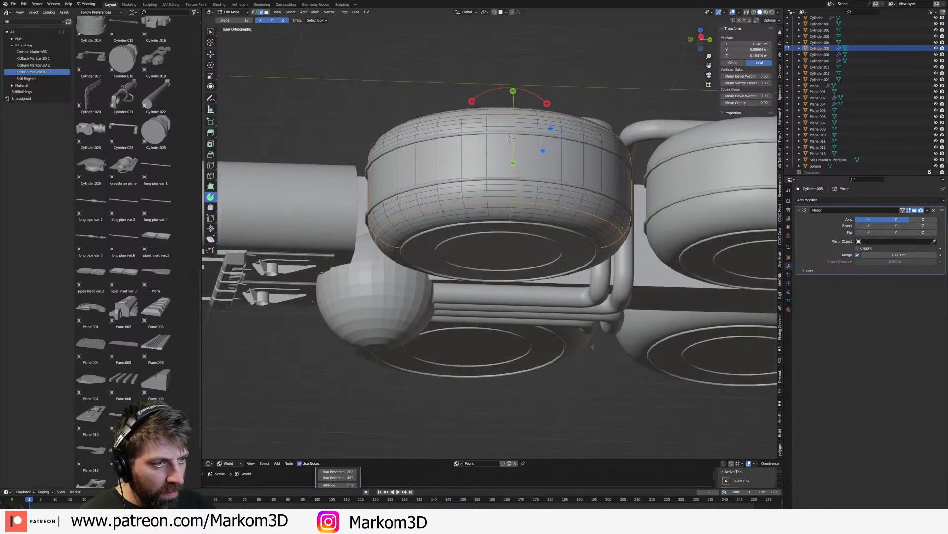
alt+shift+click(592, 252)
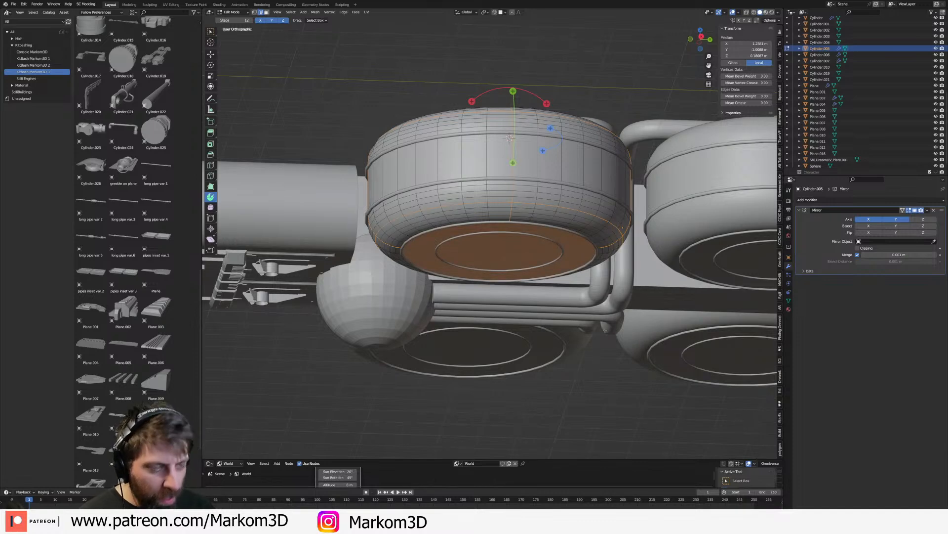
key(ctrl+e)
click(606, 331)
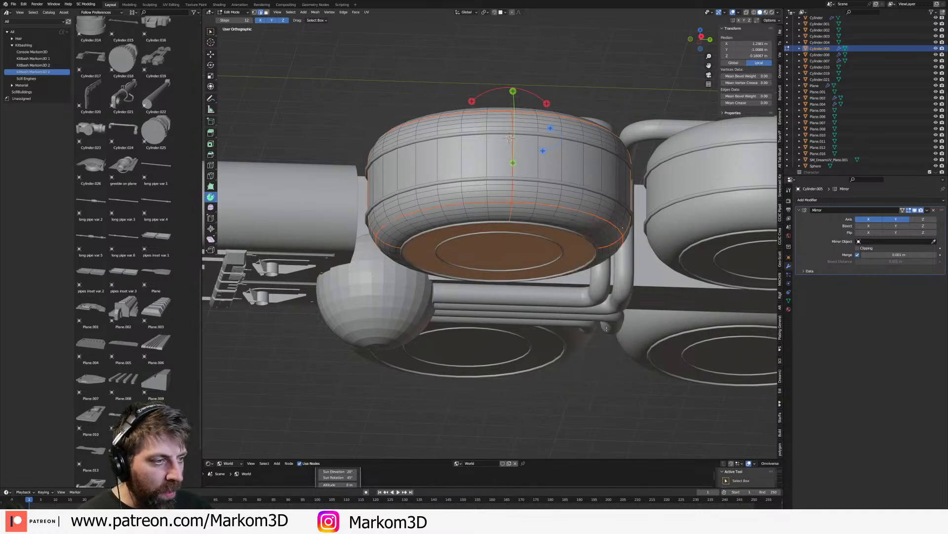
key(Tab)
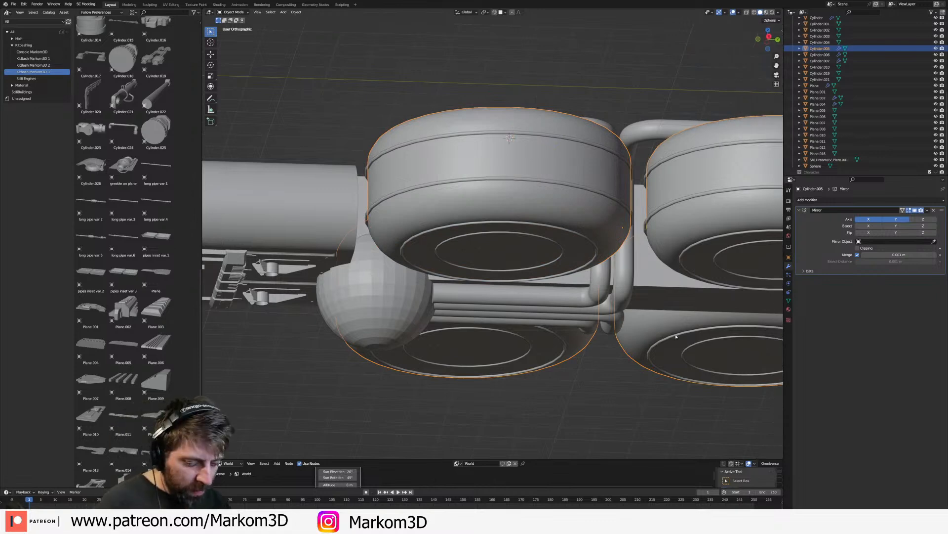
- Find and display the DreamUV tools with the HotSpot Tool settings
click(780, 375)
click(780, 389)
click(780, 402)
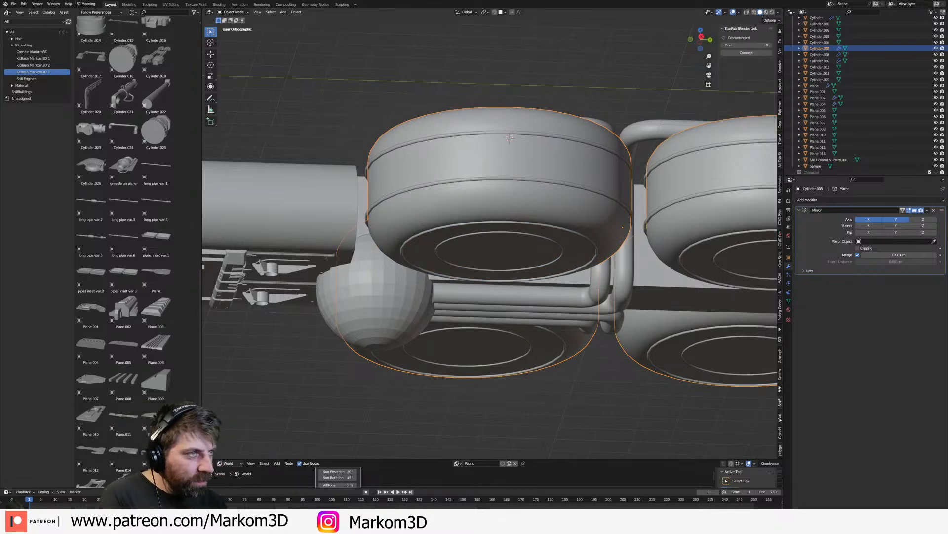
click(780, 417)
scroll(781, 417, up, 3)
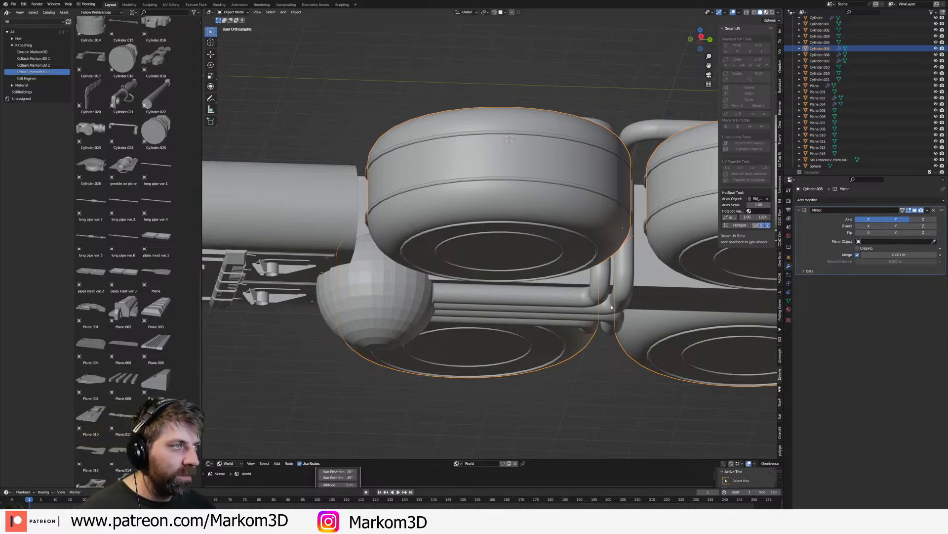
- Show the model with its materials and apply the existing DUV_Painted_Grey material to the rounded tank
click(766, 12)
middle_drag(701, 272, 713, 310)
click(789, 309)
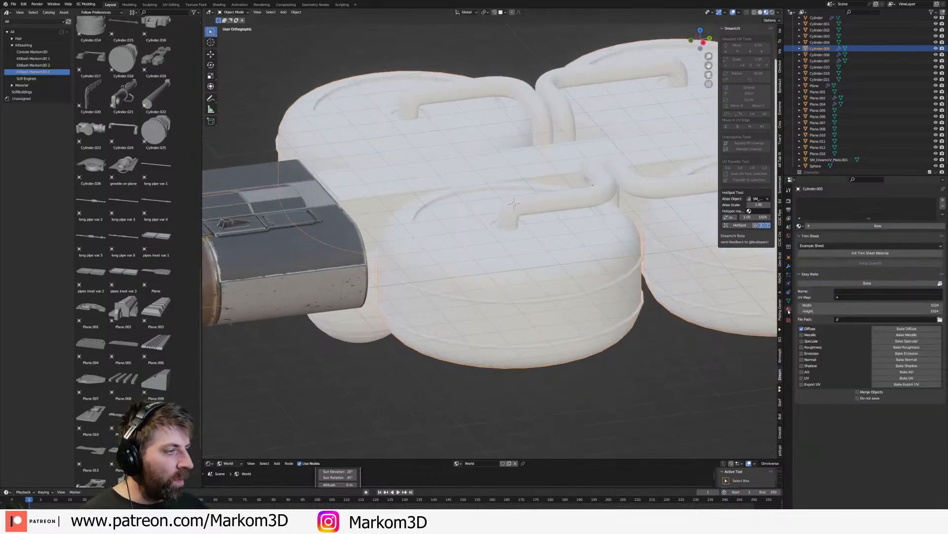
click(800, 226)
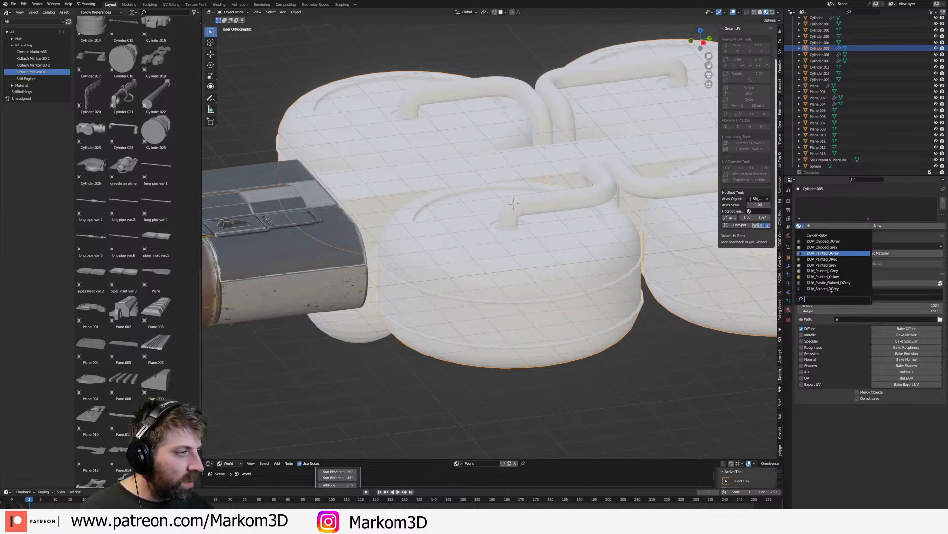
click(823, 264)
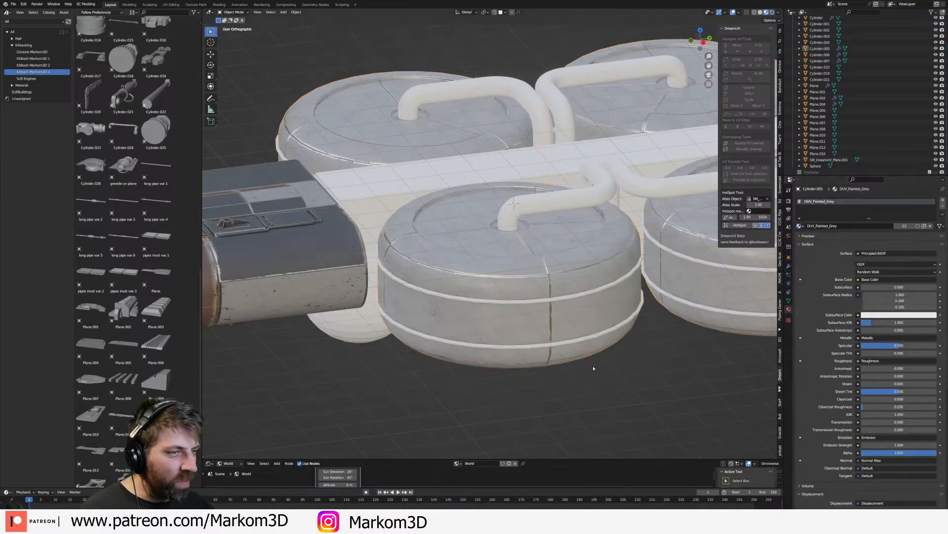
- Select one seam-bounded side section of the tank's mesh and add a second material slot holding DUV_Painted_DRed
middle_drag(606, 380, 583, 376)
scroll(485, 319, up, 3)
middle_drag(487, 321, 546, 347)
key(Tab)
middle_drag(575, 252, 574, 255)
click(582, 240)
key(ctrl+l)
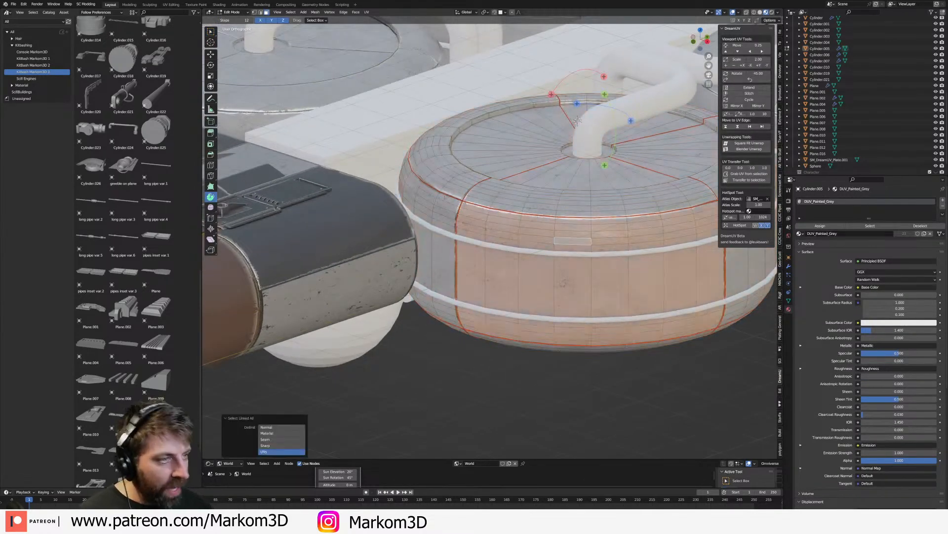
click(942, 201)
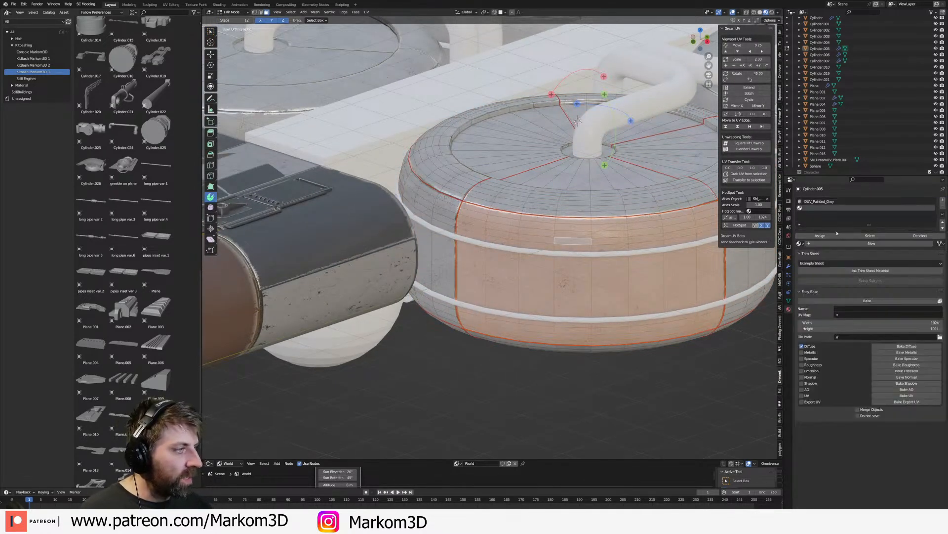
click(799, 243)
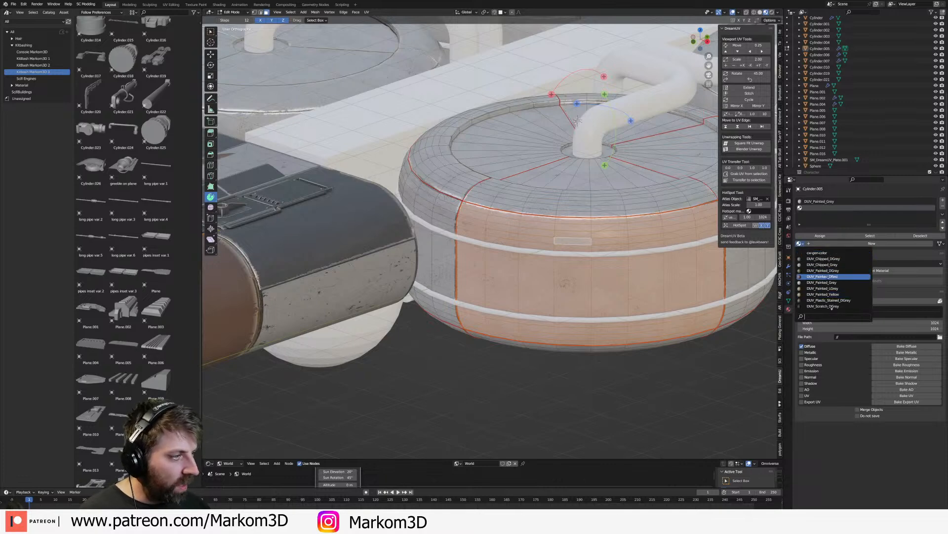
click(834, 273)
- Reselect the seam-bounded side section of the tank, assign DUV_Painted_DRed to it and finish the mesh edit
click(656, 353)
click(680, 277)
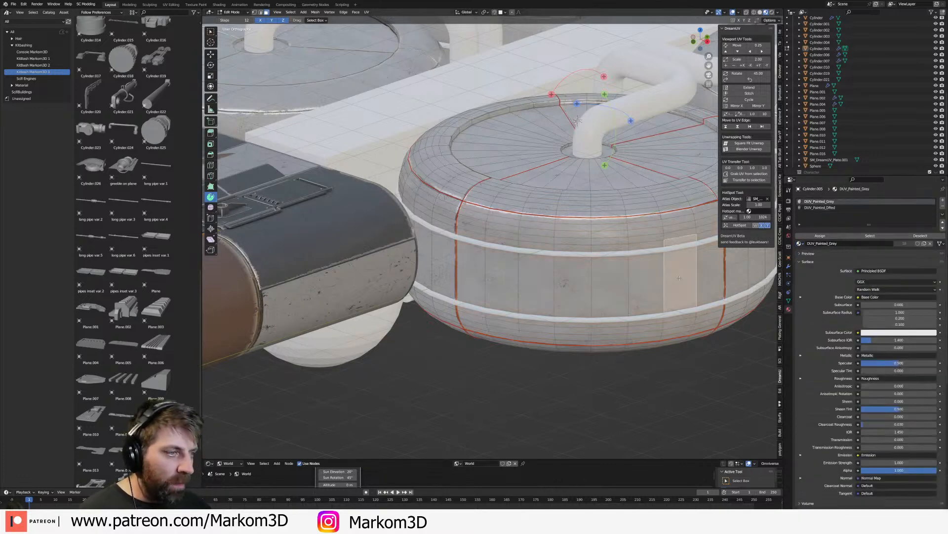
key(ctrl+l)
click(818, 235)
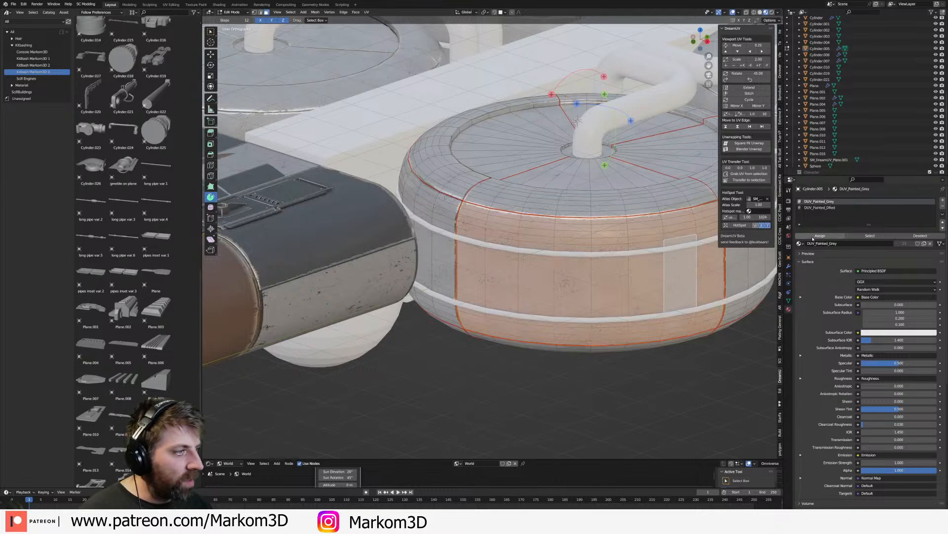
scroll(688, 236, down, 3)
key(Tab)
middle_drag(684, 235, 652, 220)
key(Tab)
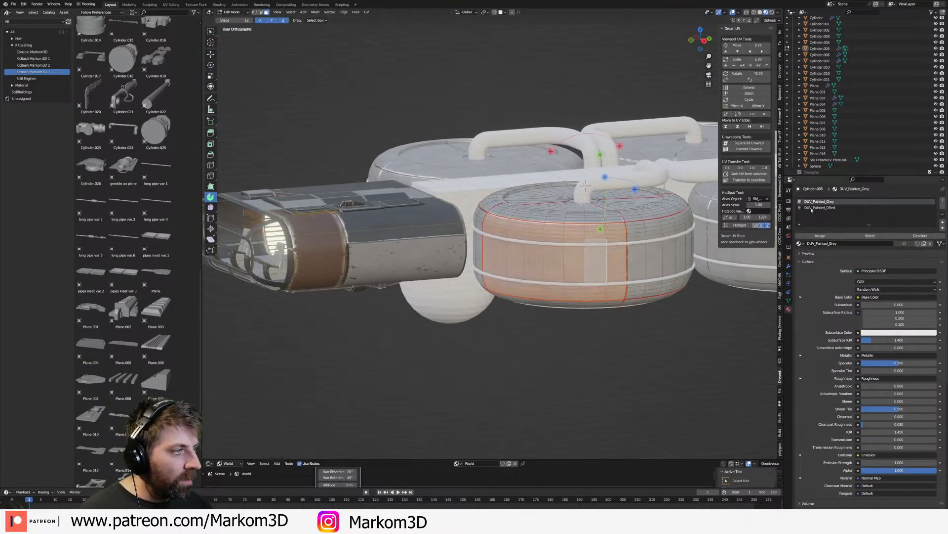
click(820, 207)
click(821, 236)
key(Tab)
mouse_move(592, 232)
middle_down()
mouse_move(591, 281)
mouse_move(592, 218)
middle_up()
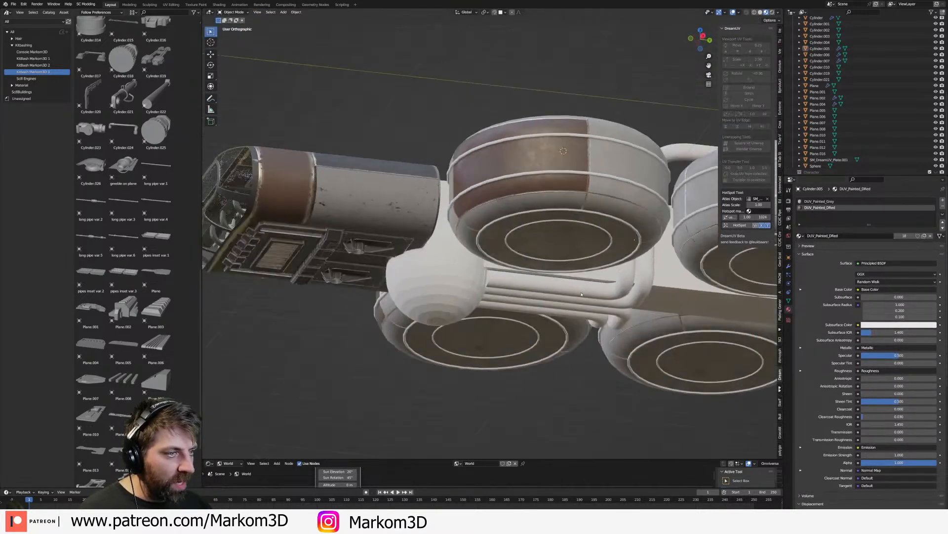
- Open the rings' mesh in wireframe from the right side and mark seams across the middle of every ring
click(587, 222)
scroll(587, 222, up, 2)
key(Tab)
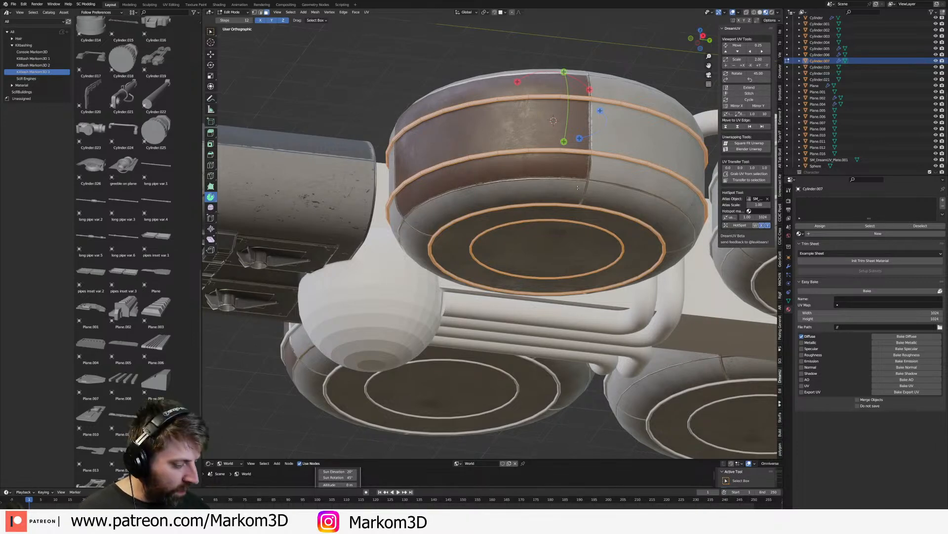
key(KP_3)
key(z)
click(503, 219)
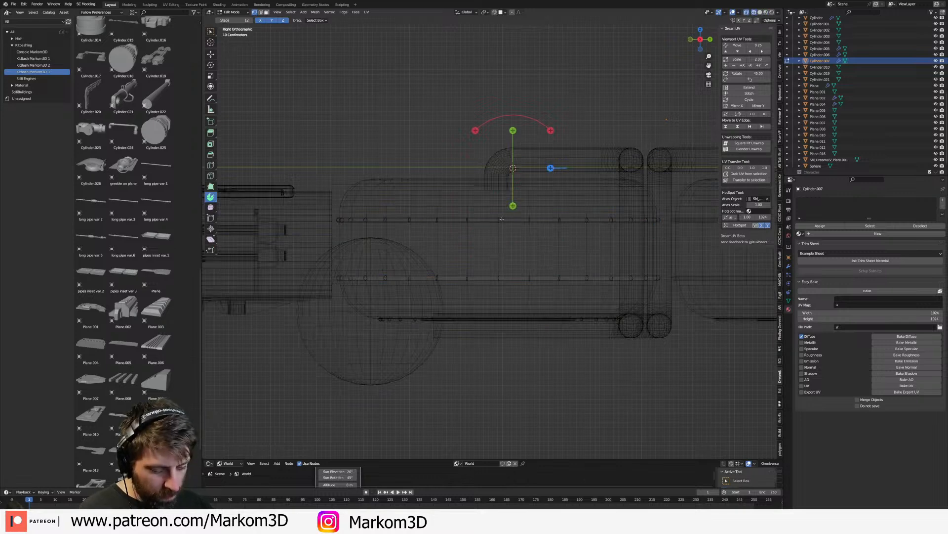
scroll(502, 219, up, 3)
key(b)
drag(505, 207, 492, 414)
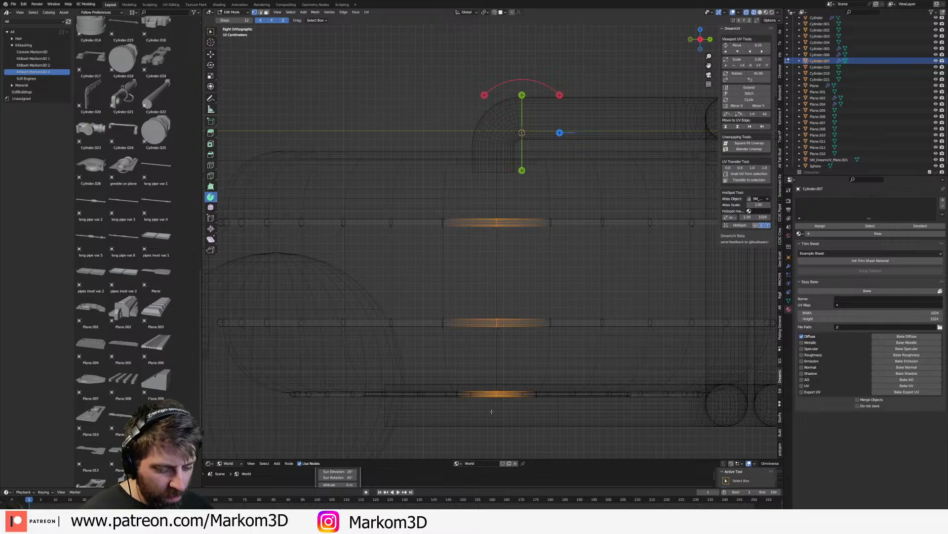
key(ctrl+e)
click(492, 412)
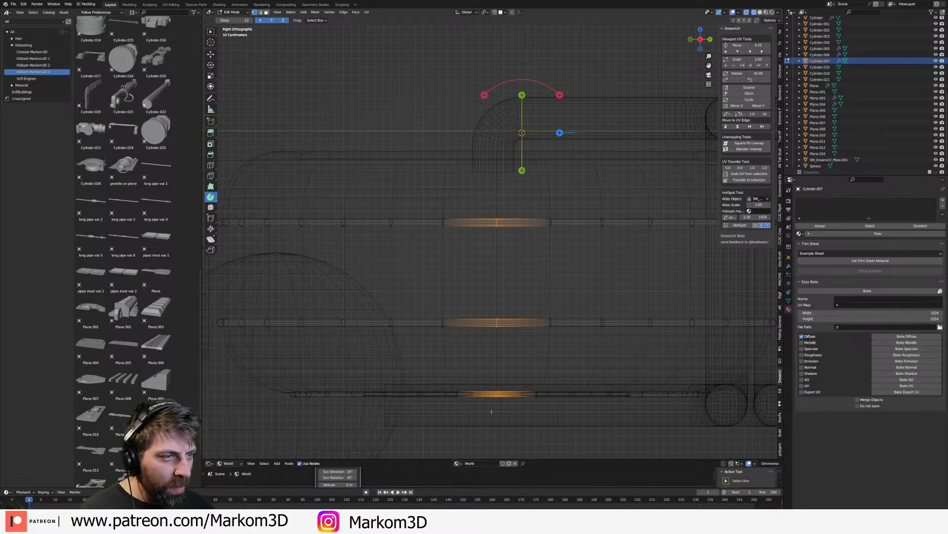
- Mark seams across the middle of all the rings as seen from the front
key(KP_1)
shift+middle_drag(731, 294, 536, 269)
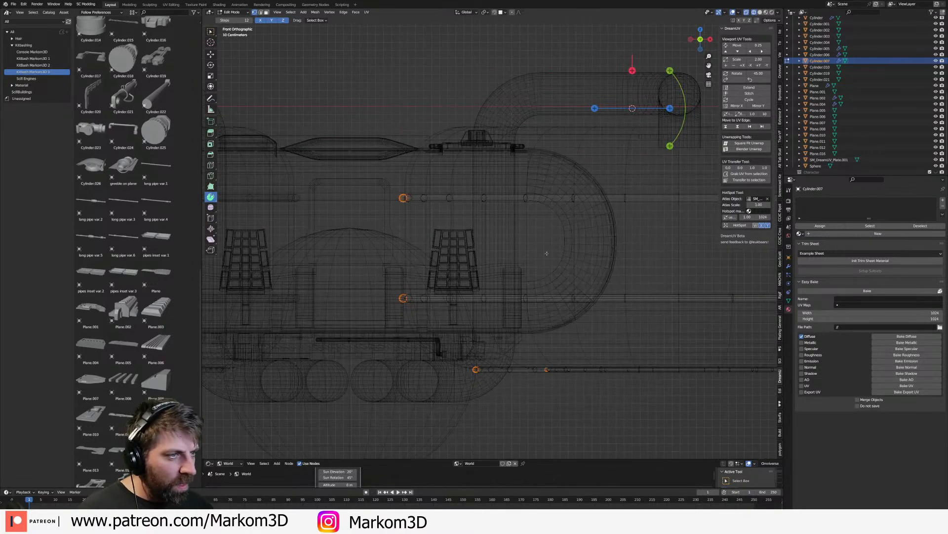
shift+middle_drag(602, 233, 498, 229)
key(alt+a)
key(b)
drag(580, 180, 555, 407)
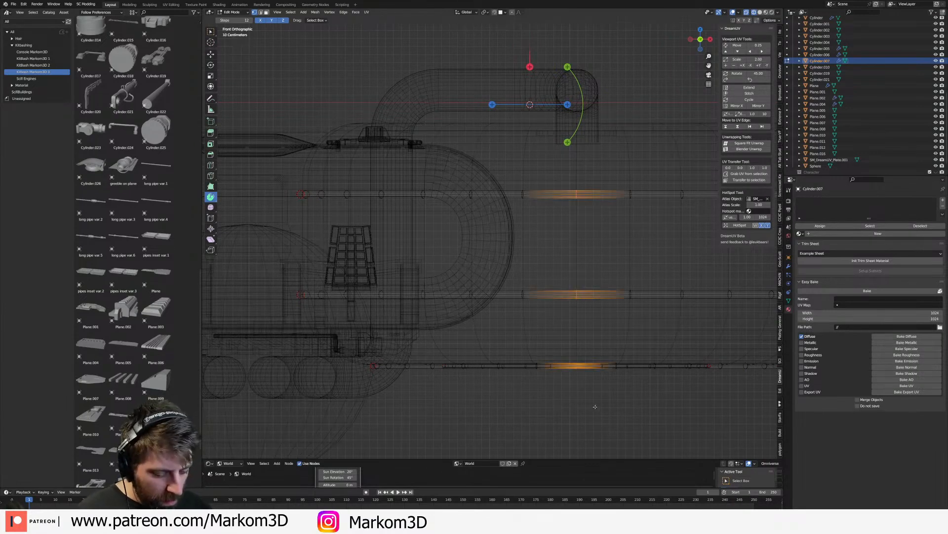
right_click(595, 407)
click(596, 405)
- Finish the rings' mesh edit, return to the material display and apply DUV_Painted_Yellow to the rings
middle_drag(596, 405, 618, 316)
key(Tab)
mouse_move(675, 282)
middle_down()
mouse_move(618, 293)
mouse_move(633, 301)
middle_up()
key(z)
click(660, 293)
scroll(633, 296, up, 2)
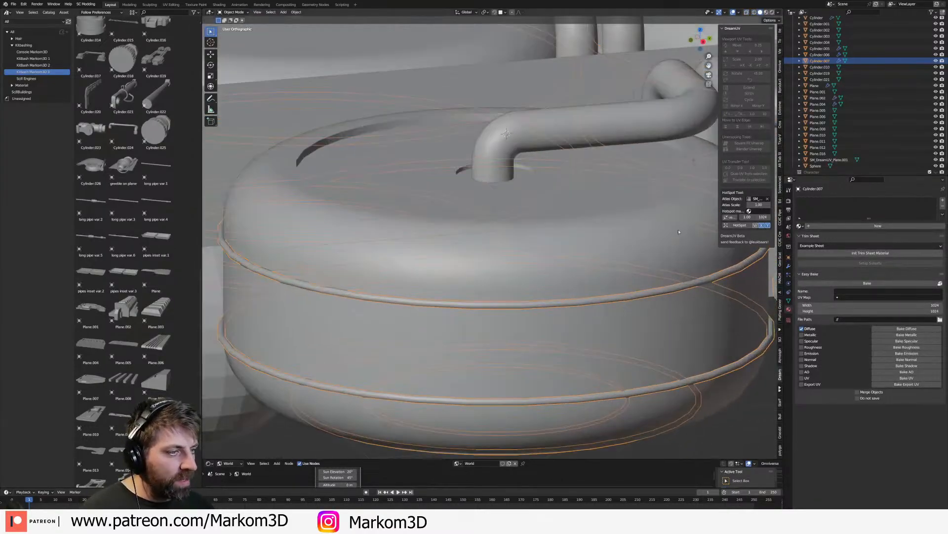
click(767, 13)
scroll(591, 355, down, 2)
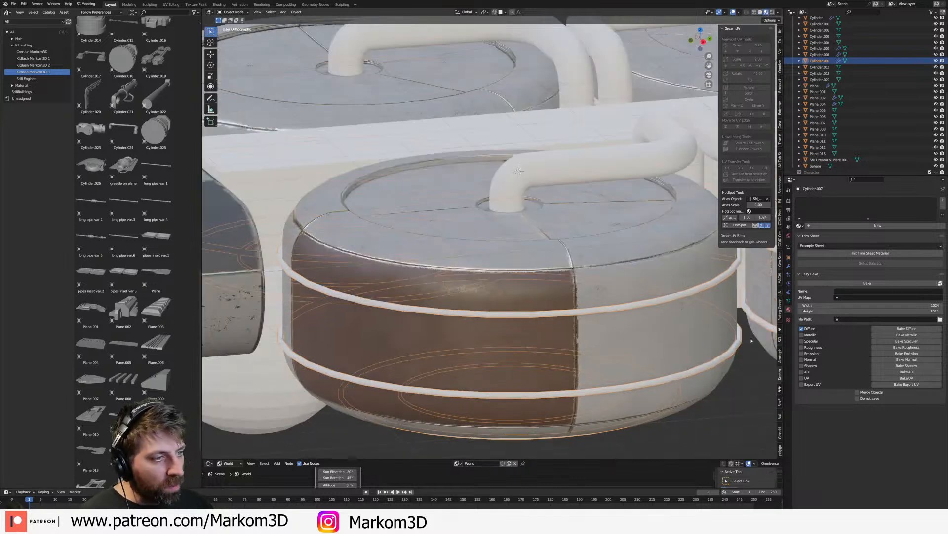
click(801, 226)
click(821, 277)
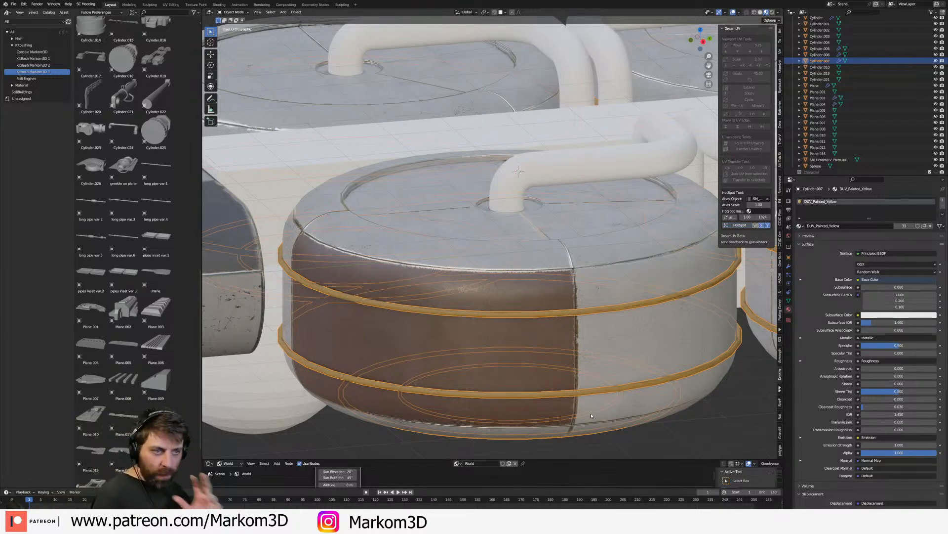
- Reopen the yellow rings' mesh for editing and display it in wireframe
scroll(569, 410, down, 2)
click(611, 418)
middle_drag(611, 420, 499, 332)
click(475, 259)
key(Tab)
scroll(500, 335, up, 4)
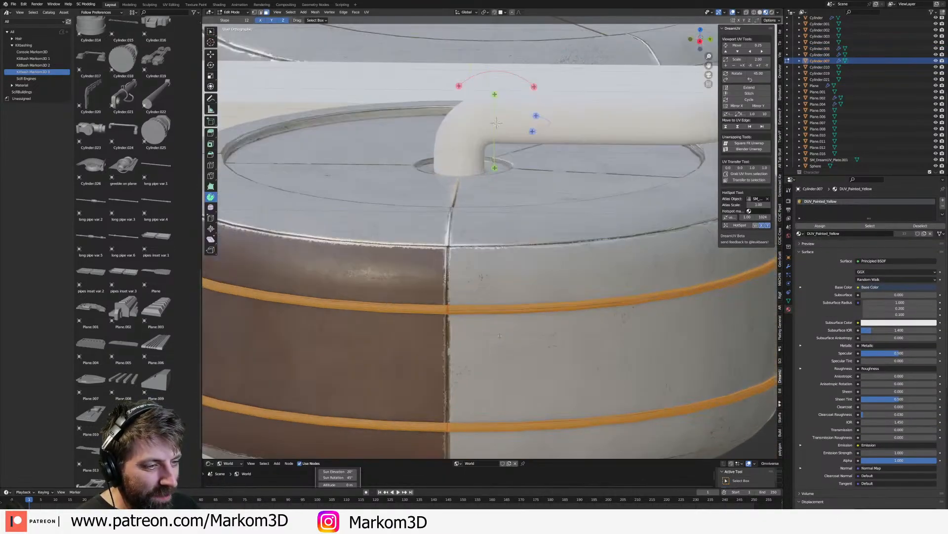
scroll(486, 335, up, 2)
key(shift+z)
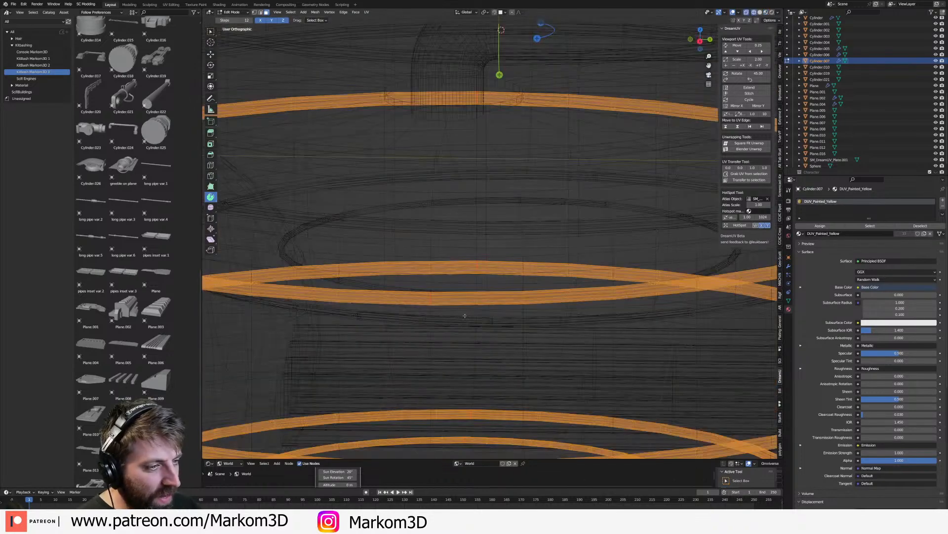
- Select a cross-section edge on the rings and extend the selection to all edges of similar length
key(2)
alt+click(428, 317)
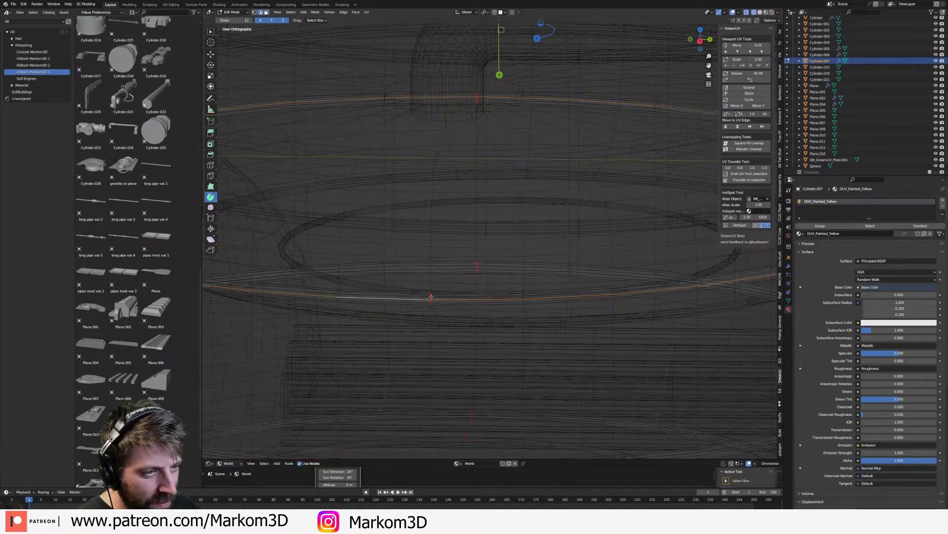
key(alt+a)
scroll(459, 326, down, 4)
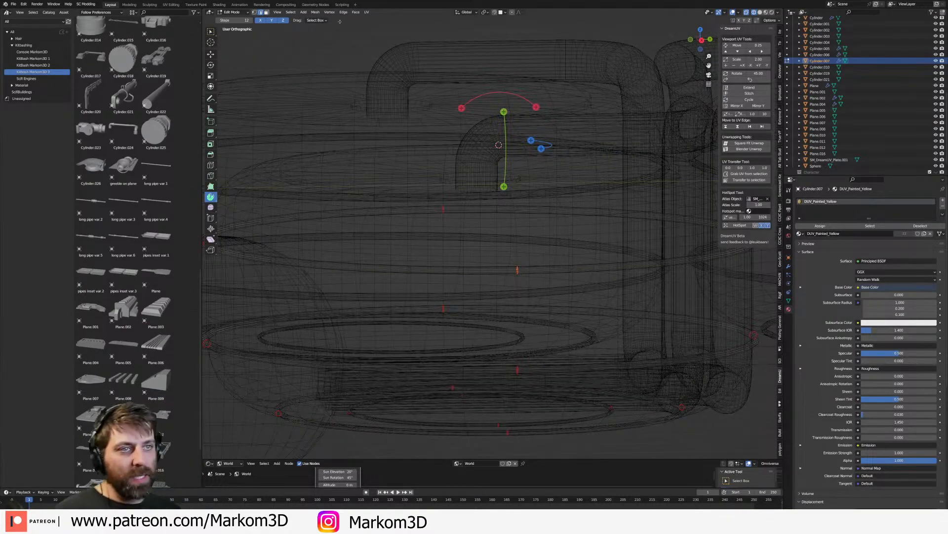
click(292, 12)
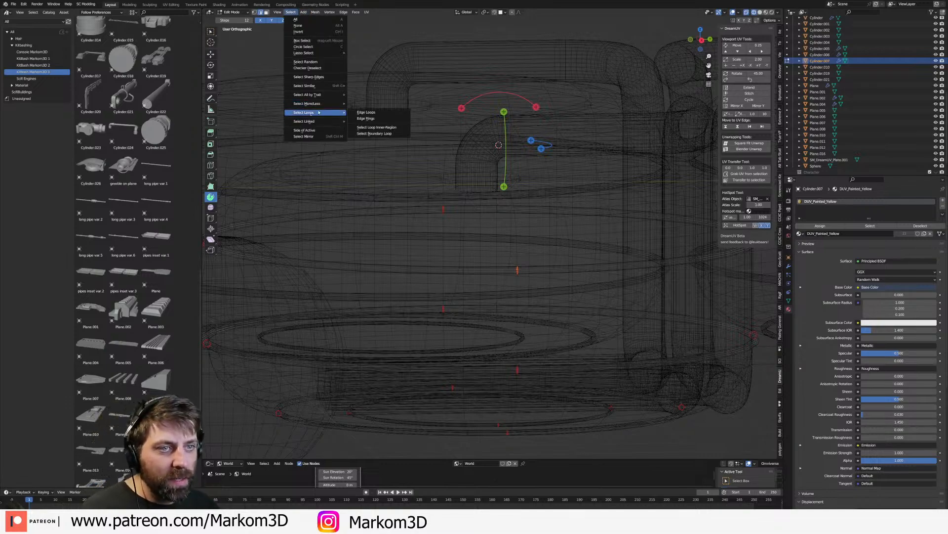
mouse_move(329, 86)
click(360, 87)
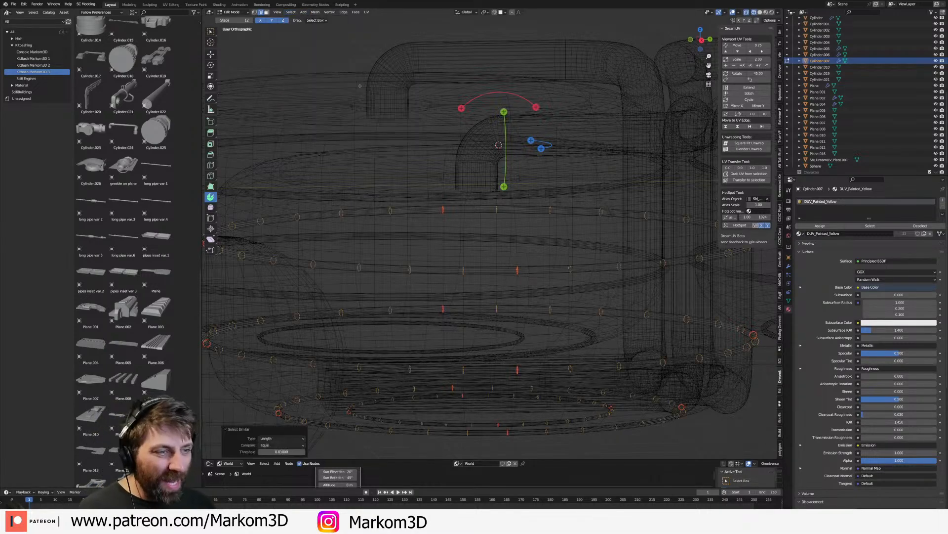
- Bevel the selected cross-section edges with 2 segments, then return to solid display and finish the mesh edit
scroll(487, 262, down, 4)
middle_drag(505, 312, 509, 326)
scroll(509, 328, up, 4)
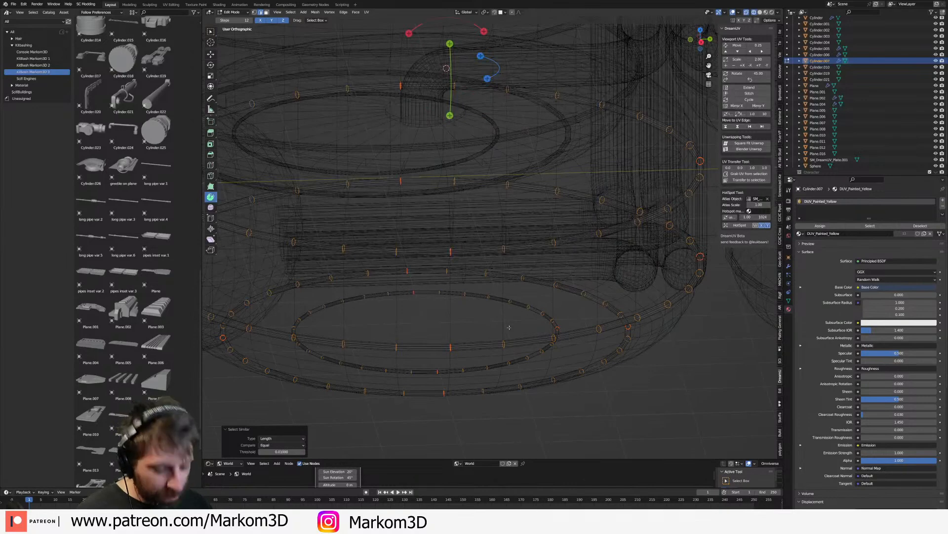
key(ctrl+l)
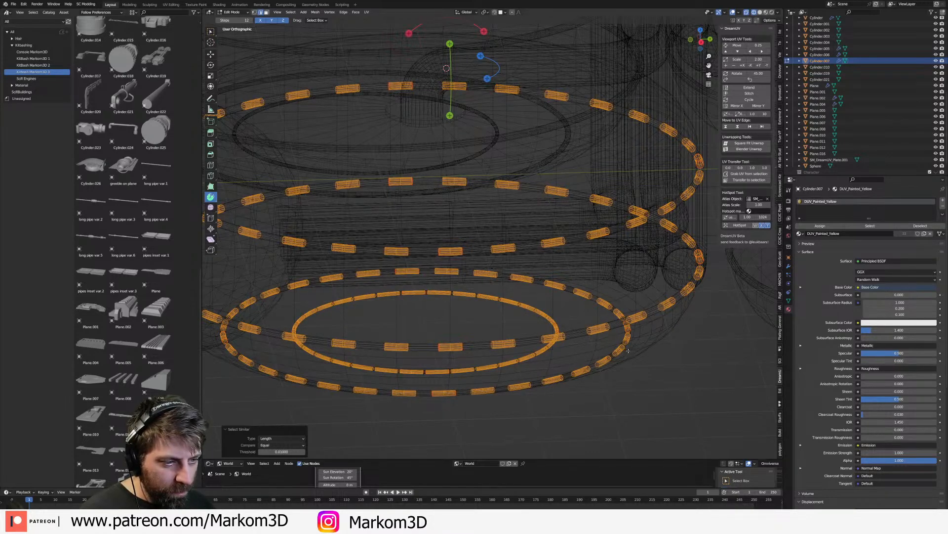
click(628, 351)
scroll(532, 374, down, 4)
key(z)
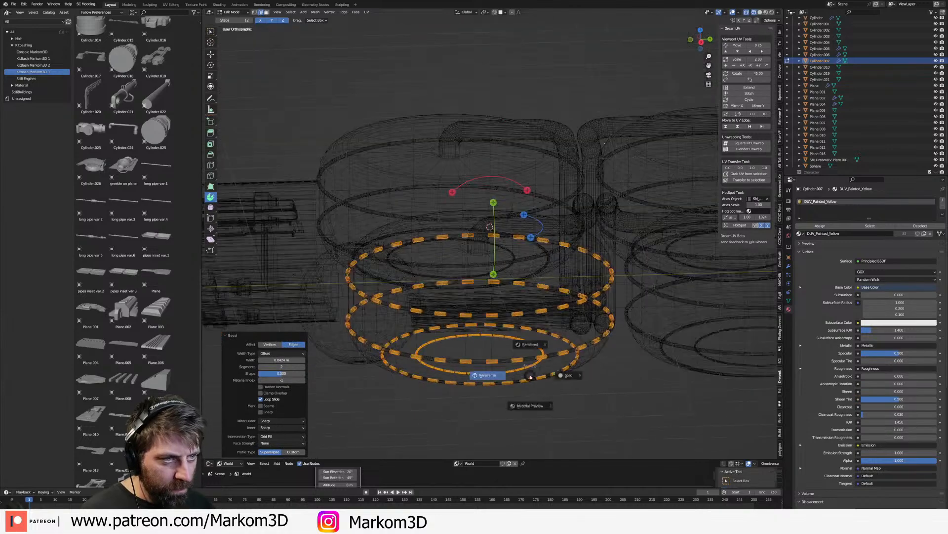
click(564, 379)
key(Tab)
click(554, 401)
mouse_move(555, 400)
middle_down()
mouse_move(593, 390)
mouse_move(540, 392)
middle_up()
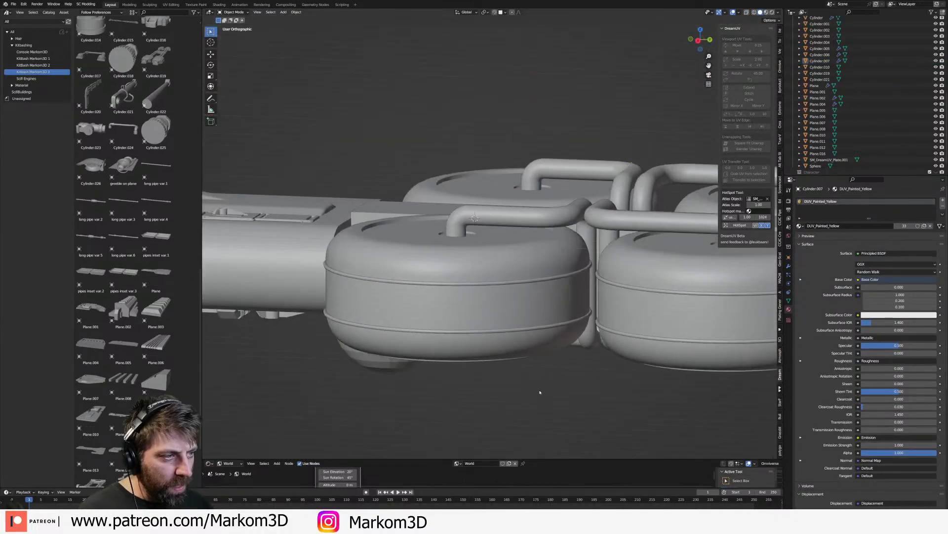
- Reopen the beveled rings' mesh for editing with a close view of the tank's side
scroll(532, 389, down, 2)
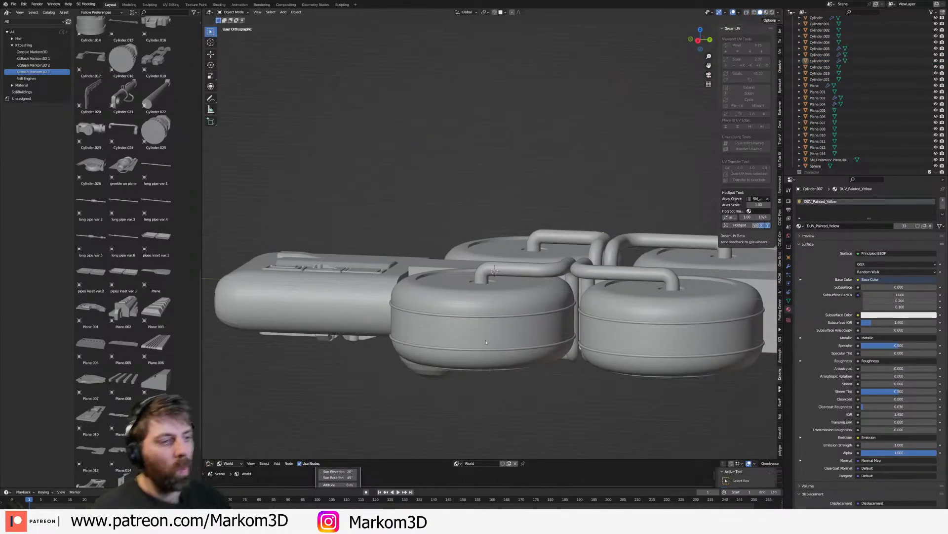
click(499, 368)
scroll(503, 367, up, 1)
key(Tab)
scroll(504, 367, up, 5)
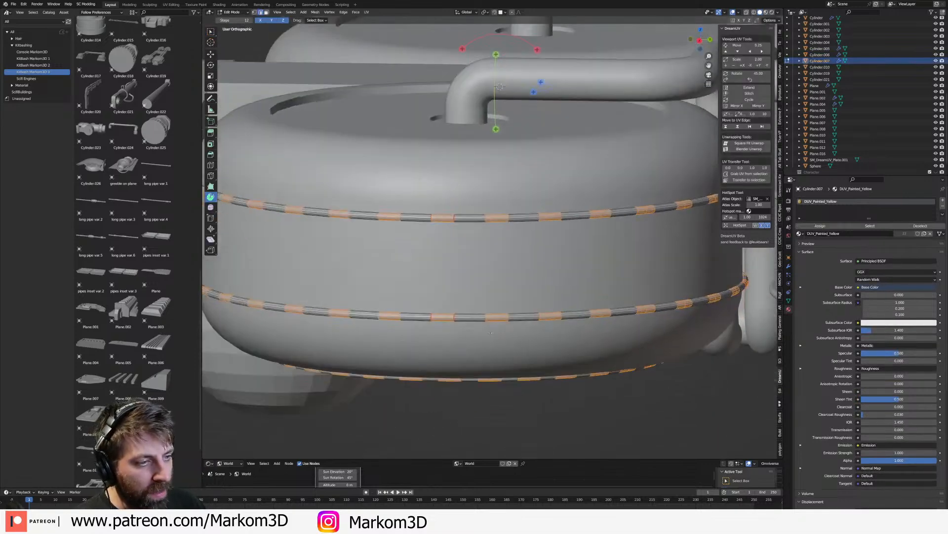
middle_drag(468, 299, 481, 244)
scroll(482, 244, up, 3)
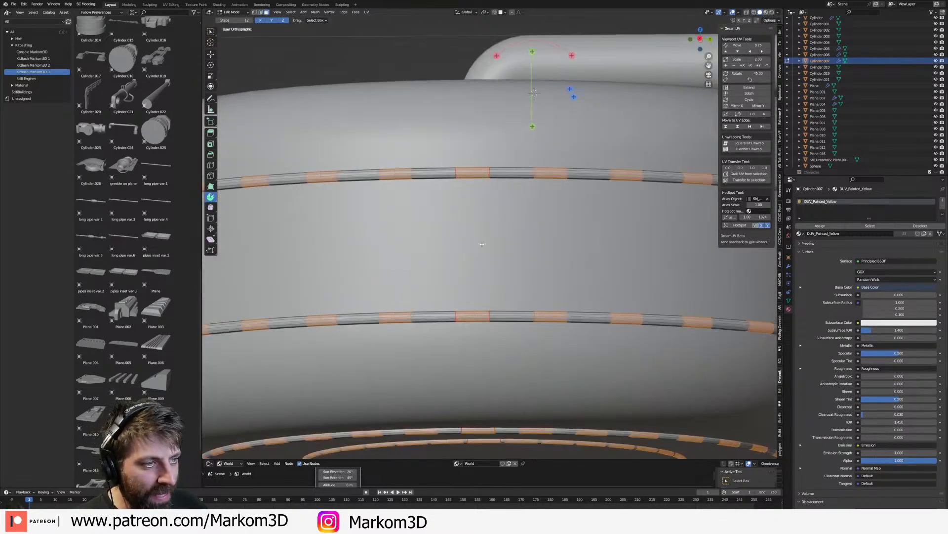
- Select a short section of the upper side ring and duplicate it in place
click(540, 182)
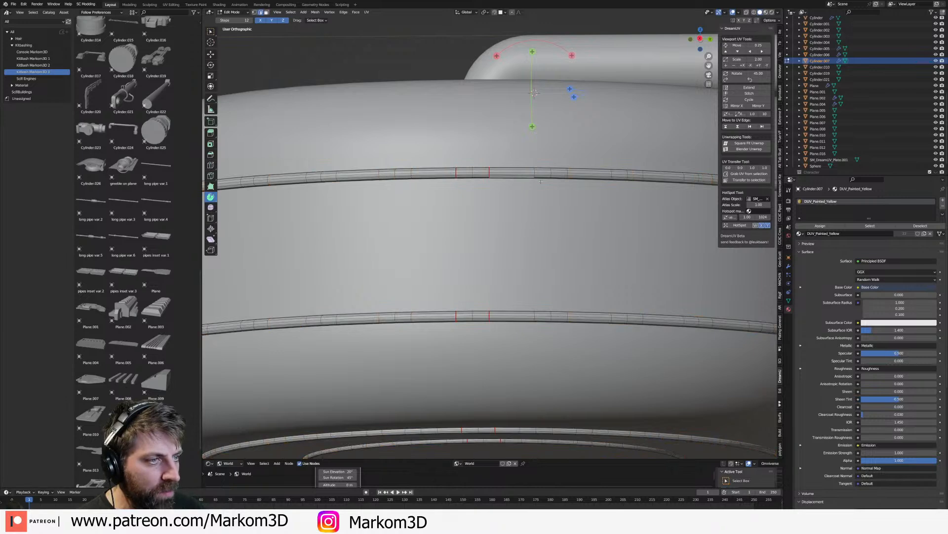
shift+click(547, 178)
shift+click(560, 178)
shift+click(590, 179)
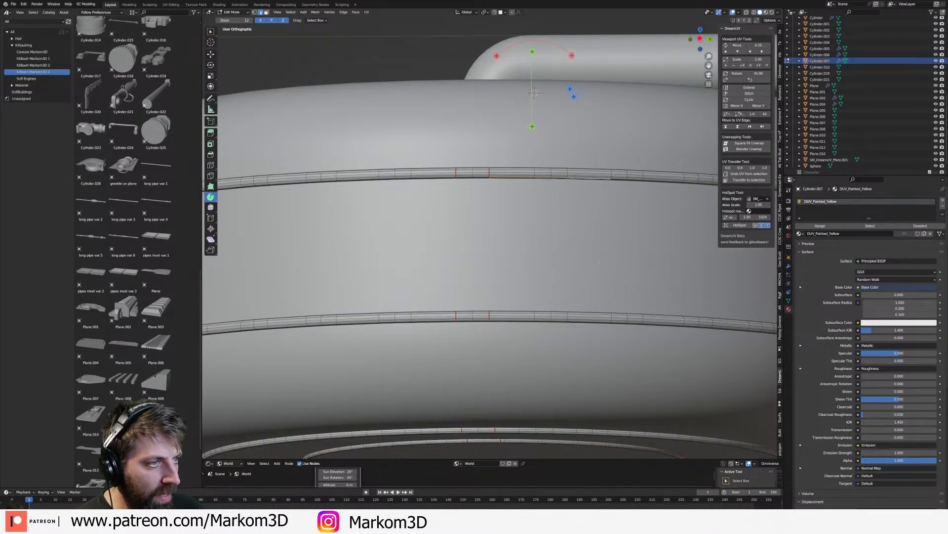
key(shift+d)
key(Escape)
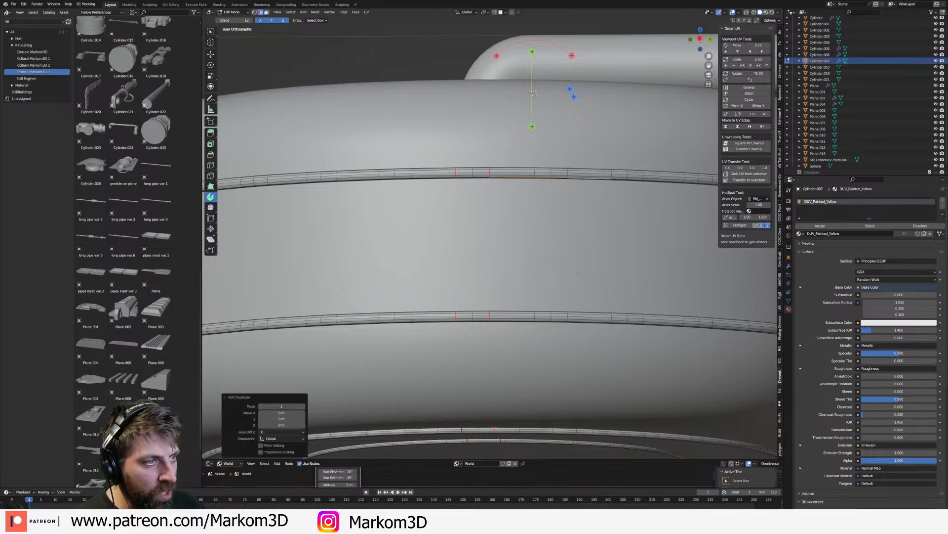
- Separate the duplicated ring section into its own object, return to solid display and select that object
key(p)
click(559, 272)
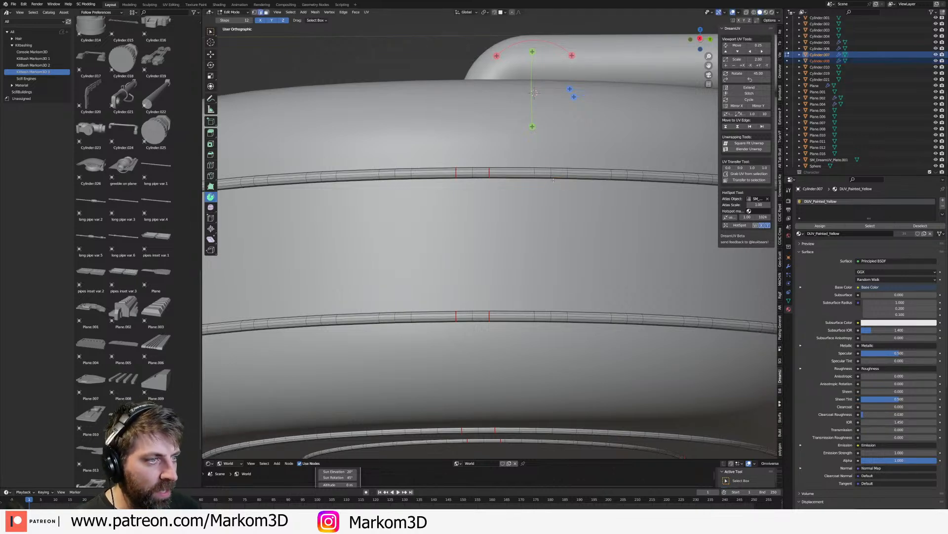
key(Tab)
key(shift+z)
click(551, 179)
key(z)
click(595, 176)
scroll(565, 222, down, 2)
- Extrude all of the separated section straight down along Z so it spans from the upper to the lower side ring
key(Tab)
key(a)
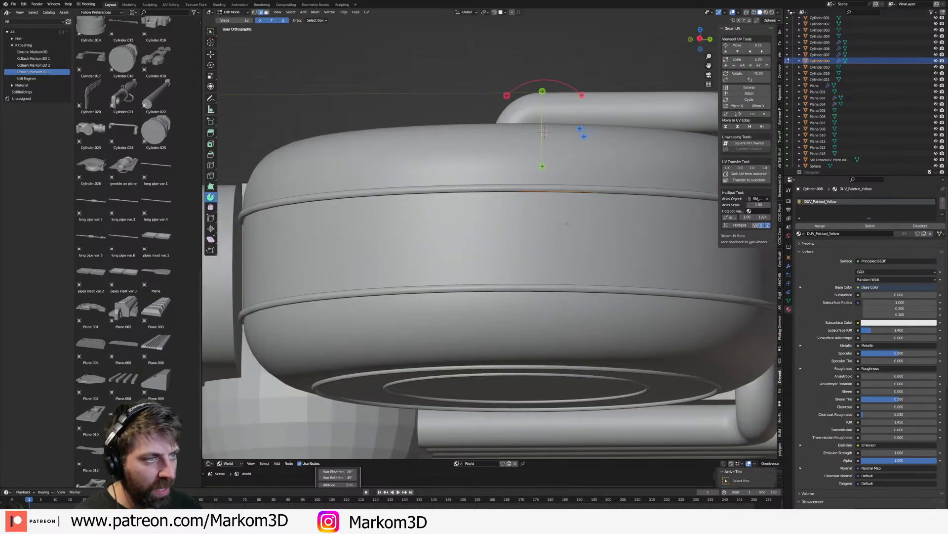
key(e)
key(z)
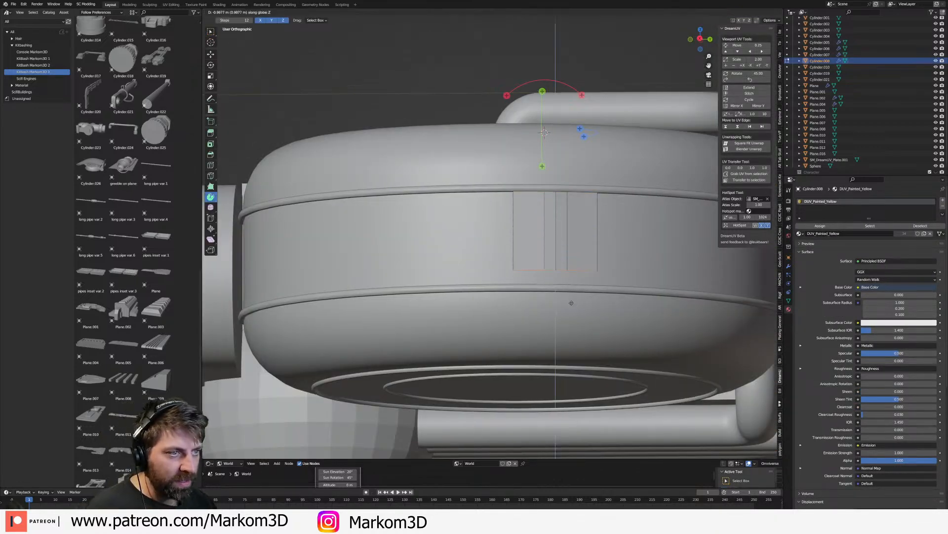
click(574, 316)
- Select the linked panel geometry, extrude it to add slight thickness, and finish the mesh edit
middle_drag(574, 315, 428, 261)
key(ctrl+l)
scroll(523, 275, up, 2)
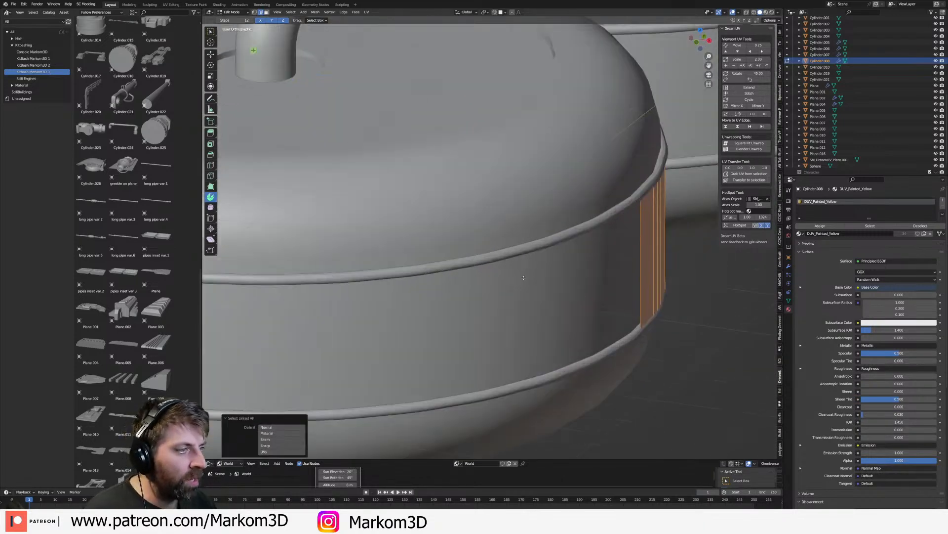
key(e)
click(646, 302)
scroll(644, 302, down, 3)
key(Tab)
- Apply smooth shading with Auto Smooth to the new panel between the side rings
middle_drag(645, 302, 589, 301)
right_click(512, 312)
click(482, 292)
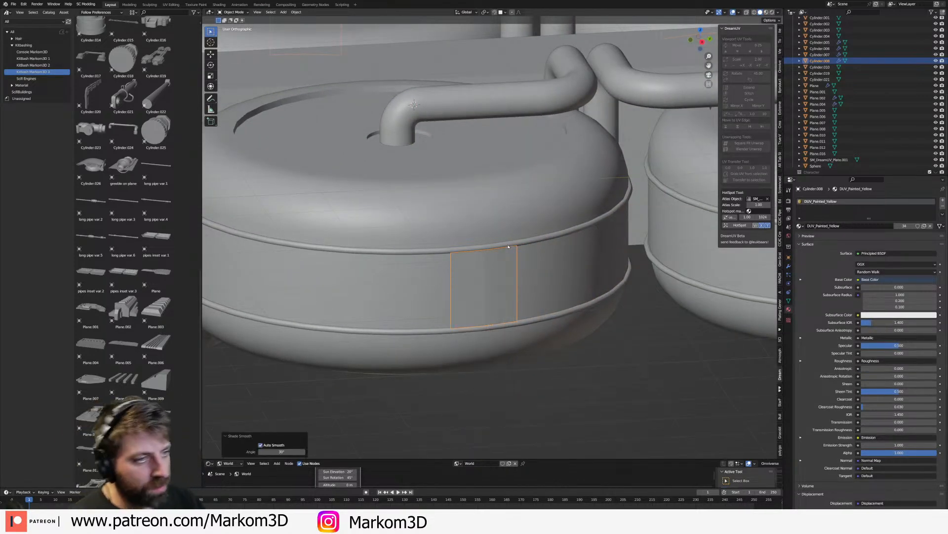
click(508, 247)
right_click(509, 245)
click(508, 245)
- Join the panel into the mirrored rings object and run HotSpot on it
click(505, 280)
shift+click(515, 246)
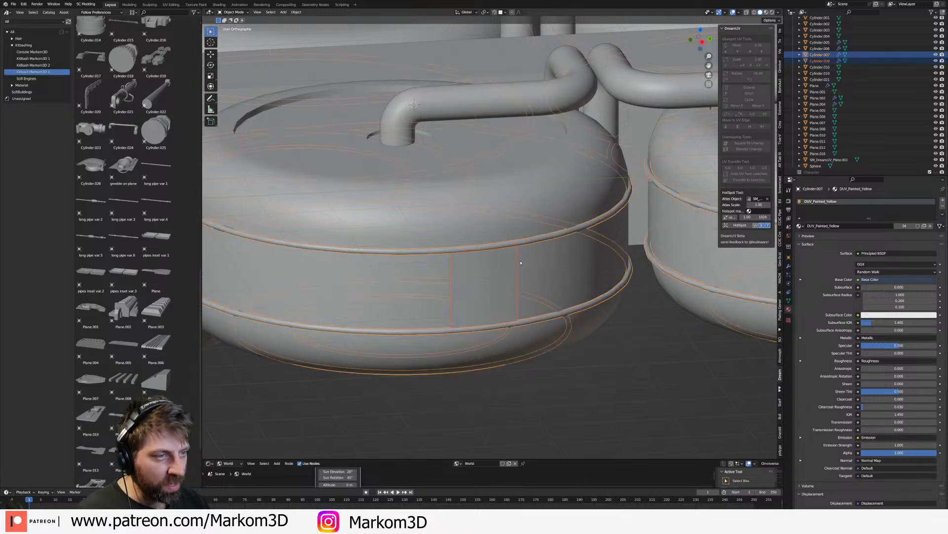
key(ctrl+j)
click(739, 226)
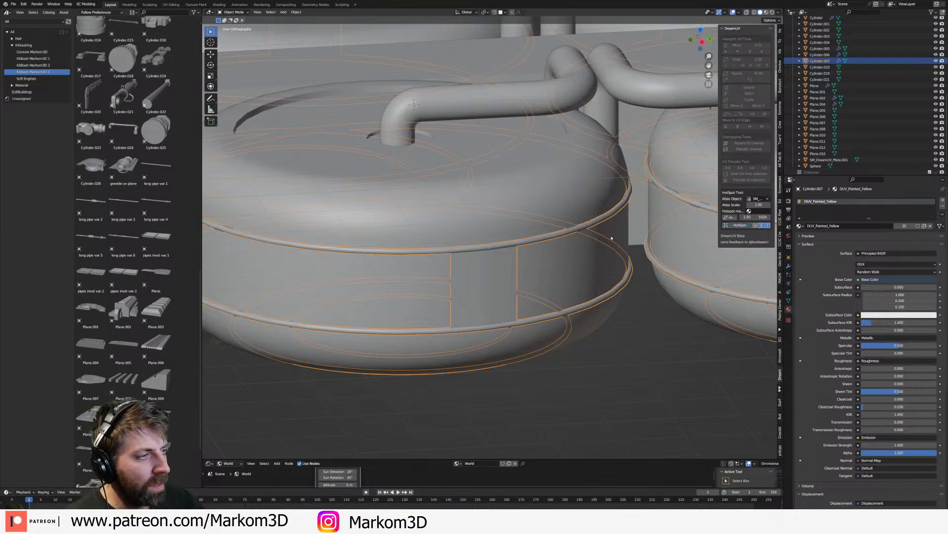
- Show the tanks with their materials and examine the panels joined to the rings
click(766, 13)
click(620, 353)
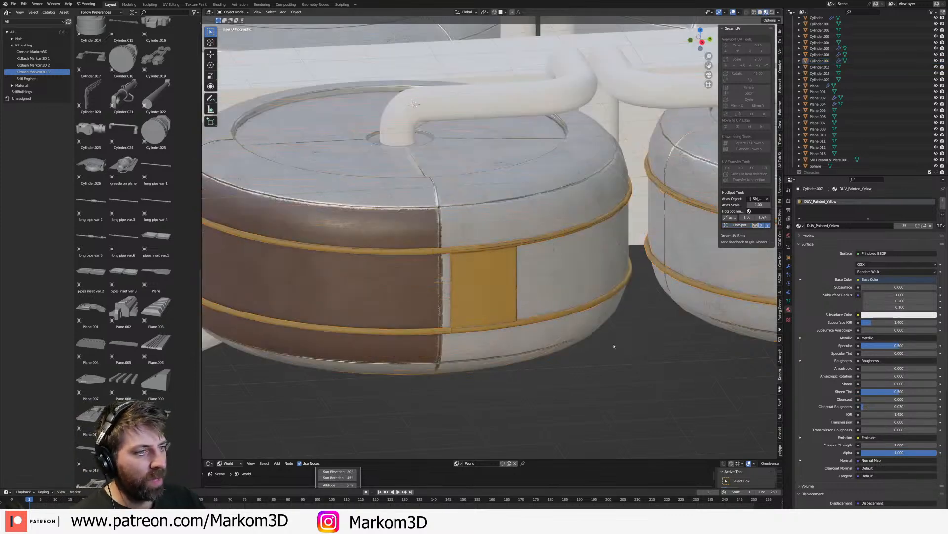
scroll(618, 353, down, 3)
middle_drag(601, 345, 549, 322)
scroll(546, 321, up, 2)
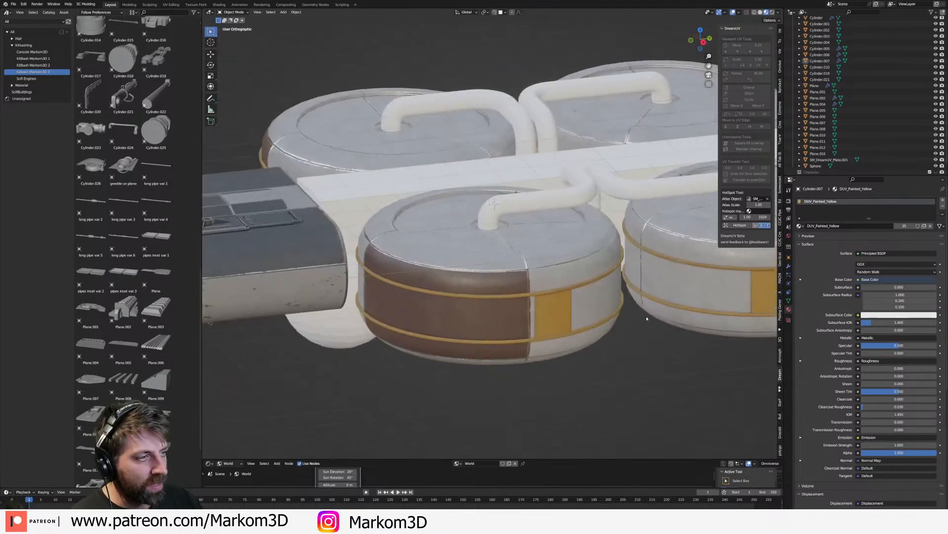
- In the rings' mesh, select the whole inner ring on the tank's underside and snap the 3D cursor to its centre
click(547, 323)
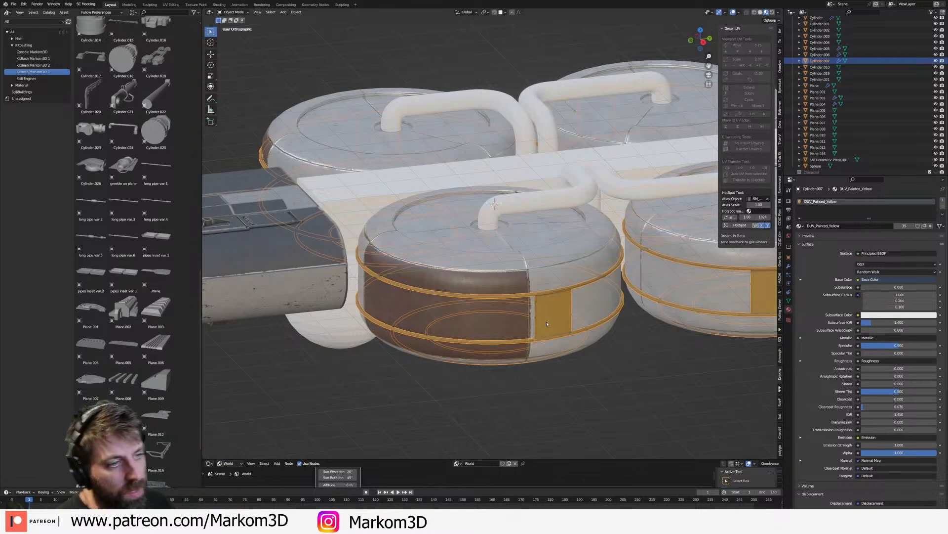
key(Tab)
click(558, 313)
key(Tab)
key(Tab)
middle_drag(501, 344, 505, 301)
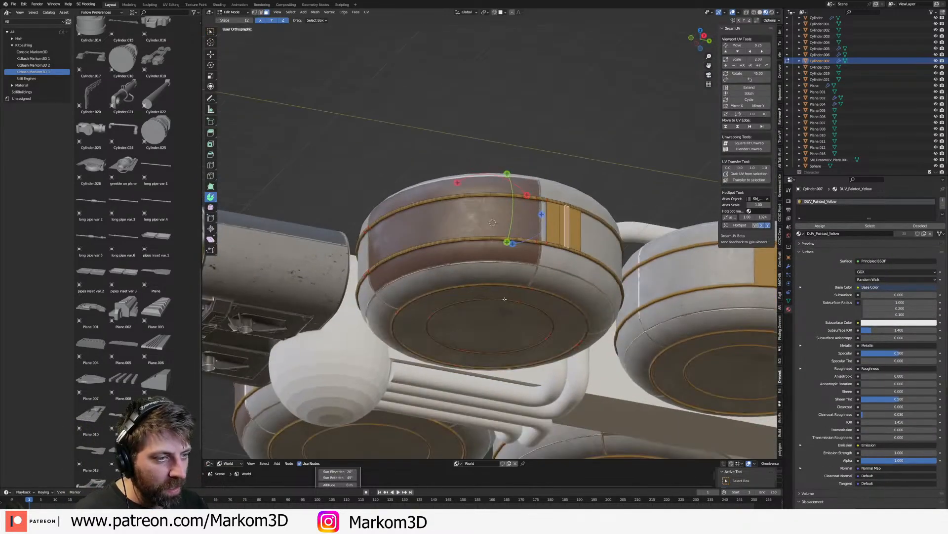
click(504, 298)
key(ctrl+l)
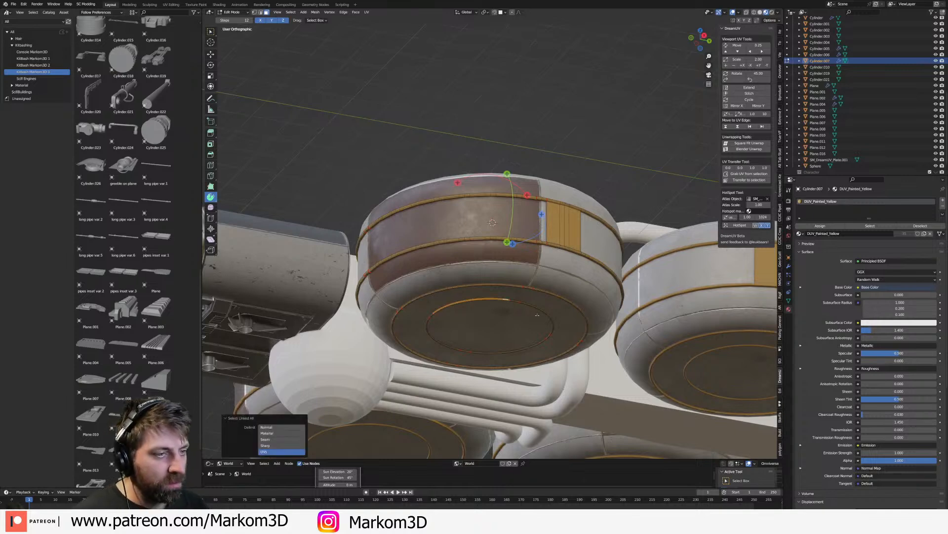
key(1)
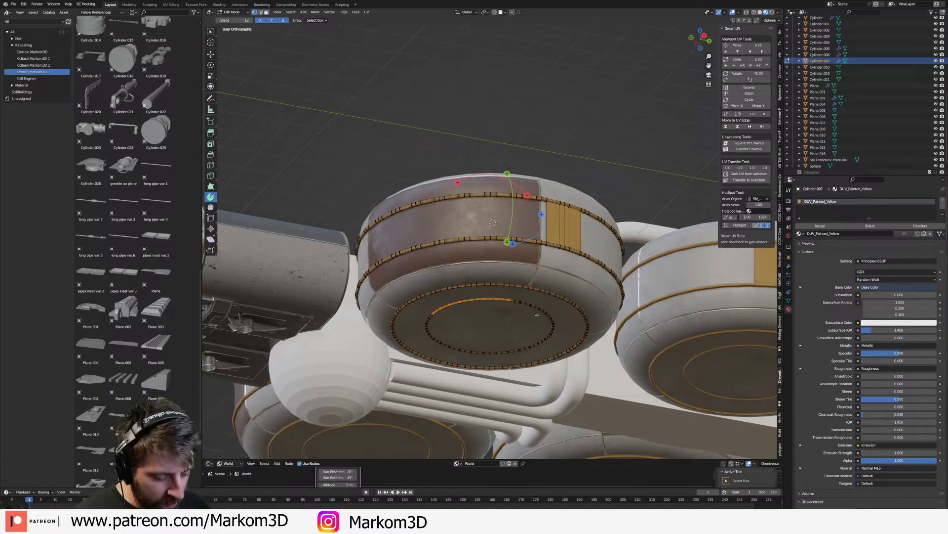
key(ctrl+l)
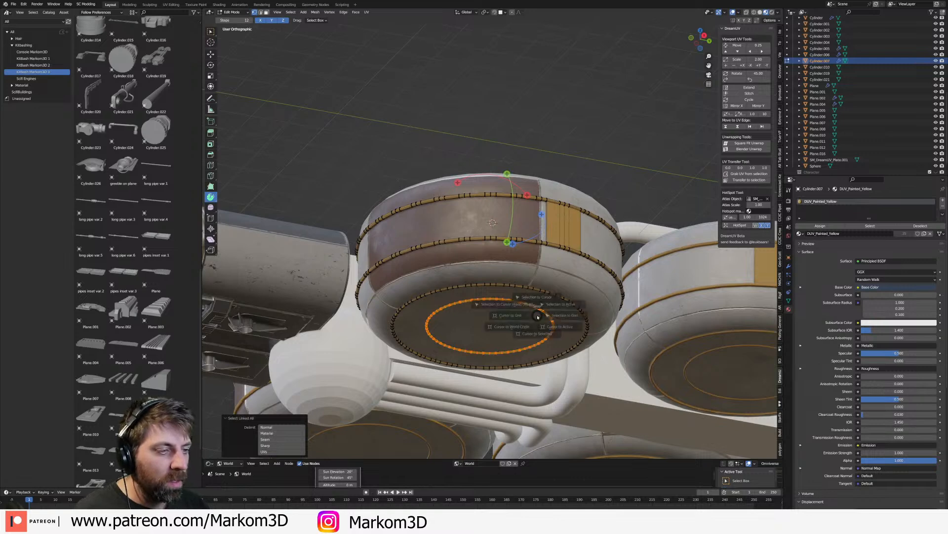
key(shift+s)
click(538, 349)
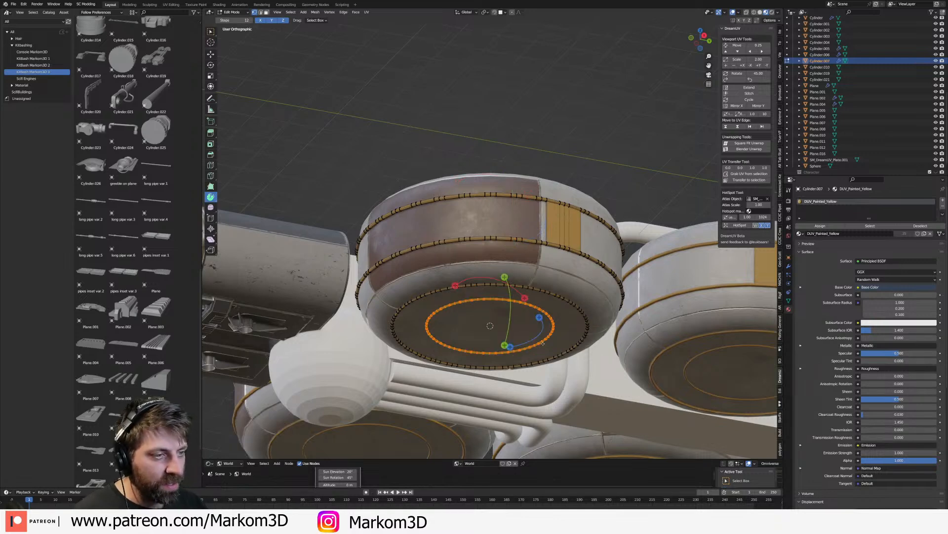
- Select all geometry of the yellow panel between the side rings and display it in wireframe from above
key(Tab)
key(KP_7)
key(z)
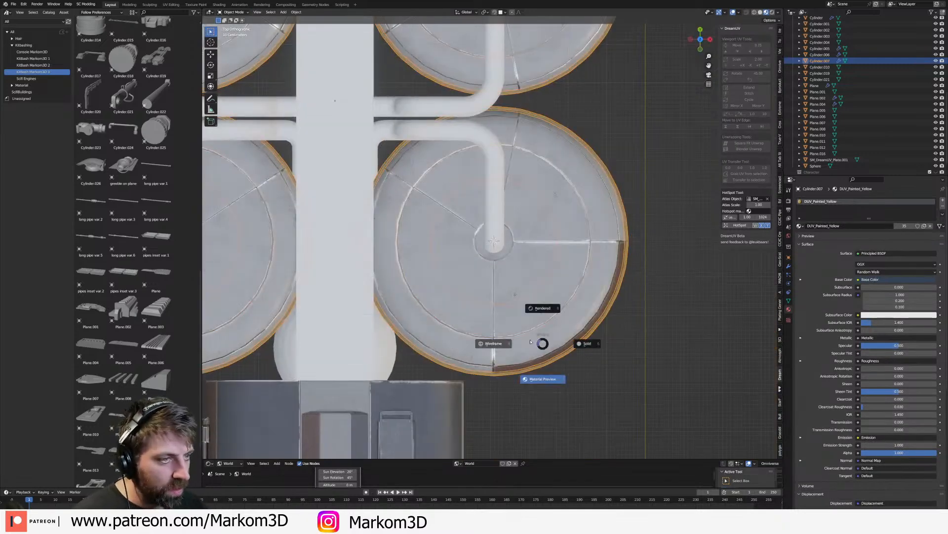
key(Escape)
key(Tab)
middle_drag(638, 225, 518, 353)
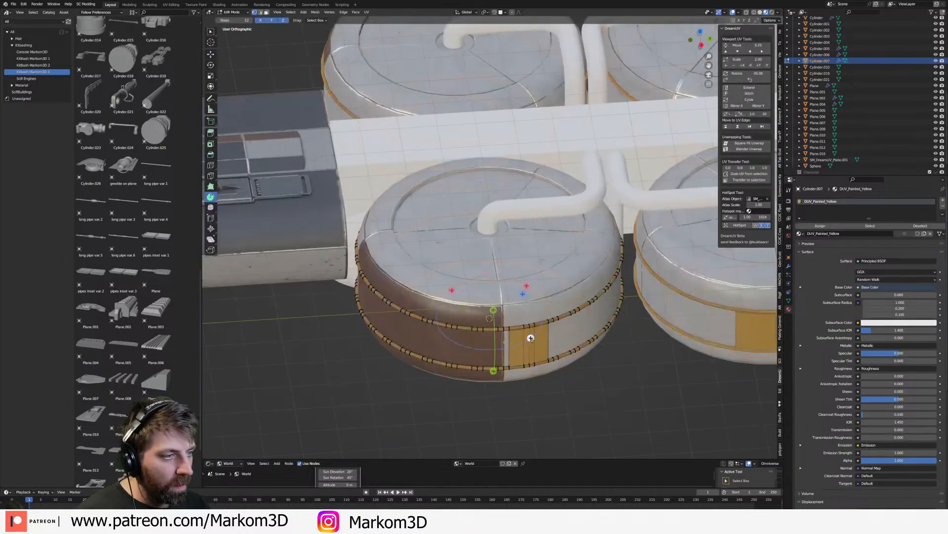
key(ctrl+l)
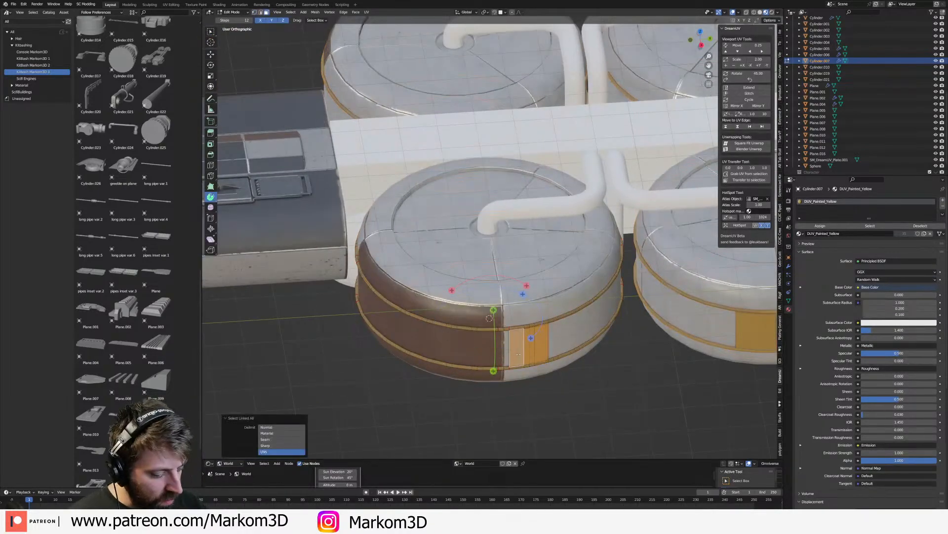
key(KP_7)
key(z)
click(572, 343)
key(1)
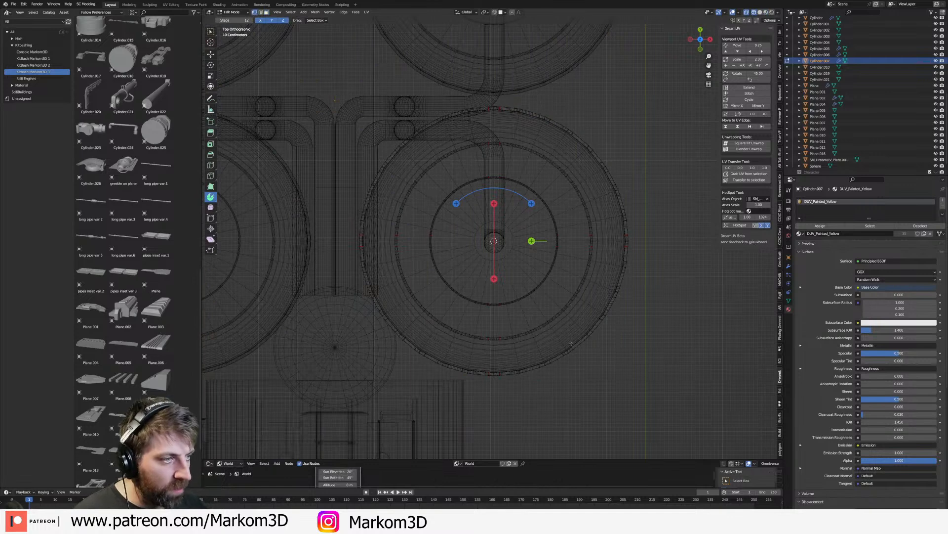
key(ctrl+l)
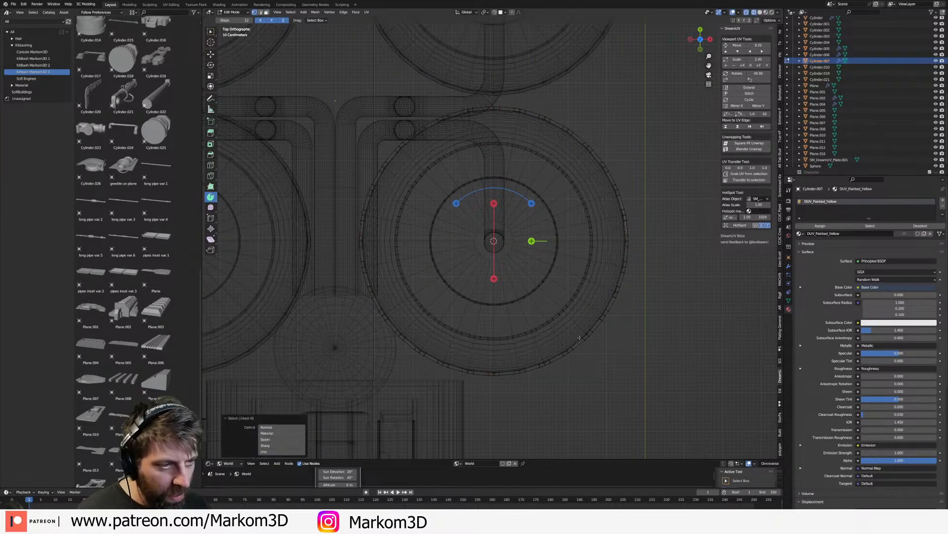
- Duplicate the selected panel in place and try rotating the copy by 45 degrees
key(shift+d)
text(r45)
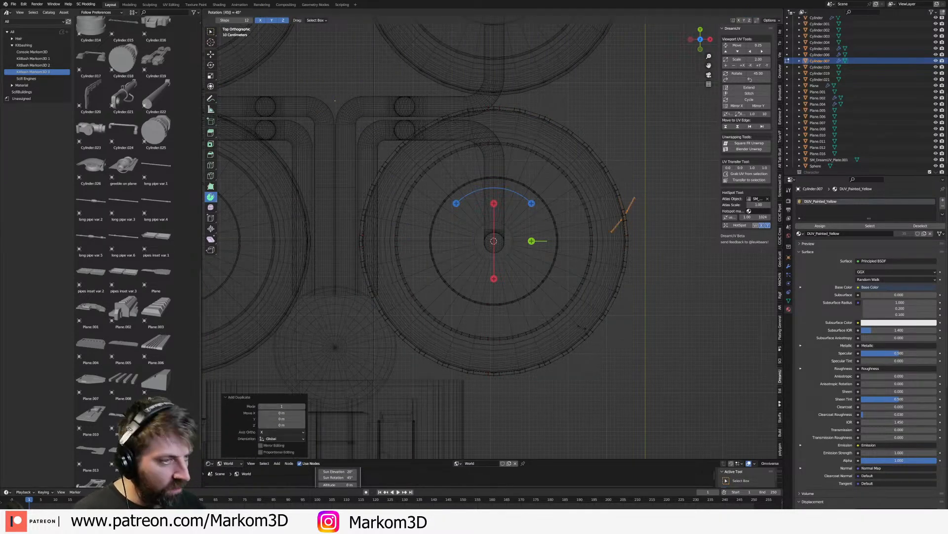
key(Return)
- Set the transform pivot to the 3D Cursor and rotate the panel copy about Z to the brown section's other end
click(486, 12)
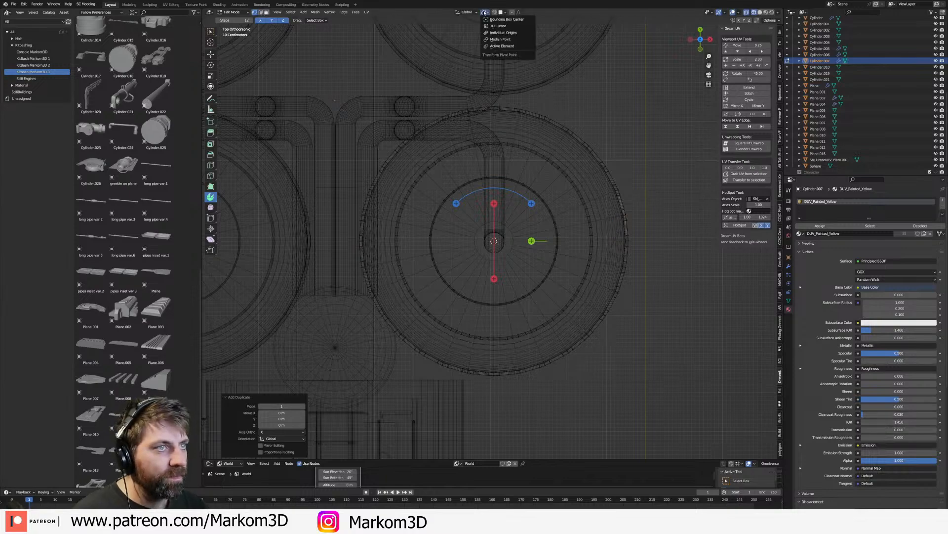
click(510, 27)
key(r)
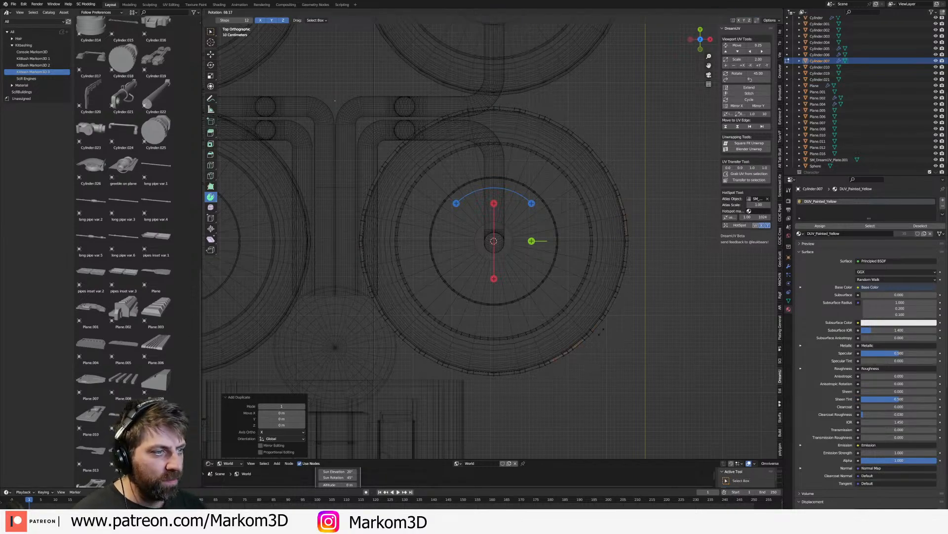
click(590, 342)
mouse_move(592, 336)
middle_down()
mouse_move(614, 226)
mouse_move(611, 272)
middle_up()
key(shift+z)
key(r)
key(z)
click(629, 327)
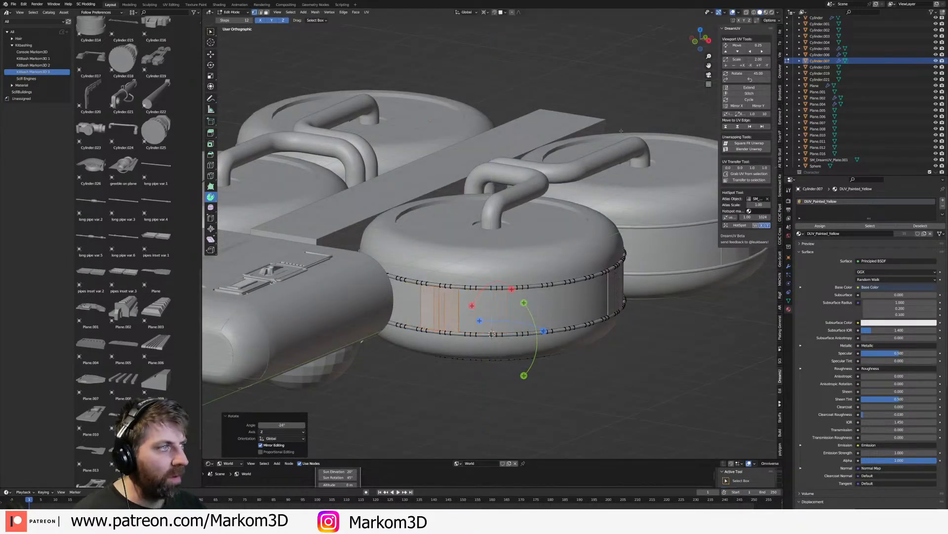
- Finish the mesh edit and examine the duplicated panels on all tanks with materials displayed
key(Tab)
middle_drag(662, 110, 593, 100)
scroll(592, 100, down, 3)
middle_drag(652, 197, 603, 101)
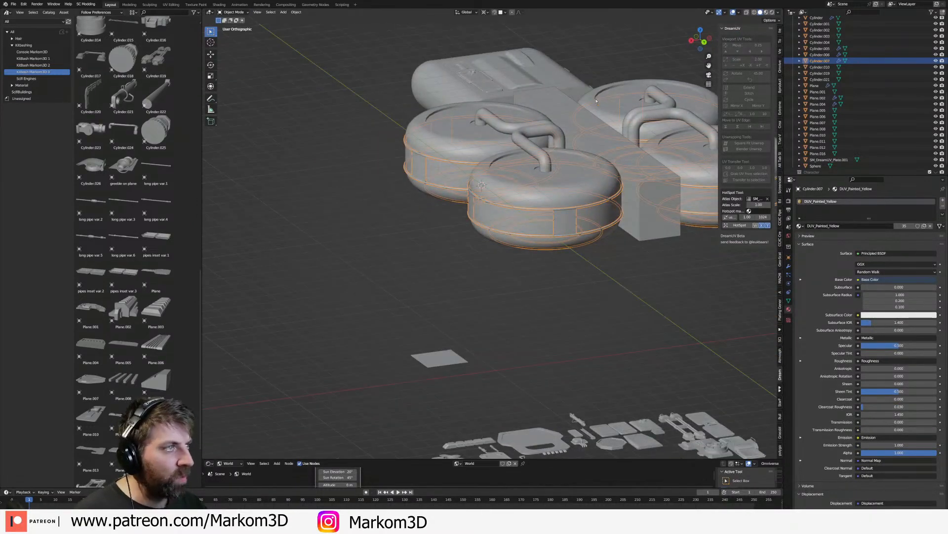
click(766, 12)
mouse_move(592, 207)
middle_down()
mouse_move(489, 252)
mouse_move(559, 241)
middle_up()
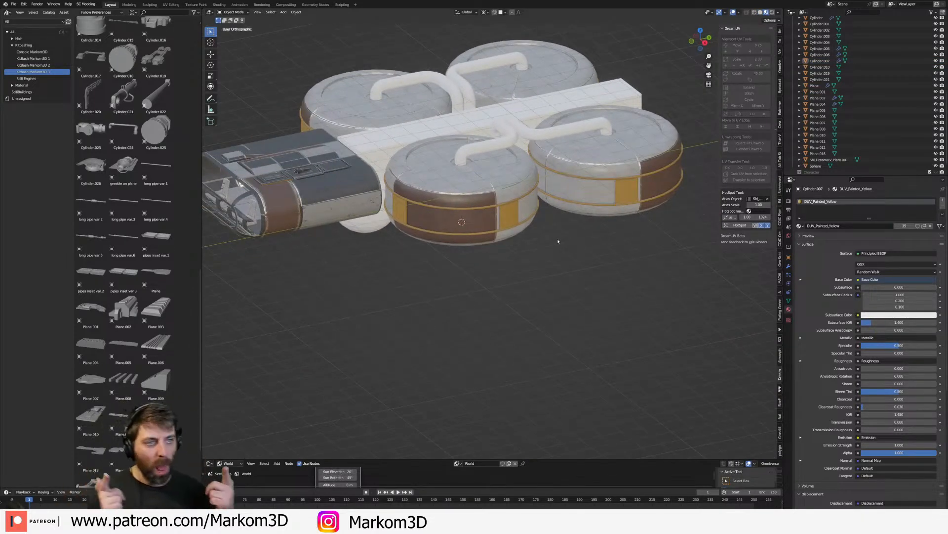
- Open the untextured connecting pipes for mesh editing in a close top view, with nothing selected
click(520, 128)
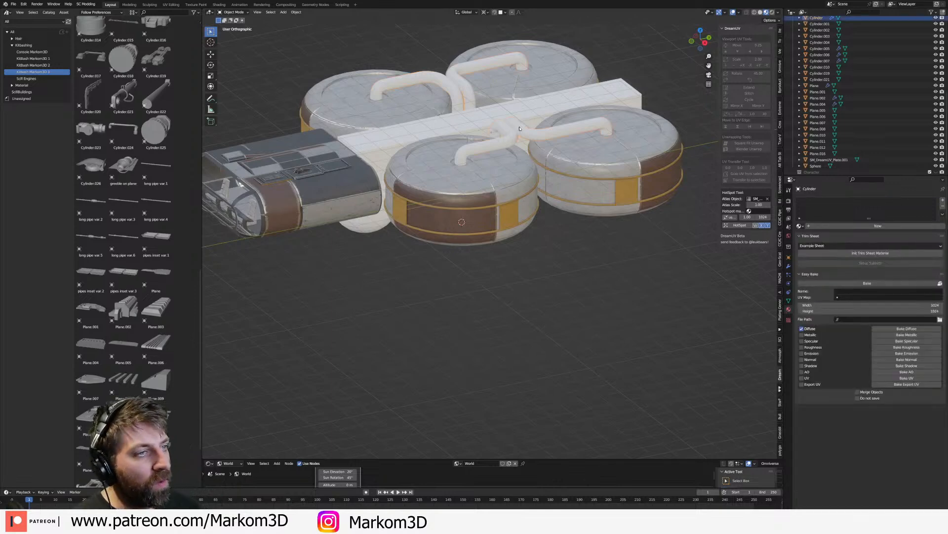
key(Tab)
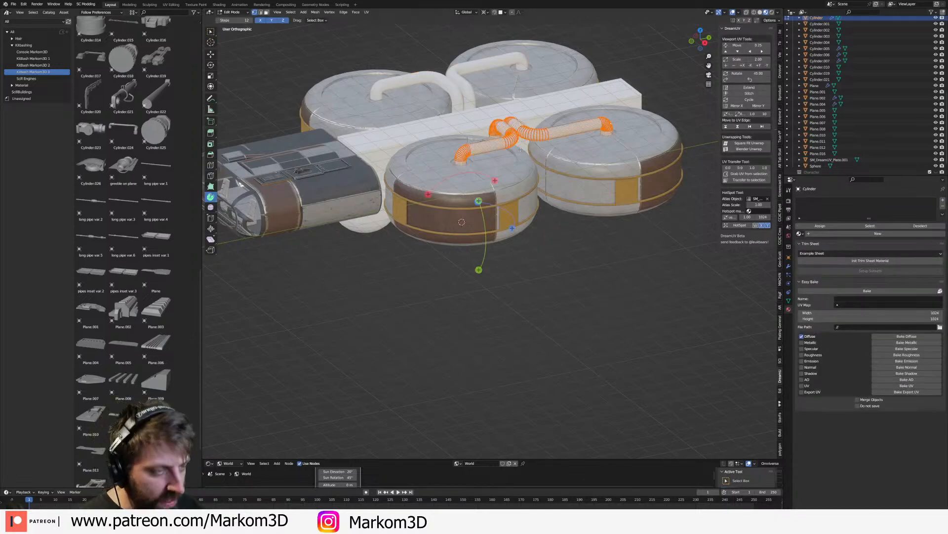
key(Tab)
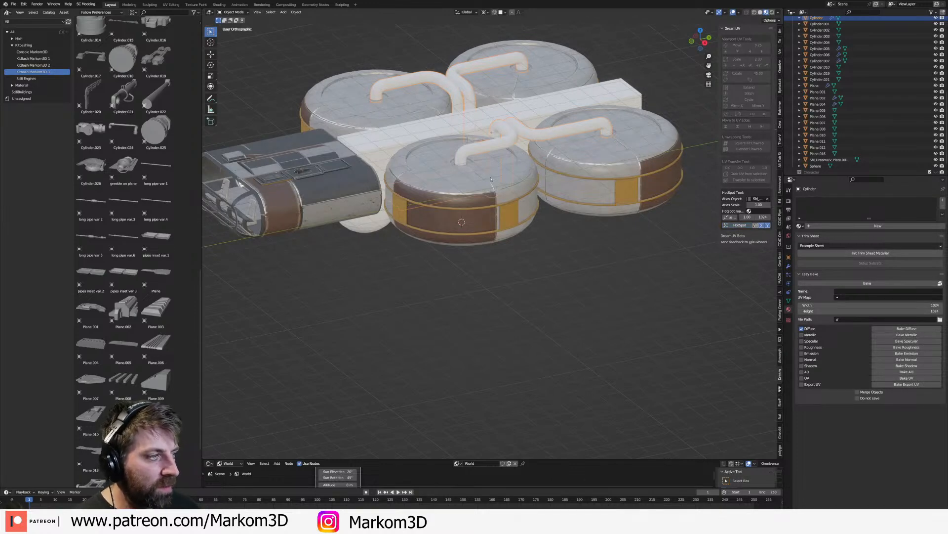
key(KP_7)
scroll(488, 190, up, 3)
key(Tab)
shift+middle_drag(491, 197, 509, 210)
scroll(519, 222, up, 3)
key(alt+a)
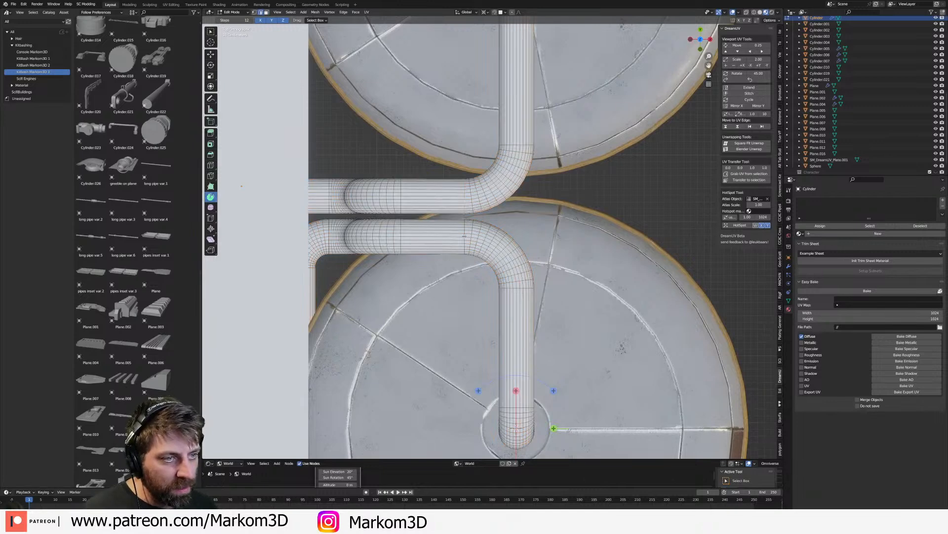
- Select edge loops along the connecting pipes and their bends, mark them as seams, and finish the mesh edit
shift+middle_drag(465, 236, 430, 214)
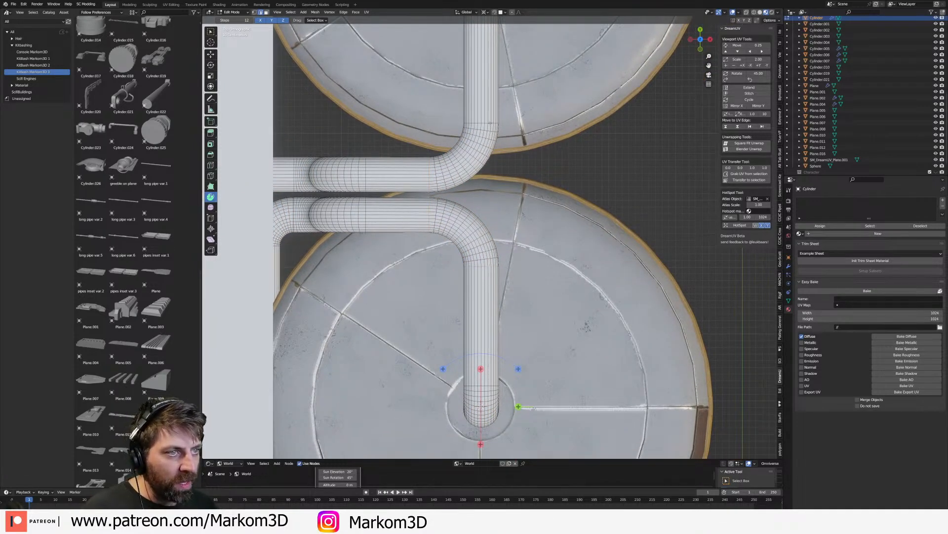
shift+middle_drag(486, 69, 479, 137)
shift+middle_drag(459, 399, 485, 94)
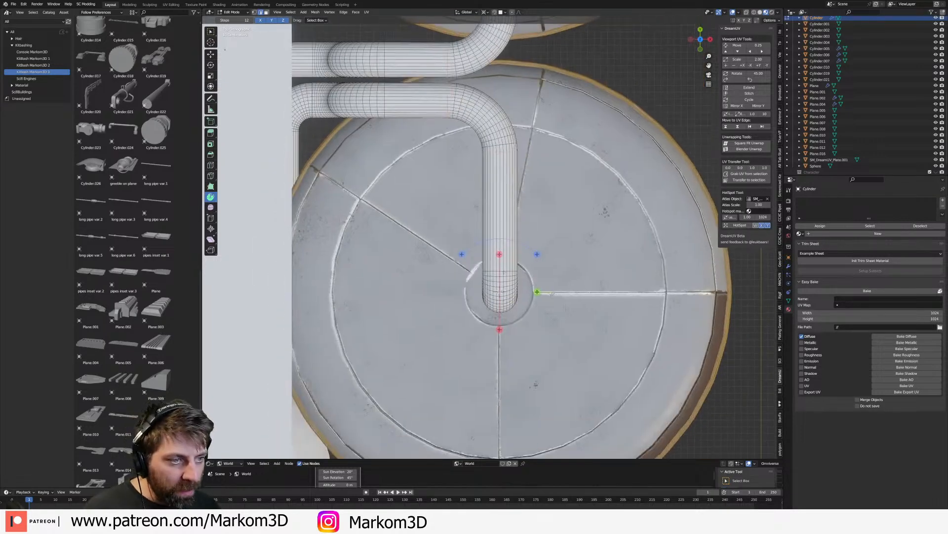
shift+middle_drag(372, 129, 533, 192)
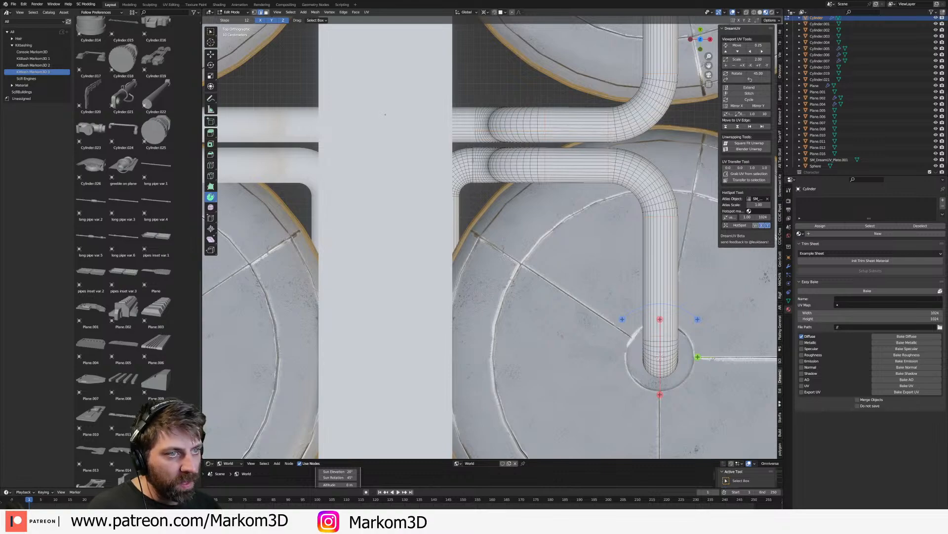
middle_drag(477, 204, 540, 185)
scroll(541, 184, up, 2)
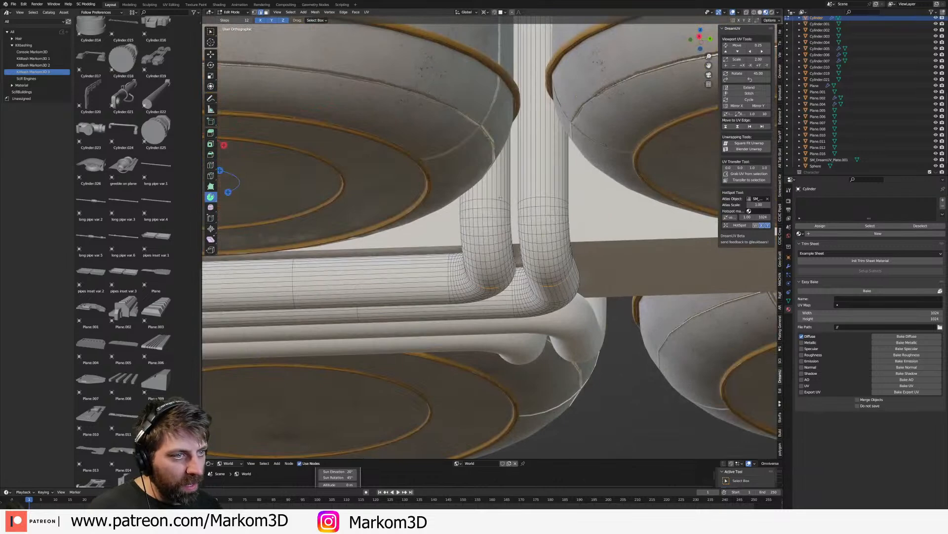
key(ctrl+e)
click(554, 228)
middle_drag(552, 228, 552, 276)
scroll(534, 259, down, 3)
key(Tab)
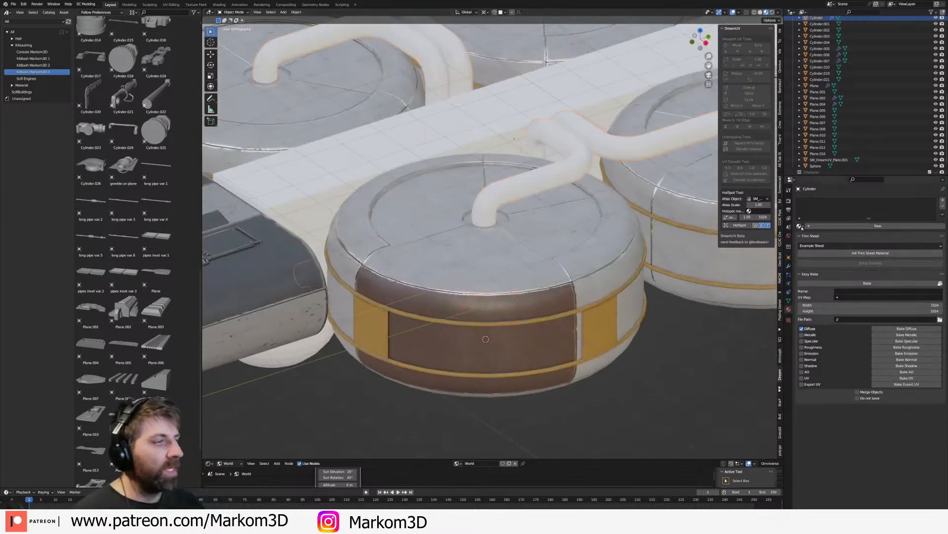
- Assign the DUV_Painted_DGrey material to the connecting pipes and apply HotSpot UV mapping to them
click(800, 226)
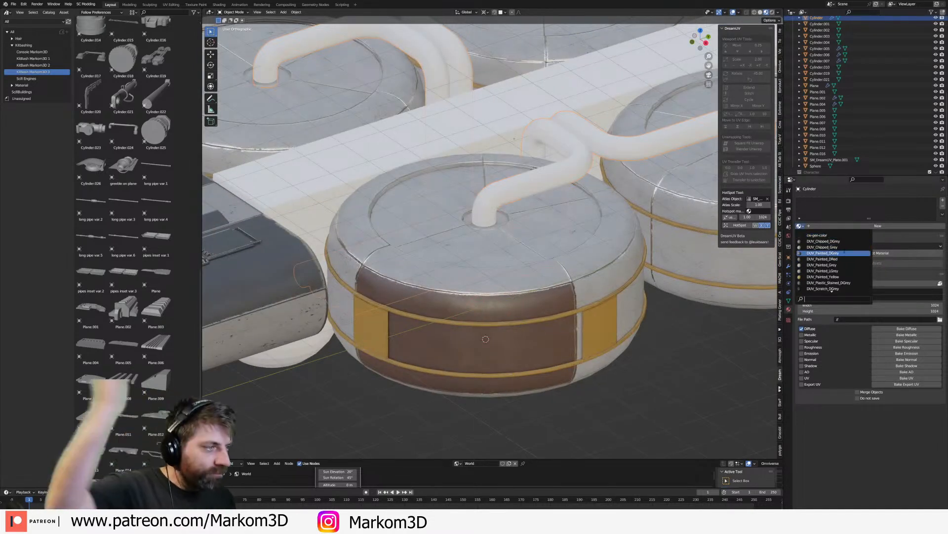
click(824, 253)
middle_drag(573, 276, 623, 284)
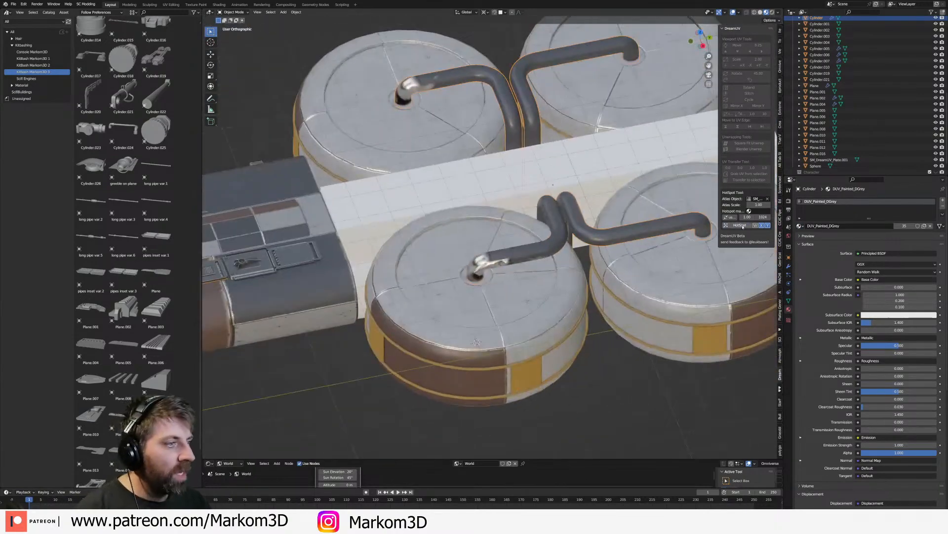
click(743, 225)
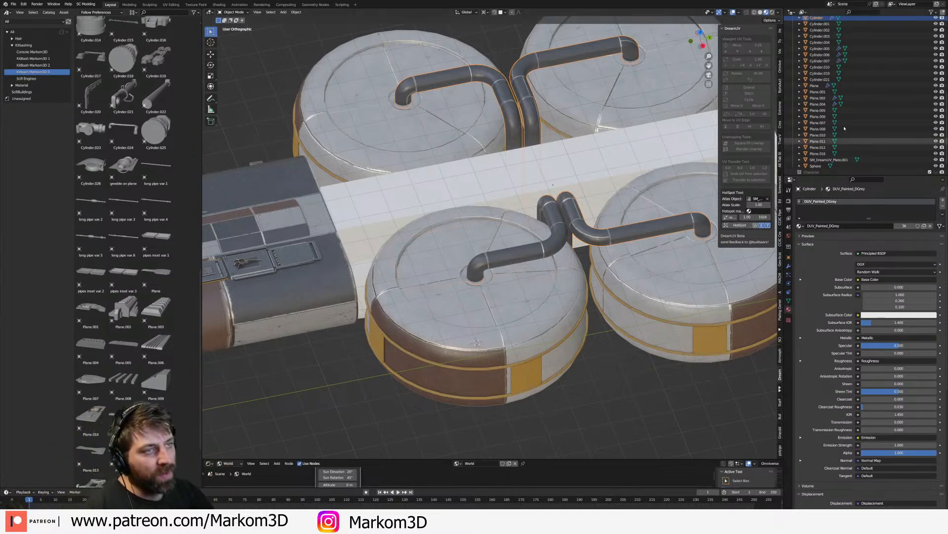
- Examine the textured pipes up close, then select the central beam and examine the whole assembly from below
scroll(575, 251, up, 1)
middle_drag(586, 251, 521, 243)
scroll(520, 242, up, 3)
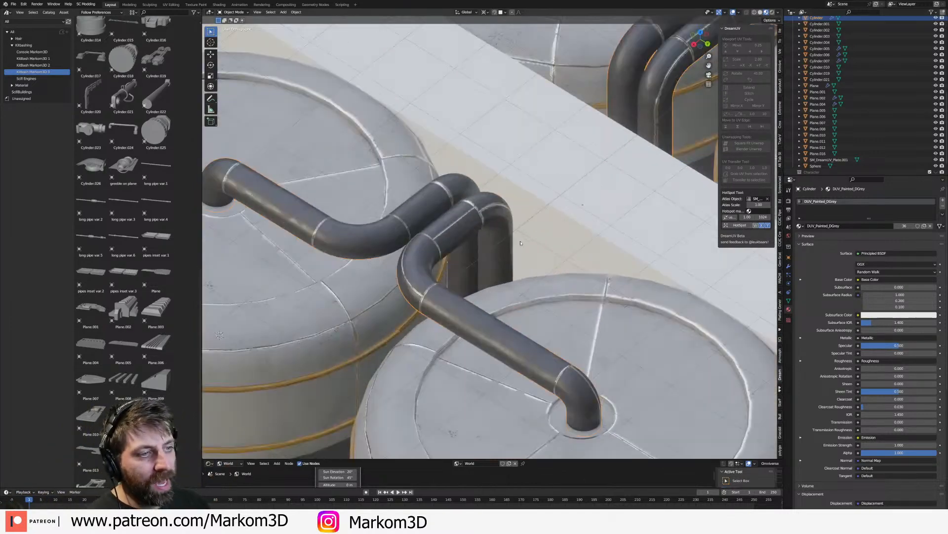
middle_drag(535, 246, 568, 187)
scroll(568, 240, down, 3)
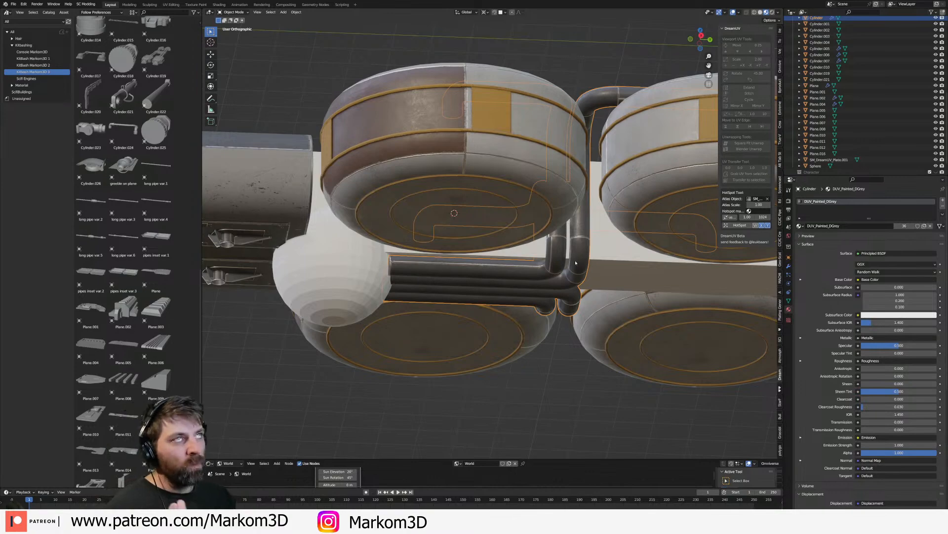
middle_drag(419, 292, 442, 395)
click(366, 243)
scroll(376, 271, down, 2)
middle_drag(376, 270, 425, 256)
shift+middle_drag(425, 255, 468, 148)
scroll(484, 218, up, 1)
scroll(511, 257, down, 8)
scroll(514, 238, up, 6)
middle_drag(514, 238, 591, 189)
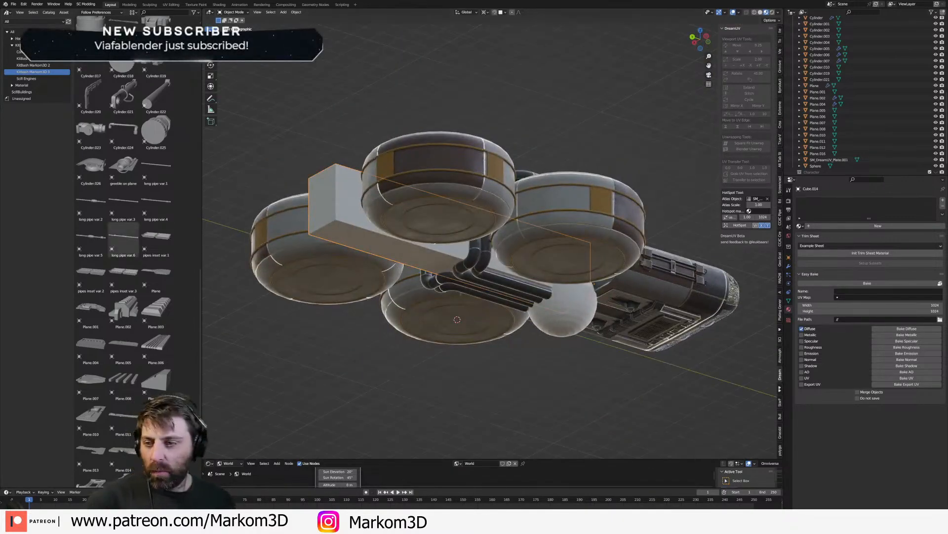
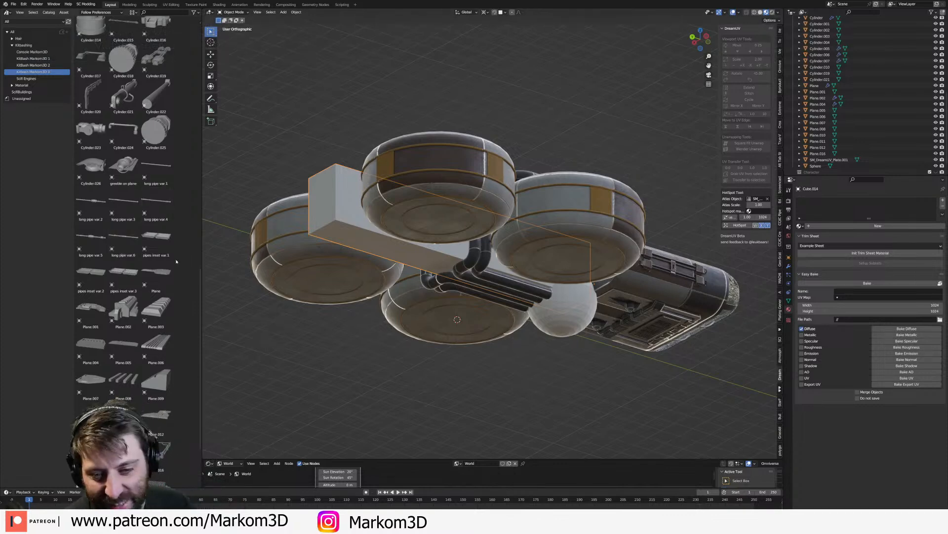
- Examine the central beam and the surrounding tanks in mesh editing, then return to object editing in top view
middle_drag(468, 340, 465, 245)
scroll(459, 273, up, 3)
scroll(407, 258, down, 1)
key(Tab)
scroll(452, 250, up, 1)
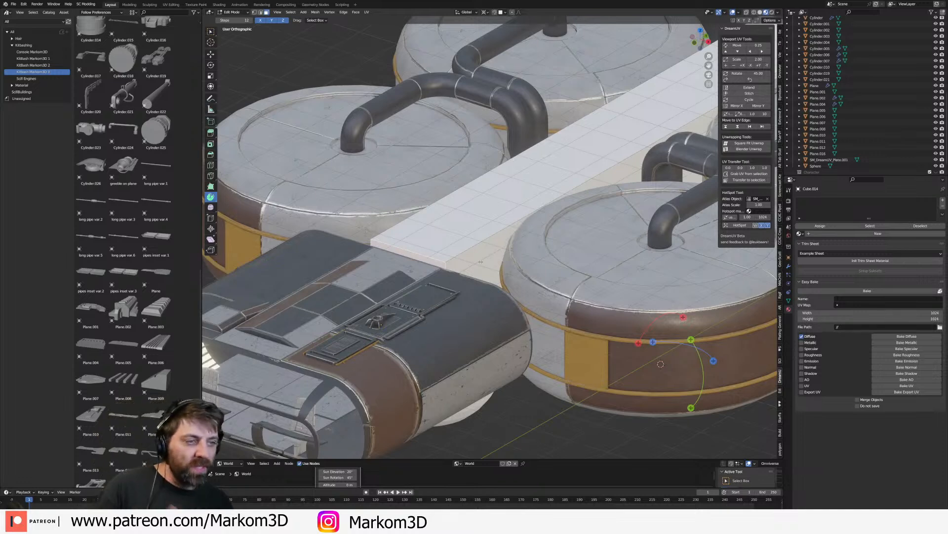
scroll(481, 261, down, 4)
scroll(532, 267, up, 1)
middle_drag(537, 294, 489, 247)
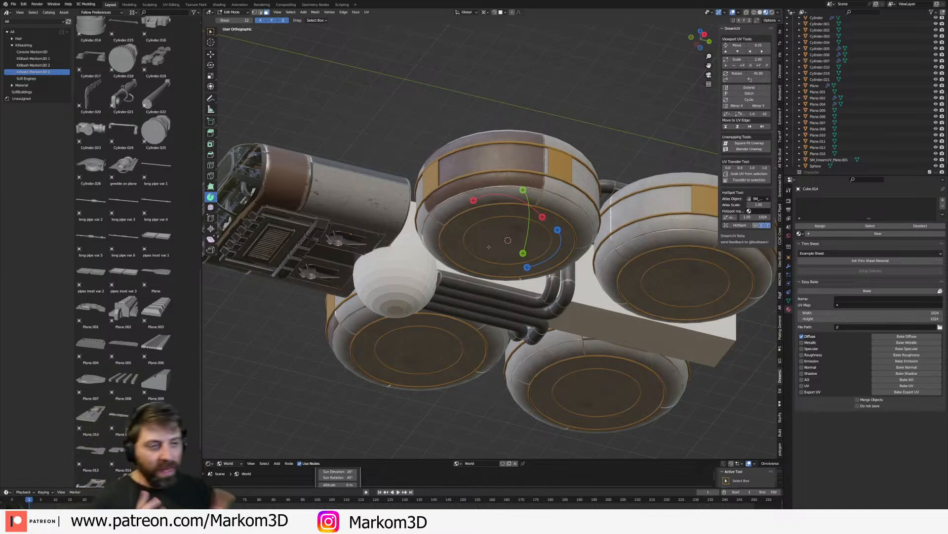
key(KP_7)
scroll(466, 280, down, 2)
key(Tab)
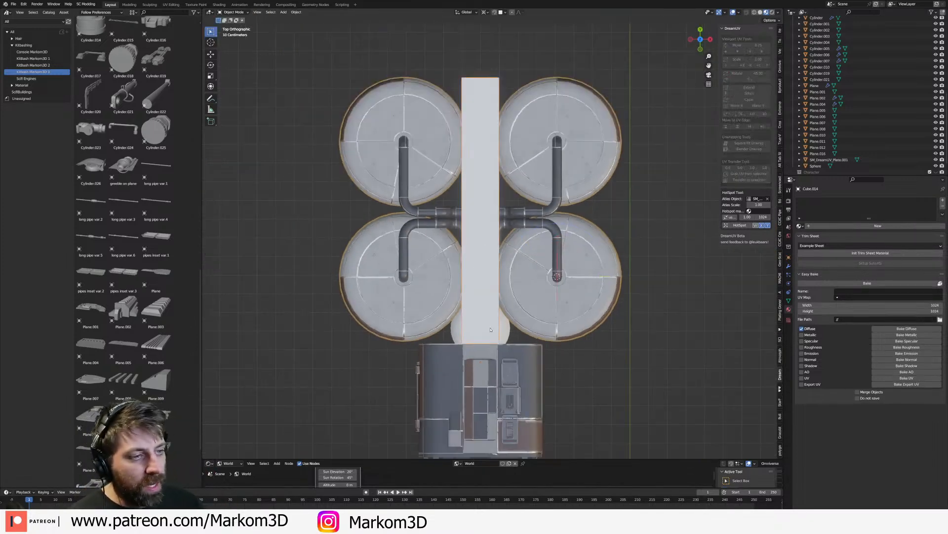
- Snap the 3D cursor to the selected central beam and add a mesh plane there
middle_drag(500, 334, 478, 319)
key(KP_7)
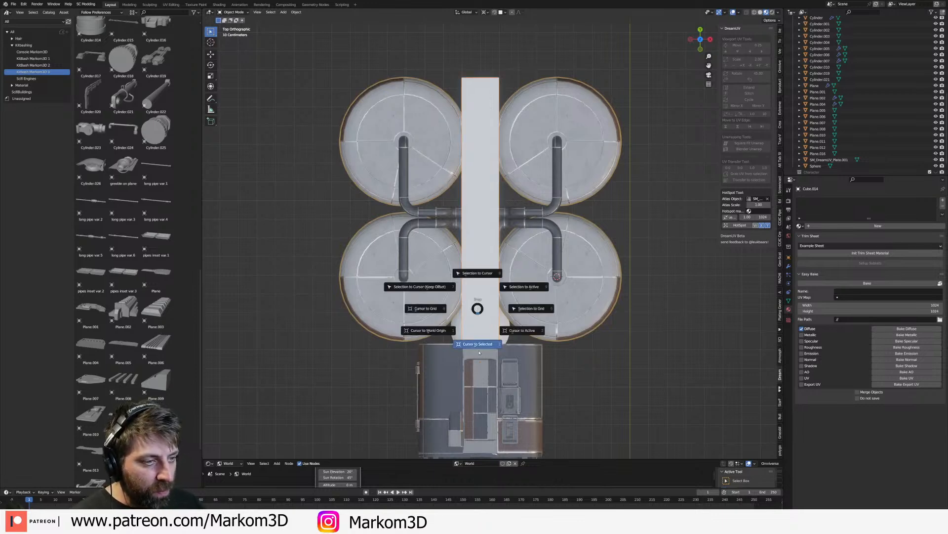
key(shift+a)
mouse_move(470, 343)
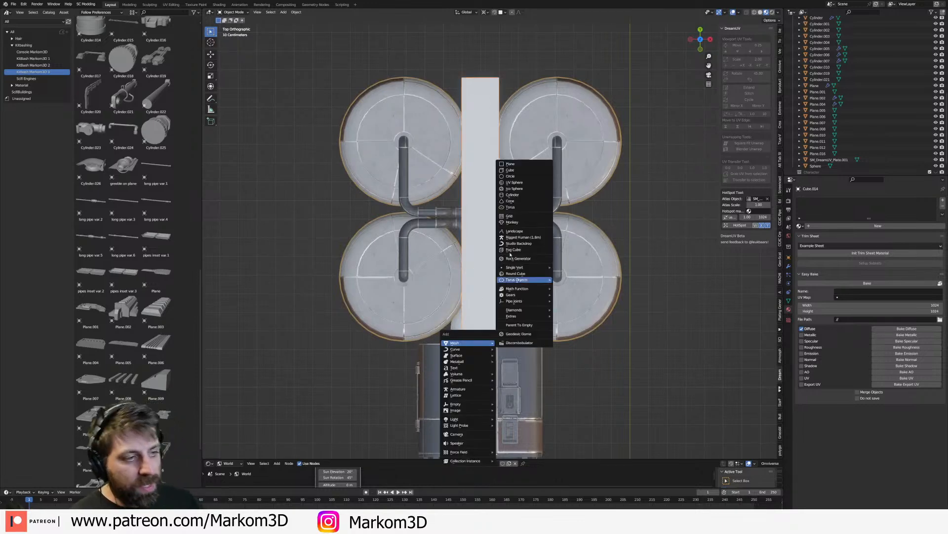
click(517, 164)
- In wireframe display, open the plane for mesh editing and move it into the corner between the body and a tank
scroll(517, 326, up, 1)
key(z)
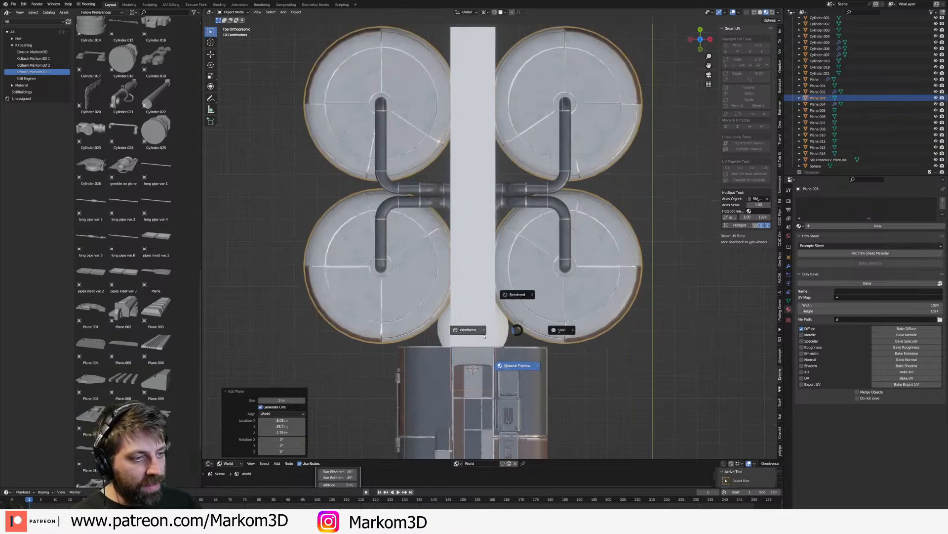
click(469, 330)
scroll(499, 357, up, 2)
key(g)
key(Escape)
key(Tab)
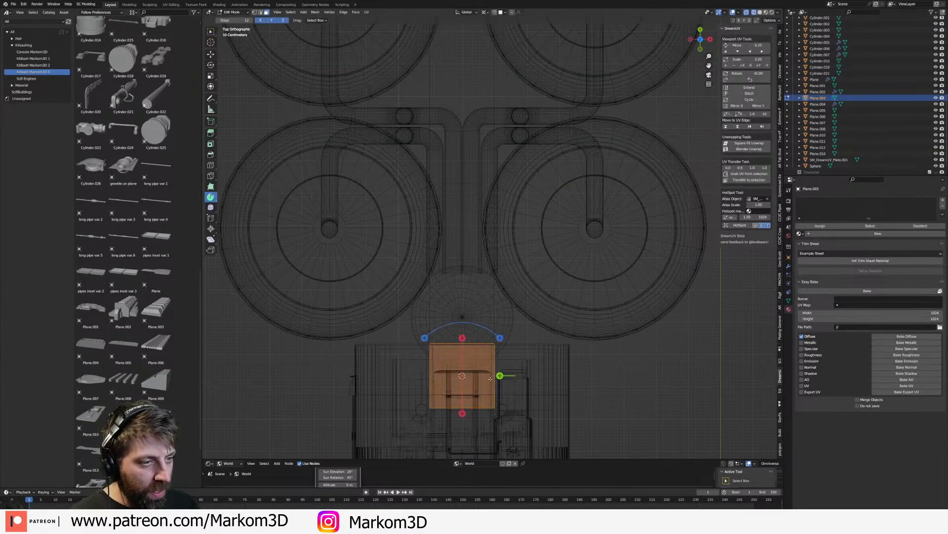
key(g)
click(513, 337)
- Slide the plane's outer corner vertex nearest the tank along its edge onto the next corner, making a right triangle
key(1)
click(519, 332)
middle_drag(524, 361, 465, 322)
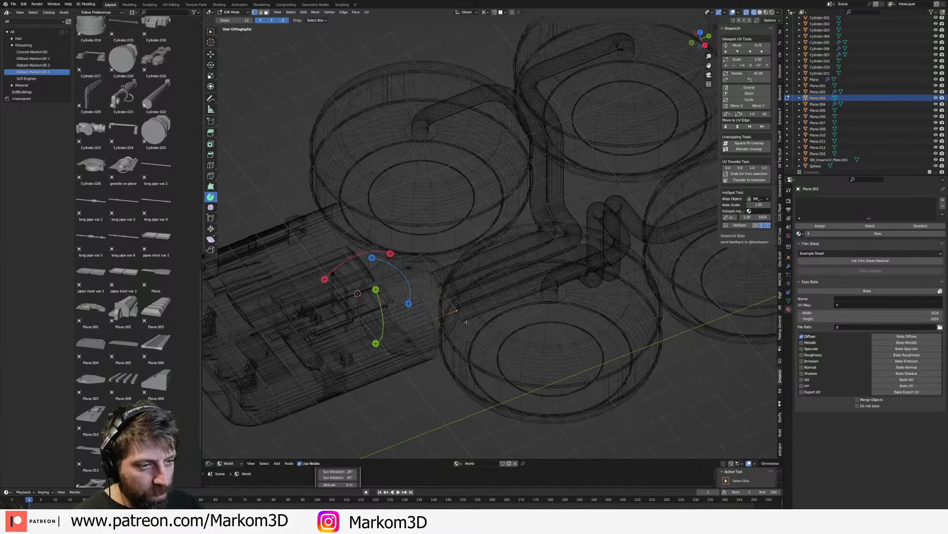
key(KP_7)
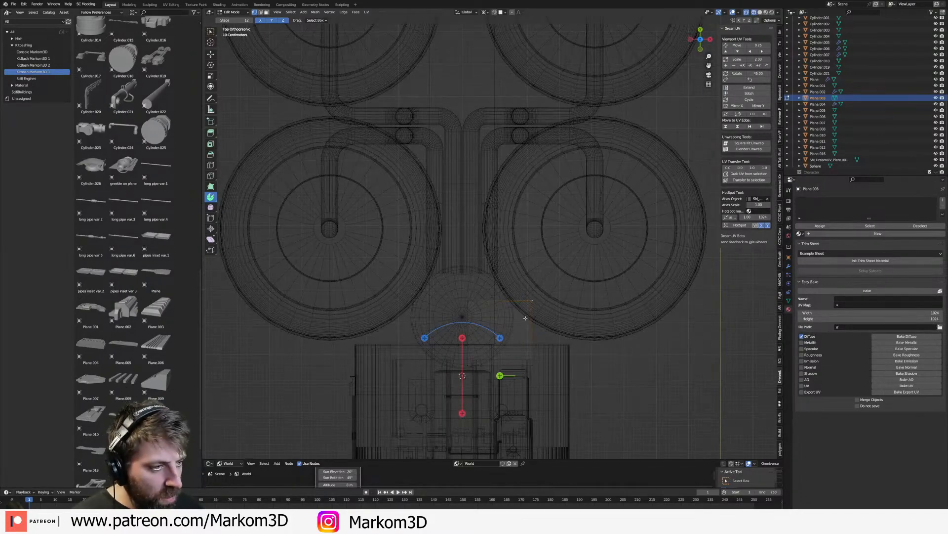
key(g)
key(g)
click(530, 450)
- Scale down the whole triangle and move it into the gap between the beam, the body and the tank
key(a)
key(s)
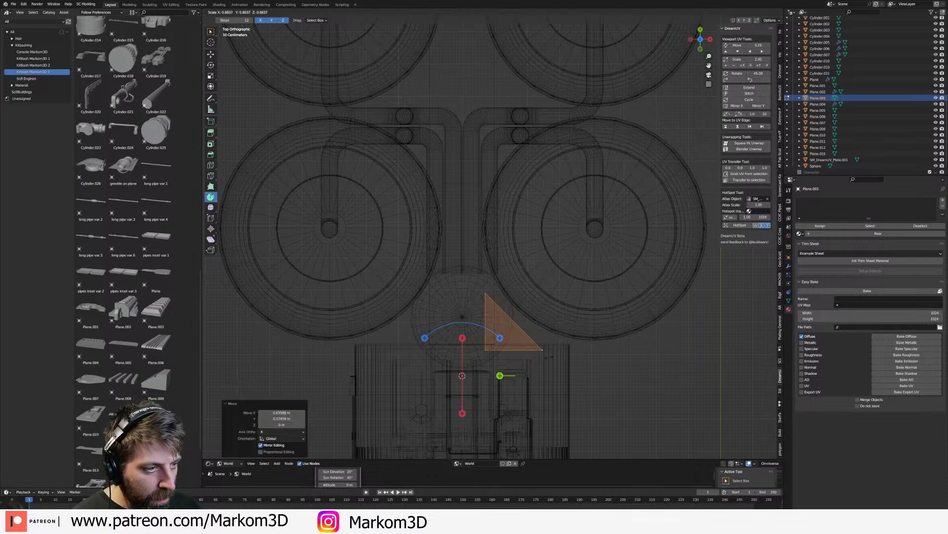
click(535, 360)
key(g)
click(542, 358)
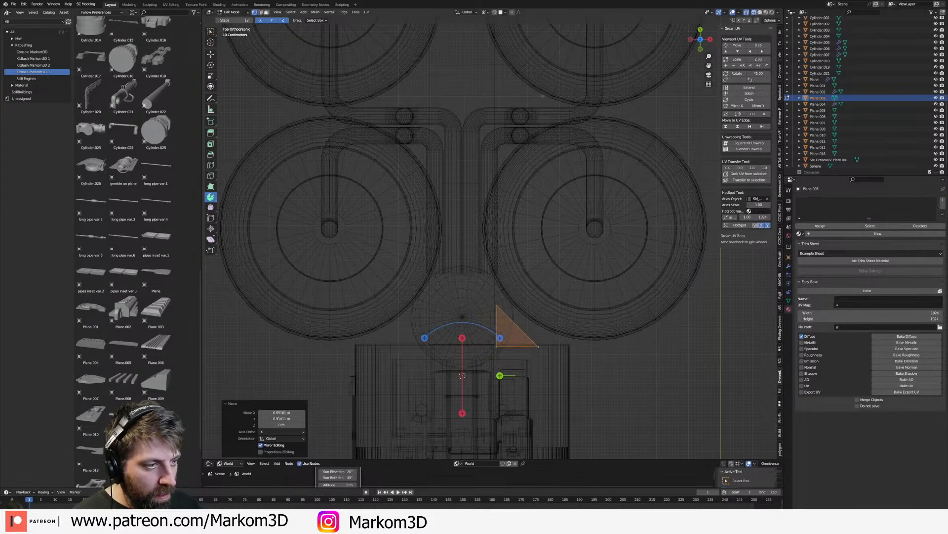
click(498, 14)
key(s)
click(559, 316)
key(g)
click(564, 318)
- Extrude the triangle vertically into a thin plate while working in the right side view
middle_drag(564, 317, 476, 223)
key(z)
click(521, 226)
middle_drag(545, 275, 565, 280)
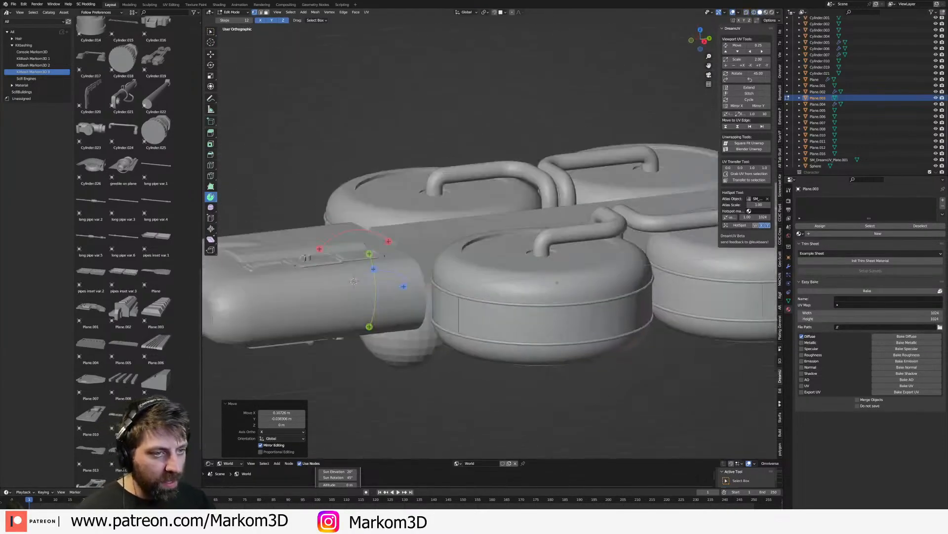
scroll(524, 280, up, 2)
middle_drag(484, 276, 473, 251)
key(KP_3)
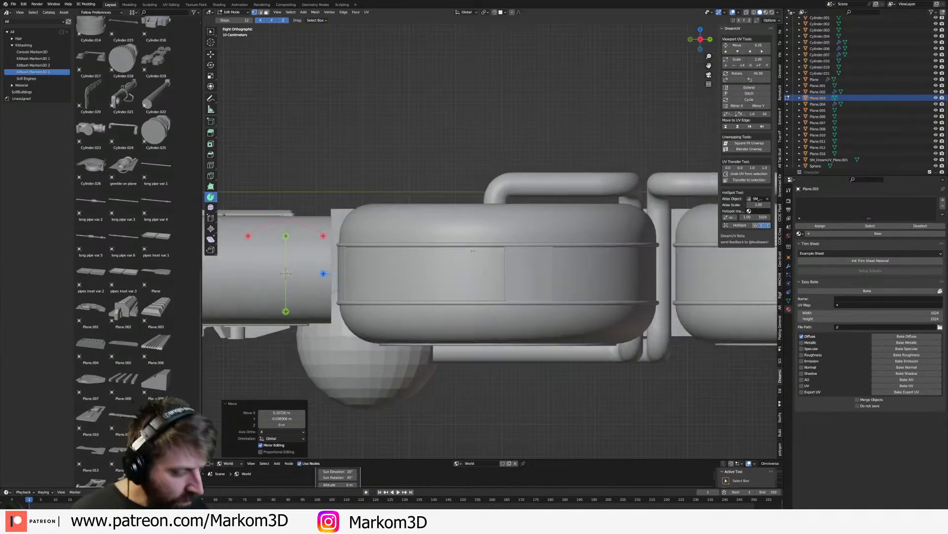
key(z)
click(425, 257)
key(e)
click(422, 212)
- Duplicate the linked plate upward along Z and finish the mesh edit in solid display
key(ctrl+l)
key(shift+d)
key(z)
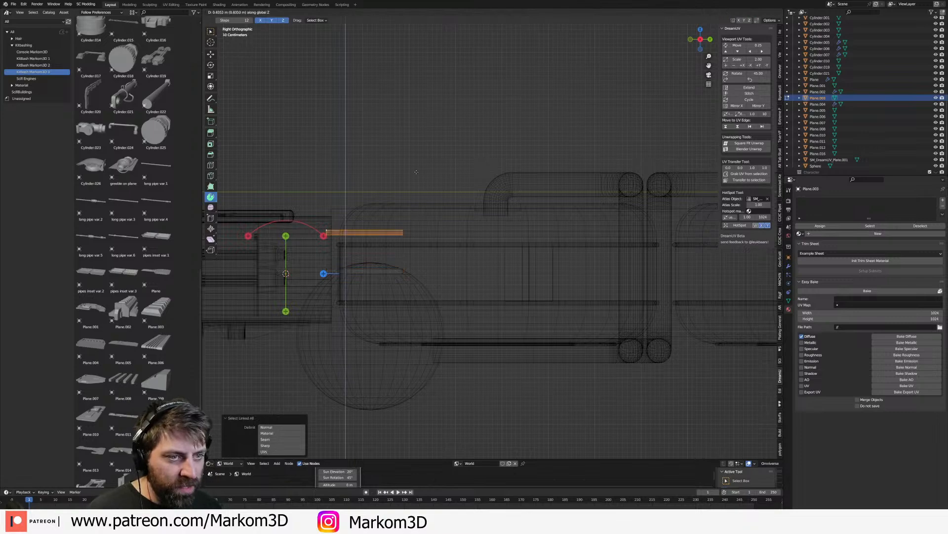
click(416, 170)
key(z)
click(431, 170)
mouse_move(429, 170)
middle_down()
mouse_move(443, 218)
mouse_move(468, 239)
middle_up()
key(Tab)
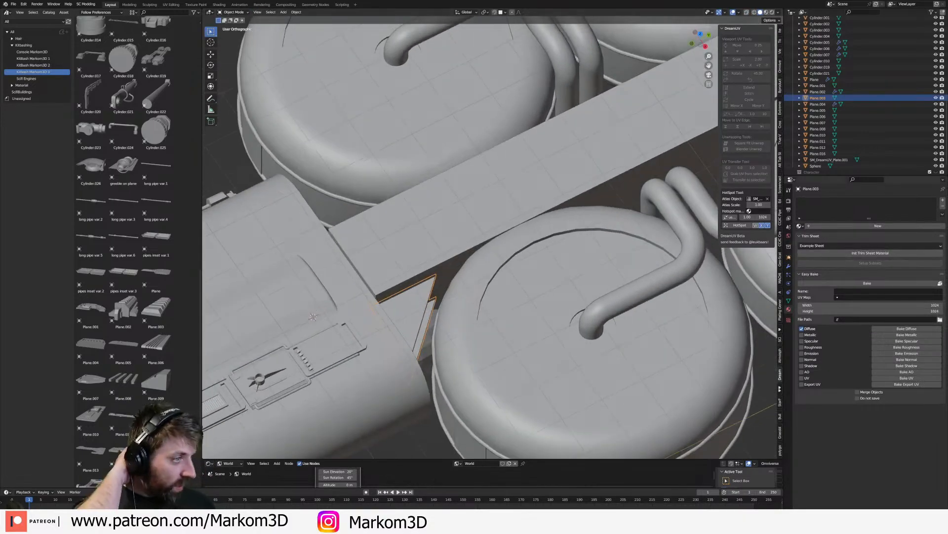
- Add a Mirror modifier to the triangular plates and examine how they fit between the body and the tank
click(788, 266)
click(817, 200)
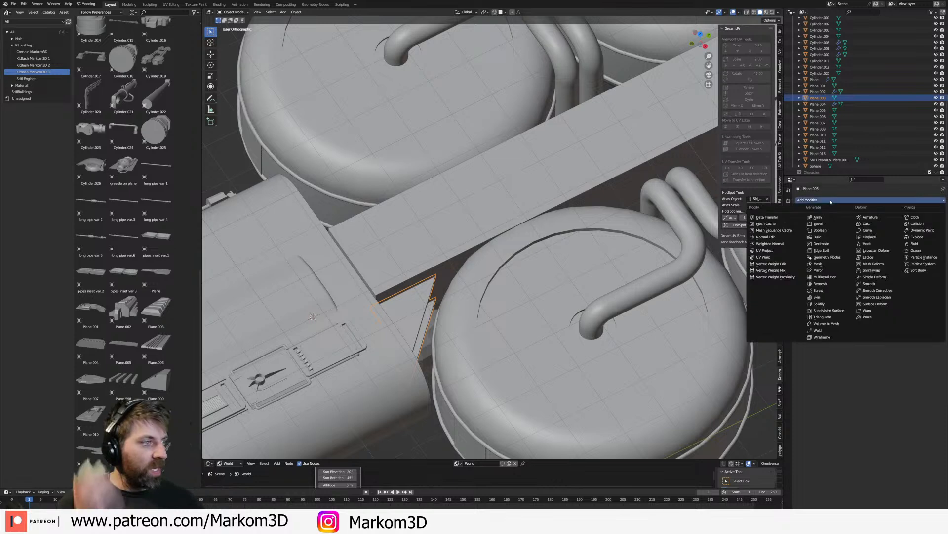
click(818, 270)
middle_drag(435, 232, 475, 159)
key(Tab)
key(Tab)
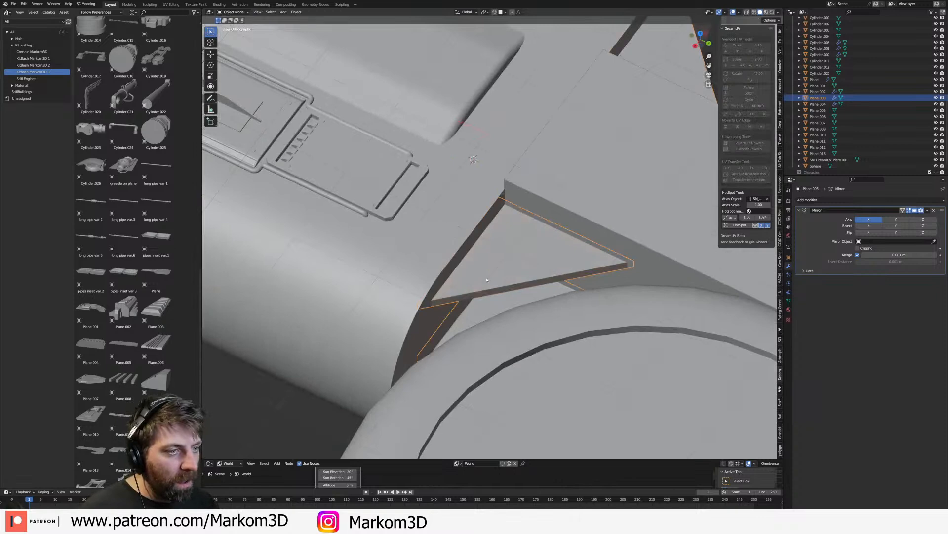
scroll(488, 276, up, 3)
middle_drag(495, 285, 501, 269)
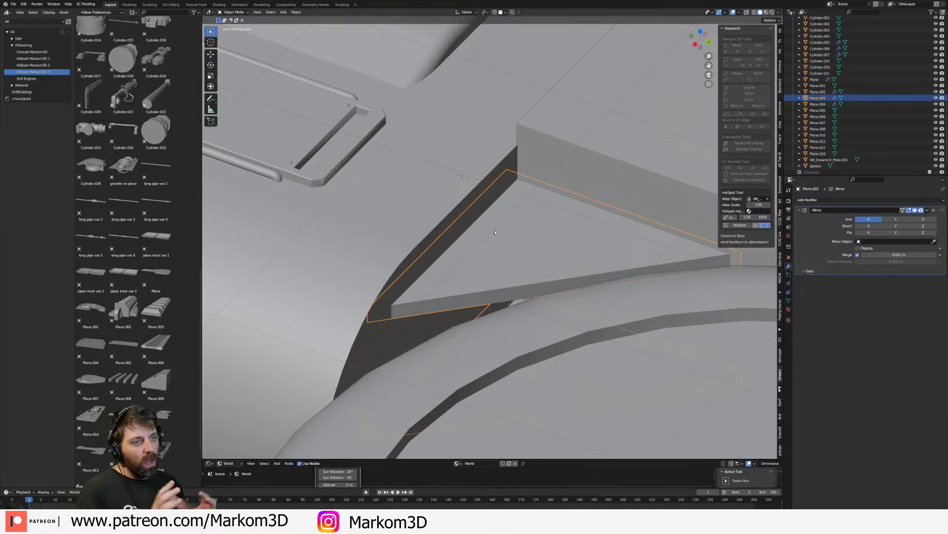
middle_drag(426, 201, 447, 183)
- Reopen the plates for mesh editing in wireframe display and delete the lower linked plate
key(Tab)
mouse_move(431, 306)
middle_down()
mouse_move(446, 301)
mouse_move(444, 285)
middle_up()
key(z)
click(418, 307)
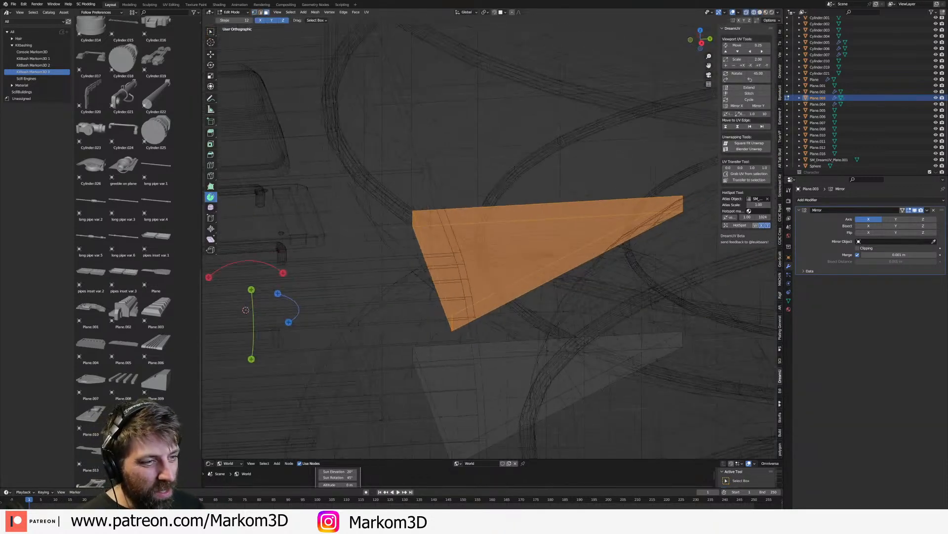
click(434, 274)
click(438, 418)
key(l)
key(x)
click(437, 417)
click(429, 267)
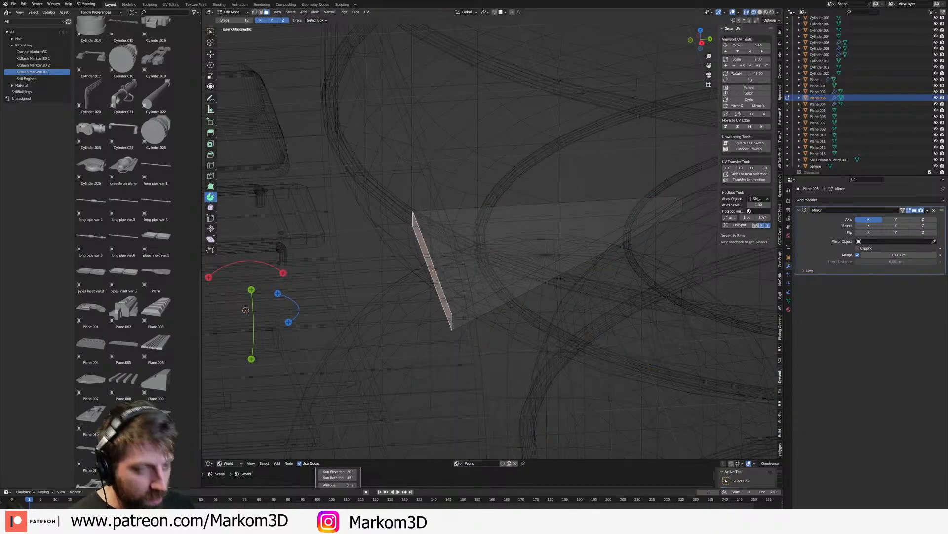
key(ctrl+l)
key(KP_7)
key(KP_Decimal)
key(g)
key(y)
right_click(466, 300)
click(465, 300)
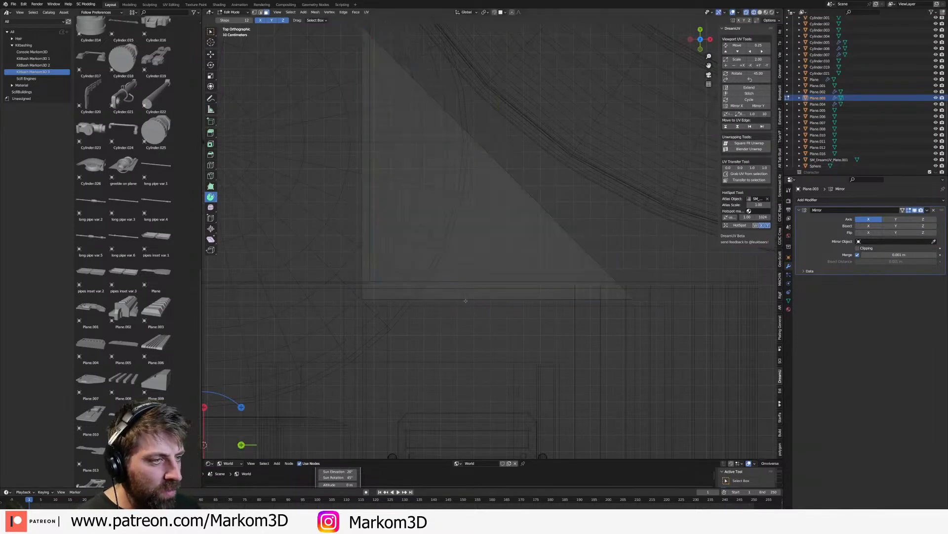
click(482, 299)
key(g)
key(y)
right_click(477, 289)
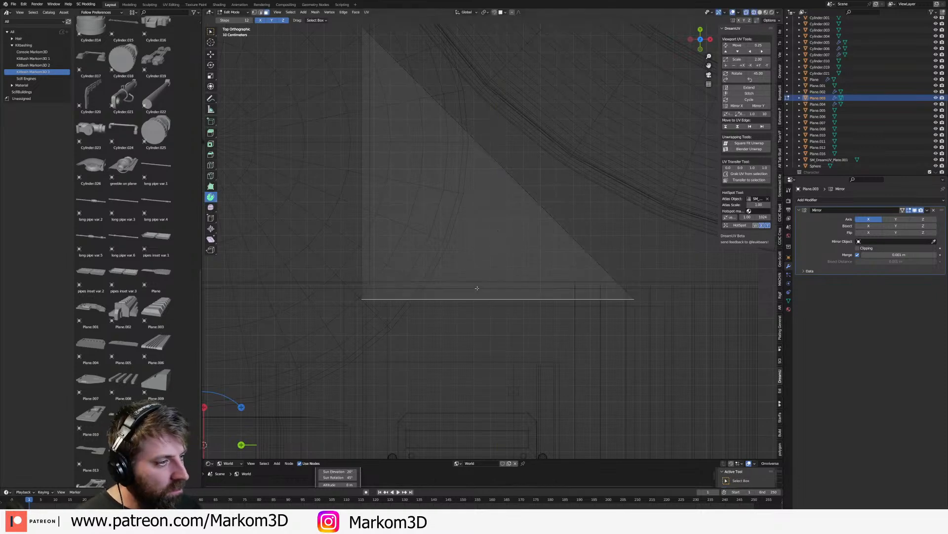
middle_drag(477, 288, 479, 254)
key(g)
key(y)
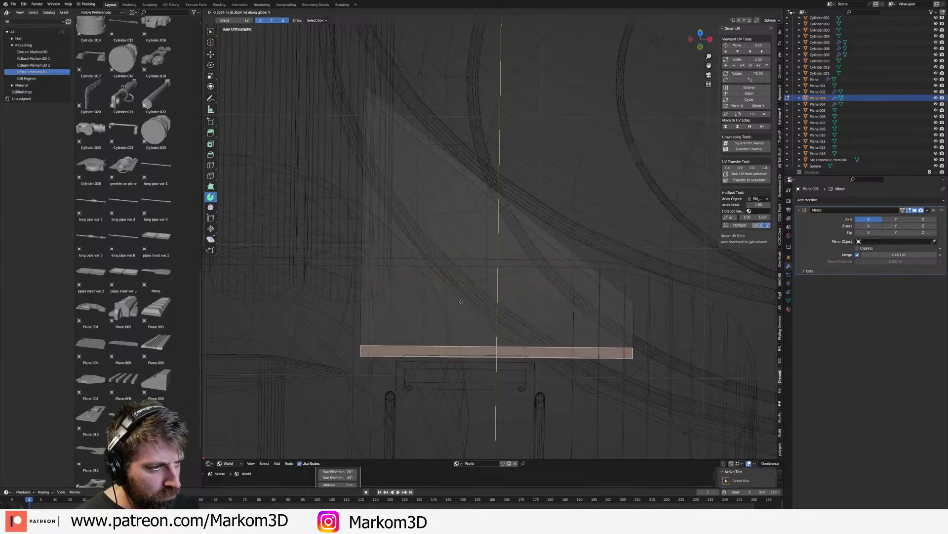
right_click(461, 299)
- Delete the extra linked geometry at the triangular plate and move the plate's body-side face along Y
key(l)
key(x)
click(501, 293)
key(KP_7)
key(g)
key(y)
click(497, 279)
- Move the plate's beam-side face slightly along X, away from the beam
shift+middle_drag(439, 273, 481, 298)
click(407, 171)
key(g)
key(x)
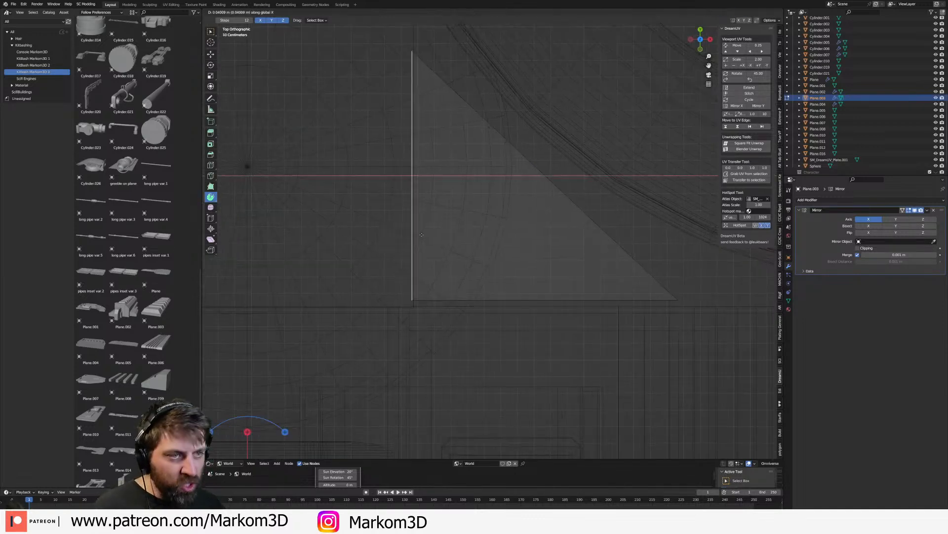
click(430, 236)
- Extrude the plate's body-side face slightly toward the body
click(510, 301)
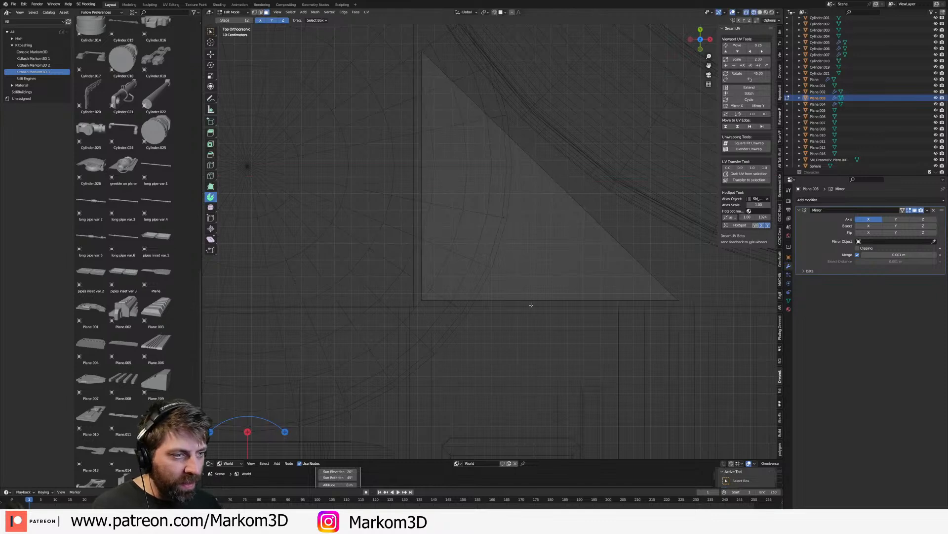
click(557, 308)
key(e)
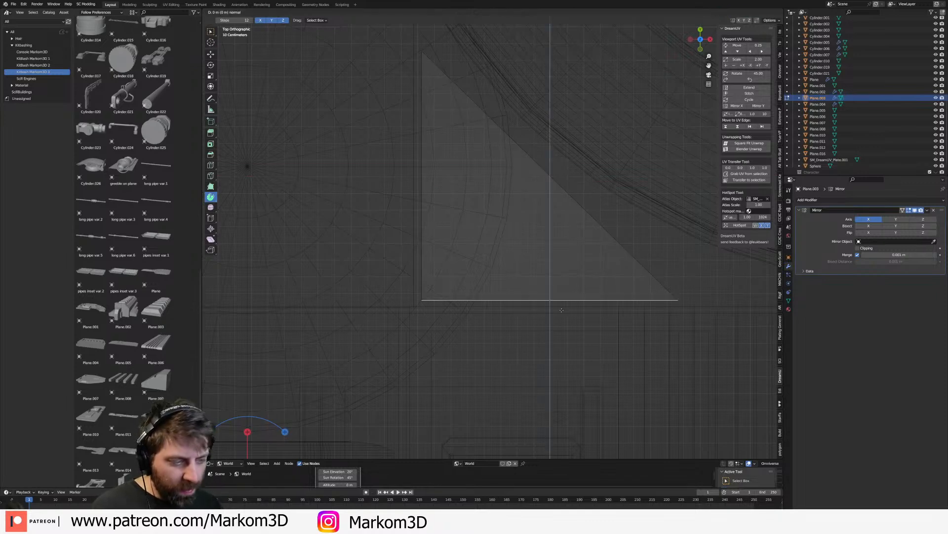
key(Escape)
- Extrude the triangular plate's beam-side face about 0.06 m along X toward the central beam
click(421, 169)
shift+click(420, 302)
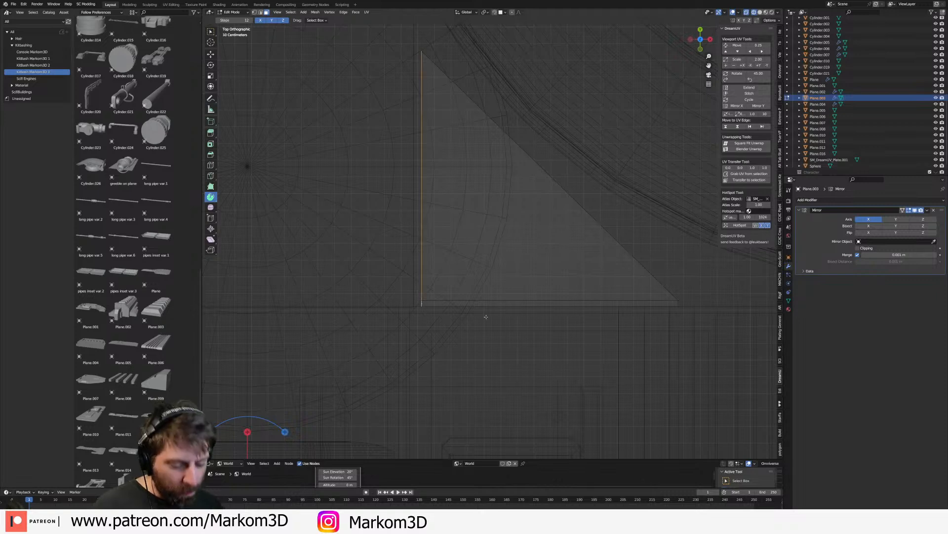
key(g)
key(Escape)
key(e)
key(x)
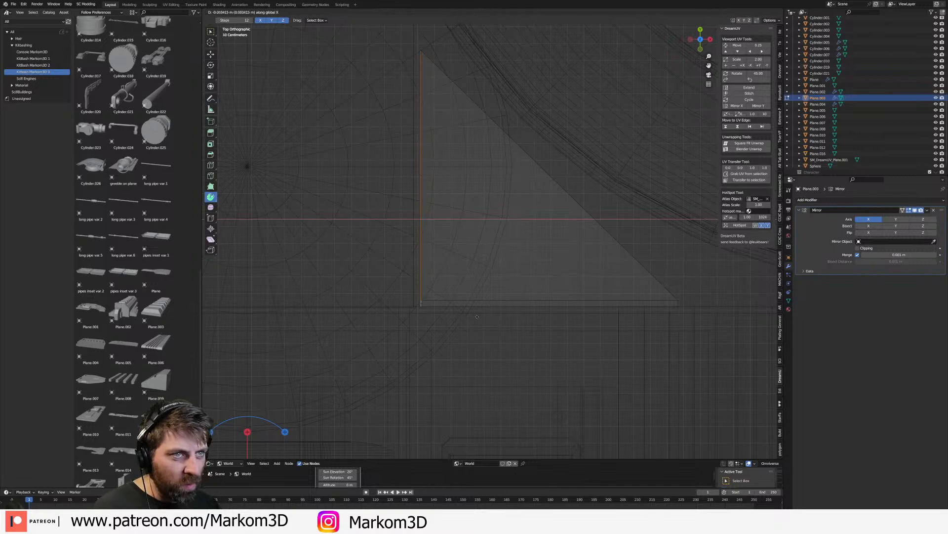
click(406, 316)
- In solid display, extrude the narrow underside strips along the plate's outer sides about 0.29 m to form flanges
mouse_move(489, 316)
middle_down()
mouse_move(445, 272)
mouse_move(372, 250)
mouse_move(437, 219)
middle_up()
key(z)
click(412, 250)
middle_drag(316, 419, 415, 181)
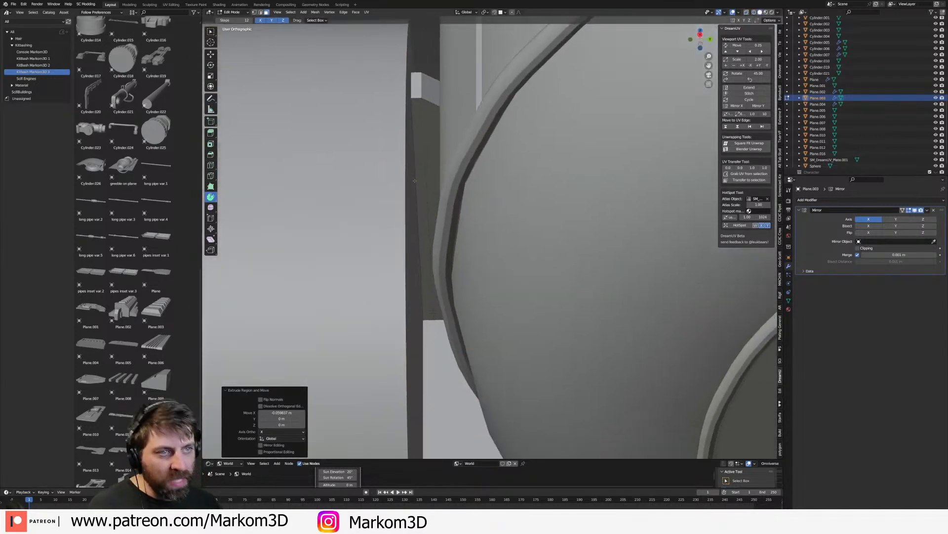
click(423, 198)
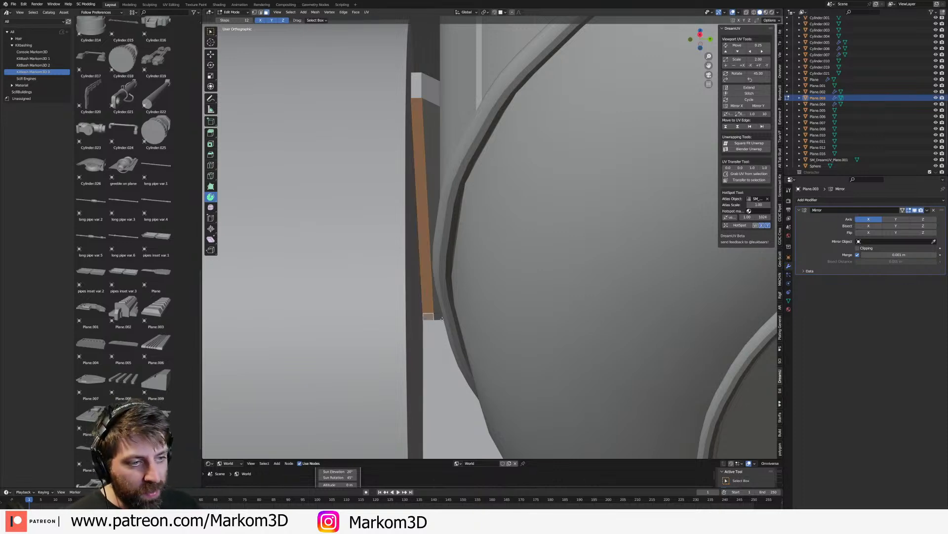
middle_drag(442, 324, 474, 237)
key(e)
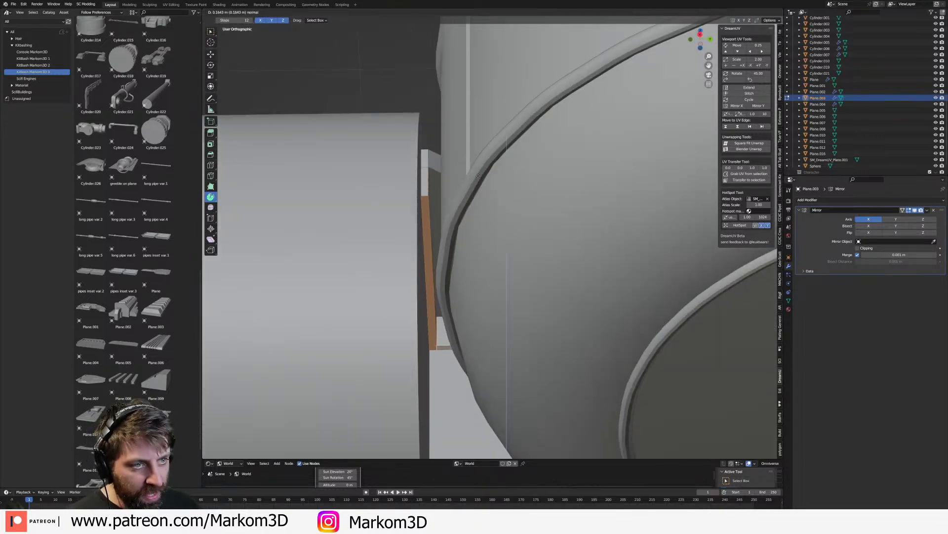
click(483, 197)
middle_drag(483, 197, 319, 395)
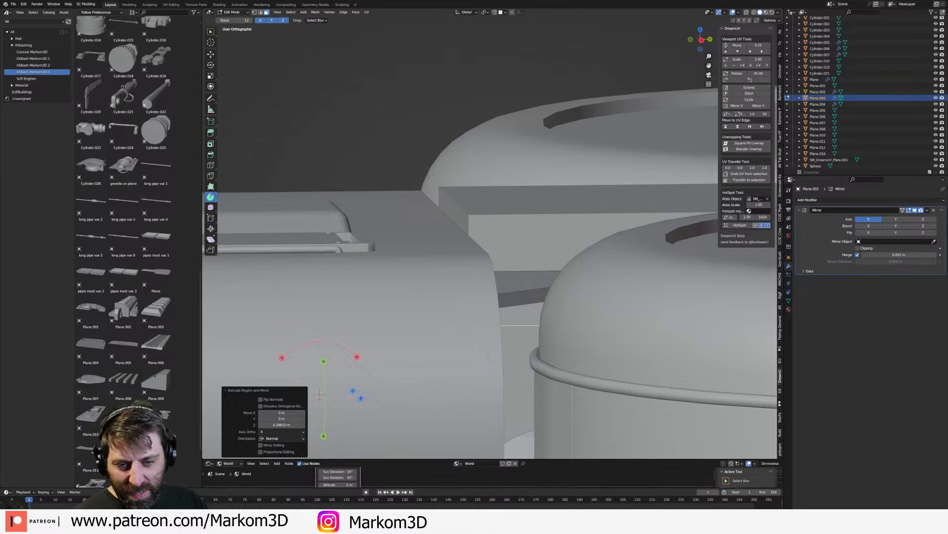
- Move the plate's top faces slightly down along Z and finish editing the mesh
middle_drag(542, 188, 549, 264)
key(Tab)
key(Tab)
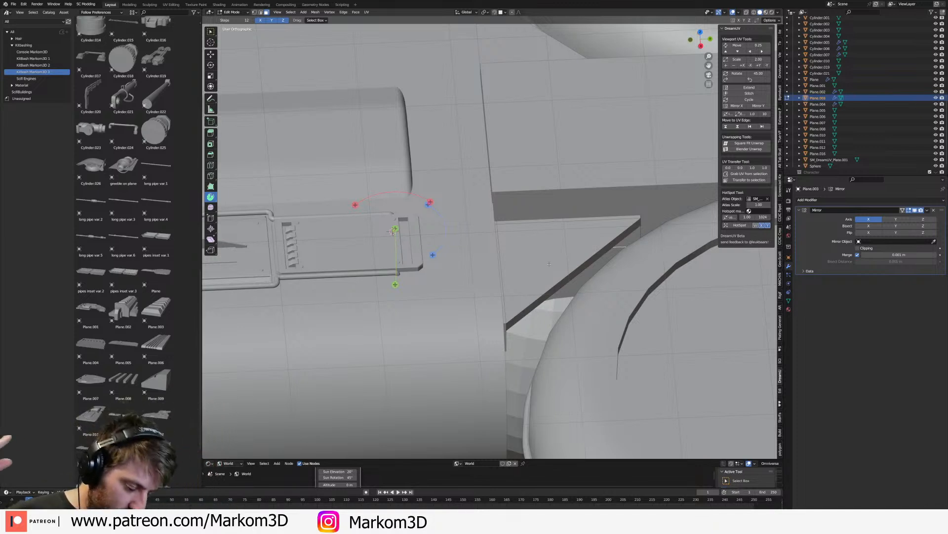
click(596, 222)
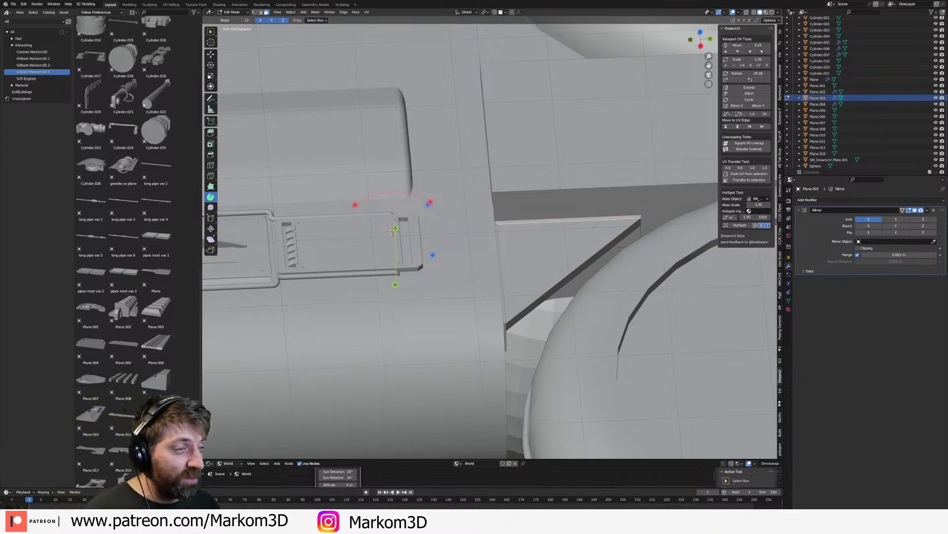
middle_drag(587, 233, 538, 237)
shift+click(512, 232)
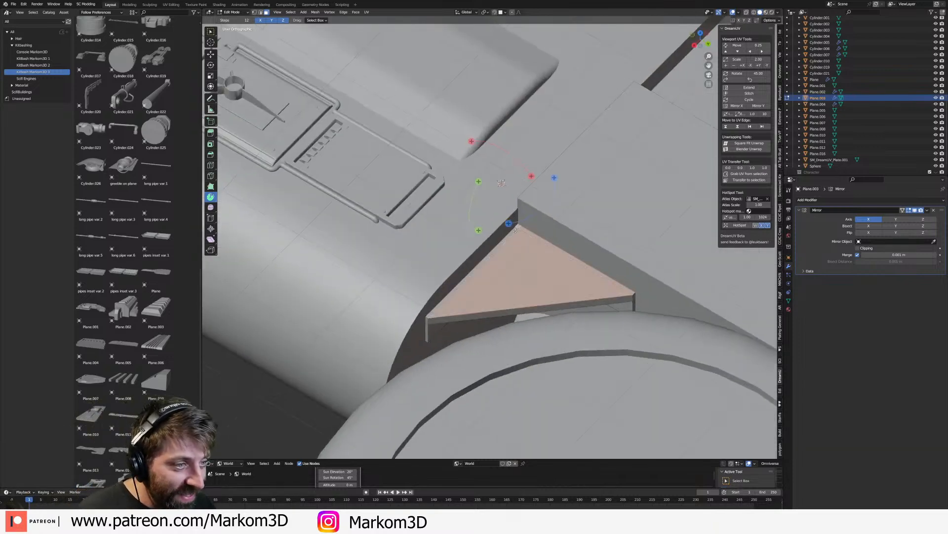
middle_drag(520, 271, 530, 251)
key(g)
key(z)
click(528, 268)
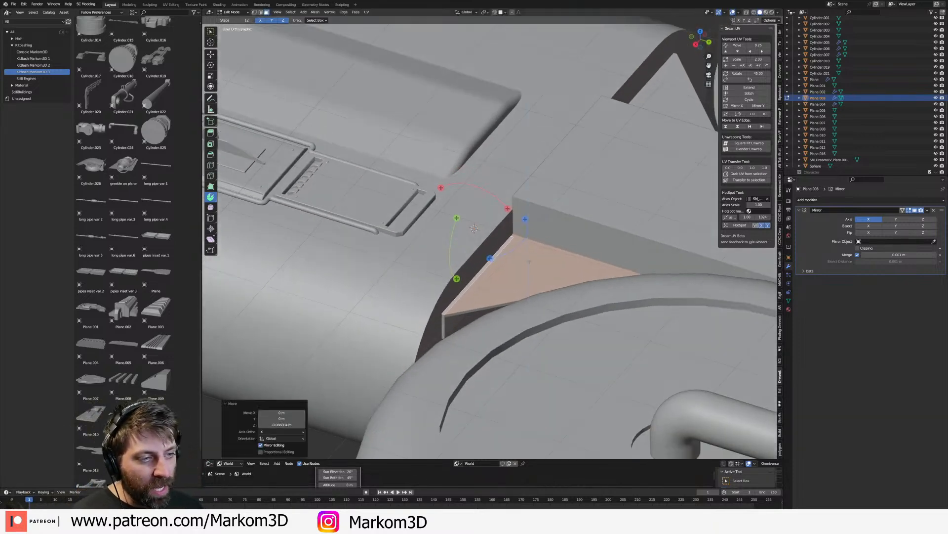
key(Tab)
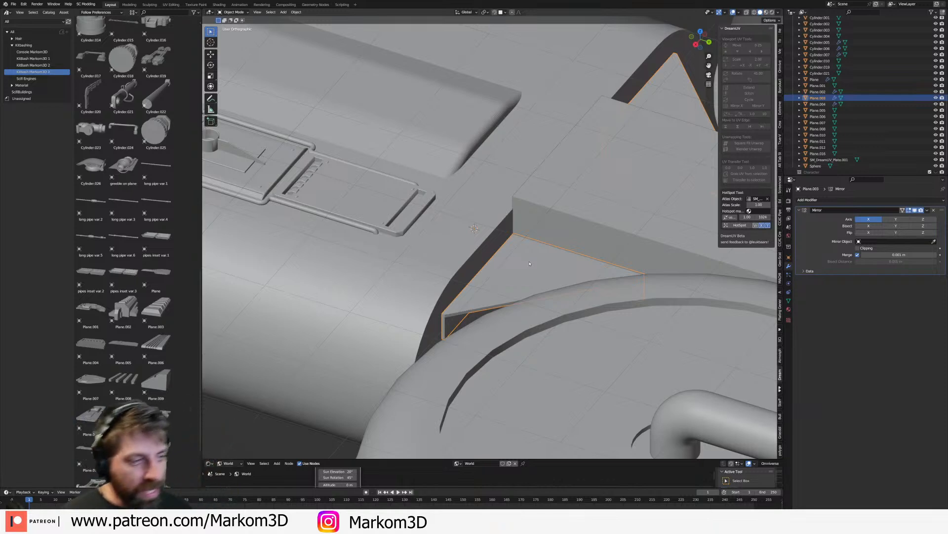
- In material preview, assign the DUV_Painted_DRed material to the triangular plates and remap their UVs with HotSpot
shift+middle_drag(480, 328, 610, 244)
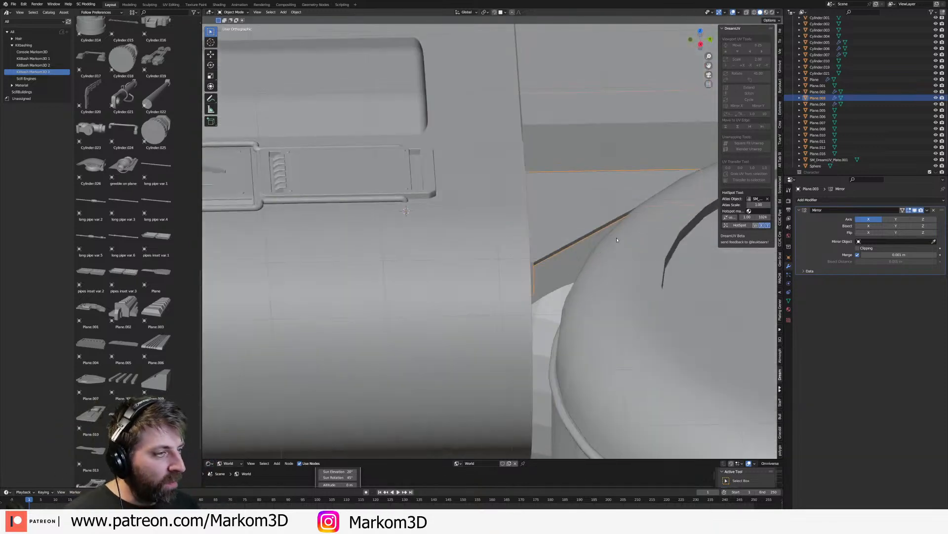
key(Tab)
key(Tab)
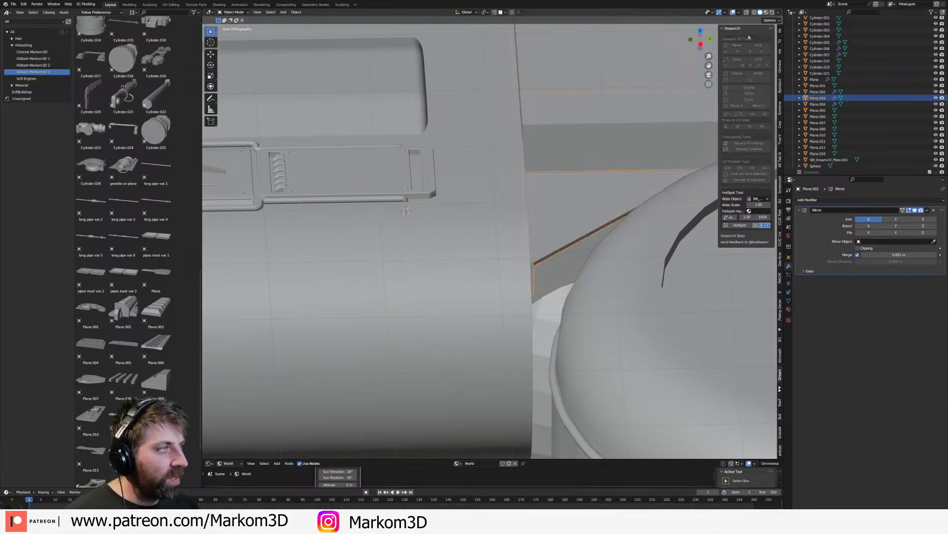
key(z)
click(612, 212)
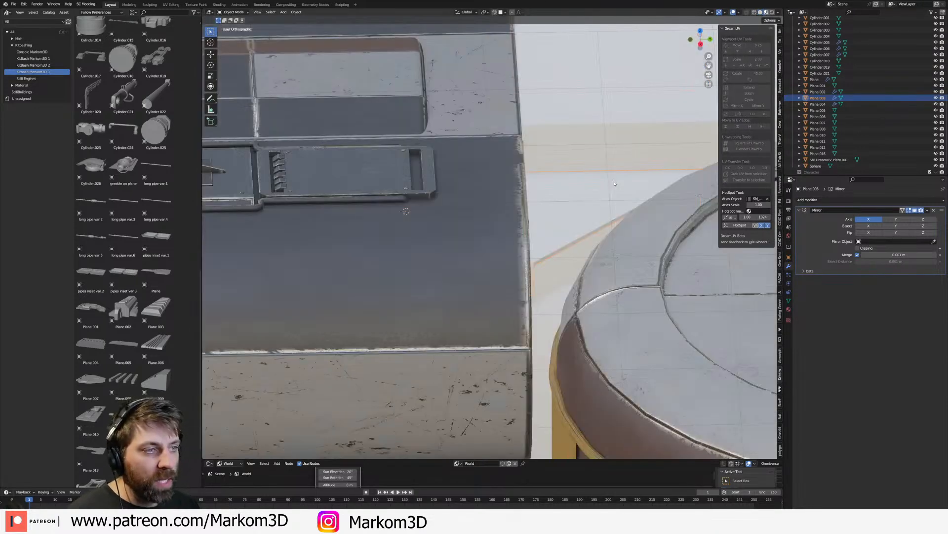
click(789, 309)
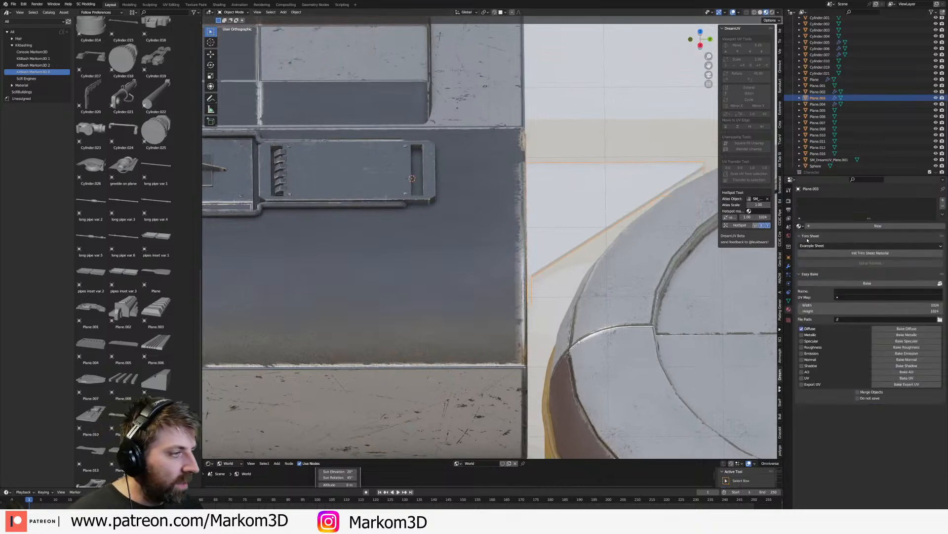
click(800, 225)
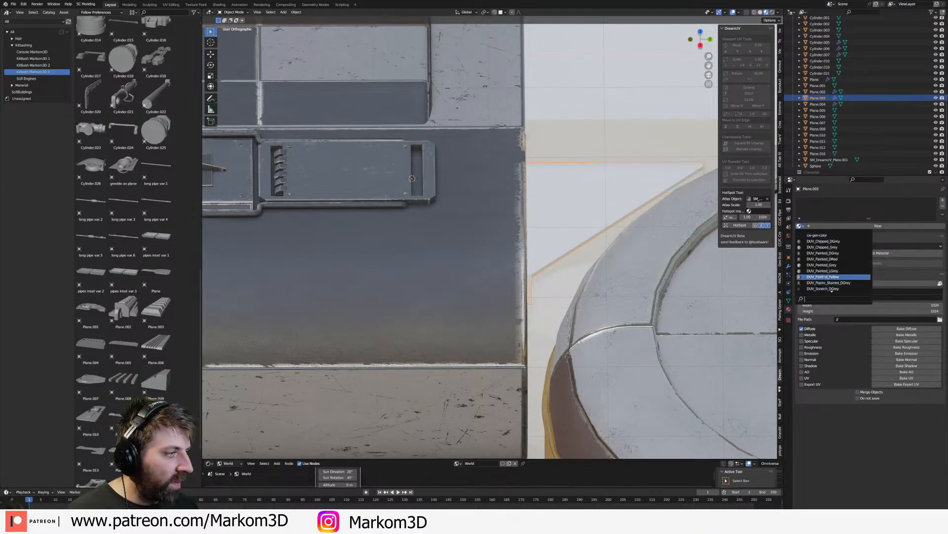
click(823, 259)
shift+middle_drag(723, 250, 713, 259)
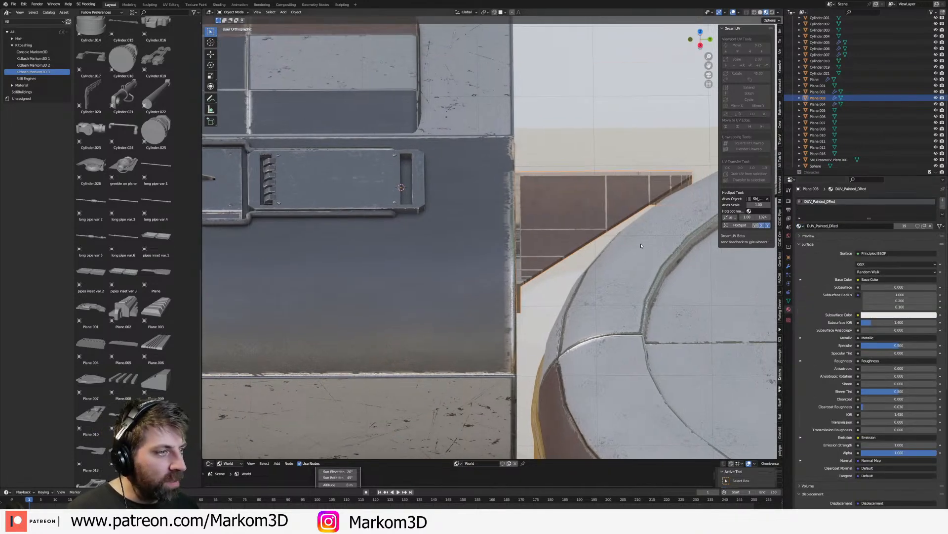
click(741, 227)
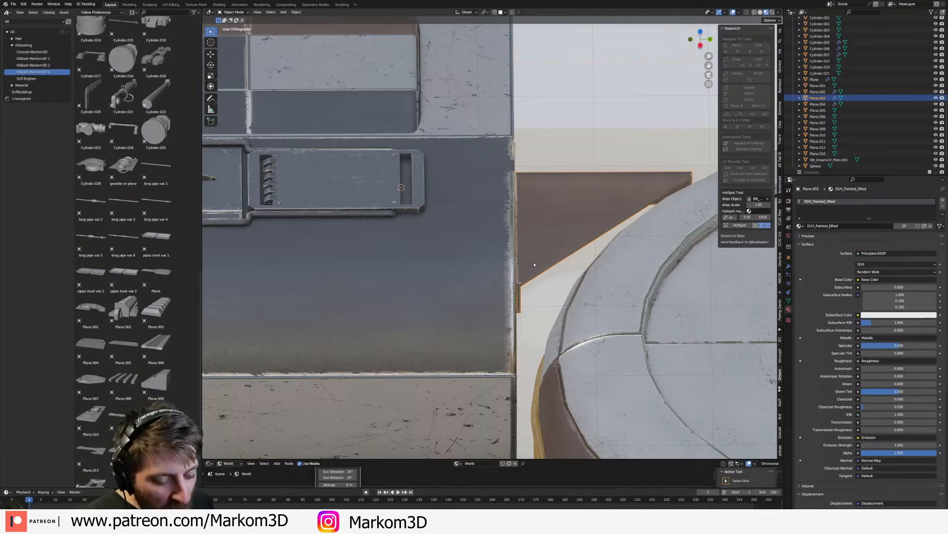
- Hide the untextured central beam between the tanks
middle_drag(558, 241, 557, 295)
scroll(544, 241, up, 2)
scroll(539, 274, down, 6)
scroll(493, 176, up, 5)
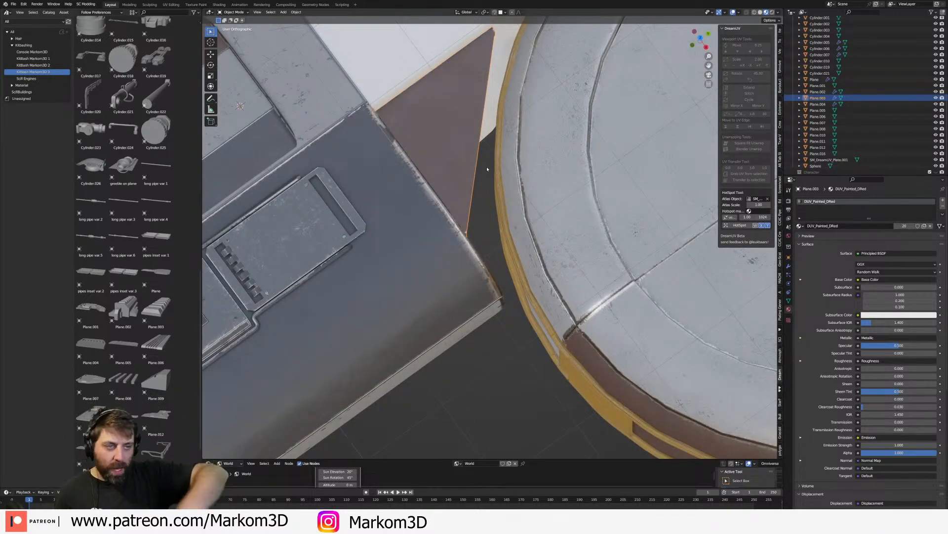
middle_drag(488, 169, 577, 177)
scroll(564, 186, down, 4)
click(482, 178)
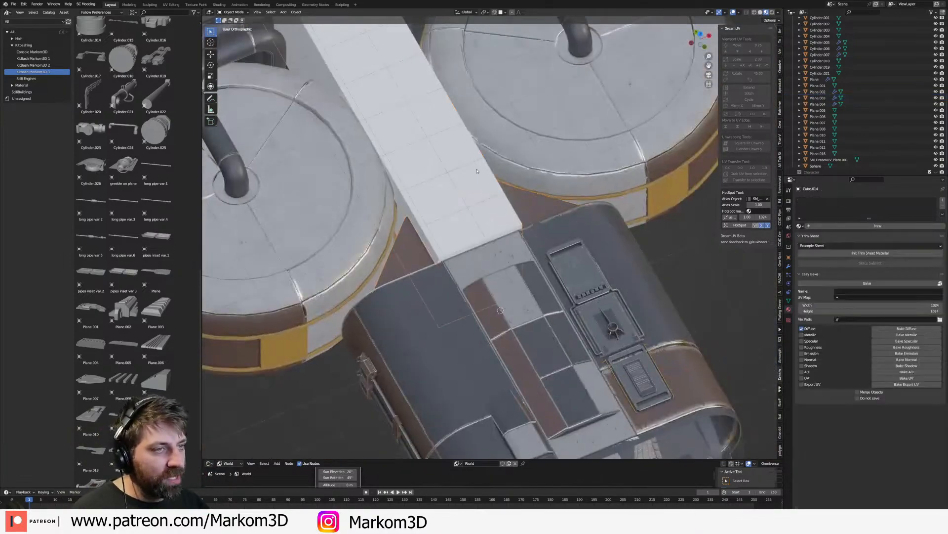
middle_drag(481, 178, 395, 148)
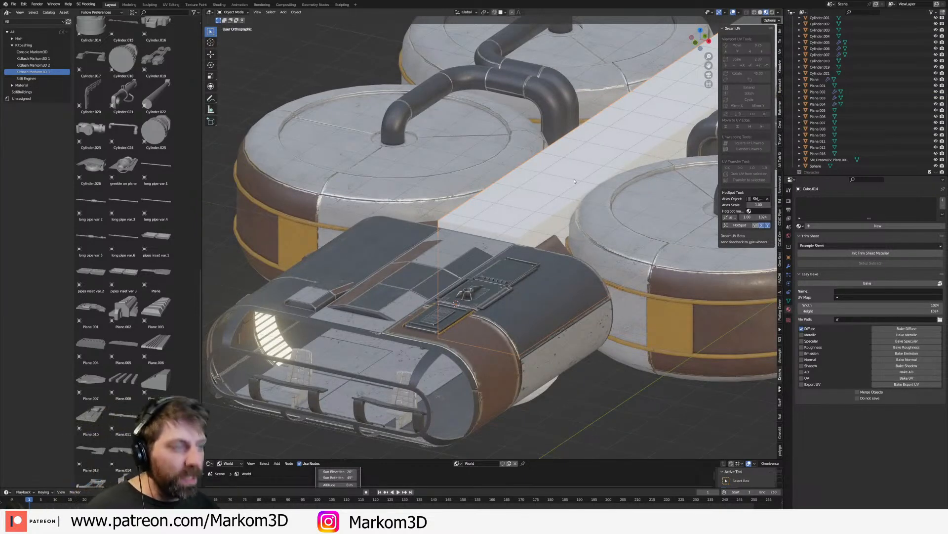
scroll(566, 178, down, 3)
middle_drag(567, 178, 486, 207)
scroll(542, 260, up, 2)
scroll(542, 260, down, 5)
middle_drag(542, 259, 559, 268)
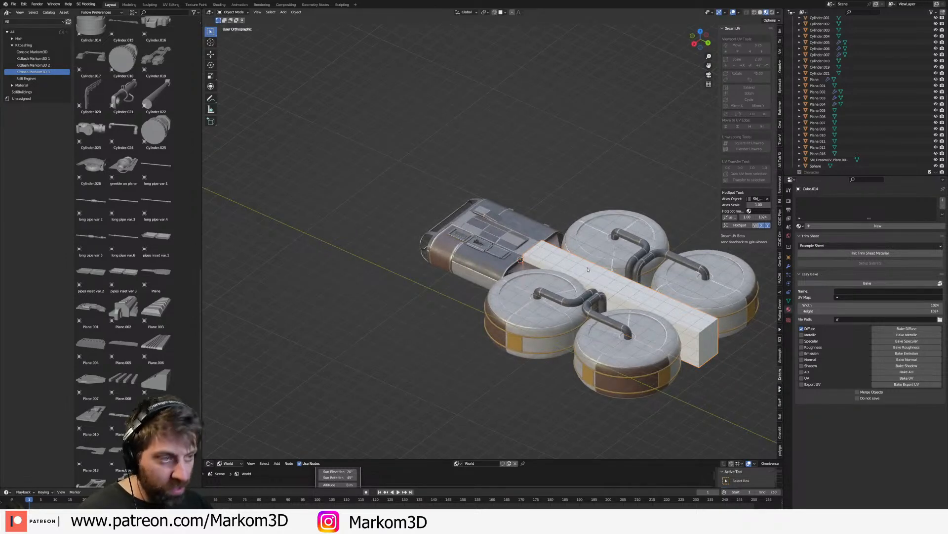
key(h)
- Open the tank nearest the body for mesh editing in top view
click(588, 269)
middle_drag(589, 269, 614, 219)
scroll(555, 294, up, 4)
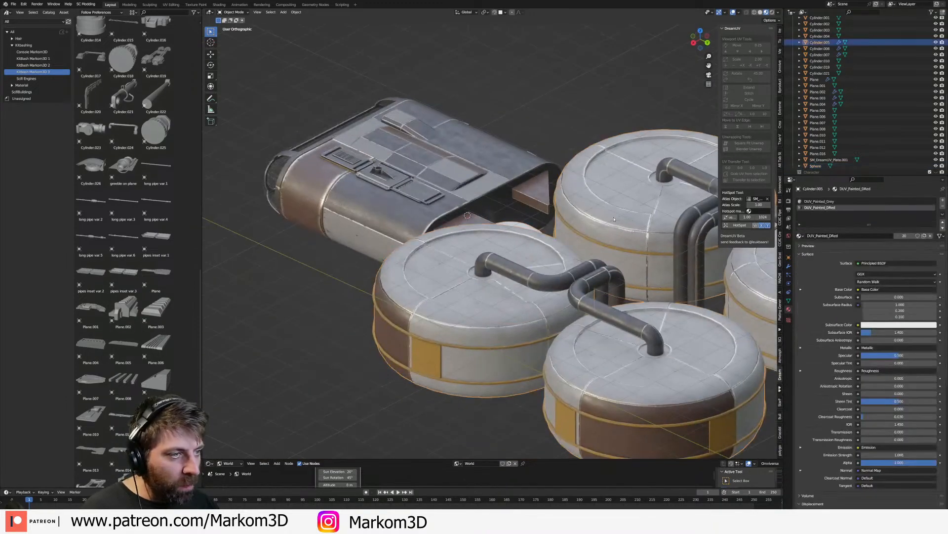
key(KP_7)
scroll(555, 268, up, 5)
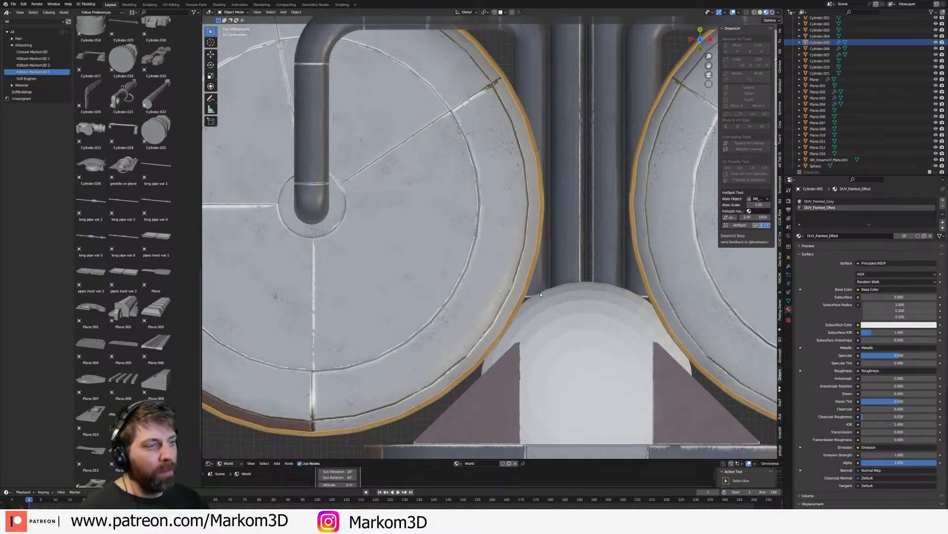
middle_drag(577, 285, 614, 298)
key(KP_7)
key(Tab)
key(Tab)
key(Tab)
scroll(528, 282, down, 3)
shift+middle_drag(528, 282, 439, 288)
shift+middle_drag(465, 103, 433, 105)
scroll(523, 288, up, 4)
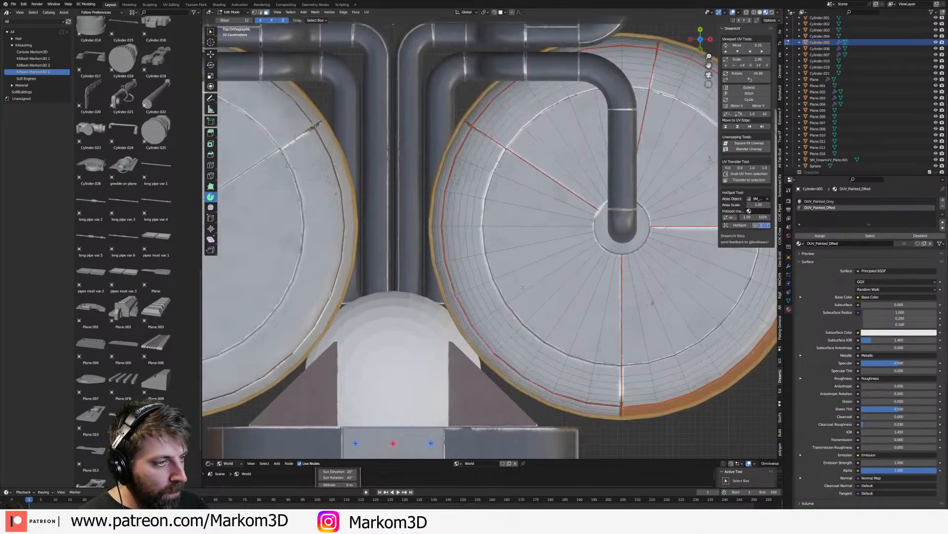
- Try to bevel the radial edges running around the tank's top and side
key(alt+a)
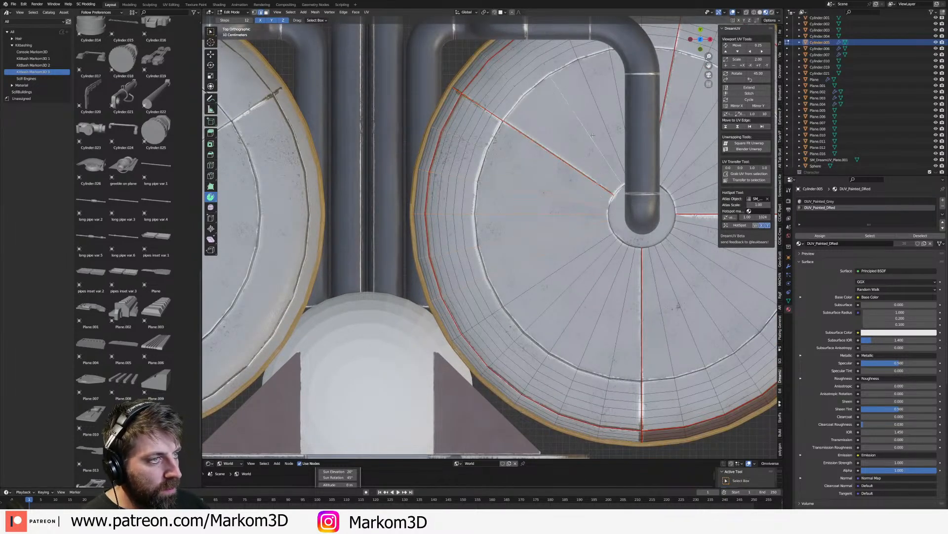
shift+middle_drag(642, 126, 475, 193)
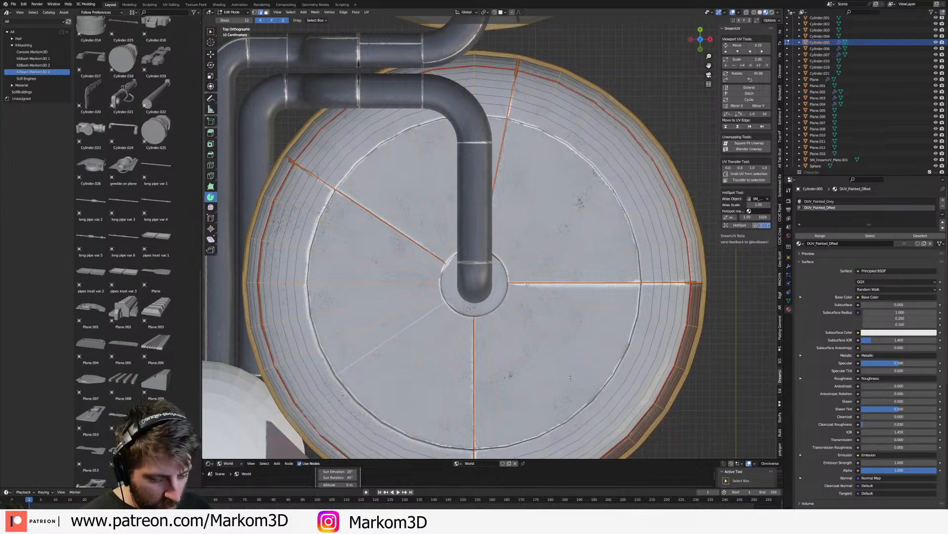
key(ctrl+b)
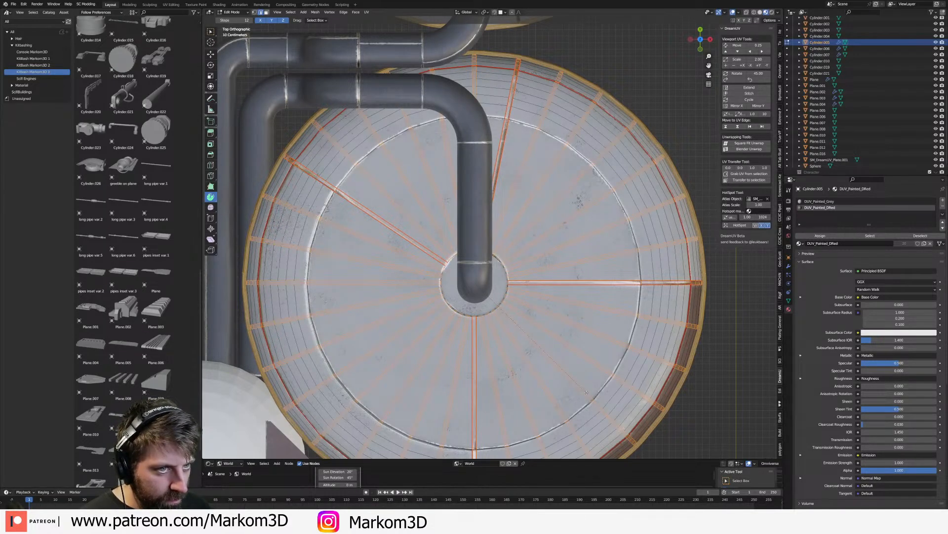
right_click(592, 381)
scroll(591, 377, down, 5)
key(Tab)
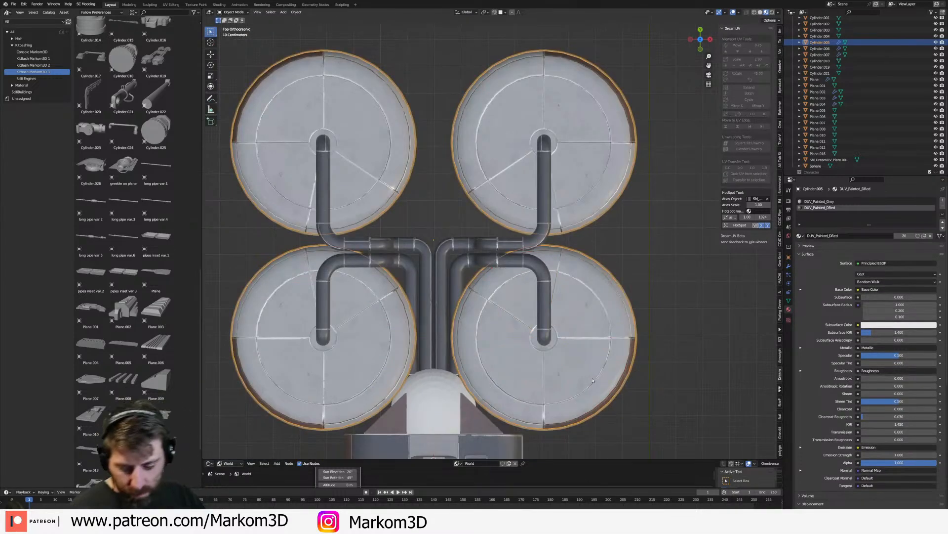
- Bevel the tank's edges with every vertex selected except the small ring around the pipe at the centre
key(Tab)
key(z)
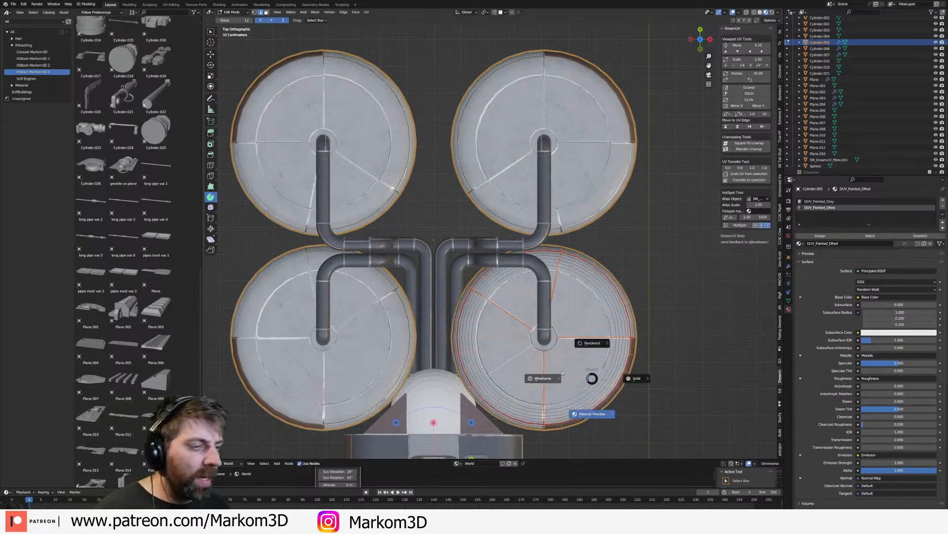
click(568, 374)
key(1)
key(a)
key(c)
scroll(543, 346, down, 2)
middle_click(543, 343)
right_click(543, 342)
key(z)
click(588, 343)
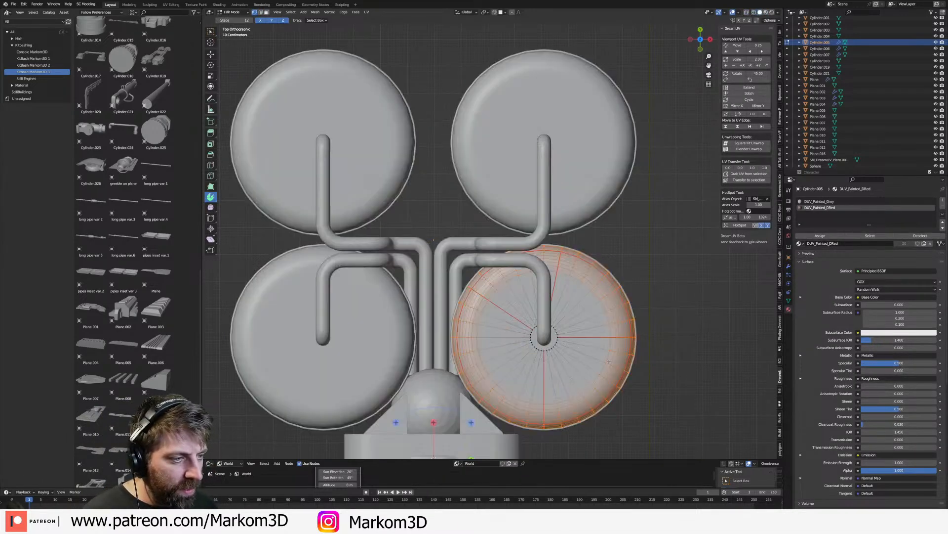
scroll(609, 362, up, 3)
key(ctrl+b)
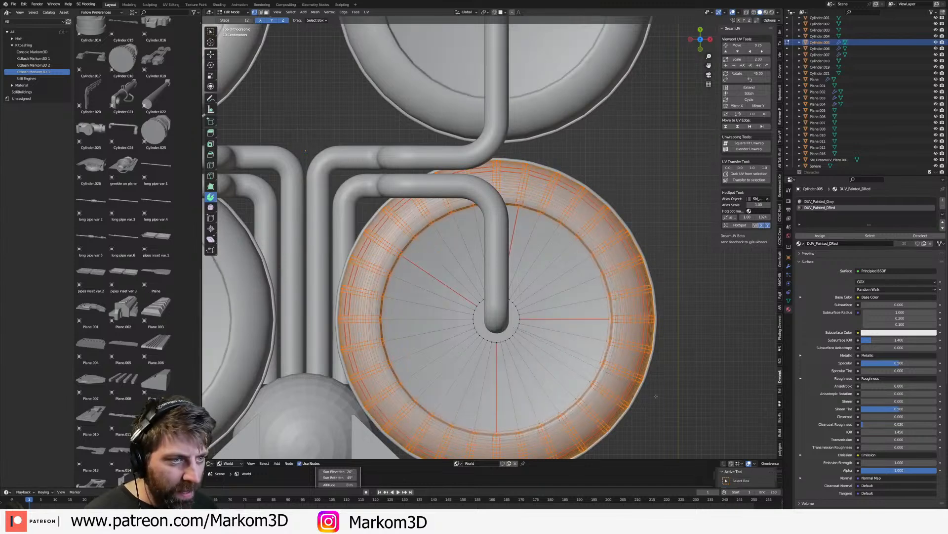
scroll(659, 402, up, 1)
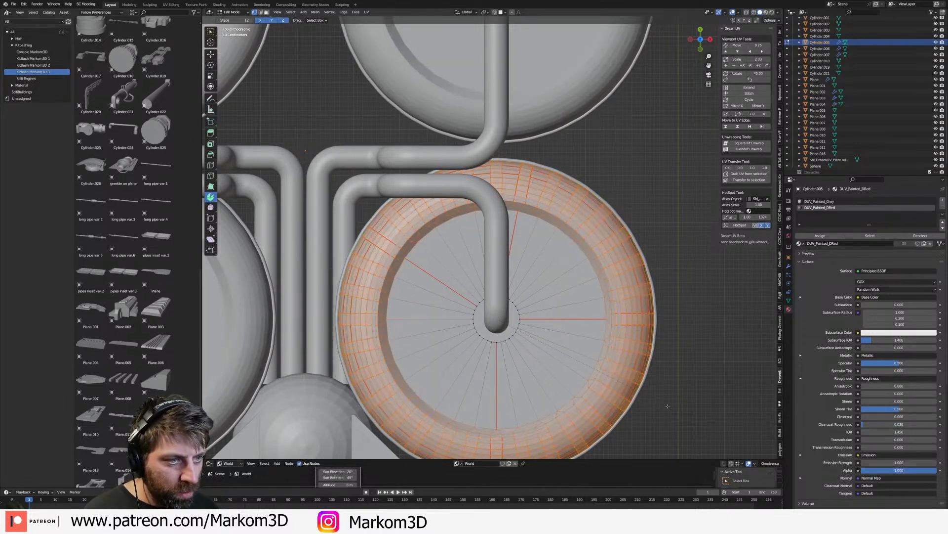
scroll(669, 404, up, 4)
scroll(671, 408, down, 4)
scroll(667, 406, down, 4)
middle_drag(516, 353, 551, 316)
scroll(472, 277, up, 1)
scroll(544, 307, up, 4)
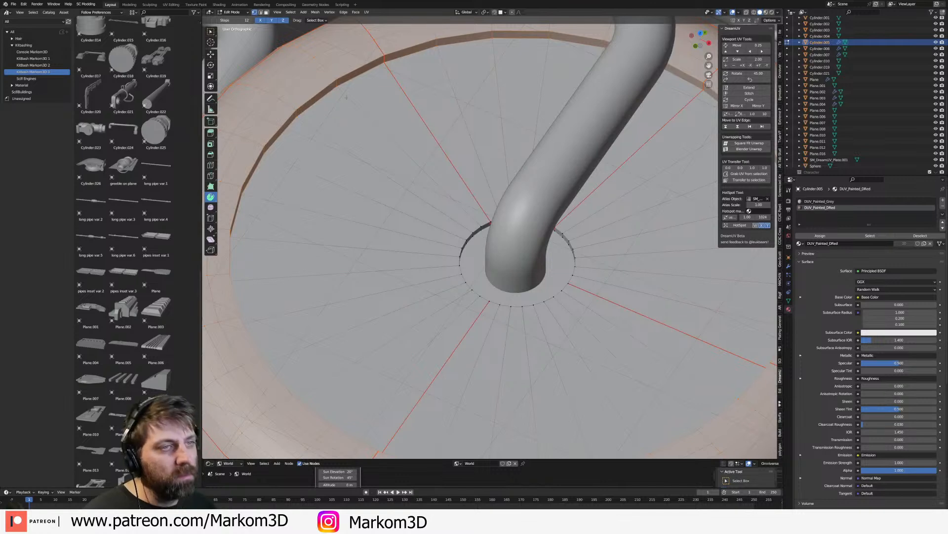
shift+middle_drag(345, 97, 415, 132)
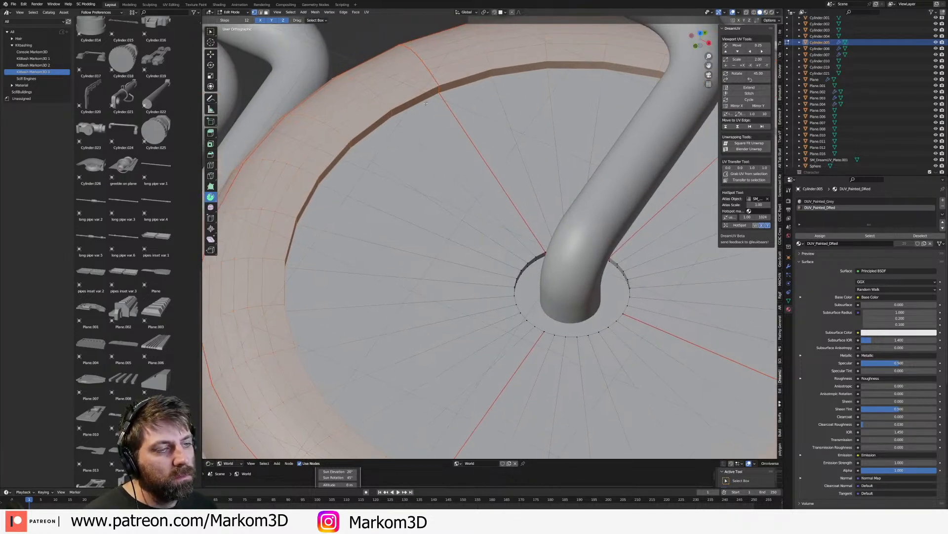
- Grow the vertex selection on the tank and try to bevel its edges in top view
key(ctrl+KP_Add)
key(z)
click(382, 103)
scroll(494, 208, down, 3)
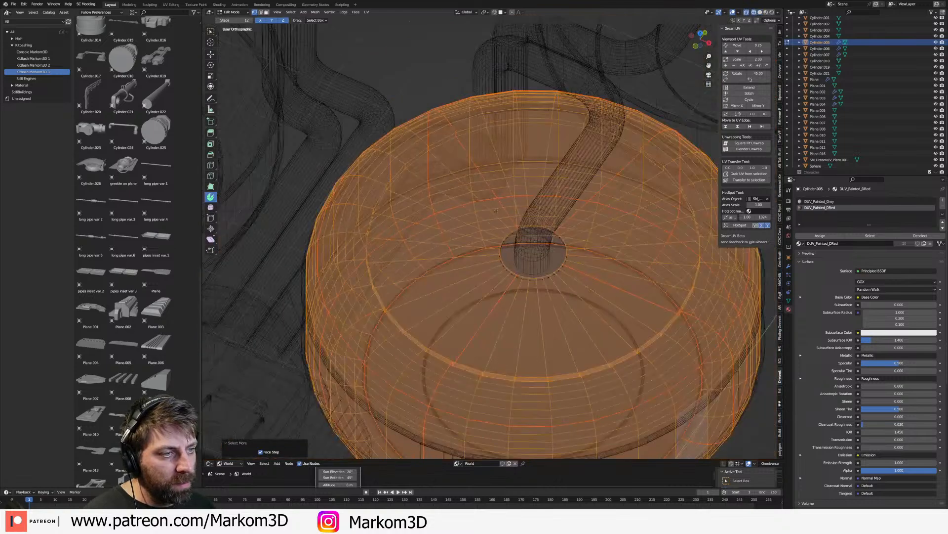
middle_drag(496, 210, 499, 222)
key(KP_7)
key(z)
click(604, 290)
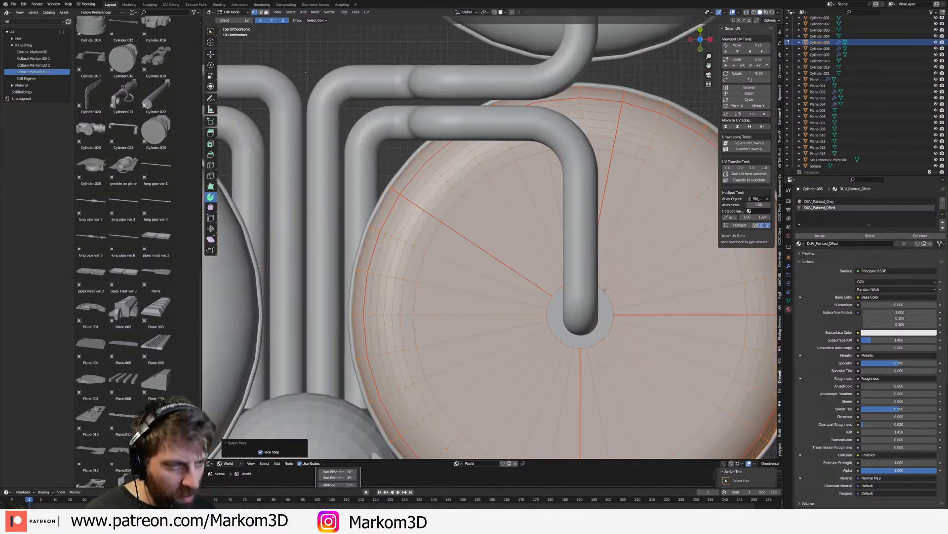
key(ctrl+b)
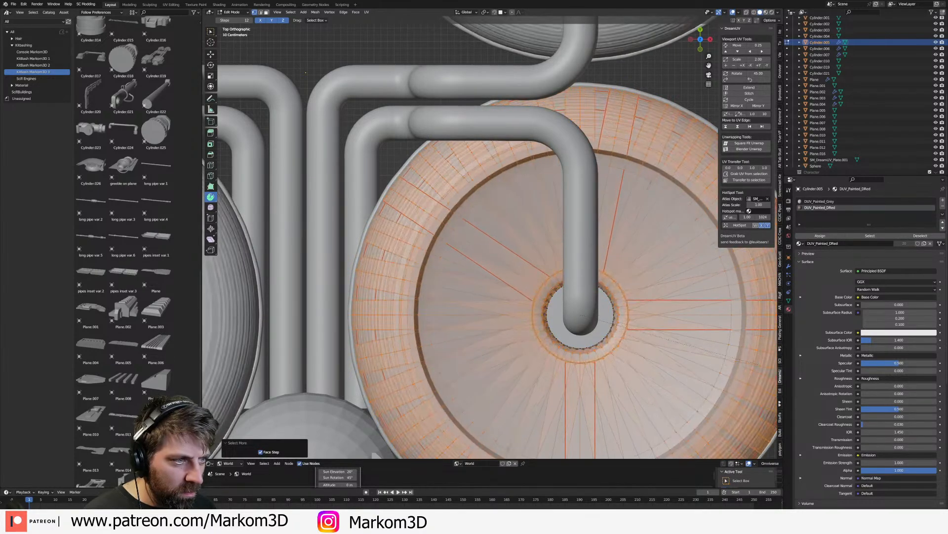
key(Escape)
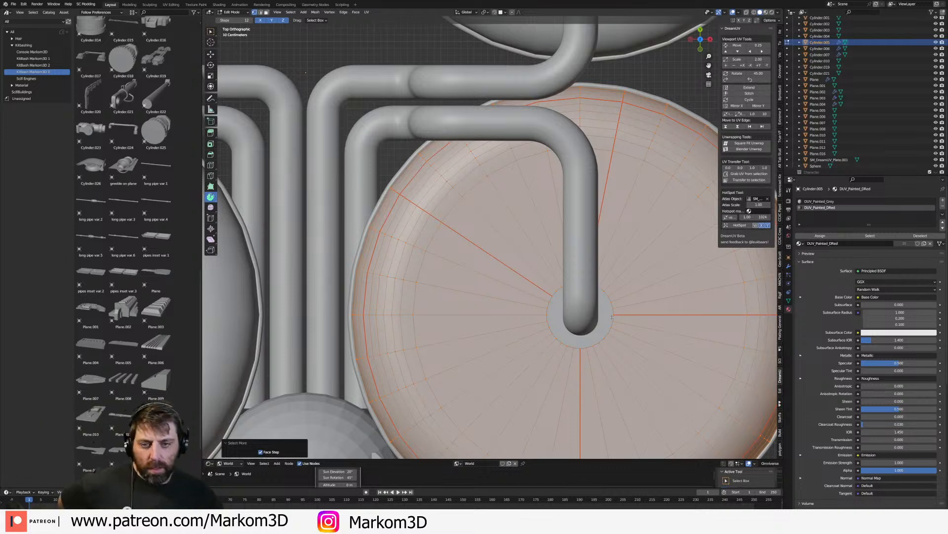
- Try again to bevel the grown selection from an angled view of the tank's top
shift+middle_drag(547, 301, 526, 291)
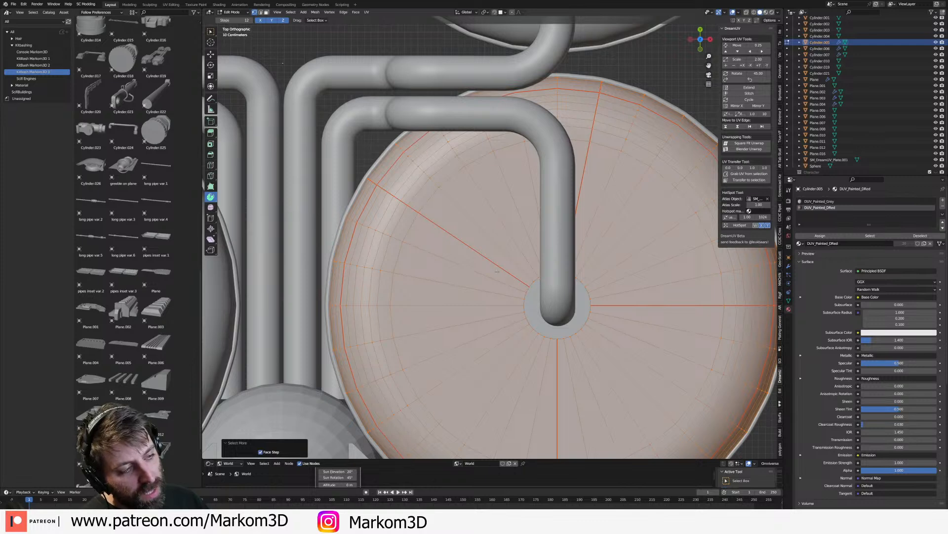
scroll(495, 270, up, 4)
scroll(459, 262, down, 3)
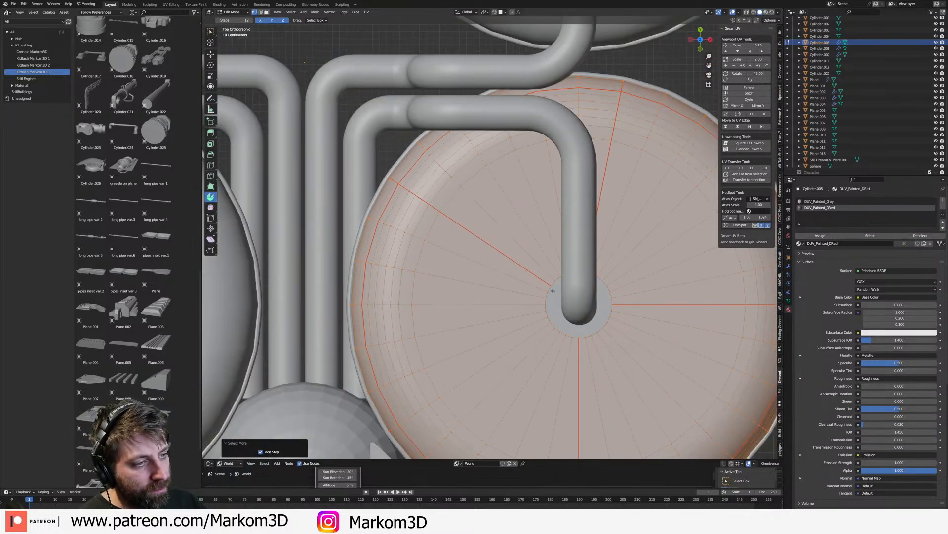
key(z)
click(506, 288)
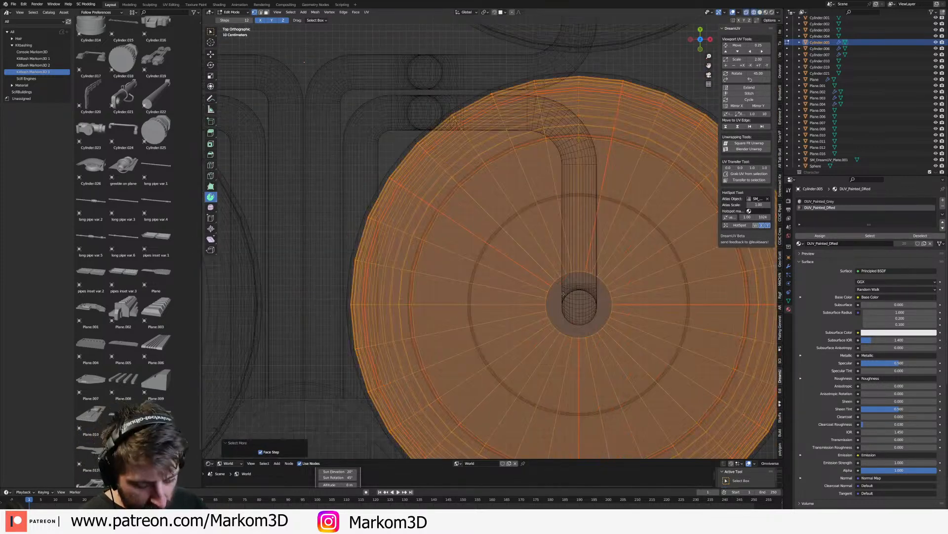
key(z)
click(563, 335)
scroll(563, 334, up, 2)
middle_drag(563, 335, 555, 316)
key(ctrl+b)
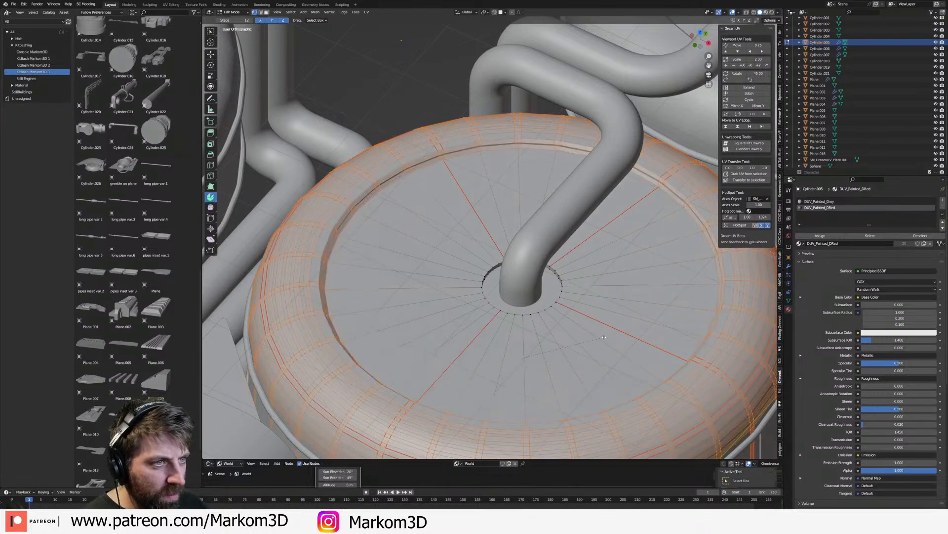
key(Escape)
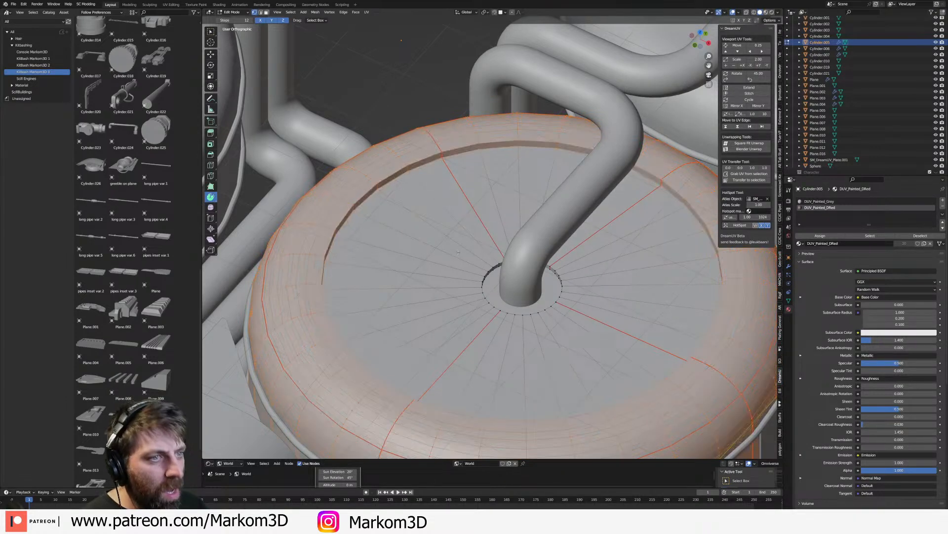
- In edge mode, clear the selection and select every radial edge loop around the tank's top and rounded rim
key(2)
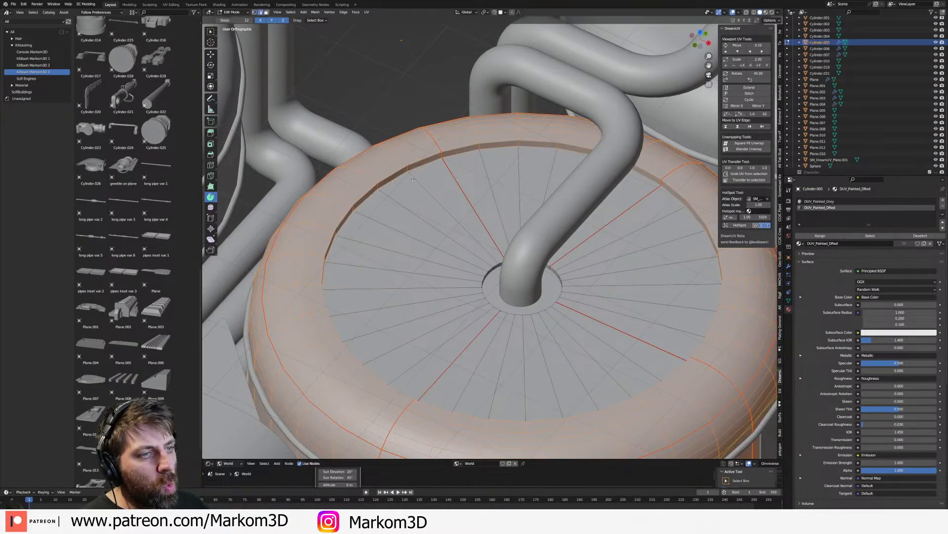
key(alt+a)
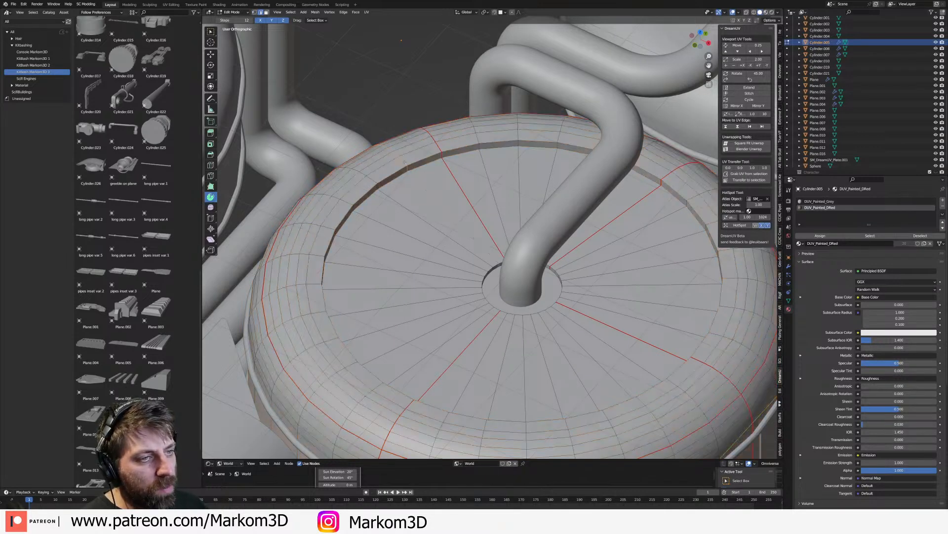
alt+shift+click(445, 150)
alt+shift+click(479, 141)
alt+shift+click(519, 138)
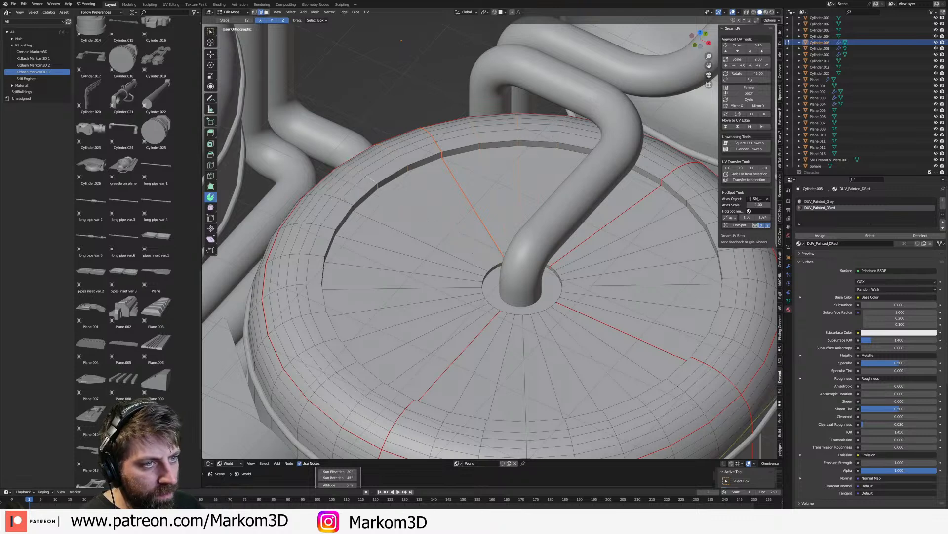
alt+shift+click(320, 257)
alt+shift+click(340, 286)
alt+shift+click(368, 311)
alt+shift+click(392, 327)
alt+shift+click(419, 338)
alt+shift+click(433, 350)
alt+shift+click(460, 356)
alt+shift+click(482, 360)
alt+shift+click(501, 368)
alt+shift+click(525, 376)
alt+shift+click(547, 367)
alt+shift+click(568, 363)
alt+shift+click(588, 350)
alt+shift+click(608, 344)
alt+shift+click(625, 331)
alt+shift+click(637, 318)
alt+shift+click(652, 303)
alt+shift+click(665, 283)
alt+shift+click(660, 267)
alt+shift+click(647, 247)
alt+shift+click(628, 227)
alt+shift+click(605, 213)
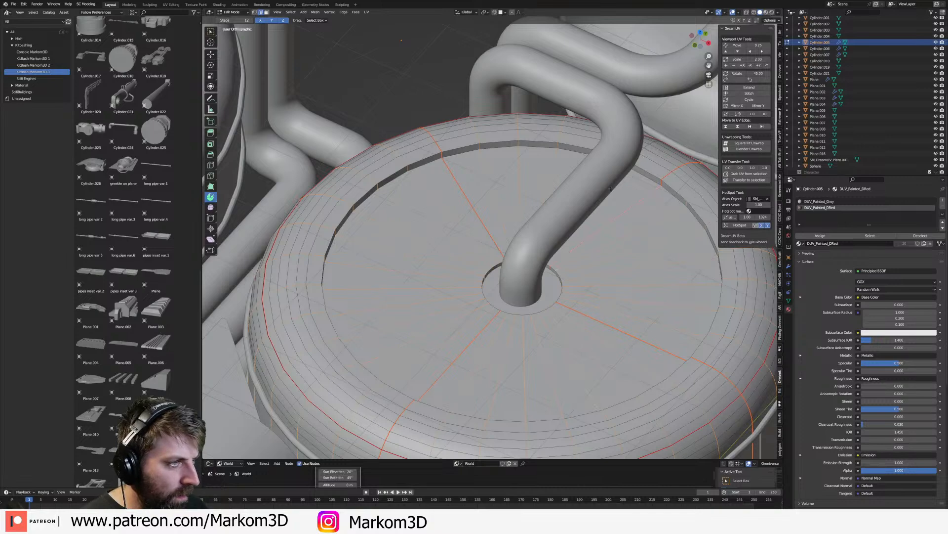
middle_drag(616, 186, 642, 191)
alt+shift+click(578, 141)
middle_drag(578, 141, 516, 129)
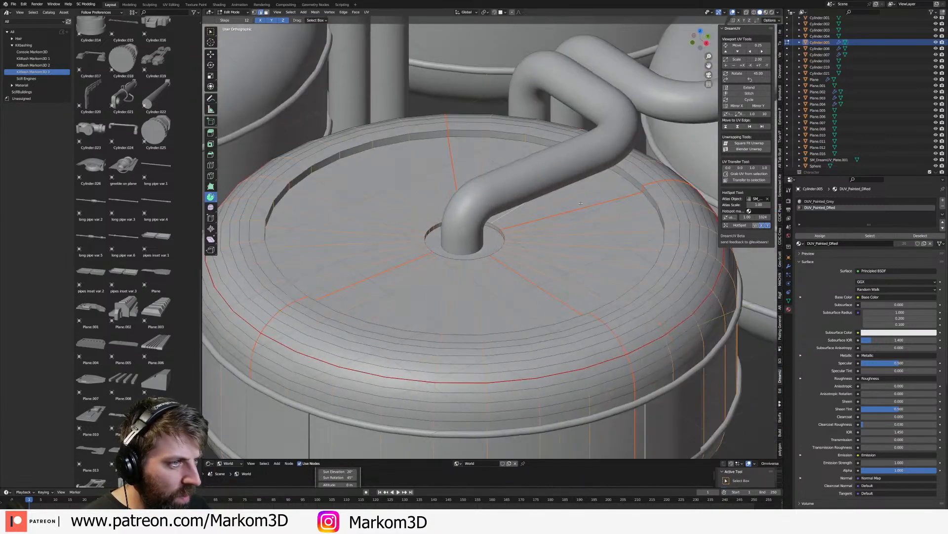
scroll(516, 129, up, 3)
alt+shift+click(455, 206)
key(ctrl+z)
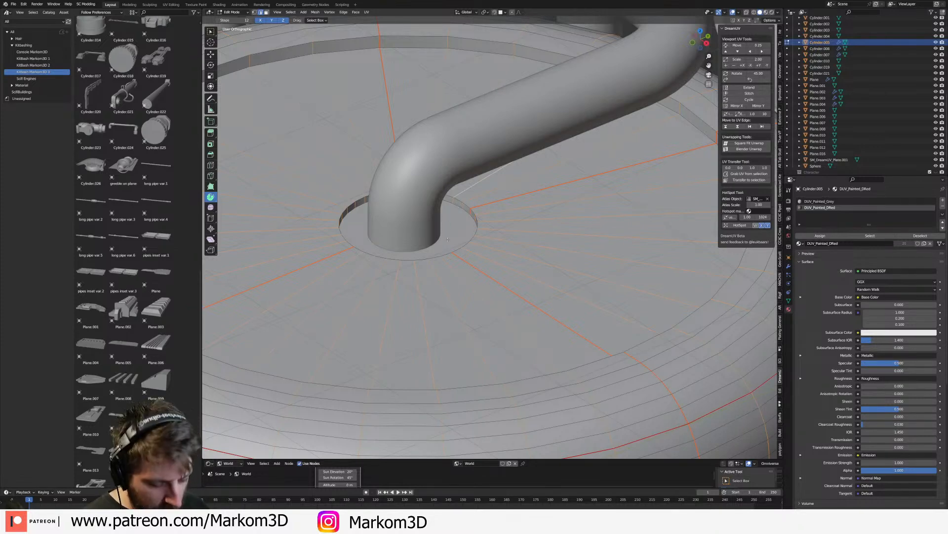
- Deselect the radial edges on the tank's flat top around the pipe, keeping only the rim segments selected
key(KP_7)
key(alt+z)
scroll(553, 318, down, 3)
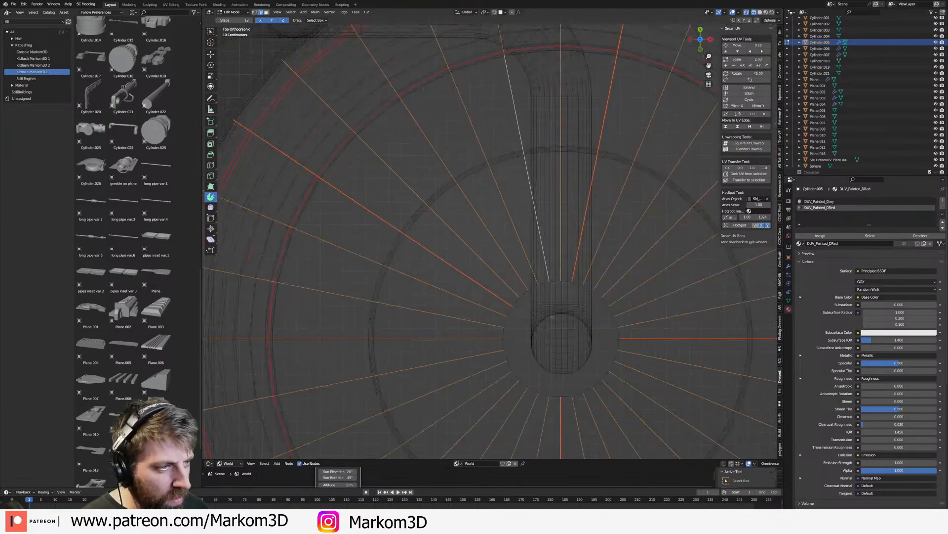
key(c)
mouse_move(560, 325)
middle_down()
mouse_move(574, 328)
mouse_move(532, 345)
mouse_move(534, 302)
middle_up()
right_click(532, 345)
key(z)
click(554, 345)
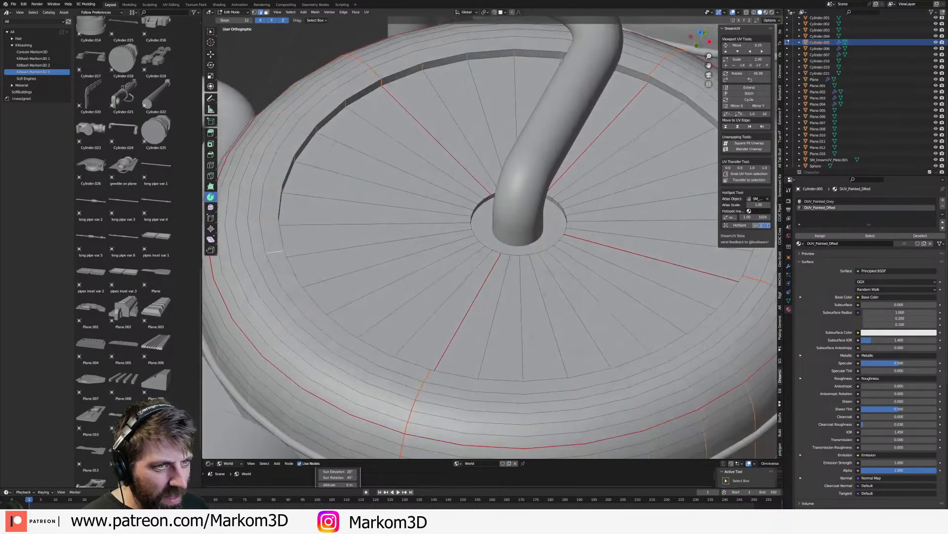
- Bevel the selected radial rim edges with two segments and return to object mode
key(ctrl+b)
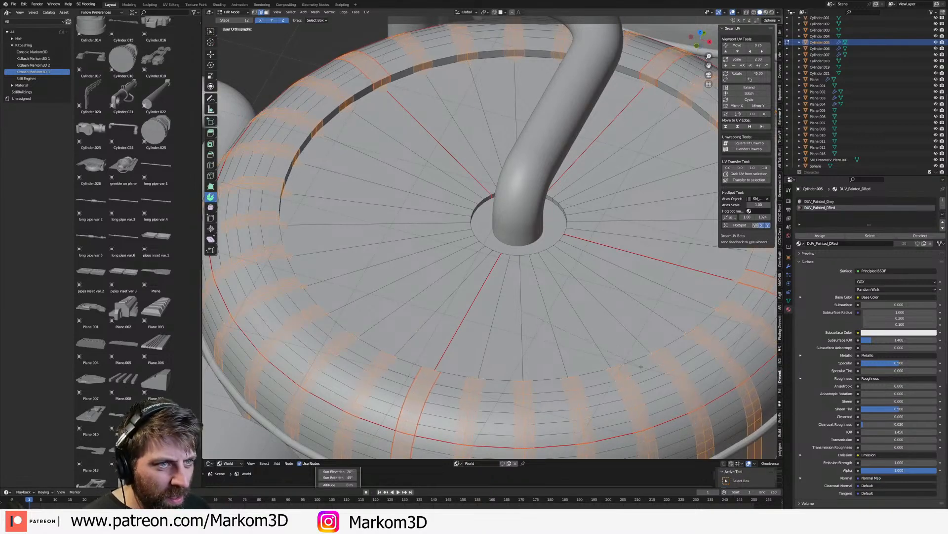
click(690, 408)
scroll(707, 410, down, 5)
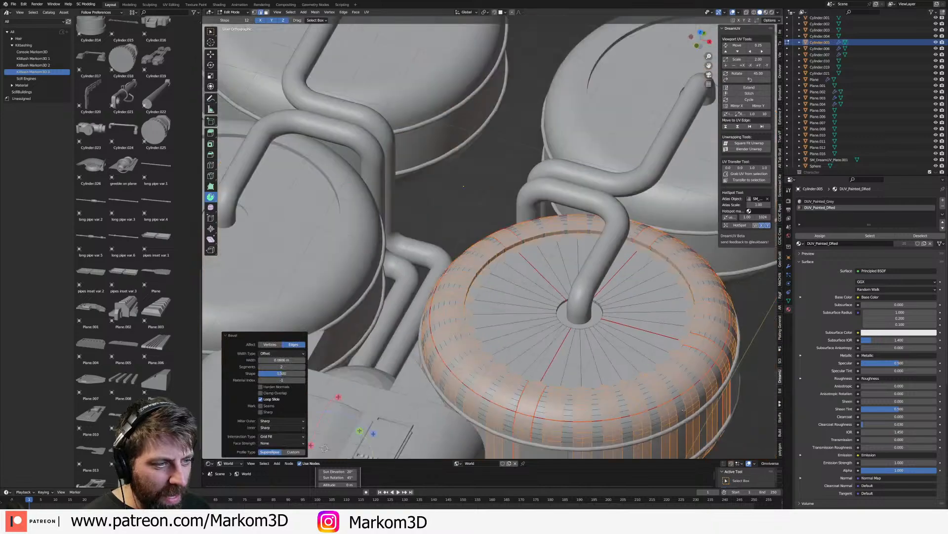
key(Tab)
middle_drag(731, 411, 571, 365)
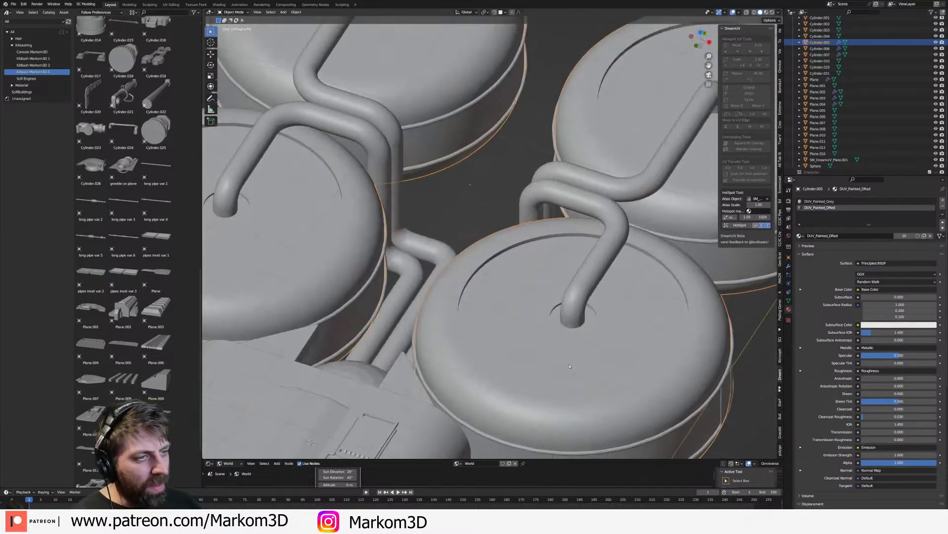
- Bevel the edge loops around the tank's recessed lid and the pipe hole, and return to object mode
key(KP_7)
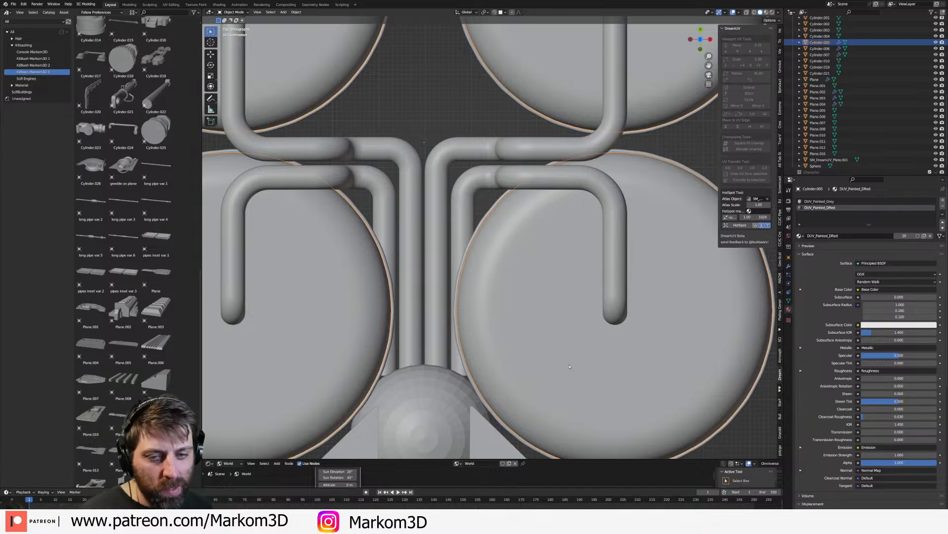
scroll(570, 366, up, 5)
middle_drag(481, 262, 537, 46)
key(Tab)
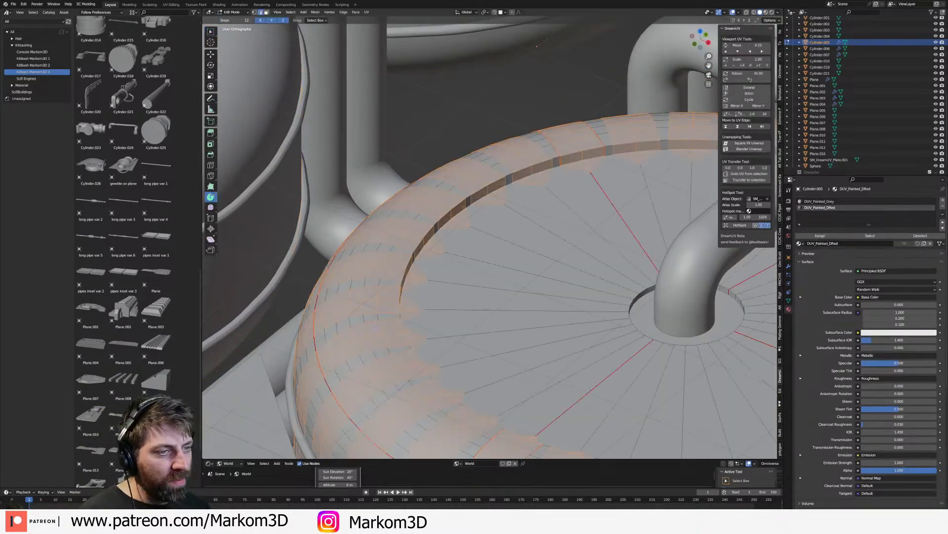
key(alt+a)
middle_drag(460, 203, 435, 198)
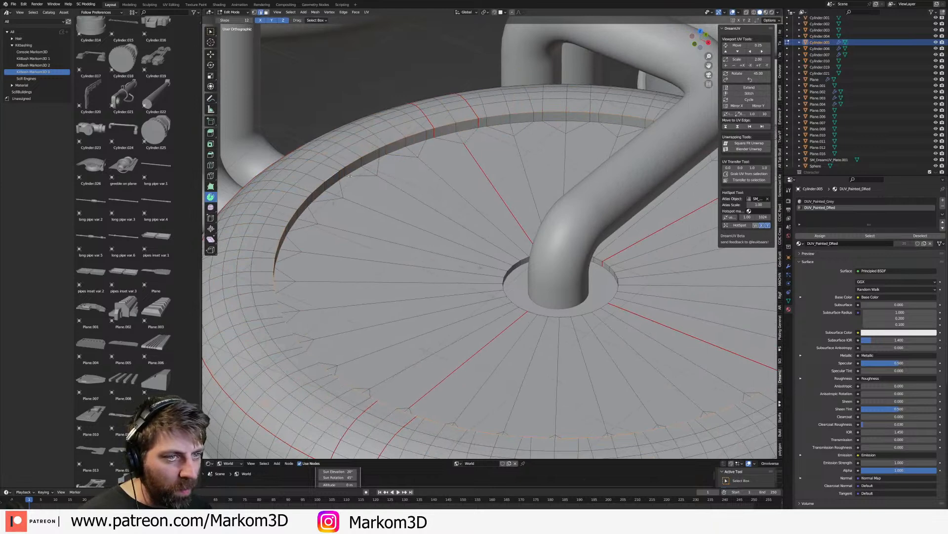
alt+shift+click(546, 312)
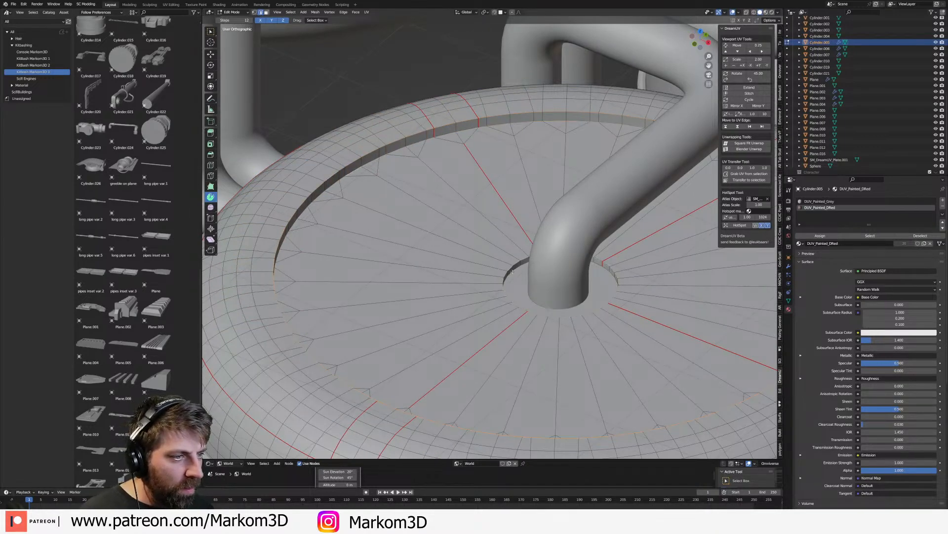
key(ctrl+b)
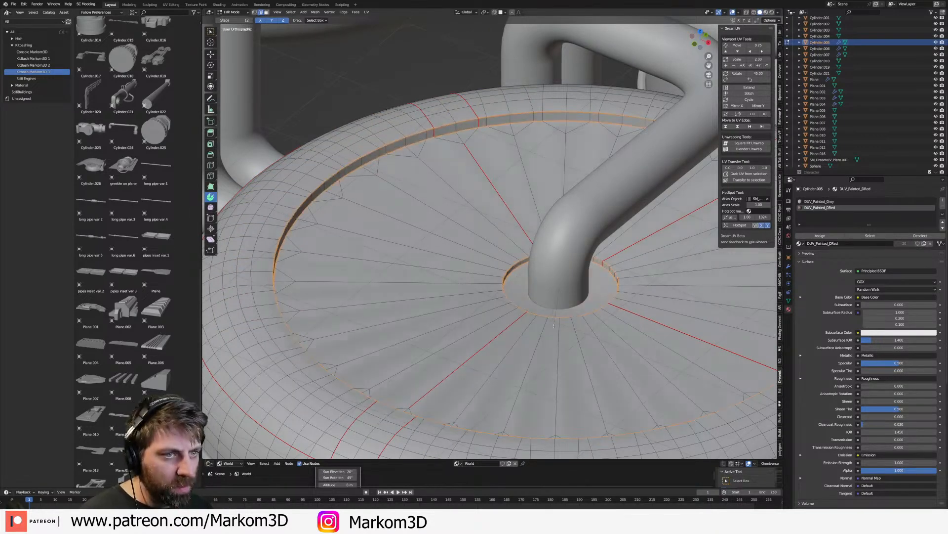
click(555, 328)
key(Tab)
scroll(499, 323, down, 6)
mouse_move(499, 323)
middle_down()
mouse_move(590, 317)
mouse_move(536, 296)
mouse_move(508, 319)
middle_up()
scroll(536, 295, up, 1)
key(KP_7)
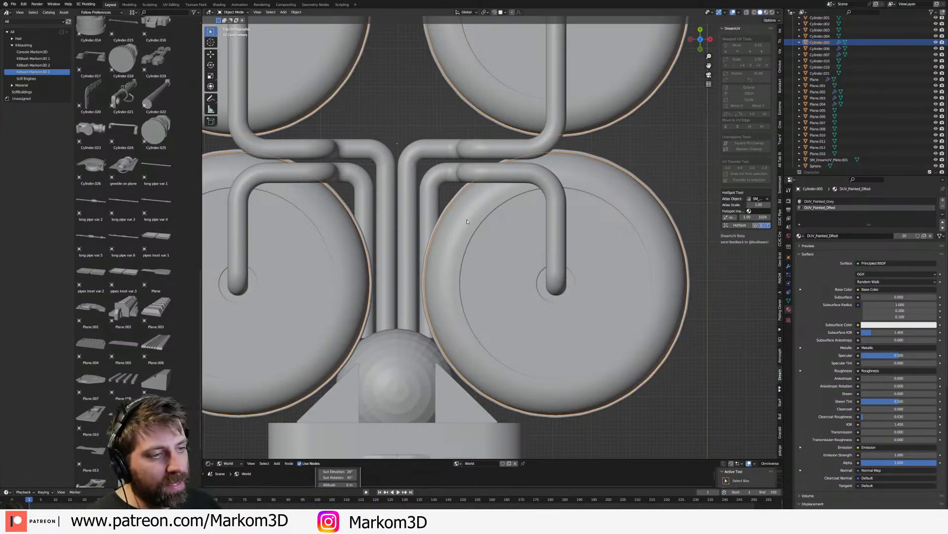
scroll(467, 221, down, 3)
middle_drag(468, 221, 404, 247)
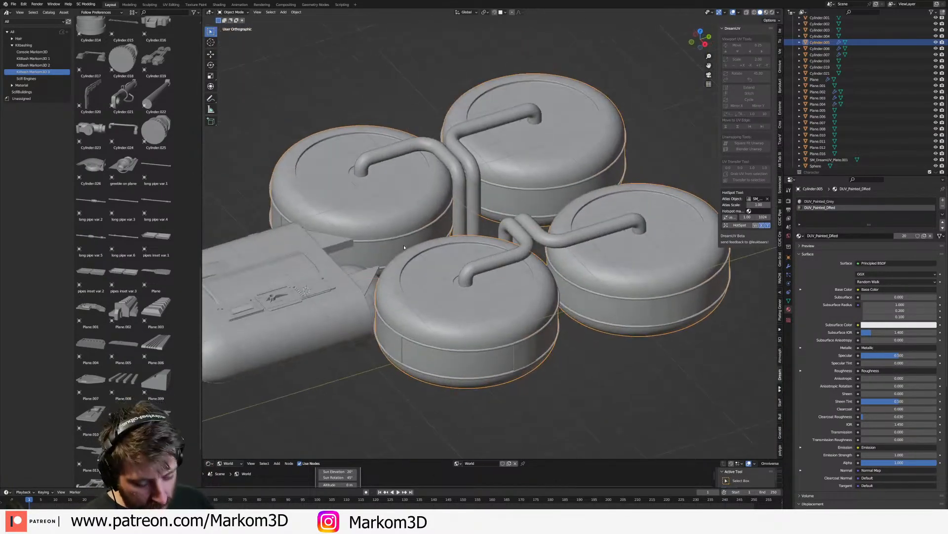
- Unhide the central beam between the tanks, select it, and check it from several angles
key(alt+h)
click(347, 225)
middle_drag(347, 225, 414, 263)
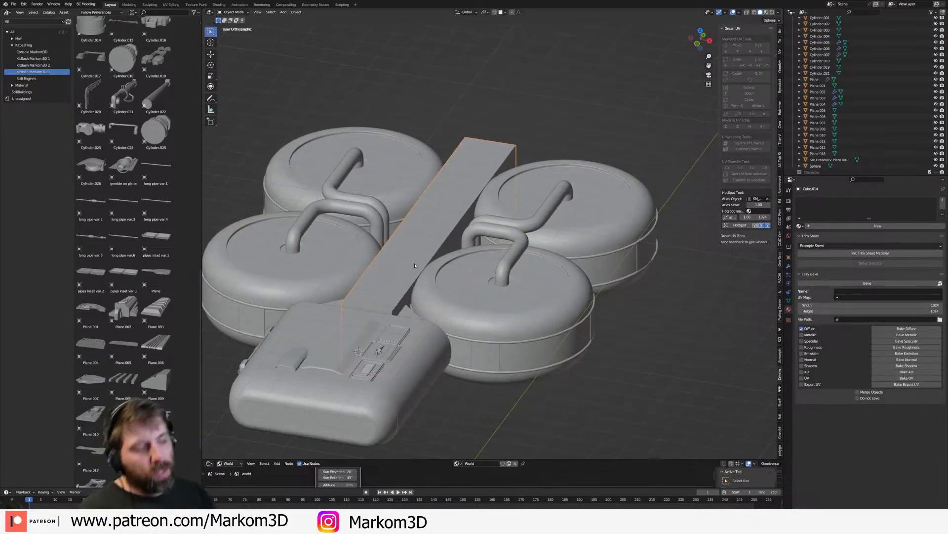
middle_drag(408, 263, 528, 309)
middle_drag(518, 351, 533, 314)
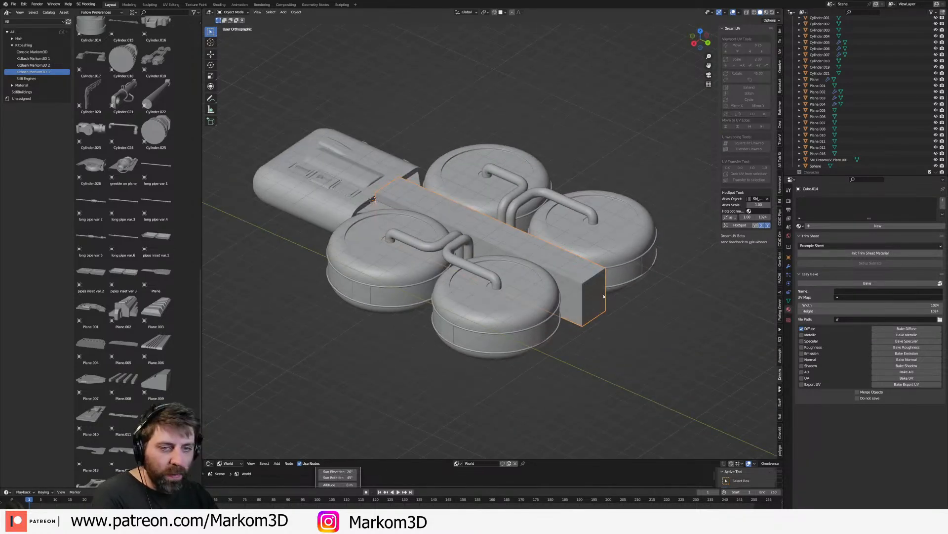
middle_drag(604, 296, 662, 275)
middle_drag(601, 301, 566, 291)
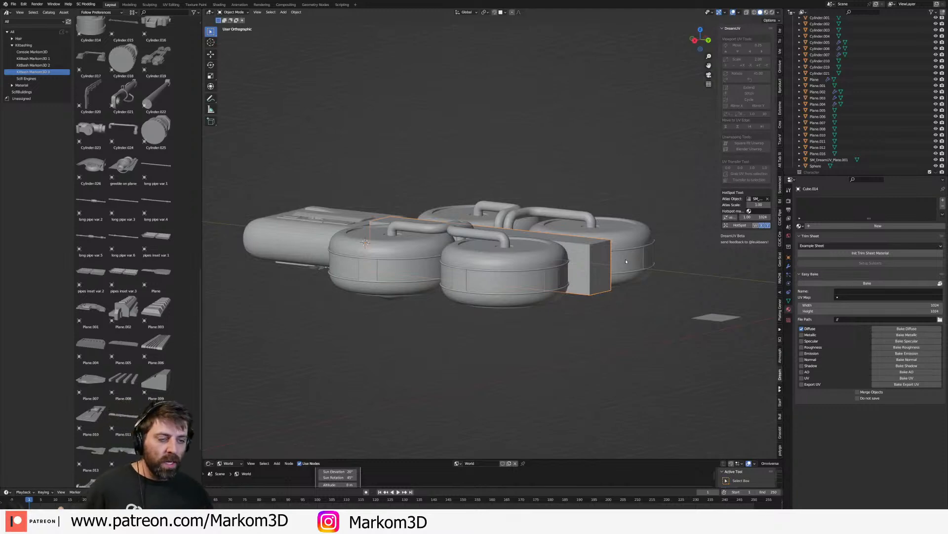
- Add a 32-vertex cylinder mesh in top view
key(KP_7)
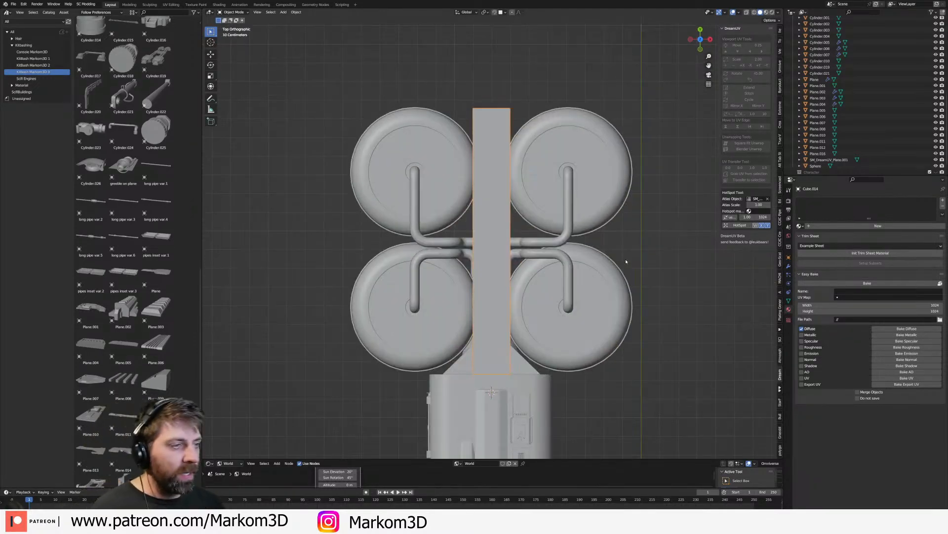
key(shift+a)
mouse_move(504, 272)
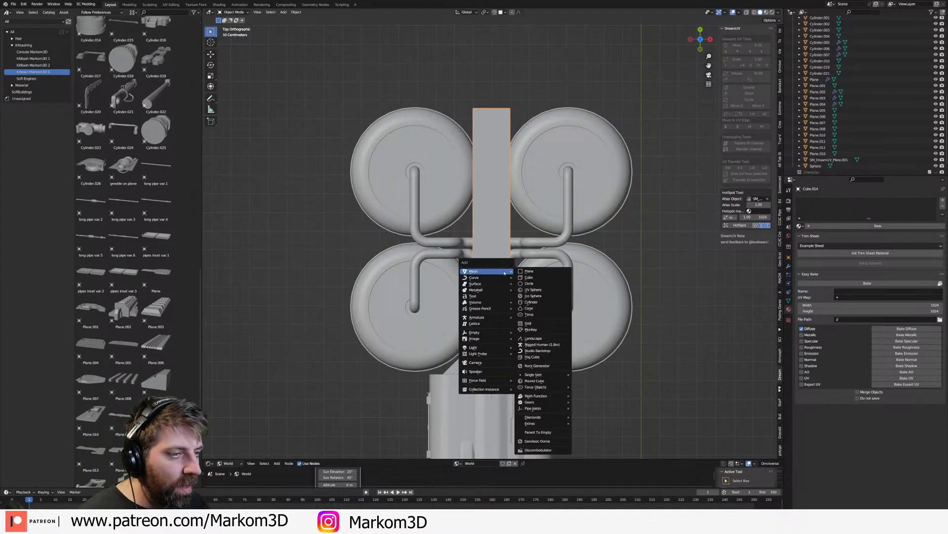
click(539, 303)
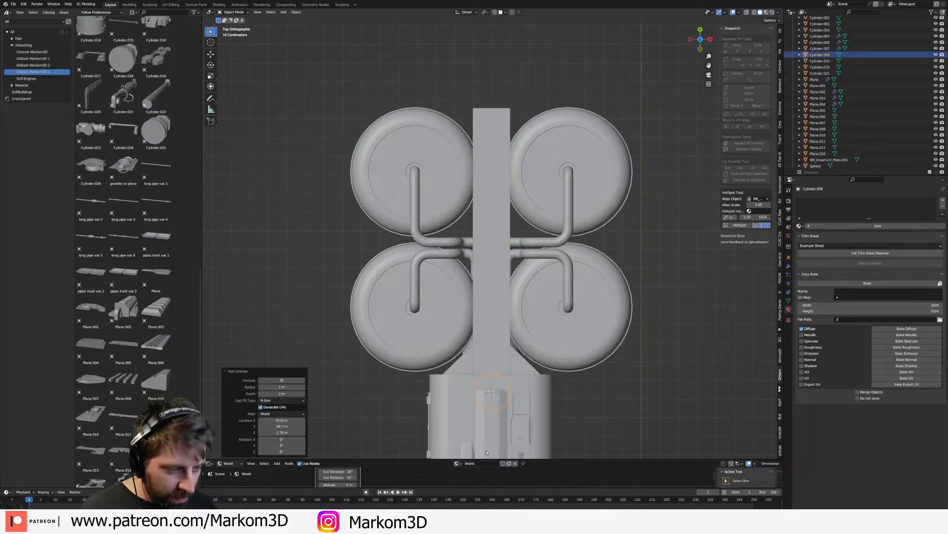
- In mesh editing, move and scale the new cylinder to sit at the outer gap between two neighbouring tanks
key(Tab)
key(g)
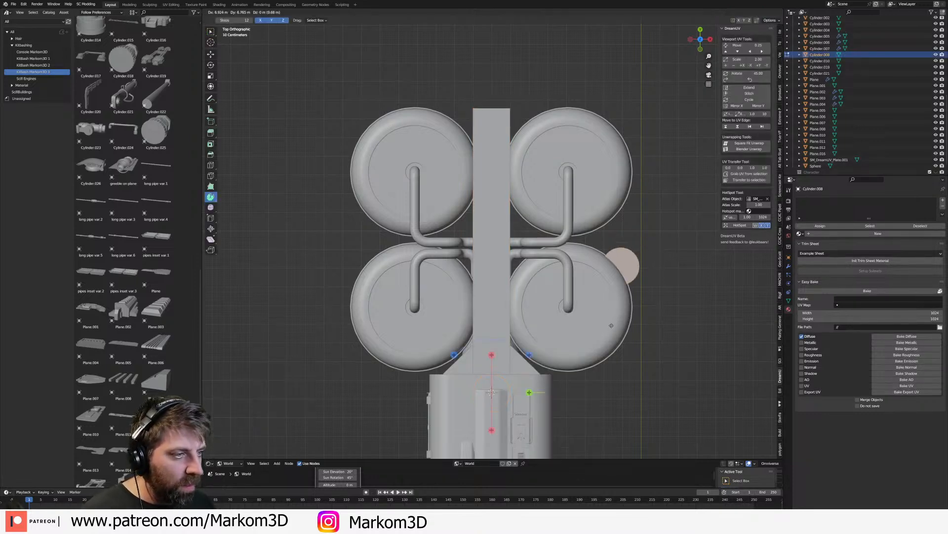
click(611, 302)
key(s)
click(648, 324)
key(g)
click(652, 321)
key(g)
click(648, 317)
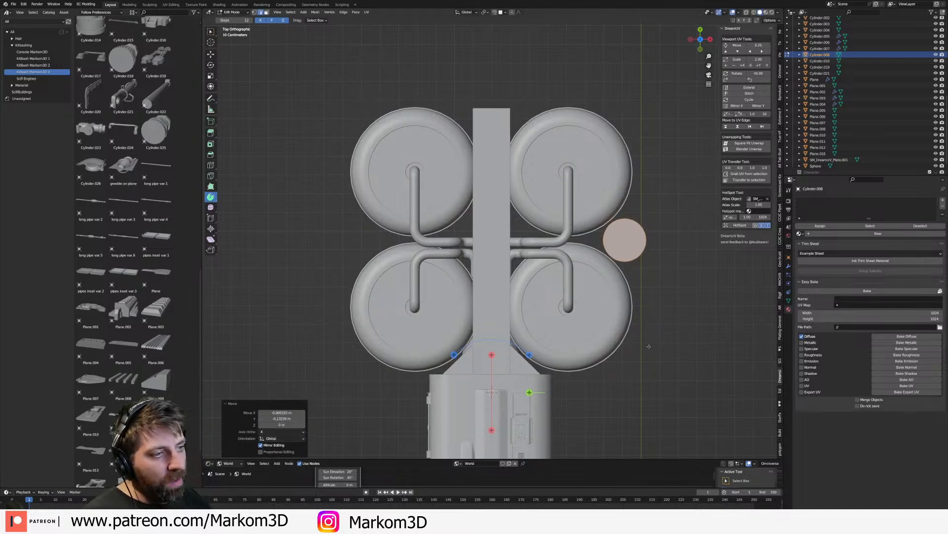
- Add a Mirror modifier on the X axis to the cylinder at the outer gap between the tanks
shift+middle_drag(613, 355, 645, 239)
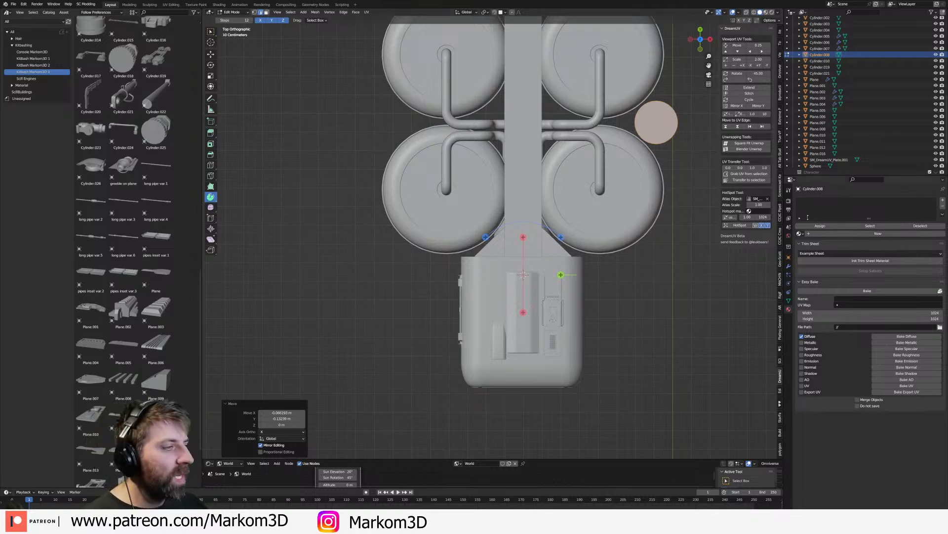
click(789, 266)
click(808, 199)
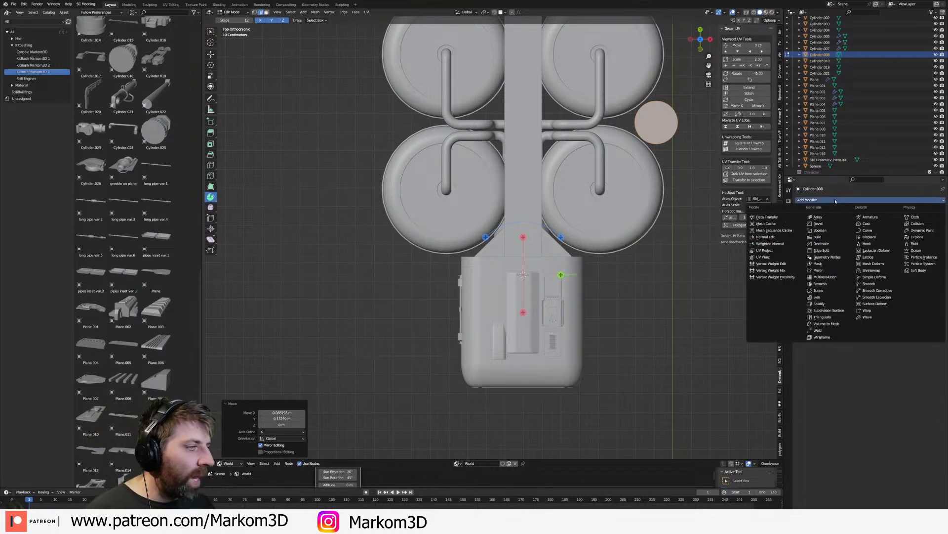
click(812, 275)
shift+middle_drag(637, 252, 514, 198)
key(KP_7)
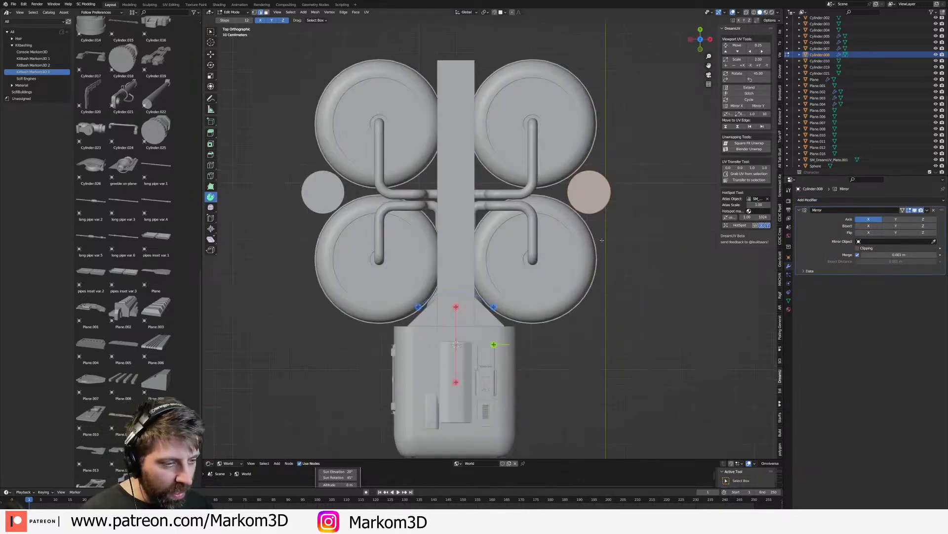
- Duplicate the cylinder to the front tank's outer corner and again to the far end beside the central beam
key(g)
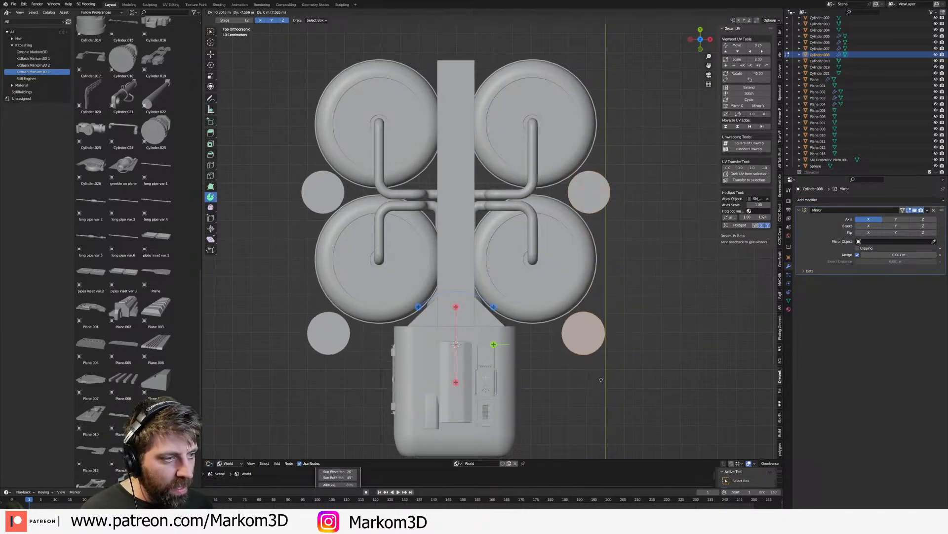
click(601, 377)
shift+middle_drag(600, 284, 595, 363)
key(shift+d)
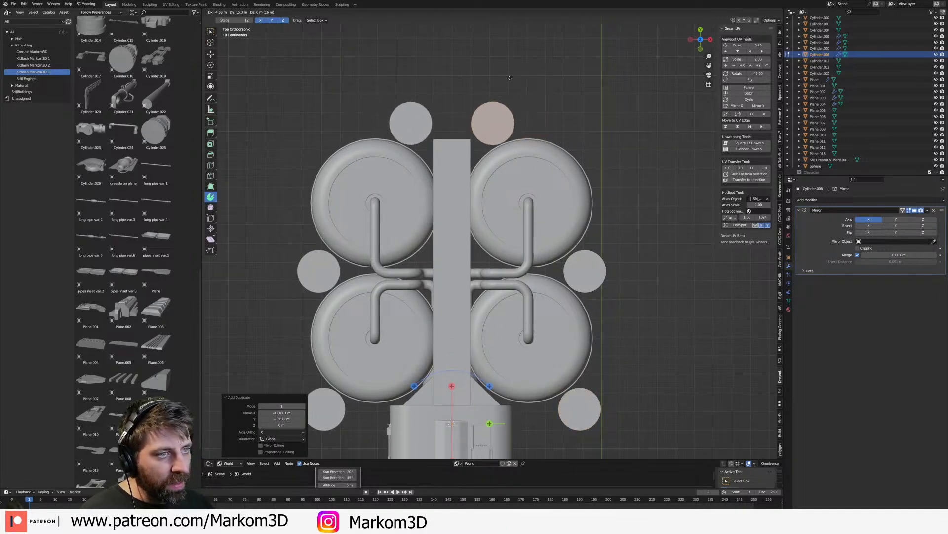
click(510, 75)
- Adjust the height of all the cylinders along Z and lower them around the tanks
middle_drag(511, 141, 437, 60)
key(a)
key(s)
key(z)
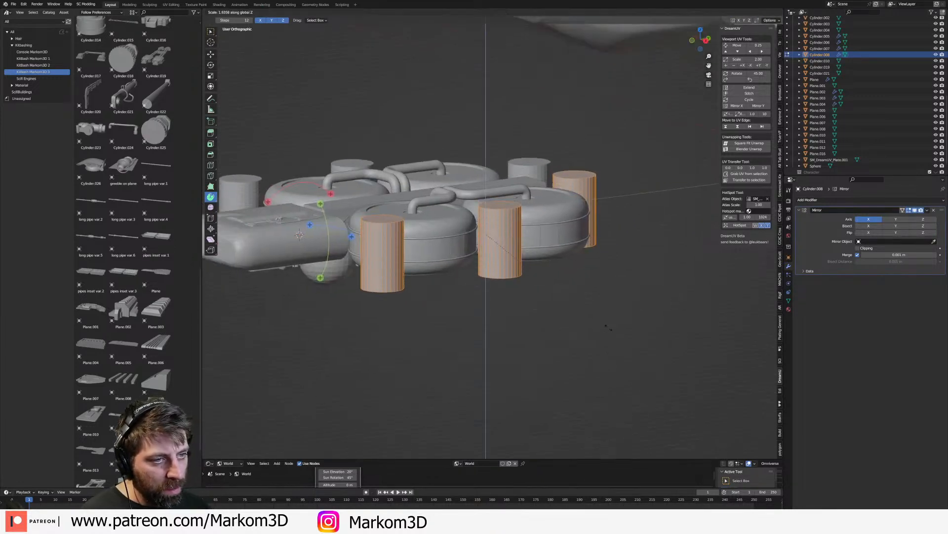
click(523, 235)
key(g)
key(z)
click(519, 260)
middle_drag(516, 261, 582, 253)
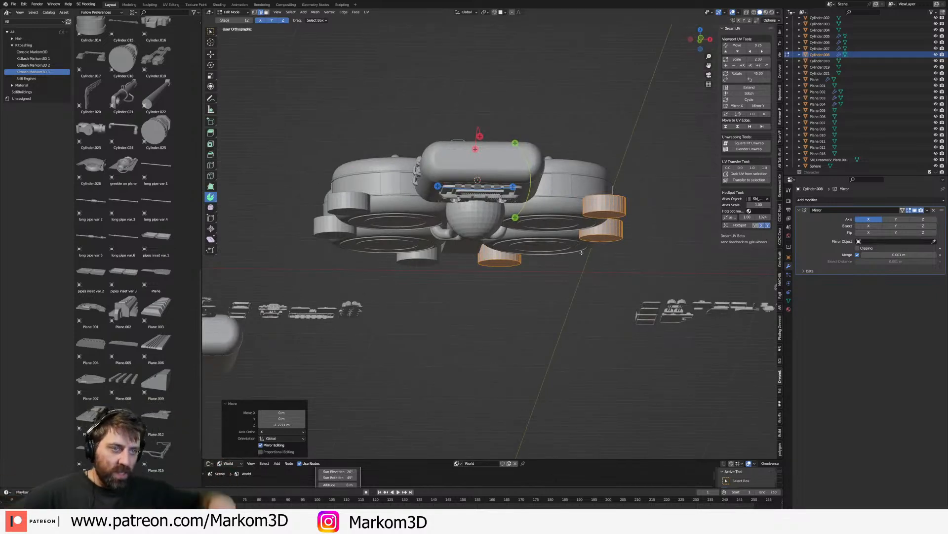
middle_drag(582, 253, 585, 267)
- Select the cylinder at the front tank's outer corner and move it slightly inward and towards the front body
key(KP_7)
shift+middle_drag(625, 299, 626, 212)
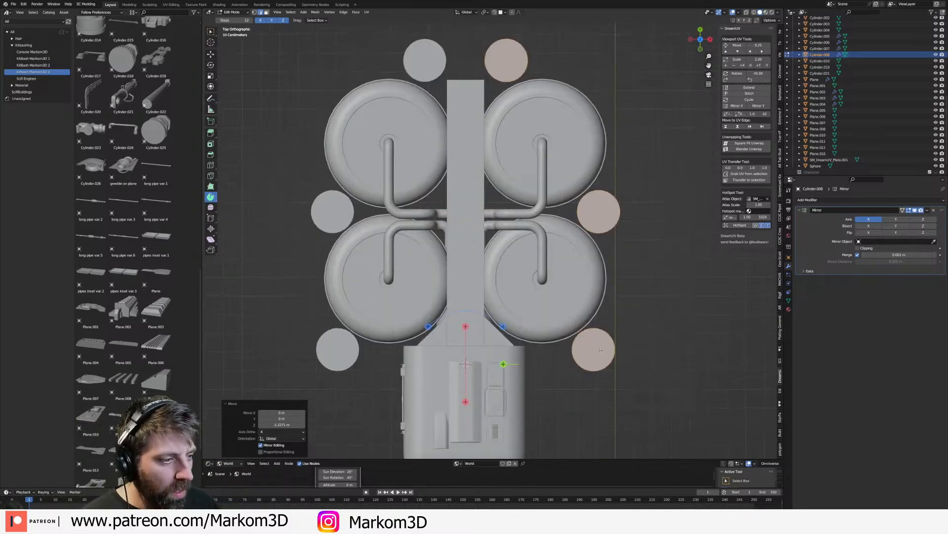
click(628, 275)
click(599, 355)
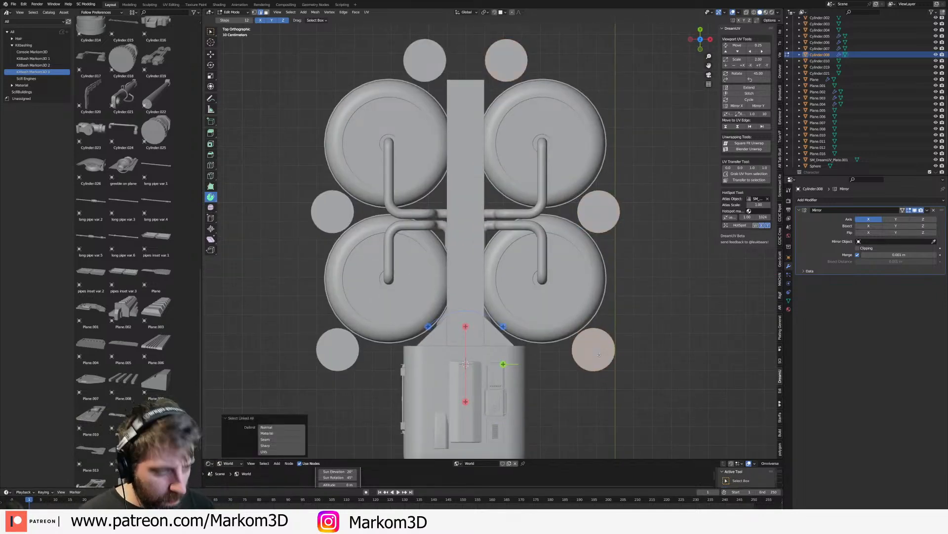
key(g)
click(586, 365)
scroll(521, 253, down, 1)
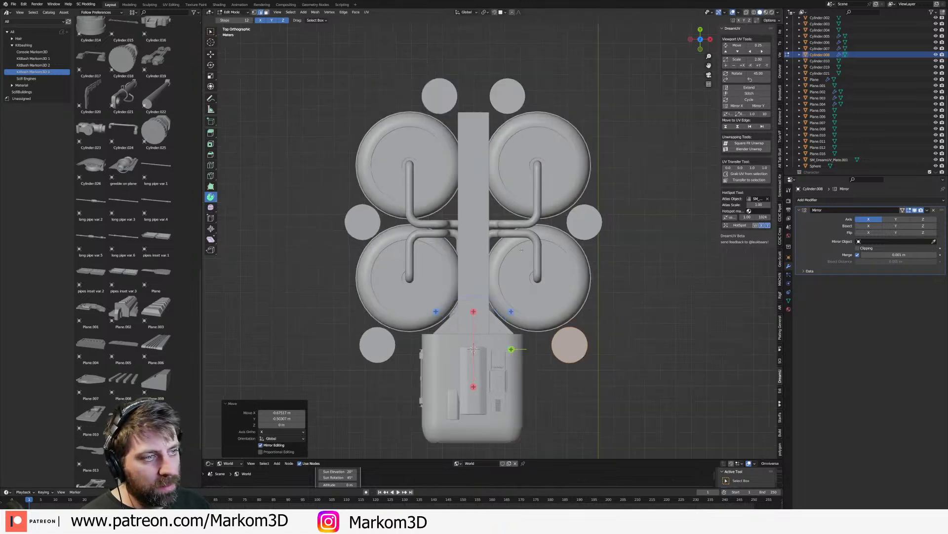
middle_drag(521, 249, 538, 197)
middle_drag(634, 263, 606, 281)
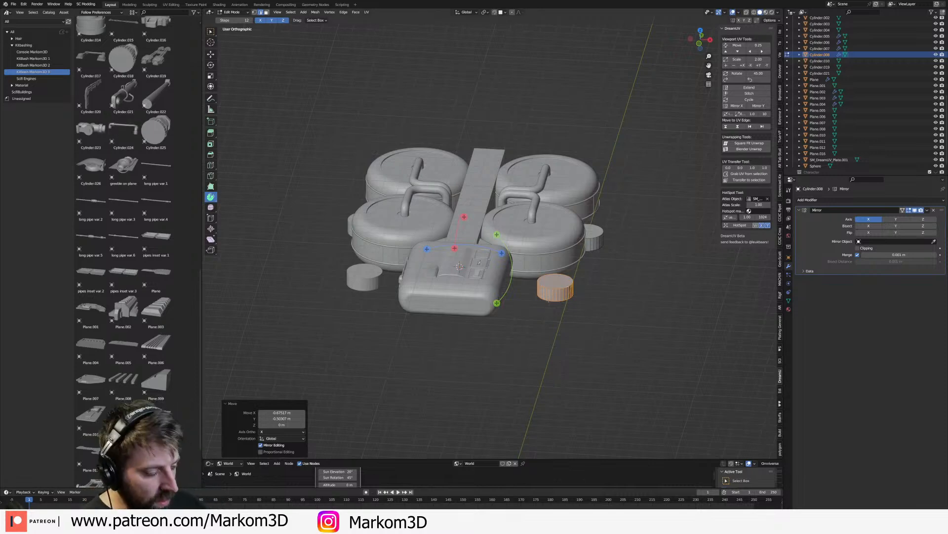
- Select the whole front corner cylinder and duplicate it onto the front tank's centre in top view
click(533, 296)
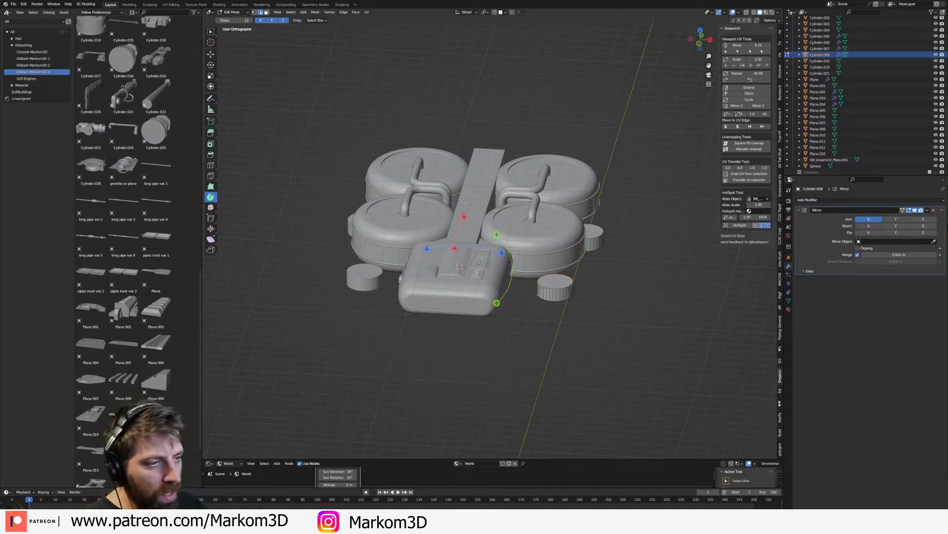
key(ctrl+l)
key(KP_7)
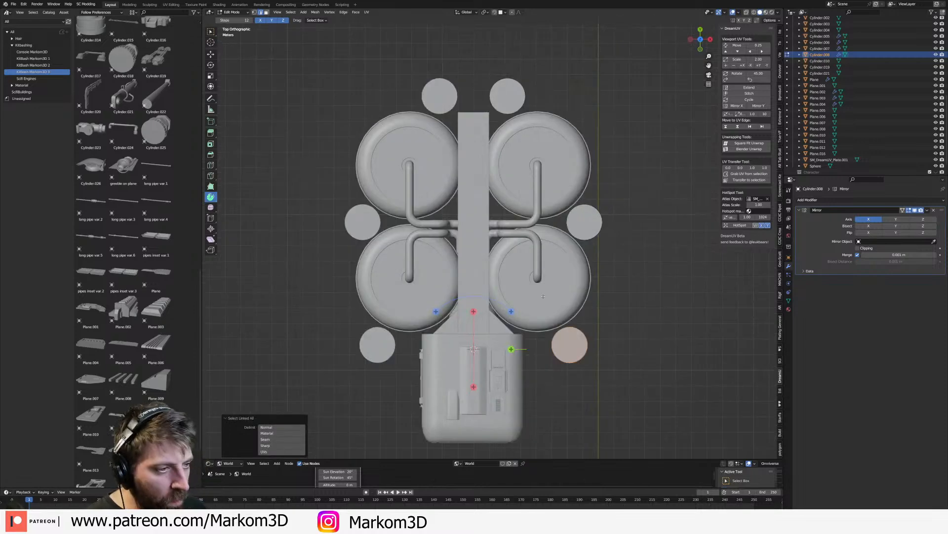
scroll(568, 339, down, 2)
scroll(568, 339, up, 4)
scroll(568, 338, up, 1)
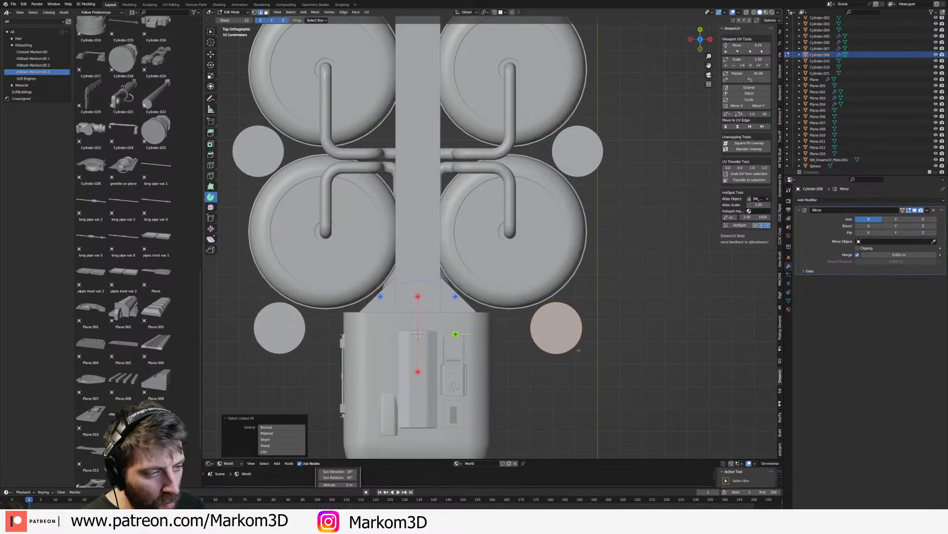
key(shift+d)
click(537, 256)
- Lower the duplicated cylinder beneath the front tank, scale its height along Z, and adjust its position under the tank
middle_drag(537, 256, 504, 195)
scroll(534, 257, up, 4)
middle_drag(534, 302, 544, 243)
scroll(543, 244, up, 2)
key(g)
key(z)
click(535, 285)
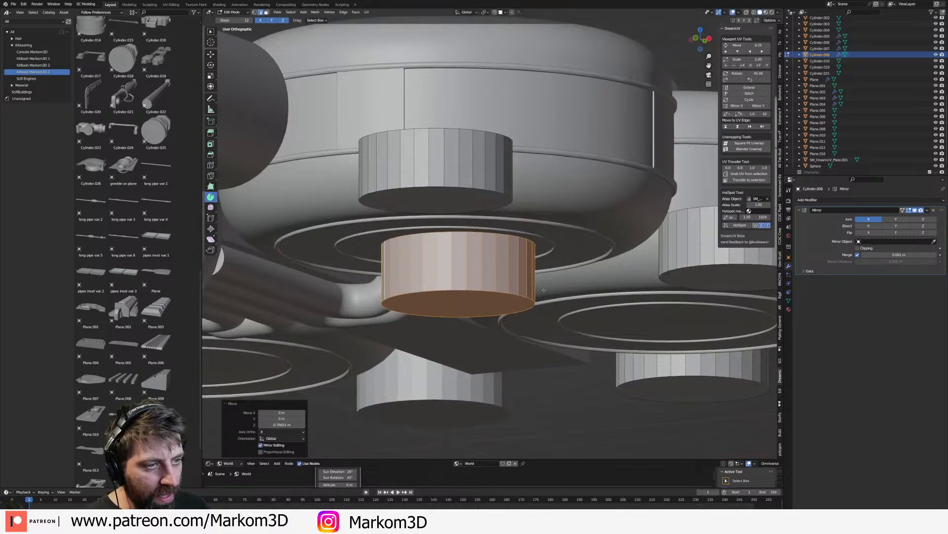
key(s)
key(z)
click(519, 286)
key(g)
click(509, 276)
middle_drag(527, 290, 505, 256)
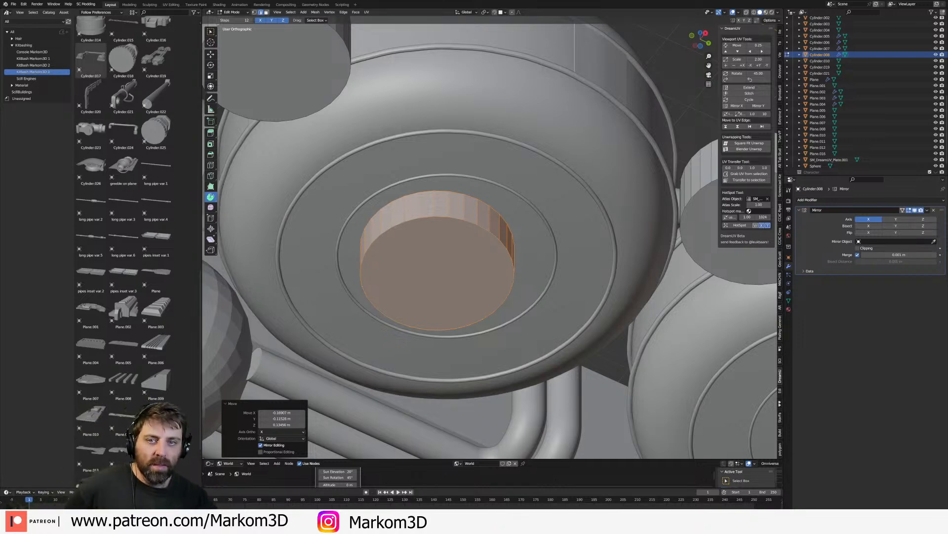
- Delete the outer cylinders around the tanks, keeping only the one beneath the front tank
middle_drag(450, 275, 444, 299)
scroll(457, 248, down, 5)
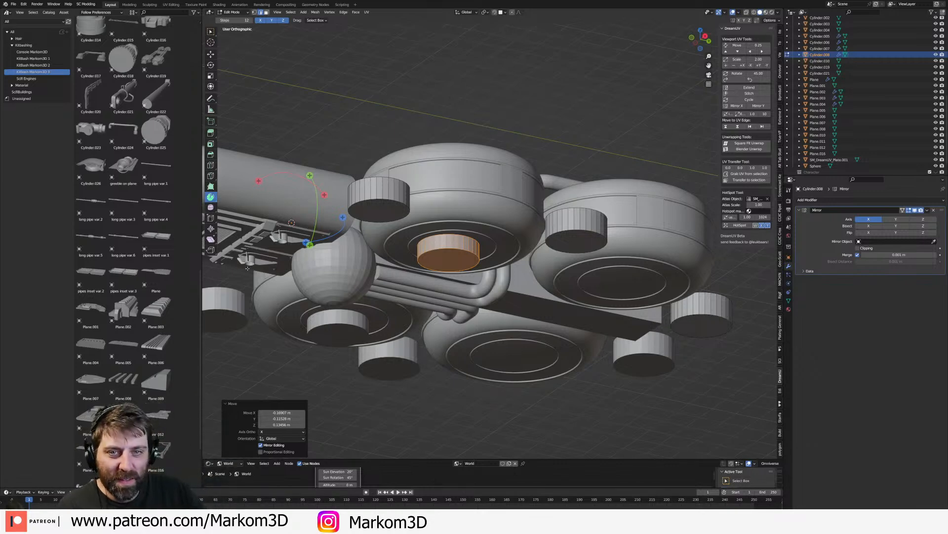
middle_drag(431, 250, 459, 280)
scroll(460, 280, up, 2)
click(621, 230)
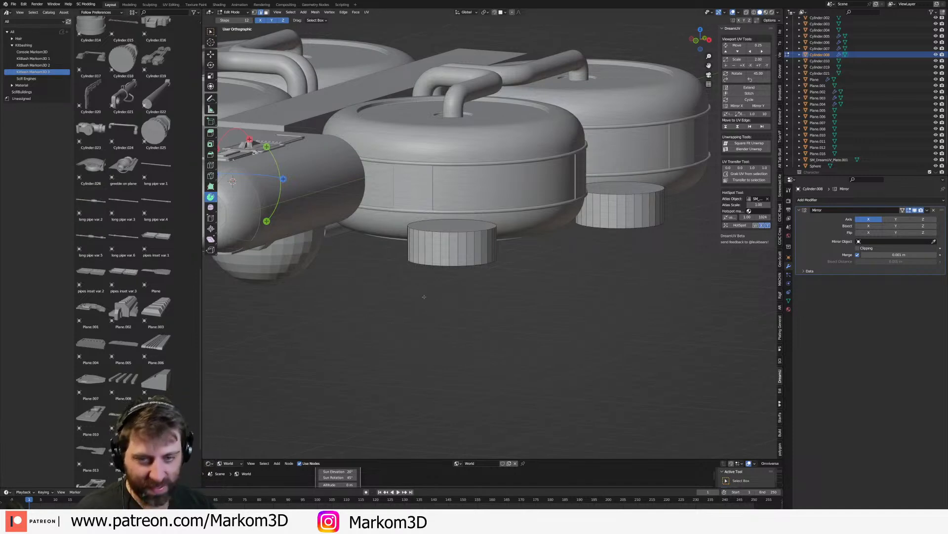
middle_drag(424, 298, 435, 259)
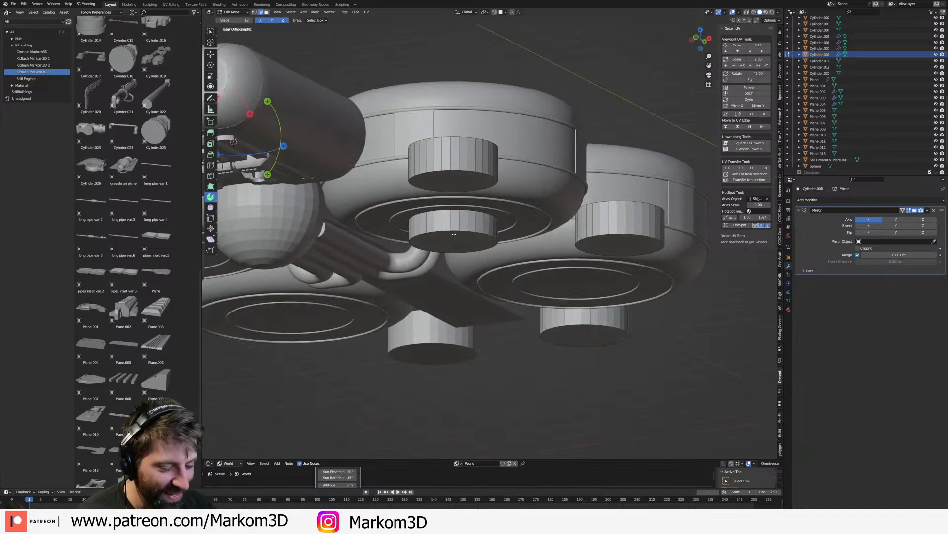
key(l)
key(alt+a)
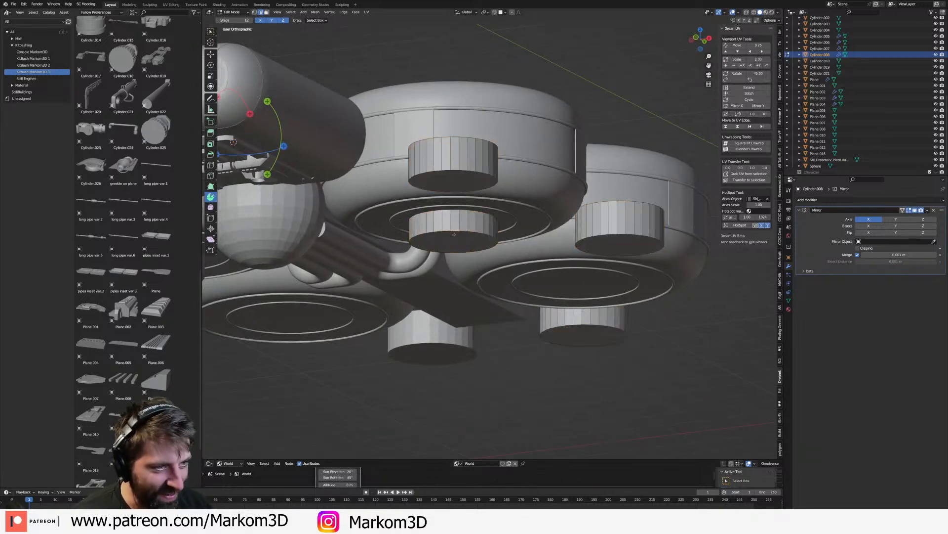
click(454, 234)
key(ctrl+l)
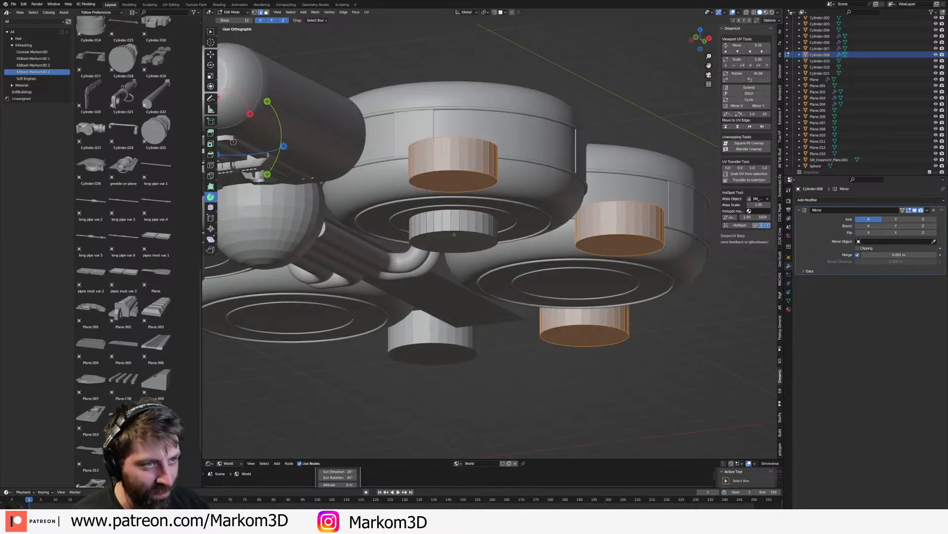
key(x)
click(456, 234)
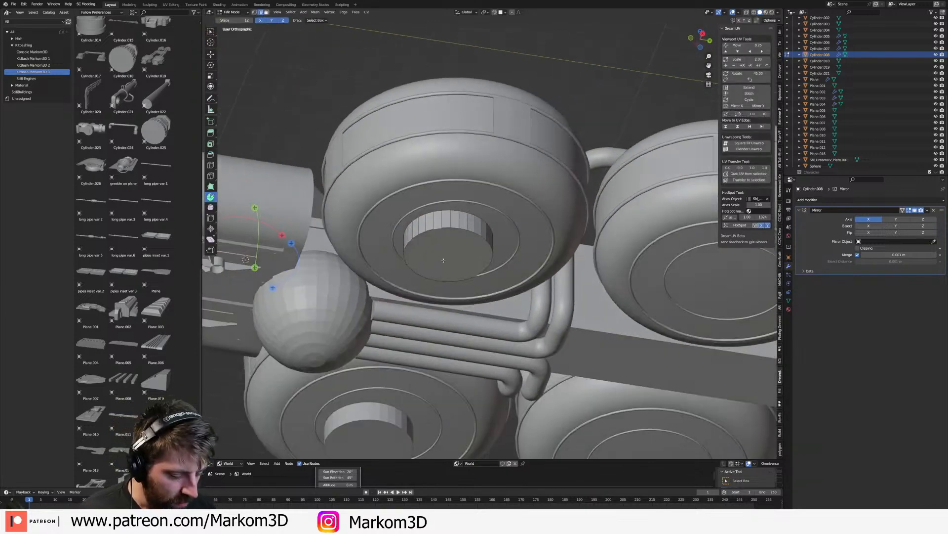
- Return to object mode and delete the remaining cylinder object beneath the front tank
key(Tab)
click(493, 241)
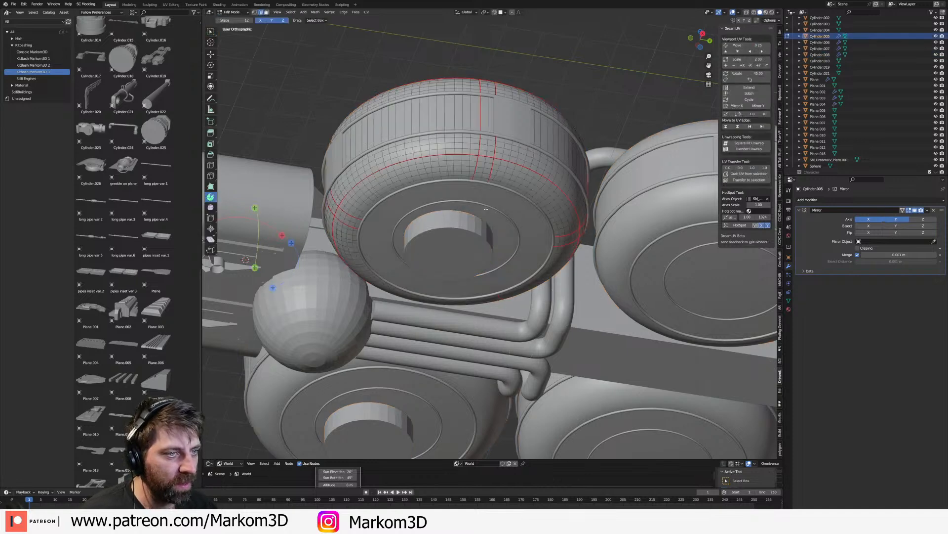
key(Tab)
scroll(493, 241, up, 2)
key(Tab)
click(448, 251)
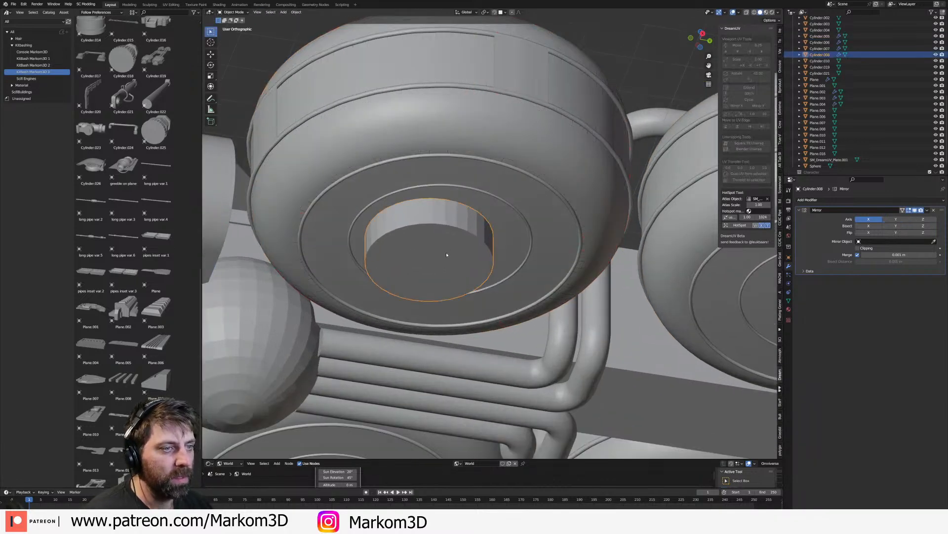
key(Delete)
- Snap the 3D cursor to the centre of the front tank's round underside and return to object mode
click(450, 249)
key(Tab)
key(l)
key(shift+s)
click(459, 313)
scroll(461, 348, down, 2)
key(Tab)
middle_drag(462, 346, 519, 364)
- Add a cylinder mesh at the 3D cursor under the front tank and flatten it along Z in mesh editing
key(shift+a)
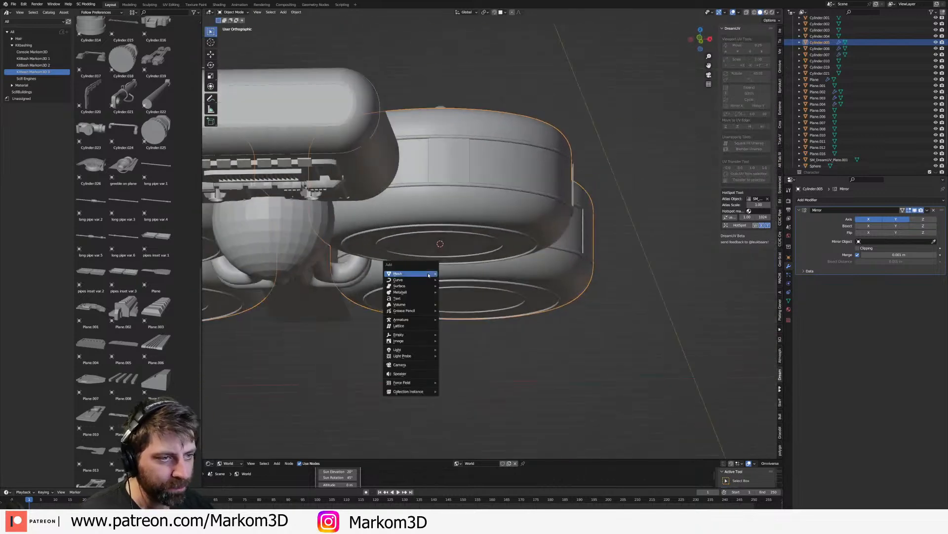
mouse_move(428, 274)
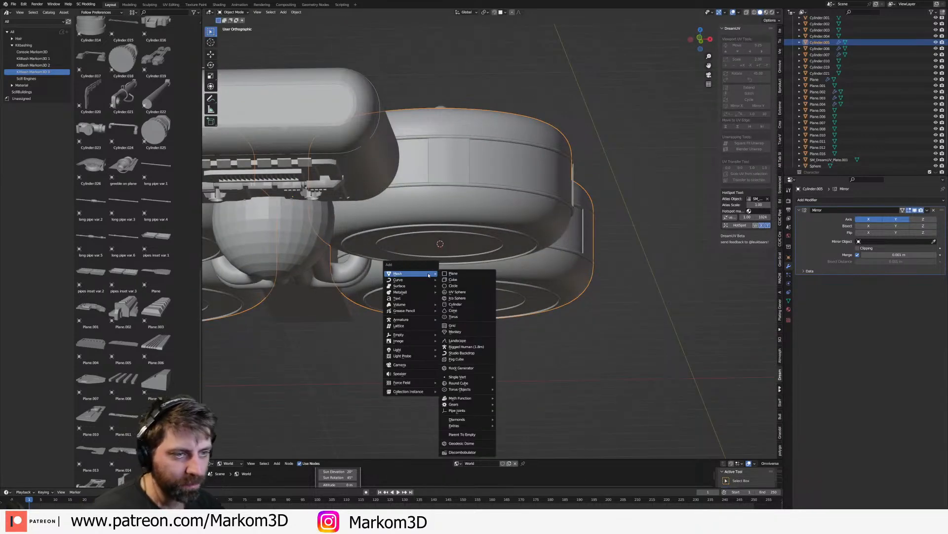
click(455, 304)
key(Tab)
key(s)
key(z)
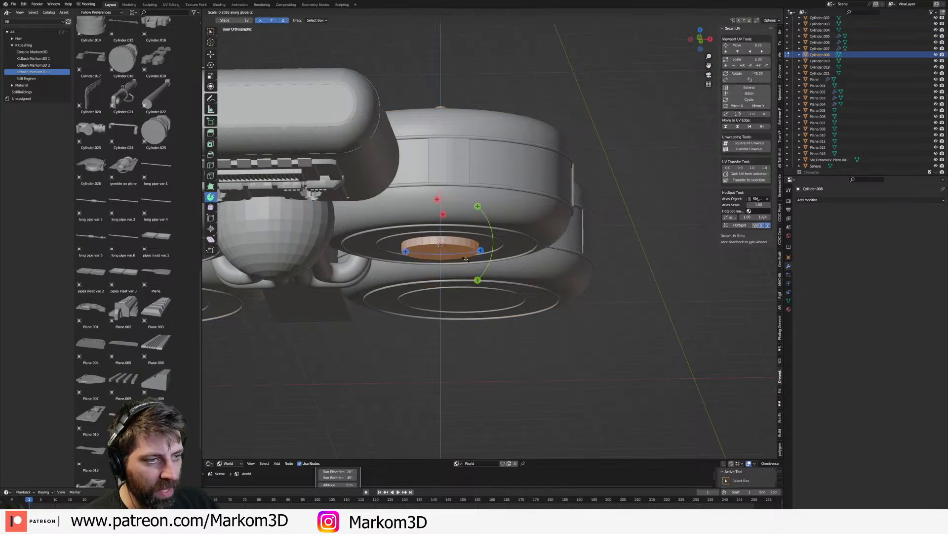
click(466, 272)
- Lower the flattened cylinder below the tank's underside and increase its height along Z
key(g)
key(z)
click(466, 277)
key(s)
key(z)
click(494, 291)
middle_drag(504, 291, 481, 303)
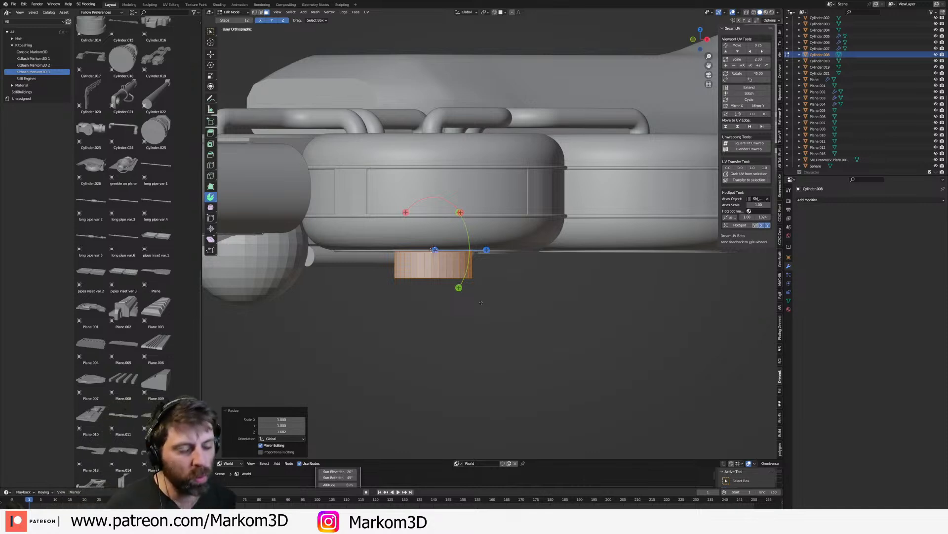
- Raise the cylinder's bottom face along Z to shorten the part
scroll(443, 283, up, 3)
middle_drag(442, 284, 432, 271)
scroll(432, 277, up, 2)
click(423, 289)
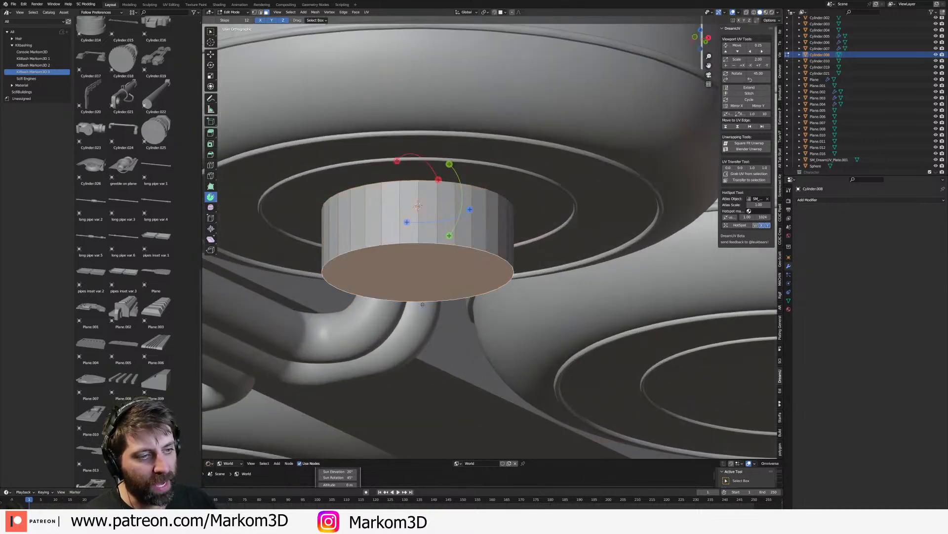
key(g)
key(z)
click(423, 285)
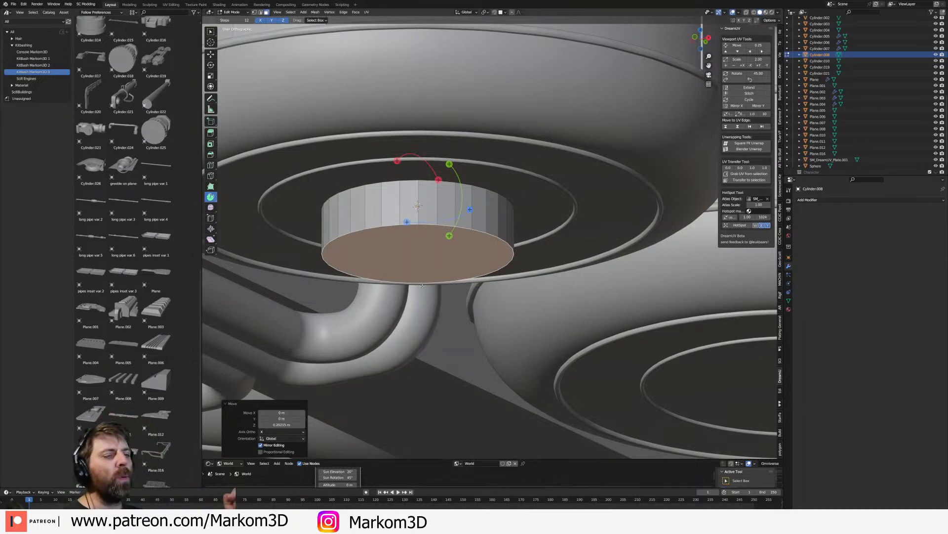
- Inset the cylinder's bottom face to leave a thin rim and extrude the inner face upward as a recess
middle_drag(390, 331, 423, 333)
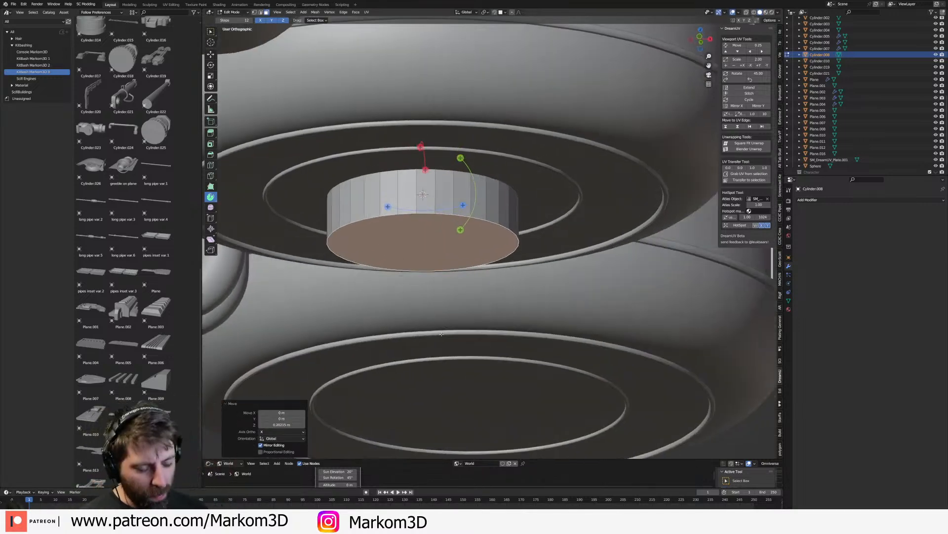
key(i)
click(495, 340)
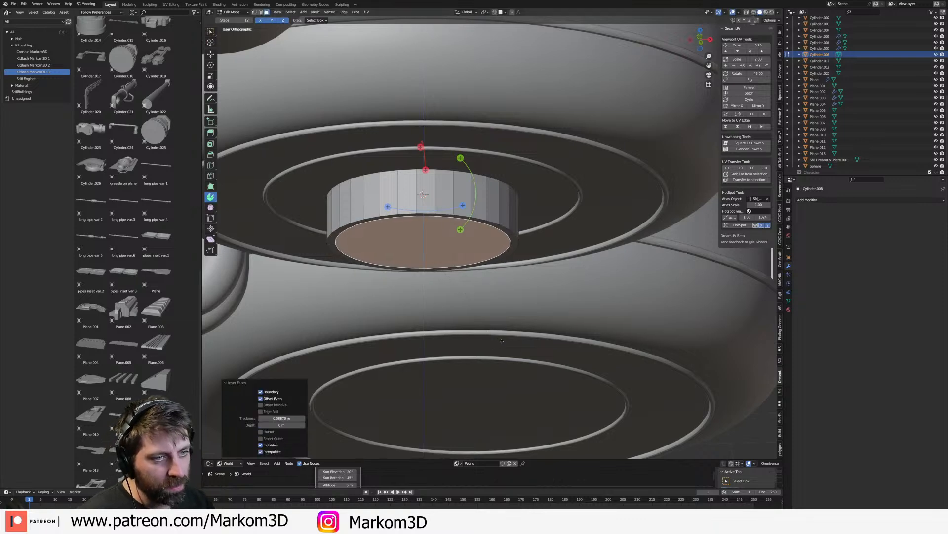
key(e)
click(500, 250)
- Duplicate the recessed face downward below the cylinder and extrude it into a thin disc
mouse_move(500, 254)
middle_down()
mouse_move(493, 288)
mouse_move(500, 270)
middle_up()
scroll(493, 288, down, 2)
scroll(494, 277, up, 2)
key(s)
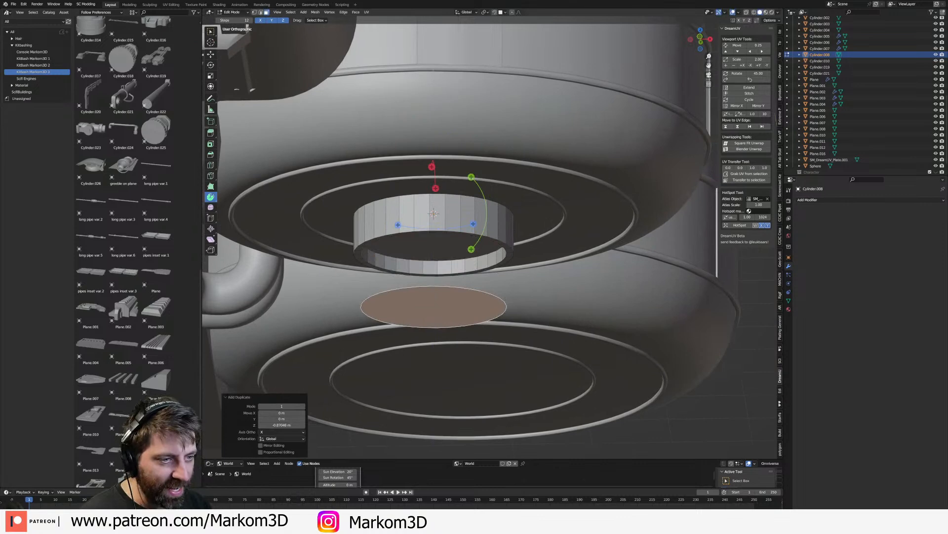
click(532, 330)
key(e)
click(531, 322)
- Select the whole linked disc and raise it along Z into the cylinder's recess
middle_drag(531, 292, 385, 268)
scroll(522, 329, up, 3)
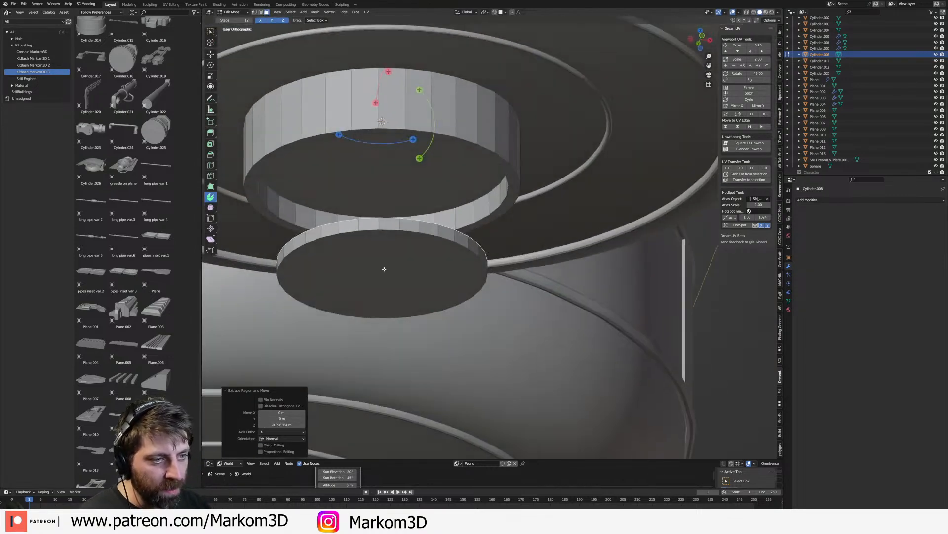
click(406, 288)
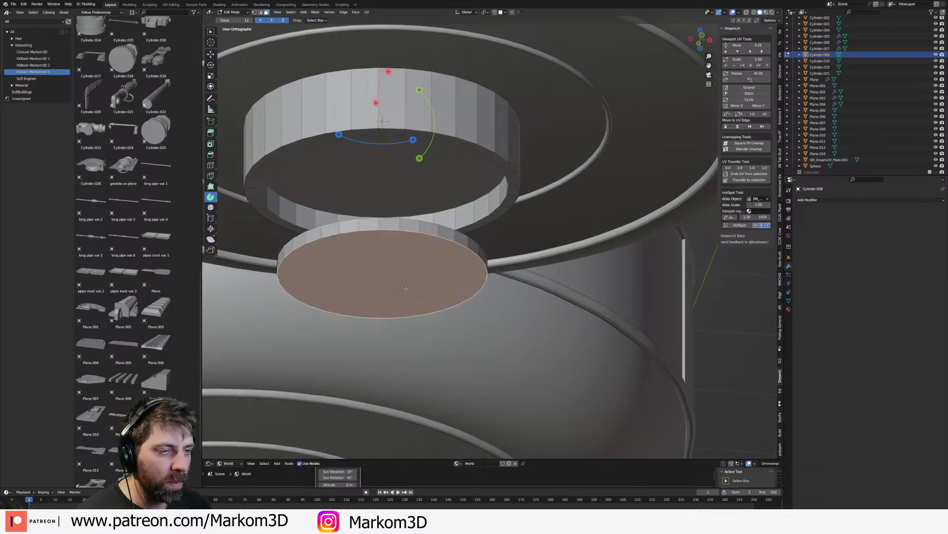
key(ctrl+l)
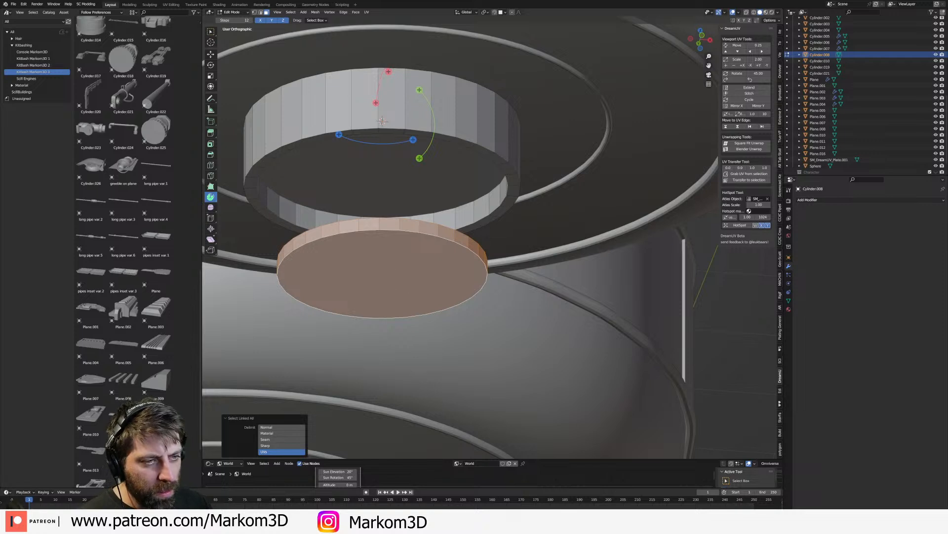
key(g)
key(z)
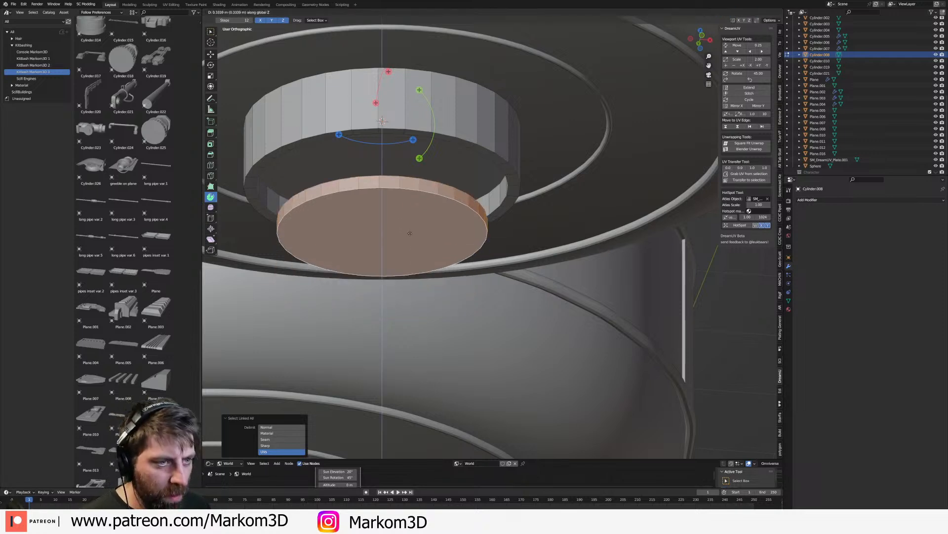
click(417, 144)
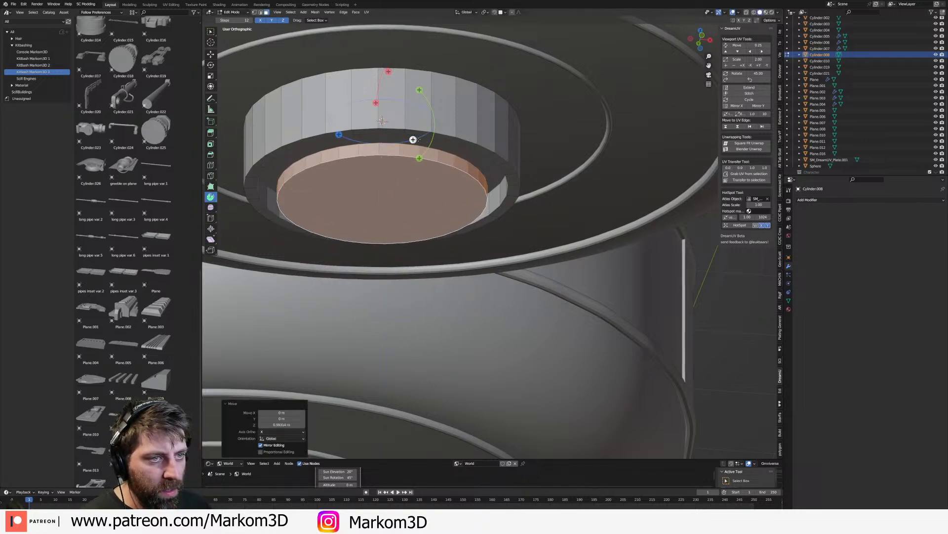
middle_drag(417, 144, 430, 212)
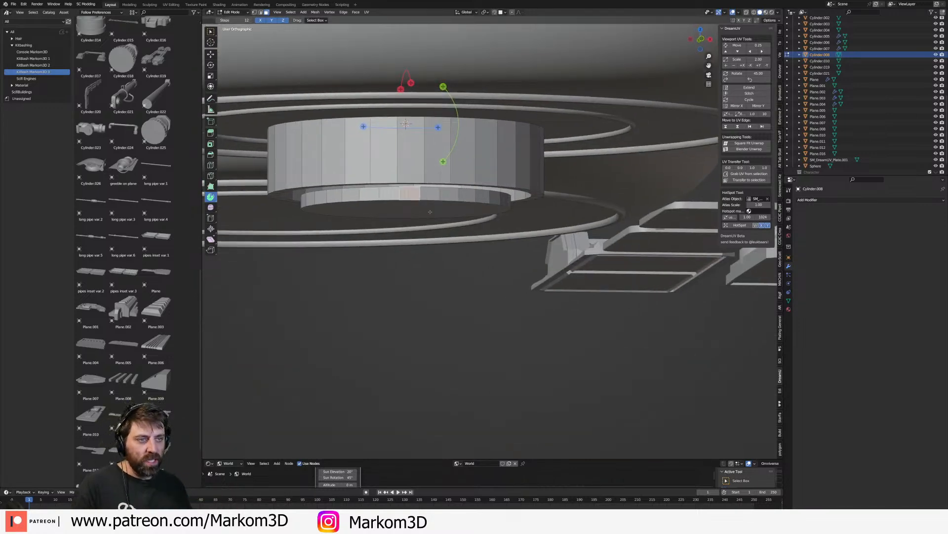
- Inset the disc's bottom face to leave a thin rim and extrude the inner face upward
click(429, 211)
mouse_move(430, 211)
middle_down()
mouse_move(430, 176)
mouse_move(440, 207)
middle_up()
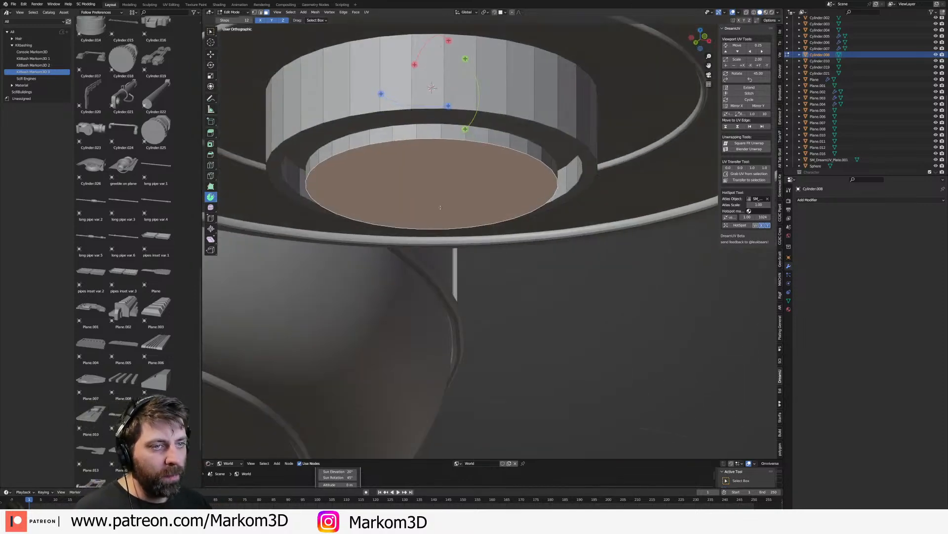
key(e)
click(482, 289)
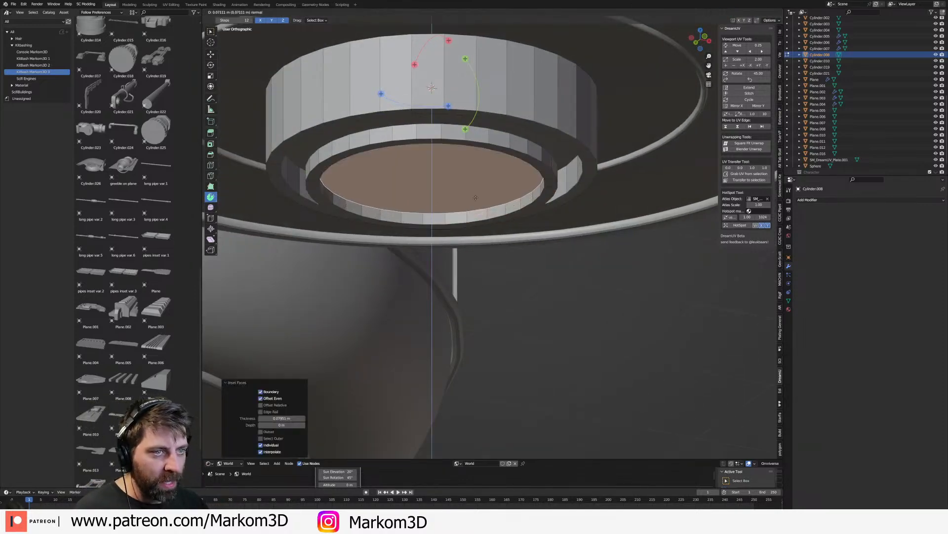
middle_drag(457, 277, 460, 151)
alt+click(542, 110)
key(ctrl+z)
key(alt+a)
click(530, 134)
key(ctrl+l)
key(g)
key(z)
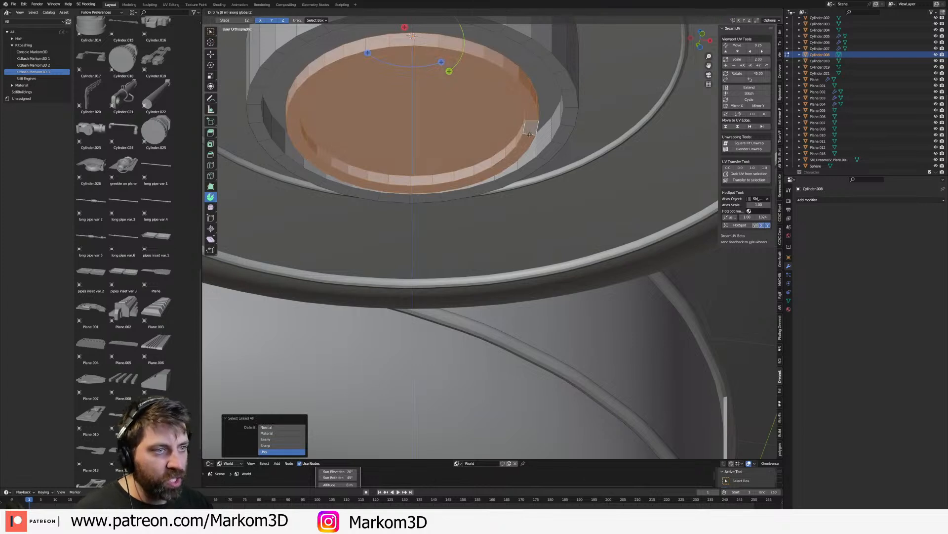
click(528, 143)
key(ctrl+z)
- Duplicate the disc's bottom rim ring along Z and extrude the copy downward into a collar
alt+click(523, 146)
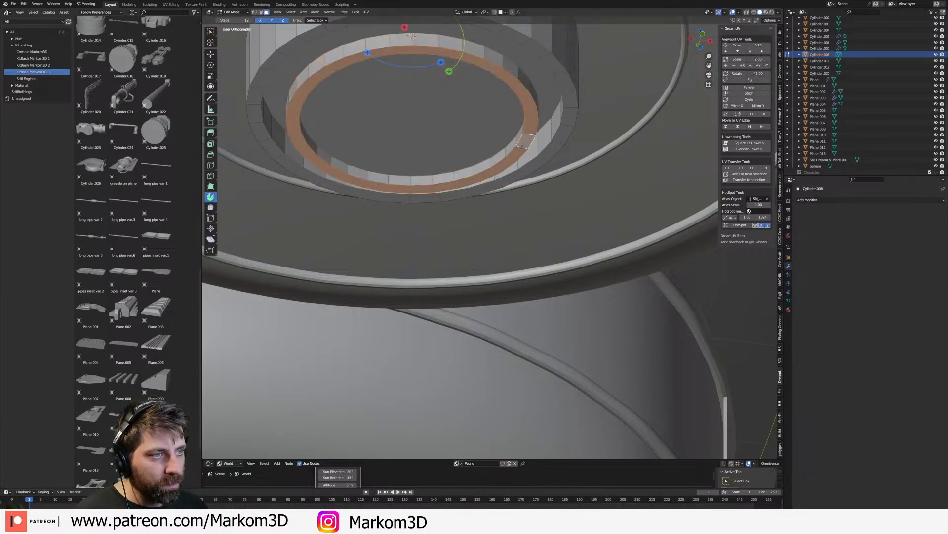
key(shift+d)
key(z)
click(526, 210)
key(shift+e)
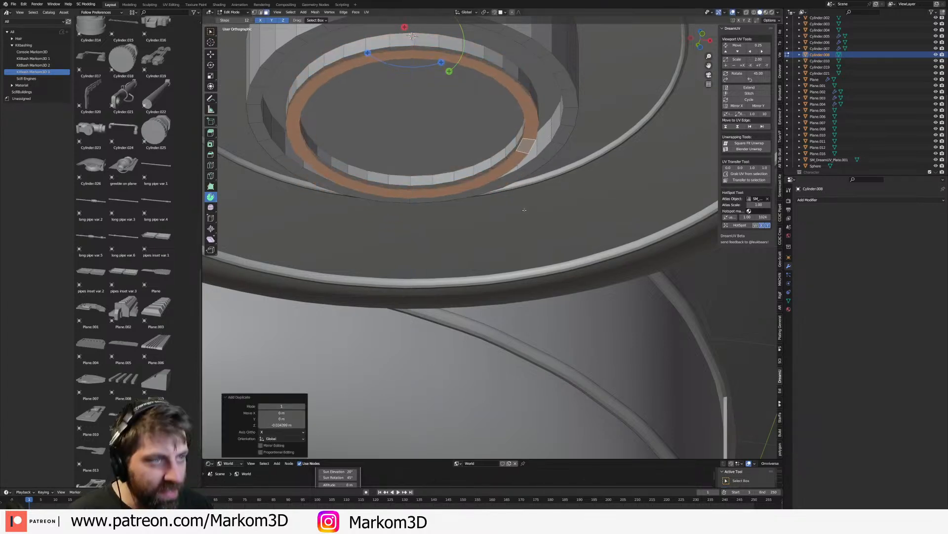
key(Escape)
key(g)
key(z)
key(z)
click(514, 392)
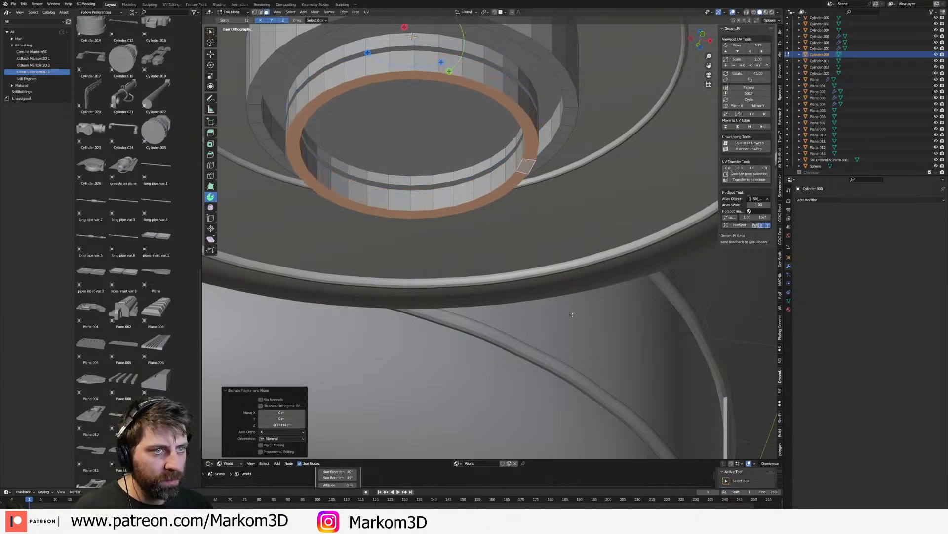
- Scale the collar's bottom ring inward to taper it and adjust the ring's height along Z
key(s)
click(559, 306)
key(g)
key(z)
click(561, 310)
scroll(469, 297, down, 2)
key(Tab)
middle_drag(513, 269, 498, 294)
scroll(499, 295, up, 1)
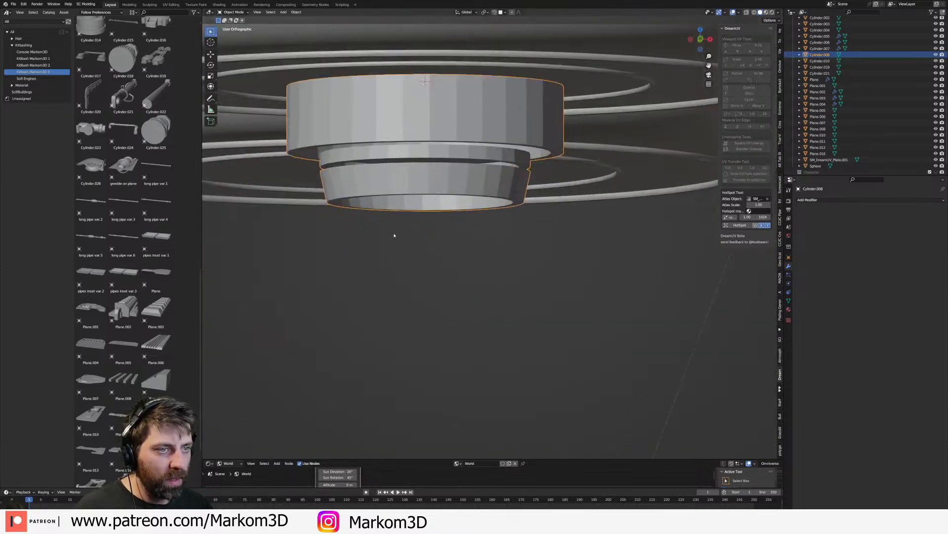
middle_drag(394, 234, 433, 245)
scroll(434, 245, up, 2)
key(Tab)
key(Tab)
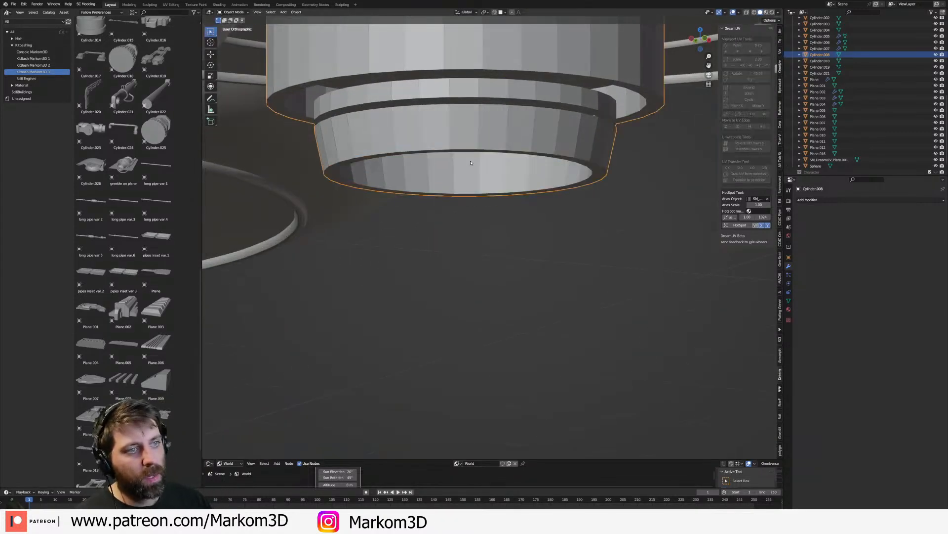
scroll(471, 163, down, 3)
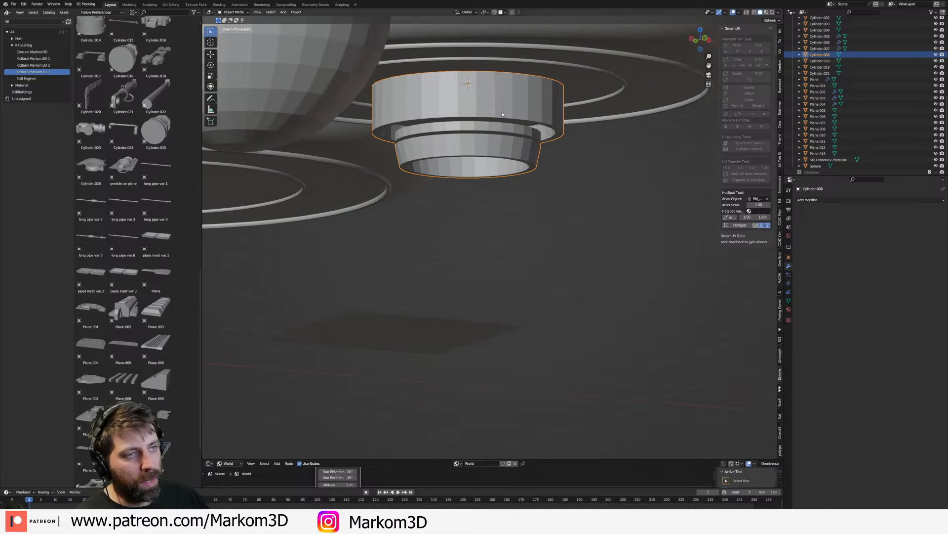
- Delete the thruster part and add a new mesh cylinder with 48 vertices in its place
key(Delete)
key(shift+a)
mouse_move(499, 112)
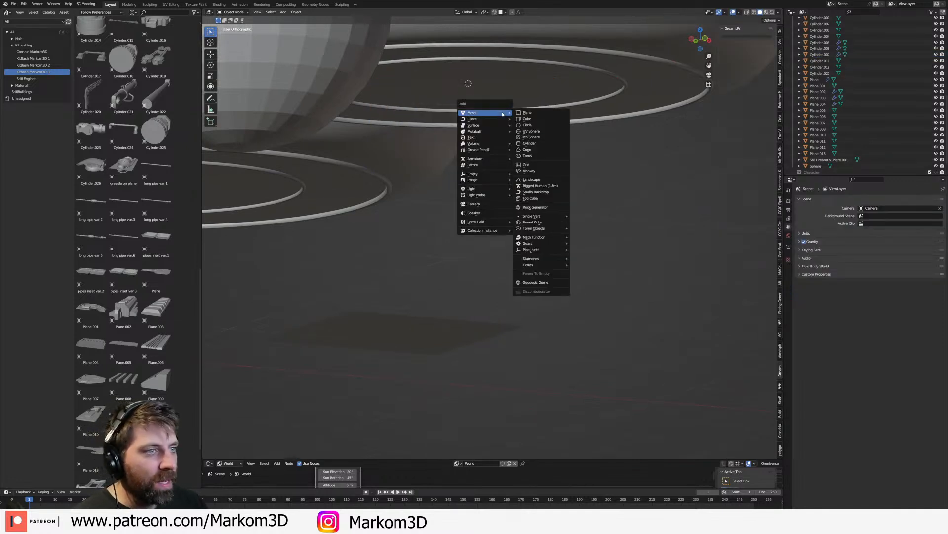
click(543, 143)
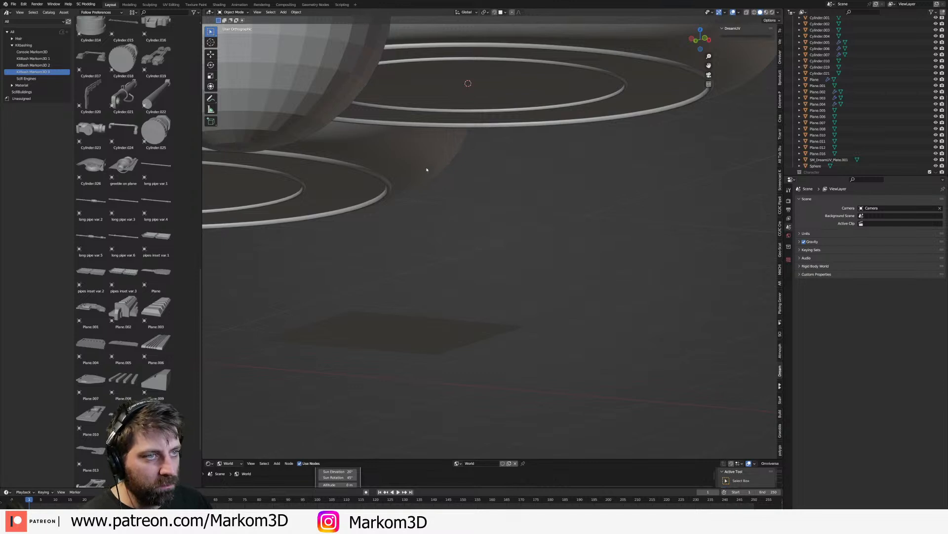
key(shift+a)
mouse_move(427, 164)
click(466, 200)
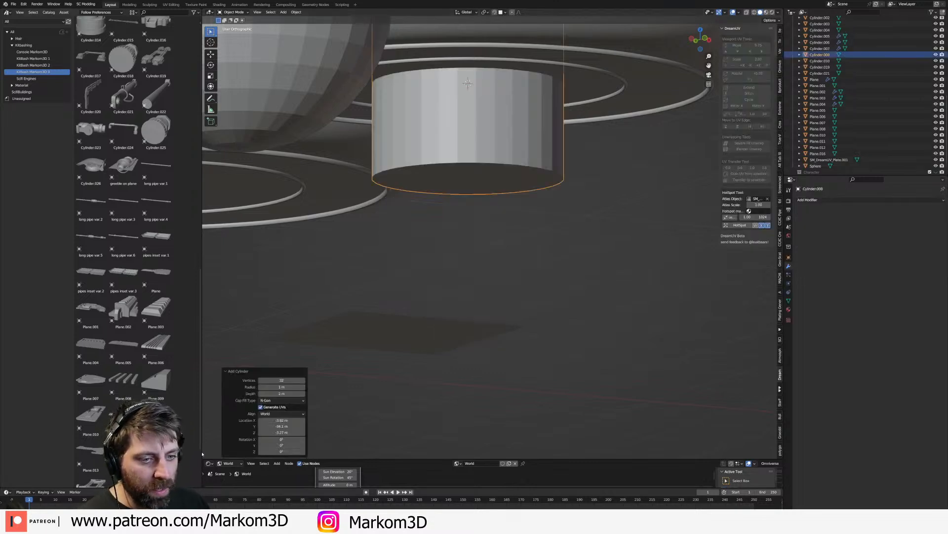
double_click(282, 380)
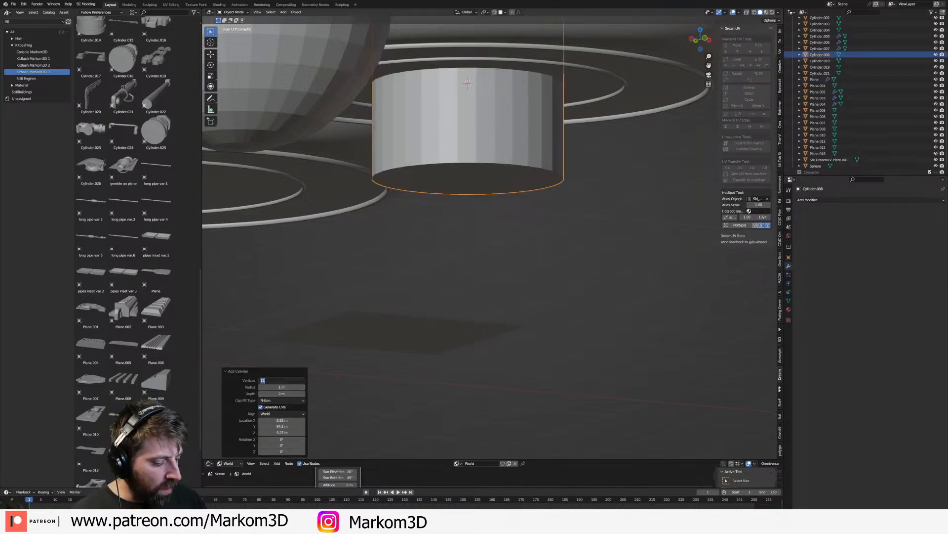
text(48)
key(Return)
- Flatten the new cylinder's mesh along Z and lower it below the tank's underside
middle_drag(567, 256, 538, 244)
key(Tab)
middle_drag(643, 226, 646, 212)
key(s)
key(z)
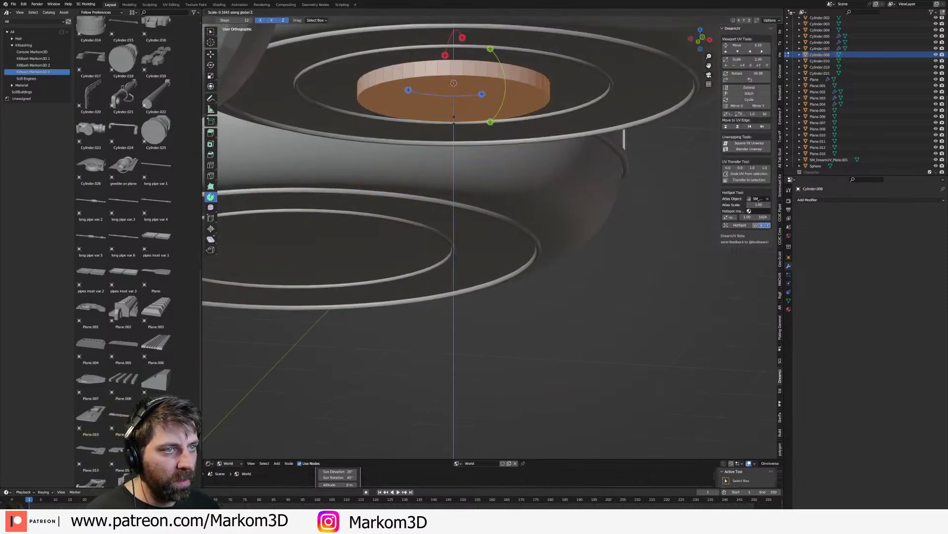
click(453, 117)
key(g)
key(z)
click(453, 151)
- Increase the cylinder's height along Z and adjust its vertical position against the tank's underside
key(s)
key(z)
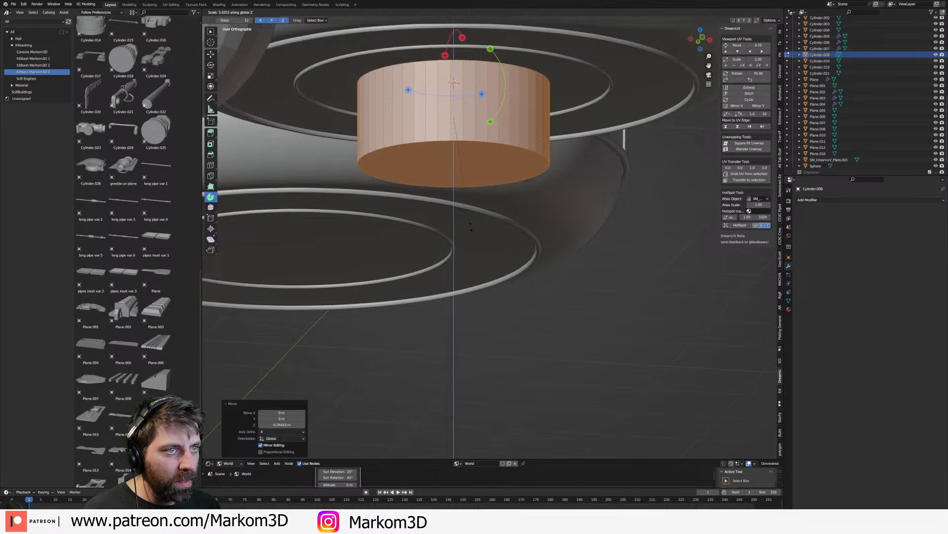
click(474, 179)
key(g)
key(z)
click(475, 182)
mouse_move(489, 157)
middle_down()
mouse_move(499, 180)
mouse_move(501, 167)
middle_up()
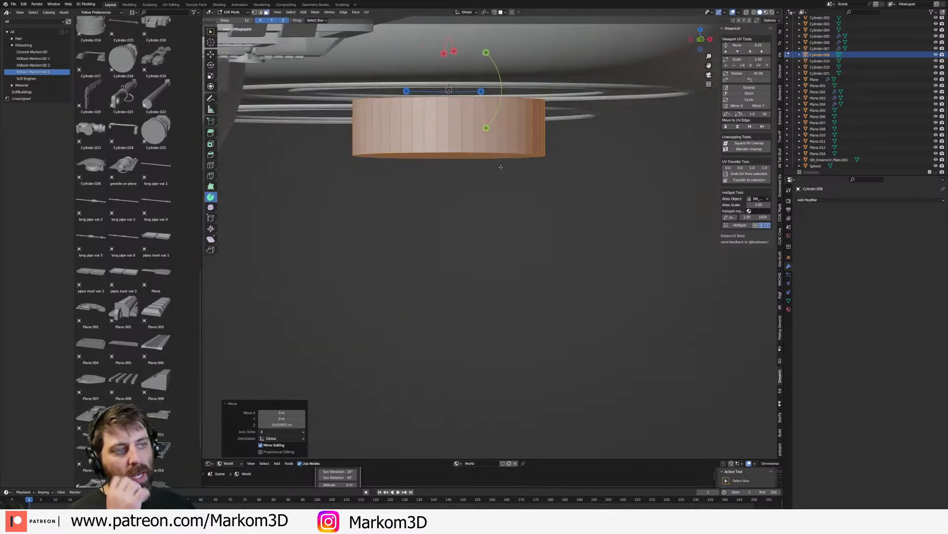
middle_drag(502, 129, 514, 100)
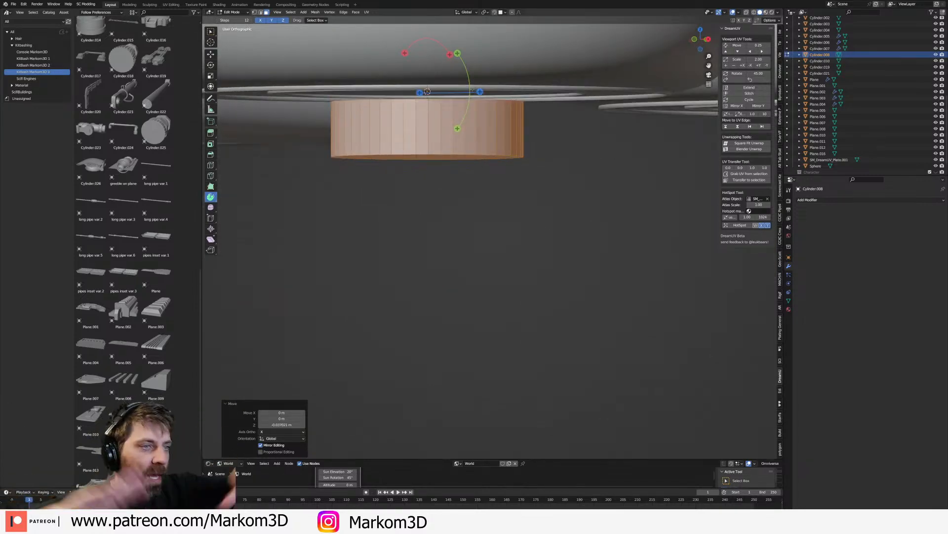
- Inset the cylinder's bottom face to leave a thin rim and extrude the inner face upward as a recess
scroll(436, 140, up, 1)
middle_drag(412, 170, 441, 165)
click(423, 148)
key(i)
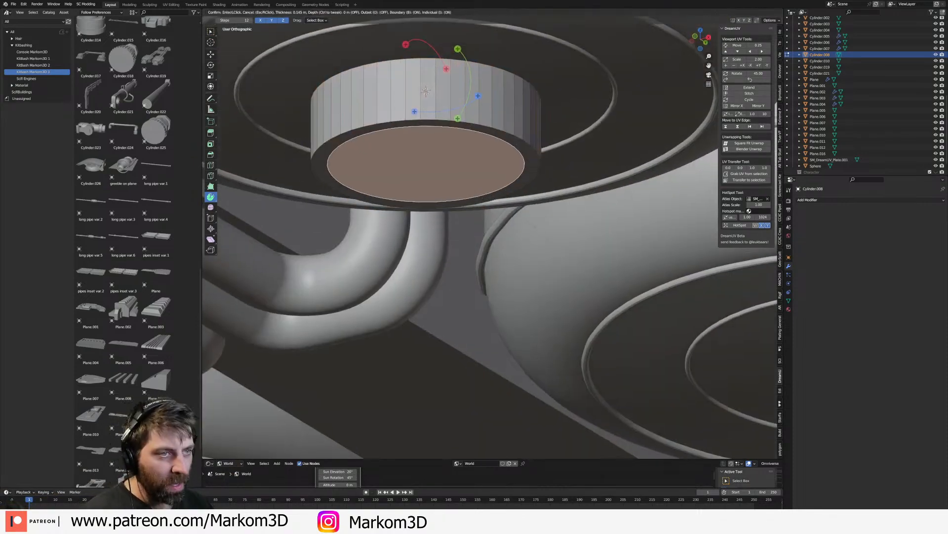
click(543, 215)
key(e)
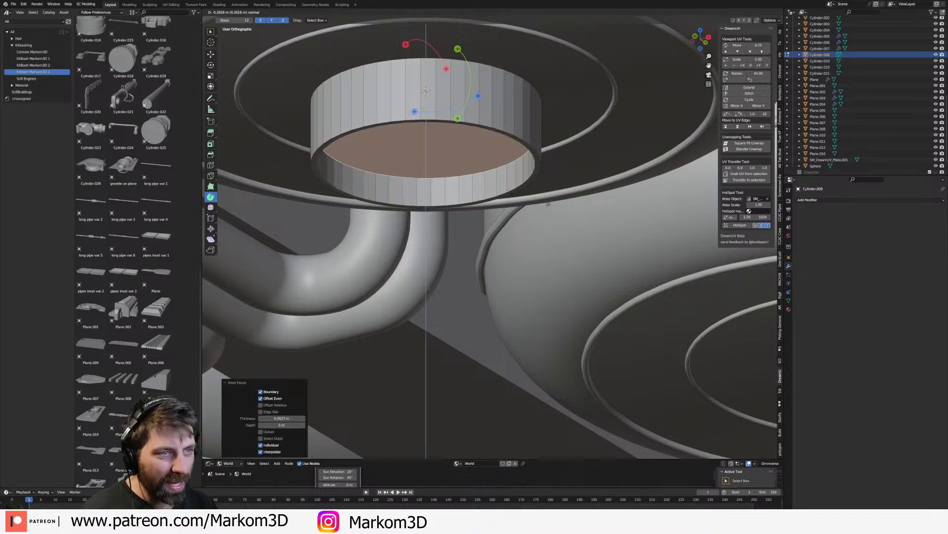
click(509, 205)
middle_drag(509, 204, 465, 204)
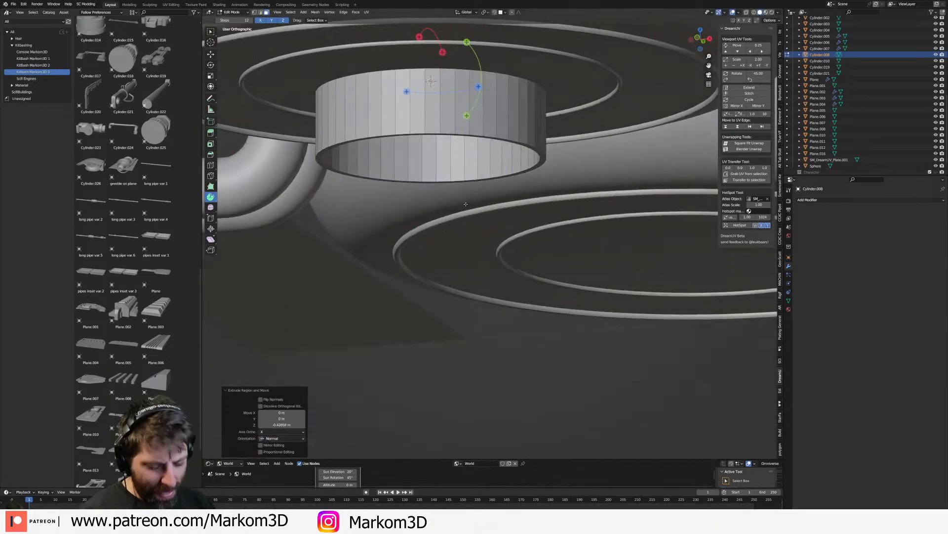
- Lower the recessed face along Z to make the recess shallower and extrude it along its normal
key(g)
key(z)
click(567, 220)
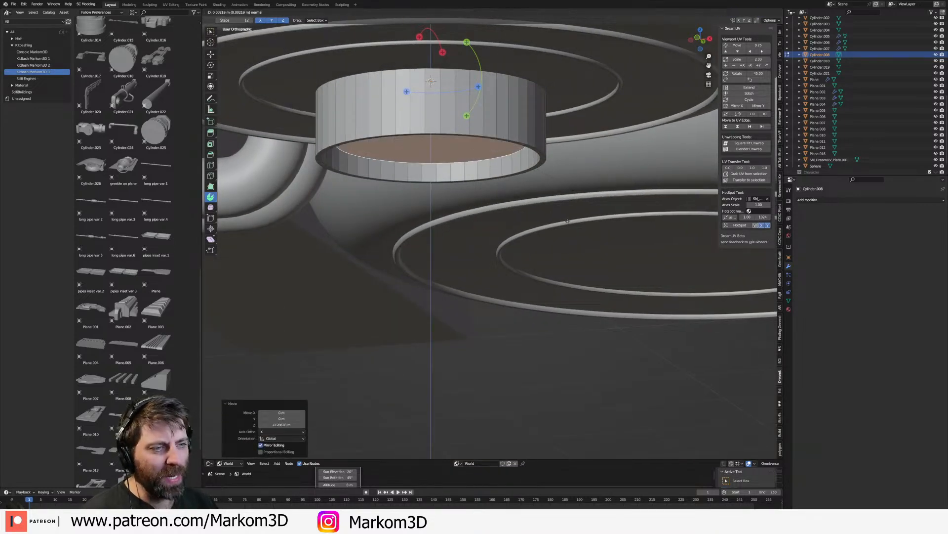
key(e)
click(564, 233)
- Inset the extruded face inside the recess to leave a second thin rim and extrude its inner face upward
shift+middle_drag(567, 238, 625, 227)
scroll(625, 231, up, 1)
scroll(593, 265, up, 1)
shift+middle_drag(588, 174, 610, 262)
scroll(611, 262, up, 1)
key(i)
click(588, 142)
key(e)
click(588, 129)
shift+middle_drag(587, 129, 634, 100)
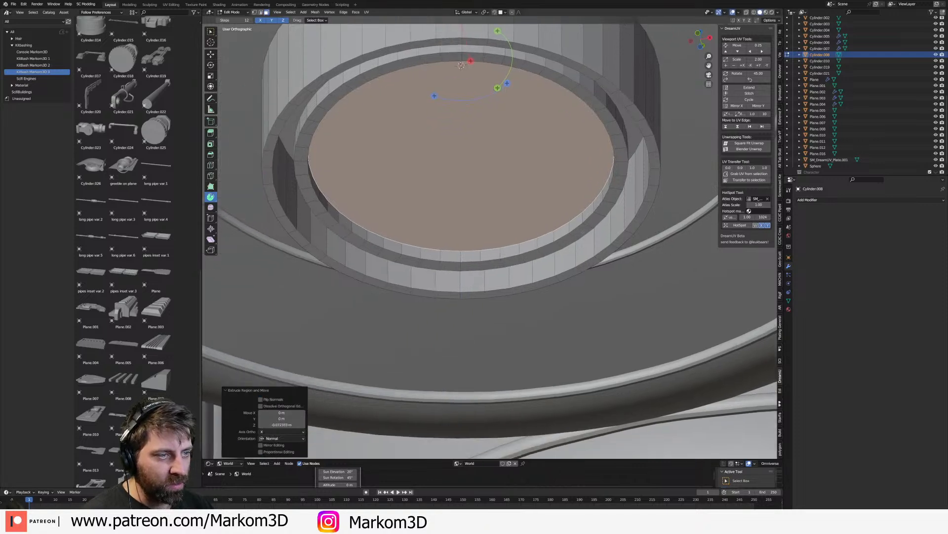
- Duplicate the inner rim's face ring along Z and extrude the copy downward into an inward-tapering collar
click(582, 230)
alt+click(586, 227)
key(shift+d)
key(z)
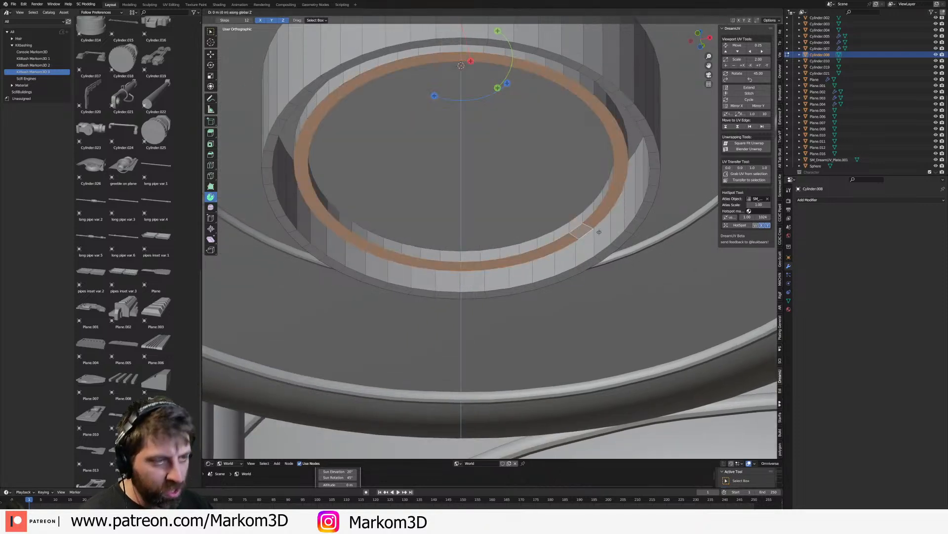
click(599, 241)
key(e)
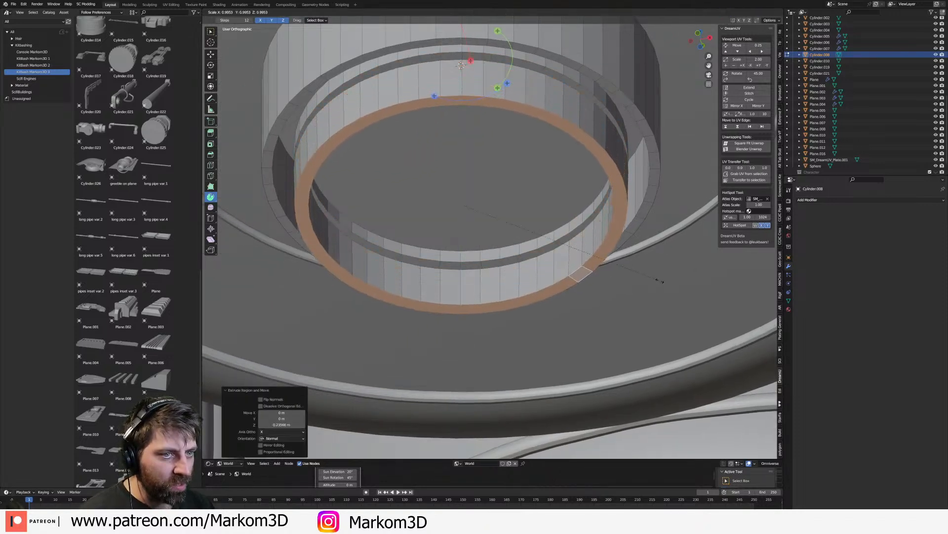
click(608, 275)
scroll(613, 277, down, 2)
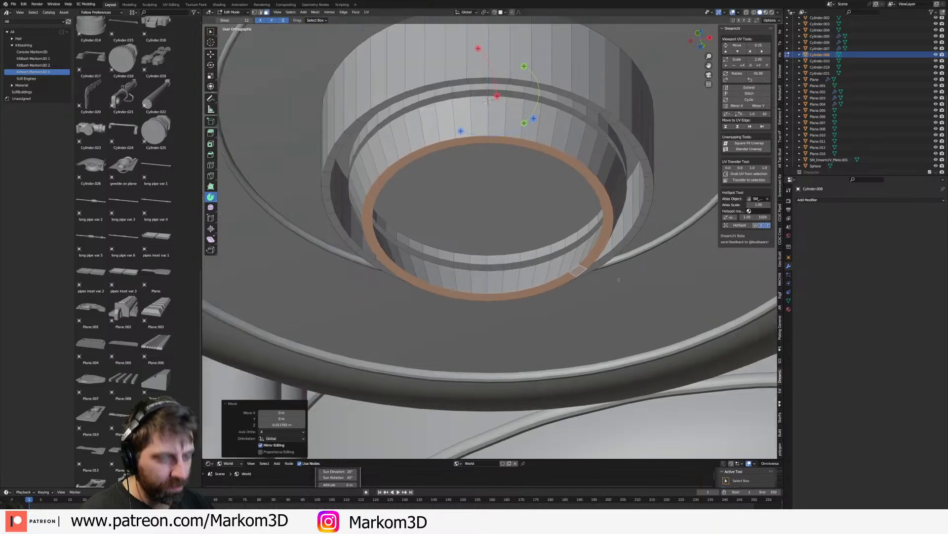
- Extrude a second ring below the collar downward and scale its lower end inward into a narrower cone
key(s)
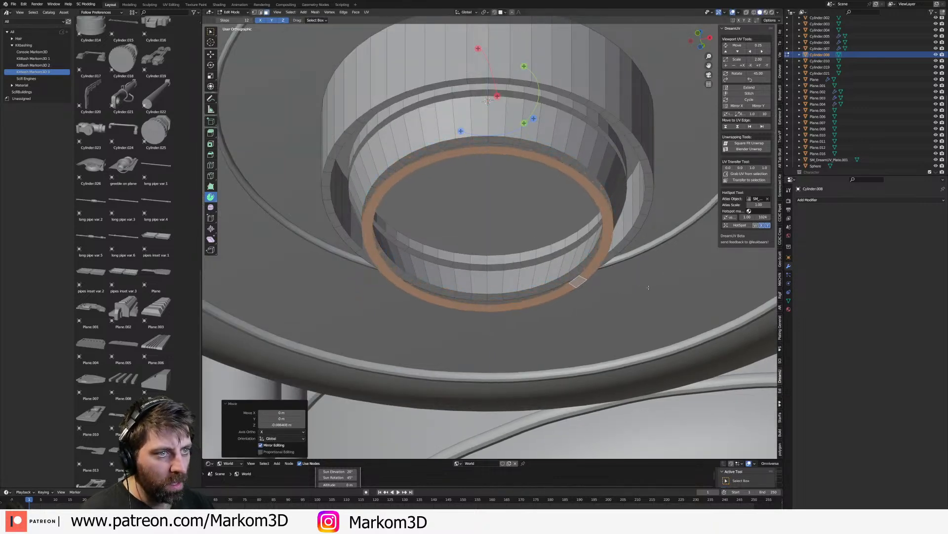
click(635, 283)
key(e)
click(631, 310)
key(s)
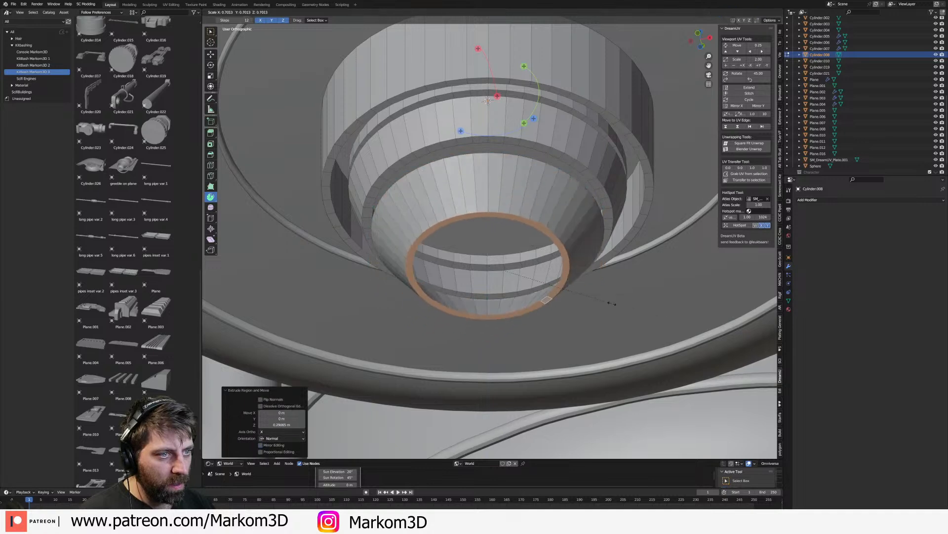
click(631, 312)
- Delete the linked second cone beneath the collar and return to Object Mode
middle_drag(631, 312, 574, 241)
key(ctrl+l)
key(x)
click(563, 263)
key(Tab)
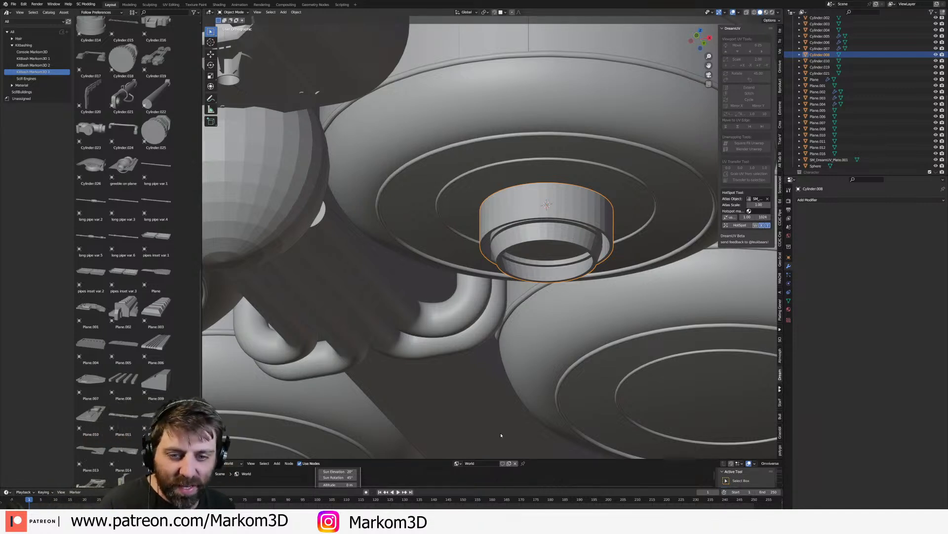
scroll(569, 231, up, 3)
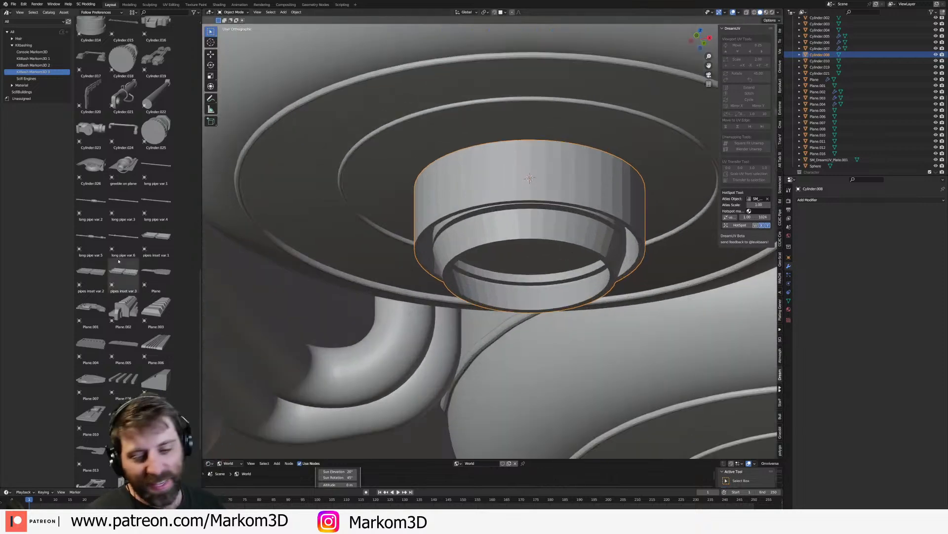
- Shade the thruster part beneath the front tank smooth, with Auto Smooth at 30°
key(Tab)
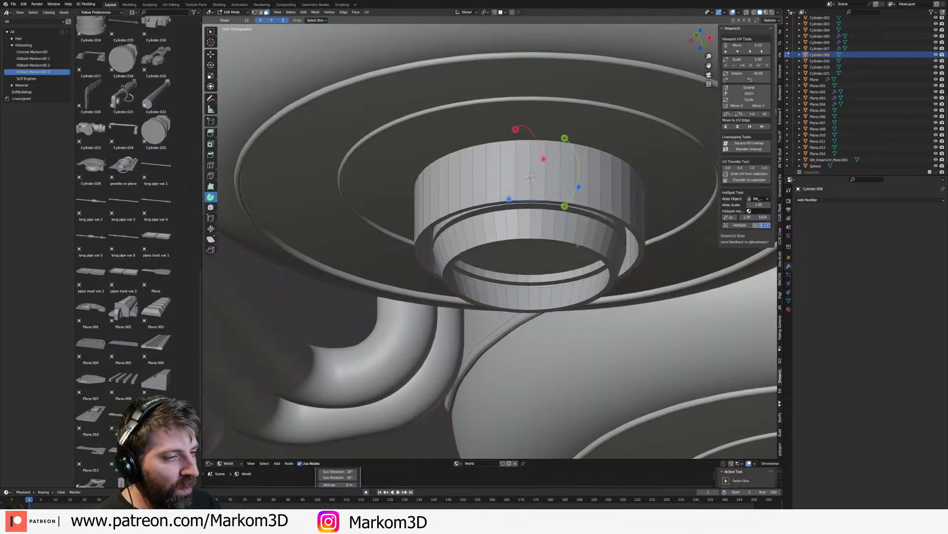
scroll(563, 250, up, 3)
click(520, 230)
scroll(538, 229, down, 3)
key(Tab)
key(Tab)
middle_drag(515, 227, 526, 207)
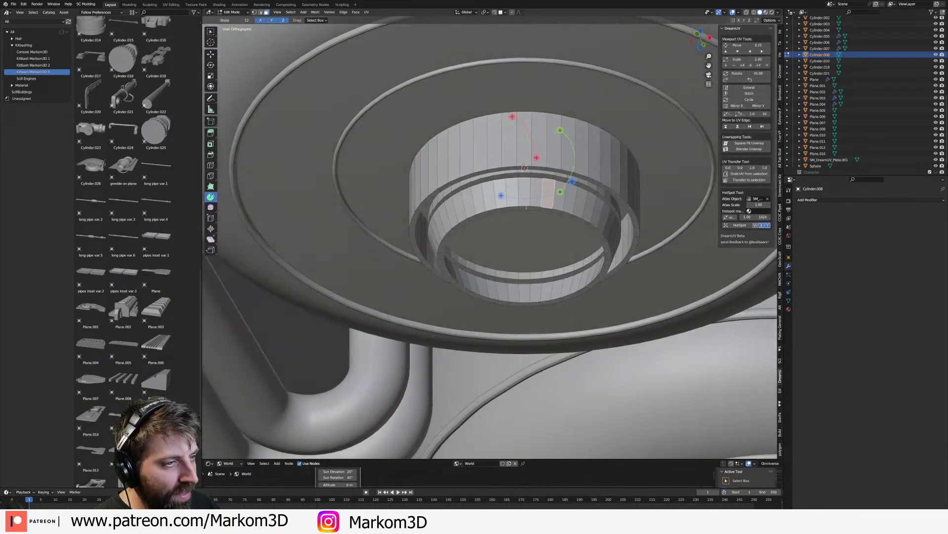
key(Tab)
right_click(543, 152)
click(543, 152)
- Examine the smooth-shaded thruster part and its fit under the tank from the side and from below
scroll(591, 295, down, 4)
middle_drag(624, 346, 566, 386)
scroll(534, 276, up, 3)
middle_drag(531, 270, 527, 259)
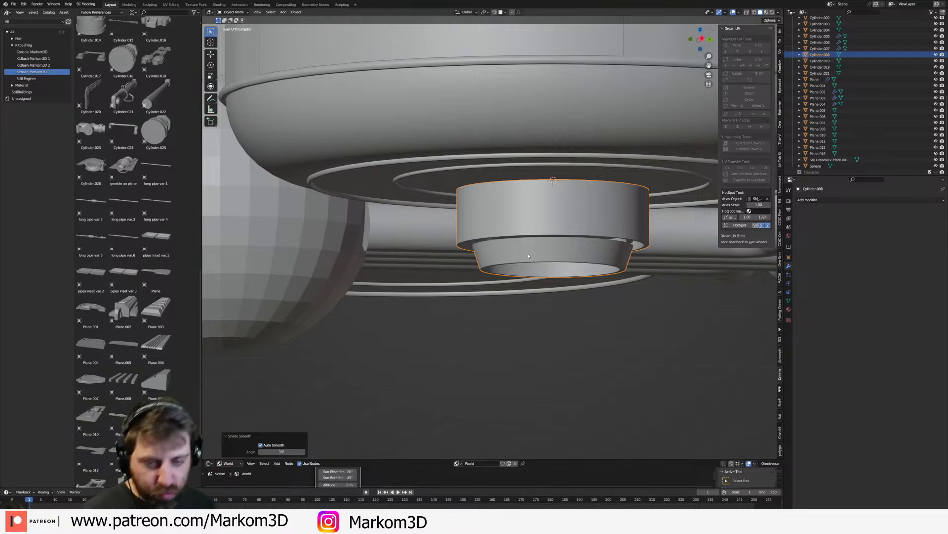
middle_drag(528, 256, 568, 353)
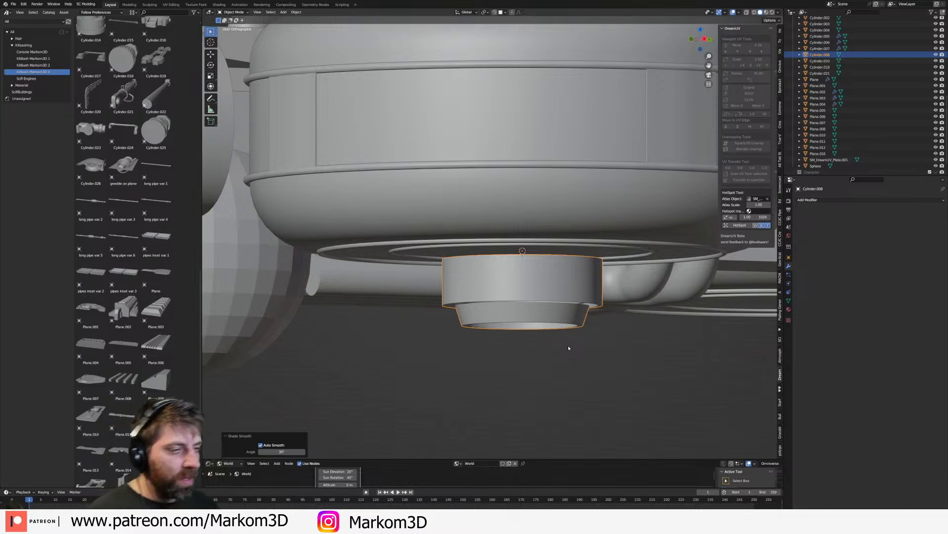
scroll(568, 349, down, 1)
middle_drag(569, 349, 588, 313)
scroll(574, 284, up, 3)
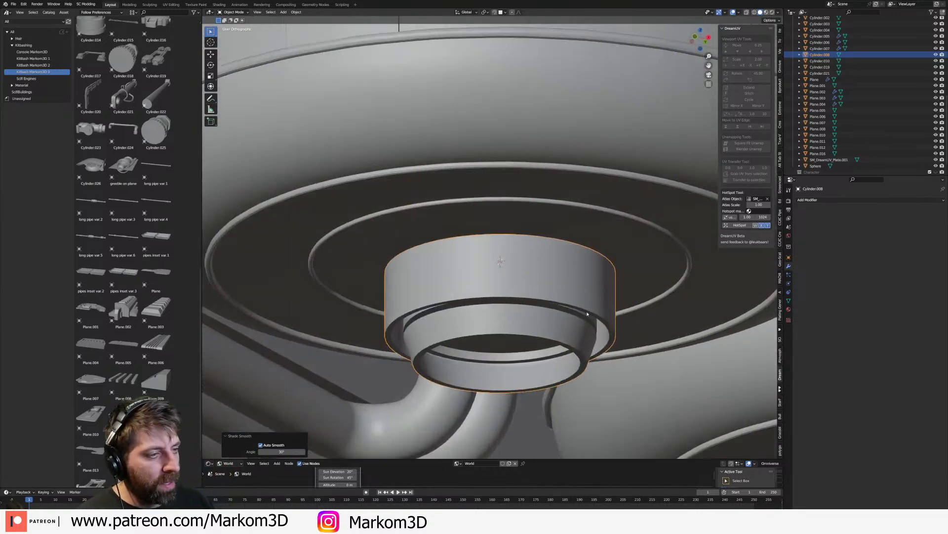
shift+middle_drag(577, 390, 578, 354)
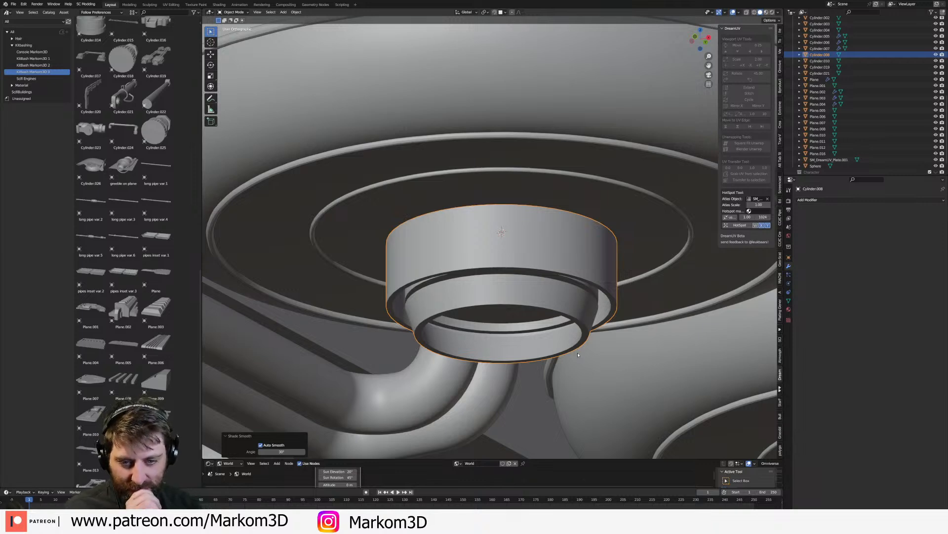
- Cut an edge loop around the thruster's outer wall, bevel it into a narrow band, and shrink the band inward into a groove
mouse_move(493, 325)
middle_down()
mouse_move(518, 333)
mouse_move(494, 311)
middle_up()
scroll(518, 326, up, 3)
key(Tab)
middle_drag(630, 232, 612, 244)
key(ctrl+r)
click(614, 235)
click(612, 257)
key(ctrl+b)
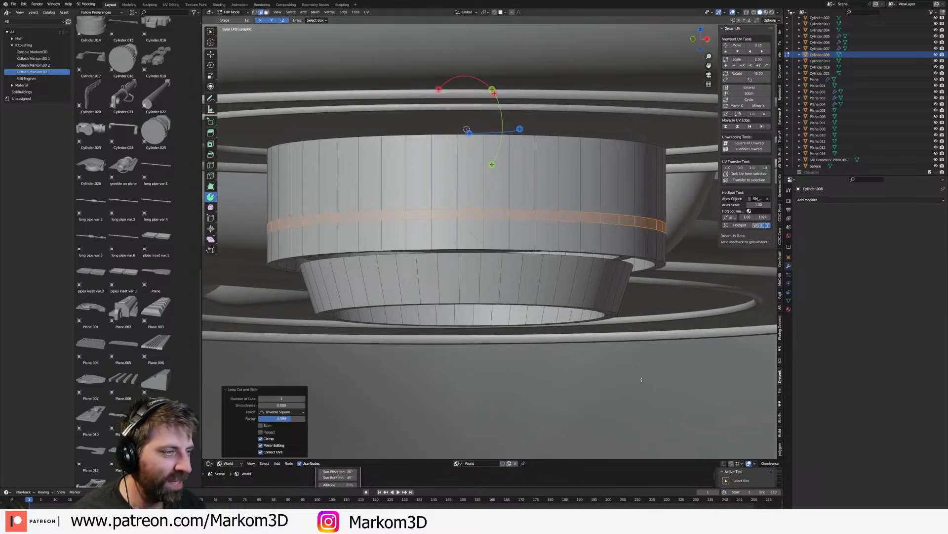
click(641, 375)
key(alt+s)
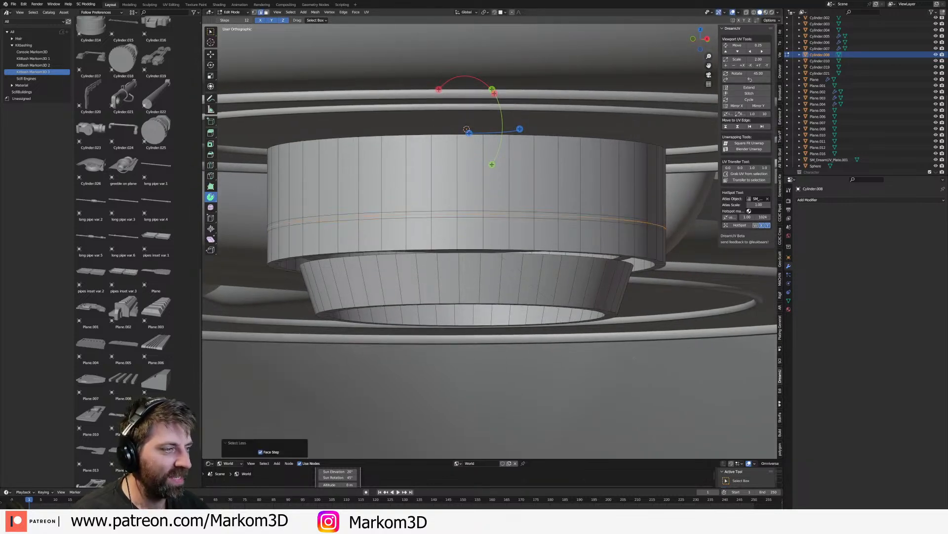
click(630, 386)
scroll(631, 386, down, 2)
key(Tab)
middle_drag(630, 393, 582, 342)
scroll(637, 394, up, 2)
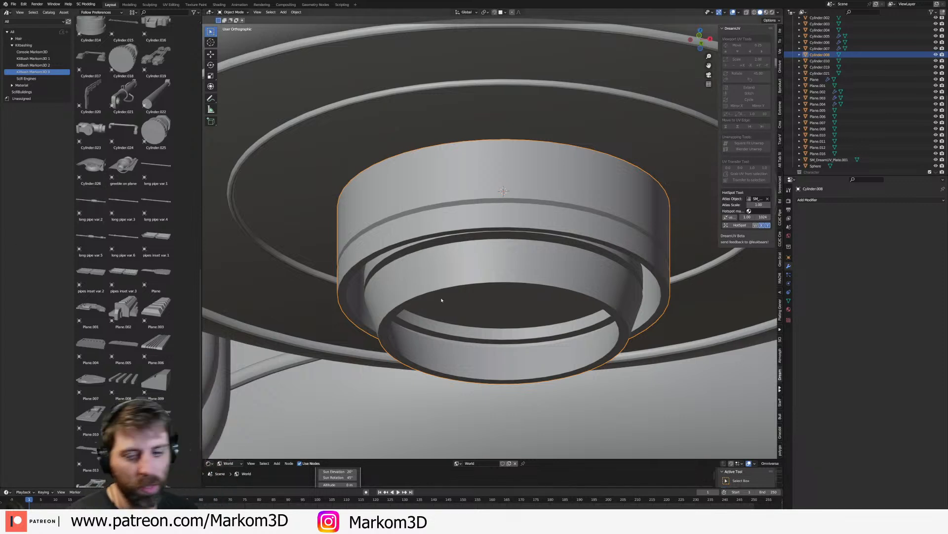
- Examine the grooved outer ring and the collar beneath it from several low angles
middle_drag(455, 274, 515, 245)
scroll(482, 240, up, 3)
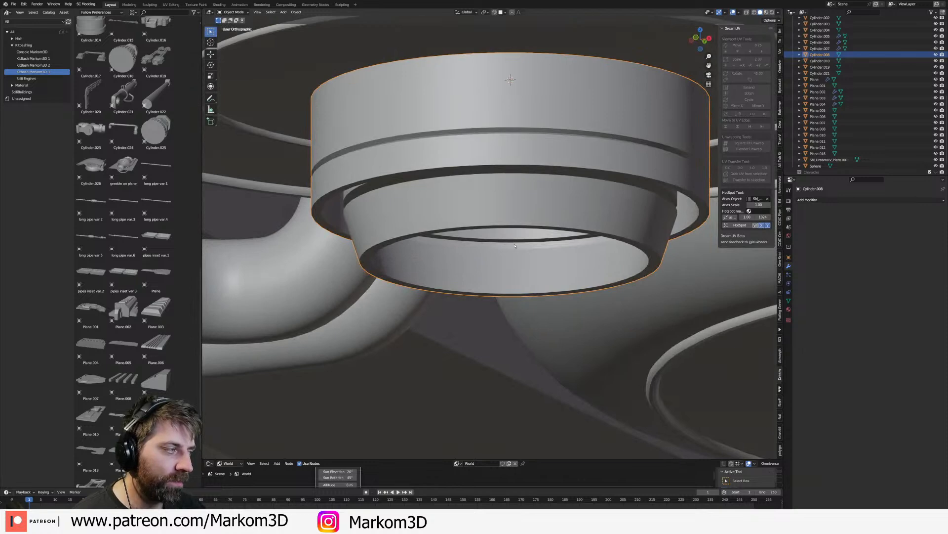
scroll(515, 245, down, 2)
key(Tab)
middle_drag(515, 221, 568, 307)
scroll(519, 232, up, 3)
scroll(517, 229, down, 5)
key(Tab)
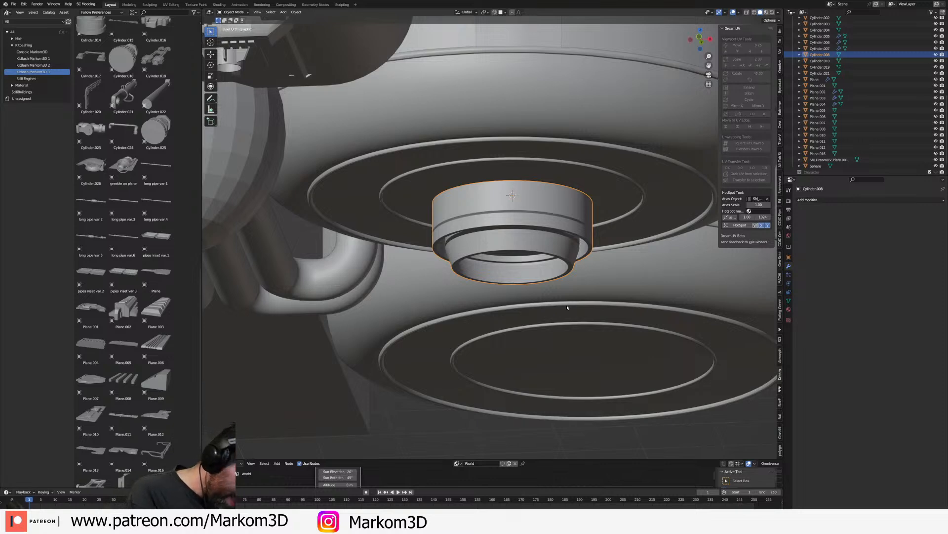
middle_drag(567, 307, 549, 180)
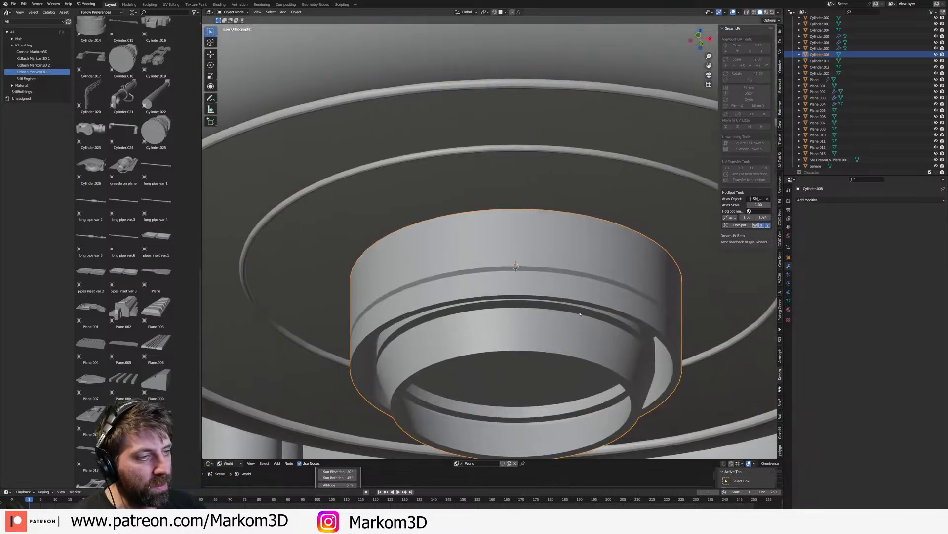
scroll(557, 314, up, 3)
- Scale the outer ring's lower rim edge loops slightly inward to taper the wall below the groove
key(Tab)
middle_drag(556, 315, 561, 352)
scroll(562, 316, down, 5)
scroll(561, 315, up, 1)
scroll(562, 315, down, 2)
shift+middle_drag(562, 315, 541, 247)
scroll(535, 281, up, 4)
key(2)
alt+click(557, 245)
alt+click(550, 254)
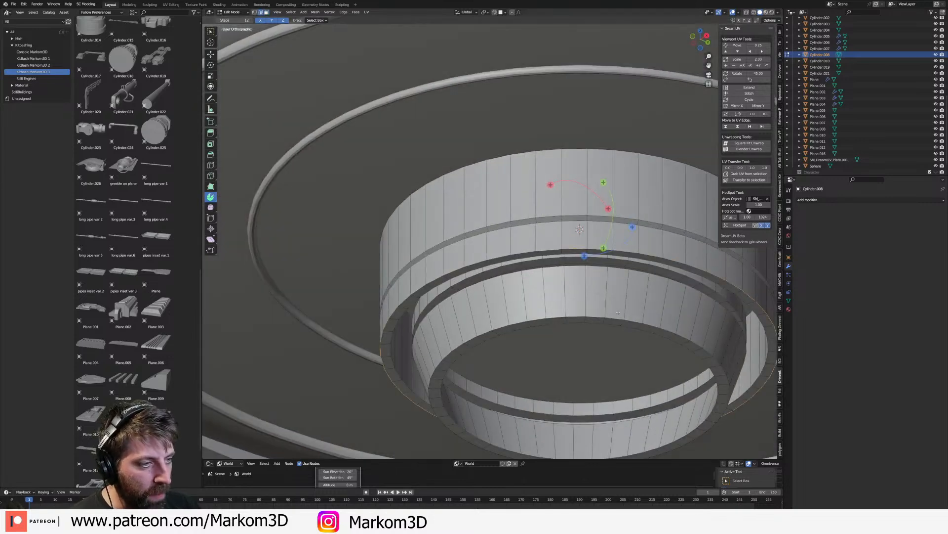
key(s)
click(739, 414)
key(Tab)
scroll(737, 416, down, 3)
middle_drag(736, 418, 668, 425)
scroll(675, 426, down, 3)
shift+middle_drag(667, 425, 467, 363)
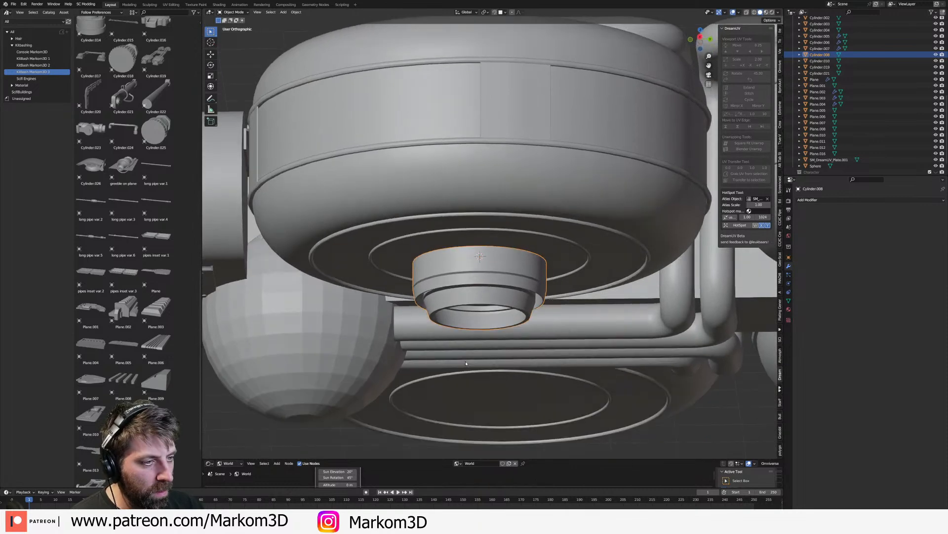
- Select the linked inner piece of the thruster, snap the 3D cursor to the selection, and separate it into its own object
key(Tab)
scroll(473, 317, up, 4)
middle_drag(473, 317, 471, 294)
click(470, 319)
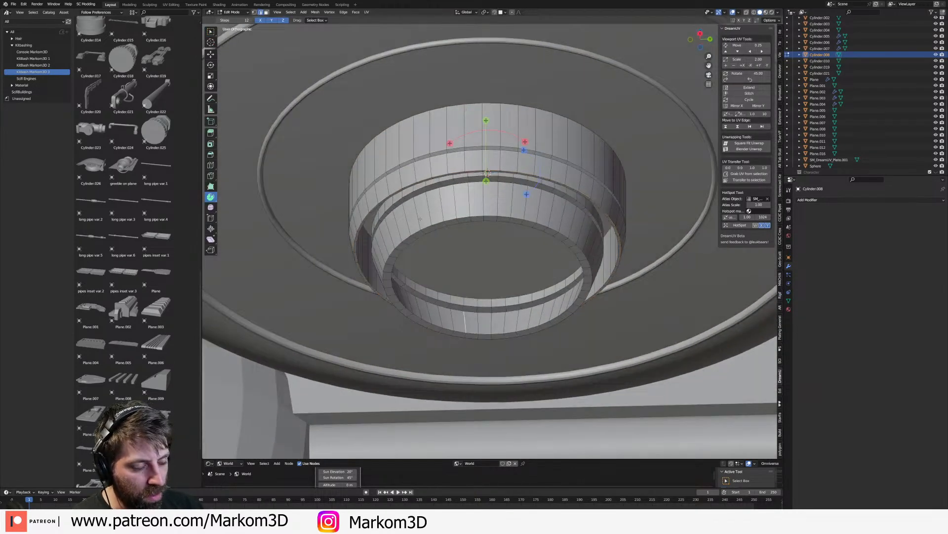
key(alt+a)
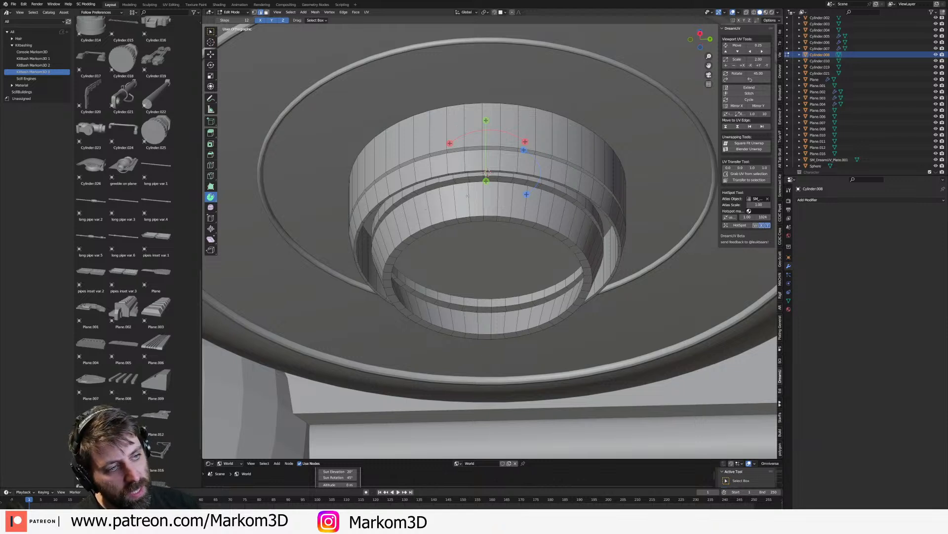
click(486, 173)
key(ctrl+l)
key(shift+s)
click(463, 238)
key(p)
click(462, 238)
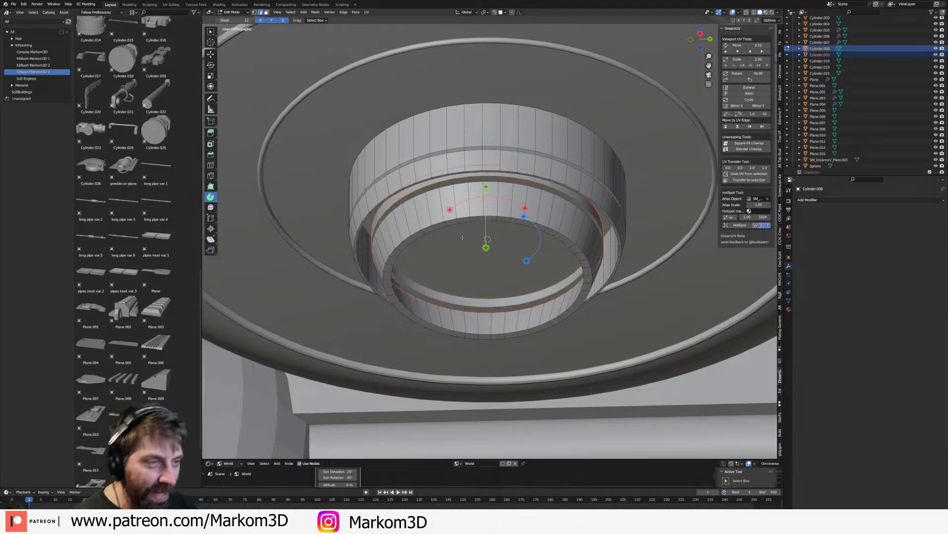
key(Tab)
key(Tab)
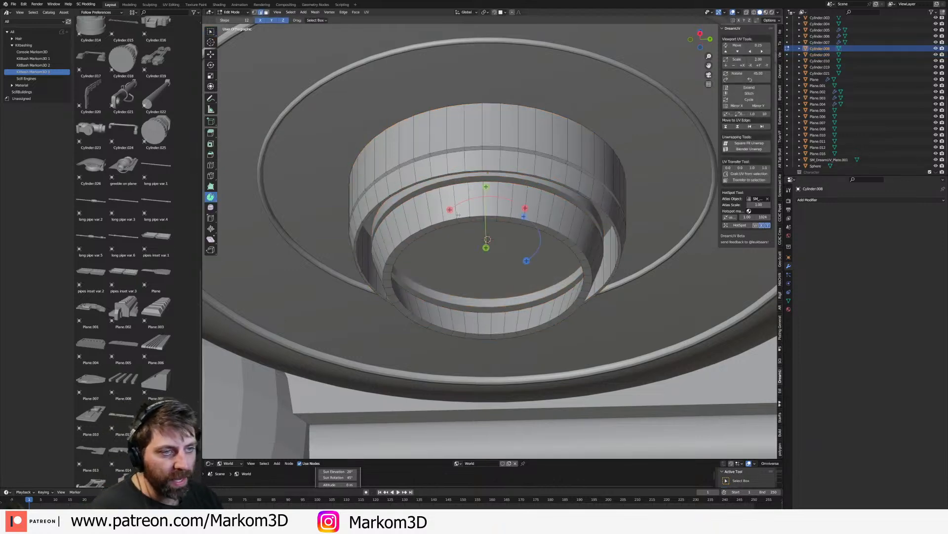
- Separate the linked tapered collar from the outer ring and join it with the other separated inner piece
key(l)
key(p)
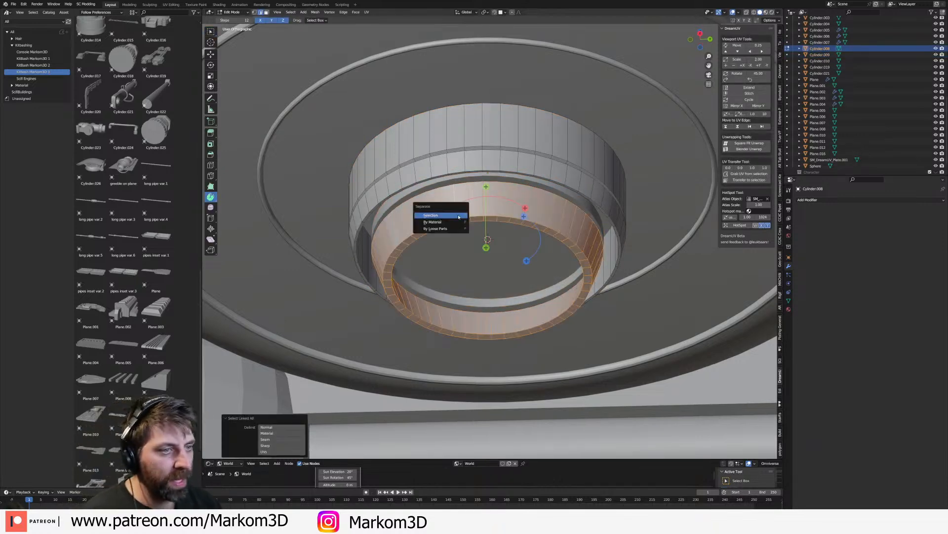
click(459, 217)
key(Tab)
click(453, 191)
shift+click(483, 262)
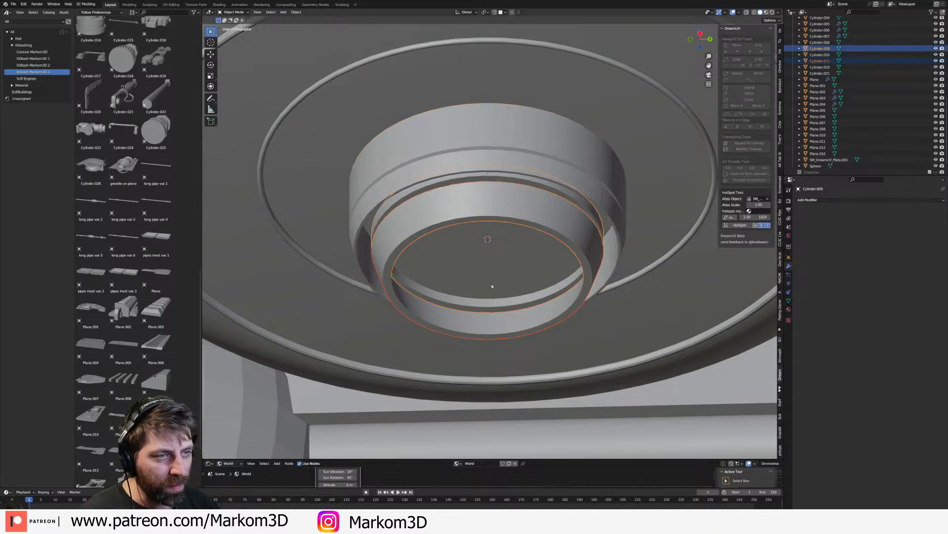
key(ctrl+j)
middle_drag(492, 303, 519, 277)
key(r)
key(r)
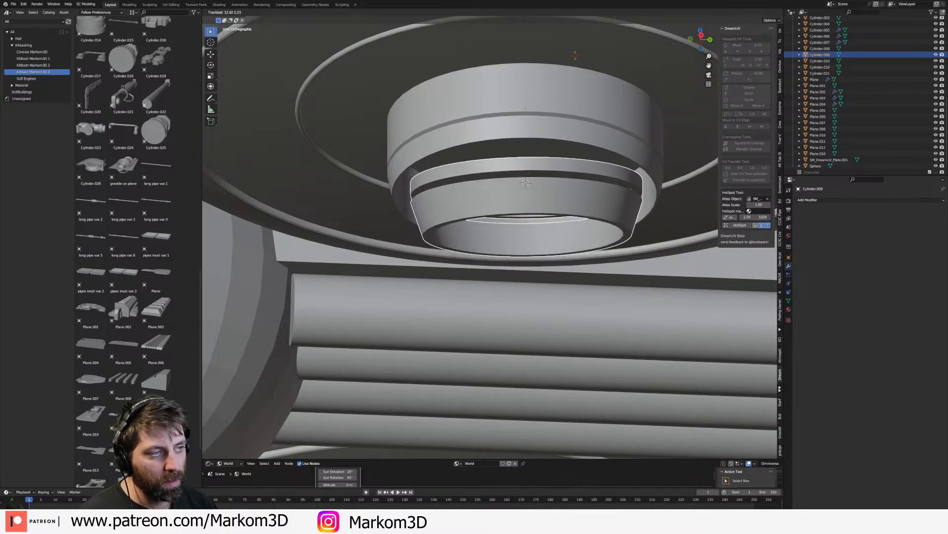
right_click(527, 438)
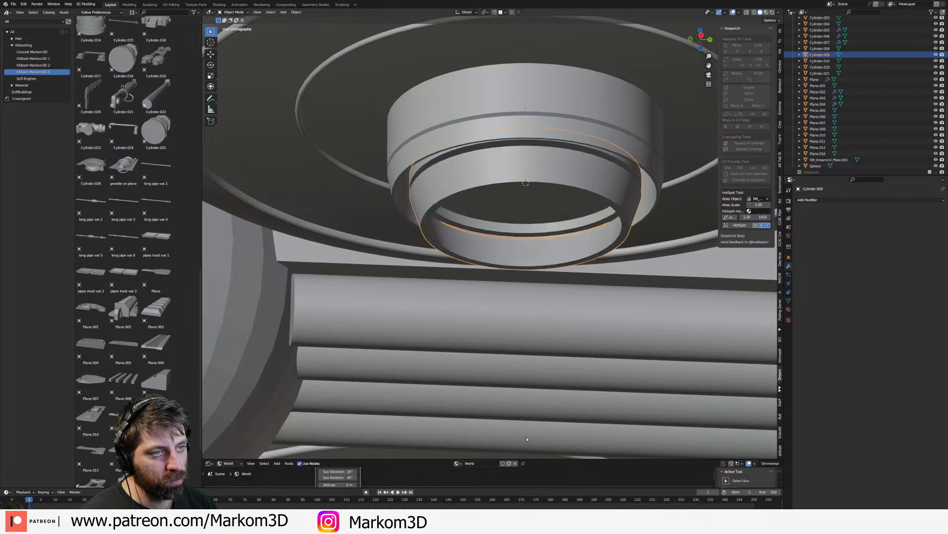
scroll(526, 339, down, 2)
key(z)
click(476, 309)
key(z)
mouse_move(476, 304)
middle_down()
mouse_move(489, 321)
mouse_move(553, 336)
mouse_move(557, 281)
middle_up()
click(527, 323)
scroll(553, 336, up, 2)
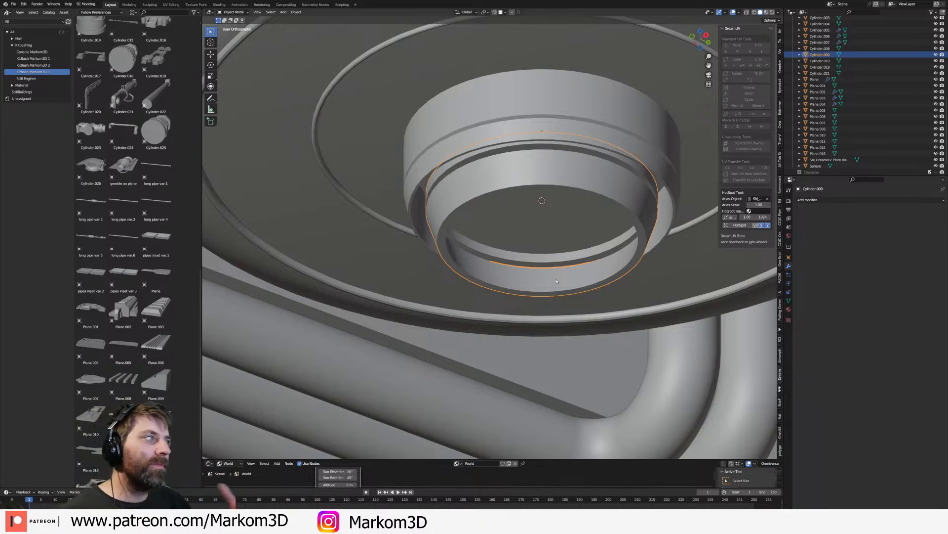
scroll(522, 233, down, 1)
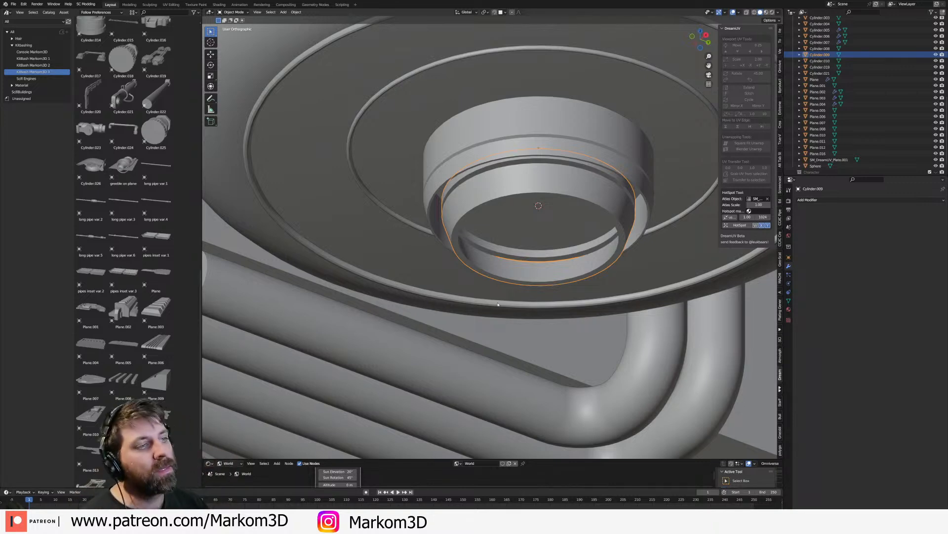
- Scale the outer ring's entire mesh slightly narrower around the collar, excluding the Z axis
scroll(548, 323, down, 3)
middle_drag(548, 323, 484, 320)
scroll(500, 345, up, 3)
click(491, 265)
key(Tab)
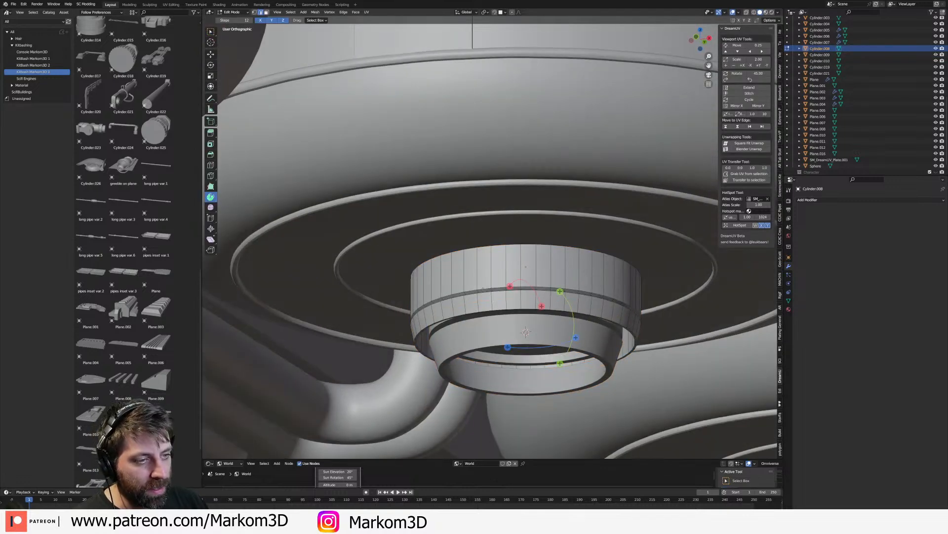
key(ctrl+l)
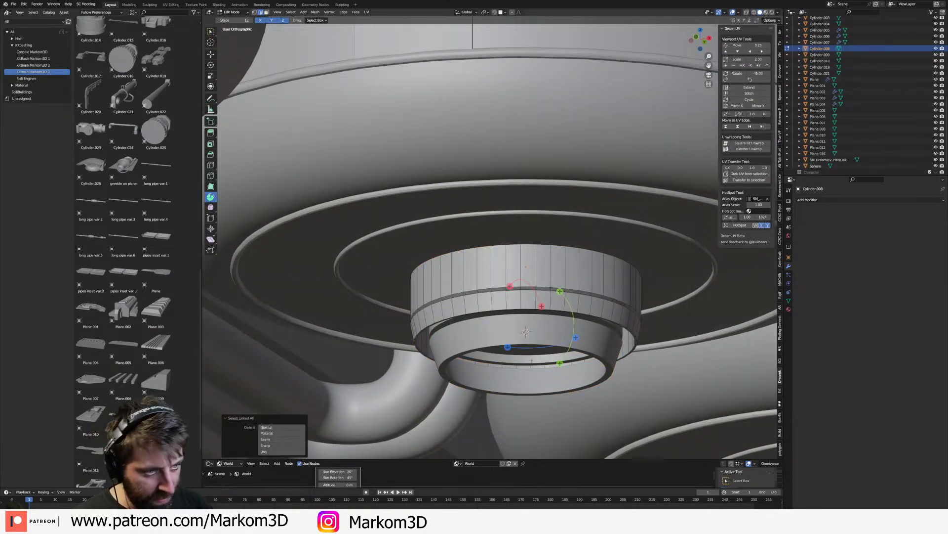
key(a)
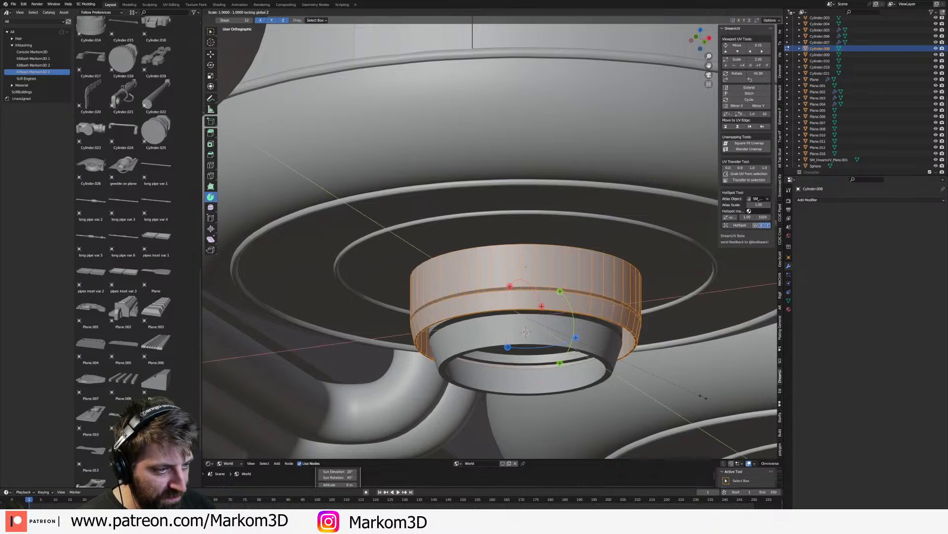
key(Tab)
- Add a centered edge loop around the outer wall of the tapered collar
click(496, 329)
middle_drag(495, 330, 498, 264)
scroll(506, 370, up, 4)
key(Tab)
scroll(498, 264, up, 2)
key(ctrl+r)
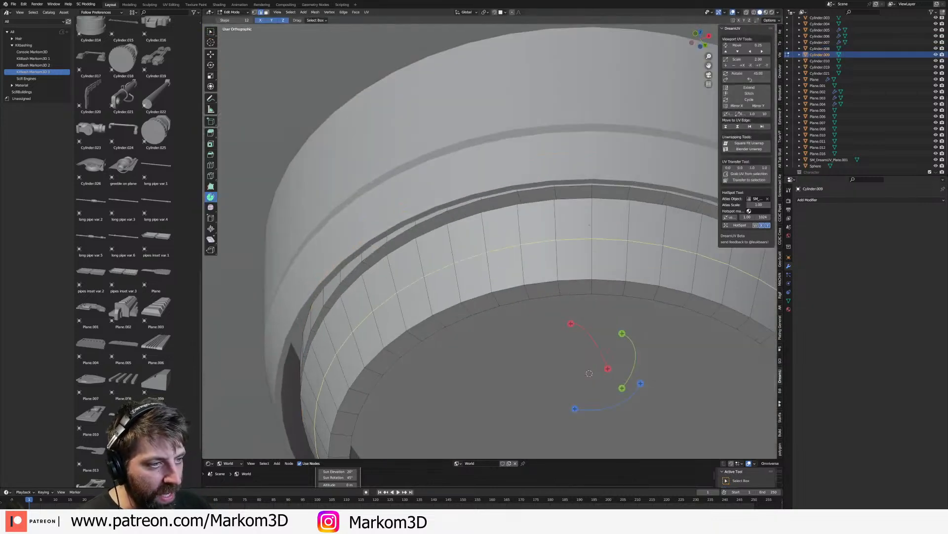
click(518, 294)
right_click(519, 294)
- Bevel the edge loops along the collar's lower rim to round it off
key(ctrl+r)
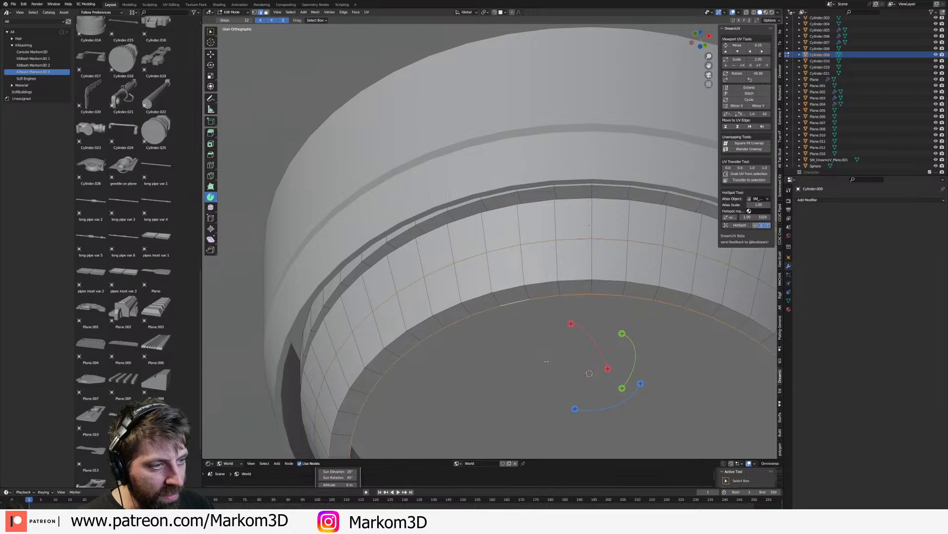
key(ctrl+b)
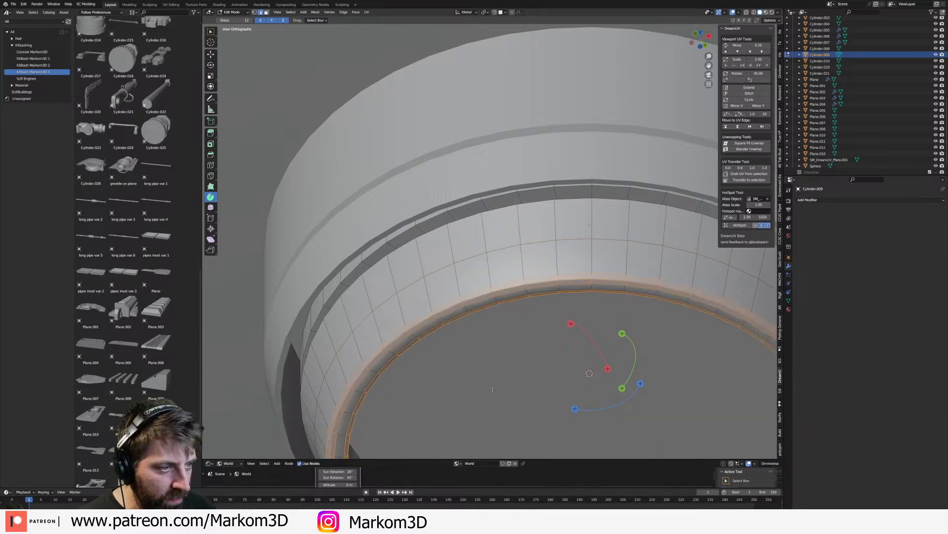
click(497, 393)
scroll(497, 393, down, 2)
key(Tab)
middle_drag(519, 349, 526, 348)
key(Tab)
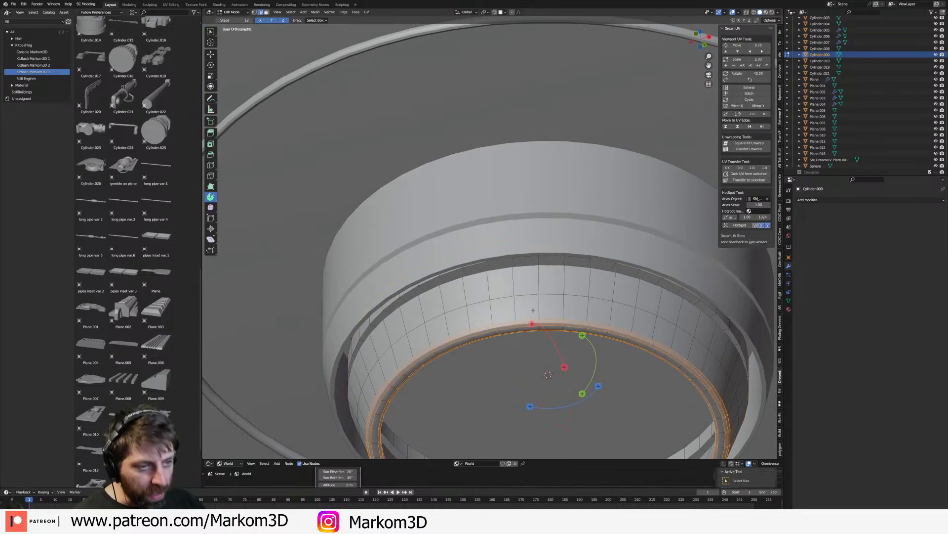
- Mark vertical edge lines spaced around the collar as UV seams and clear the edge selection
alt+click(532, 295)
middle_drag(567, 306, 552, 299)
middle_drag(603, 277, 520, 263)
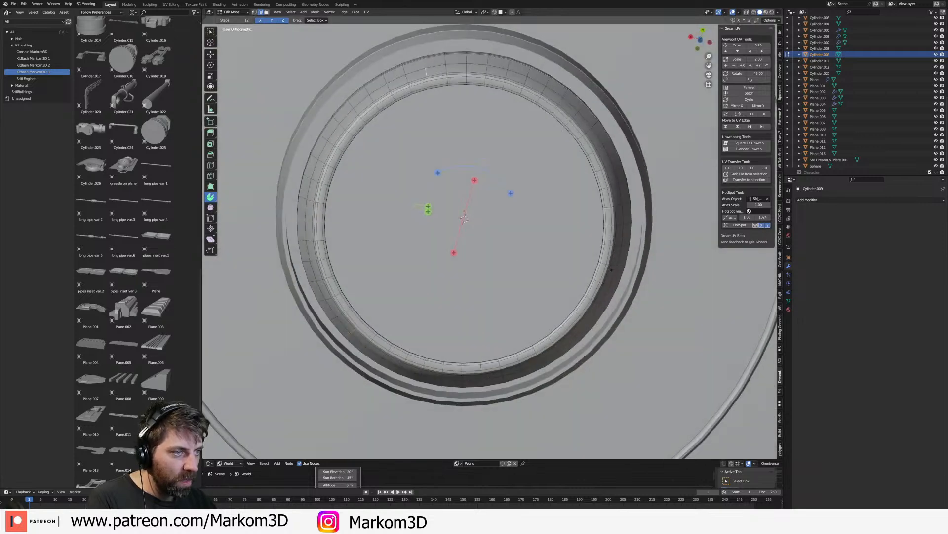
key(ctrl+e)
click(528, 391)
middle_drag(499, 227, 510, 263)
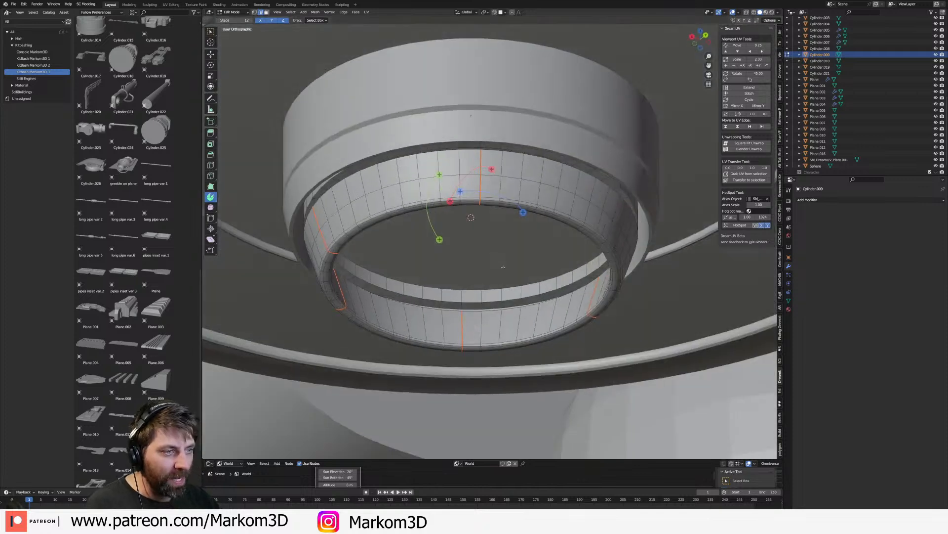
scroll(508, 262, down, 2)
scroll(479, 213, up, 2)
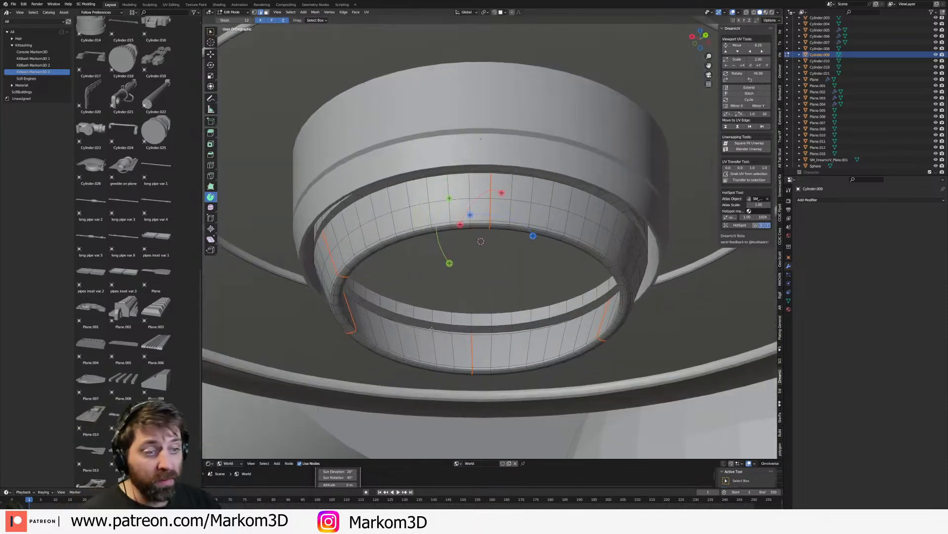
click(450, 317)
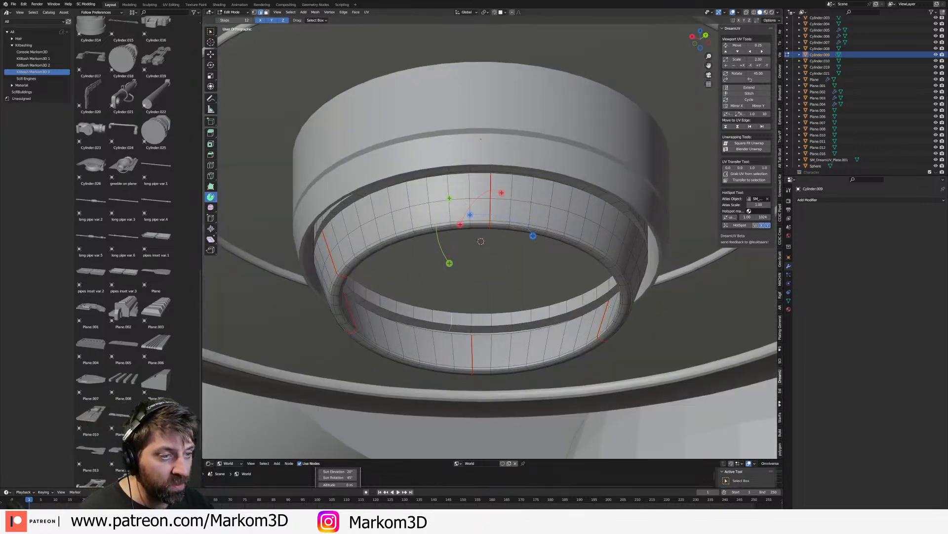
- Mark the selected edge loop of the tapered collar as a UV seam and return to Object Mode
middle_drag(599, 296, 646, 226)
middle_drag(570, 149, 759, 199)
alt+click(494, 127)
key(ctrl+z)
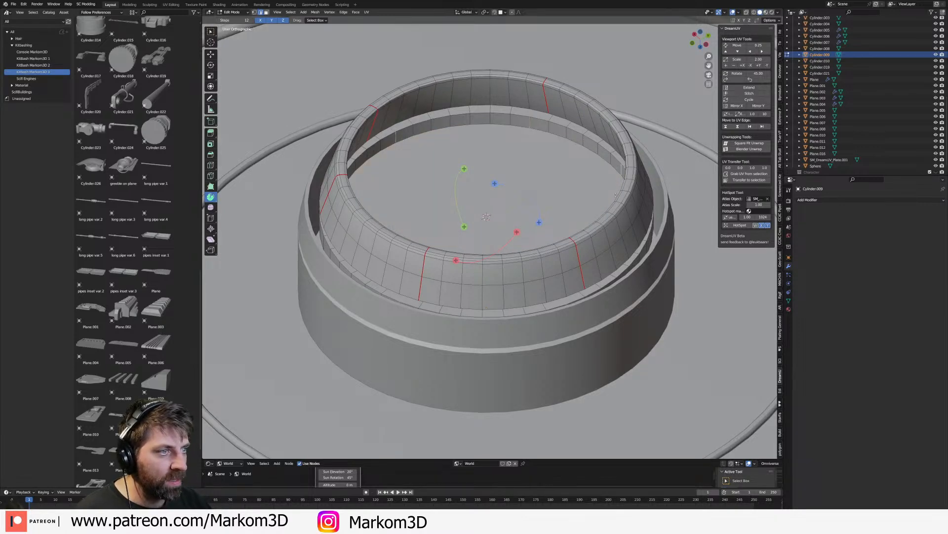
key(ctrl+e)
click(605, 206)
middle_drag(604, 206, 504, 246)
key(Tab)
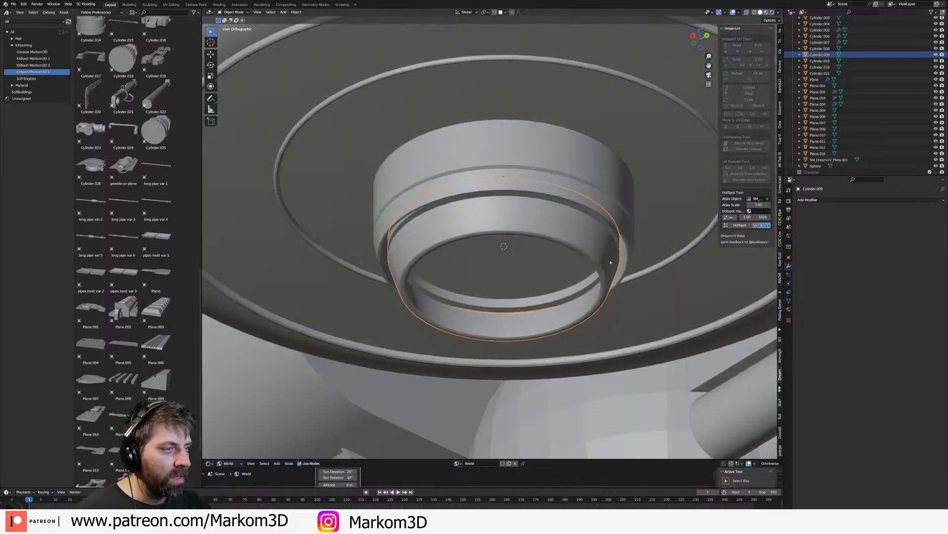
- Apply HotSpot UV mapping to the tapered collar, assign it the DUV_Scratch_DGrey material, and show the textured material shading
click(740, 227)
click(845, 200)
click(789, 300)
click(789, 309)
click(799, 226)
click(832, 289)
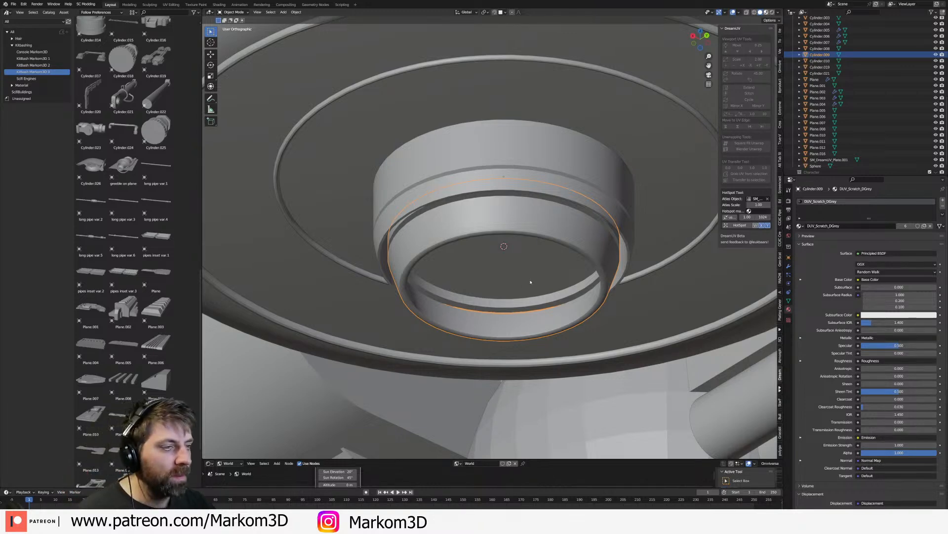
key(z)
mouse_move(531, 247)
middle_down()
mouse_move(548, 279)
mouse_move(512, 252)
mouse_move(529, 241)
middle_up()
- Mark vertical edges spaced all around the outer ring's wall as UV seams
scroll(534, 252, up, 2)
click(516, 222)
scroll(512, 252, up, 1)
key(Tab)
key(Tab)
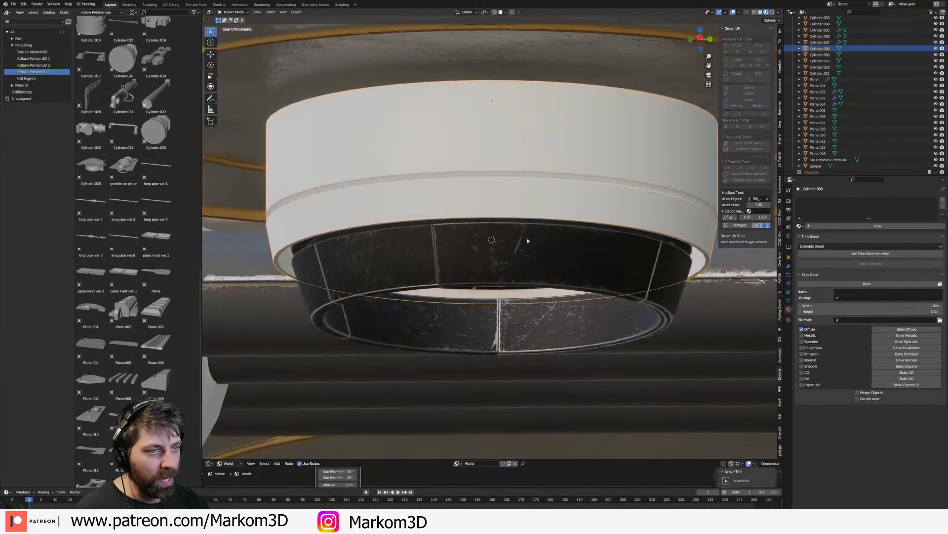
key(Tab)
alt+click(513, 146)
middle_drag(514, 147, 472, 146)
key(2)
click(369, 147)
middle_drag(566, 226, 522, 221)
shift+click(567, 143)
middle_drag(567, 143, 466, 141)
middle_drag(677, 169, 496, 167)
shift+click(581, 163)
shift+click(496, 167)
middle_drag(635, 170, 546, 174)
shift+click(567, 172)
middle_drag(672, 171, 575, 172)
shift+click(577, 171)
shift+click(408, 164)
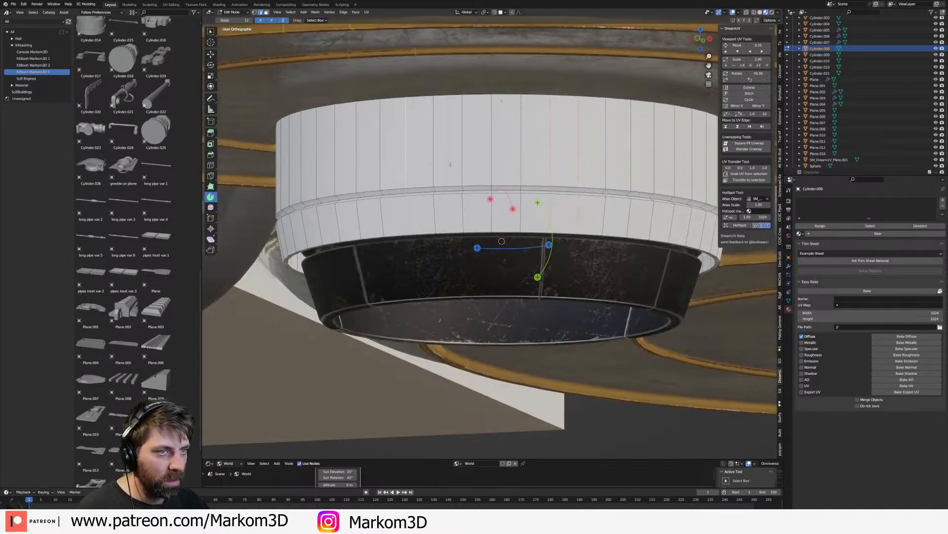
middle_drag(652, 188, 634, 162)
shift+click(647, 163)
shift+click(516, 157)
right_click(548, 194)
click(548, 195)
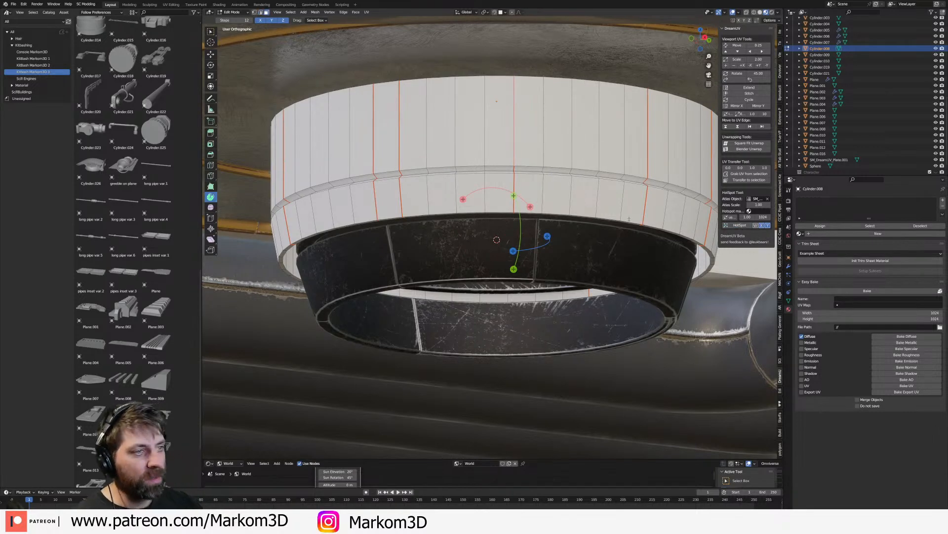
- Assign the DUV_Chipped_DGrey material to the outer ring and apply HotSpot UV mapping to it in Object Mode
click(799, 233)
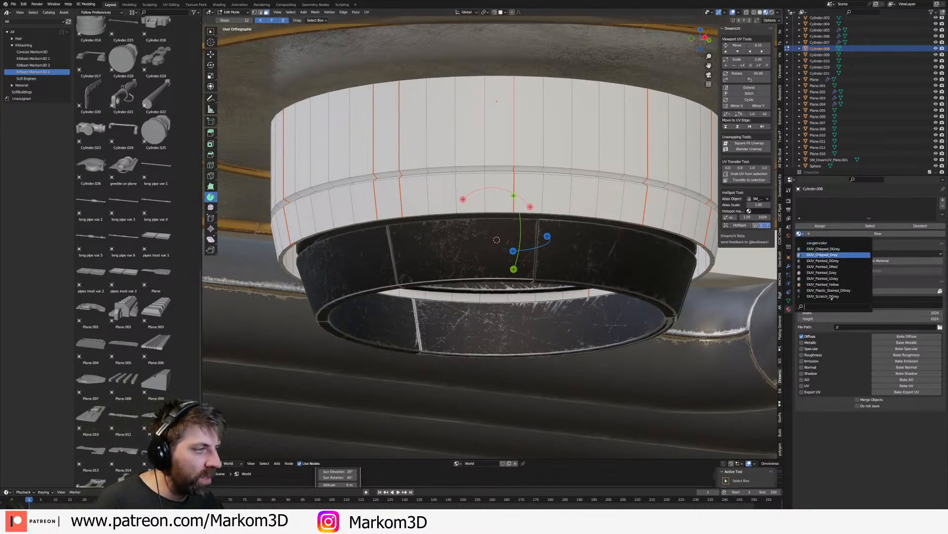
click(829, 249)
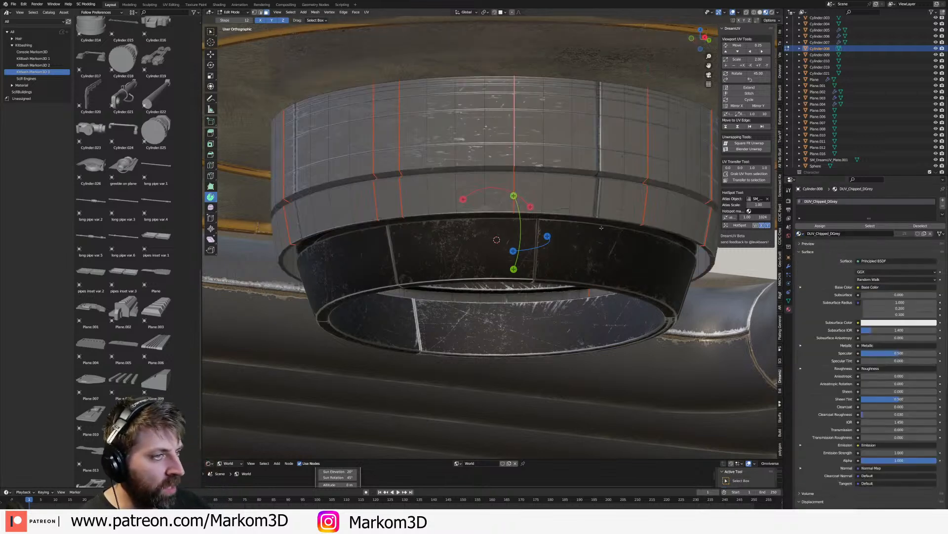
middle_drag(624, 227, 555, 229)
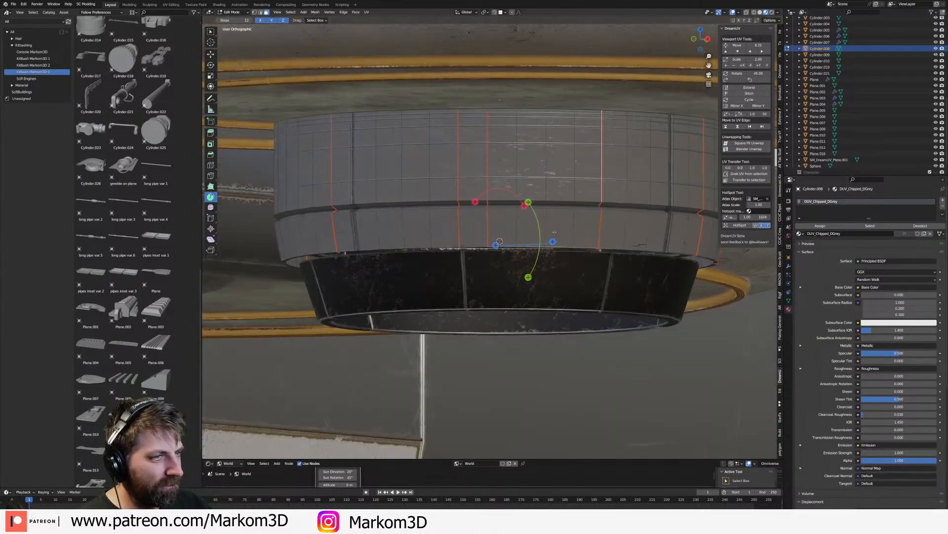
key(Tab)
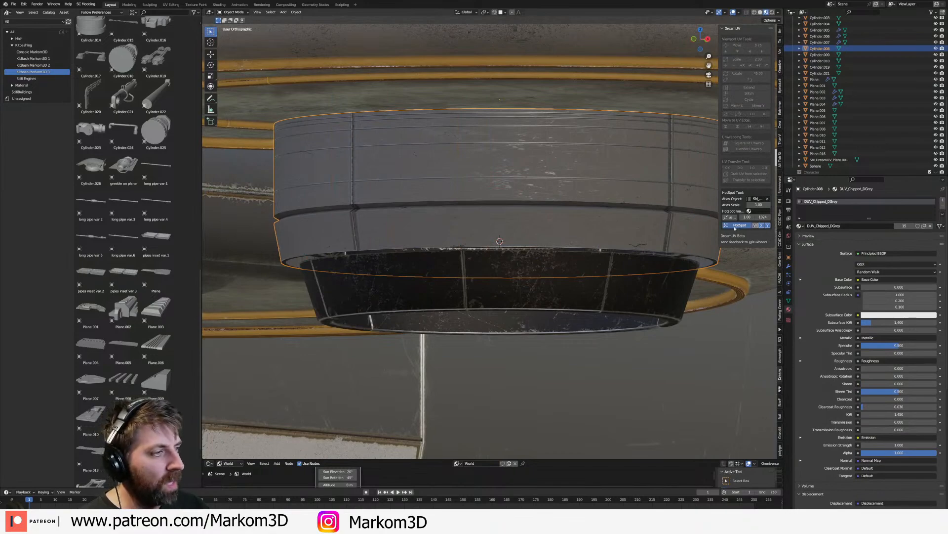
- Inspect the textured thruster under the front tank and the surrounding model from below and above
middle_drag(607, 257, 533, 277)
scroll(652, 250, down, 8)
scroll(537, 300, up, 2)
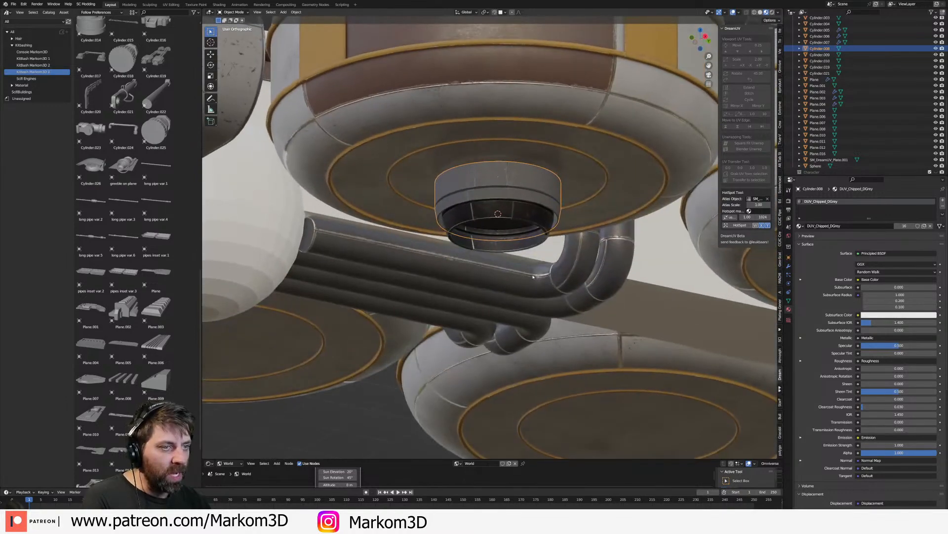
middle_drag(499, 222, 529, 280)
scroll(525, 288, up, 2)
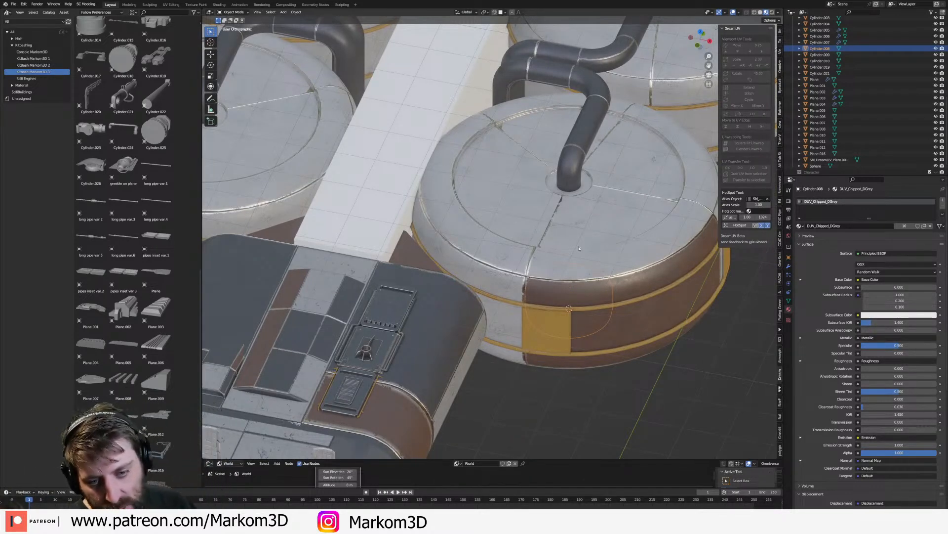
middle_drag(649, 228, 612, 199)
scroll(549, 291, up, 4)
middle_drag(547, 289, 538, 252)
- Select the linked faces of the tapered collar and separate them from the inner cap into their own object
click(462, 224)
middle_drag(462, 225, 472, 234)
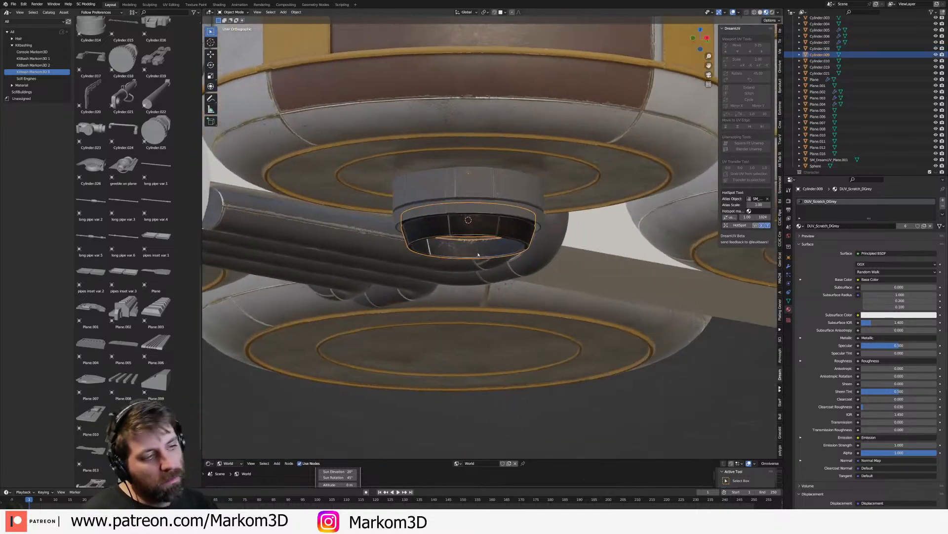
key(Tab)
key(Tab)
key(Tab)
click(472, 233)
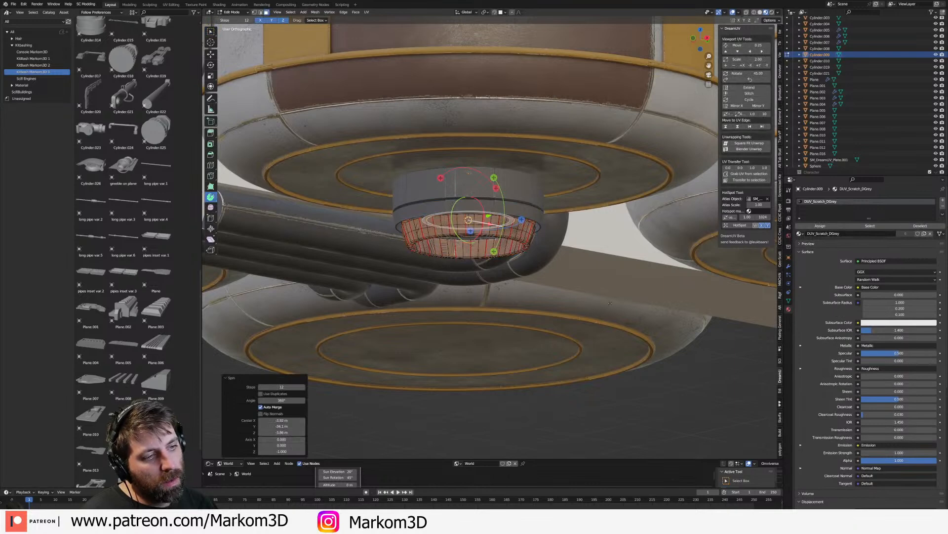
key(ctrl+z)
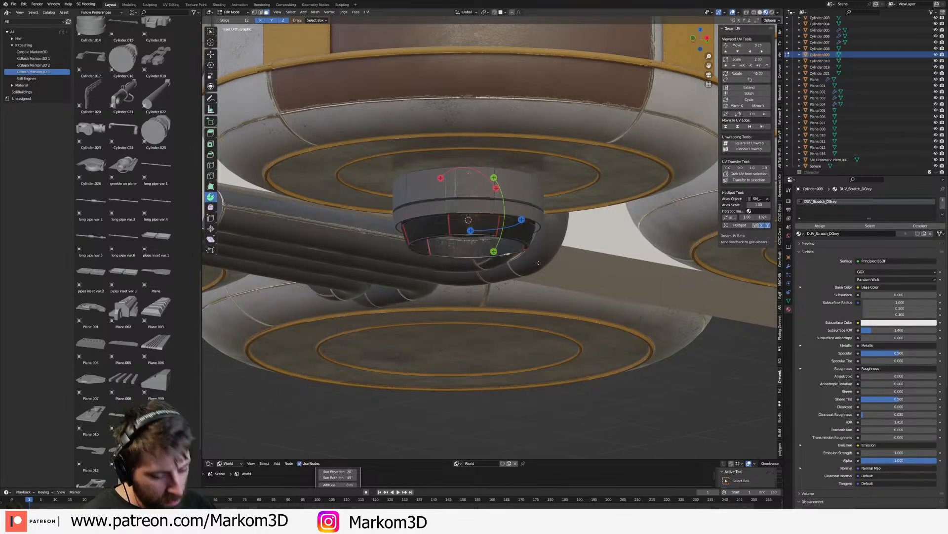
key(ctrl+l)
key(1)
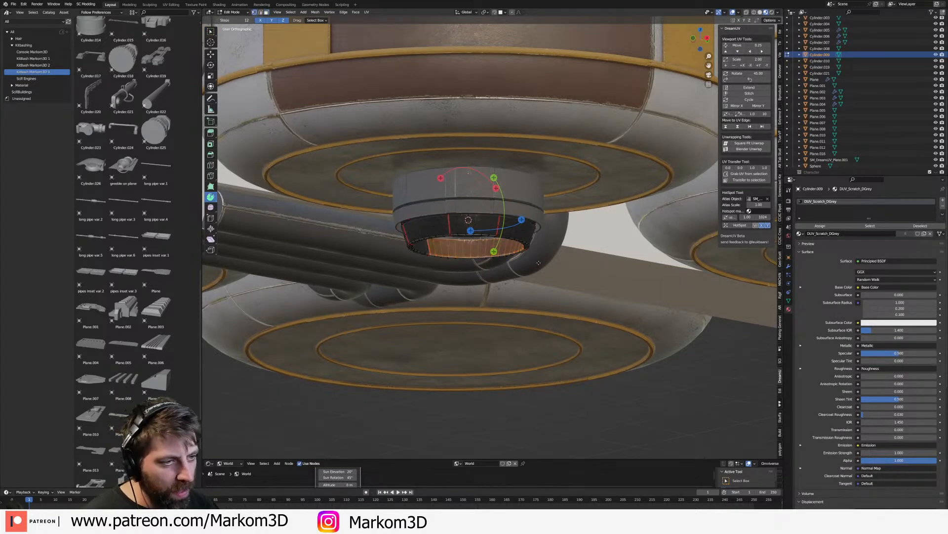
key(ctrl+l)
key(p)
click(538, 262)
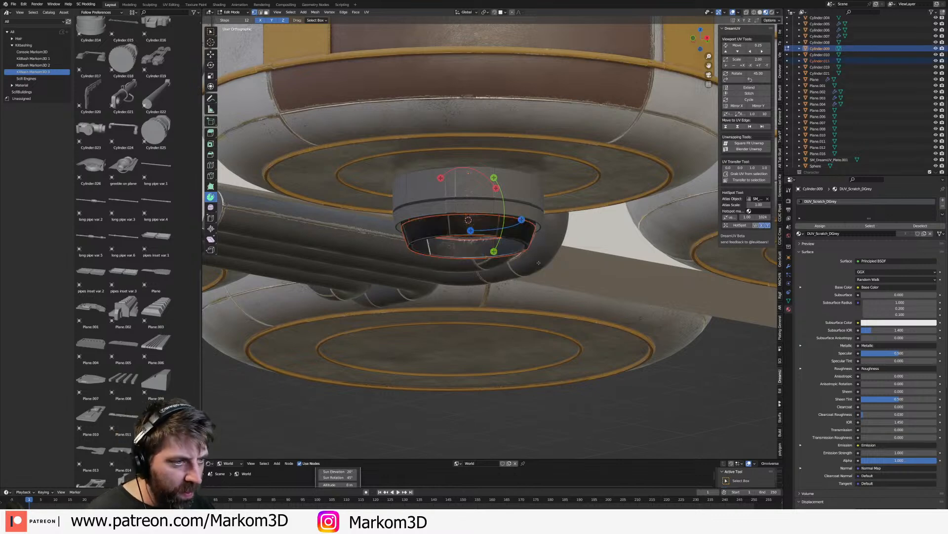
- Move the separated tapered collar straight down along the Z axis by about 0.18 m
key(Tab)
click(522, 233)
middle_drag(523, 233, 526, 271)
scroll(521, 263, up, 2)
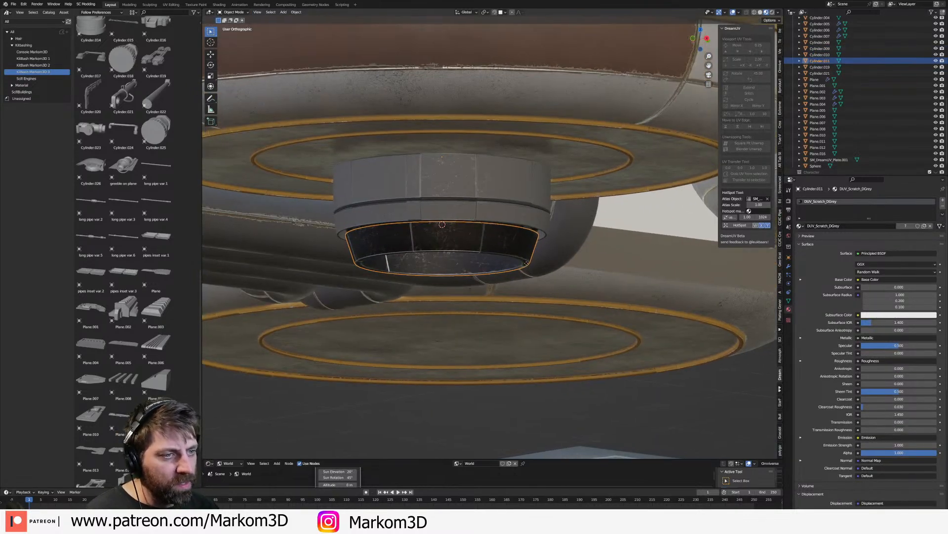
key(g)
key(z)
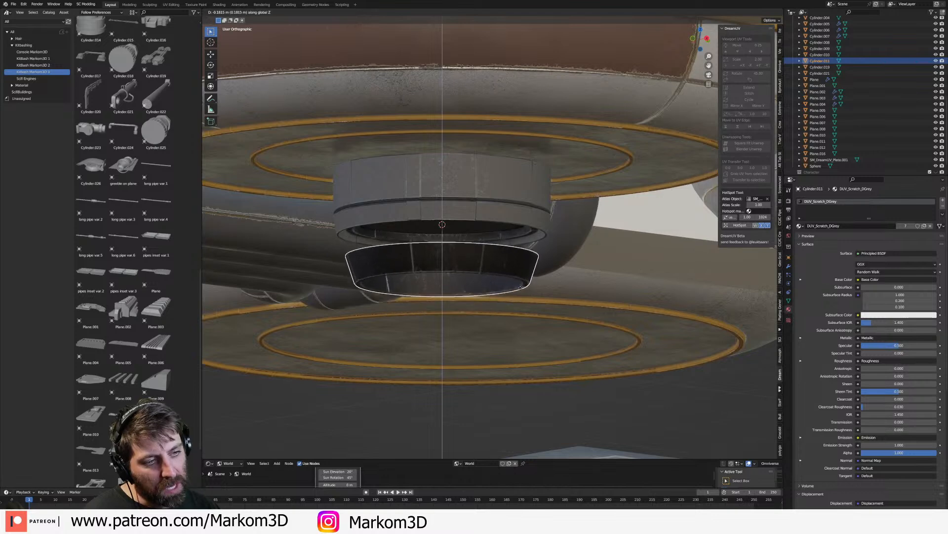
click(519, 277)
- Select the cap face inside the thruster and add a second material slot with a new material named Engine_Blue
middle_drag(519, 277, 504, 127)
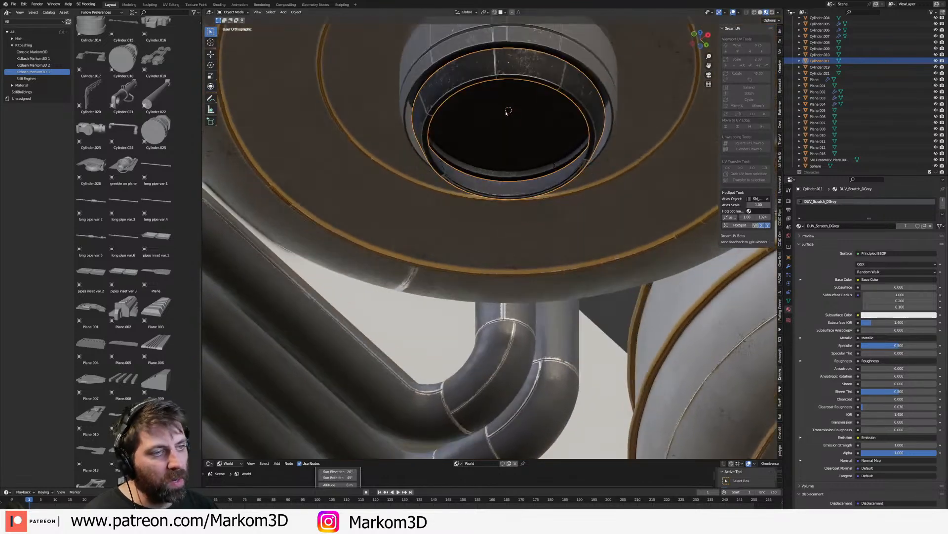
key(Tab)
key(Tab)
click(488, 125)
key(Tab)
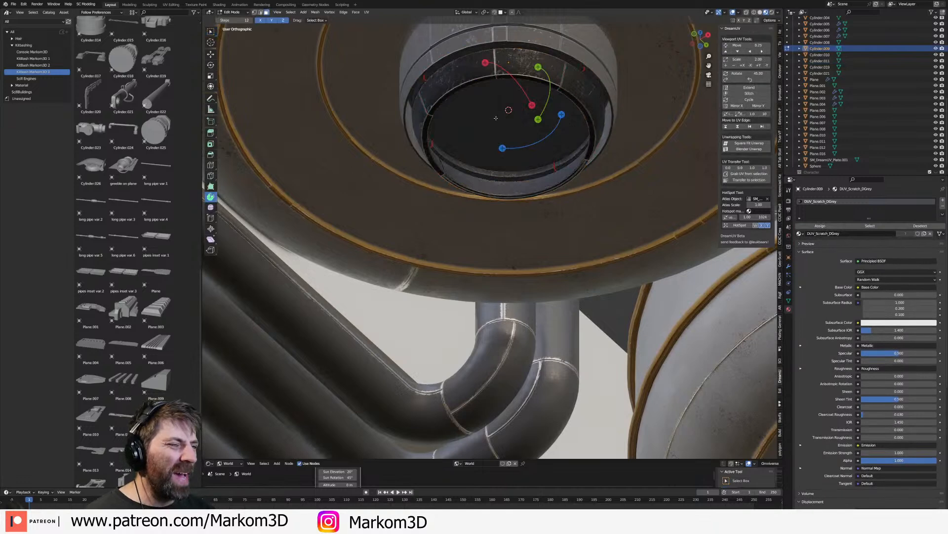
click(496, 118)
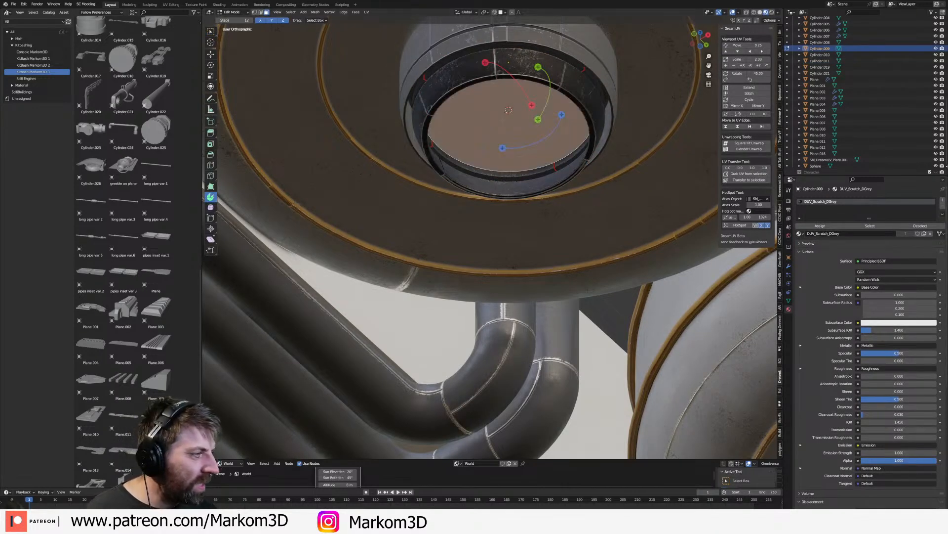
click(943, 201)
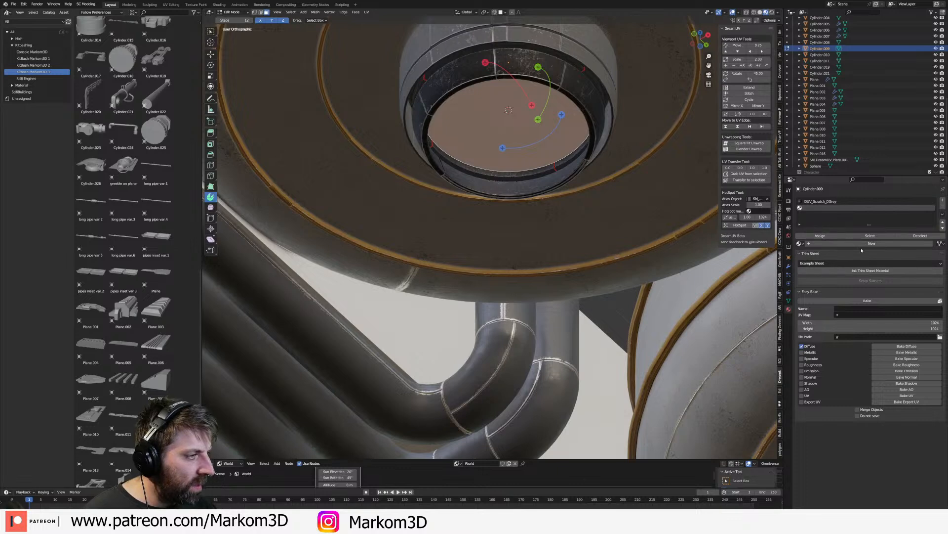
click(862, 244)
double_click(862, 243)
text(d)
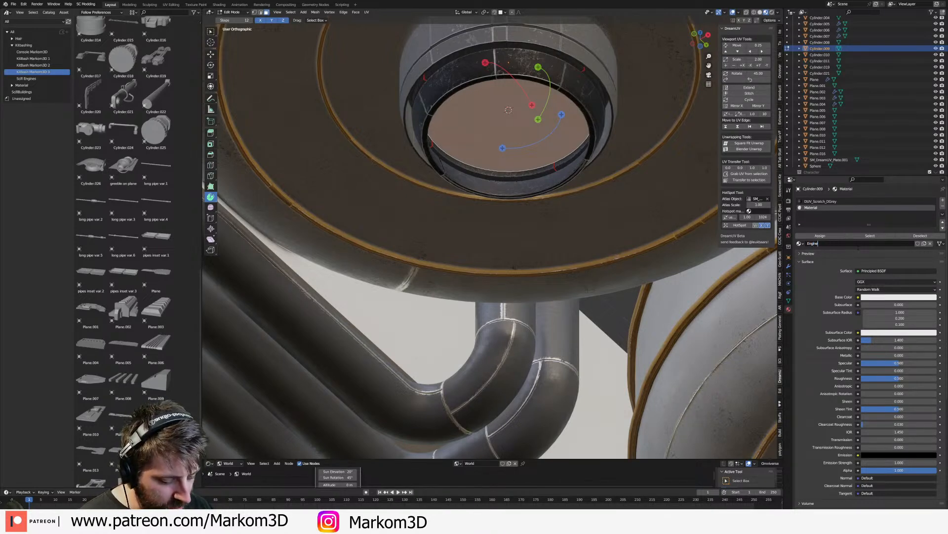
text(ngine_Blue)
key(Return)
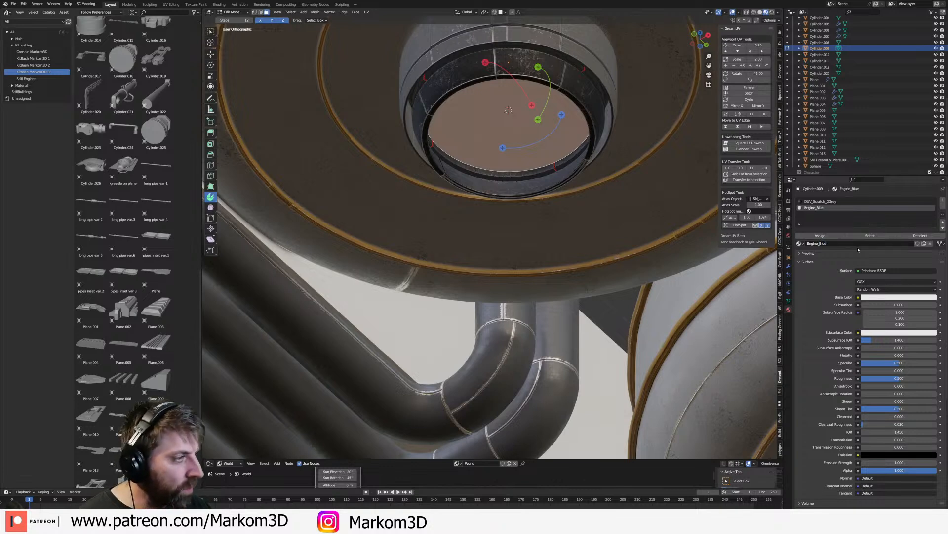
- Make Engine_Blue a light cyan Emission shader with strength 10 and assign it to the cap face
click(875, 271)
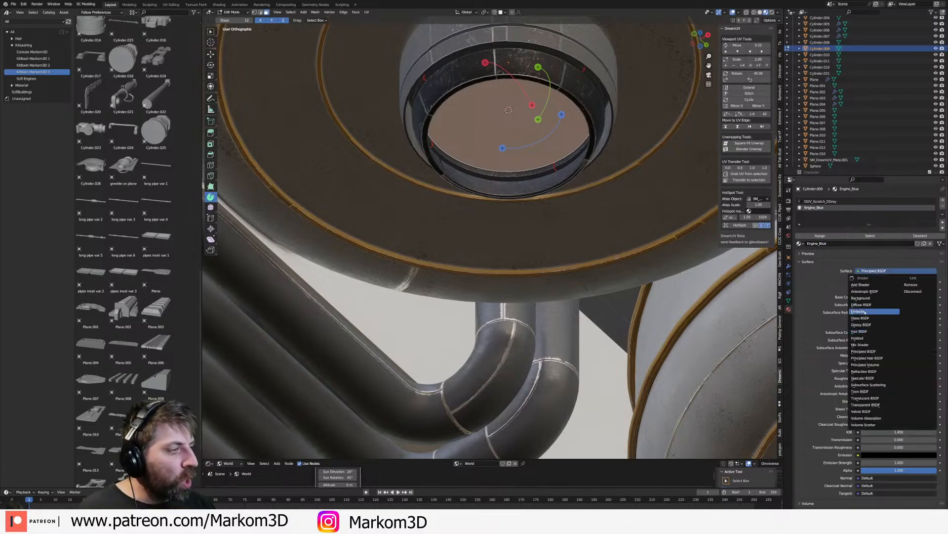
click(877, 312)
click(902, 282)
click(912, 211)
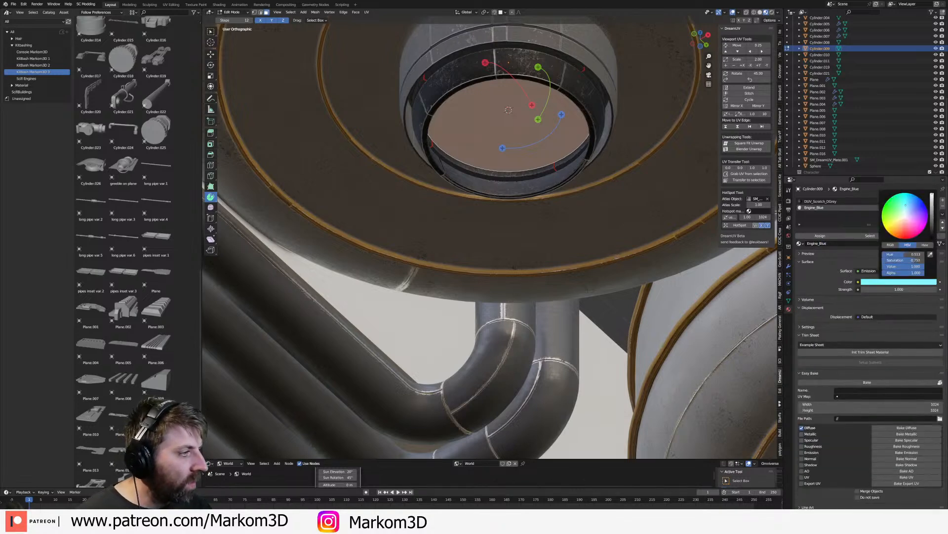
click(889, 289)
text(10)
key(Return)
key(Tab)
- Move the tapered collar further down along the Z axis, away from the glowing cap
scroll(501, 267, down, 3)
middle_drag(502, 267, 525, 284)
click(525, 284)
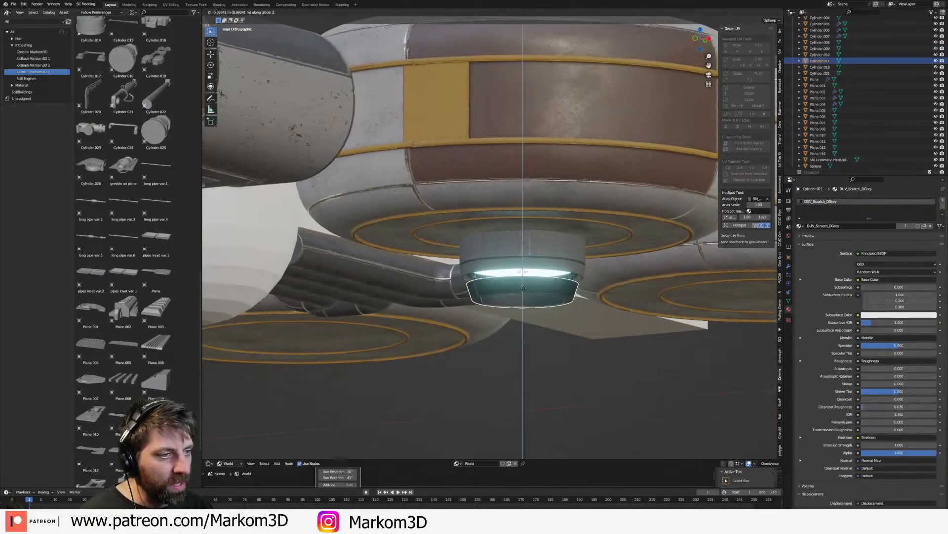
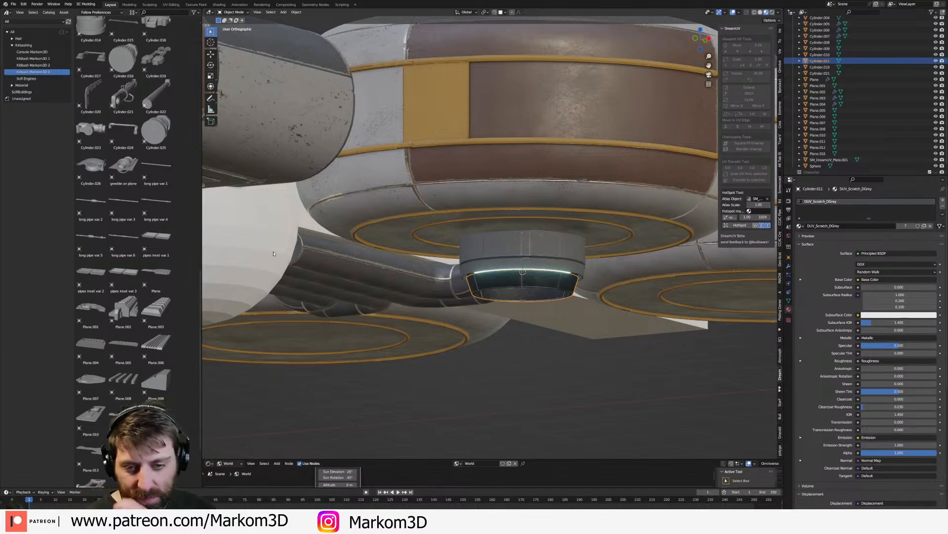
- Add a Mirror modifier to the ring at the bottom of the front thruster, with the tank object Cylinder.005 as mirror object
middle_drag(509, 345, 481, 306)
middle_drag(551, 196, 576, 205)
scroll(576, 206, down, 4)
middle_drag(578, 245, 566, 230)
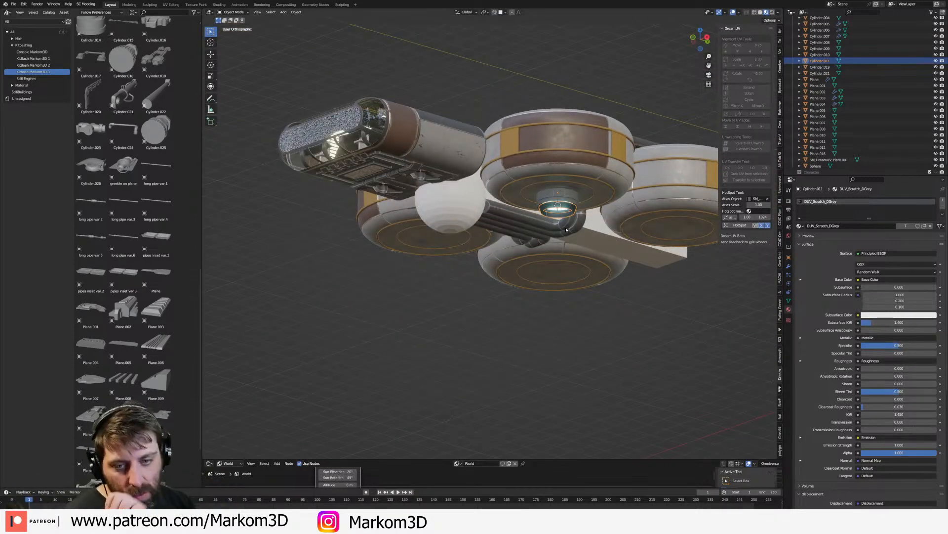
middle_drag(483, 183, 586, 229)
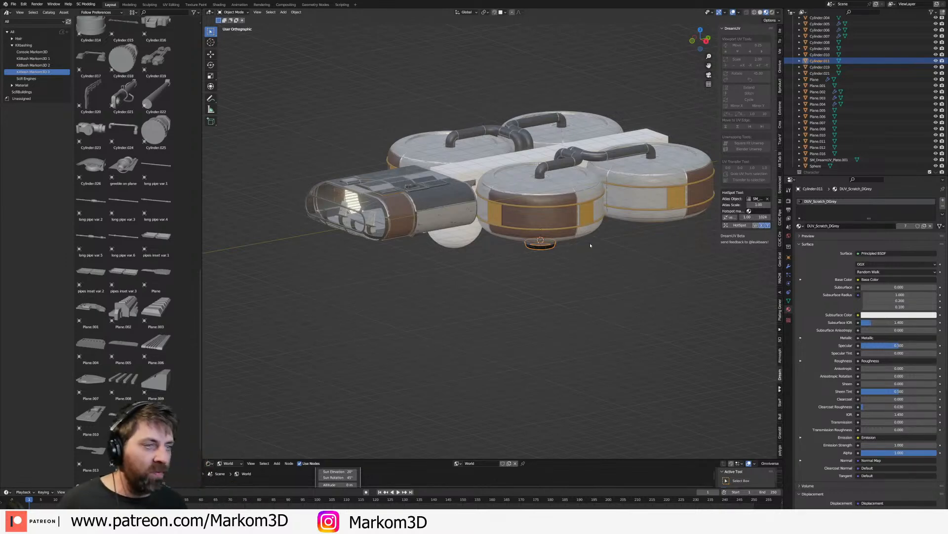
middle_drag(590, 245, 754, 282)
scroll(569, 209, up, 4)
click(788, 265)
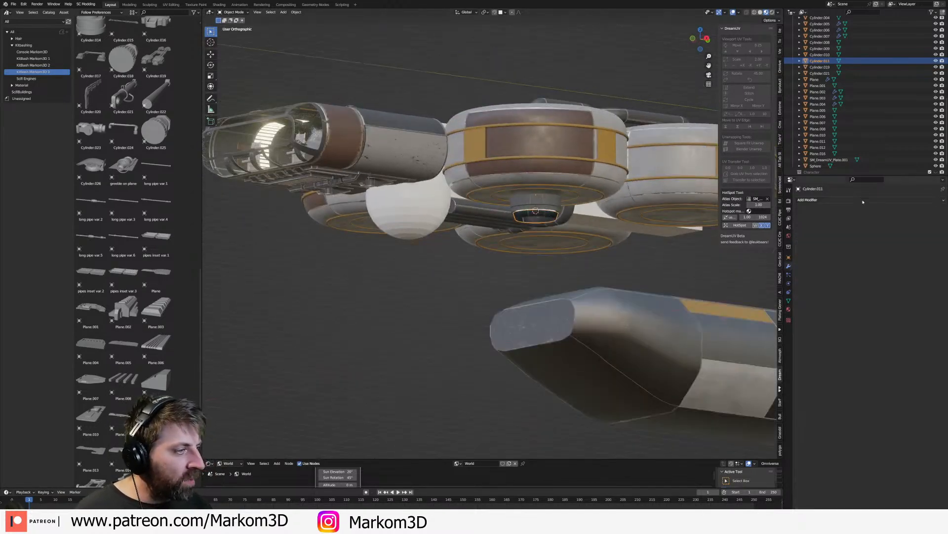
click(807, 200)
click(818, 270)
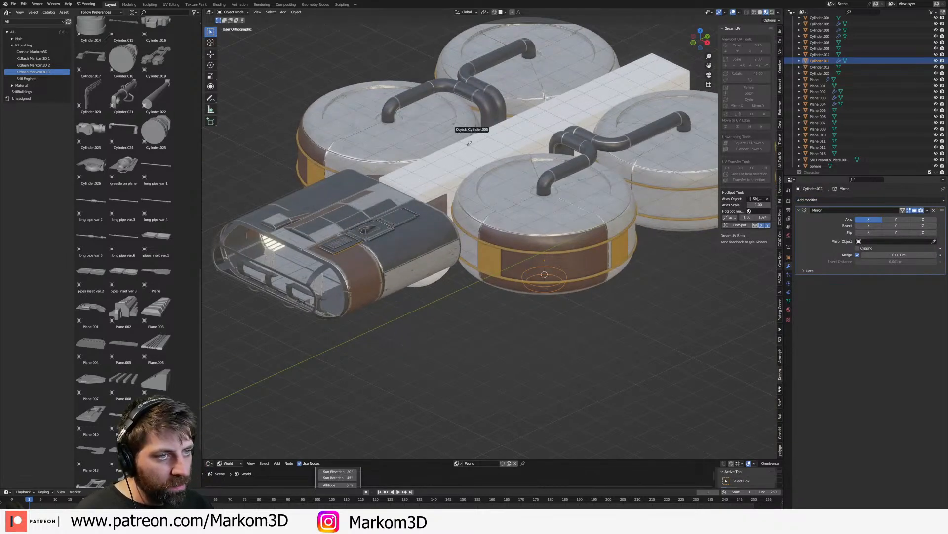
click(535, 163)
- Add the glowing disc and the thruster housing to the selection and copy the ring's Mirror modifier to them
middle_drag(529, 214, 504, 136)
scroll(505, 136, up, 3)
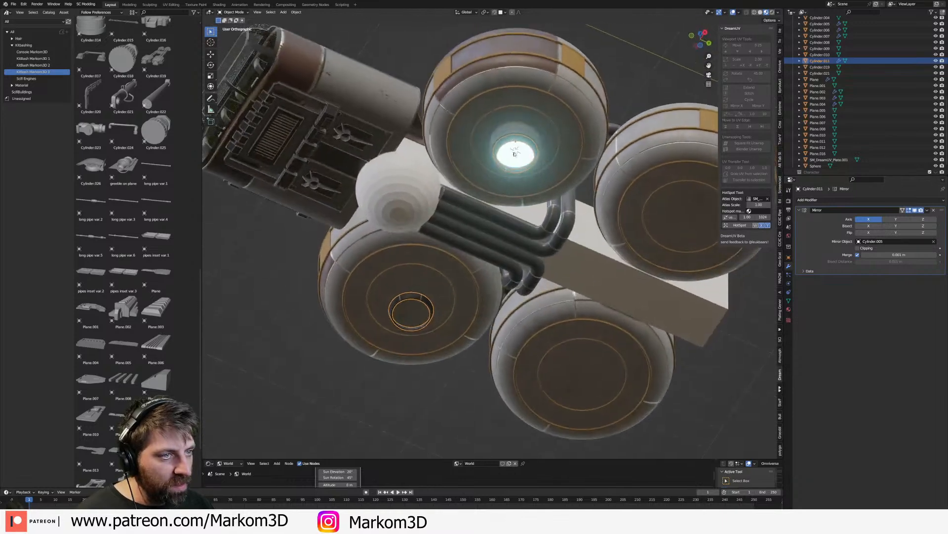
shift+click(522, 152)
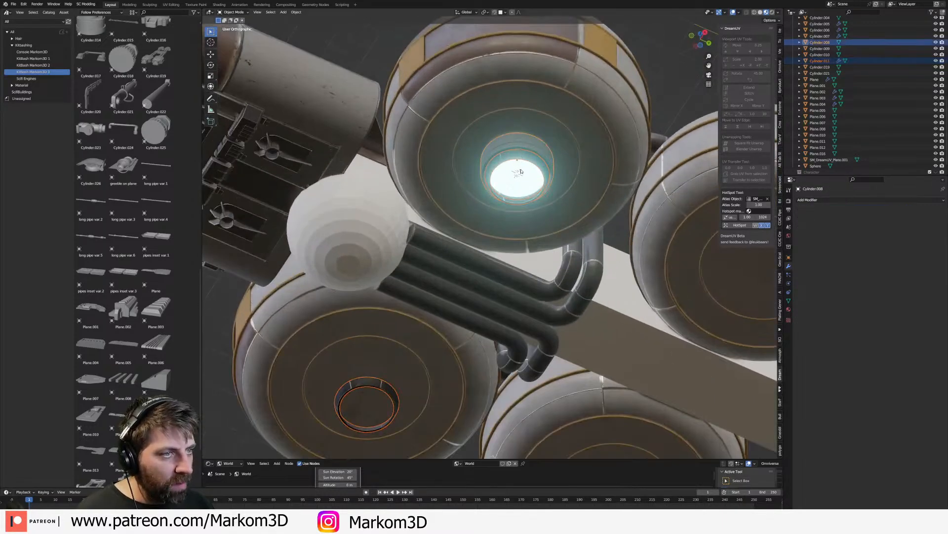
shift+click(523, 185)
shift+click(544, 171)
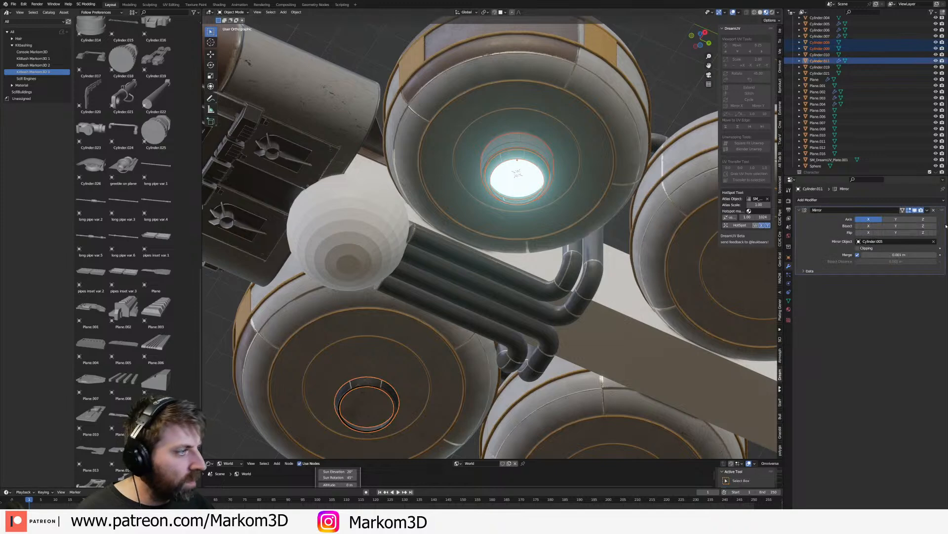
click(927, 210)
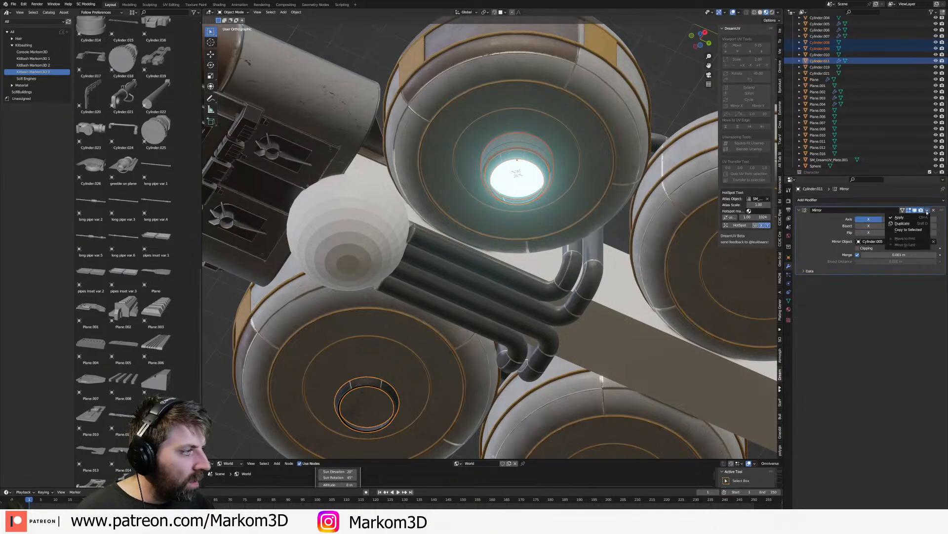
click(909, 231)
- Enable the Y axis in the ring's Mirror modifier, copy it to the other selected thruster parts again, and deselect everything
scroll(558, 233, down, 4)
click(895, 218)
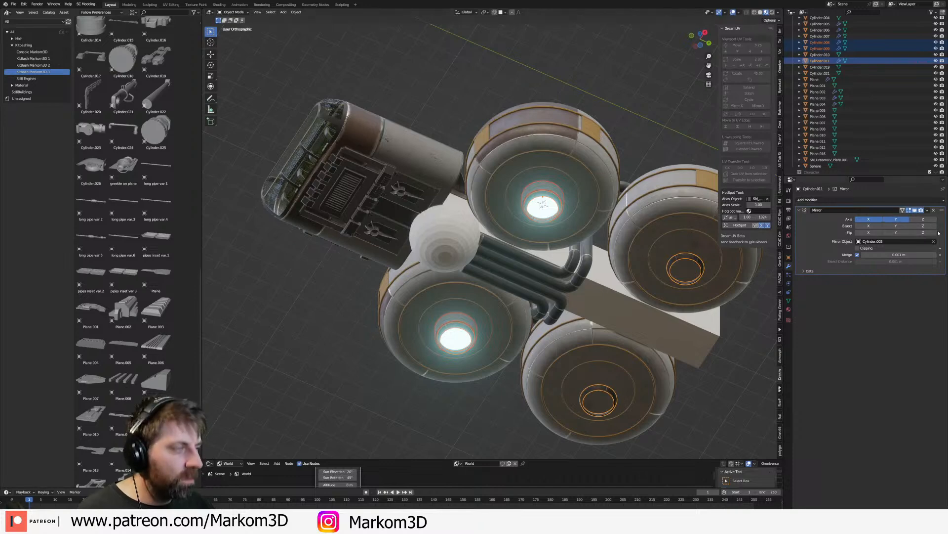
click(927, 210)
click(917, 230)
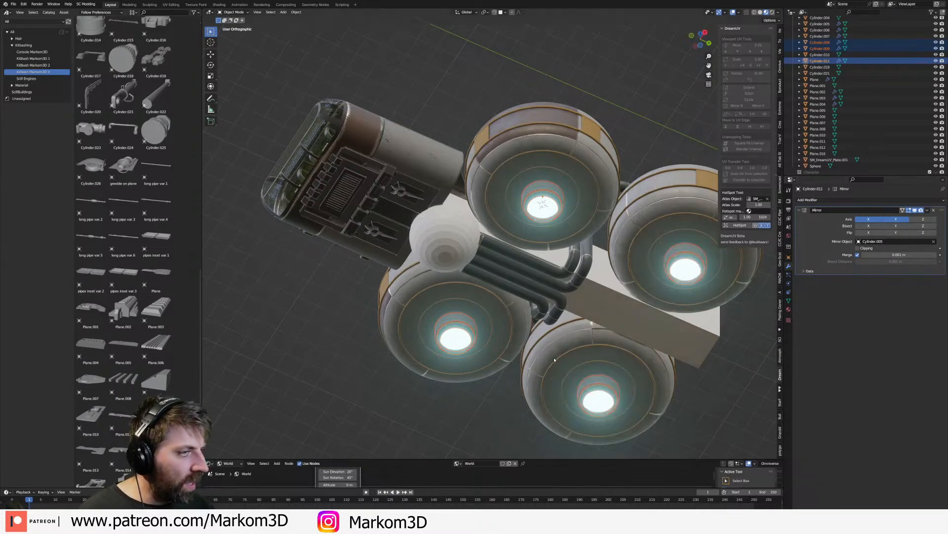
click(334, 421)
- Duplicate the small tapered hull part beside the large fuselage, place the copy near the ship's rear, and rotate it 180°
middle_drag(376, 380, 376, 434)
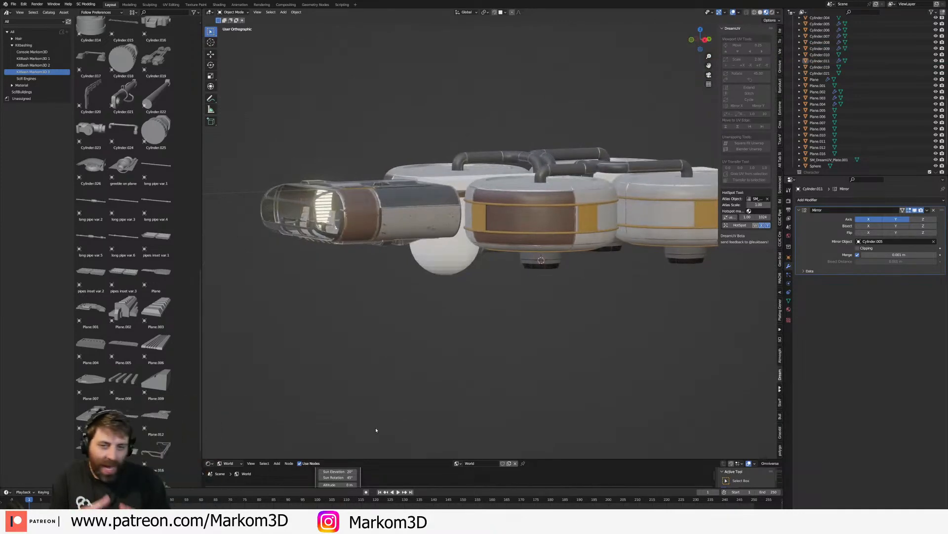
middle_drag(486, 347, 632, 275)
middle_drag(633, 327, 597, 279)
scroll(600, 276, down, 5)
middle_drag(553, 239, 473, 254)
click(589, 223)
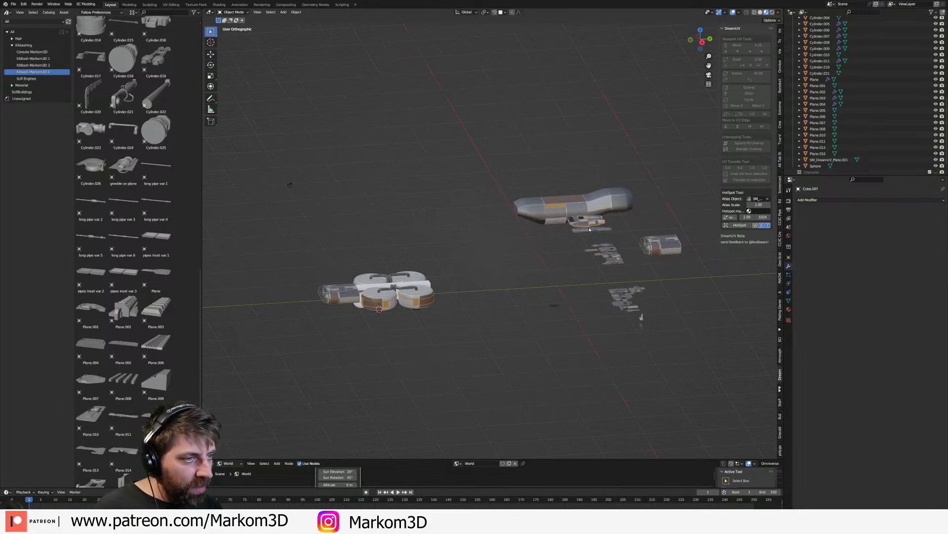
middle_drag(588, 224, 627, 241)
key(KP_7)
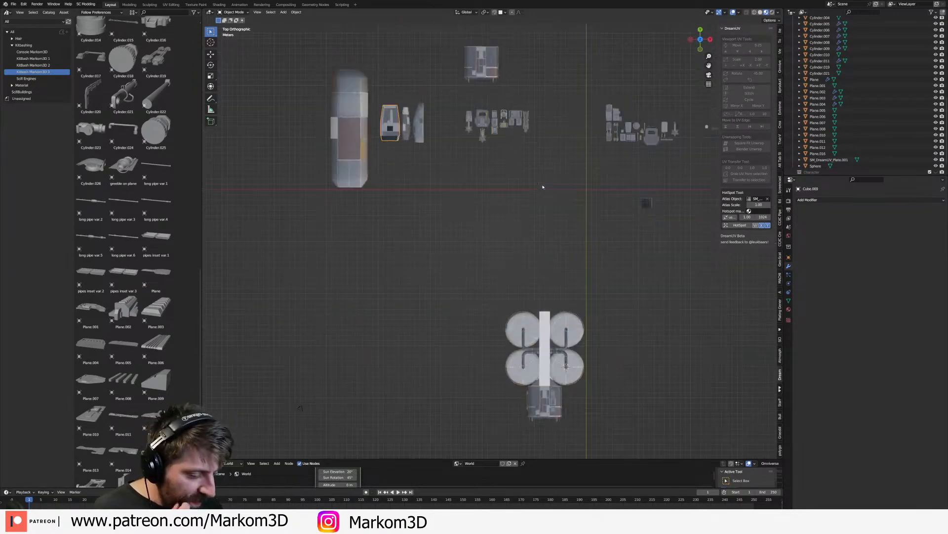
key(shift+d)
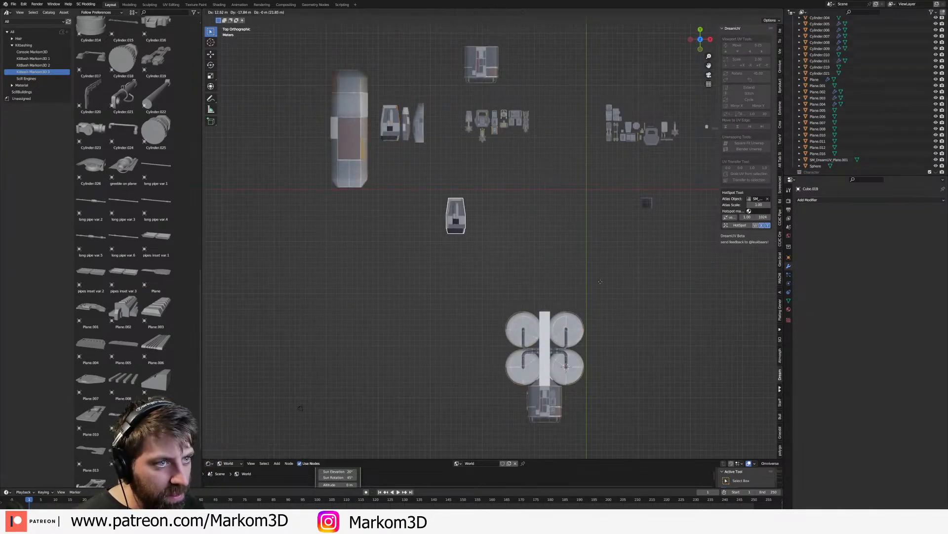
click(659, 313)
text(r180)
key(Return)
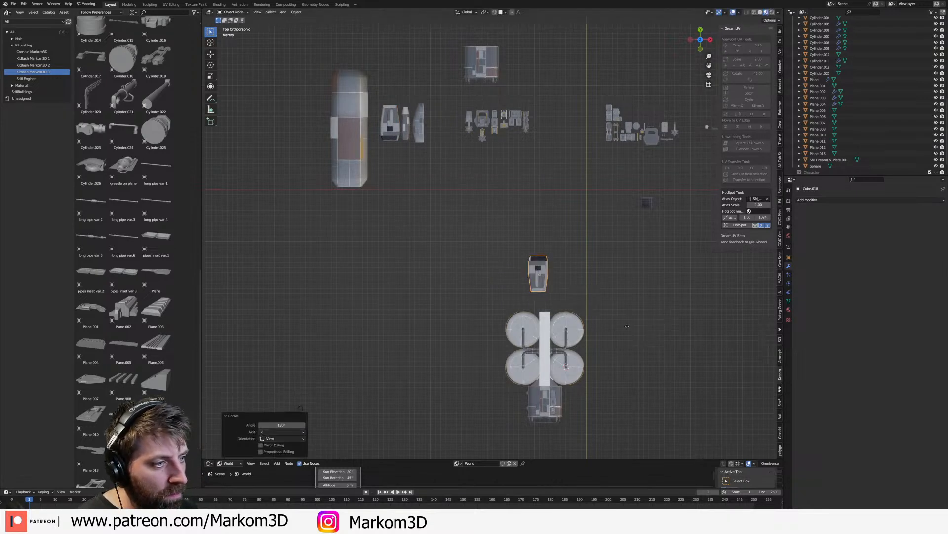
- Move the copied hull part to the rear end of the central beam and adjust its height along Z
key(g)
click(638, 362)
middle_drag(638, 362, 415, 278)
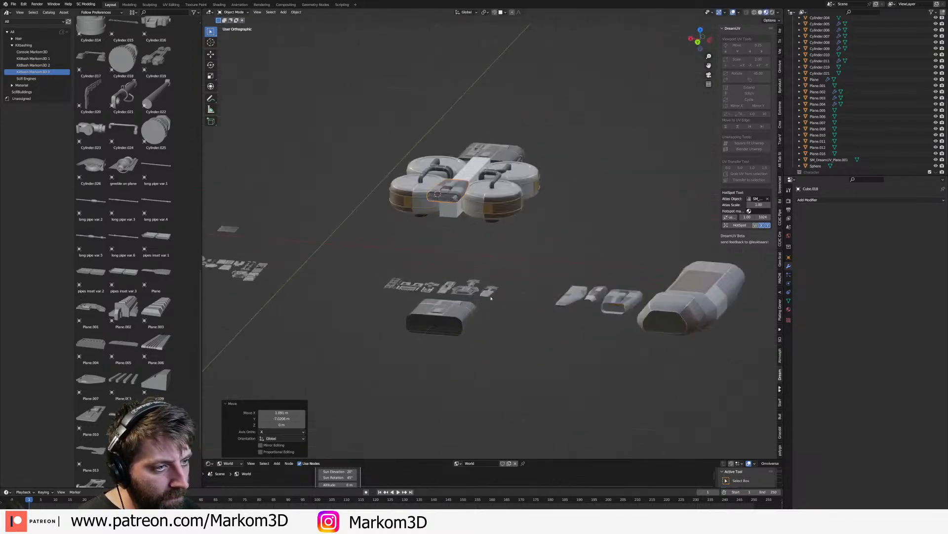
scroll(415, 278, up, 5)
shift+middle_drag(685, 272, 509, 273)
key(g)
key(z)
click(539, 353)
- Fit the hull part against the rear of the ship along Y, with a last shift of about 0.67 m
key(g)
key(y)
click(537, 356)
middle_drag(537, 356, 475, 326)
key(KP_Decimal)
scroll(461, 328, down, 5)
mouse_move(474, 326)
shift+middle_down()
mouse_move(552, 359)
mouse_move(489, 317)
shift+middle_up()
key(g)
key(y)
click(559, 360)
- Add a material slot with Engine_Blue to the rear hull part and assign it to the mesh faces
scroll(542, 346, up, 3)
scroll(542, 346, down, 3)
scroll(474, 319, up, 6)
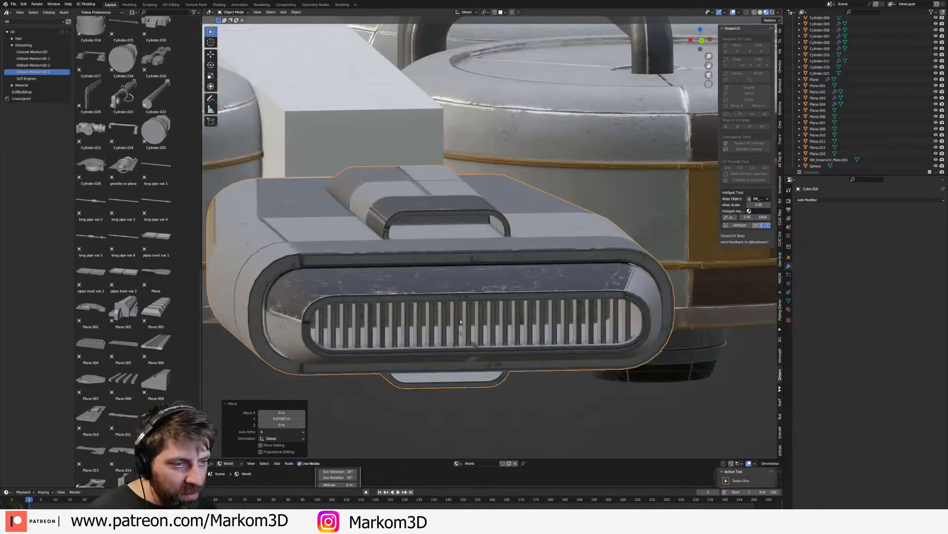
key(Tab)
key(alt+a)
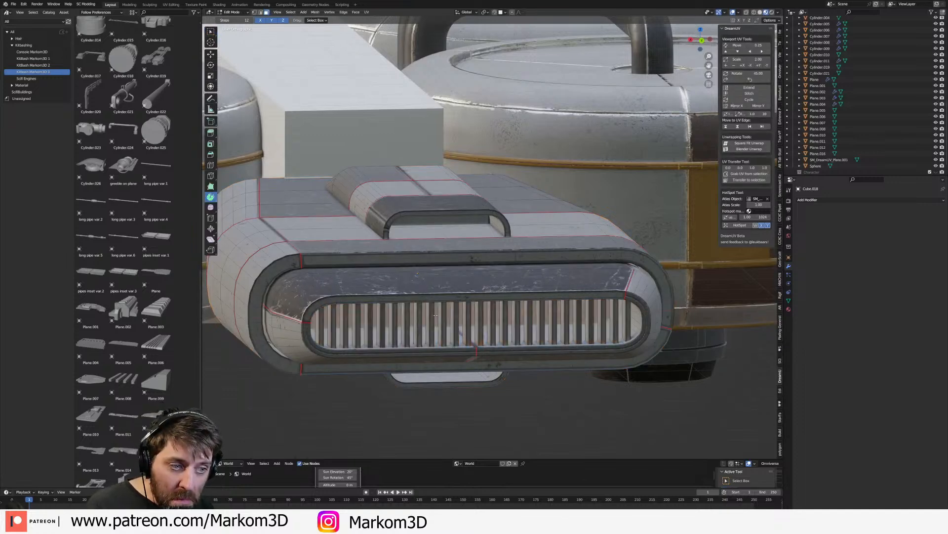
click(789, 308)
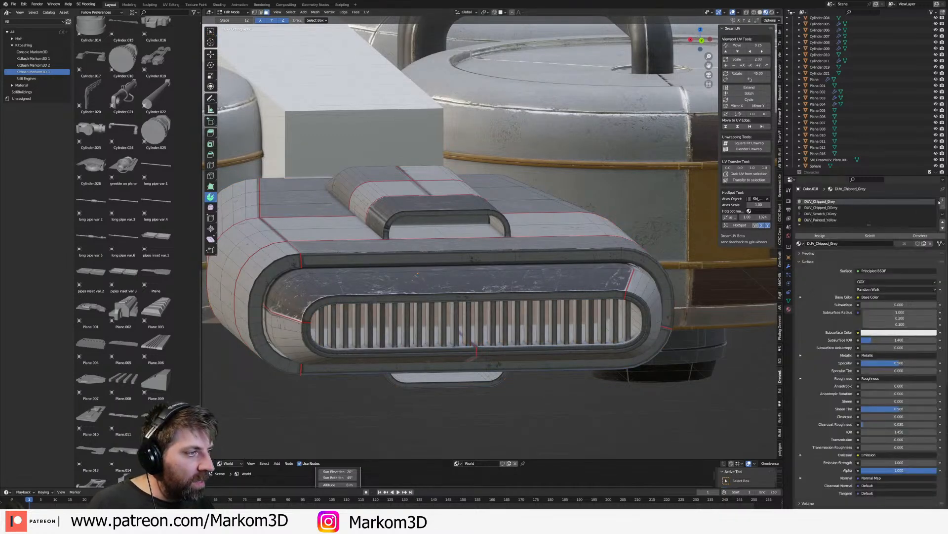
click(943, 200)
click(800, 246)
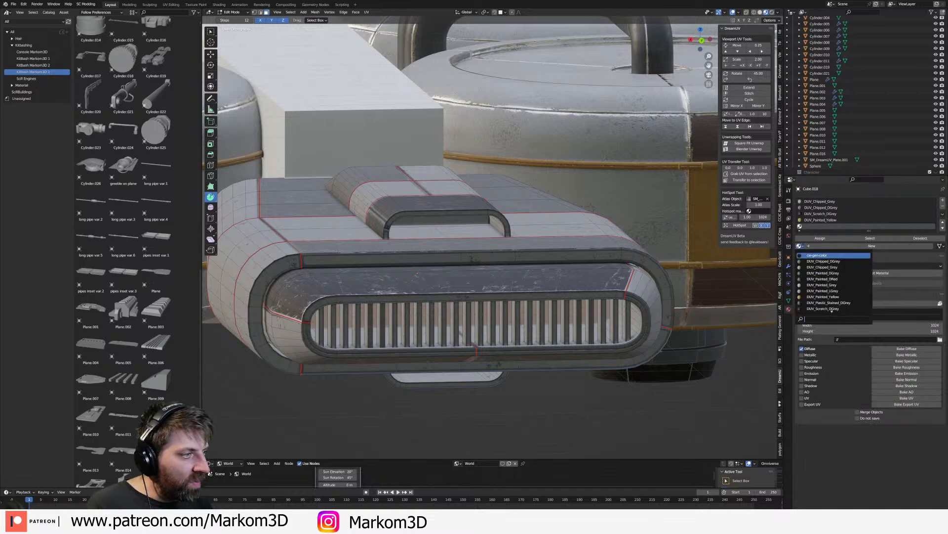
text(blue)
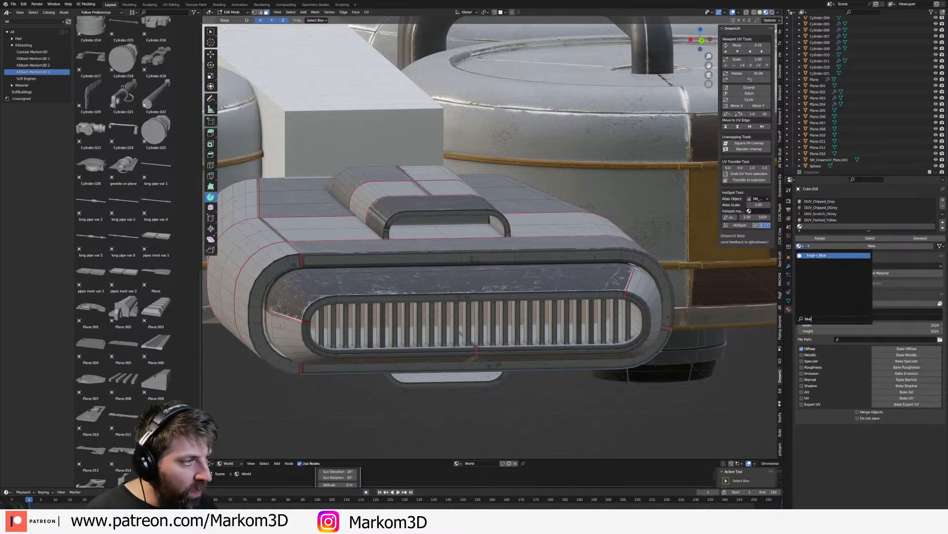
click(817, 255)
click(822, 241)
- Leave mesh editing and adjust the rear hull part's position along Y at the end of the beam
scroll(390, 399, down, 3)
key(Tab)
scroll(389, 398, down, 2)
middle_drag(396, 390, 461, 375)
shift+middle_drag(462, 375, 515, 267)
middle_drag(514, 267, 517, 289)
click(514, 307)
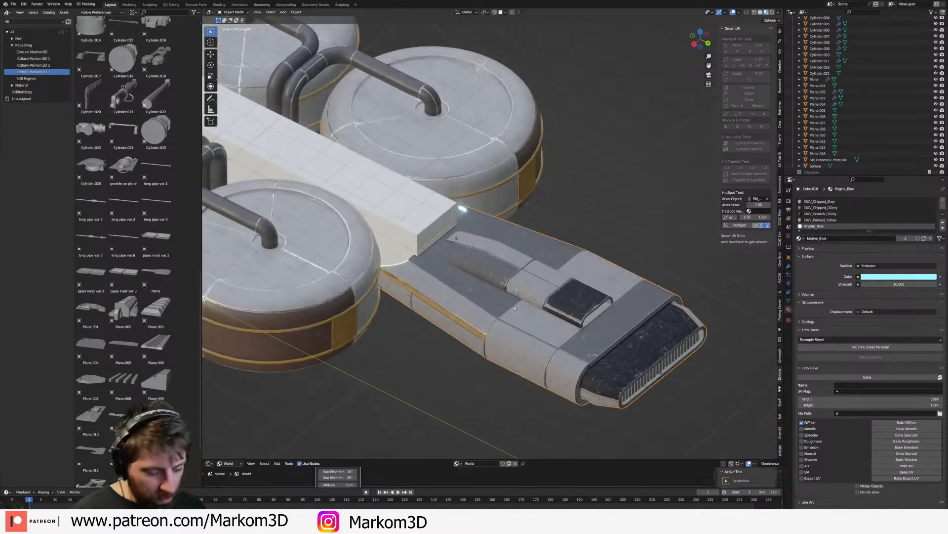
key(g)
key(y)
click(525, 313)
- Hide the plain white central beam between the tanks
middle_drag(526, 313, 593, 296)
scroll(551, 245, up, 3)
click(552, 245)
middle_drag(551, 245, 491, 238)
key(g)
right_click(465, 261)
key(h)
- Assign the DUV_Chipped_Grey material to the glowing faces at the front end of the rear hull part
click(521, 238)
middle_drag(521, 237, 595, 245)
key(Tab)
middle_drag(464, 251, 430, 252)
scroll(430, 252, up, 2)
click(515, 245)
middle_drag(514, 245, 480, 242)
scroll(635, 252, down, 7)
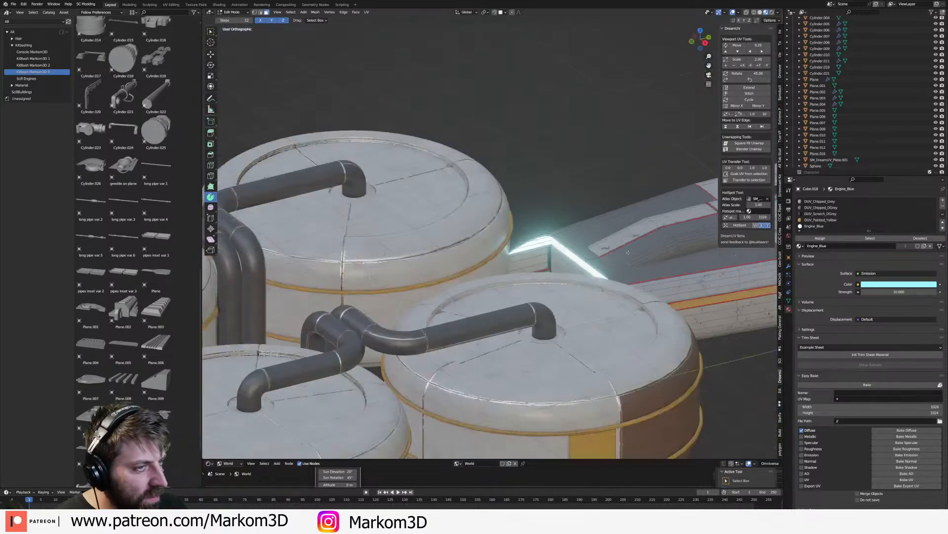
scroll(574, 253, up, 5)
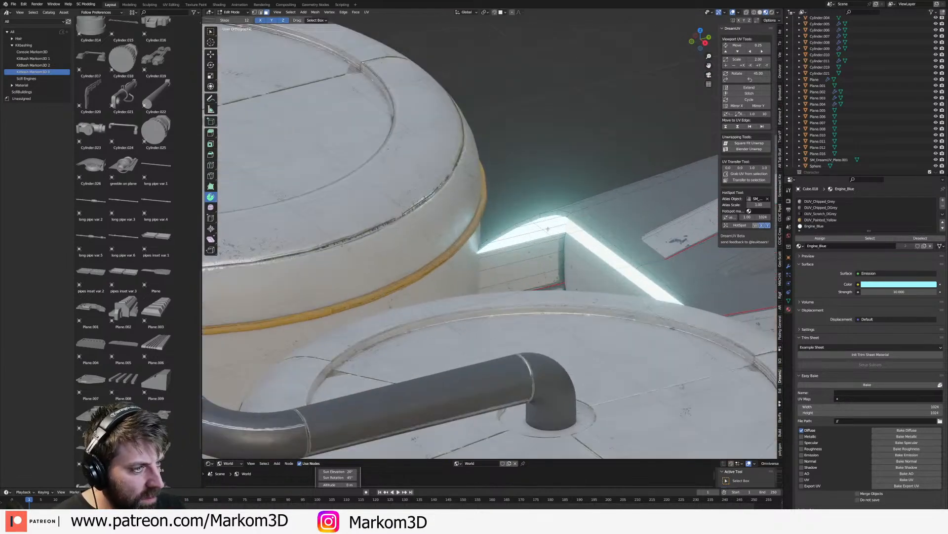
scroll(549, 229, down, 2)
middle_drag(548, 230, 559, 296)
scroll(624, 236, up, 2)
scroll(636, 205, down, 2)
scroll(546, 215, down, 5)
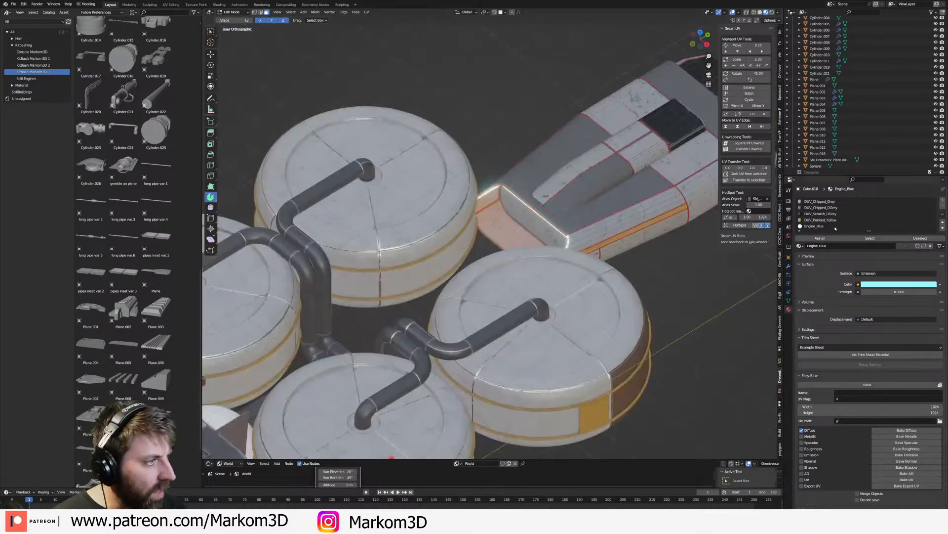
click(827, 201)
click(820, 238)
key(Tab)
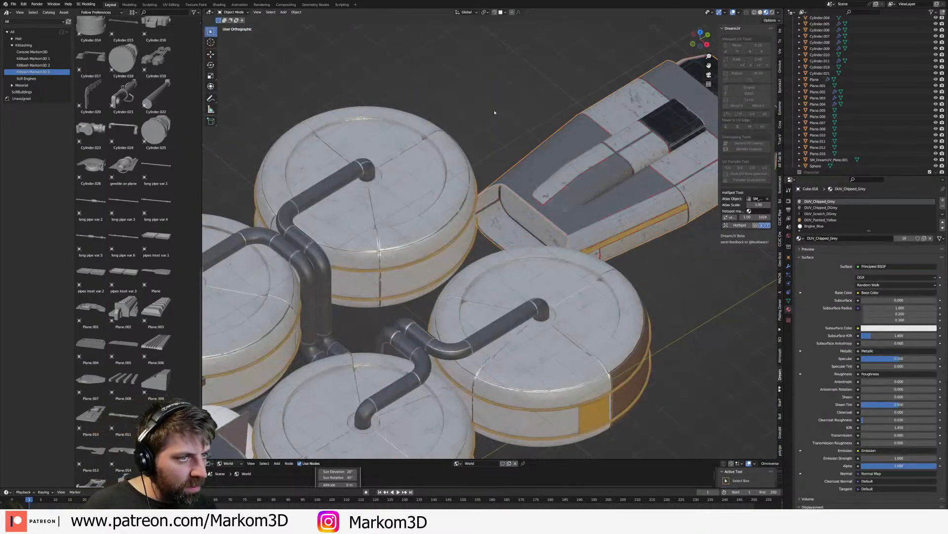
- Inspect the assembled ship from behind, from the side and from below, including the rear hull part and the thrusters
scroll(669, 309, down, 1)
scroll(668, 308, down, 5)
middle_drag(669, 309, 527, 308)
scroll(476, 337, up, 7)
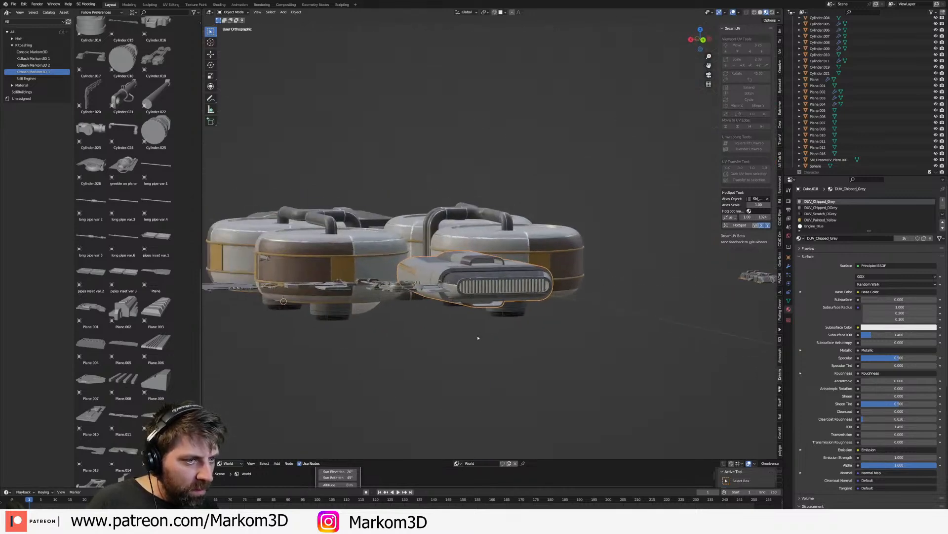
middle_drag(453, 298, 437, 321)
key(z)
key(Escape)
middle_drag(565, 358, 626, 380)
scroll(568, 360, down, 5)
scroll(598, 370, down, 2)
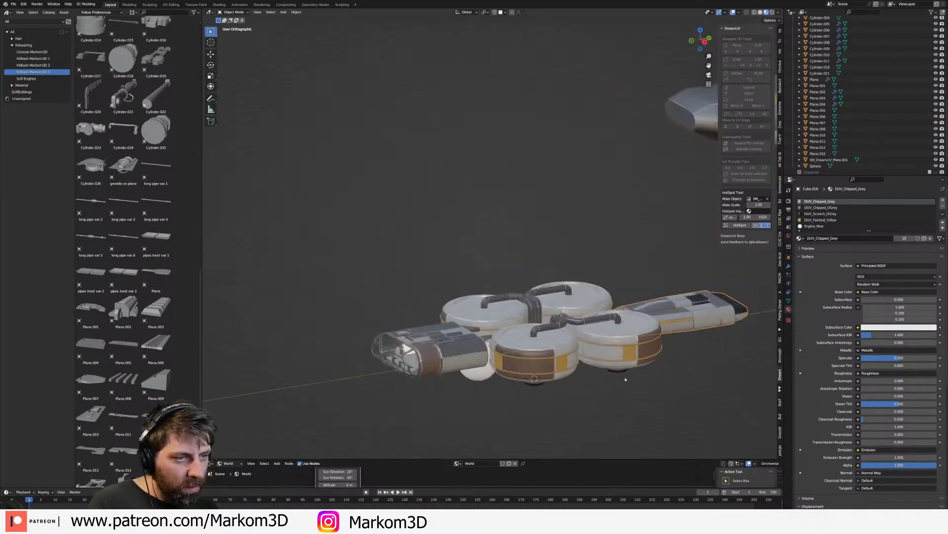
scroll(624, 378, down, 1)
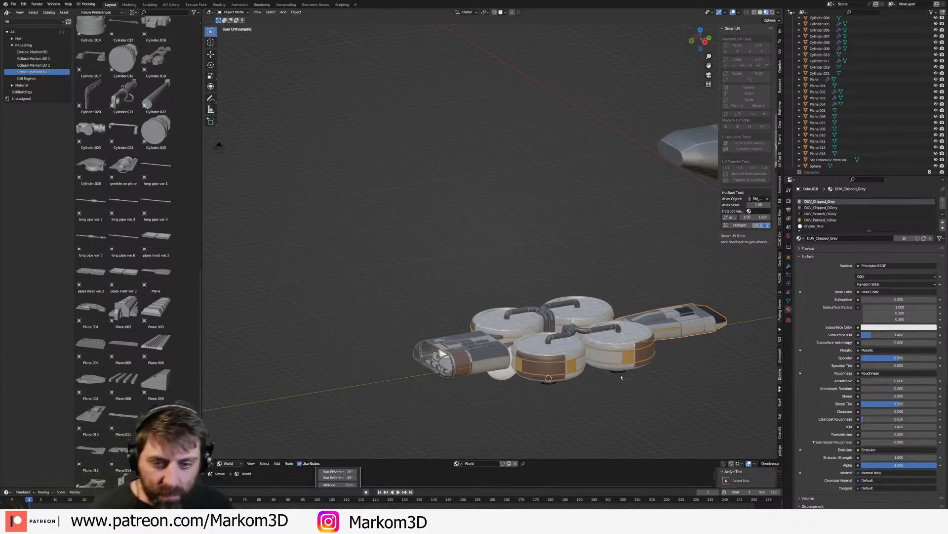
scroll(619, 353, down, 2)
middle_drag(692, 330, 680, 346)
scroll(642, 368, up, 4)
scroll(627, 381, up, 1)
shift+middle_drag(627, 381, 677, 225)
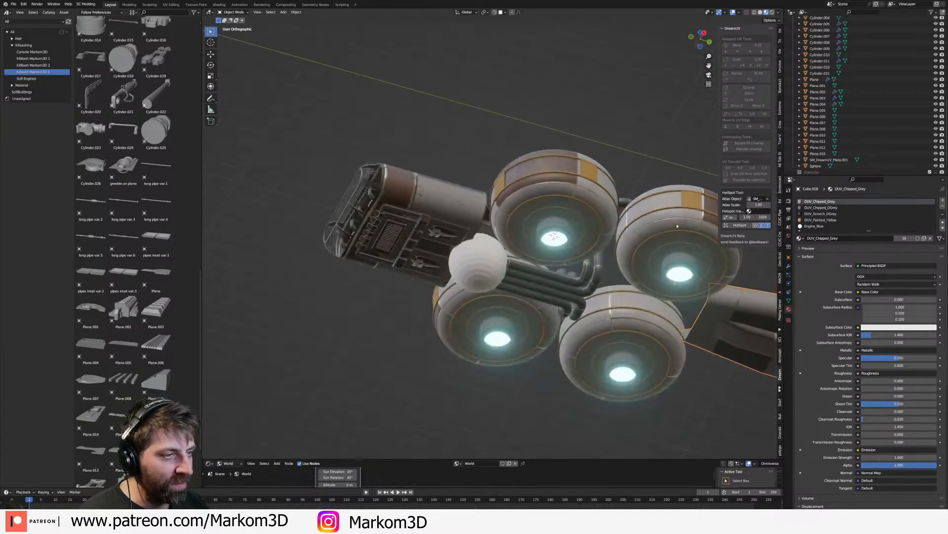
- Select the mirrored tanks and snap the 3D cursor to the selection's centre between all four tanks
middle_drag(594, 278, 520, 234)
click(578, 268)
click(520, 233)
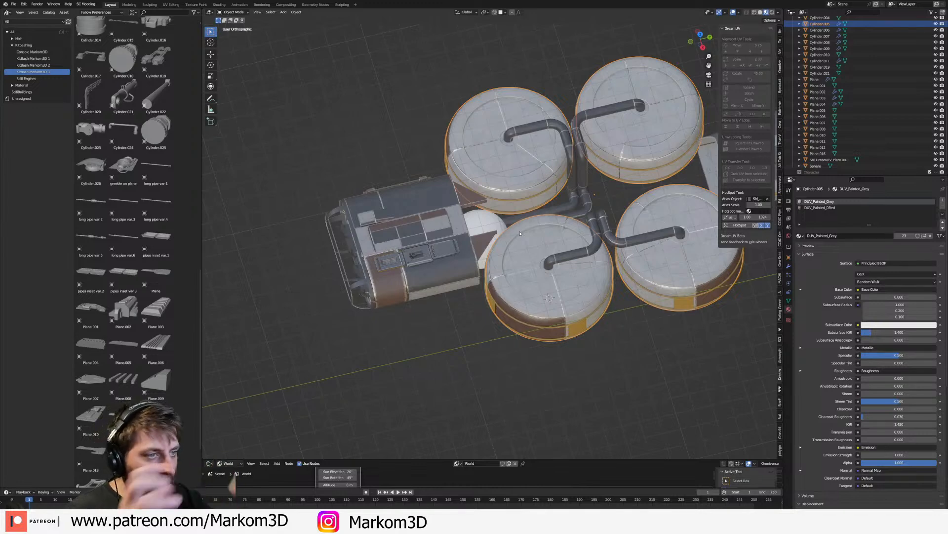
key(KP_7)
scroll(601, 270, up, 6)
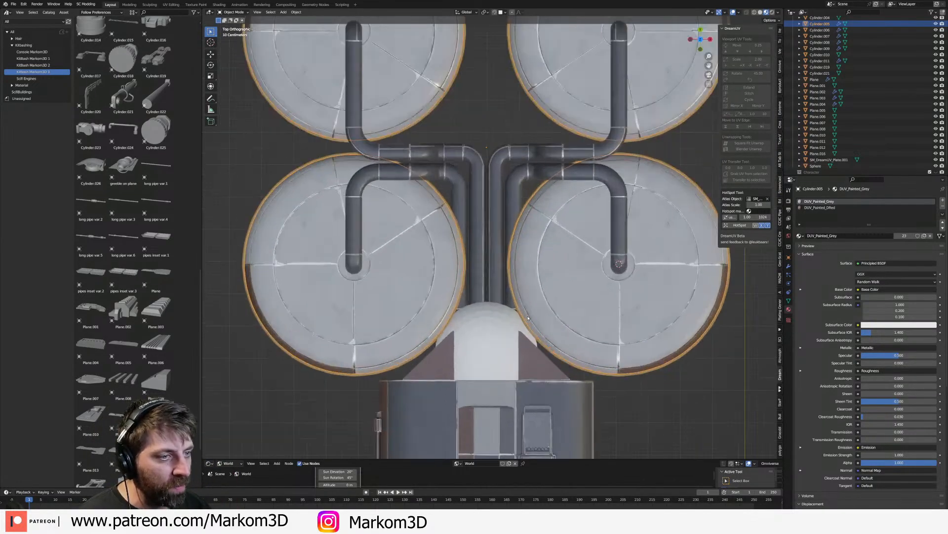
key(shift+s)
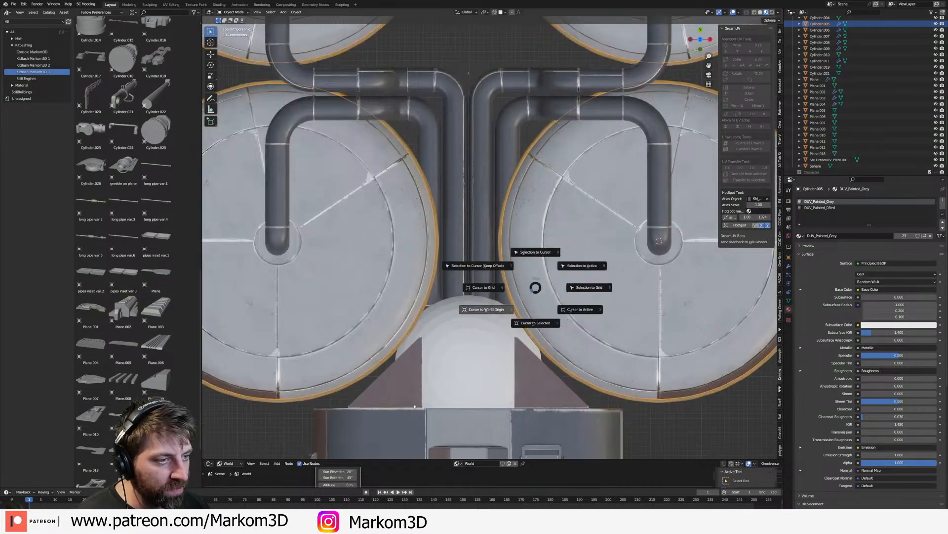
key(Escape)
scroll(483, 407, down, 4)
key(shift+s)
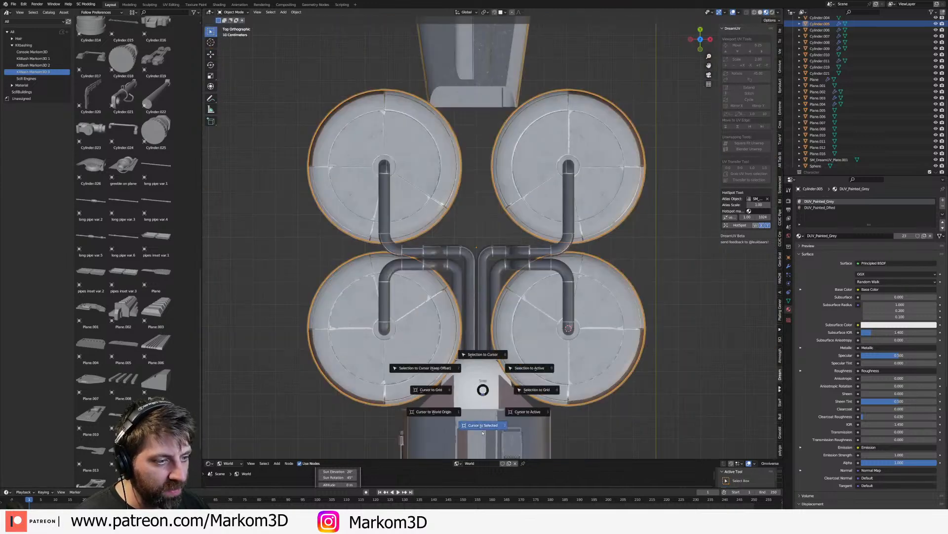
click(483, 433)
scroll(481, 405, down, 1)
shift+middle_drag(479, 400, 491, 245)
- Add a plane at the 3D cursor and move its mesh along Y and up along Z to just above the tank tops
key(shift+a)
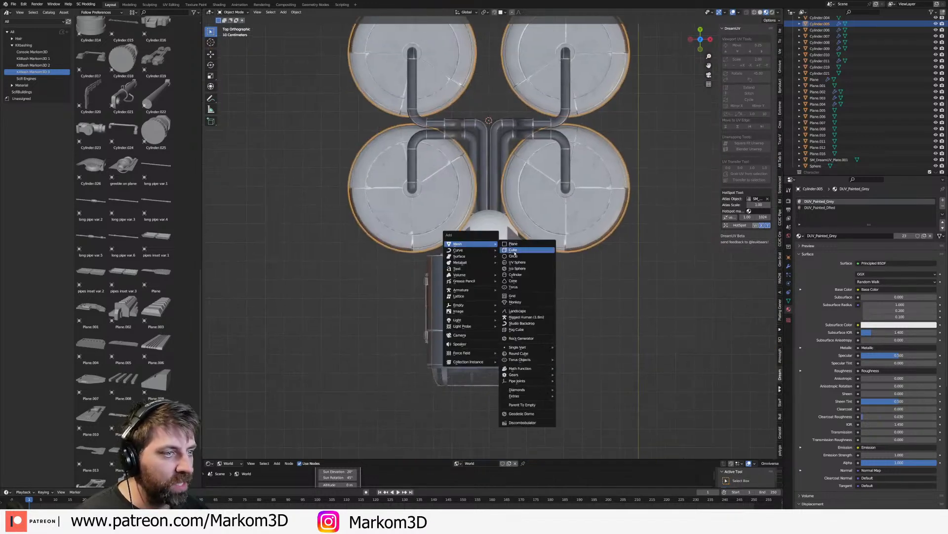
click(513, 243)
key(Tab)
key(g)
key(y)
click(512, 211)
middle_drag(512, 211, 497, 190)
key(g)
key(z)
click(497, 174)
scroll(548, 258, up, 3)
scroll(548, 258, up, 1)
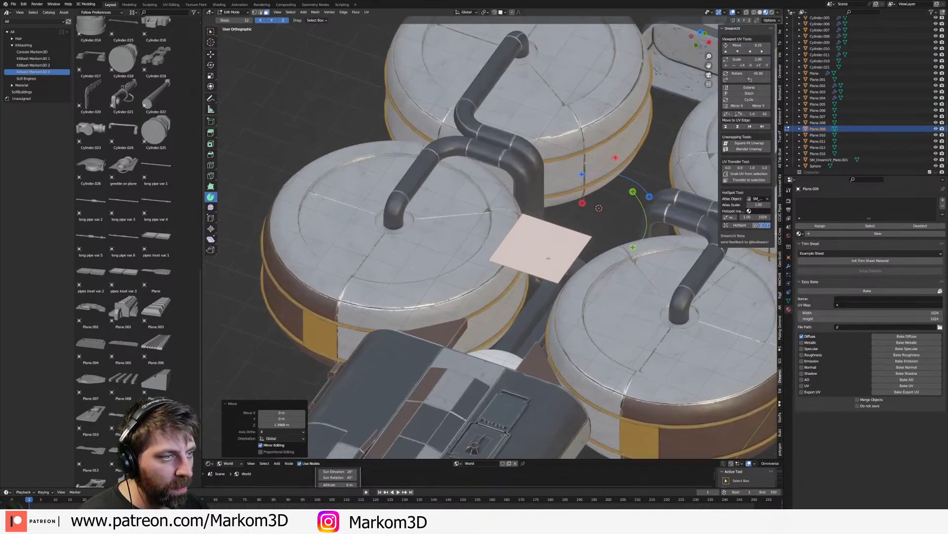
- Split the plane down its centre with a loop cut and delete one half
key(ctrl+r)
click(530, 272)
key(v)
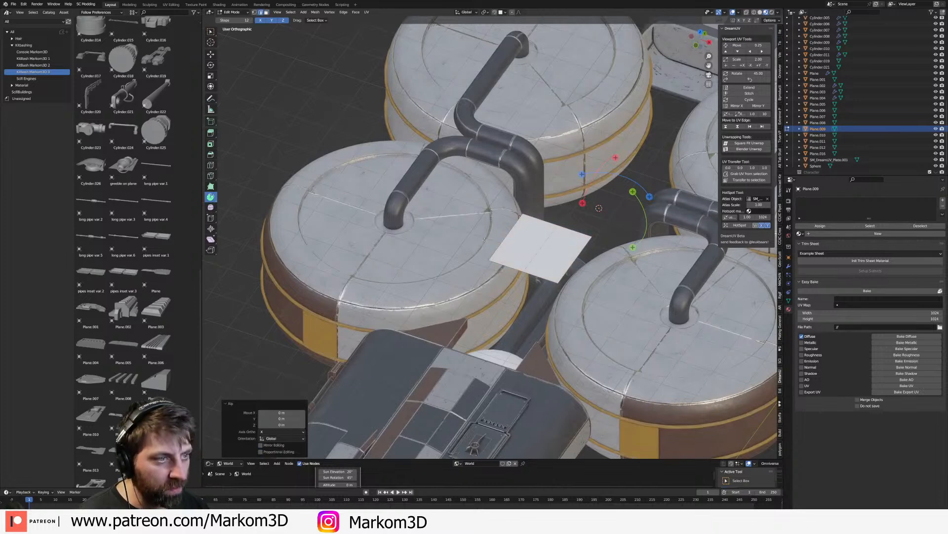
key(x)
click(498, 241)
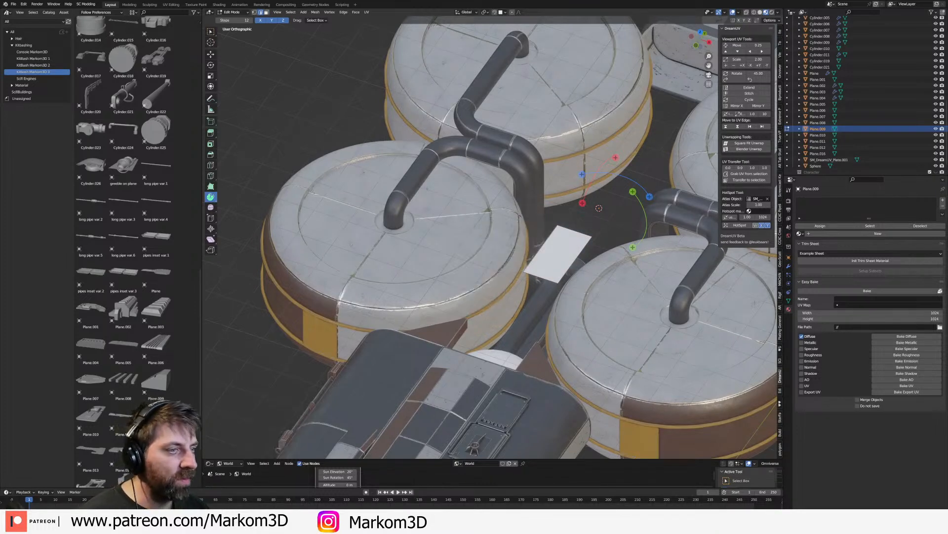
- Add a Mirror modifier on the X axis to the remaining half of the plane
click(788, 265)
click(830, 200)
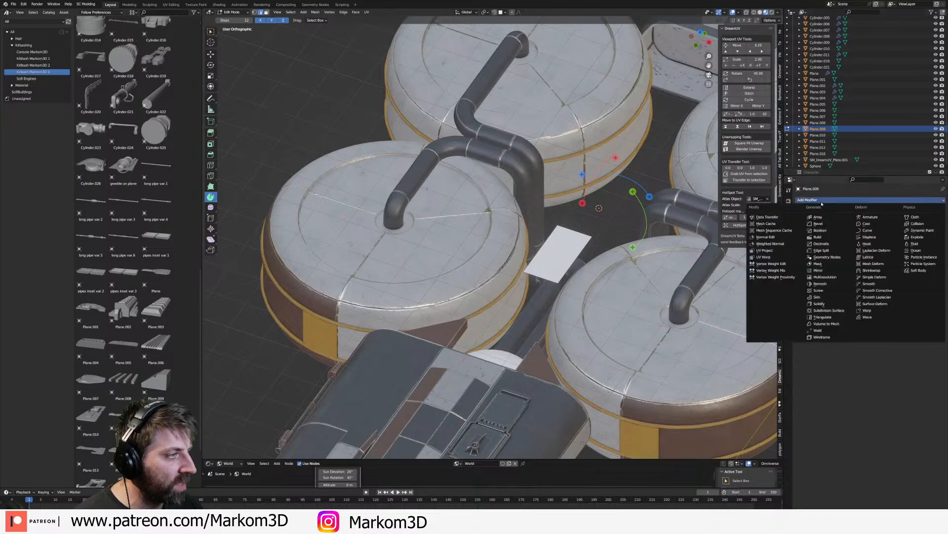
click(826, 273)
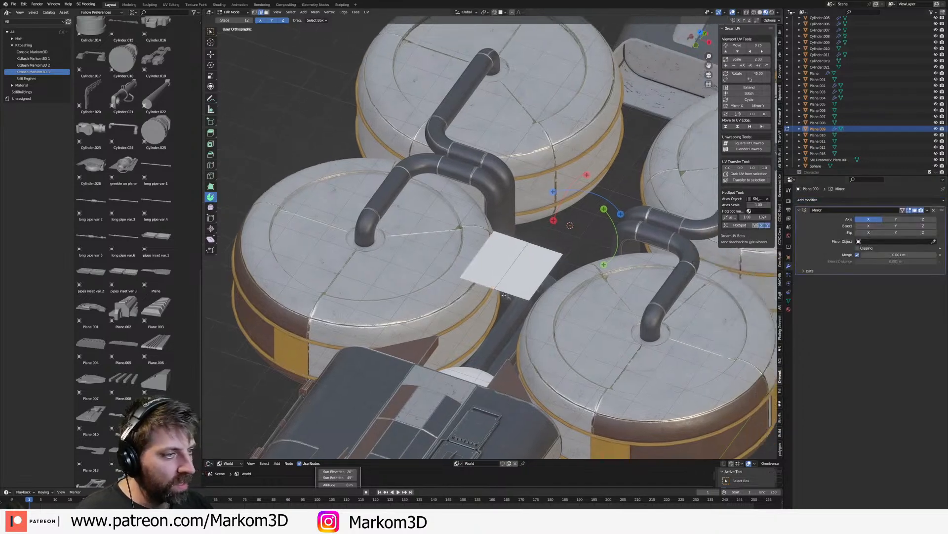
scroll(623, 277, up, 4)
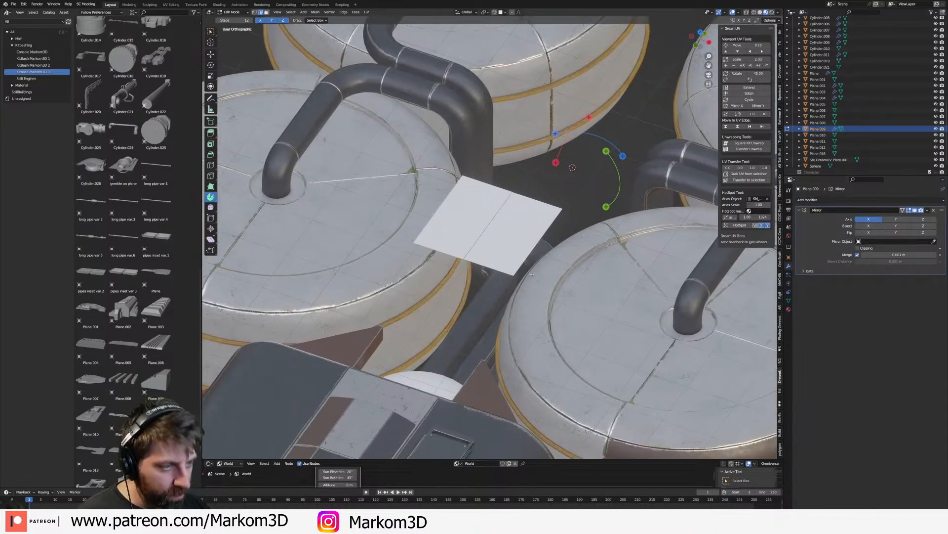
- Move the half-plane's outer edge about 0.79 m outward along X and extrude it a further 1.18 m
key(g)
key(x)
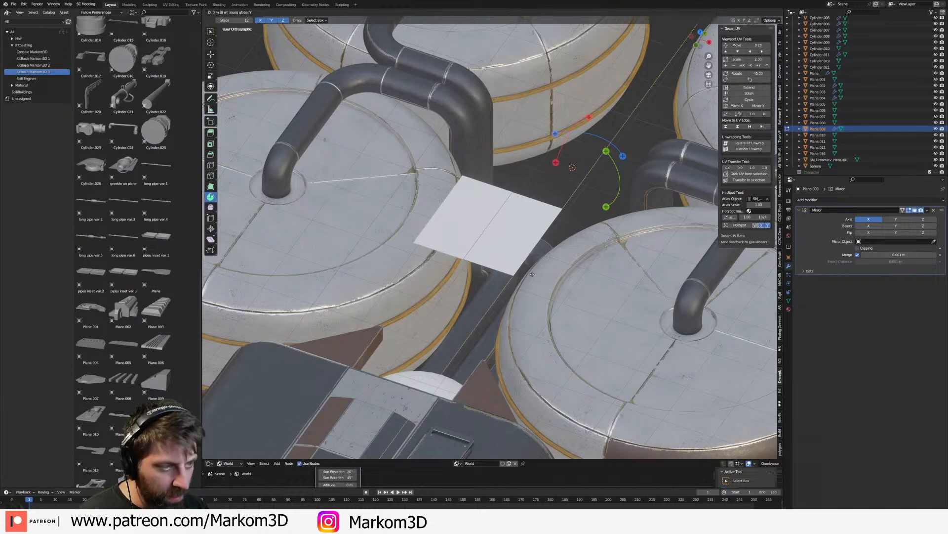
click(570, 293)
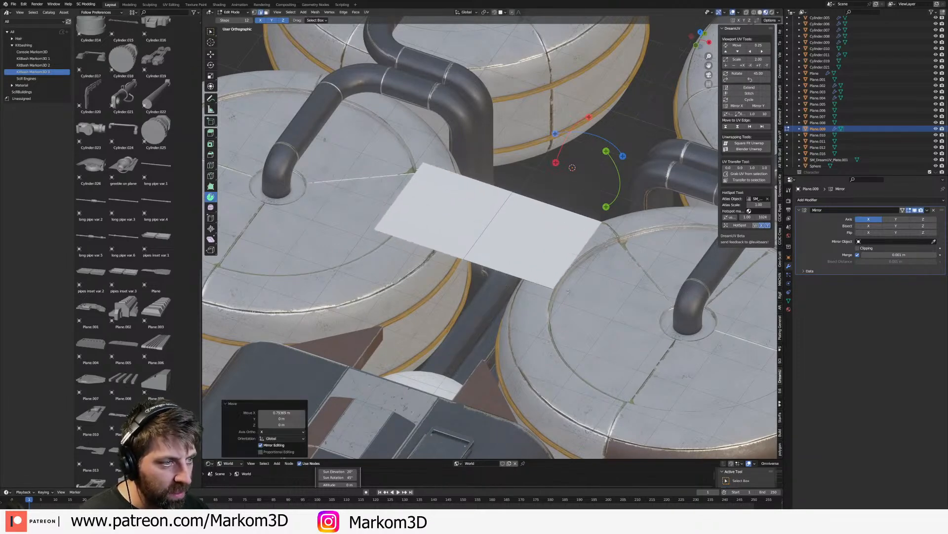
key(e)
key(x)
click(626, 298)
shift+middle_drag(625, 298, 553, 223)
- Lower the plate's outer edge along Z toward the tank top and extrude two short segments outward along X
key(g)
key(z)
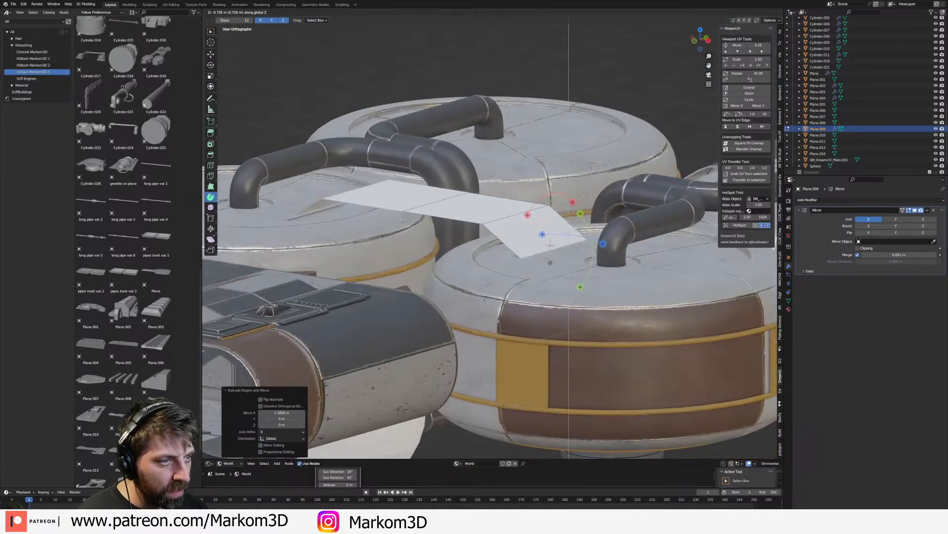
click(555, 252)
key(g)
key(y)
click(568, 255)
middle_drag(568, 255, 584, 291)
key(e)
key(x)
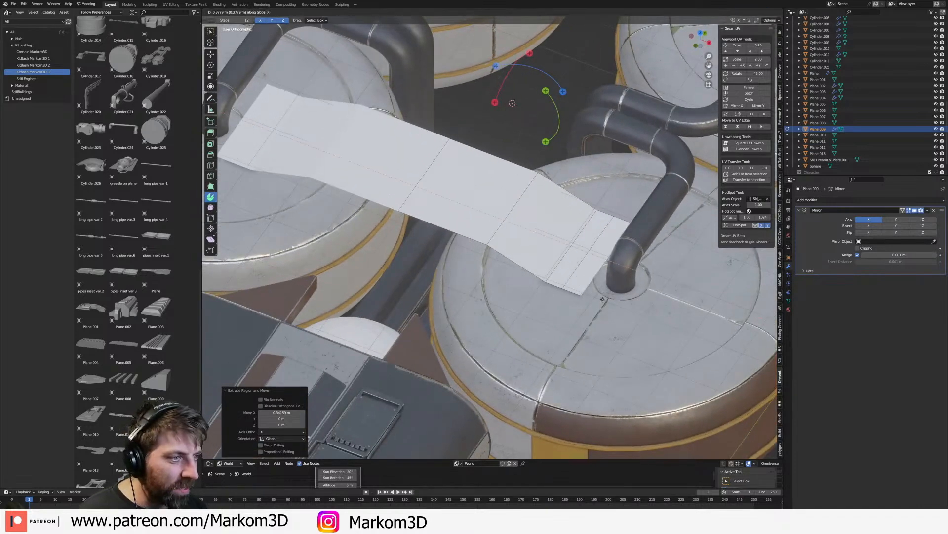
click(575, 295)
- Extrude the side edges of the plate's end segment and stretch them apart along Y into long strips
click(604, 252)
middle_drag(619, 218, 609, 272)
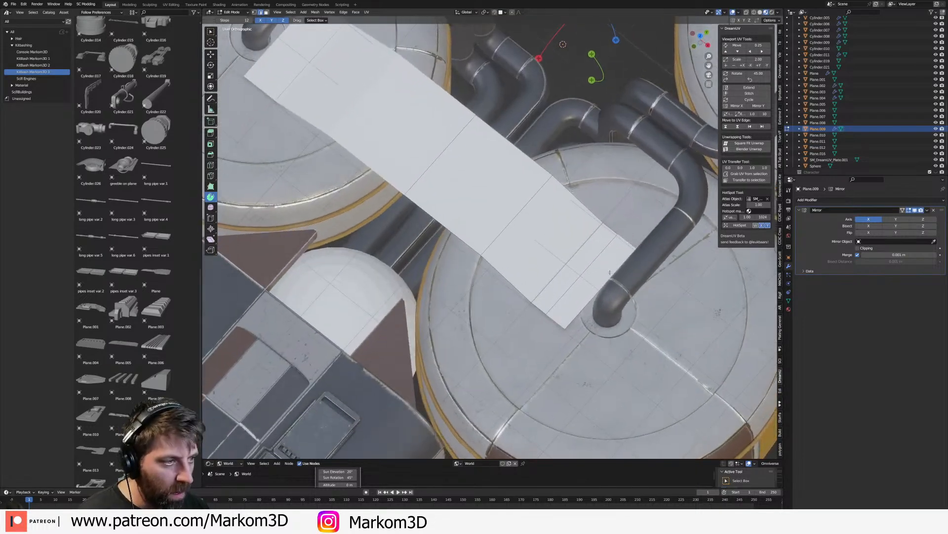
key(e)
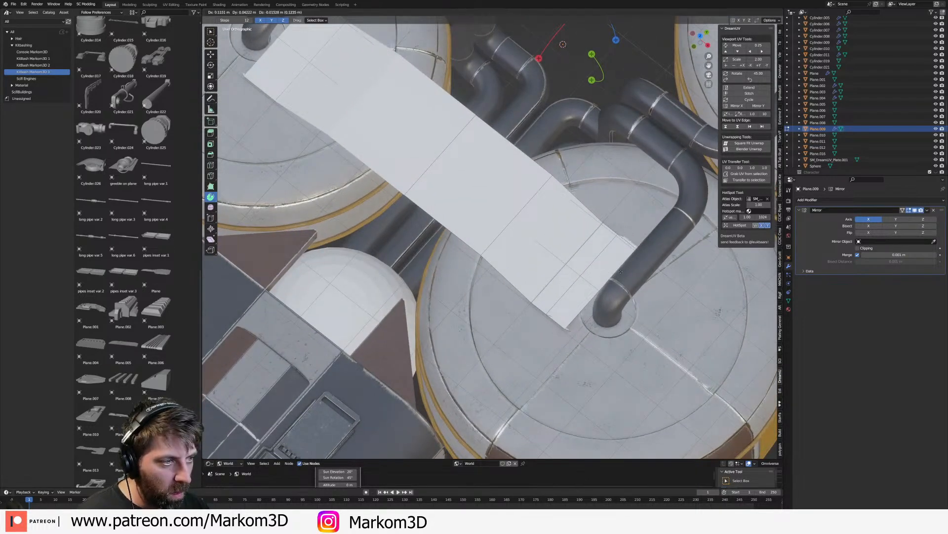
right_click(610, 271)
key(s)
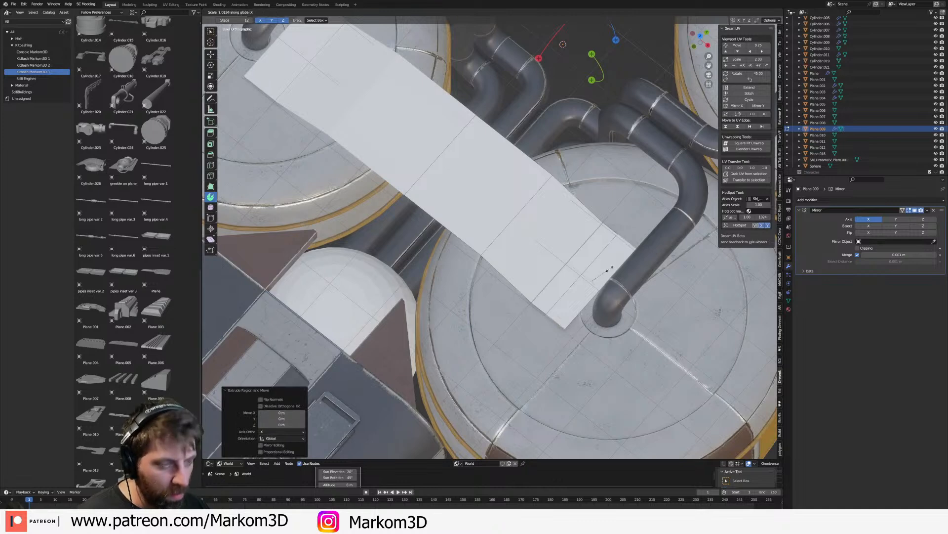
right_click(638, 275)
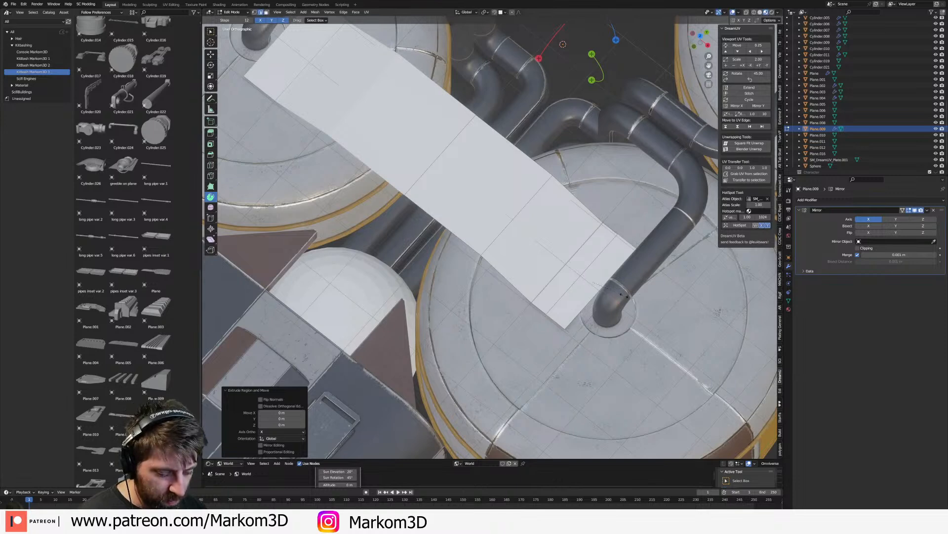
key(s)
key(y)
click(677, 306)
- Shift the entire plate mesh slightly in the negative Y direction over the tanks
middle_drag(677, 306, 588, 285)
key(KP_7)
scroll(525, 151, down, 3)
shift+middle_drag(524, 151, 542, 238)
key(a)
key(g)
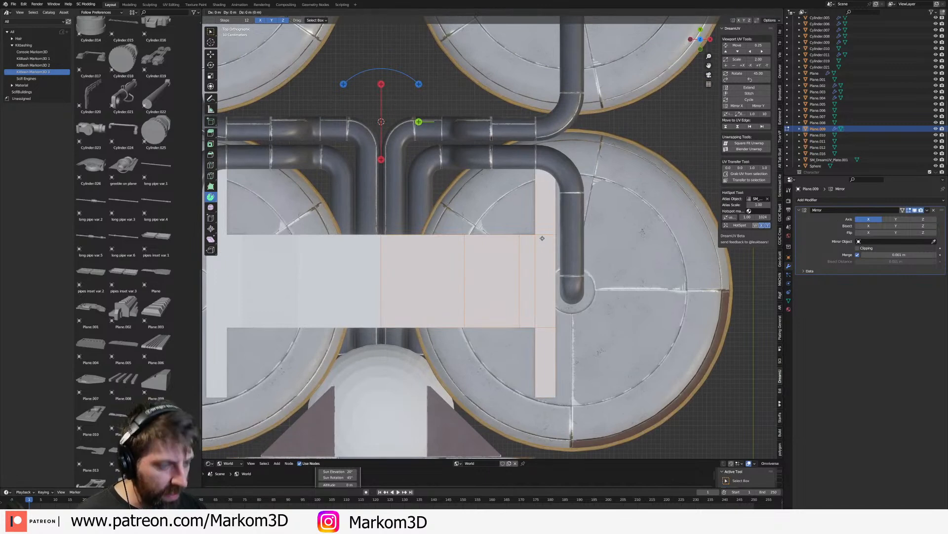
right_click(543, 252)
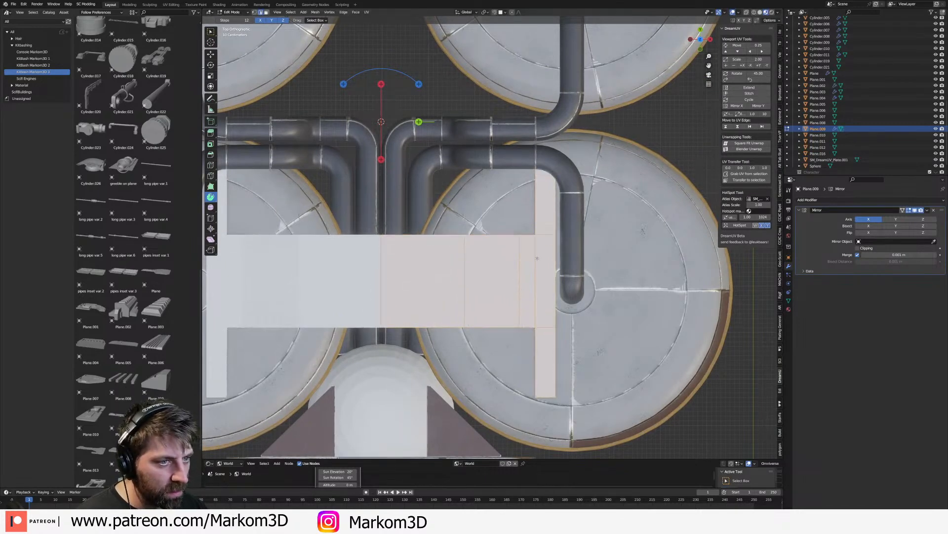
key(g)
key(y)
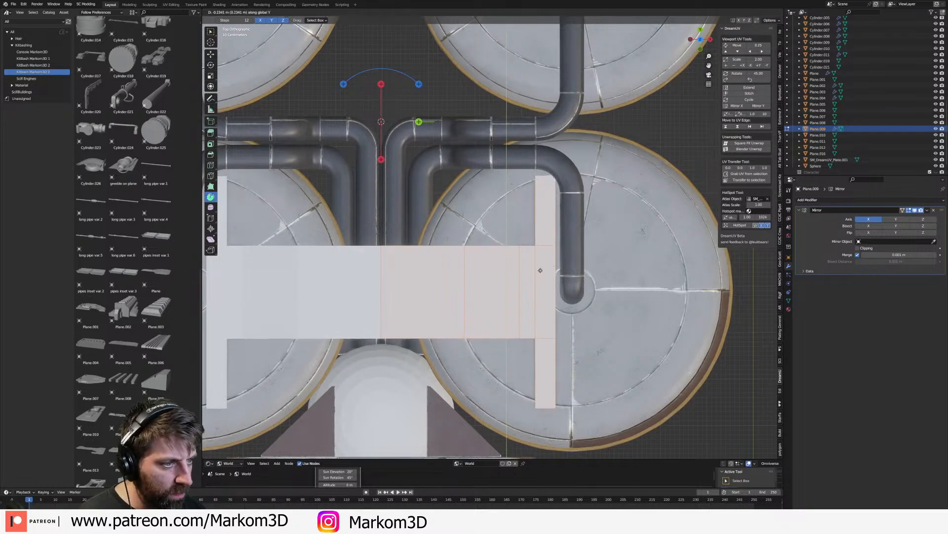
click(540, 266)
key(alt+a)
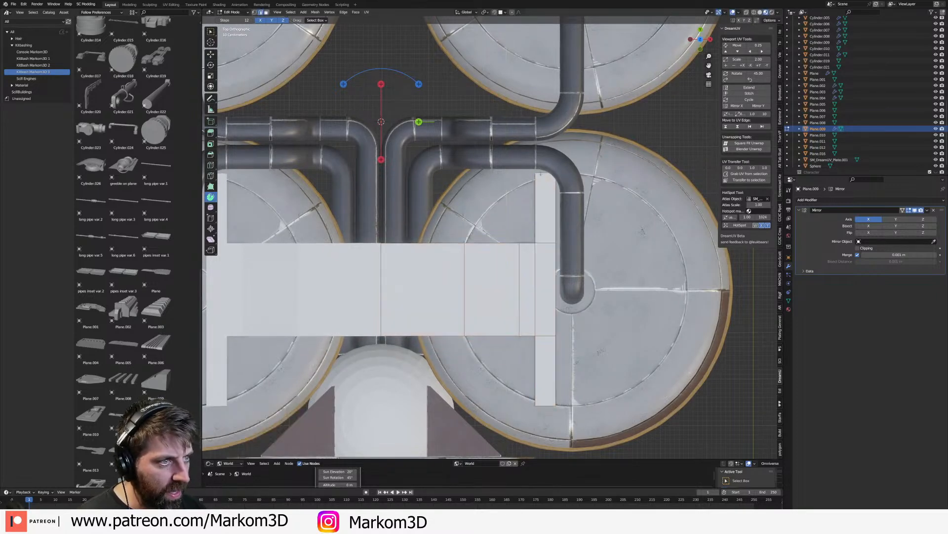
- Lengthen the plate's end strips by scaling their tips along Y by about 1.15
shift+middle_drag(537, 257, 541, 210)
key(y)
click(563, 378)
shift+middle_drag(562, 376, 539, 351)
scroll(538, 326, up, 1)
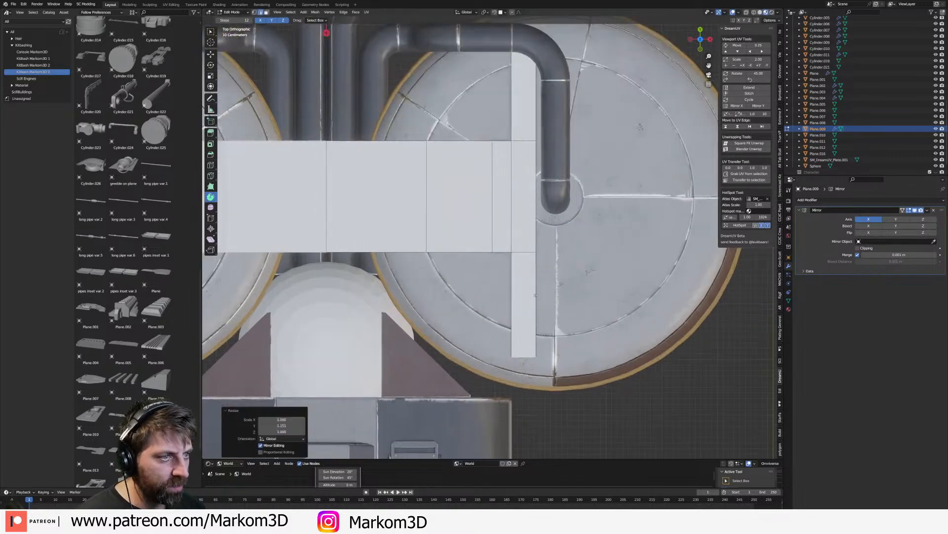
- Add two evenly spaced loop cuts running lengthwise through the plate's central section
key(alt+a)
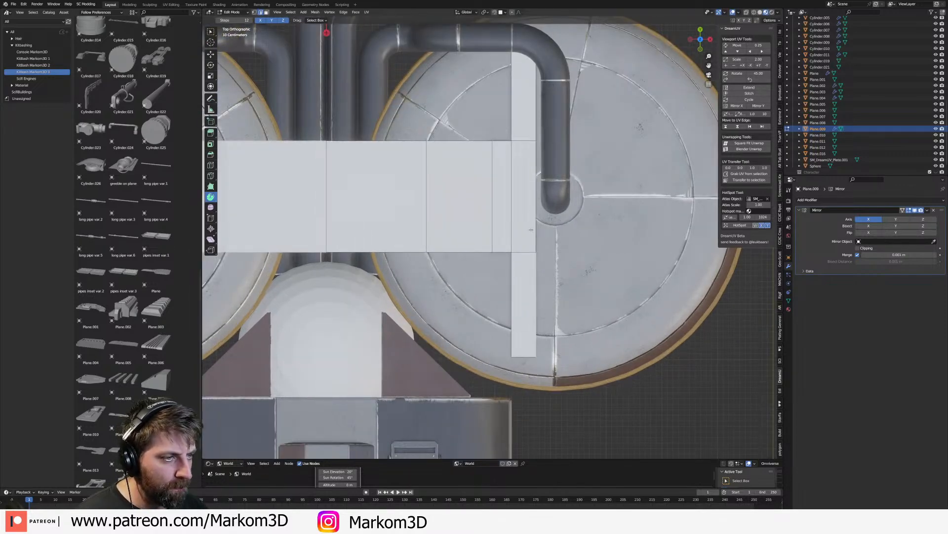
click(535, 207)
right_click(536, 207)
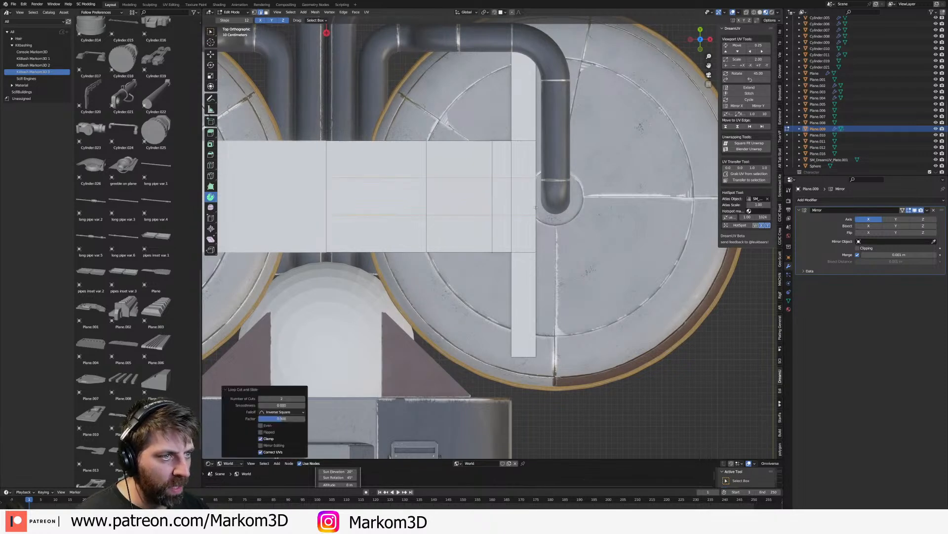
shift+middle_drag(536, 252, 533, 239)
- Move the outer edges of both end strips about 1.65 m outward along X, leaving a notch around the pipe
key(alt+a)
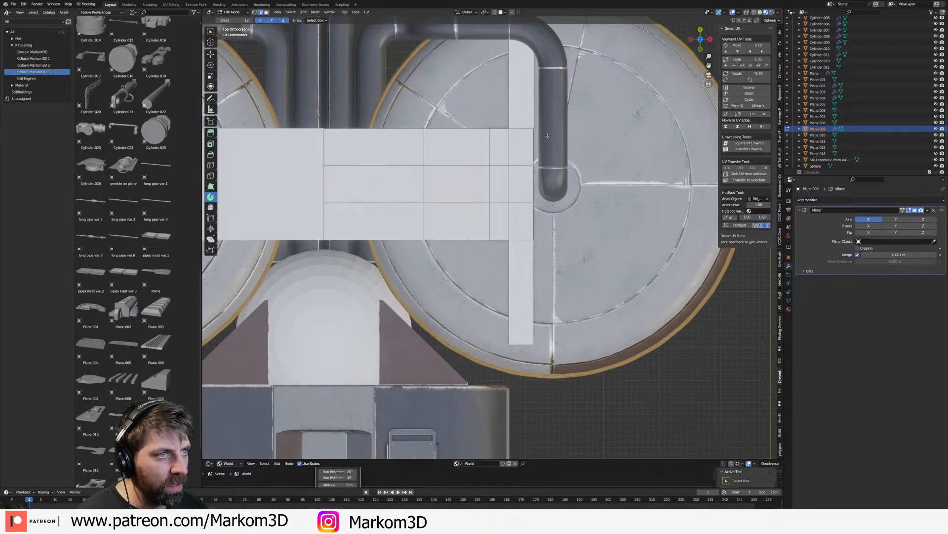
key(g)
key(x)
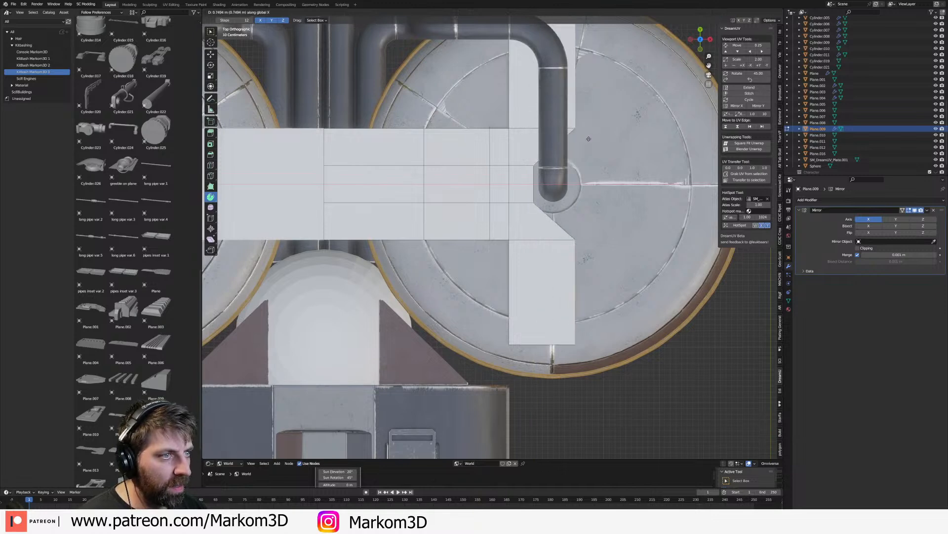
click(639, 142)
middle_drag(639, 143, 530, 154)
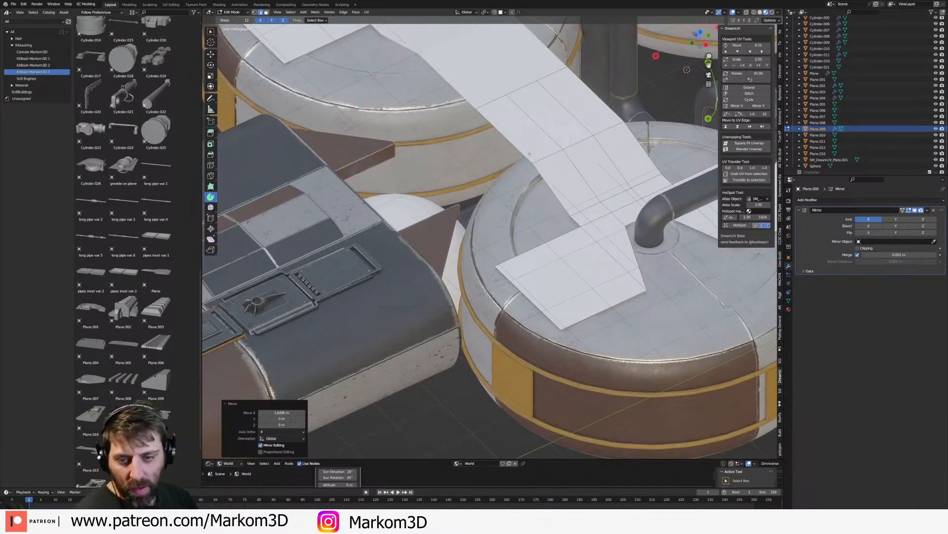
- Cut across the plate's inner section and slide the cut's middle edge fully outward to the neighbouring edge, factor 1.000
key(3)
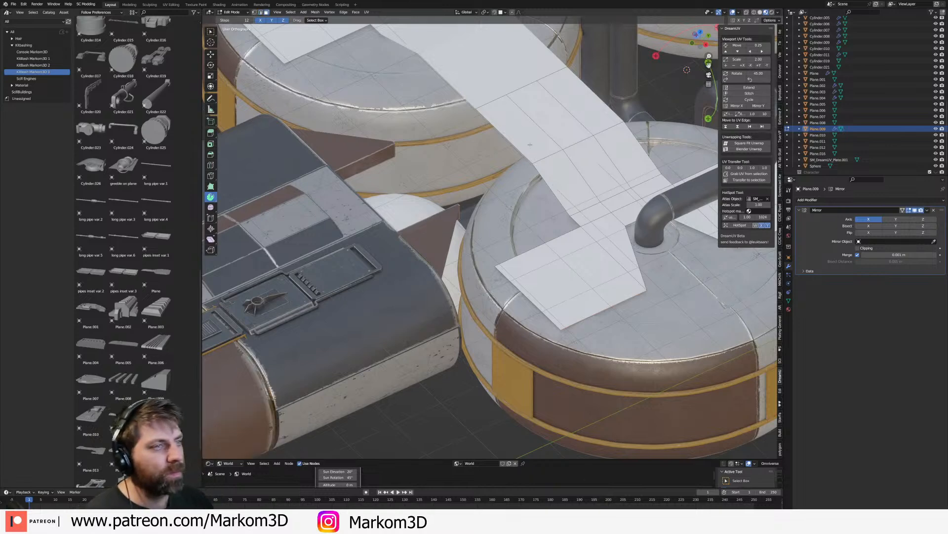
middle_drag(591, 126, 635, 182)
shift+middle_drag(432, 79, 477, 172)
scroll(477, 172, up, 2)
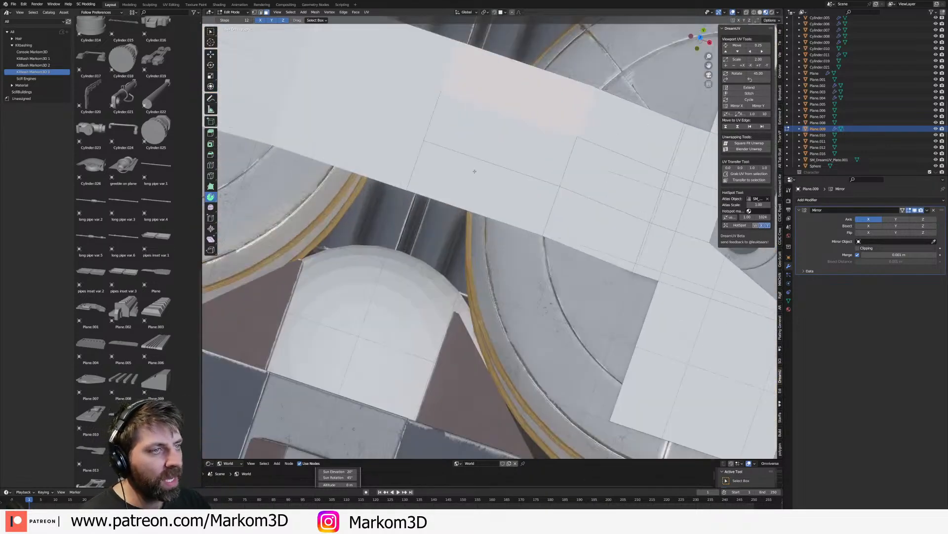
click(487, 208)
right_click(487, 208)
click(508, 130)
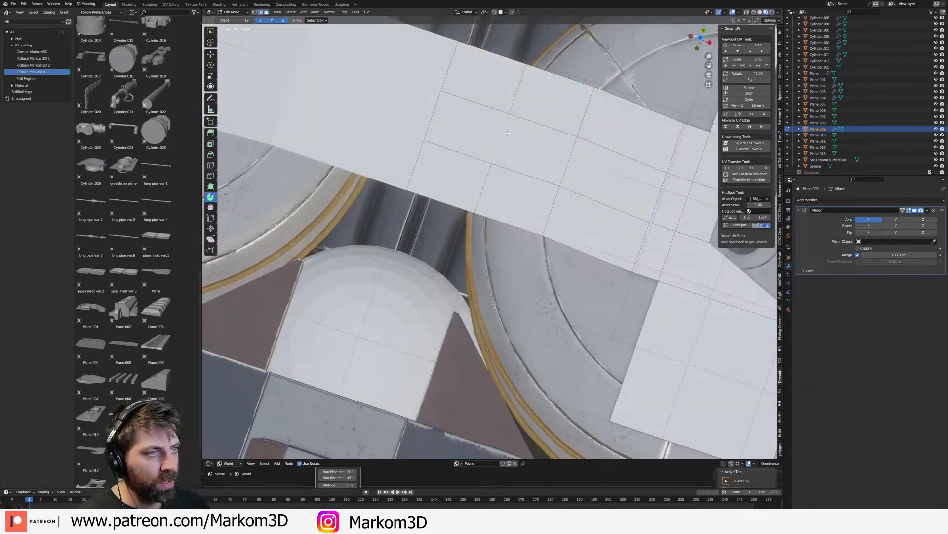
key(g)
key(g)
click(662, 191)
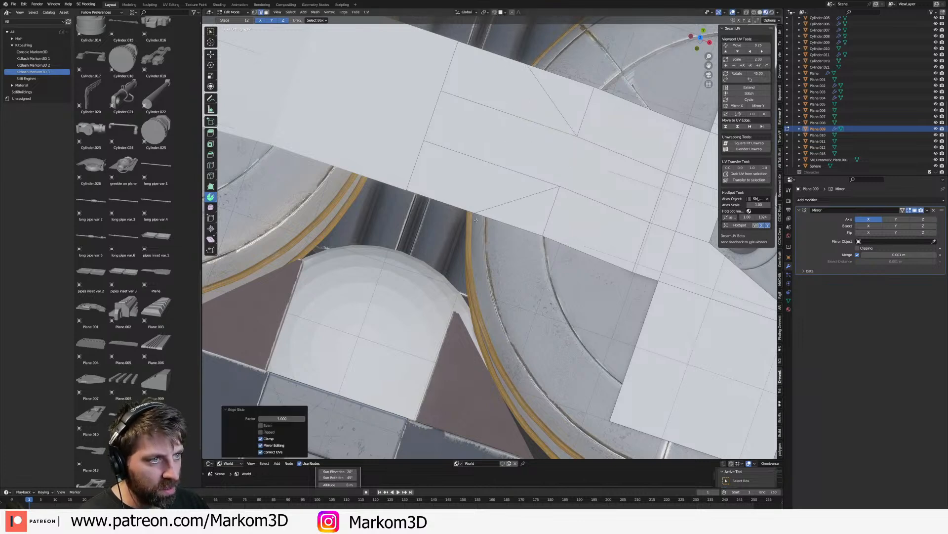
- Slide the cut's outer vertices fully inward along the plate's side edges to form diagonal edges
key(1)
key(g)
key(g)
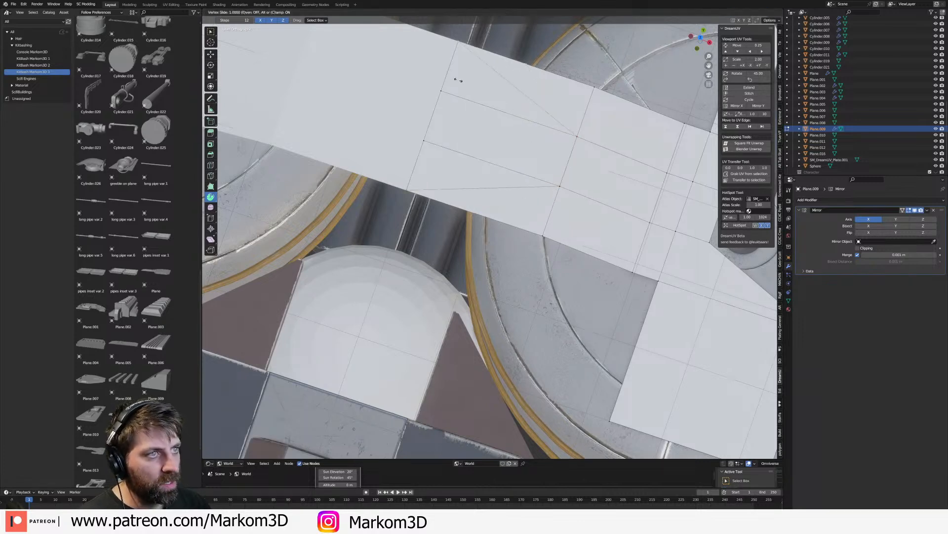
click(459, 79)
shift+middle_drag(600, 114, 523, 123)
click(517, 98)
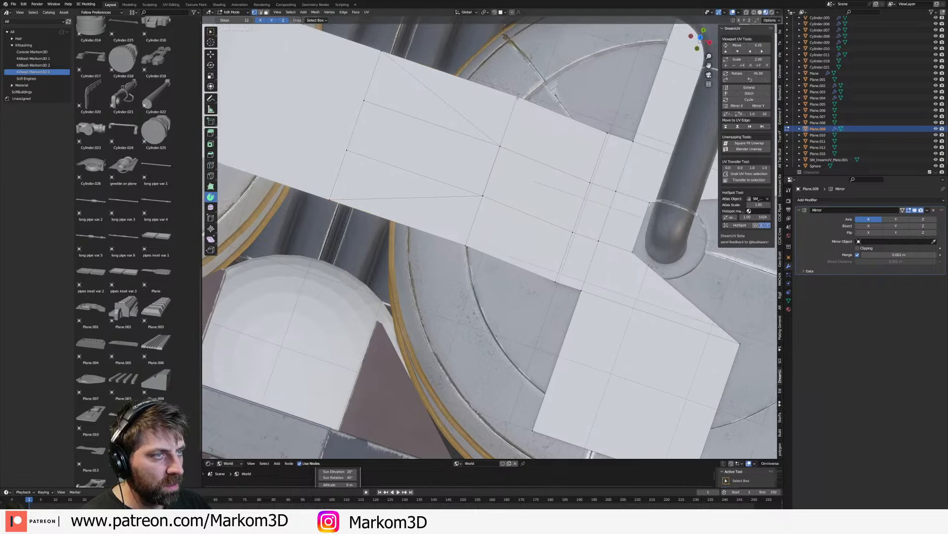
- Slide the outer cut vertex fully along the plate's side edge, factor 1.000, to form a diagonal beyond the crease
key(g)
key(g)
click(523, 238)
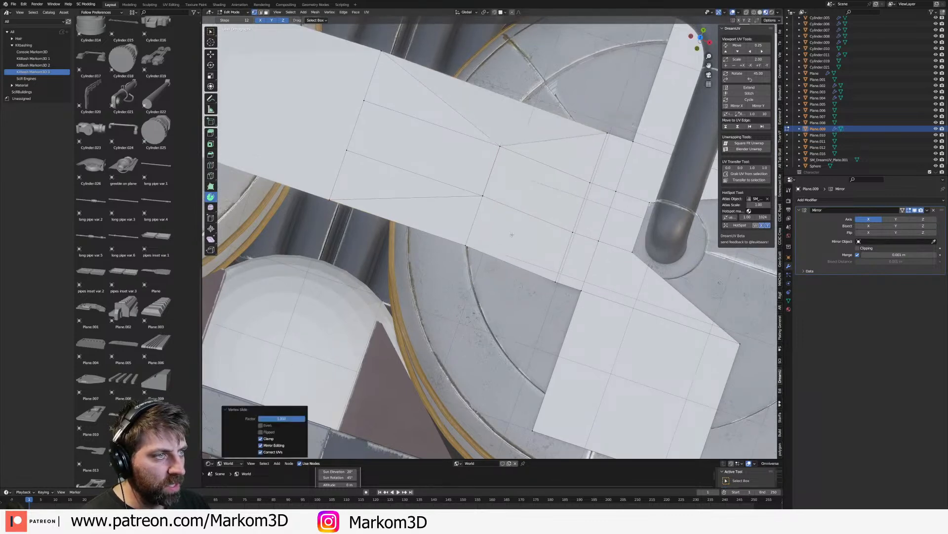
click(469, 243)
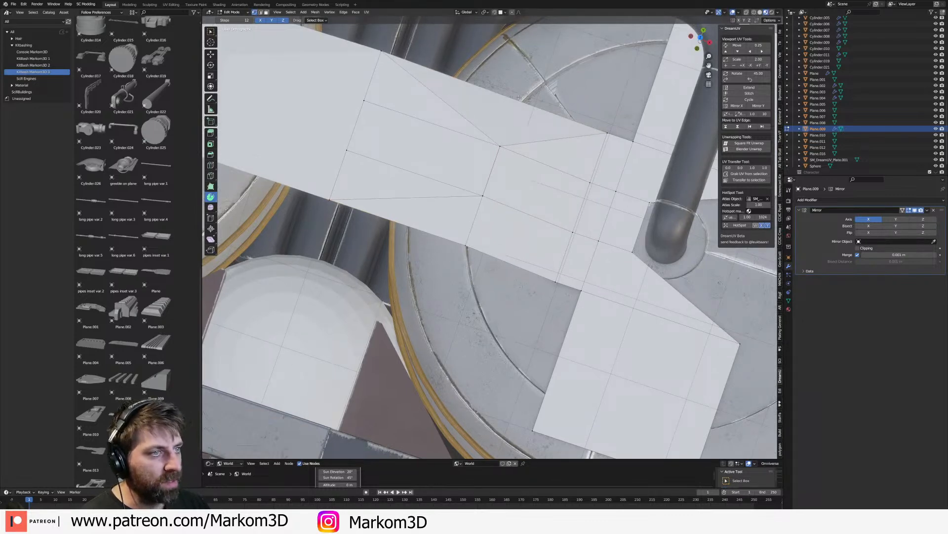
- Add one centered loop cut across the plate section between the crease and the pipe end
middle_drag(519, 97, 485, 213)
key(ctrl+r)
click(512, 232)
right_click(511, 232)
click(512, 223)
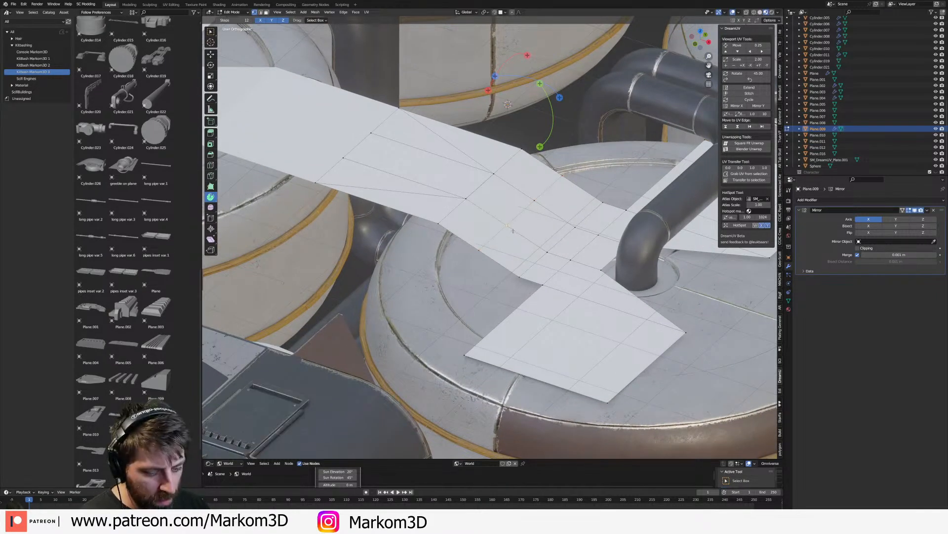
- Slide the cut's inner vertices back to the crease and its outer vertices to the pipe-end edge, forming diagonals
key(g)
key(g)
click(445, 194)
click(480, 251)
key(g)
key(g)
click(523, 279)
click(540, 203)
key(g)
key(g)
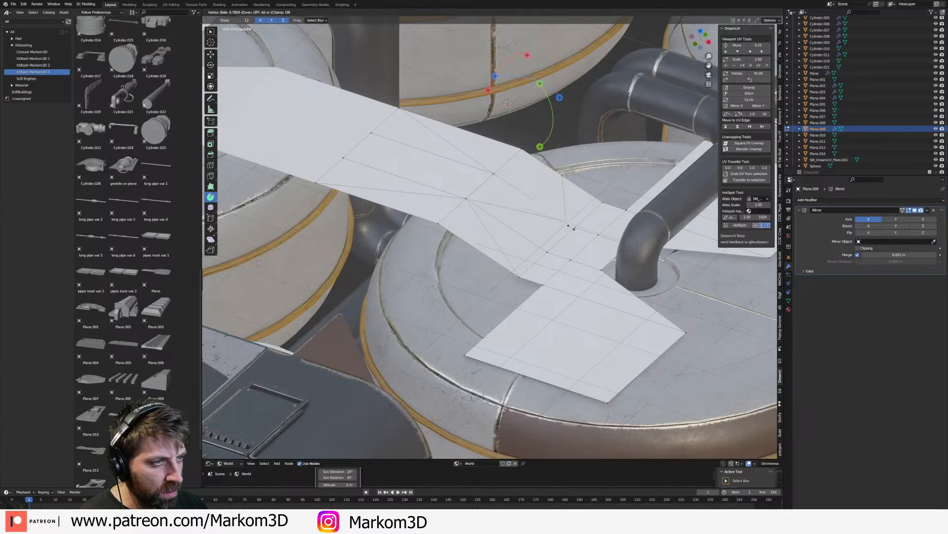
click(467, 153)
click(563, 175)
key(g)
key(g)
click(586, 189)
- Merge the plate's coincident vertices by distance, 0.0001 m
scroll(586, 189, down, 2)
middle_drag(586, 188, 568, 220)
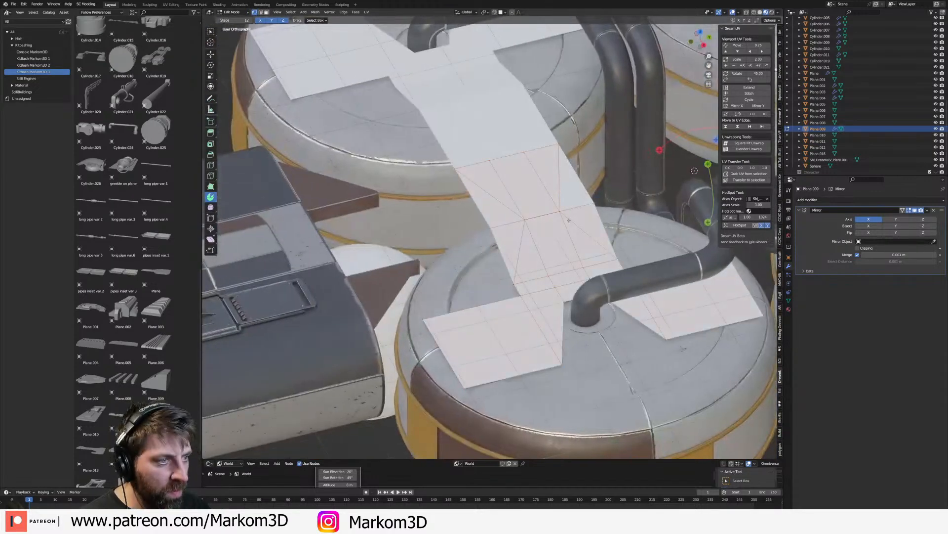
key(m)
click(569, 220)
middle_drag(569, 220, 597, 236)
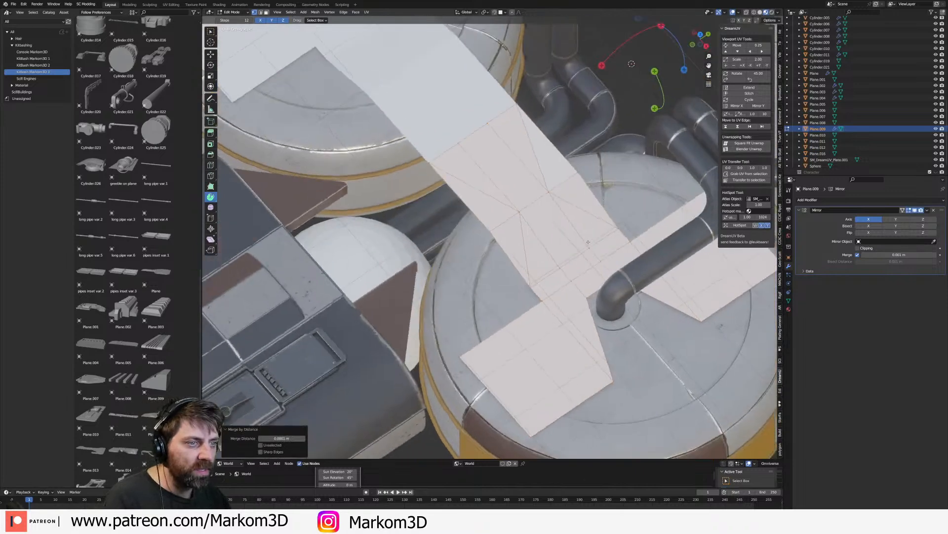
- Bevel the crease edges across the plate with a width of 0.175 m and 6 segments
key(3)
shift+click(488, 192)
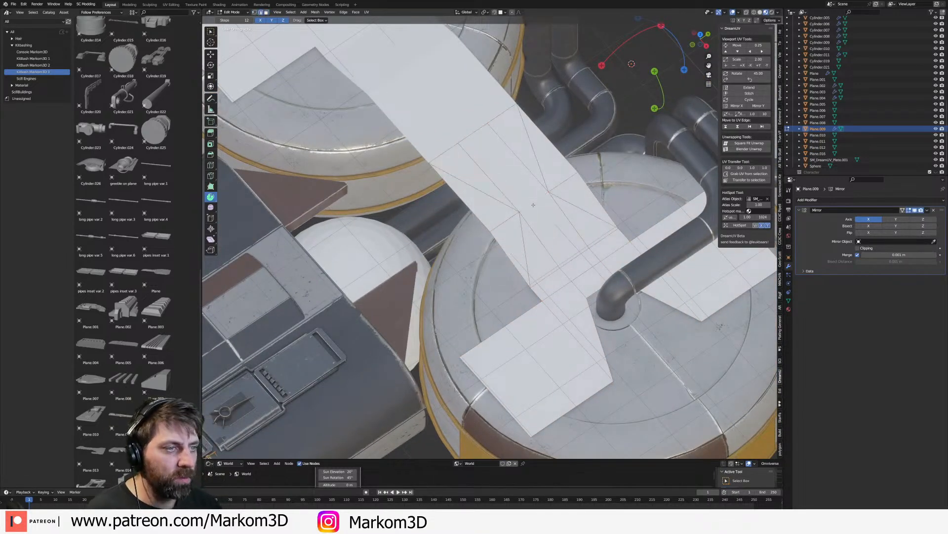
shift+middle_drag(523, 202, 547, 202)
scroll(518, 202, up, 3)
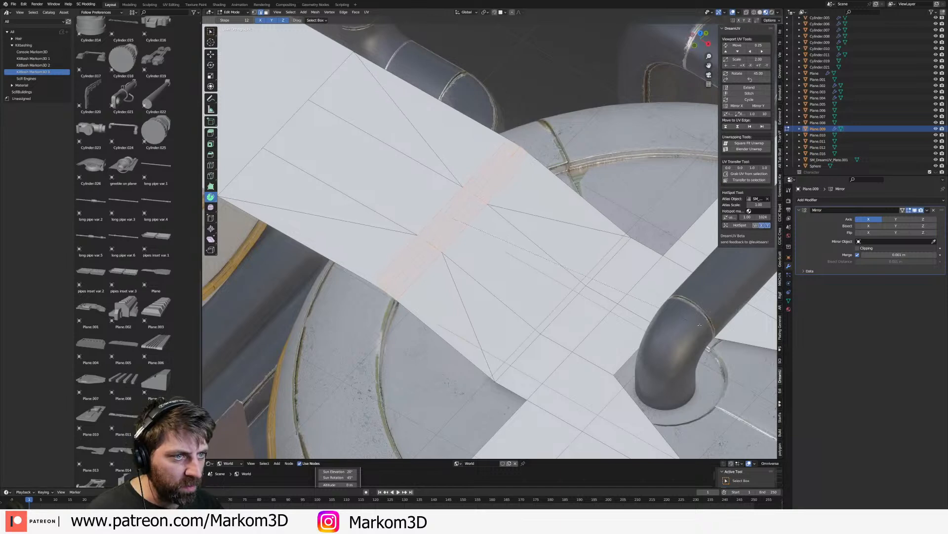
click(730, 341)
middle_drag(730, 341, 568, 247)
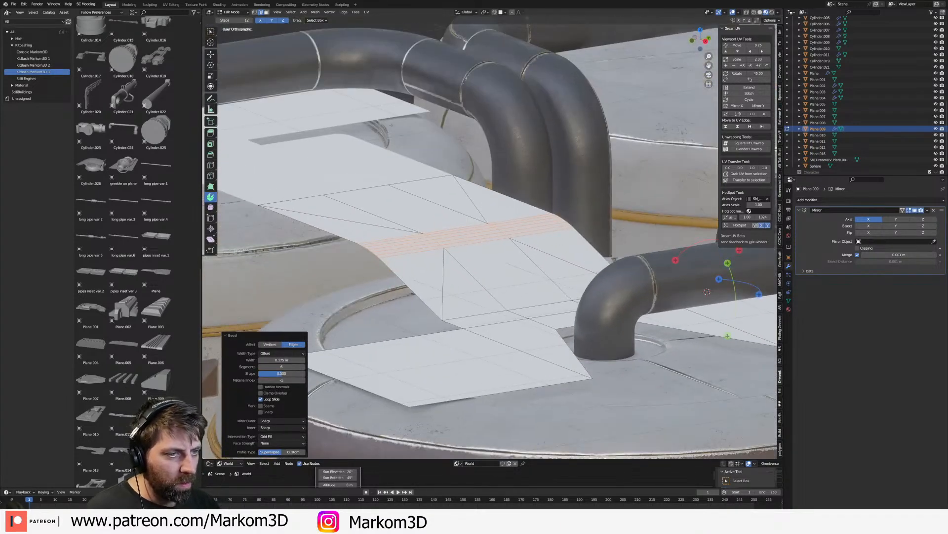
- Inset the faces on both sides of the beveled crease individually and delete their inner faces to leave truss openings
middle_drag(442, 250, 348, 237)
drag(384, 168, 424, 130)
drag(482, 325, 570, 222)
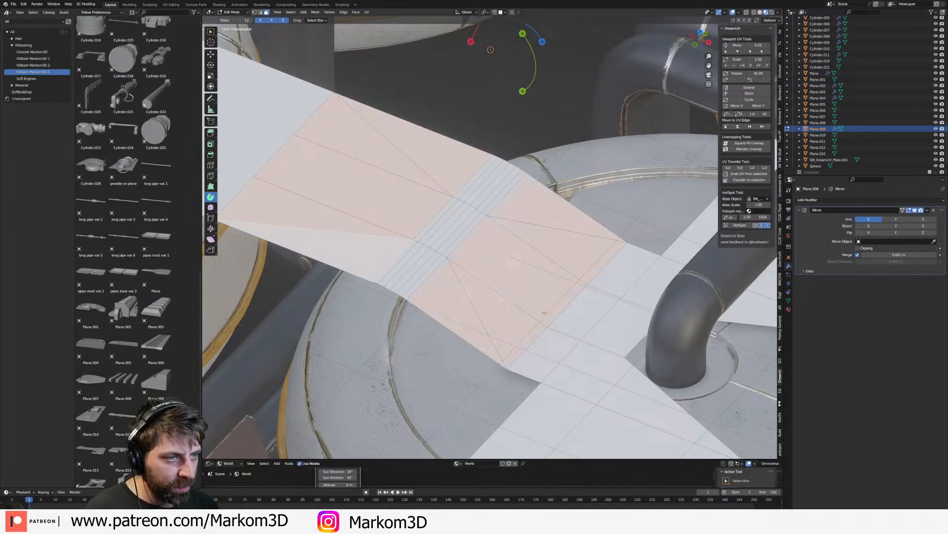
key(i)
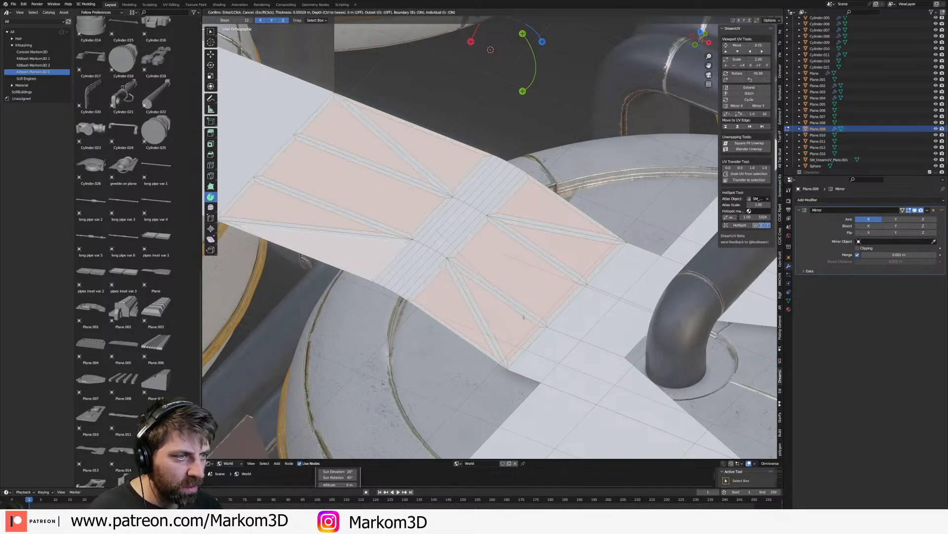
click(522, 318)
key(x)
click(491, 329)
- Slide the two inner vertices of the section beside the pipe to the truss-side edge to form diagonals
middle_drag(491, 329, 555, 331)
scroll(692, 374, up, 1)
shift+middle_drag(737, 387, 519, 264)
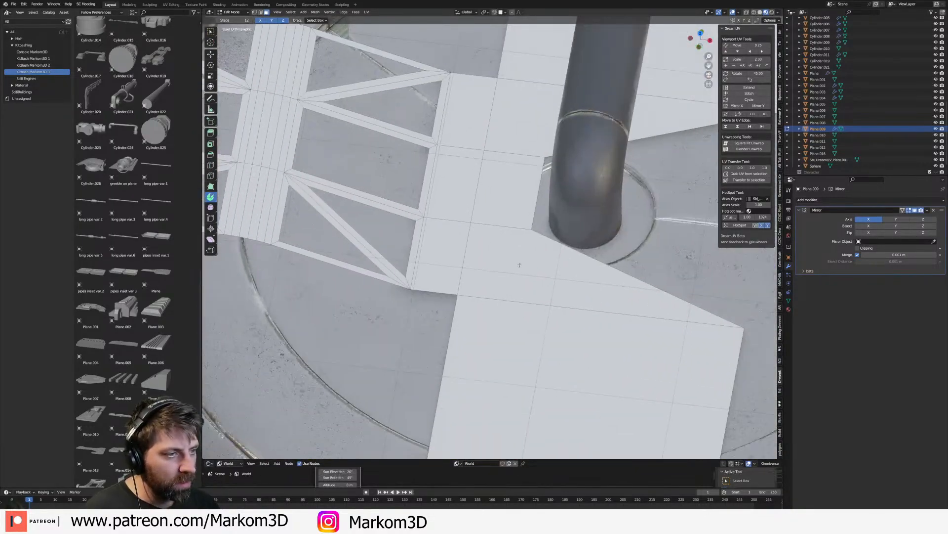
key(1)
click(472, 224)
key(g)
key(g)
click(426, 223)
click(487, 154)
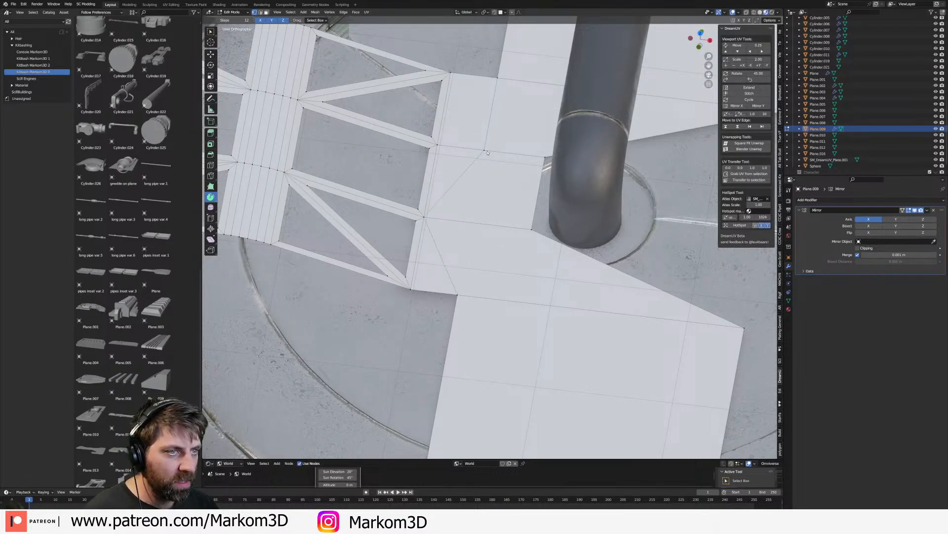
key(g)
key(g)
click(434, 148)
- Add two evenly spaced loop cuts through the wide end pieces flanking the pipe
middle_drag(534, 183, 492, 171)
scroll(492, 171, down, 1)
key(3)
click(490, 264)
shift+click(495, 229)
shift+click(531, 199)
shift+click(422, 244)
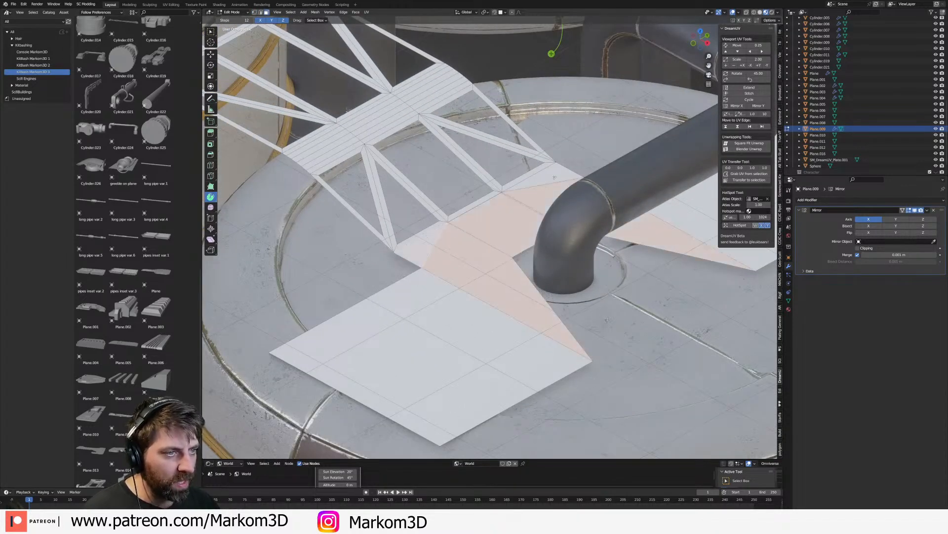
scroll(502, 319, down, 1)
middle_drag(504, 314, 603, 284)
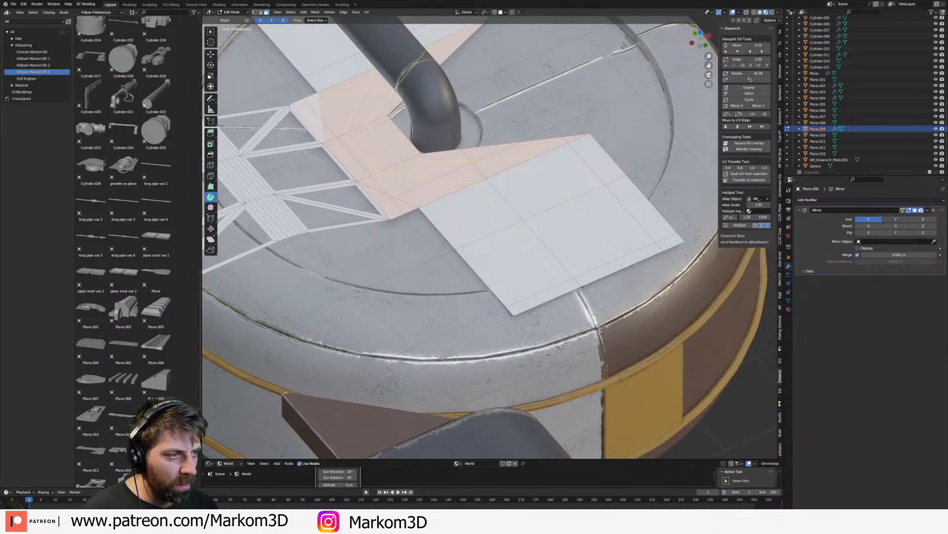
key(g)
key(g)
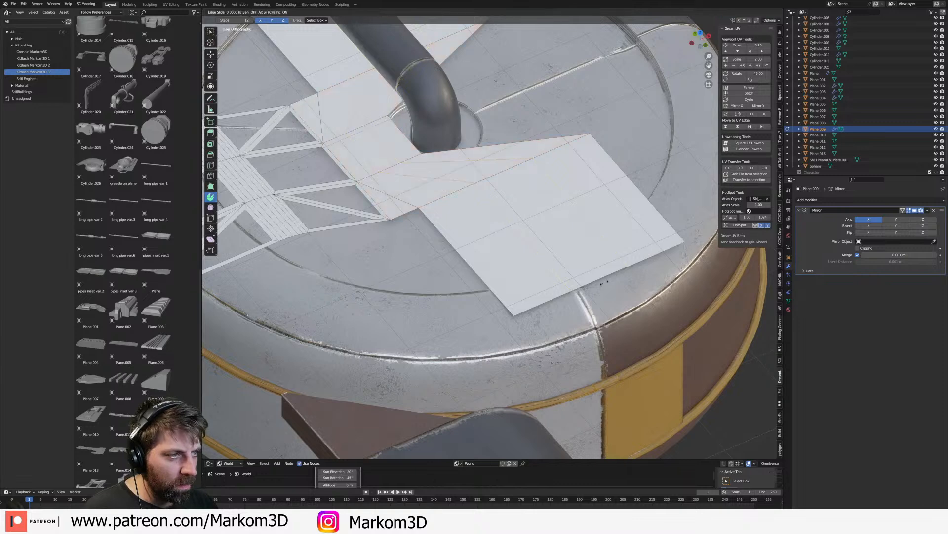
right_click(567, 207)
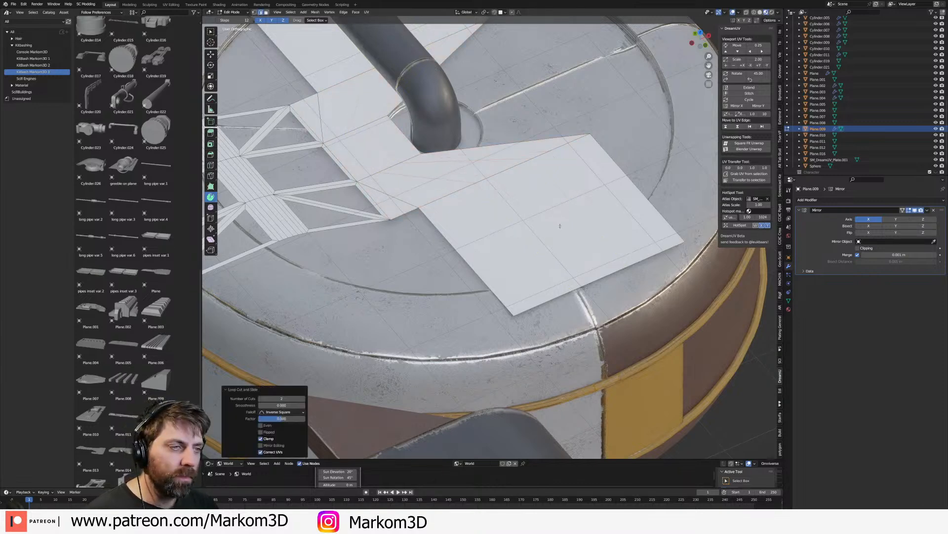
- Slide the new cuts' vertices on both end pieces fully to the corners of the connecting section, factor 1.000
key(1)
key(2)
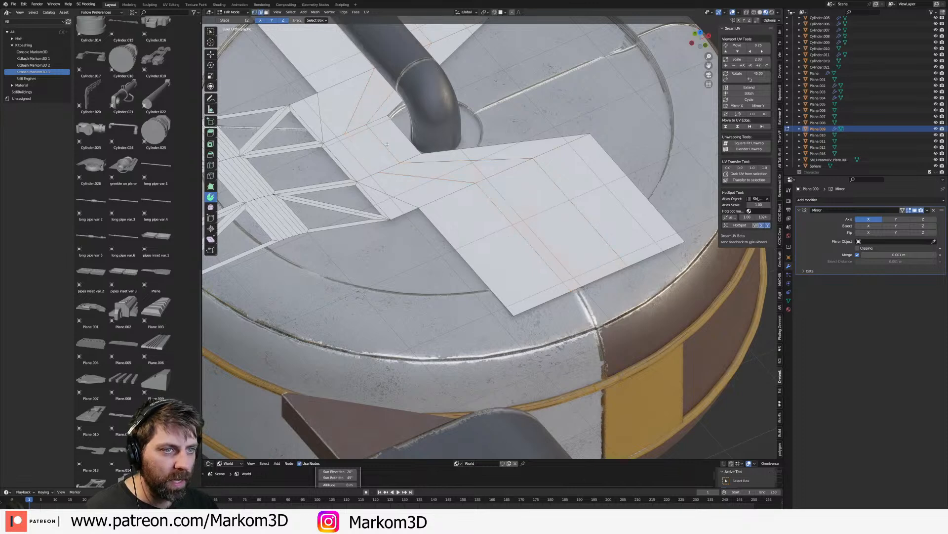
key(g)
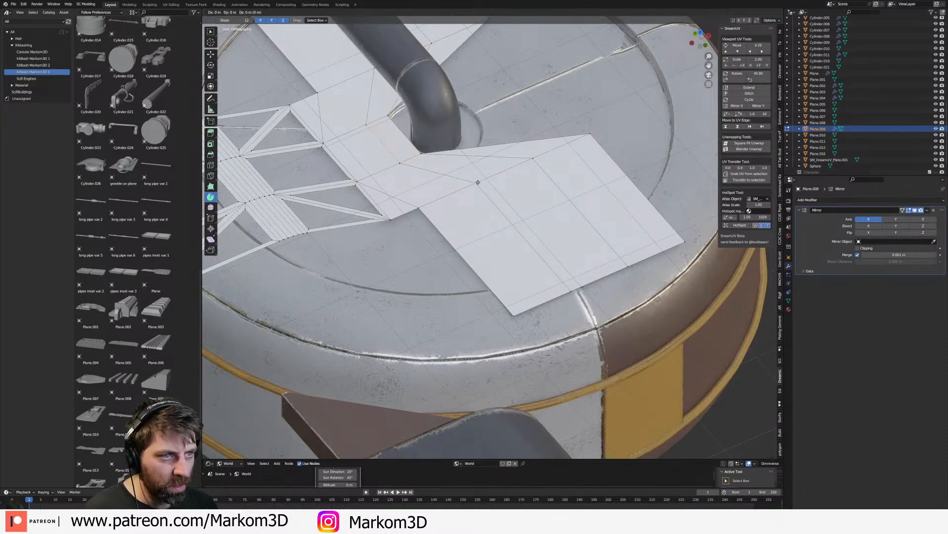
key(g)
click(341, 224)
click(530, 160)
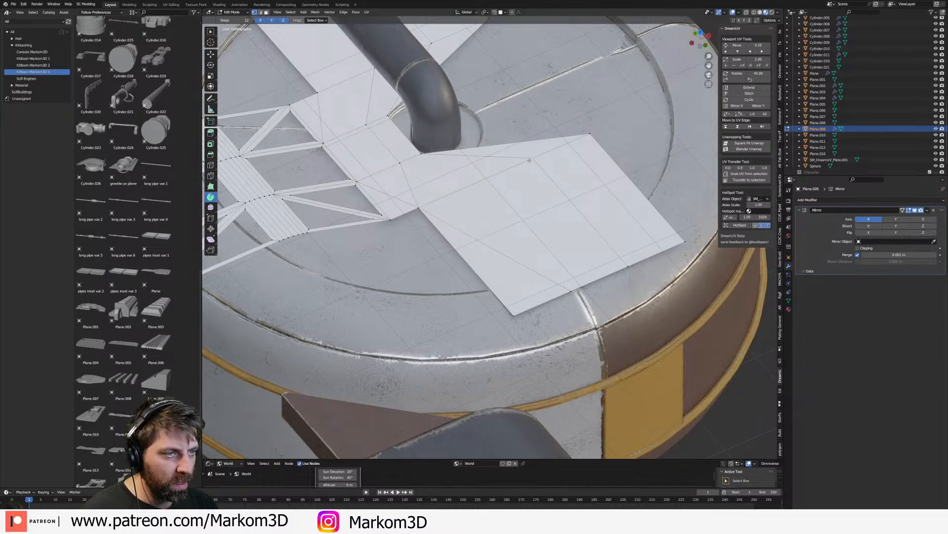
shift+middle_drag(408, 151, 455, 193)
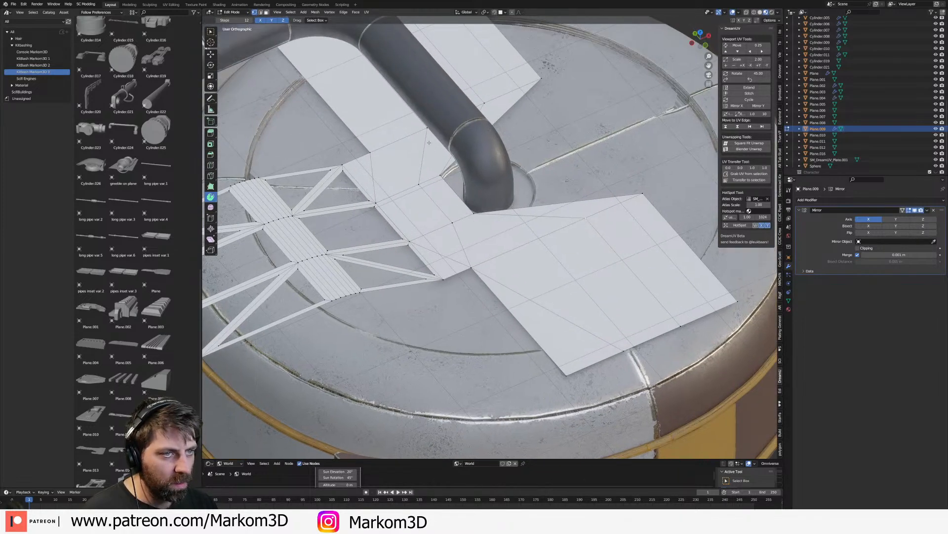
key(g)
key(g)
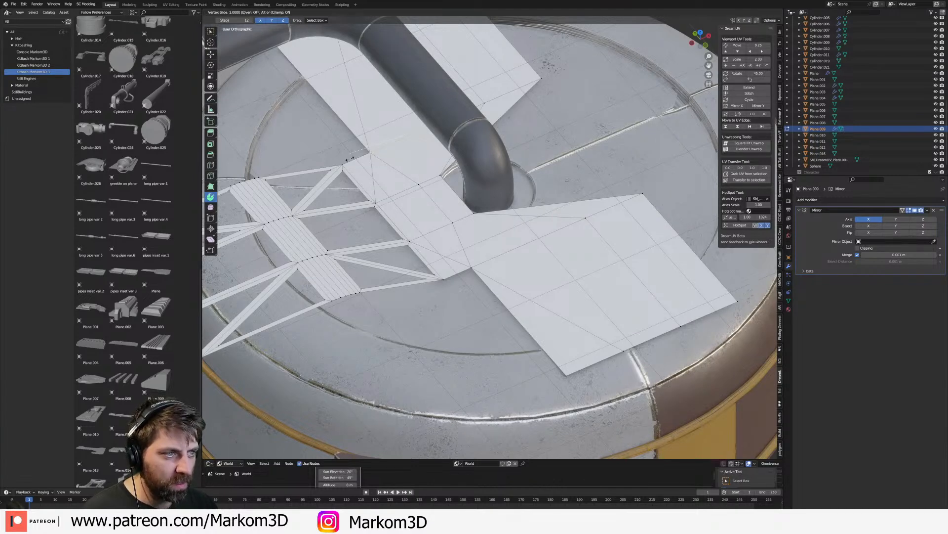
click(351, 158)
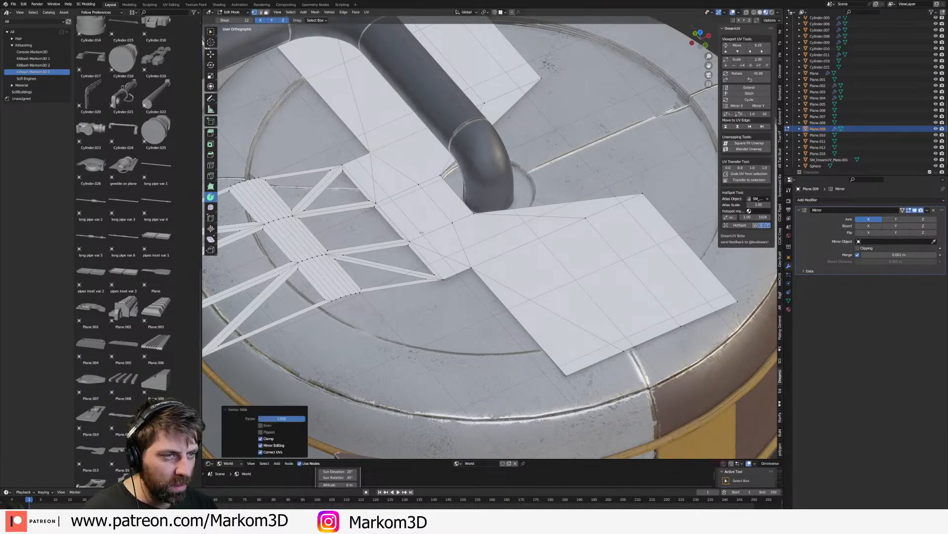
- Merge all overlapping vertices left by the end-piece slides by distance and clear the selection
key(2)
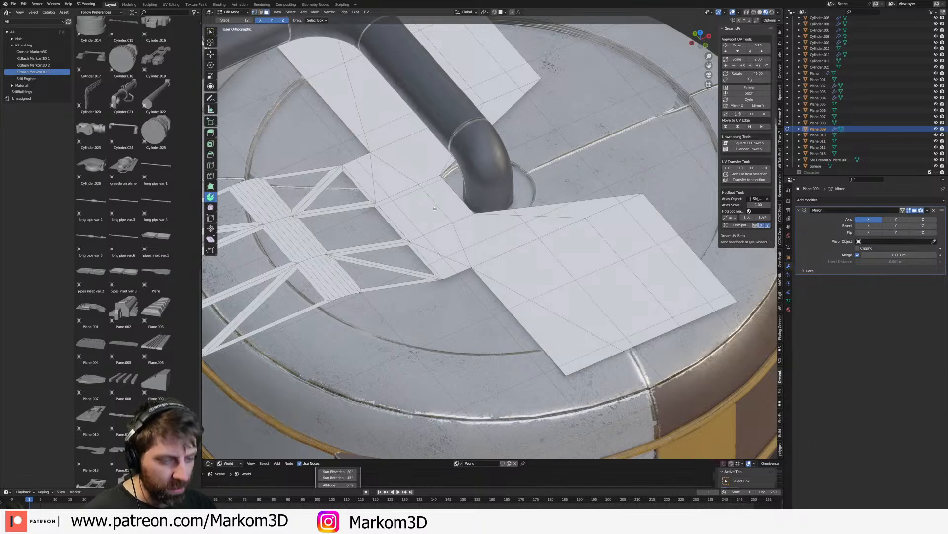
key(a)
key(m)
click(436, 210)
key(alt+a)
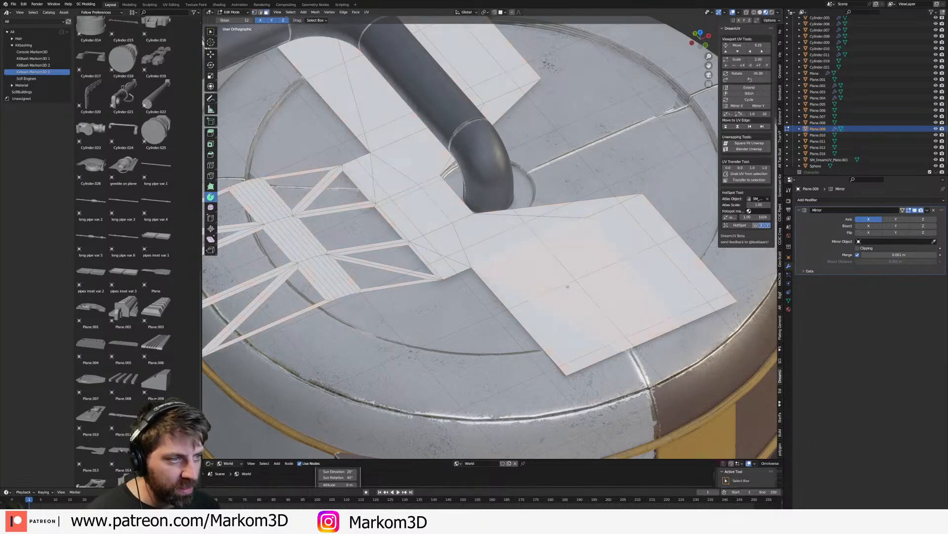
- Inset the connecting and end-piece faces around the pipe individually by about 0.043 m and delete their inner faces
mouse_move(555, 255)
mouse_down()
mouse_move(485, 212)
mouse_move(359, 67)
mouse_move(523, 92)
mouse_up()
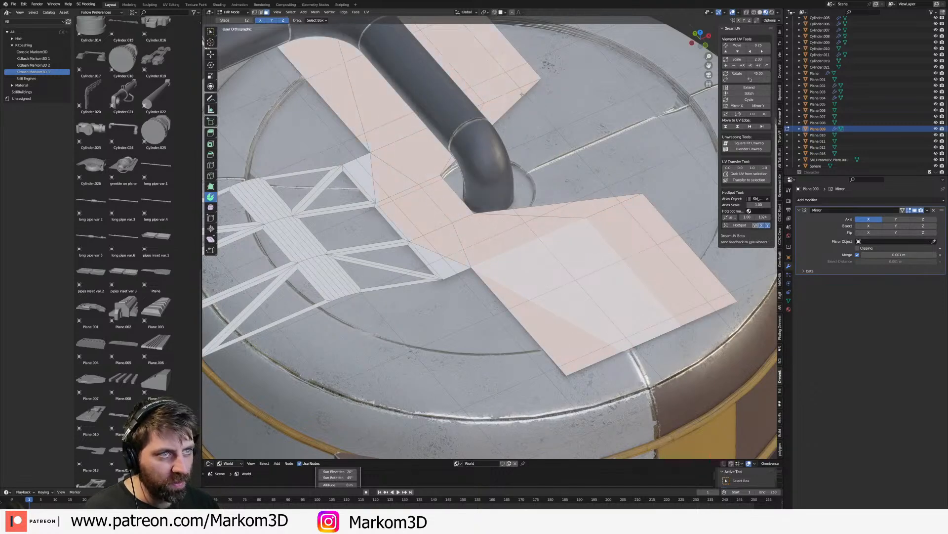
middle_drag(556, 269, 621, 348)
key(i)
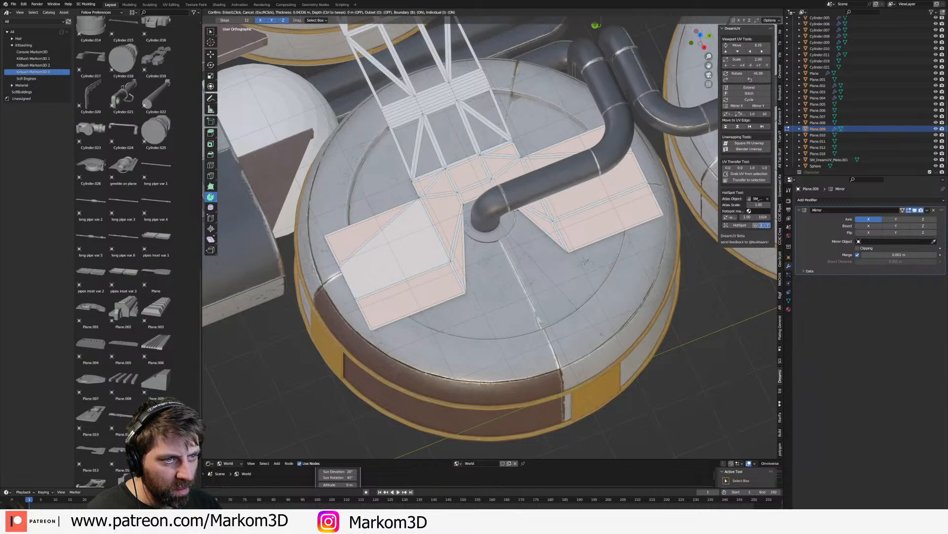
click(585, 260)
key(x)
click(602, 334)
scroll(601, 334, down, 2)
middle_drag(602, 334, 638, 286)
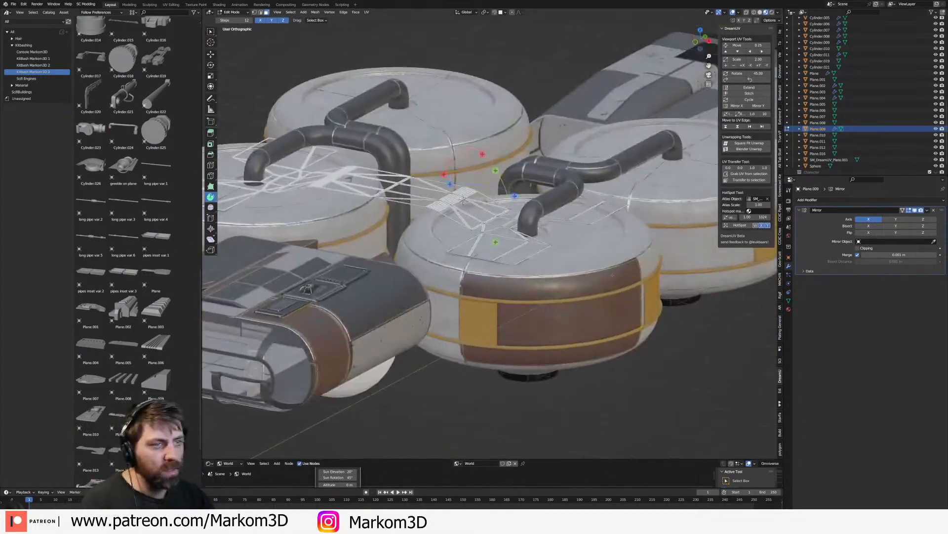
- Try to inset the outer block of faces on the beveled crease strip
key(Tab)
middle_drag(501, 296, 501, 313)
key(Tab)
scroll(453, 287, up, 8)
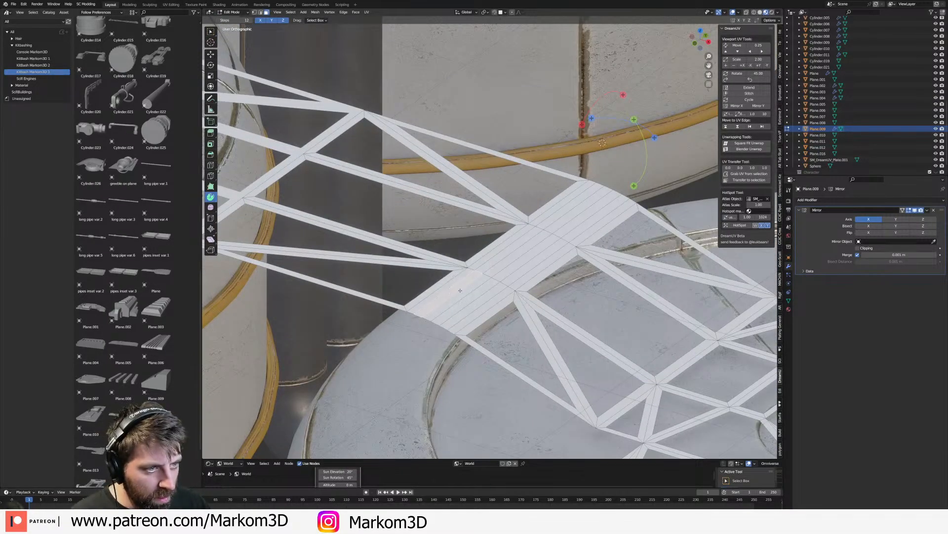
middle_drag(471, 300, 437, 324)
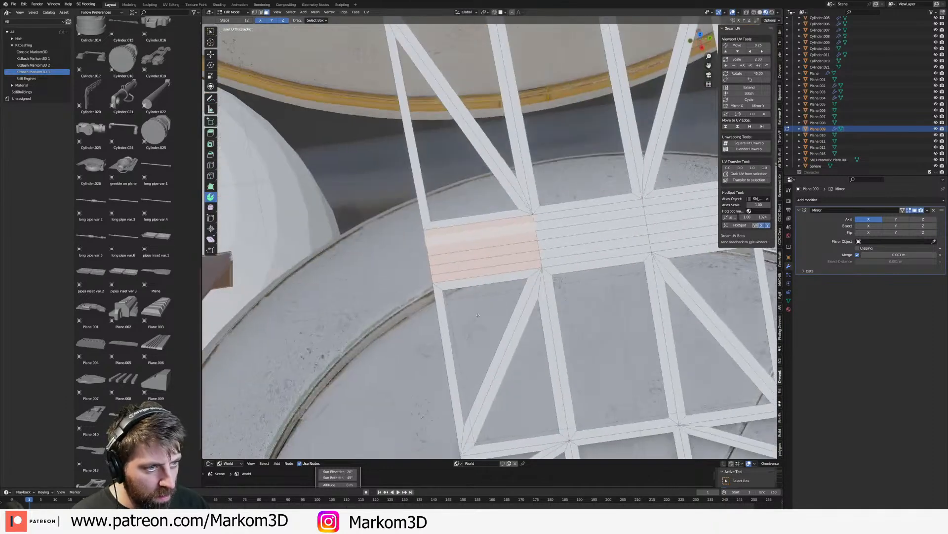
shift+middle_drag(615, 230, 549, 256)
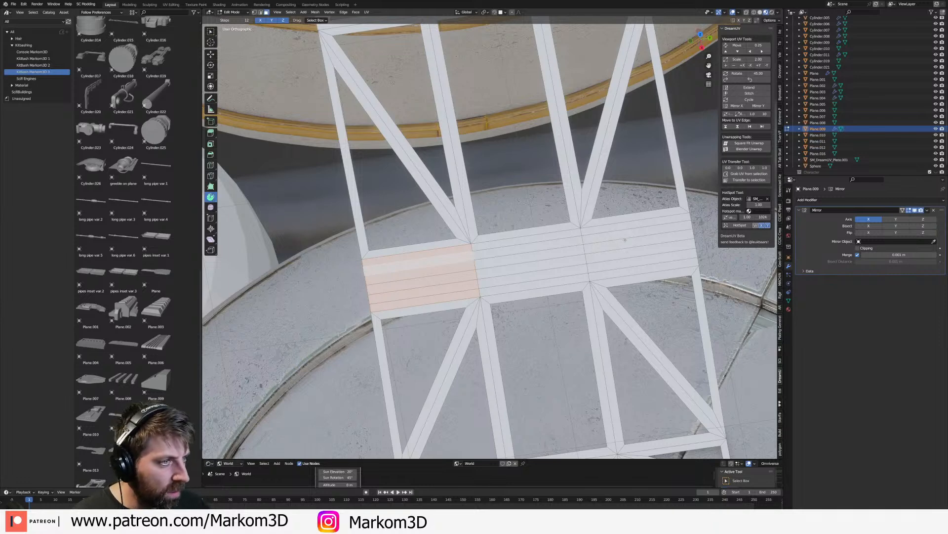
key(i)
click(654, 338)
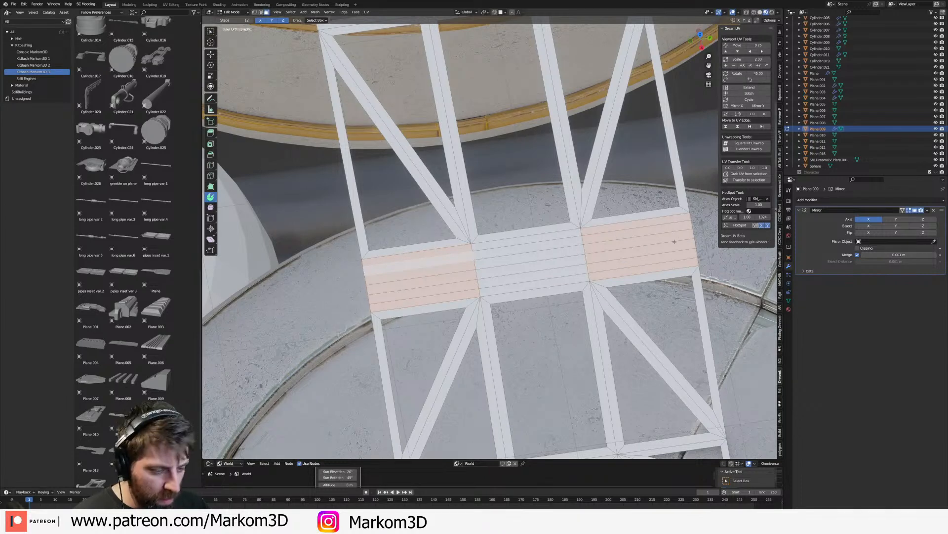
- Add two loop cuts through an outer block of the crease strip near its opposite ends, the second at factor -0.716
key(g)
key(g)
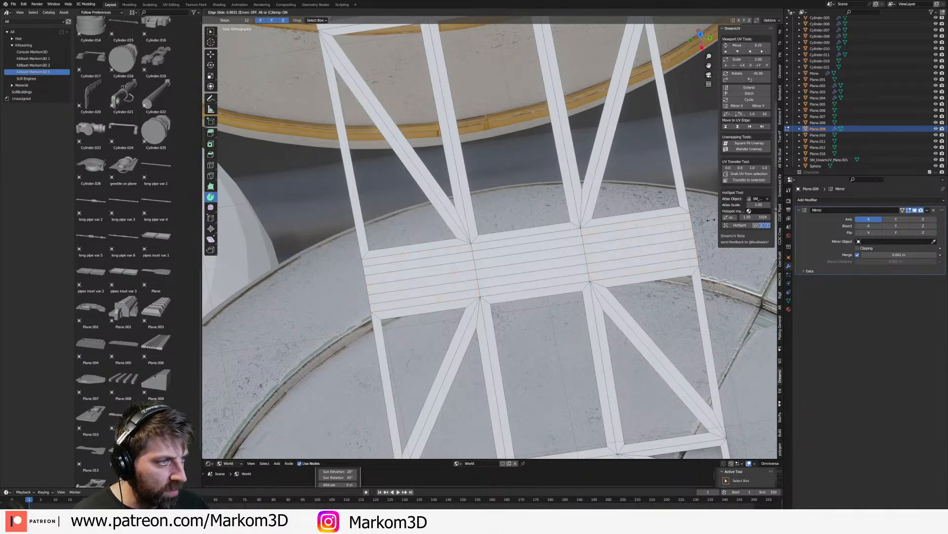
click(710, 220)
key(g)
key(g)
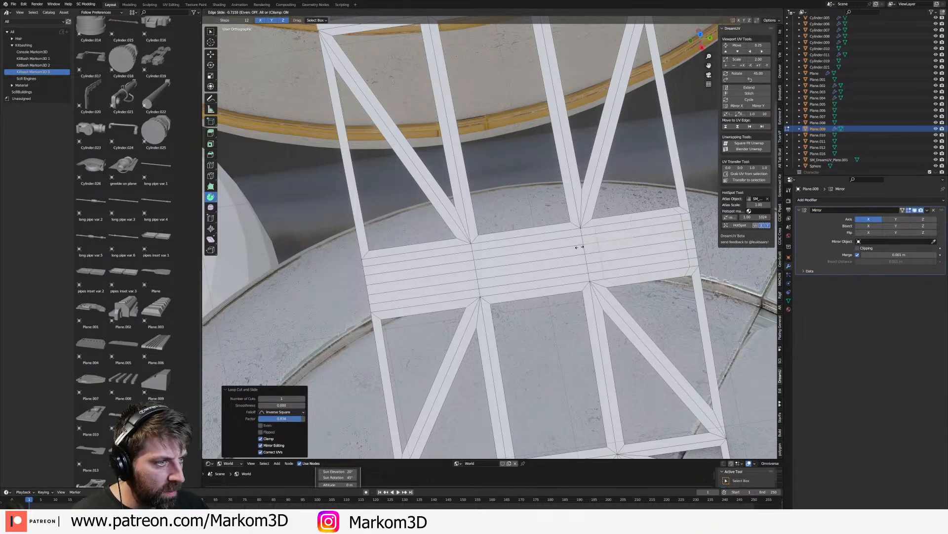
click(581, 249)
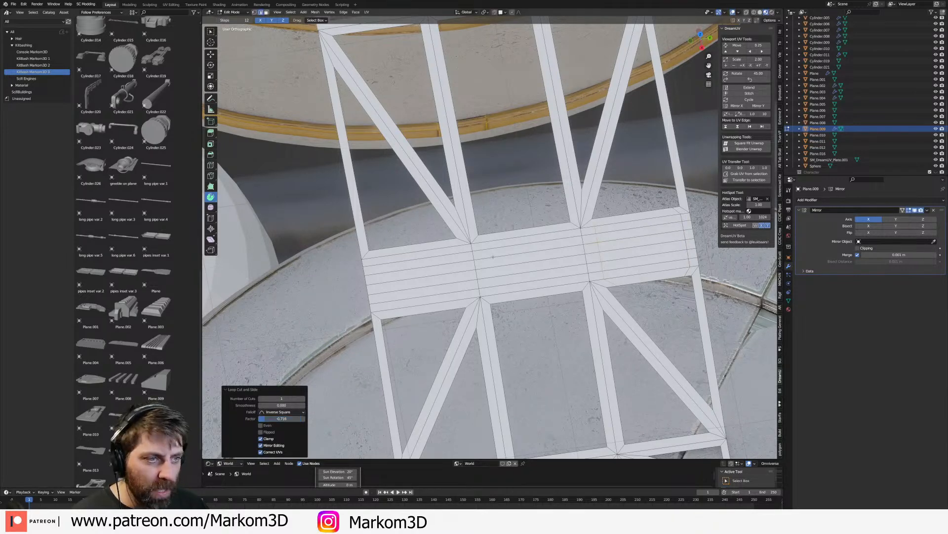
- Slide both end vertices of the inner loop cut on the crease strip's outer block fully onto the adjacent corners, factor 1.000
key(g)
key(g)
click(541, 286)
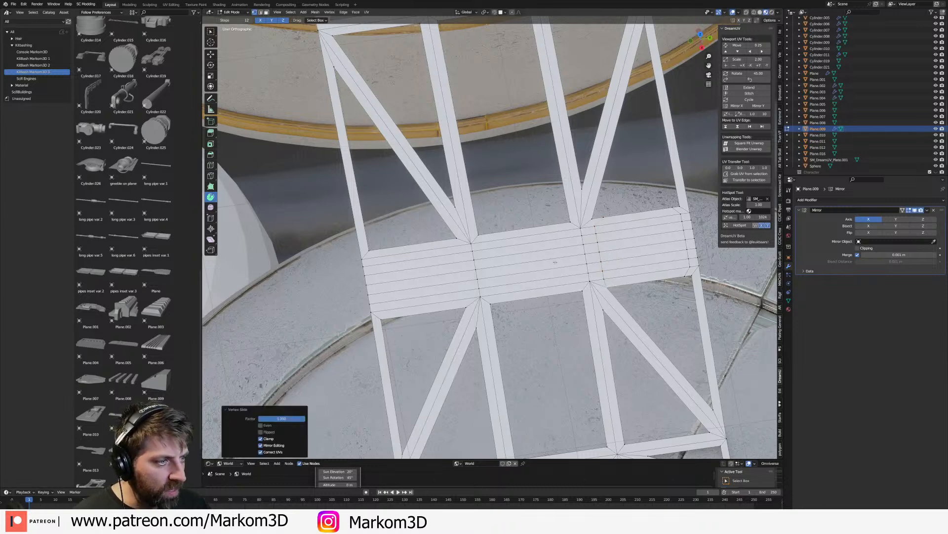
click(604, 216)
key(g)
key(g)
click(610, 224)
- Slide both end vertices of the same block's outer loop cut fully onto the strip's outer corners, factor 1.000
click(670, 208)
key(g)
key(g)
click(697, 208)
click(686, 276)
key(g)
key(g)
click(726, 278)
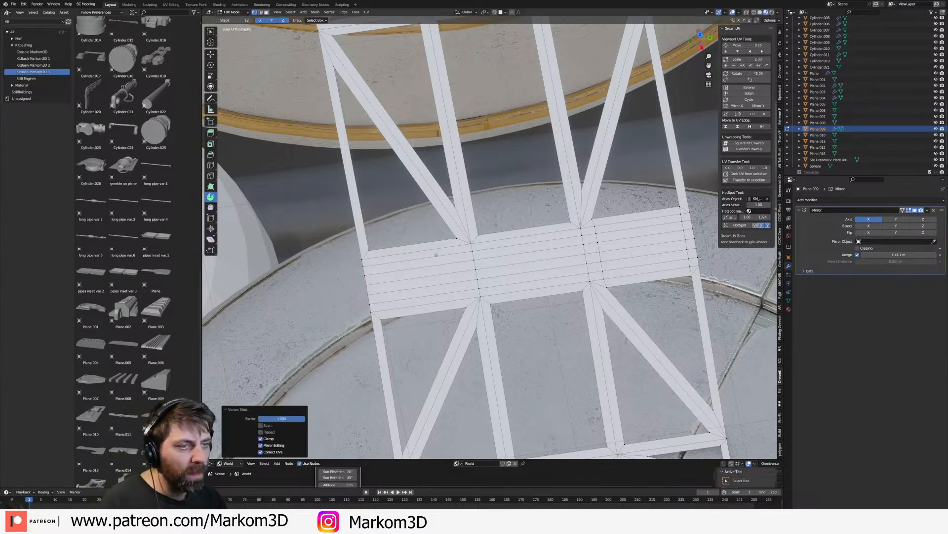
- Slide the end vertices of the outer loop cut on the opposite outer block of the crease strip onto its corners
key(g)
key(g)
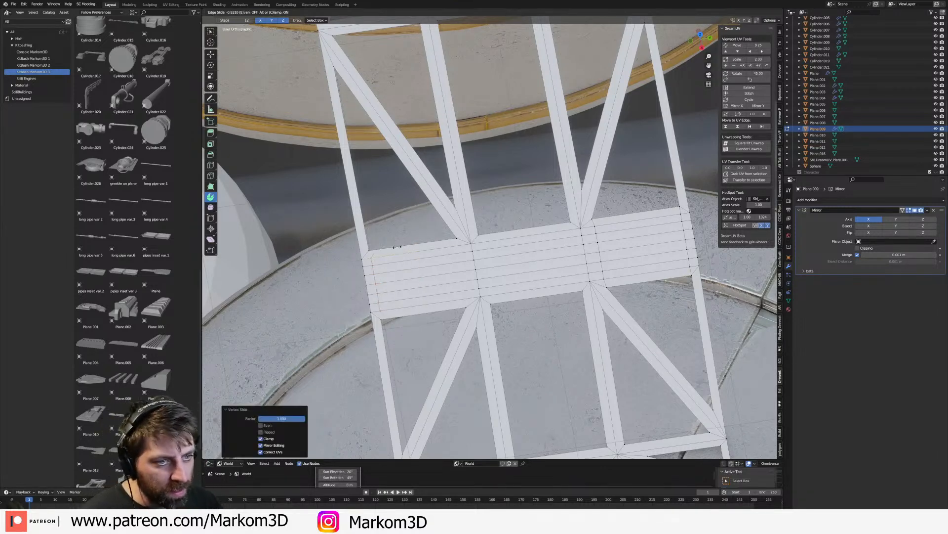
click(405, 247)
key(g)
key(g)
click(432, 243)
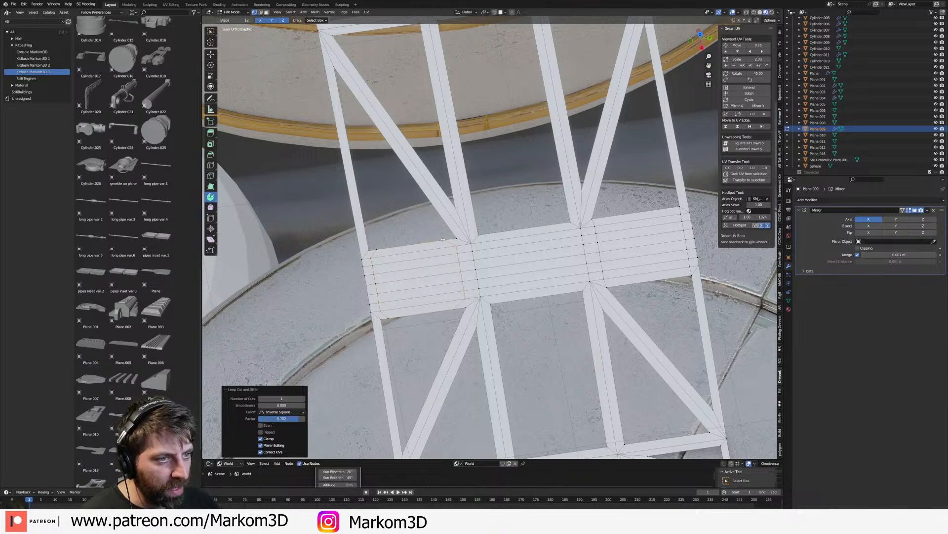
- Add a loop cut near that block's inner end and slide its end vertices fully onto the adjacent corners, factor 1.000
click(446, 241)
key(g)
click(501, 235)
key(ctrl+z)
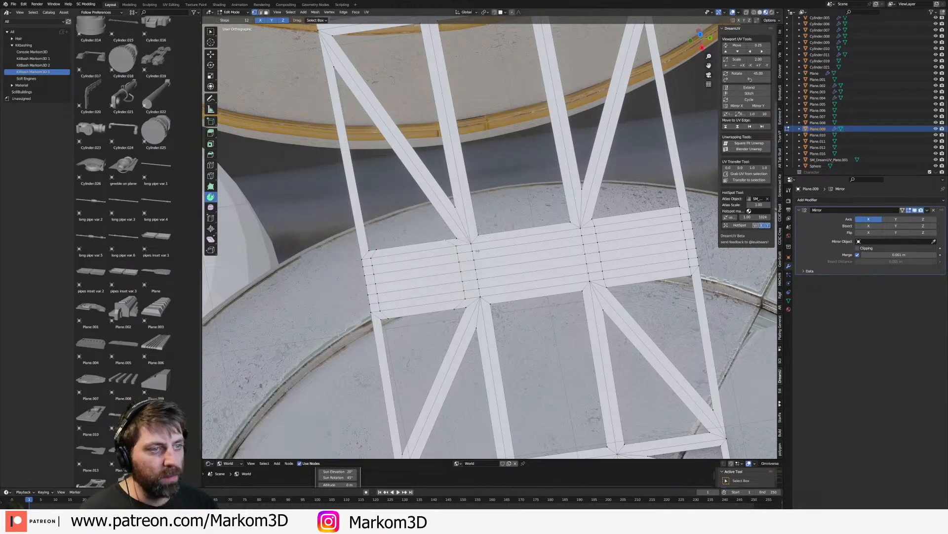
key(g)
key(g)
click(529, 238)
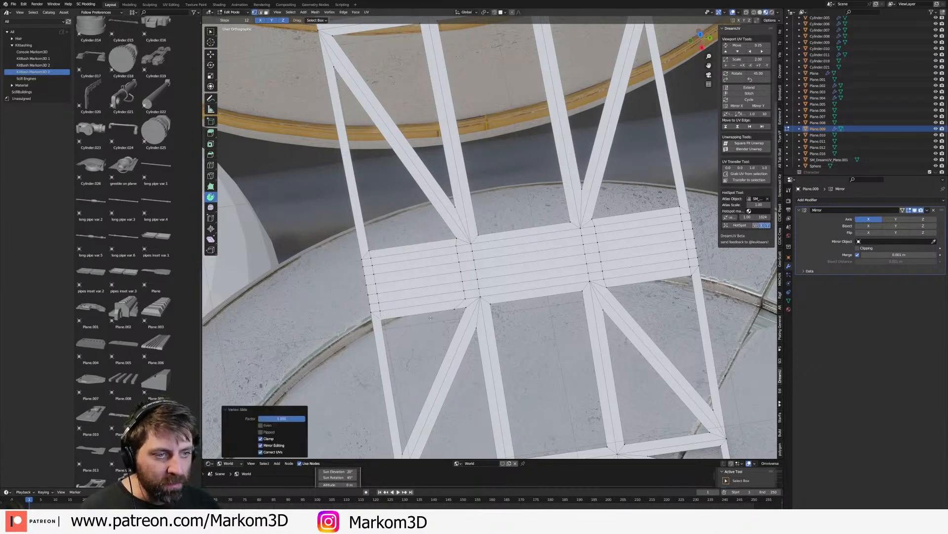
click(464, 307)
key(g)
key(g)
click(460, 300)
- Delete the inner faces of both outer blocks on the crease strip and leave edit mode
key(3)
click(414, 260)
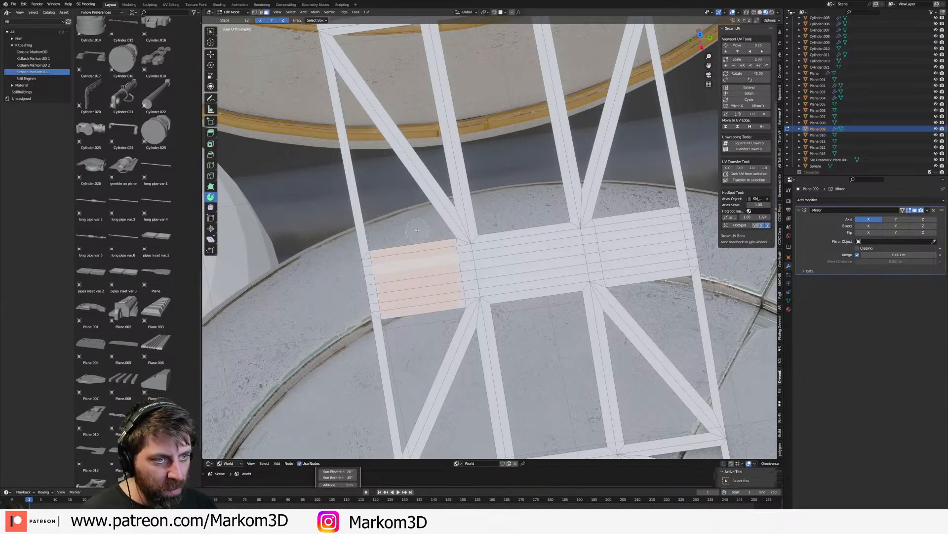
shift+click(646, 242)
key(x)
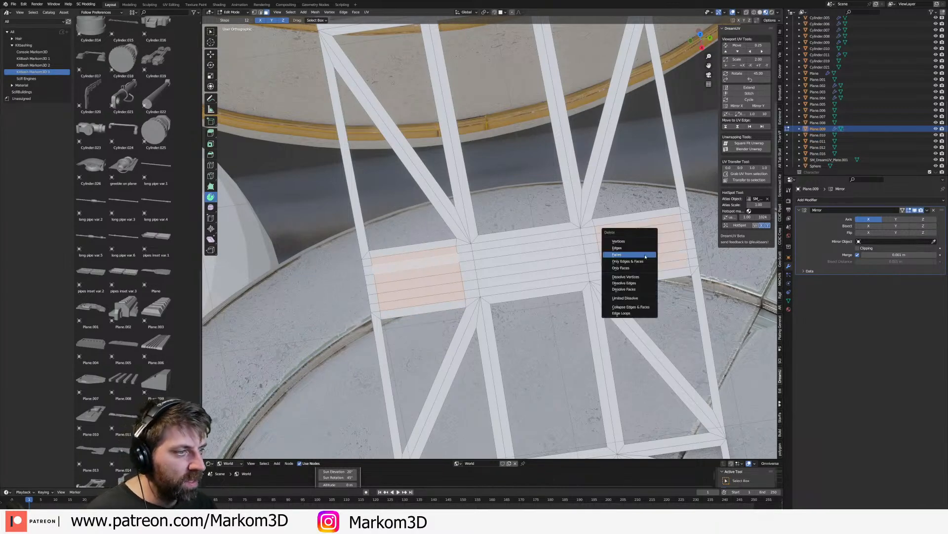
click(648, 253)
scroll(648, 255, down, 7)
middle_drag(551, 331, 573, 311)
key(Tab)
scroll(573, 312, down, 2)
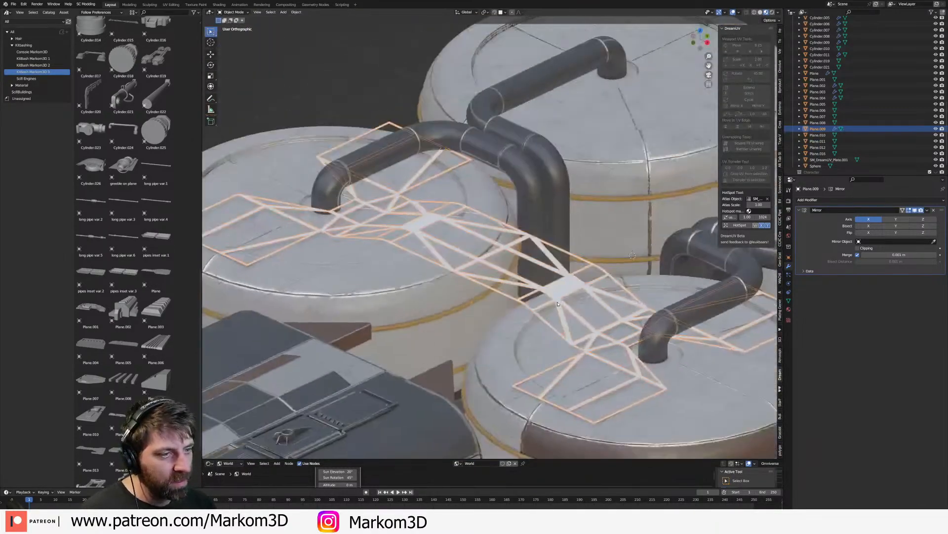
- Examine the truss plate around the crease strip and the end pieces beside the pipe
scroll(573, 312, up, 3)
scroll(432, 279, down, 3)
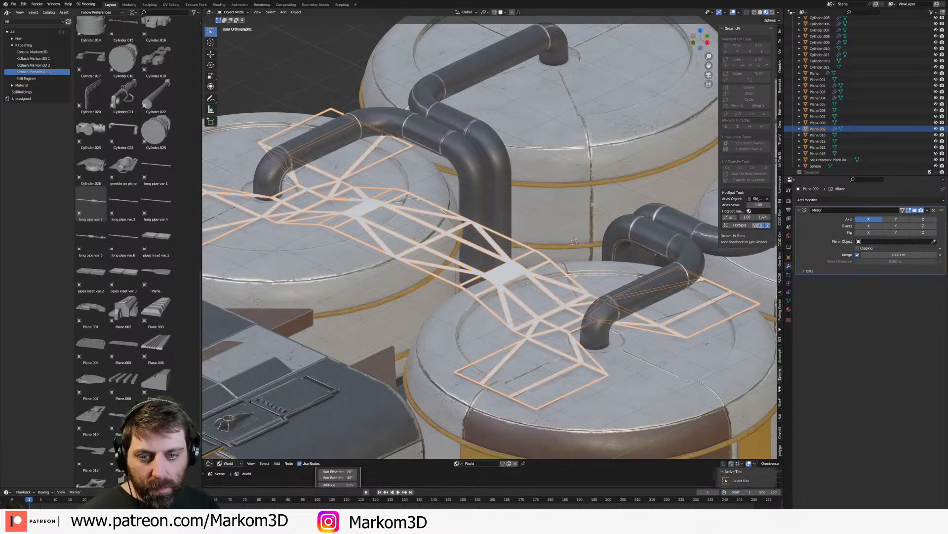
scroll(467, 252, down, 2)
middle_drag(467, 252, 494, 254)
key(Tab)
scroll(494, 254, down, 2)
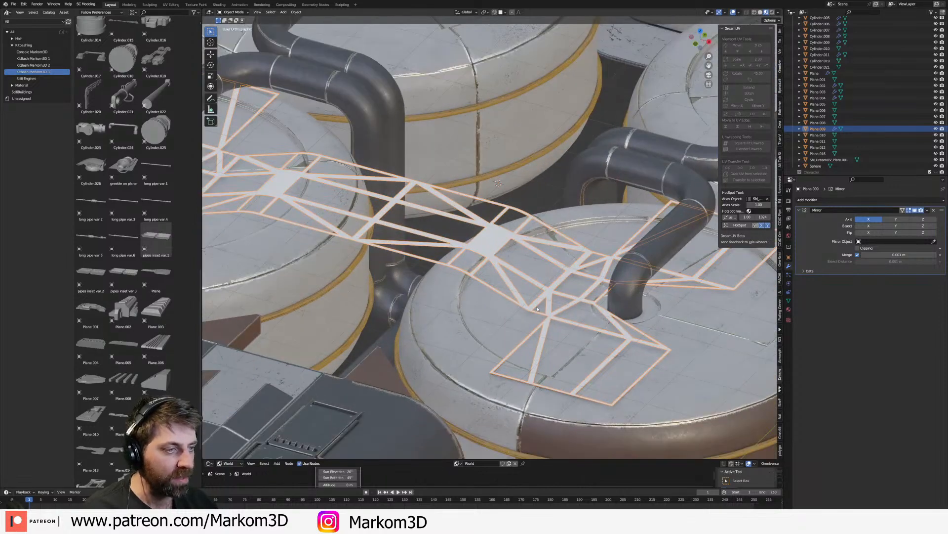
scroll(511, 309, down, 4)
scroll(511, 310, up, 5)
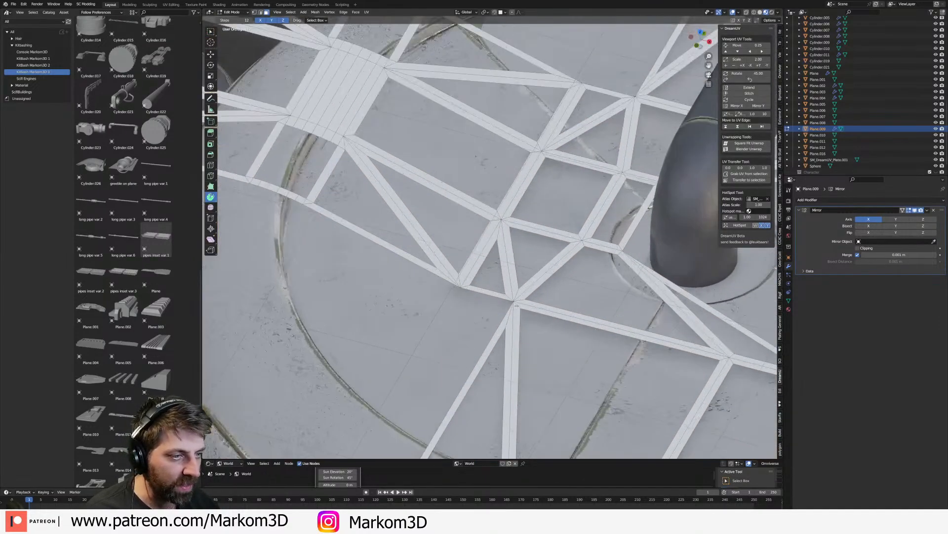
key(2)
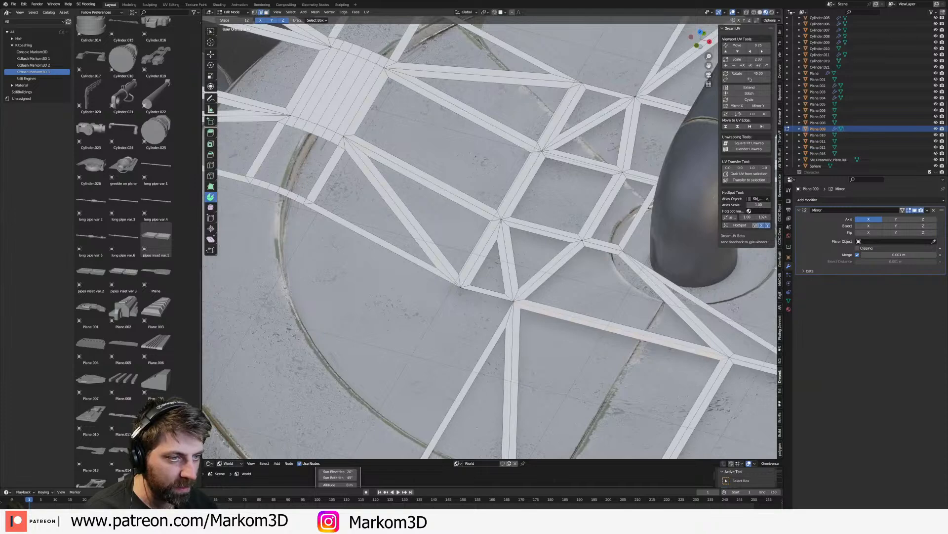
scroll(490, 358, down, 5)
key(Tab)
mouse_move(489, 357)
middle_down()
mouse_move(461, 331)
mouse_move(475, 346)
middle_up()
key(Tab)
scroll(489, 346, up, 4)
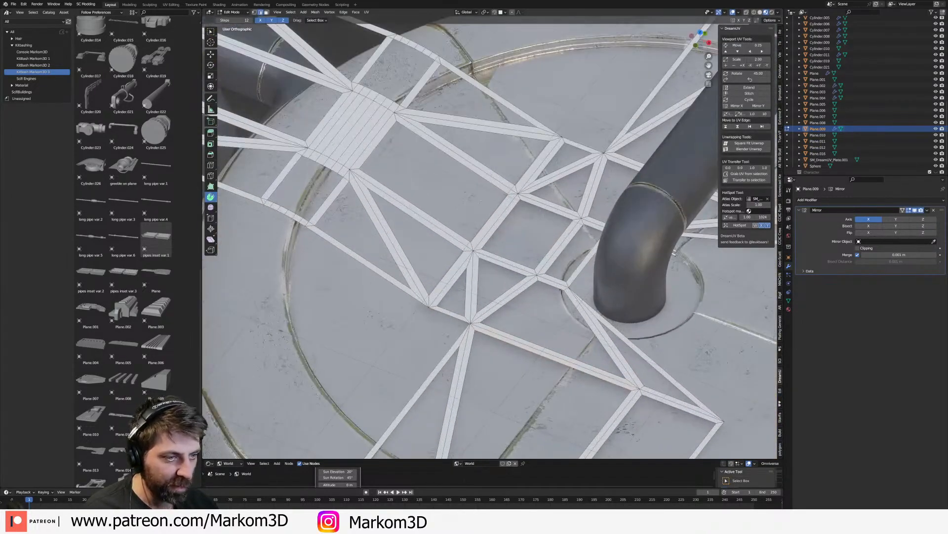
- Fill a face beside the end piece's corner joint and slide its outer vertex fully inward to taper it to a triangle
key(1)
click(472, 326)
key(f)
right_click(449, 338)
scroll(446, 338, down, 4)
shift+middle_drag(440, 339, 491, 275)
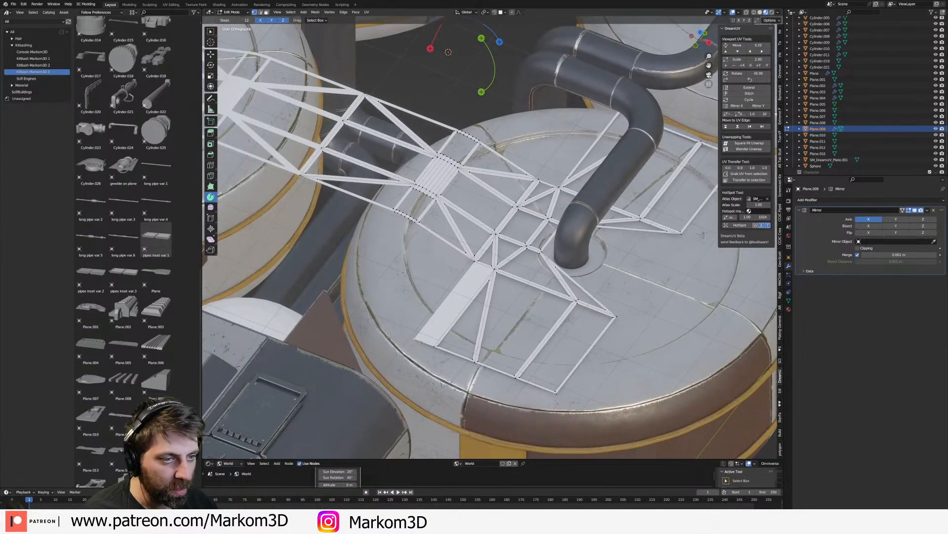
key(g)
key(g)
click(440, 348)
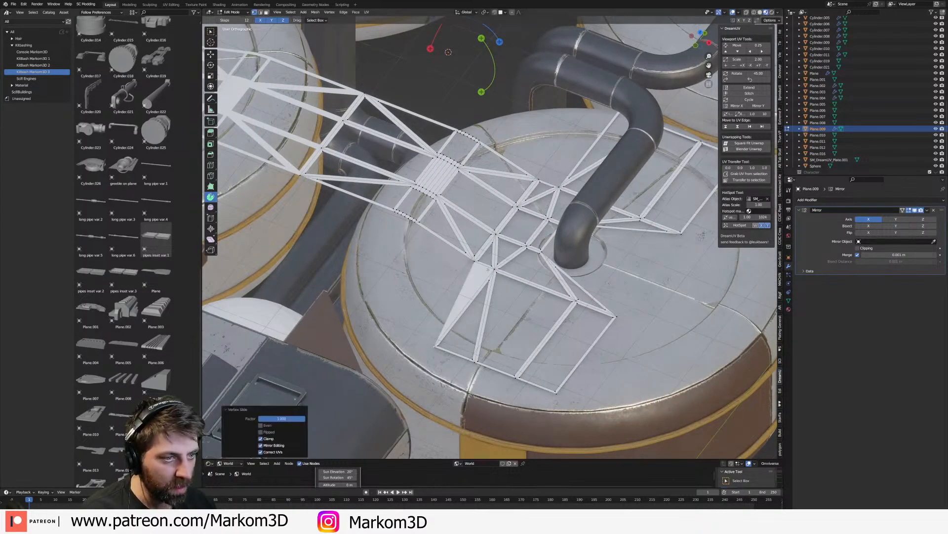
- Fill the matching triangular face beside the end piece on the other side of the pipe and leave edit mode
shift+middle_drag(439, 346, 425, 409)
scroll(430, 395, up, 2)
middle_drag(568, 322, 464, 317)
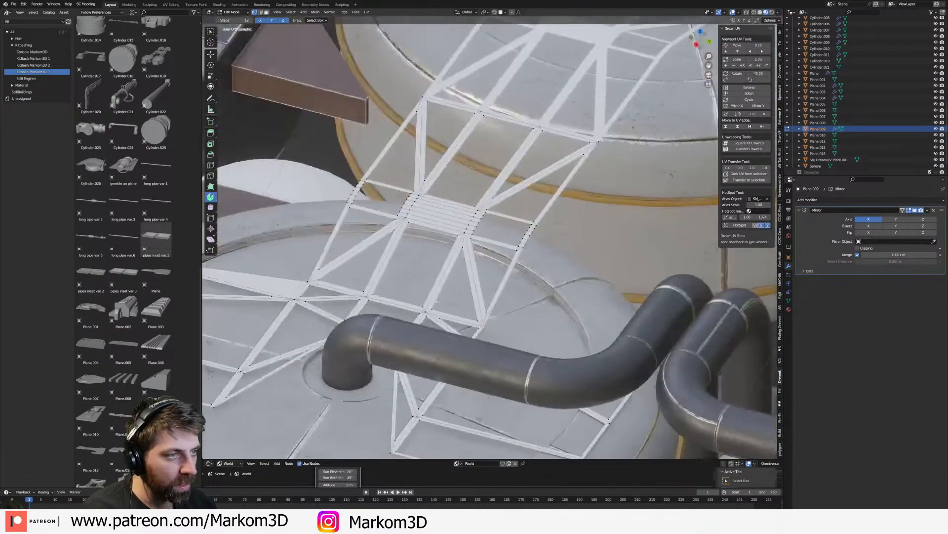
shift+middle_drag(583, 346, 530, 271)
middle_drag(588, 272, 485, 364)
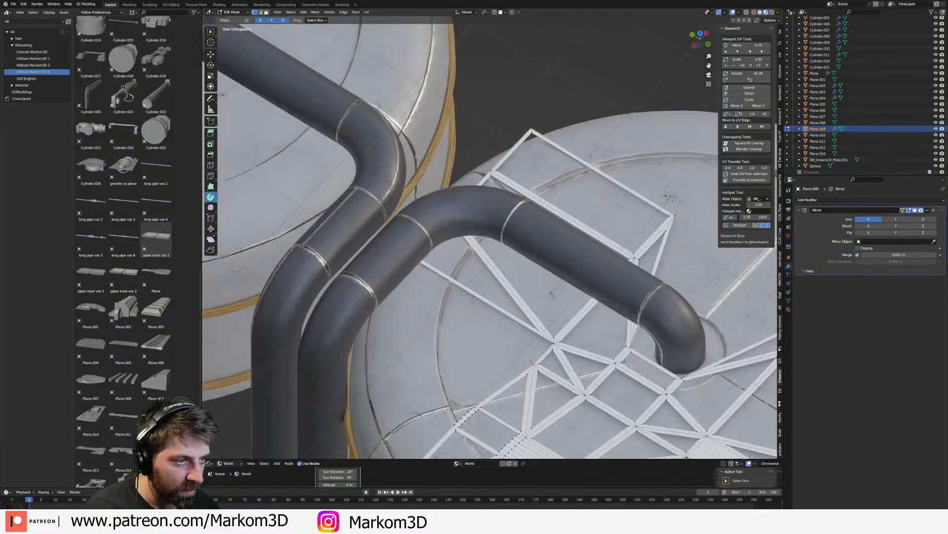
key(f)
scroll(541, 336, down, 4)
key(Tab)
middle_drag(541, 336, 504, 286)
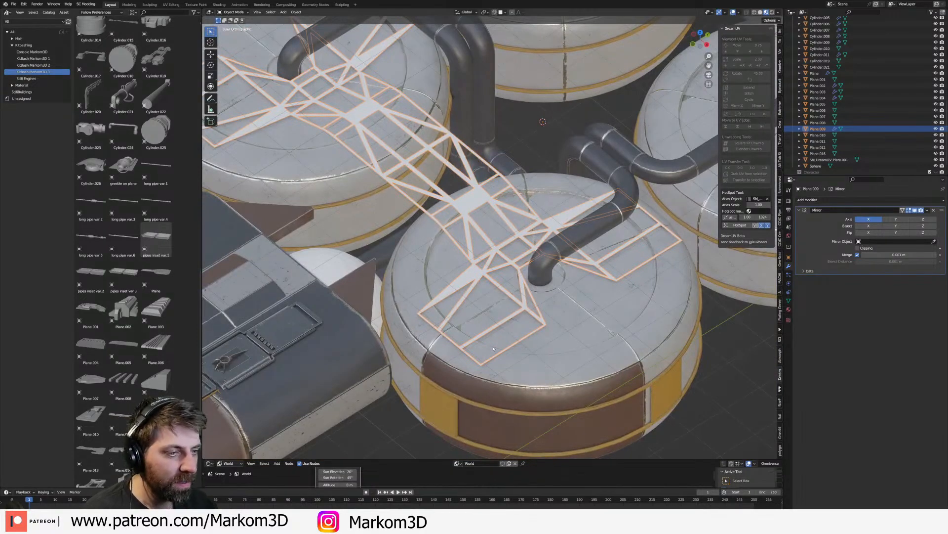
- Add a Solidify modifier to the truss plate with a thickness of 0.02 m
middle_drag(494, 348, 466, 350)
key(Tab)
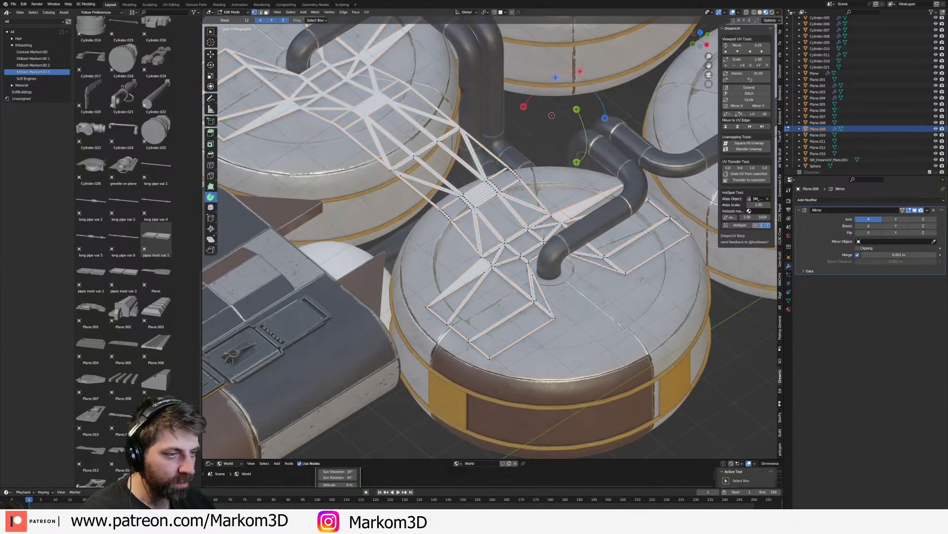
key(Tab)
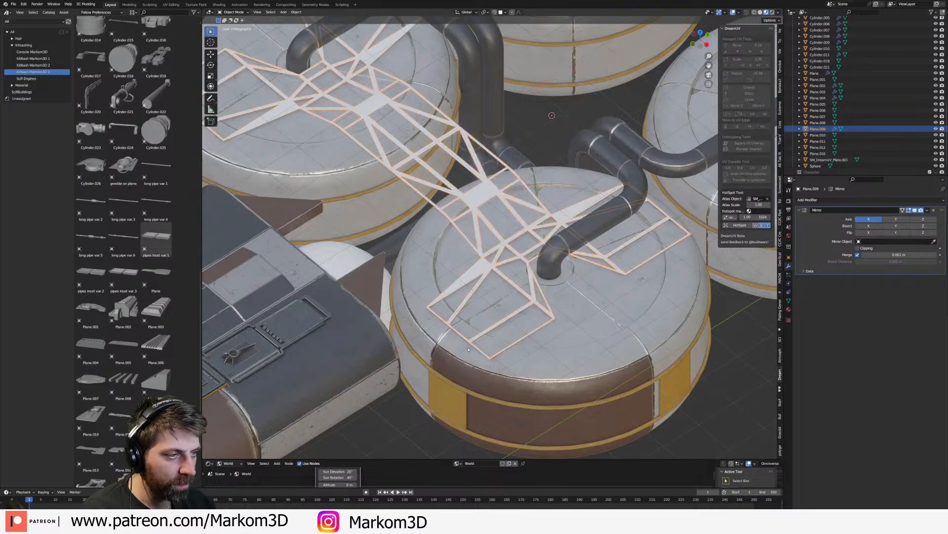
click(810, 199)
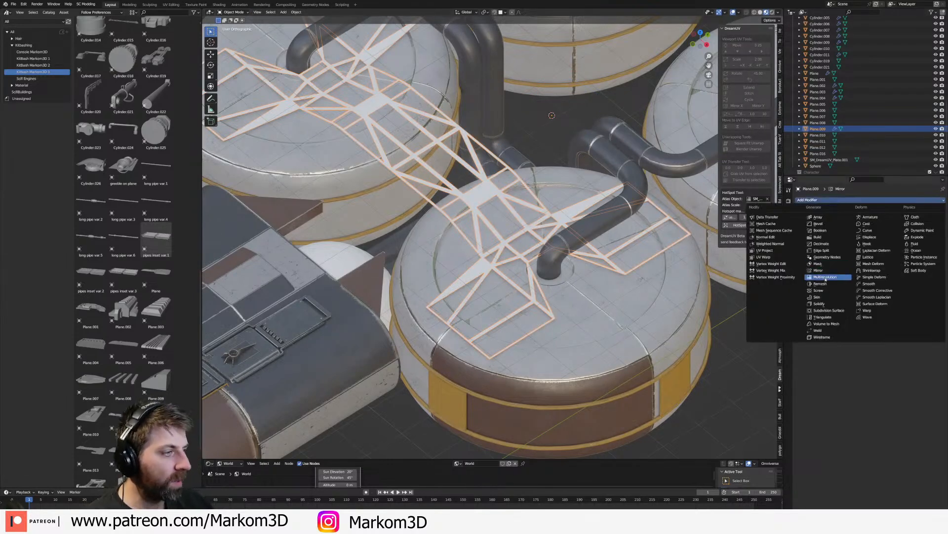
click(819, 303)
middle_drag(568, 276, 529, 291)
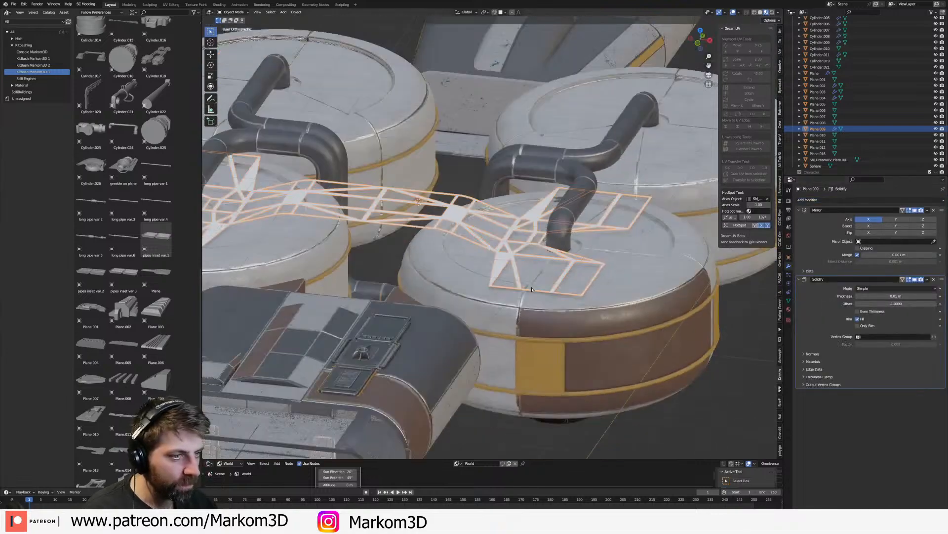
scroll(529, 291, up, 8)
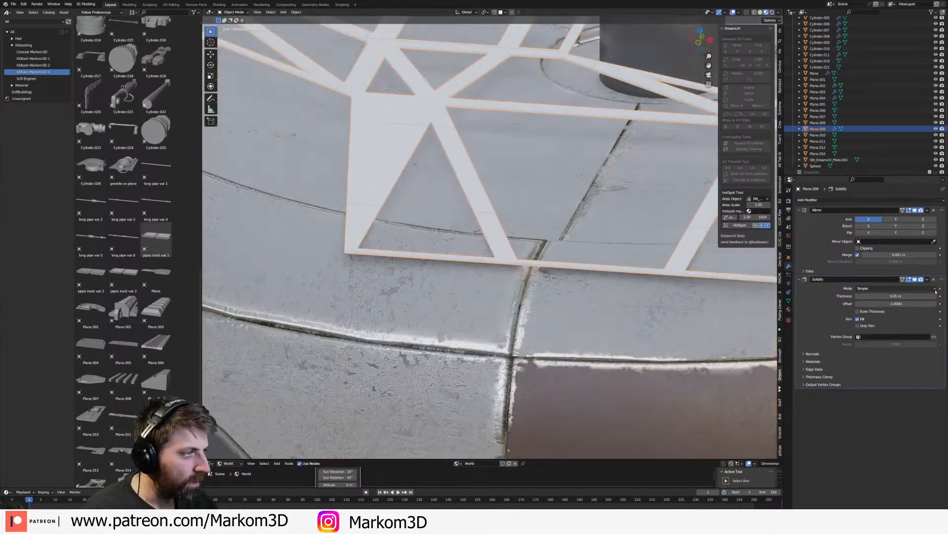
click(936, 296)
click(935, 296)
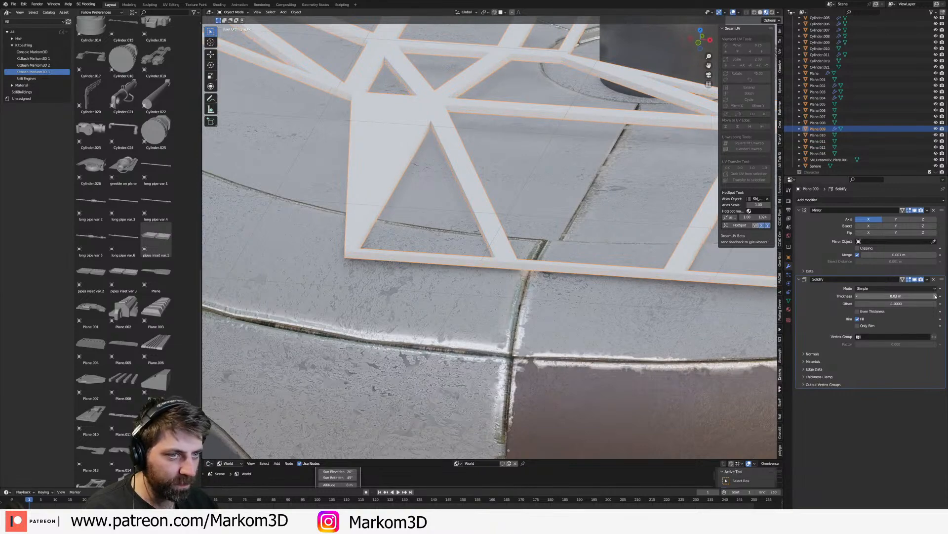
click(858, 297)
- Shift the whole truss mesh slightly along the Z axis relative to the tank tops
scroll(533, 253, down, 4)
key(Tab)
middle_drag(469, 264, 457, 239)
key(a)
key(g)
key(z)
click(472, 247)
scroll(474, 249, down, 6)
key(Tab)
middle_drag(541, 248, 484, 284)
scroll(484, 283, down, 2)
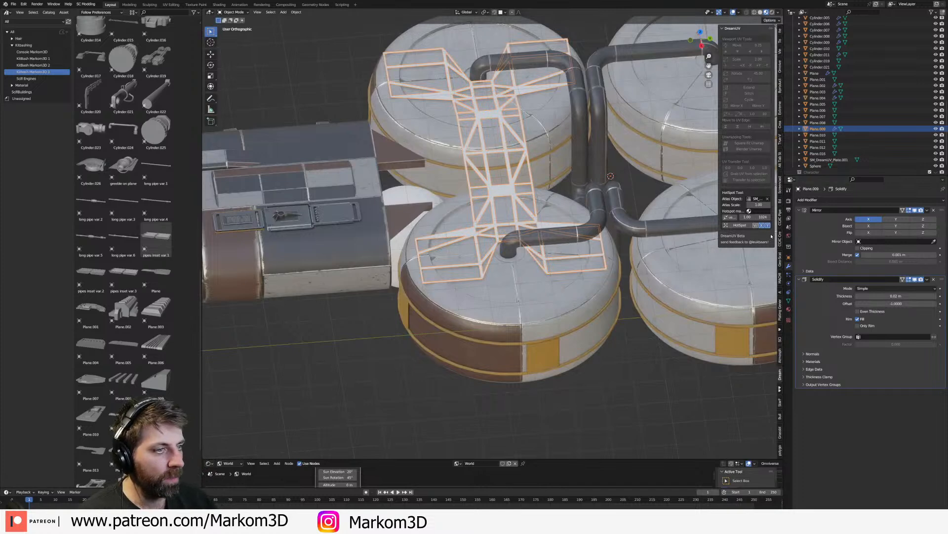
- Assign the existing DUV_Chipped_DGrey material to the truss plate
click(789, 309)
click(800, 225)
click(826, 241)
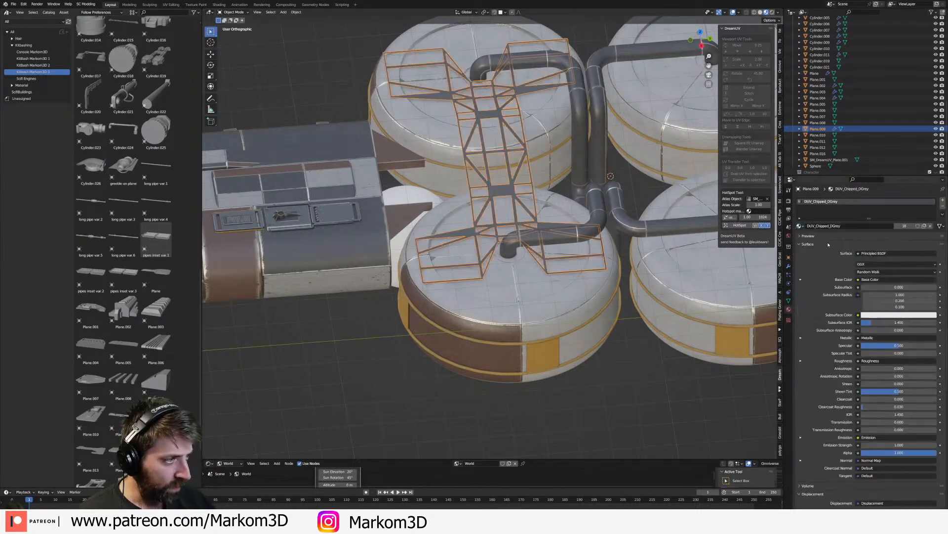
- Open the truss plate and its tanks together in edit mode, with edge selection and solid viewport shading
drag(524, 342, 516, 330)
middle_drag(445, 276, 509, 316)
scroll(474, 277, up, 6)
key(Tab)
middle_drag(382, 219, 577, 221)
scroll(604, 230, up, 2)
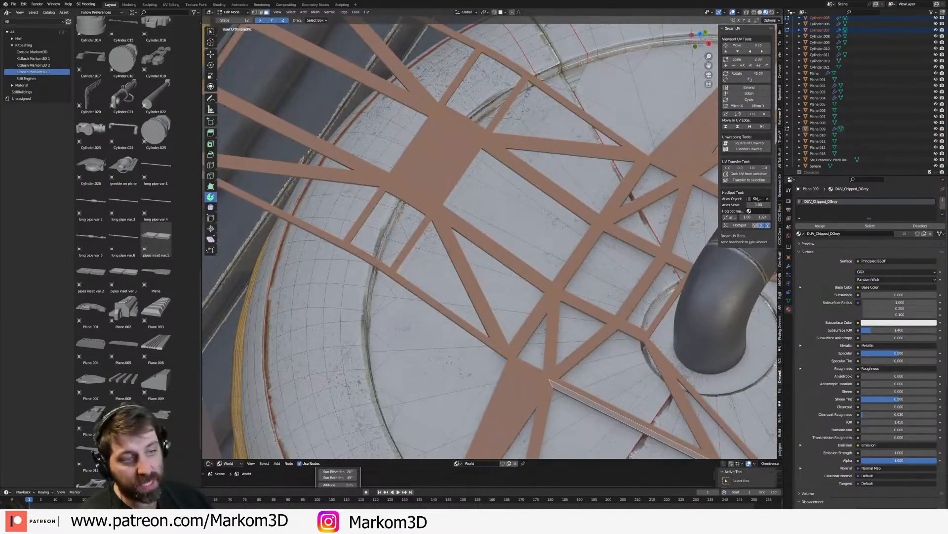
key(z)
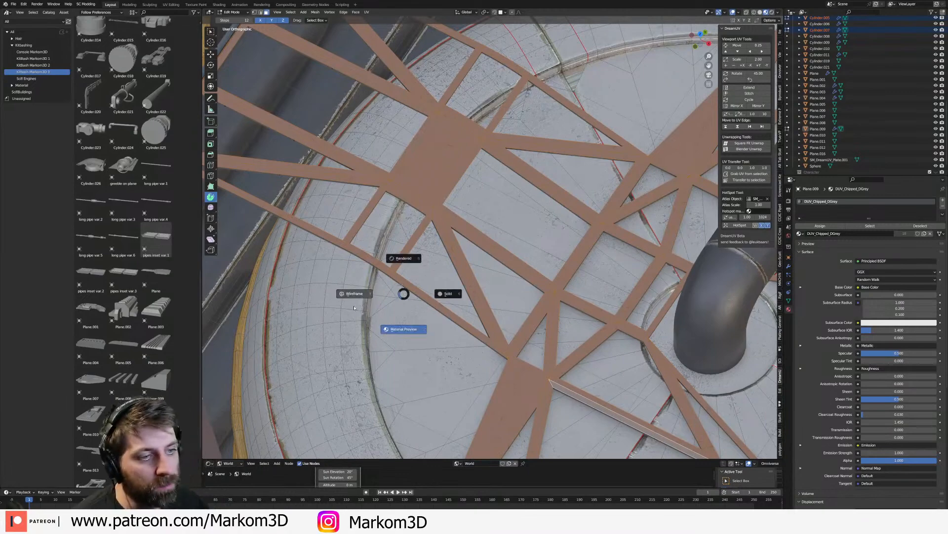
click(354, 293)
key(2)
key(z)
click(432, 269)
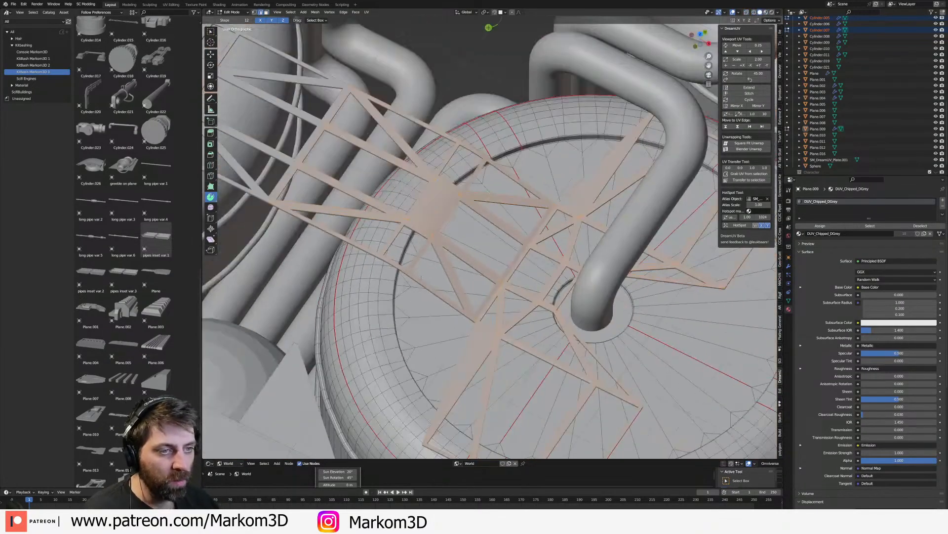
- Clear the selection in top view and mark a UV seam across the truss's outer rail at the crease
key(KP_7)
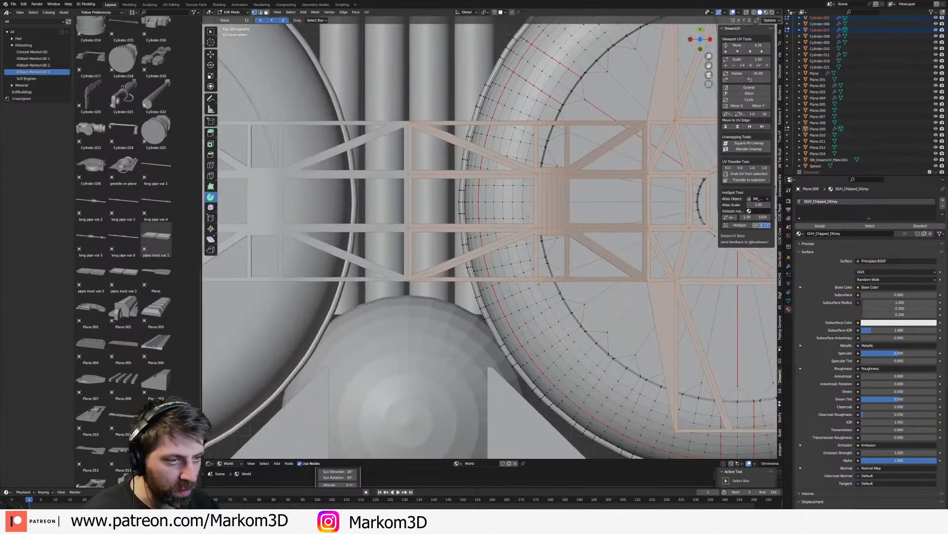
key(alt+a)
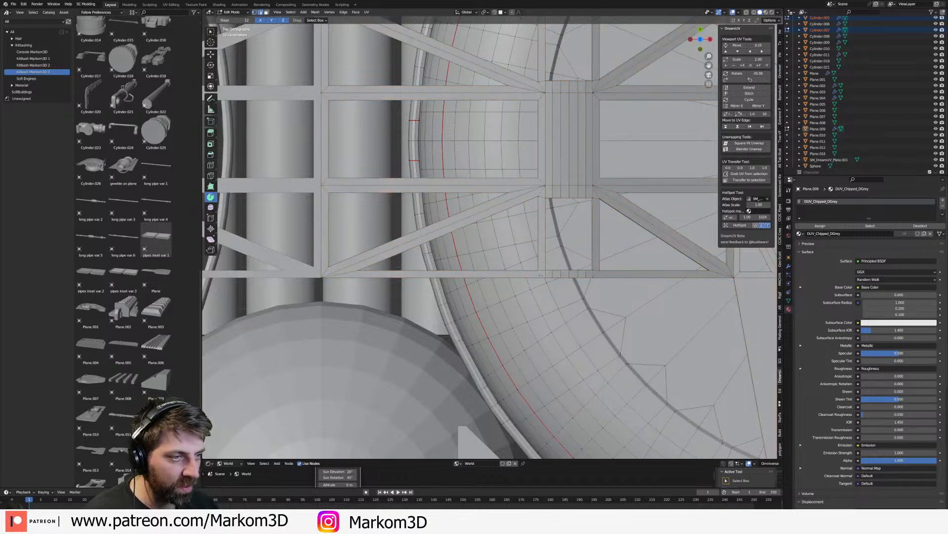
key(ctrl+e)
click(553, 285)
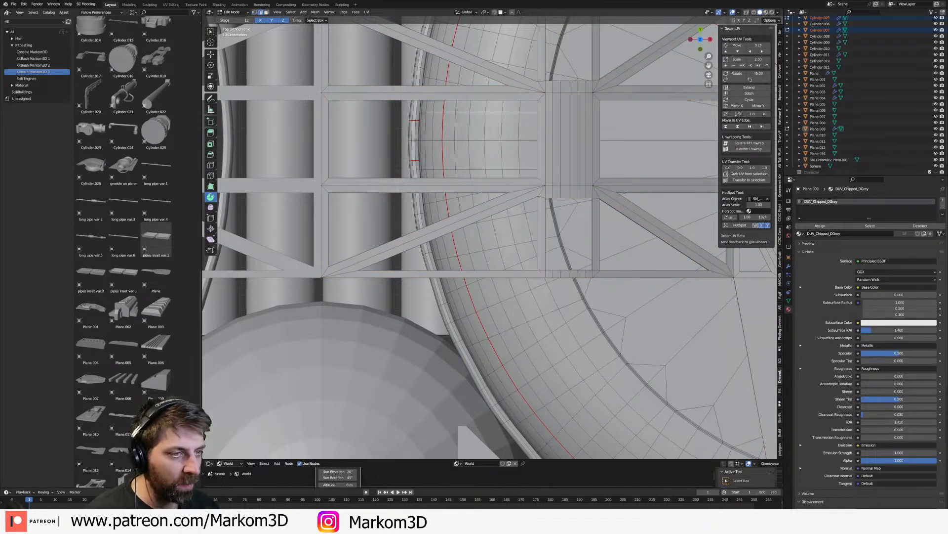
shift+middle_drag(556, 63, 535, 169)
middle_drag(597, 146, 593, 147)
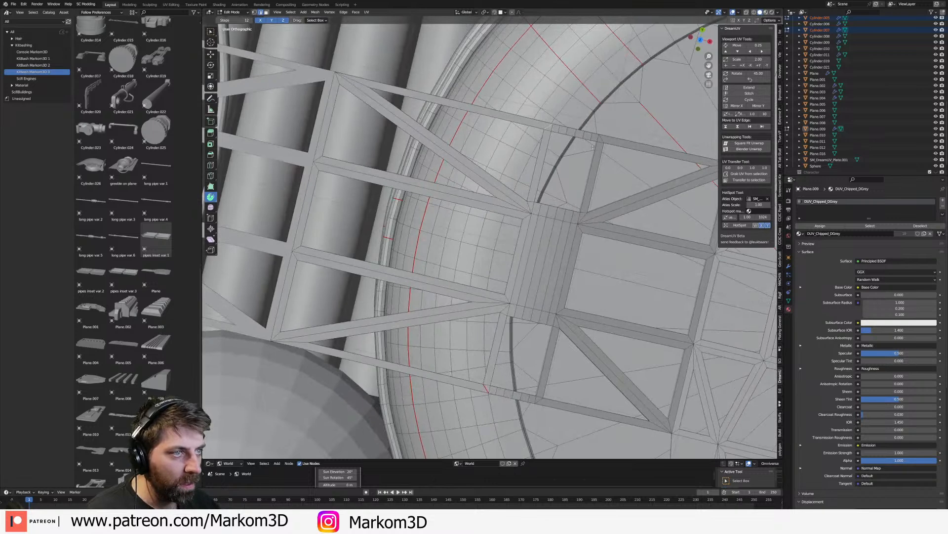
key(KP_7)
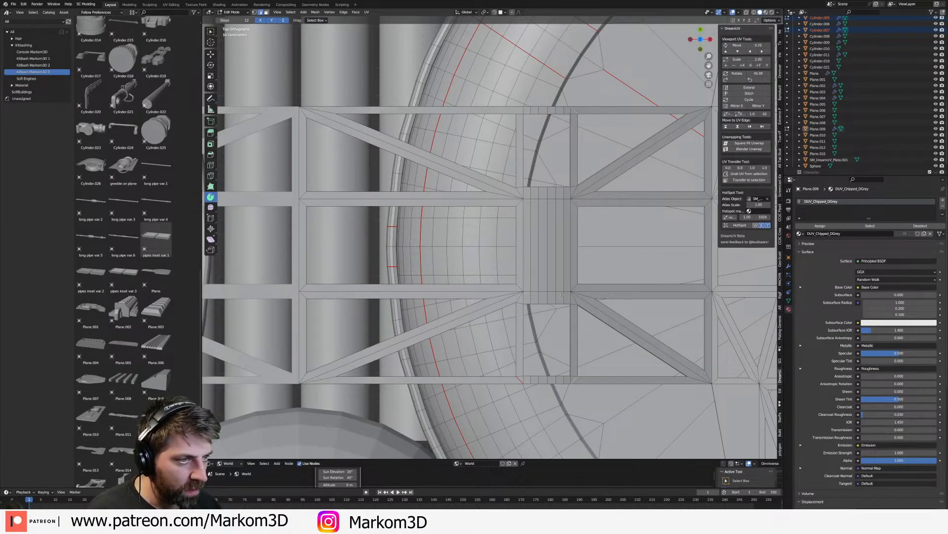
- Mark UV seams where the truss's bridge section meets its tank-top section and along the adjoining outer frame edges
shift+middle_drag(681, 304, 495, 279)
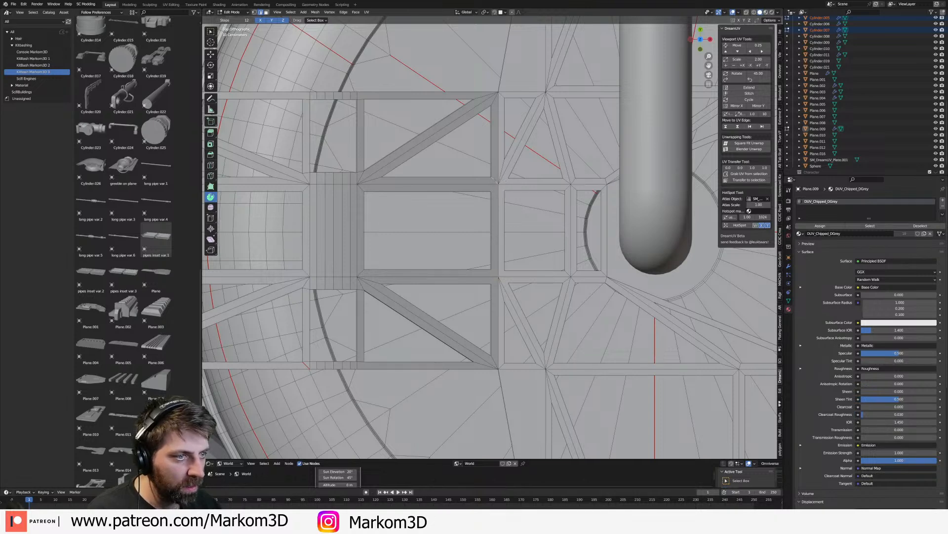
shift+middle_drag(575, 246, 580, 294)
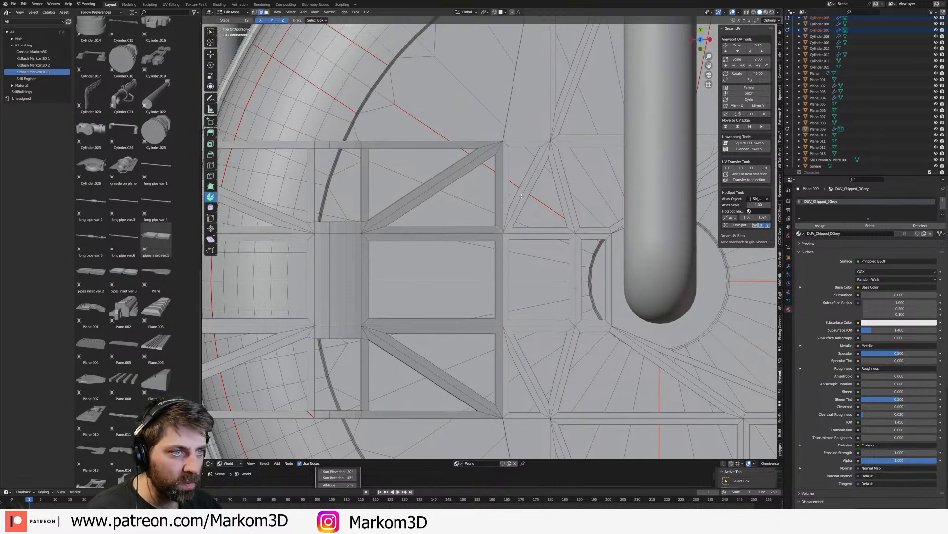
click(501, 220)
shift+click(504, 290)
shift+click(502, 371)
shift+middle_drag(367, 378, 493, 342)
shift+middle_drag(661, 354, 428, 306)
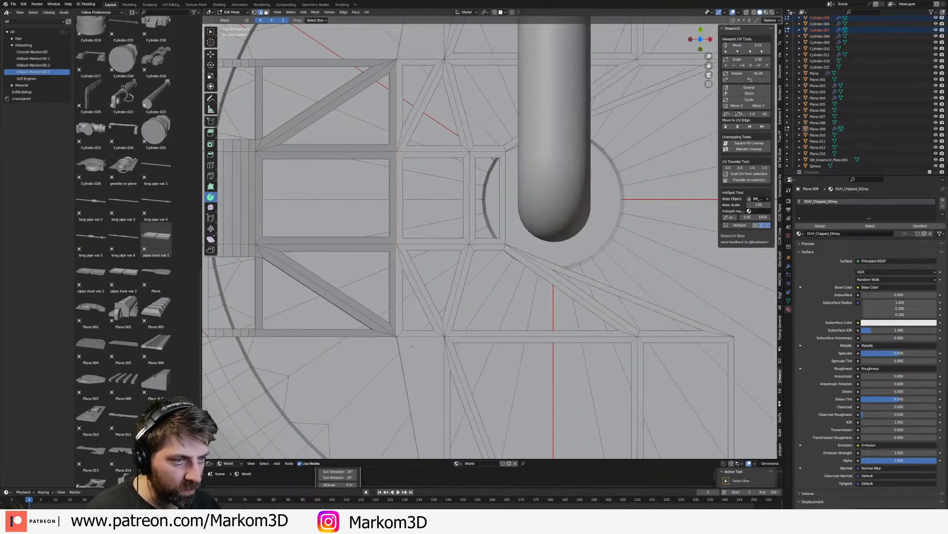
shift+middle_drag(414, 348, 452, 264)
shift+click(452, 262)
shift+click(536, 262)
shift+click(704, 262)
shift+middle_drag(536, 168, 518, 341)
shift+click(449, 155)
shift+click(564, 156)
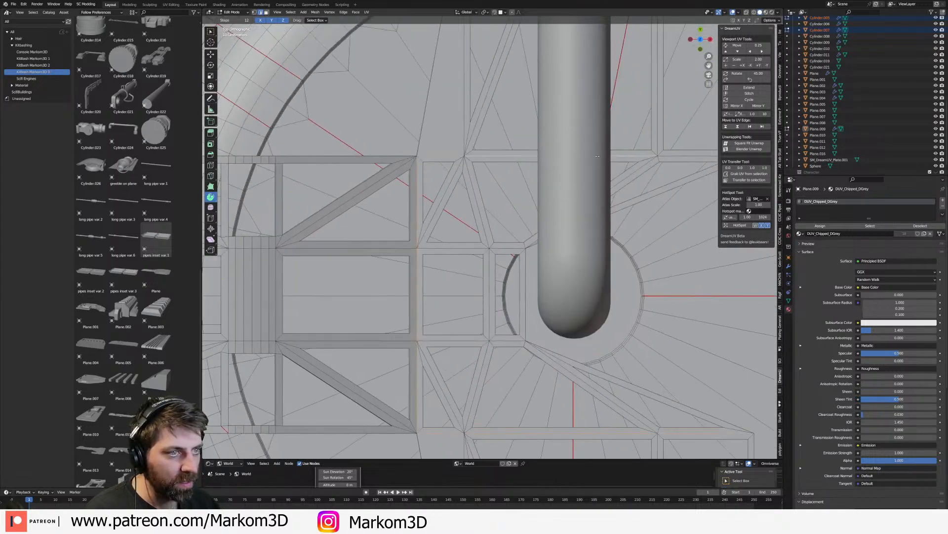
shift+middle_drag(668, 217, 758, 173)
key(ctrl+e)
click(436, 240)
- Mark a UV seam along the edge loop at the truss's middle crossbar between the tanks
shift+middle_drag(417, 123, 528, 164)
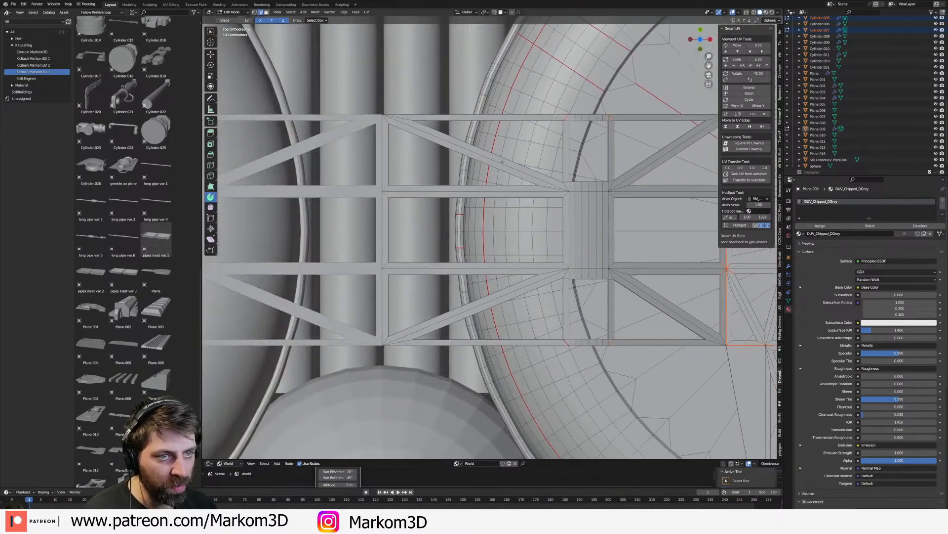
alt+click(382, 154)
key(ctrl+e)
click(384, 157)
- Try applying the DreamUV HotSpot mapping with the truss and tanks selected in object mode, and undo it
scroll(385, 157, down, 3)
shift+middle_drag(649, 208, 452, 195)
key(Tab)
click(740, 225)
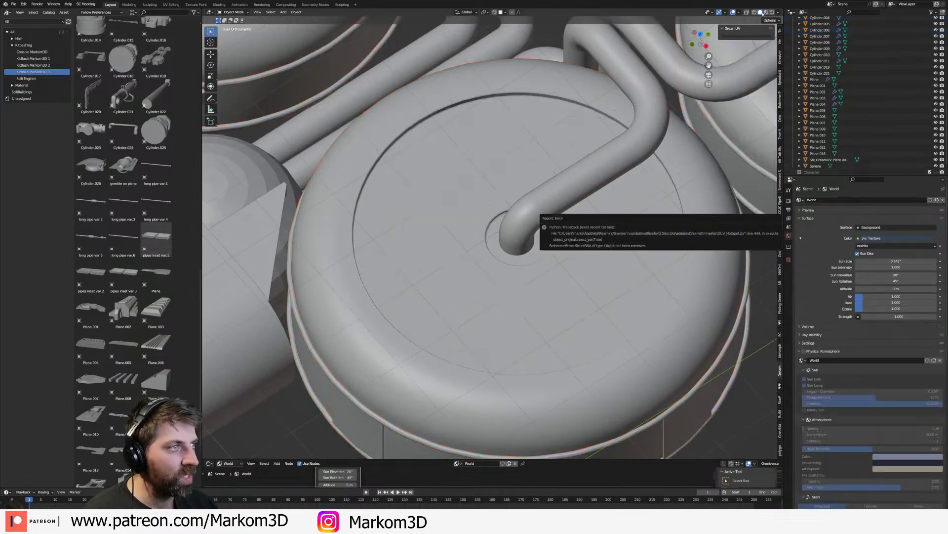
scroll(504, 225, down, 5)
key(ctrl+z)
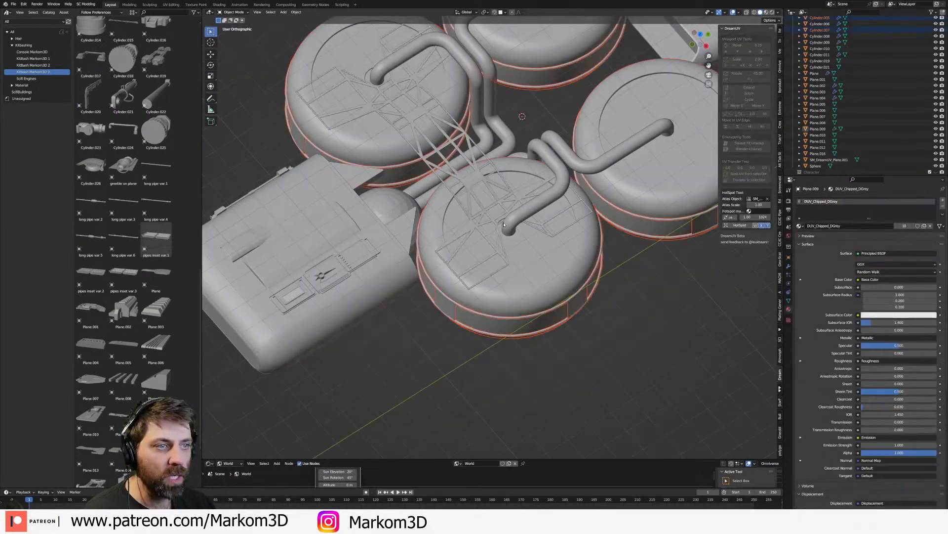
- Select only the truss plate, show materials in the viewport and apply the DreamUV HotSpot mapping to it
click(484, 212)
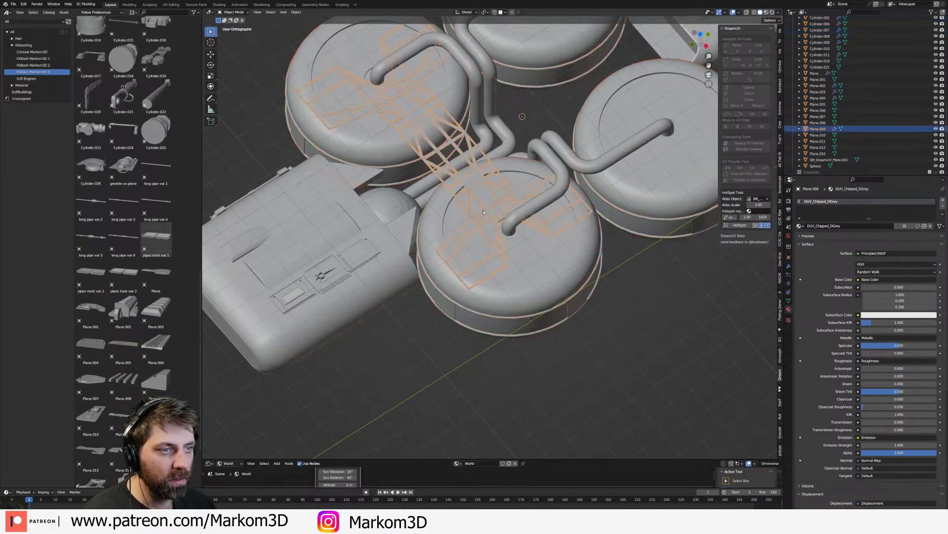
click(772, 11)
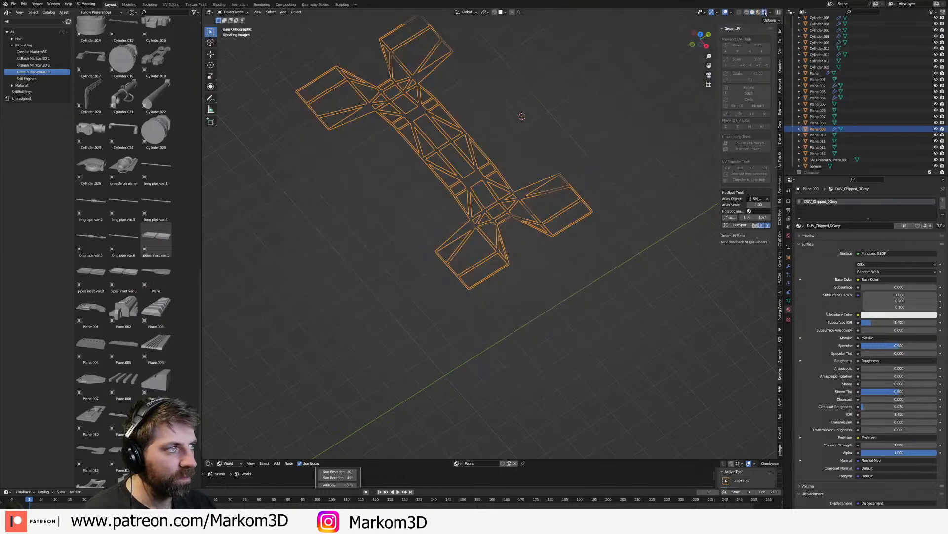
scroll(539, 189, up, 4)
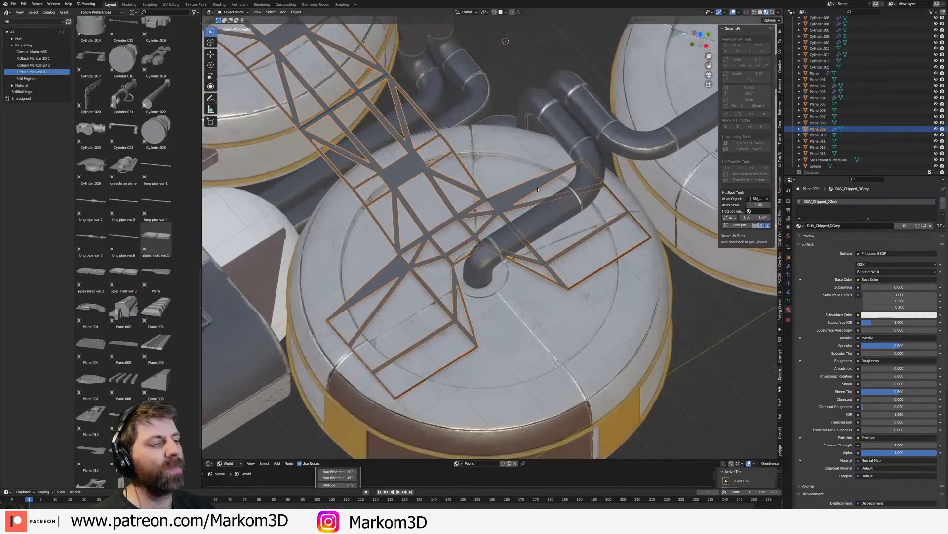
click(736, 226)
- Examine the truss plate's texture mapping close up and across both tanks
middle_drag(408, 256, 546, 103)
scroll(498, 81, up, 3)
click(498, 81)
scroll(498, 81, down, 2)
scroll(403, 280, up, 6)
scroll(402, 280, down, 6)
scroll(534, 257, down, 2)
key(Tab)
key(Tab)
click(549, 236)
scroll(550, 236, down, 3)
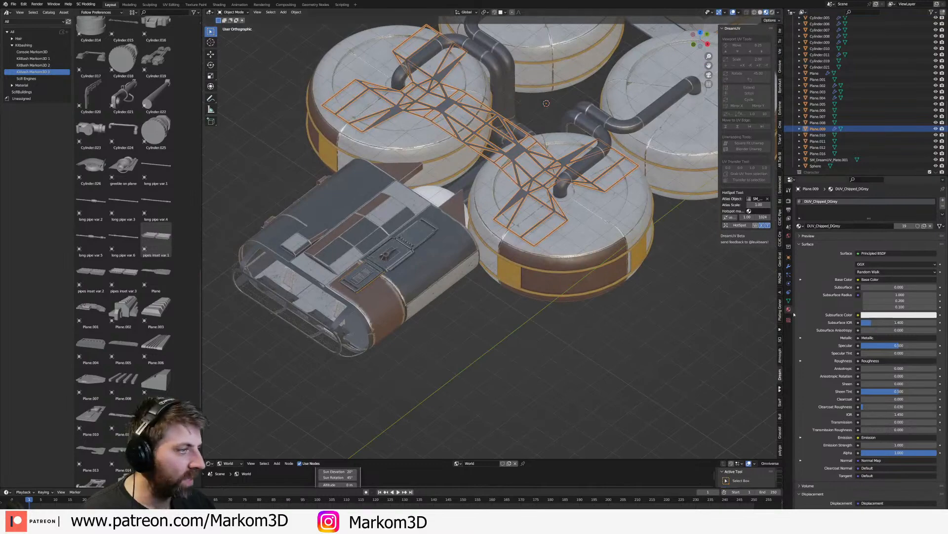
- Enable the Y axis in the truss plate's Mirror modifier, in addition to X
click(789, 267)
click(896, 219)
click(660, 303)
middle_drag(660, 303, 575, 330)
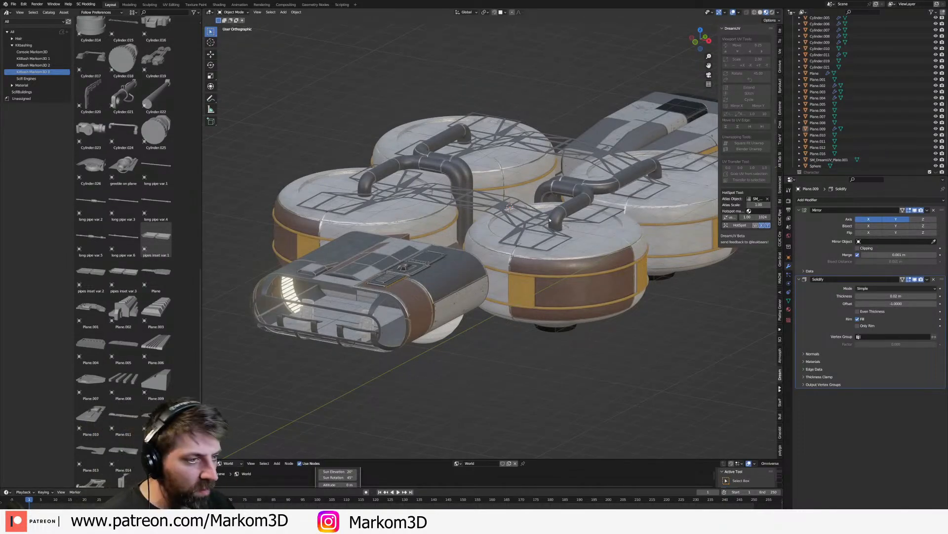
- Edit the truss plate in top view and duplicate the crossbar face of its outer corner section, placing the copy beside it
click(544, 249)
key(KP_7)
shift+middle_drag(543, 254, 392, 152)
scroll(392, 152, up, 4)
key(Tab)
scroll(310, 112, up, 1)
shift+middle_drag(309, 112, 438, 244)
scroll(438, 244, up, 2)
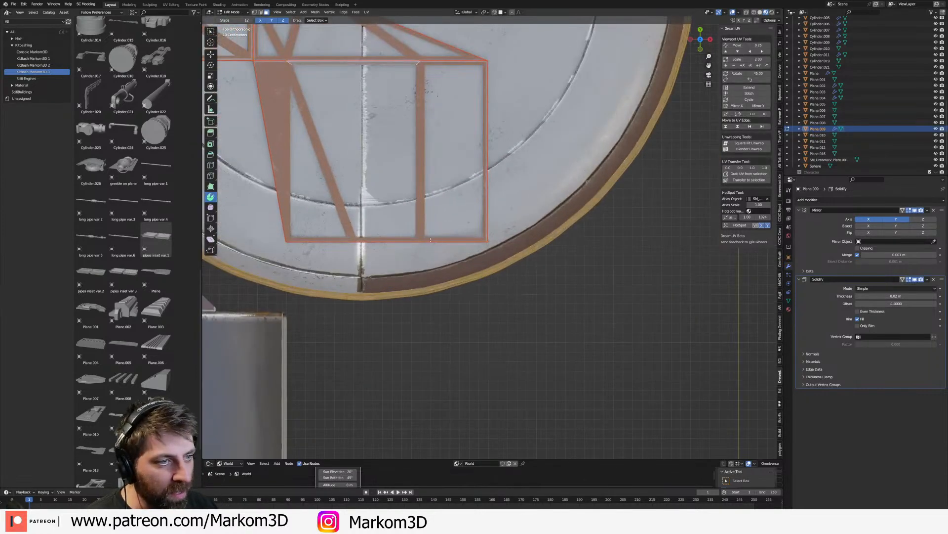
click(424, 155)
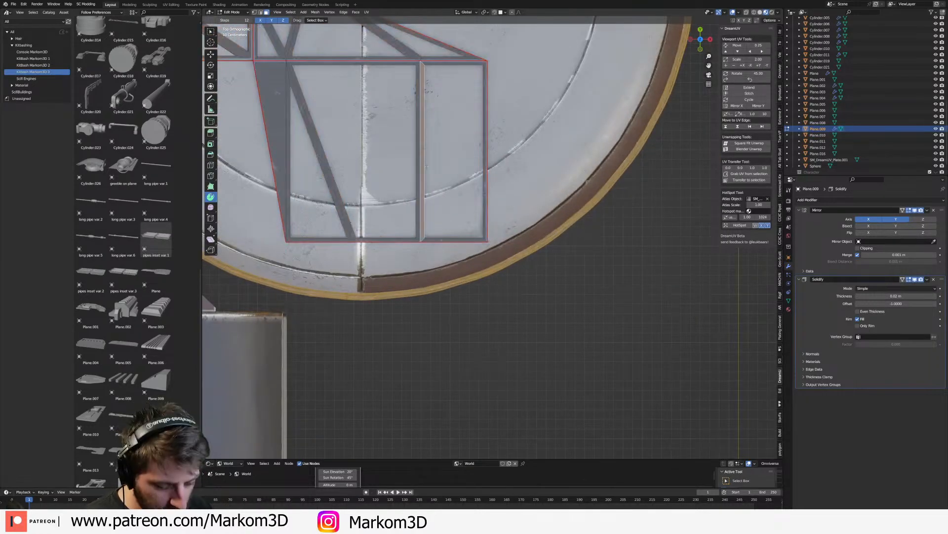
key(shift+d)
click(471, 200)
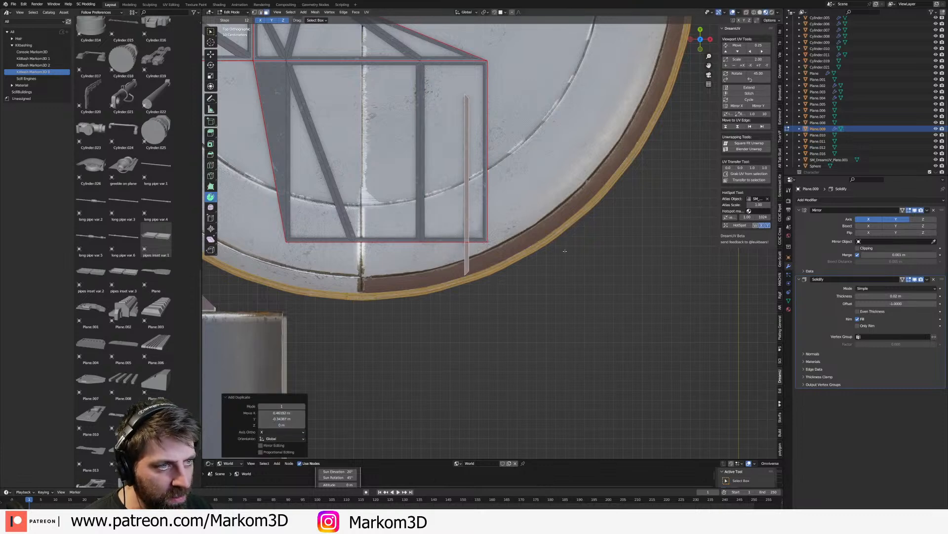
- Straighten the slanted ends of the duplicated bar by scaling their vertices to 0 along Y
text(sy)
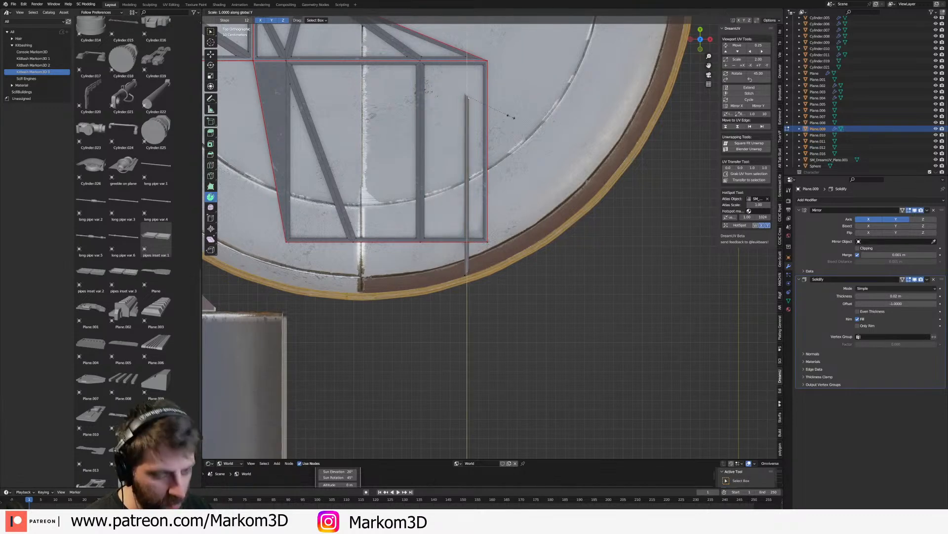
text(0)
key(Return)
key(s)
key(y)
key(0)
key(Return)
- Resize the duplicated bar into a small rectangular pad, widened along X, and move it into the truss's outer corner
key(l)
key(s)
click(482, 198)
key(s)
key(x)
click(553, 197)
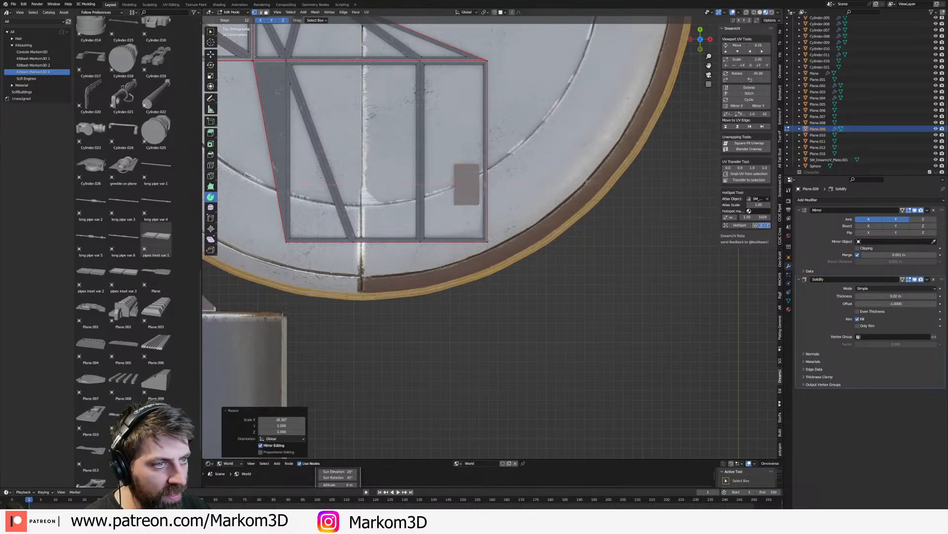
key(g)
click(495, 282)
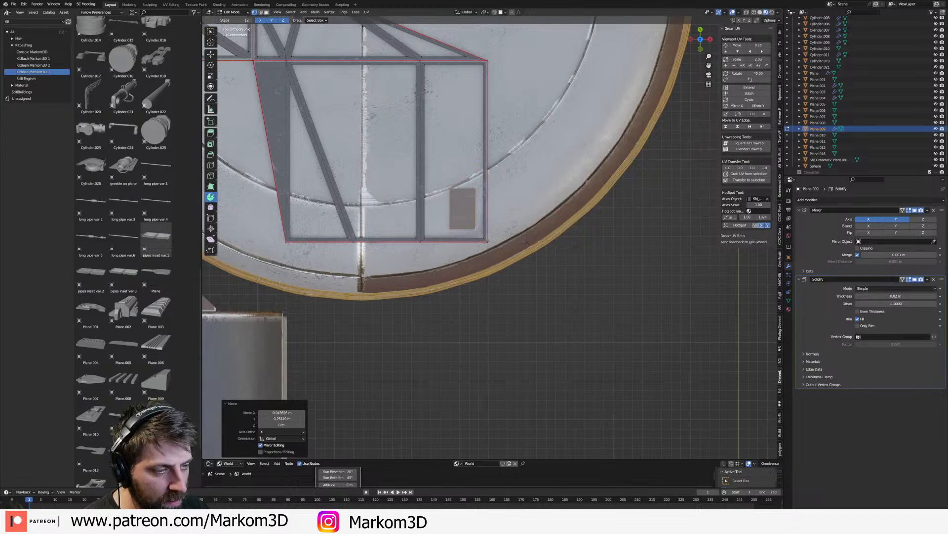
key(g)
click(548, 259)
middle_drag(548, 259, 506, 320)
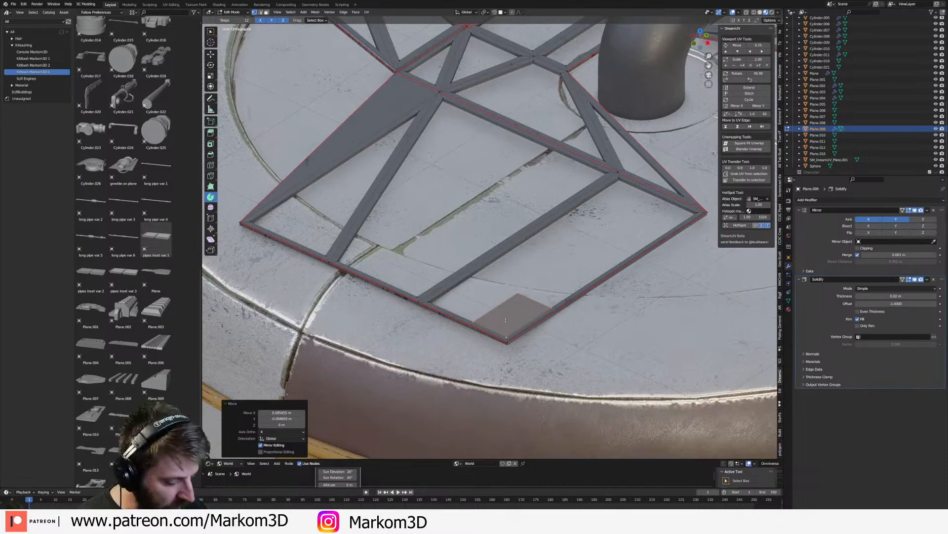
- Snap the 3D cursor to the selected corner pad and add a cylinder with 6 vertices there
key(KP_7)
key(shift+s)
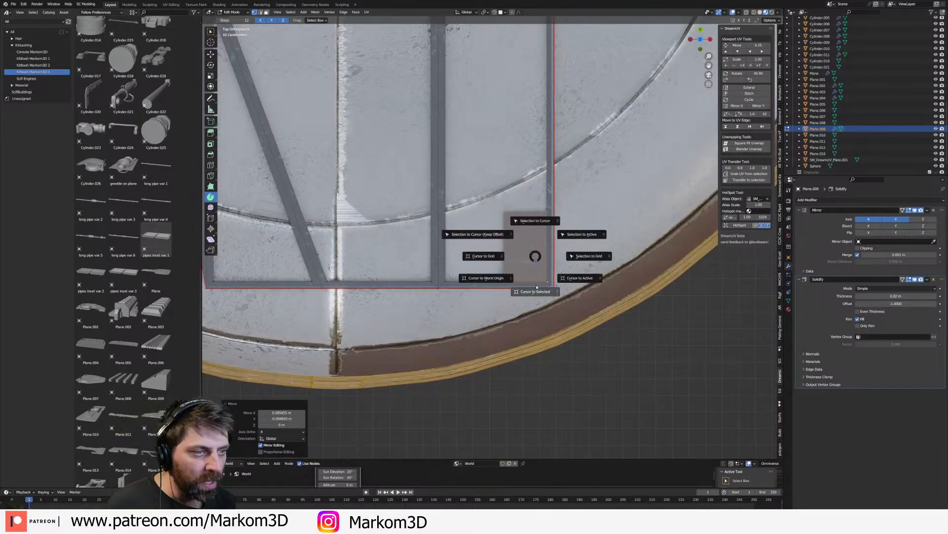
click(538, 288)
key(shift+a)
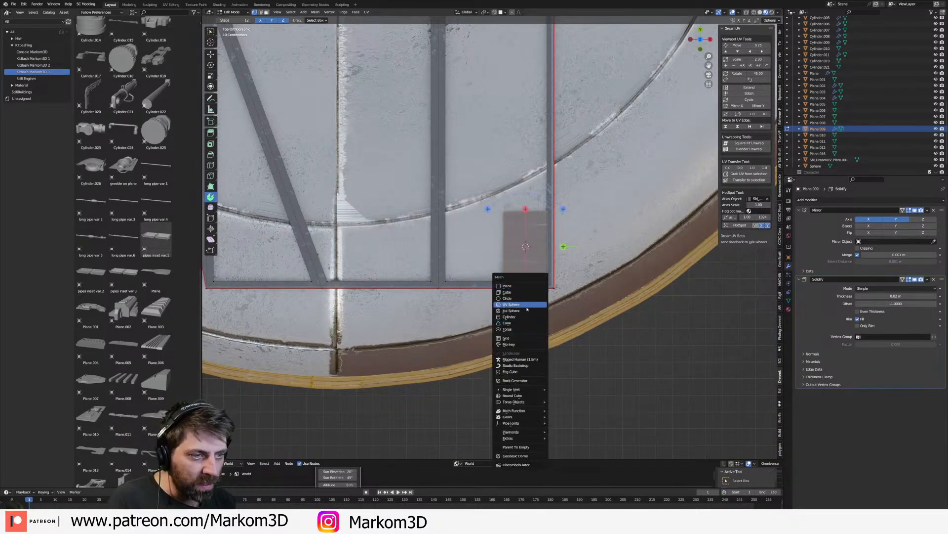
click(524, 317)
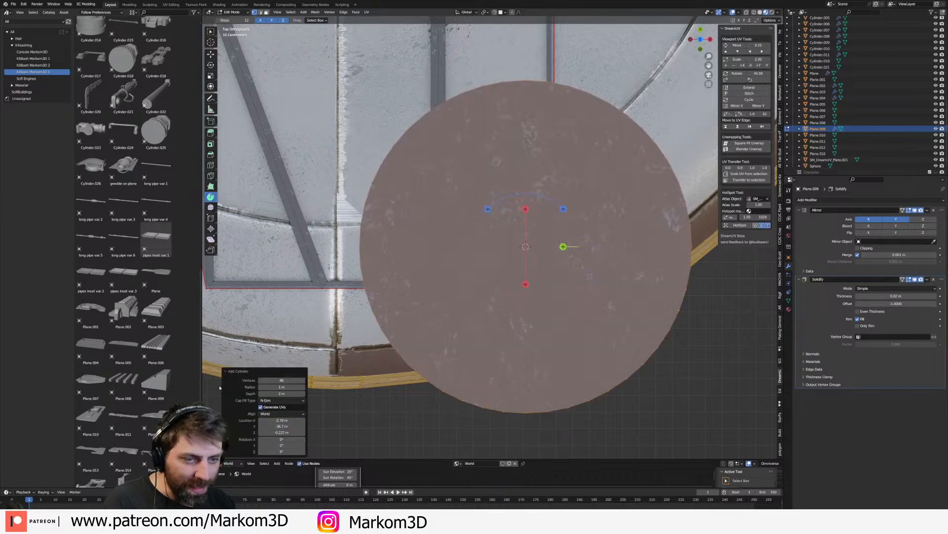
key(Return)
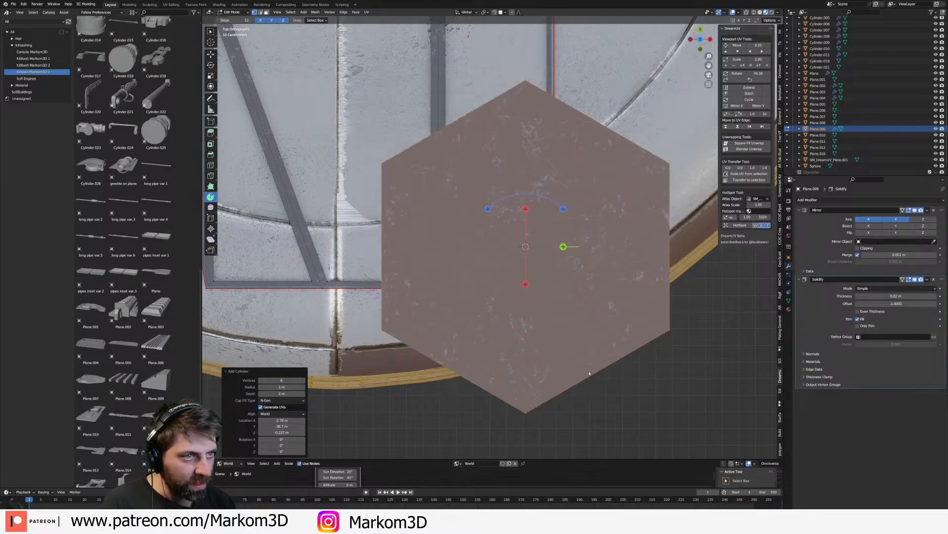
- Scale the hexagonal cylinder down to bolt size and place it in the pad's upper corner
key(s)
click(555, 238)
scroll(557, 235, up, 4)
key(s)
click(551, 297)
key(g)
click(524, 243)
- Flatten the hexagonal bolt along Z and adjust its height so it sits on the pad's surface
middle_drag(544, 252, 528, 217)
shift+middle_drag(561, 435, 573, 313)
scroll(573, 313, up, 3)
key(s)
key(z)
click(509, 225)
key(g)
key(z)
click(508, 228)
middle_drag(509, 228, 500, 274)
key(s)
key(z)
click(517, 395)
key(g)
key(z)
click(521, 408)
middle_drag(522, 408, 522, 408)
- Duplicate the hexagonal bolt along X to the opposite side of the pad in top view
key(KP_7)
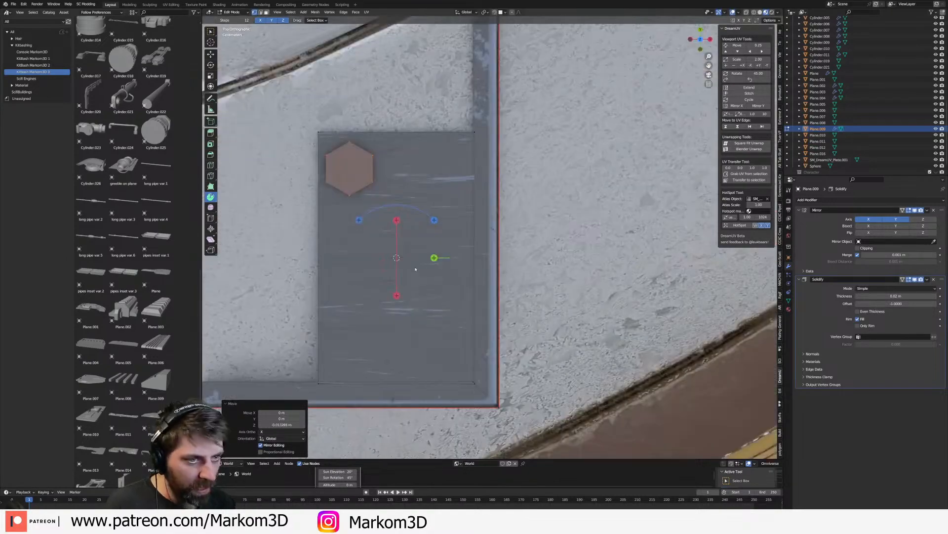
key(shift+d)
key(x)
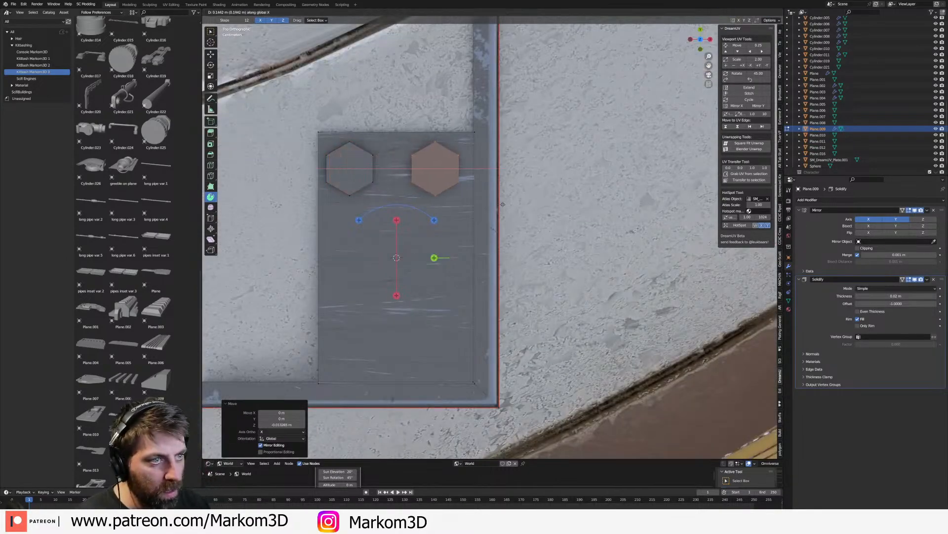
click(358, 178)
- Select both complete bolts and duplicate the pair about 0.1 m down the pad along Y
shift+click(375, 183)
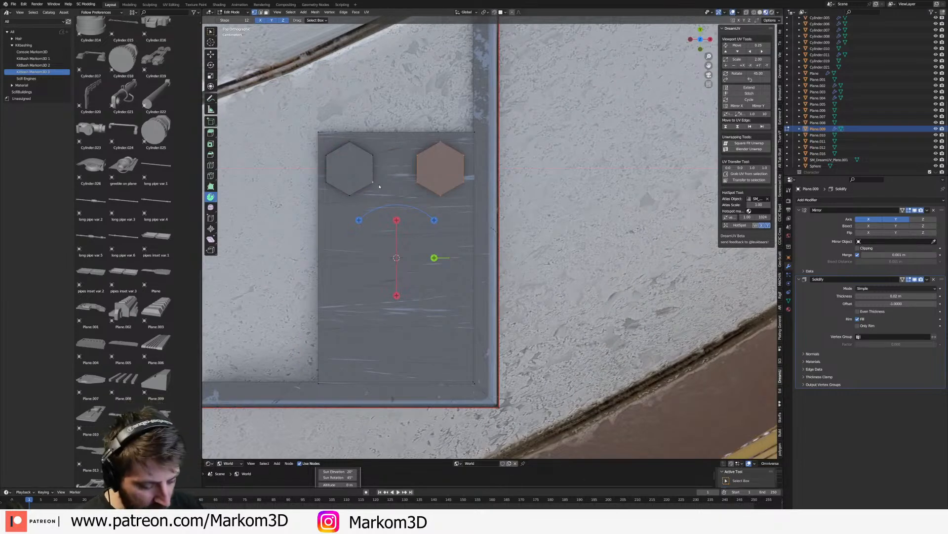
key(ctrl+l)
key(shift+d)
key(y)
click(382, 245)
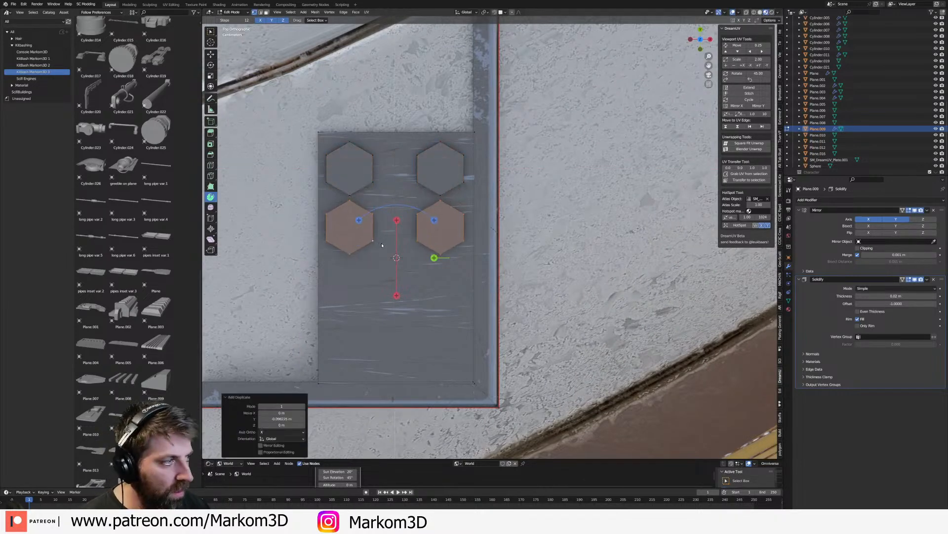
- Separate all four bolts into their own object and remove that object's Solidify modifier
shift+click(373, 184)
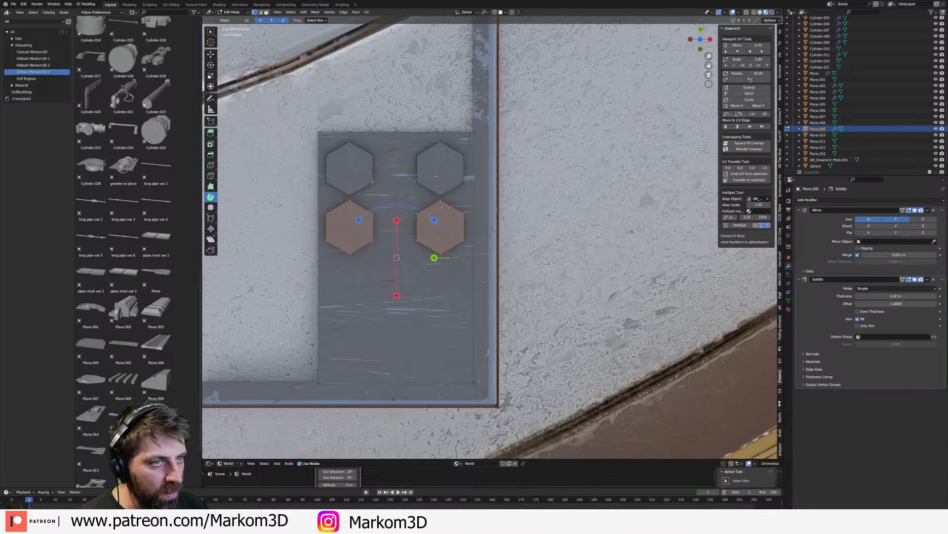
key(p)
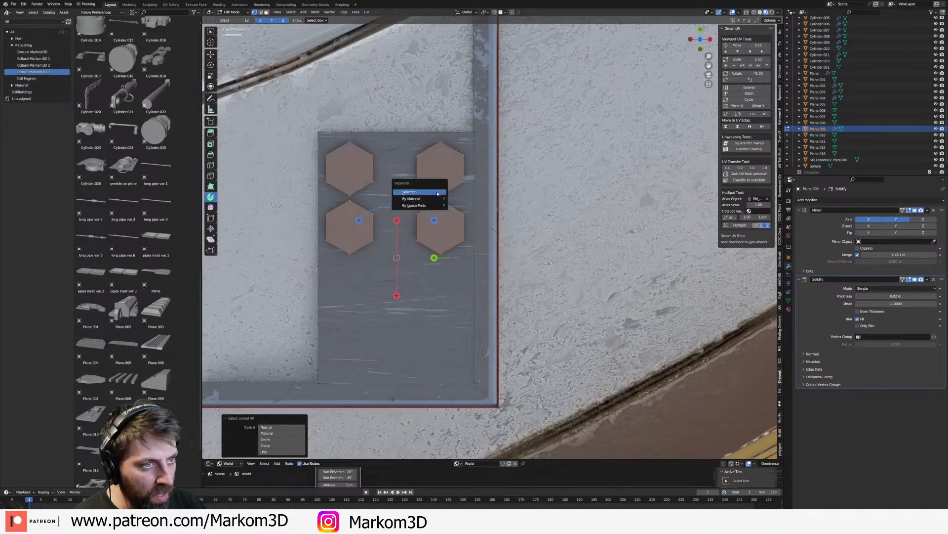
click(436, 192)
key(Tab)
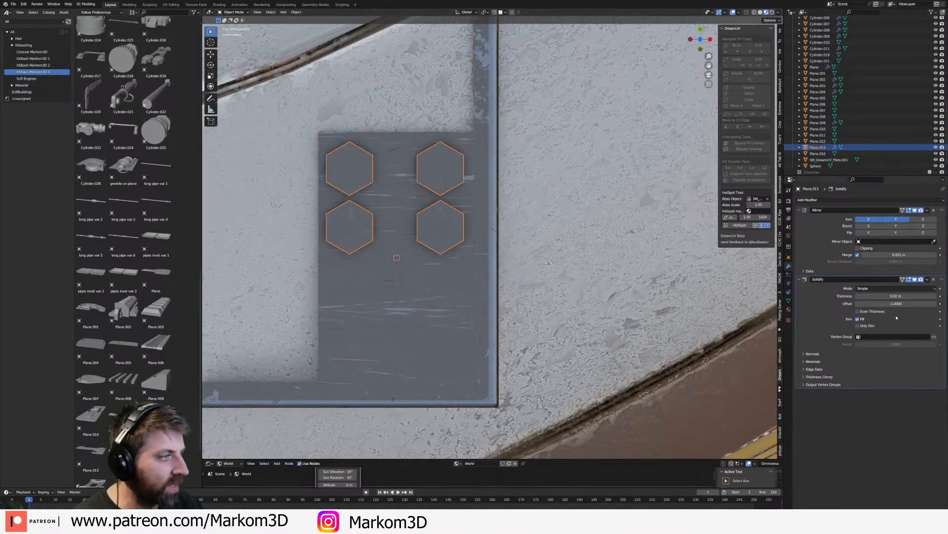
click(938, 280)
- Duplicate all four bolts about 0.2 m along Y to fill the lower half of the pad
scroll(467, 194, up, 3)
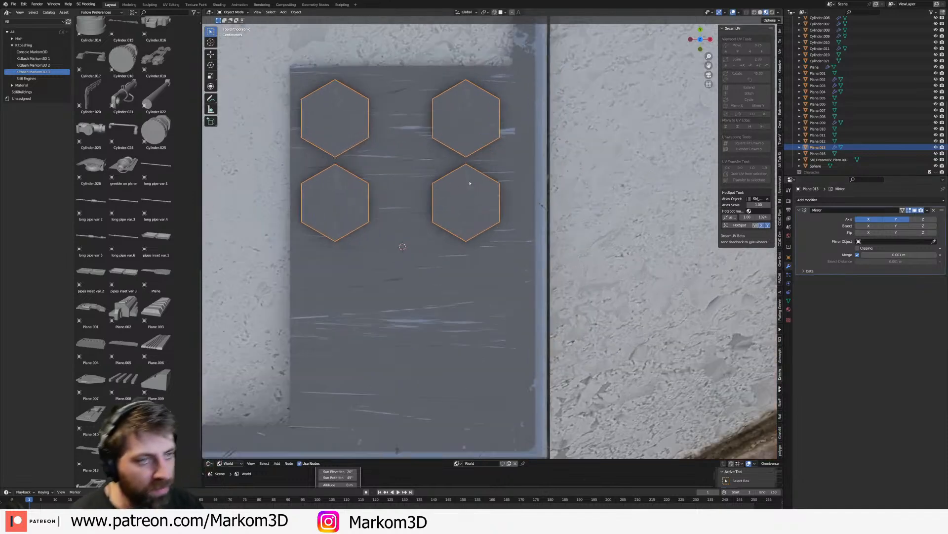
key(Tab)
key(a)
shift+middle_drag(470, 180, 479, 125)
key(shift+d)
key(y)
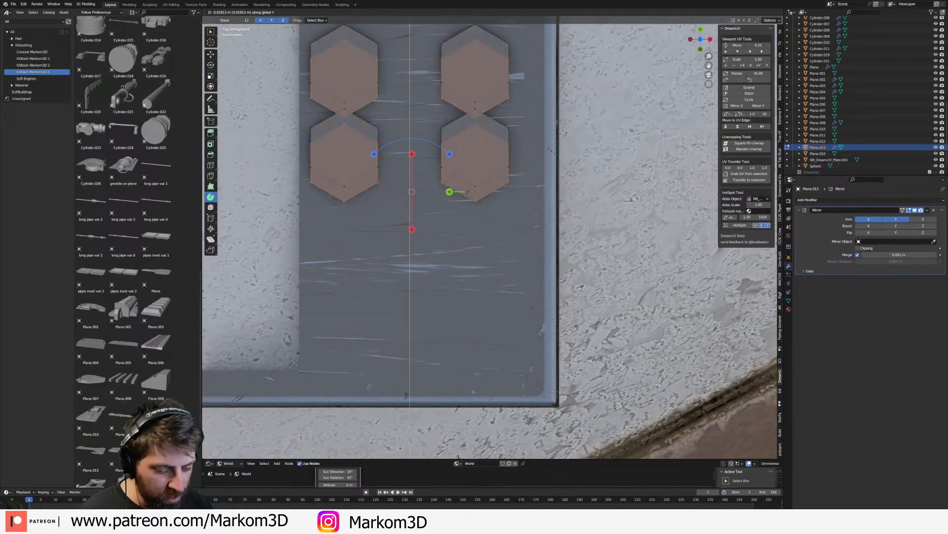
click(478, 321)
shift+middle_drag(468, 215, 496, 257)
scroll(506, 202, down, 3)
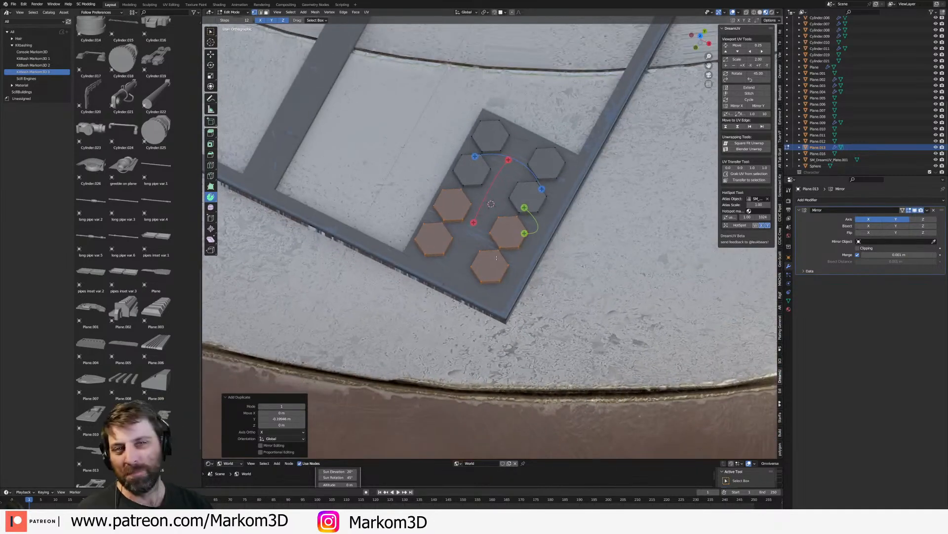
- Select the complete third-row bolt nearest the truss's outer rail and rotate it in top view
click(511, 230)
key(ctrl+l)
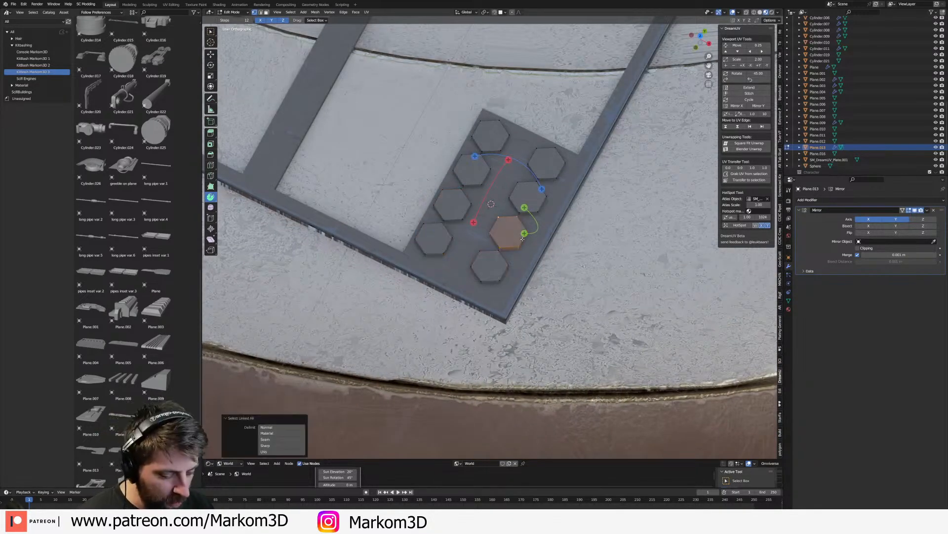
key(KP_7)
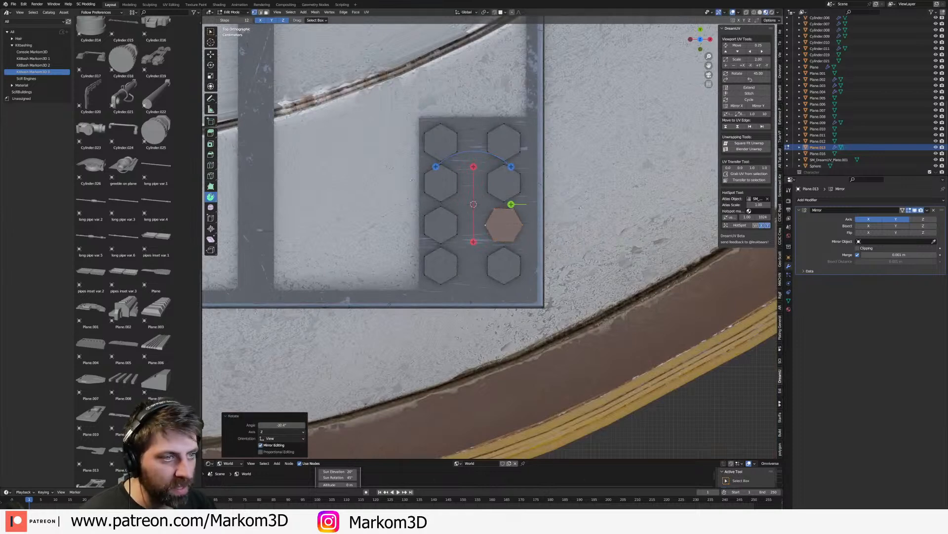
- Select further individual bolts on the pad one at a time and rotate each to a different angle in top view
click(436, 167)
key(ctrl+z)
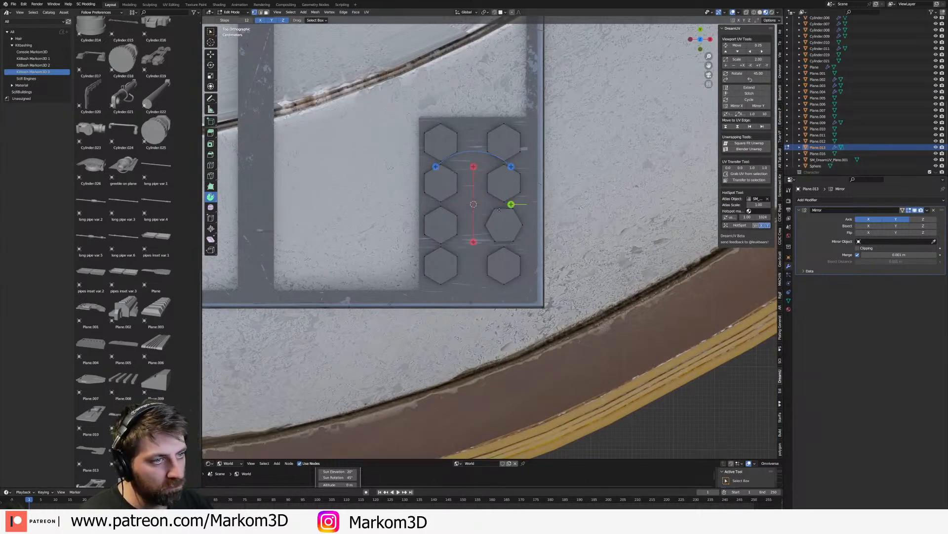
key(ctrl+l)
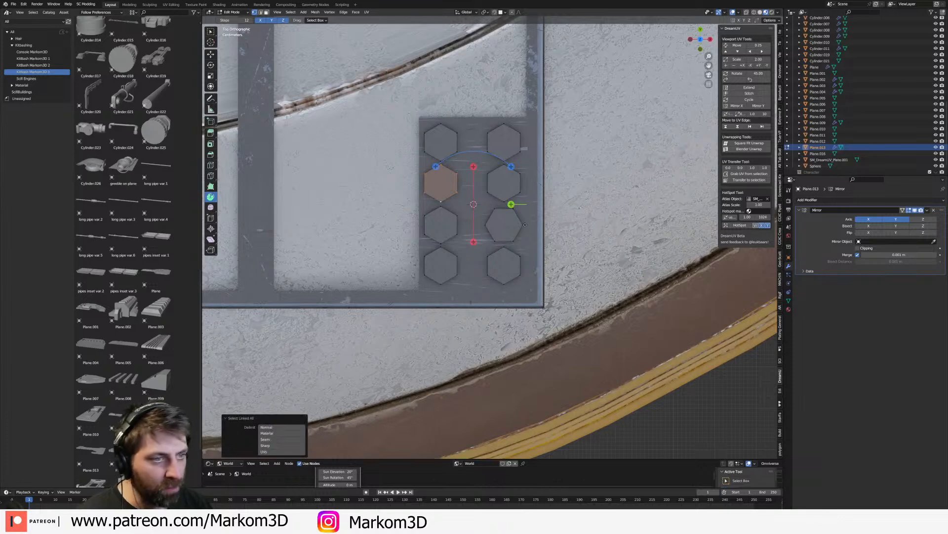
key(ctrl+z)
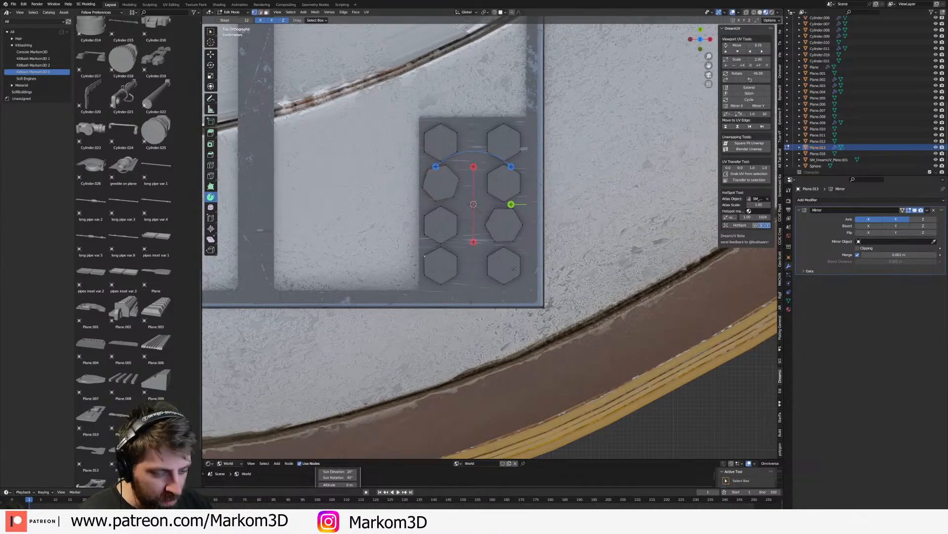
key(ctrl+l)
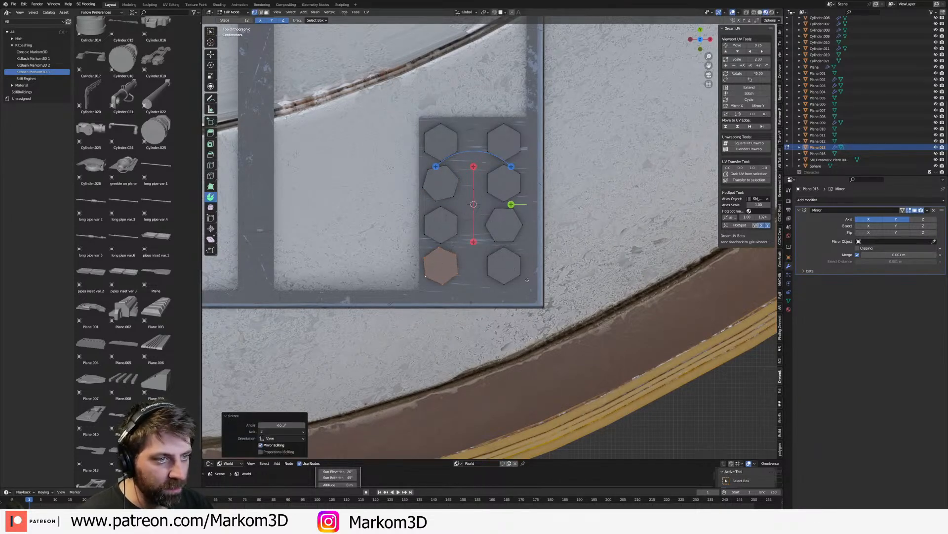
key(ctrl+z)
key(l)
key(r)
click(550, 313)
key(ctrl+z)
key(ctrl+z)
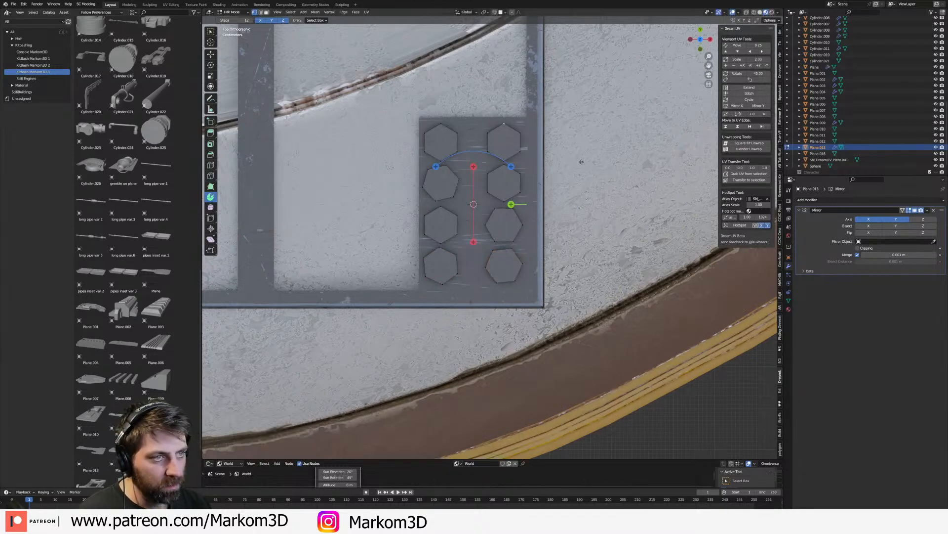
key(ctrl+l)
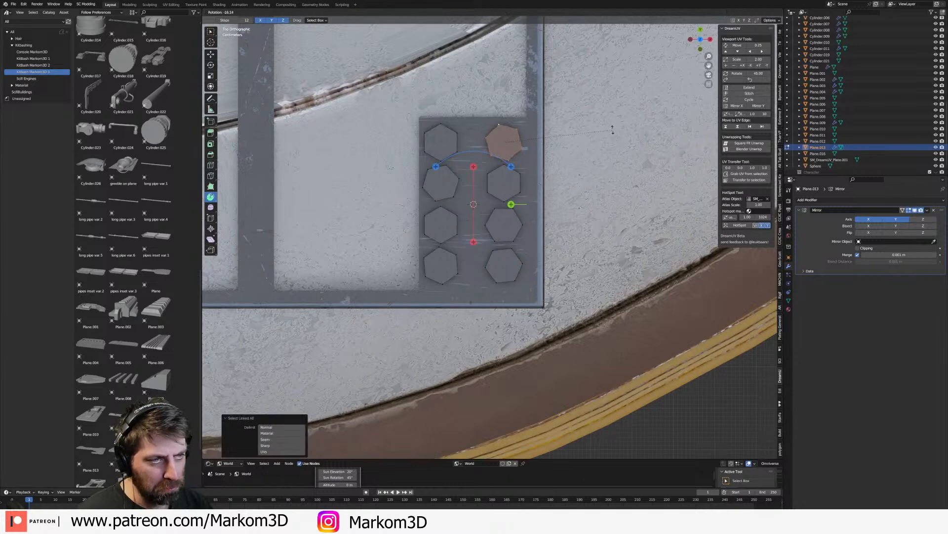
key(Tab)
scroll(566, 274, down, 4)
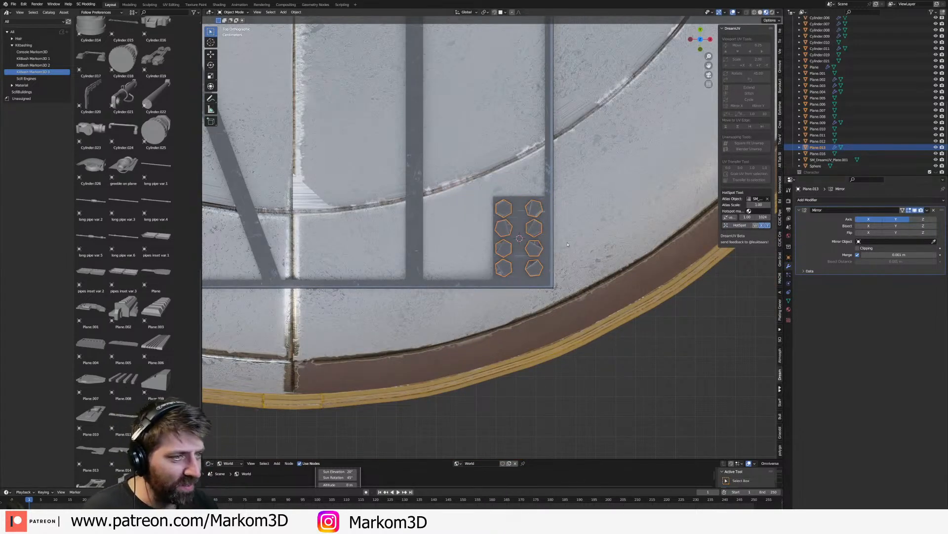
- Select the whole bolts mesh and apply the bolts object's scale
scroll(569, 253, up, 6)
key(Tab)
key(a)
middle_drag(528, 261, 498, 200)
key(Tab)
key(ctrl+a)
click(499, 201)
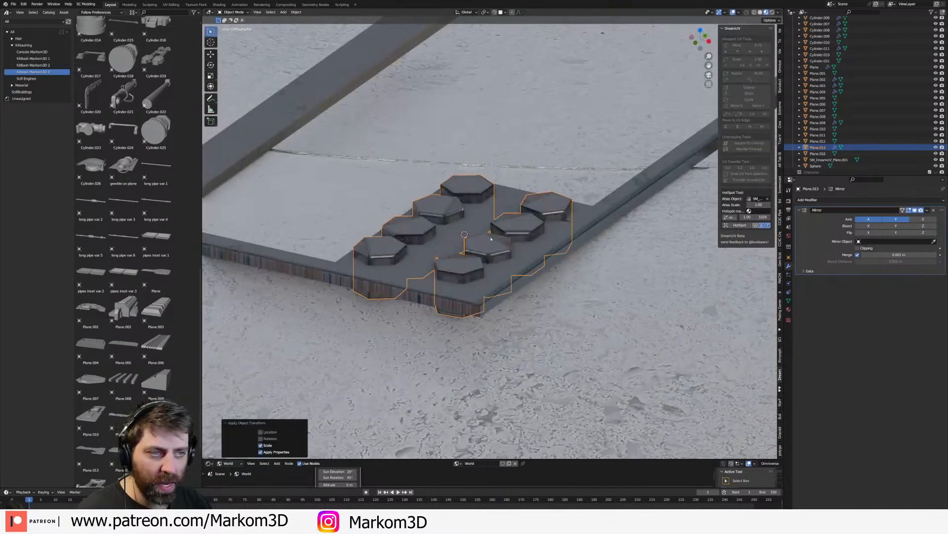
- Select one vertical side edge on every bolt and mark those edges as seams
key(Tab)
key(2)
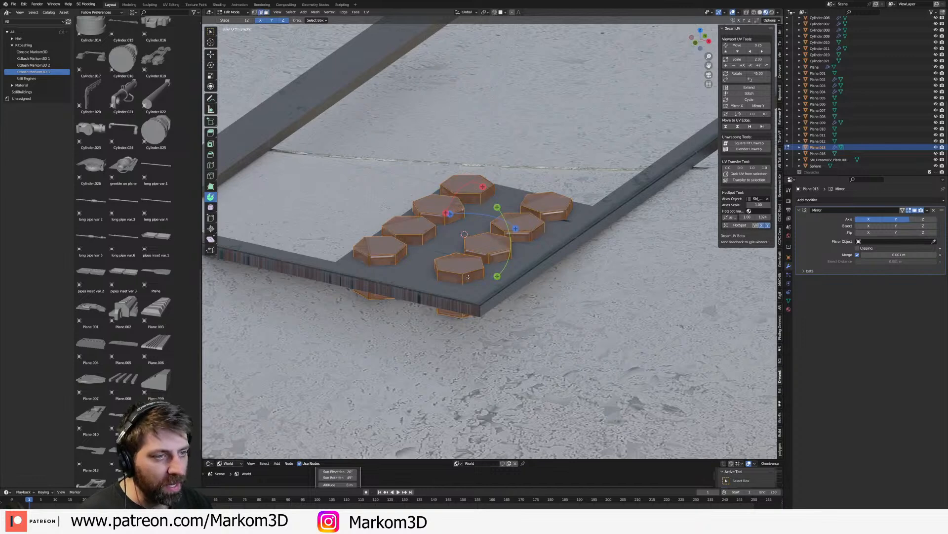
click(462, 279)
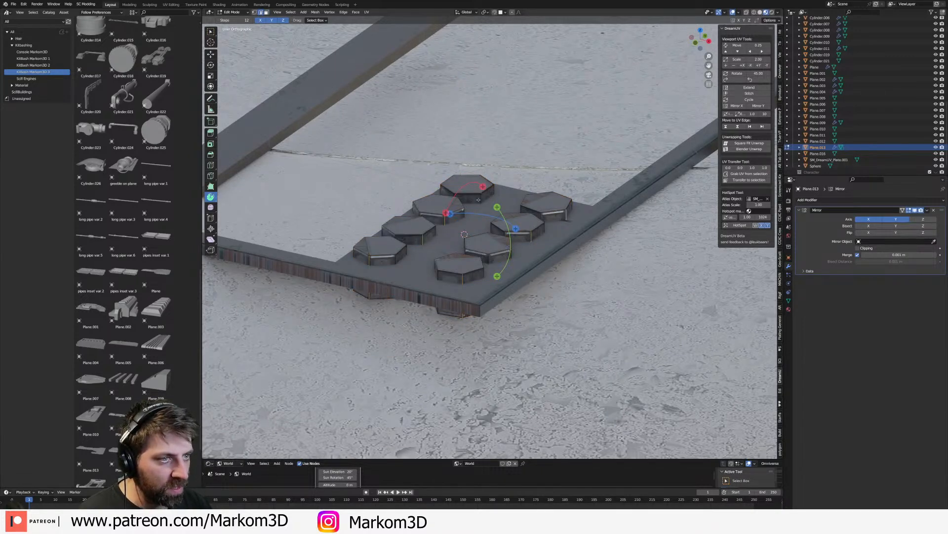
right_click(488, 262)
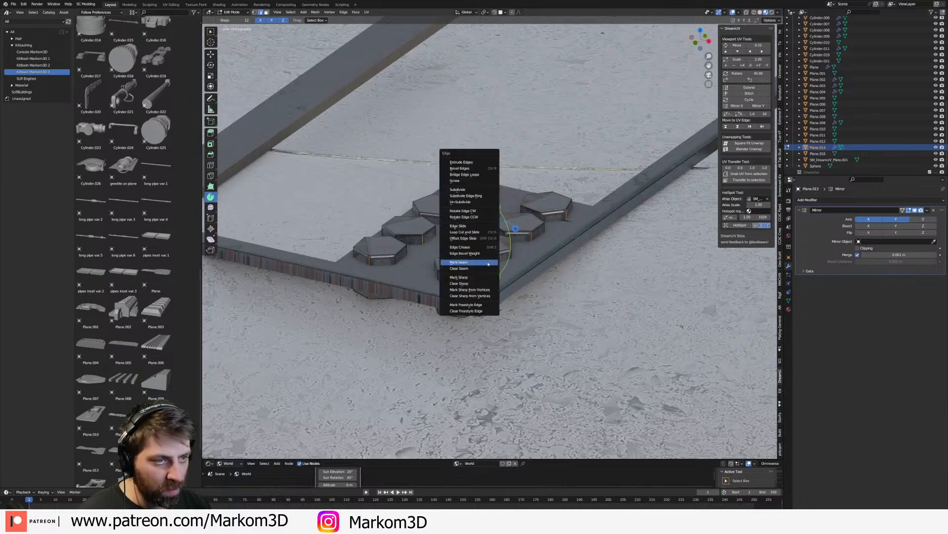
key(Tab)
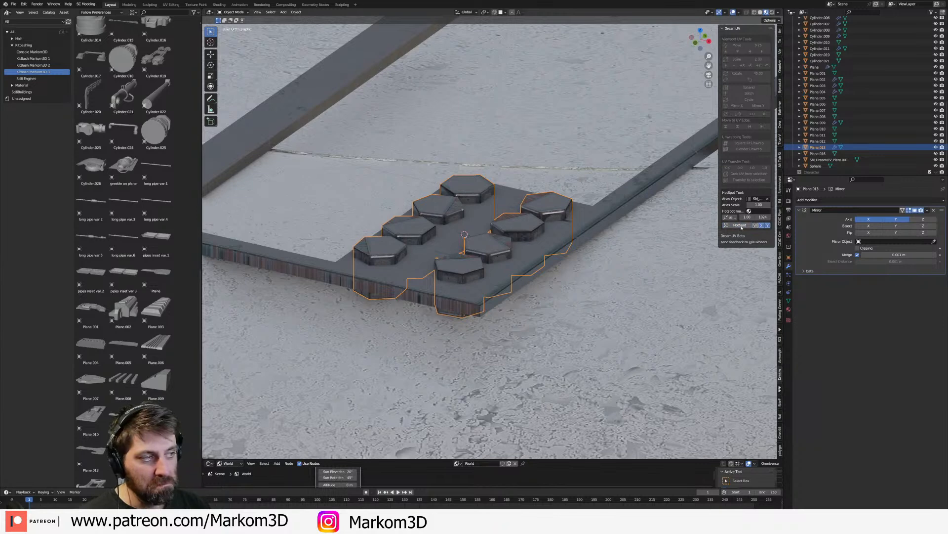
- Check the bolts' top faces, and merge the vertices of all eight bolts by distance
middle_drag(509, 299, 502, 316)
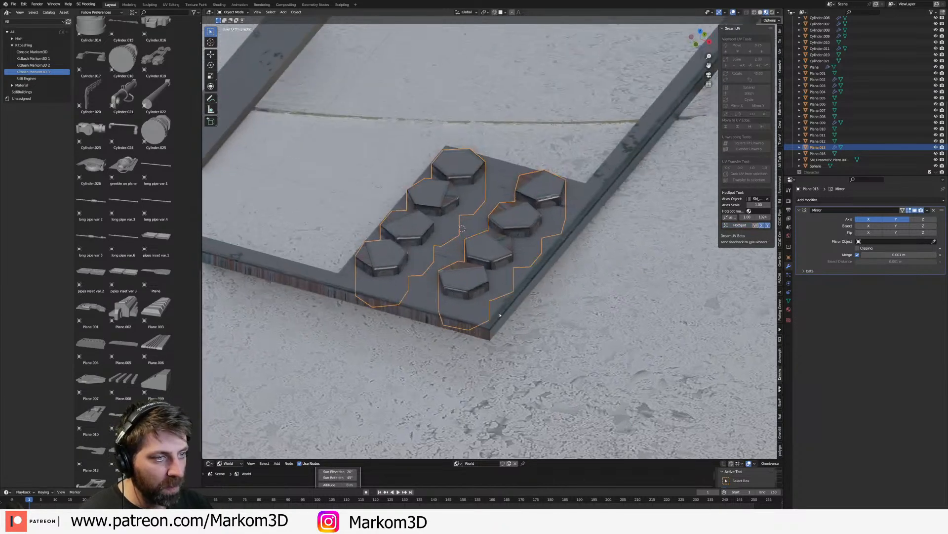
key(Tab)
scroll(468, 292, up, 3)
click(461, 272)
shift+click(331, 228)
shift+click(367, 175)
drag(491, 220, 536, 188)
key(ctrl+z)
key(ctrl+z)
key(ctrl+z)
key(ctrl+z)
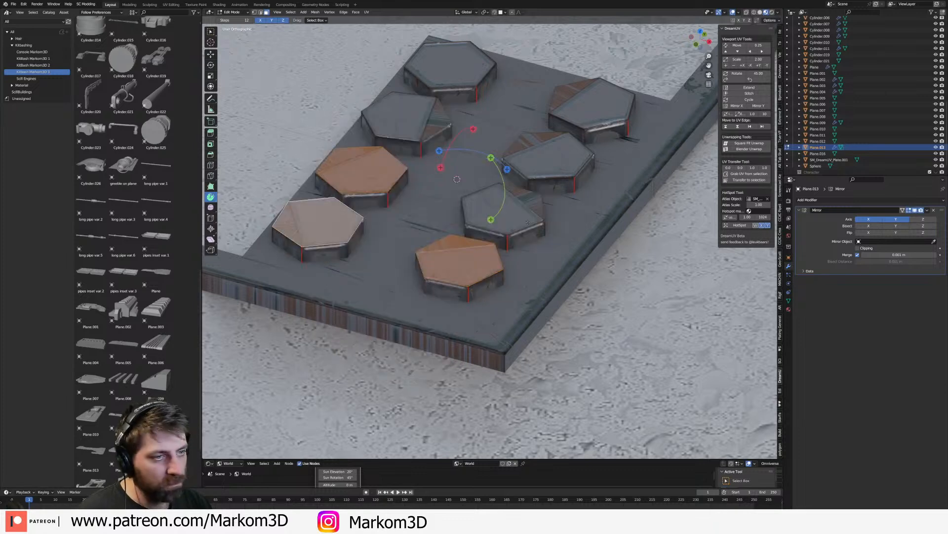
key(m)
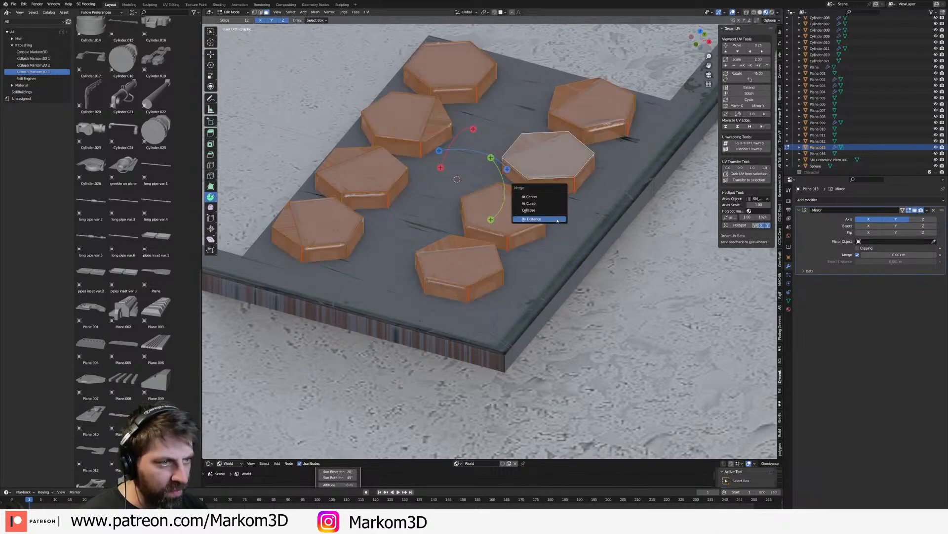
click(557, 217)
- Select the top faces of all eight bolts and delete them
scroll(511, 280, up, 2)
click(465, 296)
shift+click(318, 245)
shift+click(359, 168)
shift+click(399, 89)
shift+click(553, 128)
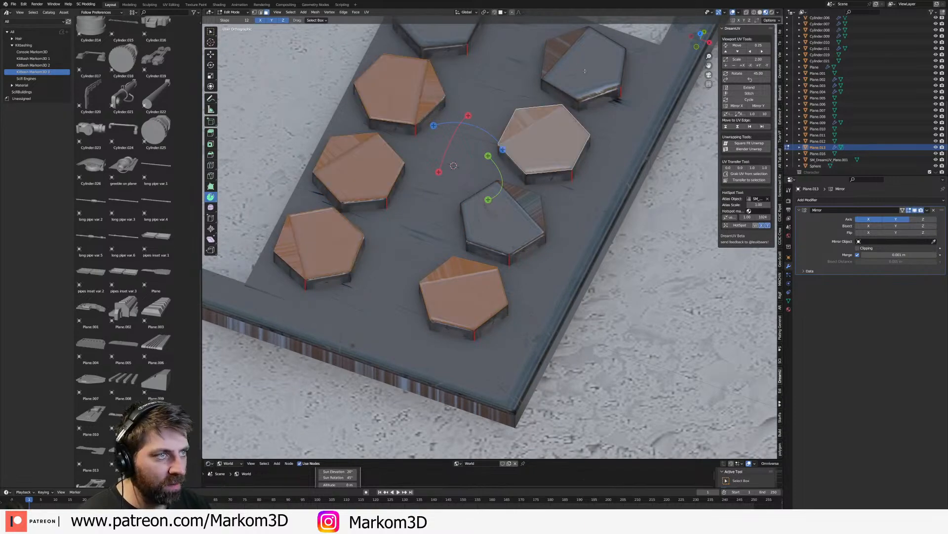
shift+click(585, 71)
scroll(543, 64, down, 2)
shift+click(460, 43)
shift+click(495, 183)
key(x)
click(494, 183)
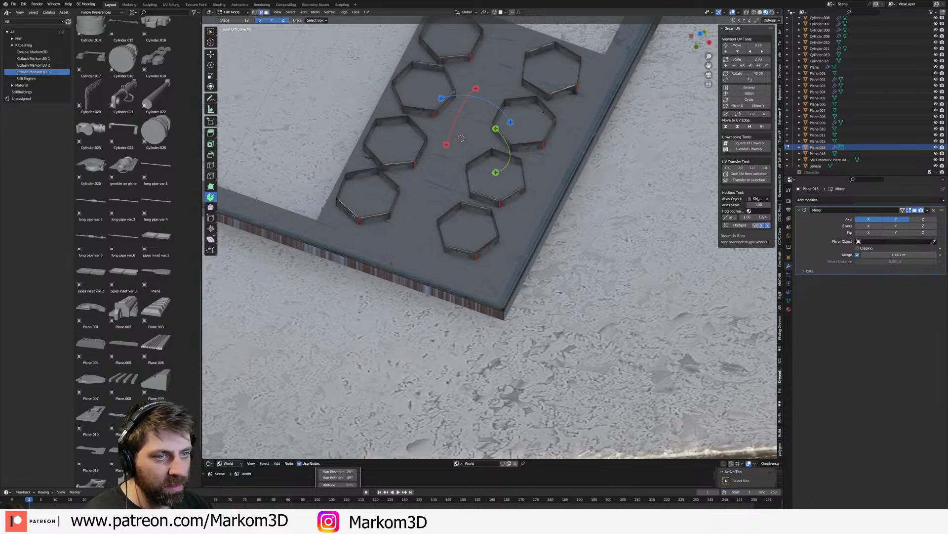
- Fill the open top of each of the eight hexagonal bolts with new faces
key(f)
key(f)
click(454, 248)
key(f)
key(f)
click(484, 196)
key(f)
key(f)
click(417, 137)
key(f)
key(f)
click(435, 82)
key(f)
key(f)
click(457, 39)
key(f)
key(f)
click(558, 67)
key(f)
key(f)
click(549, 107)
key(f)
key(f)
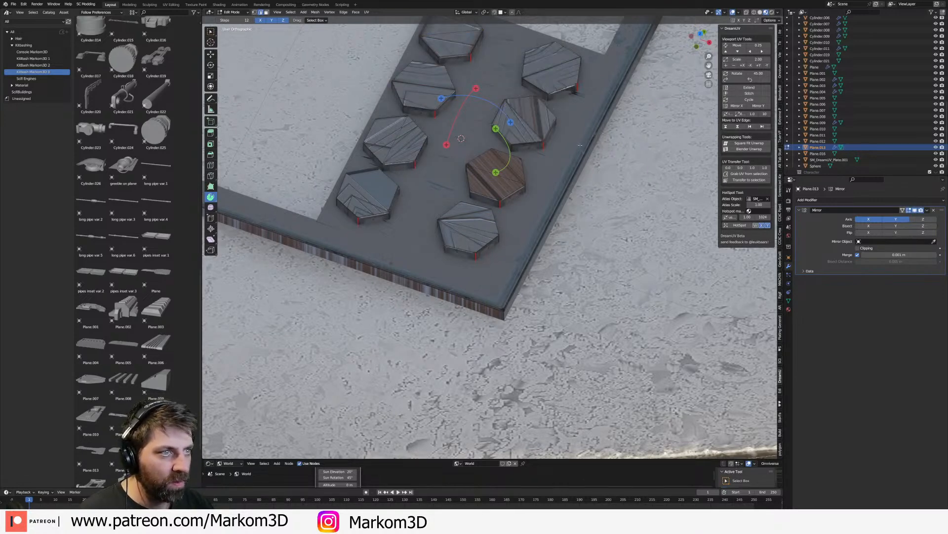
- Select all the bolt geometry and apply the HotSpot texture mapping to it
key(a)
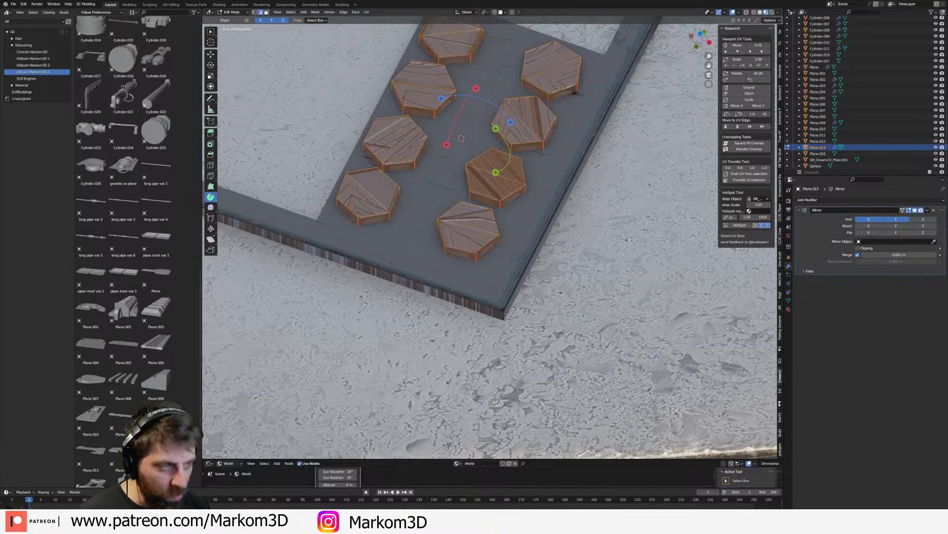
key(Tab)
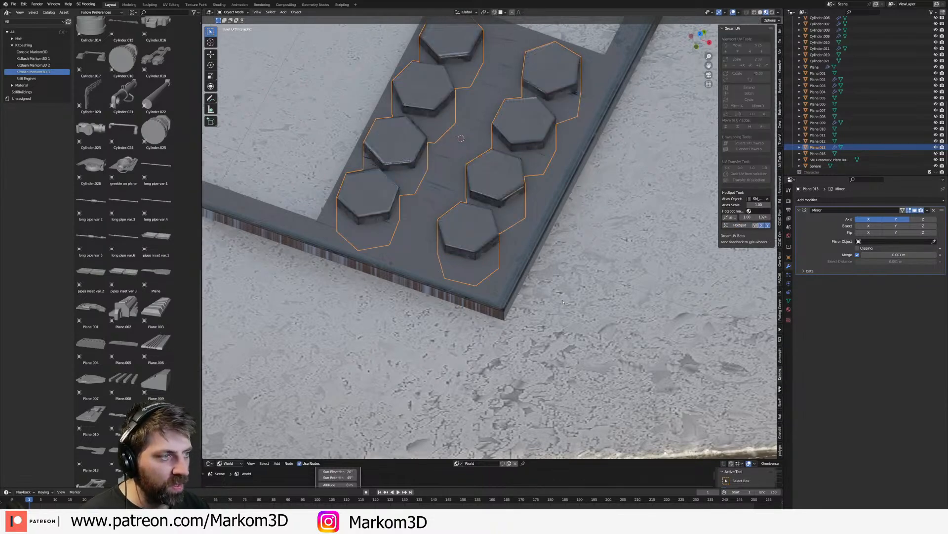
middle_drag(563, 299, 483, 257)
- Move the bolts object along Y in top view, away from the truss plate's lower rail
key(KP_7)
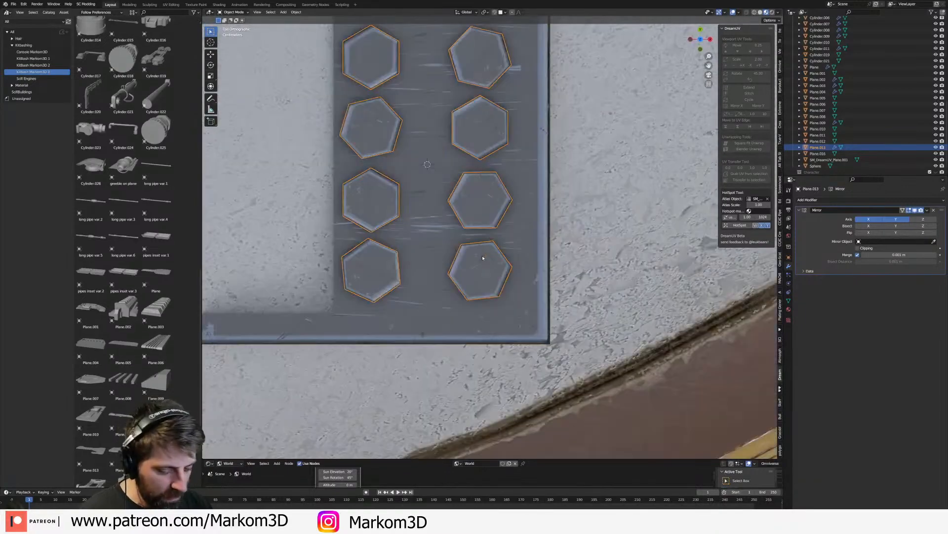
scroll(567, 301, down, 5)
scroll(568, 301, down, 1)
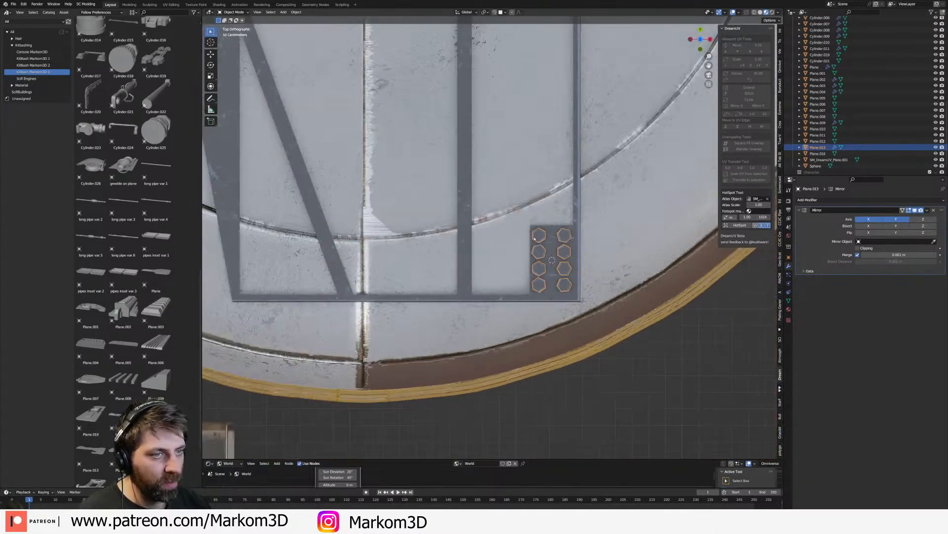
key(g)
key(y)
click(563, 262)
- Open the truss plate's mesh for vertex editing and try to move its box-selected lower rail along Y
click(560, 272)
key(Tab)
key(1)
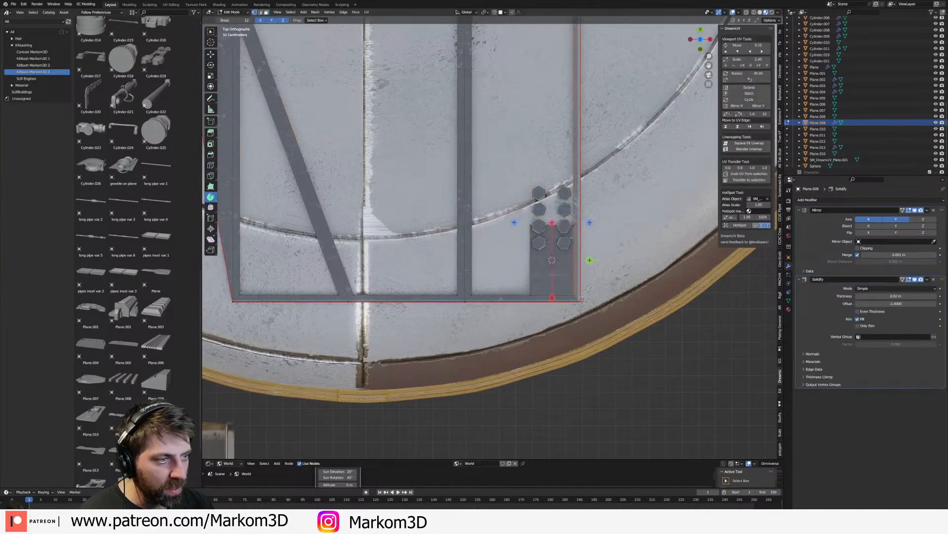
scroll(580, 294, down, 2)
key(b)
drag(603, 327, 259, 290)
scroll(569, 316, up, 3)
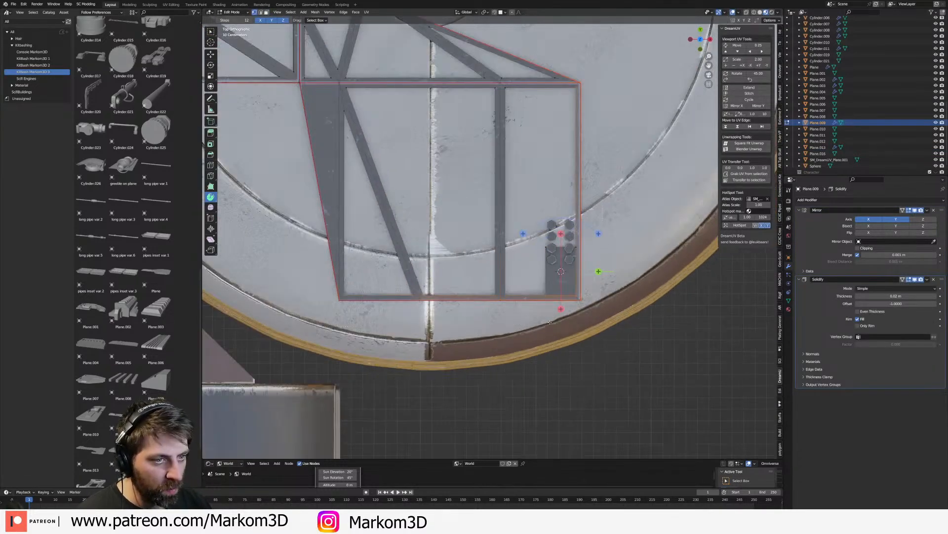
key(g)
key(z)
key(y)
click(568, 323)
- Show the model in wireframe and move the truss plate's lower rail vertices along Y up to the bolts
key(z)
click(509, 324)
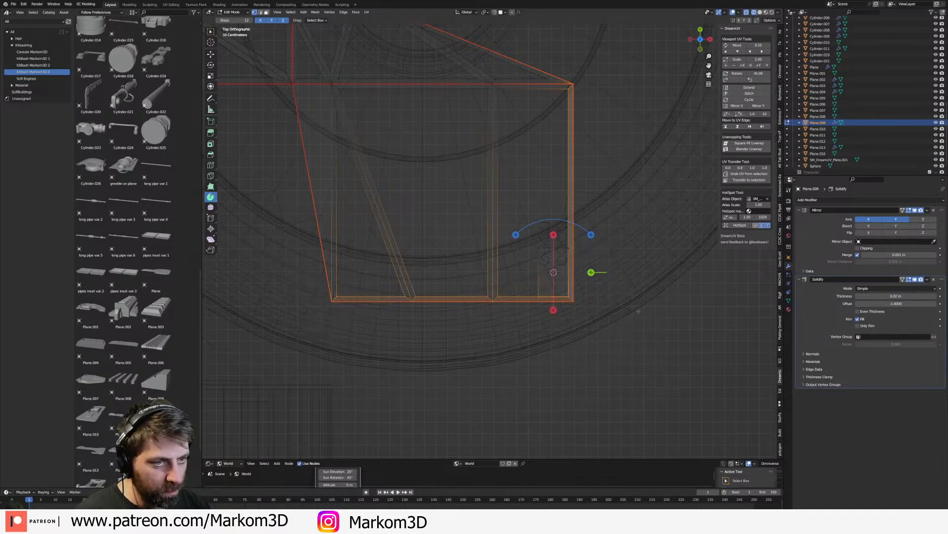
scroll(514, 332, up, 4)
key(g)
key(y)
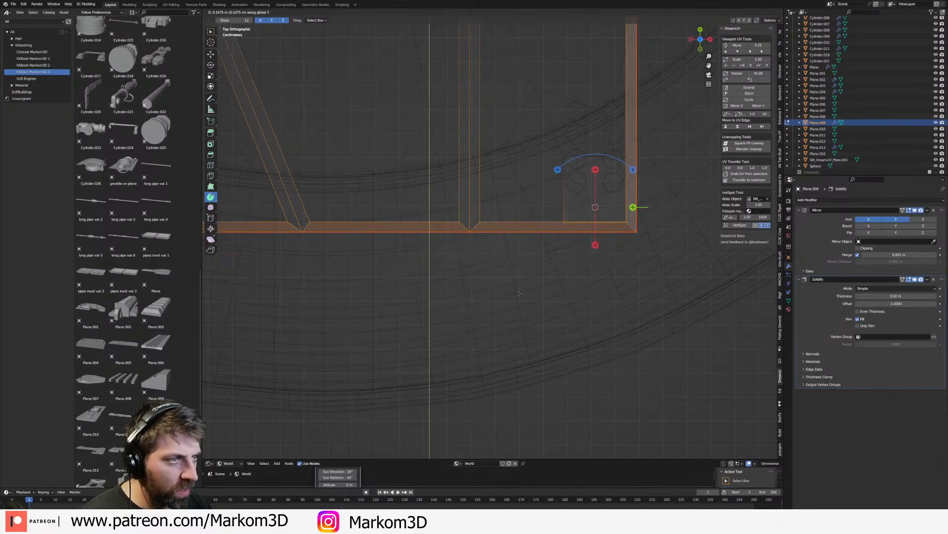
click(544, 277)
- Move the corner pad's upper edge about 0.257 m along Y so the pad extends beneath all the bolts
shift+middle_drag(567, 177, 513, 313)
key(2)
key(alt+a)
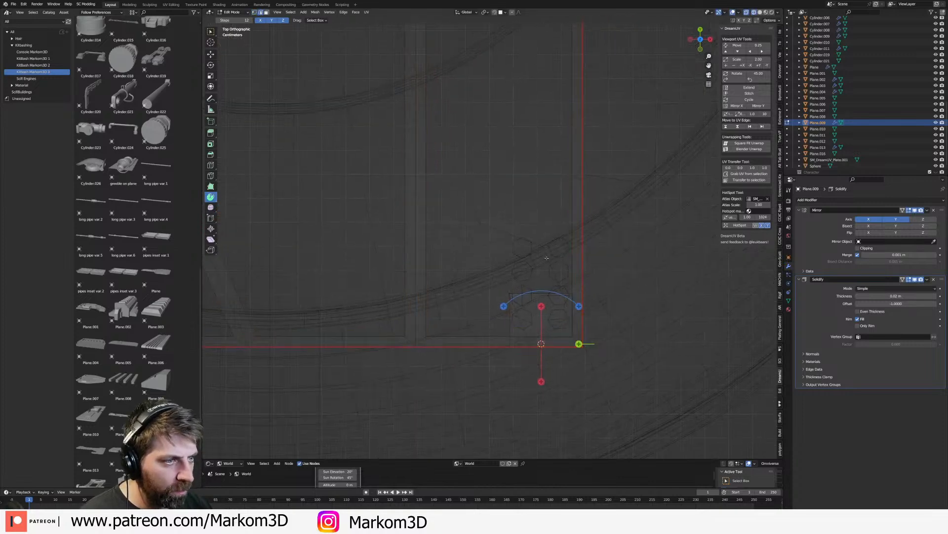
key(g)
key(y)
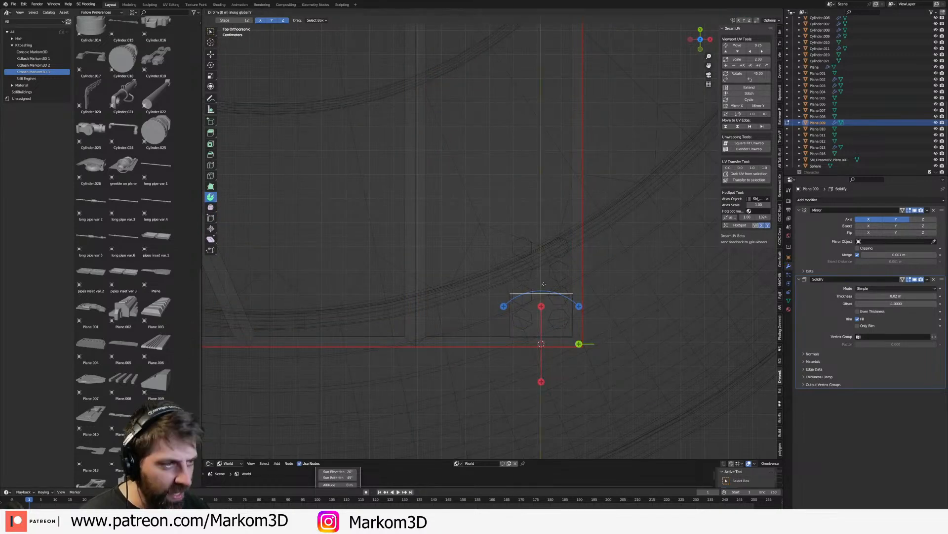
click(547, 231)
scroll(544, 258, down, 3)
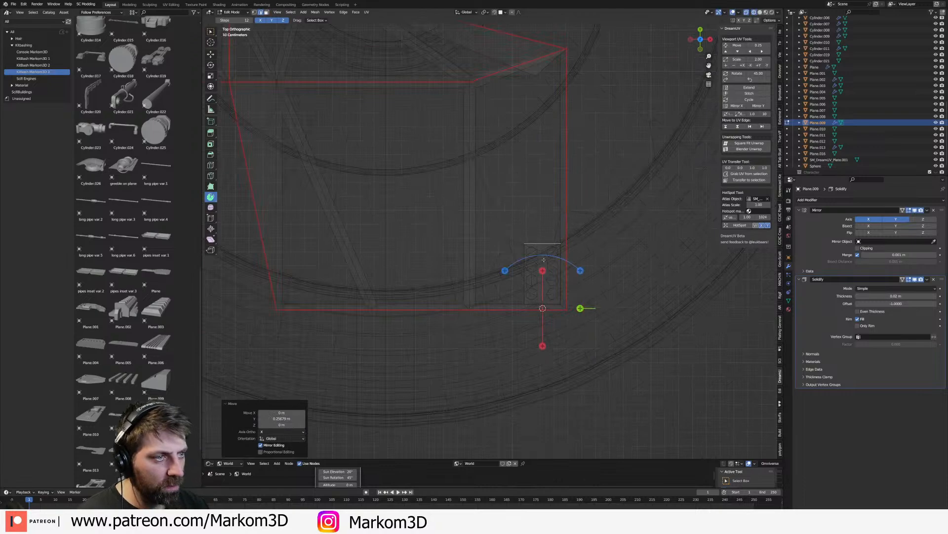
- Select the vertices of the truss plate's opposite end rail and move them about 0.17 m inward along Y
key(ctrl+l)
shift+middle_drag(595, 137, 573, 304)
scroll(573, 304, down, 4)
shift+middle_drag(562, 208, 568, 449)
scroll(577, 293, up, 5)
key(1)
scroll(559, 282, down, 1)
key(c)
drag(258, 258, 502, 260)
key(Escape)
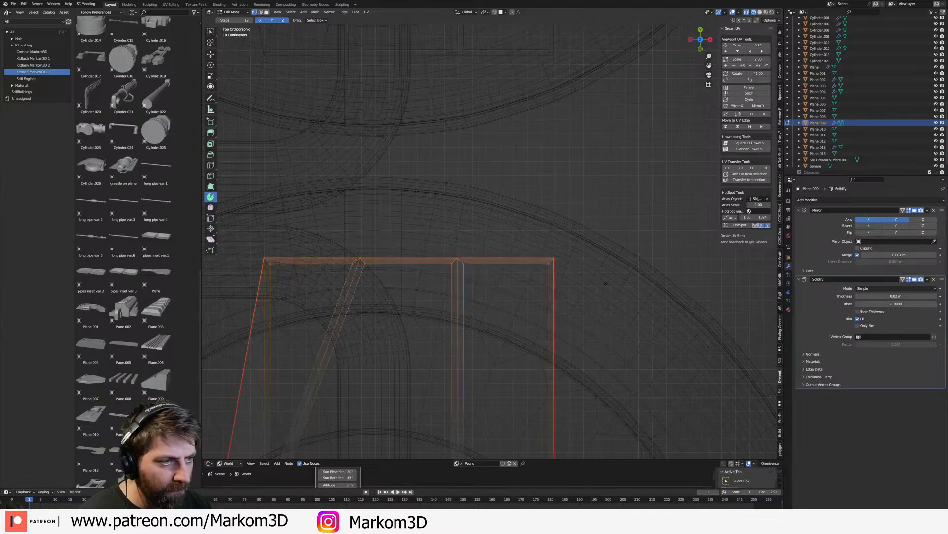
scroll(604, 279, up, 2)
key(g)
key(y)
click(602, 334)
- Select the complete lower corner pad and duplicate it along Y toward the opposite end of the truss plate
scroll(568, 297, down, 3)
scroll(534, 266, up, 5)
scroll(533, 264, up, 2)
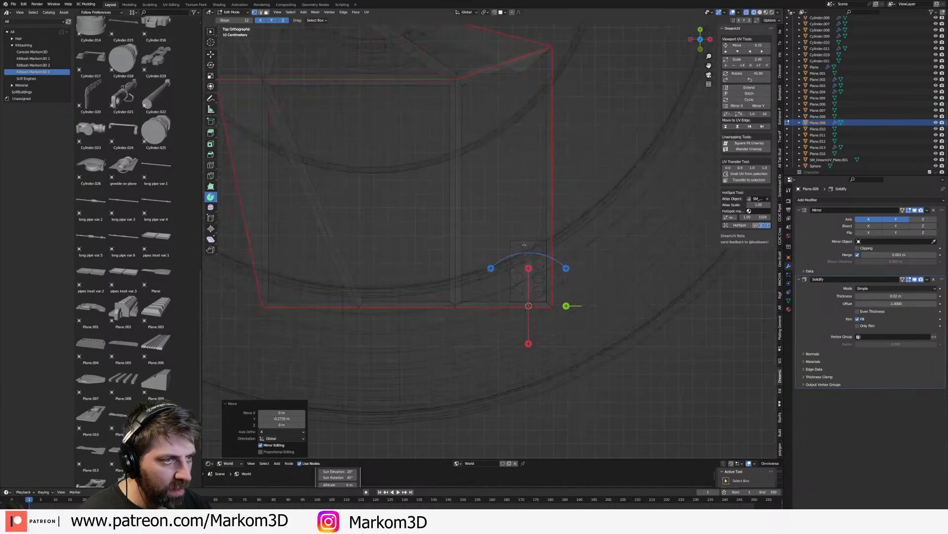
drag(511, 301, 532, 241)
key(ctrl+l)
scroll(518, 242, down, 3)
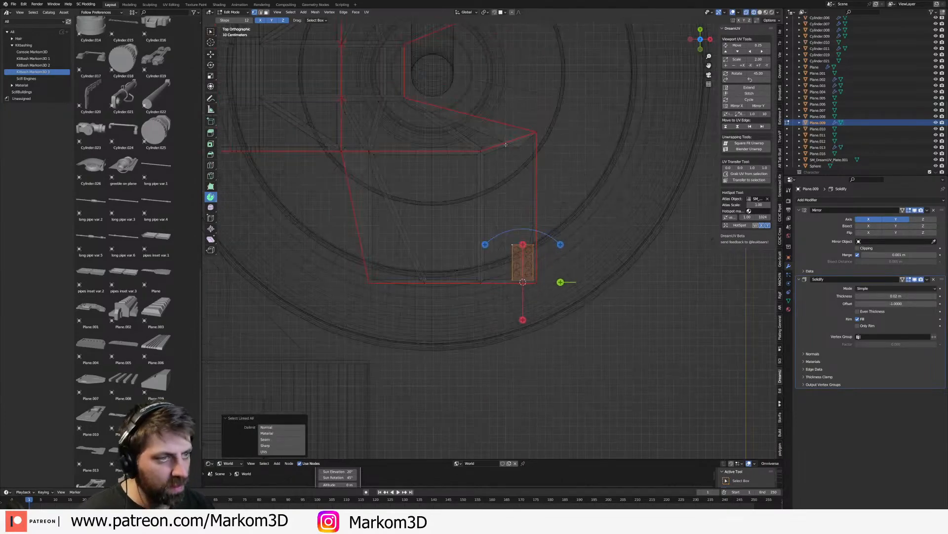
shift+middle_drag(508, 133, 515, 354)
key(shift+d)
key(y)
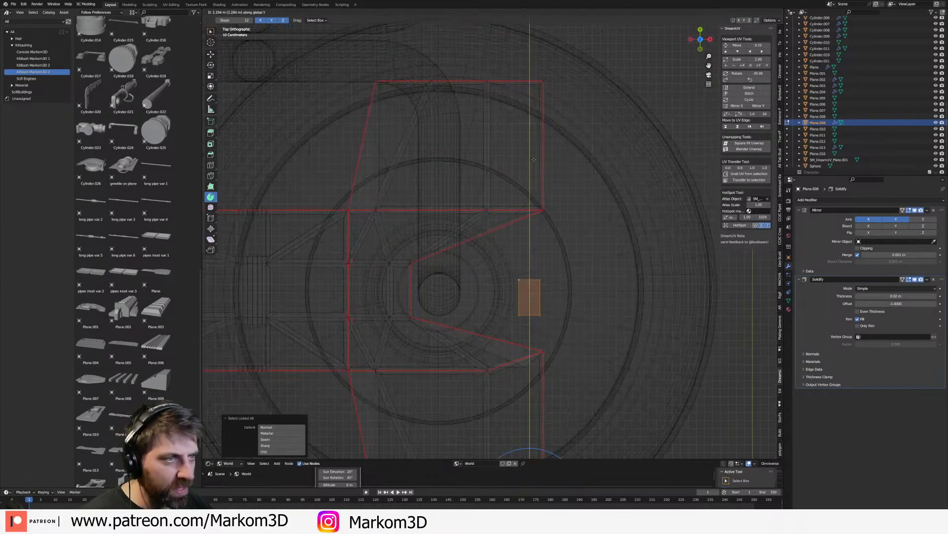
click(519, 143)
shift+middle_drag(531, 423, 535, 242)
mouse_move(547, 163)
shift+middle_down()
mouse_move(549, 340)
mouse_move(549, 173)
shift+middle_up()
- Select the bolt group on the lower corner pad and duplicate it along Y to the pad at the opposite end
key(Tab)
click(517, 288)
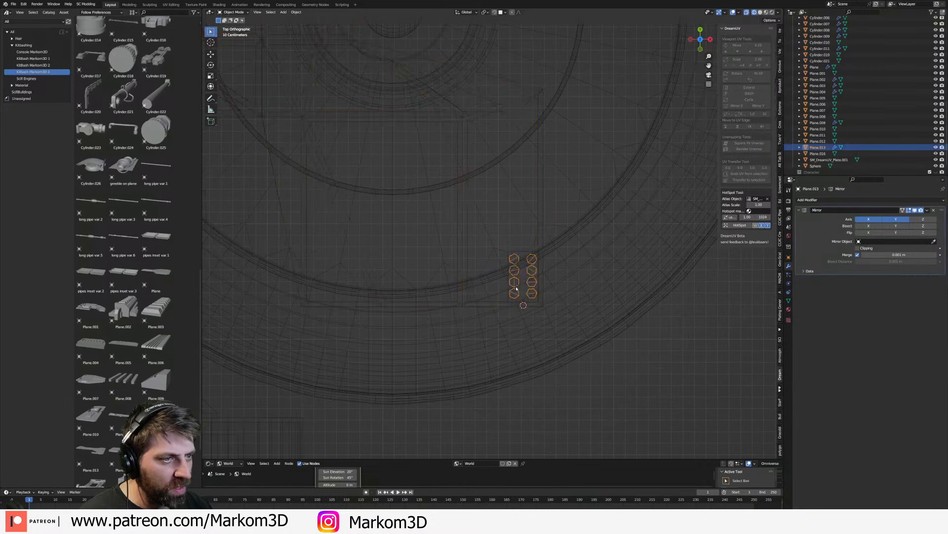
key(Tab)
scroll(534, 217, down, 2)
shift+middle_drag(534, 214, 535, 392)
key(shift+d)
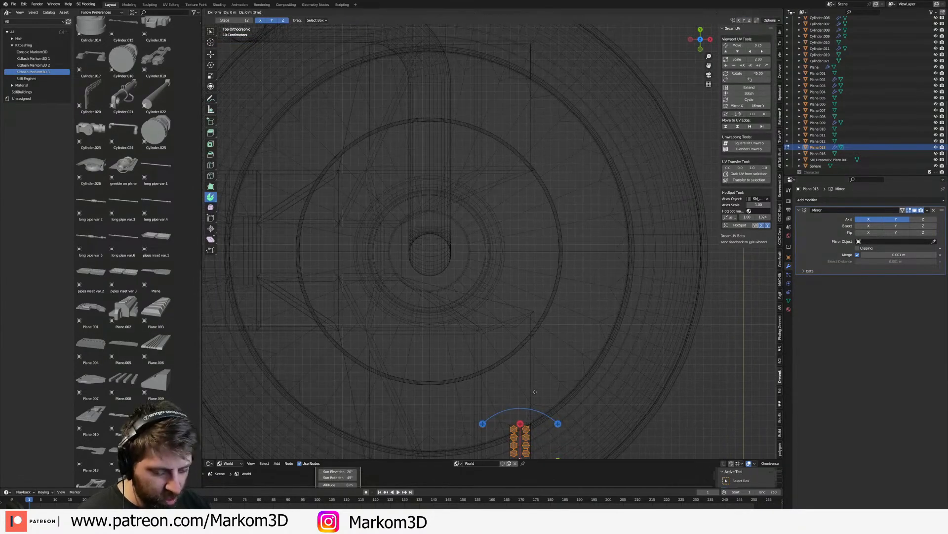
key(y)
click(535, 25)
- Move the duplicated bolts about 0.14 m along Y to seat them on the opposite corner pad
scroll(552, 298, up, 3)
key(g)
key(y)
click(548, 175)
key(z)
click(584, 177)
scroll(560, 304, down, 1)
middle_drag(559, 304, 497, 275)
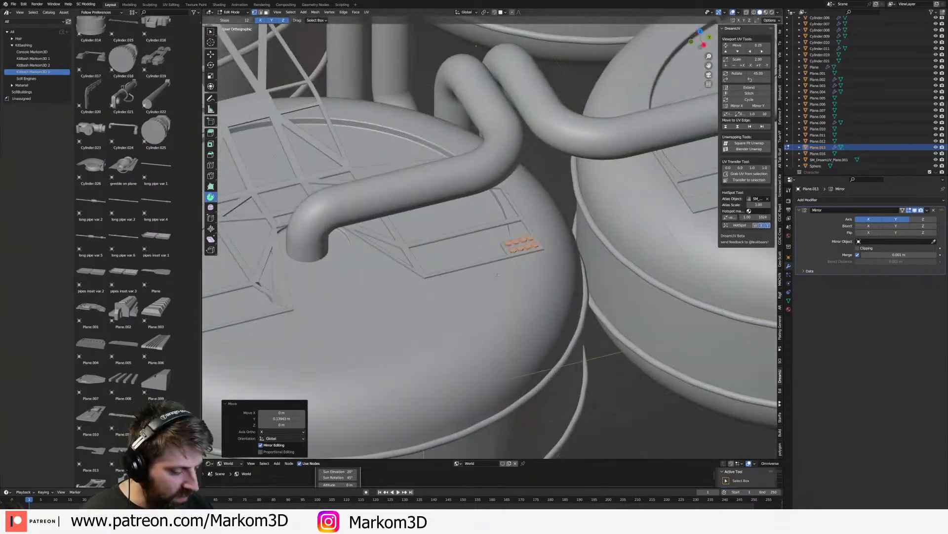
key(KP_7)
- Duplicate both outer bolt groups along X to the truss plate's inner corners
key(Tab)
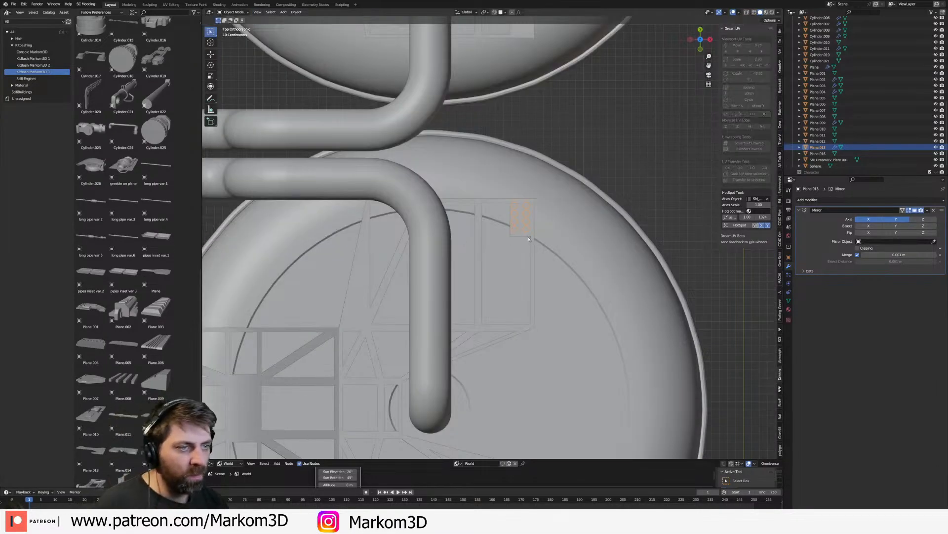
key(Tab)
key(g)
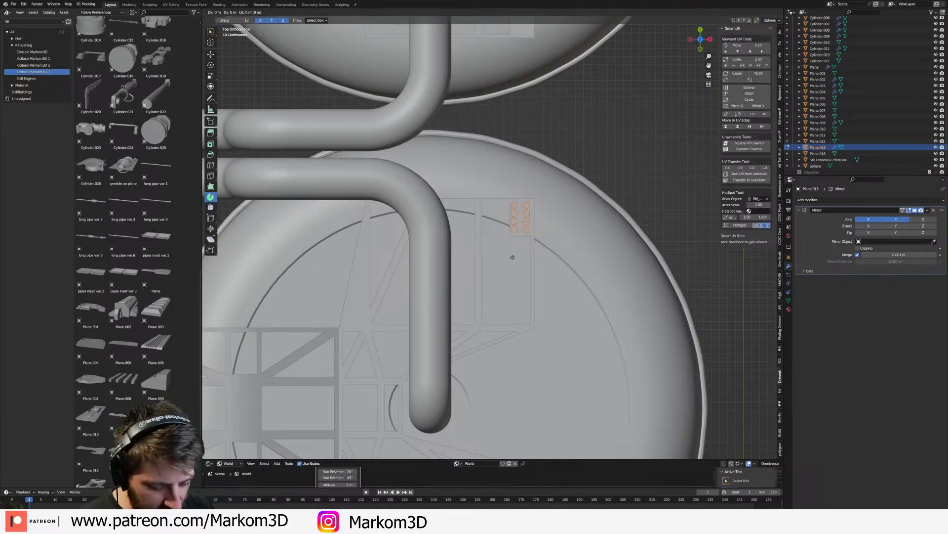
click(375, 270)
key(Tab)
- Select both complete corner pads and move them about 1.73 m along negative X beneath the inner bolt groups
click(525, 292)
key(Tab)
shift+middle_drag(556, 296, 533, 266)
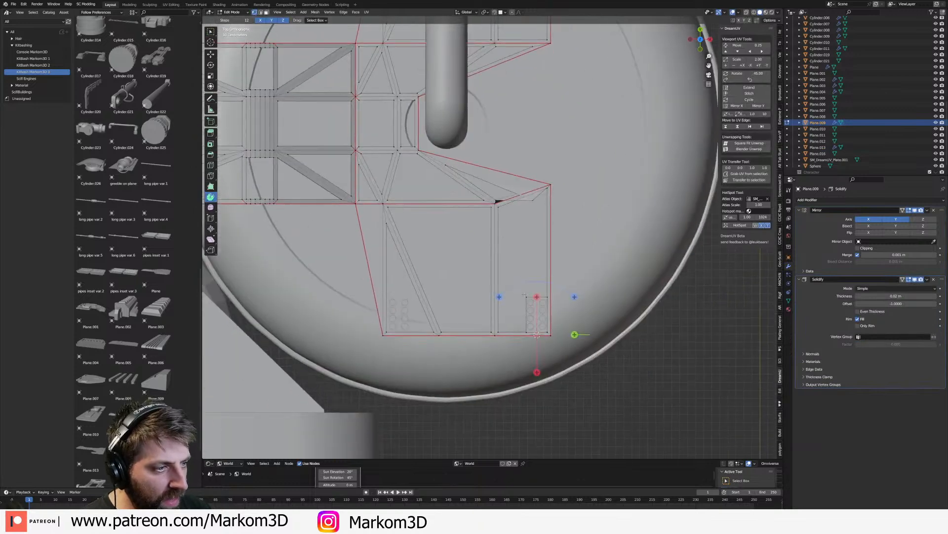
key(ctrl+l)
key(g)
key(y)
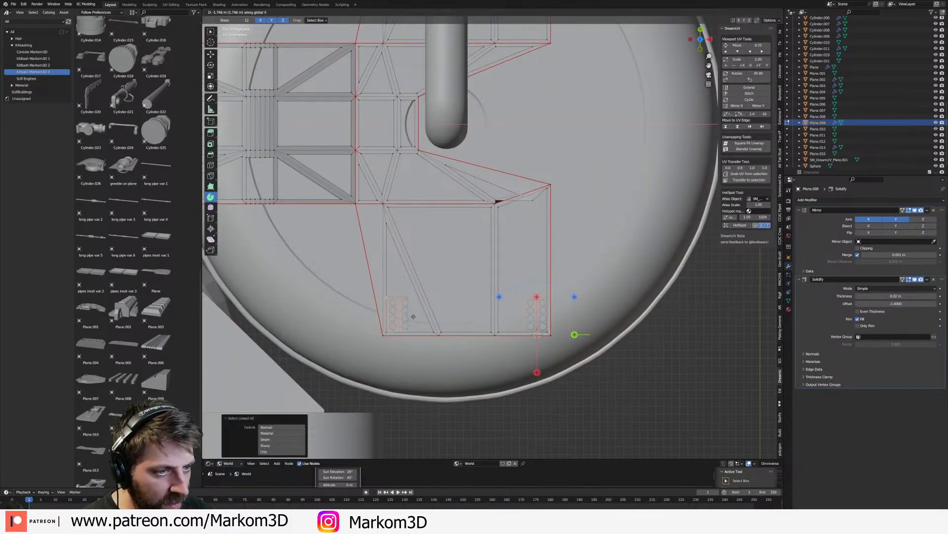
click(413, 316)
shift+middle_drag(496, 227, 478, 293)
key(g)
key(x)
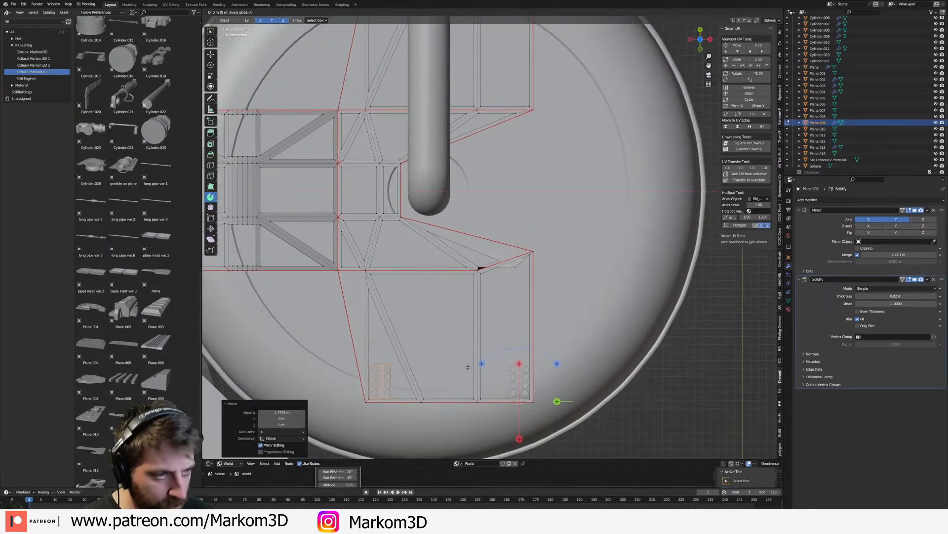
click(444, 369)
- Move the truss plate's protruding outer corner vertices along negative Y to line up with the adjoining horizontal rail
key(Tab)
click(519, 271)
click(520, 271)
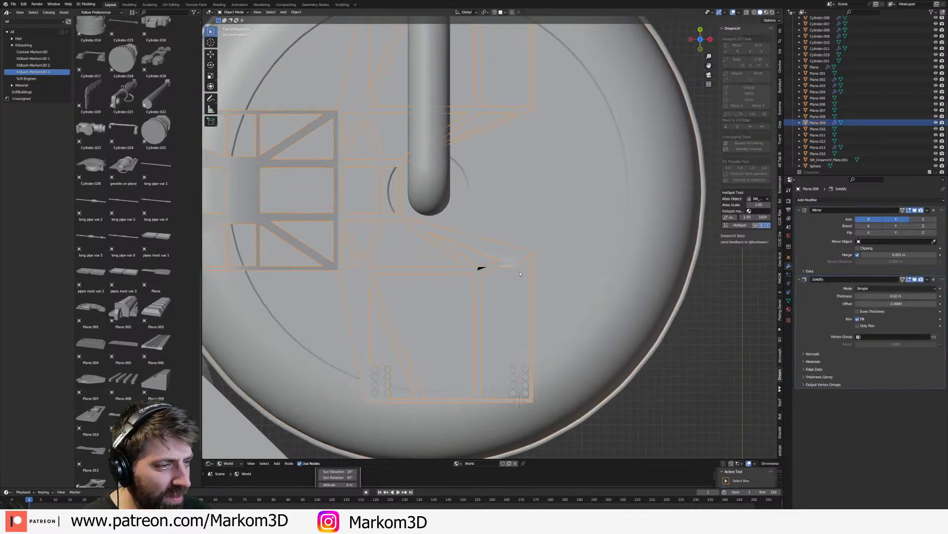
key(Tab)
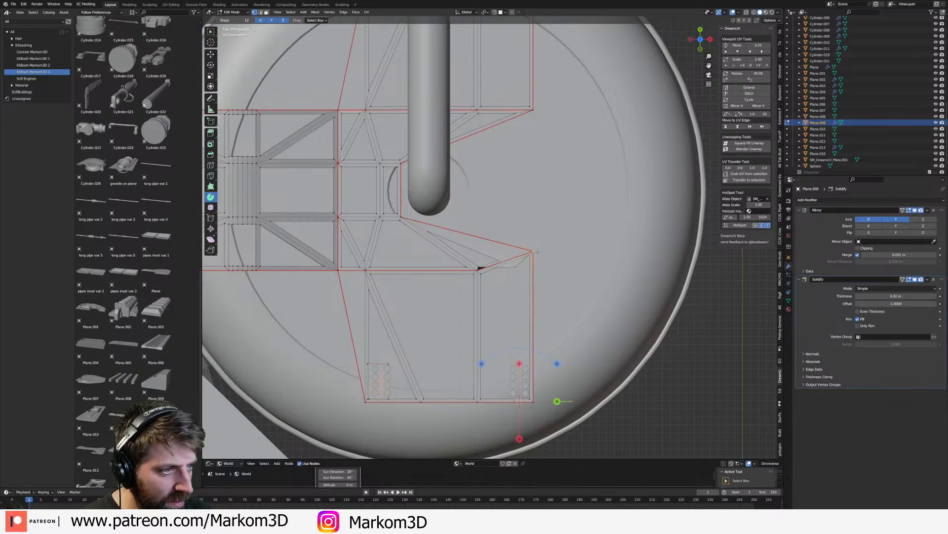
key(g)
key(y)
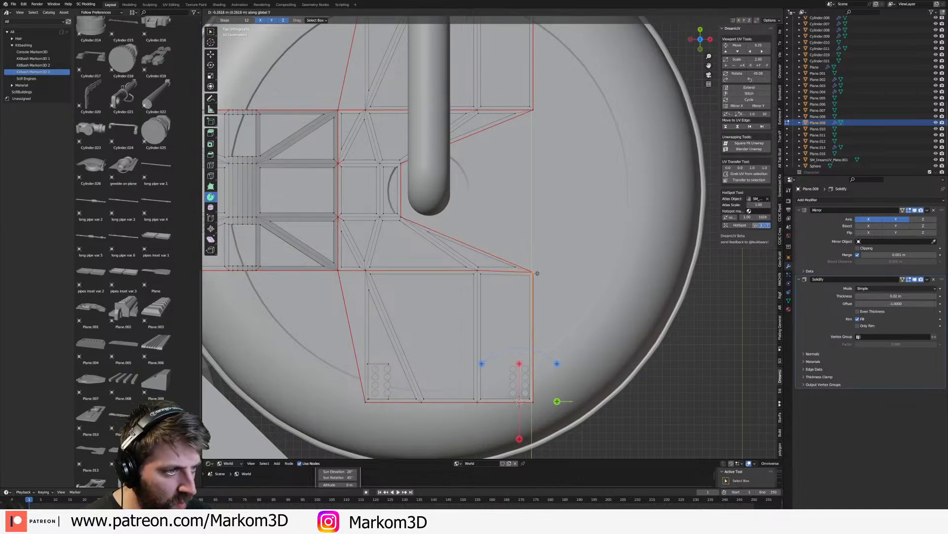
click(540, 269)
scroll(605, 348, down, 5)
key(Tab)
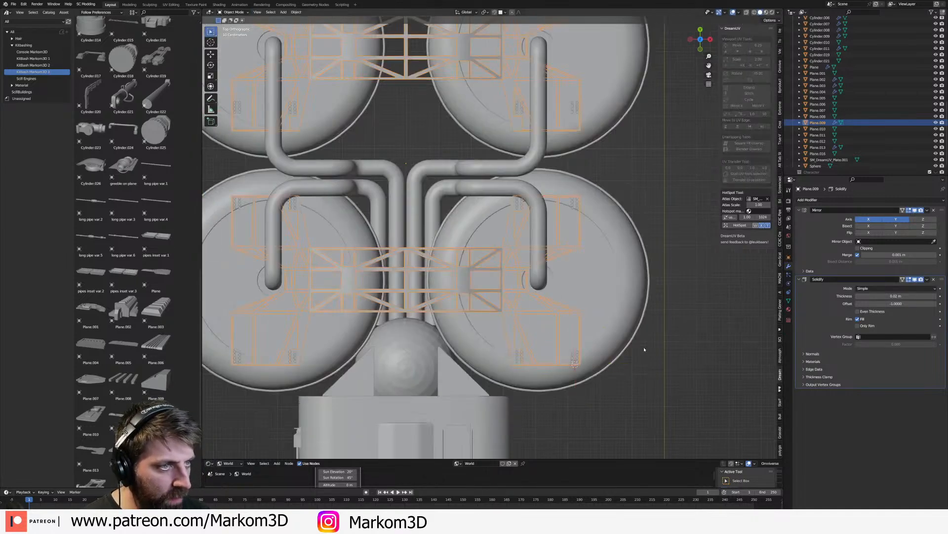
middle_drag(645, 349, 594, 291)
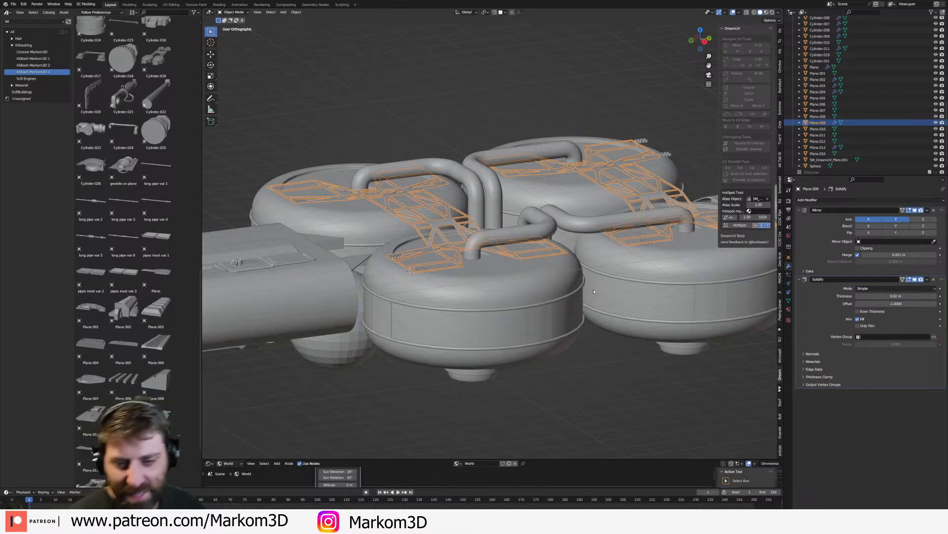
middle_drag(406, 352, 409, 360)
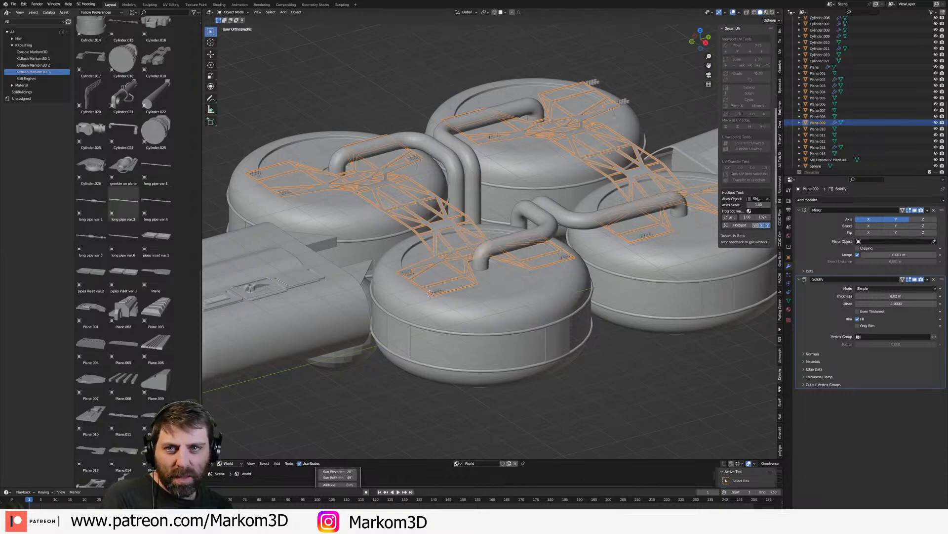
- Move the inner bolt groups about 0.05 m along X to fit them onto their corner pads
middle_drag(440, 399, 504, 442)
scroll(518, 331, up, 3)
shift+middle_drag(450, 321, 533, 362)
click(534, 363)
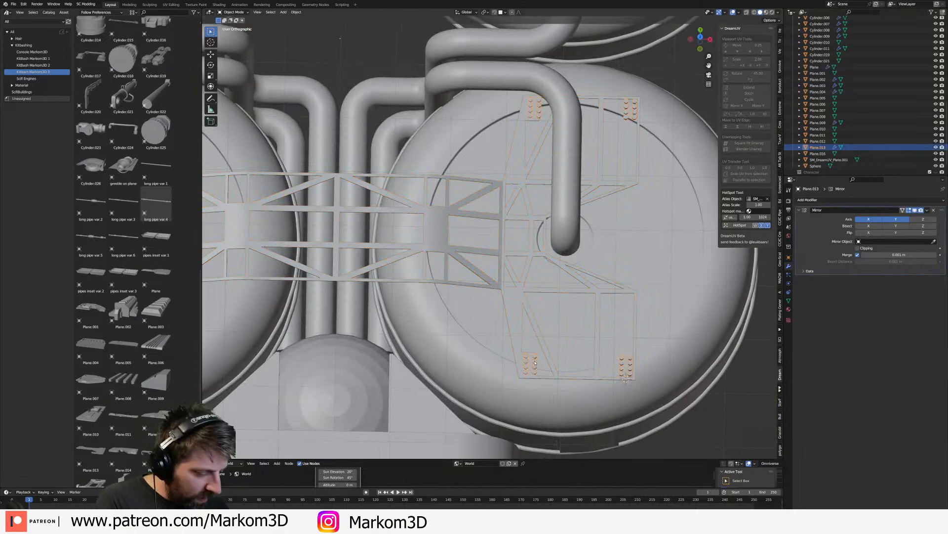
key(KP_7)
key(Tab)
shift+middle_drag(551, 396, 546, 337)
scroll(546, 337, up, 3)
scroll(546, 336, up, 1)
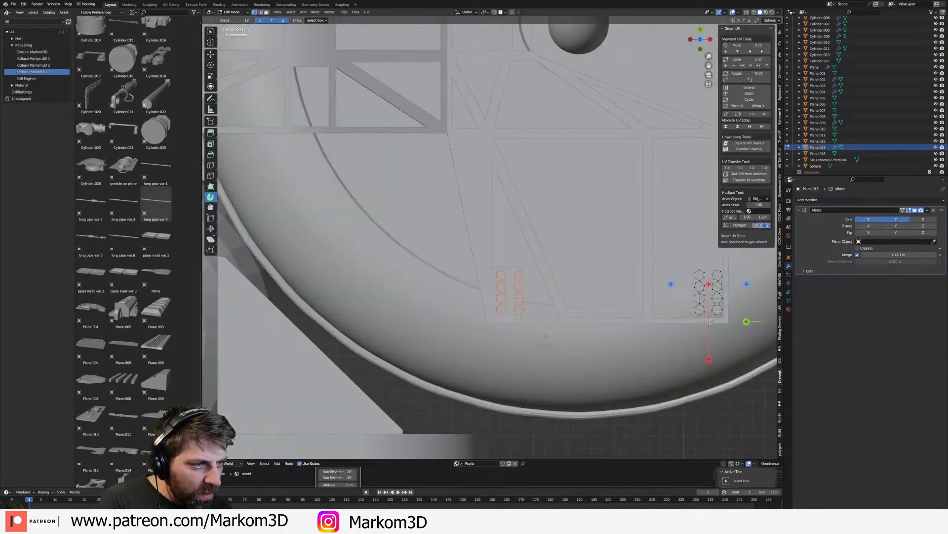
key(g)
key(y)
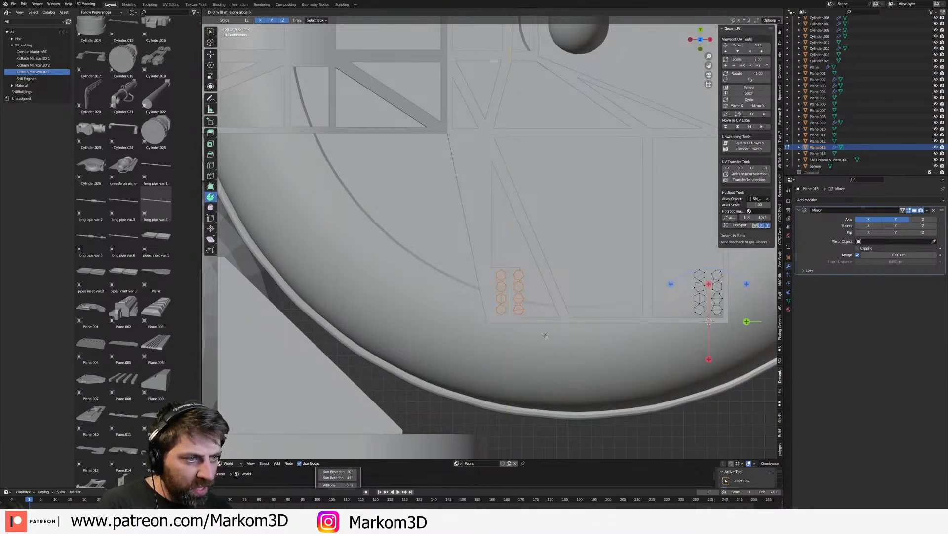
click(506, 336)
shift+middle_drag(529, 320, 464, 347)
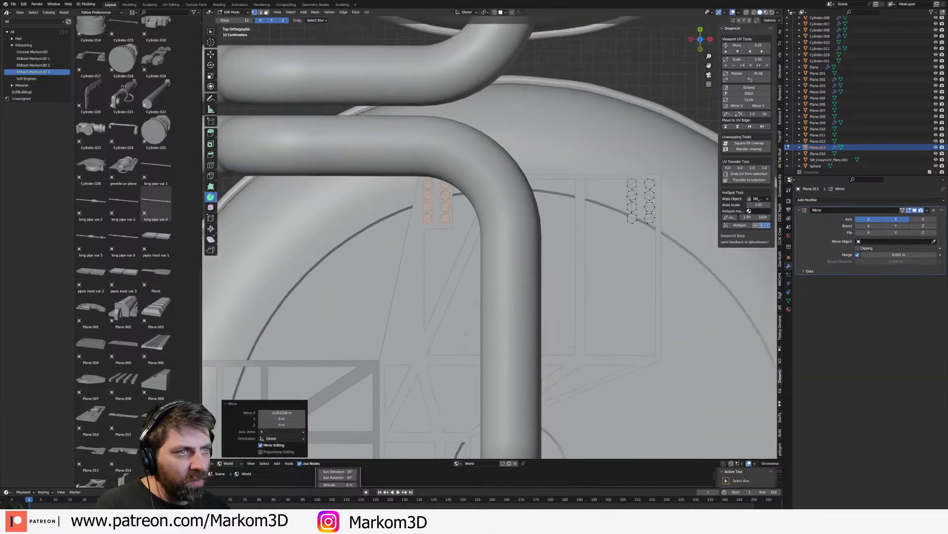
key(Tab)
- Select both inner corner pads with their linked geometry and duplicate them about 1.76 m along X beneath the outer bolts
scroll(435, 263, down, 2)
mouse_move(439, 267)
middle_down()
mouse_move(431, 242)
mouse_move(432, 277)
middle_up()
scroll(445, 281, down, 3)
mouse_move(499, 294)
middle_down()
mouse_move(478, 299)
mouse_move(478, 282)
mouse_move(516, 276)
middle_up()
key(z)
click(542, 352)
shift+middle_drag(542, 349, 537, 277)
click(520, 367)
click(521, 364)
key(Tab)
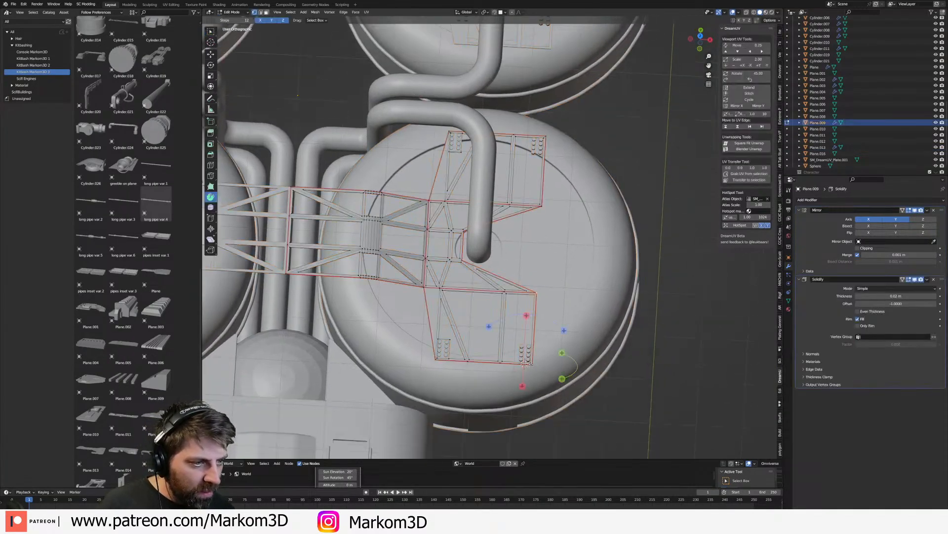
middle_drag(522, 343, 522, 356)
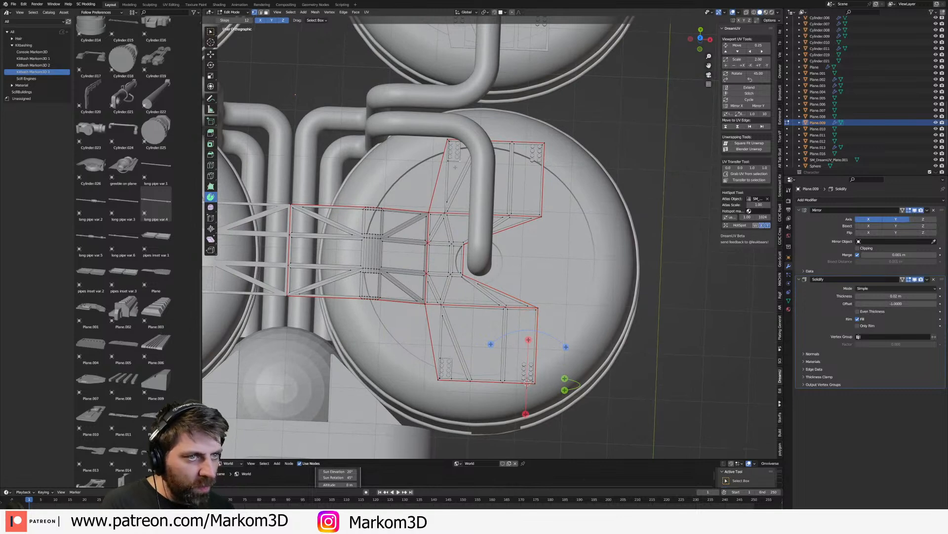
key(ctrl+l)
key(g)
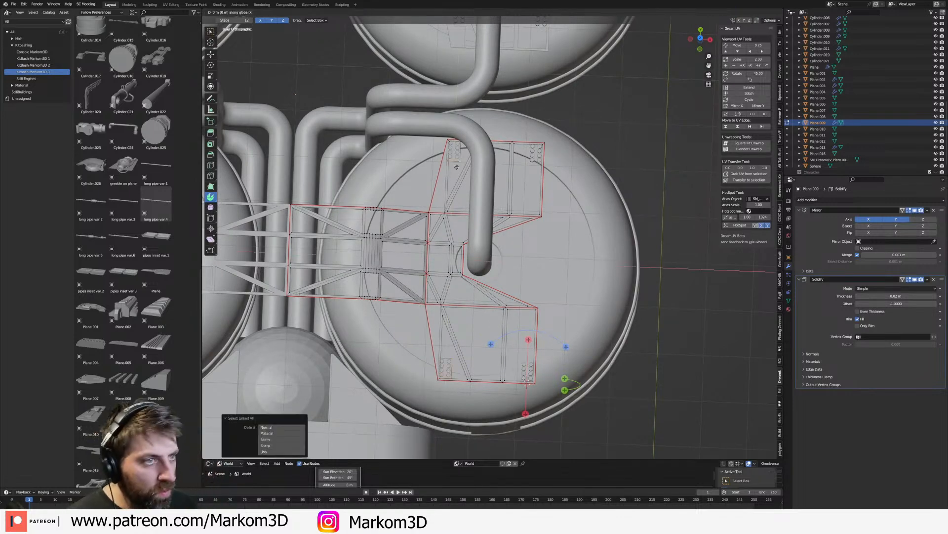
click(538, 176)
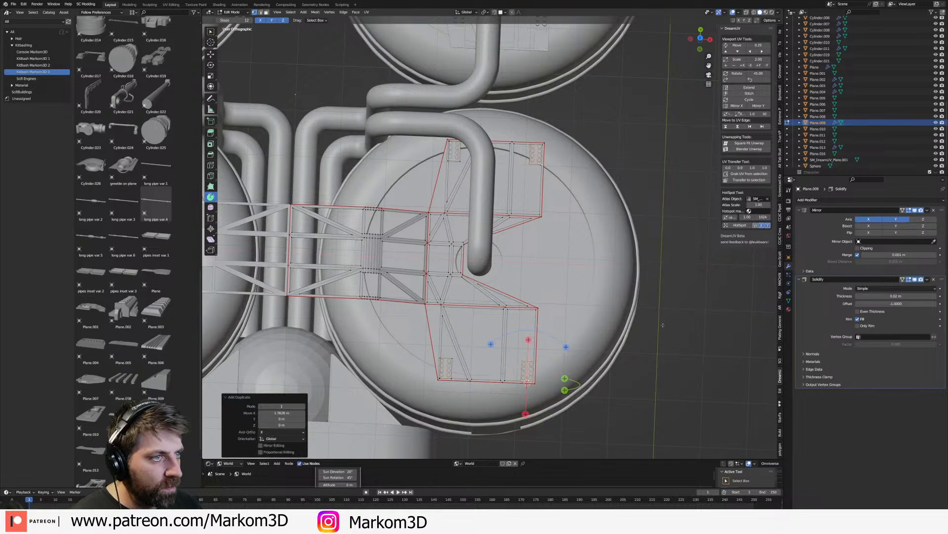
key(Tab)
click(656, 364)
- Examine the tanks from the side and inspect the front tank's mesh
scroll(656, 364, down, 4)
middle_drag(655, 364, 616, 290)
scroll(622, 318, up, 5)
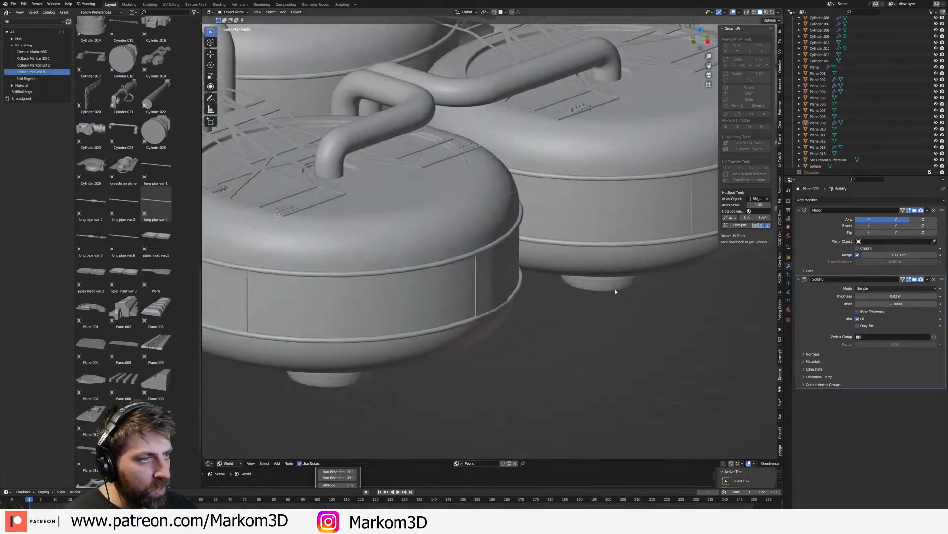
scroll(642, 312, down, 4)
middle_drag(675, 332, 641, 325)
scroll(667, 295, up, 2)
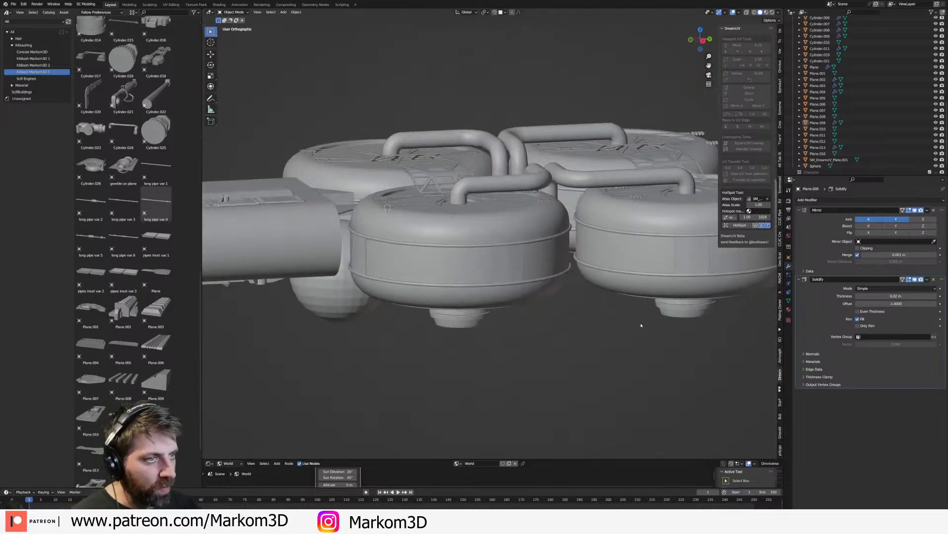
middle_drag(531, 313, 524, 297)
click(475, 276)
key(Tab)
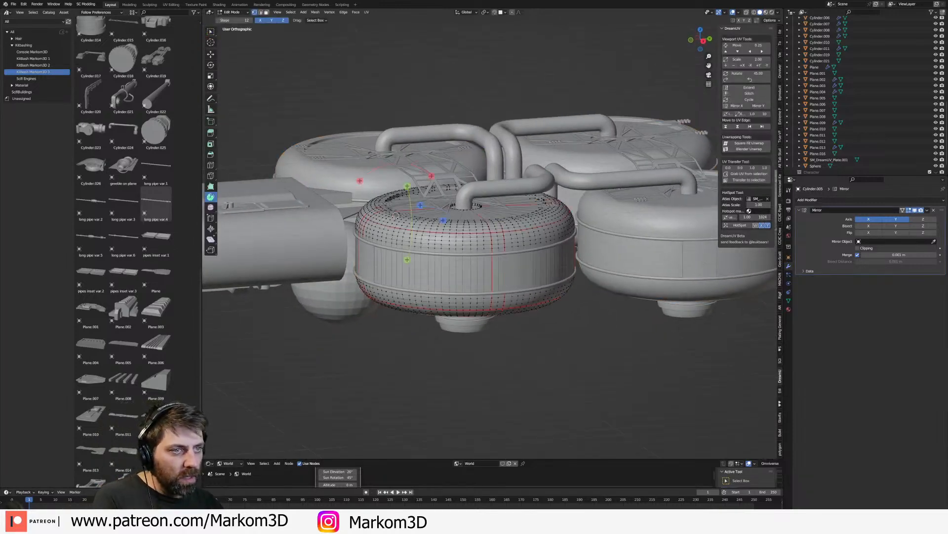
key(Tab)
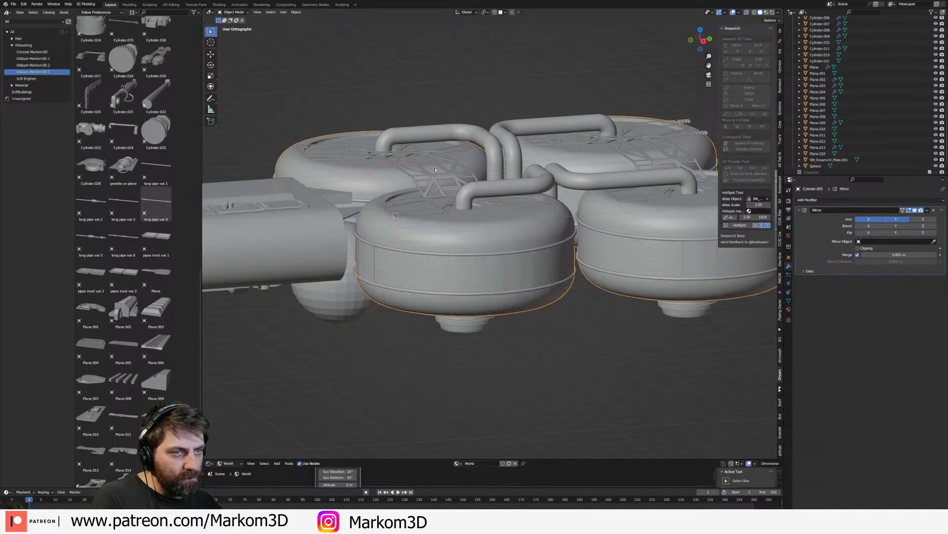
- Apply the Mirror and Solidify modifiers on the truss plate
click(435, 177)
middle_drag(435, 177, 428, 208)
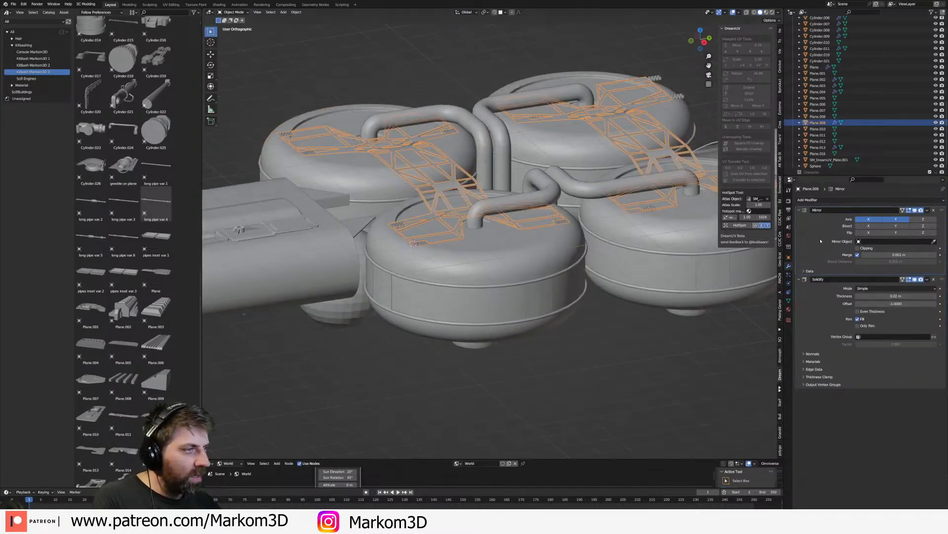
key(ctrl+a)
key(ctrl+a)
middle_drag(447, 254, 478, 277)
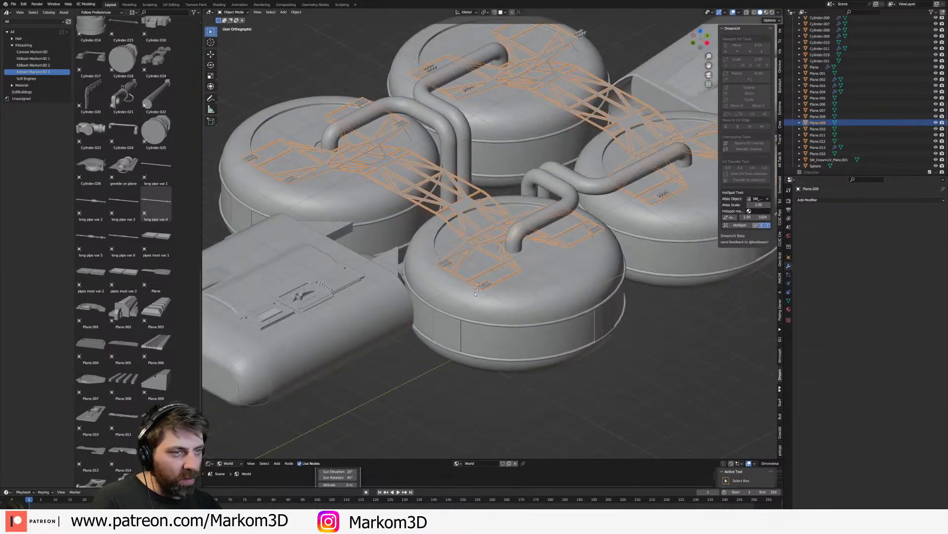
- Apply the bolts' Mirror modifier and join the bolts into the truss plate object
click(485, 287)
key(ctrl+a)
scroll(478, 236, up, 4)
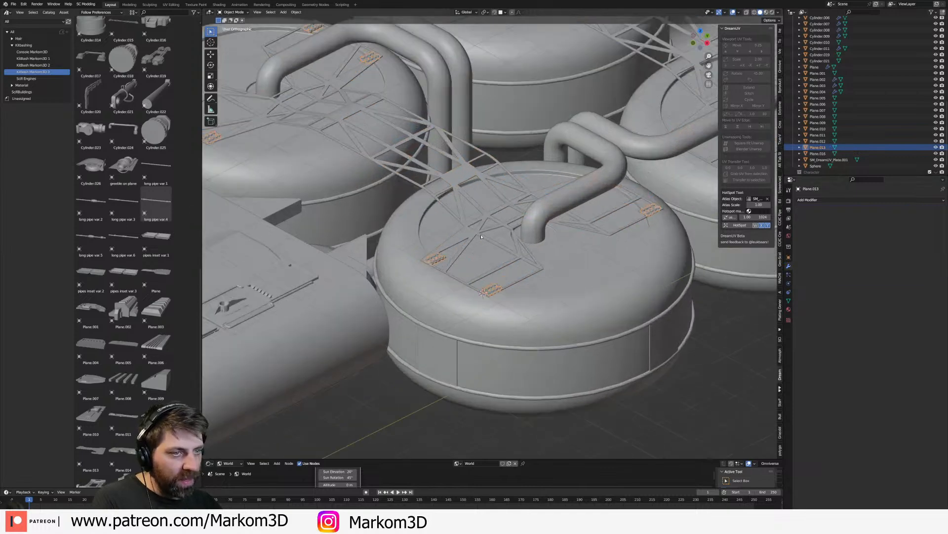
shift+click(479, 236)
key(ctrl+j)
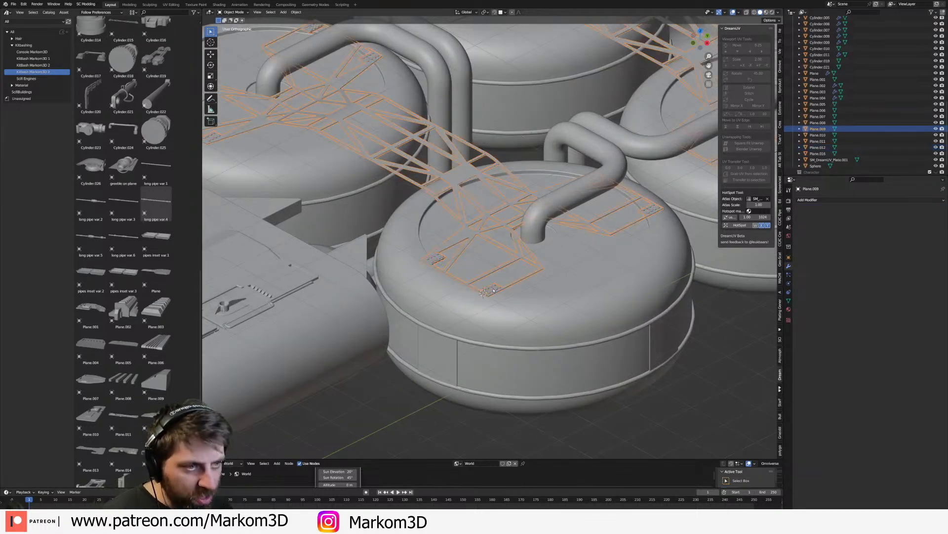
- Duplicate the joined truss assembly in place and scale the copy by -1 along Z
middle_drag(493, 292, 500, 252)
key(KP_3)
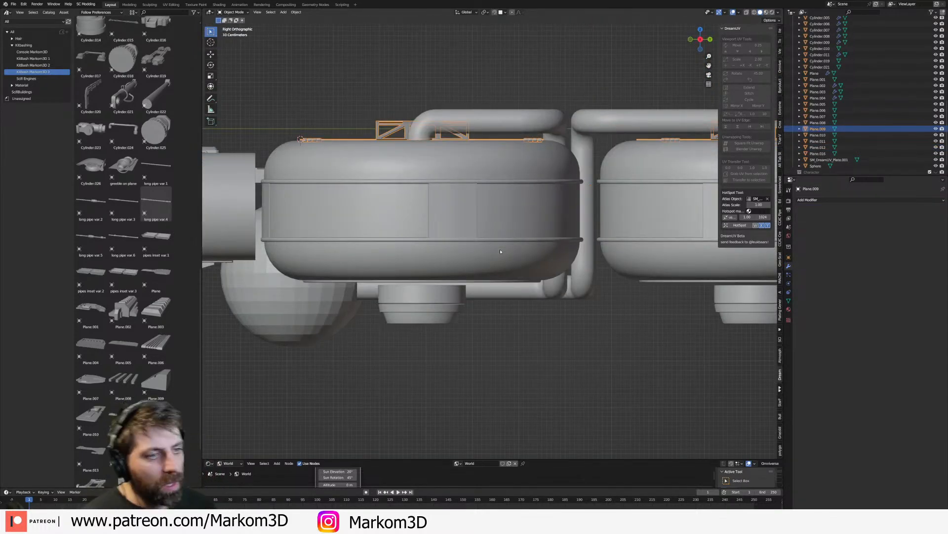
scroll(500, 252, down, 1)
middle_drag(498, 227, 564, 255)
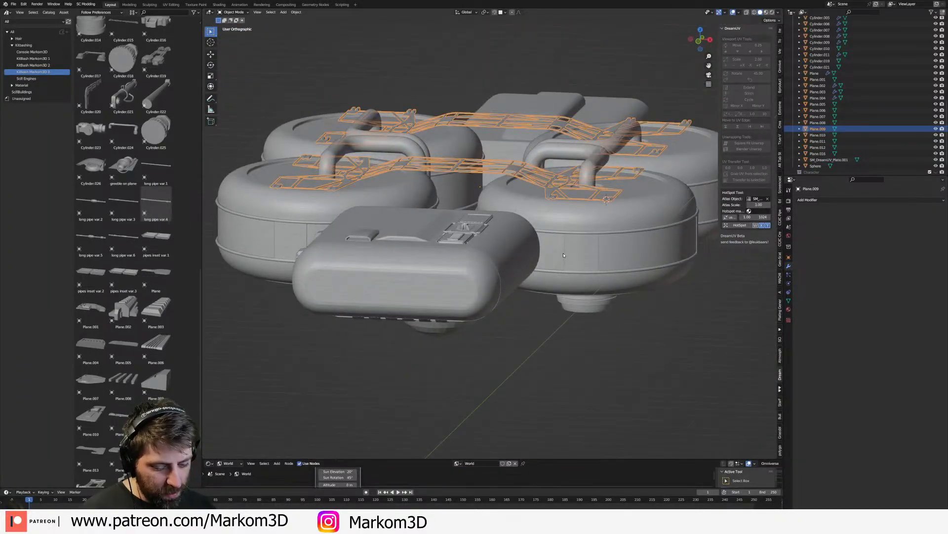
key(shift+d)
right_click(547, 270)
key(s)
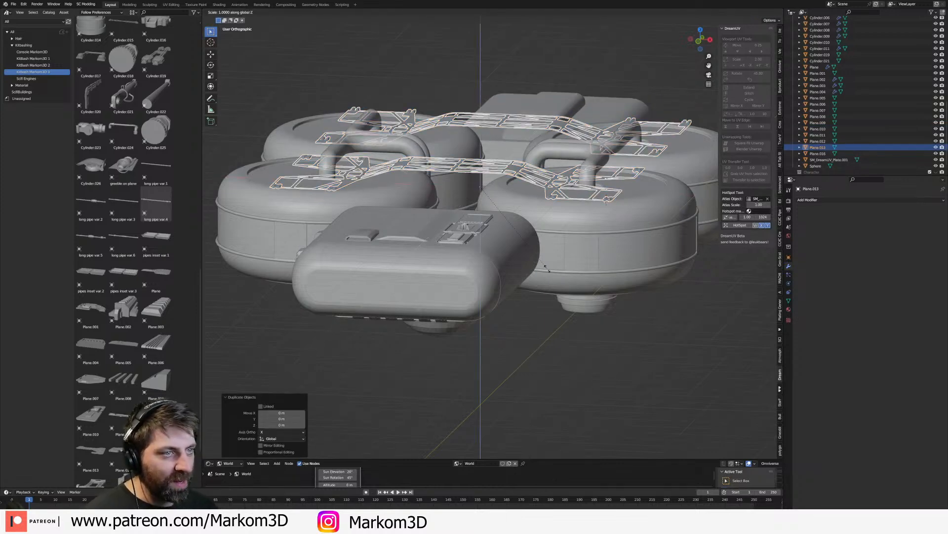
text(-1)
key(Return)
- Move the flipped truss copy about 0.87 m down along Z to the underside of the tanks
middle_drag(547, 268, 540, 198)
key(g)
key(z)
click(539, 248)
- Adjust the height of the flipped truss copy along Z against the undersides of the tanks
key(z)
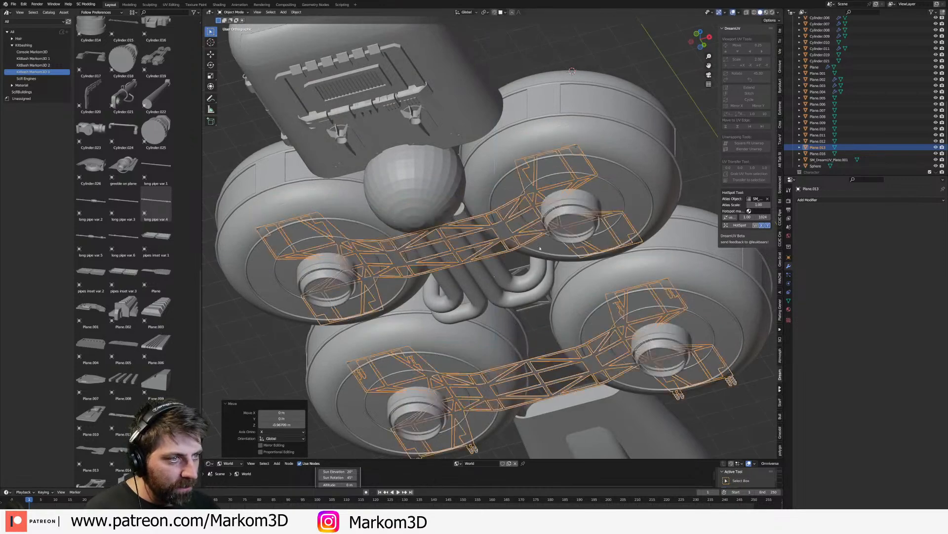
mouse_move(573, 247)
middle_down()
mouse_move(612, 224)
mouse_move(565, 242)
middle_up()
key(z)
click(577, 225)
key(z)
click(603, 244)
key(g)
key(z)
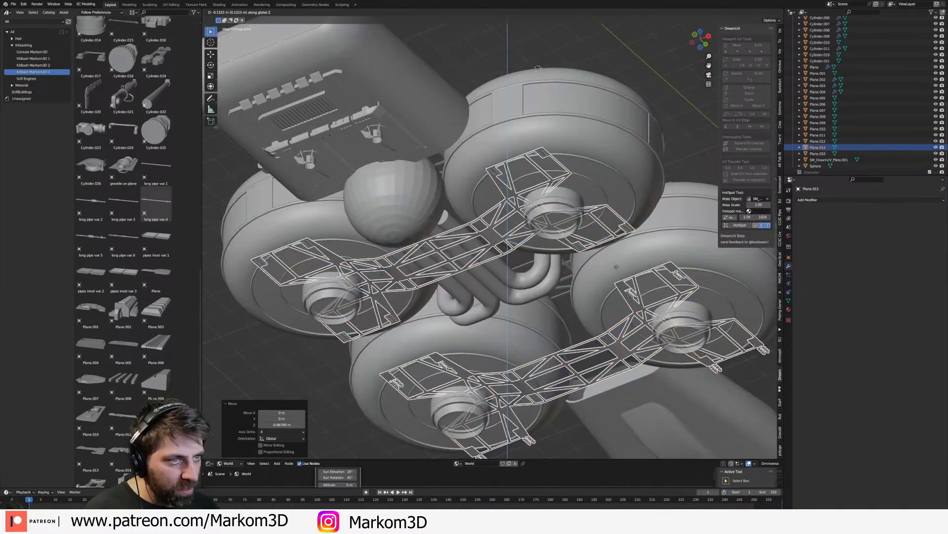
click(619, 265)
scroll(619, 265, down, 2)
middle_drag(619, 266, 670, 283)
click(675, 349)
shift+middle_drag(670, 282, 662, 315)
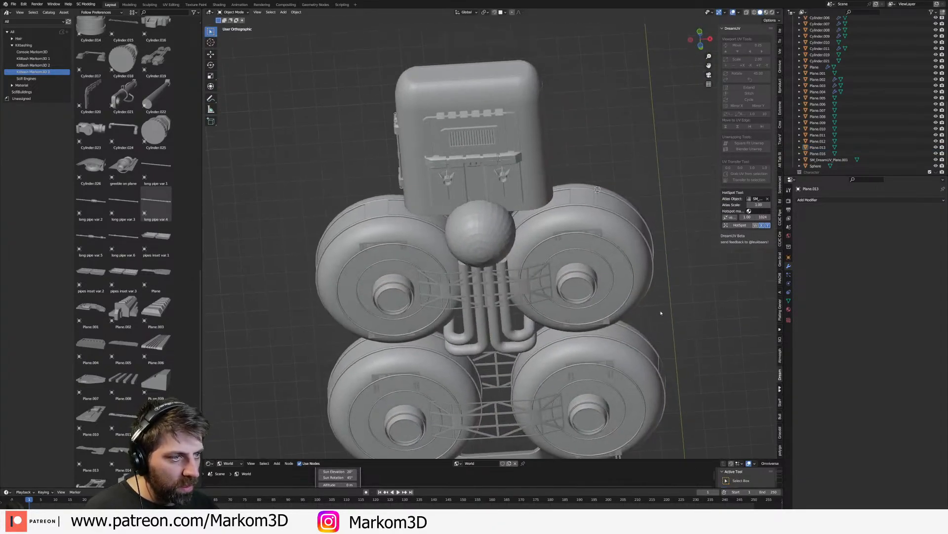
- Move the underside truss copy about 0.08 m down along Z so it clears the tank bottoms
click(552, 284)
key(g)
key(z)
click(715, 321)
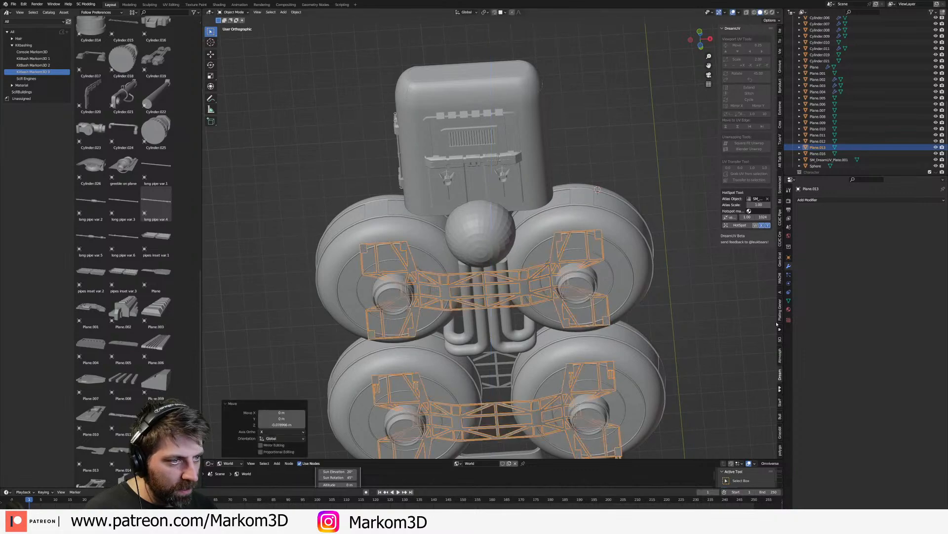
click(716, 321)
- Examine the textured ship from above, the side and below, checking the trusses on the tanks and around the thrusters
middle_drag(716, 321, 635, 326)
scroll(629, 297, up, 2)
scroll(591, 373, down, 5)
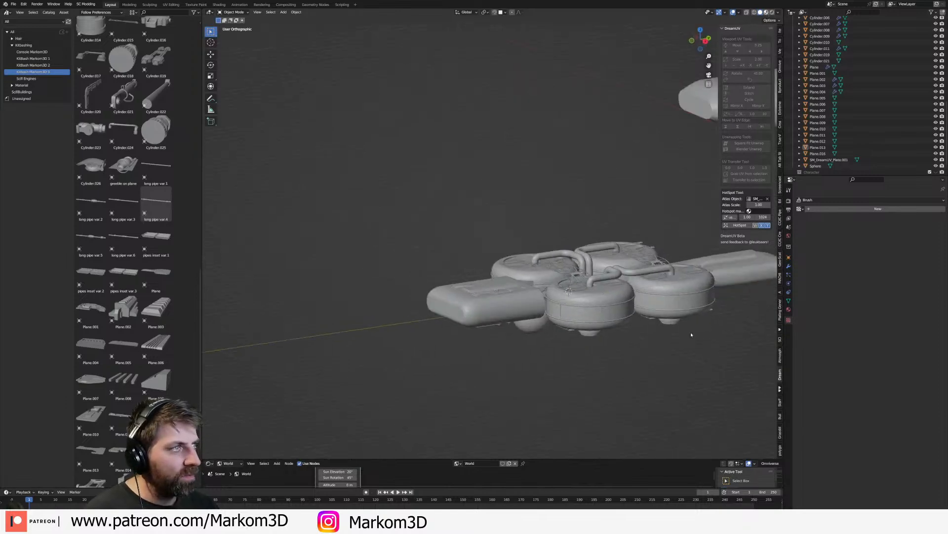
key(z)
shift+middle_drag(621, 344, 519, 373)
scroll(475, 390, up, 5)
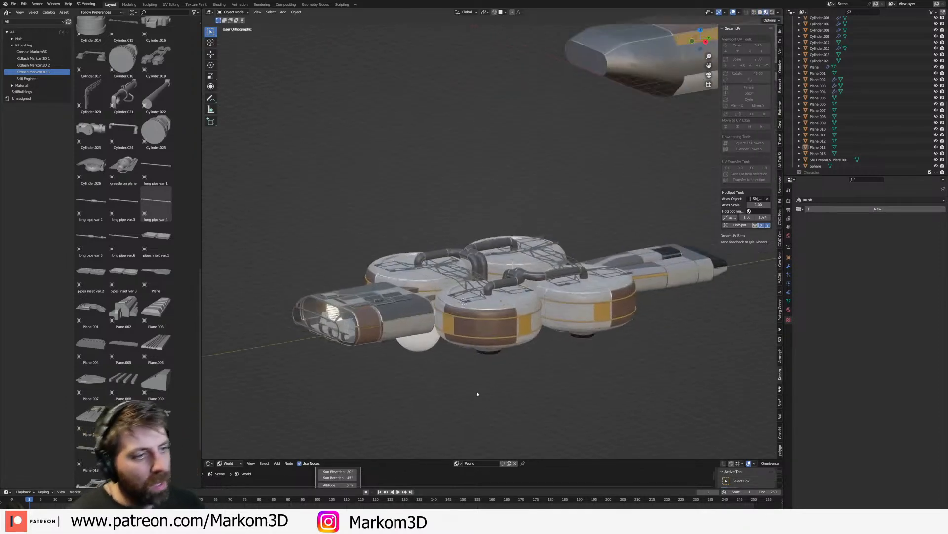
middle_drag(480, 398, 558, 270)
scroll(479, 333, up, 3)
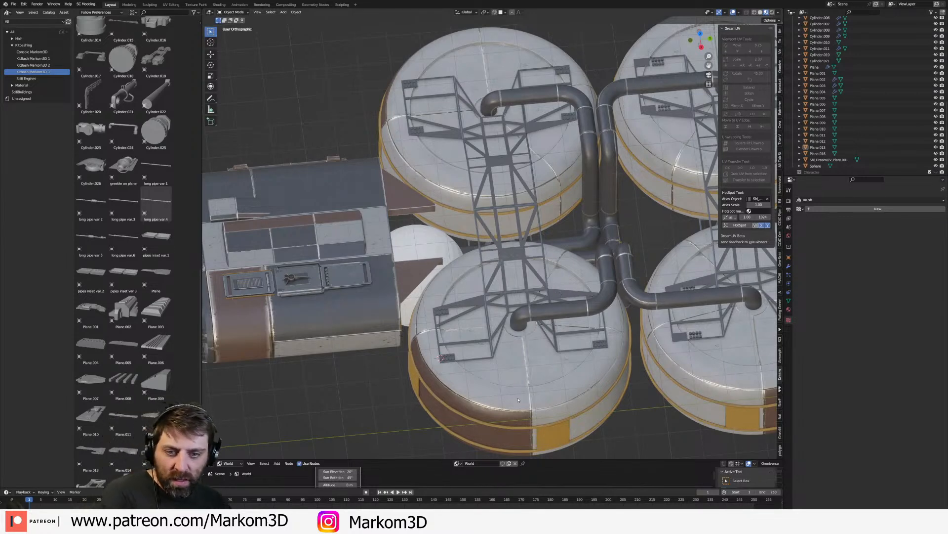
scroll(519, 401, down, 3)
middle_drag(519, 401, 530, 293)
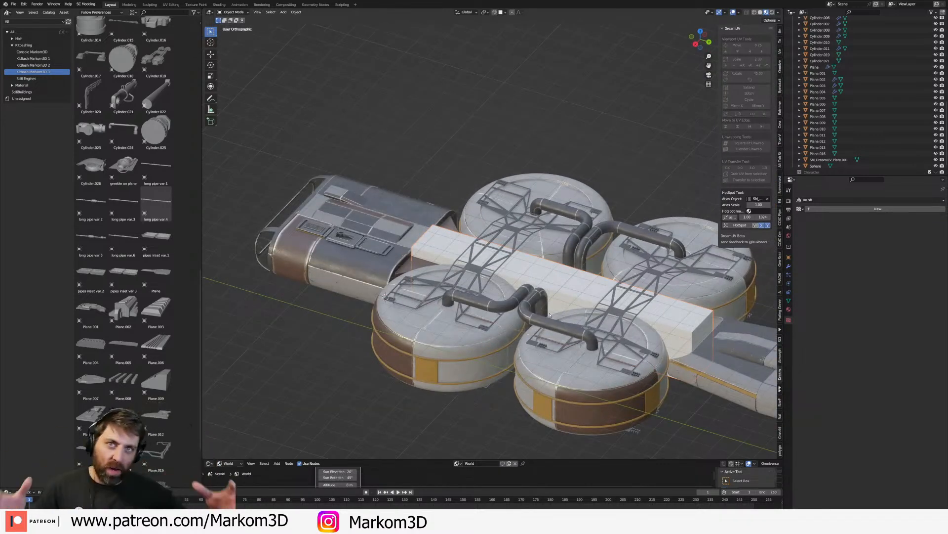
scroll(659, 354, down, 1)
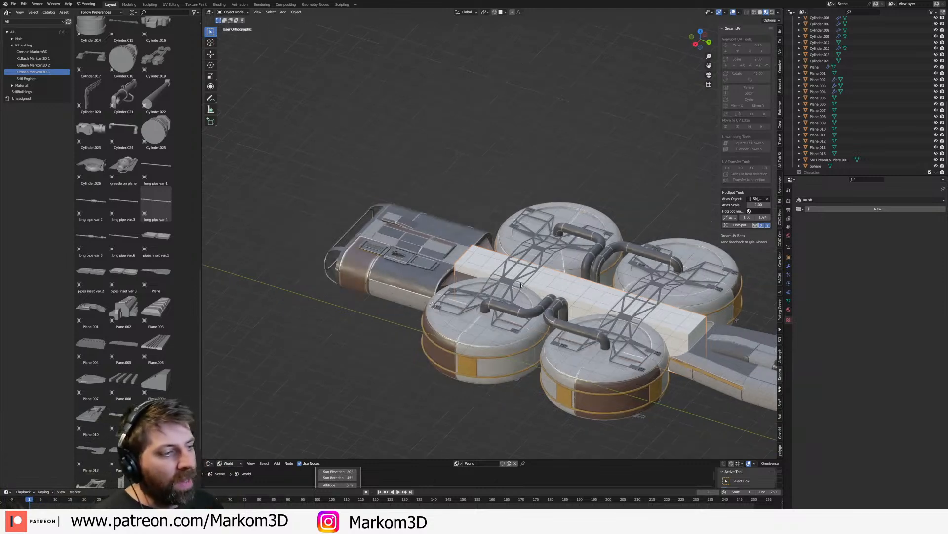
middle_drag(497, 272, 499, 296)
scroll(581, 257, up, 4)
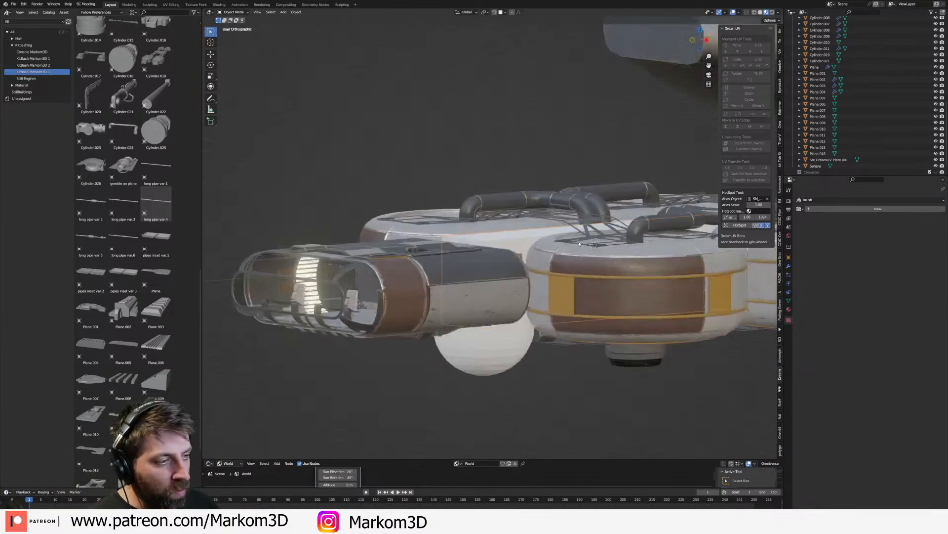
middle_drag(581, 257, 531, 297)
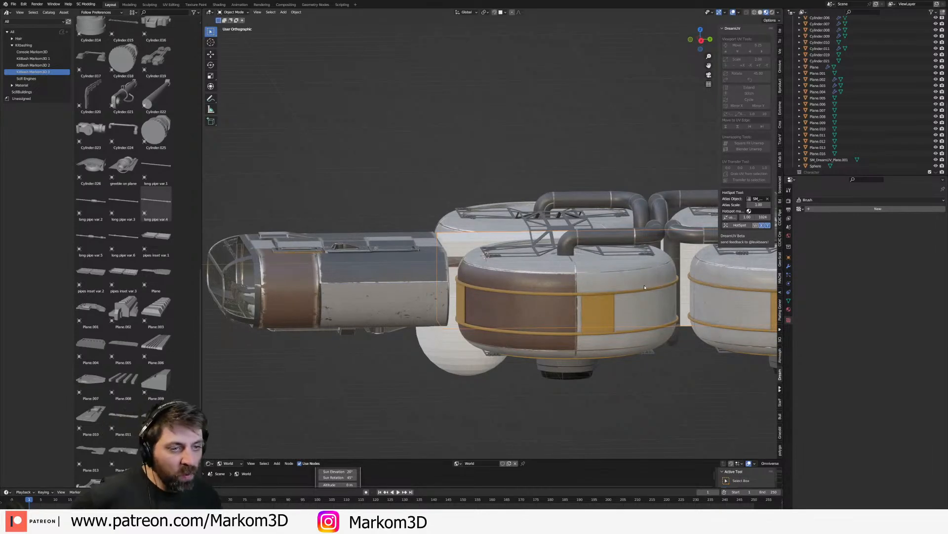
middle_drag(644, 288, 446, 320)
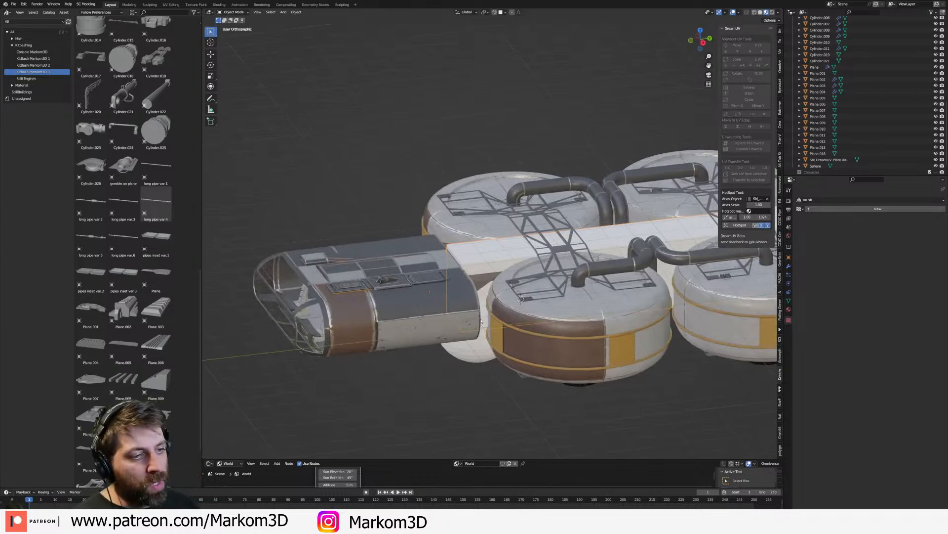
shift+middle_drag(609, 339, 501, 341)
scroll(459, 350, up, 2)
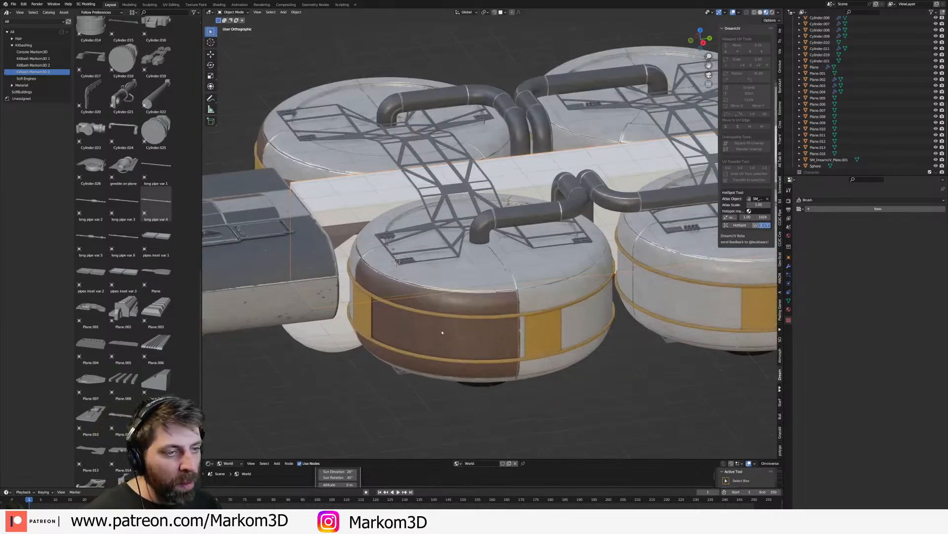
middle_drag(443, 337, 438, 280)
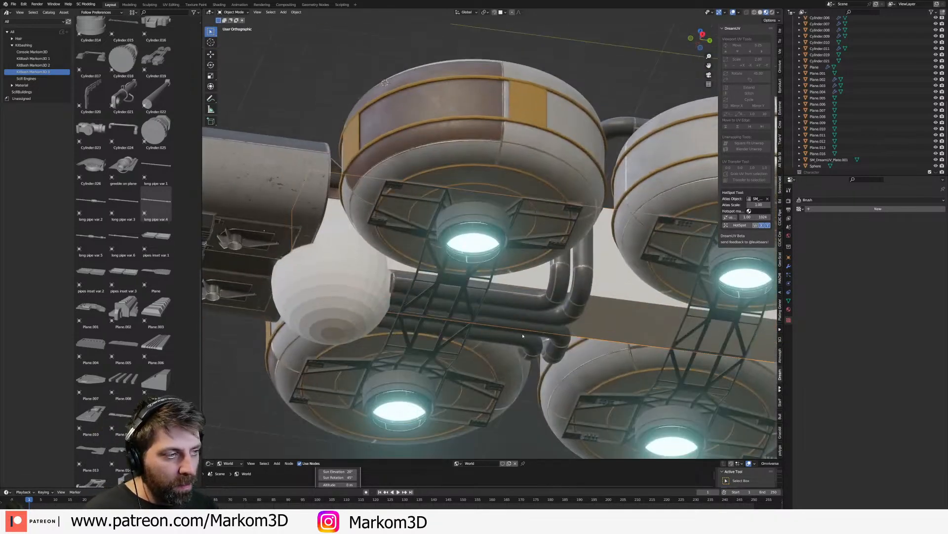
middle_drag(499, 290, 495, 197)
- In the underside truss mesh, clear the selection and select the two bolt clusters at one plate end in top wireframe view
click(581, 200)
scroll(494, 201, up, 3)
key(Tab)
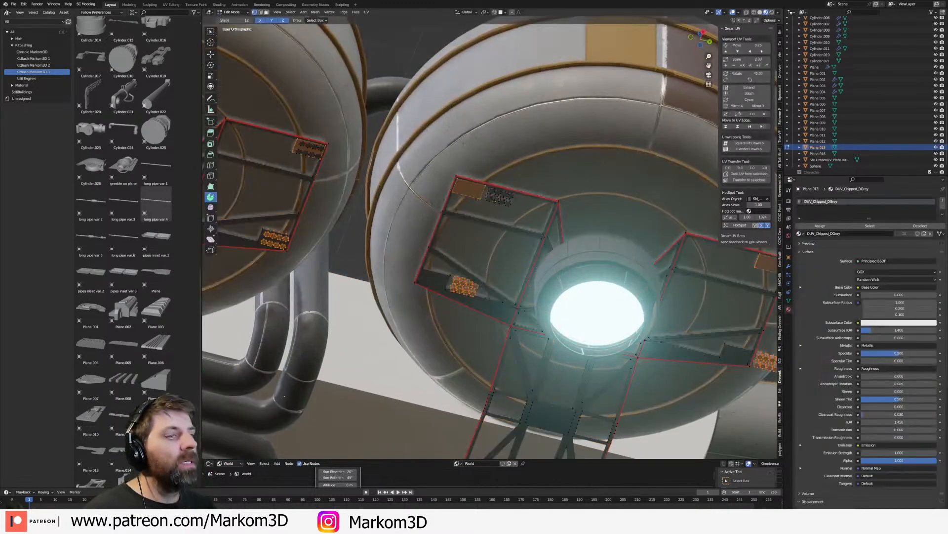
key(alt+a)
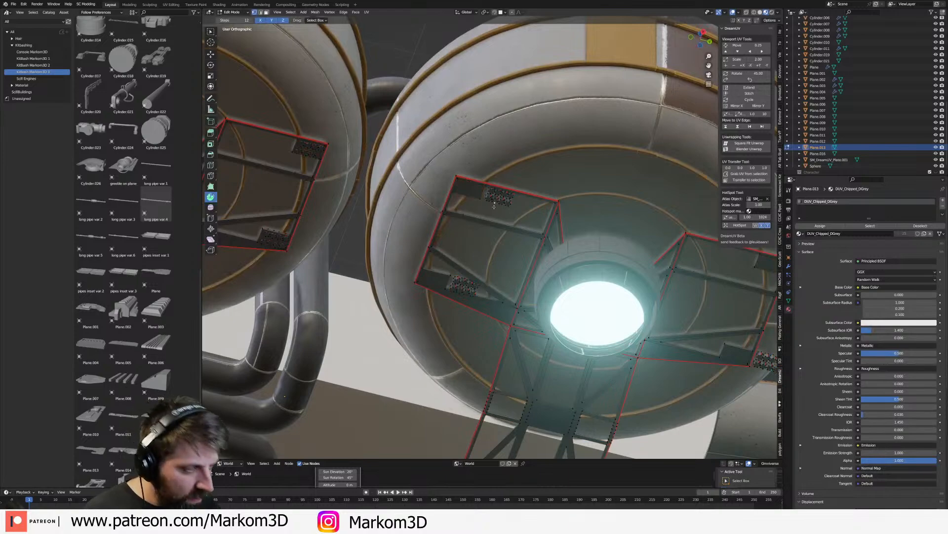
key(KP_7)
key(shift+z)
scroll(489, 265, up, 4)
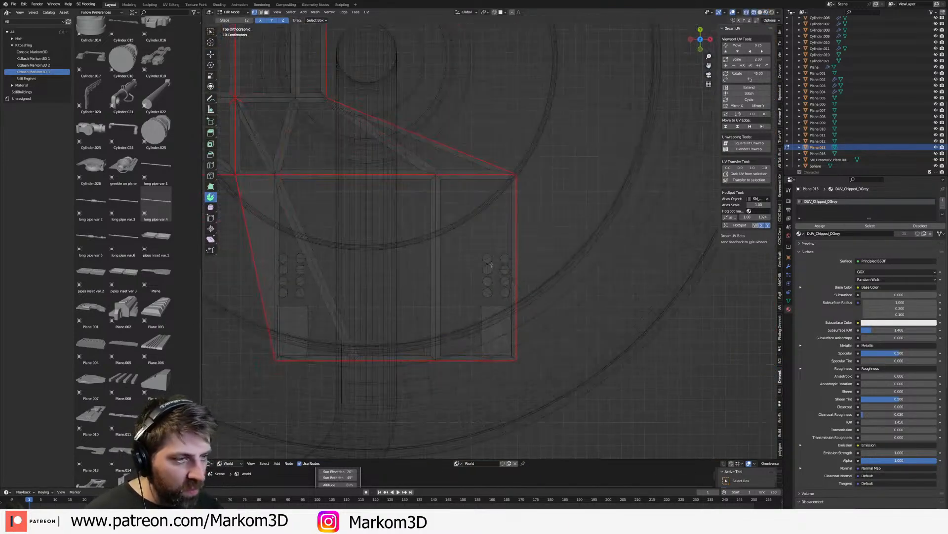
key(c)
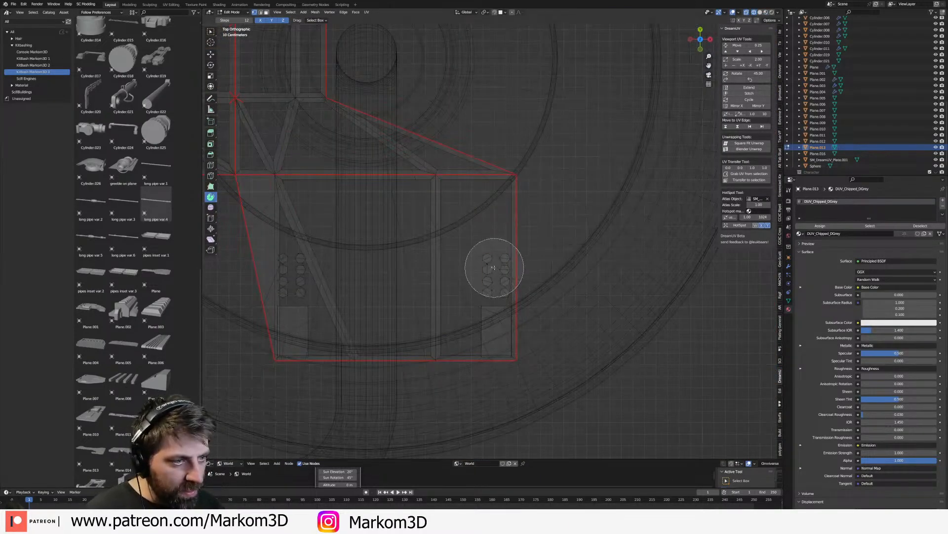
click(494, 263)
scroll(304, 268, up, 3)
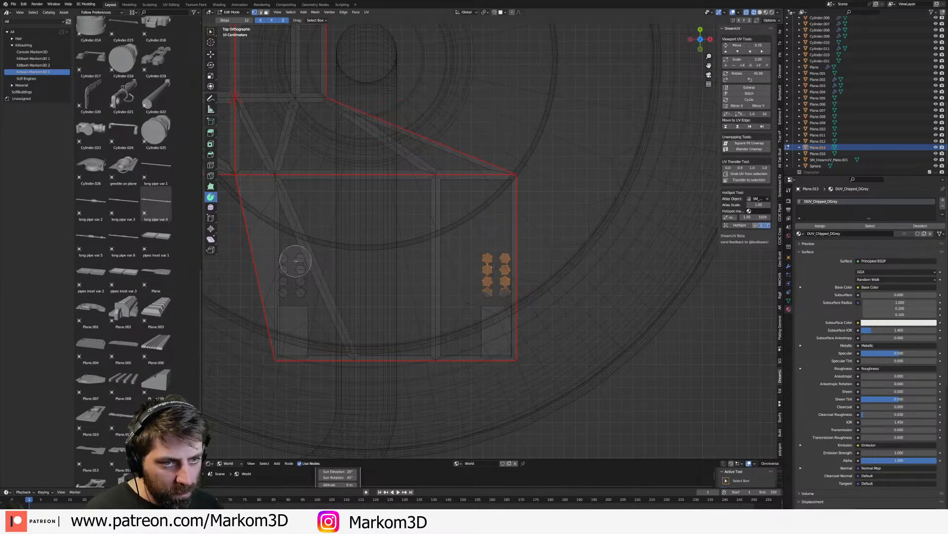
drag(292, 261, 293, 281)
- Add the matching bolt clusters on the underside truss's other plates to the selection and extend it to all linked geometry
mouse_move(353, 151)
shift+middle_down()
mouse_move(397, 428)
mouse_move(398, 499)
shift+middle_up()
key(c)
drag(339, 57, 339, 76)
drag(544, 56, 544, 80)
right_click(544, 80)
mouse_move(605, 175)
shift+middle_down()
mouse_move(687, 132)
mouse_move(636, 202)
shift+middle_up()
key(c)
drag(382, 59, 384, 98)
drag(587, 60, 588, 87)
shift+middle_drag(521, 172, 511, 286)
drag(587, 307, 587, 314)
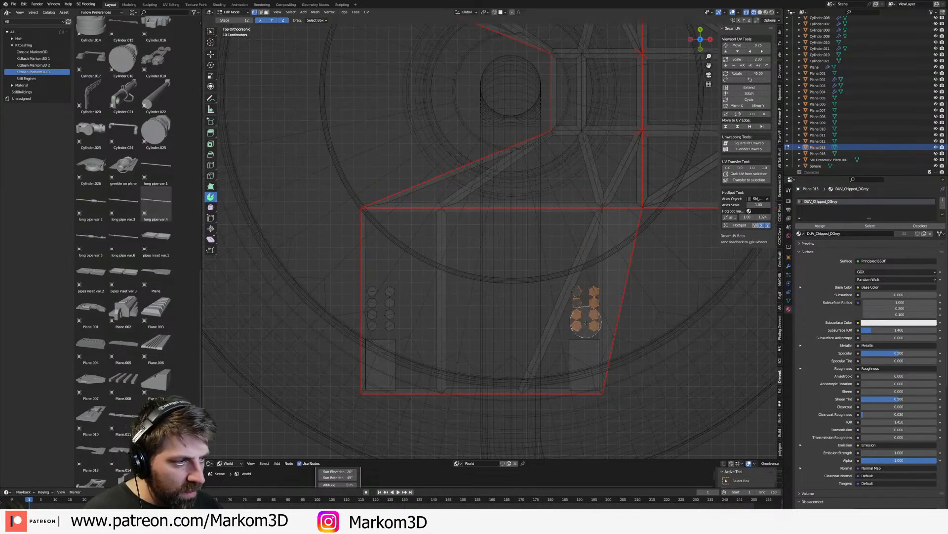
drag(399, 293, 382, 316)
key(ctrl+l)
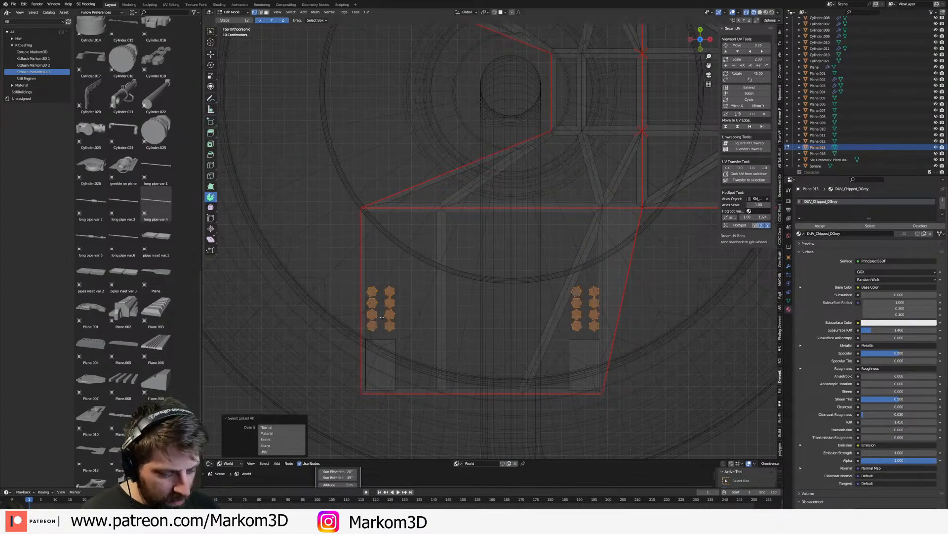
- Move the selected underside bolts about -0.48 m along Y onto the plates' corner pads and leave Edit Mode
scroll(382, 317, down, 3)
shift+middle_drag(382, 318, 207, 291)
shift+middle_drag(620, 282, 427, 285)
scroll(619, 341, up, 3)
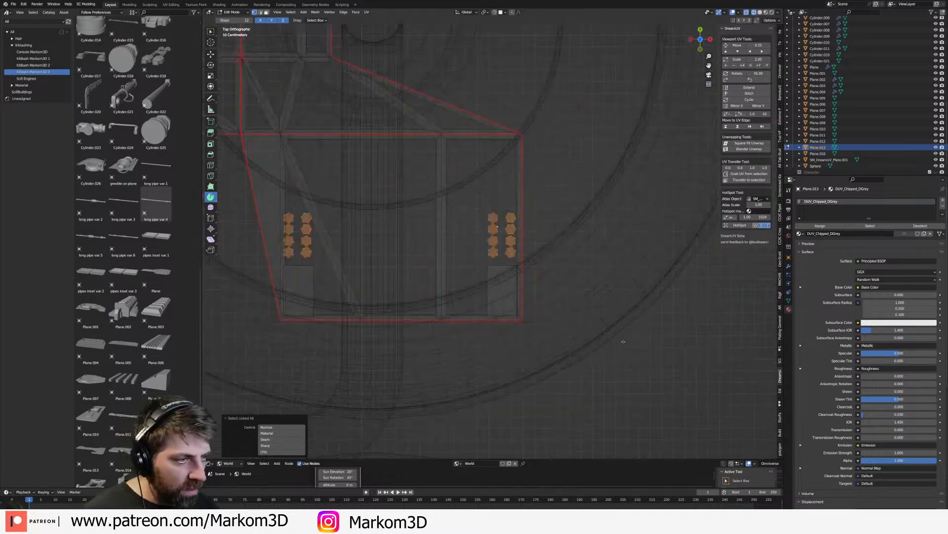
key(g)
key(y)
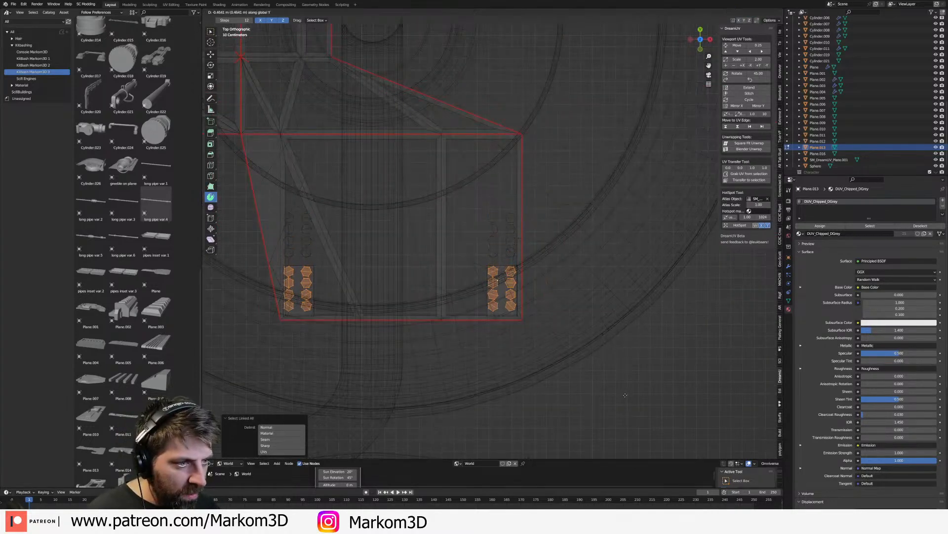
key(Escape)
key(g)
key(y)
click(620, 449)
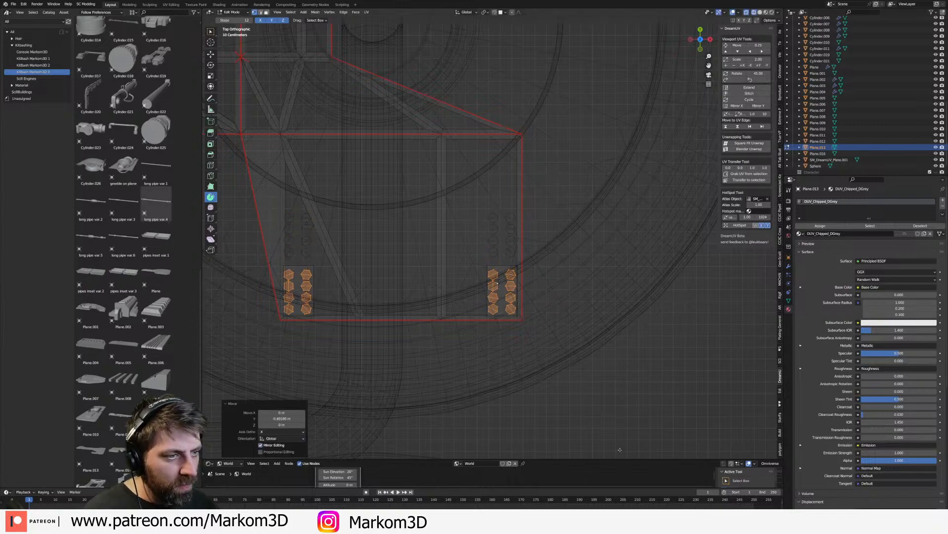
key(Tab)
- Edit the upper truss mesh and select the misplaced bolt clusters on its first two plate ends
click(511, 241)
key(Tab)
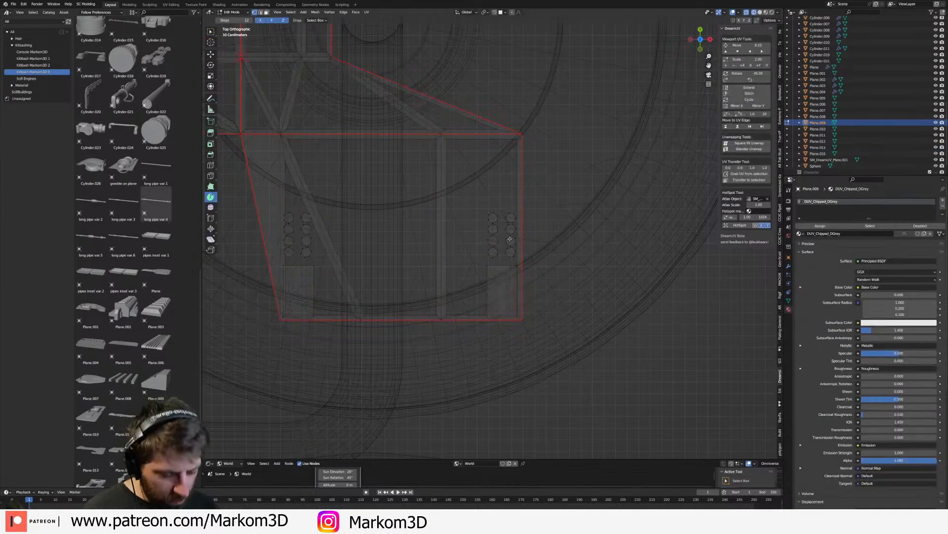
key(c)
drag(505, 216, 503, 242)
drag(292, 215, 296, 237)
right_click(295, 237)
shift+middle_drag(398, 100, 418, 357)
shift+middle_drag(438, 99, 447, 258)
drag(332, 112, 534, 118)
right_click(534, 119)
- Add the bolt clusters on the upper truss's opposite plate ends to the selection and extend it to all linked geometry
scroll(367, 180, down, 5)
shift+middle_drag(367, 180, 643, 159)
shift+middle_drag(212, 165, 481, 180)
key(c)
drag(530, 135, 536, 142)
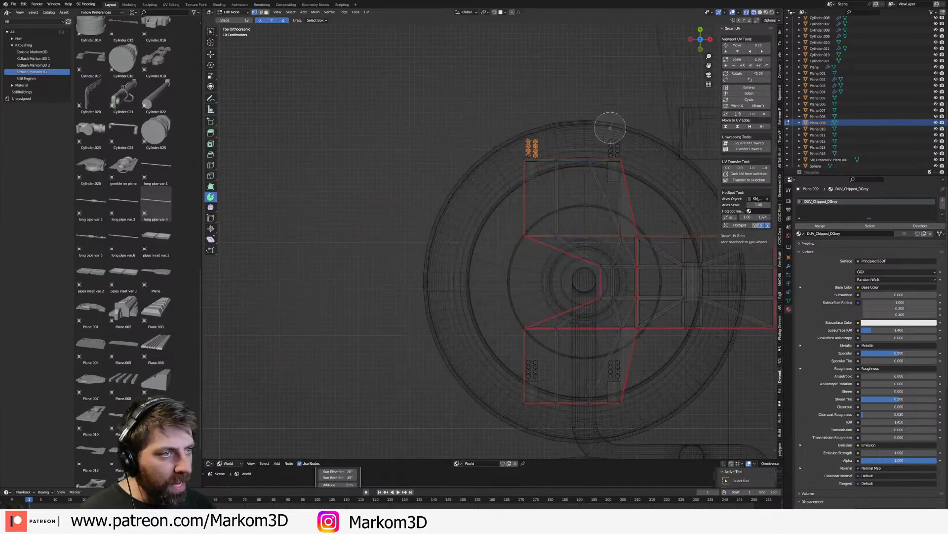
shift+middle_drag(549, 326, 534, 126)
scroll(532, 126, up, 4)
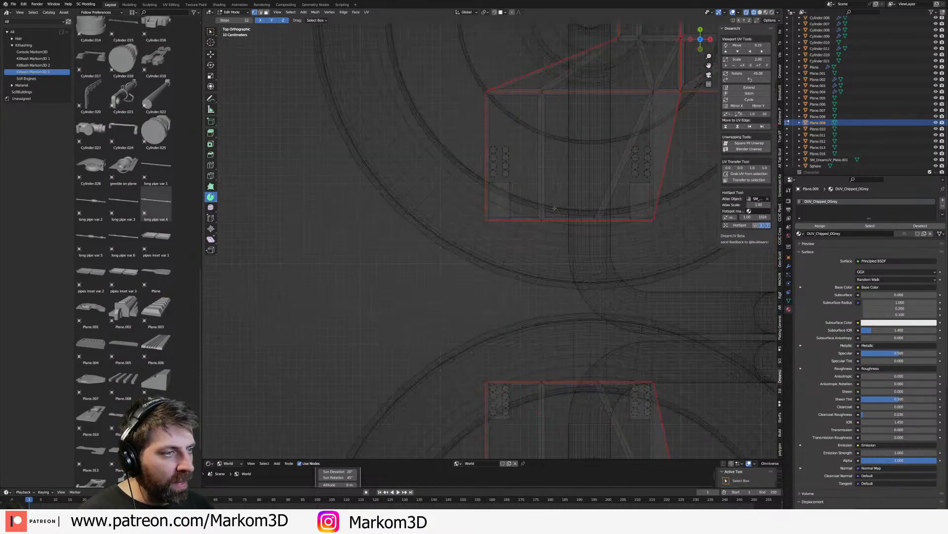
key(c)
drag(505, 202, 500, 213)
drag(651, 204, 669, 213)
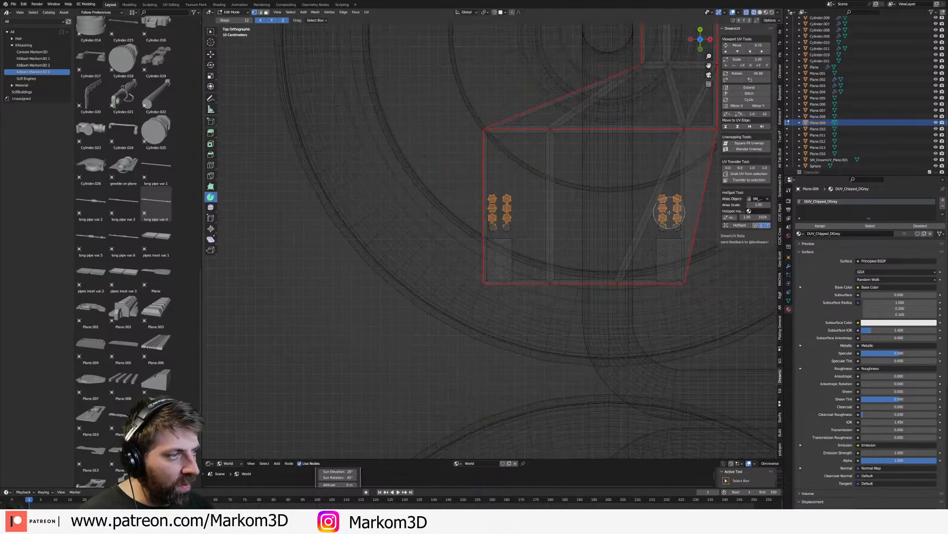
key(ctrl+l)
- Move the upper truss's selected bolts about -0.48 m along Y onto the corner pads and return to solid-shaded Object Mode
key(g)
key(y)
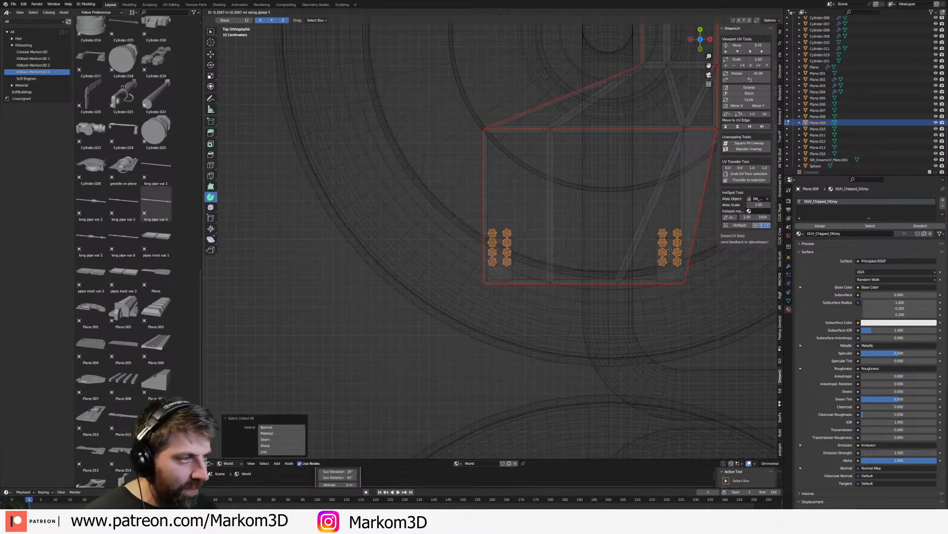
click(660, 291)
scroll(500, 301, down, 5)
key(z)
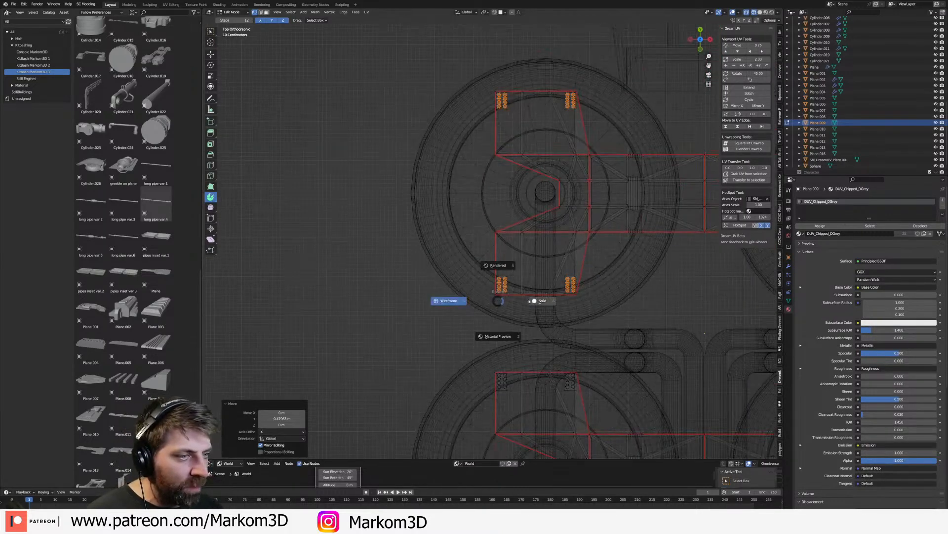
click(531, 302)
key(Tab)
- Select the underside truss and raise it slightly along Z toward the bottoms of the tanks
scroll(519, 319, down, 4)
mouse_move(519, 319)
middle_down()
mouse_move(472, 265)
mouse_move(520, 316)
middle_up()
scroll(562, 289, up, 5)
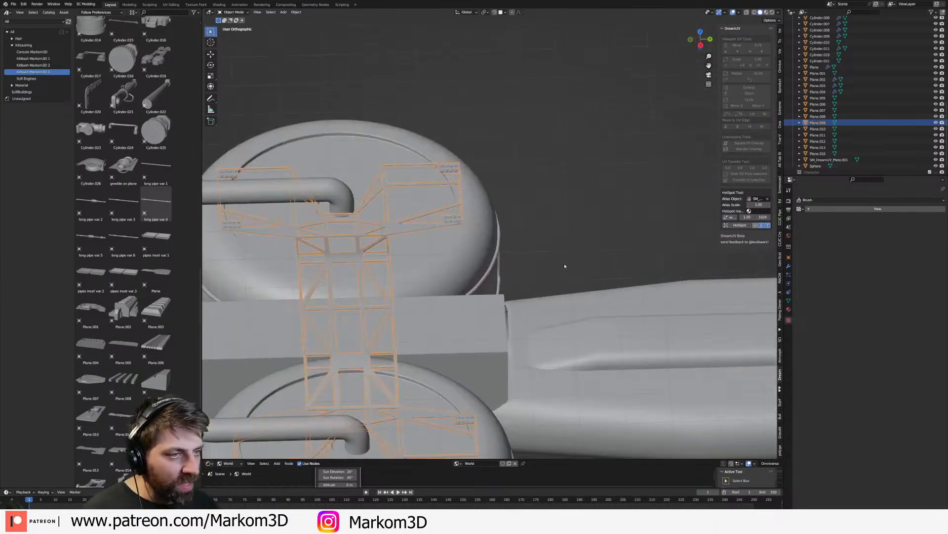
click(565, 270)
middle_drag(548, 259, 549, 233)
scroll(533, 247, up, 2)
click(451, 284)
key(g)
key(z)
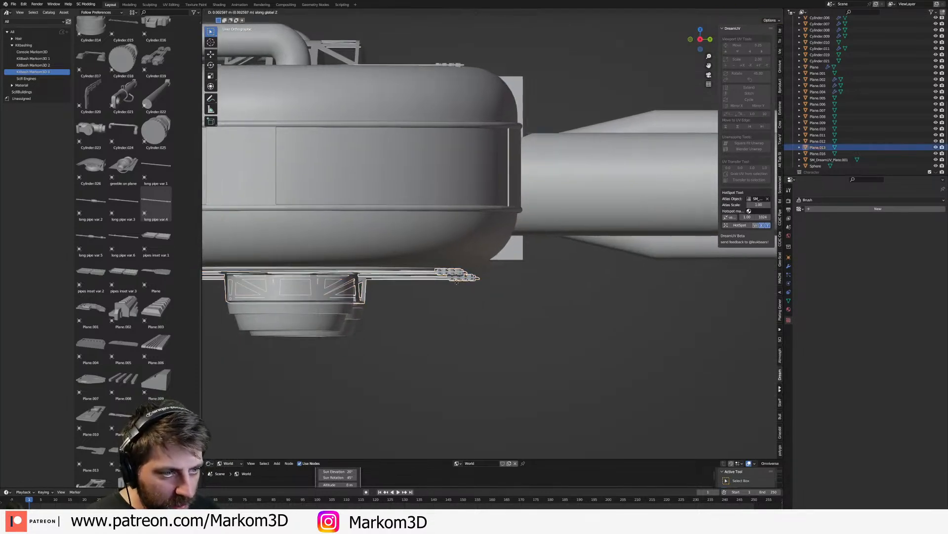
click(470, 252)
- Raise the underside truss further along Z until its bolted plates sit close against the tanks, and deselect it
middle_drag(470, 299, 466, 271)
shift+middle_drag(466, 278, 482, 292)
key(g)
key(z)
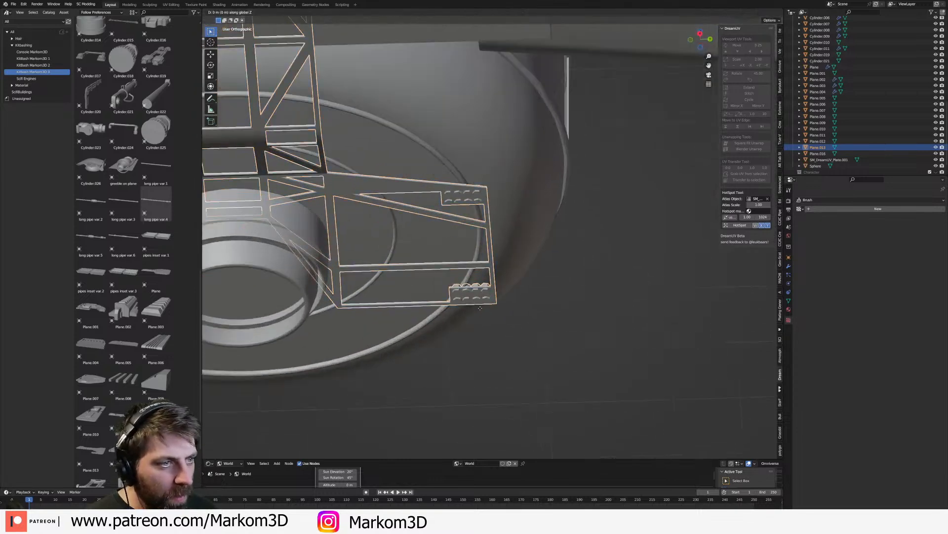
click(481, 252)
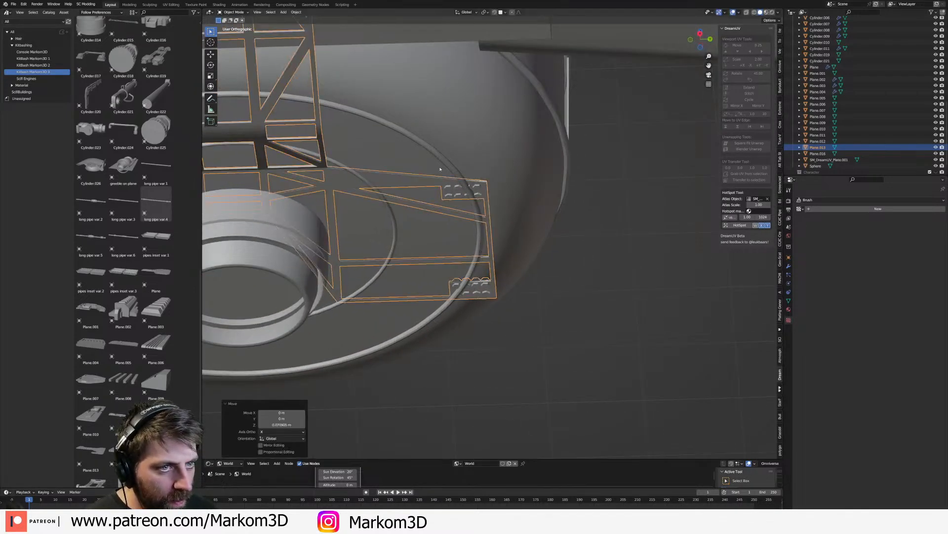
scroll(479, 280, down, 4)
middle_drag(479, 280, 444, 346)
click(444, 277)
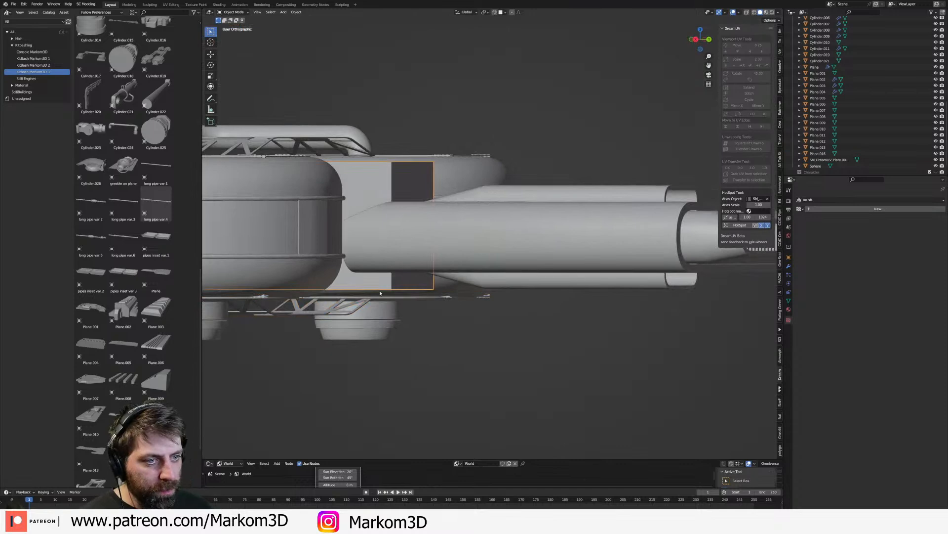
- Inspect the truss plates, tanks and hull sections of the ship from above, underneath and both ends
middle_drag(445, 277, 433, 309)
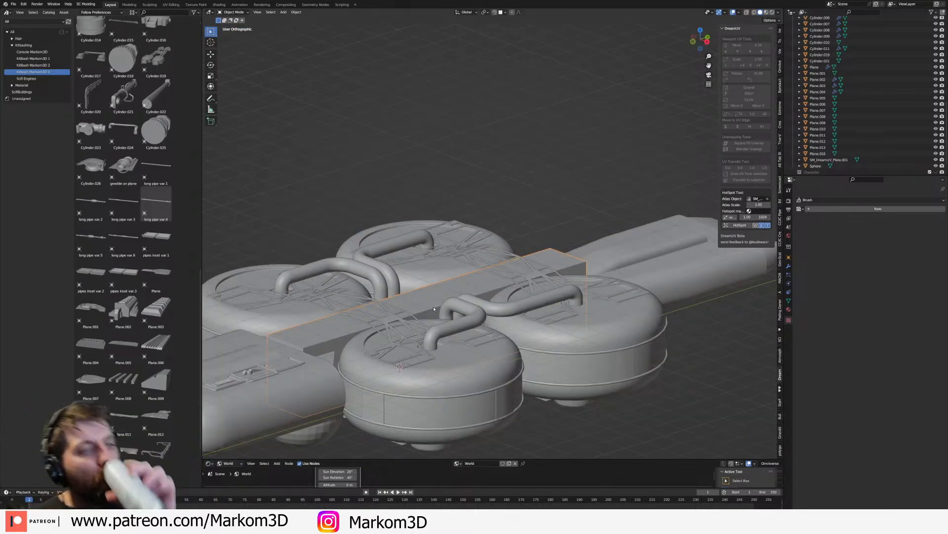
scroll(439, 306, down, 2)
middle_drag(439, 306, 415, 256)
scroll(458, 225, up, 3)
scroll(412, 260, up, 2)
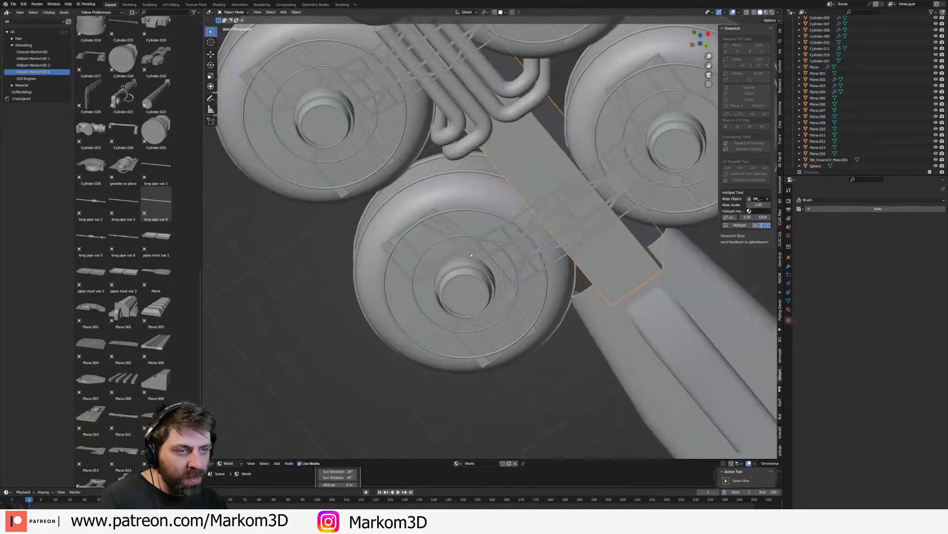
middle_drag(513, 318, 356, 275)
click(367, 263)
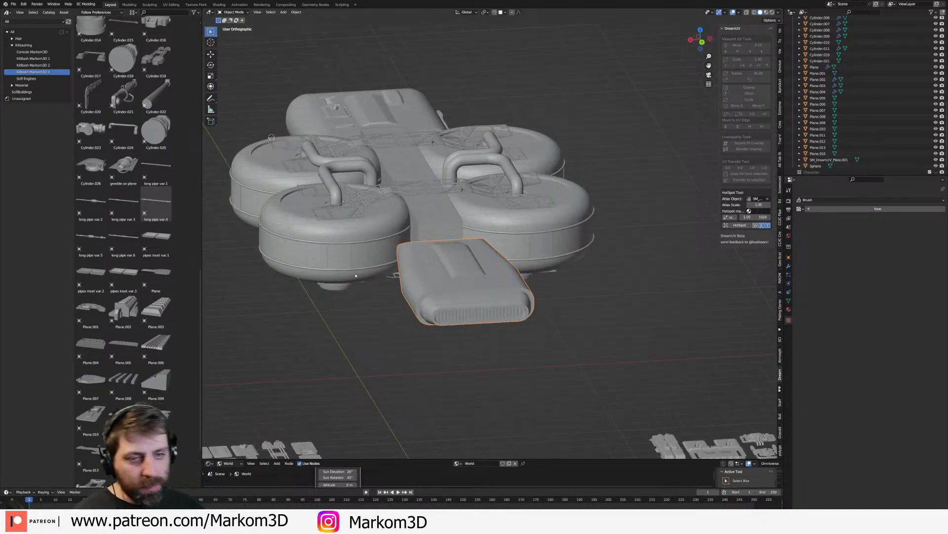
scroll(363, 286, down, 3)
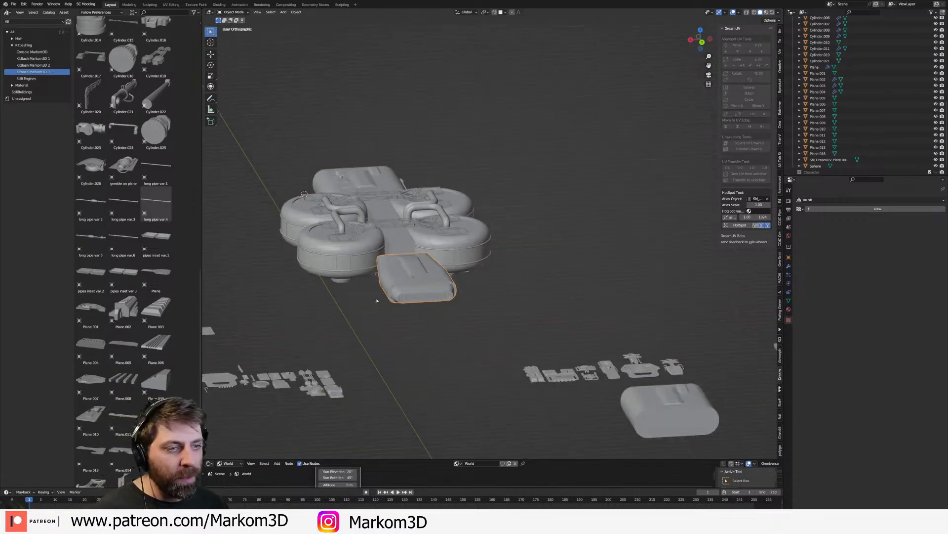
middle_drag(387, 311, 467, 353)
scroll(464, 346, up, 4)
middle_drag(356, 318, 383, 305)
shift+middle_drag(383, 305, 453, 278)
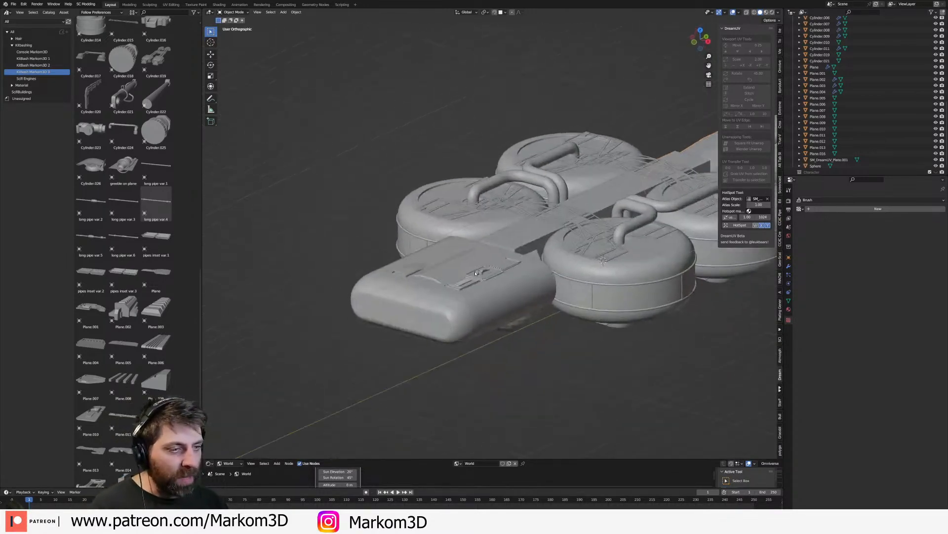
- Preview the ship with its materials and in rendered shading, and examine it in perspective from all around
click(766, 11)
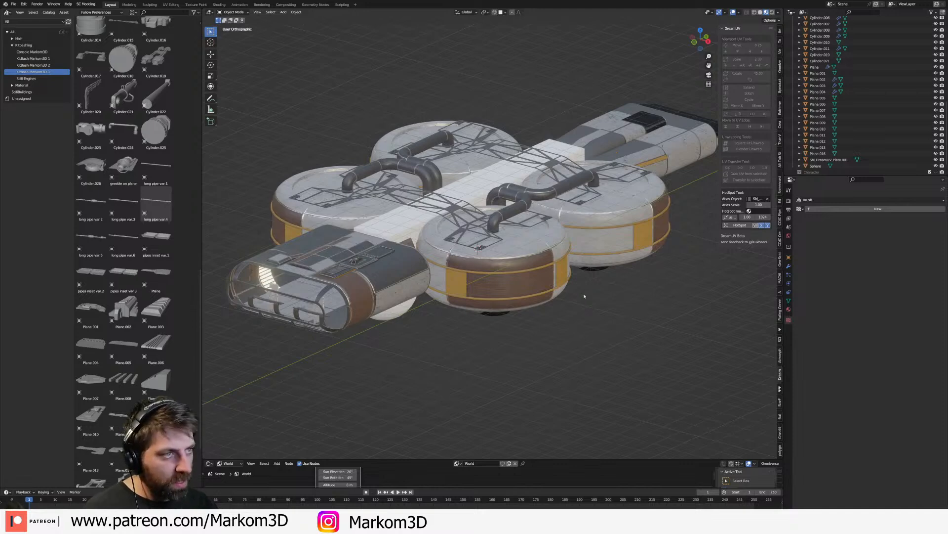
click(772, 12)
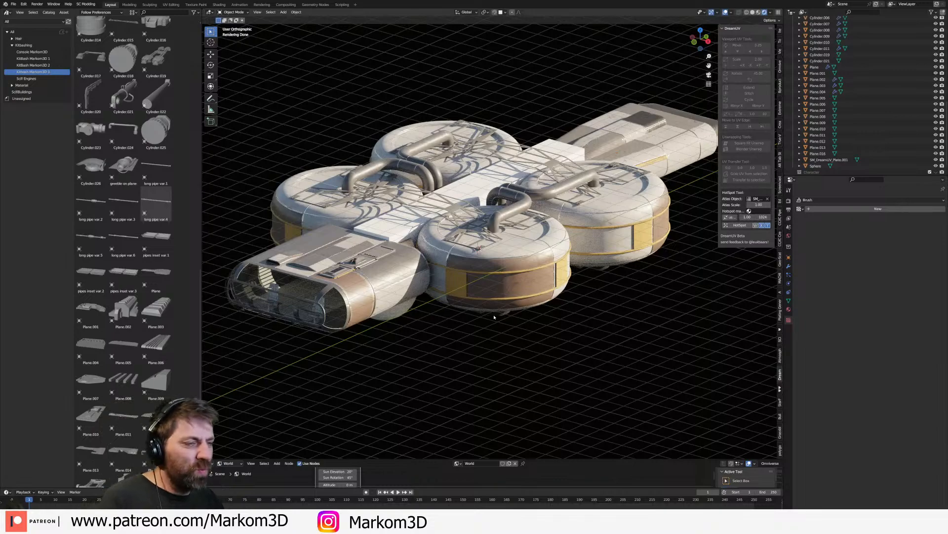
middle_drag(551, 304, 656, 238)
key(KP_5)
scroll(594, 309, down, 9)
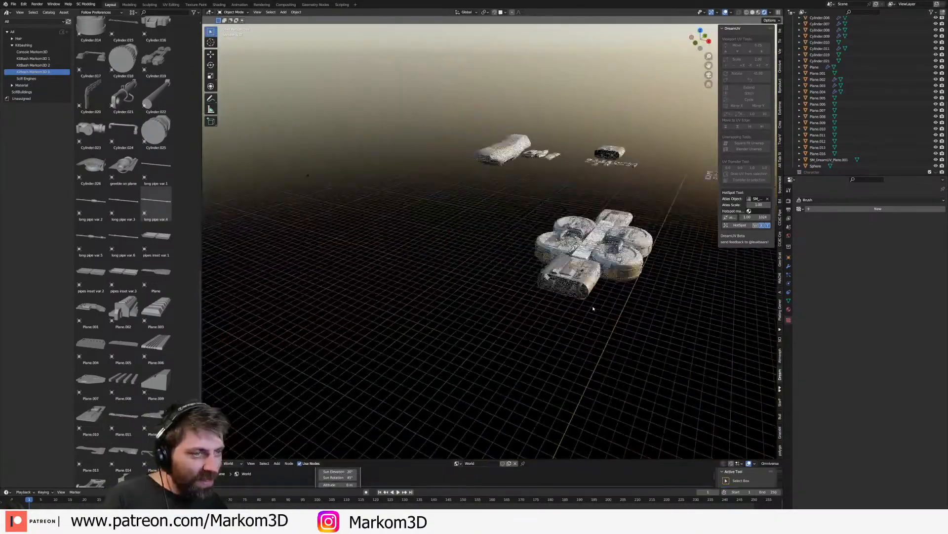
middle_drag(595, 309, 563, 300)
scroll(637, 296, up, 5)
middle_drag(641, 314, 648, 301)
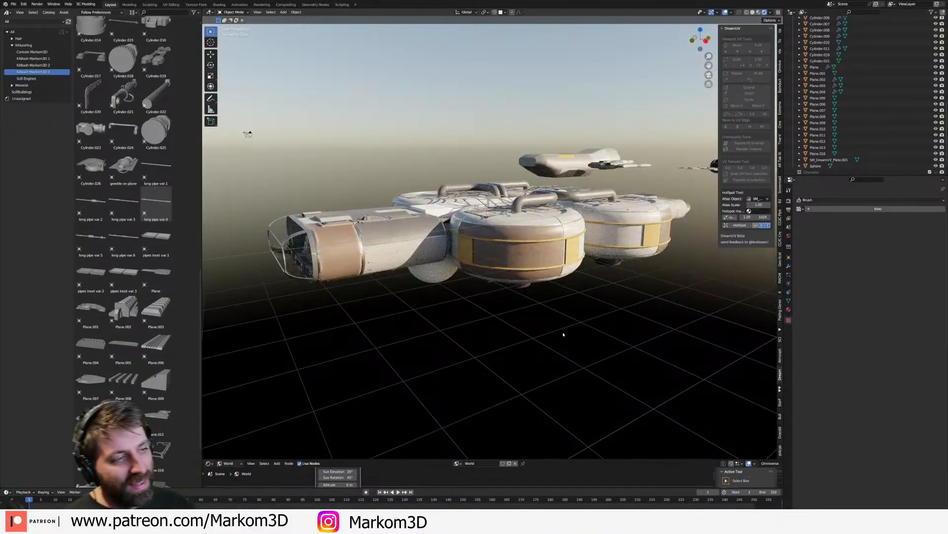
middle_drag(563, 333, 539, 339)
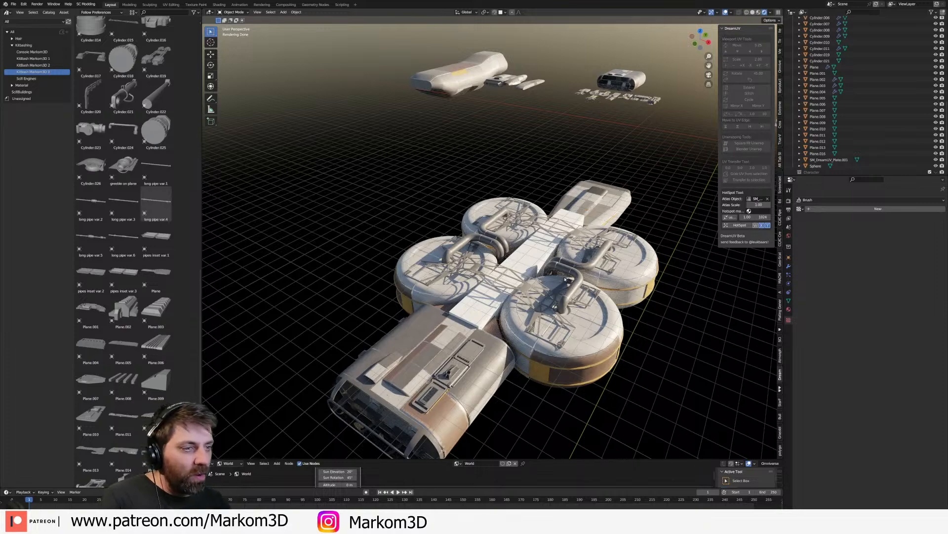
middle_drag(512, 324, 525, 283)
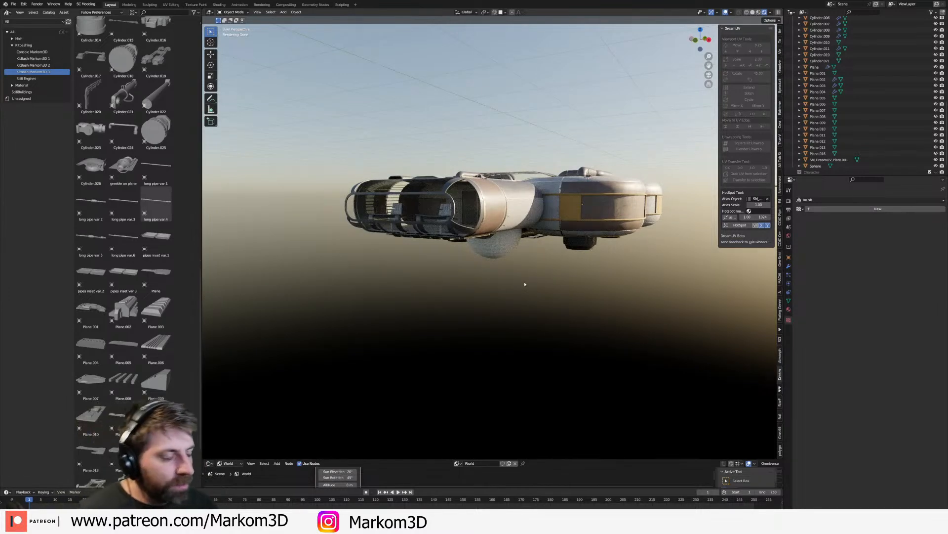
middle_drag(532, 280, 484, 251)
middle_drag(385, 235, 536, 341)
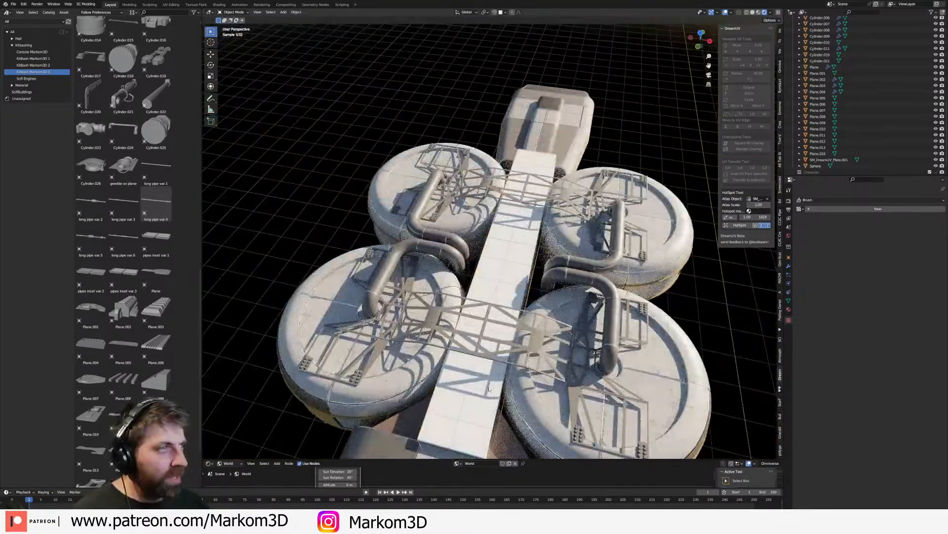
- Return to solid shading and move the central beam's end face along Y into the cockpit hull
key(z)
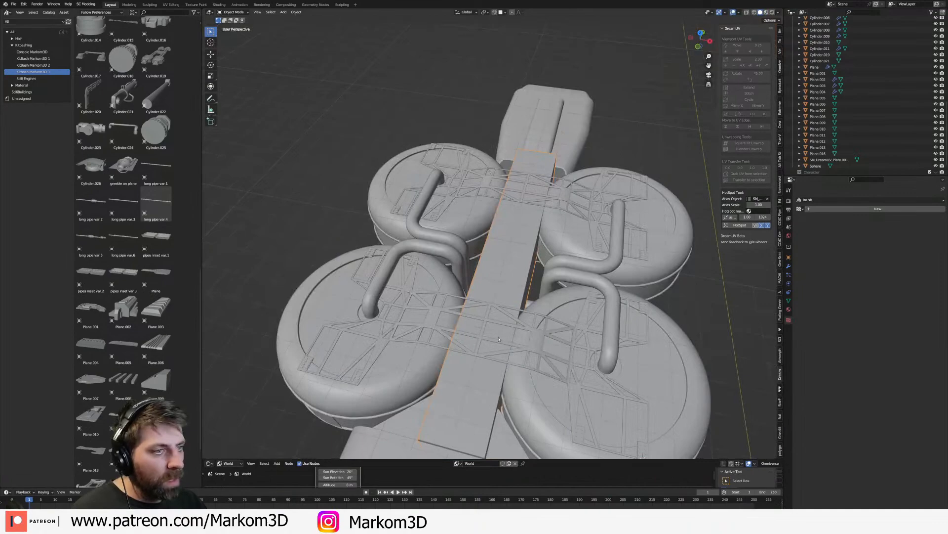
scroll(547, 313, down, 3)
middle_drag(536, 297, 487, 329)
key(Tab)
shift+middle_drag(423, 341, 470, 237)
scroll(471, 237, up, 5)
middle_drag(524, 358, 495, 331)
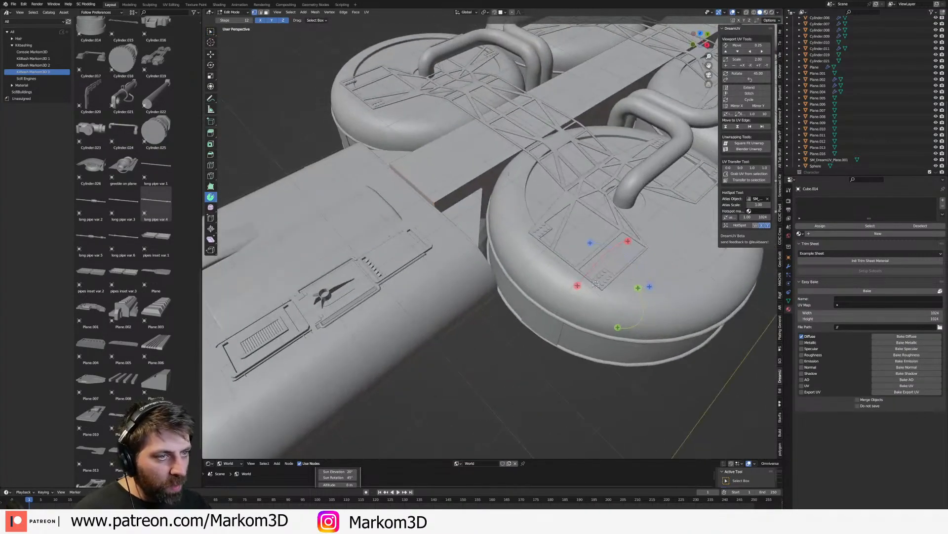
scroll(479, 201, down, 1)
shift+middle_drag(479, 201, 509, 244)
scroll(498, 242, up, 1)
key(3)
key(g)
key(y)
click(500, 262)
- Move the central beam's opposite end face about 0.71 m along Y onto the rear hull
middle_drag(503, 284, 472, 238)
click(474, 236)
key(g)
key(y)
click(489, 234)
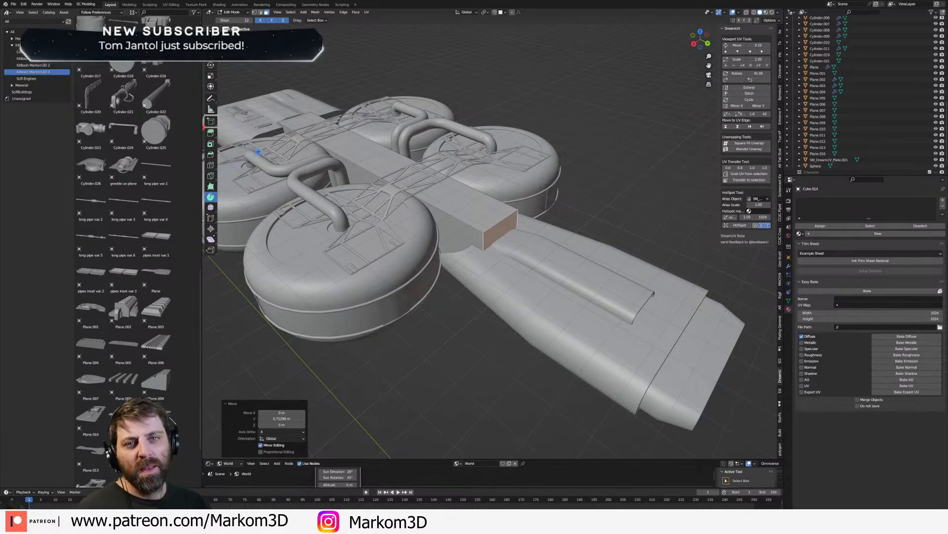
middle_drag(381, 237, 521, 316)
key(a)
key(2)
click(447, 285)
shift+click(409, 244)
middle_drag(487, 305, 491, 237)
shift+click(536, 170)
shift+click(516, 195)
- Add edge loops across the central beam and slide them to either side of the pipe junction between the tanks
middle_drag(513, 195, 499, 270)
scroll(499, 271, up, 4)
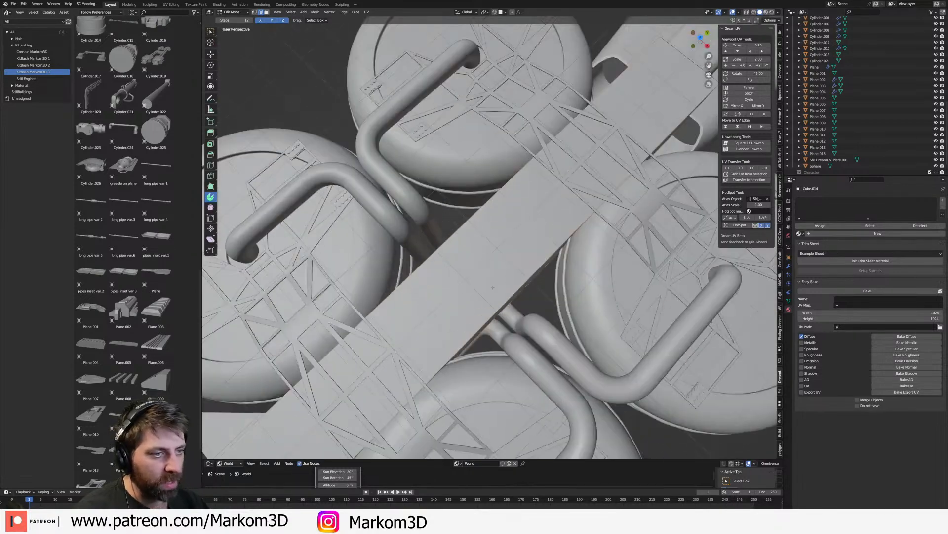
click(504, 308)
key(KP_7)
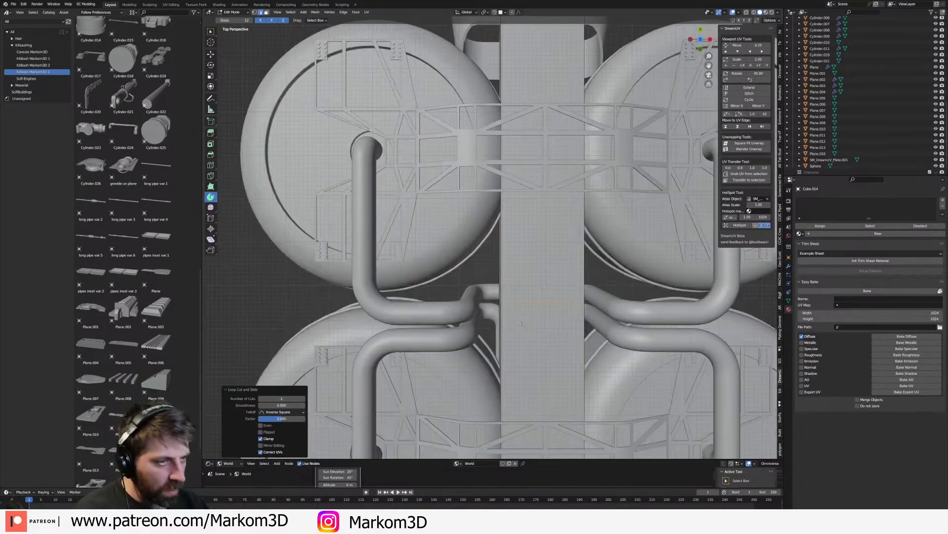
key(KP_5)
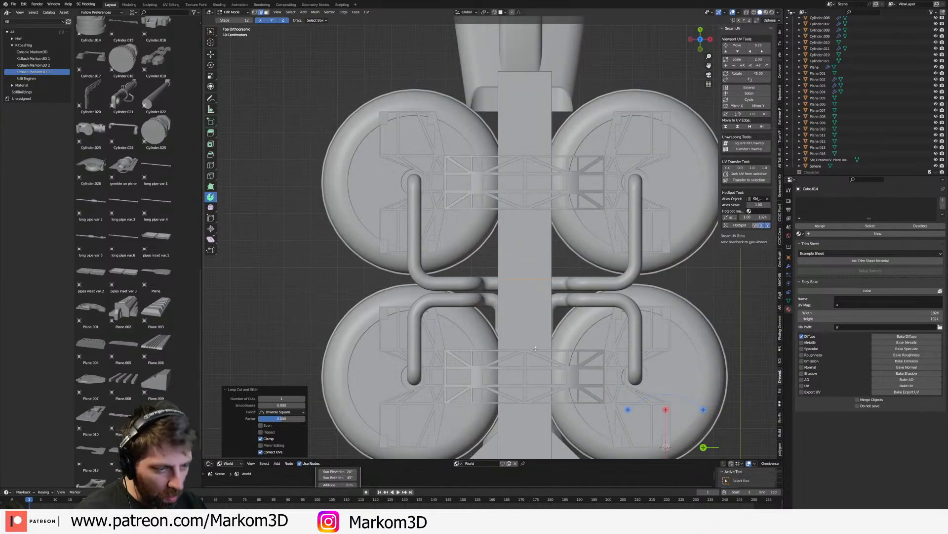
key(g)
key(g)
click(525, 322)
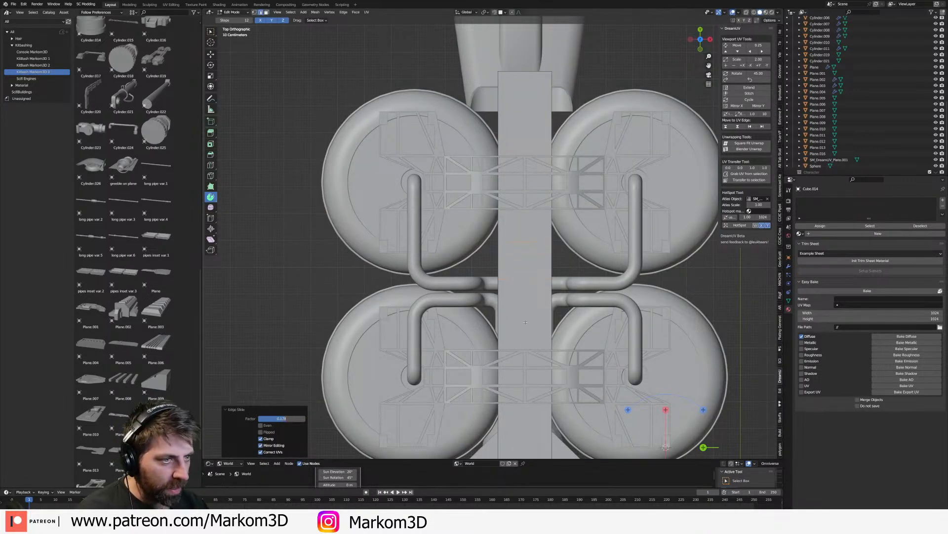
key(g)
key(g)
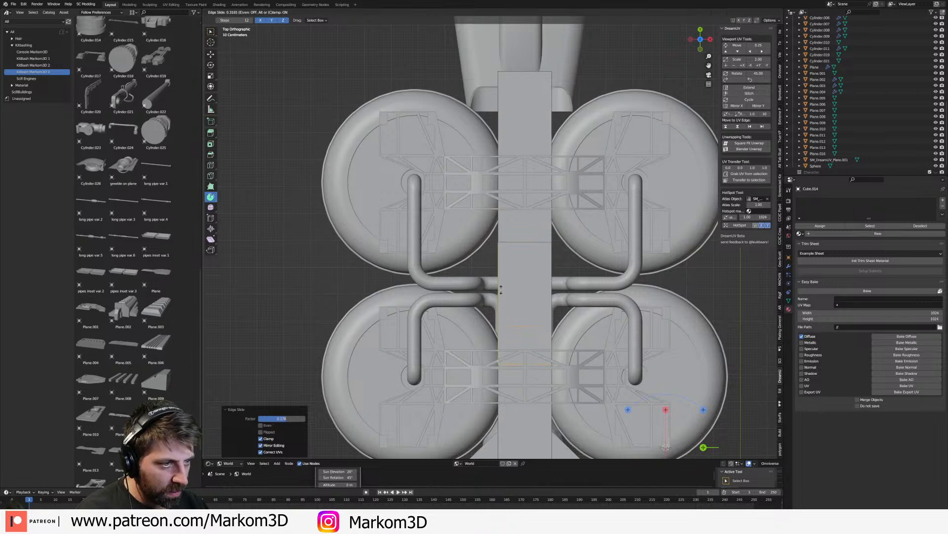
click(501, 289)
alt+click(520, 246)
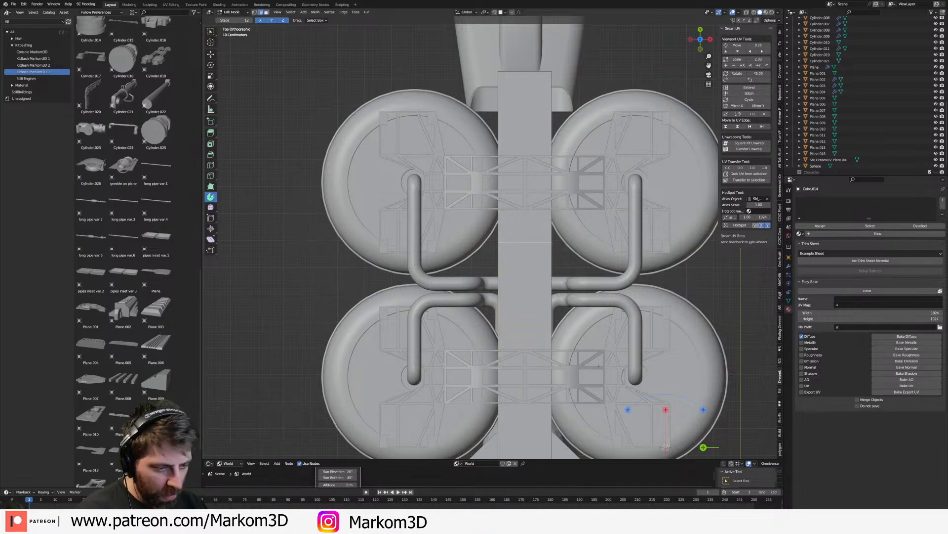
- Select the ring of faces between the beam's two edge loops and scale it to 1.424 along X
key(3)
alt+click(550, 292)
key(s)
key(x)
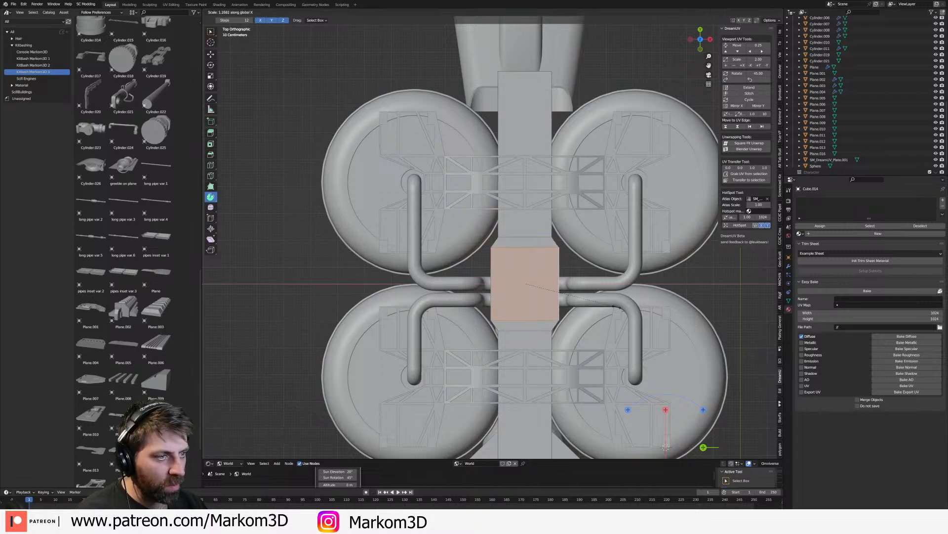
click(627, 310)
- Bevel the long edges of the central beam, including its widened middle, with a rounded bevel about 0.36 m wide
middle_drag(603, 297, 603, 335)
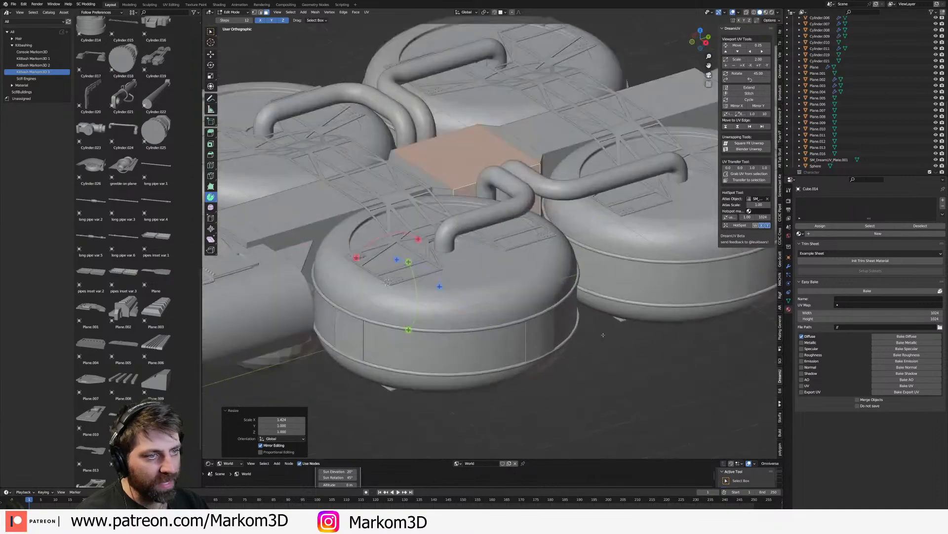
key(2)
middle_drag(444, 179, 488, 238)
key(ctrl+b)
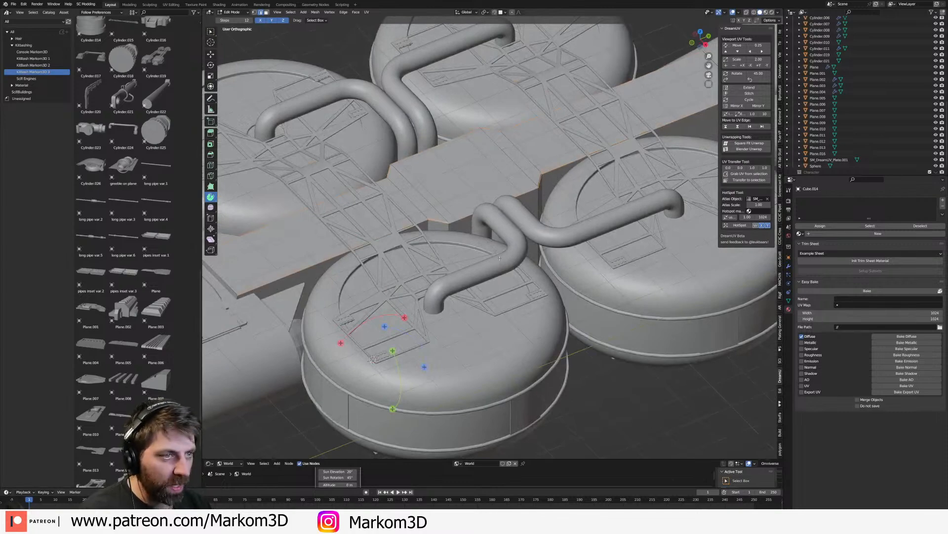
click(568, 356)
middle_drag(550, 277, 705, 359)
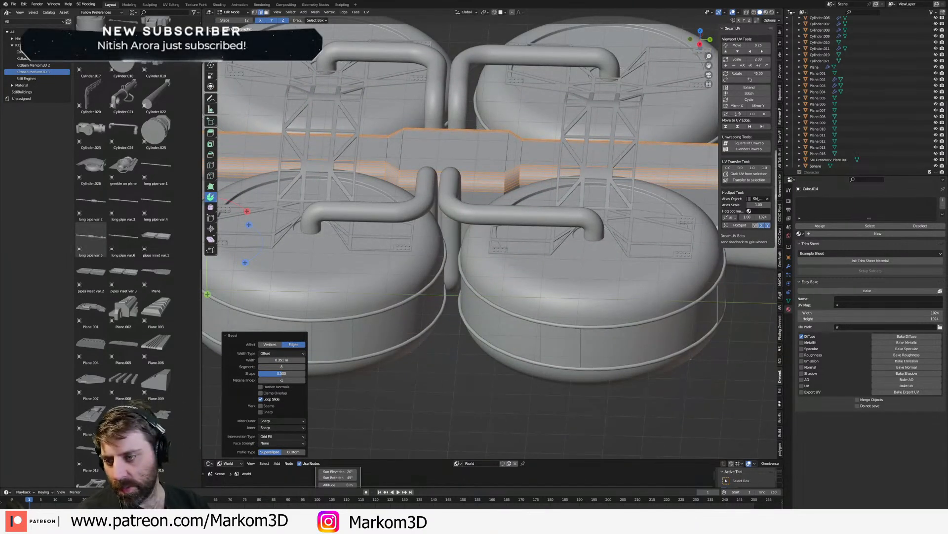
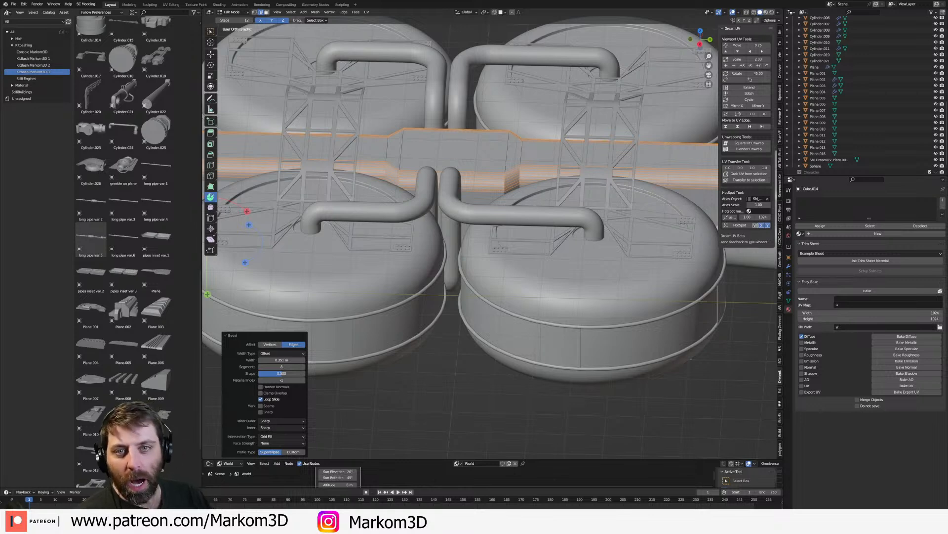
- Select the cross edge loops at both ends of the beam's widened middle and bevel them into rounded transitions
middle_drag(363, 190, 429, 191)
scroll(412, 185, up, 3)
key(alt+a)
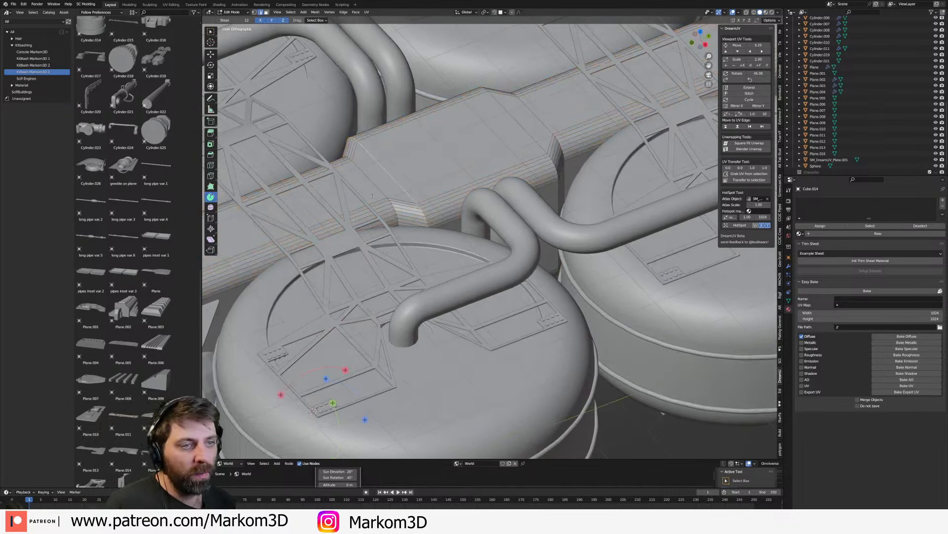
click(377, 189)
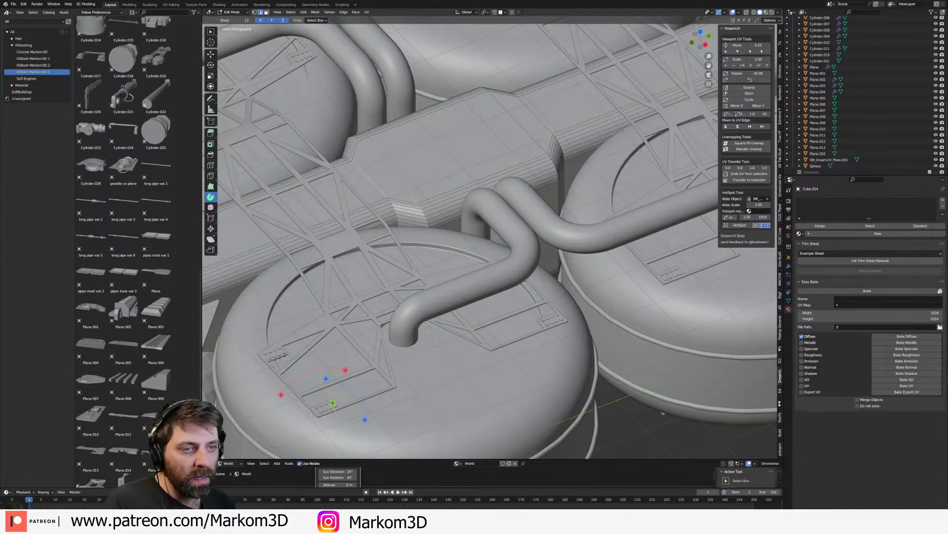
alt+shift+click(530, 134)
alt+shift+click(538, 118)
middle_drag(582, 180, 554, 201)
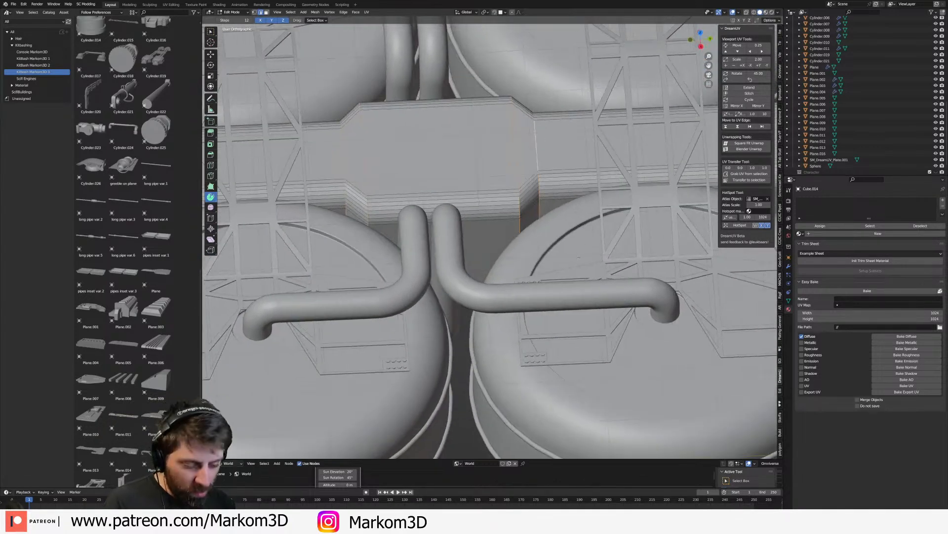
key(ctrl+b)
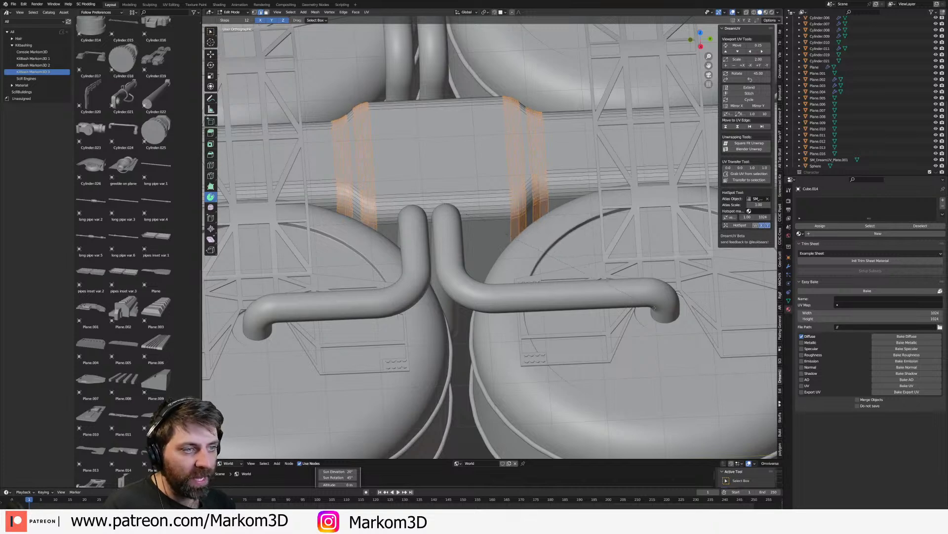
click(659, 311)
- Return to Object Mode and shade the central beam smooth with Auto Smooth at 30°
key(Tab)
scroll(419, 198, down, 2)
middle_drag(408, 177, 484, 165)
right_click(476, 197)
click(476, 198)
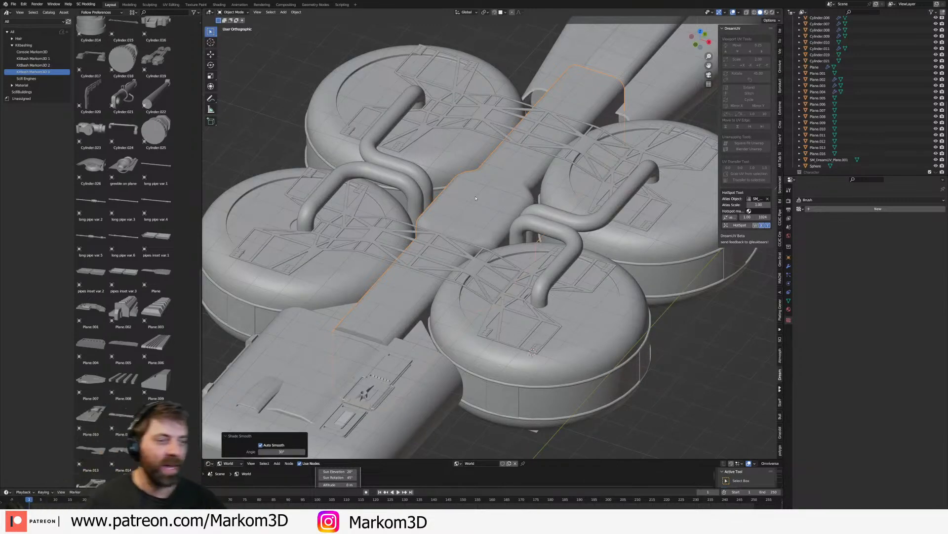
- Duplicate the upper truss assembly in top view and place the copy in the empty space beside the ship
click(478, 275)
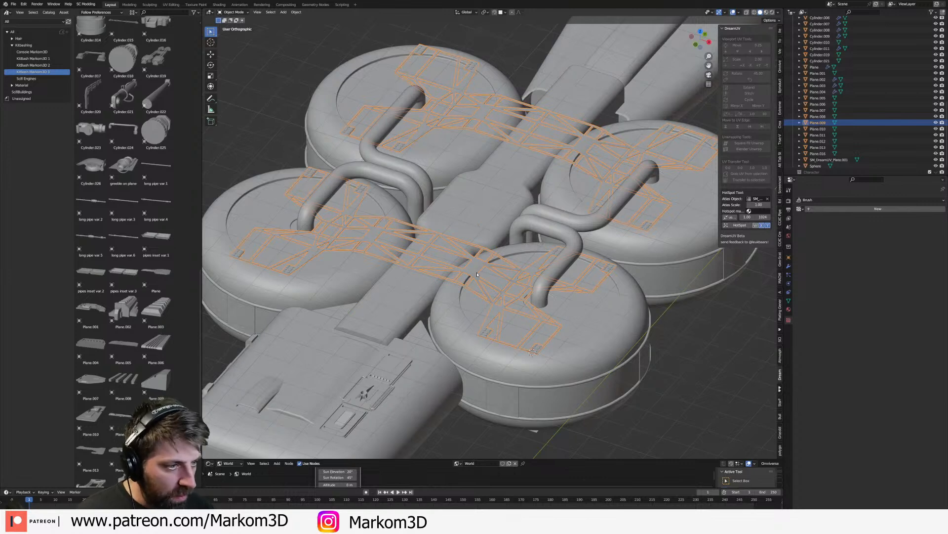
key(KP_7)
scroll(557, 348, down, 5)
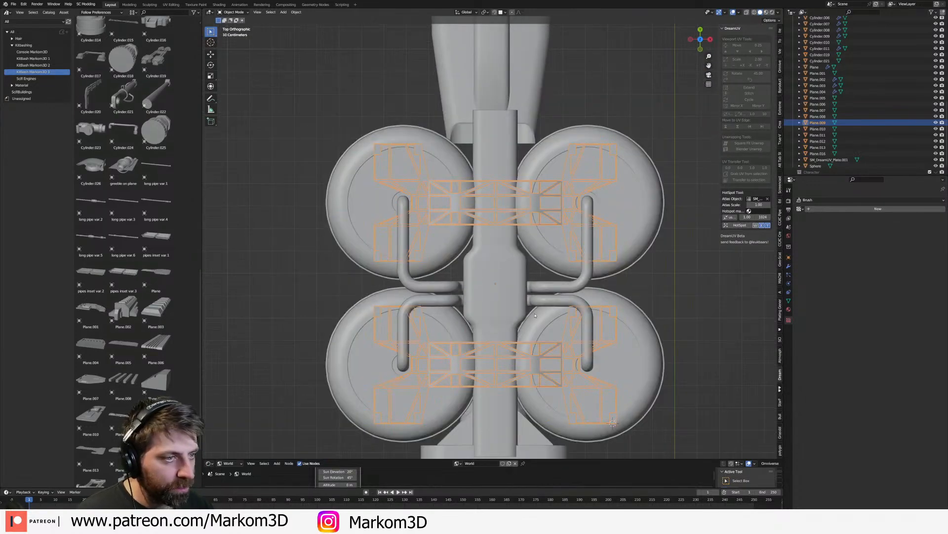
scroll(557, 349, down, 3)
shift+middle_drag(557, 349, 479, 364)
key(shift+d)
click(662, 273)
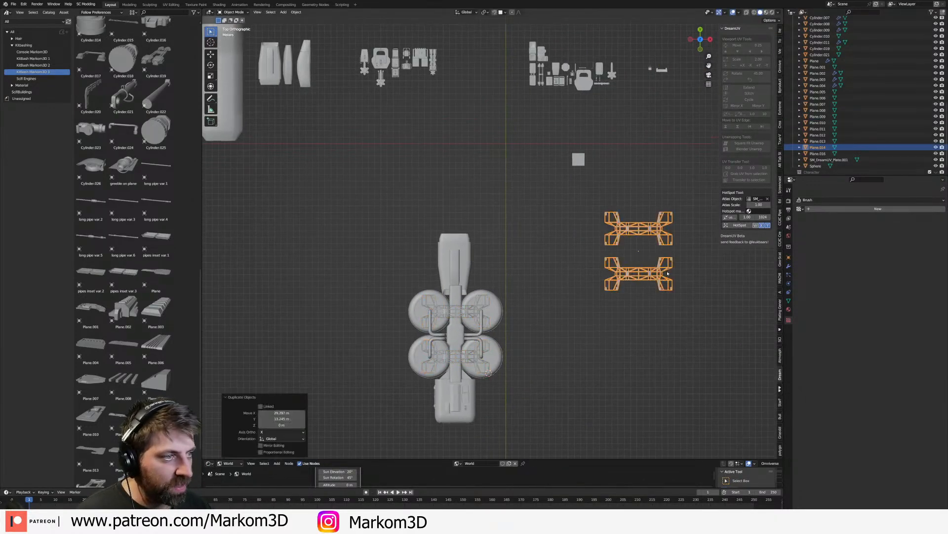
- Delete the faces of the upper truss in the copied assembly, selecting its geometry including everything linked to it
shift+middle_drag(661, 273, 453, 335)
scroll(453, 335, up, 4)
key(Tab)
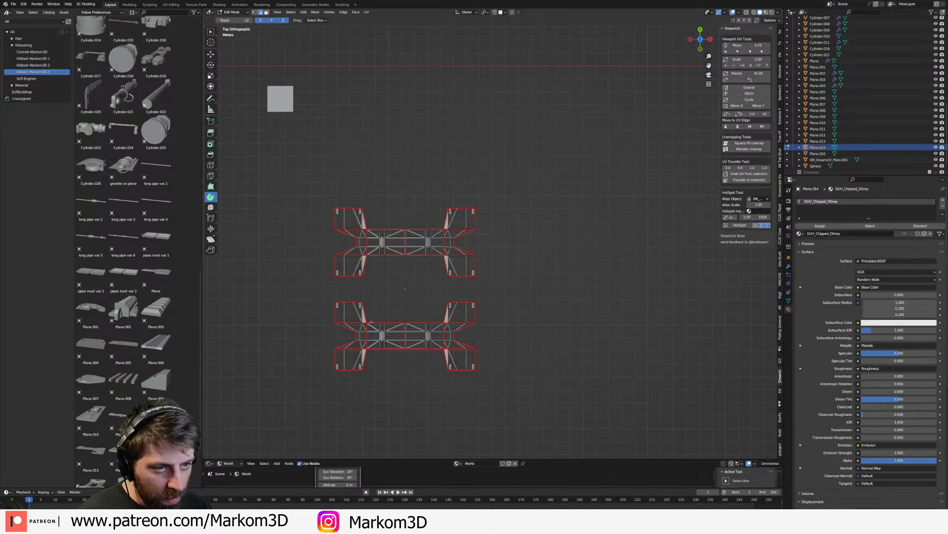
key(c)
scroll(371, 239, down, 5)
drag(340, 236, 503, 232)
right_click(503, 232)
key(c)
drag(341, 238, 469, 215)
right_click(496, 196)
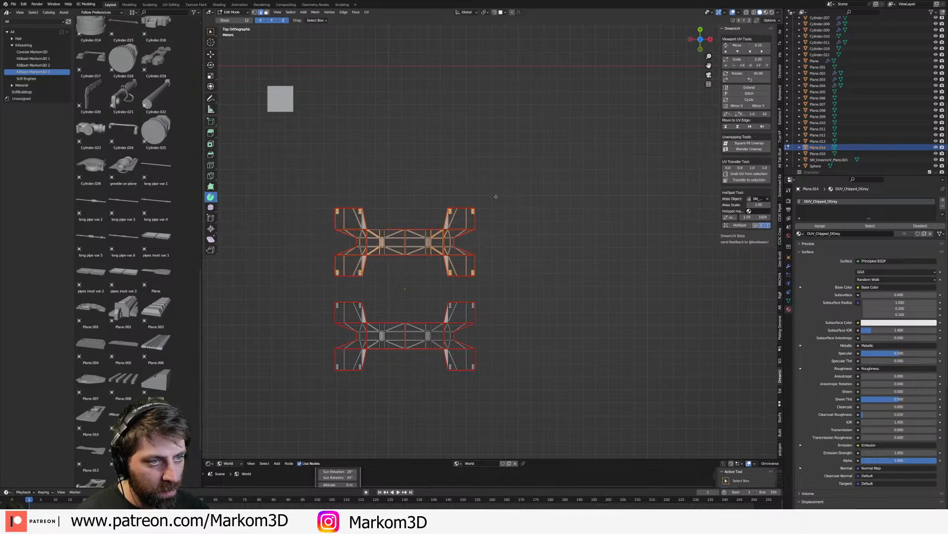
key(ctrl+l)
key(x)
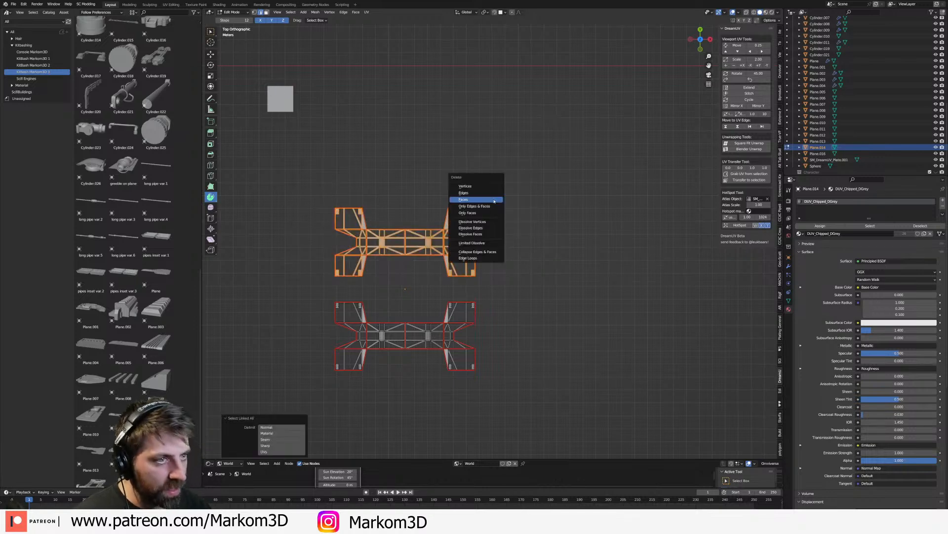
click(493, 200)
- Set the remaining truss copy's origin to its geometry in Object Mode
middle_drag(489, 203, 455, 239)
key(a)
key(KP_7)
scroll(455, 239, down, 2)
scroll(452, 377, up, 4)
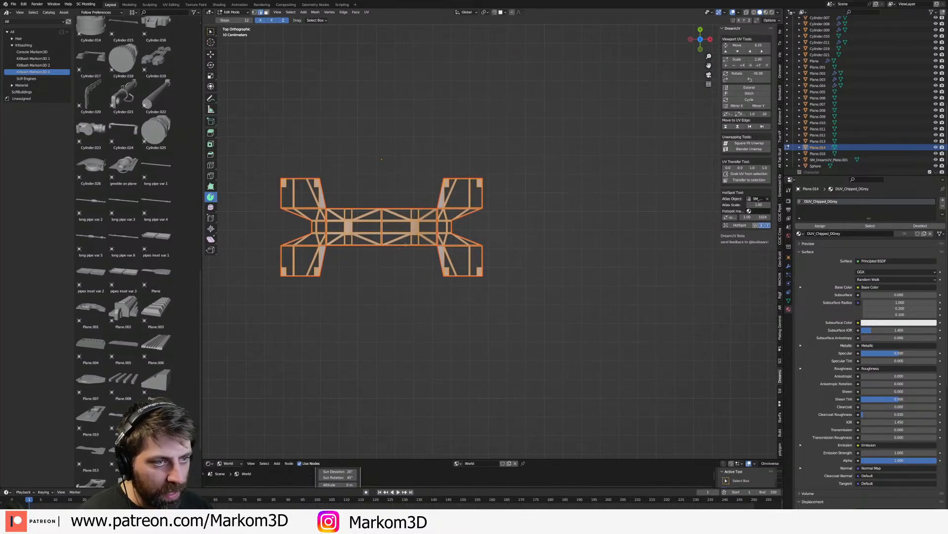
key(shift+s)
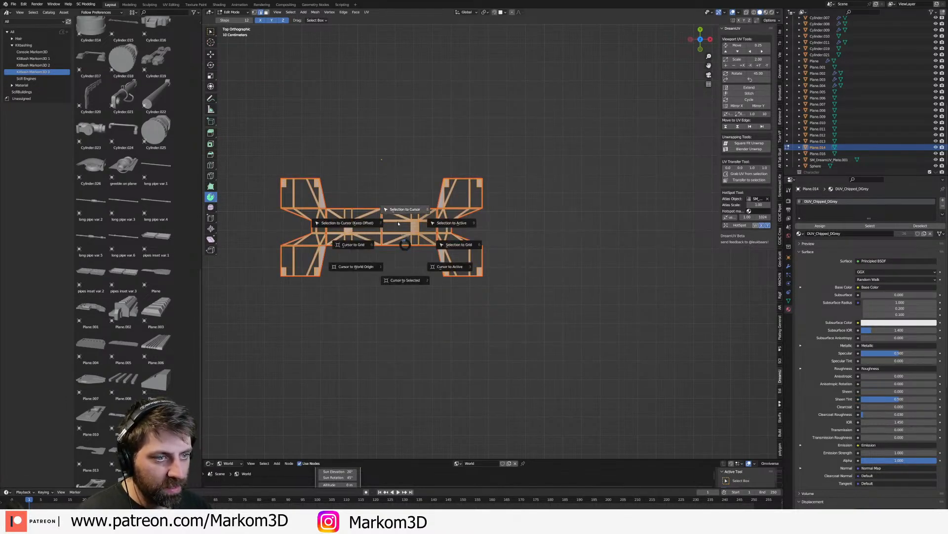
right_click(400, 238)
right_click(401, 236)
key(Tab)
right_click(416, 203)
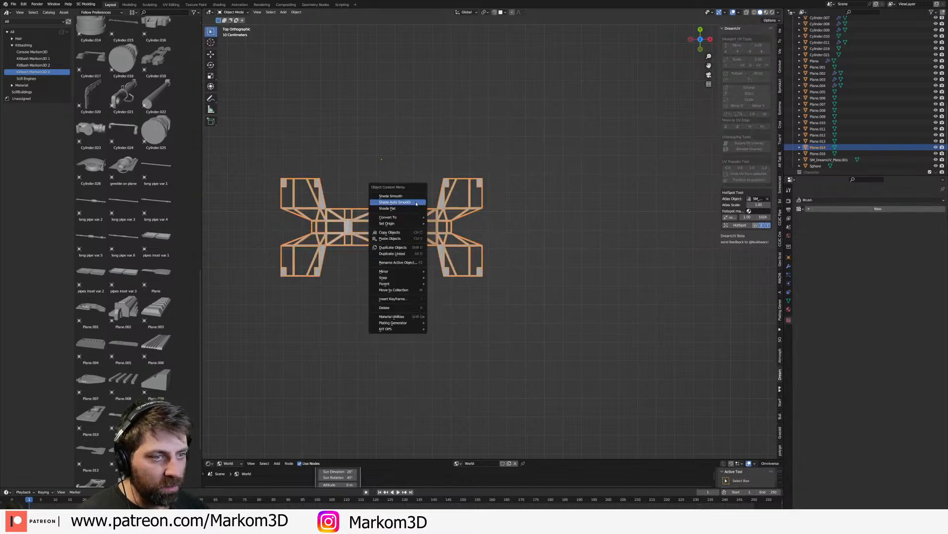
mouse_move(415, 224)
click(447, 229)
scroll(447, 245, down, 1)
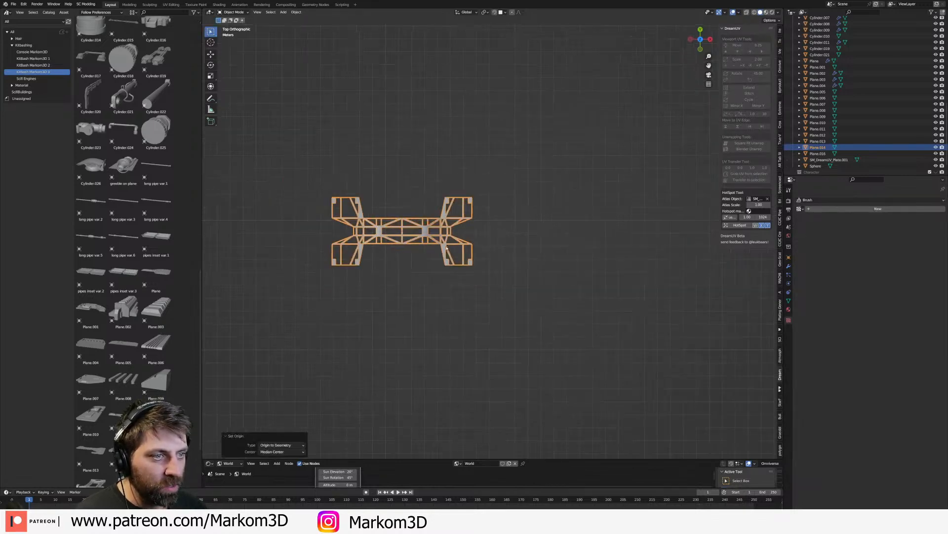
- Rotate the truss copy 90° and scale it down to about 0.6 of its size
scroll(447, 246, down, 2)
shift+middle_drag(448, 266, 451, 279)
text(r90)
key(Return)
scroll(451, 280, down, 3)
key(s)
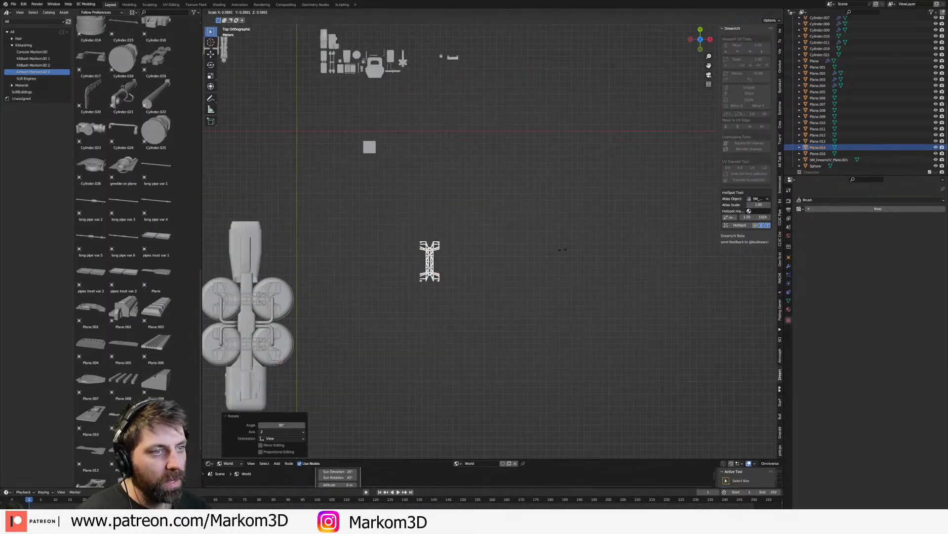
click(555, 249)
- Move the reduced truss into the kitbash parts layout, in the gap above the tapered plate and beside the wheel panel
key(g)
click(454, 45)
shift+middle_drag(470, 79, 535, 252)
scroll(526, 247, up, 2)
key(g)
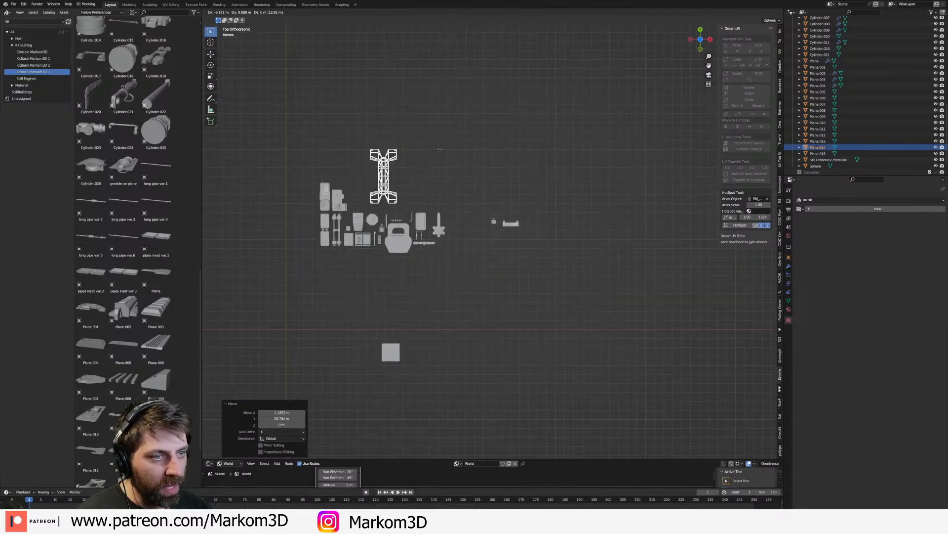
click(415, 191)
scroll(415, 190, up, 4)
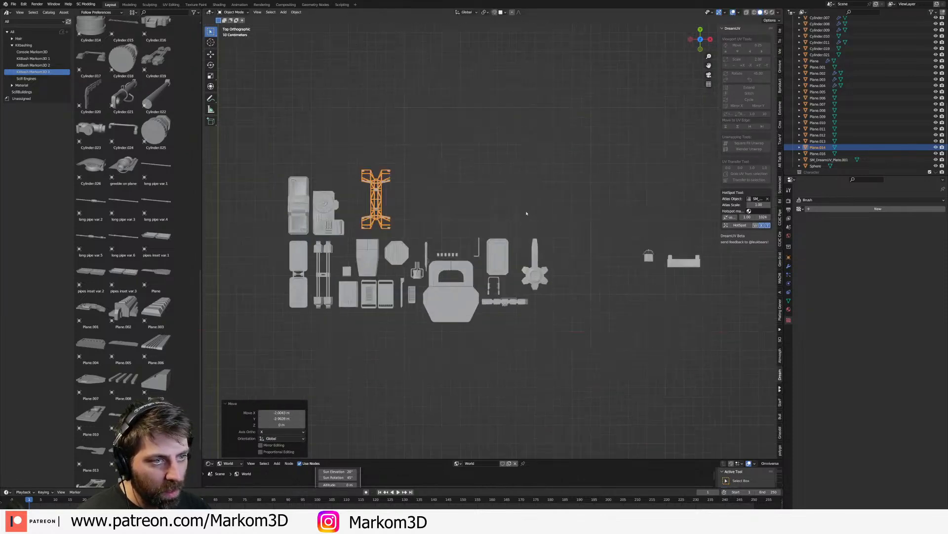
- Duplicate the twin-rod clamp part from the kitbash layout and place the copy on the central beam's widened middle
shift+middle_drag(542, 220, 653, 148)
scroll(496, 258, up, 2)
middle_drag(495, 259, 421, 283)
click(357, 202)
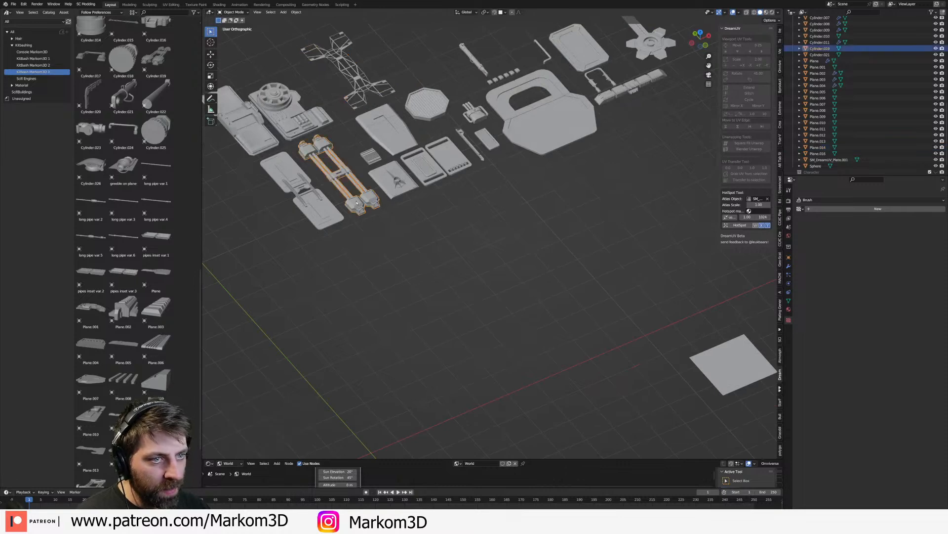
key(KP_7)
scroll(403, 221, down, 3)
shift+middle_drag(402, 221, 604, 315)
scroll(604, 315, up, 4)
shift+middle_drag(535, 301, 547, 169)
key(shift+d)
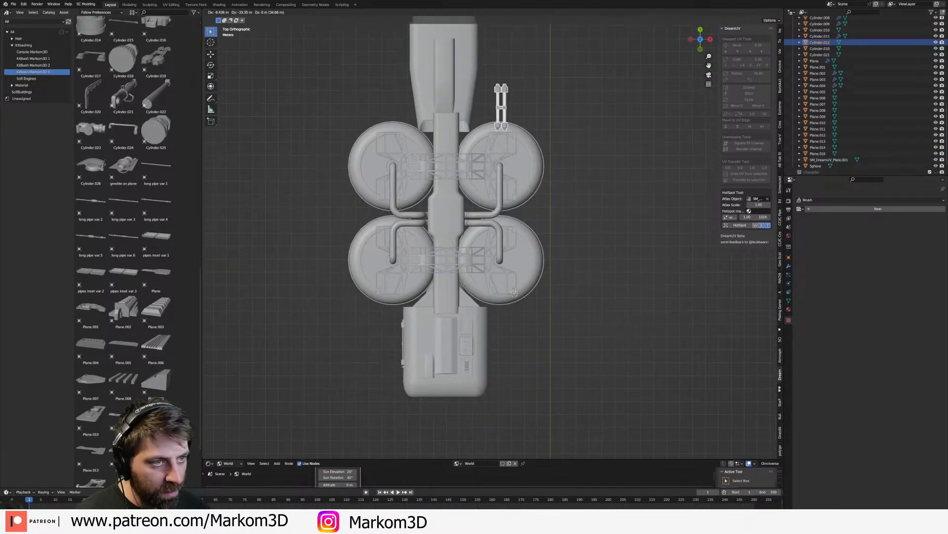
click(396, 194)
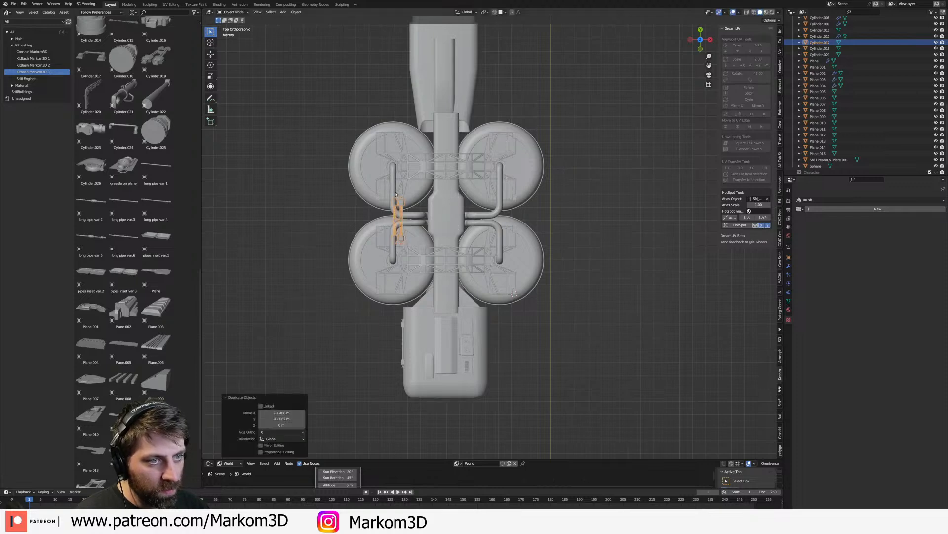
key(g)
click(447, 217)
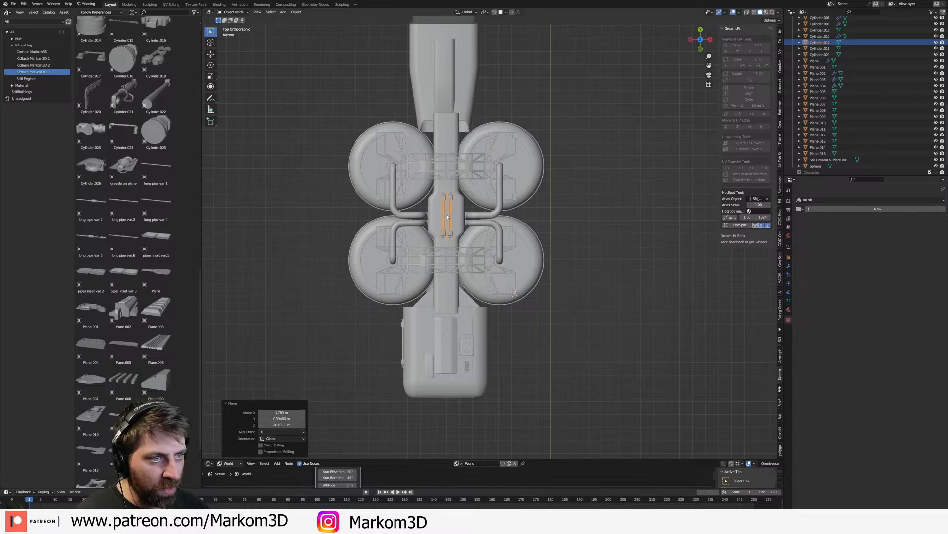
- Duplicate the twin-rod piece along Y onto the ship's rear section and lower it about 0.06 m along Z
click(465, 237)
middle_drag(464, 257, 552, 218)
scroll(390, 232, up, 6)
key(shift+d)
key(y)
click(336, 224)
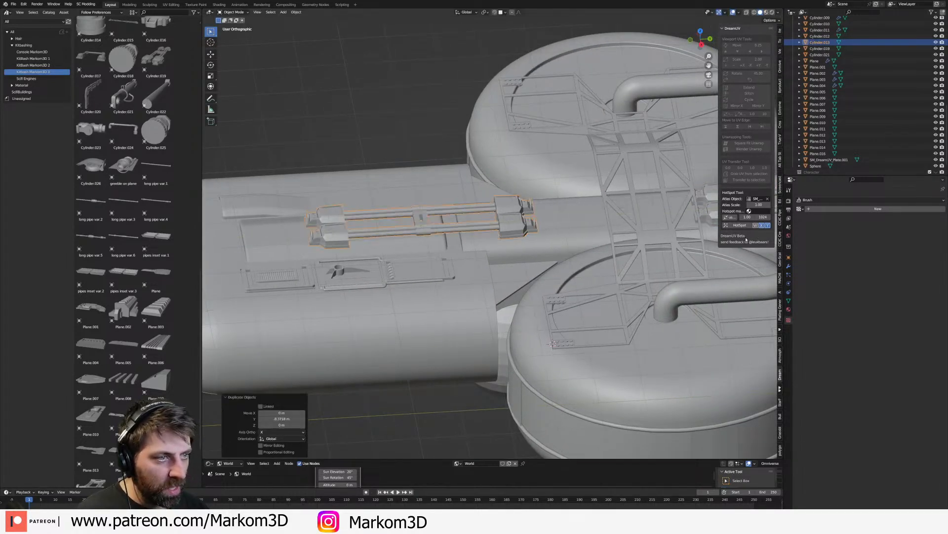
scroll(689, 259, down, 3)
middle_drag(689, 259, 438, 368)
scroll(618, 247, up, 5)
key(g)
key(z)
click(644, 324)
- Bring the small piped connector from the kitbash layout onto the beam's widened middle, between the twin rods
scroll(644, 324, down, 5)
key(KP_7)
scroll(482, 357, down, 2)
shift+middle_drag(512, 213, 522, 442)
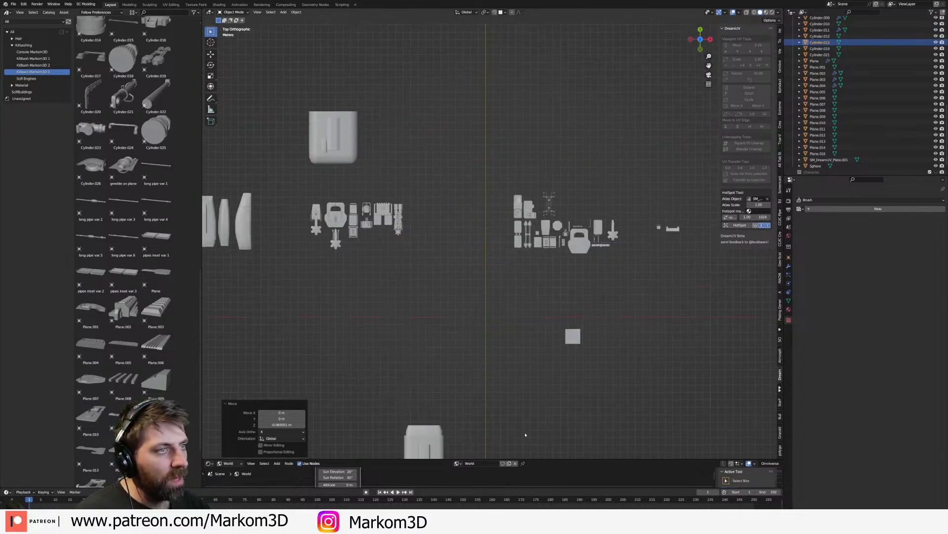
scroll(605, 281, up, 6)
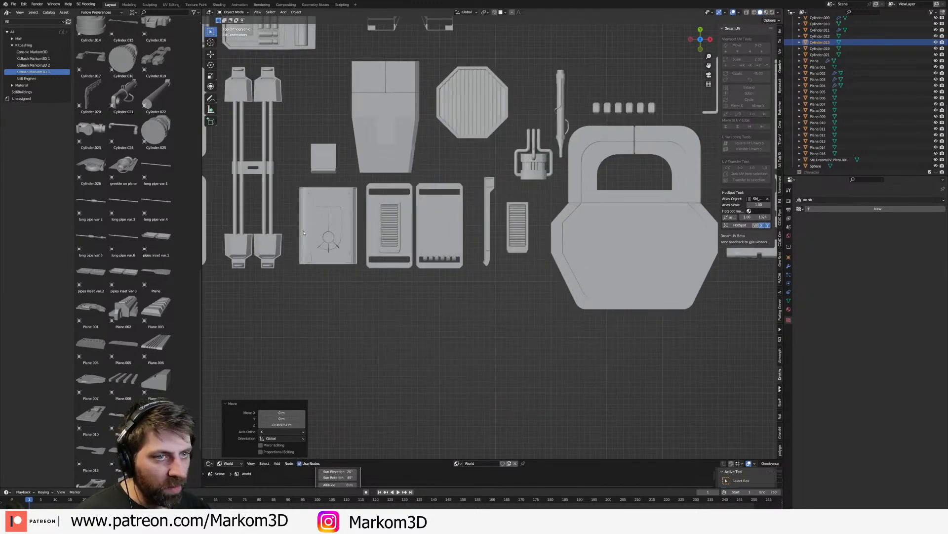
scroll(631, 307, down, 5)
middle_drag(531, 356, 596, 228)
scroll(596, 228, down, 4)
shift+middle_drag(506, 261, 601, 265)
scroll(587, 262, up, 5)
shift+middle_drag(400, 297, 595, 251)
shift+middle_drag(637, 213, 455, 383)
scroll(455, 382, up, 2)
middle_drag(567, 312, 576, 354)
shift+middle_drag(475, 95, 482, 162)
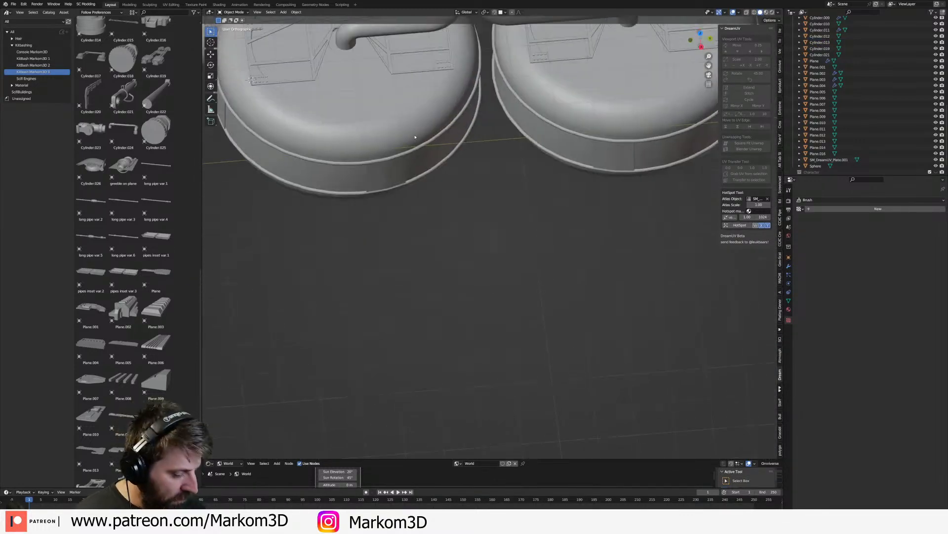
scroll(411, 135, down, 3)
shift+middle_drag(410, 135, 470, 371)
scroll(509, 261, up, 4)
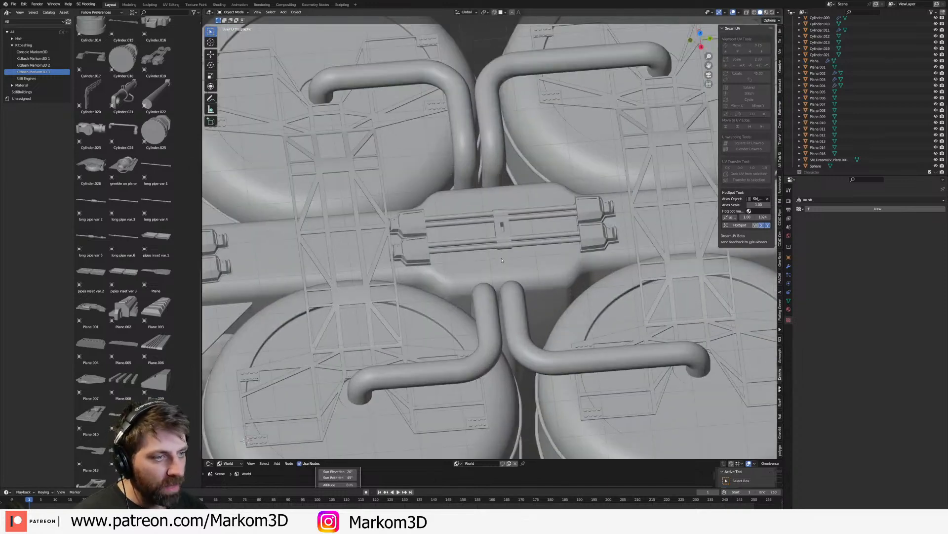
key(g)
click(524, 233)
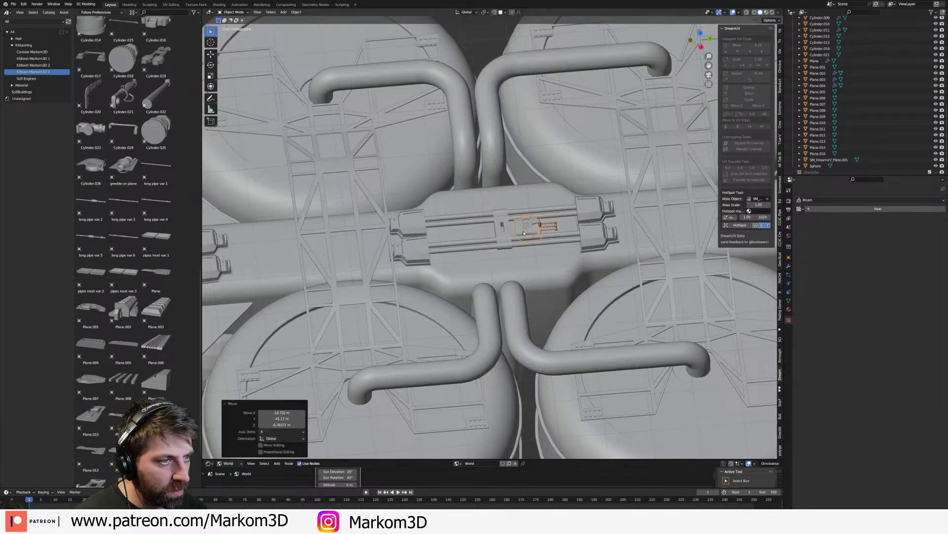
- Copy the central beam's X location to both twin-rod pieces and the piped connector to centre them on the beam
key(KP_7)
scroll(523, 233, down, 2)
shift+middle_drag(434, 241, 514, 225)
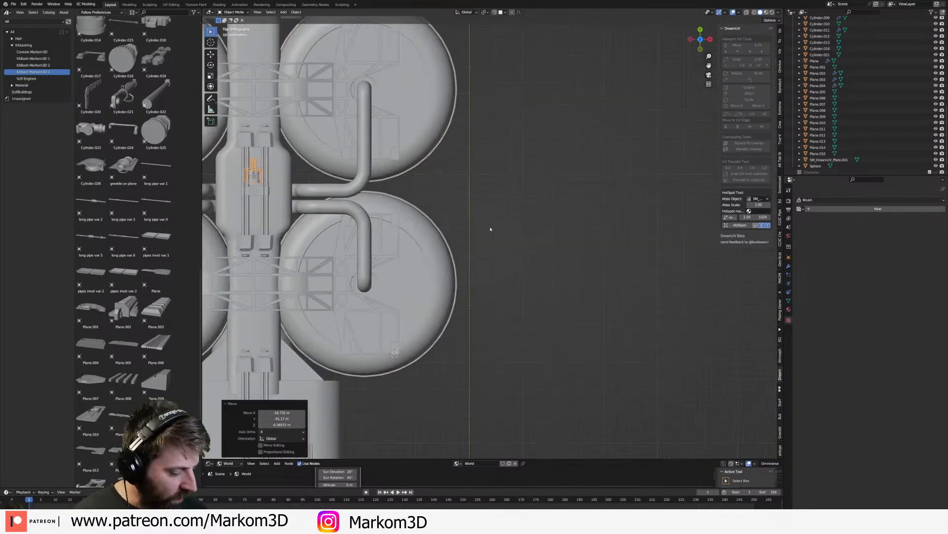
key(KP_Decimal)
scroll(490, 229, down, 9)
click(547, 195)
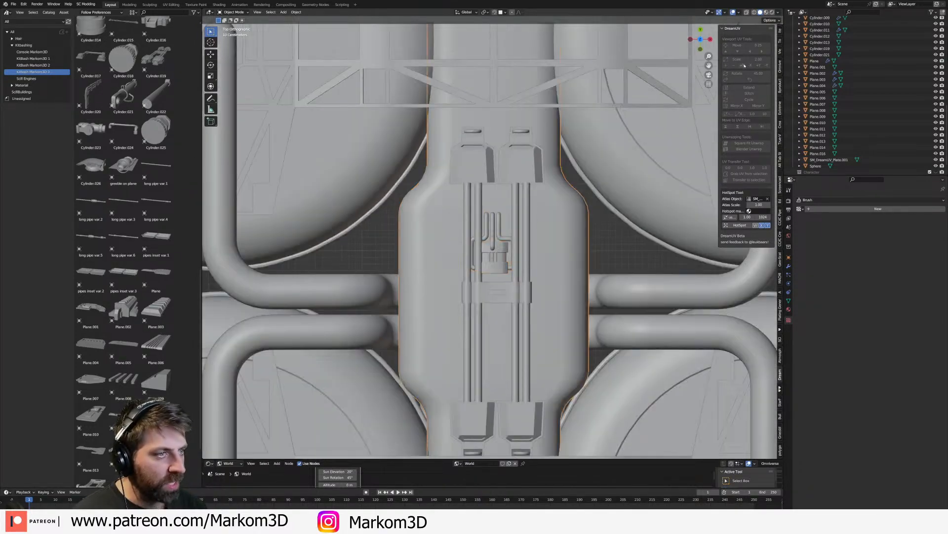
click(780, 30)
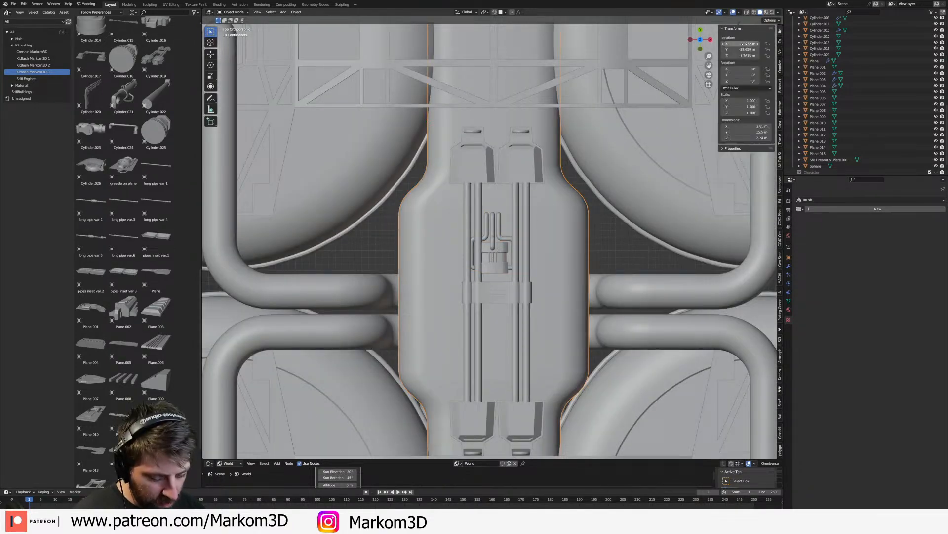
click(820, 36)
scroll(533, 237, down, 3)
shift+middle_drag(534, 247, 545, 50)
click(533, 324)
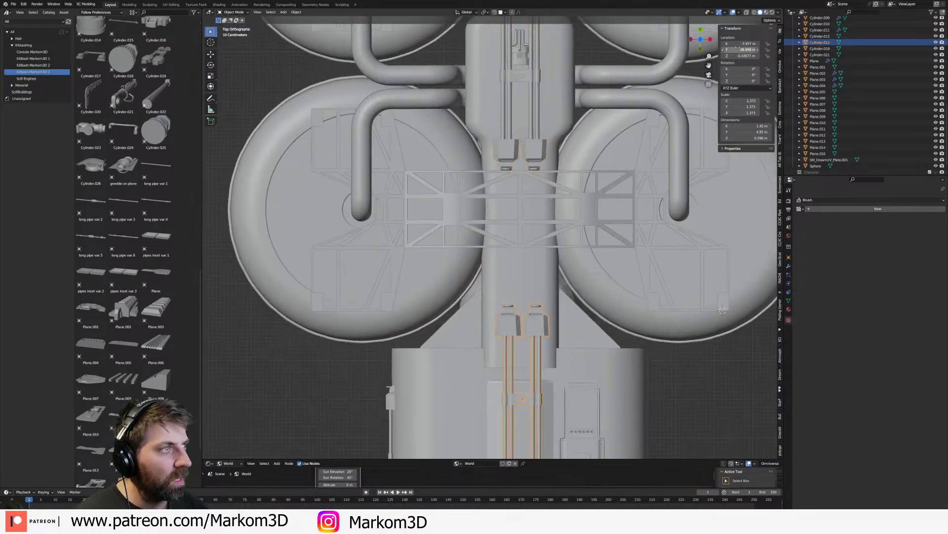
click(521, 47)
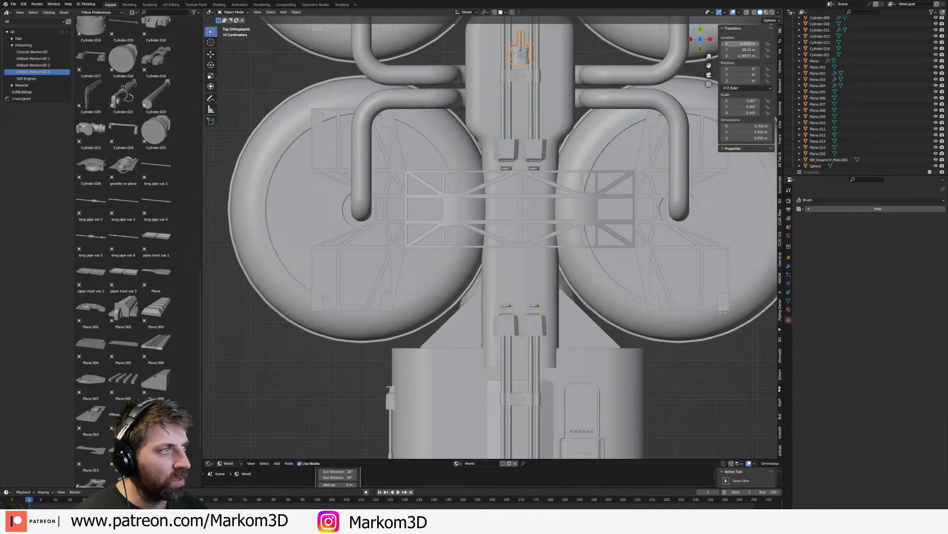
- Duplicate the piped connector along Y to the beam's rear part, near the front end of the rear twin-rod piece
shift+middle_drag(662, 188, 580, 246)
scroll(683, 289, down, 1)
scroll(568, 273, up, 4)
scroll(568, 274, up, 4)
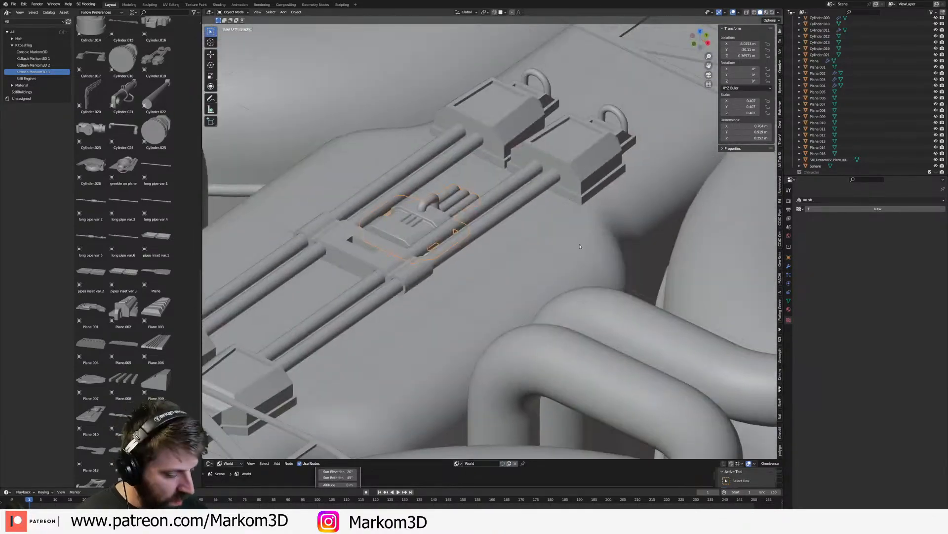
key(KP_7)
scroll(533, 296, down, 2)
shift+middle_drag(529, 306, 521, 119)
scroll(504, 124, down, 4)
shift+middle_drag(503, 257, 490, 153)
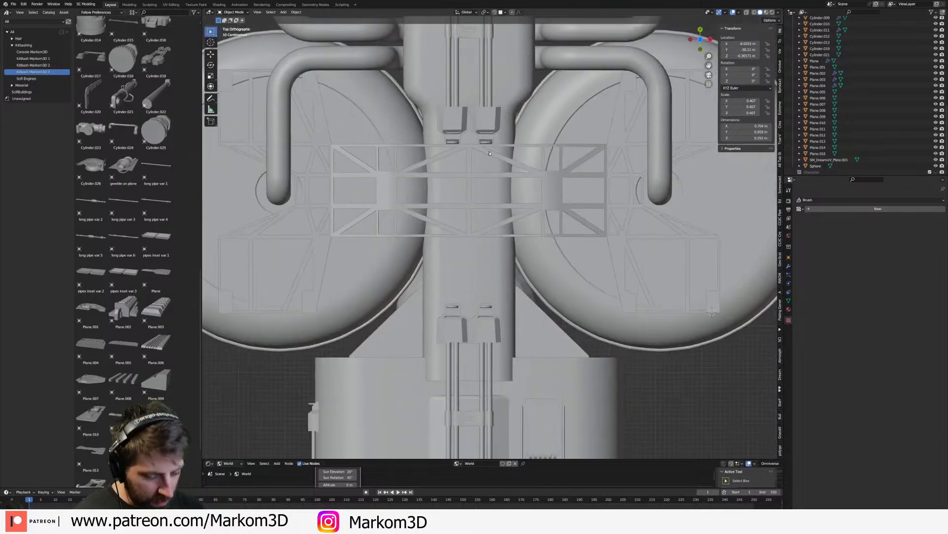
key(g)
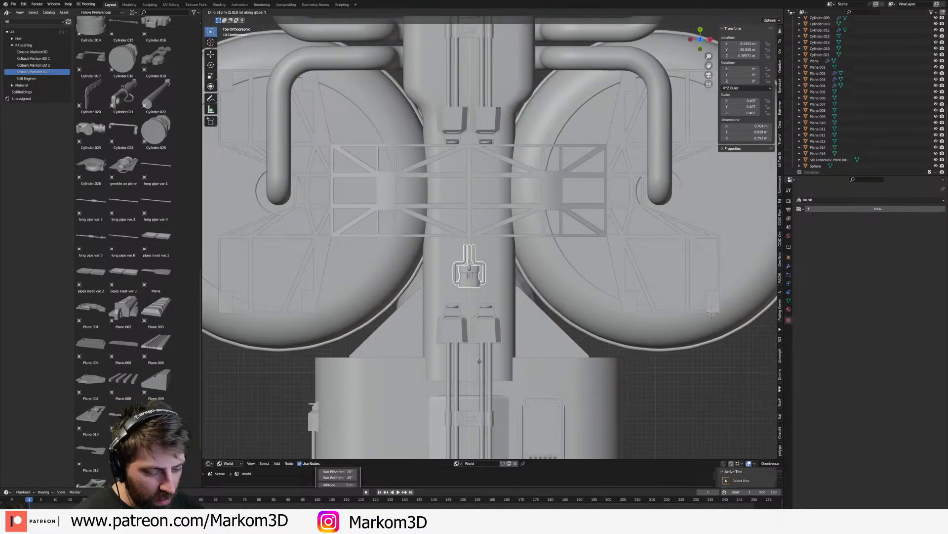
click(478, 370)
- Rotate the connector copy 180° and slide it along Y against the rear twin-rod clamps
text(r180)
key(Return)
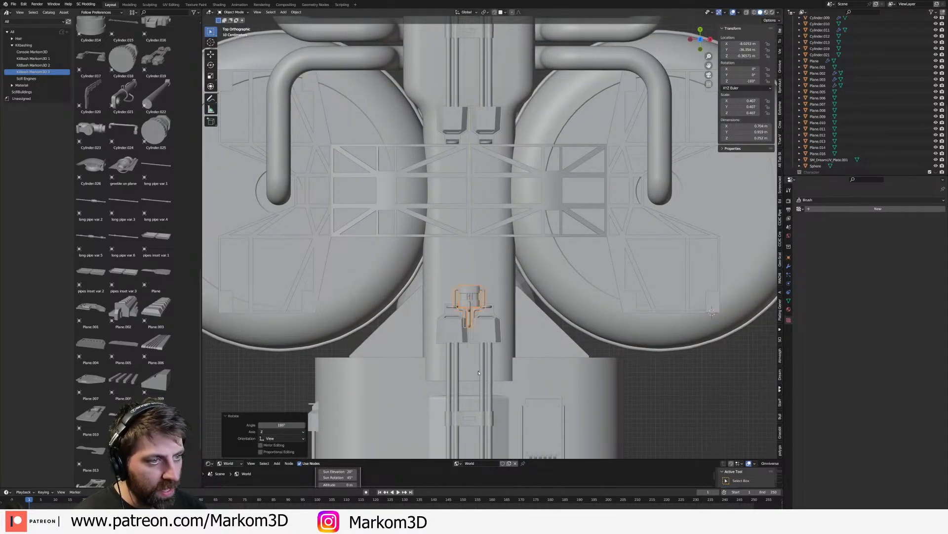
key(g)
key(y)
click(478, 363)
- Select the central beam and cut evenly spaced edge loops across its rear section in Edit Mode
middle_drag(478, 364, 457, 267)
scroll(418, 291, up, 3)
click(486, 205)
key(Tab)
middle_drag(487, 205, 499, 232)
scroll(513, 218, down, 3)
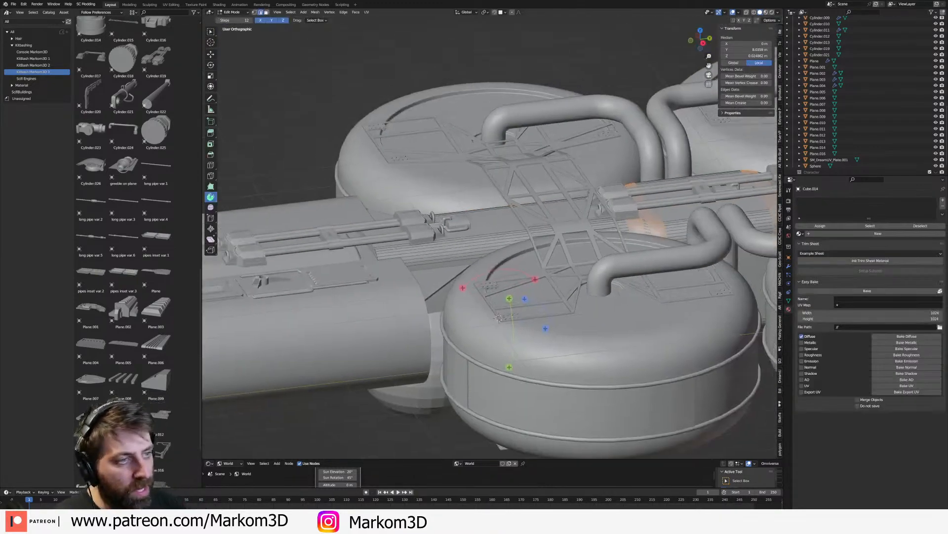
scroll(498, 239, up, 2)
key(ctrl+r)
click(497, 240)
right_click(497, 240)
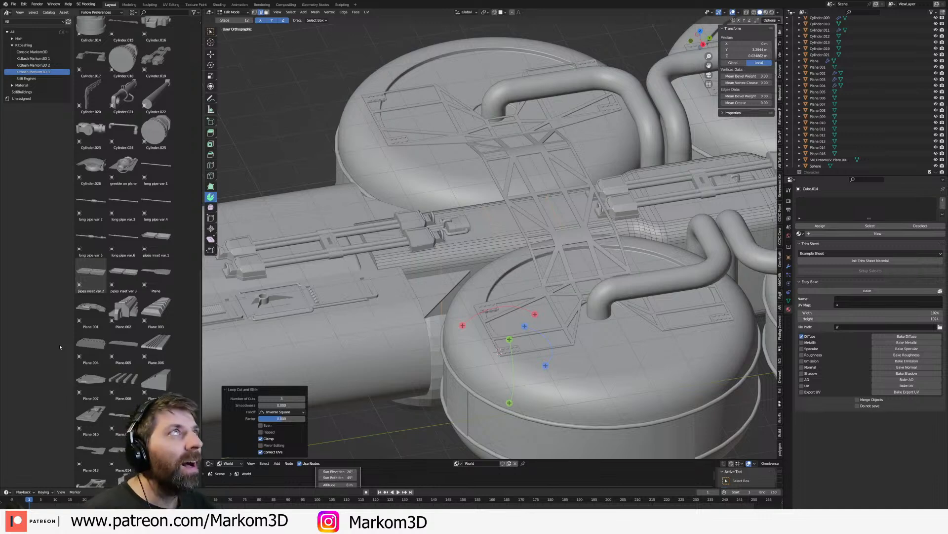
scroll(123, 297, up, 1)
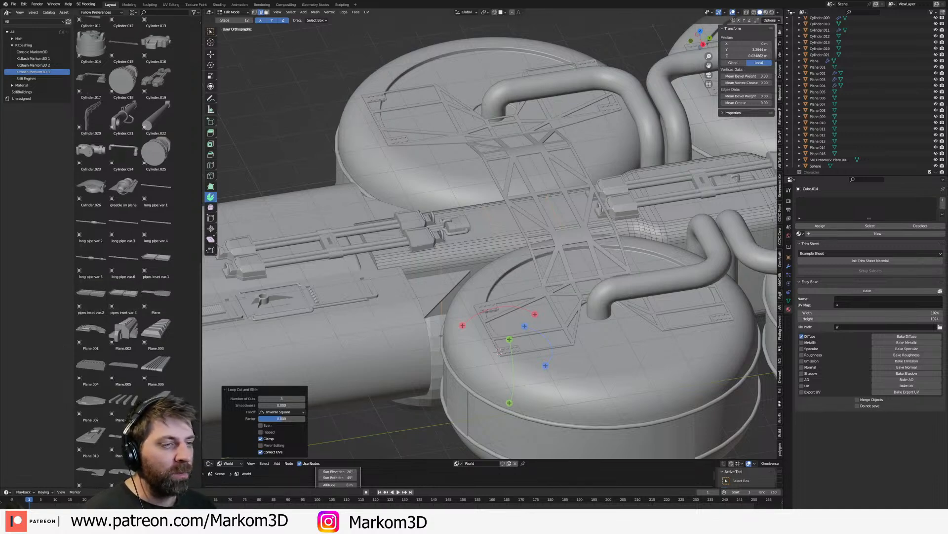
- Return to Object Mode and apply the central beam's object transform
scroll(457, 256, down, 2)
key(Tab)
middle_drag(455, 254, 408, 287)
key(ctrl+a)
click(469, 267)
- Cut evenly spaced, centred edge loops across the central beam's front section in Edit Mode
key(Tab)
scroll(408, 287, up, 3)
middle_drag(482, 276, 472, 203)
key(ctrl+r)
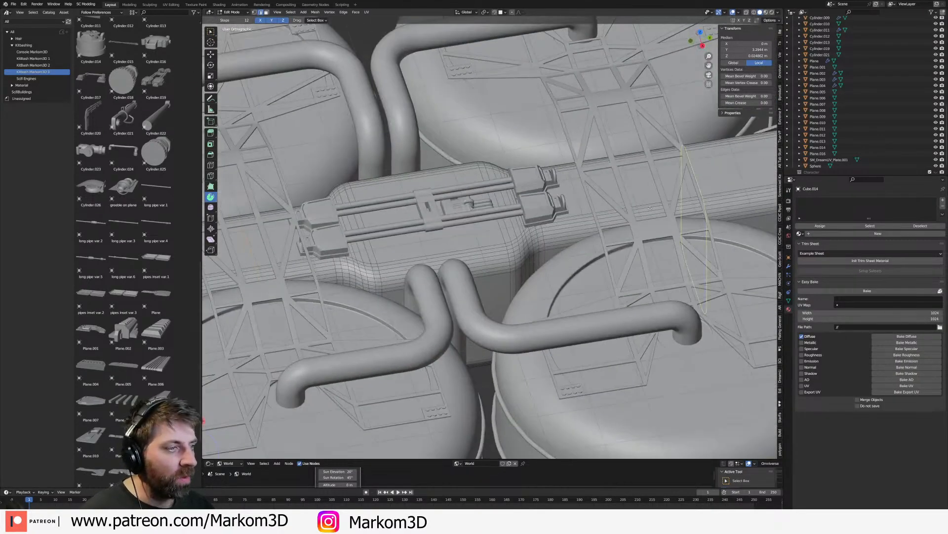
scroll(659, 208, up, 2)
click(654, 206)
right_click(652, 207)
- Select the crosswise edge loops on the central beam and mark them as seams
scroll(650, 206, down, 2)
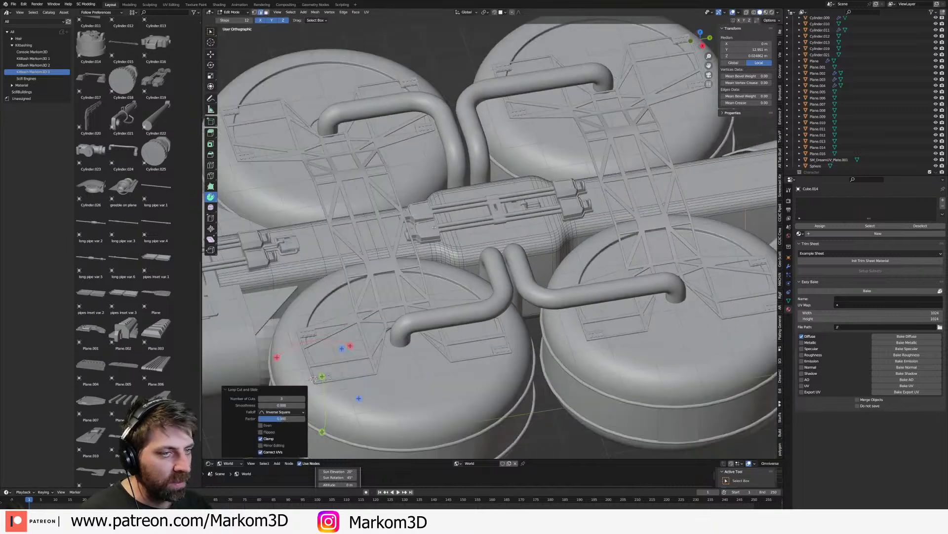
shift+middle_drag(434, 227, 496, 220)
click(336, 255)
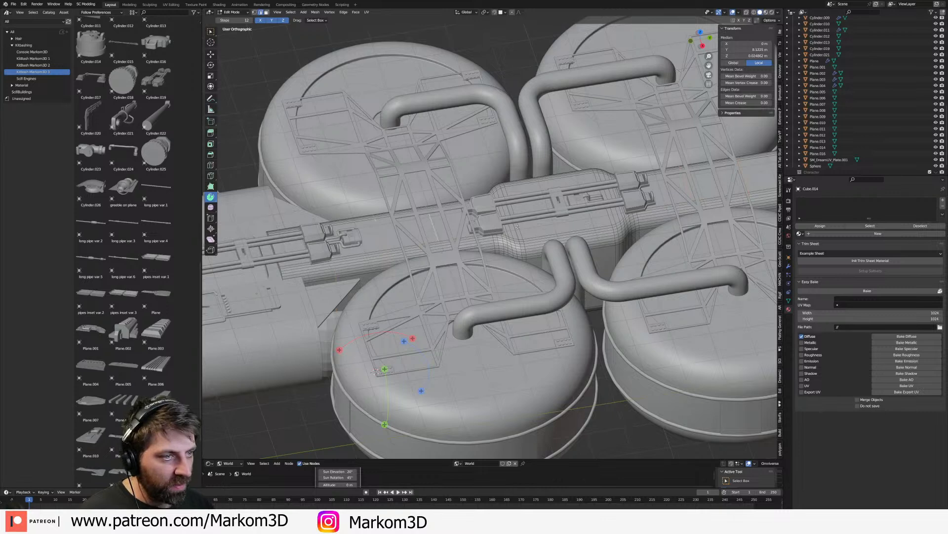
middle_drag(378, 370, 519, 231)
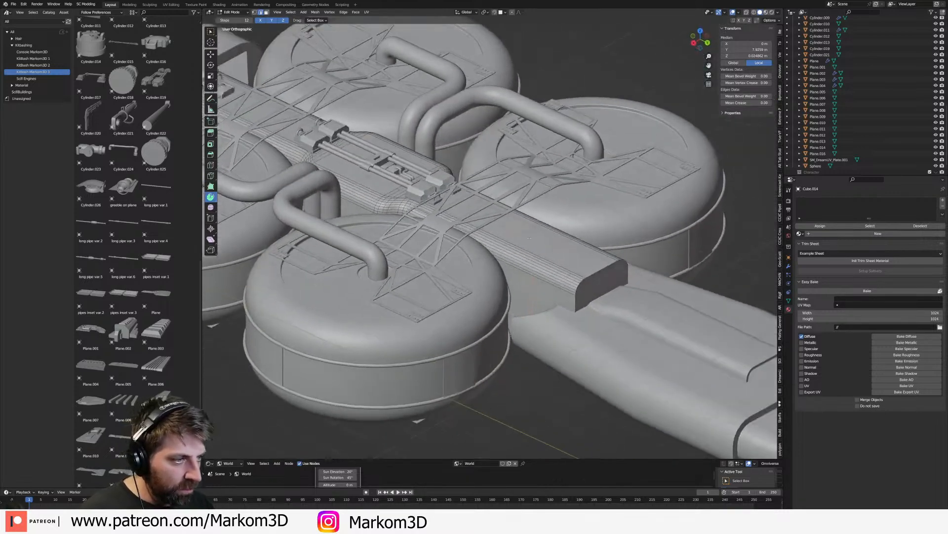
key(ctrl+e)
click(638, 284)
middle_drag(638, 284, 638, 257)
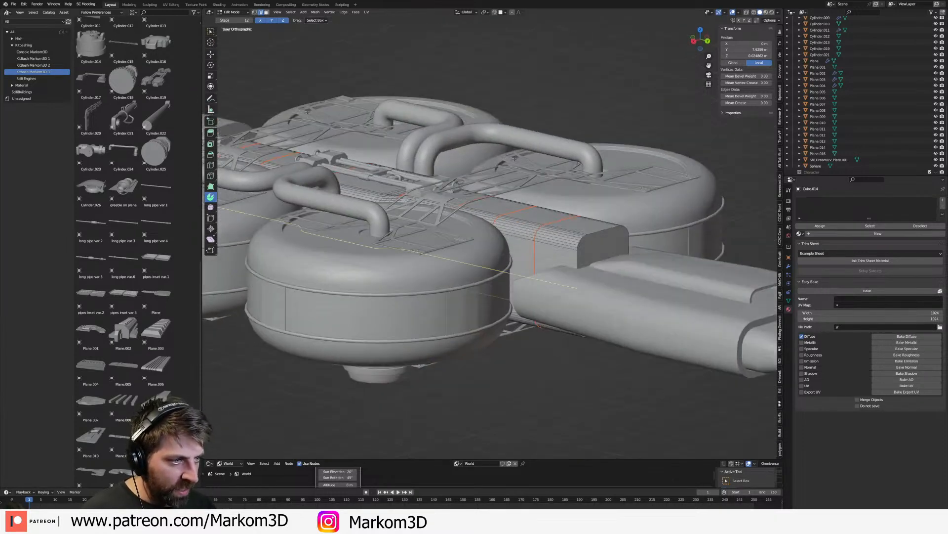
- Cut a centred lengthwise edge loop along one side of the central beam and mark it as a seam
click(582, 271)
right_click(543, 274)
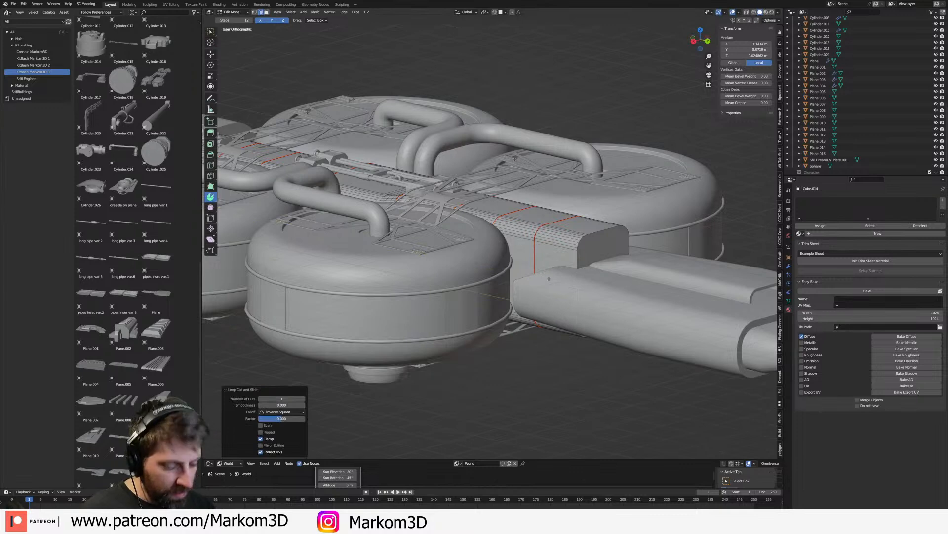
key(ctrl+e)
click(549, 280)
- Cut a matching centred lengthwise loop along the central beam's opposite side and mark it as a seam
middle_drag(549, 280, 387, 230)
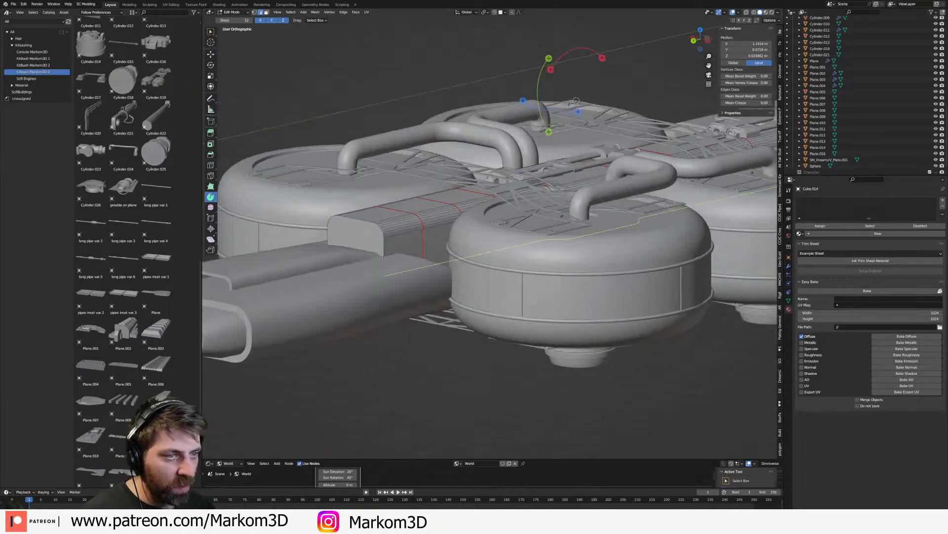
key(ctrl+r)
click(411, 247)
right_click(412, 248)
alt+click(436, 251)
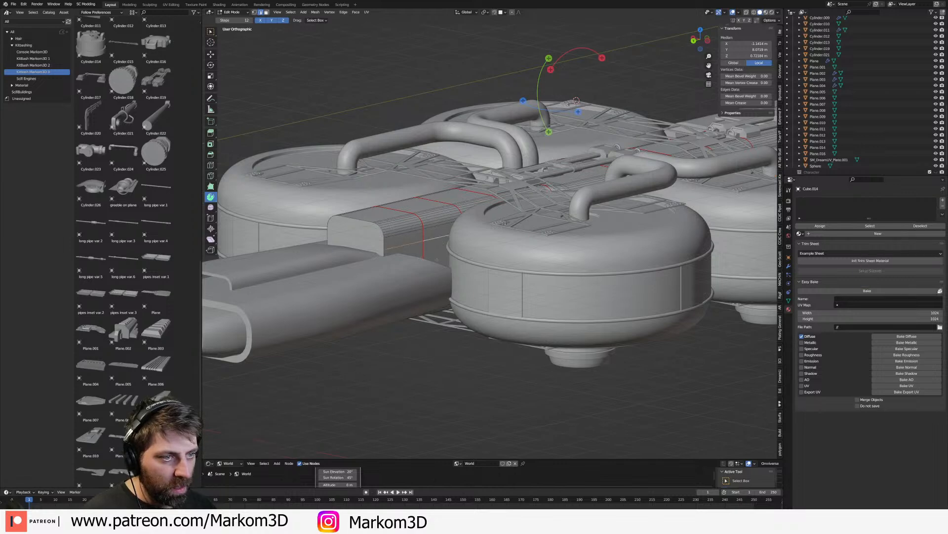
middle_drag(447, 270, 534, 288)
key(ctrl+e)
click(450, 275)
- Cut one lengthwise edge loop slightly off-centre along the central beam's top and mark it as a seam
scroll(451, 275, down, 3)
scroll(565, 291, up, 2)
key(ctrl+r)
click(500, 285)
click(475, 277)
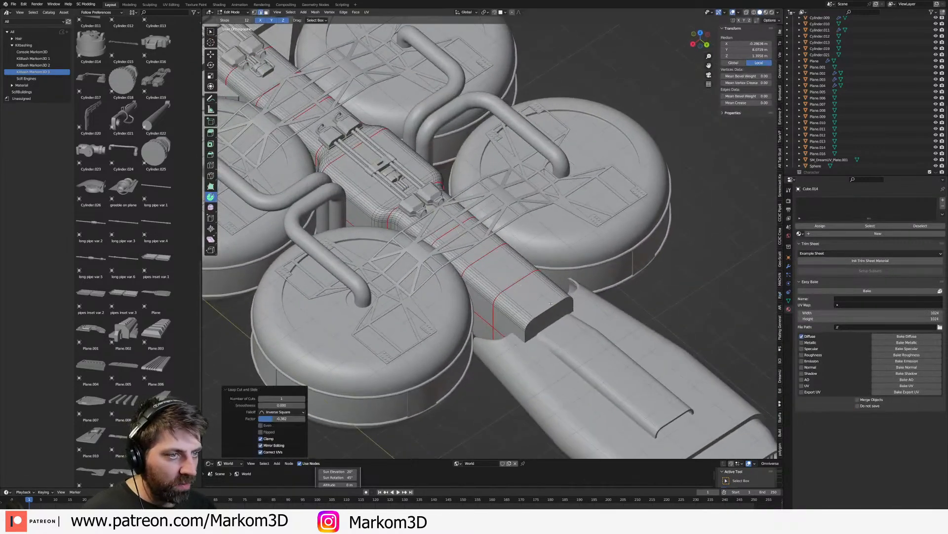
shift+middle_drag(472, 275, 488, 295)
key(ctrl+e)
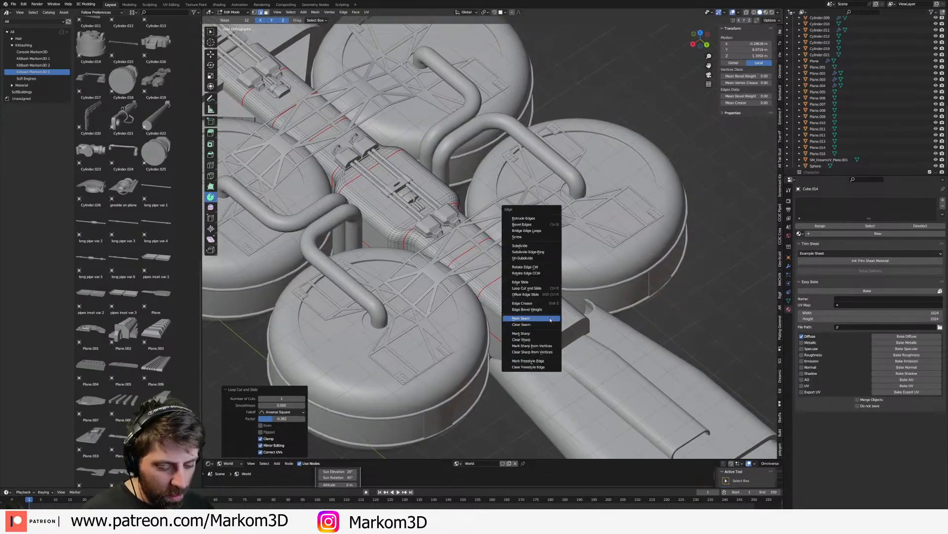
click(533, 319)
- Return to Object Mode and bring up the DreamUV tools
key(Tab)
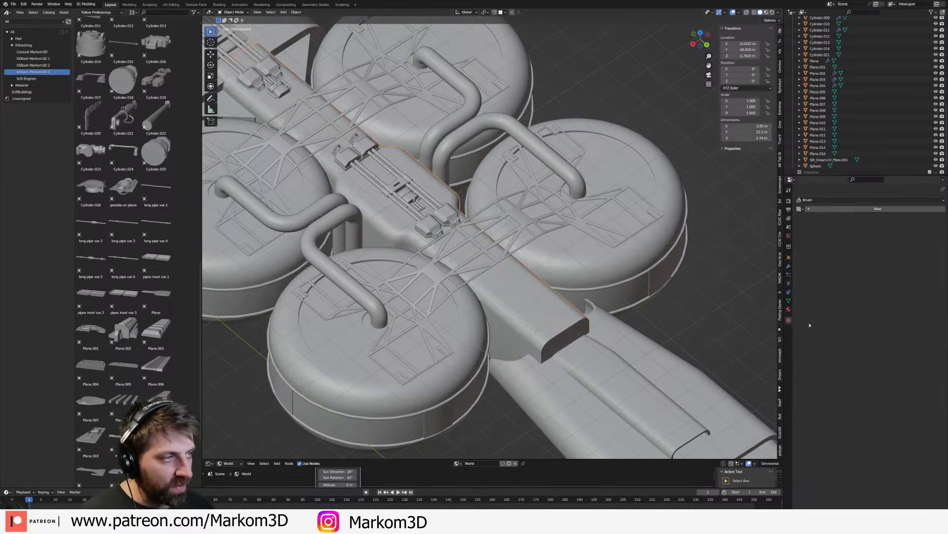
click(780, 375)
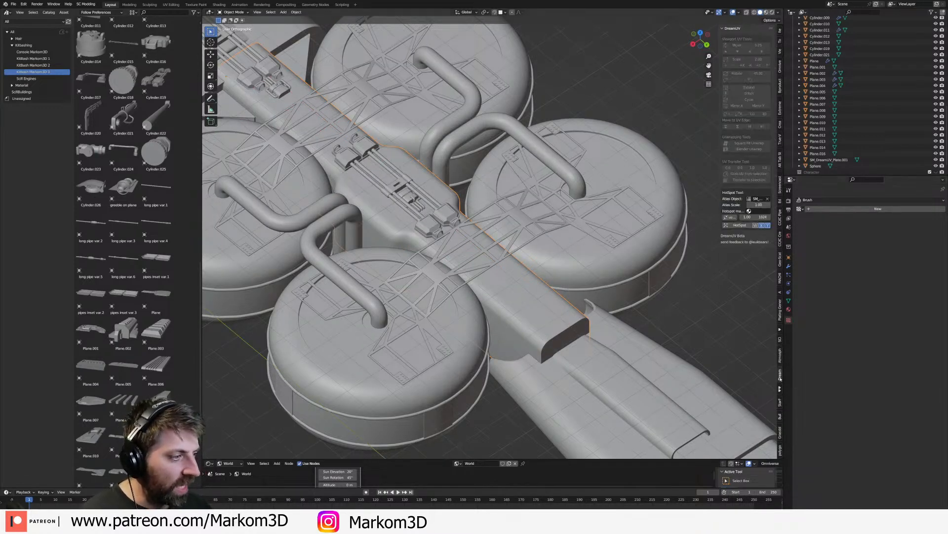
scroll(588, 251, down, 3)
middle_drag(475, 248, 600, 190)
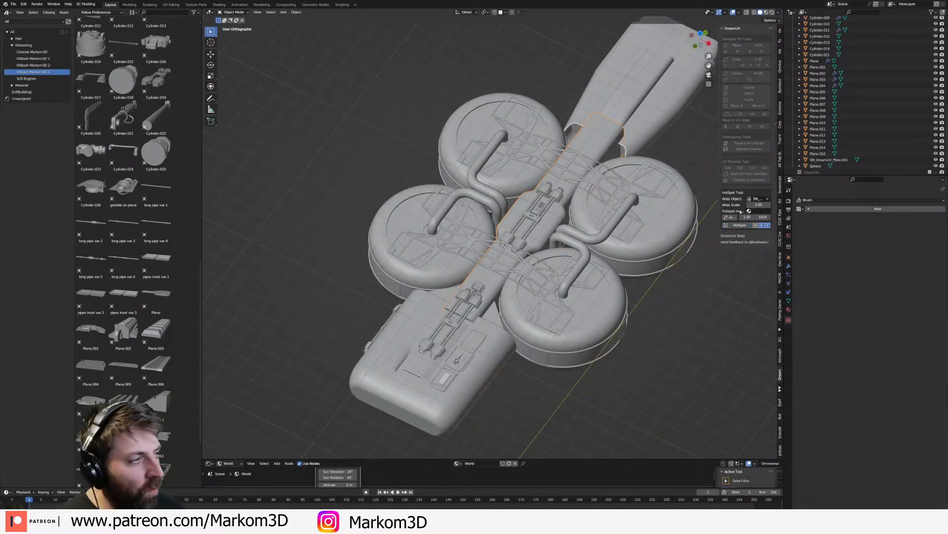
- Assign the DUV_Chipped_Grey material to the central beam and show the ship in material preview shading
click(789, 309)
click(803, 227)
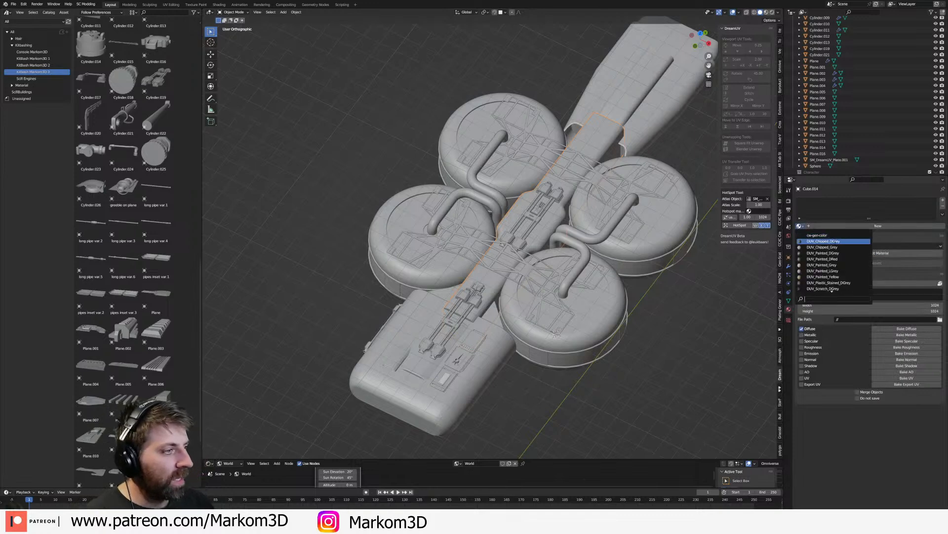
click(834, 251)
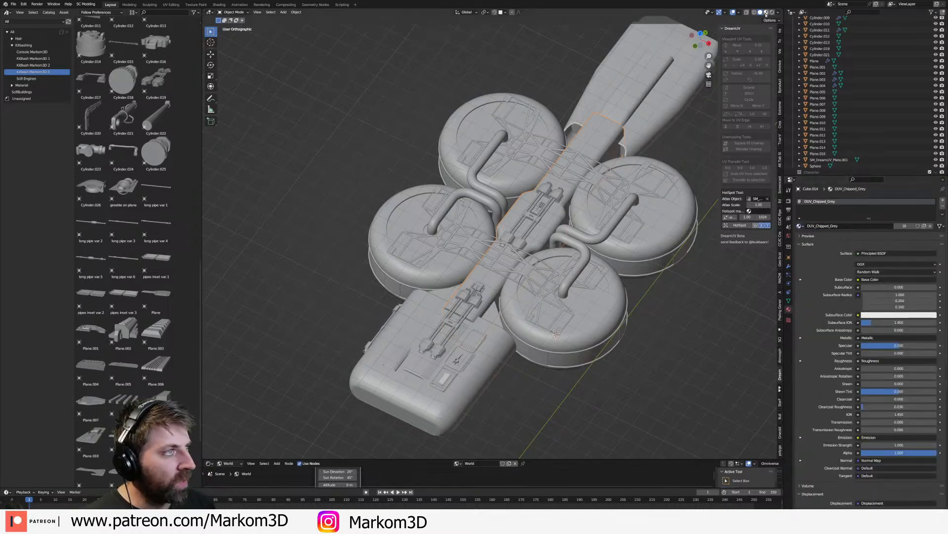
key(z)
middle_drag(668, 245, 644, 236)
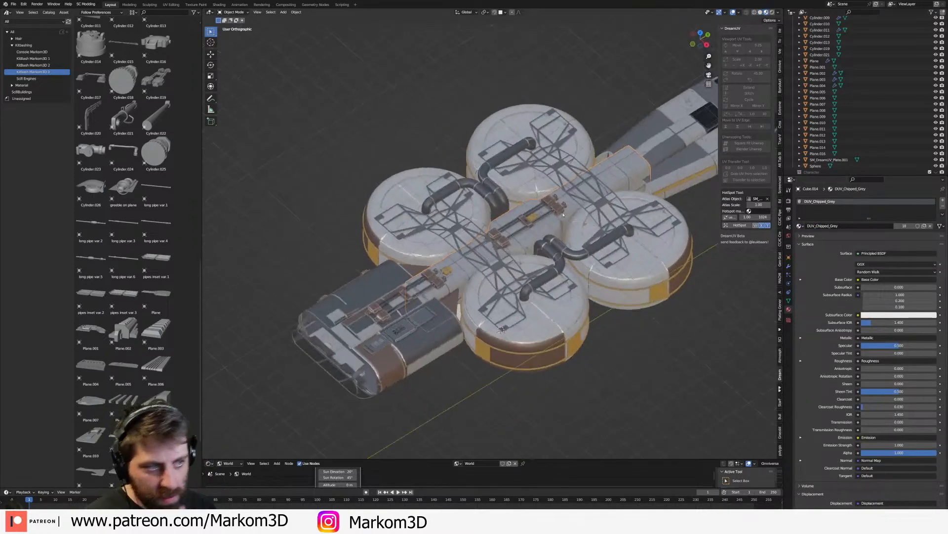
scroll(644, 236, up, 2)
middle_drag(664, 287, 553, 308)
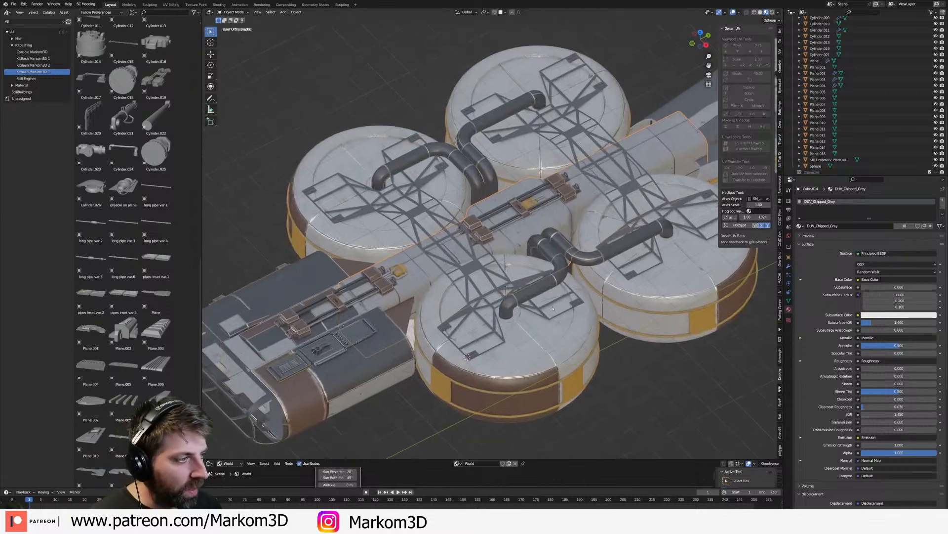
- Check the materials on the front hull and rod clamps, and change the central beam's material to DUV_Painted_DGrey
click(365, 358)
click(830, 201)
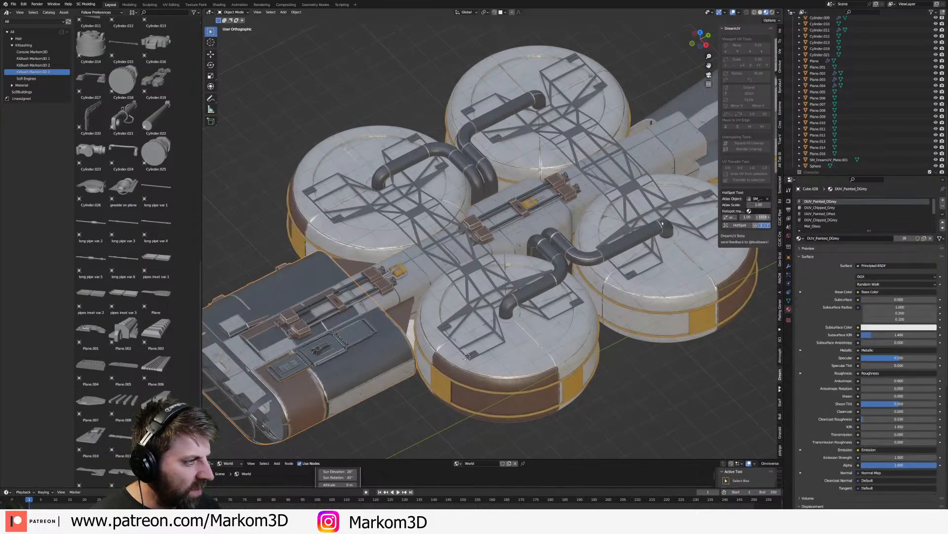
click(541, 212)
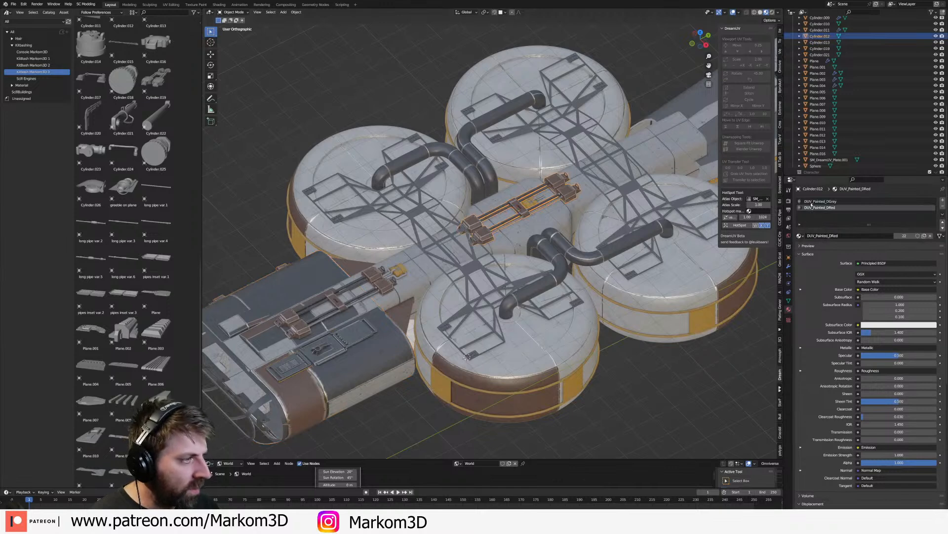
click(603, 244)
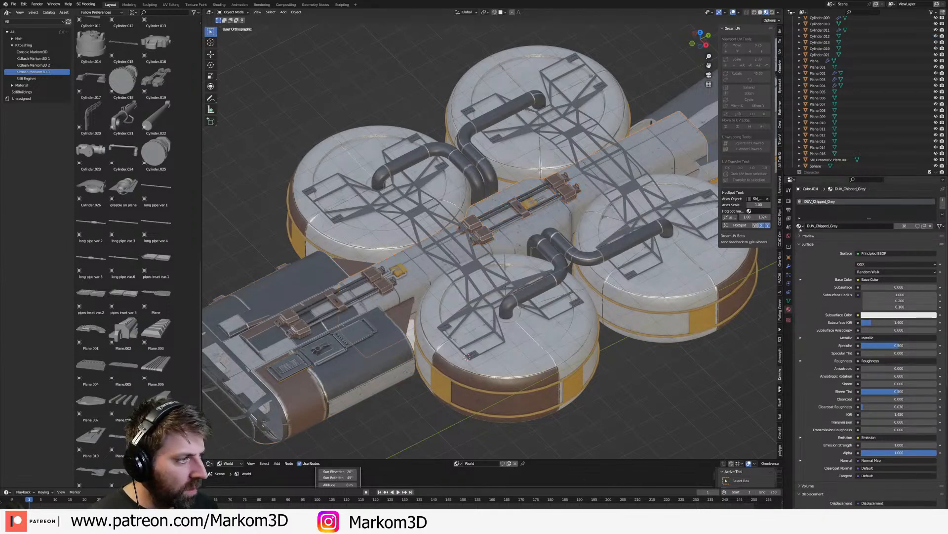
click(800, 227)
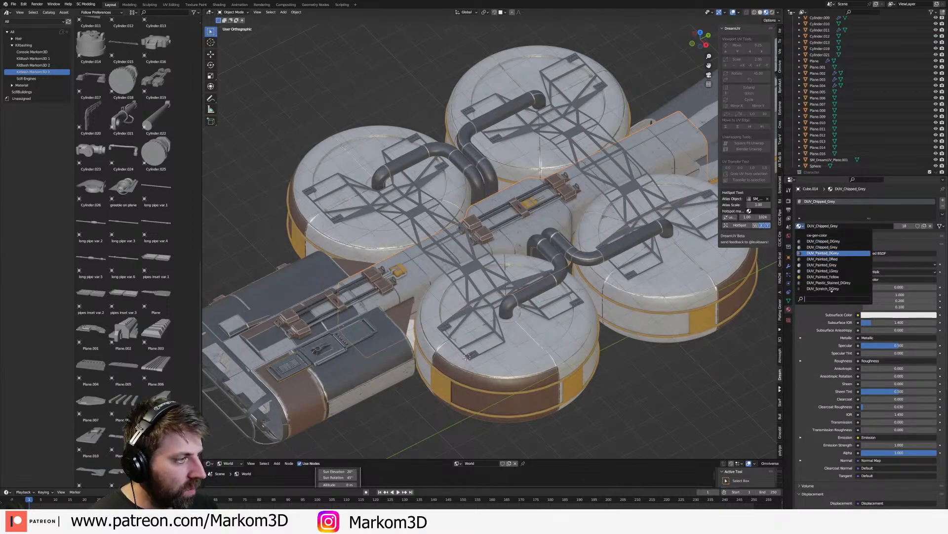
click(818, 253)
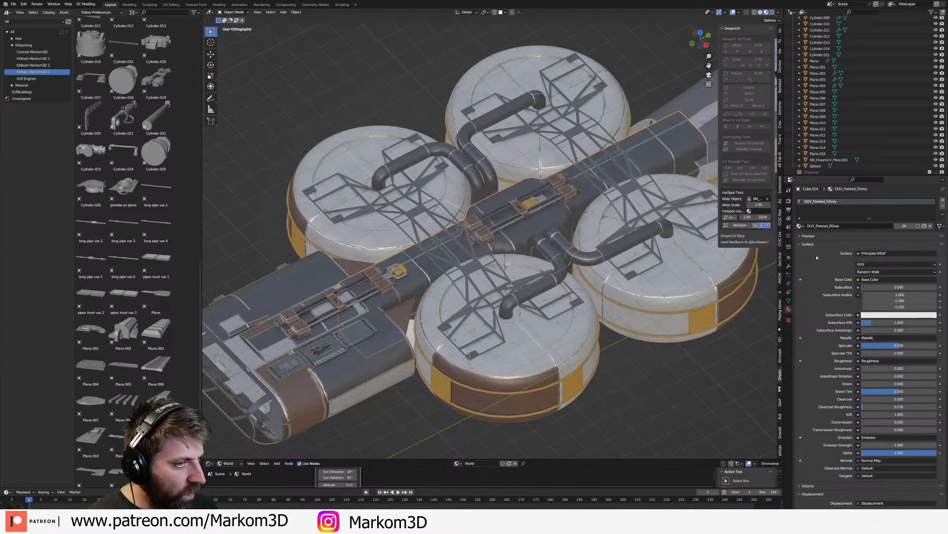
- Add a second, empty material slot to the central beam
middle_drag(518, 249, 537, 261)
scroll(380, 237, up, 4)
scroll(538, 261, down, 4)
click(941, 200)
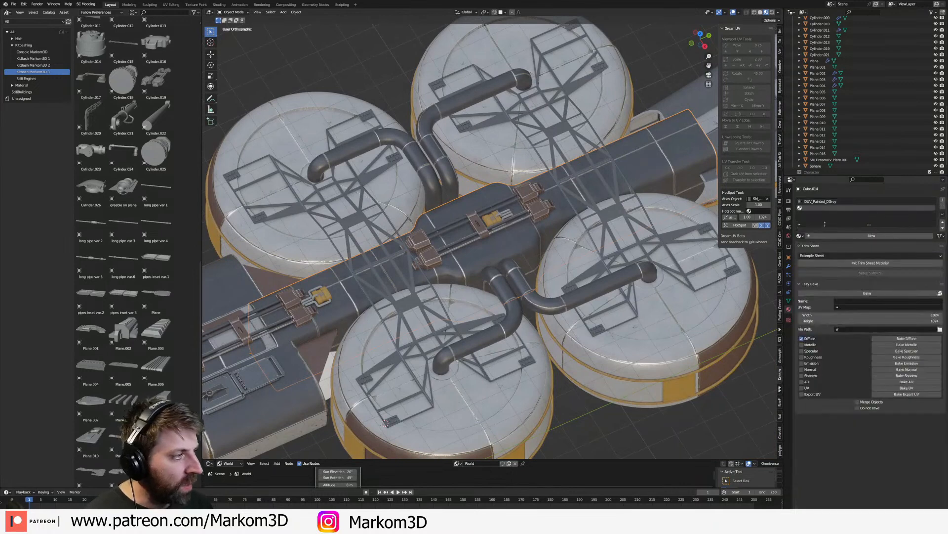
click(799, 236)
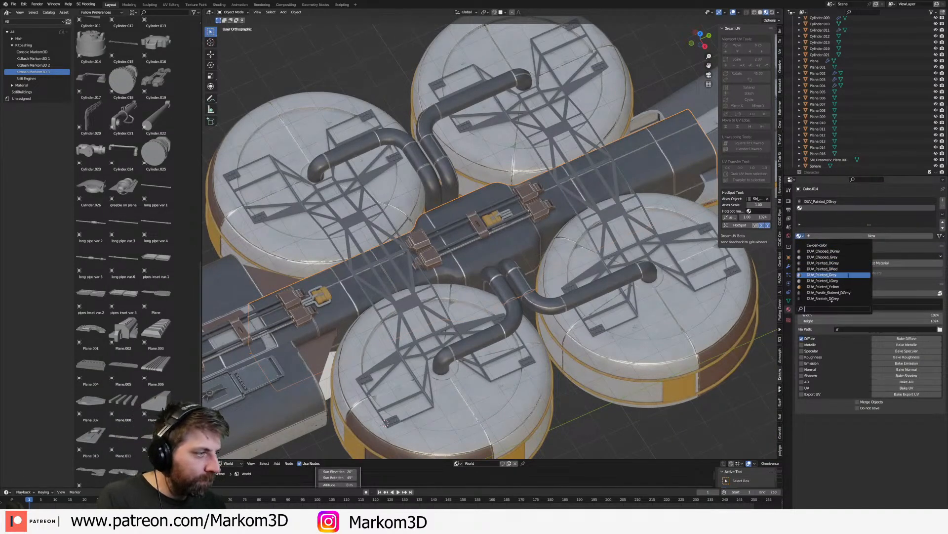
- Select the round thrusters and change their main material to DUV_Painted_DGrey
click(642, 342)
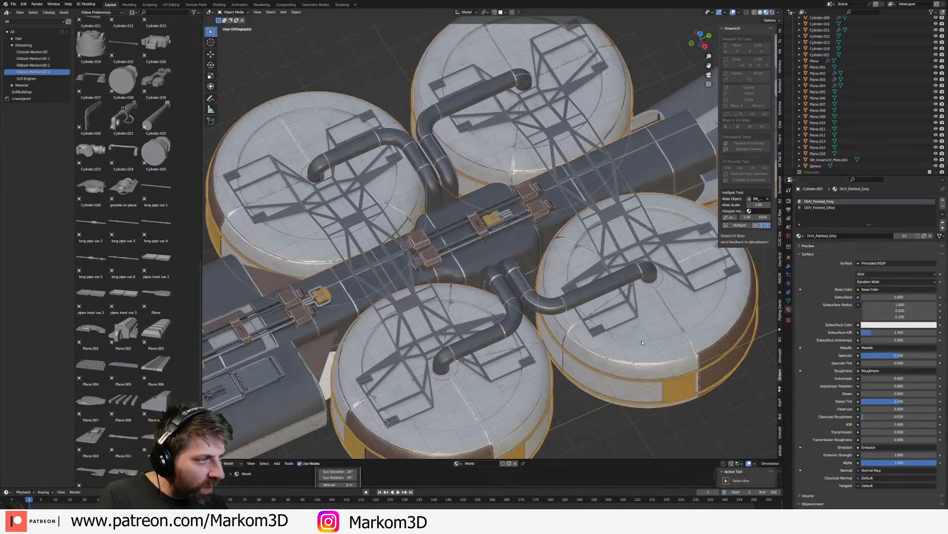
click(800, 236)
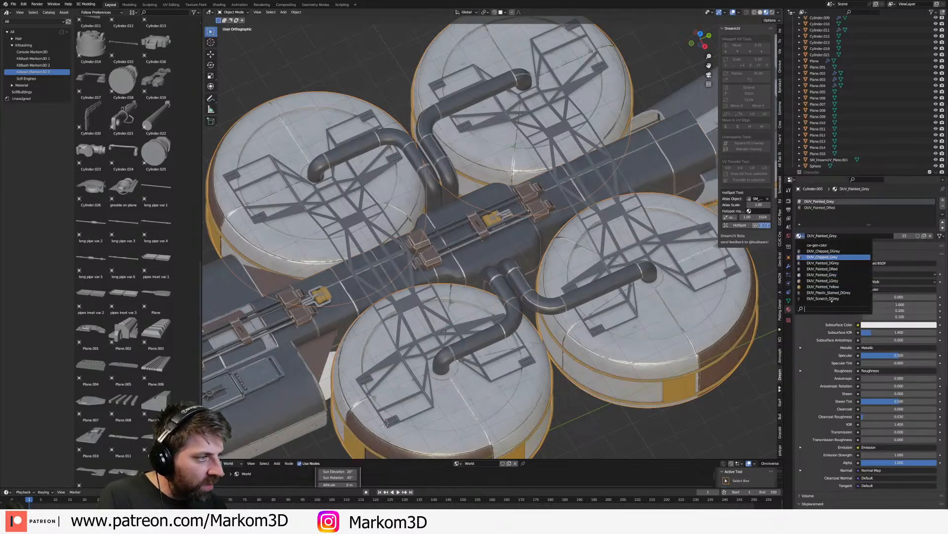
click(813, 266)
scroll(601, 326, down, 2)
middle_drag(599, 348, 598, 323)
- Try DUV_Chipped_Grey as the thrusters' main material, then switch it back to DUV_Painted_DGrey
click(800, 236)
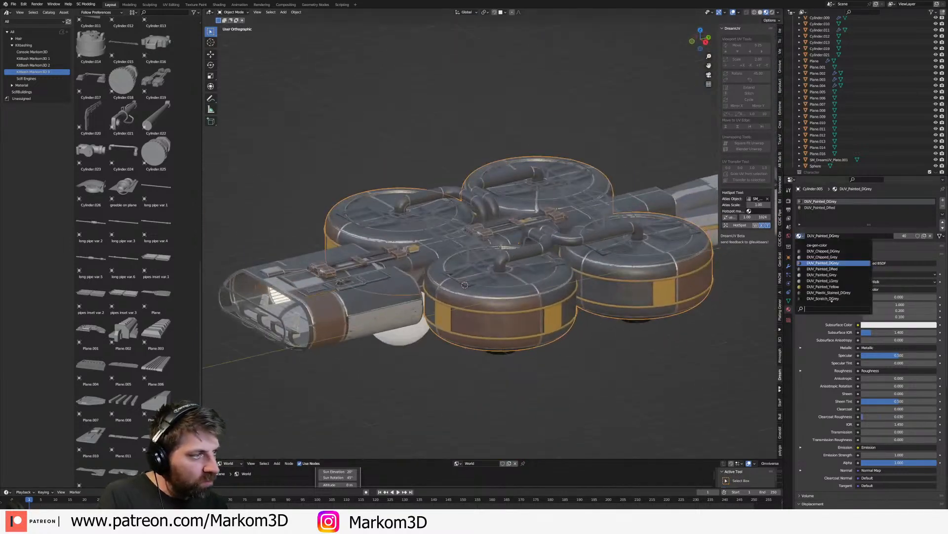
click(829, 256)
click(801, 237)
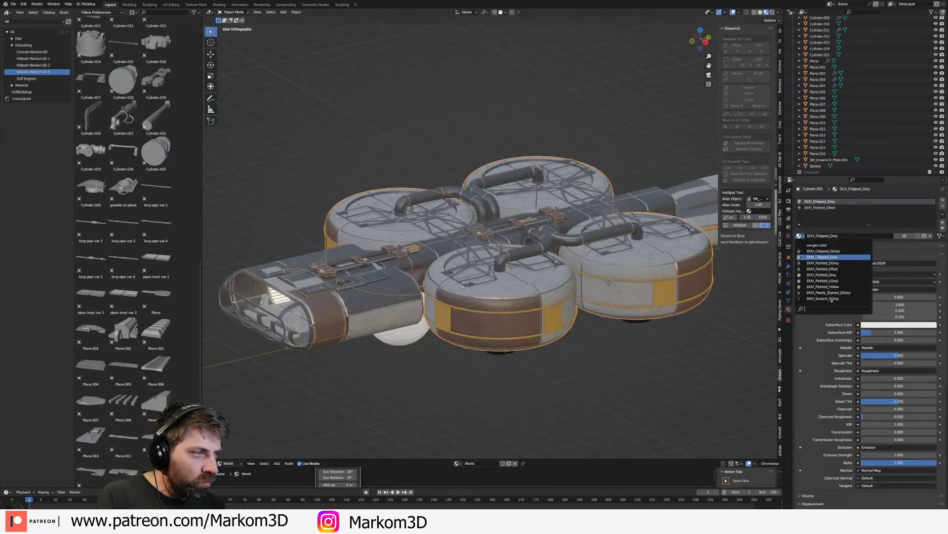
click(815, 264)
middle_drag(704, 262, 701, 283)
middle_drag(635, 292, 630, 297)
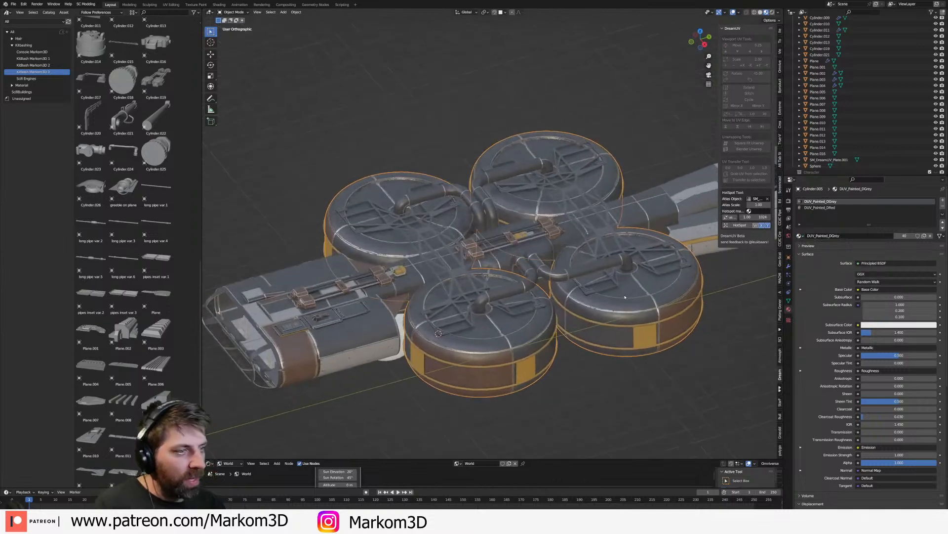
- Select the linked inner top faces of the thruster in Edit Mode and assign them a new DUV_Painted_Grey material slot
key(Tab)
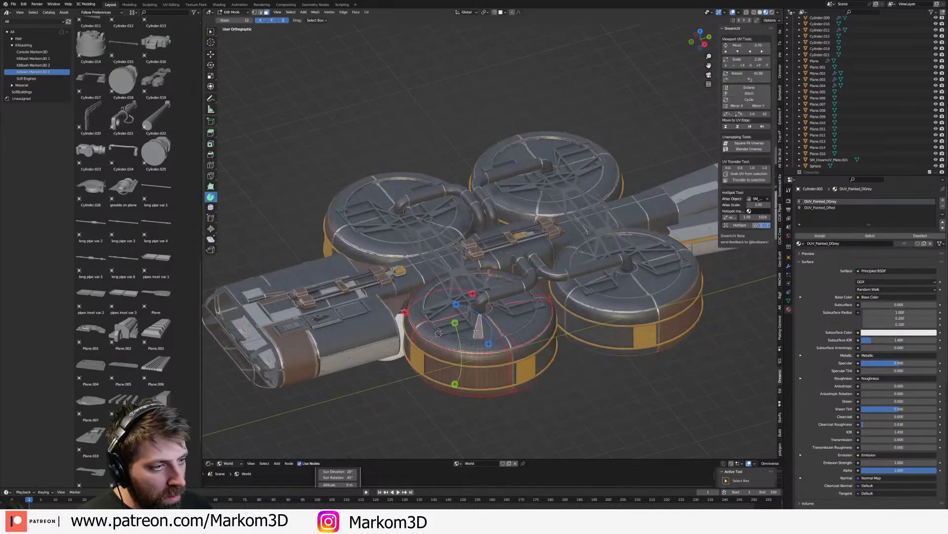
key(ctrl+l)
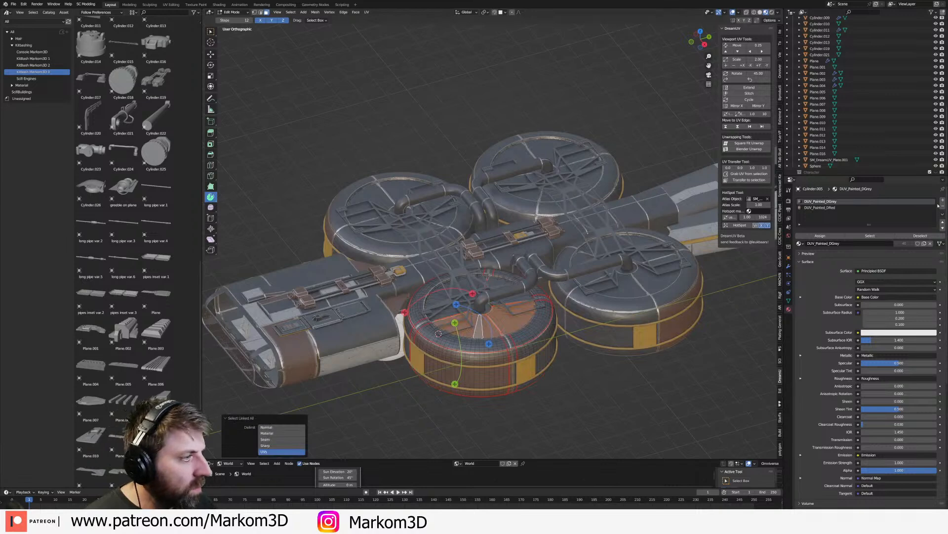
click(943, 201)
click(799, 244)
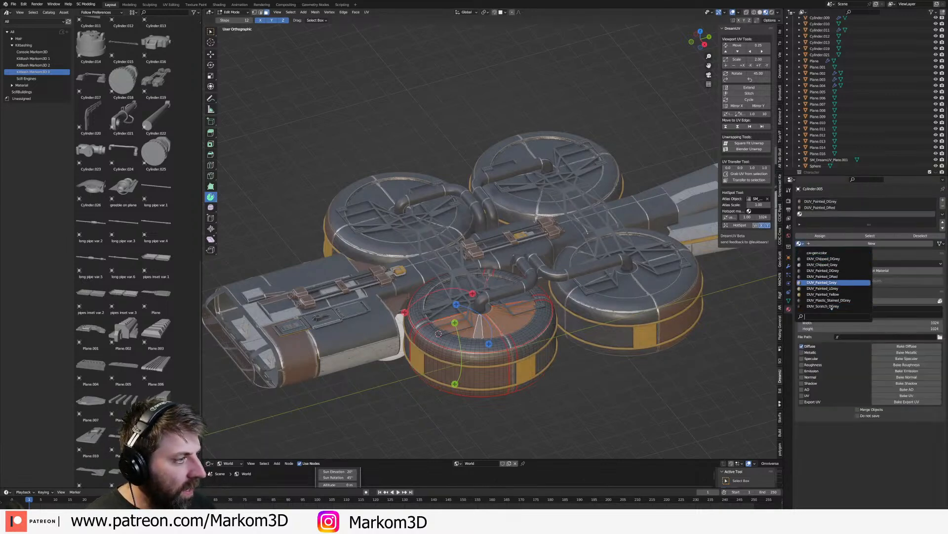
click(822, 282)
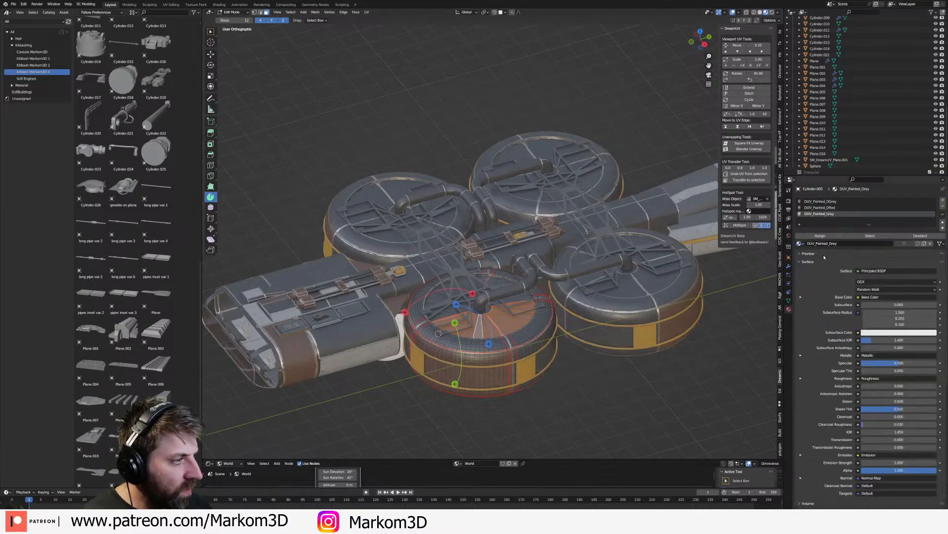
click(817, 237)
middle_drag(630, 341, 627, 313)
key(Tab)
- Select the central beam and open it in Edit Mode
scroll(588, 370, up, 2)
click(627, 314)
key(Tab)
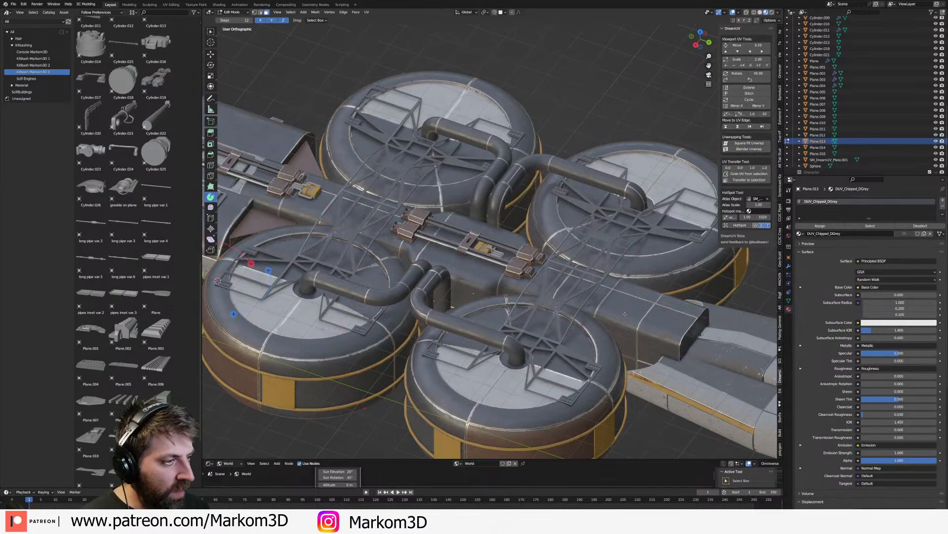
key(Tab)
click(624, 316)
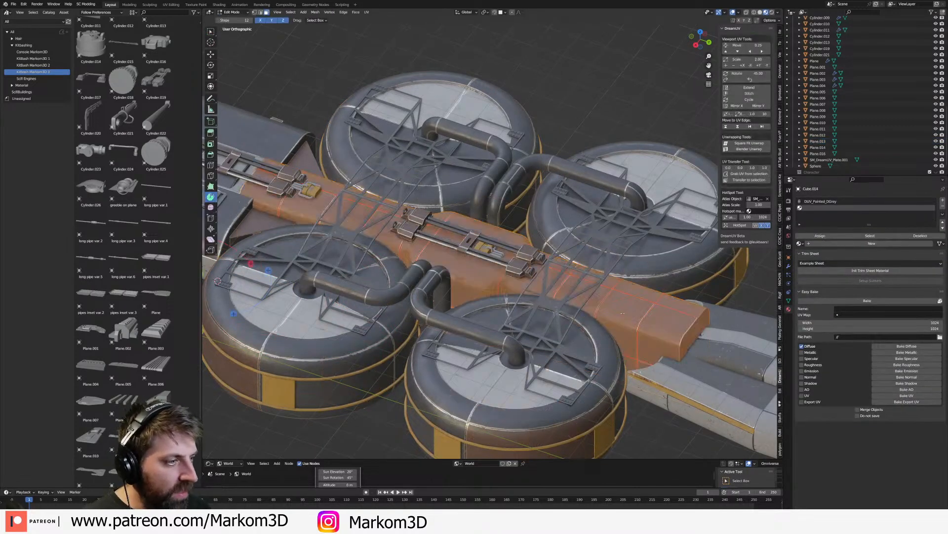
- Select the UV-linked top panels at the middle and rear of the spaceship's central spine
key(Tab)
key(ctrl+l)
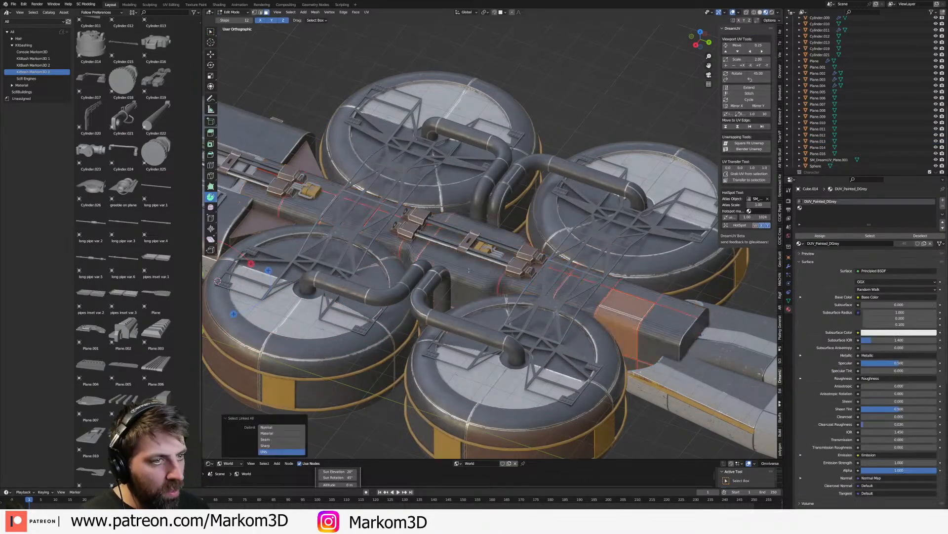
shift+click(472, 269)
key(ctrl+l)
middle_drag(473, 272, 566, 284)
shift+click(397, 326)
key(ctrl+l)
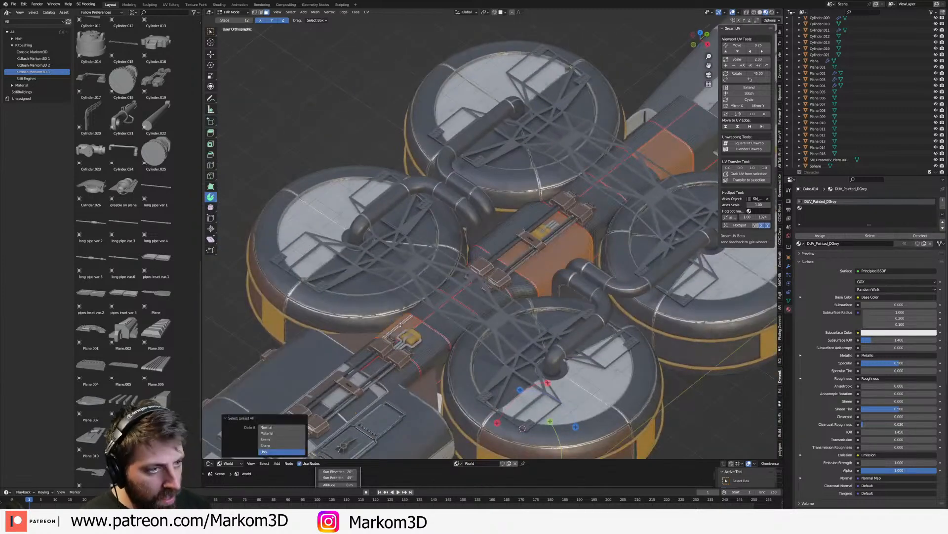
- Apply the DUV_Painted_Grey material to the selected spine panels through the second material slot
click(833, 208)
click(799, 243)
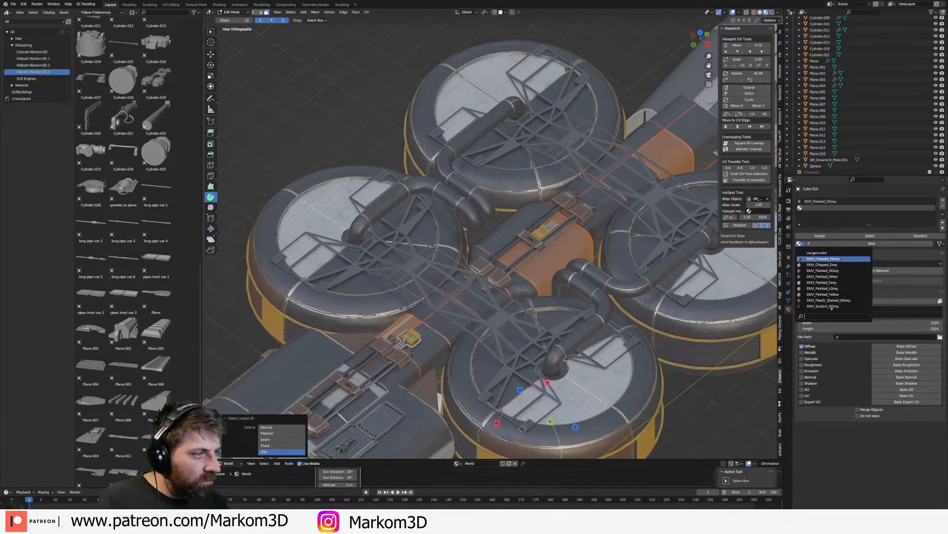
click(823, 282)
- Select the UV-linked faces on the spine's underside and give them DUV_Painted_DRed in a third material slot
middle_drag(626, 355, 614, 257)
click(566, 212)
shift+middle_drag(294, 138, 424, 181)
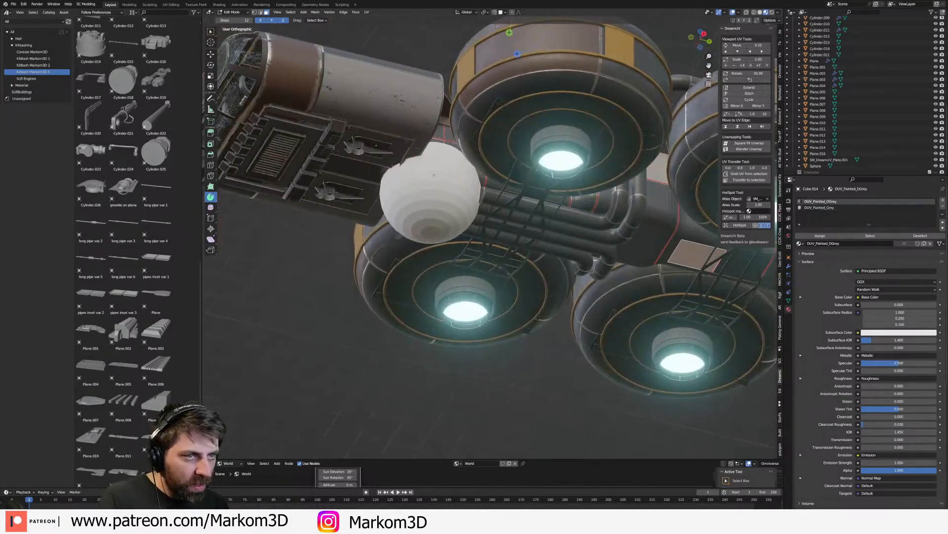
key(ctrl+l)
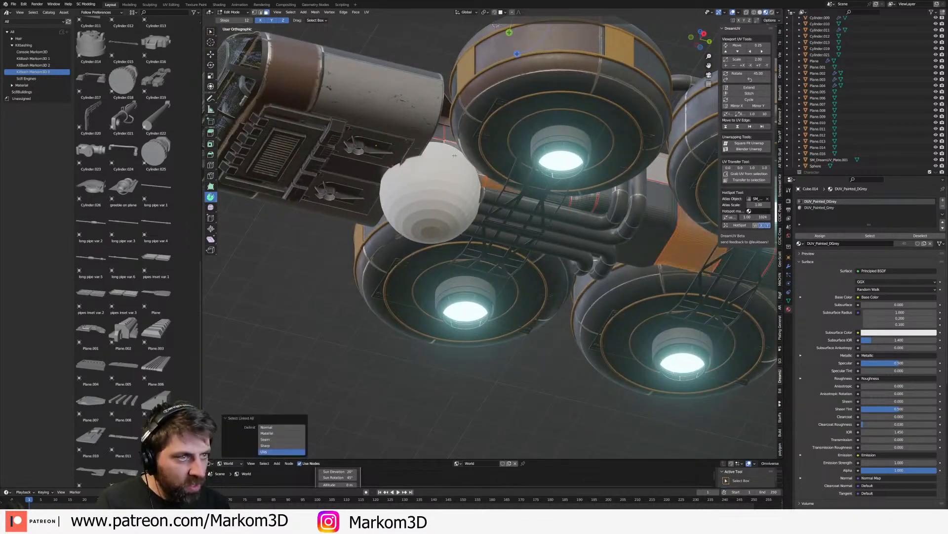
click(942, 200)
click(799, 243)
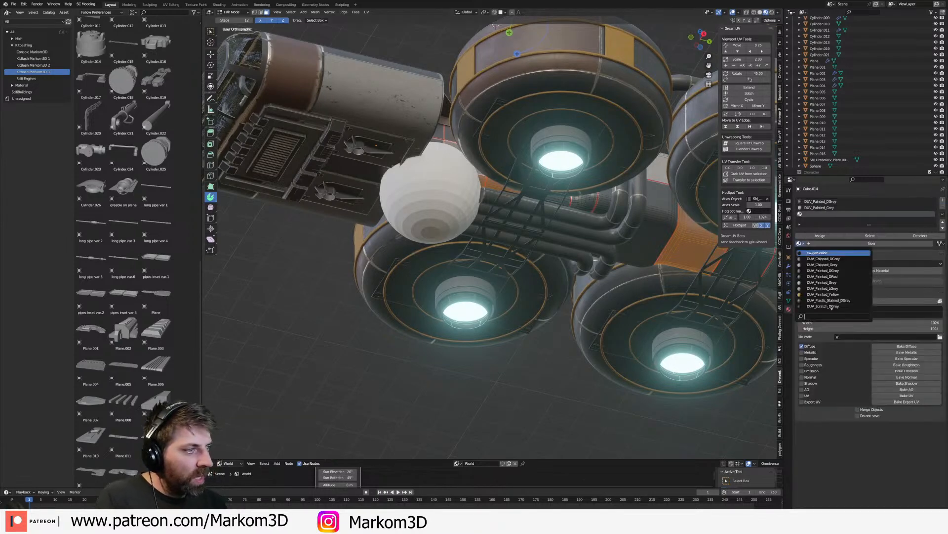
click(822, 276)
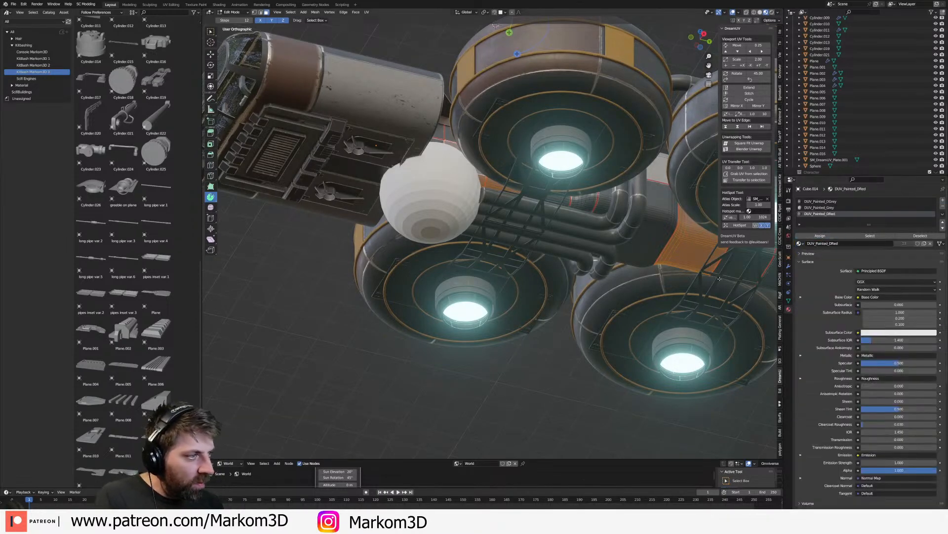
middle_drag(539, 276, 538, 369)
scroll(538, 369, down, 2)
key(Tab)
middle_drag(620, 390, 600, 395)
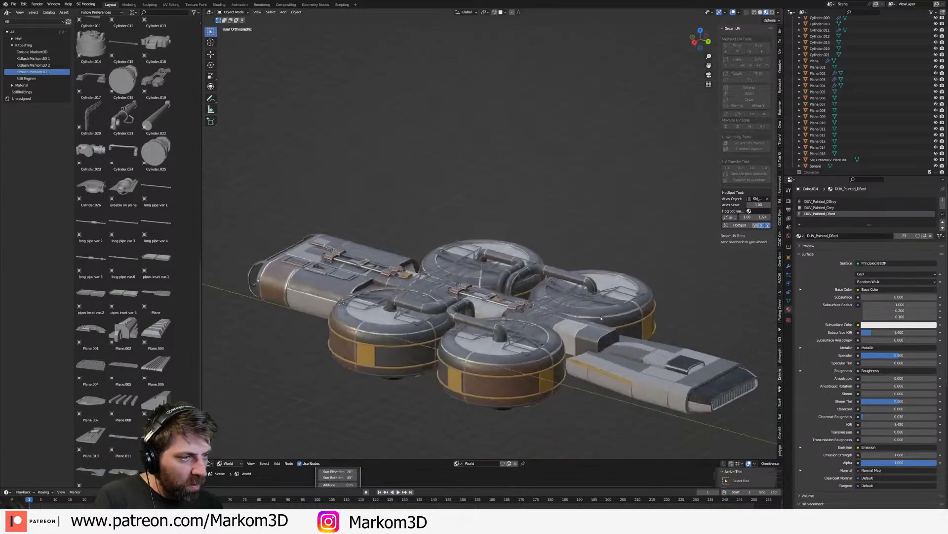
- Assign DUV_Painted_DRed to the UV-linked front top panel of the spine, between the cockpit and the front pods
scroll(601, 343, up, 2)
middle_drag(601, 344, 543, 240)
middle_drag(558, 303, 573, 289)
key(Tab)
click(490, 287)
key(ctrl+l)
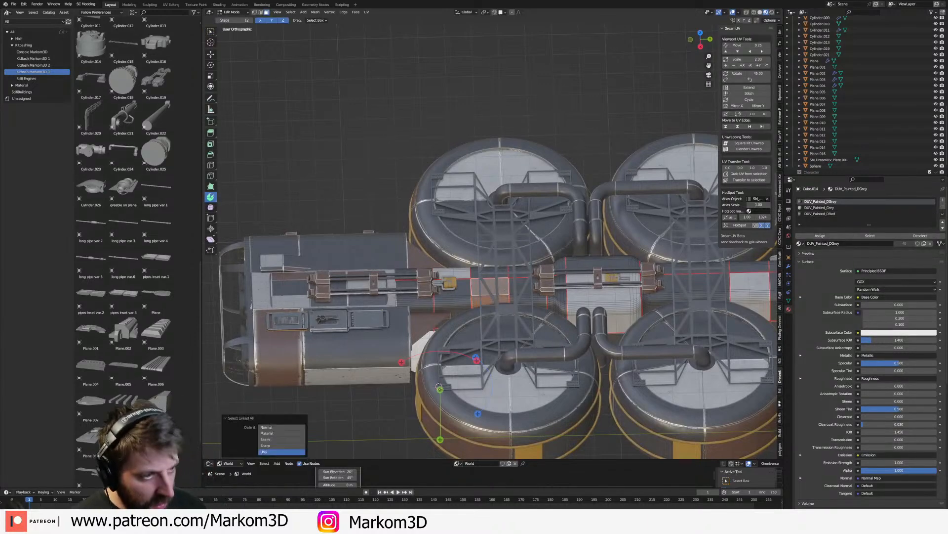
click(821, 213)
click(820, 235)
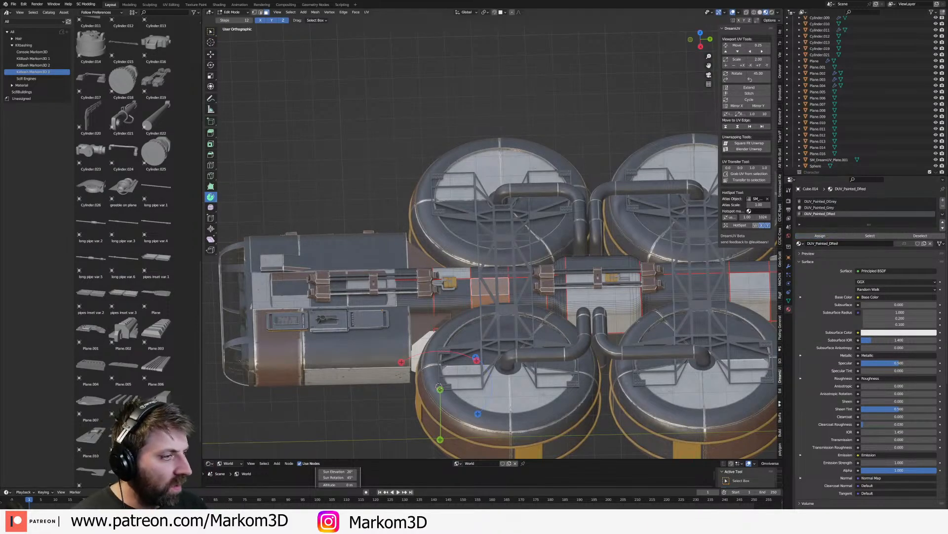
key(Tab)
- Examine the whole ship's colour scheme and compare it with the other models in the scene
scroll(544, 321, down, 3)
middle_drag(642, 376, 756, 402)
shift+middle_drag(756, 401, 577, 405)
scroll(577, 405, up, 3)
middle_drag(650, 341, 577, 318)
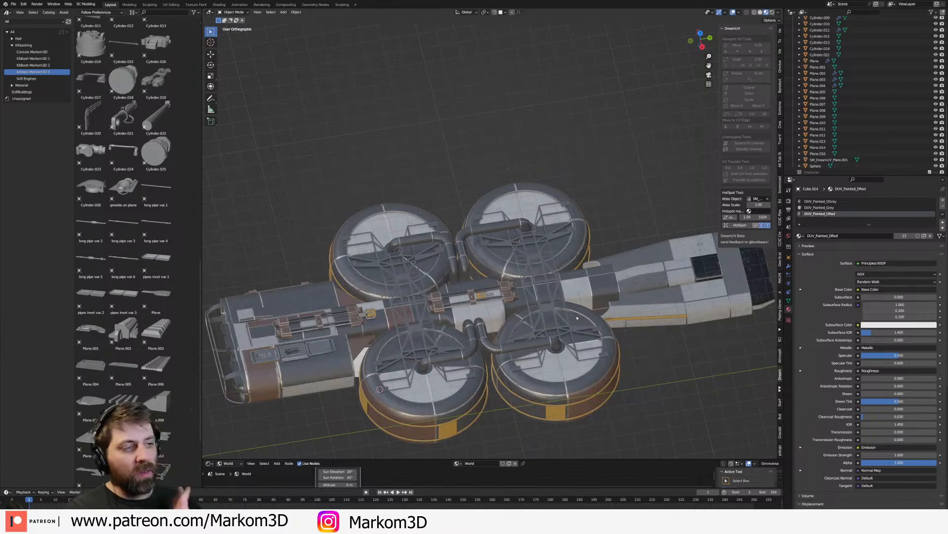
click(708, 310)
scroll(705, 326, down, 6)
shift+middle_drag(707, 327, 540, 328)
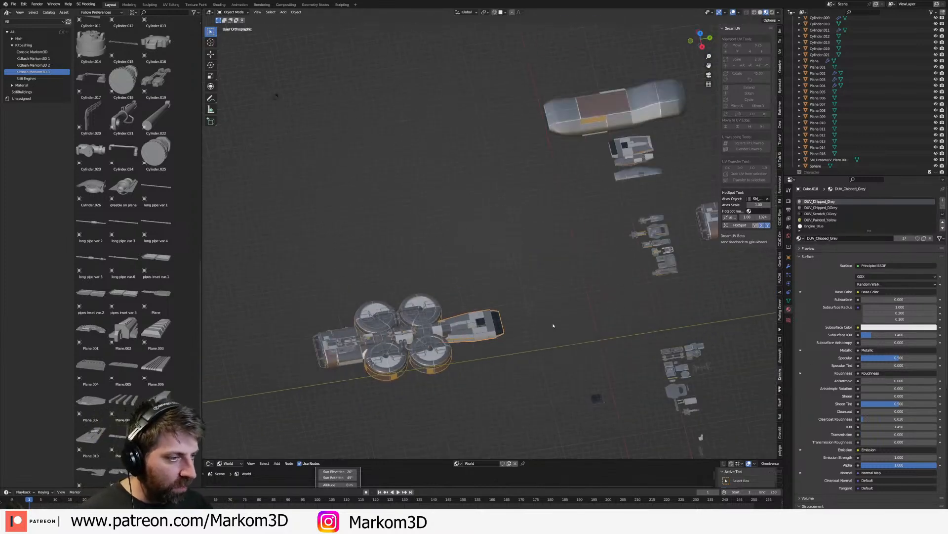
shift+middle_drag(604, 309, 551, 350)
middle_drag(570, 184, 594, 213)
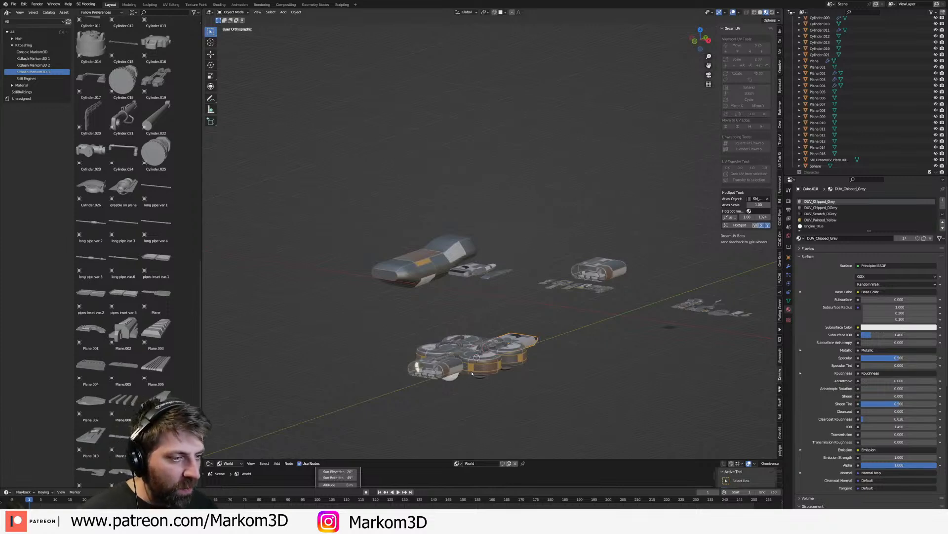
- Select the long mechanical greeble on the neighbouring ship model and view the pod ship straight from below
click(470, 373)
scroll(644, 372, up, 3)
middle_drag(644, 372, 639, 412)
click(530, 213)
middle_drag(532, 229, 549, 252)
click(518, 127)
middle_drag(474, 400, 431, 262)
shift+middle_drag(439, 321, 572, 325)
key(ctrl+KP_7)
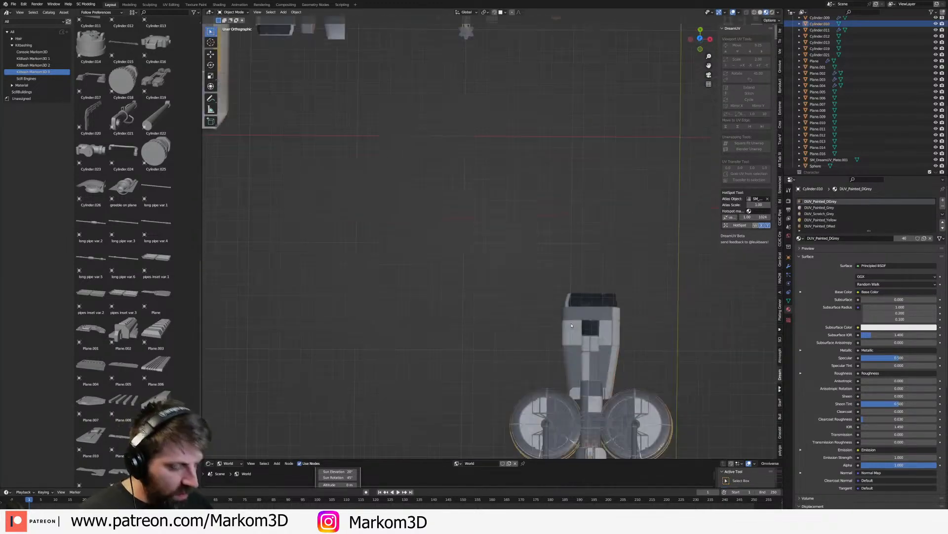
shift+middle_drag(584, 224, 561, 417)
scroll(571, 319, up, 1)
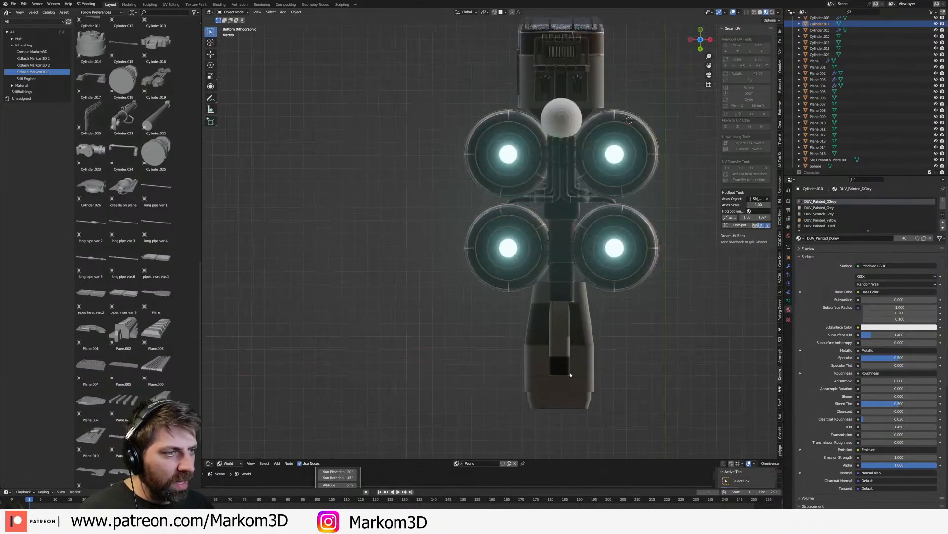
- Duplicate the greeble, move the copy onto the underside of the pod ship's spine and rotate it 90°
key(shift+d)
right_click(572, 319)
key(g)
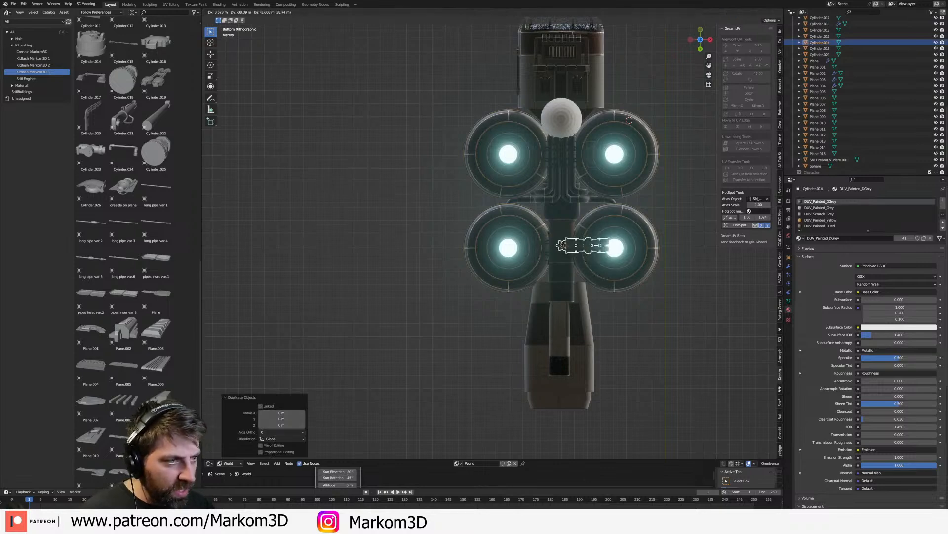
click(620, 293)
text(r90)
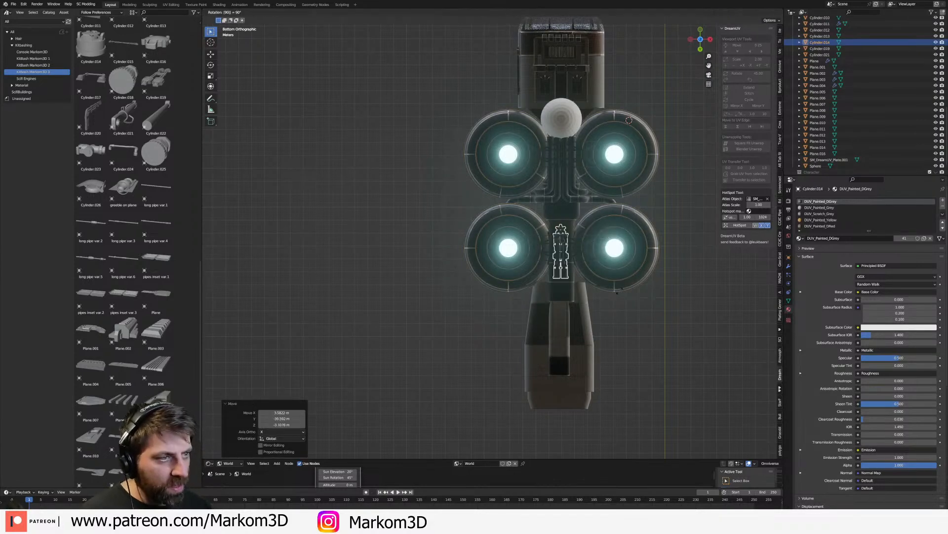
key(Return)
- Fit the duplicated greeble to the spine's underside by scaling it and sliding it along Y, centred on the spine
click(562, 214)
click(780, 31)
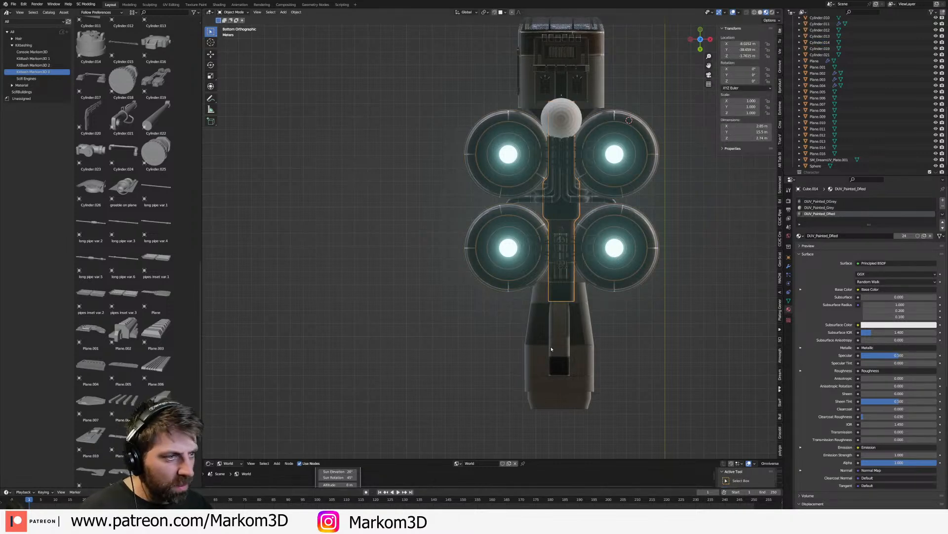
click(563, 280)
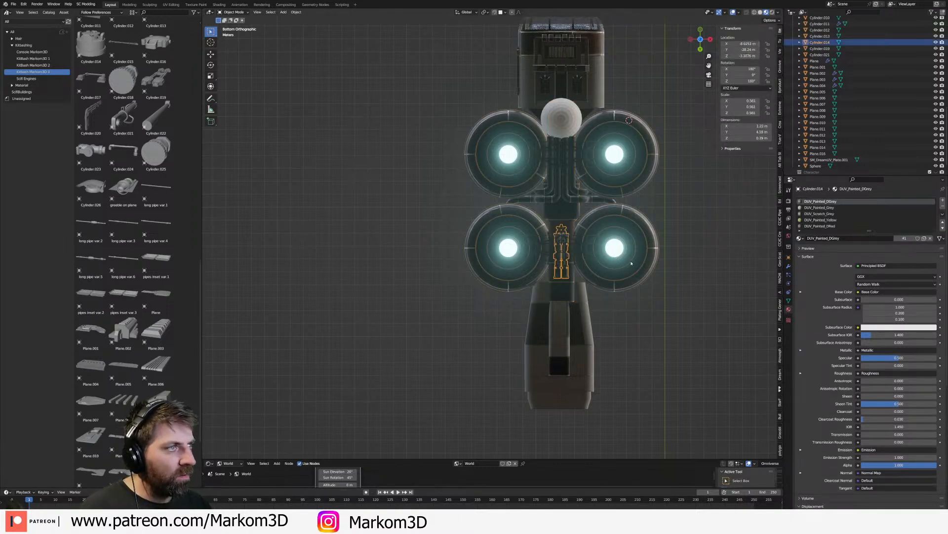
key(KP_Decimal)
key(s)
click(532, 324)
key(g)
key(y)
click(533, 332)
- Inspect the ship's underside around the new greeble, the spine and the white sphere
scroll(543, 345, down, 5)
middle_drag(544, 345, 623, 445)
middle_drag(618, 291, 536, 282)
scroll(564, 299, up, 4)
click(536, 317)
scroll(536, 316, down, 2)
middle_drag(558, 361, 635, 280)
scroll(553, 330, up, 3)
scroll(556, 331, down, 4)
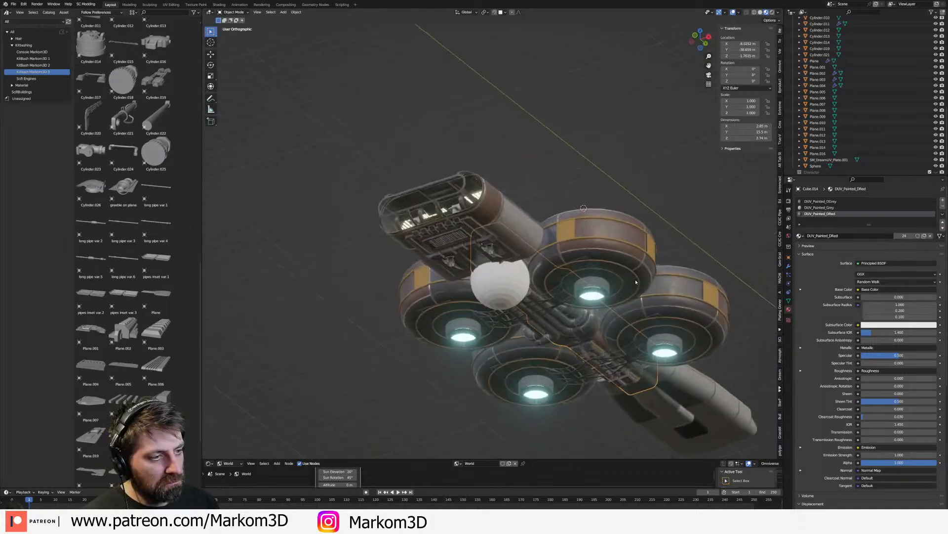
click(487, 282)
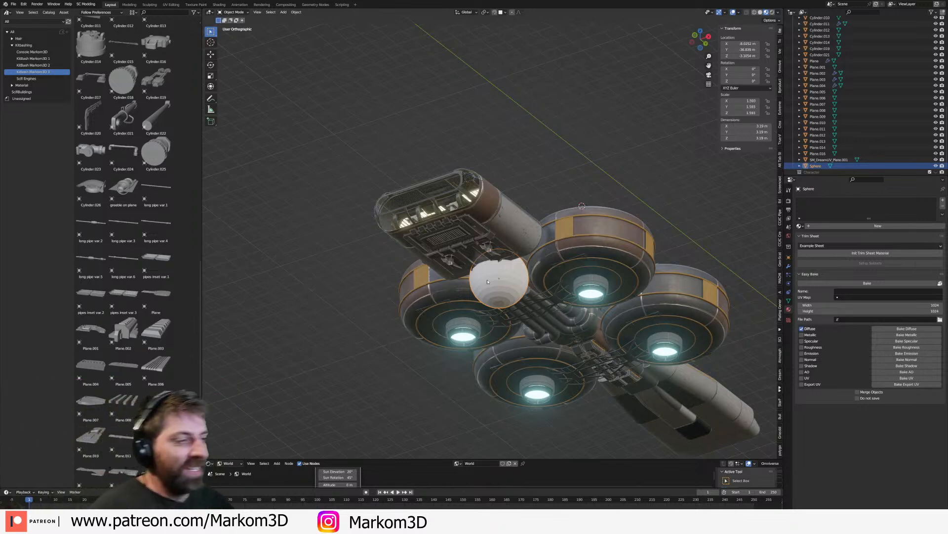
- Inspect the thruster pods and cockpit section from a front view slightly above the ship
middle_drag(726, 212, 581, 346)
scroll(571, 336, up, 2)
shift+click(580, 347)
click(581, 353)
scroll(581, 352, down, 2)
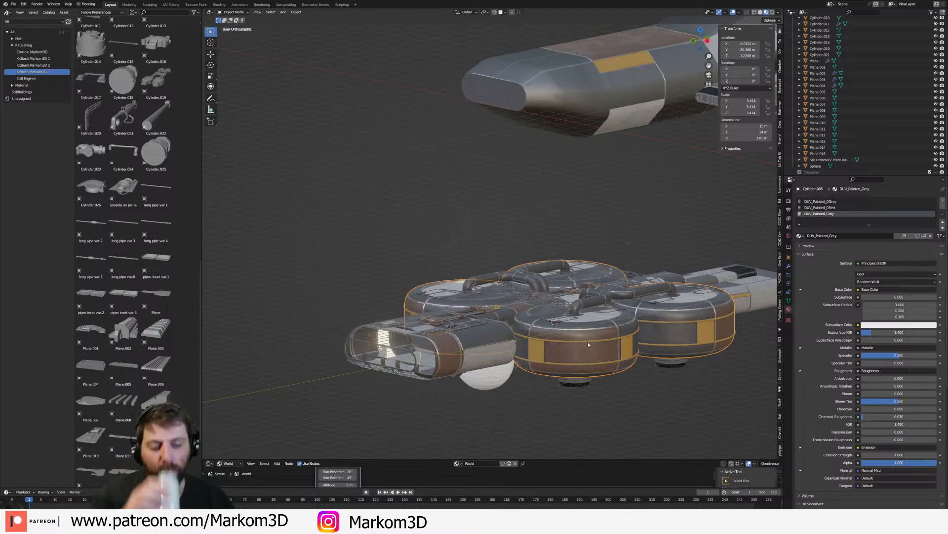
scroll(624, 330, up, 3)
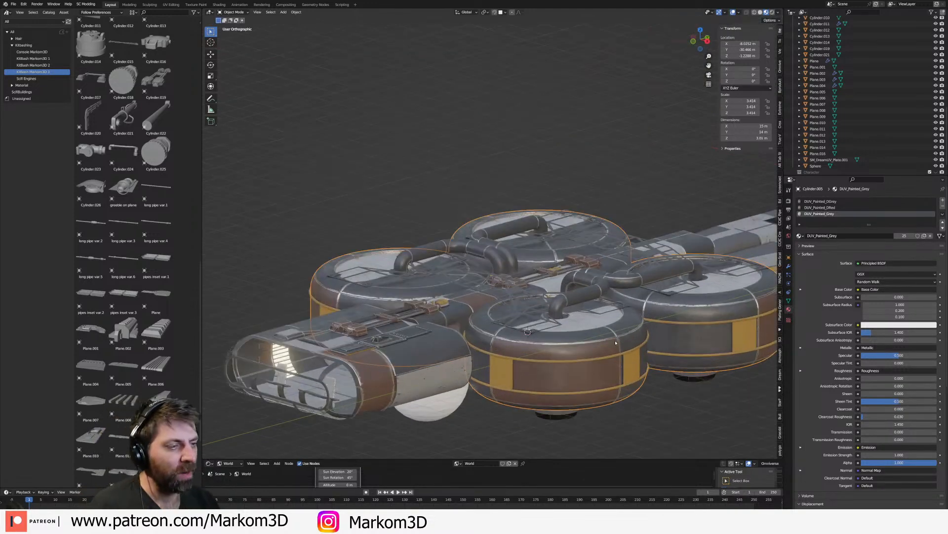
shift+middle_drag(470, 346, 554, 320)
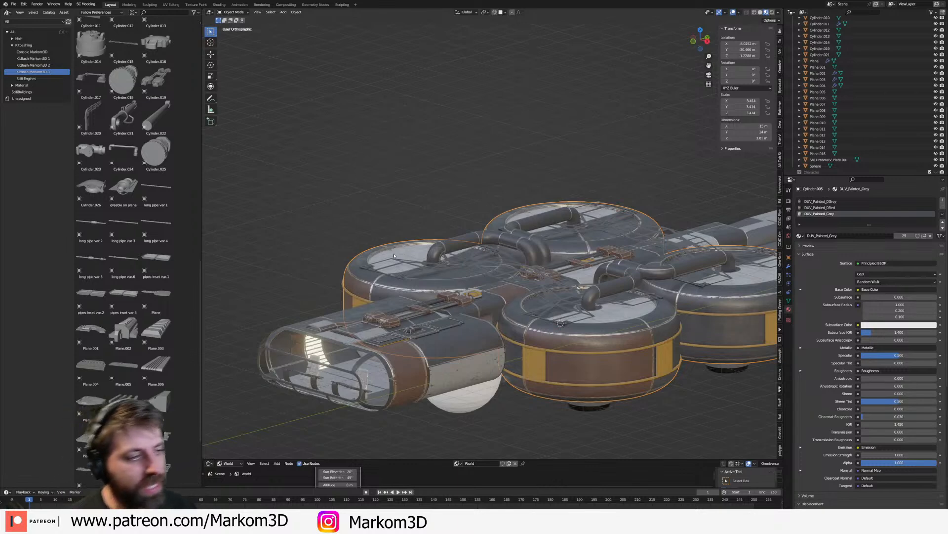
- Lower the dark red rail greeble on the cockpit roof along Z by about 0.05 m
scroll(391, 329, up, 2)
click(391, 331)
scroll(391, 331, up, 3)
key(g)
key(z)
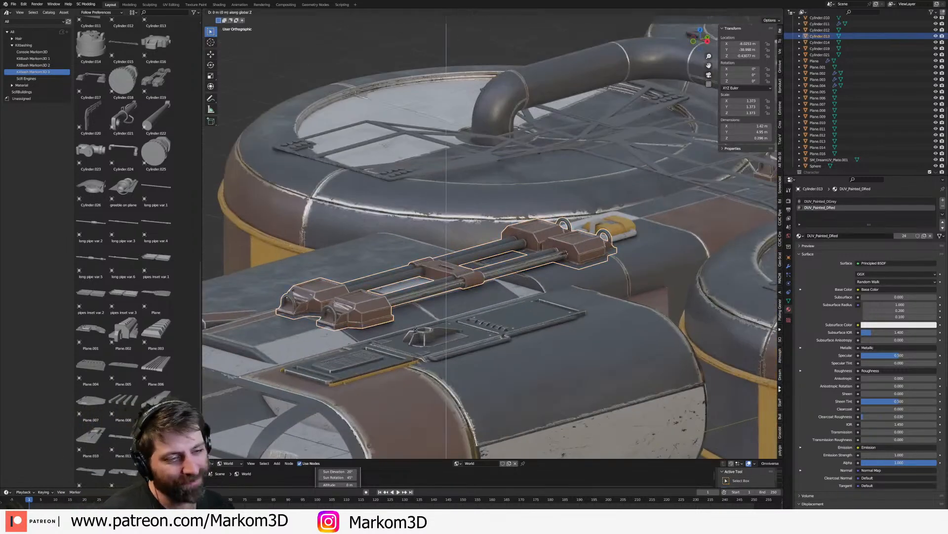
click(414, 358)
scroll(417, 359, down, 2)
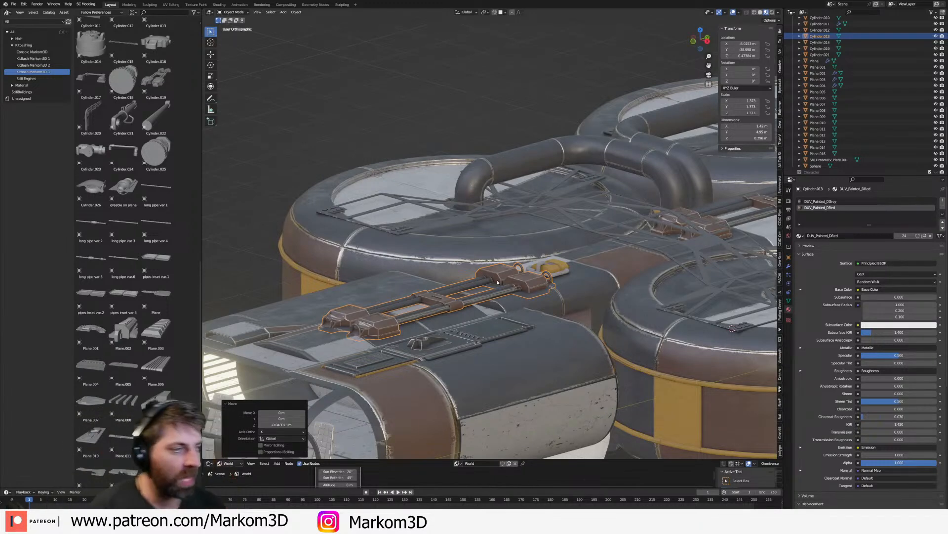
- Try DUV_Chipped_Grey and DUV_Painted_Yellow as the material of the lattice framework over the pods
click(692, 245)
click(821, 226)
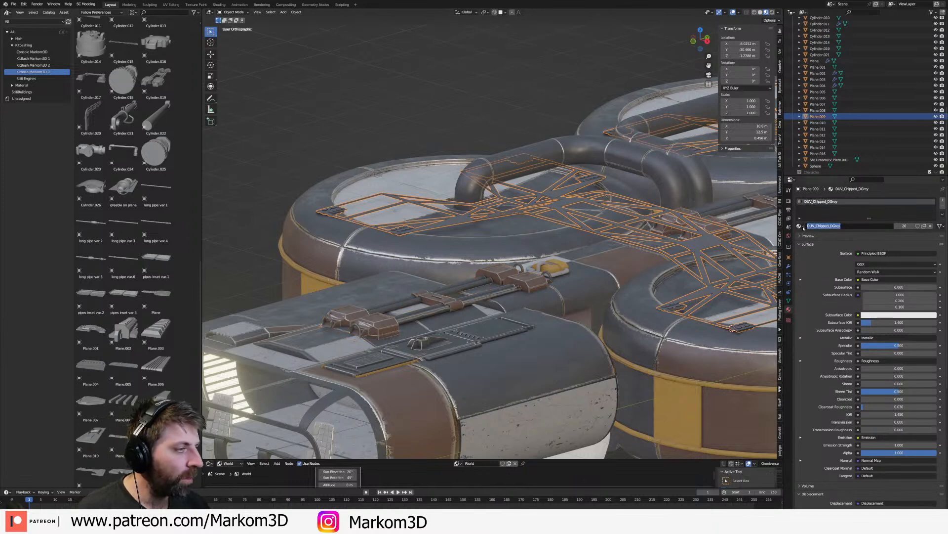
click(801, 227)
click(801, 226)
click(815, 248)
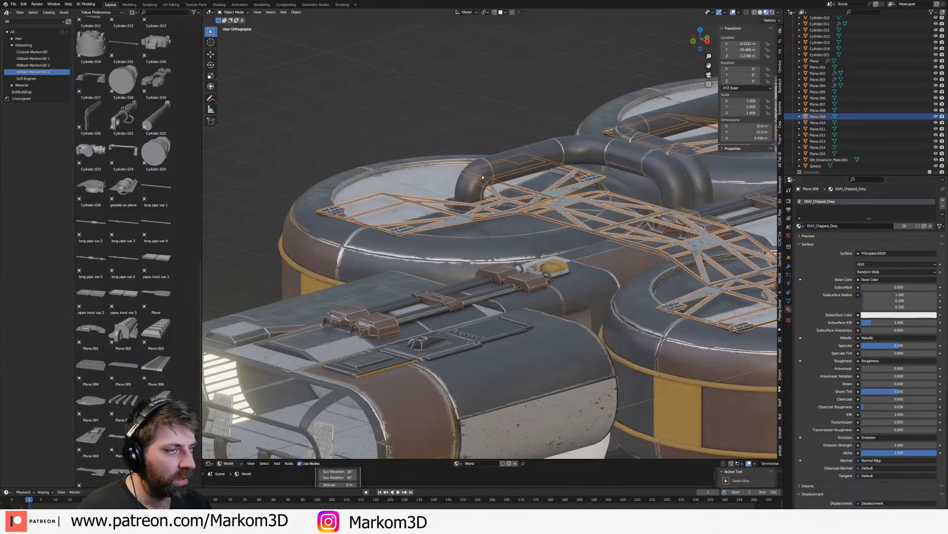
scroll(544, 227, down, 4)
click(705, 411)
middle_drag(659, 317, 536, 338)
scroll(705, 411, down, 3)
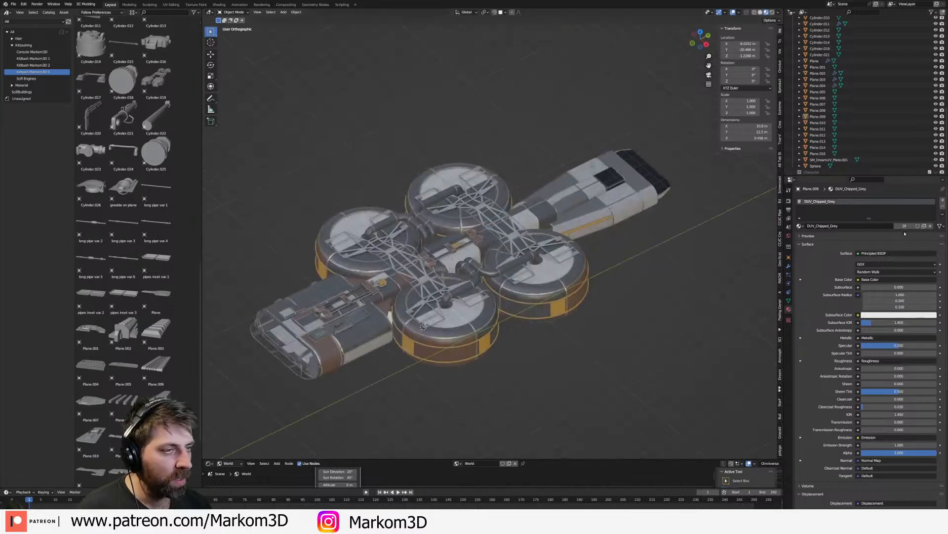
click(800, 226)
click(830, 278)
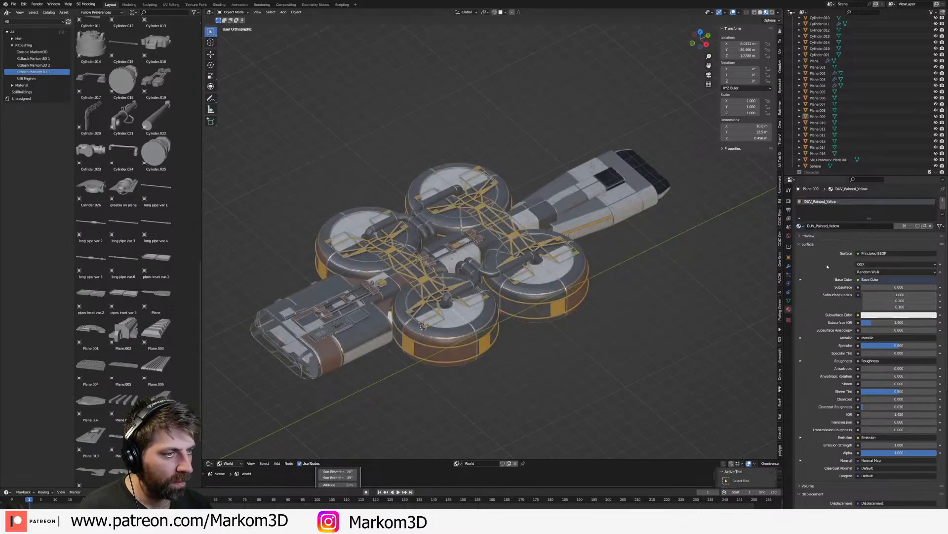
- Set the material of the lattice framework over the pods to DUV_Painted_LGrey
click(800, 226)
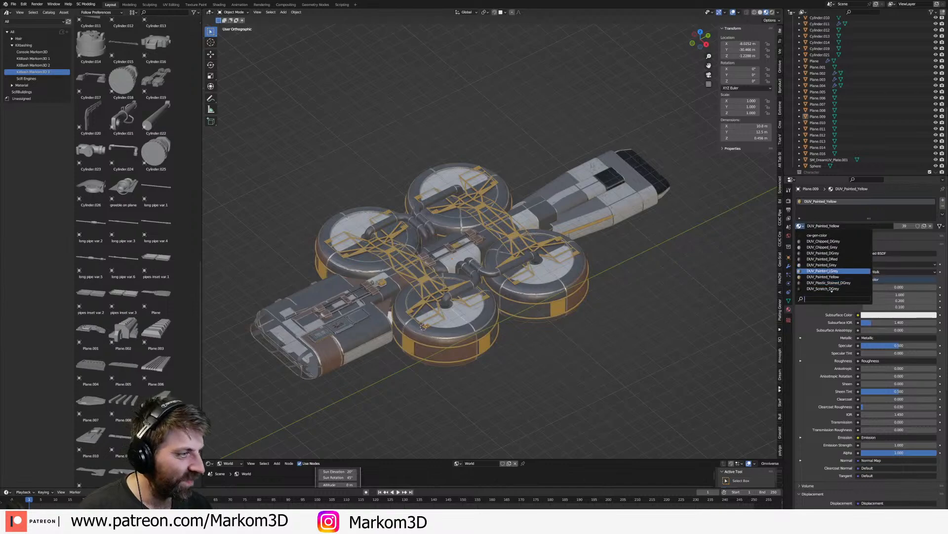
click(826, 271)
scroll(633, 327, up, 4)
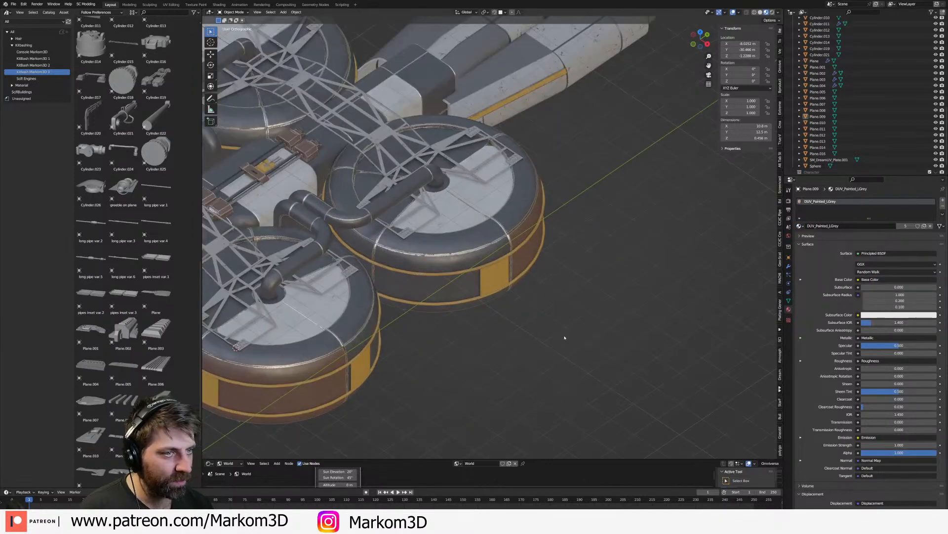
- Show the ship in rendered viewport shading from a front three-quarter view
middle_drag(424, 295, 466, 301)
scroll(466, 302, up, 3)
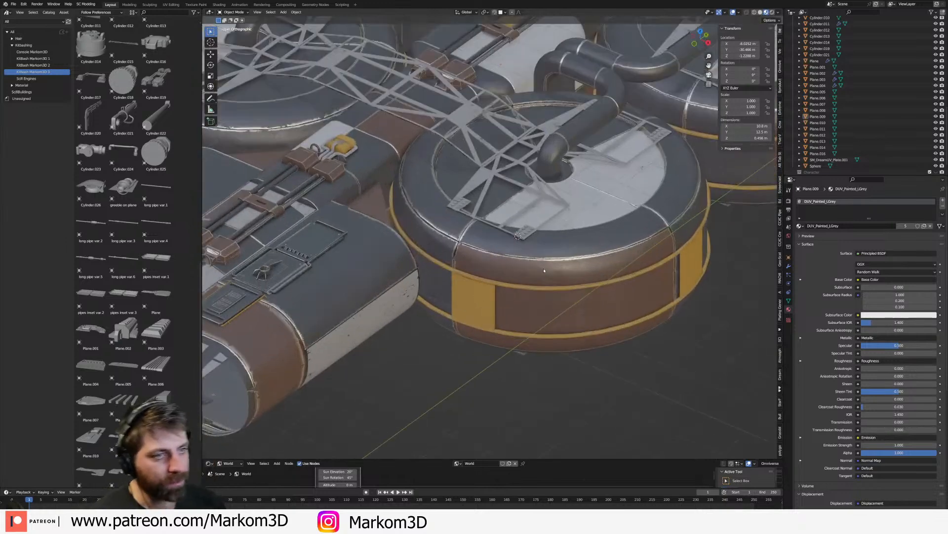
scroll(544, 309, down, 5)
middle_drag(543, 309, 556, 308)
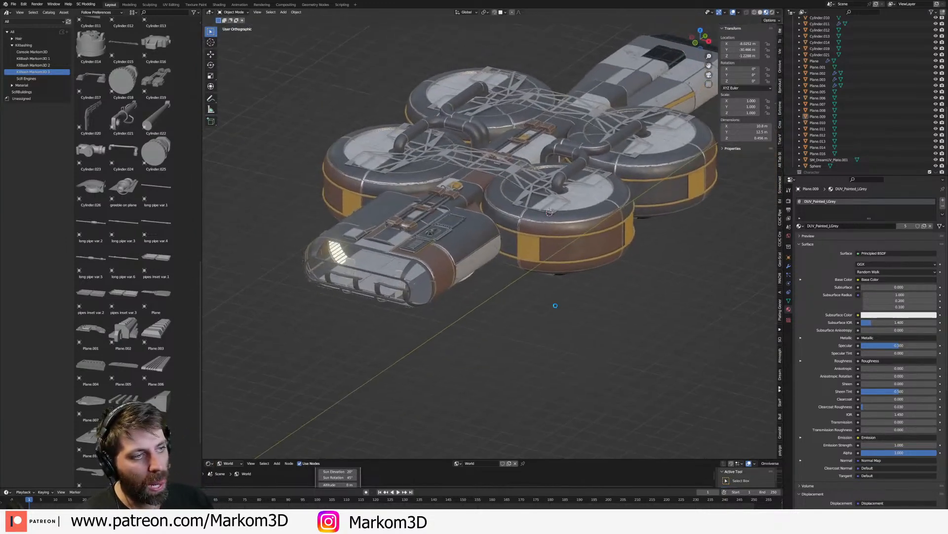
click(772, 11)
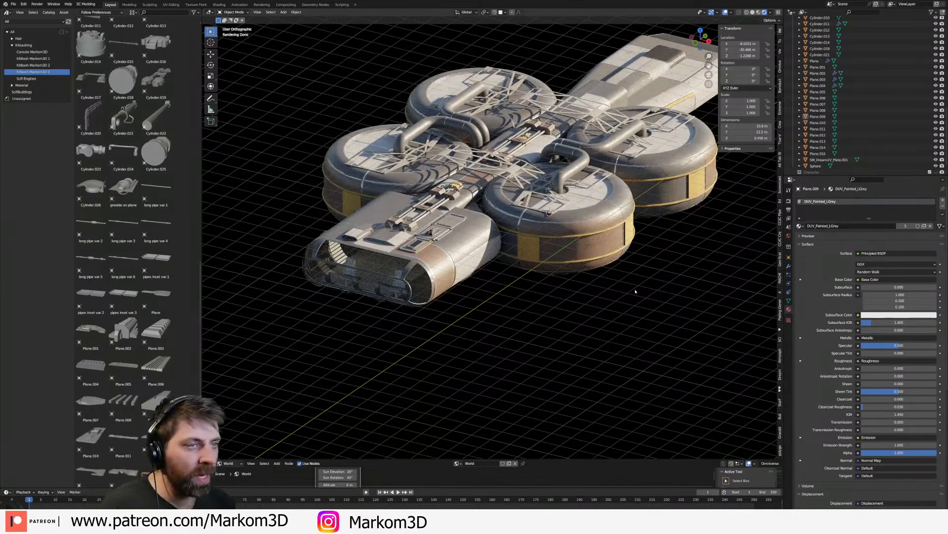
- Inspect the ship from above and from below in the rendered view, and select the sphere under the hull
shift+middle_drag(639, 271, 620, 313)
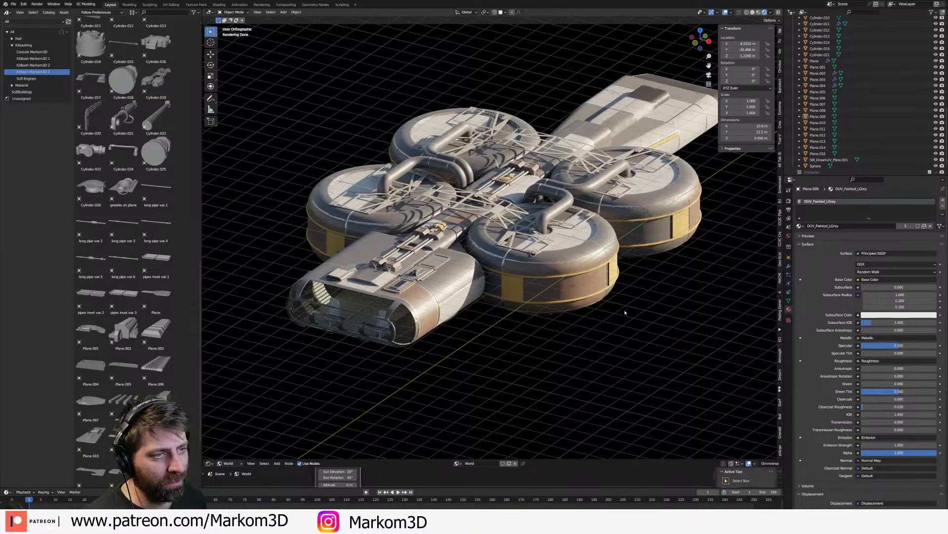
middle_drag(510, 197, 525, 229)
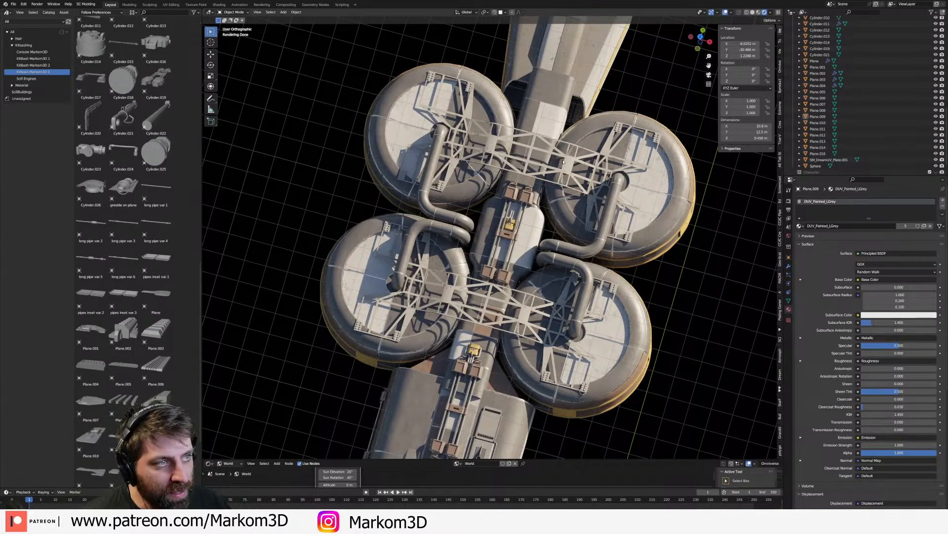
middle_drag(479, 323, 469, 300)
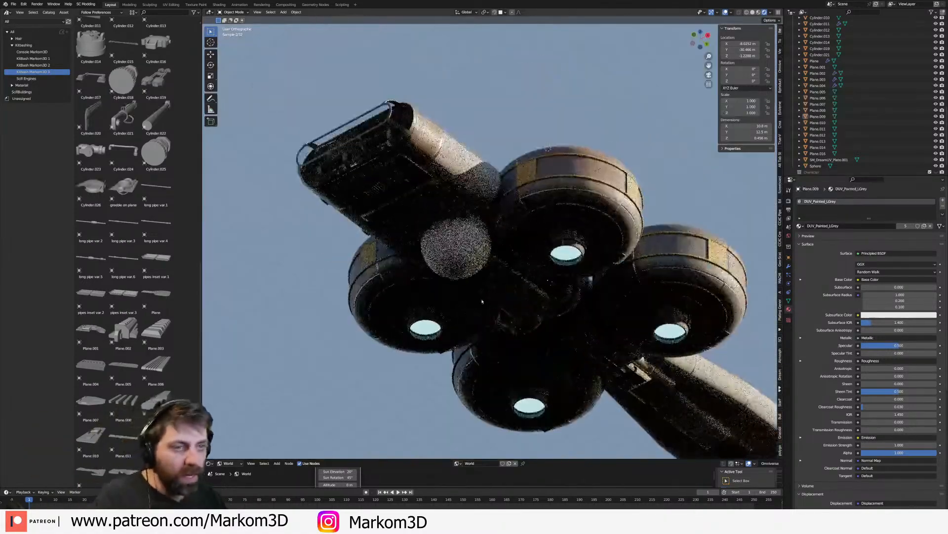
scroll(457, 295, up, 3)
scroll(457, 295, down, 2)
click(452, 229)
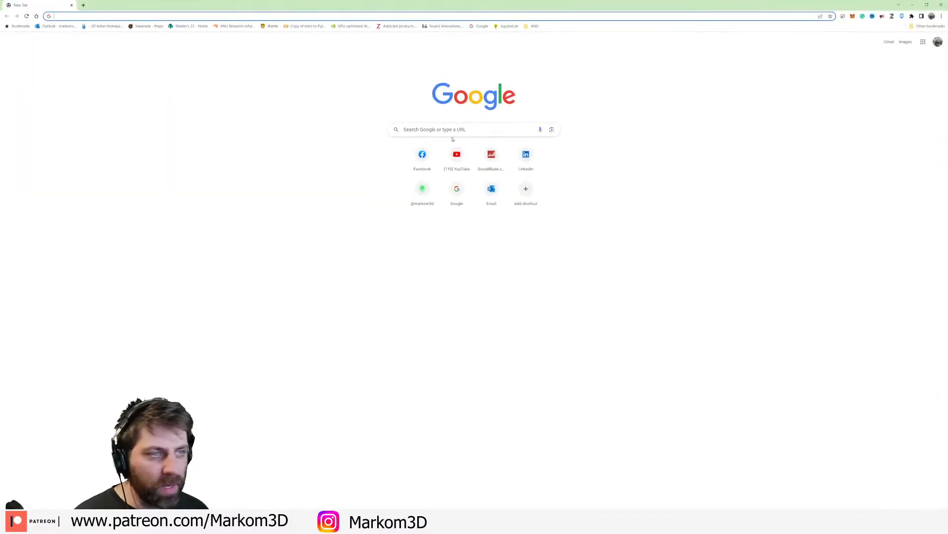
- Switch to Google Chrome and search Google Images for "b52 bomber turrent"
click(451, 130)
text(b)
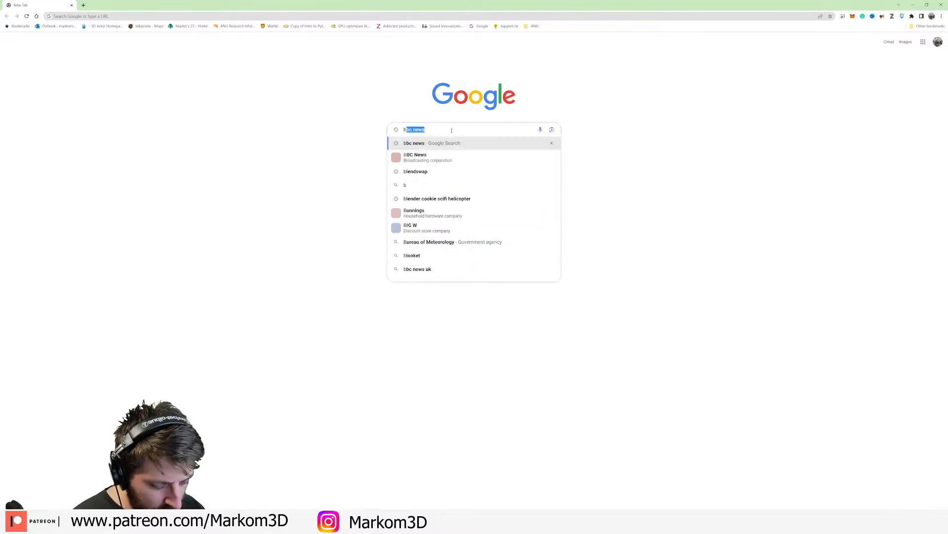
text(52 b)
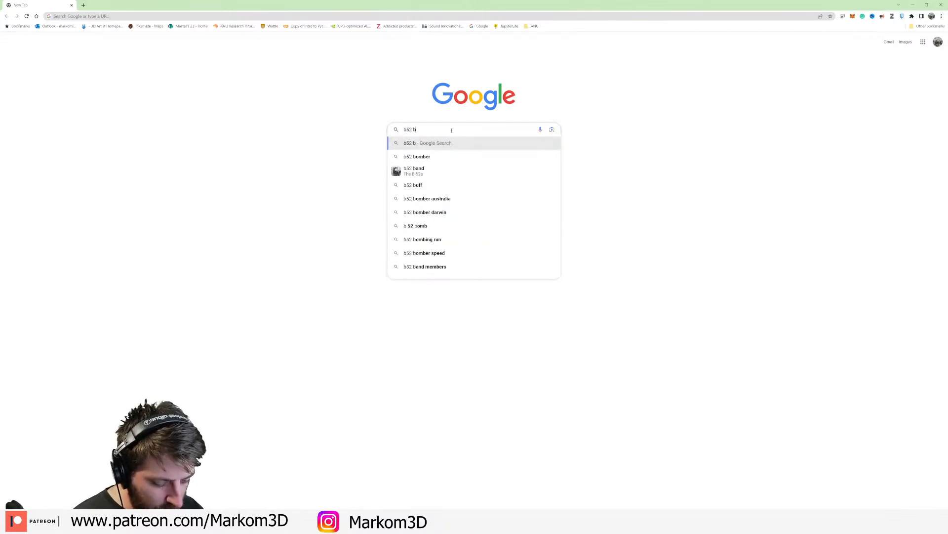
text(omber)
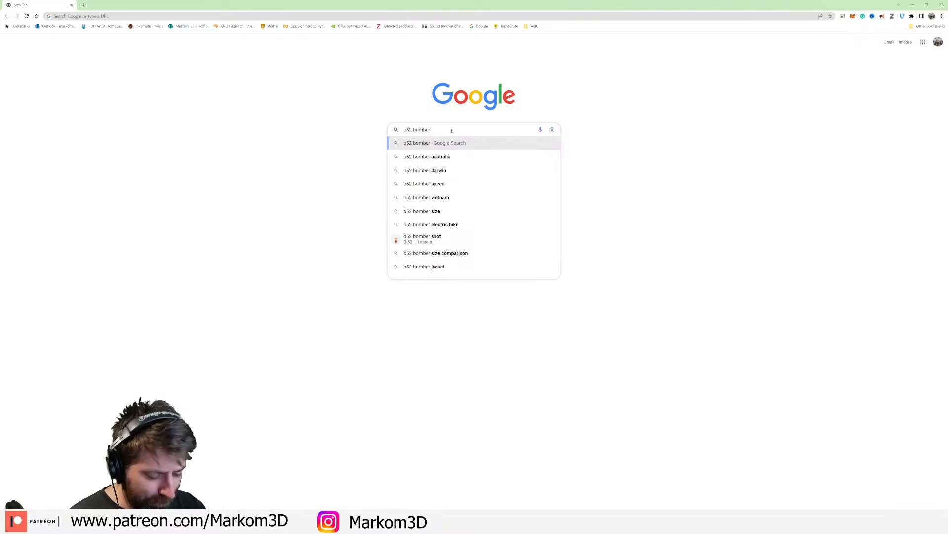
text( turrent)
key(Return)
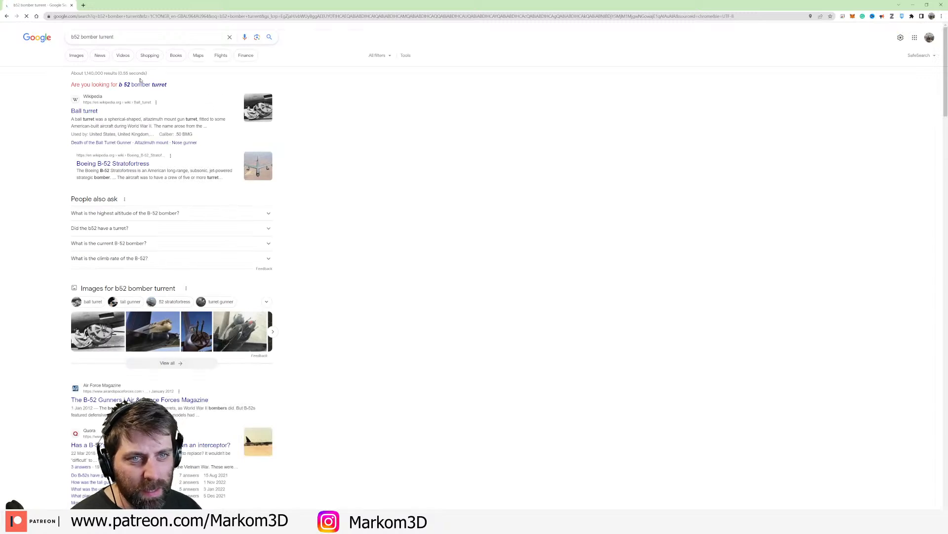
click(75, 56)
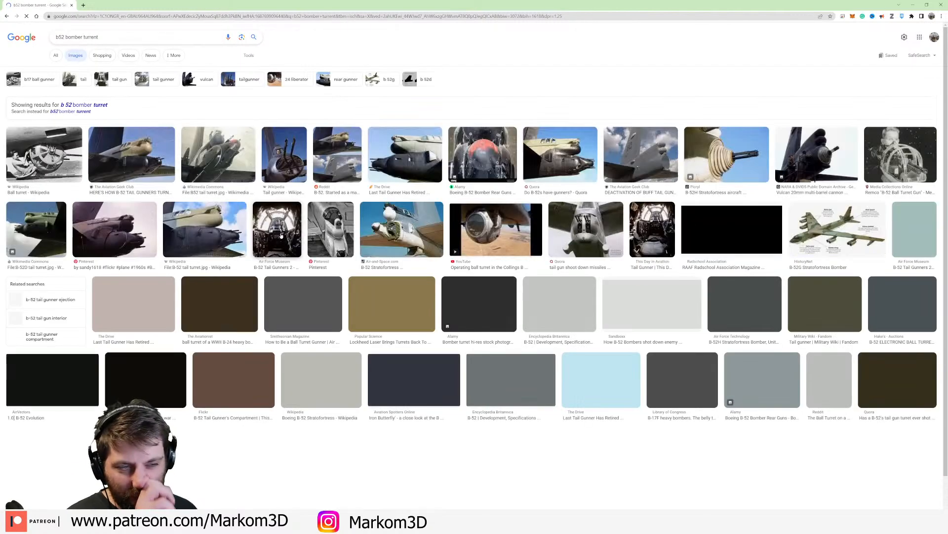
- Preview the B-24J ball turret picture, and open The Firearm Blog's WW2 bomber ball turret article from its image result
click(495, 230)
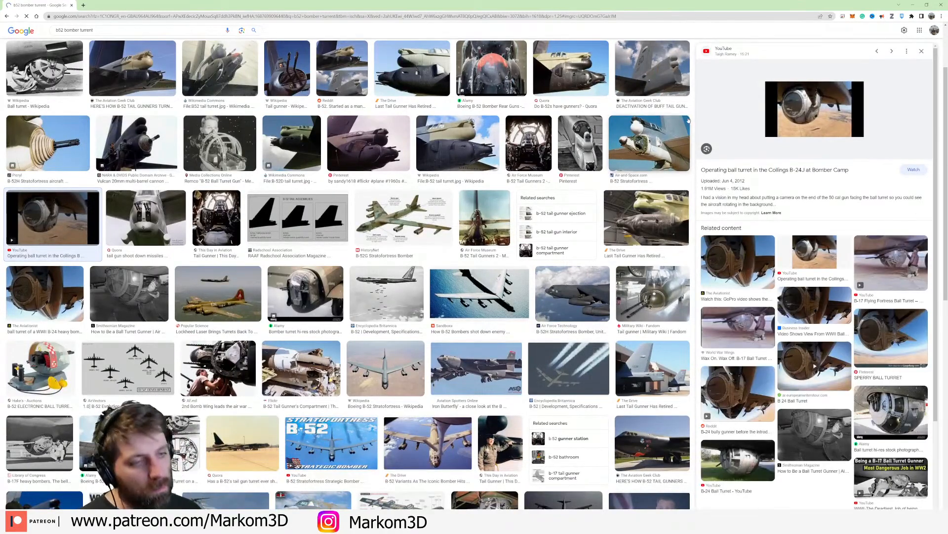
scroll(816, 327, down, 2)
scroll(314, 337, down, 3)
scroll(313, 336, down, 1)
click(493, 300)
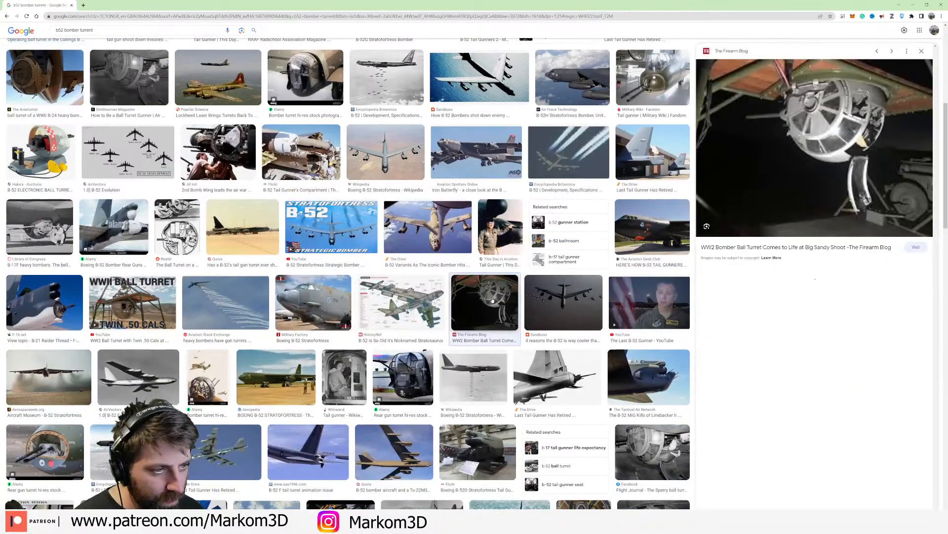
click(818, 159)
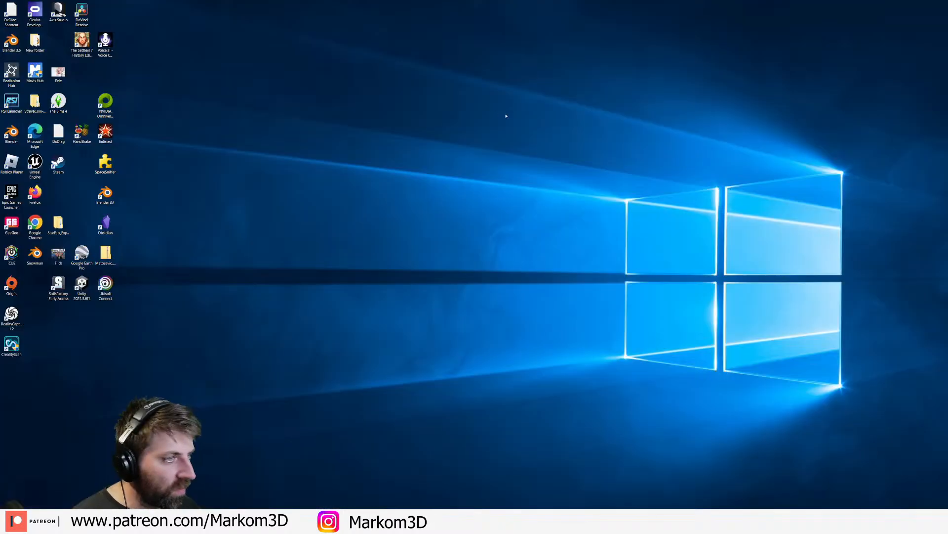
right_click(478, 110)
click(500, 208)
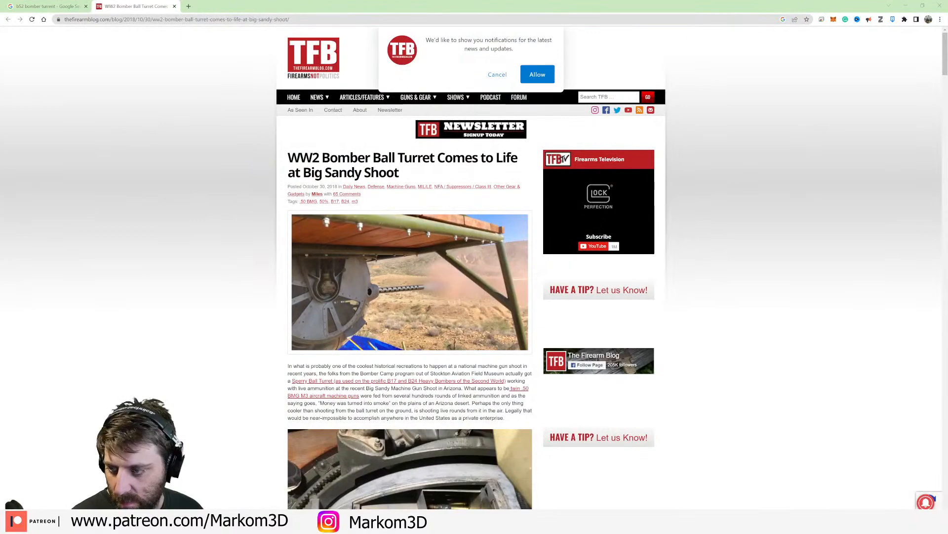
- View the article's photo of the ball turret hanging with its hatch open, and close the floating video
scroll(367, 393, down, 3)
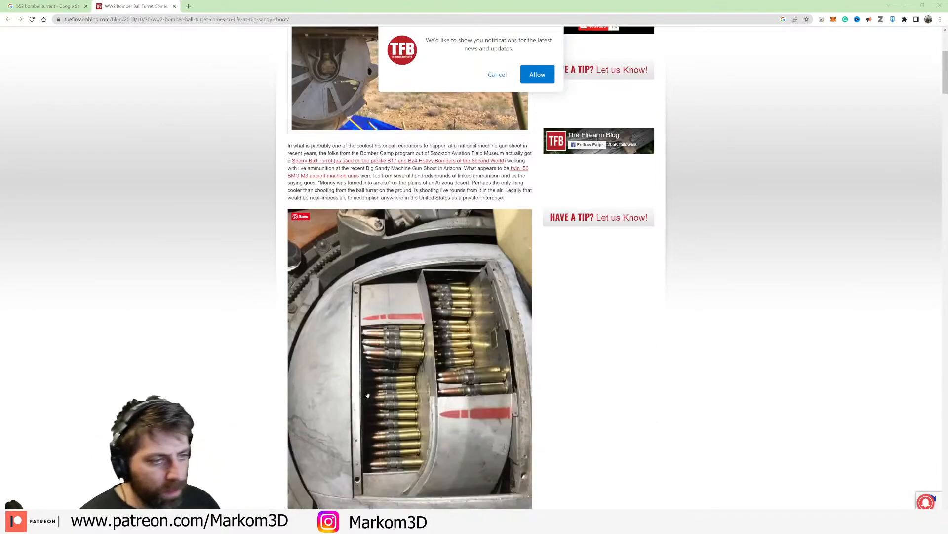
scroll(366, 393, down, 3)
scroll(303, 150, up, 3)
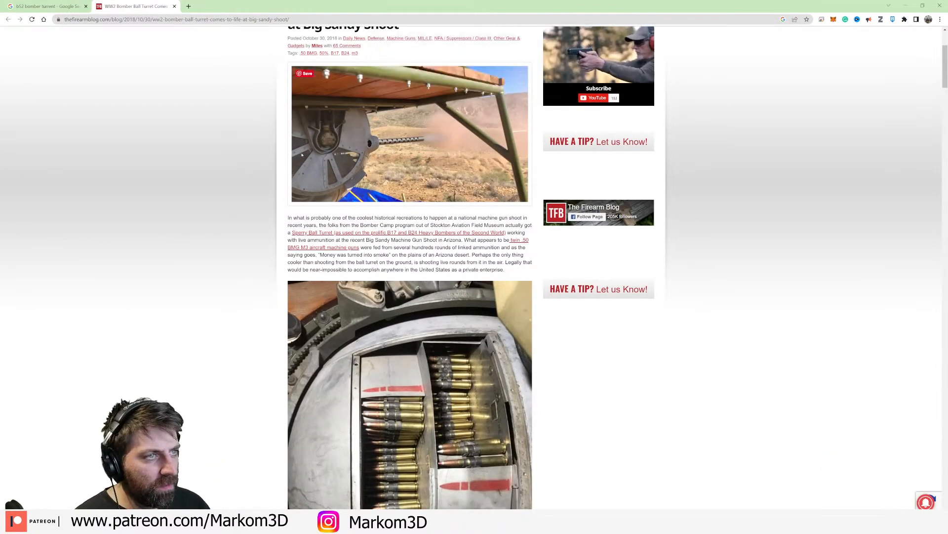
scroll(303, 150, down, 9)
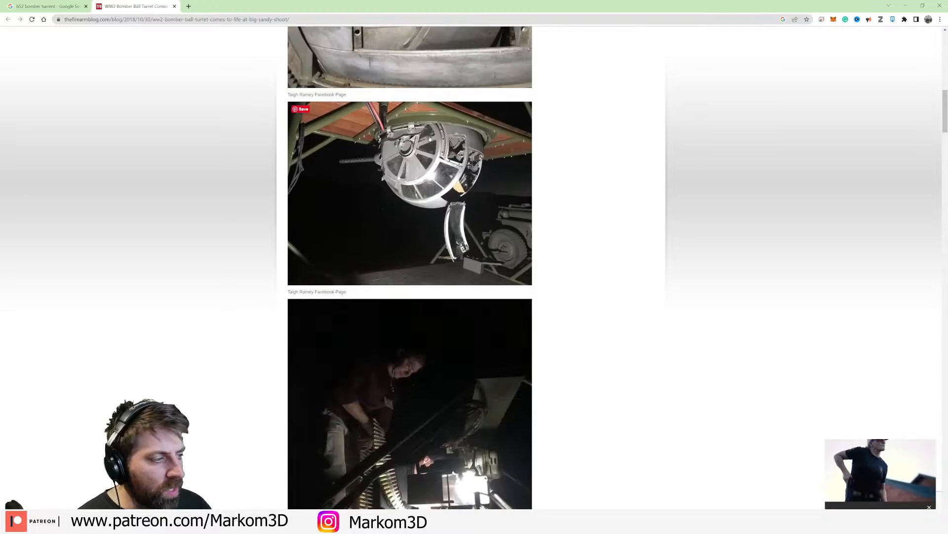
click(930, 507)
- Search Google for "crane cabin" in a new browser tab and preview the Terex S-Pace tower crane cabin picture
click(189, 6)
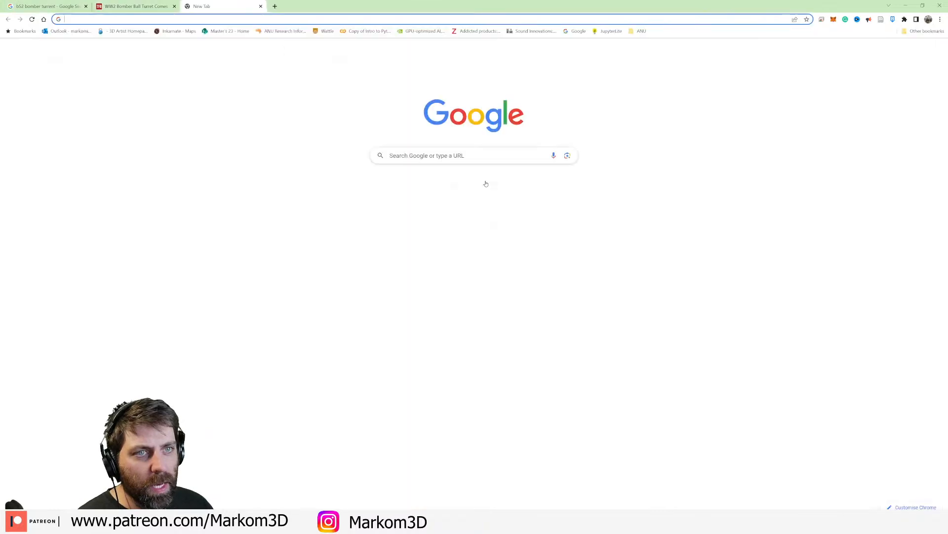
click(458, 154)
text(cr)
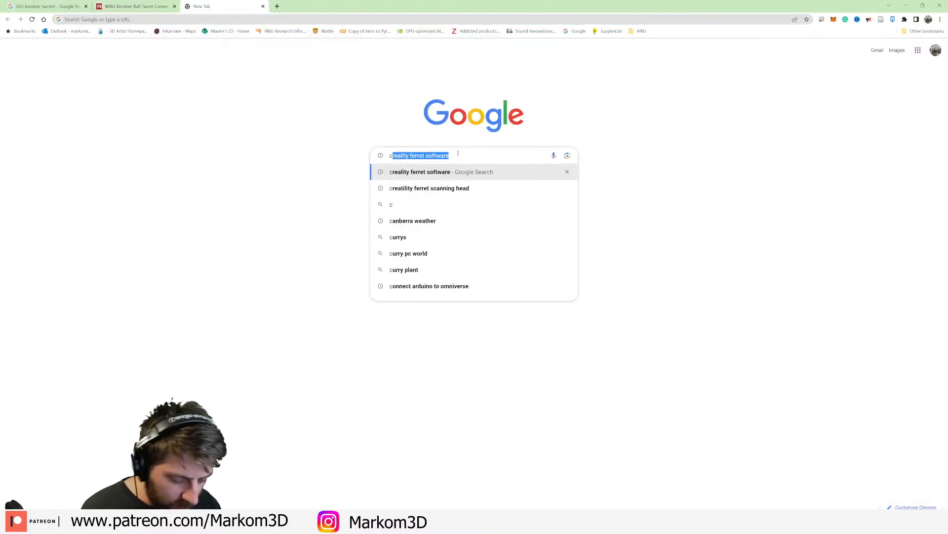
text(ane )
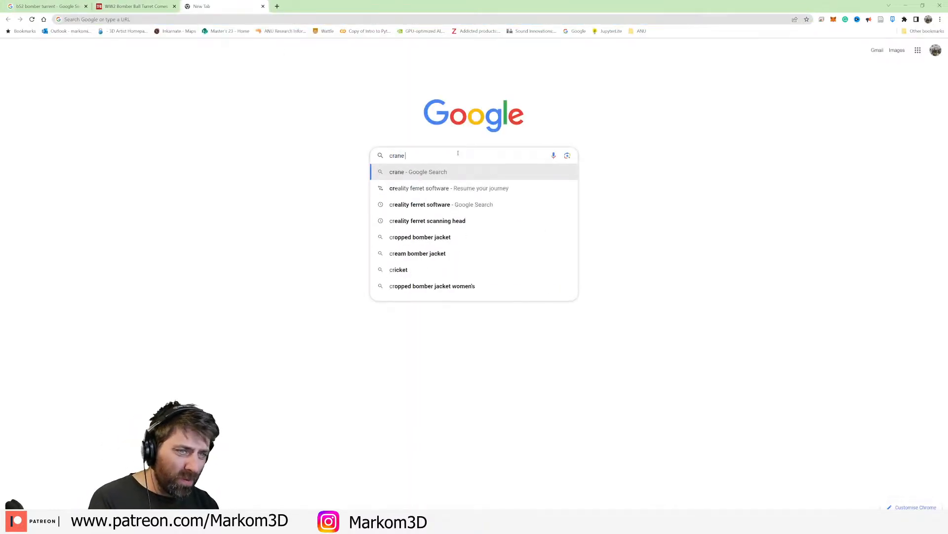
text(cabin)
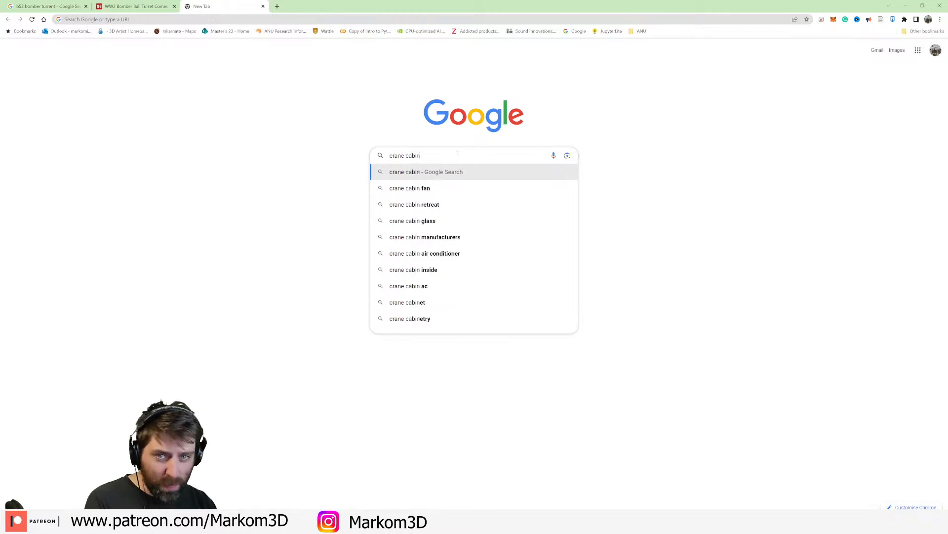
key(Return)
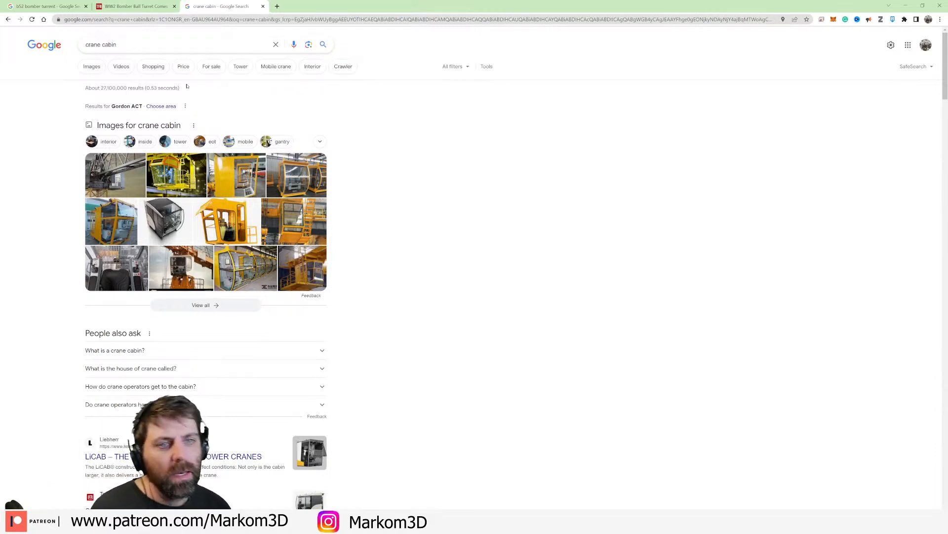
click(156, 236)
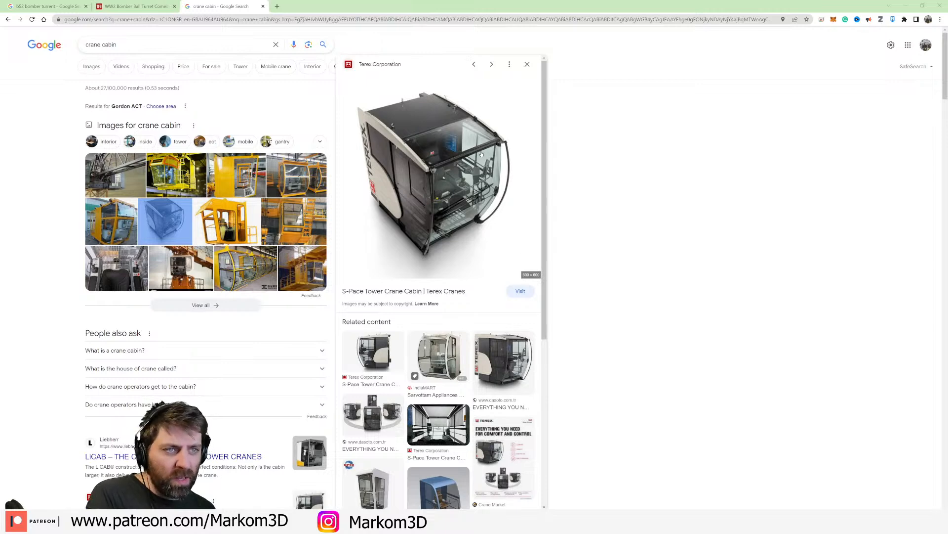
- Compare the ball turret photo with the crane cabin, and open the side view of the Terex S-Pace cabin
click(168, 5)
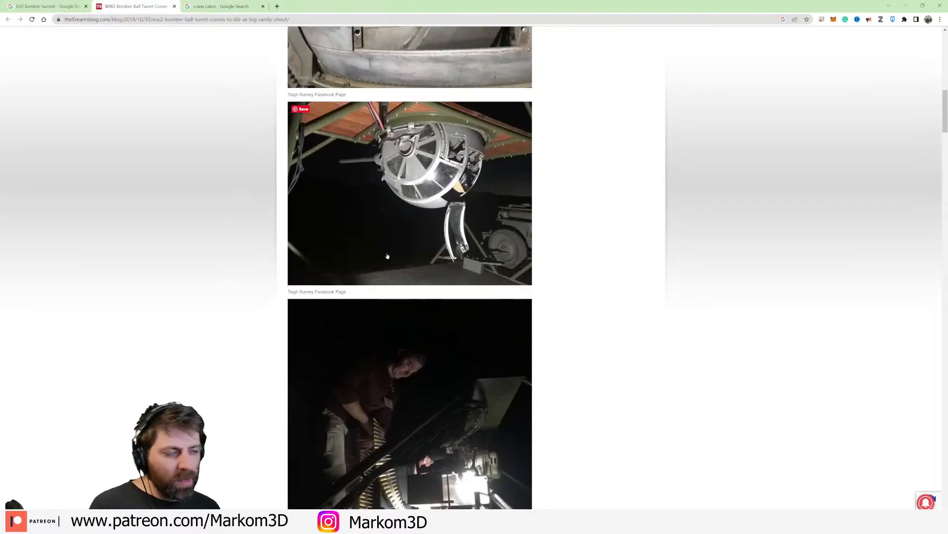
click(220, 6)
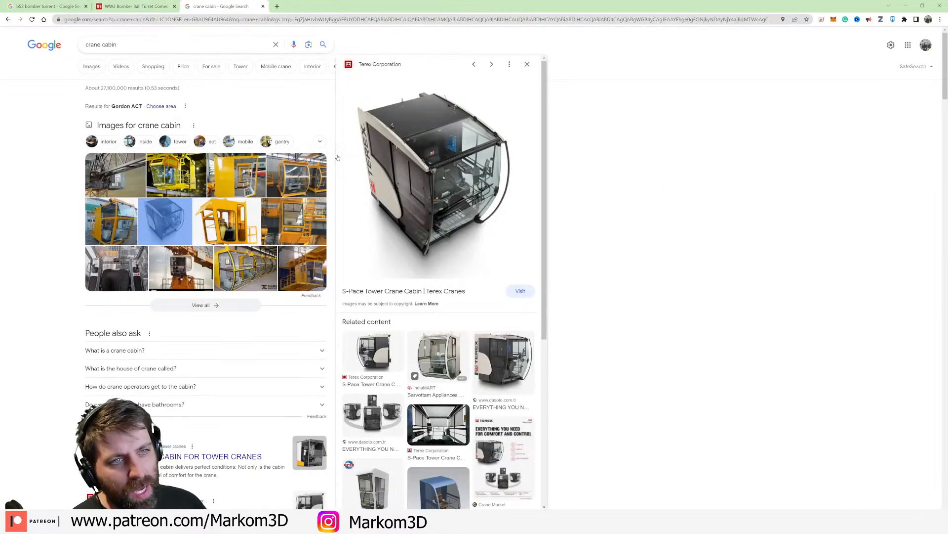
click(390, 355)
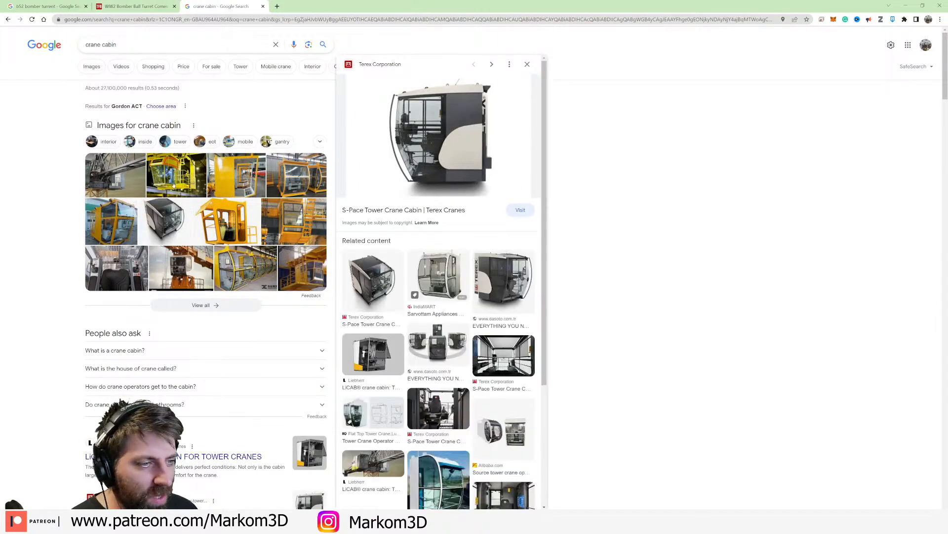
- Examine the remaining photos and embedded videos in the ball turret article for turret shape references
click(129, 6)
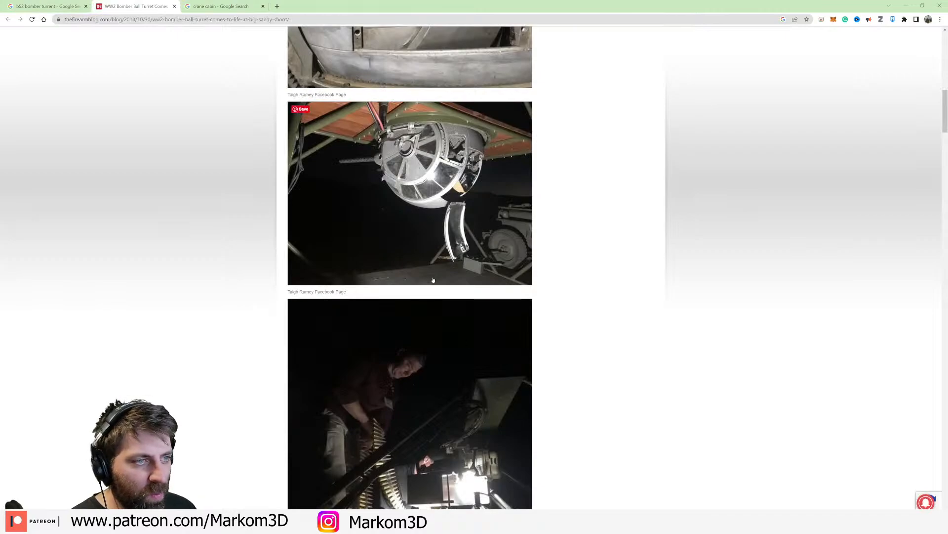
scroll(457, 365, down, 15)
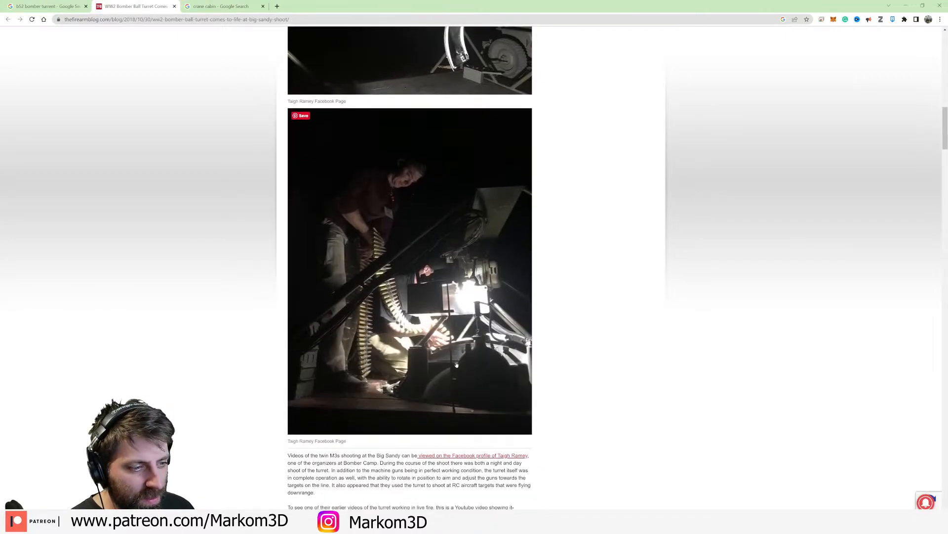
scroll(457, 365, down, 5)
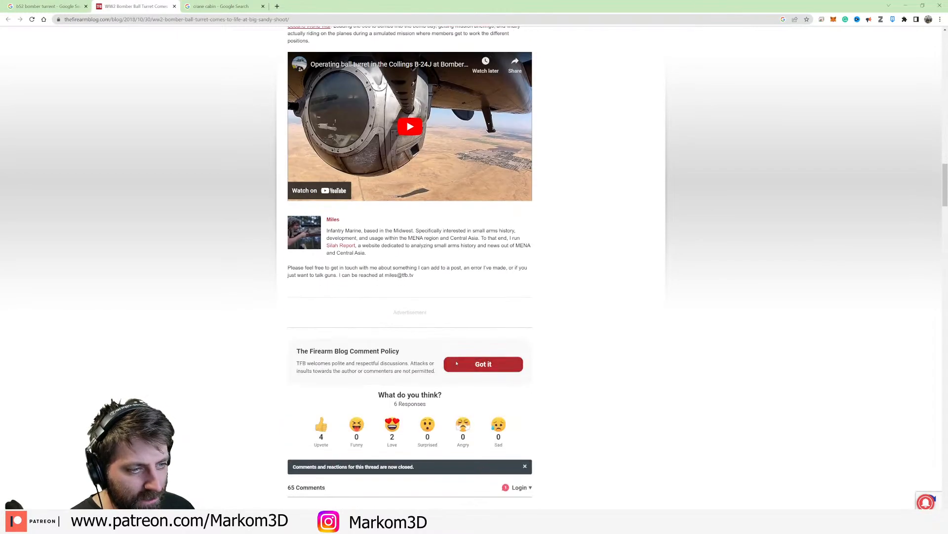
scroll(397, 227, up, 3)
scroll(396, 228, up, 12)
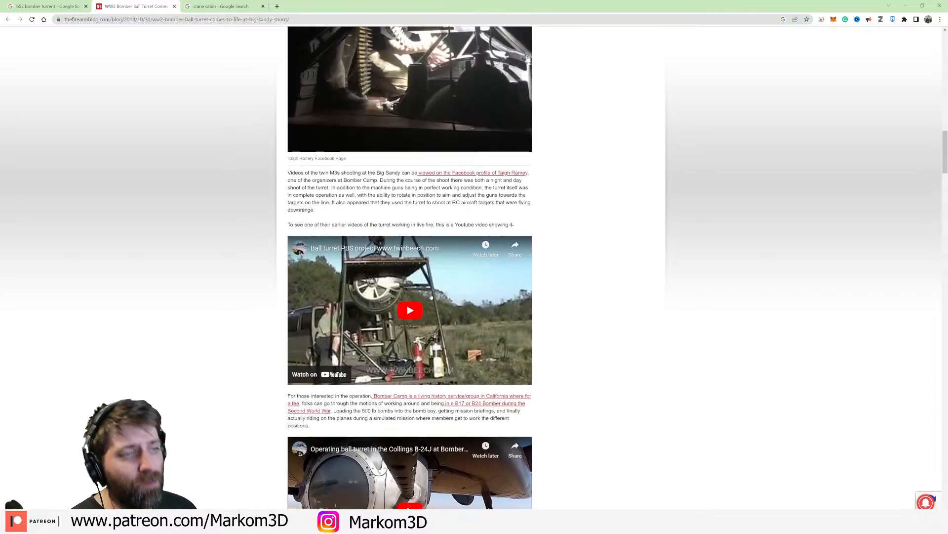
scroll(431, 308, up, 7)
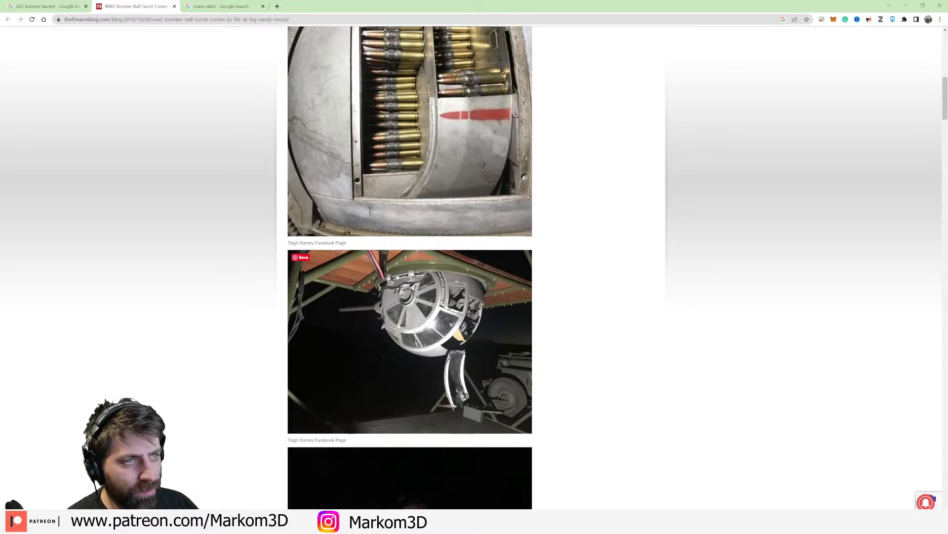
scroll(417, 278, up, 15)
- Place the ball turret article side by side with the crane cabin search, and show the photo of the hanging turret
click(218, 6)
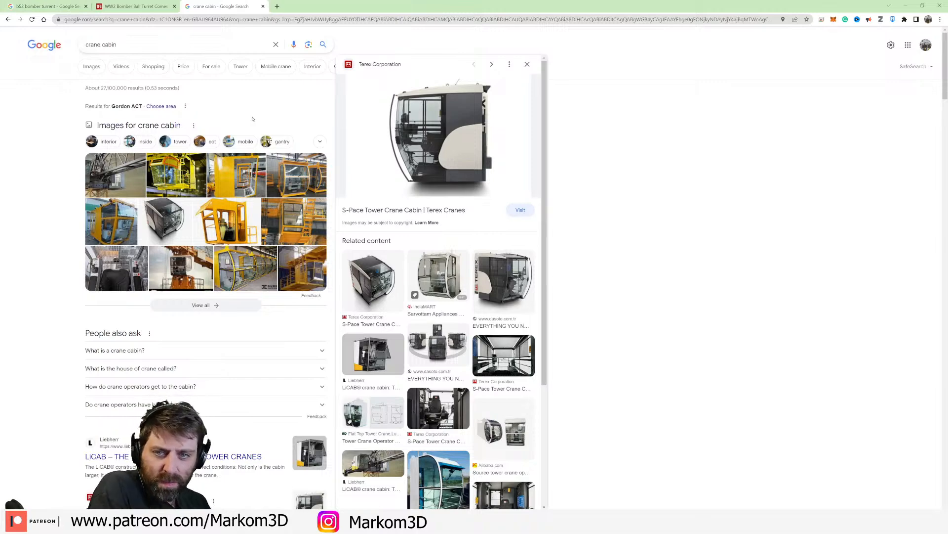
drag(143, 6, 946, 64)
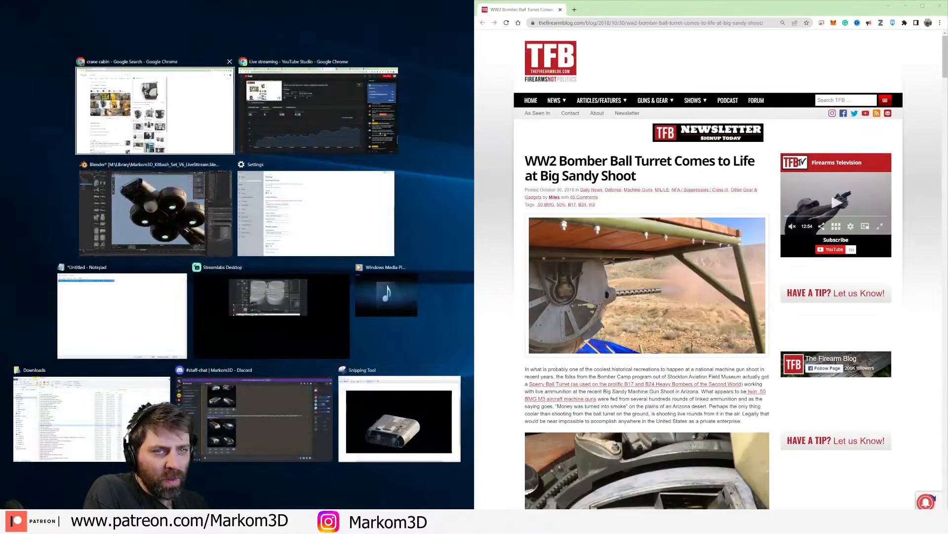
click(183, 106)
scroll(668, 292, down, 15)
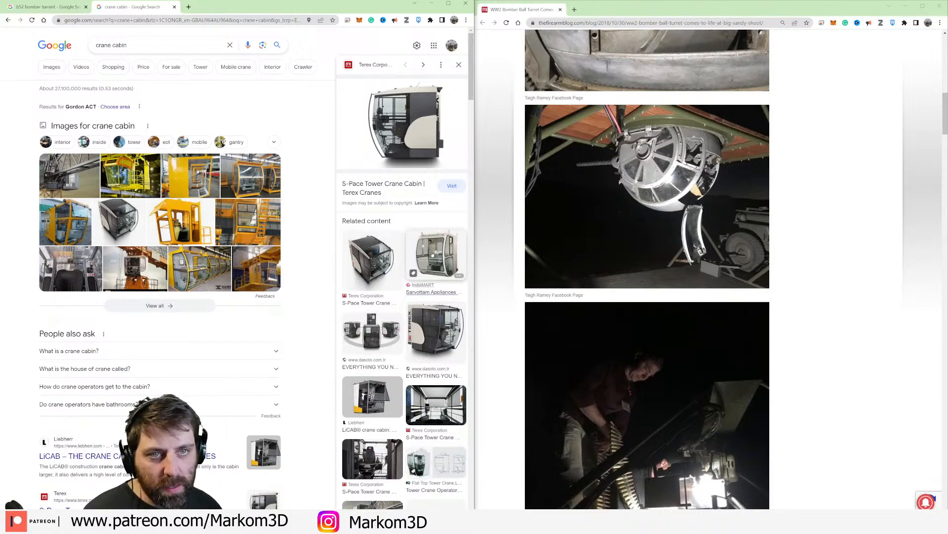
- Close both browser windows and return to Blender with the ship's underside and sphere in view
click(940, 5)
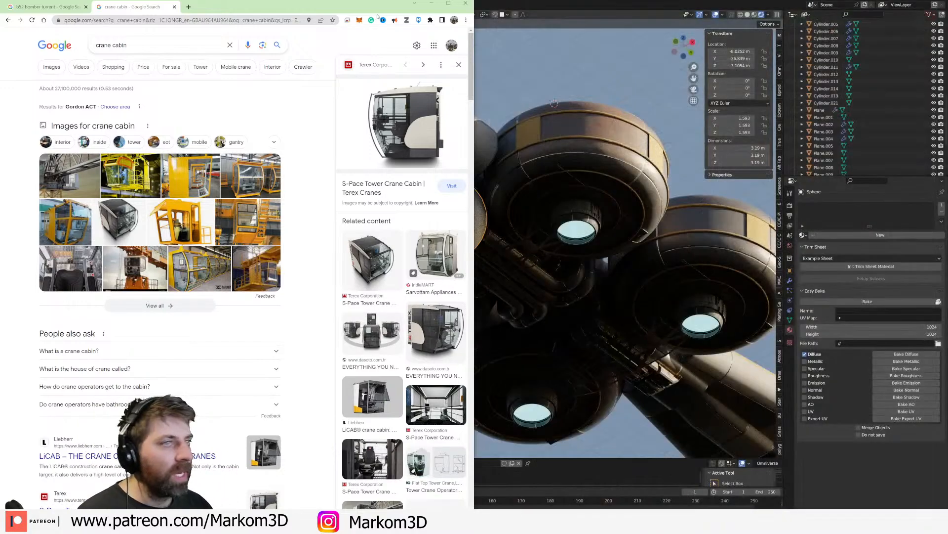
click(466, 4)
scroll(534, 283, down, 1)
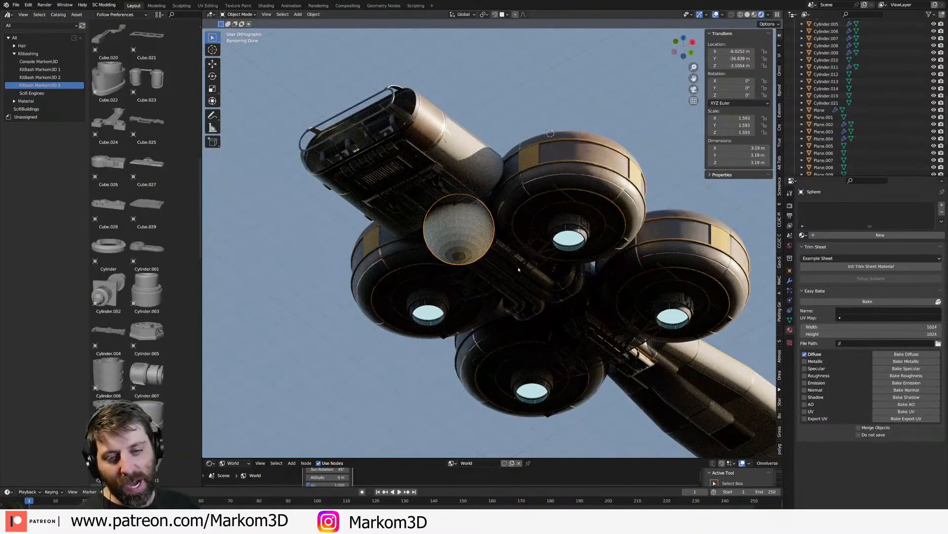
- Switch the viewport to solid shading, place the 3D cursor at the sphere beneath the hull, and delete the sphere
middle_drag(492, 254, 454, 291)
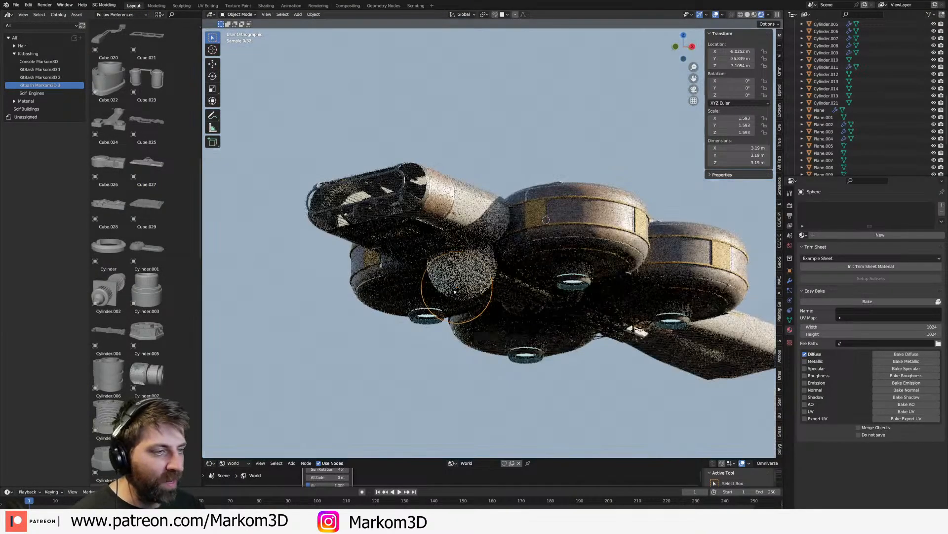
click(747, 15)
middle_drag(475, 257, 491, 207)
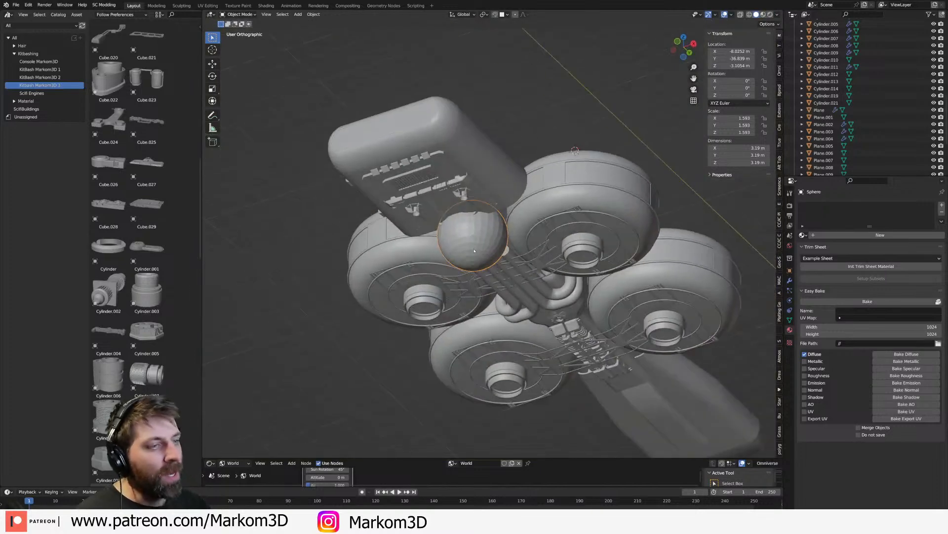
scroll(474, 250, up, 4)
middle_drag(460, 235, 452, 227)
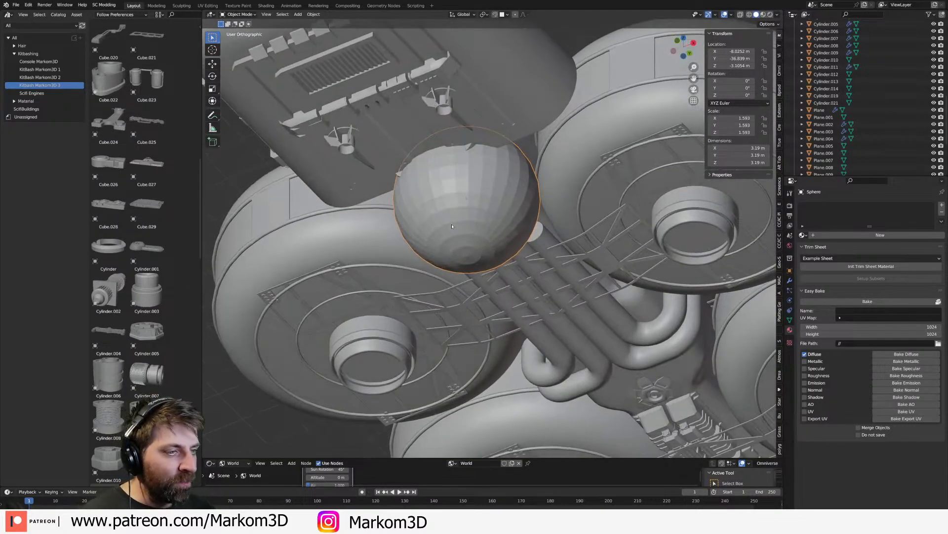
key(shift+s)
click(462, 254)
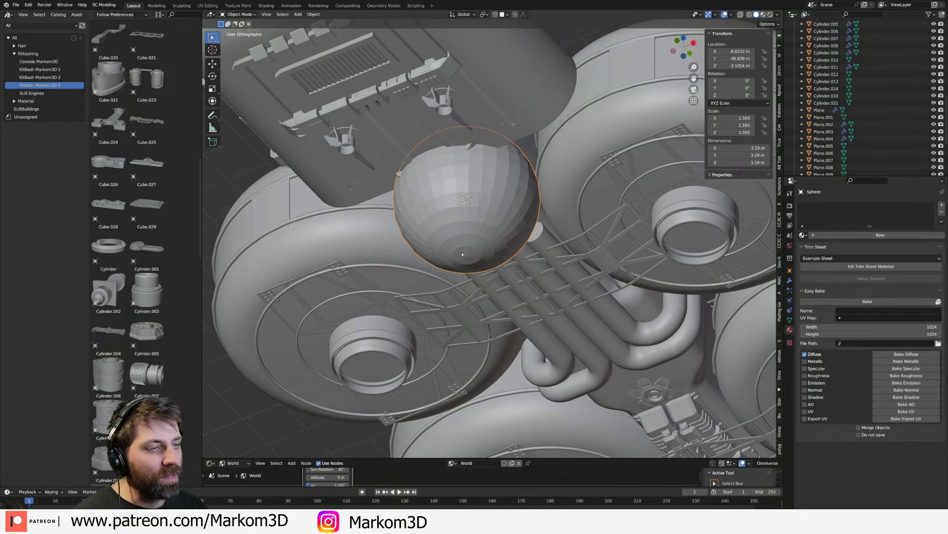
key(Delete)
- Add a cylinder at the 3D cursor and raise its vertex count for a round outline
key(shift+a)
mouse_move(438, 253)
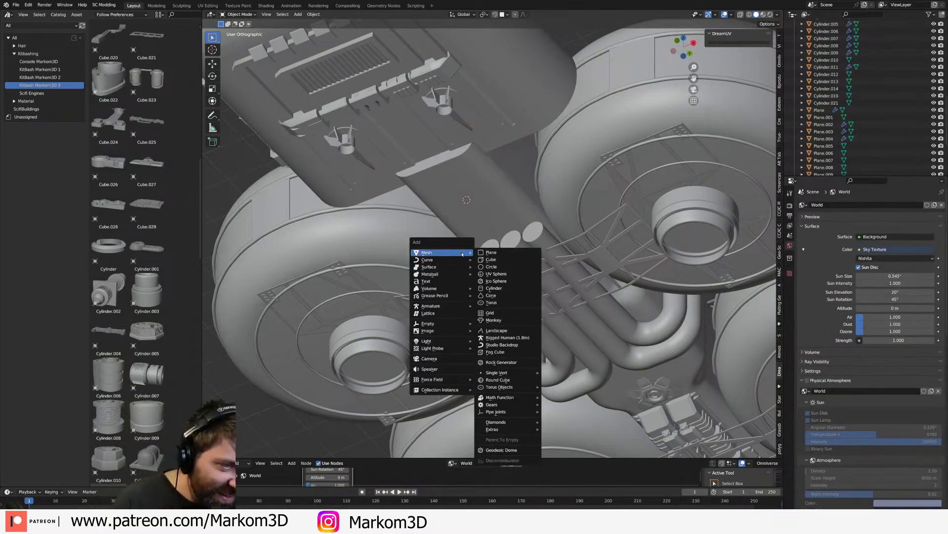
click(514, 288)
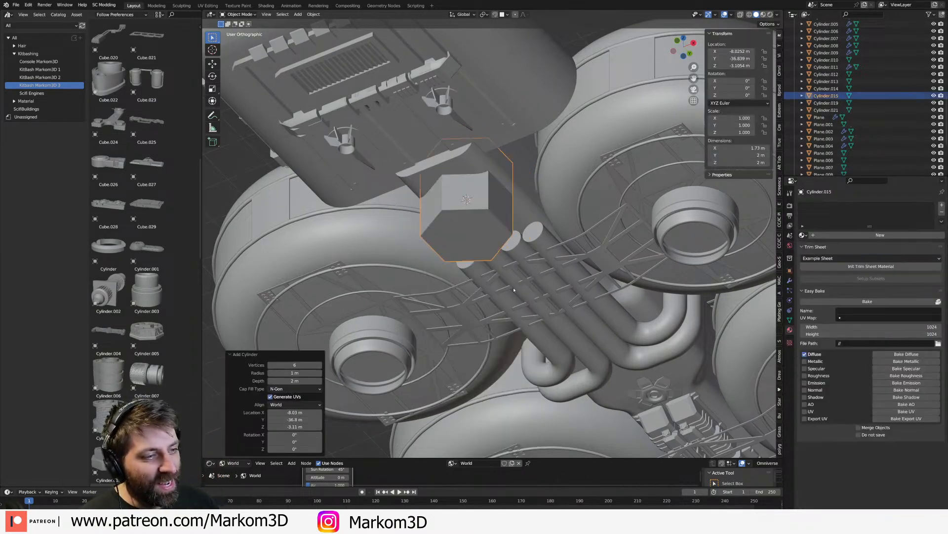
scroll(558, 275, up, 2)
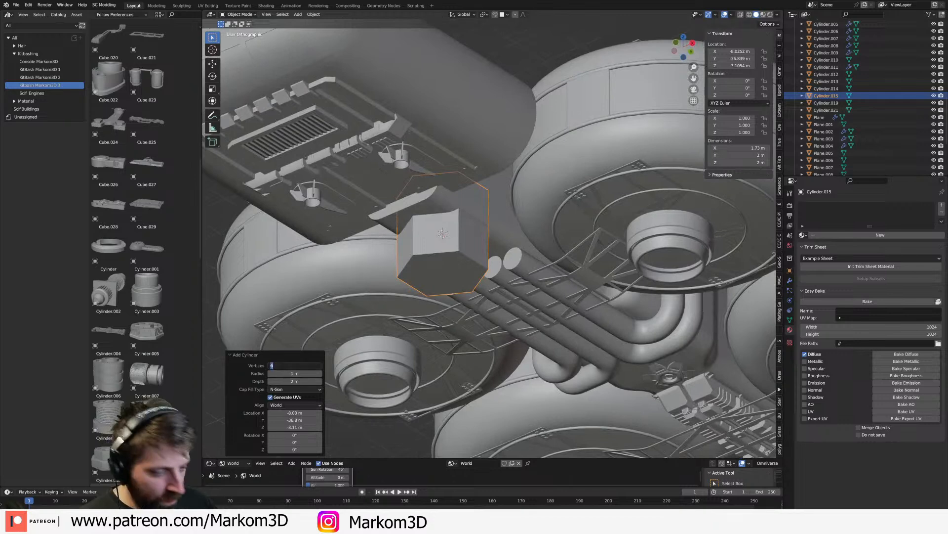
key(Return)
- Flatten the cylinder along Z into a thin disc, lower it slightly, and scale it up about 1.38 times
middle_drag(579, 356, 562, 371)
key(Tab)
key(s)
key(z)
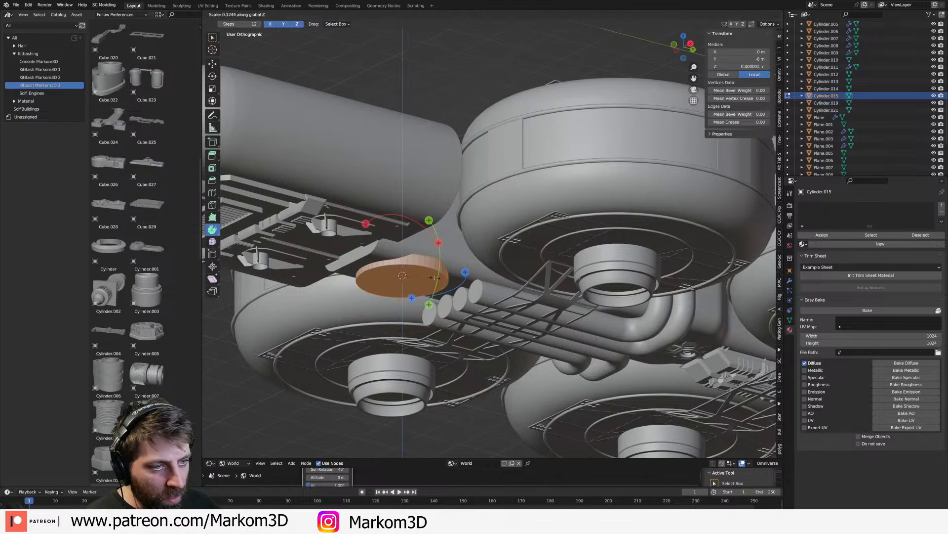
click(435, 284)
key(g)
key(z)
click(436, 284)
key(s)
click(459, 305)
middle_drag(526, 375, 455, 303)
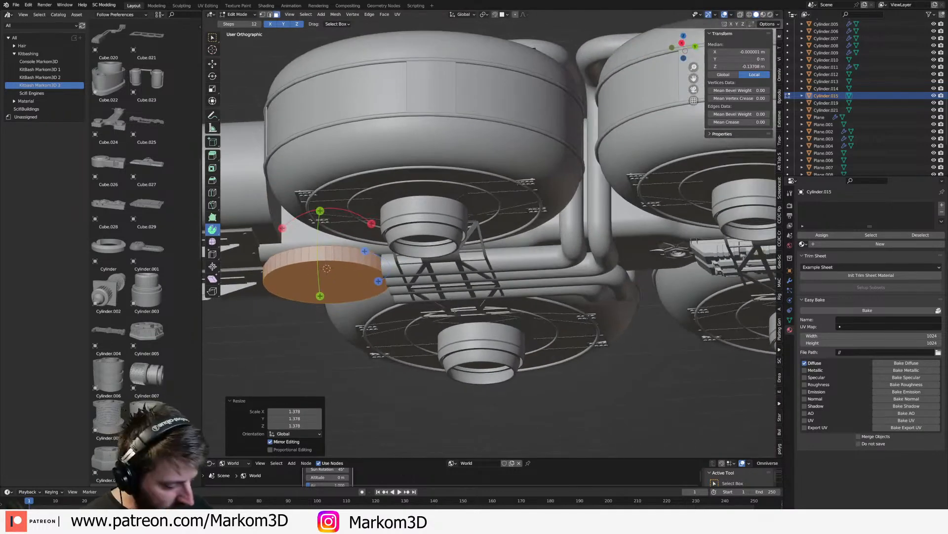
- From the bottom view, move the disc's mesh about 0.57 m along Y toward the front hull section and enlarge it
key(KP_3)
key(KP_7)
key(ctrl+KP_7)
shift+middle_drag(612, 291, 613, 269)
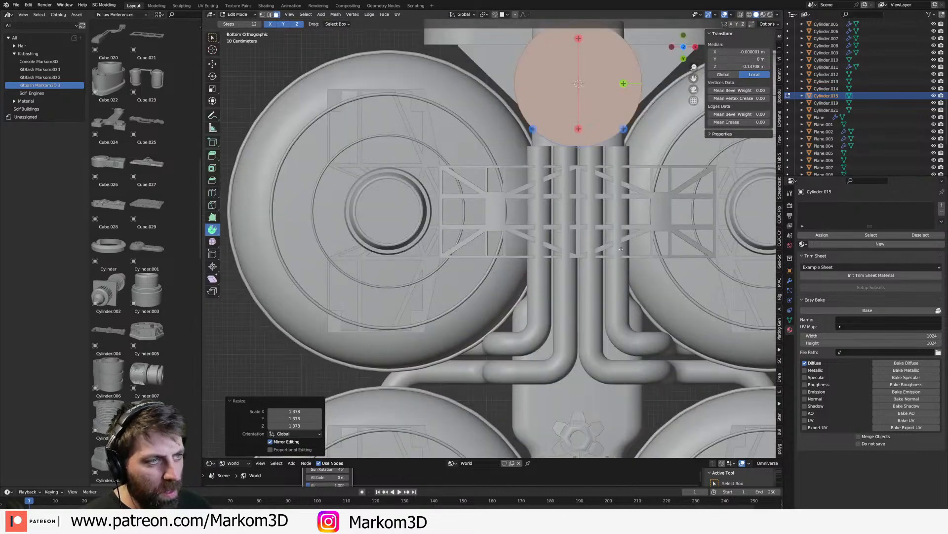
shift+middle_drag(573, 94, 462, 356)
scroll(465, 357, up, 2)
scroll(484, 369, down, 1)
scroll(486, 372, up, 1)
key(g)
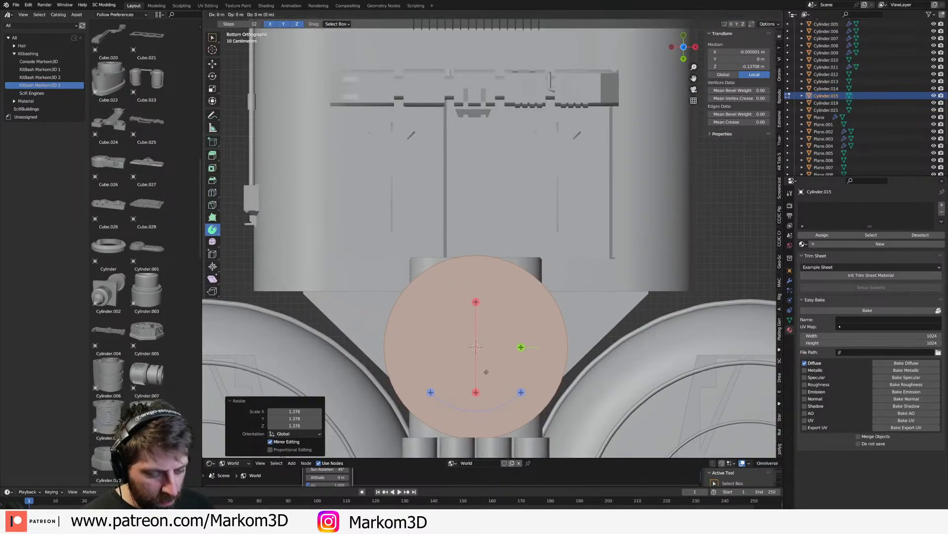
click(486, 335)
key(s)
click(524, 348)
- Resize the disc to about 2.39 m across and 0.32 m thick, and raise it against the hull's underside
middle_drag(527, 350, 620, 368)
key(s)
key(z)
click(562, 324)
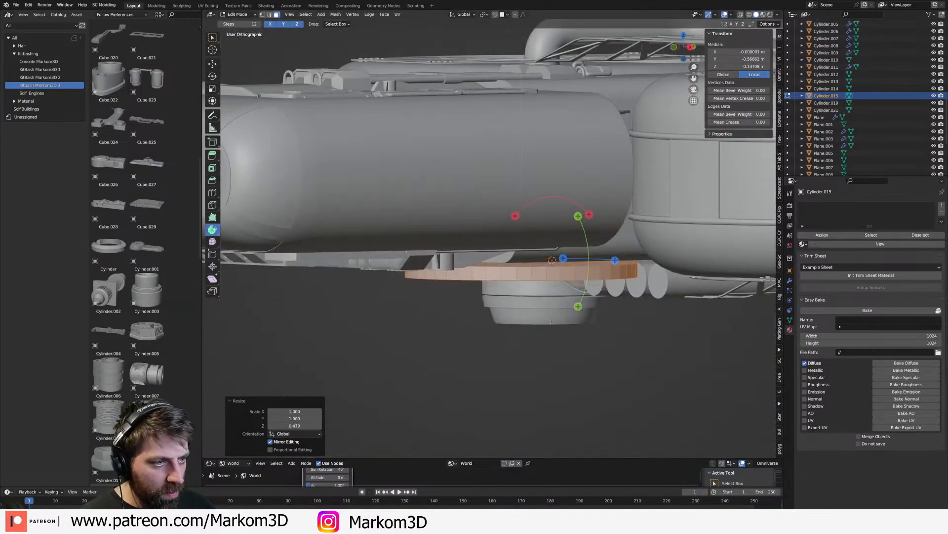
scroll(481, 336, down, 3)
middle_drag(486, 330, 551, 317)
key(s)
click(563, 329)
key(s)
key(z)
click(554, 379)
key(g)
key(z)
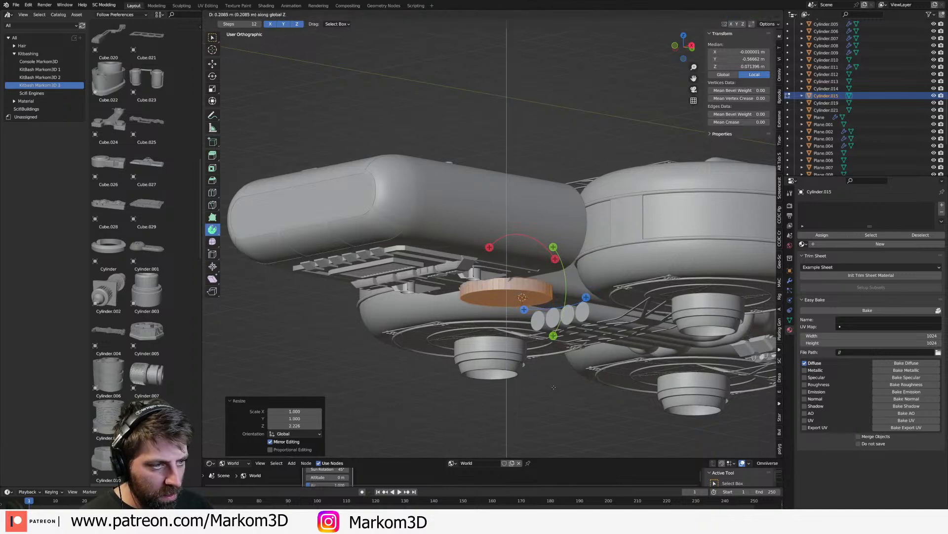
click(555, 393)
key(Tab)
- Add a cube at the 3D cursor and narrow it in X and Y into a post about 0.675 m wide
key(shift+a)
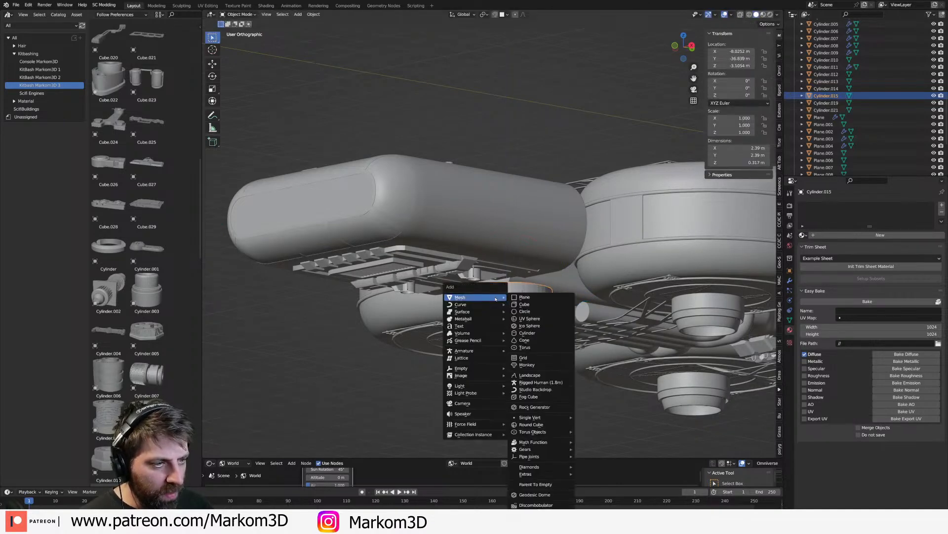
click(541, 305)
middle_drag(540, 307, 531, 328)
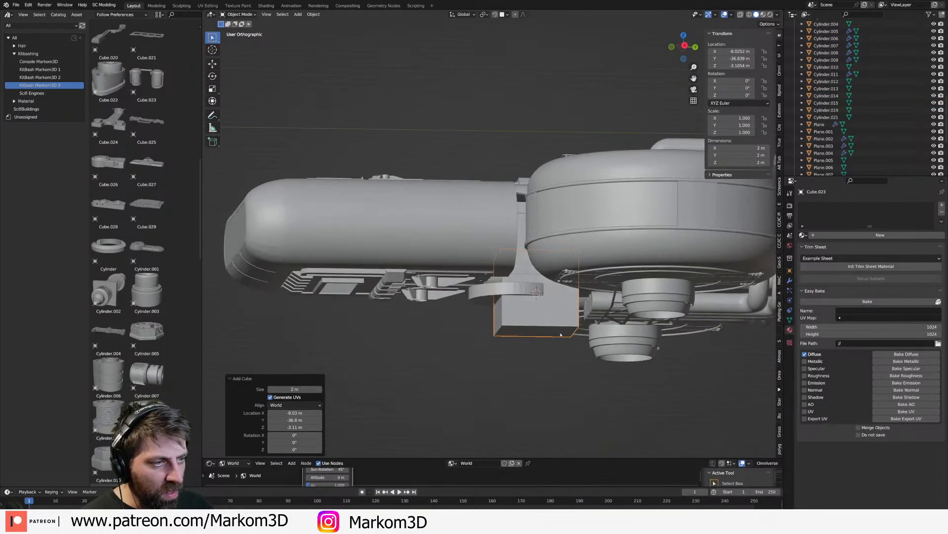
key(Tab)
key(s)
key(shift+z)
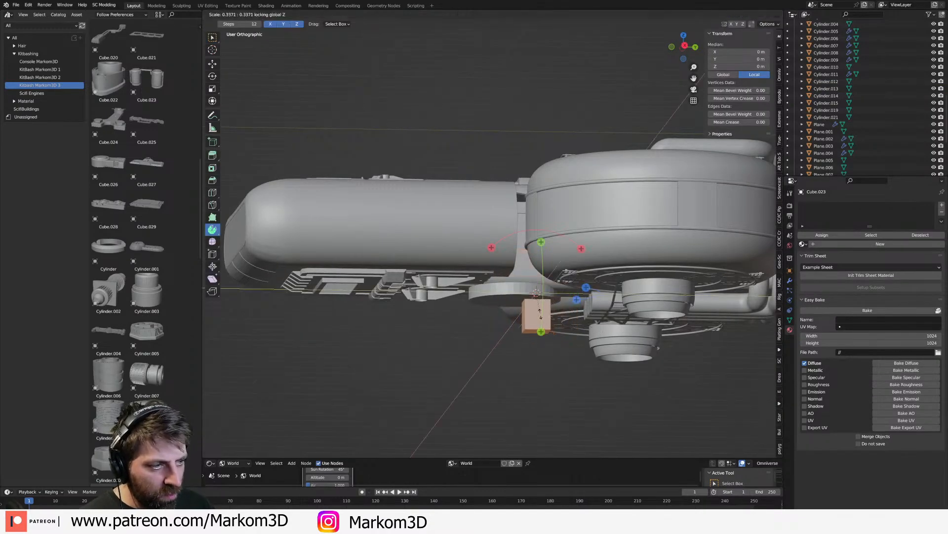
click(540, 310)
middle_drag(540, 310, 591, 302)
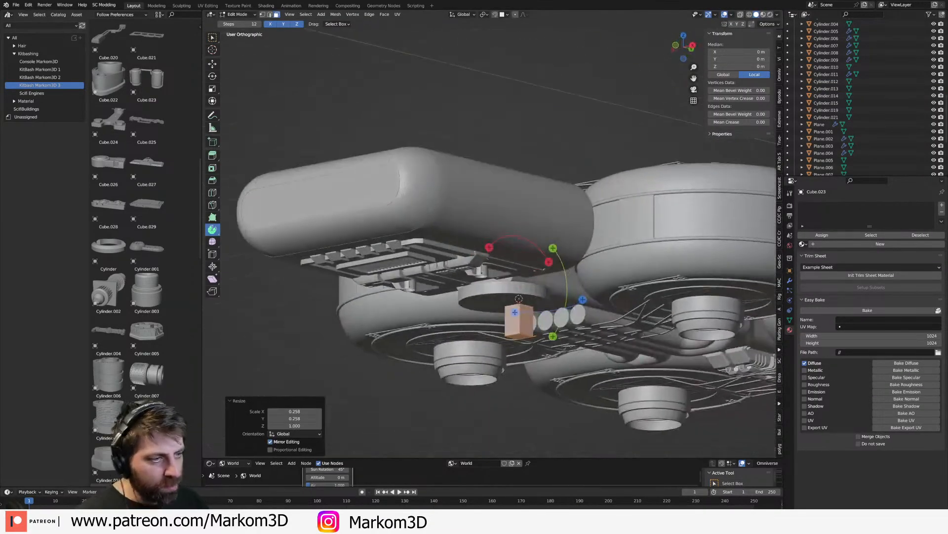
key(s)
click(589, 366)
middle_drag(546, 330, 507, 347)
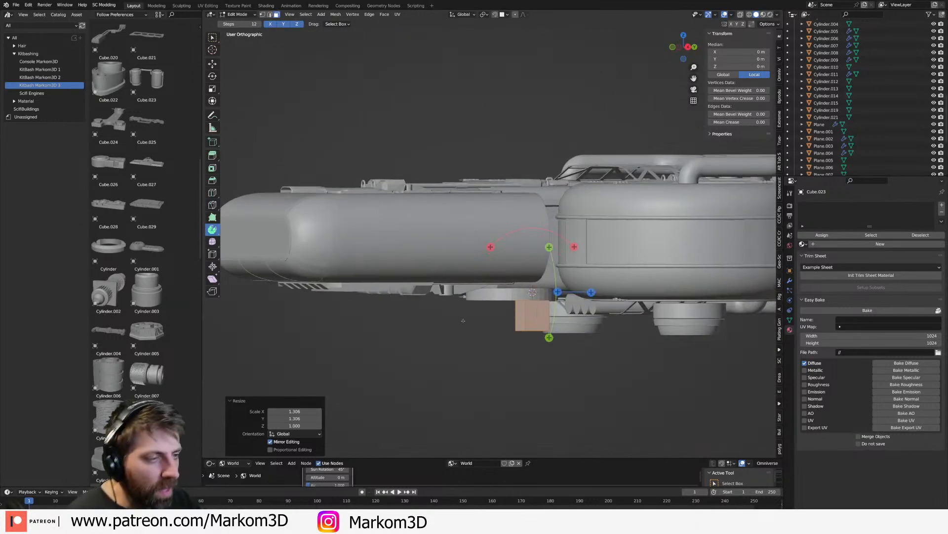
- Scale the post's mesh by 0.95 along Z in the side view, using wireframe shading to check it
click(473, 320)
key(z)
click(451, 330)
click(533, 309)
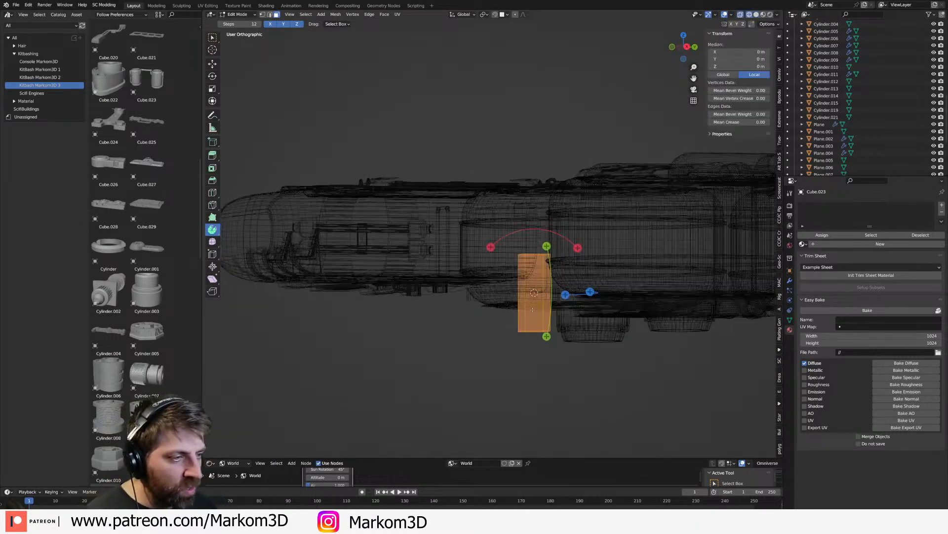
key(KP_3)
key(KP_Decimal)
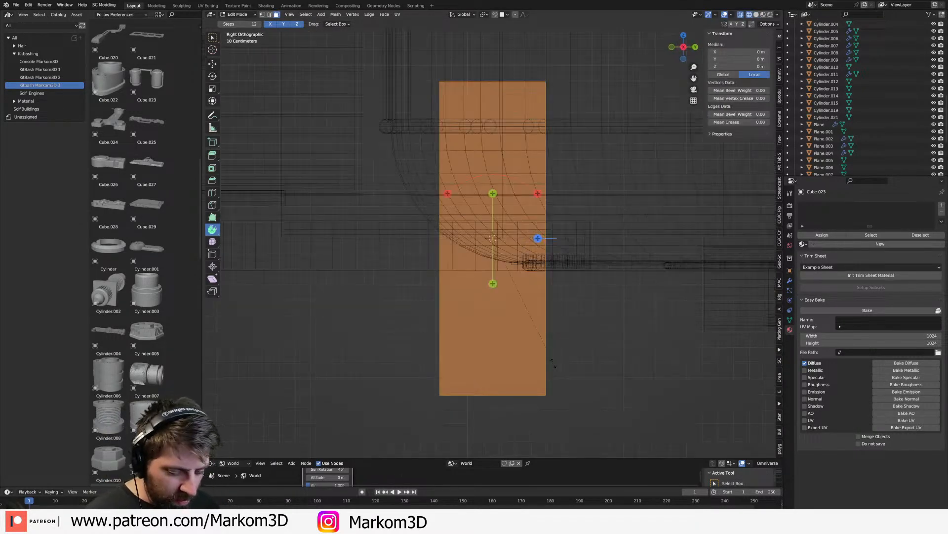
key(s)
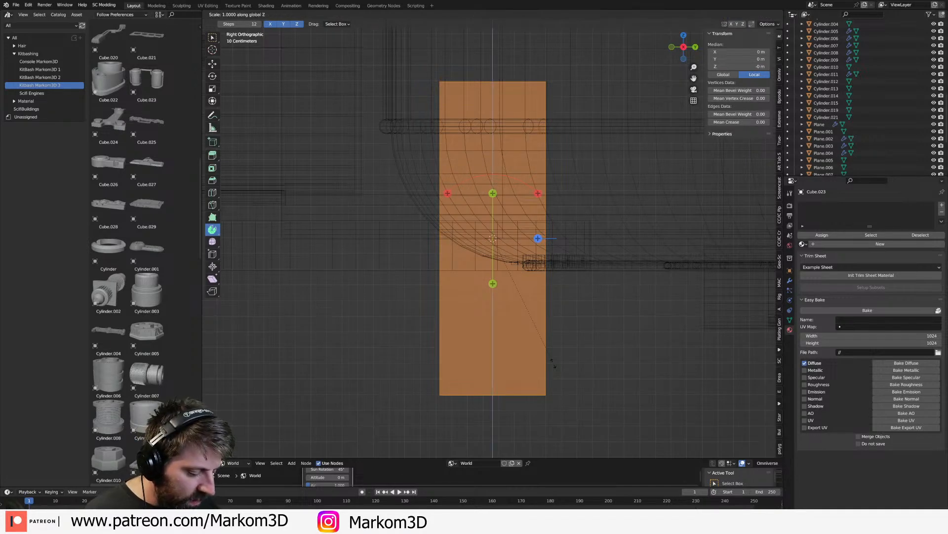
text(95)
key(Return)
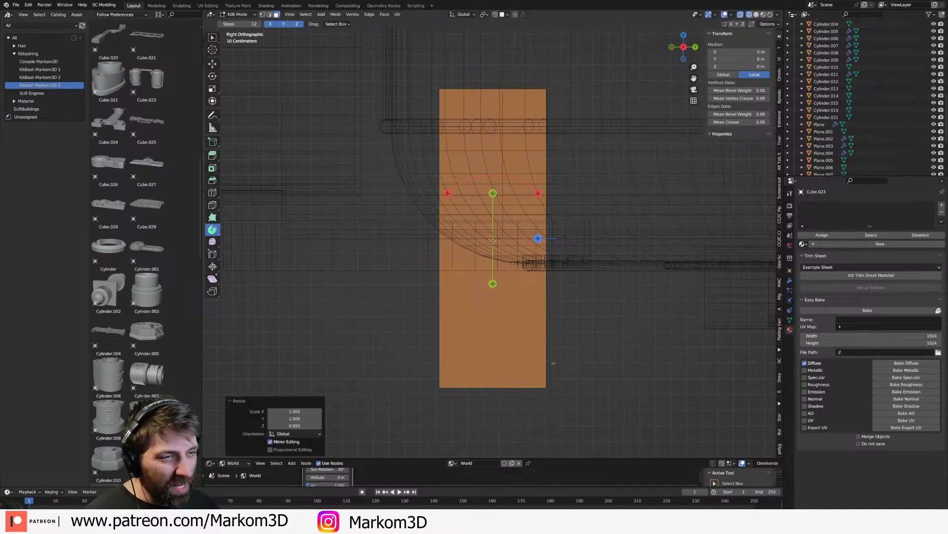
scroll(501, 347, down, 2)
key(z)
click(538, 347)
scroll(539, 346, down, 3)
key(Tab)
- Lower the square post about 0.91 m along Z, and reposition it under the disc's centre in the side view
mouse_move(523, 349)
middle_down()
mouse_move(549, 321)
mouse_move(547, 335)
mouse_move(523, 340)
middle_up()
key(g)
key(z)
click(524, 386)
middle_drag(525, 386, 518, 387)
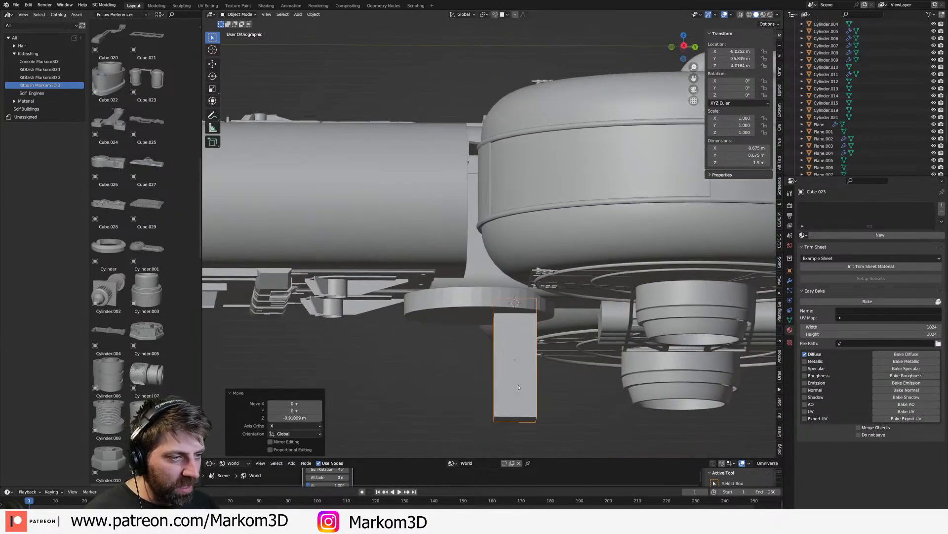
key(KP_3)
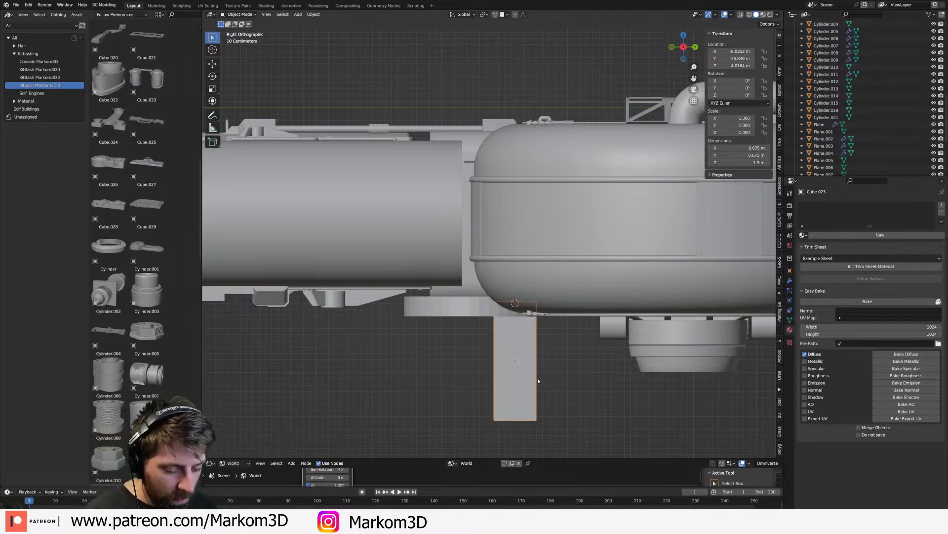
key(g)
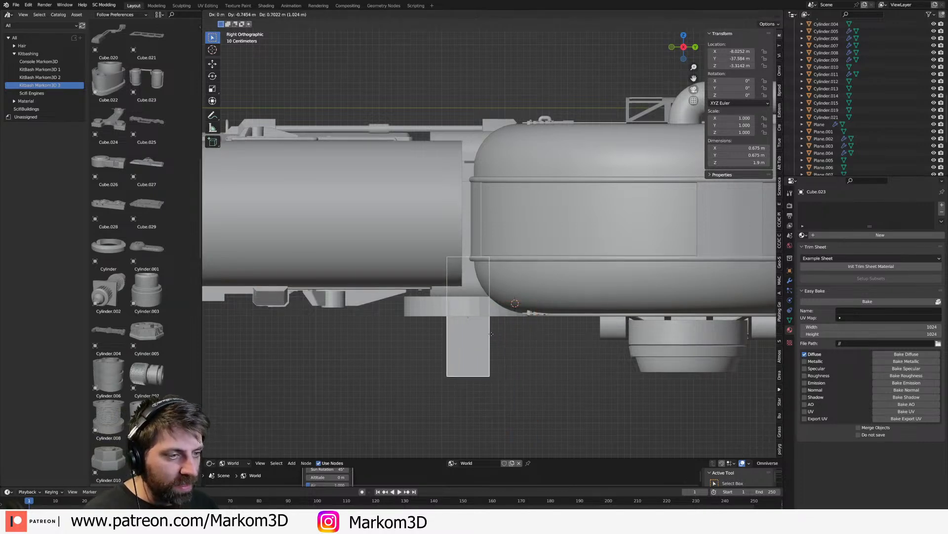
click(493, 327)
middle_drag(493, 327, 504, 312)
- Inspect how the disc and post sit under the hull, and delete the square post
click(523, 307)
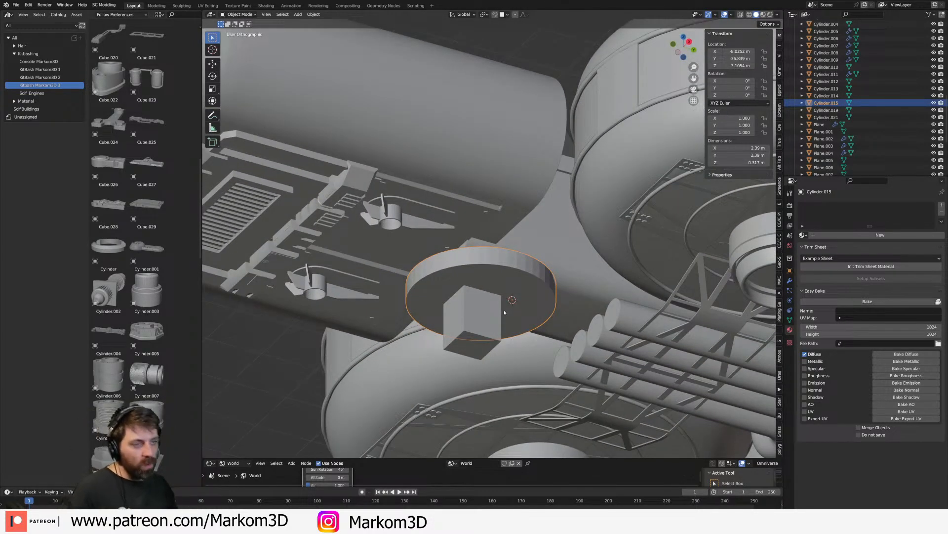
key(KP_3)
middle_drag(471, 321, 383, 259)
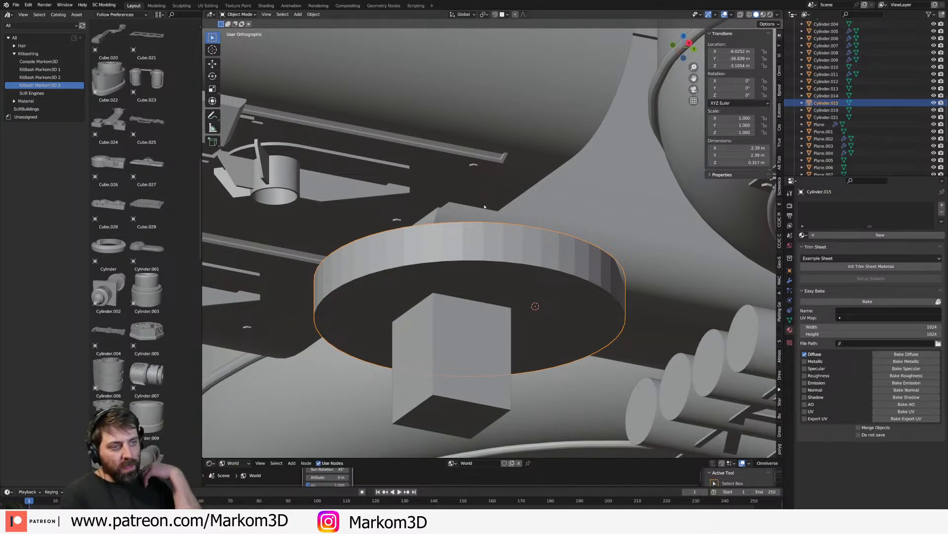
key(KP_7)
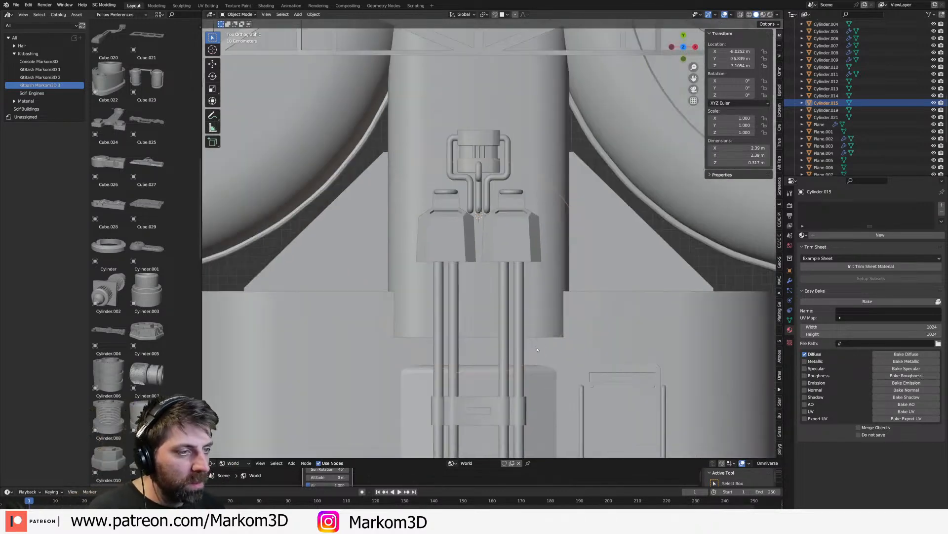
middle_drag(538, 349, 507, 238)
click(451, 349)
middle_drag(461, 315, 502, 318)
key(Delete)
- Duplicate the disc's bottom face, make it slightly smaller than the disc, and extrude it about 0.49 m downward
click(475, 303)
scroll(500, 318, up, 2)
key(Tab)
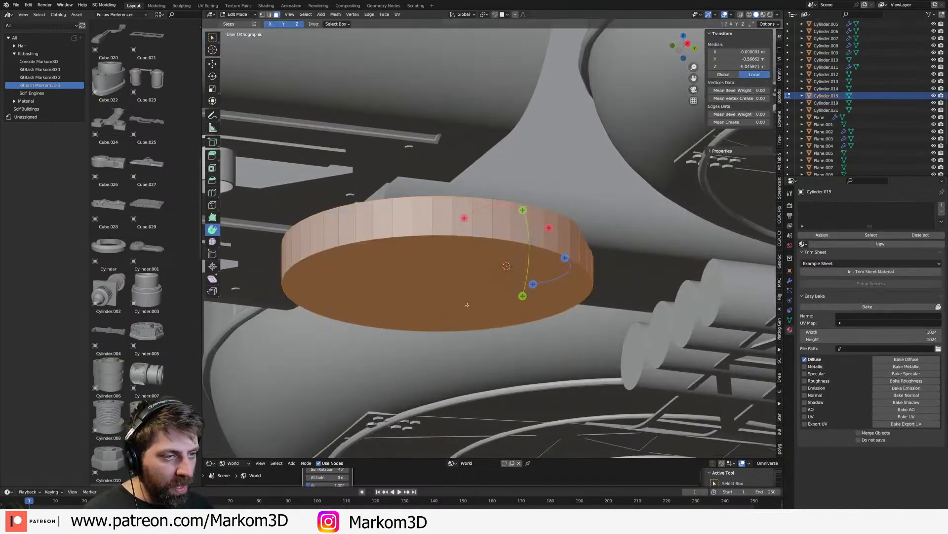
click(499, 317)
key(e)
right_click(534, 352)
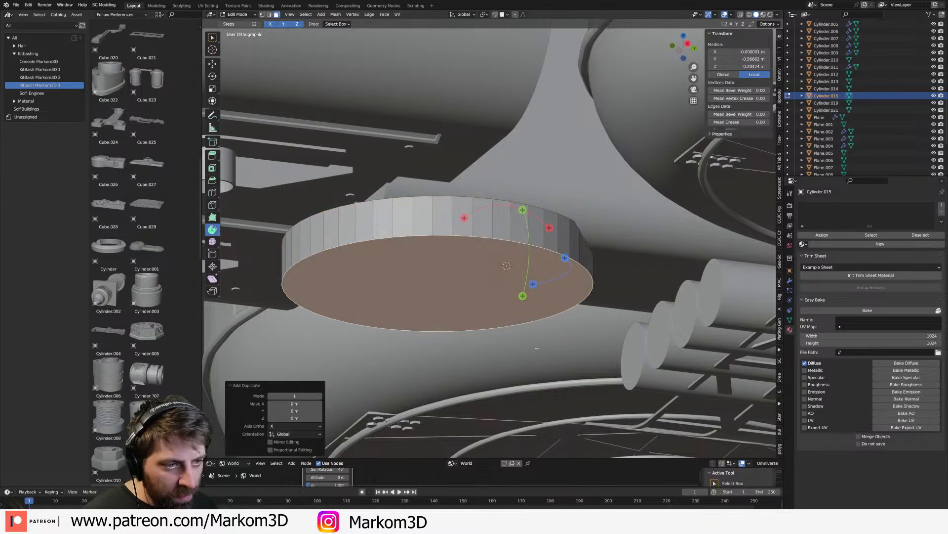
key(s)
click(534, 329)
key(s)
click(563, 346)
key(e)
click(566, 404)
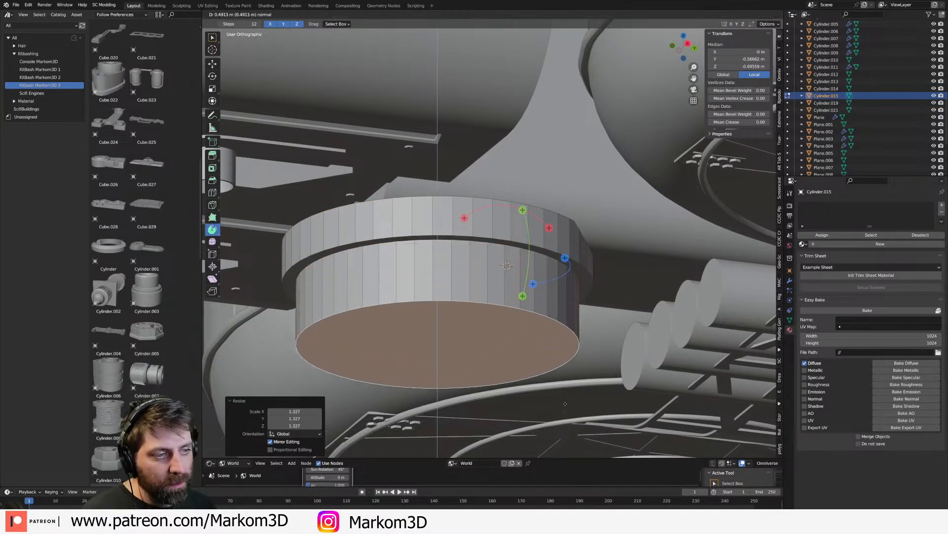
- Select the whole extruded ring piece beneath the disc and delete its vertices
right_click(566, 405)
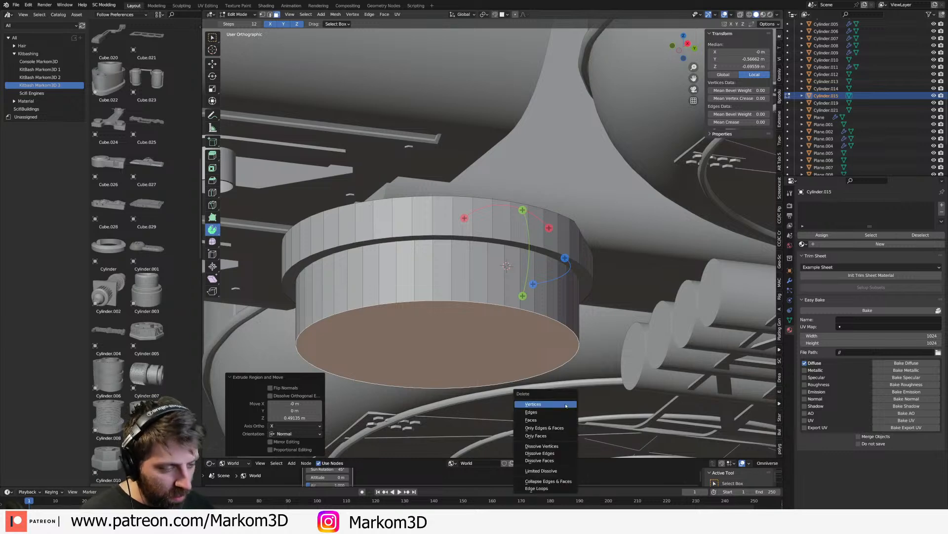
key(ctrl+l)
key(x)
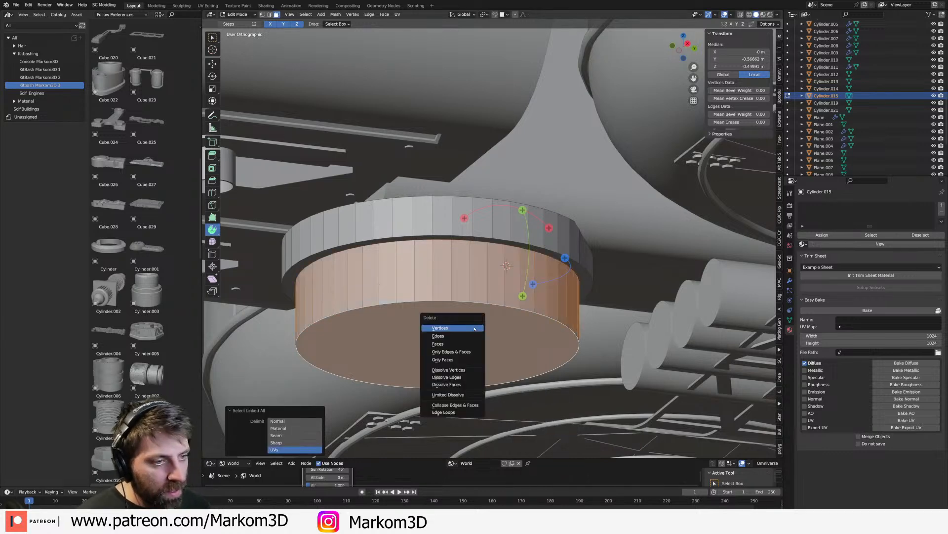
click(474, 328)
- Place the 3D cursor at the centre of the disc's bottom face and add a cube there, scaled to about 0.65
click(449, 296)
key(shift+s)
click(449, 330)
key(shift+a)
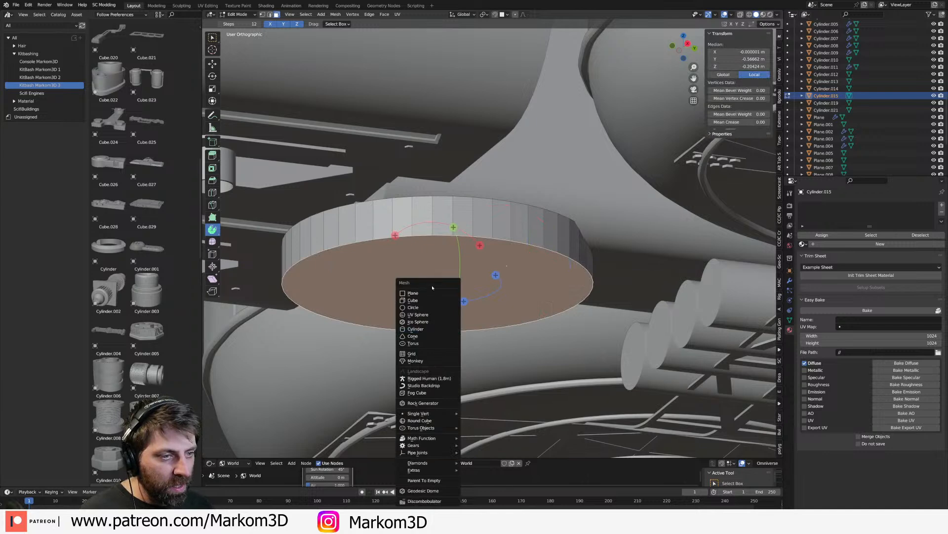
click(432, 301)
key(s)
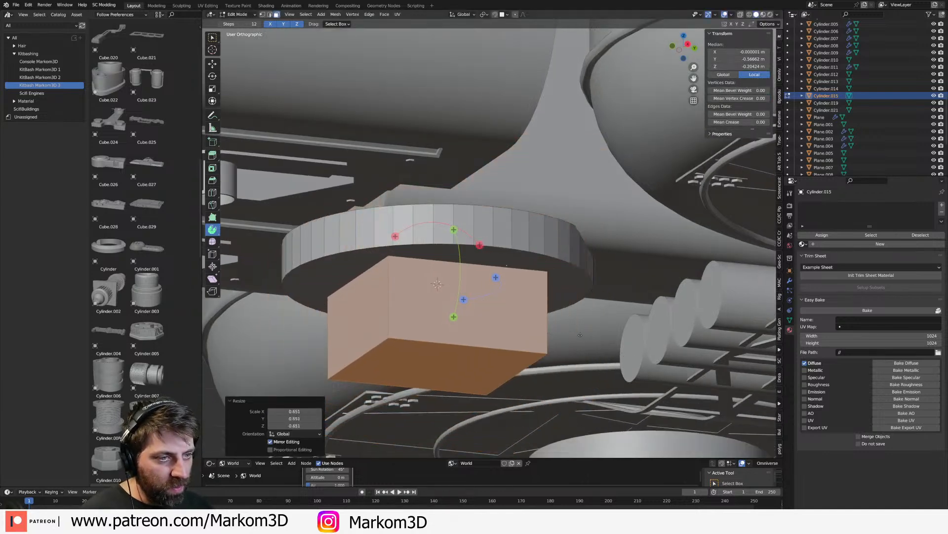
- Move the new cube about 0.31 m straight down so it hangs beneath the disc
key(g)
key(z)
click(586, 372)
middle_drag(583, 372, 556, 395)
shift+middle_drag(494, 336, 519, 249)
key(ctrl+r)
scroll(444, 242, up, 1)
key(Escape)
middle_drag(444, 242, 371, 243)
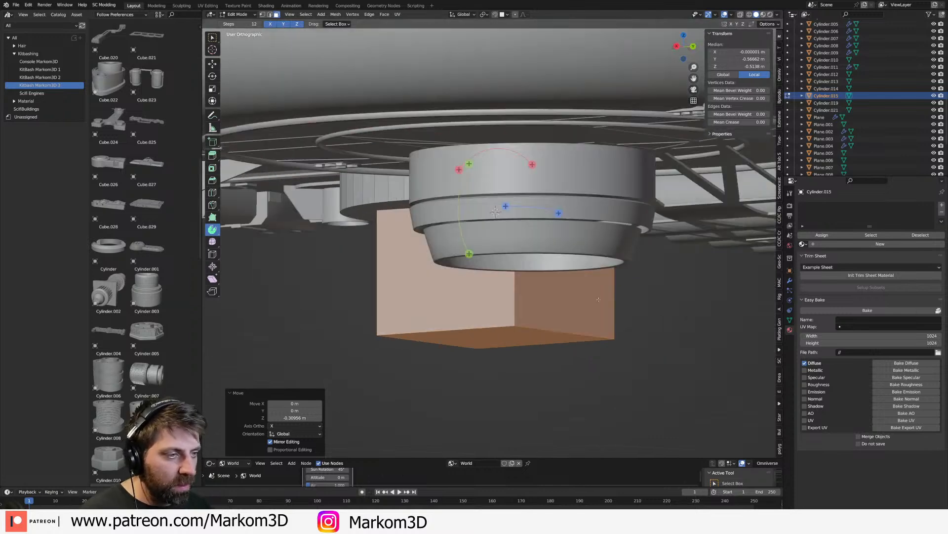
- Thin the cube by moving its rear face about 0.477 m inward along negative Y
click(584, 309)
middle_drag(585, 309, 626, 348)
key(g)
key(y)
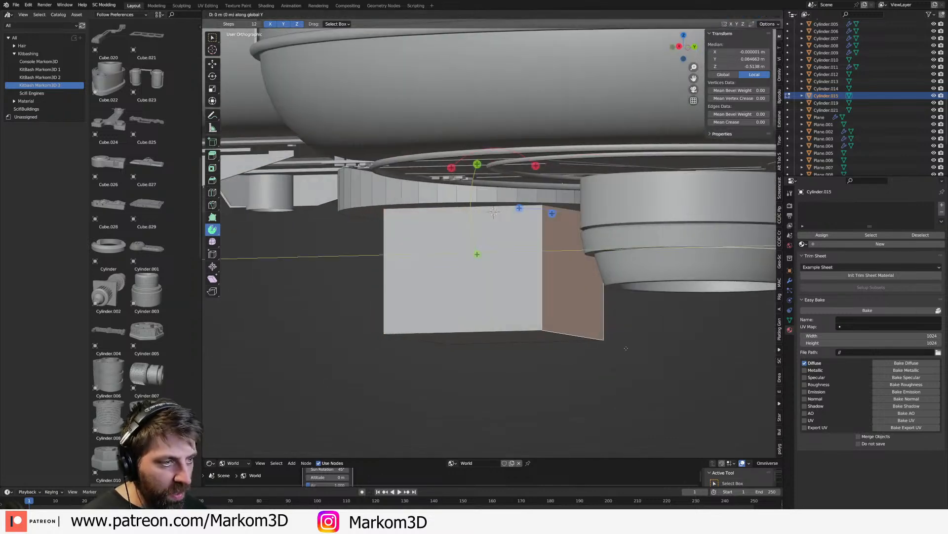
click(559, 339)
middle_drag(558, 339, 540, 336)
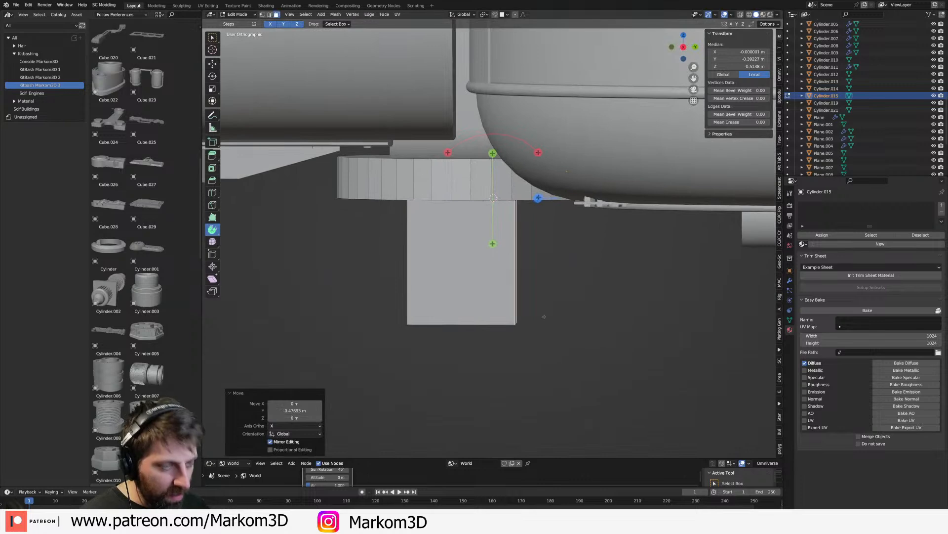
key(ctrl+l)
key(KP_7)
key(z)
click(481, 316)
scroll(470, 312, down, 2)
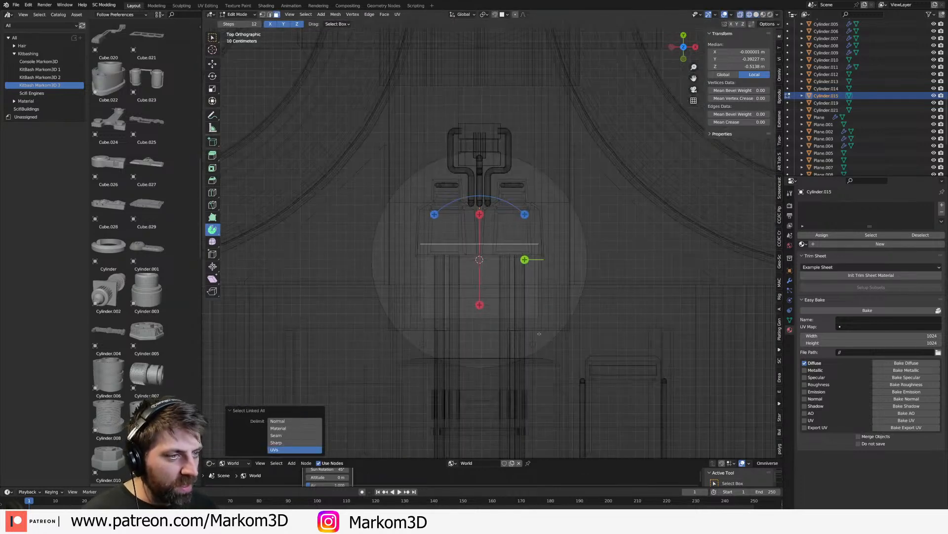
key(g)
key(y)
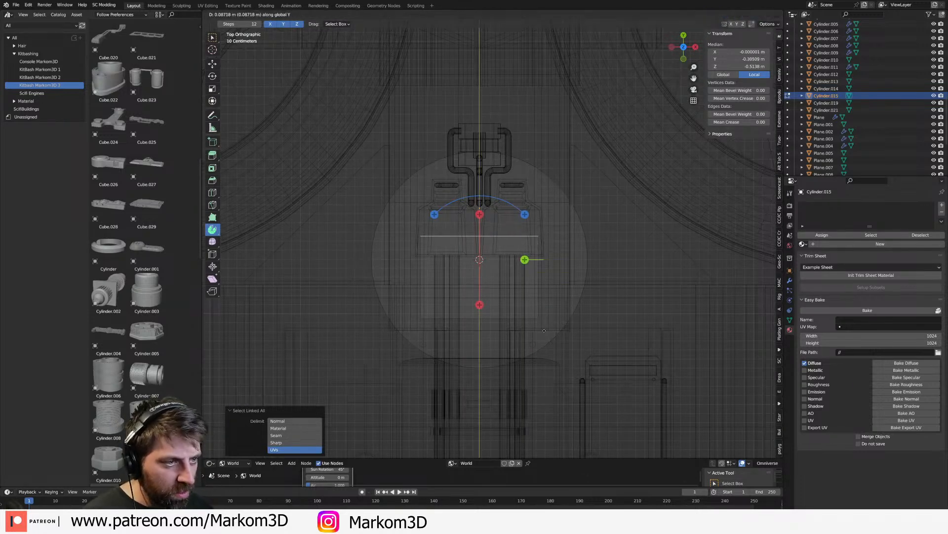
right_click(543, 328)
key(a)
key(a)
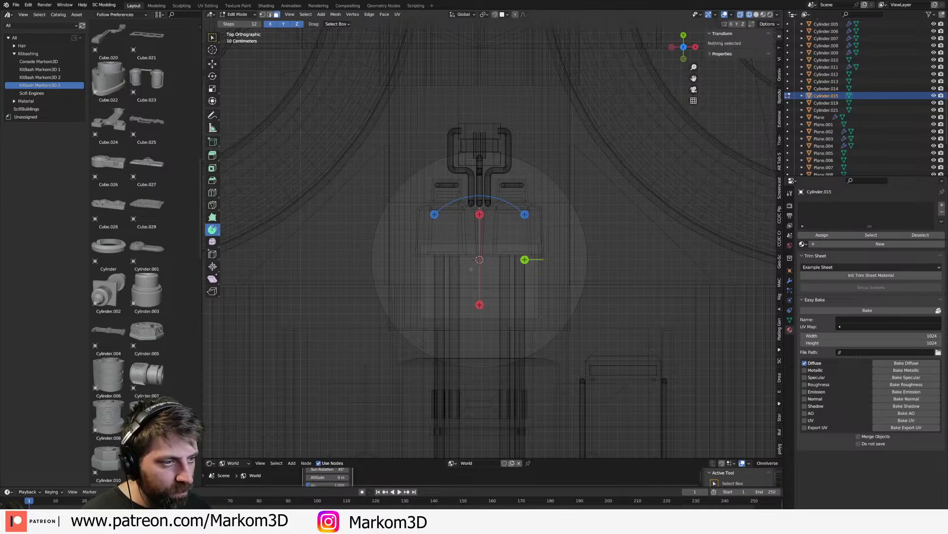
click(498, 244)
key(ctrl+l)
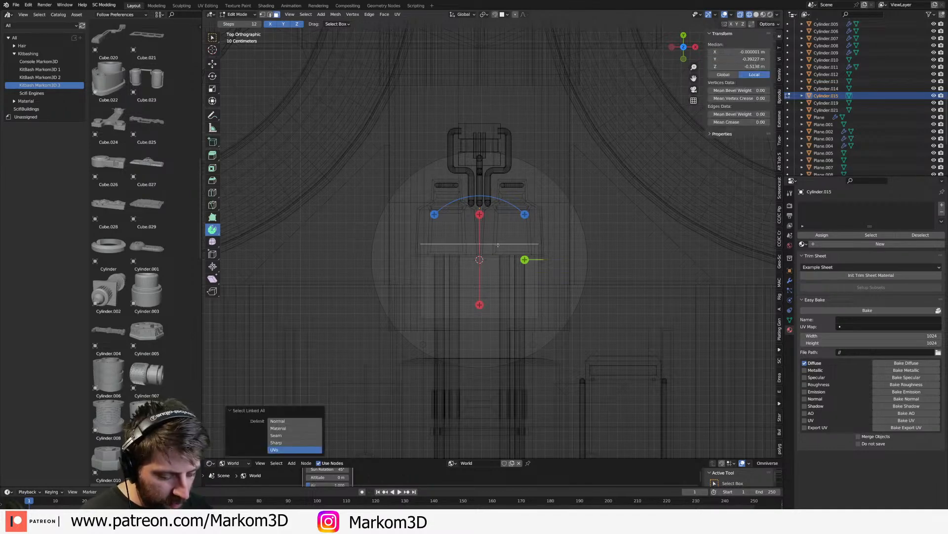
key(g)
key(y)
right_click(500, 256)
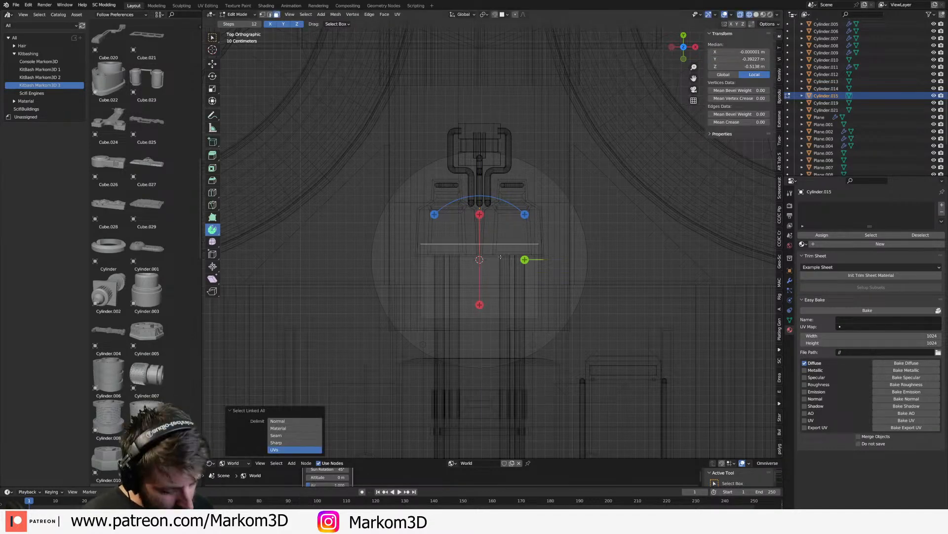
- Select all vertices of the block and shift the whole piece along positive Y to centre it under the disc
key(1)
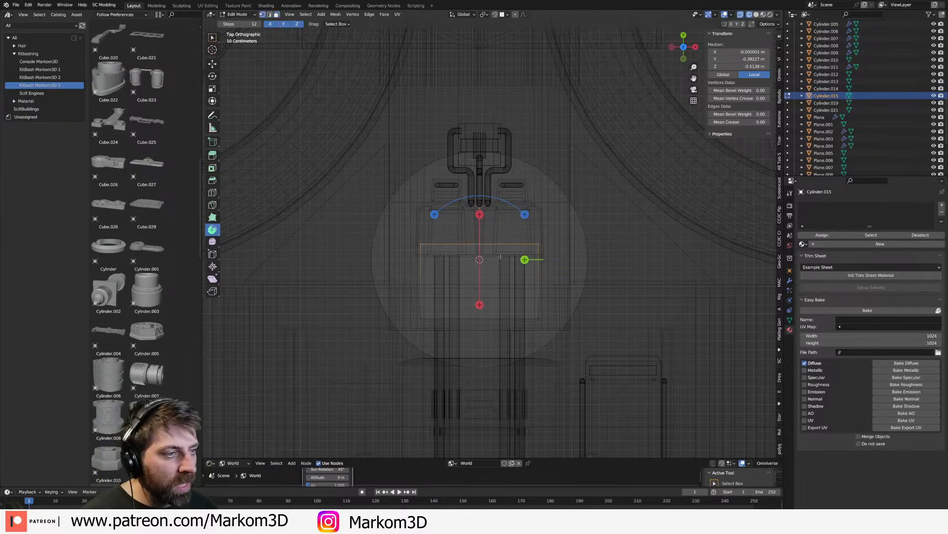
key(ctrl+l)
key(g)
key(y)
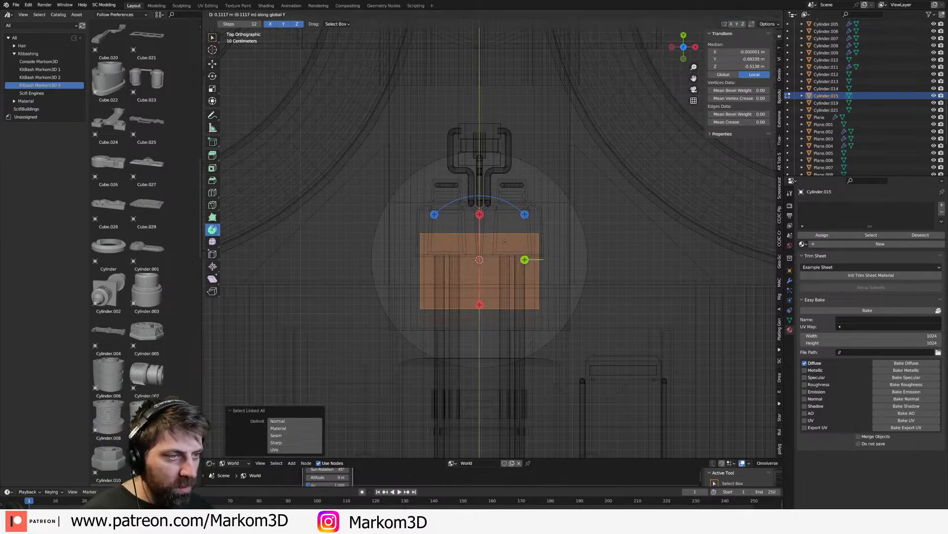
click(512, 239)
- Return to solid shading and move one end face of the block along Y to make it slightly deeper
mouse_move(511, 239)
middle_down()
mouse_move(489, 193)
mouse_move(523, 212)
mouse_move(532, 186)
middle_up()
key(z)
click(517, 198)
middle_drag(580, 246, 626, 270)
key(3)
click(570, 270)
key(g)
key(y)
click(592, 273)
shift+middle_drag(573, 256, 585, 225)
scroll(550, 236, up, 2)
click(553, 246)
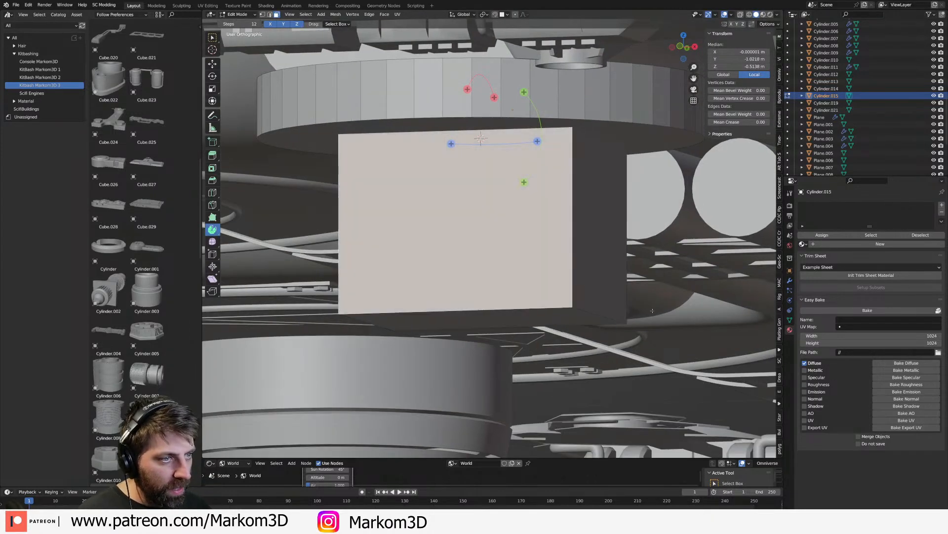
key(ctrl+l)
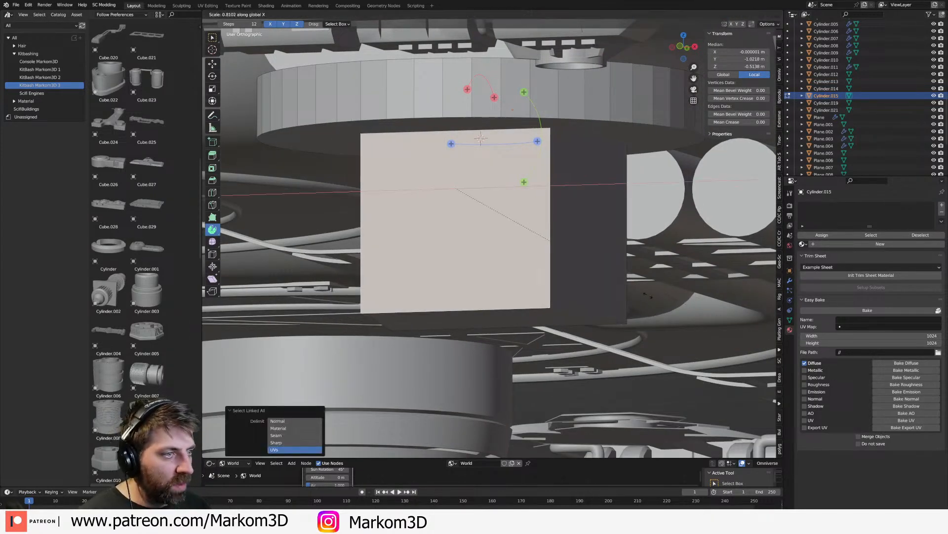
key(Escape)
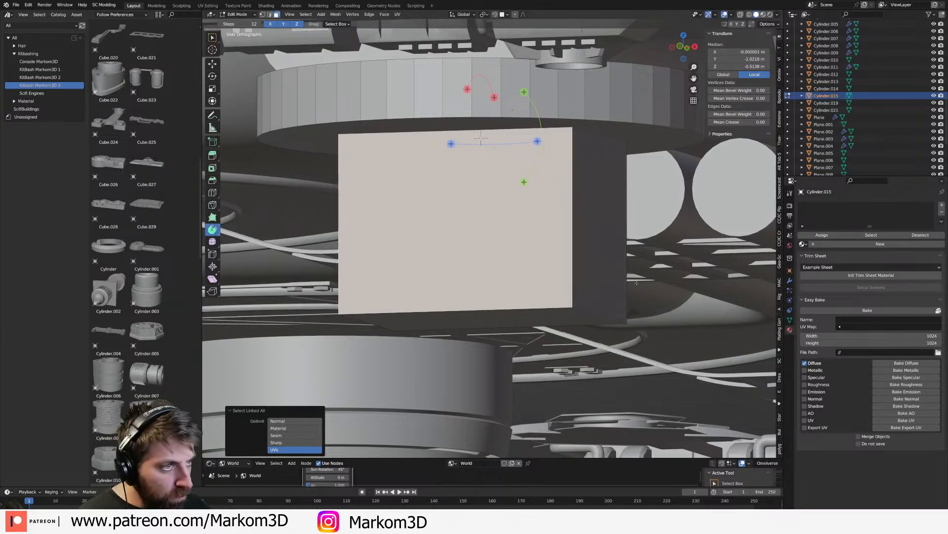
click(636, 283)
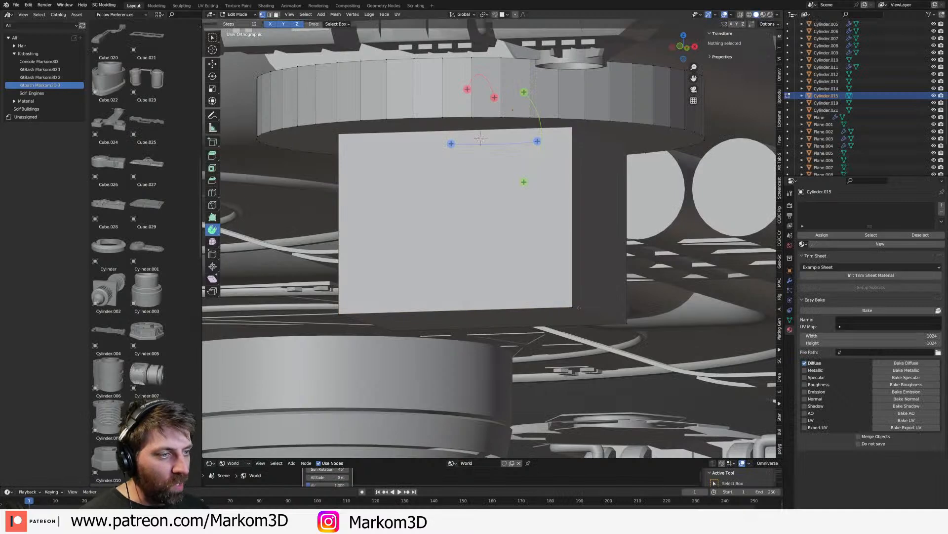
- Select the whole linked block and narrow it by scaling it to 0.66 along X
click(578, 307)
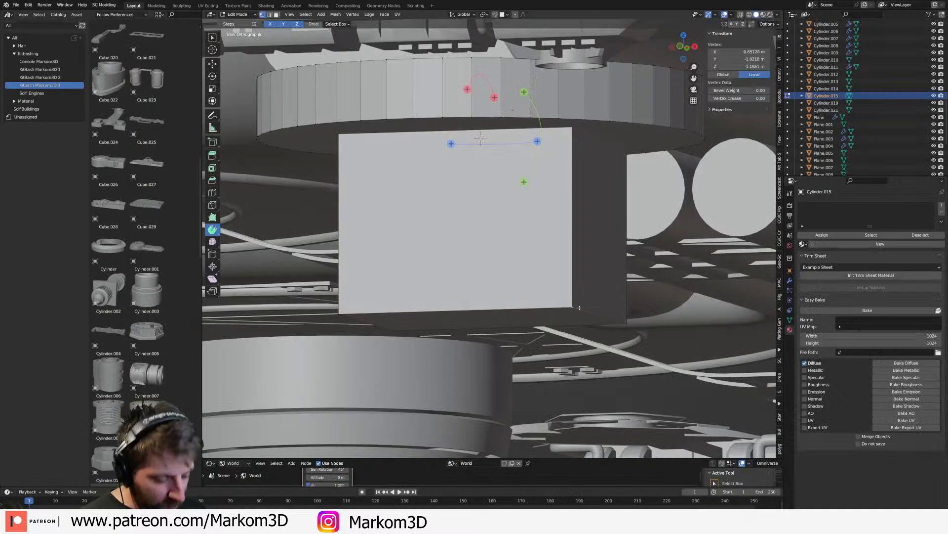
key(ctrl+l)
key(s)
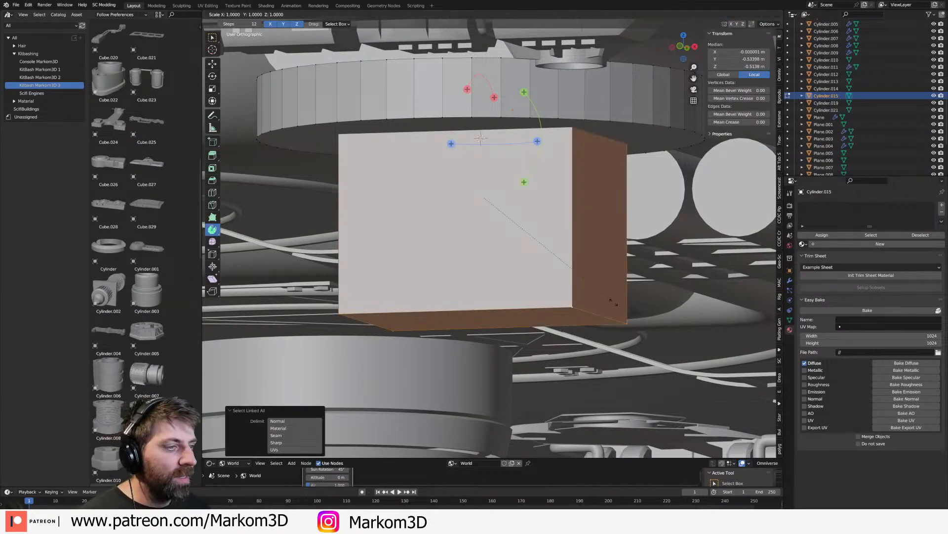
key(x)
click(548, 292)
- Add a centred horizontal loop cut around the block under the disc
middle_drag(548, 293, 496, 223)
key(ctrl+r)
click(498, 224)
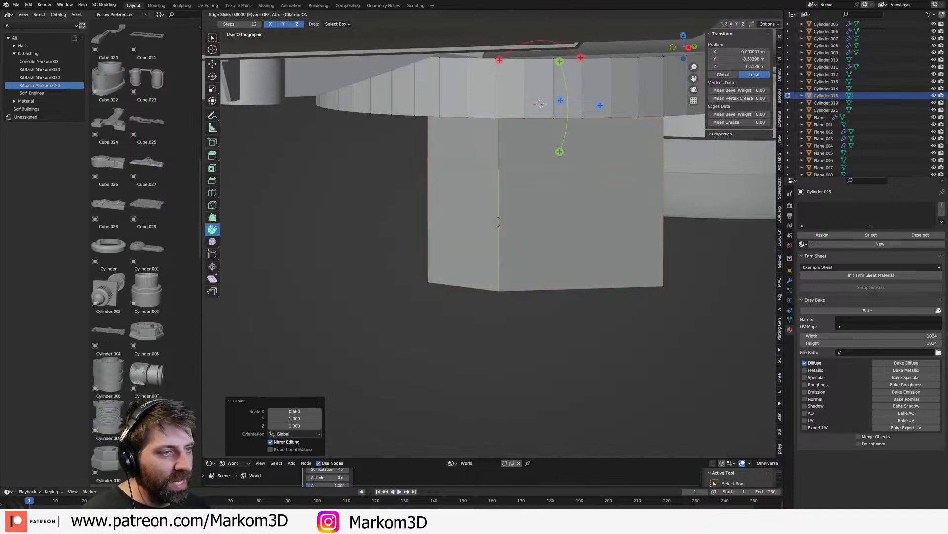
right_click(498, 222)
- Move the block's bottom front edge about 0.265 m along Y so the lower half slopes inward
key(2)
key(g)
key(y)
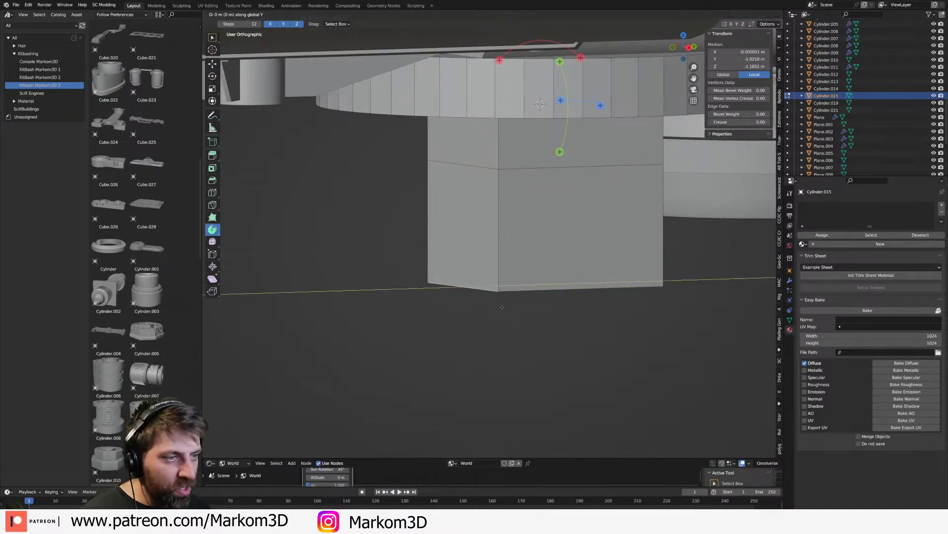
click(539, 311)
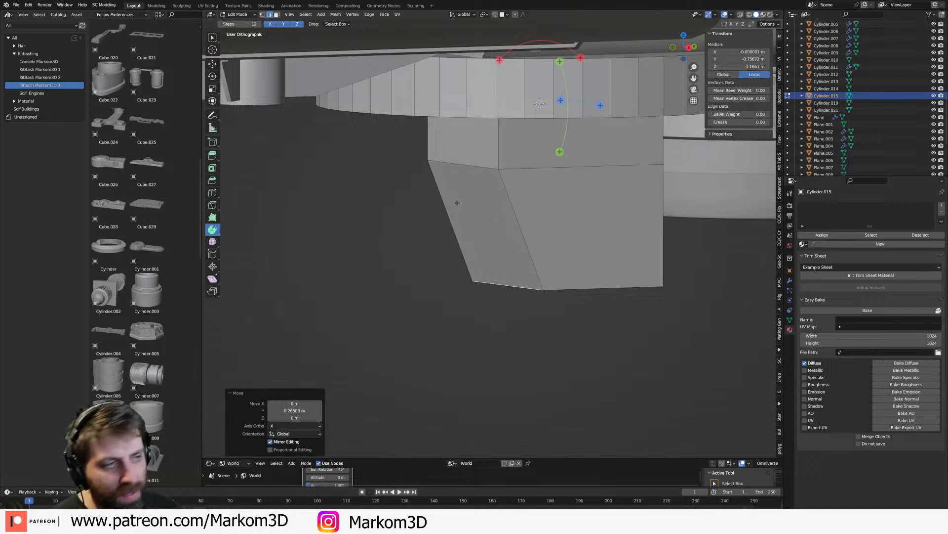
- Bevel the block's middle edge loop with a width of about 0.361 m and 3 segments
key(ctrl+z)
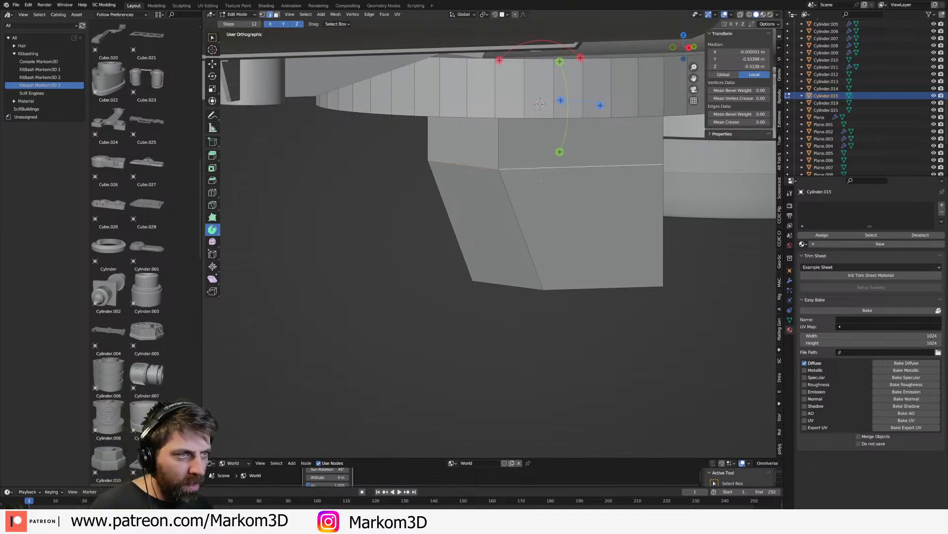
key(ctrl+b)
click(612, 299)
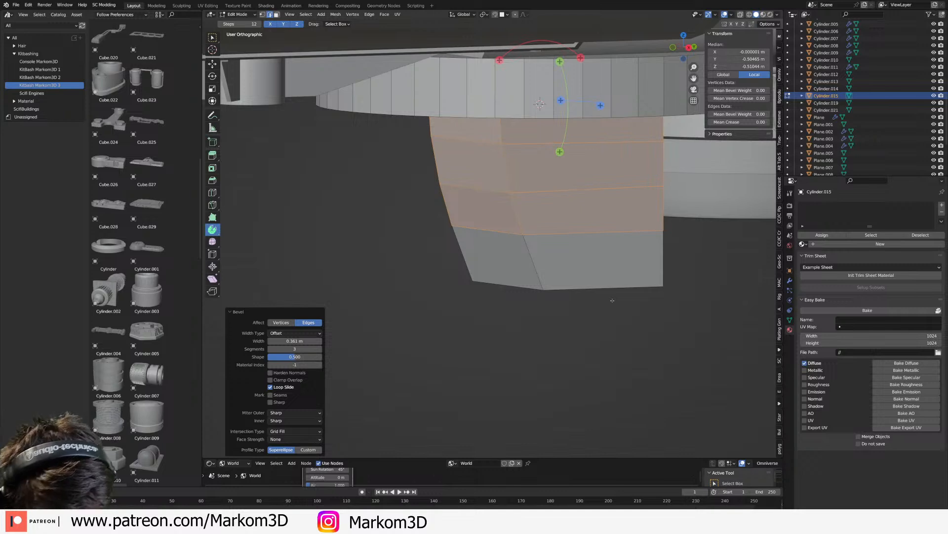
- Examine the shape of the curved block from below and from the side, in and out of Edit Mode
middle_drag(612, 300, 558, 291)
scroll(571, 339, up, 2)
scroll(559, 292, up, 2)
key(3)
click(452, 239)
scroll(451, 242, down, 4)
middle_drag(452, 242, 523, 281)
scroll(511, 303, down, 3)
scroll(564, 305, up, 4)
key(Tab)
key(Tab)
- Select the block's four vertical corner edge runs and round them with a multi-segment bevel
key(2)
alt+click(508, 327)
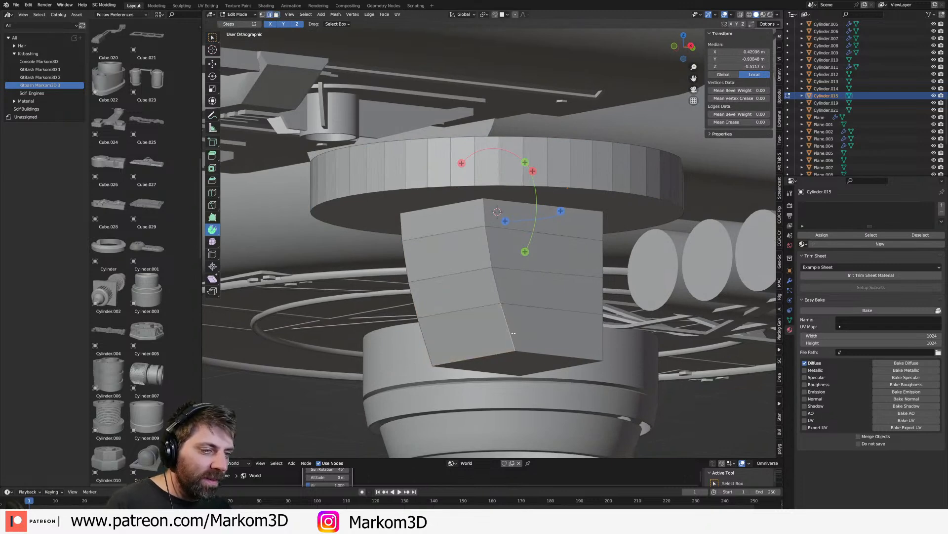
alt+shift+click(598, 334)
middle_drag(598, 333, 637, 364)
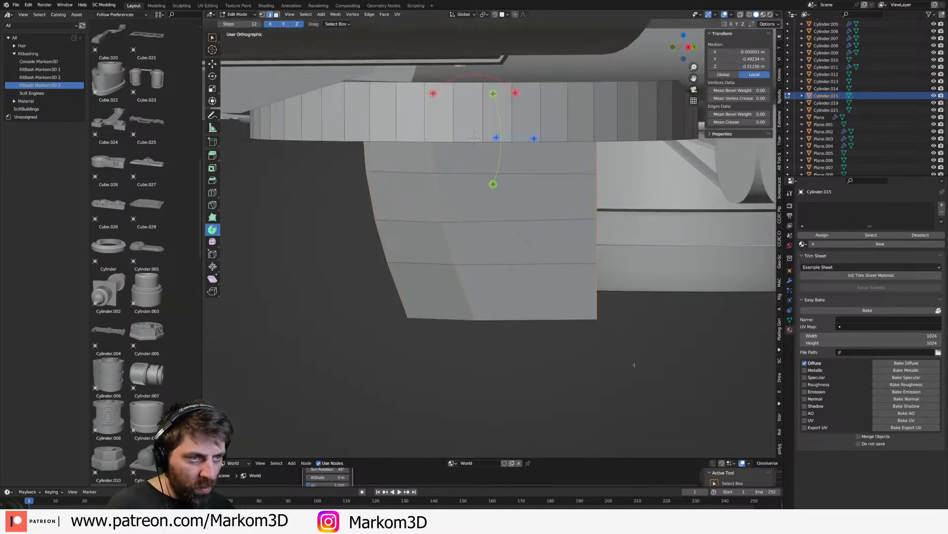
scroll(698, 343, up, 4)
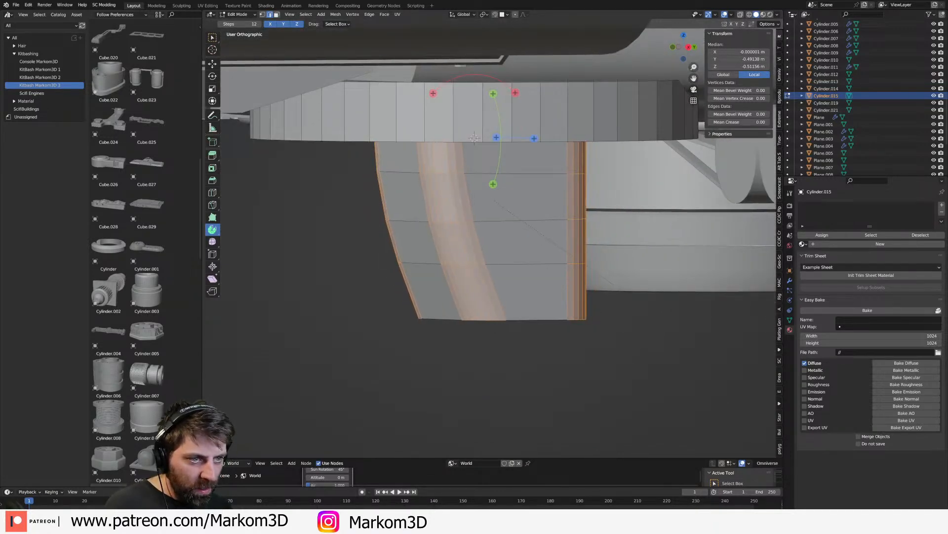
click(569, 251)
- Round the bottom edges of the block with a multi-segment bevel
middle_drag(568, 251, 536, 259)
key(Tab)
middle_drag(514, 296, 518, 334)
key(Tab)
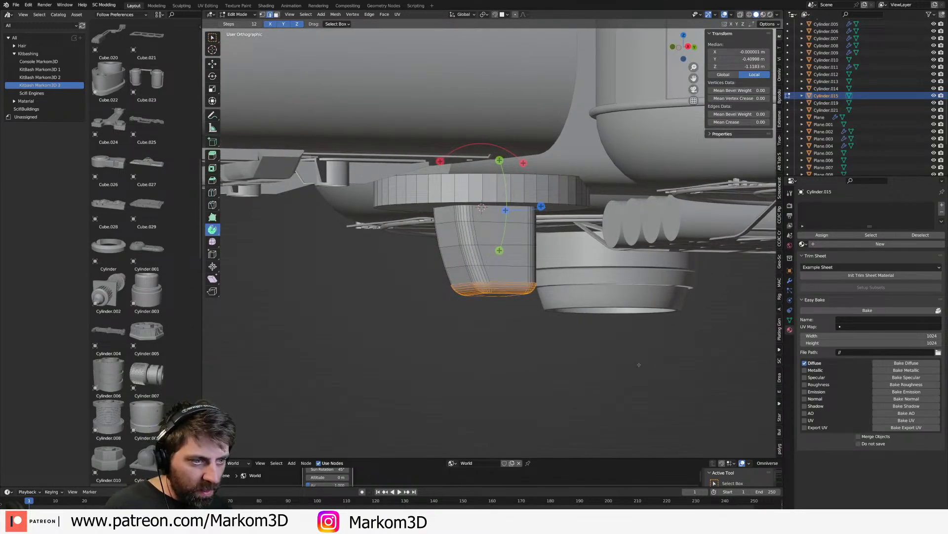
- Shade the disc-and-block object smooth with Auto Smooth at 30°
middle_drag(628, 359, 492, 275)
key(Tab)
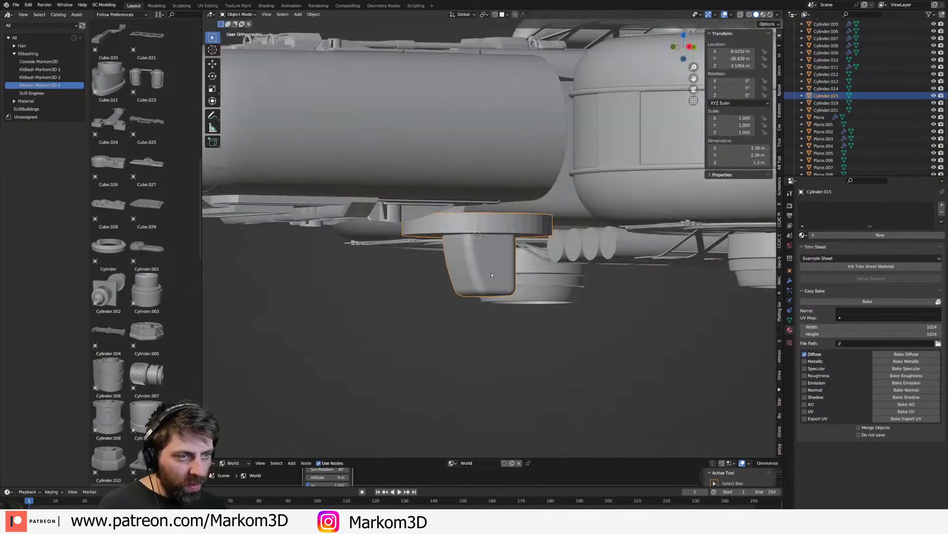
right_click(491, 275)
click(457, 240)
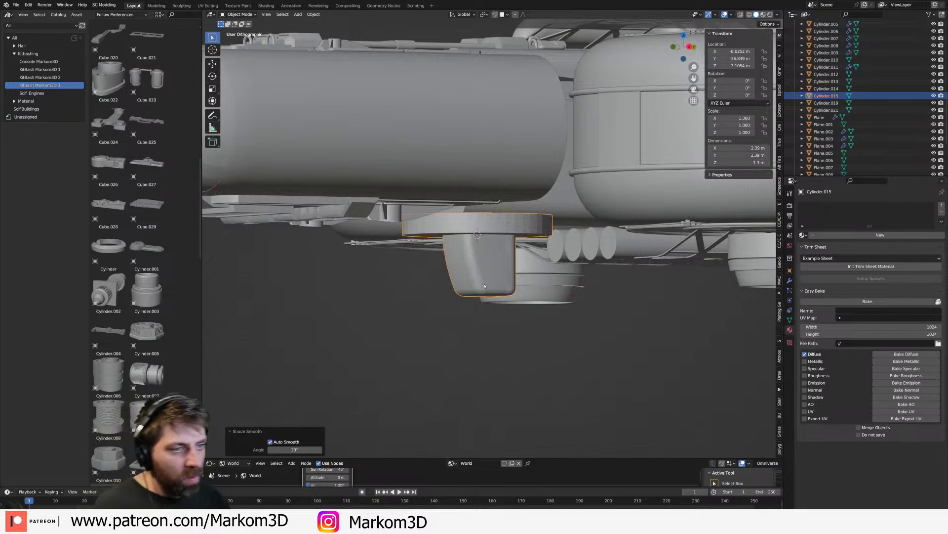
scroll(478, 289, up, 2)
- Add a centred vertical loop cut down each of the block's two opposite side faces
key(Tab)
middle_drag(478, 290, 475, 232)
click(549, 165)
right_click(550, 165)
middle_drag(550, 166, 529, 148)
middle_drag(526, 420, 519, 285)
alt+shift+click(513, 280)
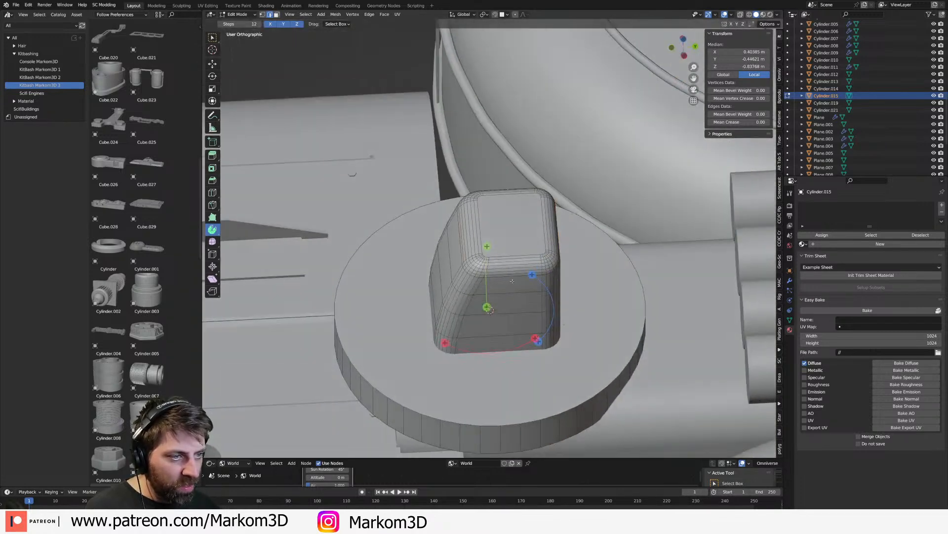
key(ctrl+r)
click(489, 309)
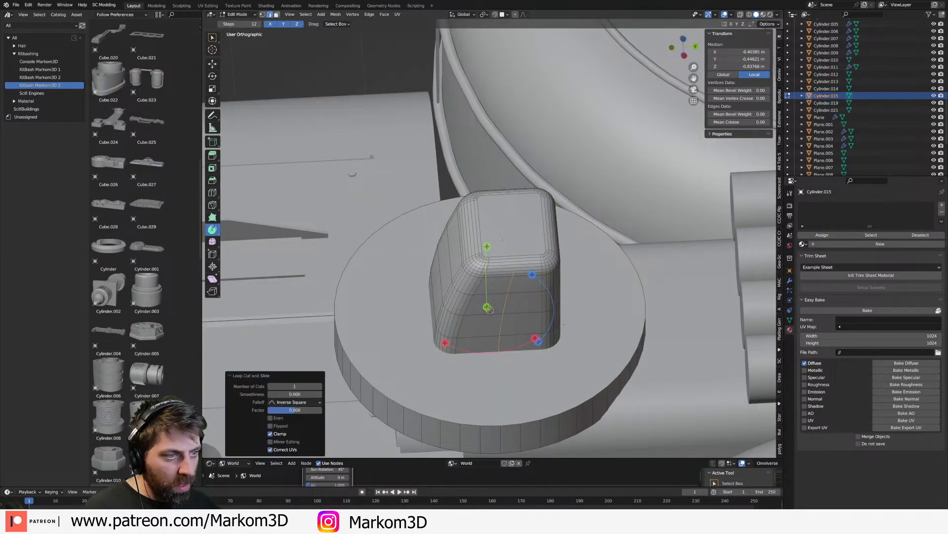
- Select both vertical side loops and straighten them by scaling to 0 along Y
middle_drag(489, 309, 493, 226)
shift+click(499, 241)
middle_drag(581, 289, 596, 305)
key(s)
key(x)
key(y)
key(0)
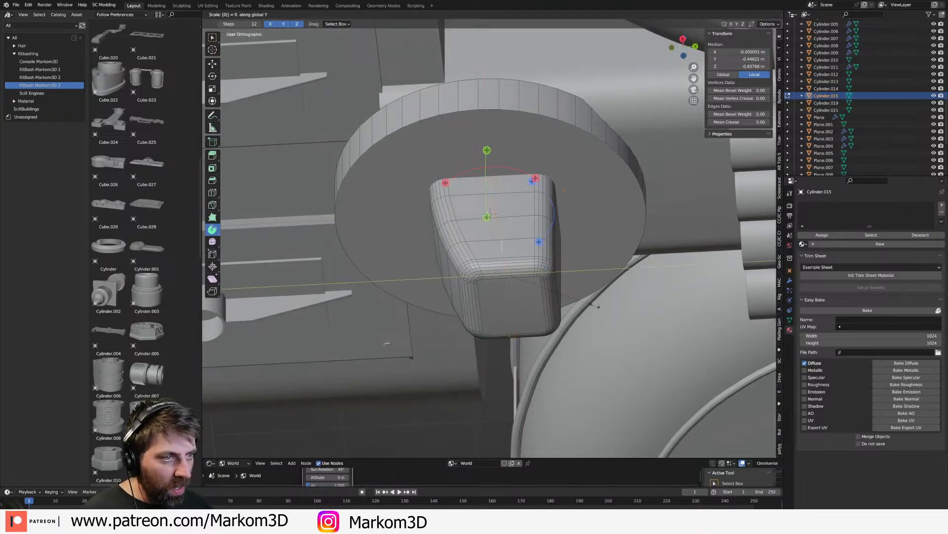
key(Return)
- In the right side view, move the straightened side loops along Y toward the block's straight rear edge
key(KP_3)
key(g)
key(y)
click(612, 310)
- Select the four stacked faces in front of the vertical cut on the block's right side
key(3)
click(495, 186)
shift+click(492, 212)
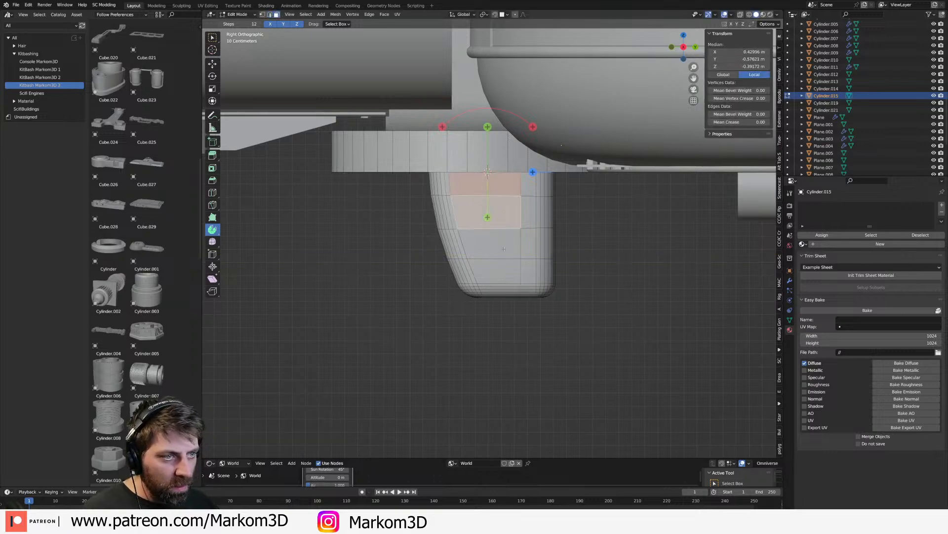
shift+click(485, 242)
shift+click(478, 266)
- Add a centred vertical loop cut down both the front and the rear face of the block
middle_drag(473, 264, 464, 236)
key(ctrl+r)
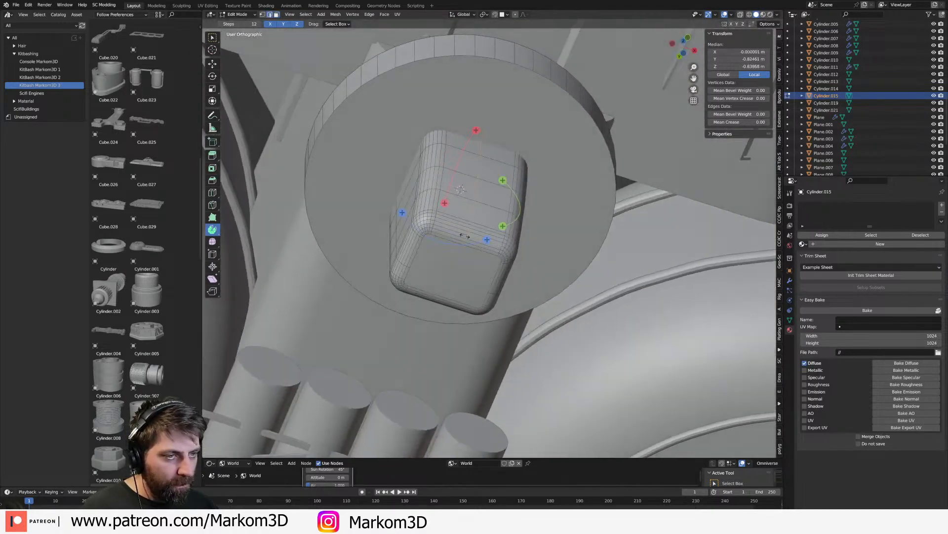
click(465, 236)
right_click(464, 236)
key(ctrl+r)
click(443, 299)
right_click(443, 298)
- Try to rip the block's rear centre edge loop in the front wireframe view, and undo it
mouse_move(443, 299)
middle_down()
mouse_move(561, 299)
mouse_move(568, 310)
mouse_move(515, 321)
middle_up()
key(z)
click(516, 305)
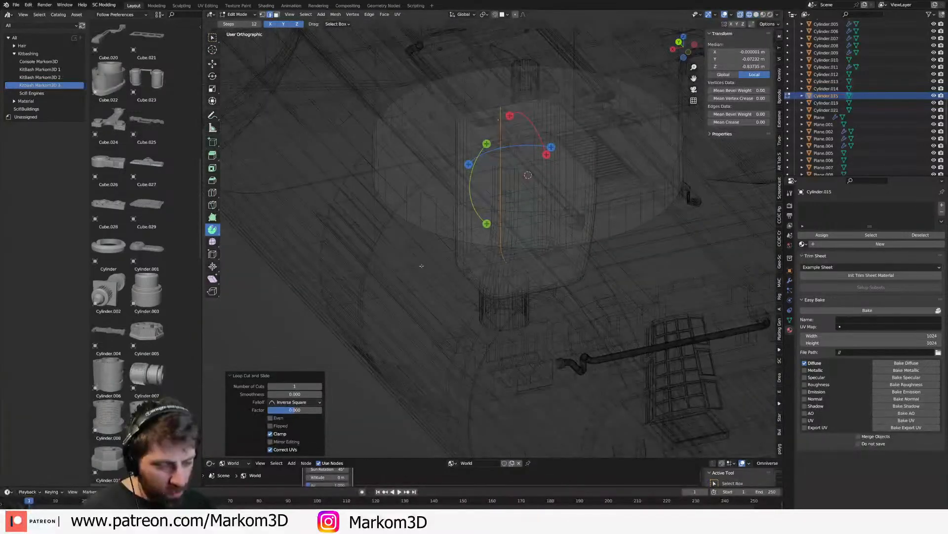
middle_drag(421, 262, 417, 284)
key(KP_1)
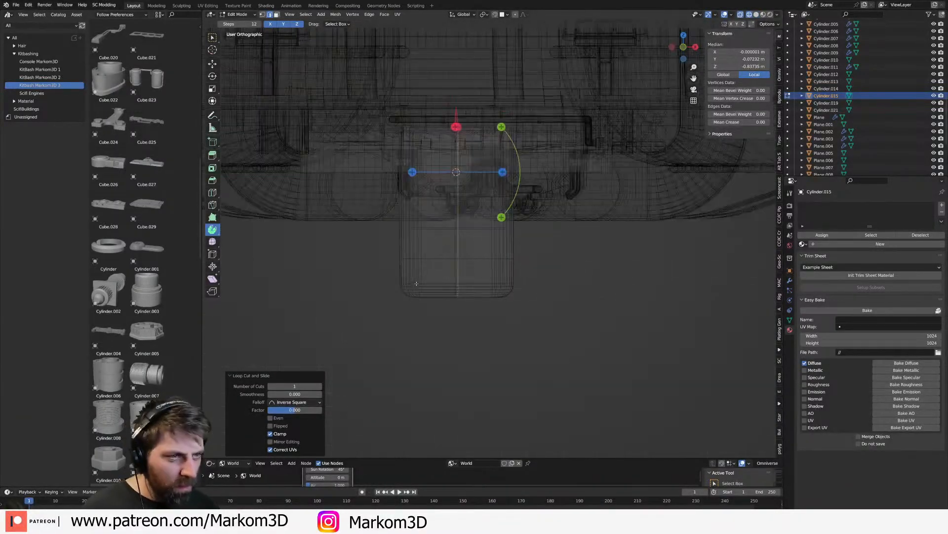
key(g)
click(380, 285)
key(ctrl+z)
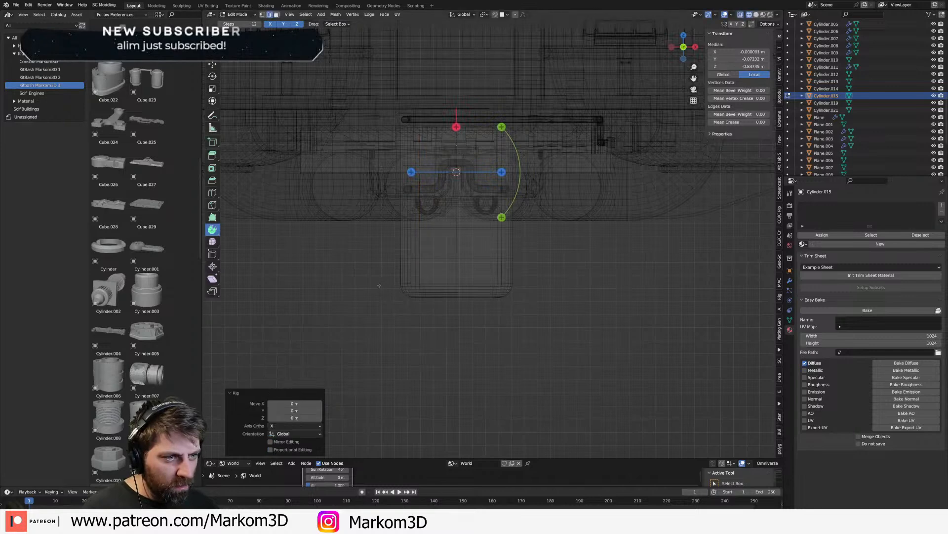
key(ctrl+l)
key(x)
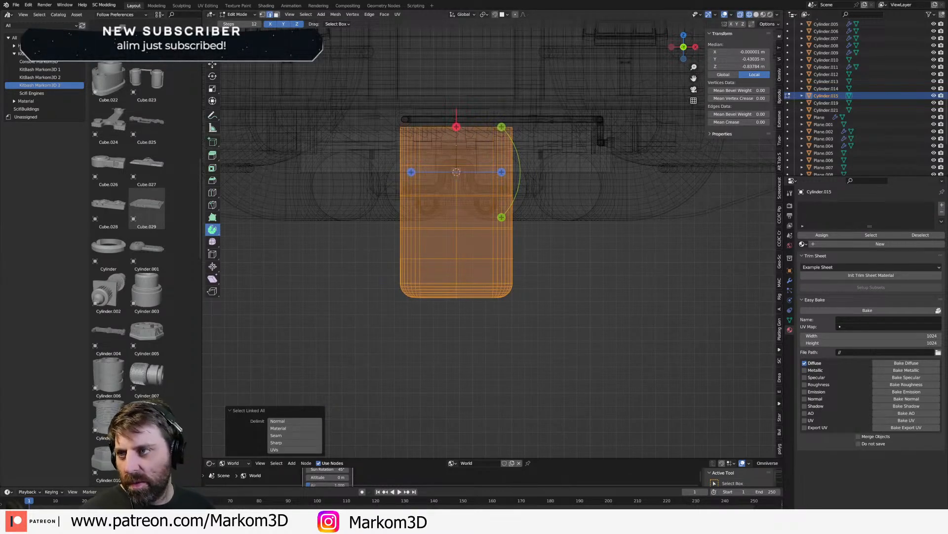
middle_drag(529, 313, 522, 287)
key(z)
click(579, 289)
- Select the flat bottom face of the support block and delete it
key(3)
click(482, 298)
middle_drag(494, 234, 503, 285)
key(z)
click(446, 285)
key(z)
mouse_move(453, 234)
shift+middle_down()
mouse_move(466, 272)
mouse_move(488, 259)
mouse_move(481, 247)
shift+middle_up()
click(517, 271)
scroll(488, 258, up, 1)
key(z)
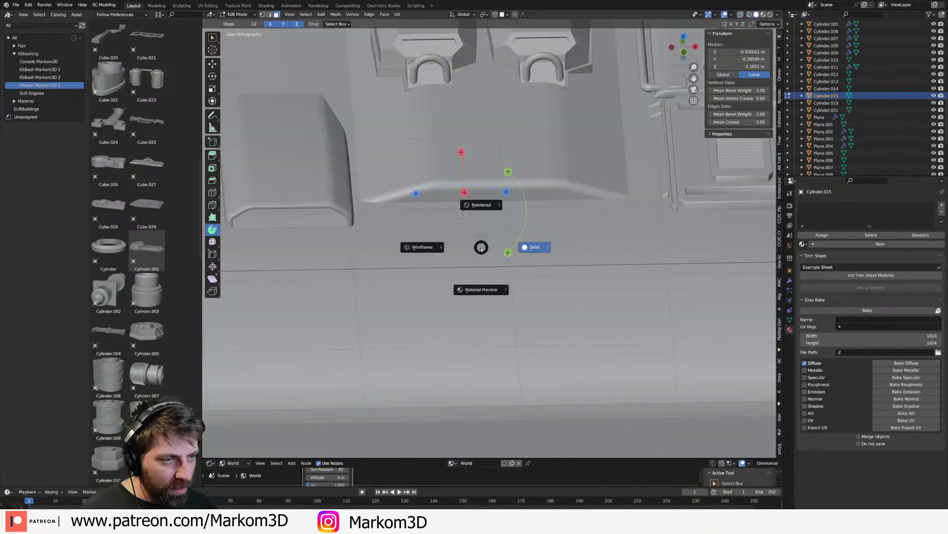
click(437, 252)
scroll(438, 256, up, 5)
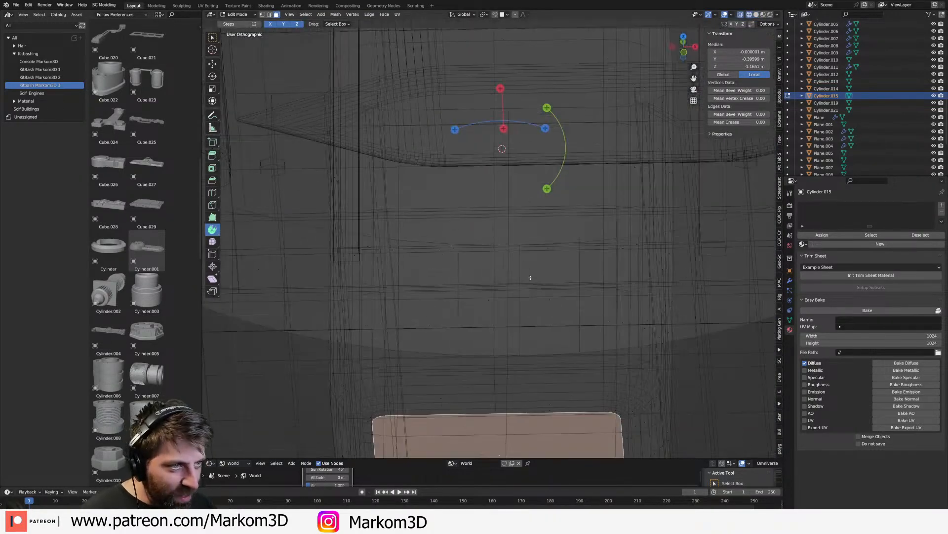
scroll(529, 271, down, 4)
middle_drag(528, 271, 527, 281)
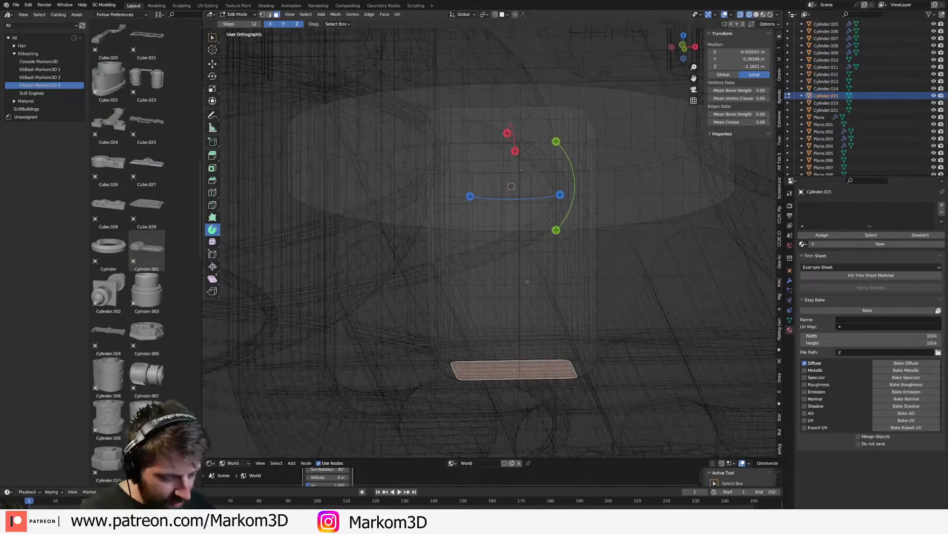
key(x)
click(528, 298)
- Try to delete the faces linked to a side face of the block, adjusting how the linked selection is delimited
click(582, 322)
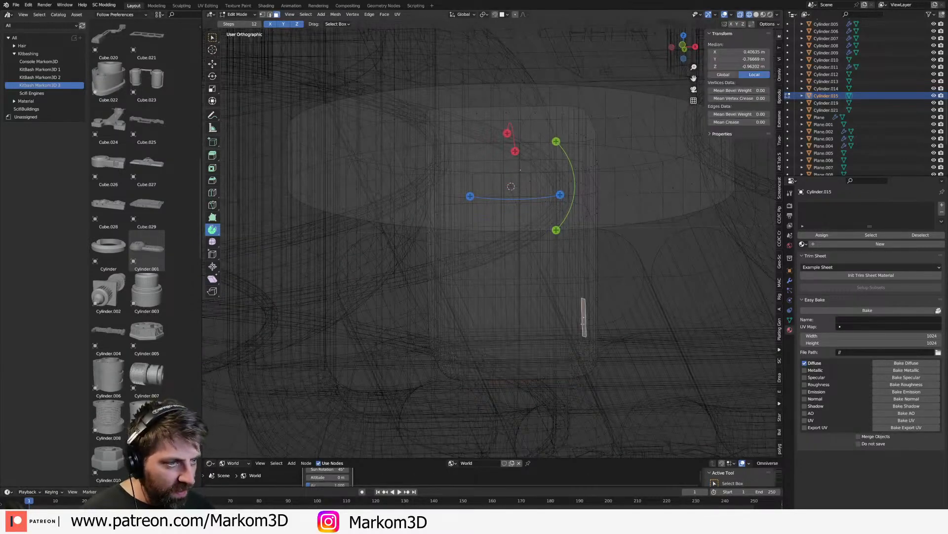
key(ctrl+l)
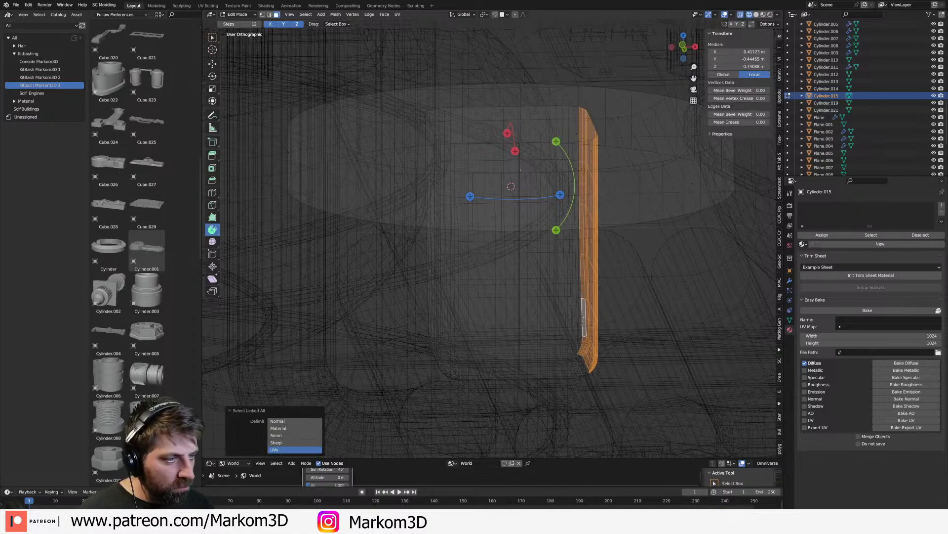
key(1)
key(ctrl+l)
middle_drag(582, 184, 506, 258)
click(454, 201)
key(x)
click(506, 257)
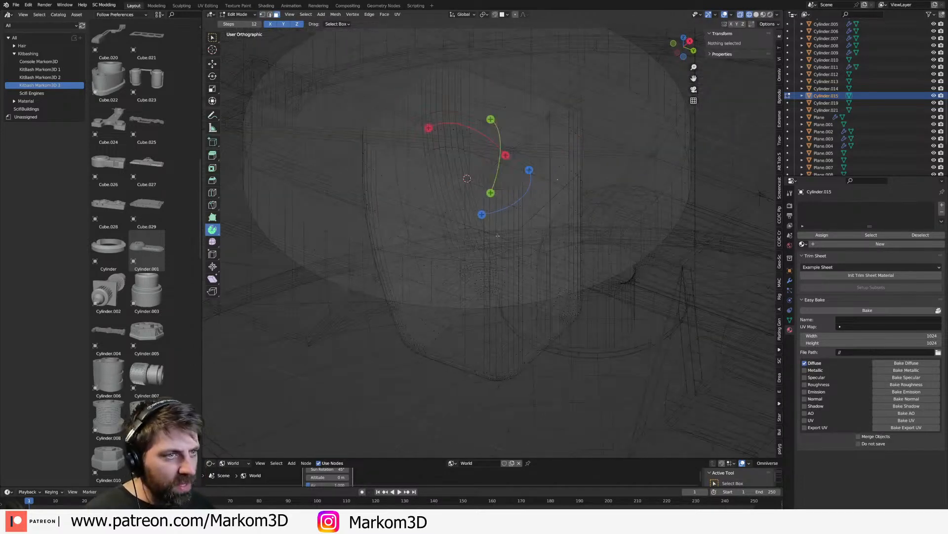
- Rip the block apart along its front and rear centre edge loops in wireframe, leaving the ripped vertices in place
key(z)
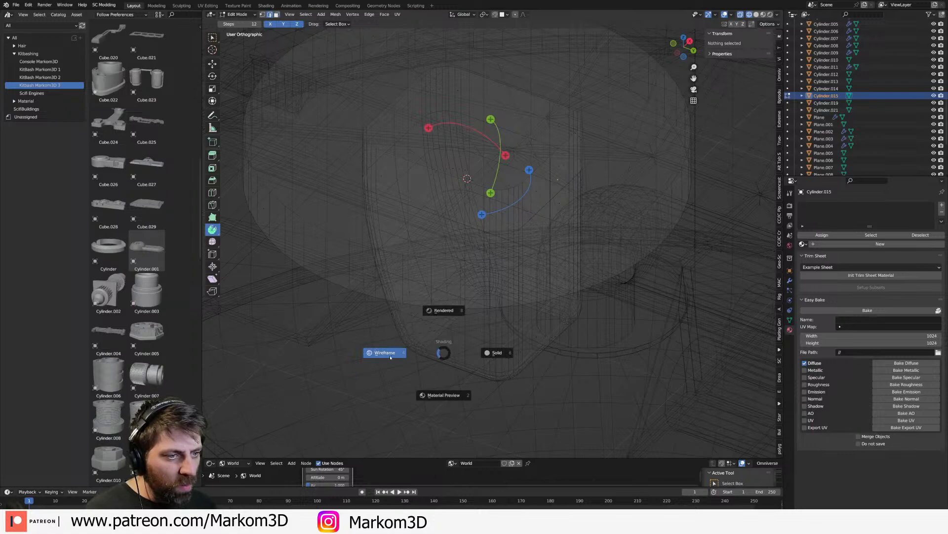
alt+click(423, 284)
mouse_move(553, 324)
middle_down()
mouse_move(491, 358)
mouse_move(535, 299)
mouse_move(489, 340)
middle_up()
click(438, 350)
key(ctrl+l)
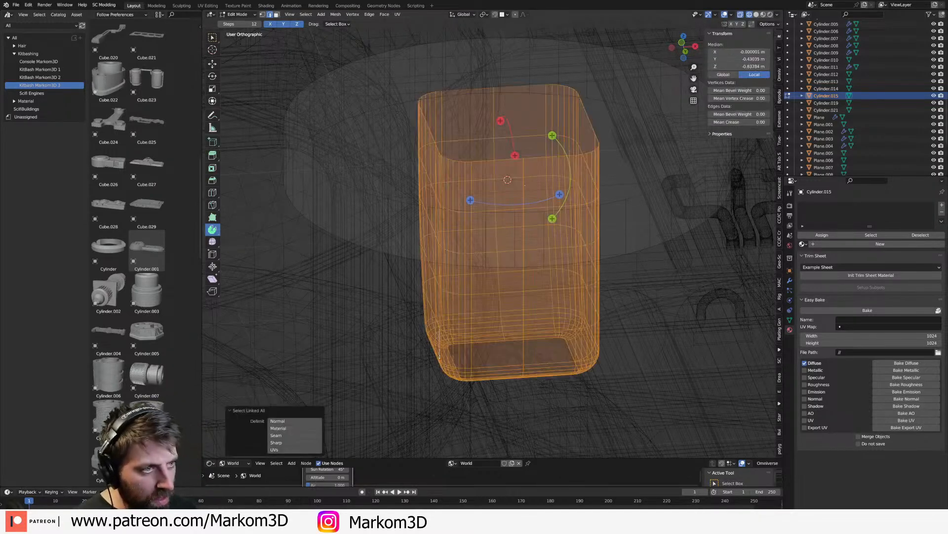
key(1)
alt+click(500, 306)
alt+shift+click(524, 306)
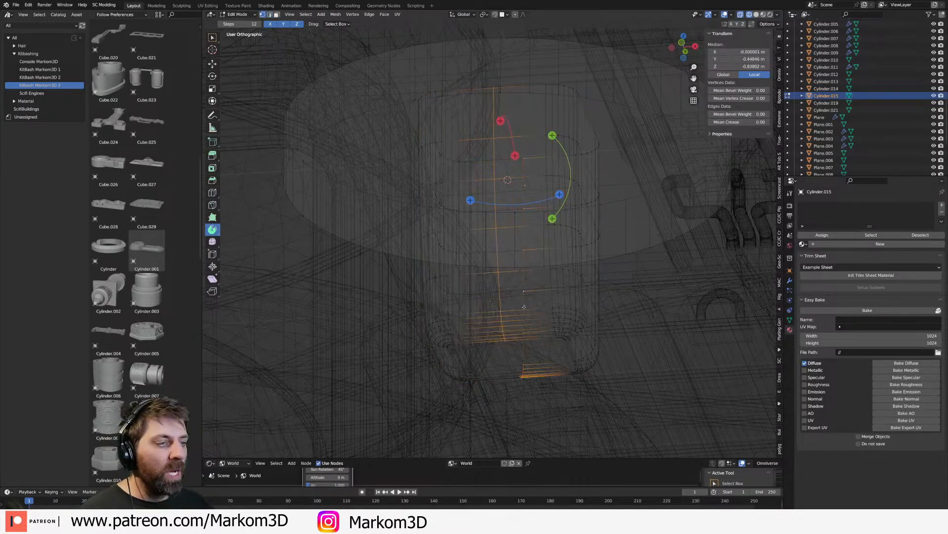
key(v)
right_click(488, 355)
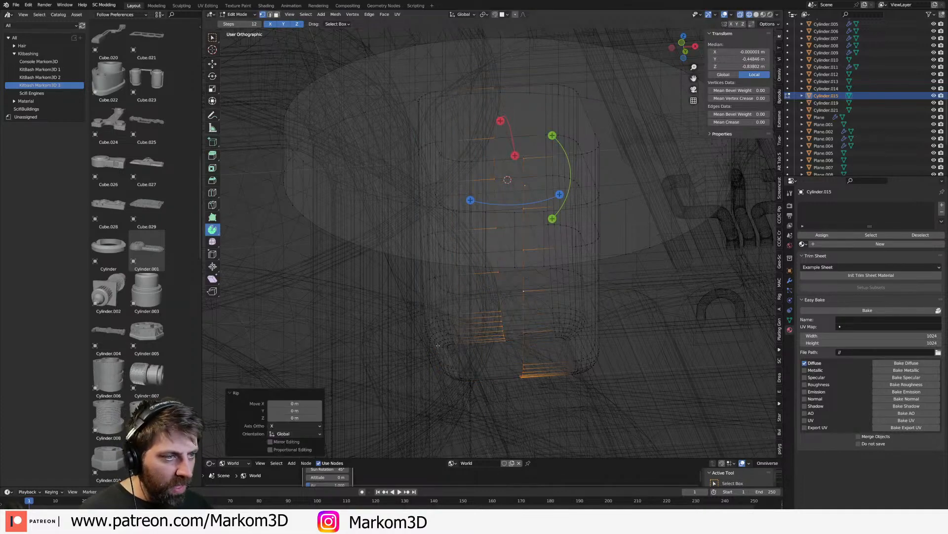
- Select the linked half of the block on the negative X side and delete its vertices
click(439, 345)
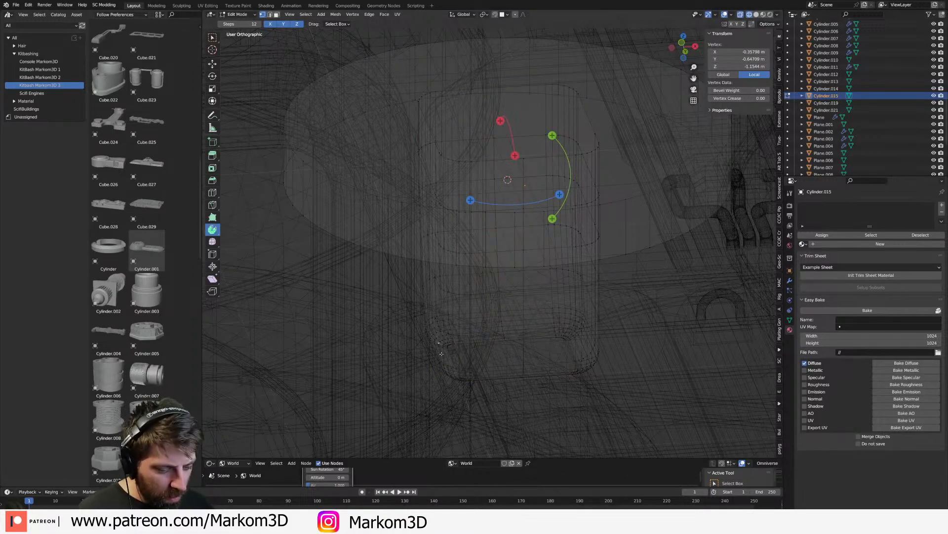
key(ctrl+l)
key(x)
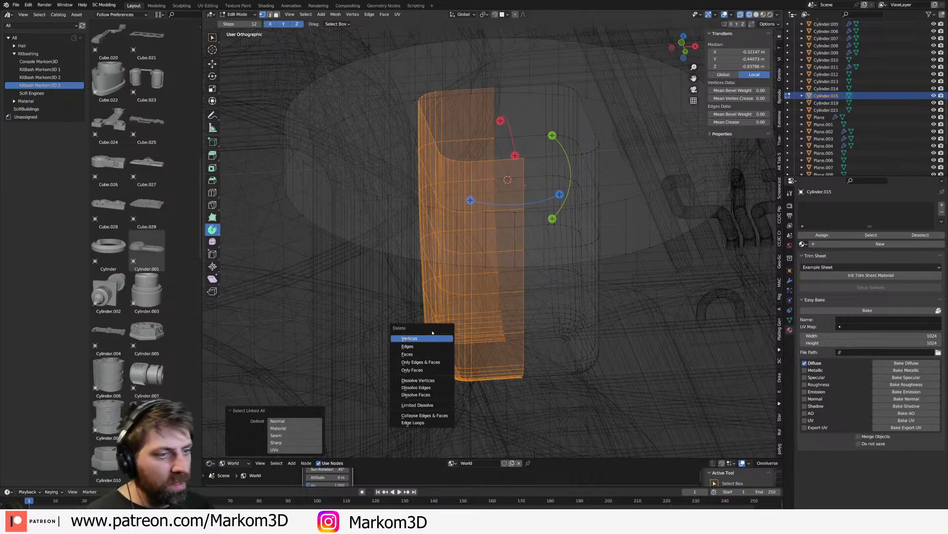
click(434, 336)
- Separate the remaining half of the block from the disc mount into its own object and leave edit mode
key(ctrl+l)
key(p)
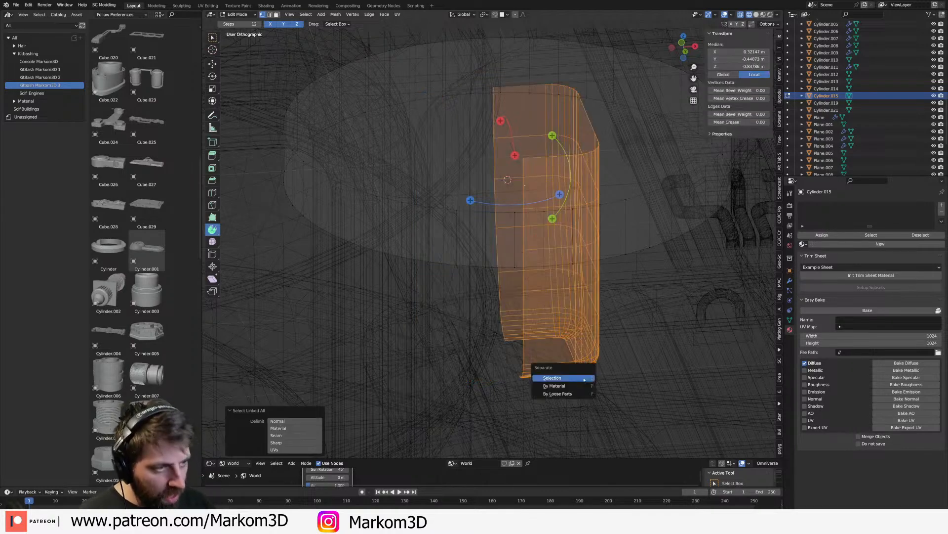
click(583, 377)
key(Tab)
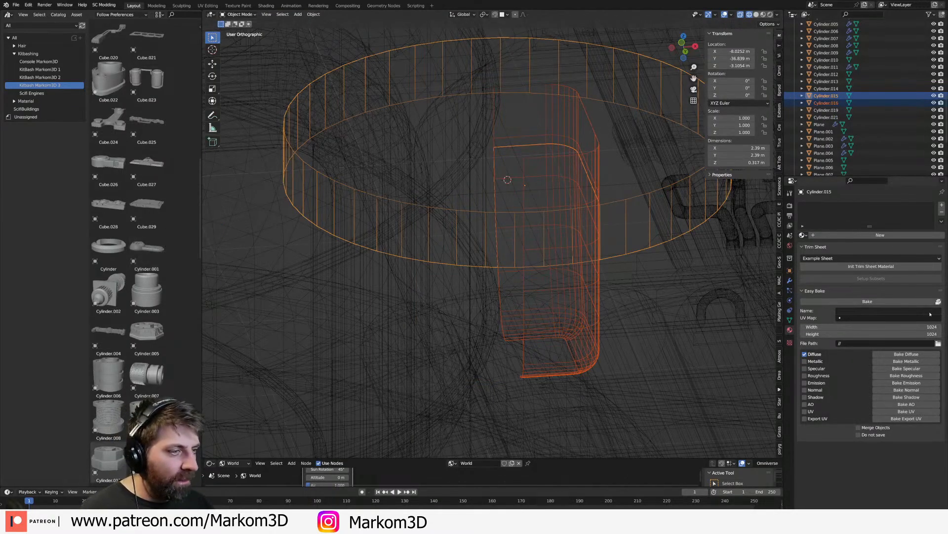
- Add a Mirror modifier on the X axis to the separated half block and view it in solid shading
click(606, 355)
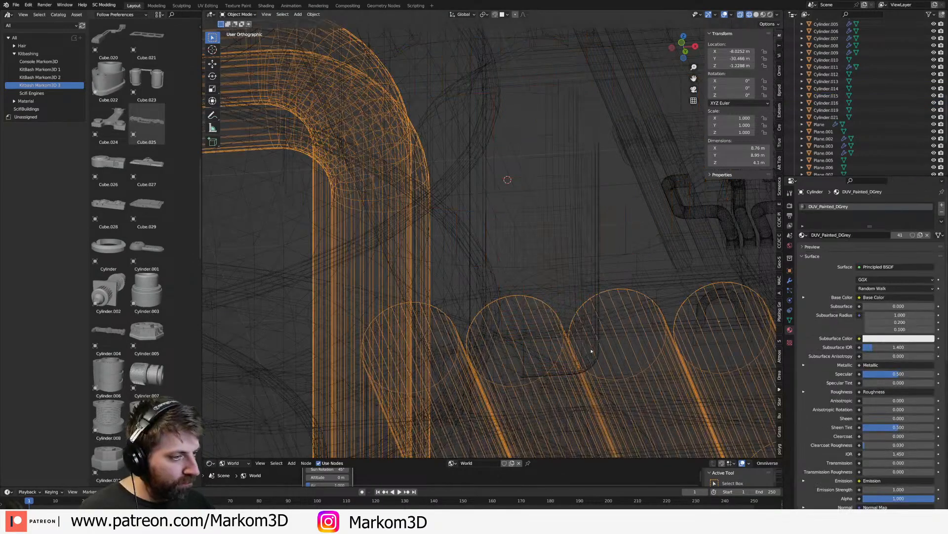
click(592, 351)
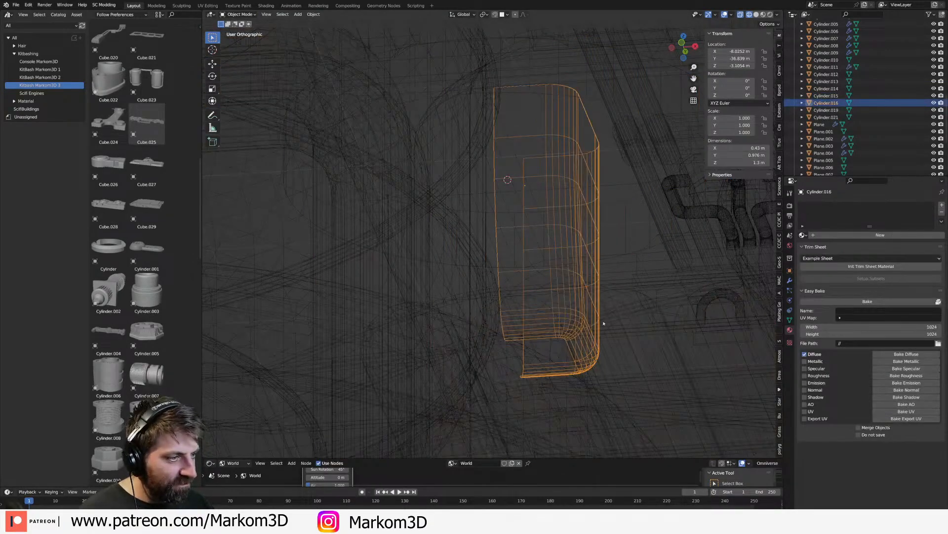
click(781, 282)
click(790, 281)
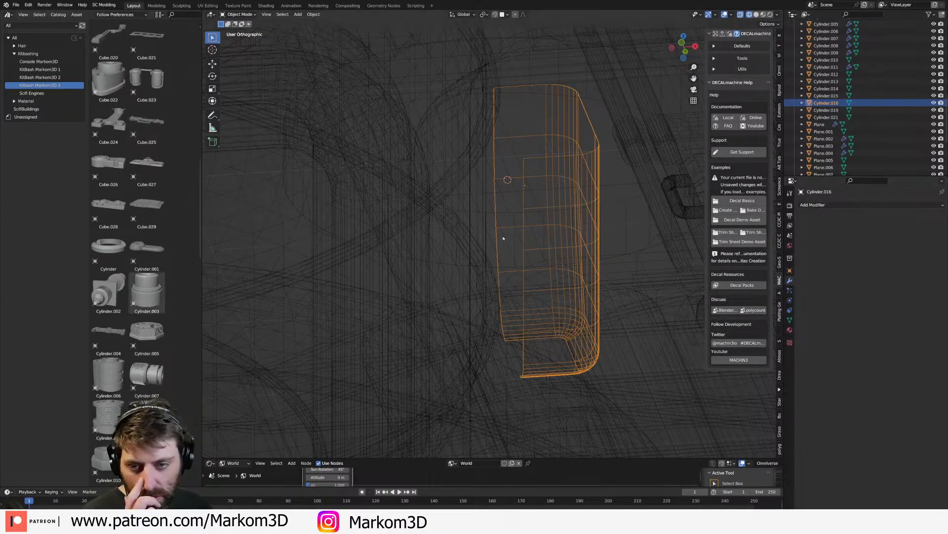
click(834, 204)
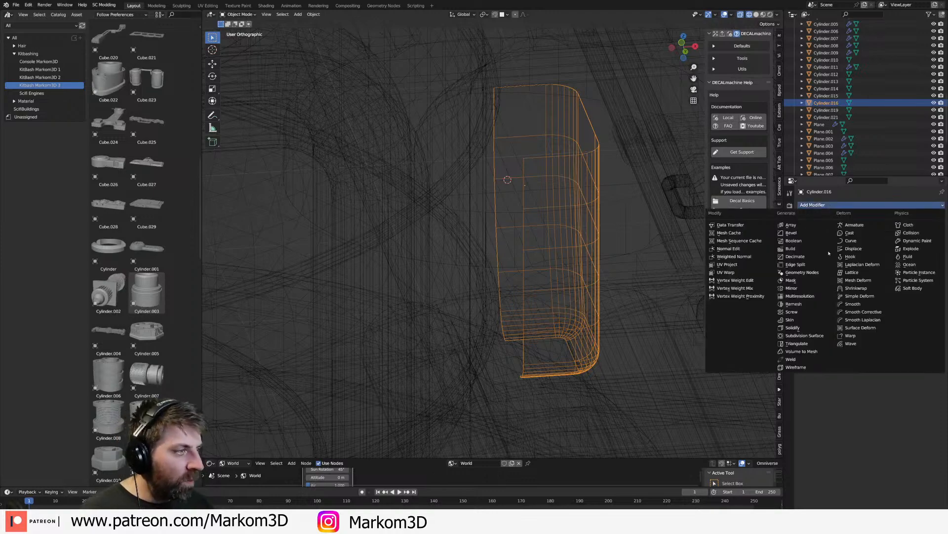
click(798, 289)
key(z)
mouse_move(537, 309)
middle_down()
mouse_move(536, 324)
mouse_move(526, 280)
middle_up()
click(565, 311)
scroll(531, 324, up, 3)
- Add a horizontal loop cut to the half block and slide it close to the upper rim
key(Tab)
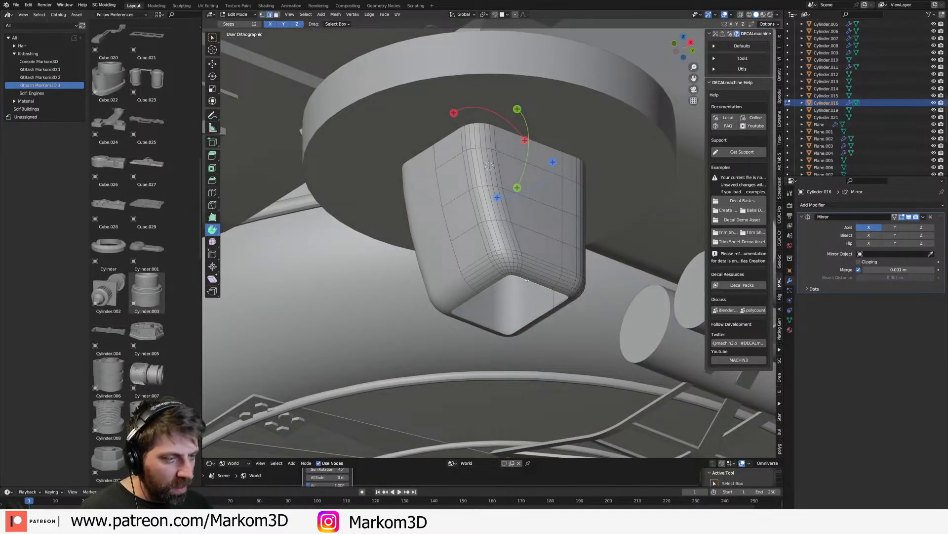
click(528, 281)
middle_drag(527, 280, 533, 294)
middle_drag(430, 265, 554, 154)
click(561, 182)
key(ctrl+r)
click(558, 152)
click(557, 146)
- Select the four stacked faces in front of the vertical cut on the block's side and separate them
key(3)
click(547, 149)
shift+click(547, 190)
shift+click(549, 243)
shift+click(549, 290)
middle_drag(549, 292, 572, 281)
scroll(576, 296, up, 3)
shift+middle_drag(604, 326, 630, 319)
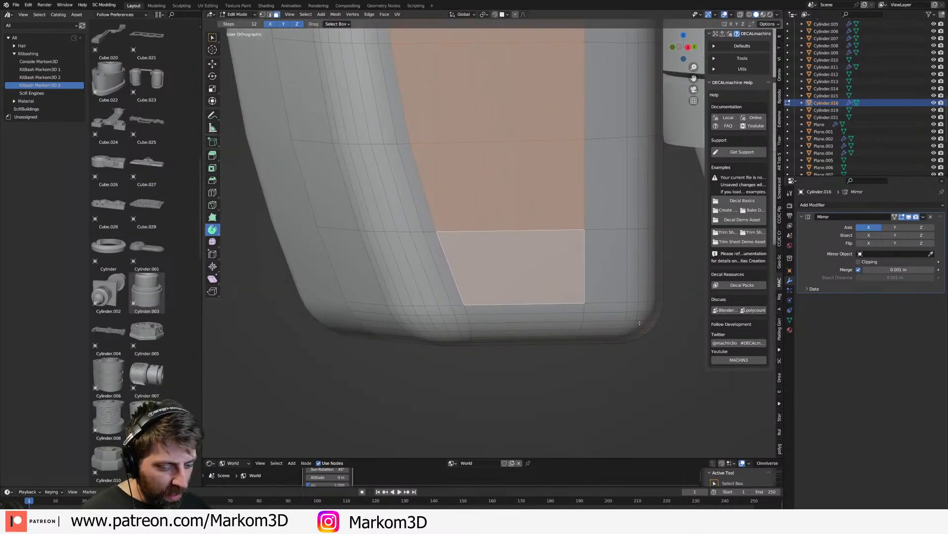
key(p)
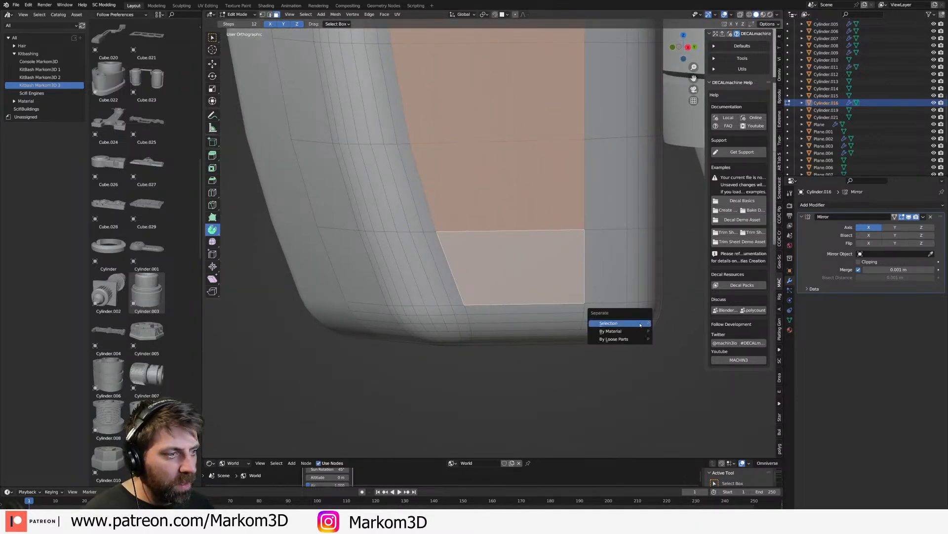
click(640, 324)
- Select the column of faces along the block's rounded front corner, below the upper rim, and separate it
scroll(459, 296, down, 2)
click(460, 296)
shift+click(441, 300)
shift+click(450, 307)
shift+middle_drag(450, 307, 500, 337)
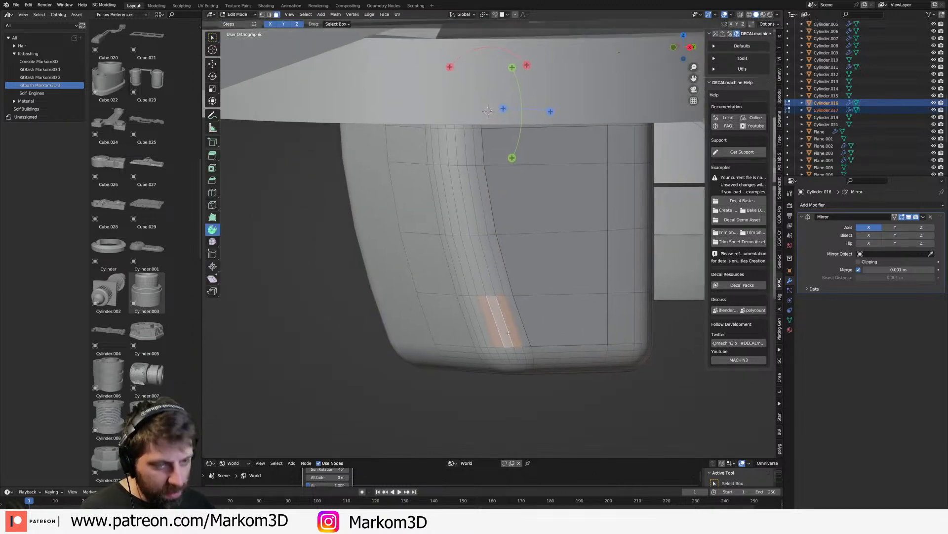
shift+click(459, 145)
shift+click(451, 170)
drag(462, 213, 478, 297)
right_click(482, 309)
scroll(484, 310, down, 2)
middle_drag(484, 309, 547, 299)
key(p)
click(517, 317)
- Select the stacked faces of the block's front panel and separate them into their own object
click(525, 324)
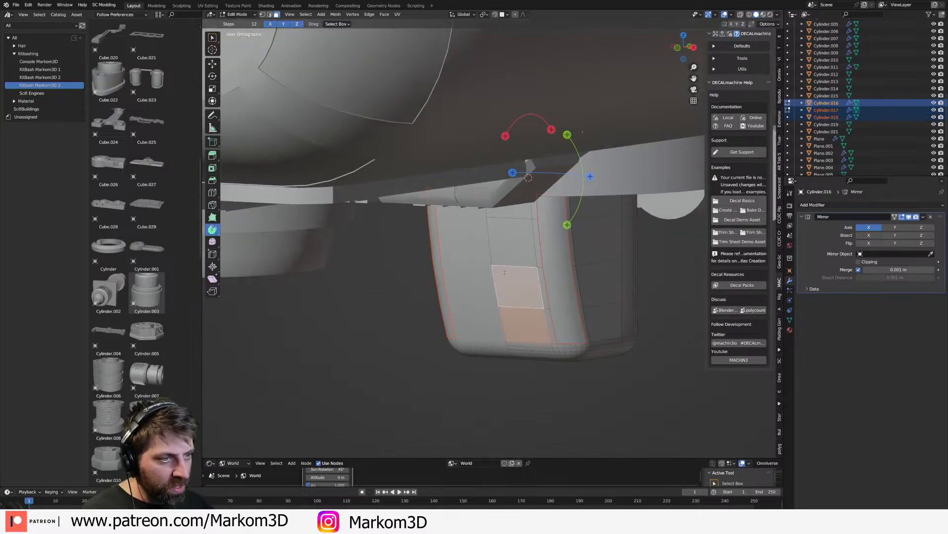
shift+click(519, 290)
shift+click(509, 226)
middle_drag(511, 187, 514, 171)
key(p)
click(498, 225)
- In object mode, join the separated corner, front and side panels into one object
key(Tab)
click(569, 242)
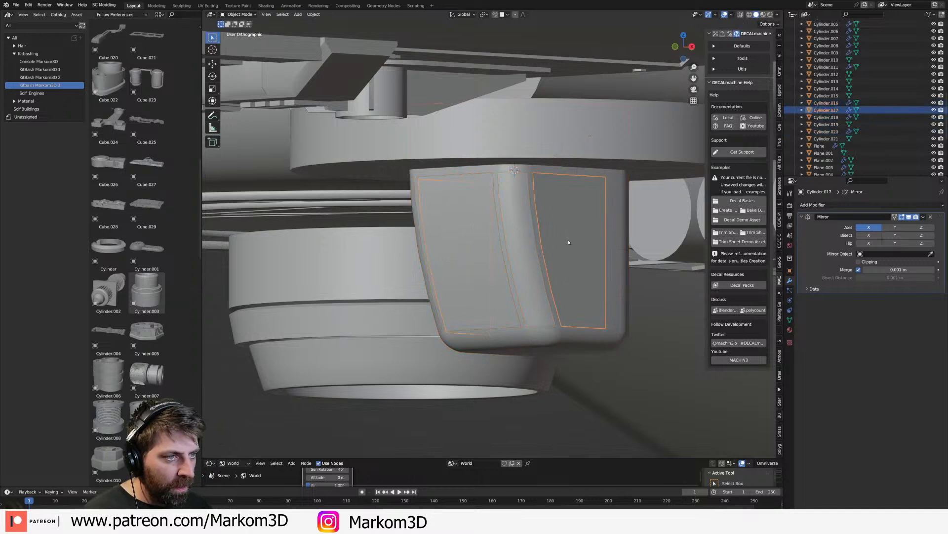
click(524, 251)
shift+click(474, 257)
shift+click(569, 266)
key(ctrl+j)
middle_drag(568, 267, 548, 258)
- Add a Solidify modifier to the remaining frame of the support block
click(607, 196)
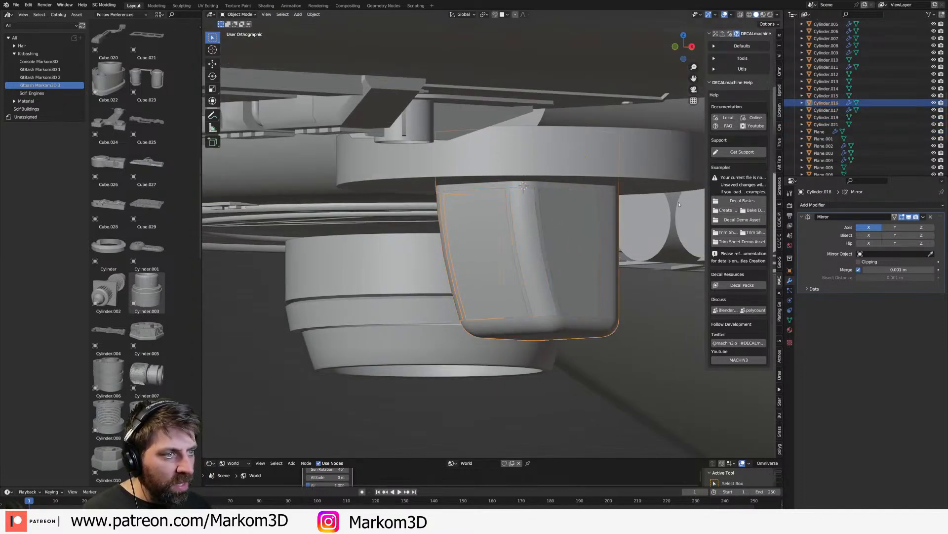
click(826, 206)
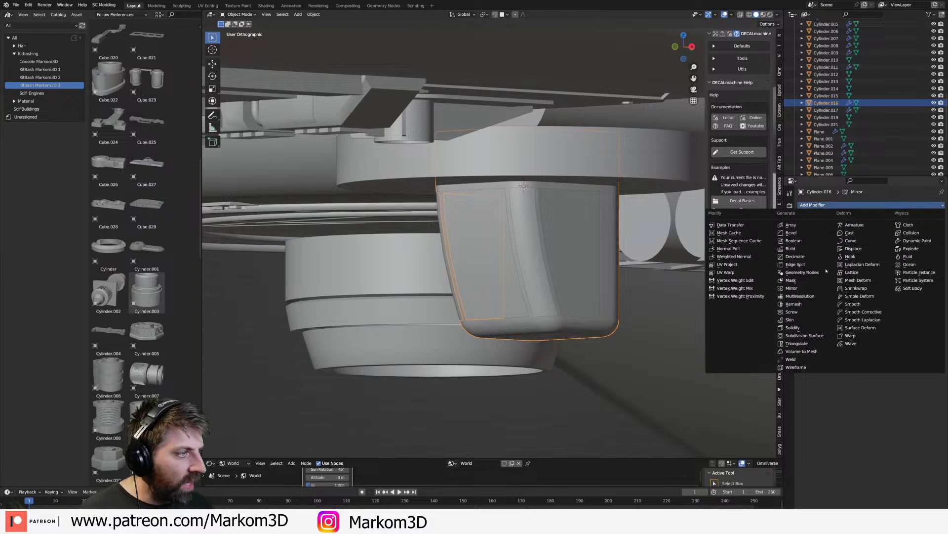
click(815, 328)
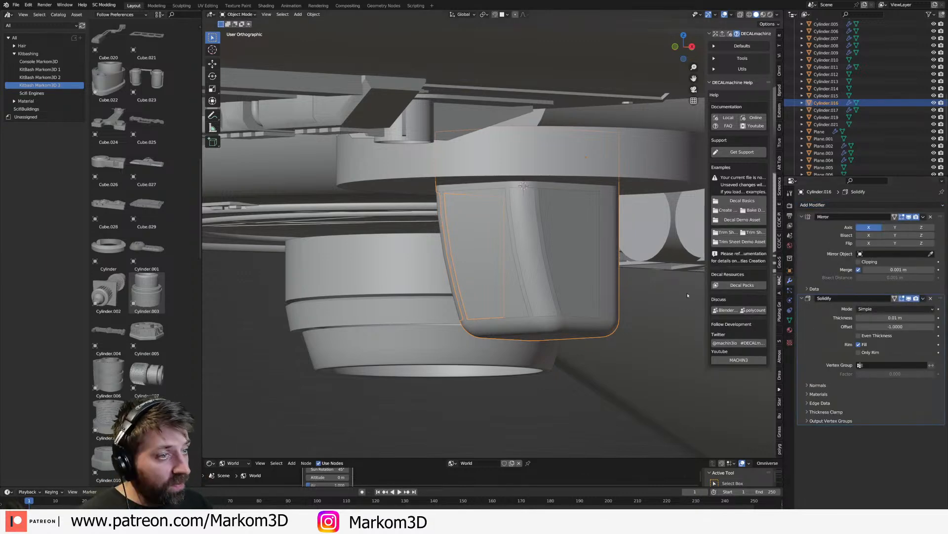
middle_drag(672, 312, 644, 324)
scroll(644, 326, up, 2)
middle_drag(581, 330, 562, 336)
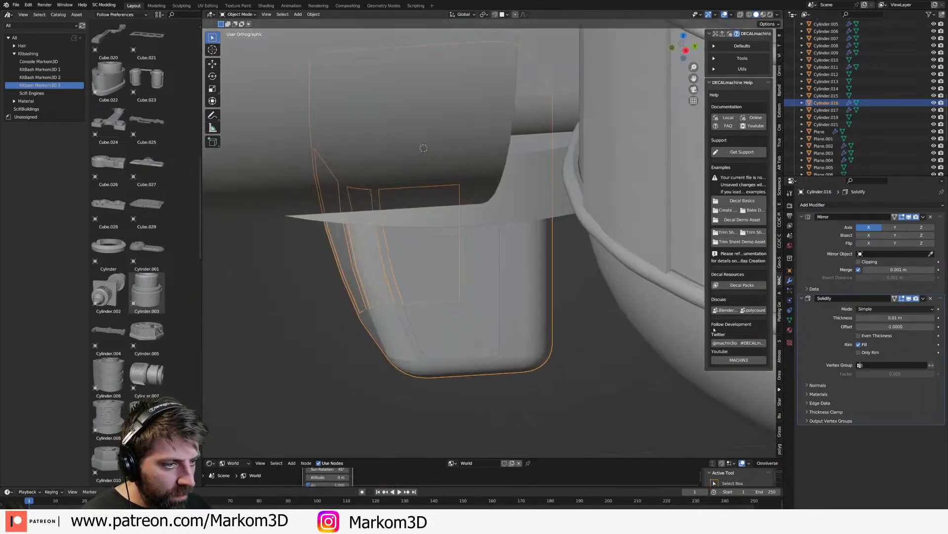
- Try other Solidify thickness values on the frame, and return the thickness to 0.01 m
click(933, 319)
click(933, 319)
click(934, 319)
click(933, 319)
click(933, 318)
click(933, 318)
click(933, 319)
double_click(895, 317)
text(0.01)
key(Return)
- Select the solidified frame of the support block and open its mesh for editing
scroll(273, 284, down, 2)
scroll(273, 284, down, 2)
middle_drag(273, 283, 294, 278)
click(405, 279)
middle_drag(406, 280, 440, 283)
click(439, 271)
key(Tab)
scroll(439, 283, up, 2)
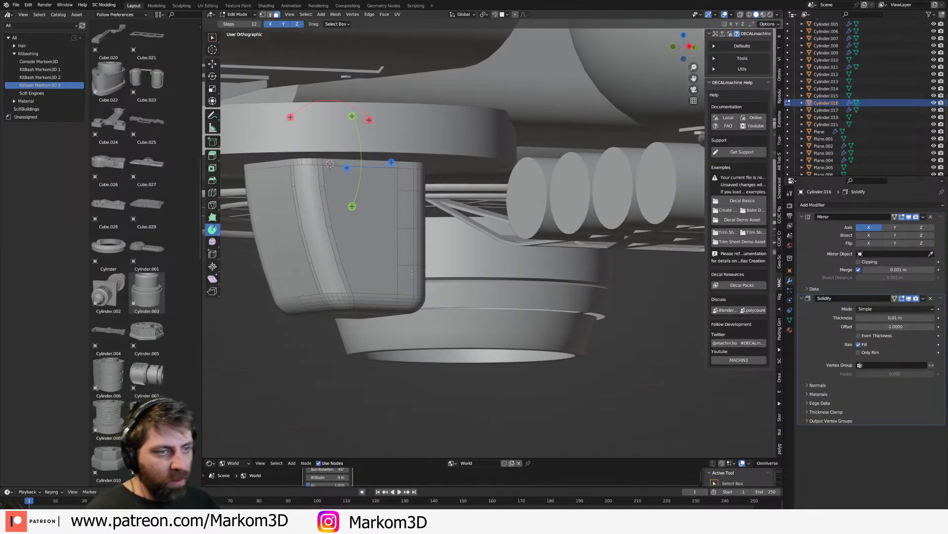
- Mark the edges around the support block frame's flat underside as seams
scroll(413, 275, up, 2)
shift+middle_drag(408, 259, 634, 198)
scroll(634, 197, up, 3)
middle_drag(416, 272, 490, 265)
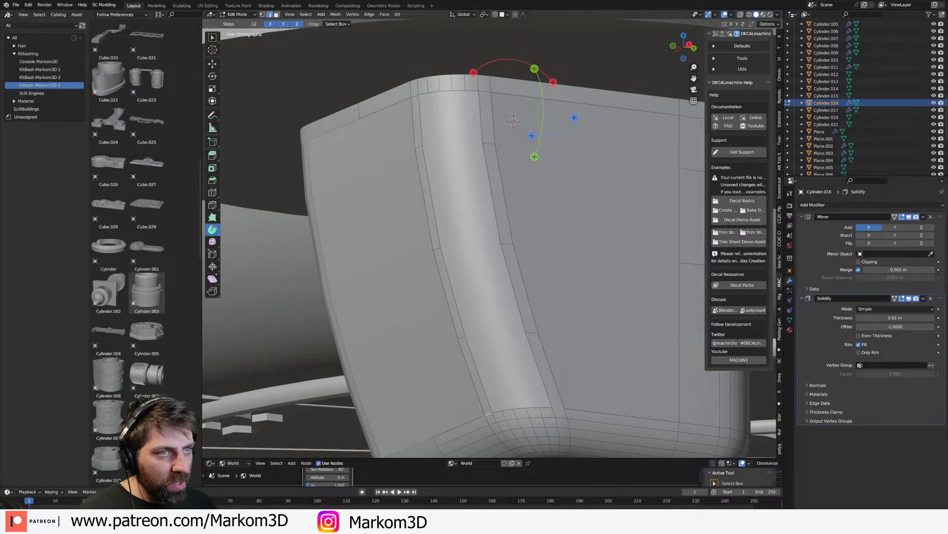
scroll(642, 269, down, 2)
middle_drag(641, 269, 634, 266)
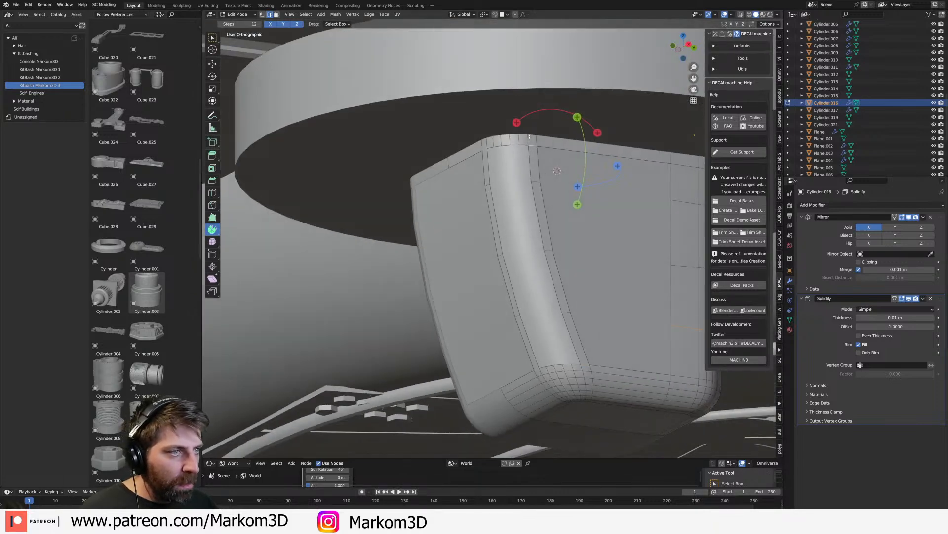
shift+middle_drag(511, 141, 494, 63)
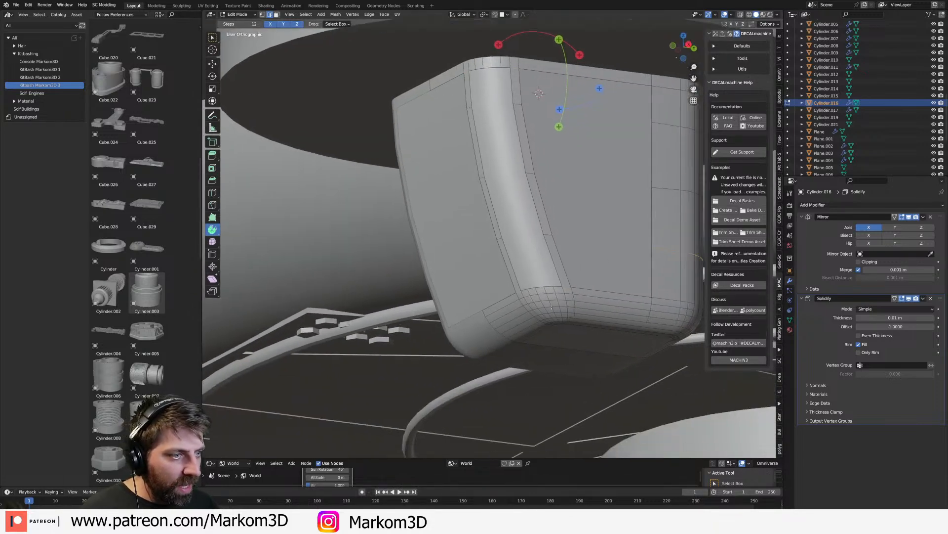
middle_drag(606, 334, 585, 310)
click(509, 238)
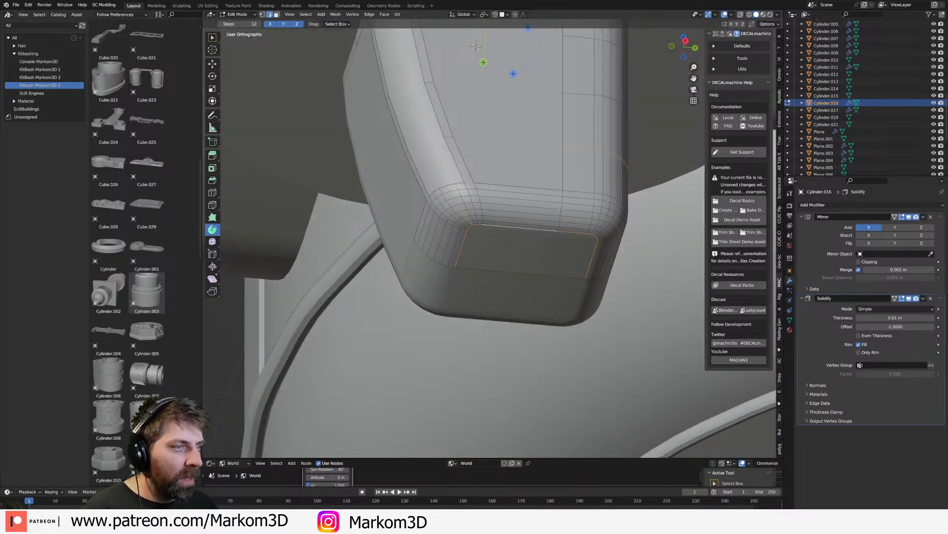
middle_drag(561, 209, 579, 133)
key(ctrl+e)
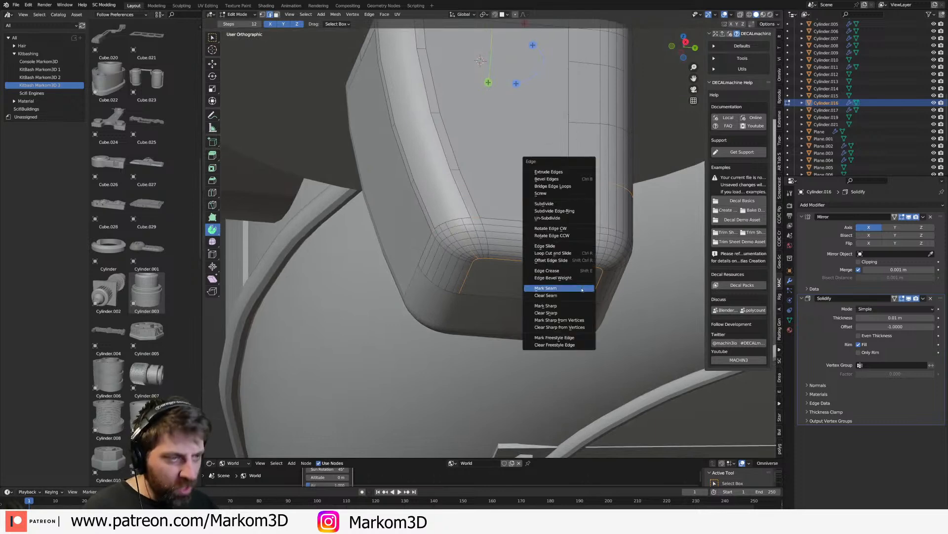
click(582, 290)
- Mark the edge loop near the frame's upper rim as a seam
middle_drag(582, 290, 479, 237)
alt+click(467, 152)
key(ctrl+e)
click(494, 180)
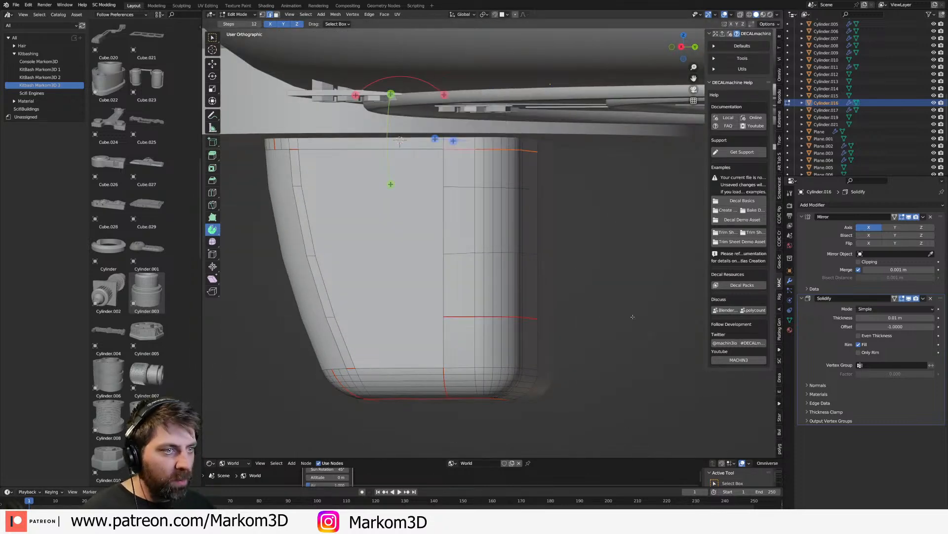
- Return to object mode and assign the DUV_Painted_DRed material to the solidified frame
key(Tab)
click(780, 332)
click(780, 341)
click(780, 356)
click(780, 374)
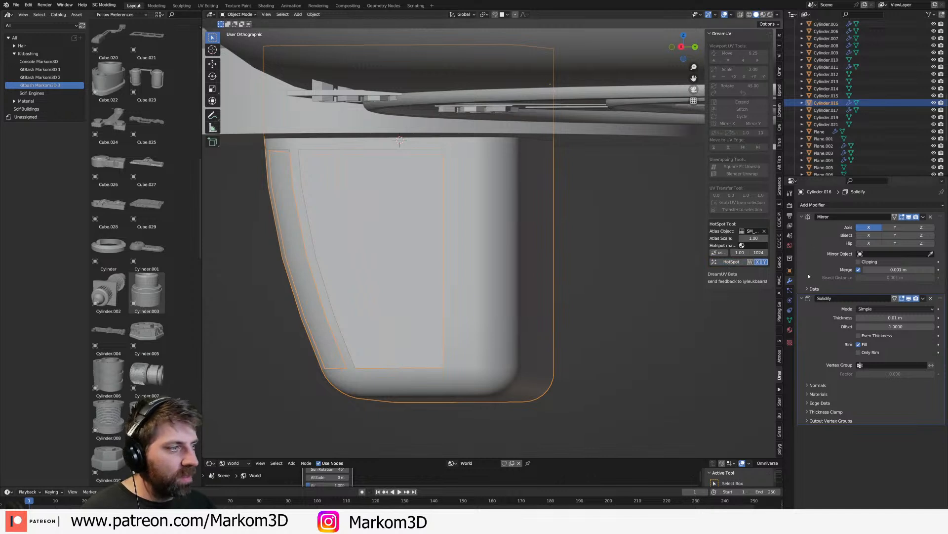
click(790, 330)
click(805, 235)
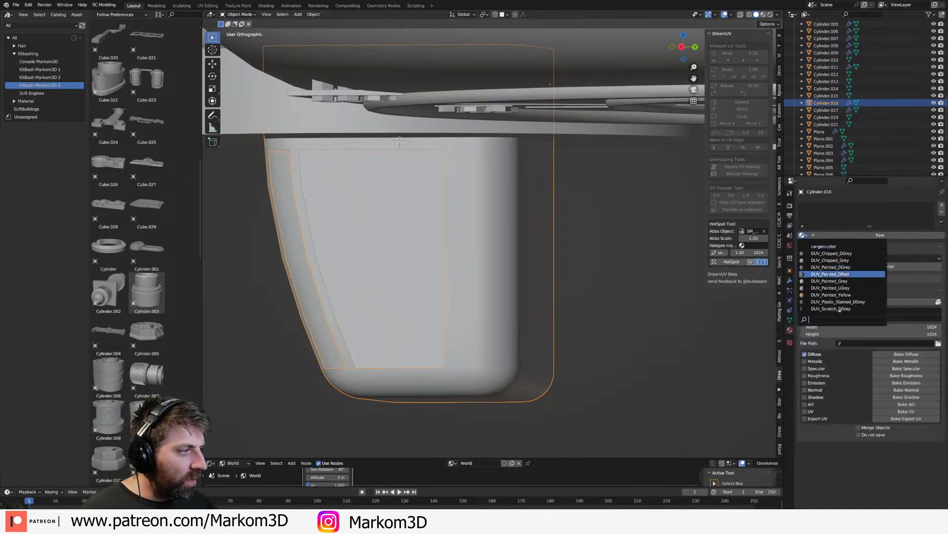
click(830, 275)
scroll(532, 312, down, 3)
- In rendered shading, select the joined panels of the support block and assign them the Mat_Glass material
click(771, 14)
middle_drag(542, 402, 570, 400)
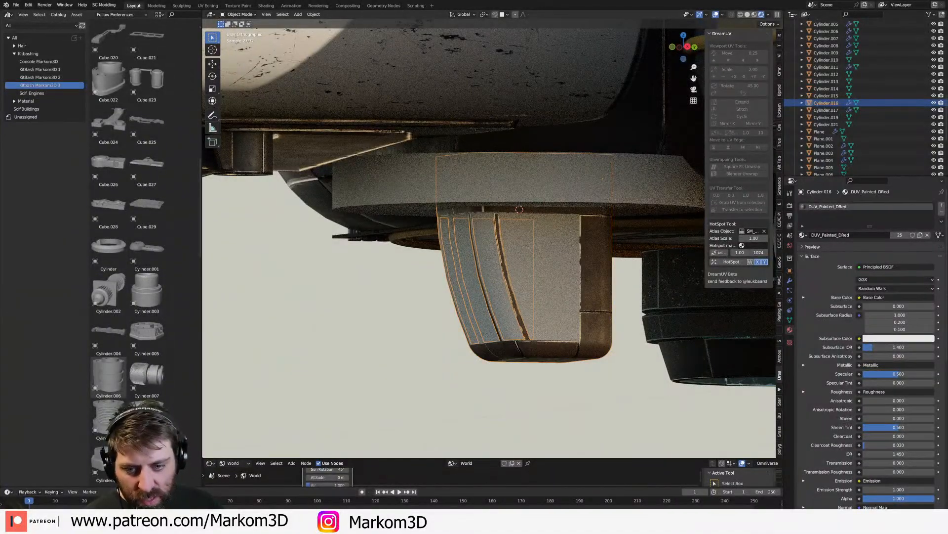
middle_drag(531, 274, 559, 276)
scroll(560, 276, up, 1)
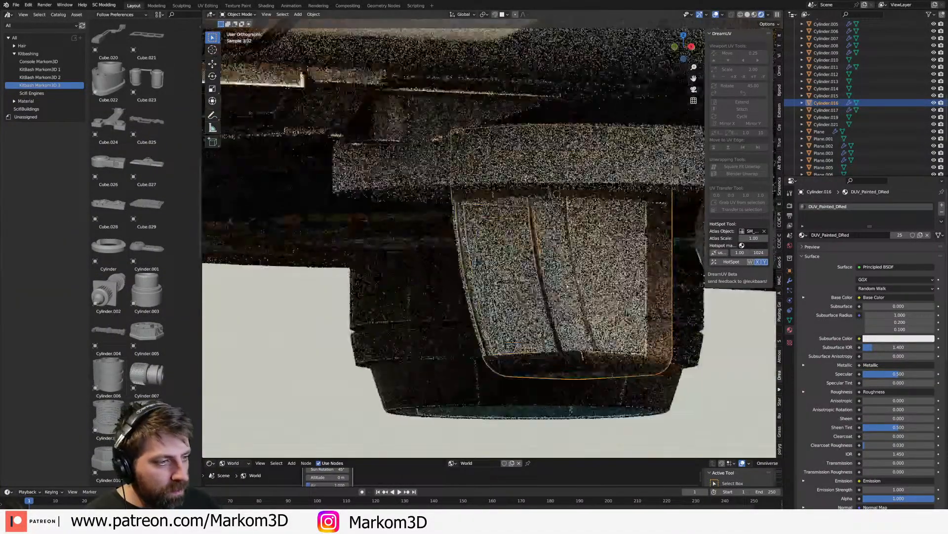
click(560, 276)
click(803, 234)
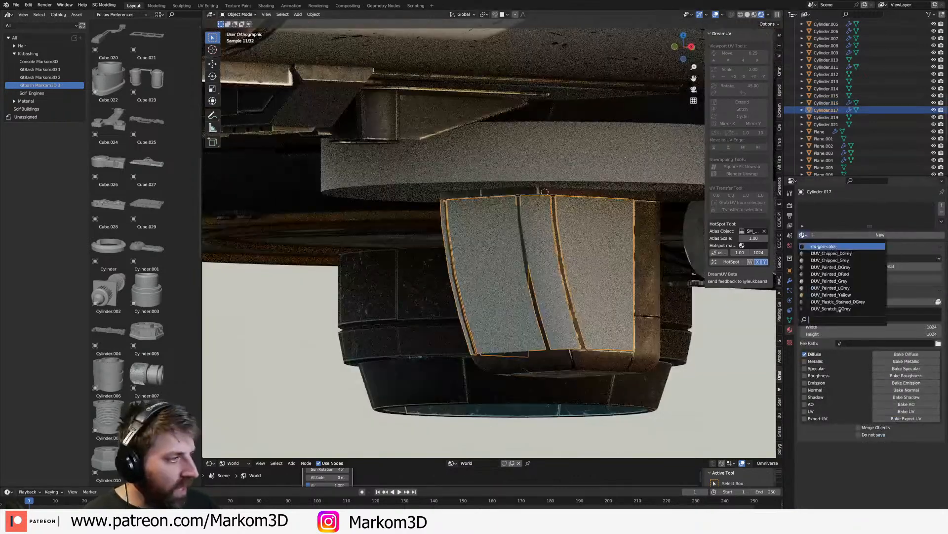
text(glass)
key(Return)
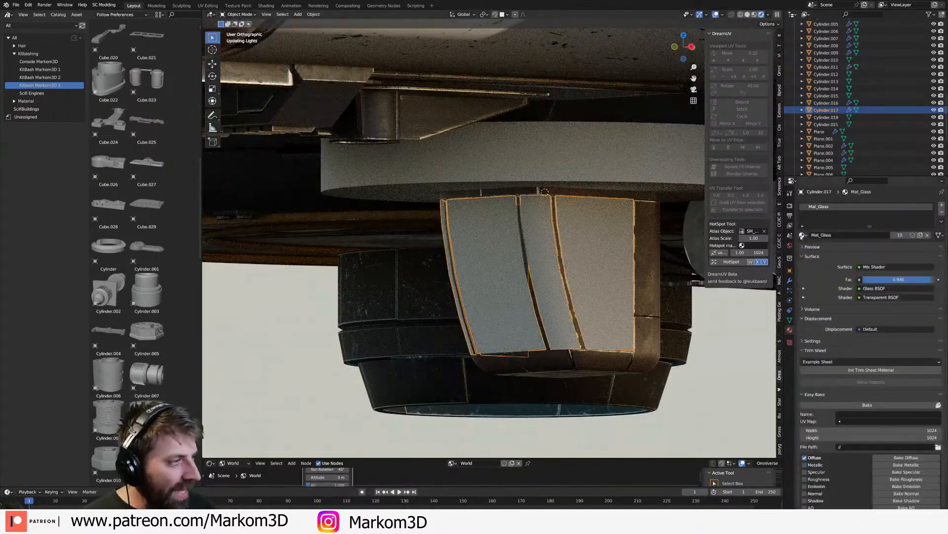
key(s)
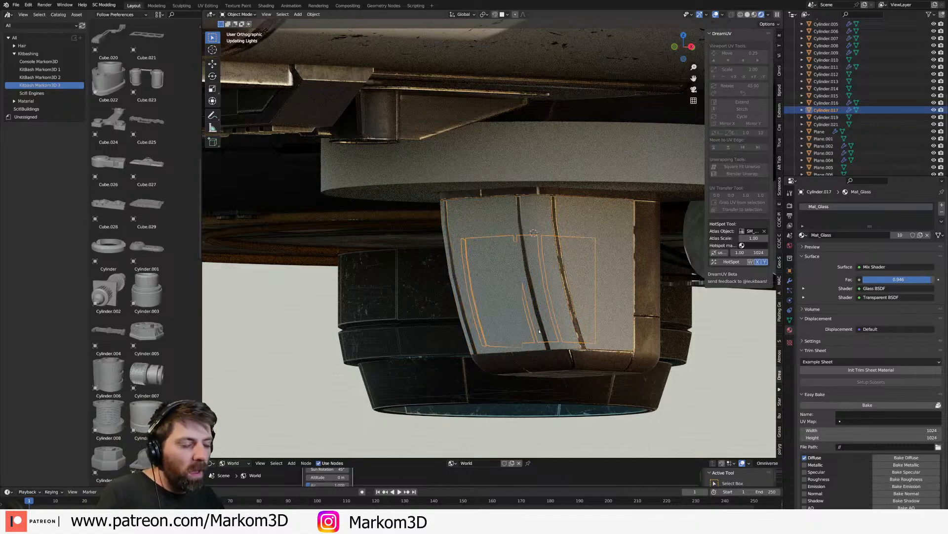
- Duplicate the small seat lying among the spare parts beyond the ship and bring the copy over the hull in top view
middle_drag(577, 309, 627, 286)
shift+middle_drag(367, 309, 595, 269)
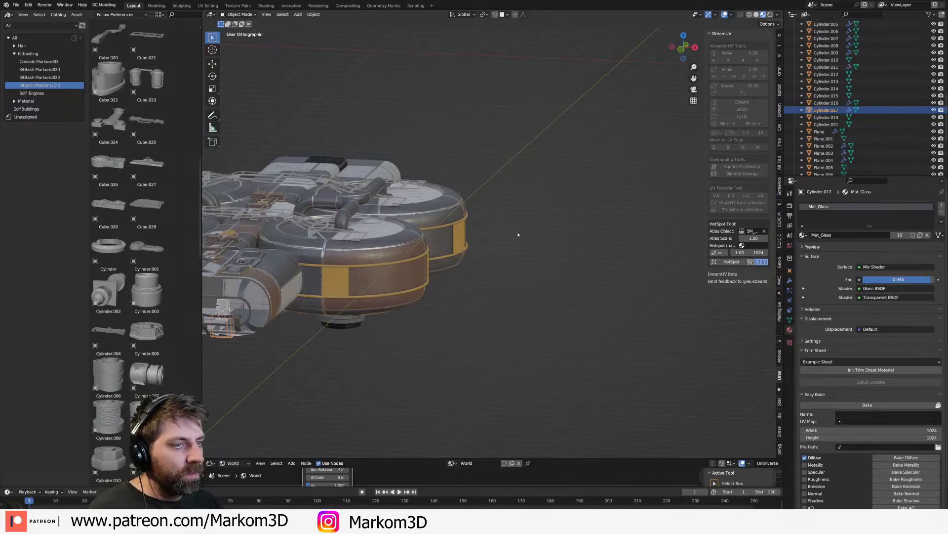
middle_drag(518, 234, 619, 195)
click(598, 177)
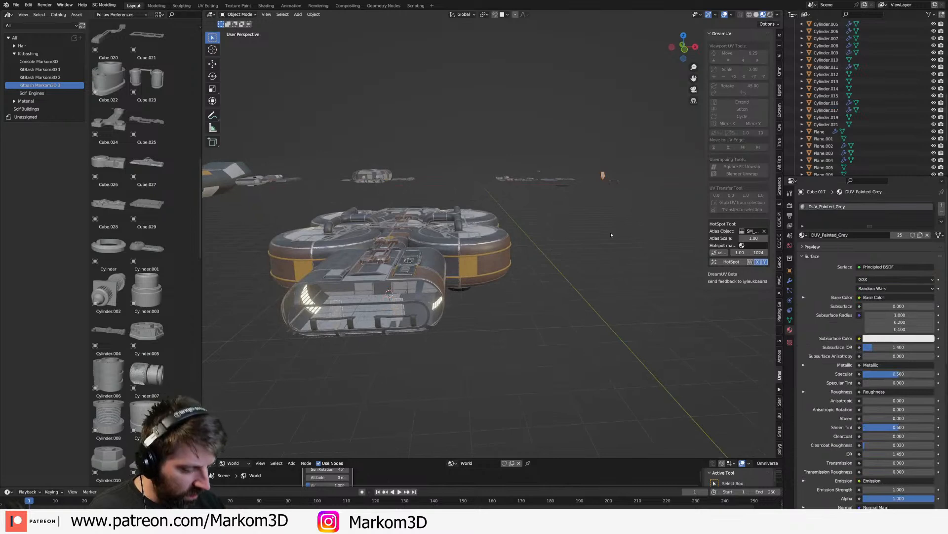
key(KP_7)
key(shift+z)
scroll(584, 227, up, 4)
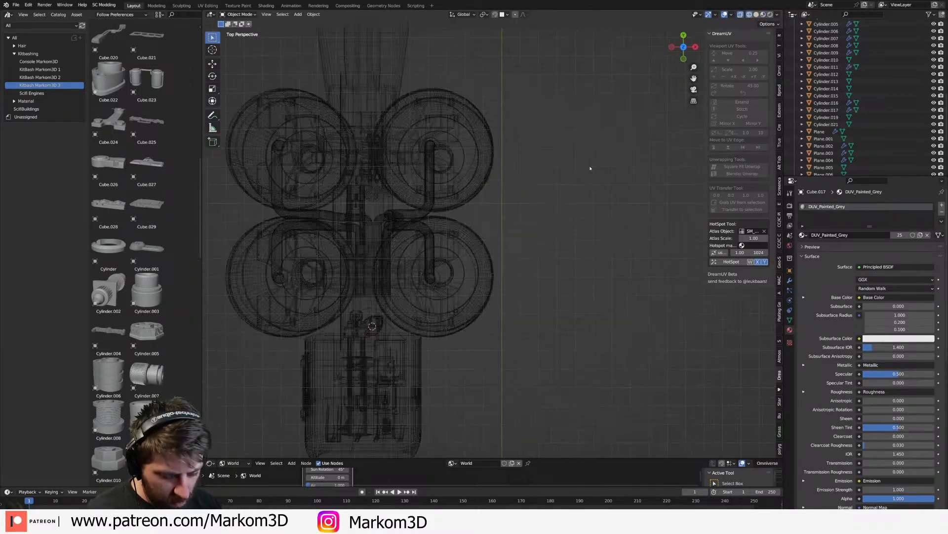
key(shift+d)
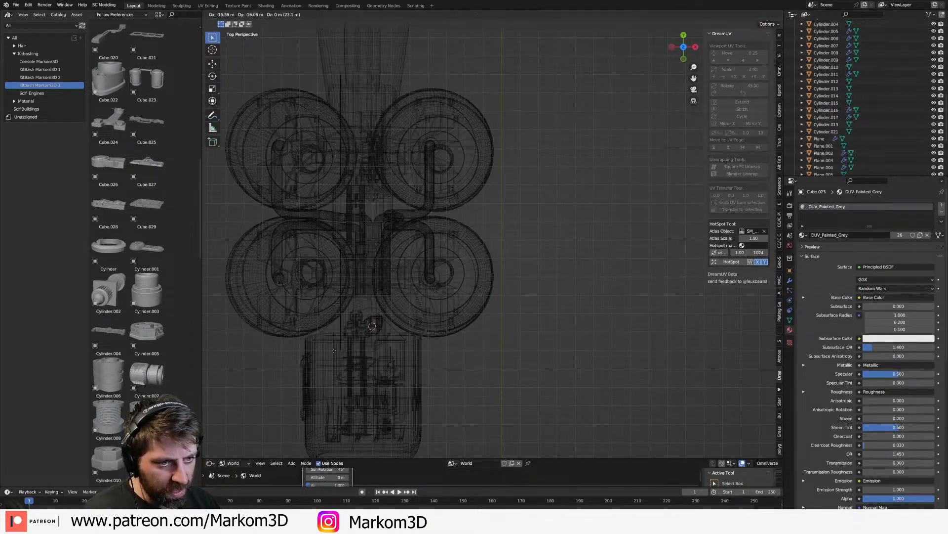
click(676, 200)
scroll(649, 210, down, 7)
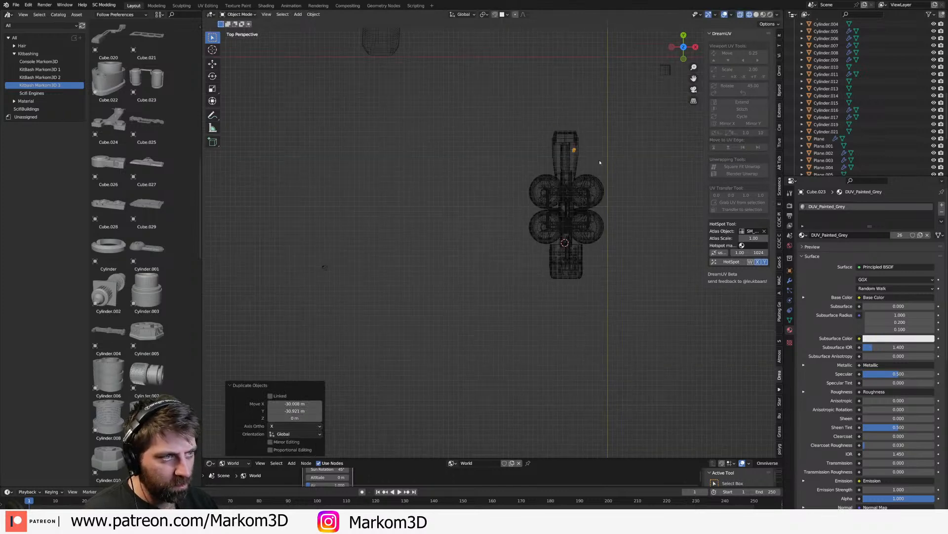
- Move the seat copy along the ship in orthographic top view, placing it near the centreline just ahead of the nose
key(KP_5)
key(KP_4)
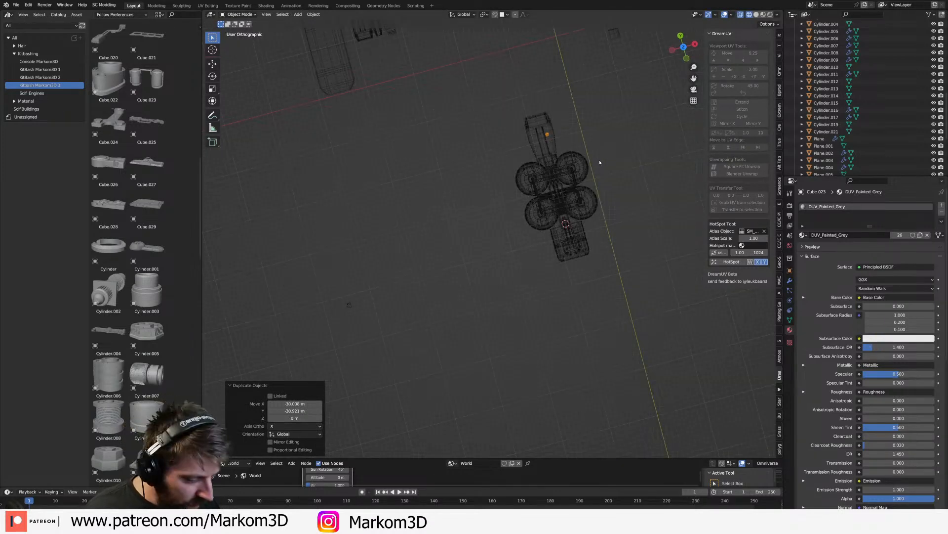
key(KP_5)
key(KP_7)
key(KP_5)
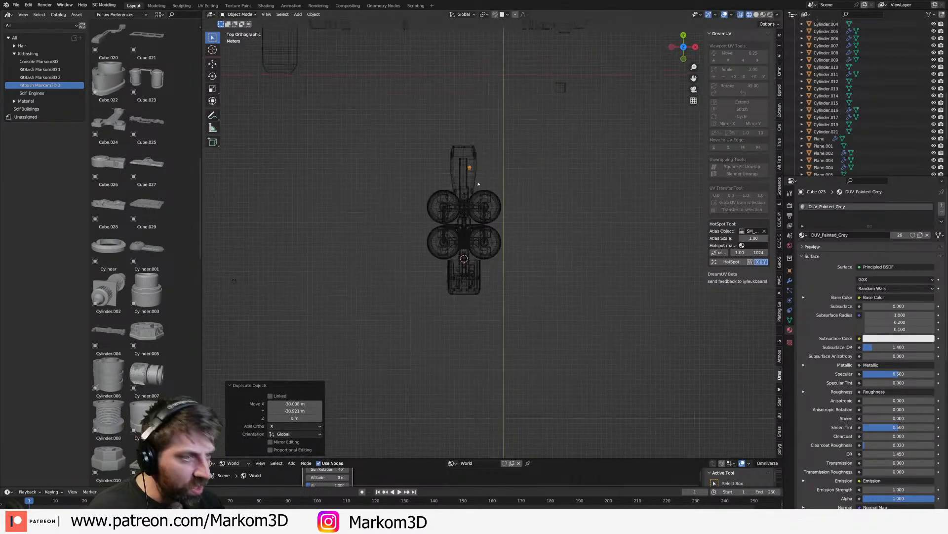
click(451, 168)
scroll(449, 167, up, 4)
click(452, 140)
key(g)
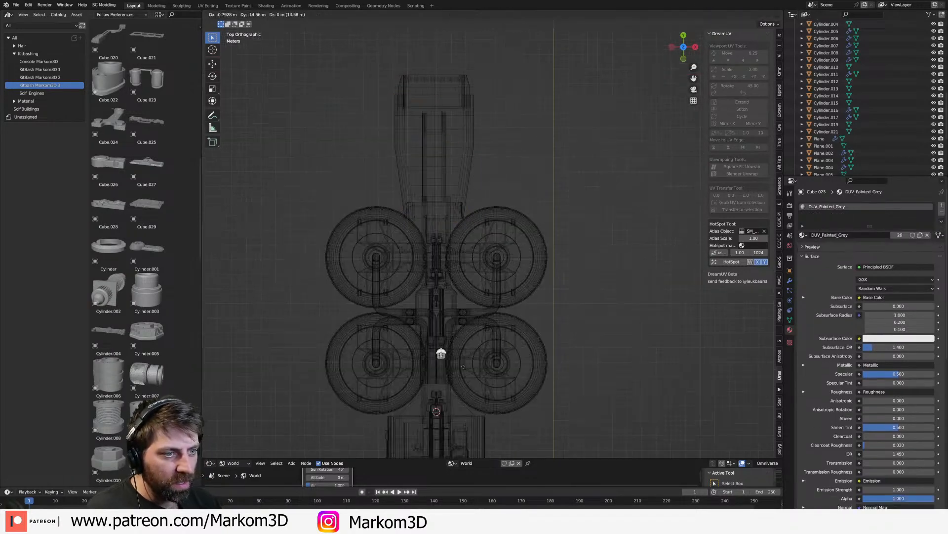
click(437, 434)
shift+middle_drag(467, 427, 496, 290)
scroll(495, 290, up, 2)
key(g)
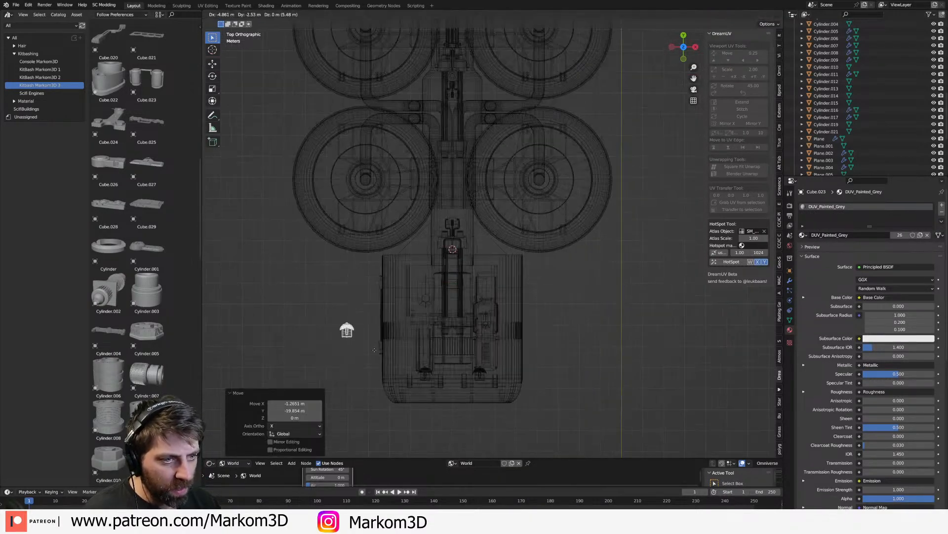
click(495, 452)
- Match the seat's X location to the central hull beam at about -8.025 m, and move it along Y to -37.39 m
click(473, 263)
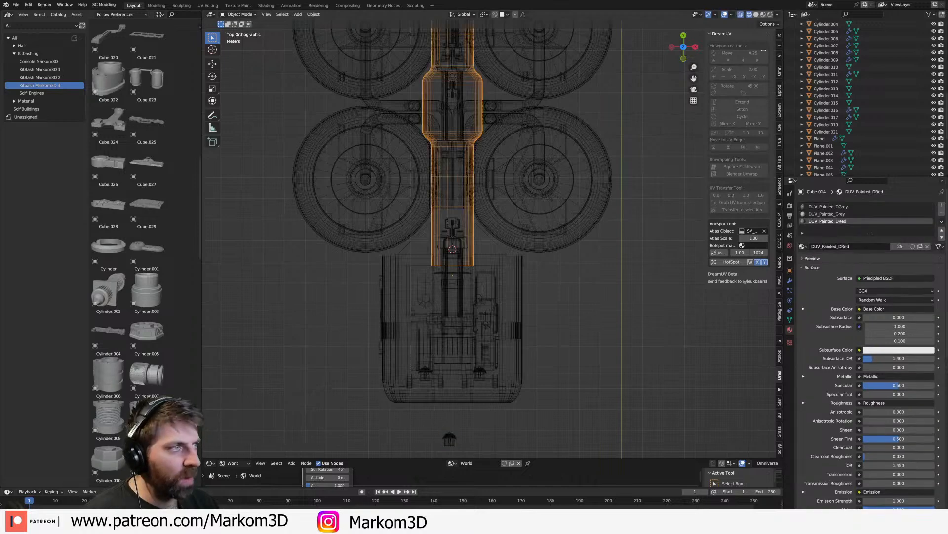
click(780, 36)
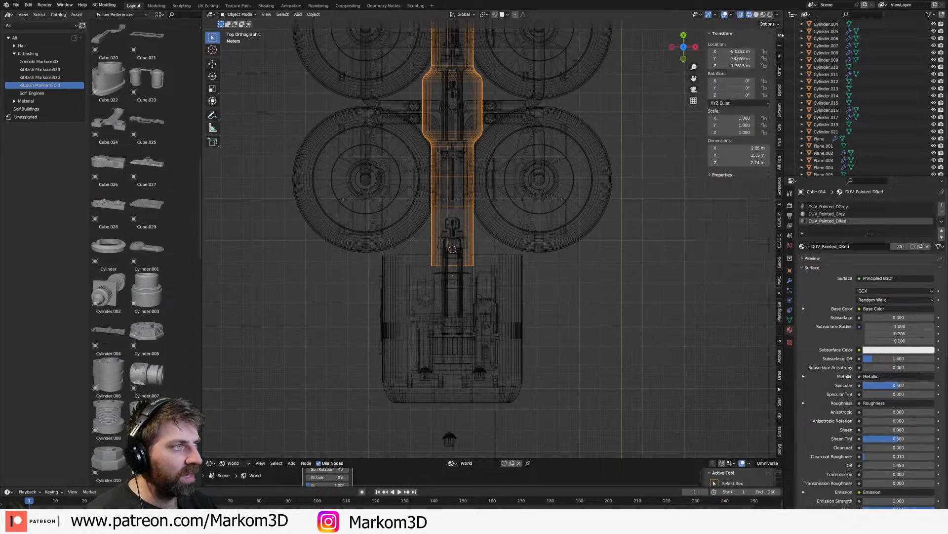
click(447, 441)
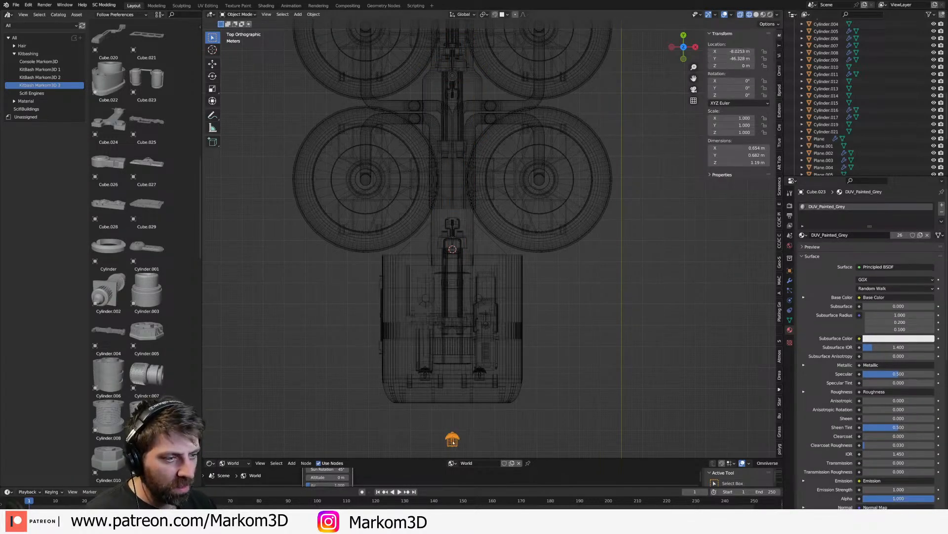
key(g)
key(y)
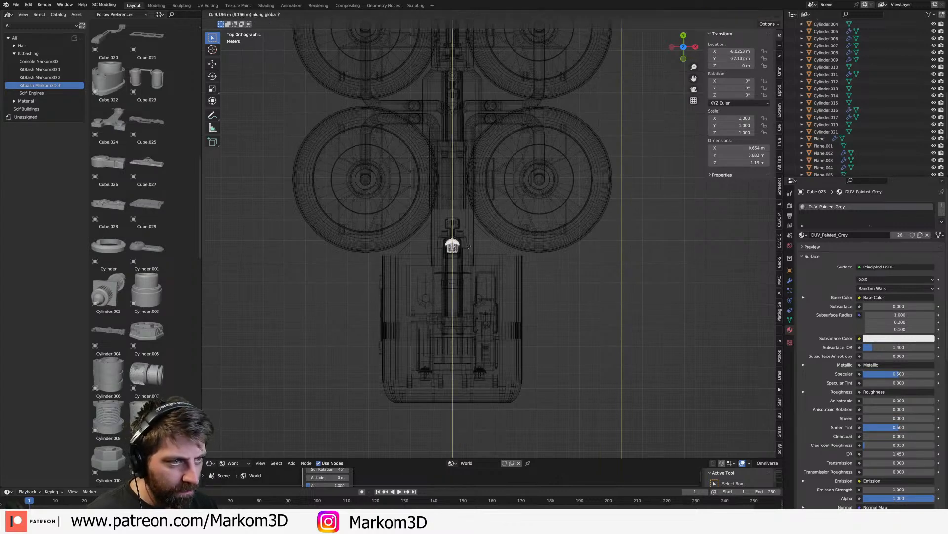
click(468, 252)
- Lower the seat along Z in front view from above the ship into the glazed support block under the hull
key(KP_1)
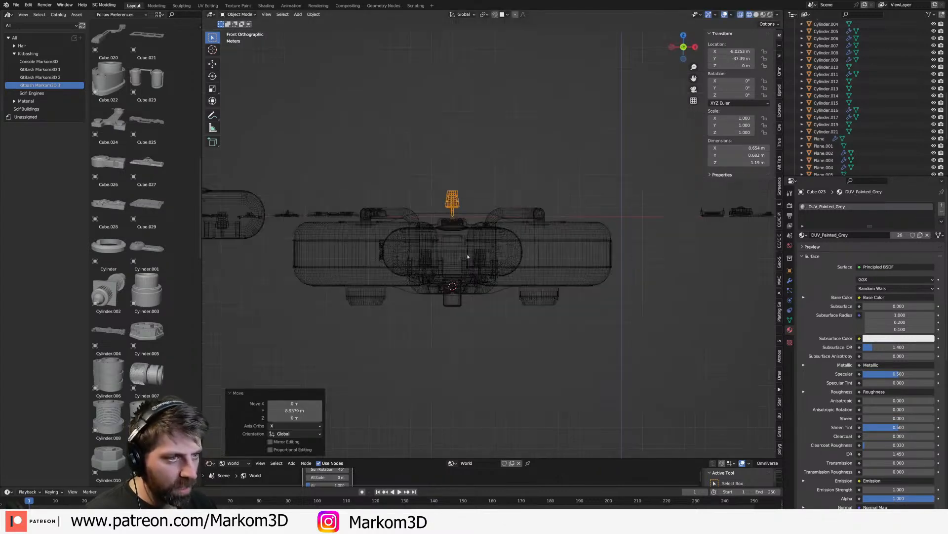
key(g)
key(z)
click(467, 385)
scroll(509, 230, up, 3)
key(z)
click(560, 231)
scroll(561, 207, up, 3)
key(g)
key(z)
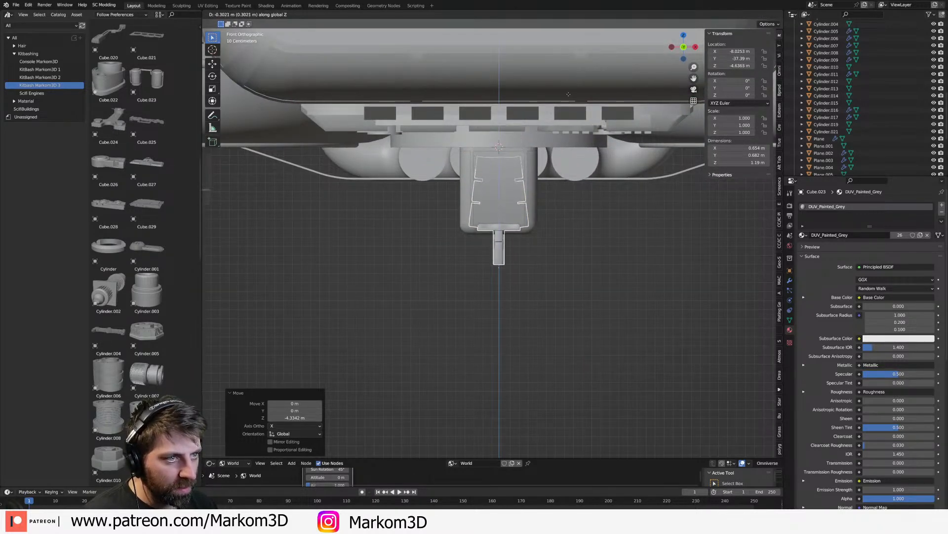
click(538, 237)
- Edit the glass panels and frame together and scale them by 1.387 around the 3D cursor to enclose the seat
click(524, 211)
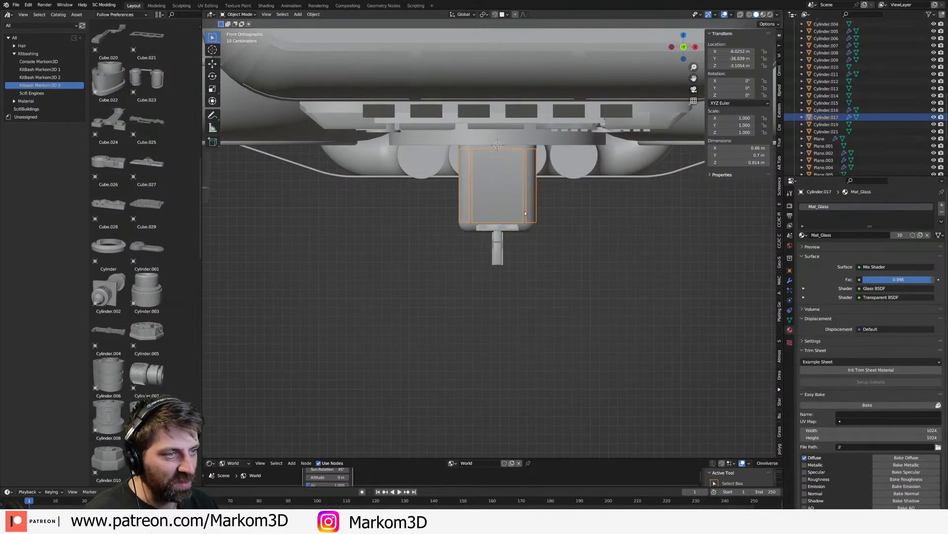
shift+click(528, 230)
key(Tab)
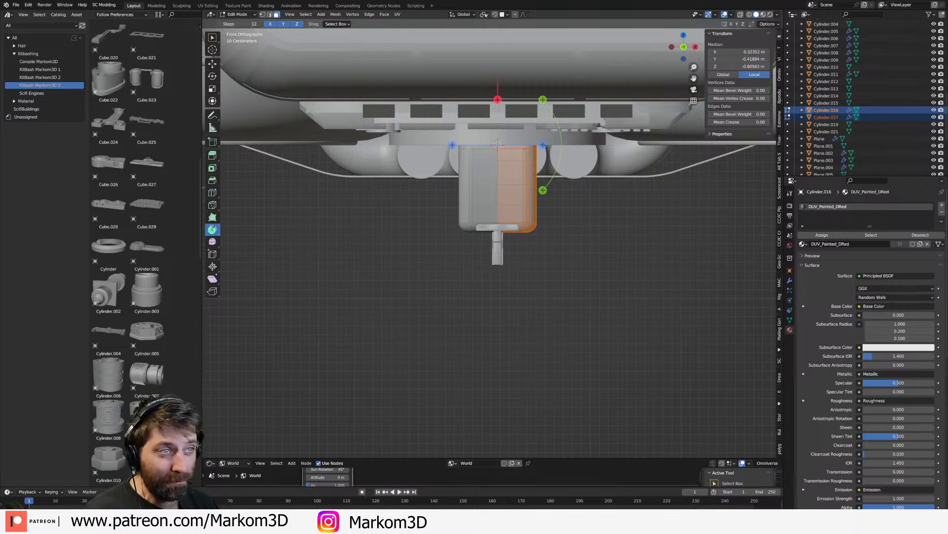
click(486, 15)
click(509, 31)
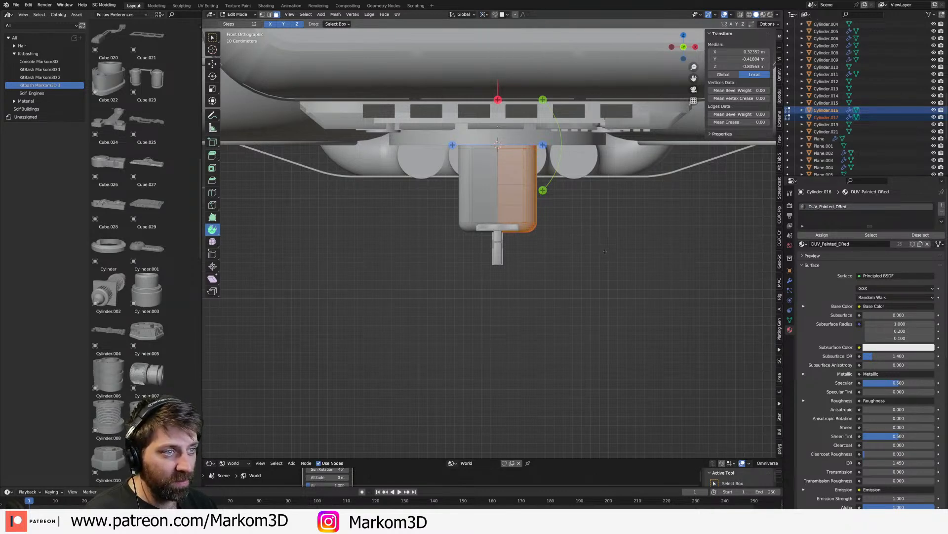
key(KP_3)
key(s)
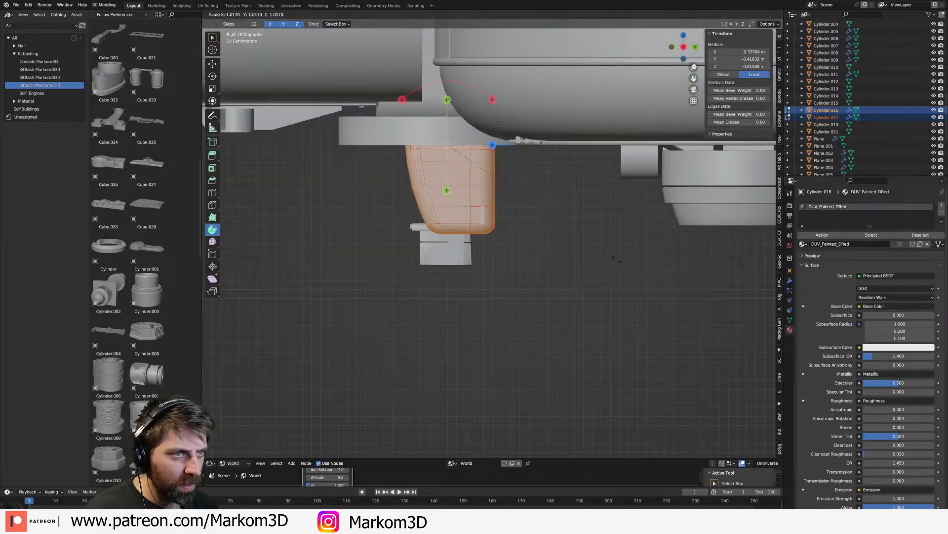
click(671, 294)
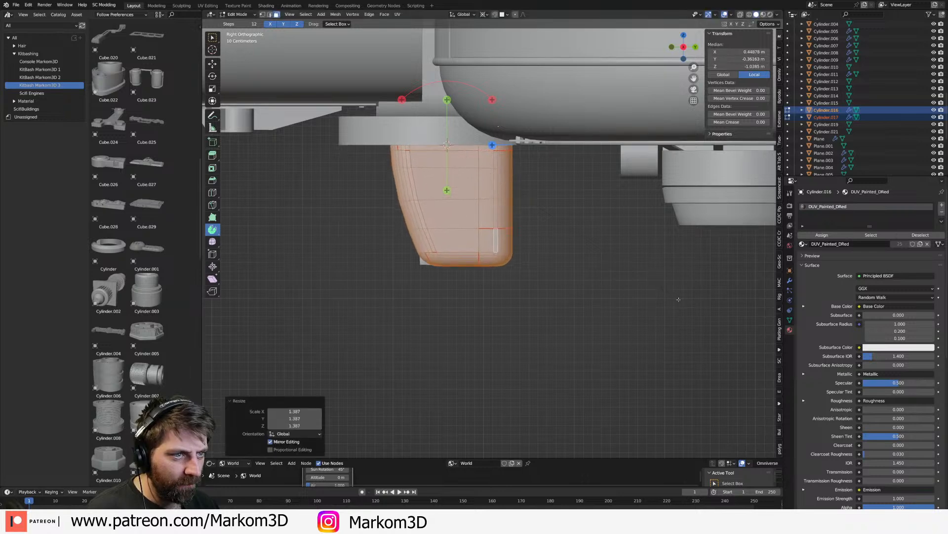
- Lower the glazed frame about 0.09 m along Z and shift it along Y around the seat in wireframe view
key(g)
click(675, 308)
key(z)
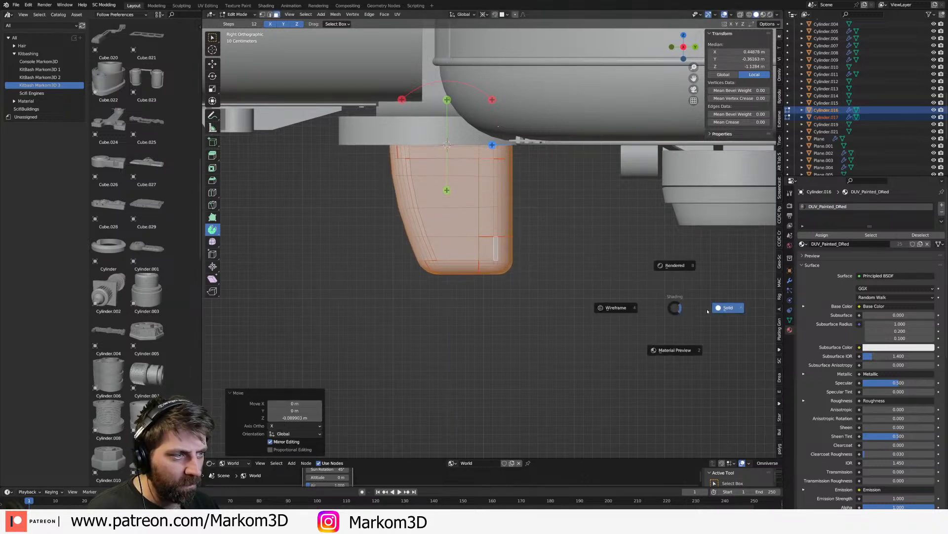
click(614, 307)
key(KP_Decimal)
key(g)
key(y)
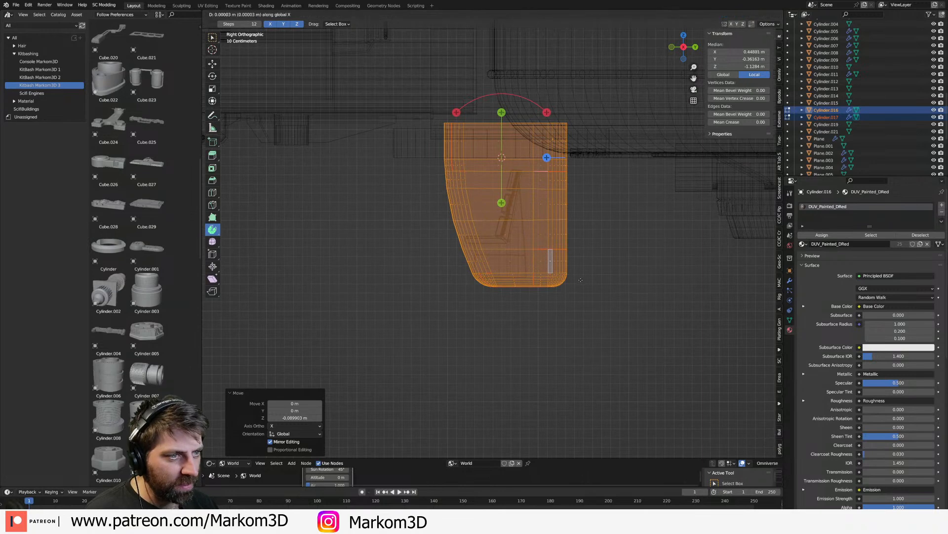
click(623, 290)
- Move the frame's rear vertices along Y to lengthen the cabin behind the seat, and finish editing in solid shading
key(1)
click(512, 281)
drag(578, 73, 498, 385)
key(g)
key(y)
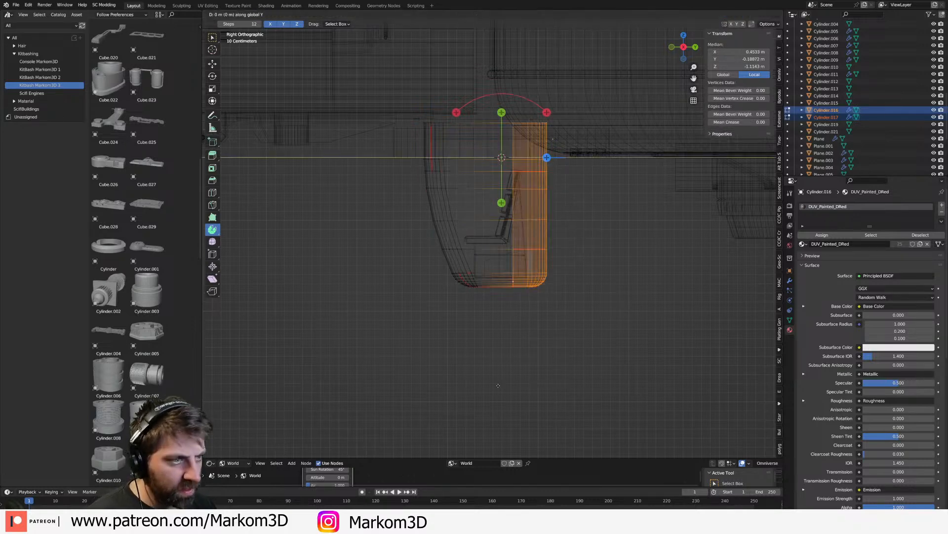
click(525, 396)
key(z)
click(604, 391)
scroll(551, 340, down, 2)
mouse_move(551, 340)
middle_down()
mouse_move(580, 279)
mouse_move(595, 309)
mouse_move(609, 310)
mouse_move(552, 313)
mouse_move(545, 290)
middle_up()
key(Tab)
- Inset the underside face of the cabin's round mounting ring and extrude it about 0.035 m inward as a recess
scroll(552, 313, up, 2)
click(531, 164)
key(Tab)
key(2)
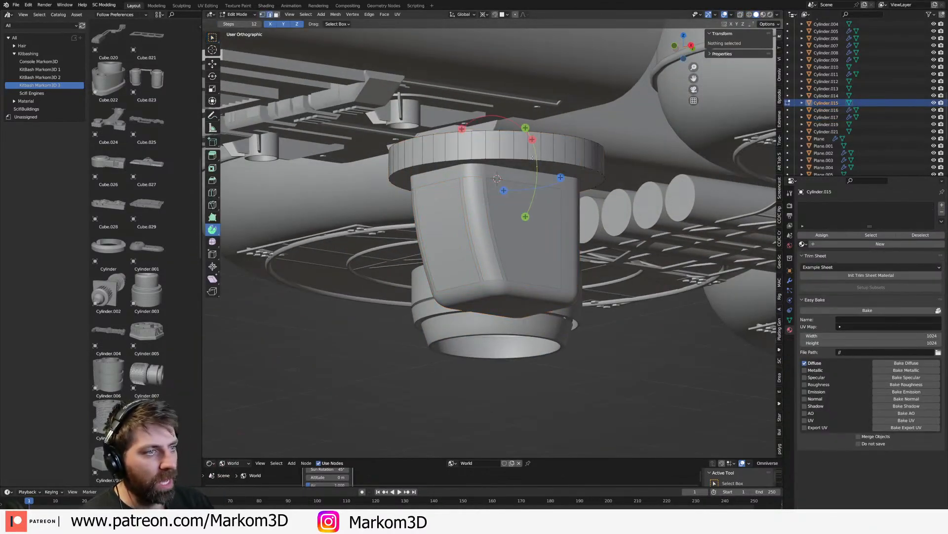
alt+click(535, 161)
middle_drag(543, 138, 579, 186)
scroll(551, 168, up, 2)
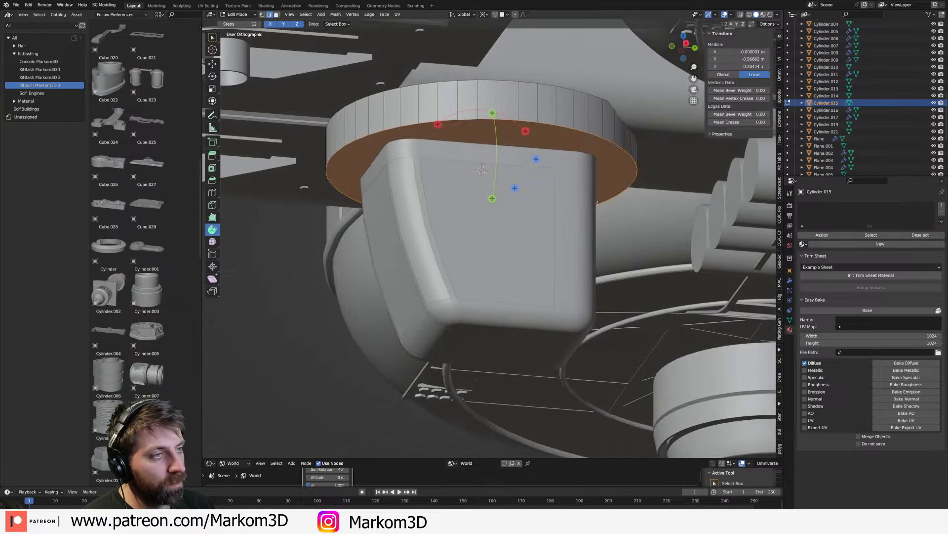
key(i)
click(605, 208)
key(e)
click(600, 205)
- Inset the ring's recessed face by about 0.495 m and raise the ring's upper edge loop along Z
middle_drag(601, 205, 586, 227)
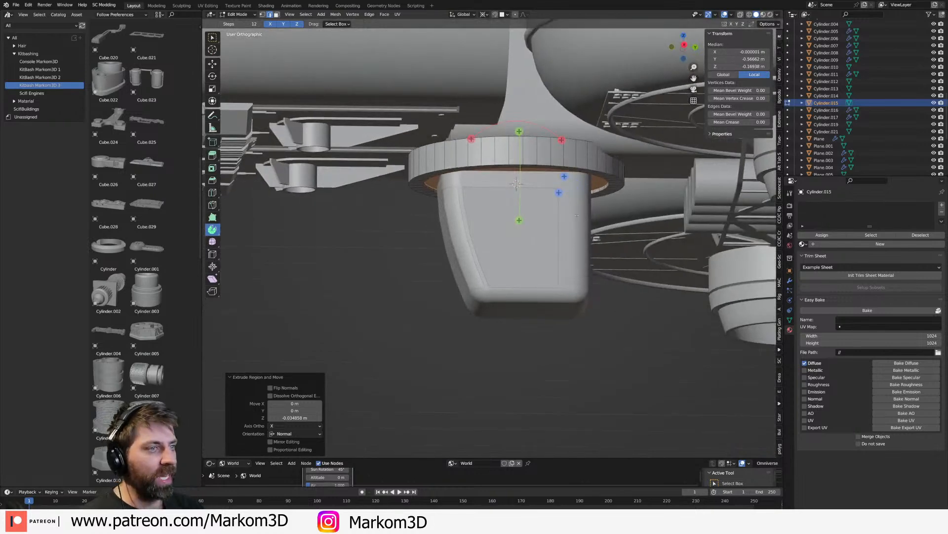
scroll(577, 216, up, 2)
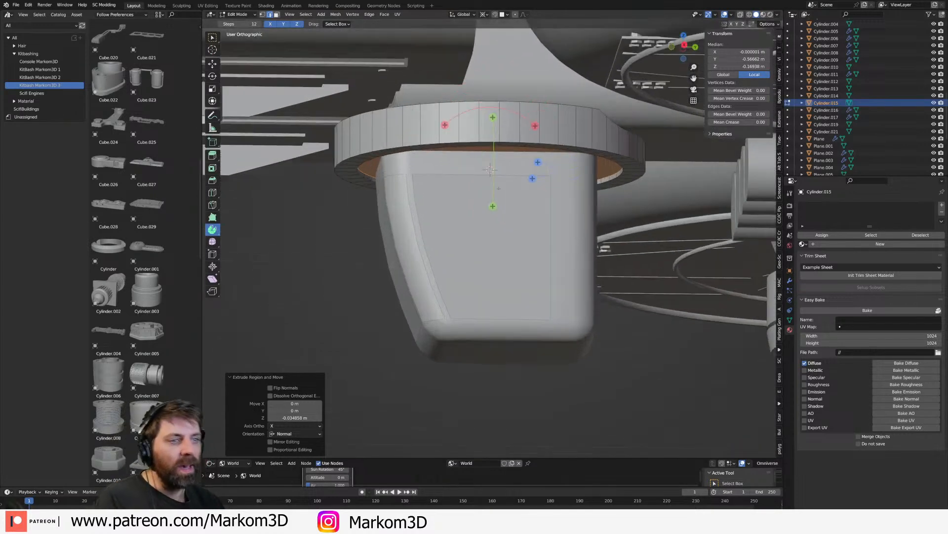
middle_drag(507, 181, 618, 291)
key(i)
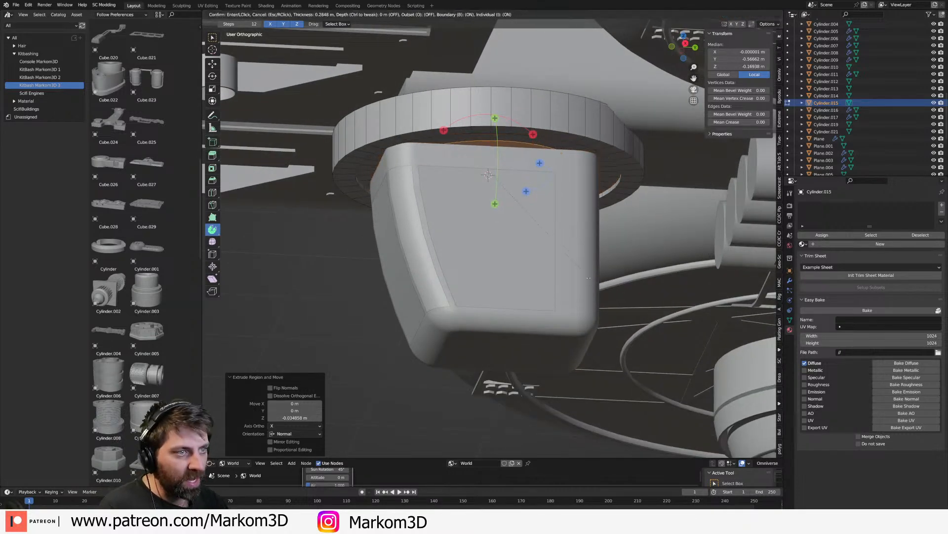
click(556, 270)
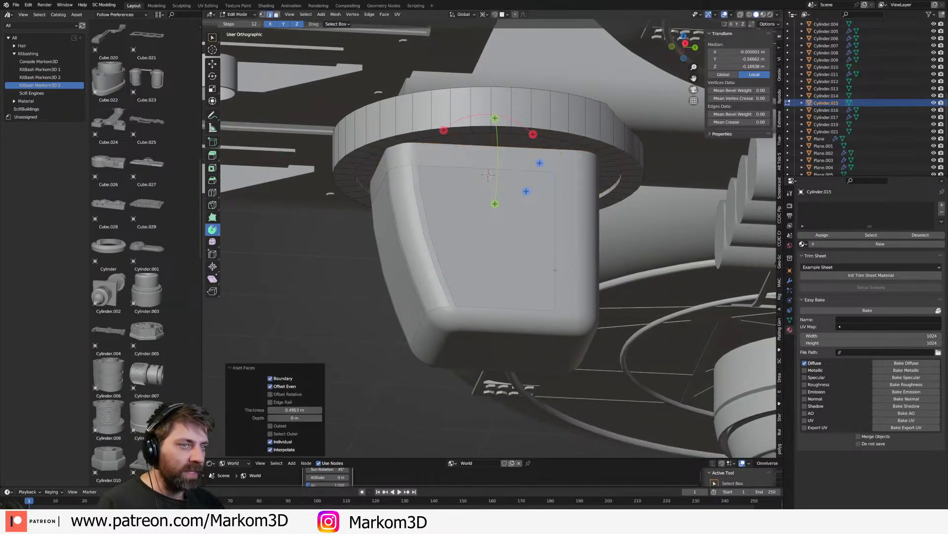
middle_drag(561, 158, 527, 144)
alt+click(525, 98)
key(g)
key(z)
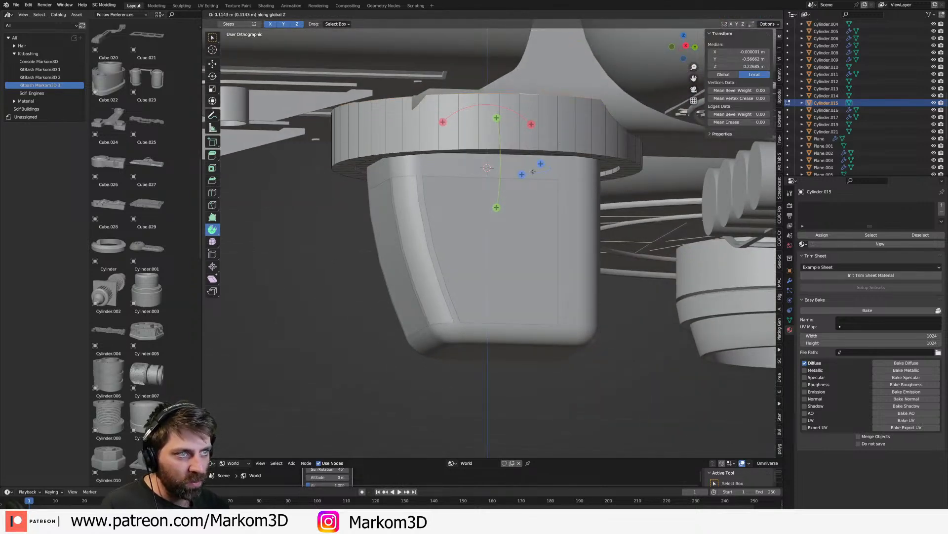
click(532, 167)
- Duplicate the red-painted plate between cockpit and front pods in place, and flip the copy with a Z scale of -1
mouse_move(532, 167)
middle_down()
mouse_move(532, 194)
mouse_move(519, 182)
mouse_move(520, 158)
middle_up()
key(Tab)
click(514, 180)
key(Tab)
key(z)
click(521, 158)
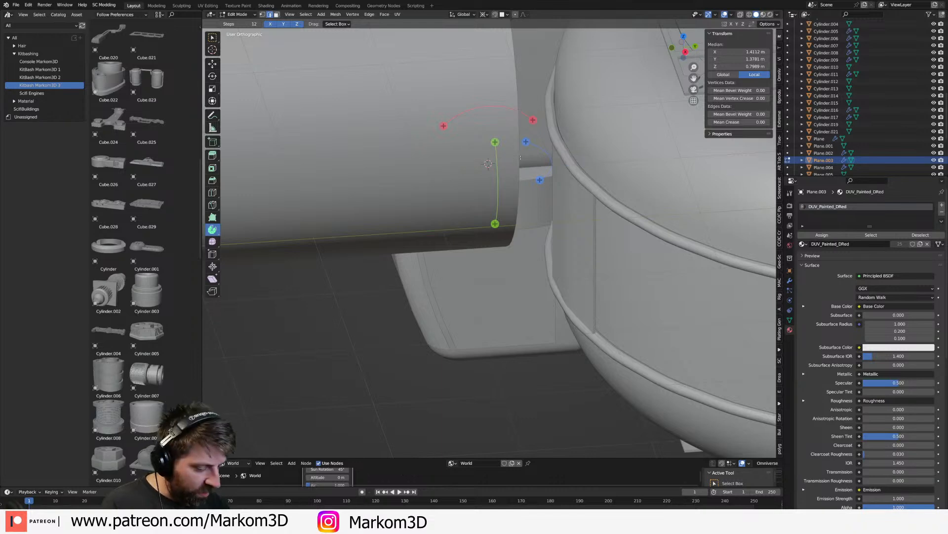
key(KP_3)
key(z)
click(494, 157)
scroll(494, 158, down, 4)
shift+middle_drag(494, 109, 518, 259)
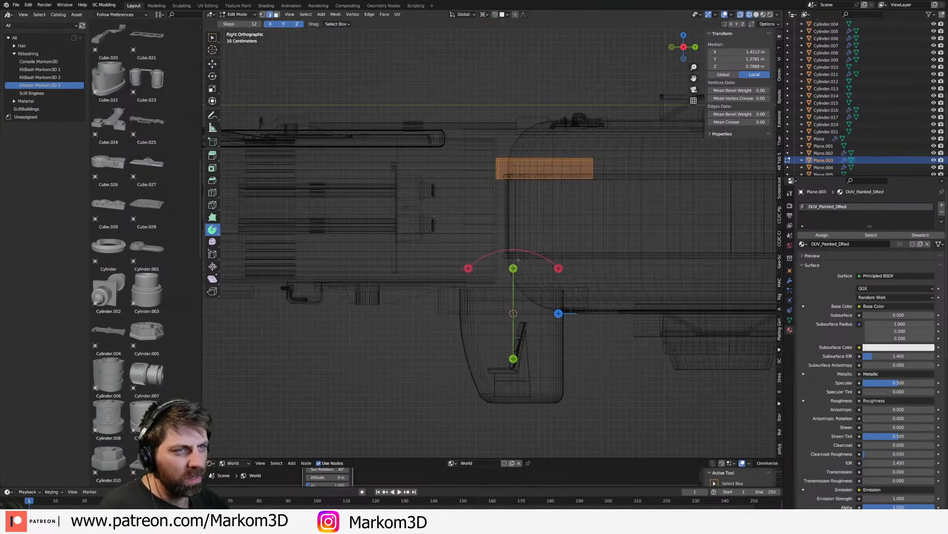
key(shift+d)
right_click(511, 279)
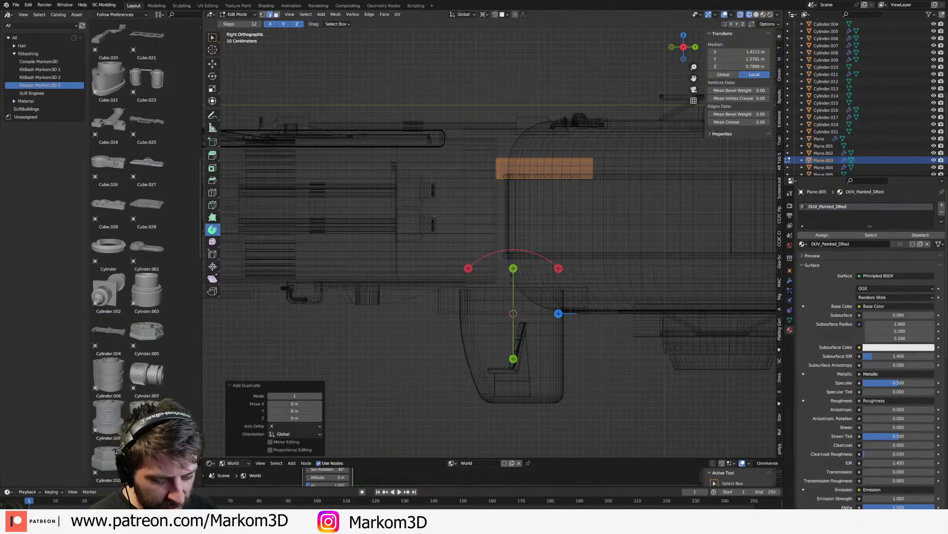
text(sz)
text(-1)
key(Return)
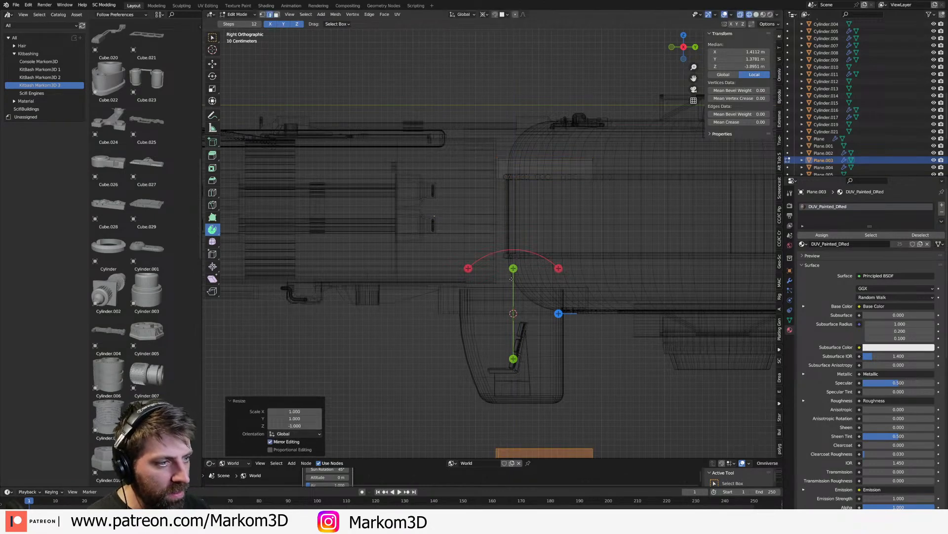
- Move the flipped plate up about 2.86 m along Z to the lower hull just above the cabin
key(g)
key(z)
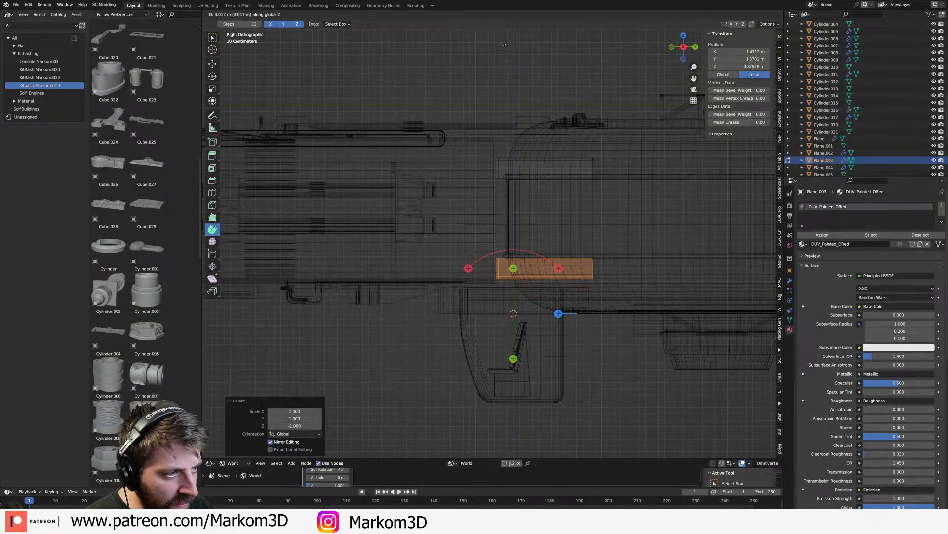
click(589, 339)
- Examine the ship and its under-hull cabin in rendered shading from the side, from above and from below
key(z)
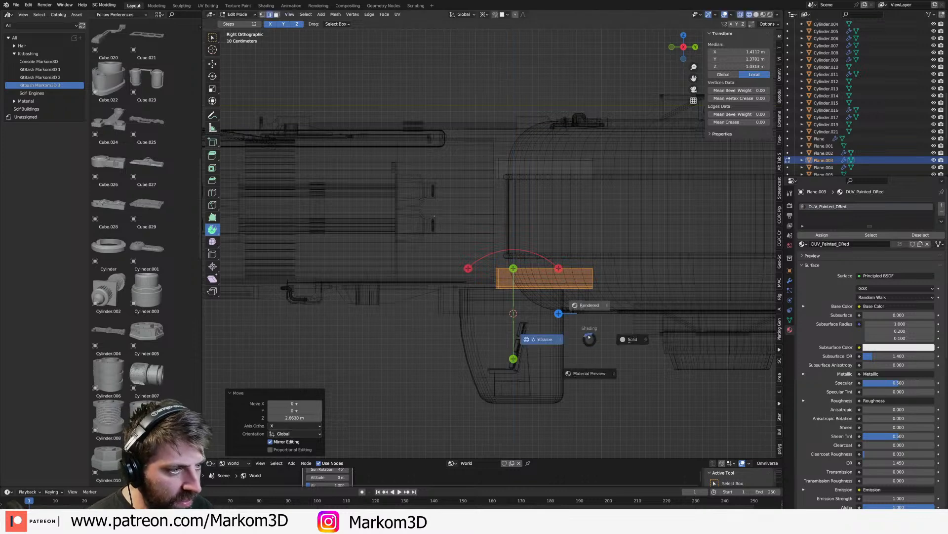
click(589, 316)
mouse_move(633, 328)
middle_down()
mouse_move(618, 377)
mouse_move(661, 416)
middle_up()
key(Tab)
middle_drag(572, 329, 648, 229)
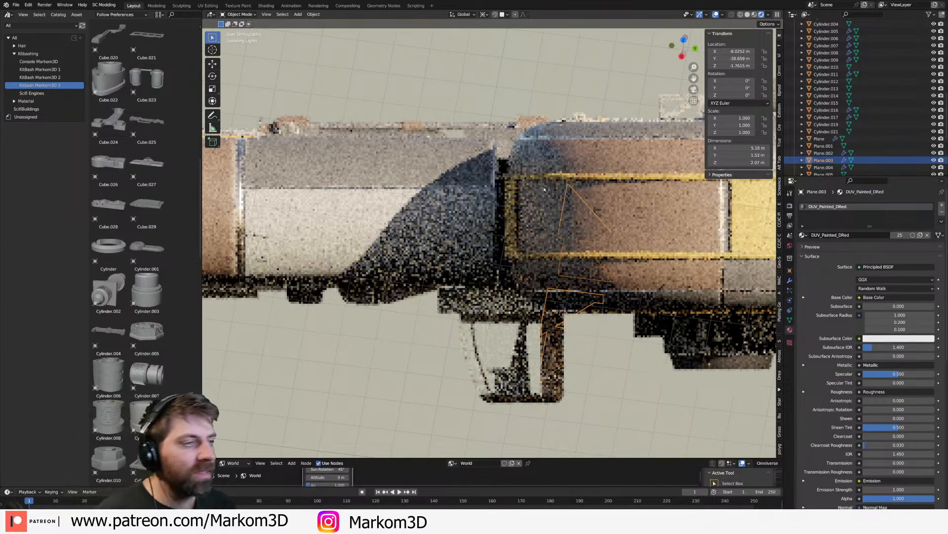
scroll(539, 206, down, 3)
middle_drag(539, 206, 568, 302)
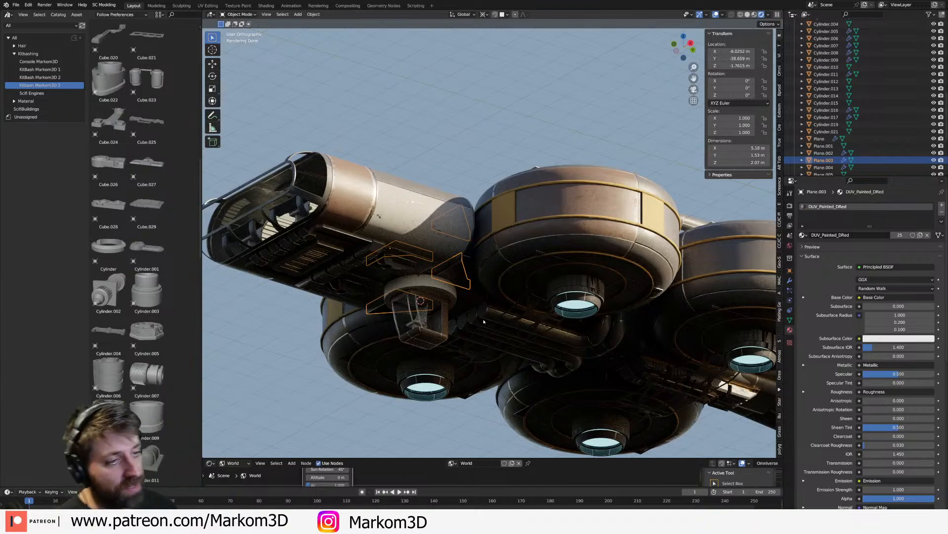
middle_drag(484, 321, 516, 369)
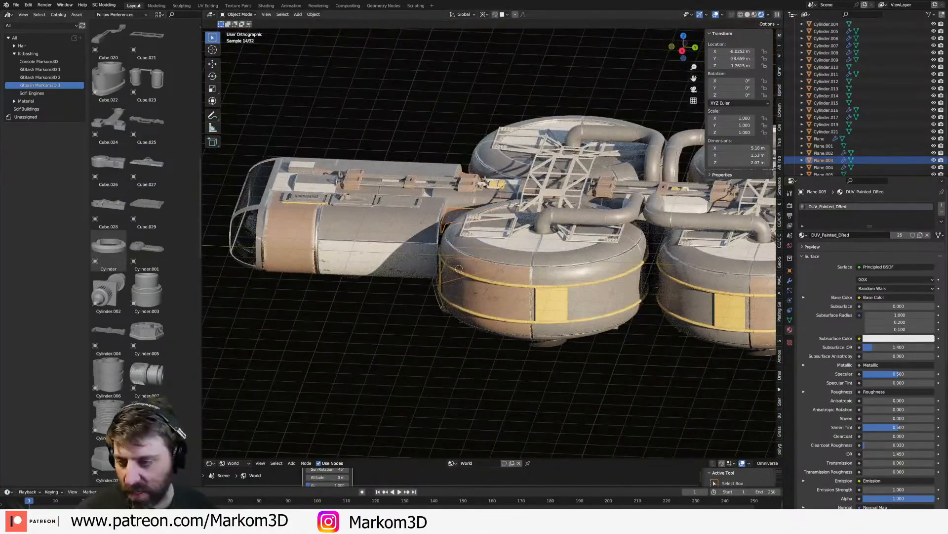
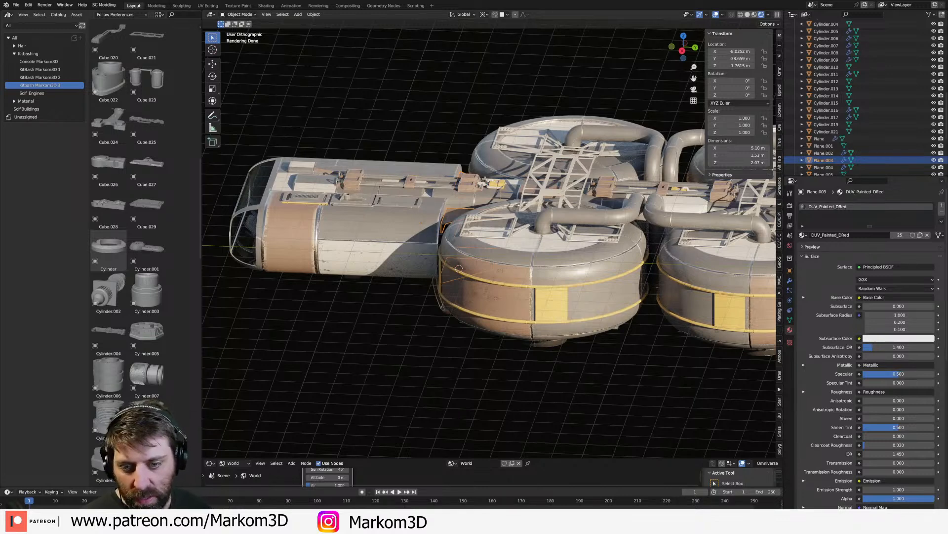
scroll(415, 257, down, 1)
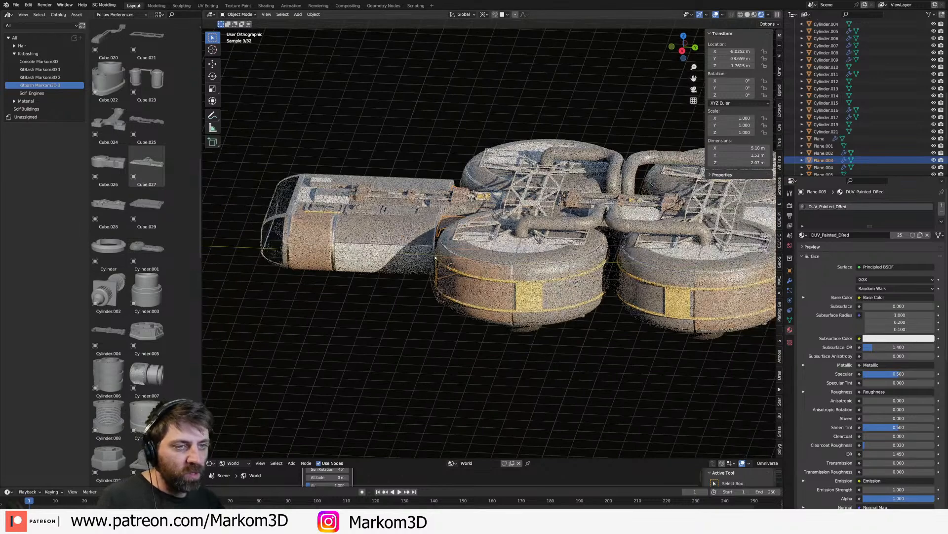
middle_drag(398, 257, 422, 253)
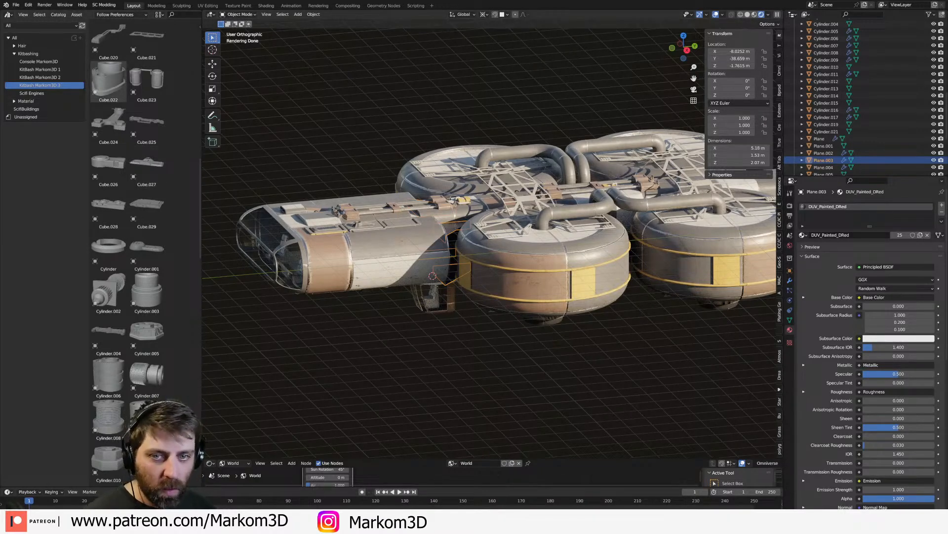
middle_drag(422, 291, 469, 248)
scroll(472, 270, up, 2)
middle_drag(448, 299, 548, 287)
click(567, 272)
scroll(473, 319, up, 2)
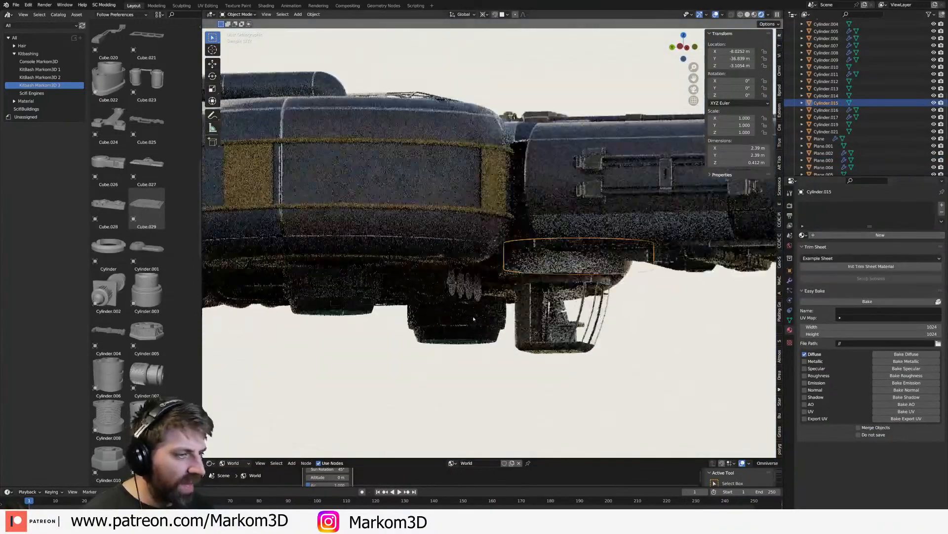
key(Tab)
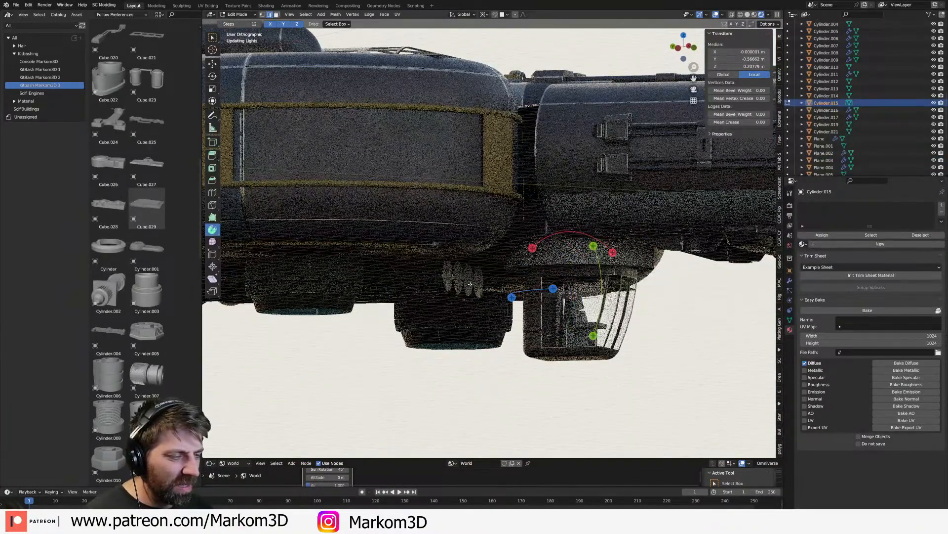
scroll(470, 284, down, 6)
key(Tab)
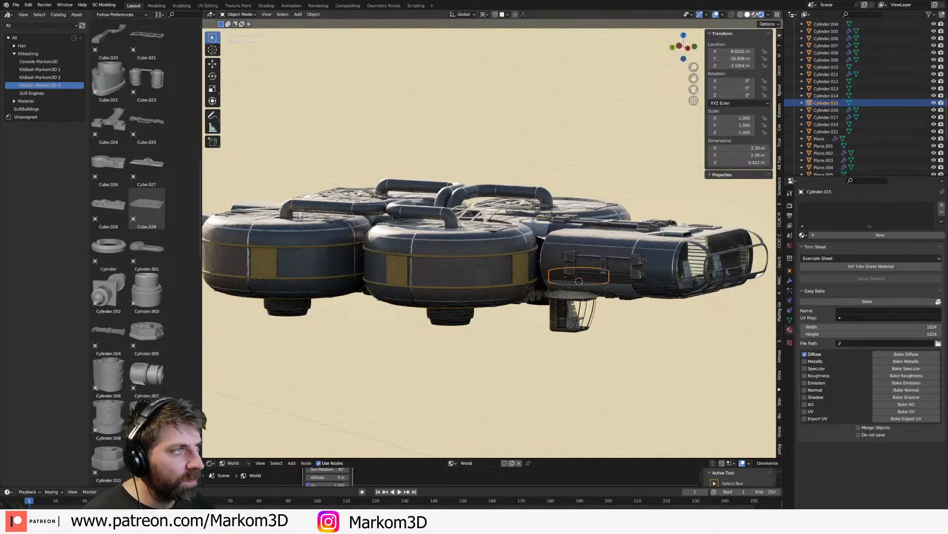
- Return to solid shading and open the lattice bracing under the pods for mesh editing
click(748, 14)
mouse_move(638, 247)
middle_down()
mouse_move(627, 212)
mouse_move(600, 177)
middle_up()
scroll(601, 197, up, 6)
middle_drag(608, 262, 596, 225)
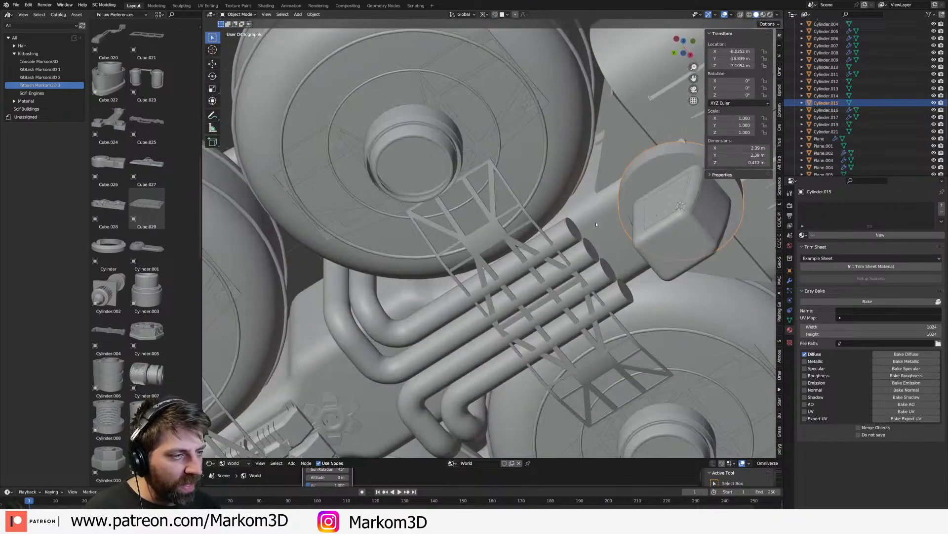
click(565, 264)
middle_drag(566, 264, 506, 314)
key(Tab)
scroll(501, 332, up, 3)
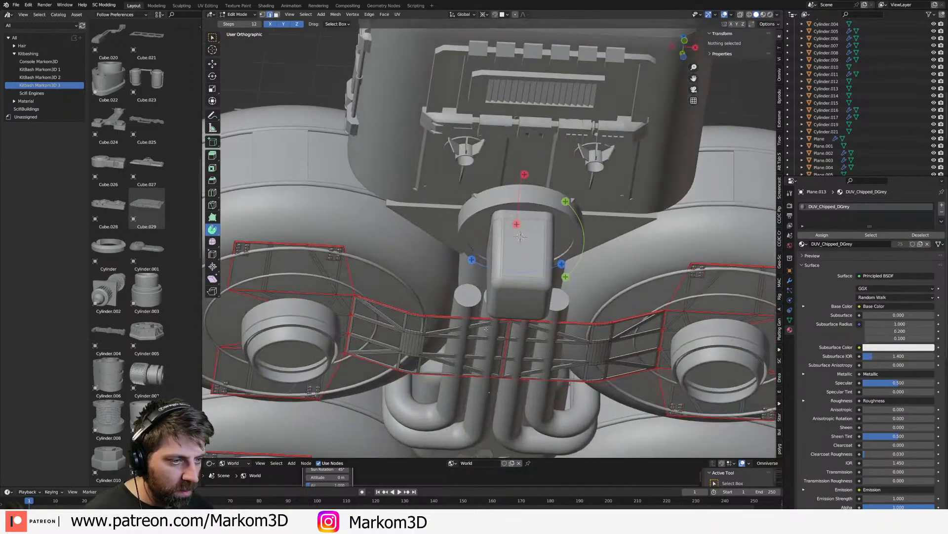
- Select the central span of the front truss in wireframe view from below and lower it about 0.03 m along Z
key(ctrl+KP_7)
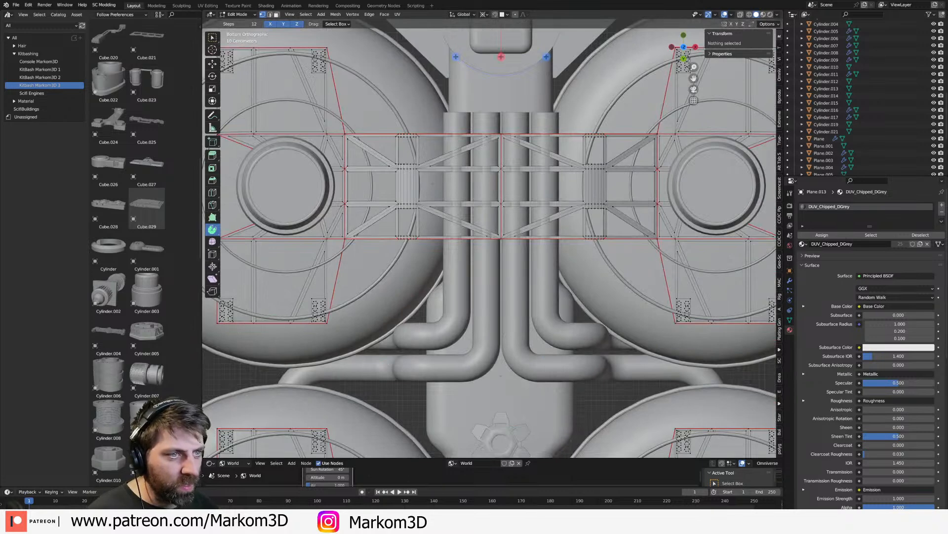
drag(426, 133, 408, 255)
drag(586, 131, 603, 136)
key(z)
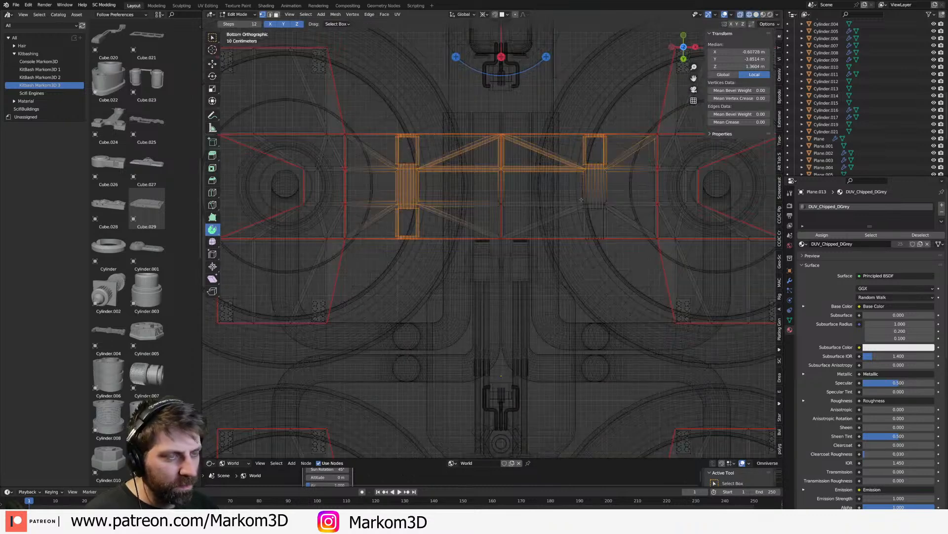
key(c)
mouse_move(447, 145)
mouse_down()
mouse_move(420, 138)
mouse_move(508, 282)
mouse_move(589, 117)
mouse_move(589, 224)
mouse_up()
middle_drag(666, 146, 675, 260)
right_click(675, 260)
middle_drag(506, 254, 525, 244)
key(g)
key(z)
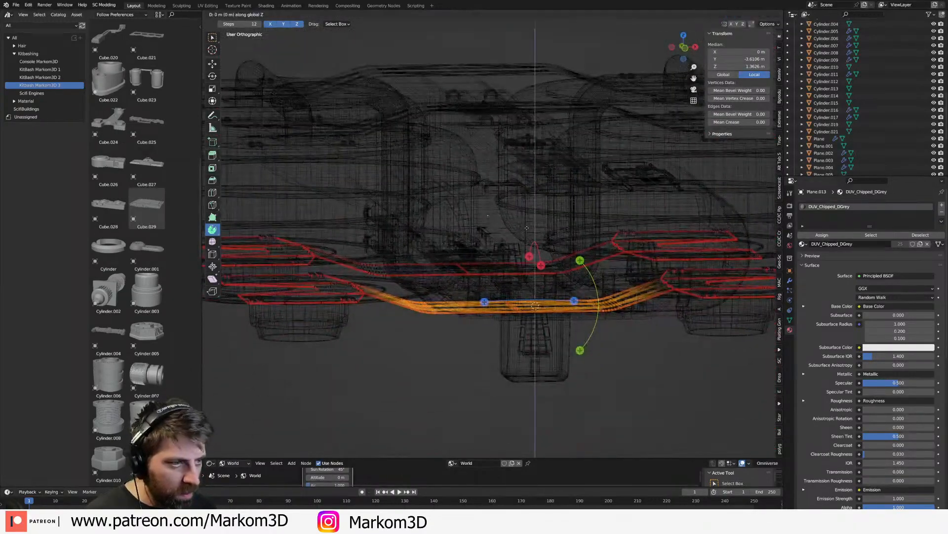
click(525, 244)
key(z)
click(553, 244)
scroll(553, 256, down, 2)
middle_drag(545, 341, 577, 299)
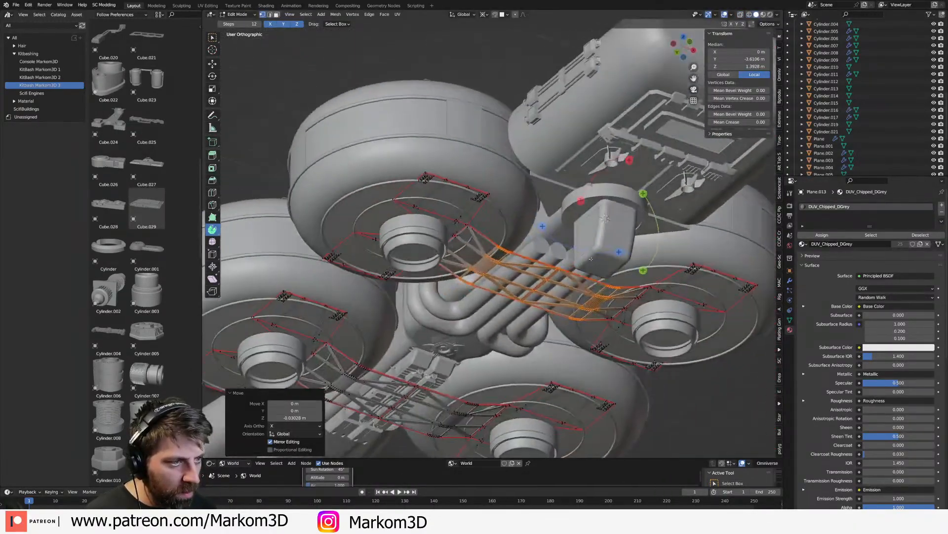
- Inspect the bracing, pipes and cabin mounting ring under the hull, and select the central hull beam beside the ring
key(Tab)
scroll(577, 299, down, 2)
scroll(577, 299, down, 2)
click(629, 384)
middle_drag(524, 346, 590, 322)
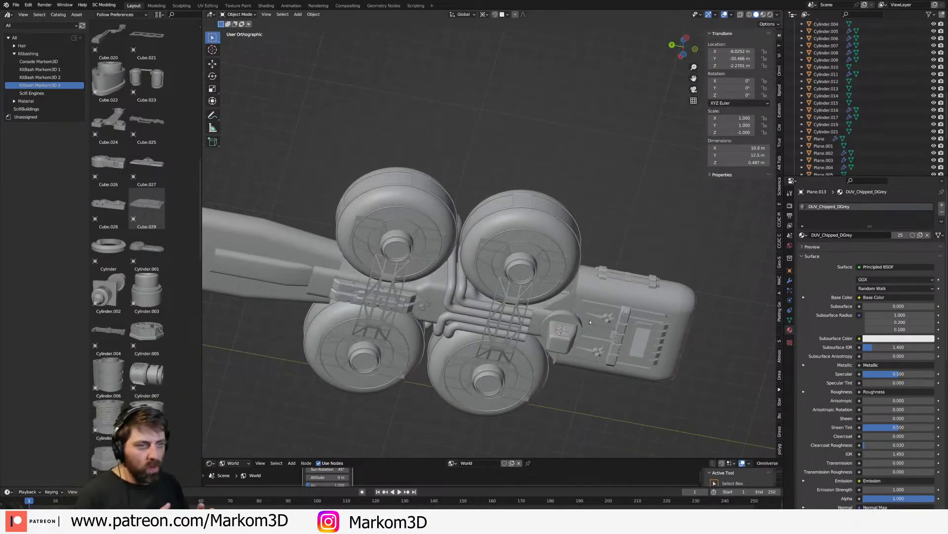
middle_drag(528, 328, 495, 340)
scroll(495, 340, up, 2)
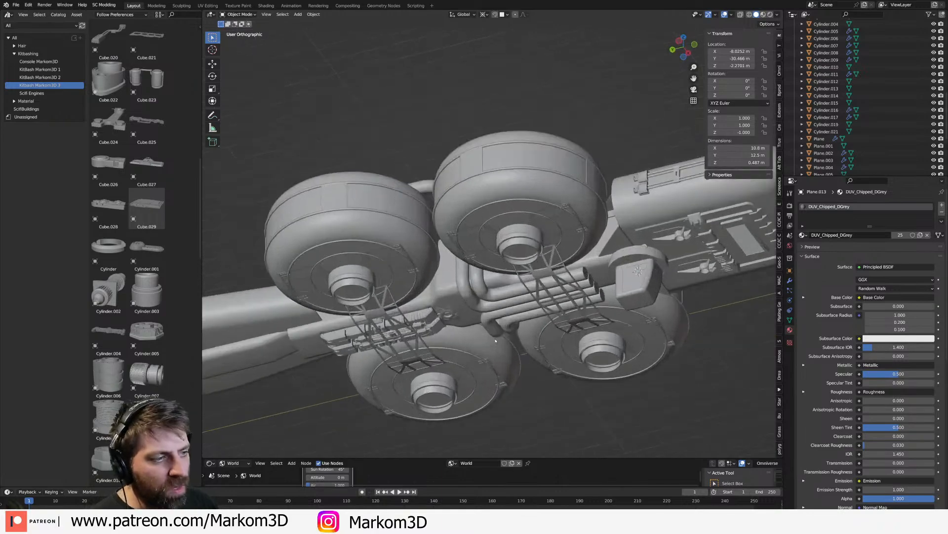
middle_drag(655, 302, 613, 252)
scroll(646, 321, up, 2)
scroll(623, 262, up, 3)
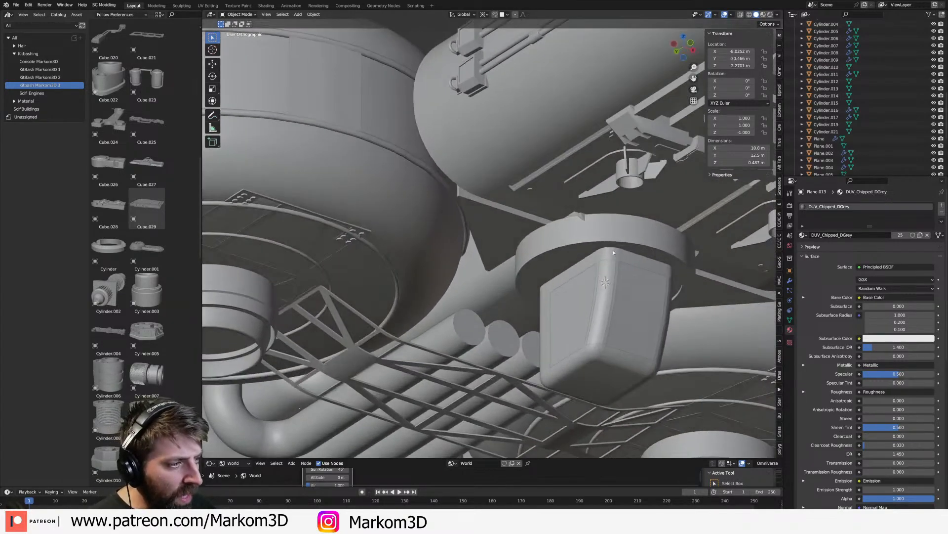
click(583, 215)
middle_drag(583, 215, 553, 323)
scroll(554, 323, down, 10)
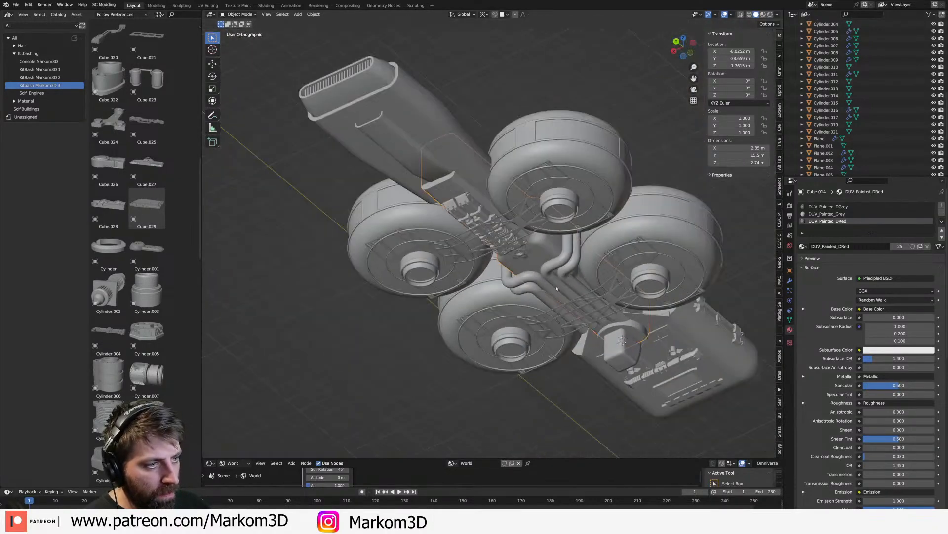
- Delete the long tapered engine hull from the rear end of the ship's central beam
middle_drag(557, 288, 509, 326)
click(428, 297)
middle_drag(428, 296, 493, 309)
key(Delete)
scroll(493, 310, down, 1)
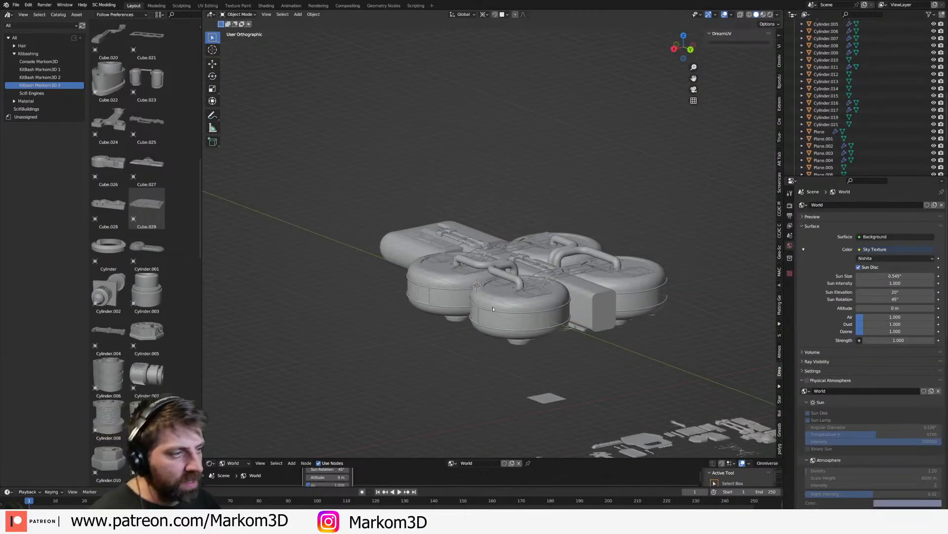
scroll(493, 309, down, 4)
middle_drag(573, 348, 608, 310)
key(ctrl+z)
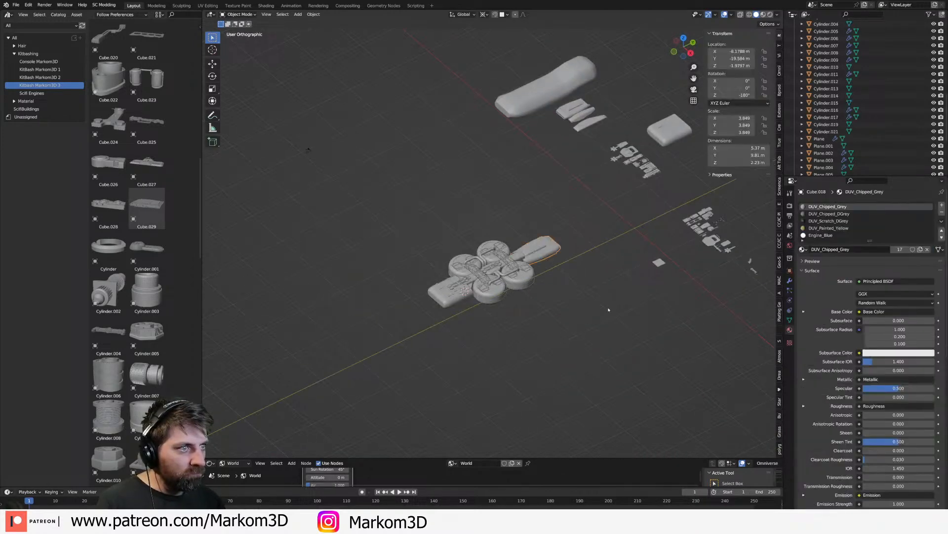
middle_drag(567, 282, 548, 299)
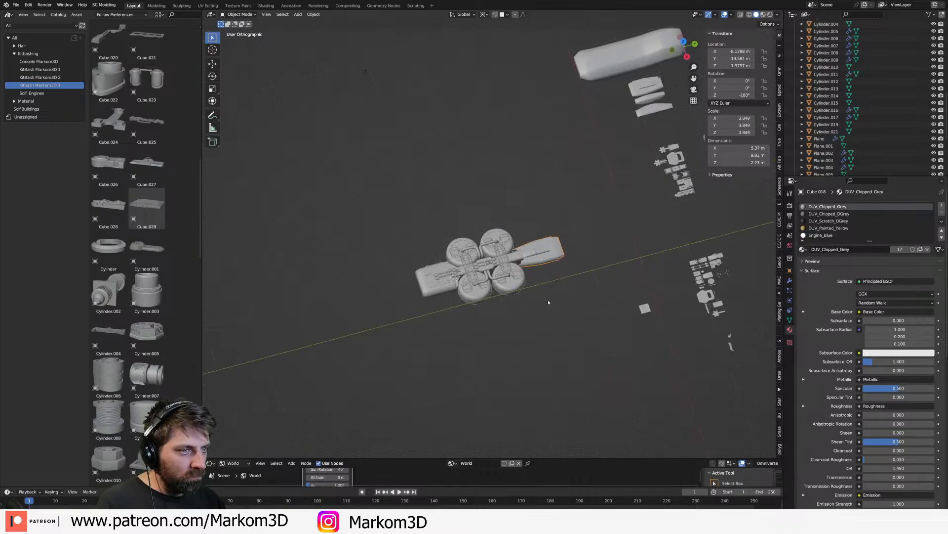
scroll(556, 261, up, 3)
key(Delete)
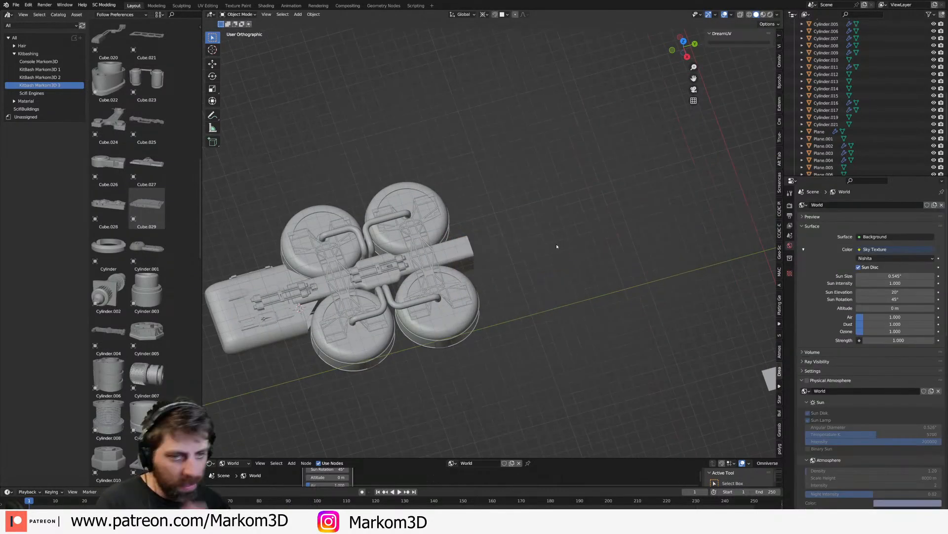
- Place the SciFiEngine1 asset from the Scifi Engines catalog just beyond the free end of the central beam
click(48, 94)
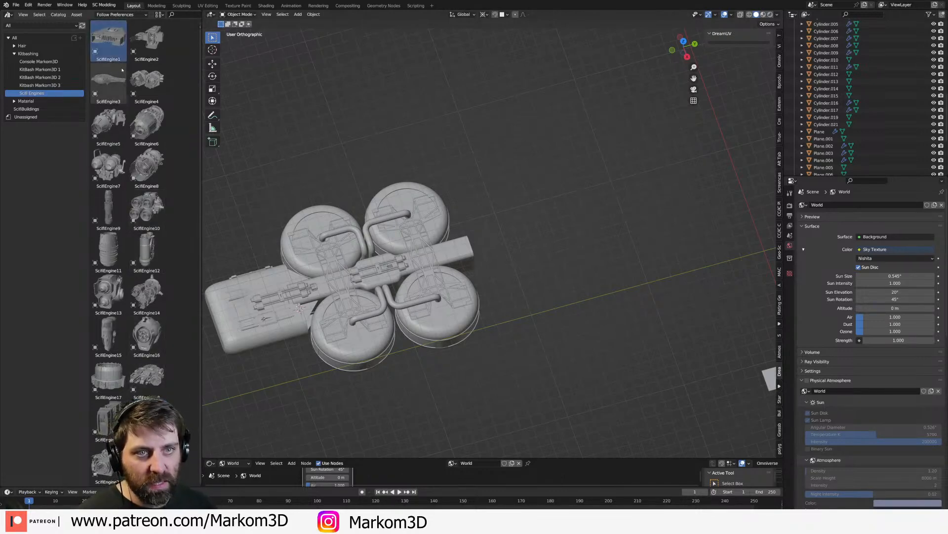
drag(115, 44, 551, 263)
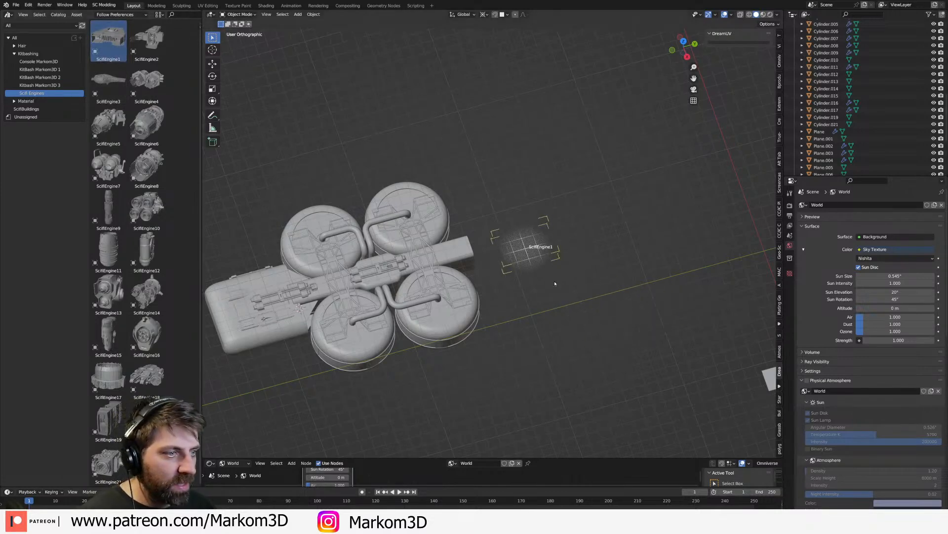
scroll(561, 295, up, 1)
middle_drag(561, 294, 491, 214)
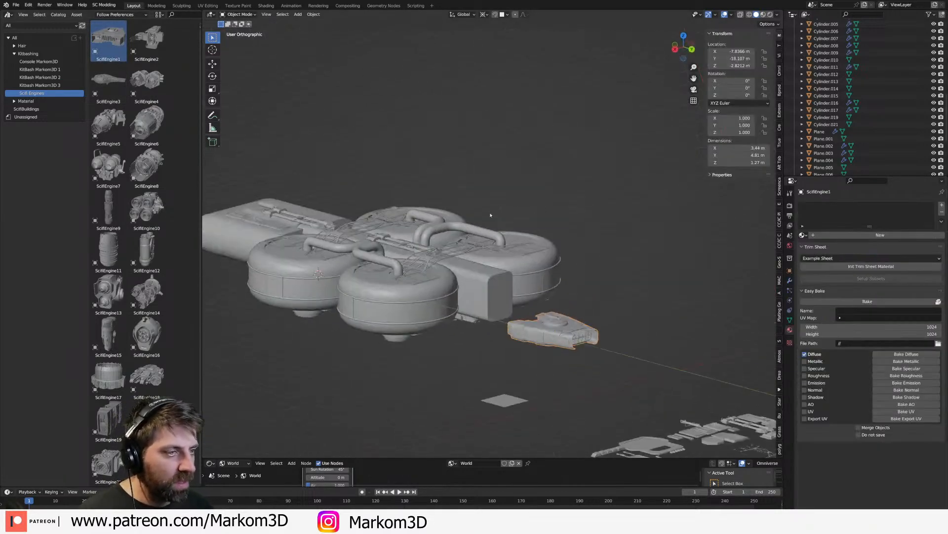
scroll(584, 351, up, 4)
- Change the transform pivot point and rotate the engine 90° about the Y axis
key(r)
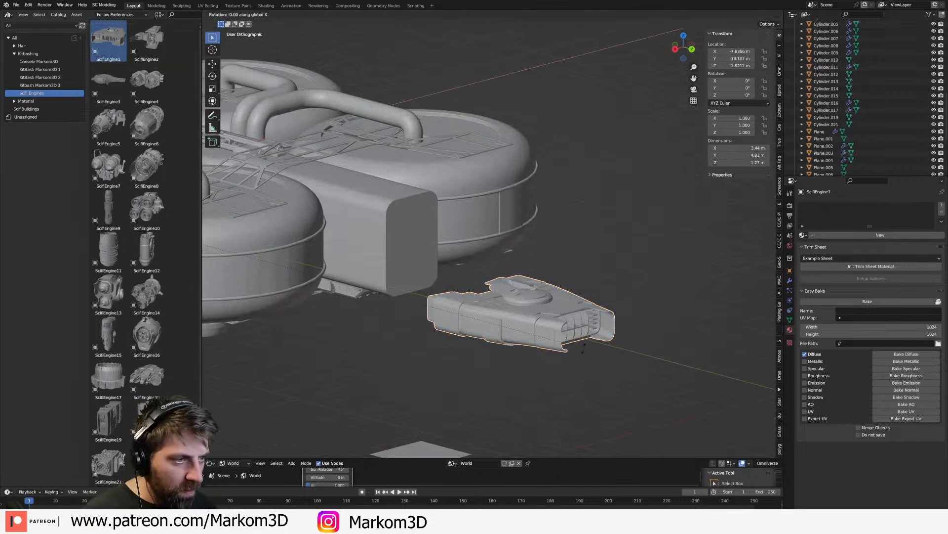
key(Escape)
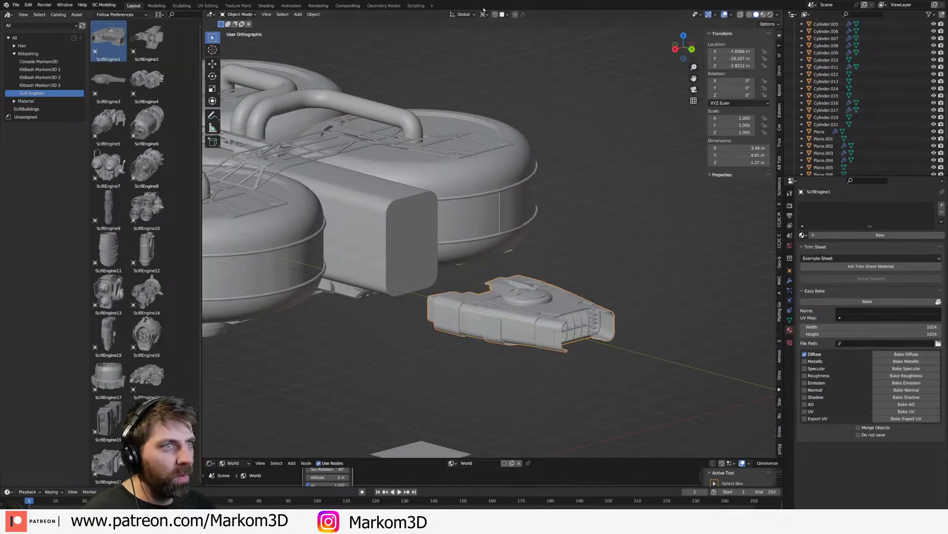
click(483, 14)
click(504, 42)
key(r)
key(y)
key(9)
key(0)
key(Return)
- Scale the engine to about 1.85 and move it about 1.13 m along Z and -3.14 m along Y
key(s)
click(616, 345)
key(g)
key(z)
click(610, 326)
key(g)
key(y)
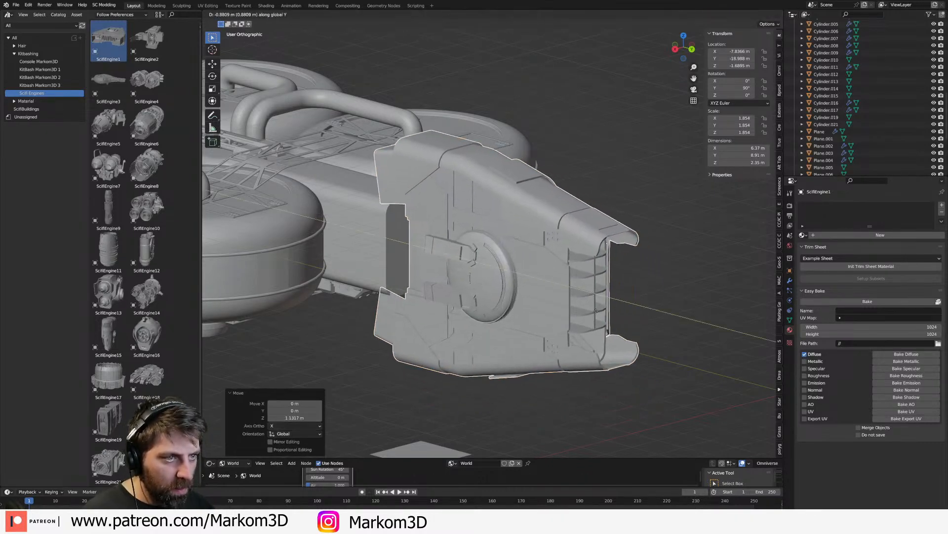
click(578, 312)
- Delete the arms and linked detail parts covering the round dome on the engine's side
middle_drag(578, 312, 451, 275)
key(KP_7)
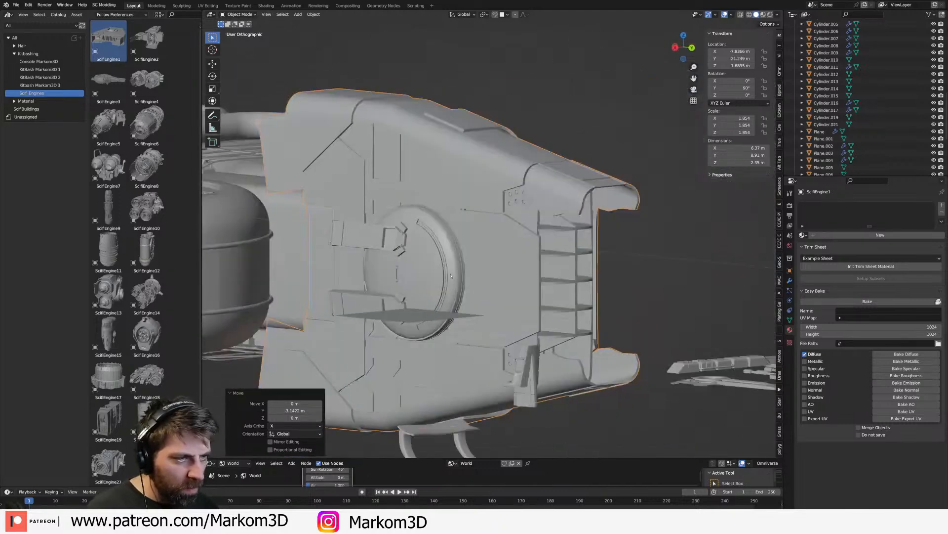
key(Tab)
scroll(451, 275, up, 5)
key(alt+a)
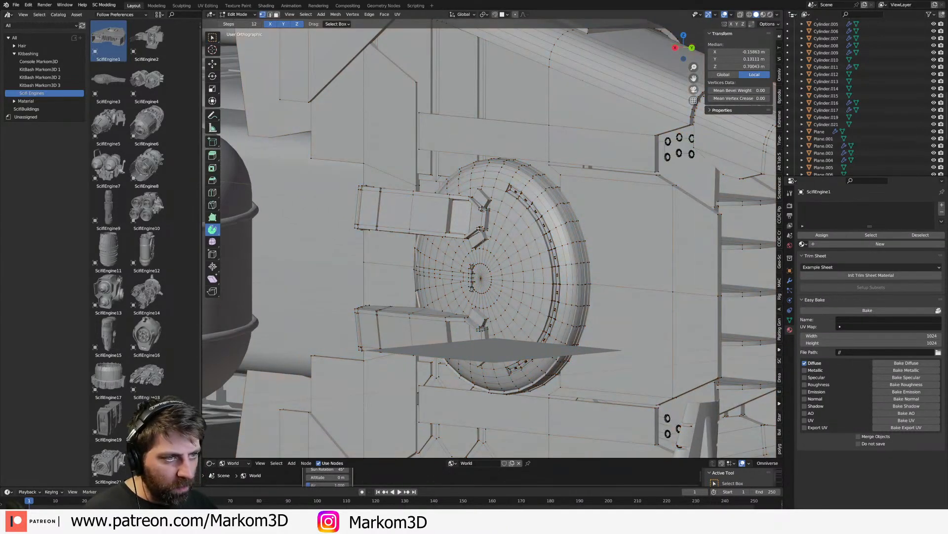
drag(479, 262, 488, 299)
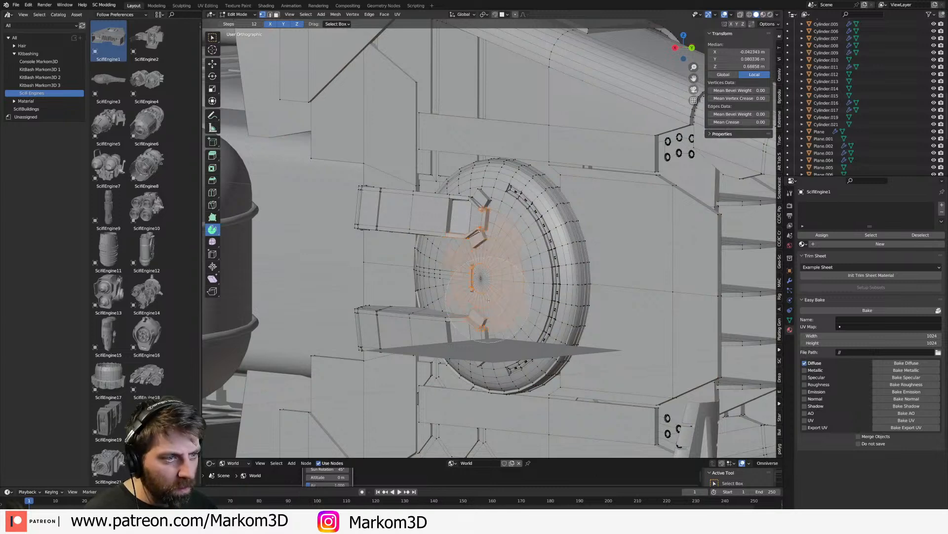
key(ctrl+l)
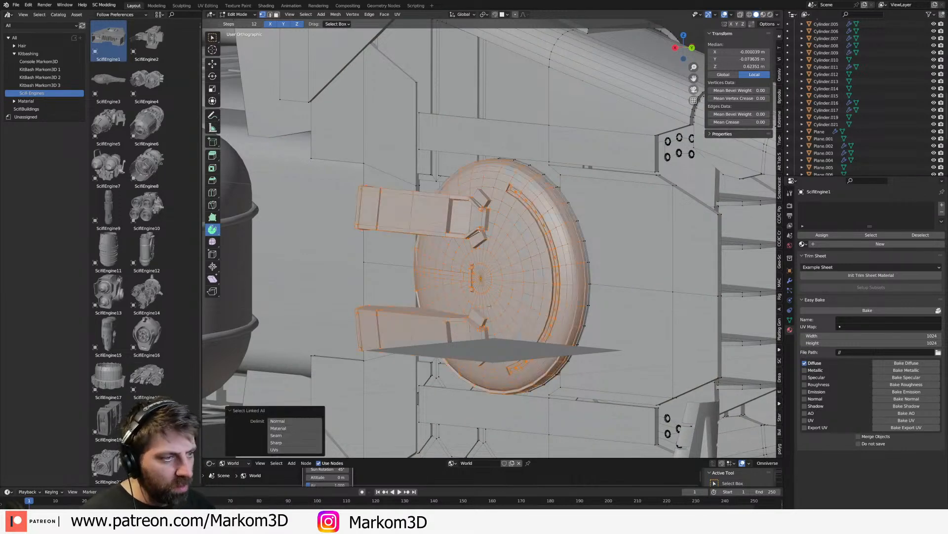
key(x)
click(489, 306)
- Delete the remaining round dome with its linked geometry and leave mesh editing
click(556, 280)
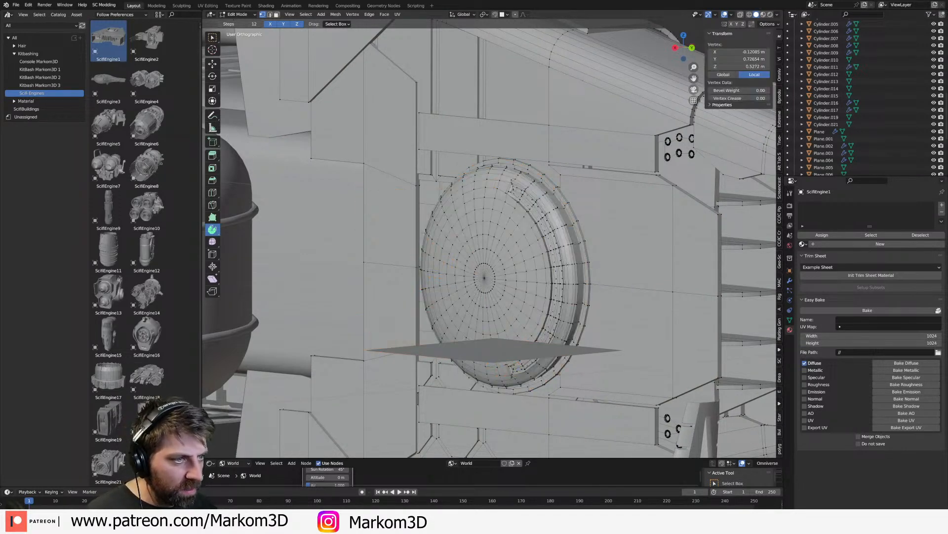
drag(538, 286, 548, 283)
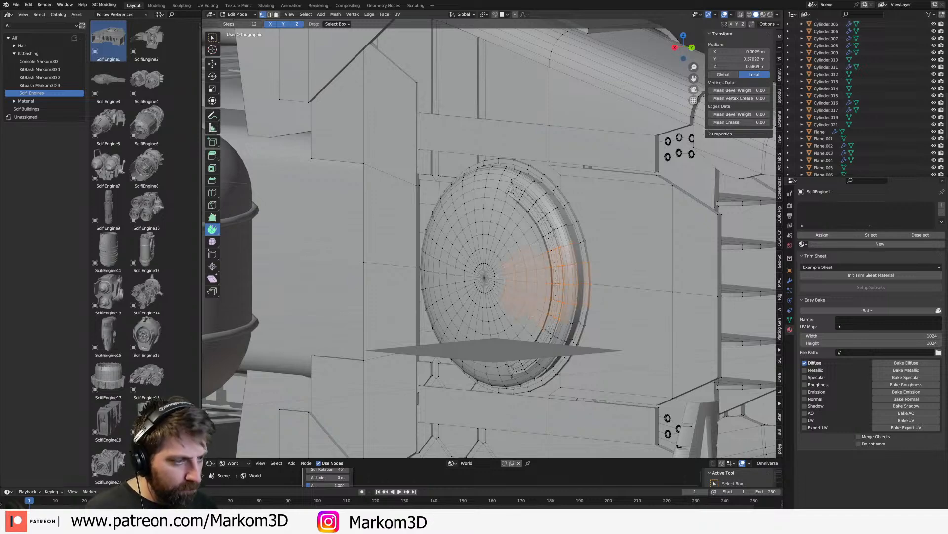
key(ctrl+l)
key(x)
click(555, 284)
middle_drag(555, 284, 532, 317)
scroll(562, 298, down, 4)
key(Tab)
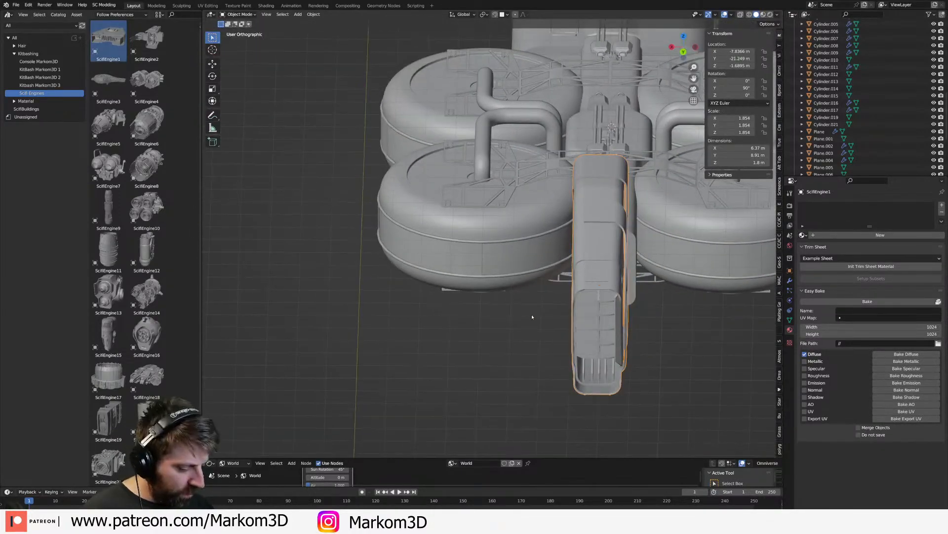
- Align the engine with the central beam by moving it about -0.195 m along X, and enlarge it to a scale of about 2.22
key(KP_7)
shift+middle_drag(386, 399, 431, 381)
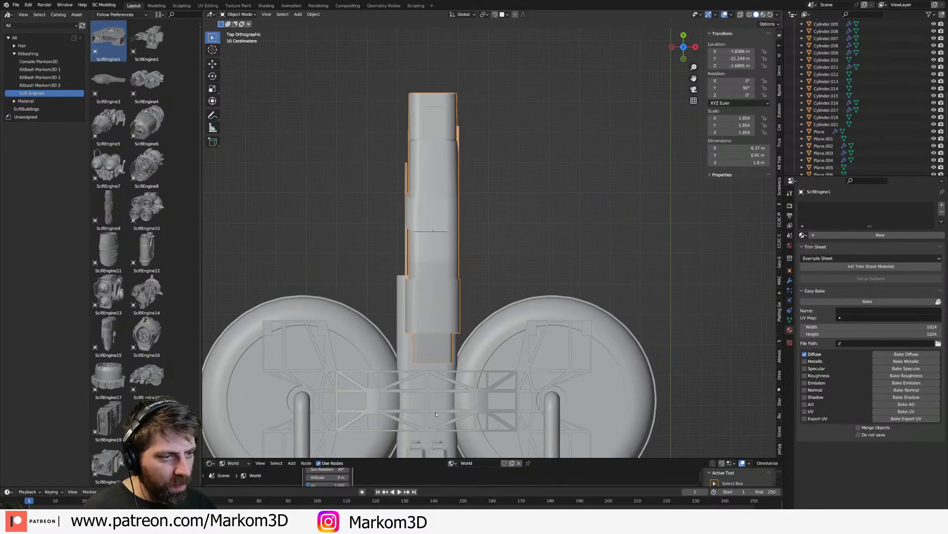
click(450, 396)
click(444, 186)
shift+middle_drag(443, 186, 507, 175)
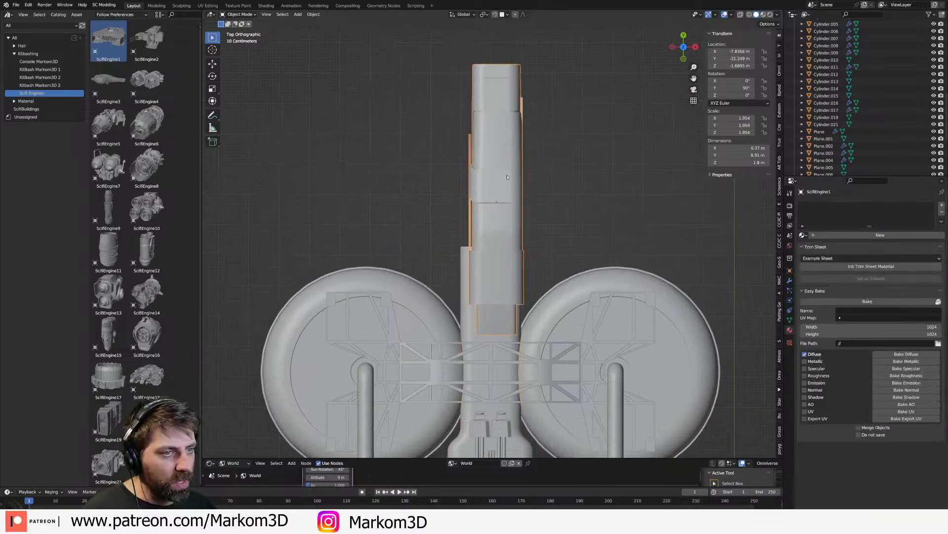
key(g)
key(x)
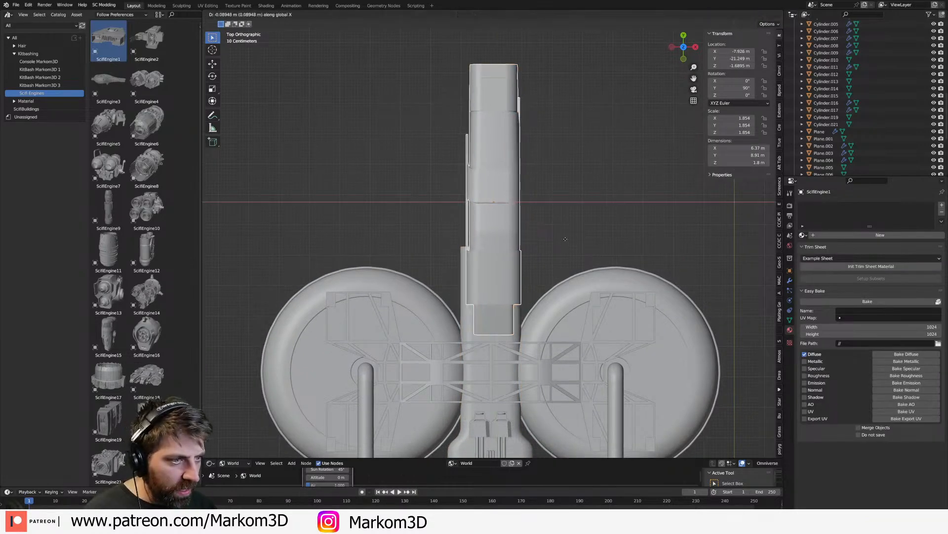
click(563, 240)
key(s)
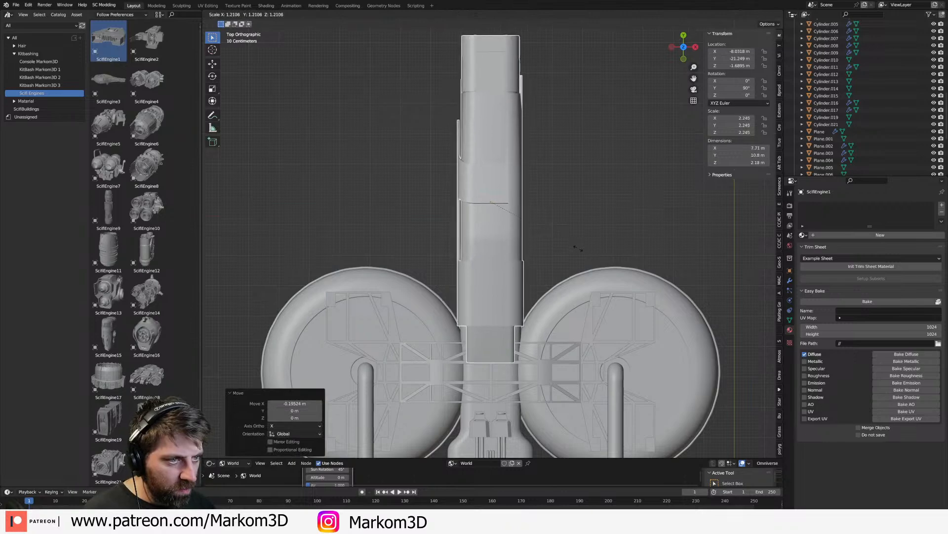
click(578, 249)
- Adjust the engine's height along Z to about -1.56 m so that it lines up with the beam and pods
middle_drag(578, 249, 610, 282)
key(g)
key(z)
click(607, 220)
key(g)
key(z)
click(651, 260)
scroll(583, 277, up, 3)
middle_drag(400, 259, 627, 180)
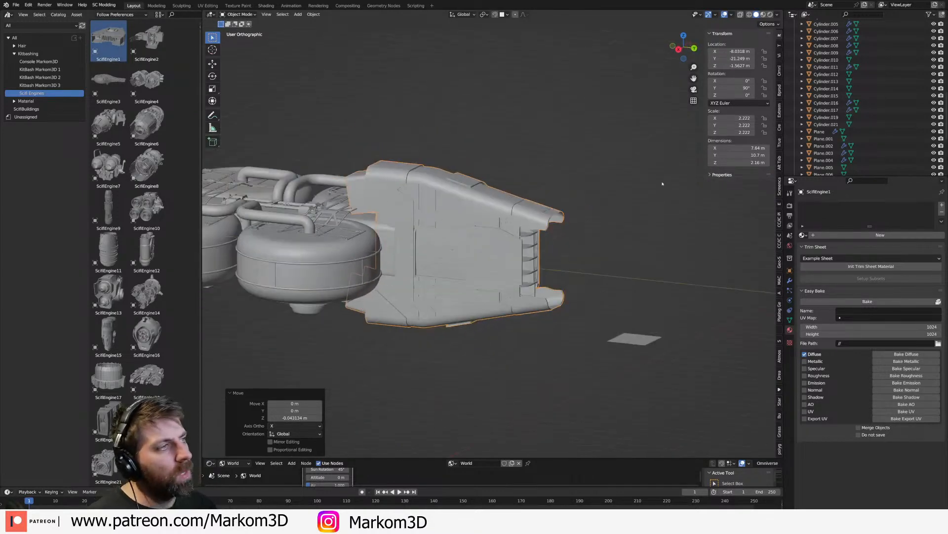
scroll(774, 374, down, 5)
scroll(779, 376, down, 1)
scroll(770, 384, up, 4)
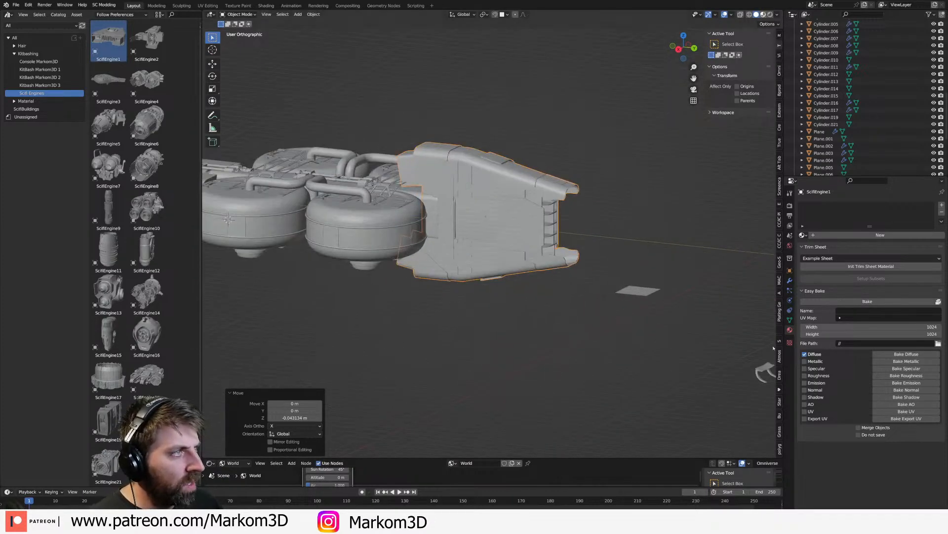
- Switch the viewport to material preview shading and bring up the DreamUV tools for the engine
key(z)
click(780, 376)
click(452, 238)
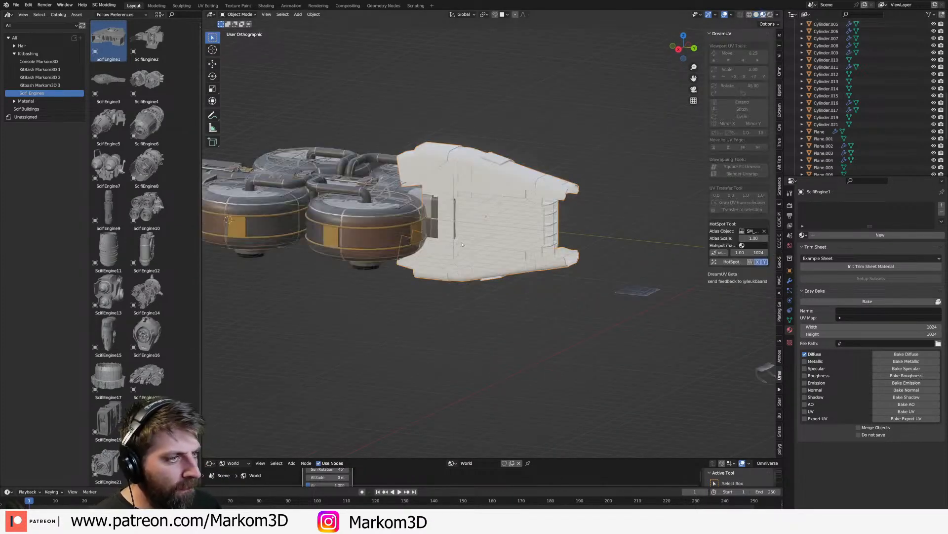
key(Tab)
key(Tab)
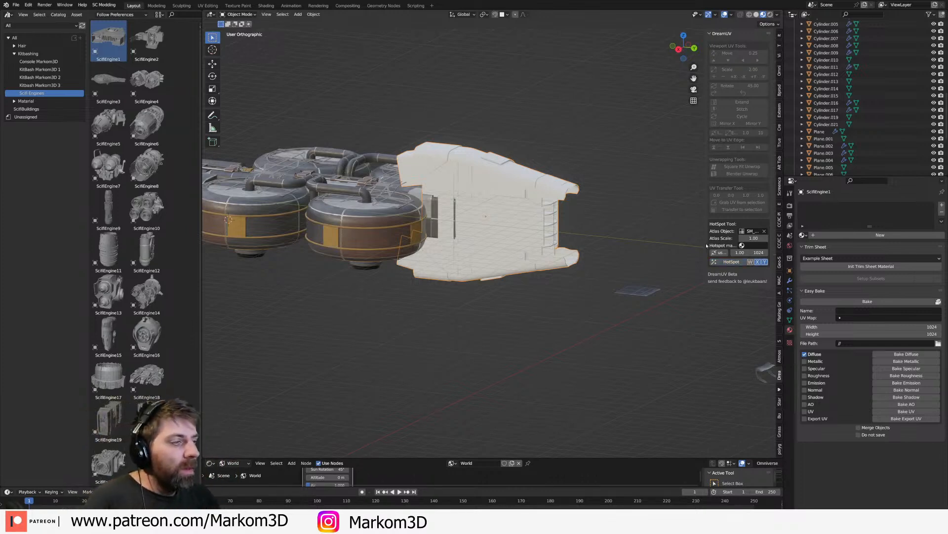
- Assign the existing DUV_Painted_DGrey material to the engine
click(804, 235)
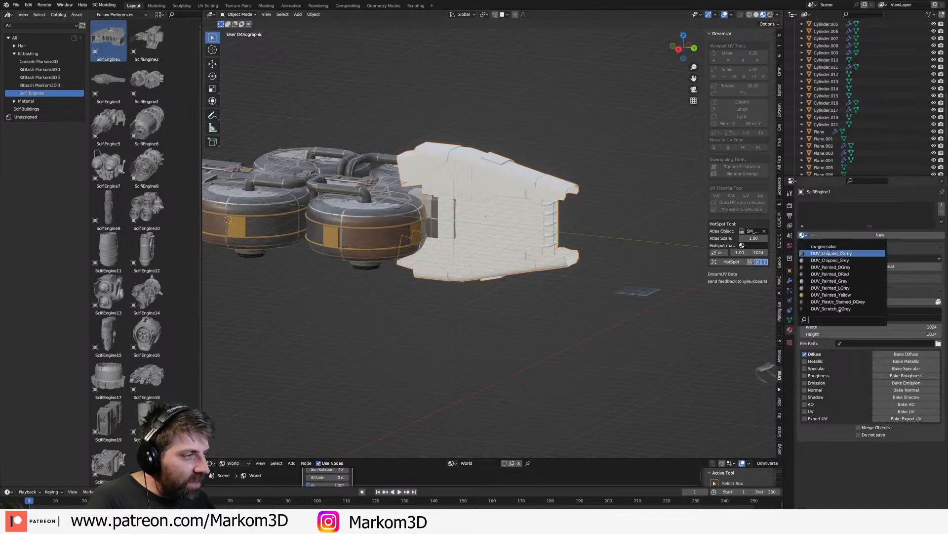
key(Down)
key(Down)
key(Down)
key(Down)
key(Down)
key(Up)
key(Up)
key(Return)
scroll(542, 255, up, 5)
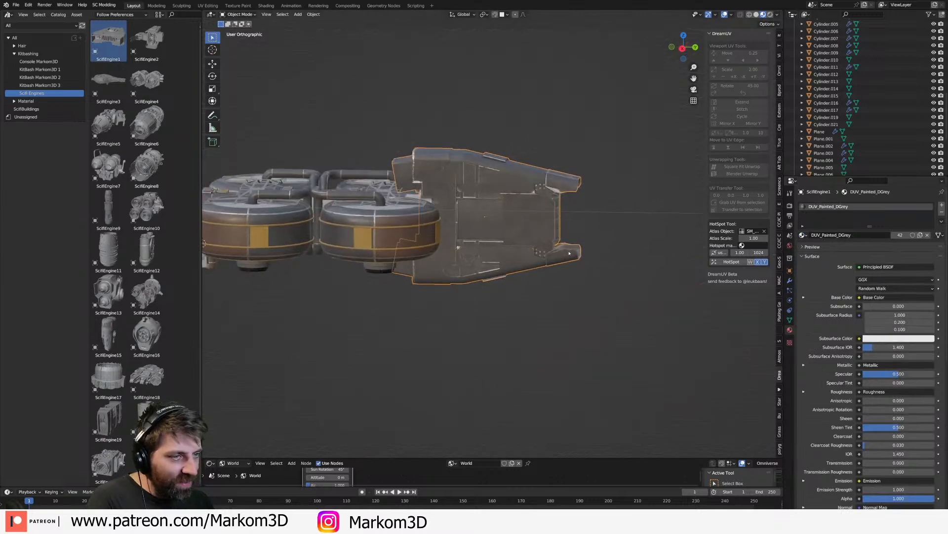
middle_drag(542, 255, 545, 215)
shift+middle_drag(451, 203, 570, 248)
scroll(568, 246, down, 1)
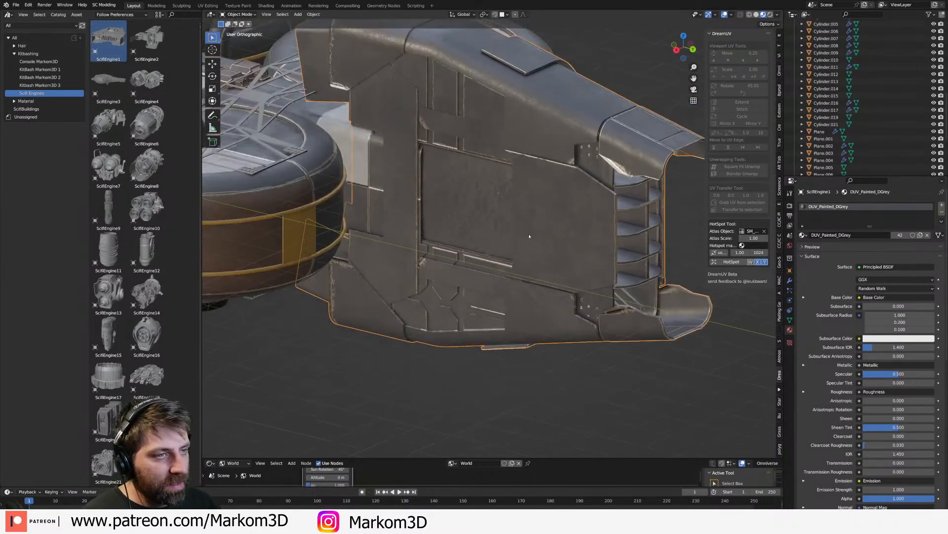
- Add a second material slot to the engine with DUV_Painted_Yellow
click(942, 204)
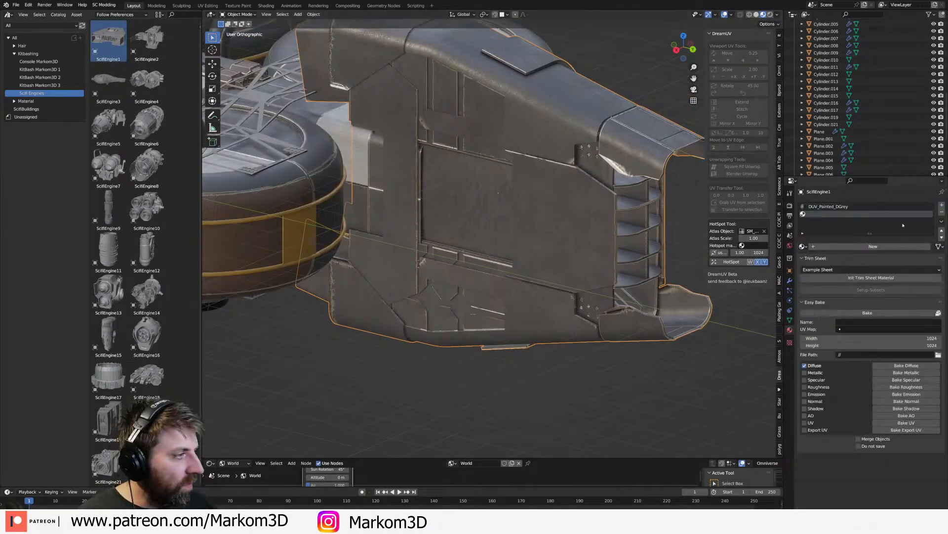
click(804, 247)
click(824, 305)
scroll(575, 275, down, 2)
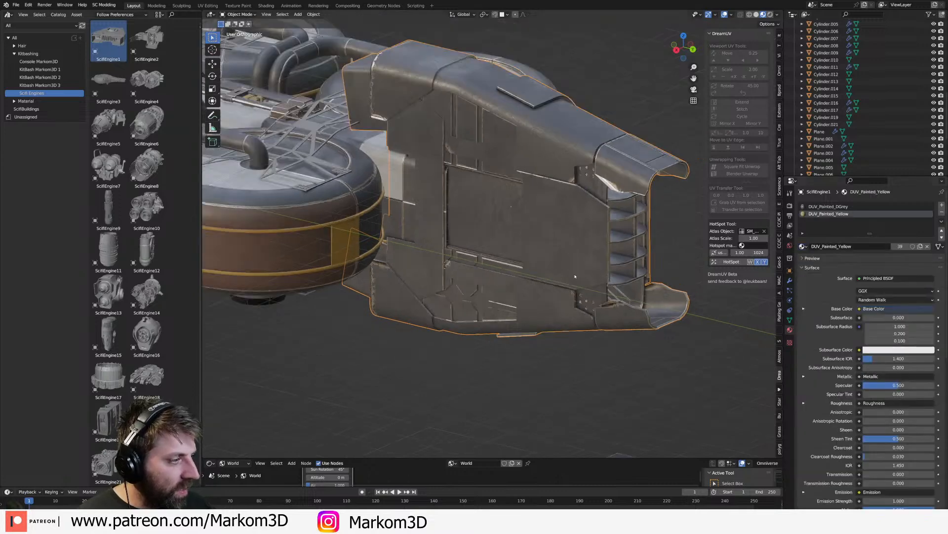
- Select the engine's front corner plates and rear side panel with their UV-linked faces and assign DUV_Painted_Yellow to them
key(Tab)
click(558, 215)
middle_drag(588, 217, 508, 222)
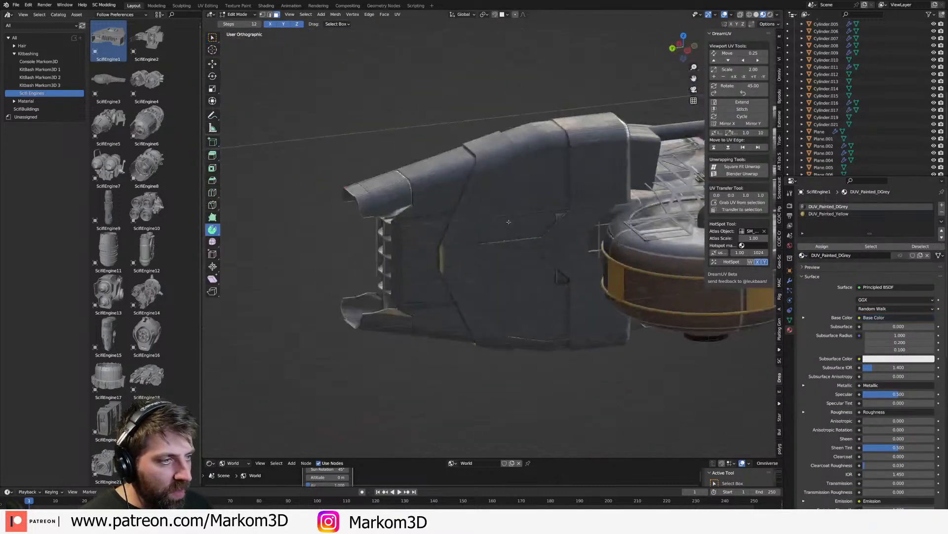
click(583, 172)
key(ctrl+l)
middle_drag(583, 172, 587, 235)
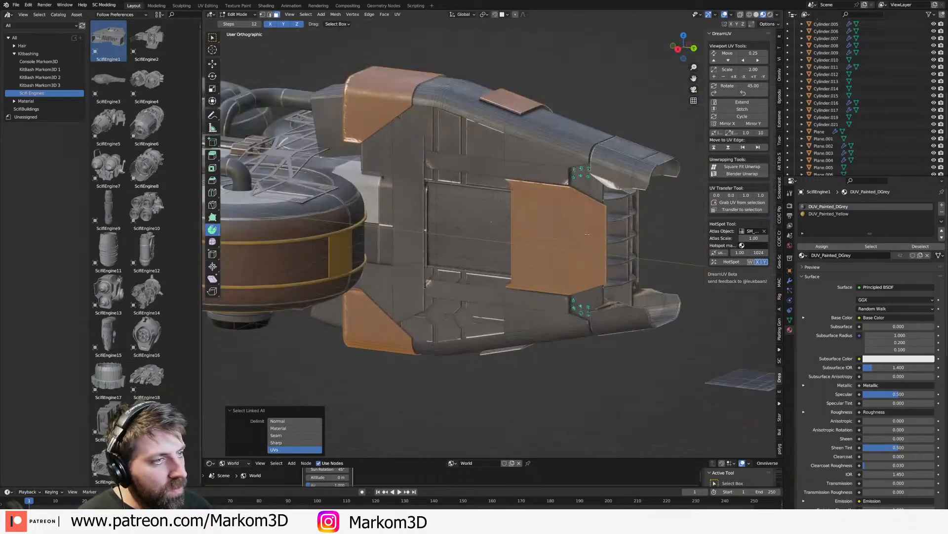
click(834, 214)
click(822, 246)
key(Tab)
- Add a third material slot to the engine with DUV_Chipped_Grey
middle_drag(503, 262, 528, 273)
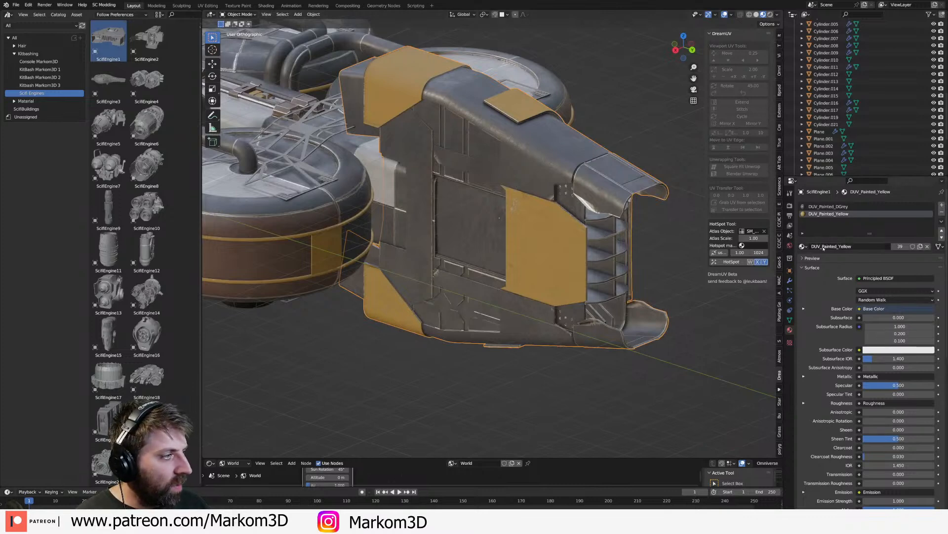
click(942, 204)
click(803, 246)
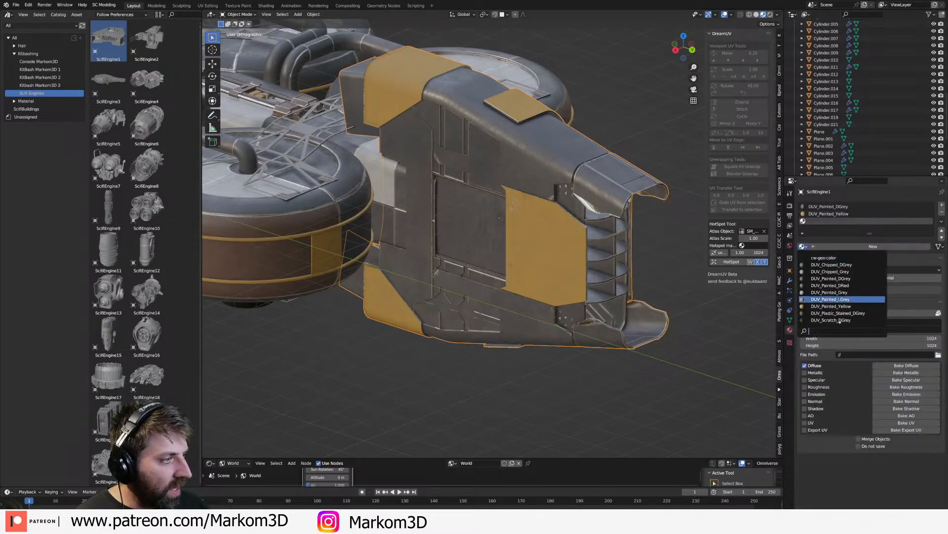
click(842, 272)
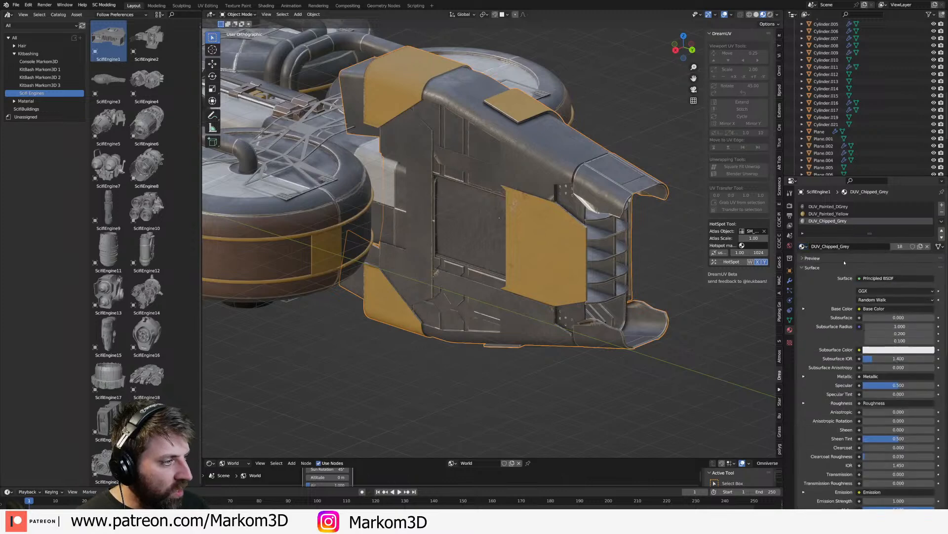
- Switch the engine's third material slot to DUV_Chipped_DGrey and assign it to the central side panel, bolted corner plates and upper rear plate
click(800, 246)
click(842, 260)
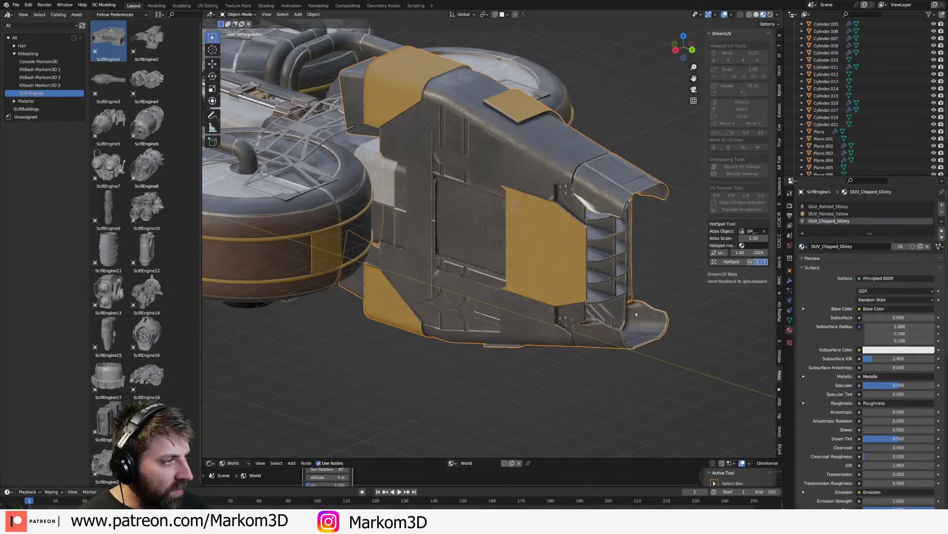
key(Tab)
middle_drag(451, 261, 558, 281)
key(ctrl+l)
click(844, 221)
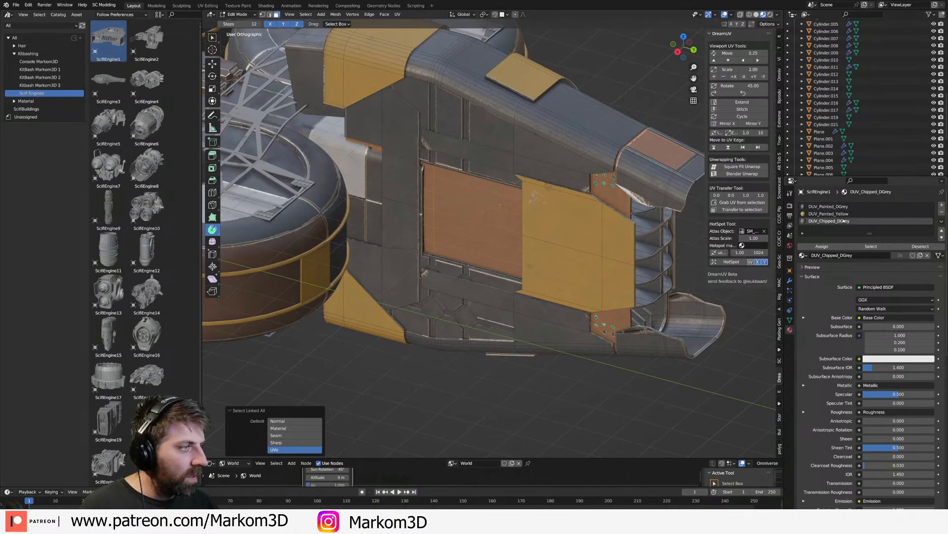
scroll(503, 381, down, 2)
key(Tab)
- Add a fourth material slot with DUV_Scratch_DGrey and assign it to the linked faces of the engine's front intake block
middle_drag(481, 387, 707, 324)
key(Tab)
middle_drag(527, 205, 437, 159)
click(483, 221)
shift+click(410, 291)
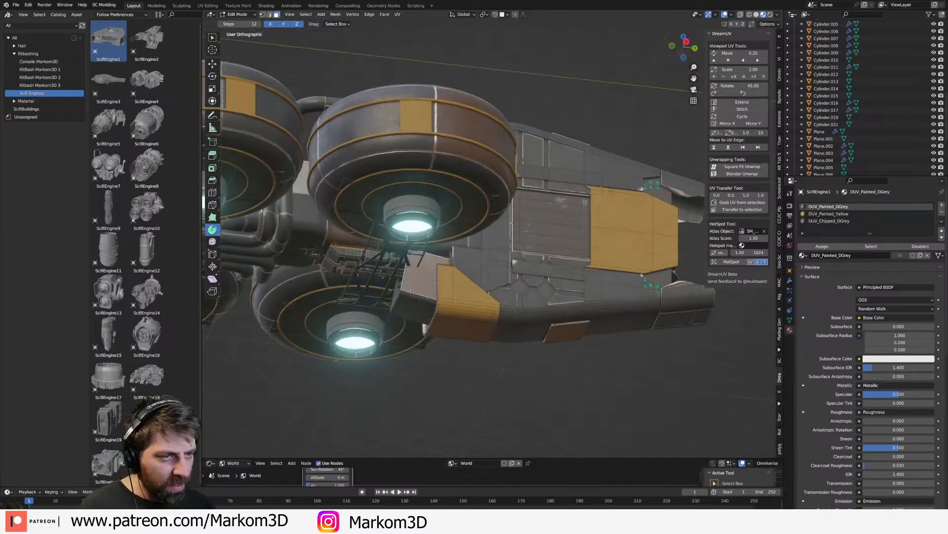
key(ctrl+l)
click(942, 205)
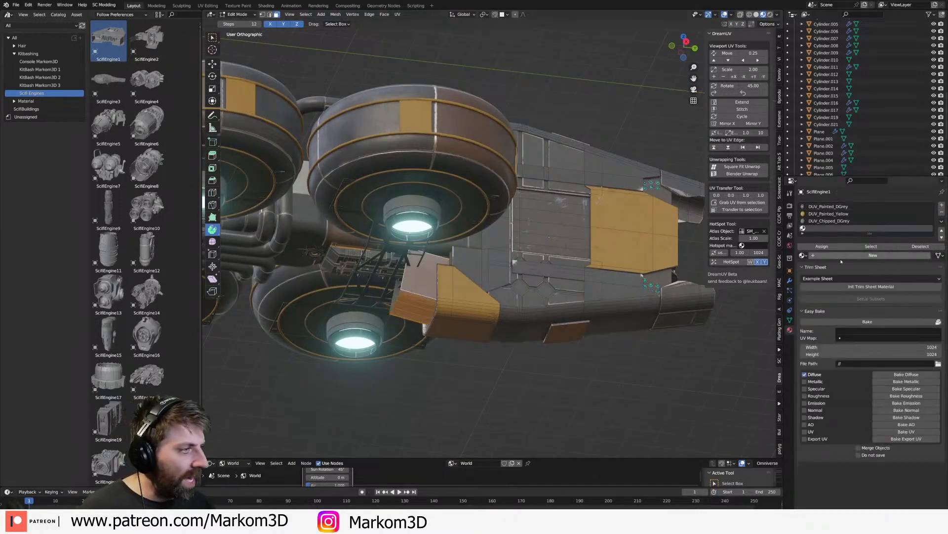
middle_drag(243, 320, 382, 362)
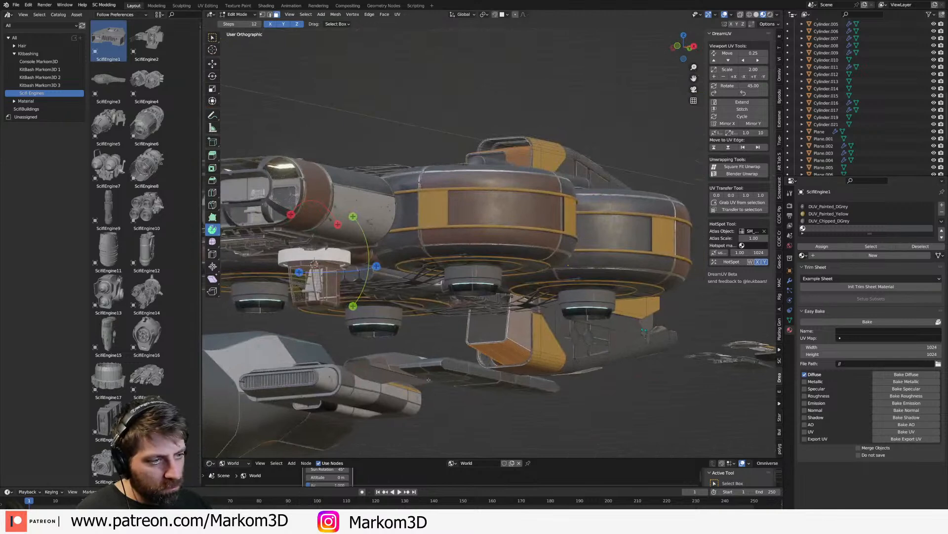
key(l)
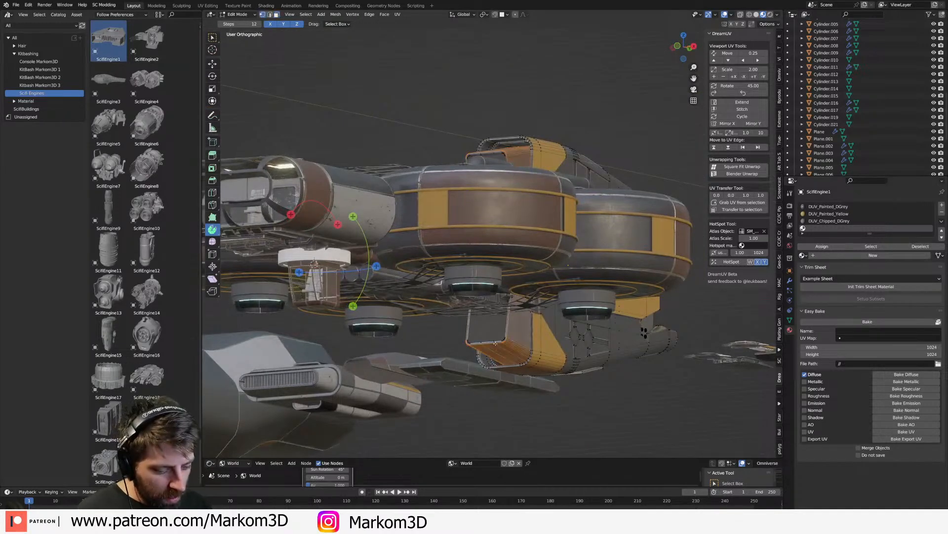
key(ctrl+l)
click(802, 254)
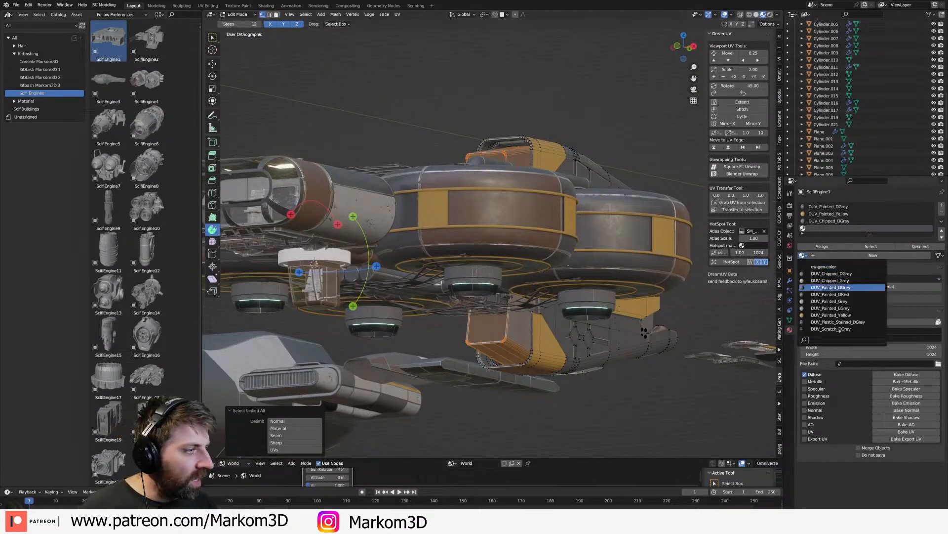
click(840, 328)
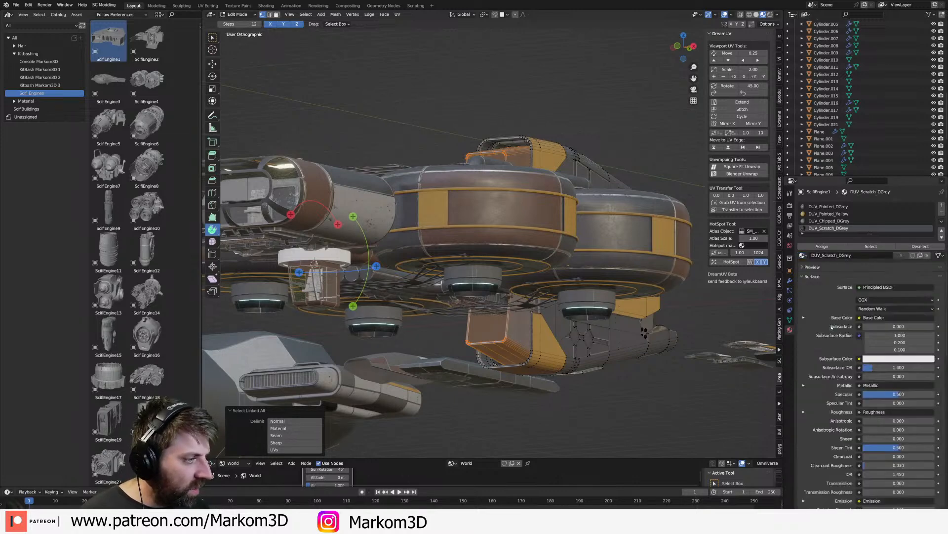
click(821, 247)
key(Tab)
- Add a fifth material slot with Engine_Blue and assign it to the UV-linked faces of the panel behind the engine's rear grille
middle_drag(618, 405, 567, 385)
scroll(521, 356, up, 5)
key(Tab)
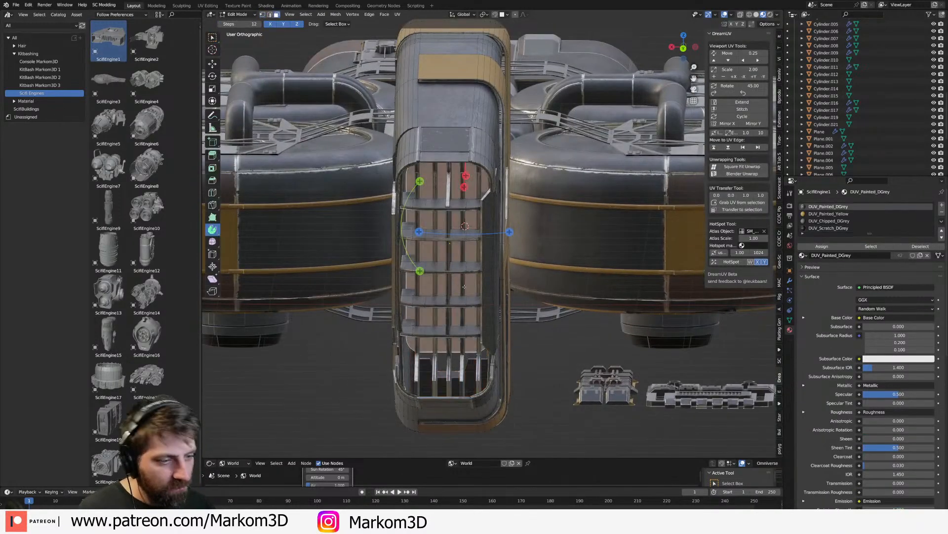
key(ctrl+l)
key(z)
click(423, 297)
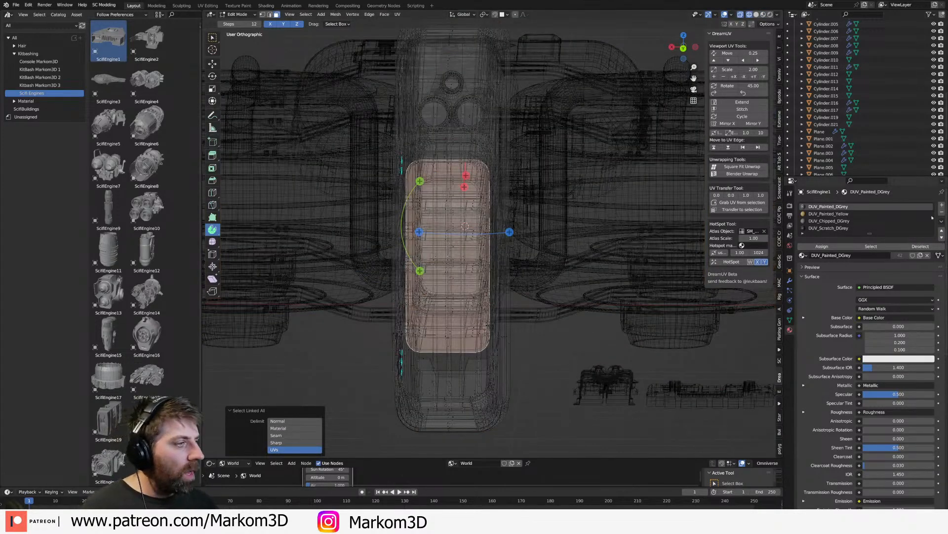
click(942, 204)
click(803, 258)
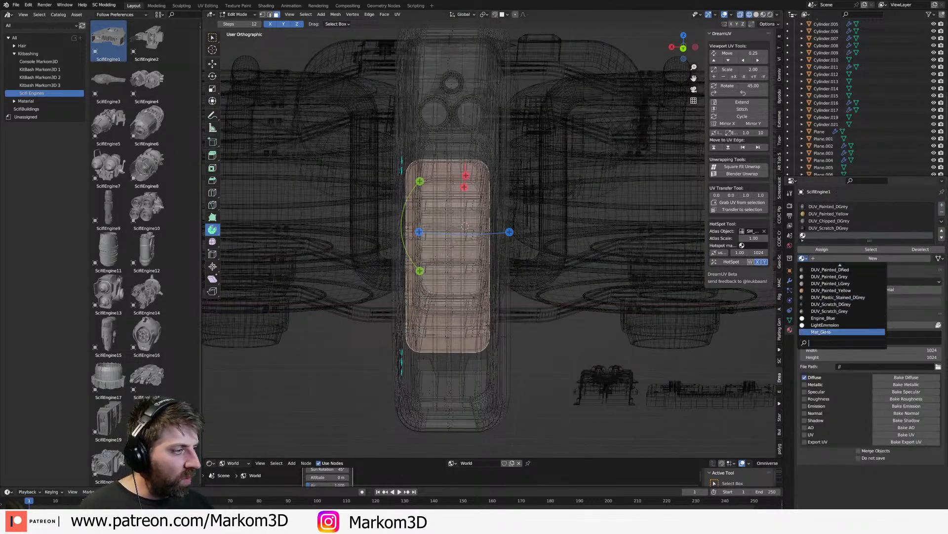
click(833, 324)
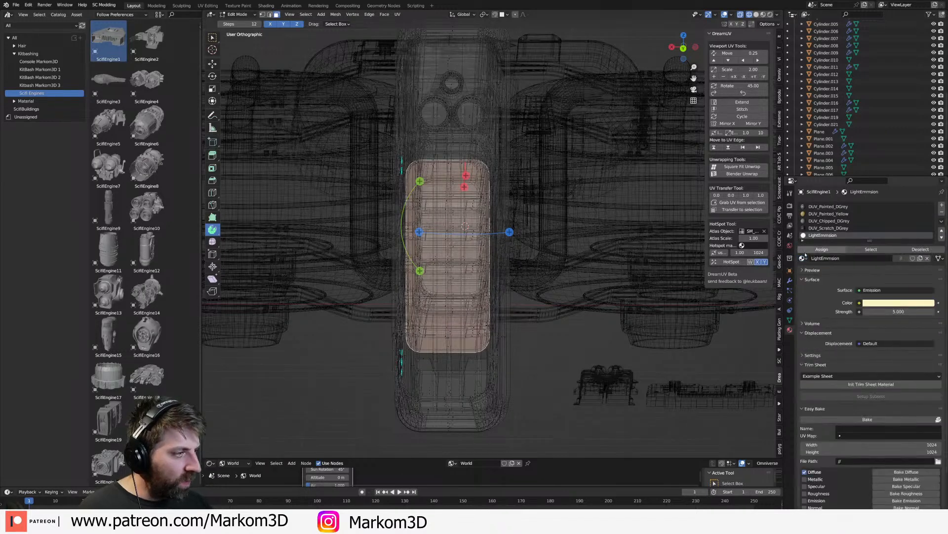
click(803, 258)
click(840, 315)
scroll(636, 342, down, 3)
key(Tab)
click(763, 15)
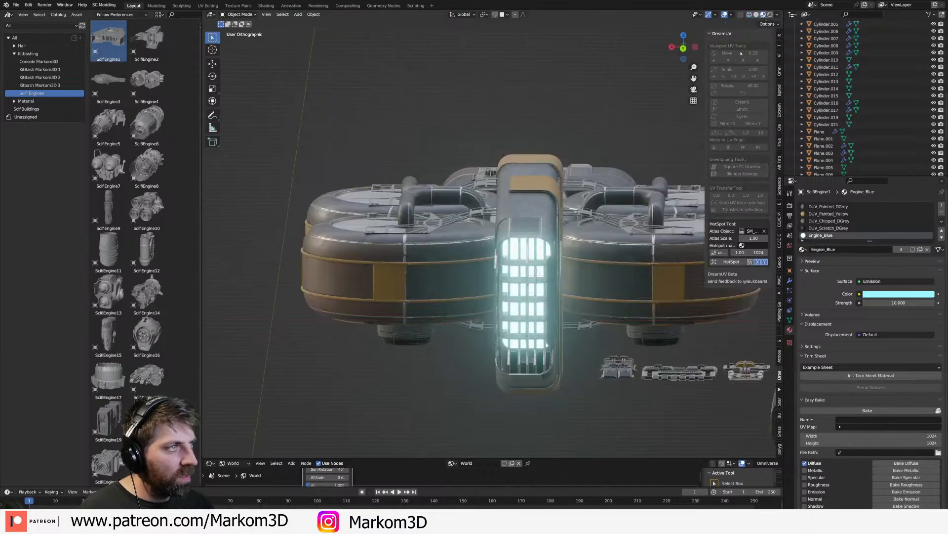
- Examine the ship with its glowing rear engine from the side, the rear and a distance
middle_drag(435, 198, 639, 267)
scroll(541, 219, down, 5)
scroll(503, 283, up, 2)
middle_drag(503, 283, 635, 272)
scroll(571, 318, up, 2)
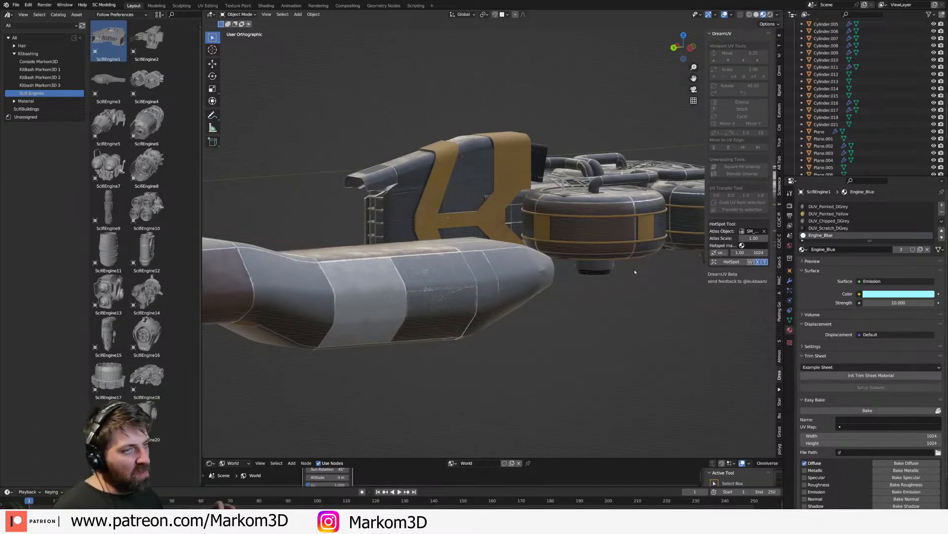
middle_drag(586, 313, 553, 245)
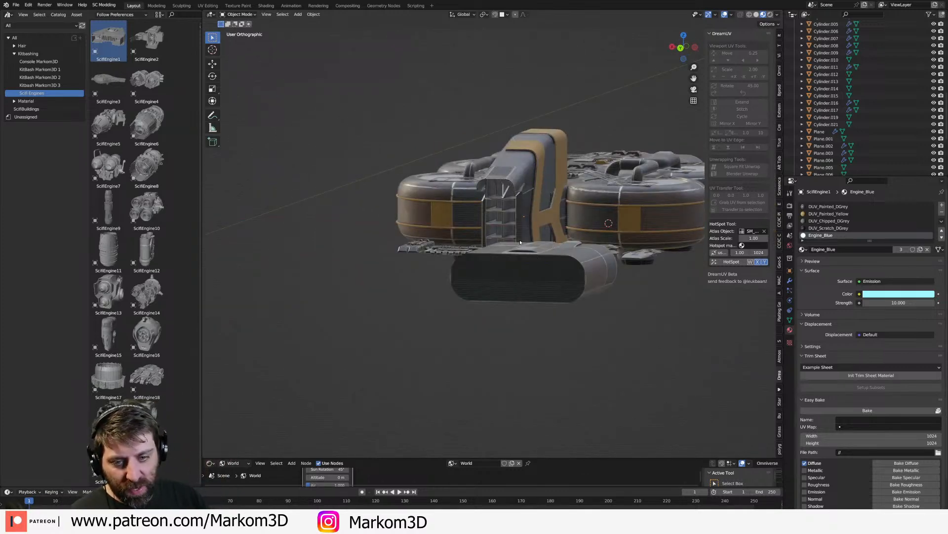
middle_drag(602, 297, 534, 317)
scroll(635, 269, down, 3)
scroll(518, 326, up, 3)
- Replace the material in the engine's fourth slot with DUV_Painted_LGrey
middle_drag(479, 365, 550, 208)
click(553, 197)
click(840, 228)
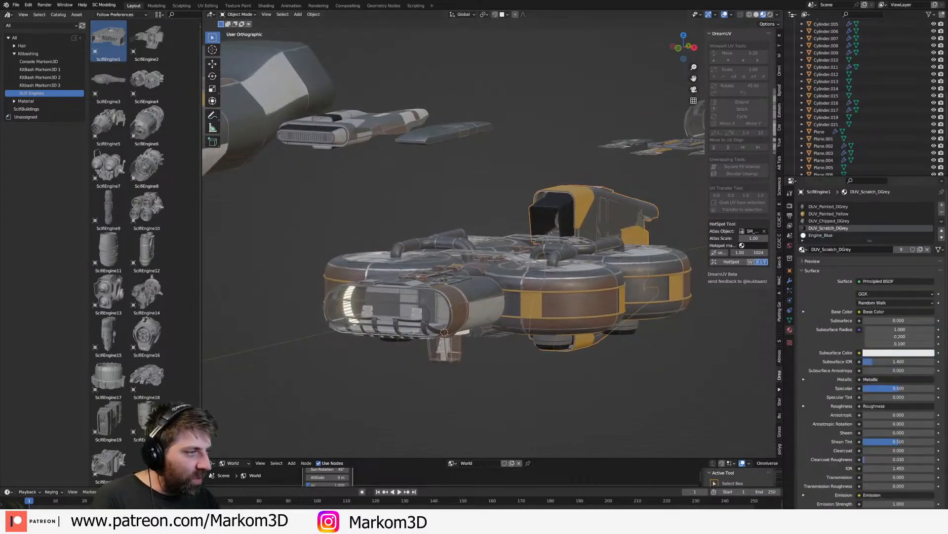
click(802, 249)
click(832, 302)
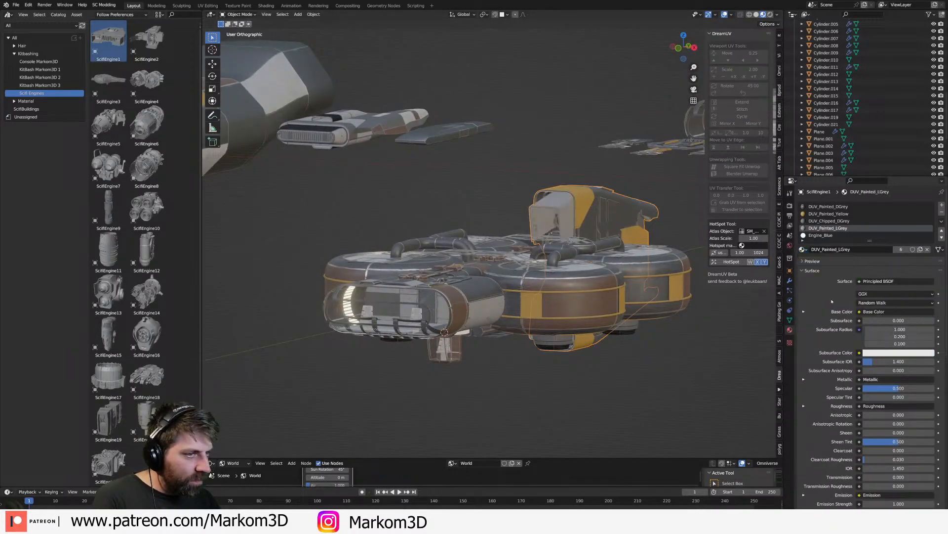
- Try to move the original framed kitbash panel from the spare parts onto the engine's side
middle_drag(569, 296, 595, 312)
shift+middle_drag(536, 202, 411, 336)
scroll(411, 336, down, 4)
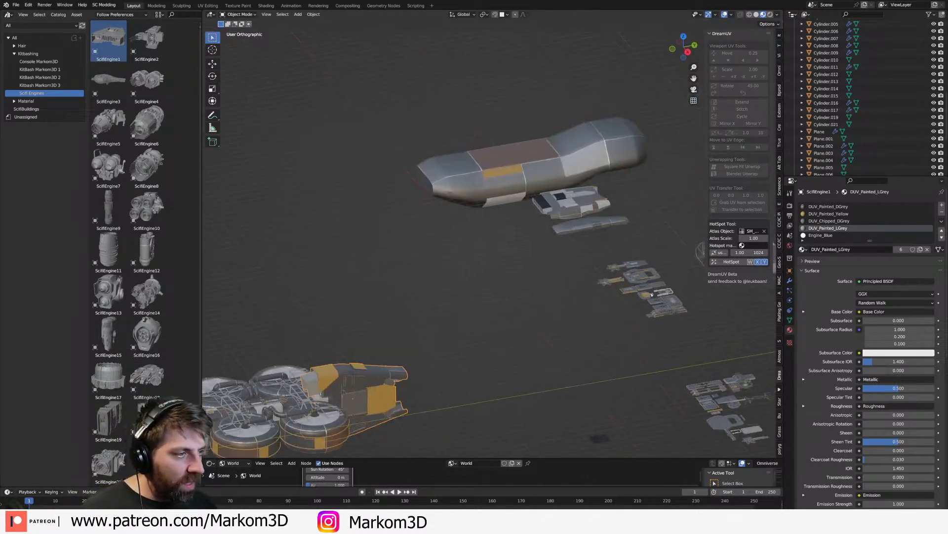
click(653, 300)
middle_drag(499, 345, 481, 330)
scroll(479, 336, up, 2)
shift+middle_drag(460, 368, 570, 324)
scroll(569, 324, up, 1)
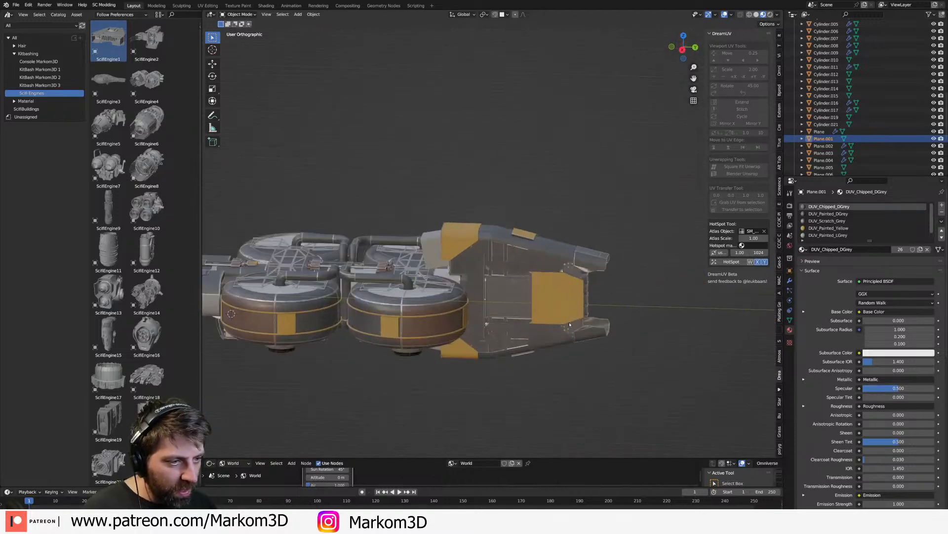
key(g)
click(504, 301)
scroll(607, 326, down, 4)
middle_drag(638, 317, 569, 339)
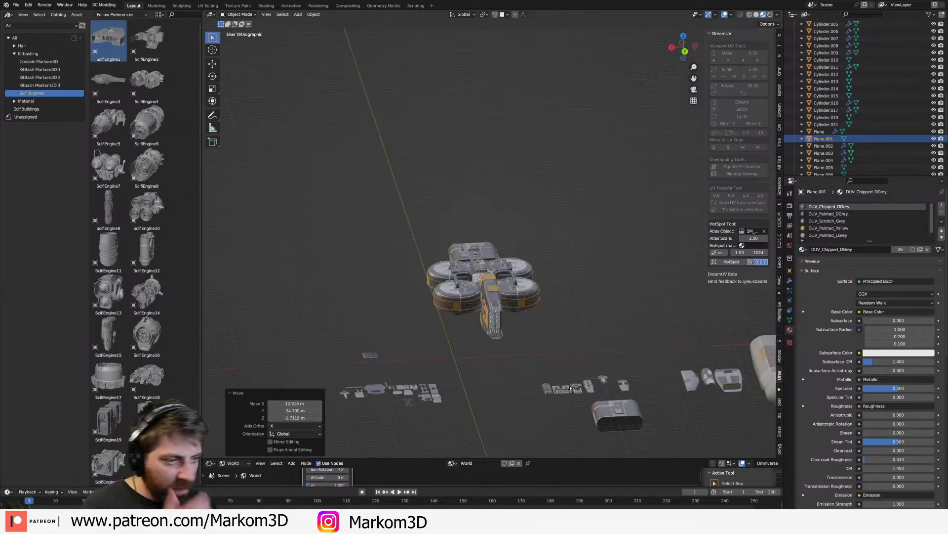
- Duplicate the framed kitbash panel and move the copy onto the engine's side, overlapping the front of the yellow panel
middle_drag(565, 386, 607, 347)
scroll(588, 355, up, 4)
key(shift+d)
right_click(601, 345)
key(g)
click(515, 284)
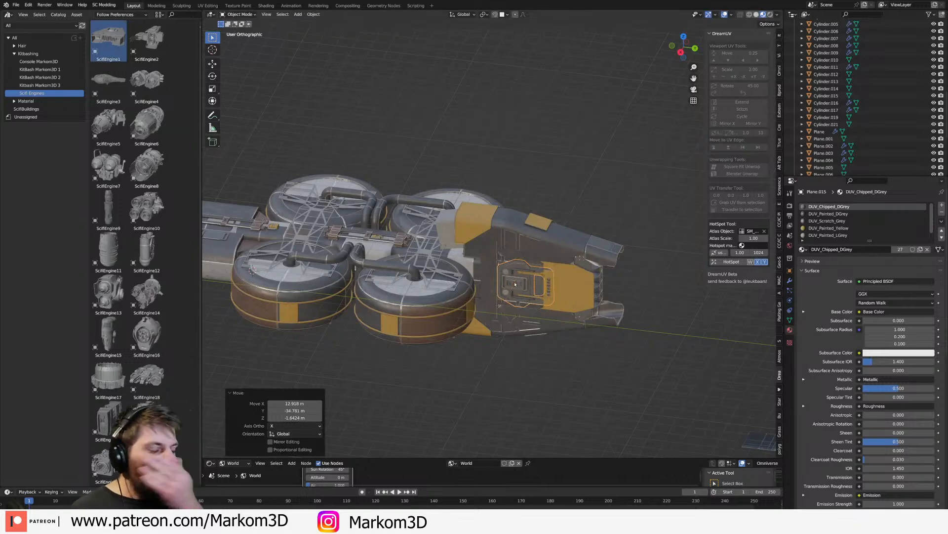
- Duplicate the yellow piped kitbash part from the spare parts and place the copy on the engine's opposite side
middle_drag(515, 283, 580, 240)
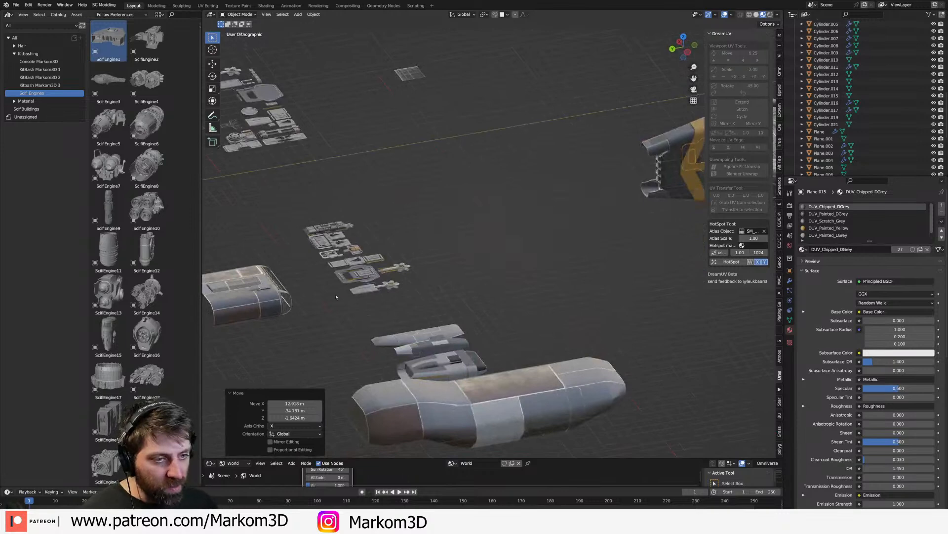
middle_drag(334, 298, 341, 321)
click(366, 346)
shift+middle_drag(501, 334, 473, 392)
scroll(473, 392, up, 2)
shift+middle_drag(600, 353, 495, 358)
key(shift+d)
click(595, 277)
- Scale the piped part by 3.391 and lower it along Z to fit the engine's side
key(s)
click(642, 317)
key(g)
key(z)
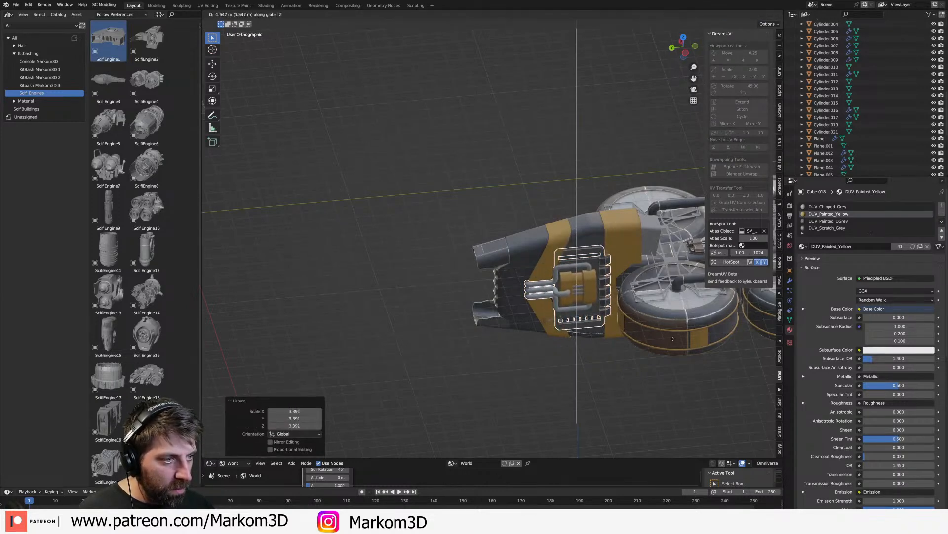
click(671, 333)
- Try a duplicate of the hatch-panel strip on top of the front module and delete the copy
middle_drag(557, 392, 447, 340)
click(447, 340)
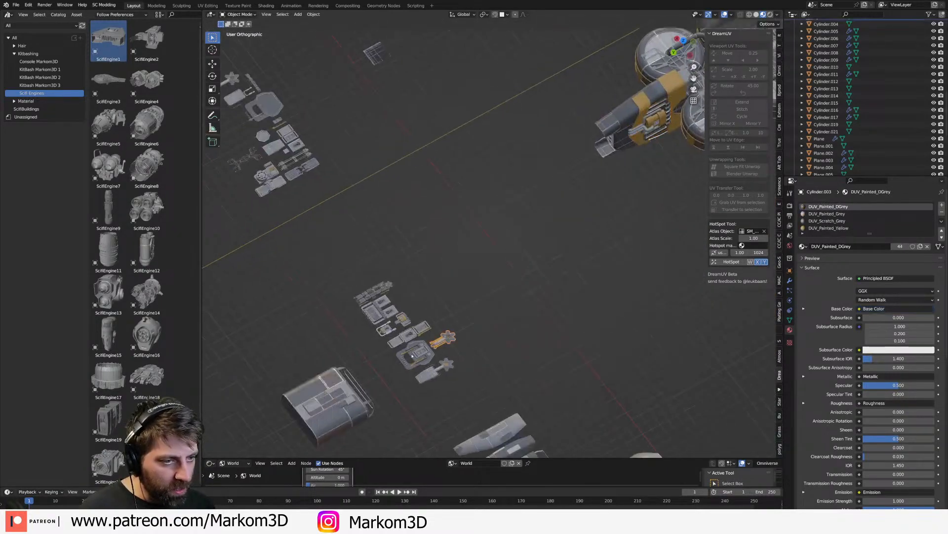
click(413, 337)
shift+middle_drag(569, 289, 514, 363)
scroll(513, 352, up, 4)
shift+middle_drag(618, 345, 515, 369)
key(shift+d)
right_click(514, 350)
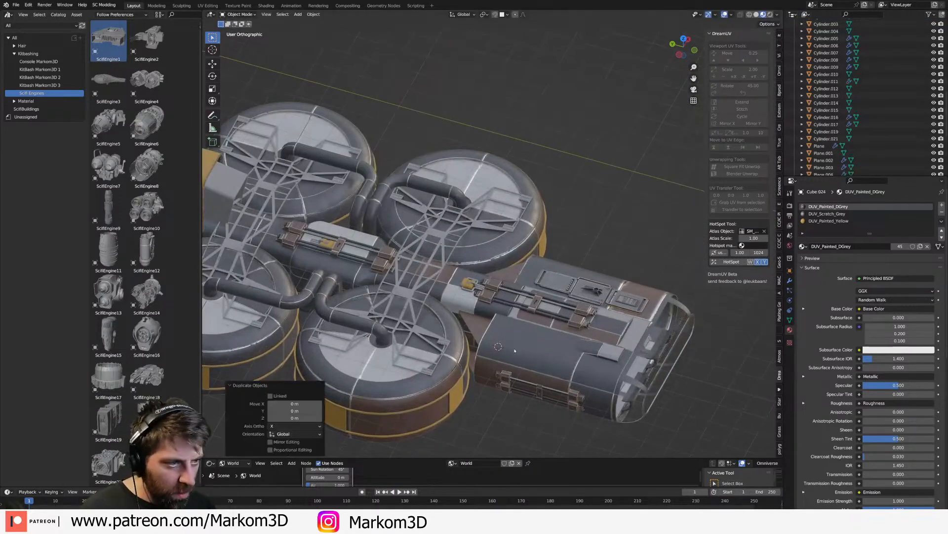
key(g)
click(587, 352)
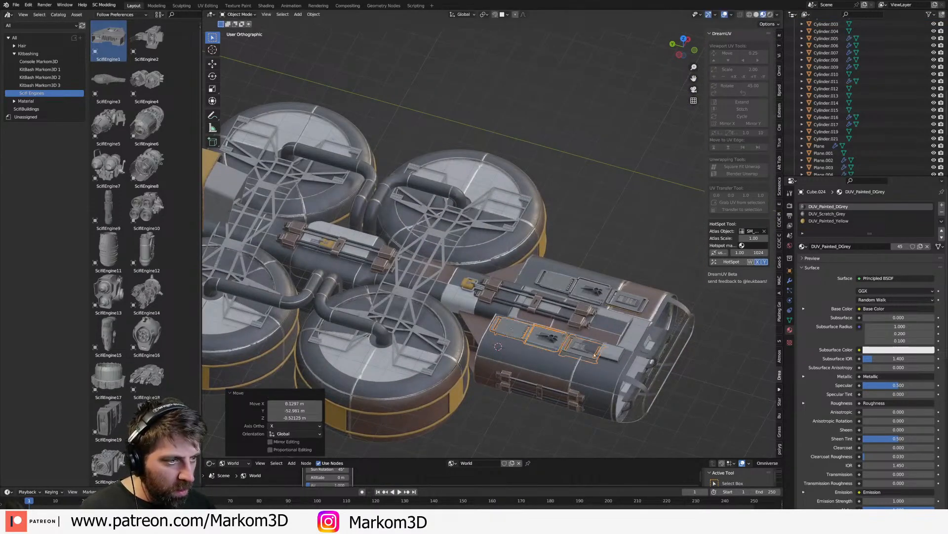
key(Delete)
- Move the small kitbash part Plane.008 onto the central spine between the front pods and scale it by 2.160
scroll(583, 357, down, 3)
shift+middle_drag(232, 341, 566, 318)
shift+middle_drag(290, 323, 301, 308)
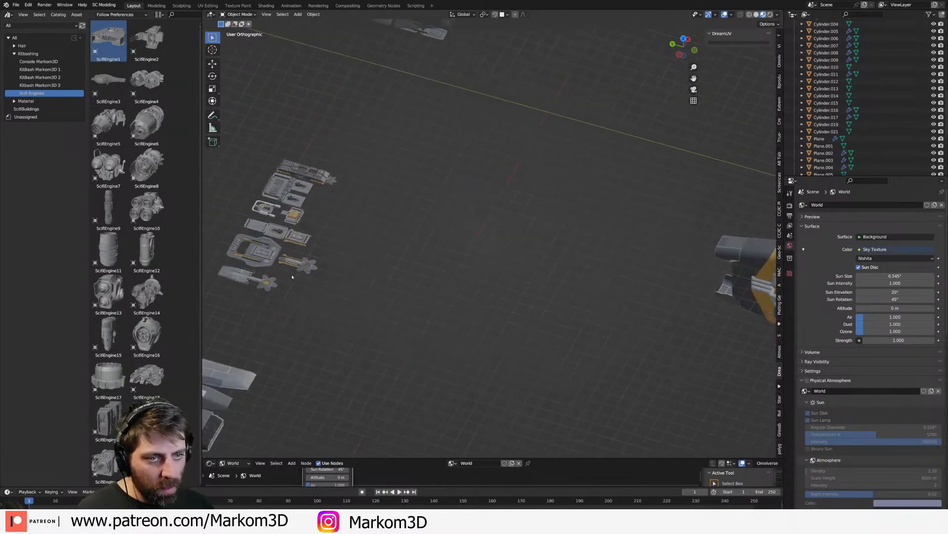
click(277, 212)
shift+middle_drag(686, 407, 578, 361)
shift+middle_drag(578, 360, 389, 438)
scroll(476, 413, up, 3)
middle_drag(476, 412, 438, 299)
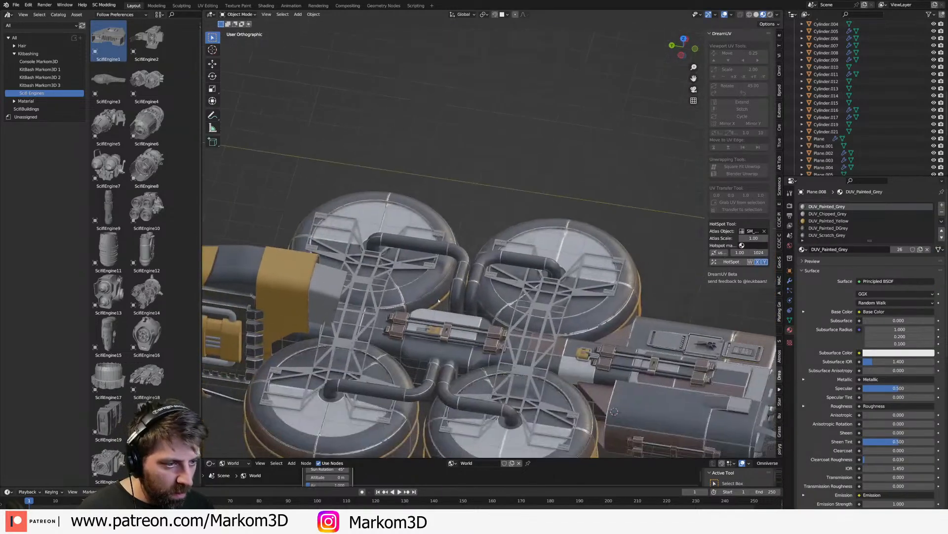
key(g)
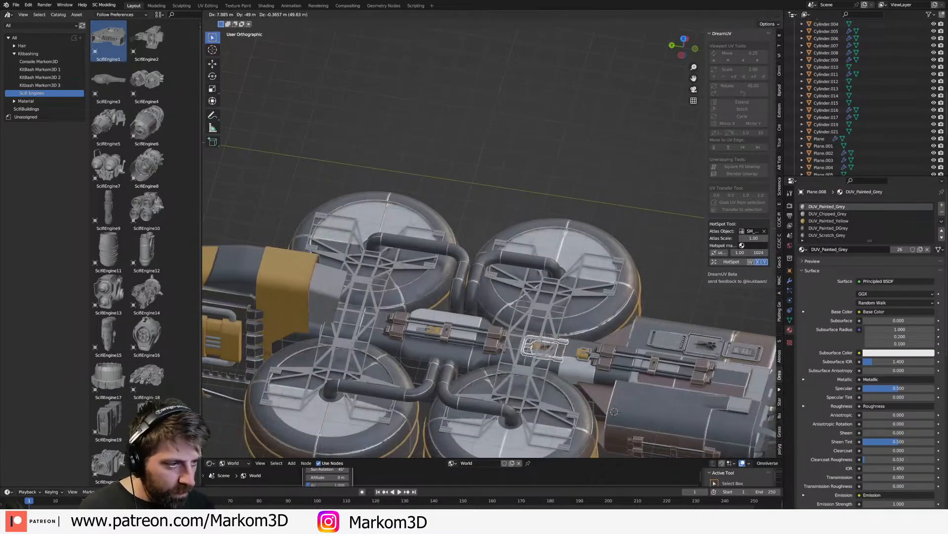
click(535, 342)
key(s)
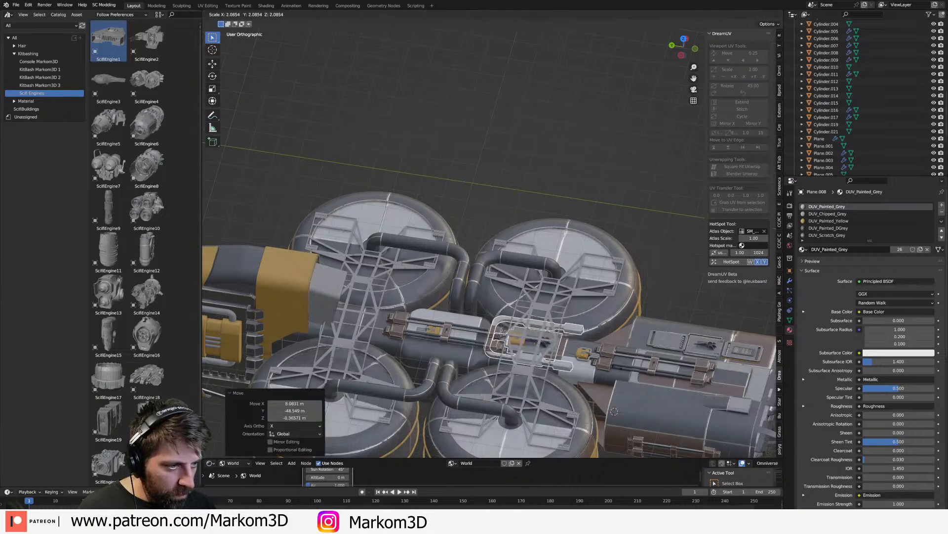
click(634, 372)
key(g)
key(x)
right_click(617, 372)
- Shift the spine part about -0.22 m along X in top view to centre it on the hull
key(KP_7)
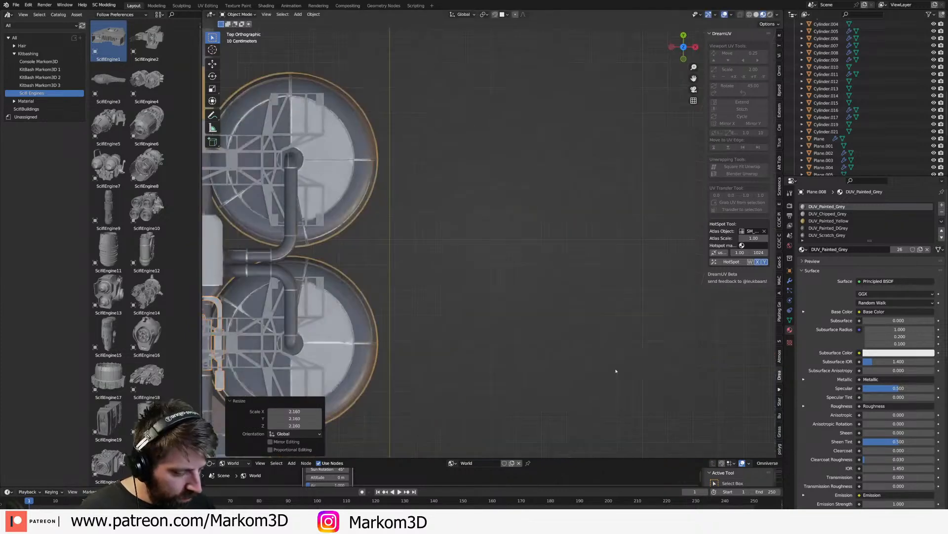
shift+middle_drag(230, 315, 534, 269)
scroll(534, 269, up, 2)
key(g)
key(x)
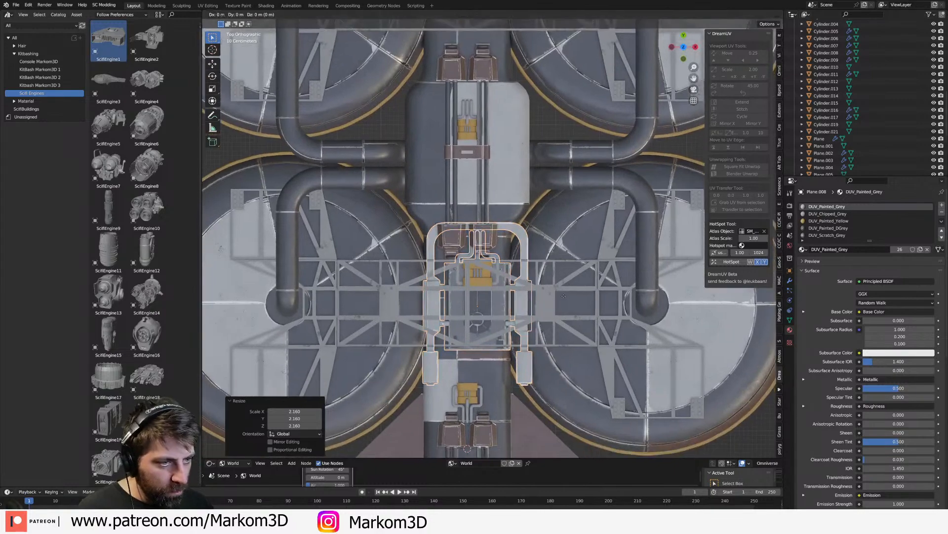
click(554, 294)
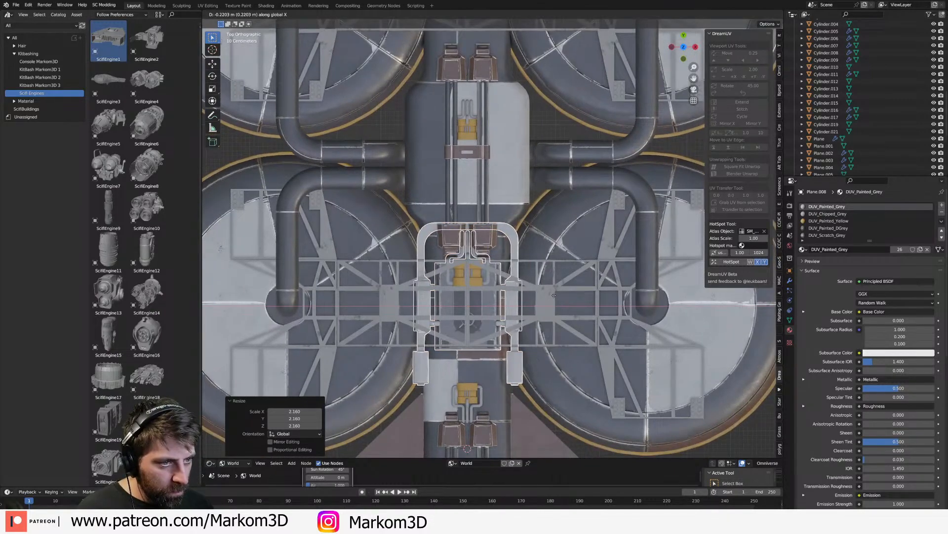
middle_drag(554, 294, 540, 353)
scroll(540, 354, down, 3)
shift+middle_drag(582, 380, 578, 400)
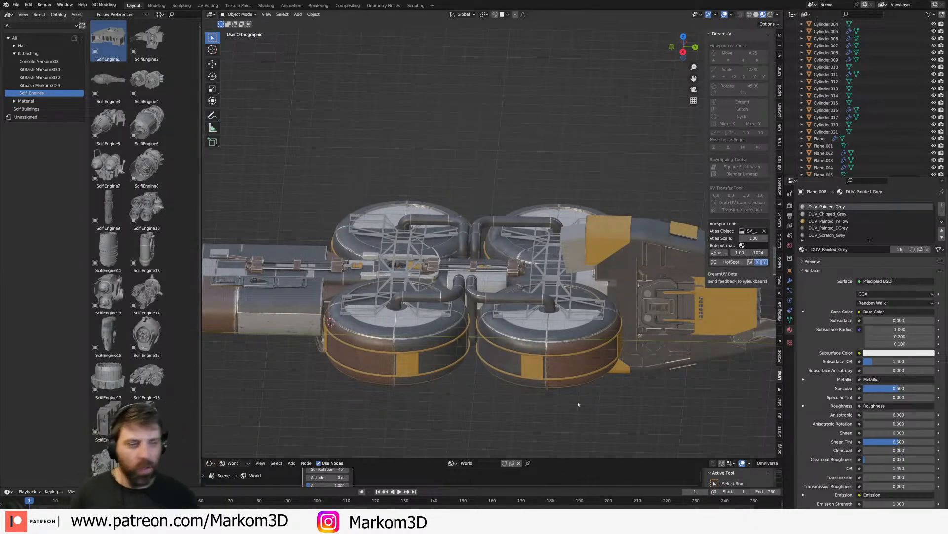
middle_drag(565, 405, 530, 258)
scroll(530, 252, up, 3)
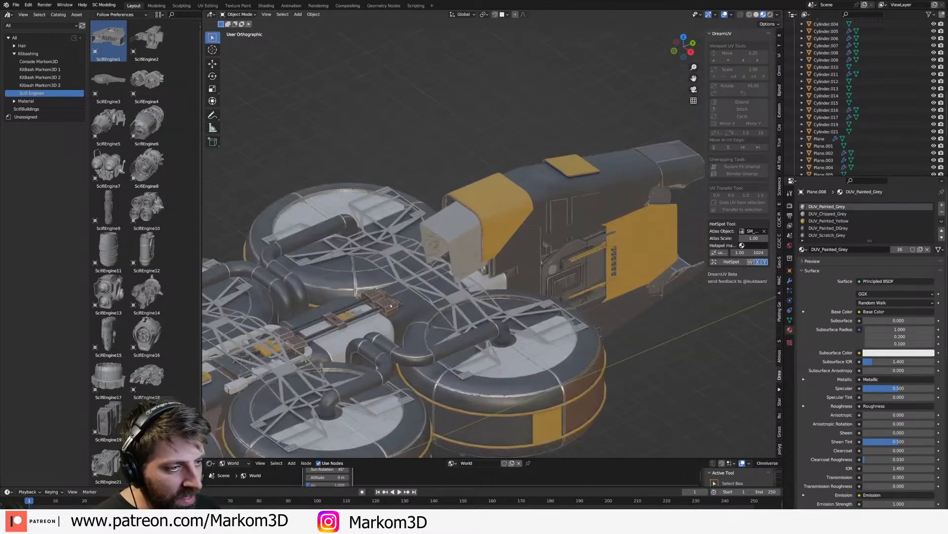
- Add a 16-vertex cylinder with a 1 m radius and 2 m depth at the front of the rear engine's side
scroll(587, 270, down, 4)
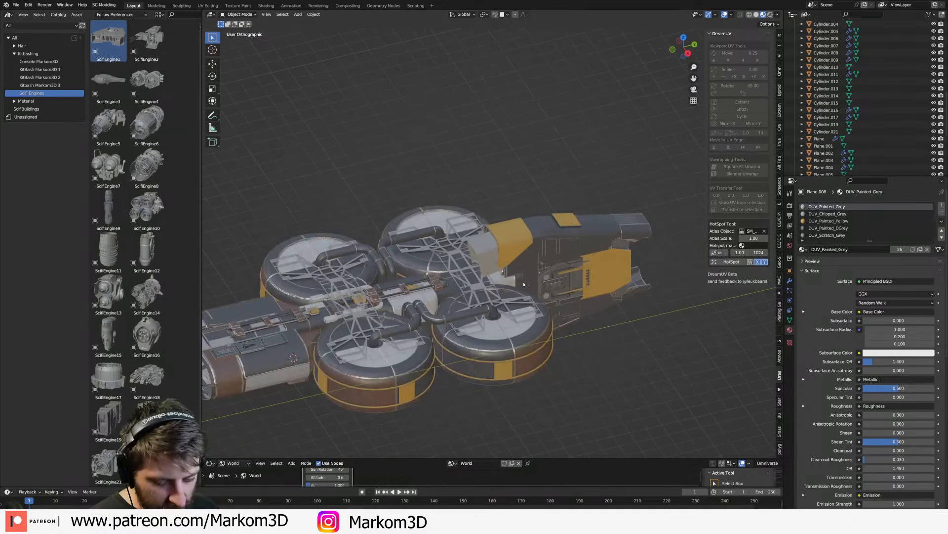
click(527, 276)
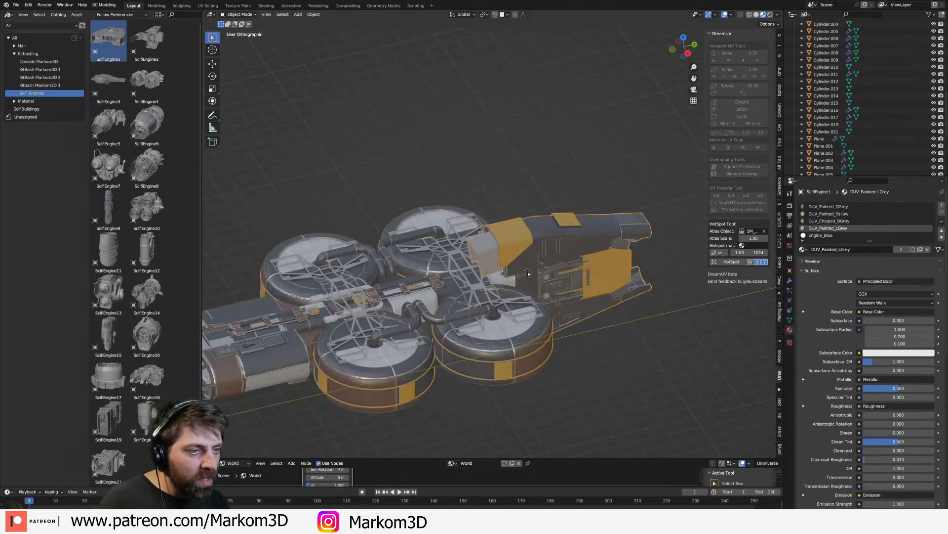
key(shift+a)
mouse_move(528, 273)
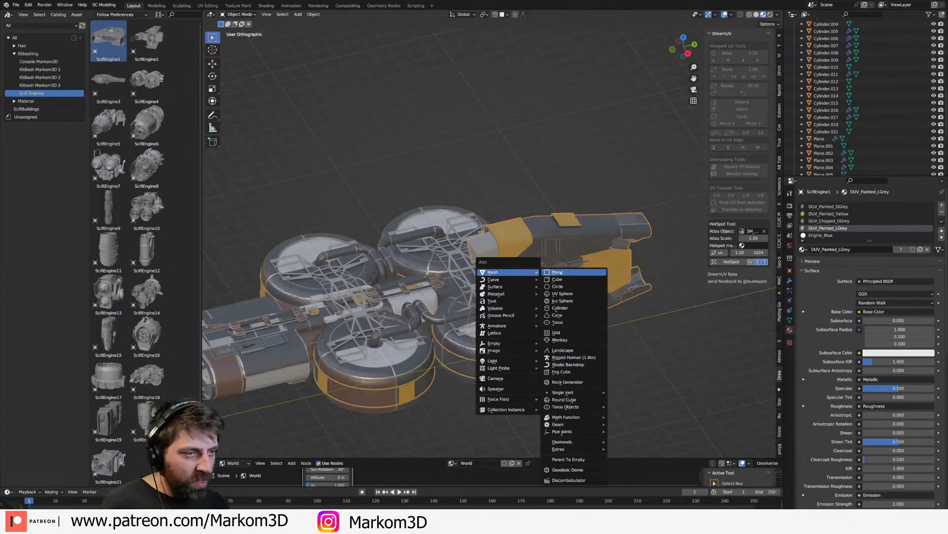
click(568, 308)
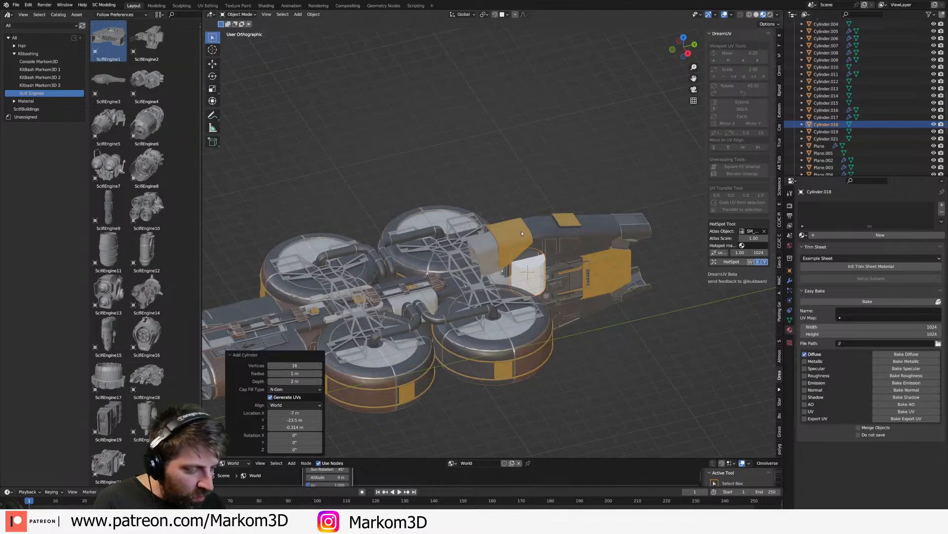
- Shrink the cylinder's mesh and rotate it 90° about X and 90° about Z against the engine's side
scroll(522, 233, up, 5)
key(Tab)
key(s)
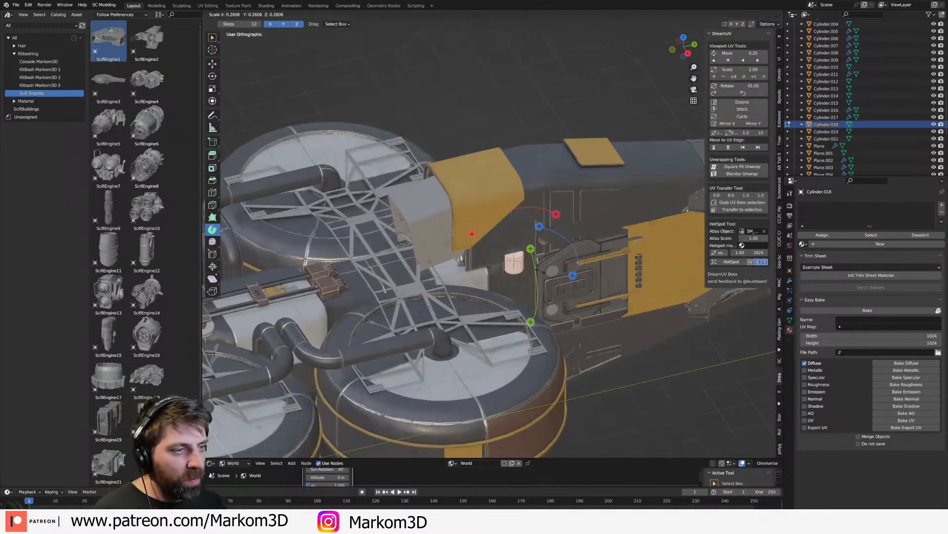
click(530, 267)
key(r)
key(x)
key(Return)
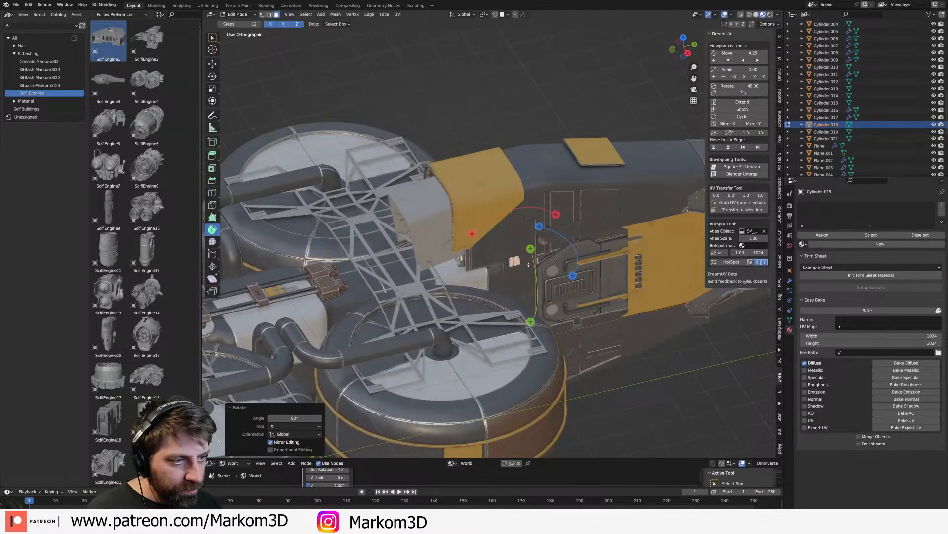
key(r)
key(z)
key(9)
key(0)
key(Return)
- Scale the cylinder's mesh down further to the thickness of a thin pipe
scroll(528, 264, up, 4)
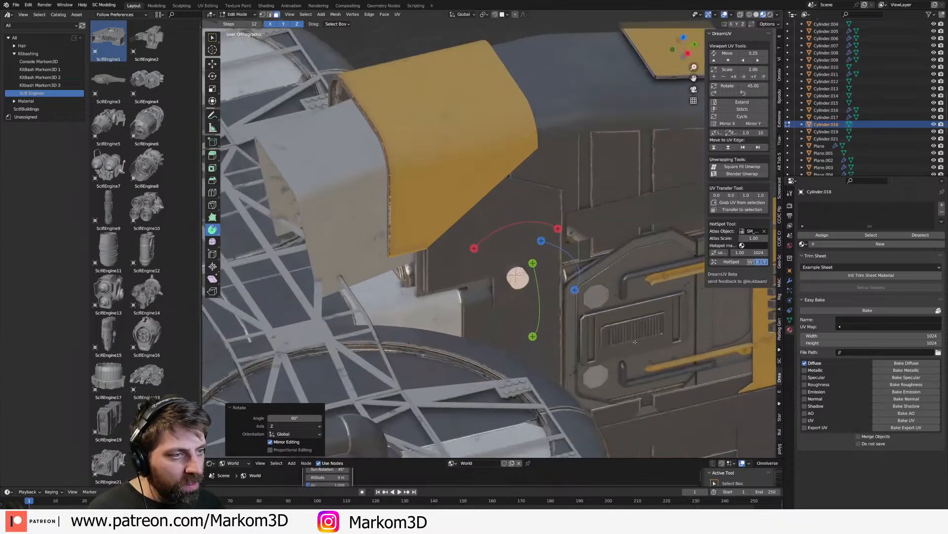
key(s)
click(538, 299)
click(549, 300)
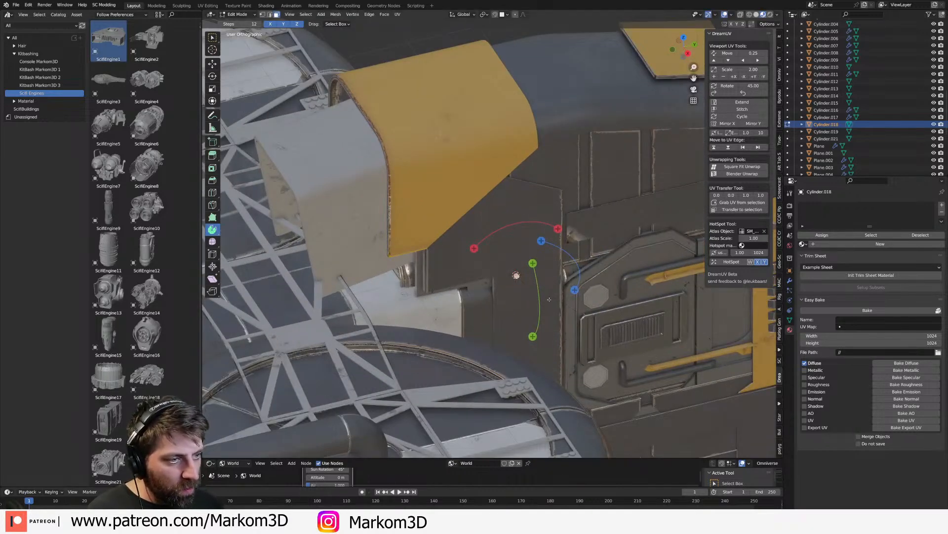
- Spin the pipe's end face 90° in top view around a centre just beside it to form the first bend
key(KP_7)
shift+middle_drag(550, 299, 668, 388)
scroll(593, 297, up, 5)
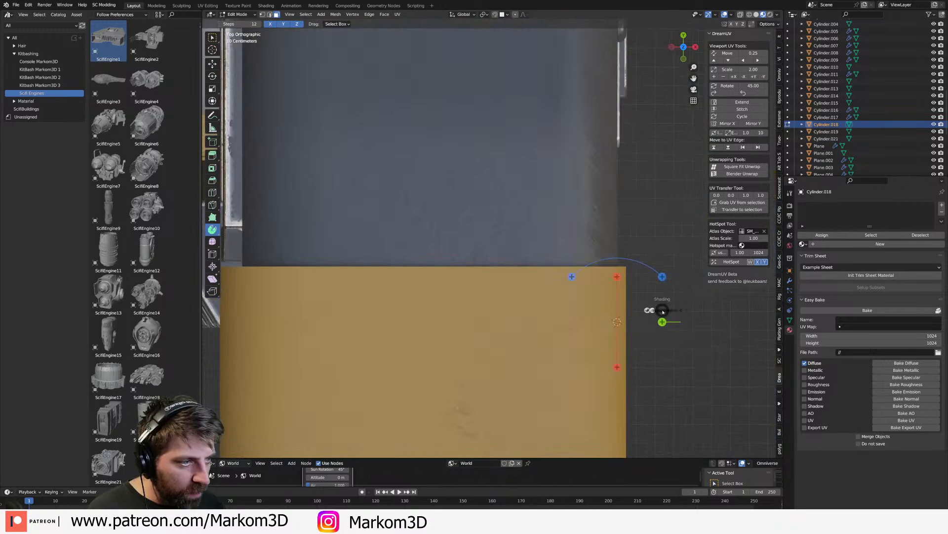
key(z)
click(616, 318)
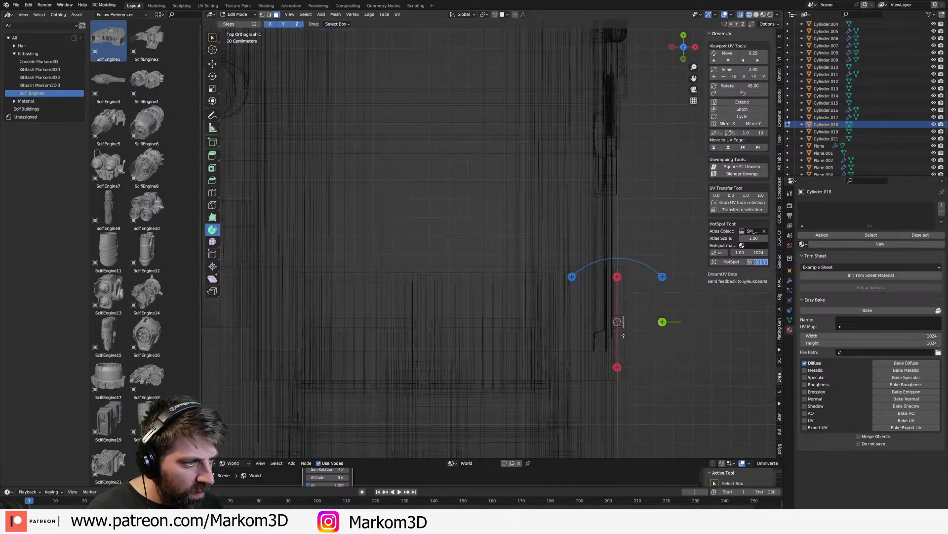
shift+right_click(623, 335)
drag(670, 290, 658, 390)
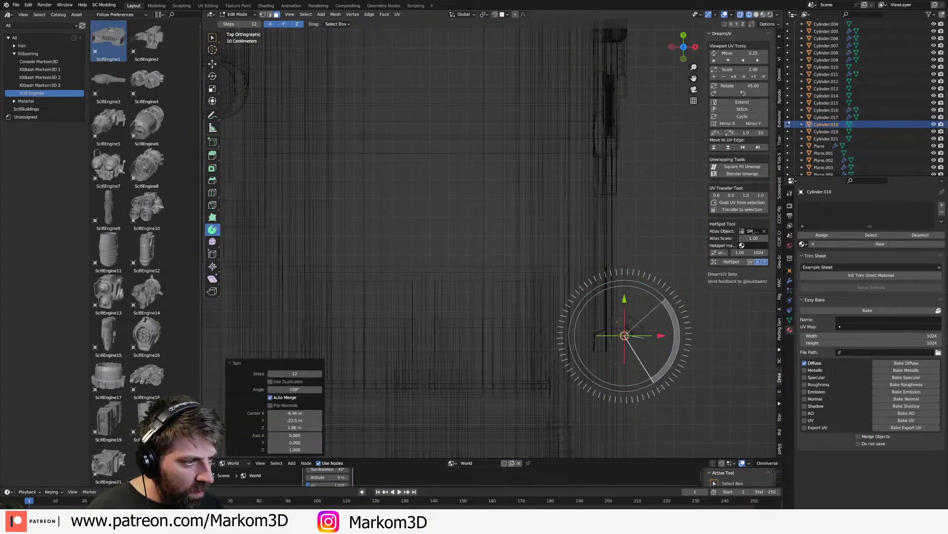
- Extrude the bent pipe end about 3.36 m forward along Y, under the truss between the pods
scroll(667, 381, down, 4)
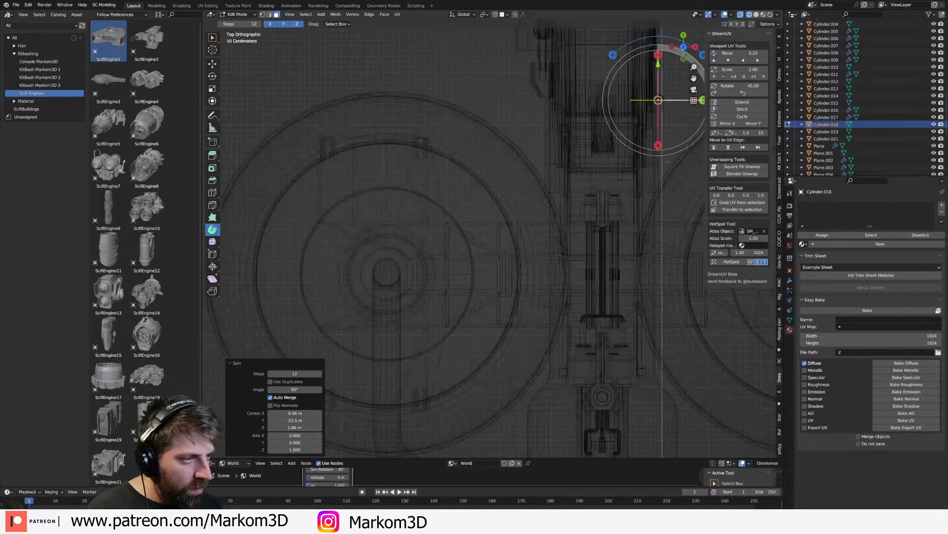
key(ctrl+z)
key(z)
click(691, 339)
scroll(567, 229, up, 6)
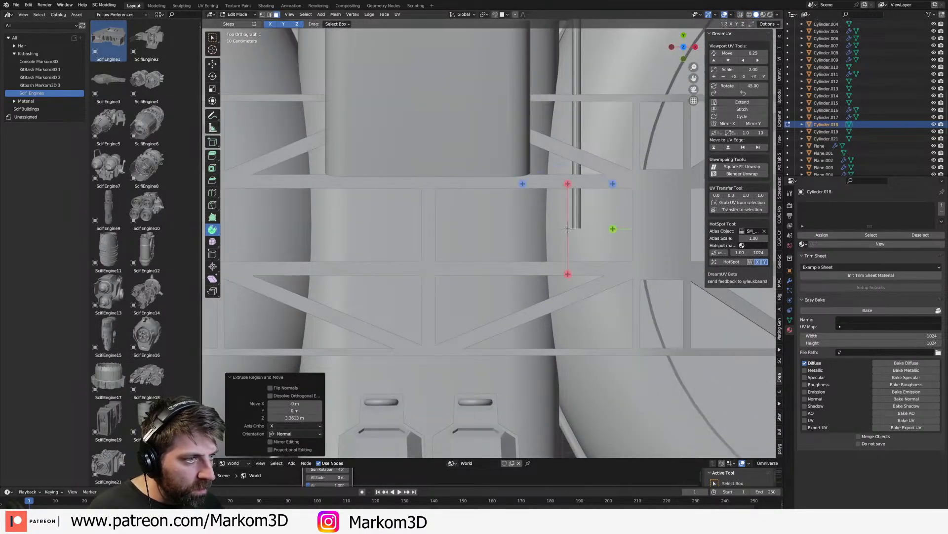
drag(613, 184, 614, 185)
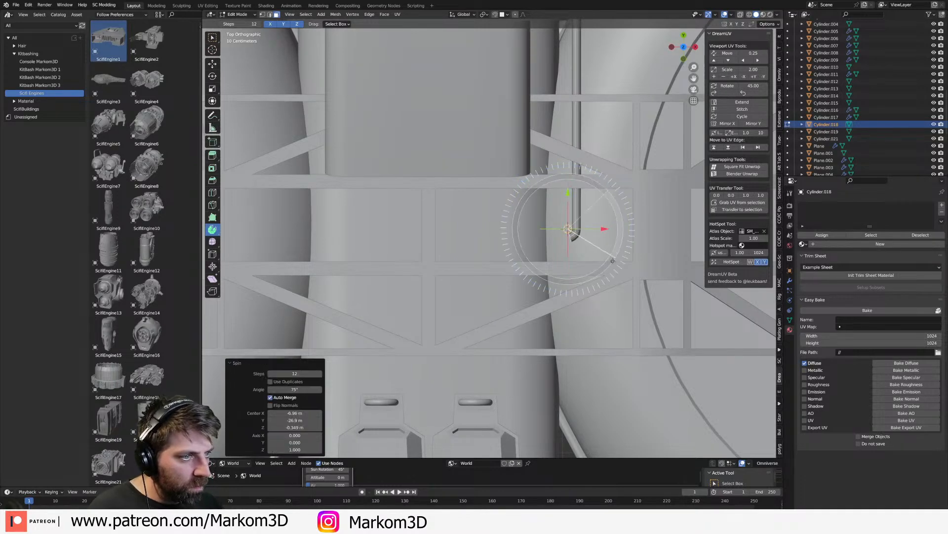
drag(606, 272, 607, 272)
key(ctrl+z)
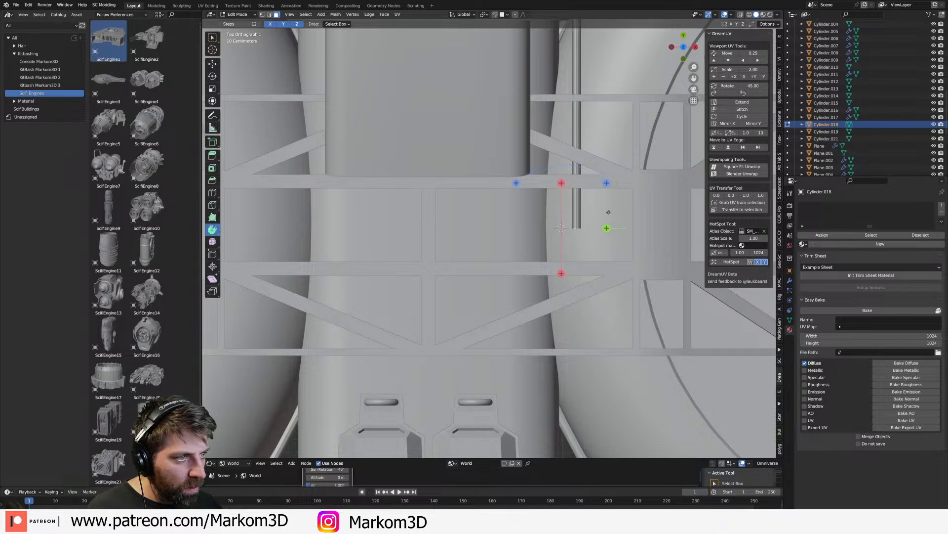
- Spin the pipe's front end 90° inward and extrude it a short stretch toward the hull's centreline
drag(608, 213, 609, 199)
drag(586, 256, 586, 255)
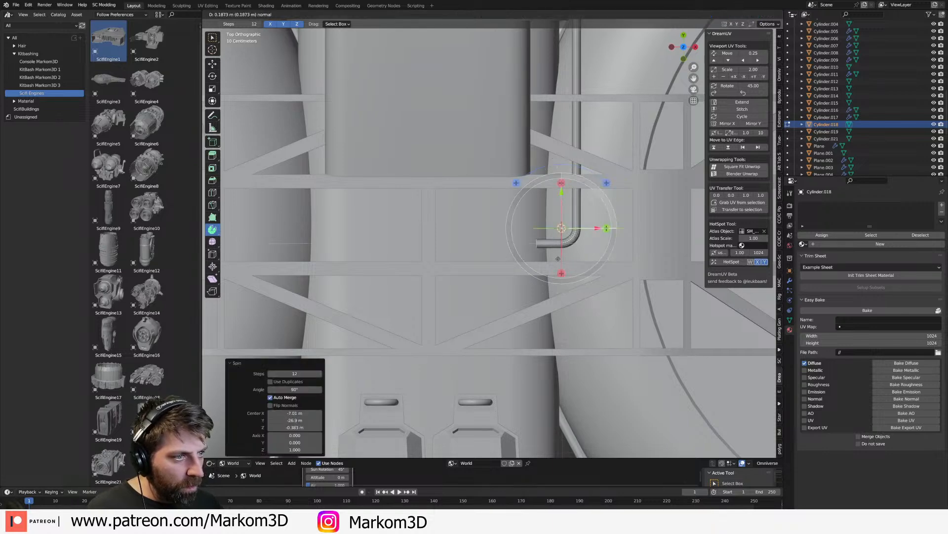
key(e)
click(525, 261)
- Spin the pipe end -90° to face forward again and extrude it to the hatch panels on the central hull
shift+right_click(505, 256)
drag(552, 211, 552, 210)
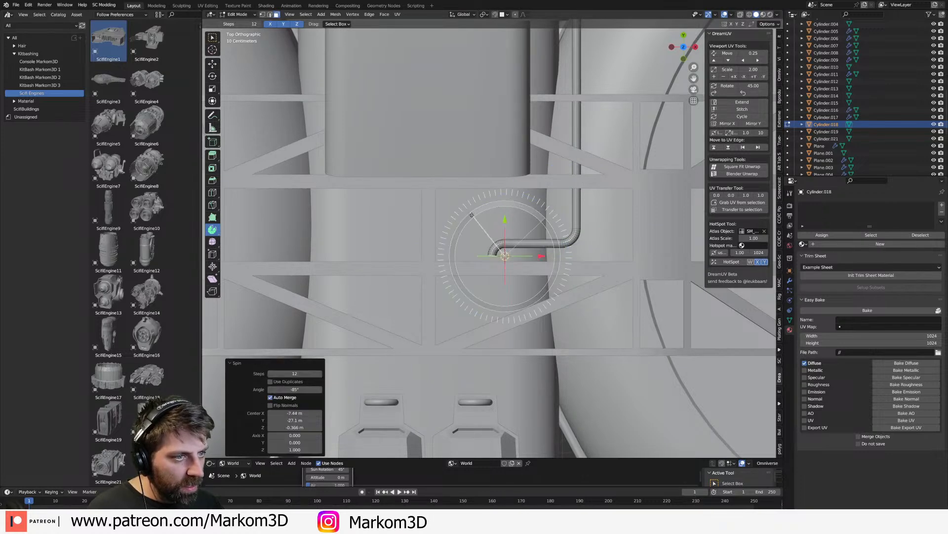
drag(469, 216, 468, 215)
scroll(540, 305, down, 3)
shift+middle_drag(542, 276, 541, 238)
key(e)
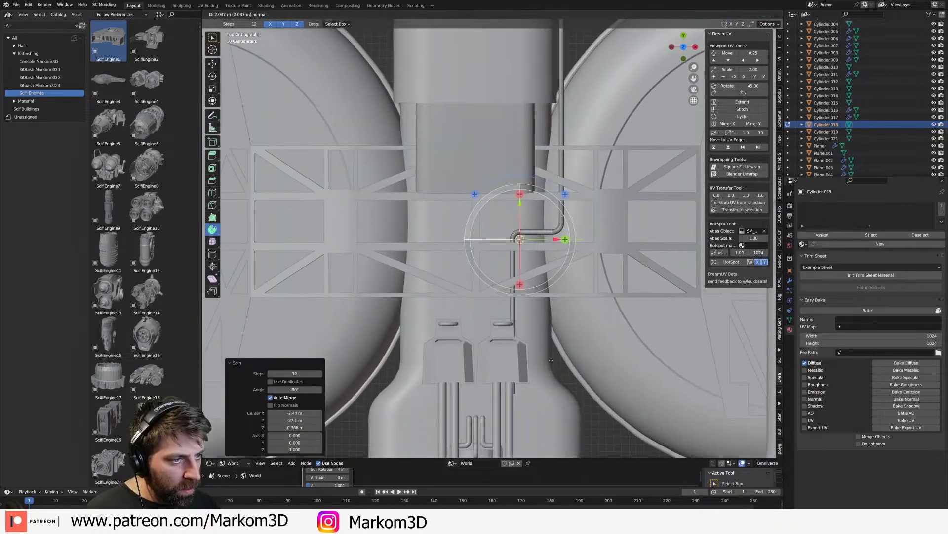
click(552, 325)
- Select the whole linked pipe, adjust its height, and duplicate it along Z as a parallel second pipe
scroll(552, 320, down, 3)
mouse_move(582, 376)
middle_down()
mouse_move(540, 332)
mouse_move(564, 375)
middle_up()
key(ctrl+l)
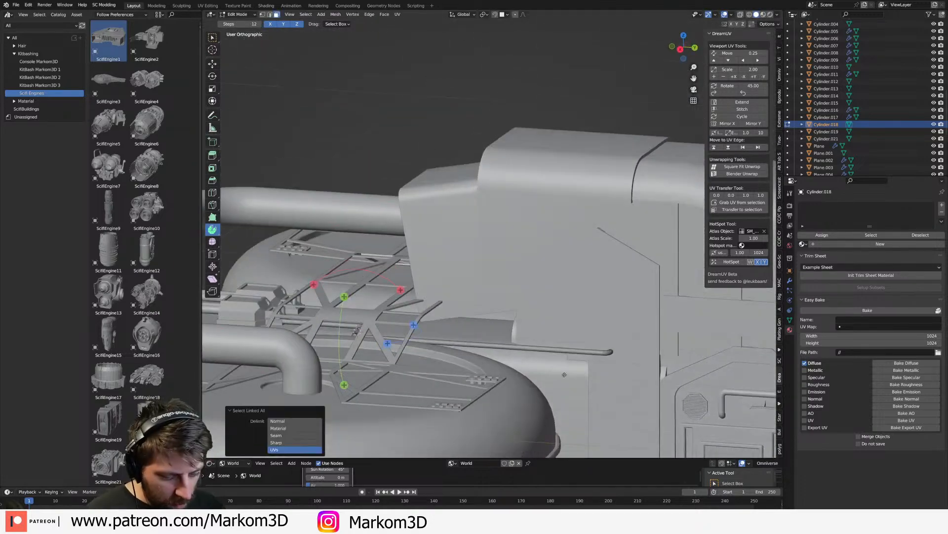
key(g)
key(z)
click(568, 348)
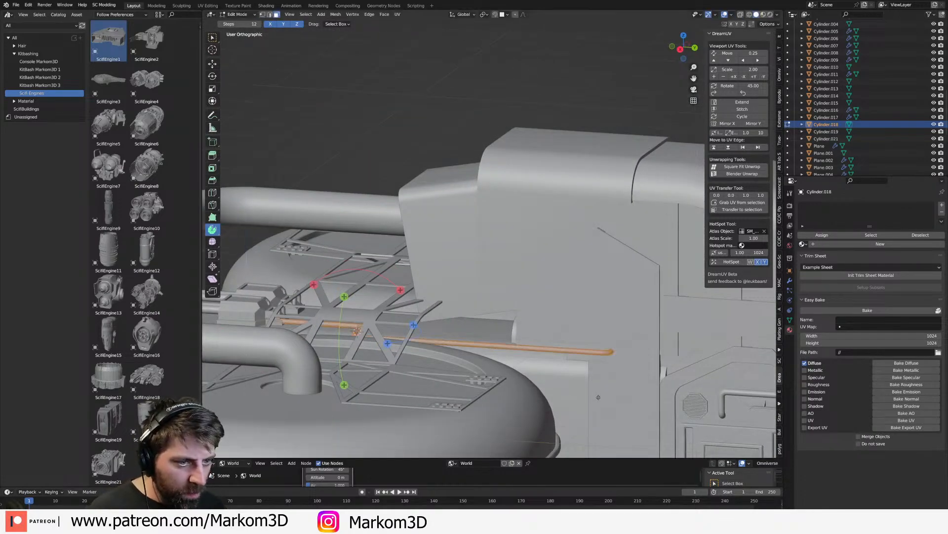
key(shift+d)
key(z)
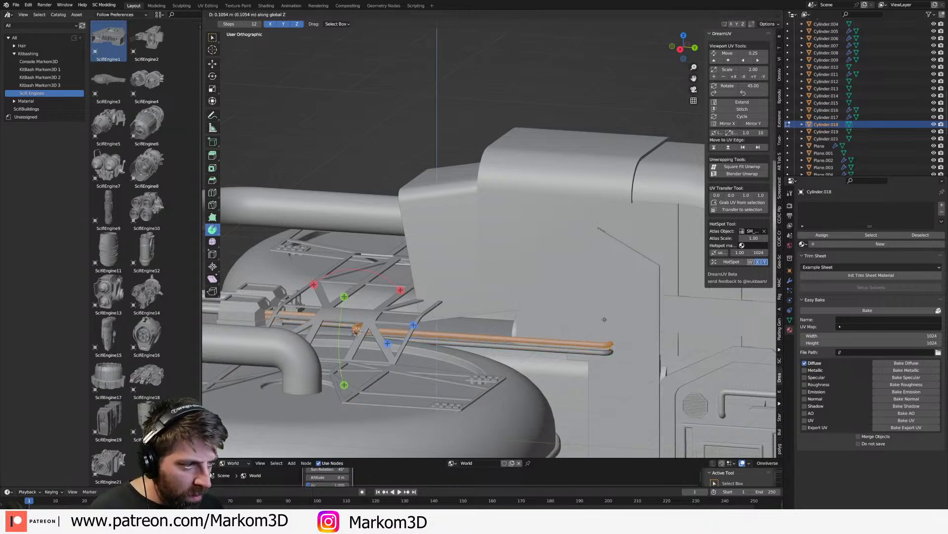
click(538, 362)
- Duplicate a pipe's end face in top view and move the copy about 0.515 m along X and -3.862 m along Y
mouse_move(538, 362)
middle_down()
mouse_move(559, 286)
mouse_move(583, 290)
mouse_move(592, 321)
mouse_move(610, 292)
mouse_move(494, 240)
mouse_move(489, 247)
mouse_move(504, 277)
mouse_move(603, 160)
middle_up()
scroll(483, 235, up, 2)
key(z)
click(544, 160)
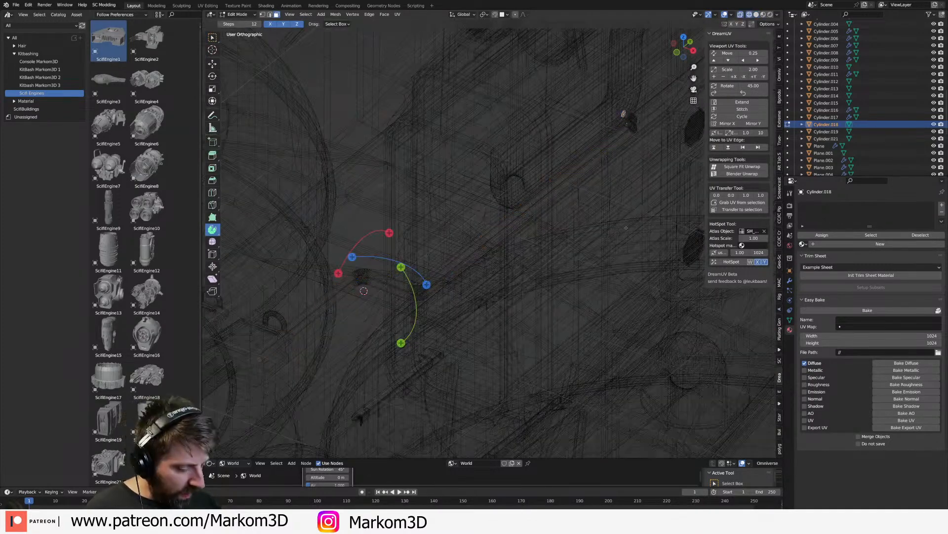
key(KP_7)
shift+middle_drag(381, 176, 430, 101)
key(g)
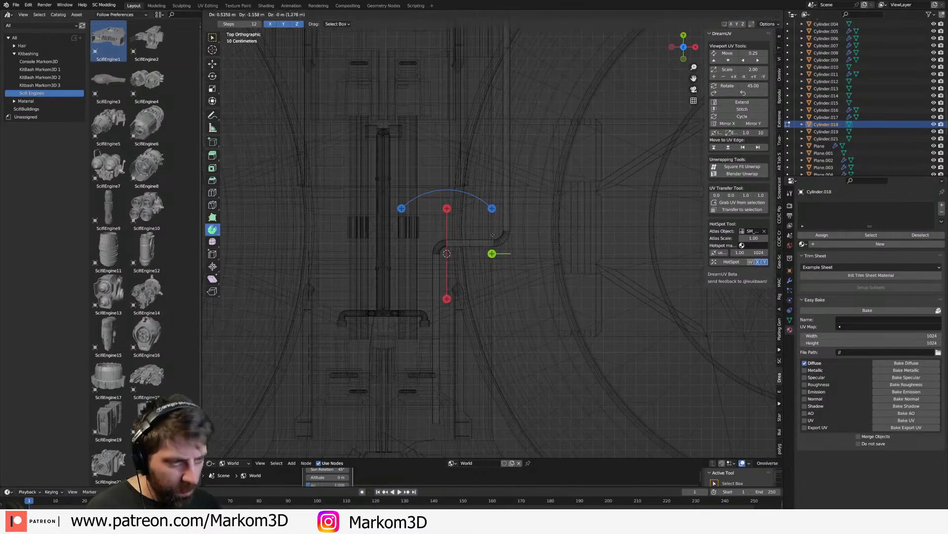
click(470, 67)
- Rotate the duplicated end face 90° about Y so that it lies flat over the pod
key(r)
key(y)
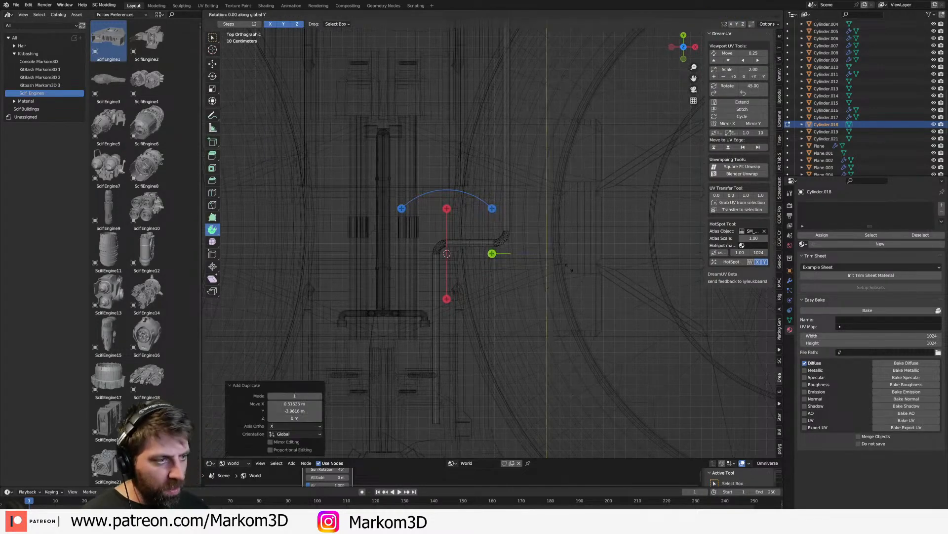
click(569, 267)
key(r)
text(y90)
key(Return)
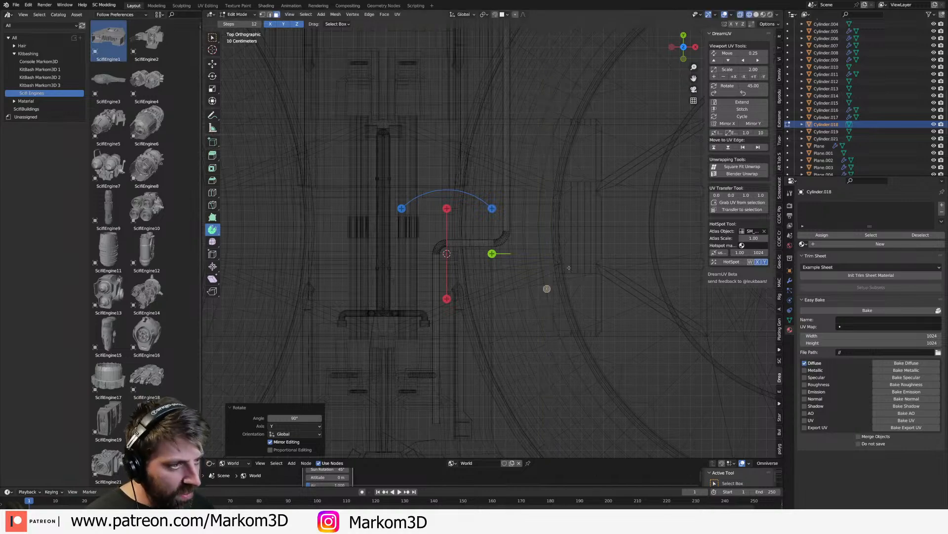
click(586, 306)
- Move the flat face along Z to the pod's surface and extrude it about 0.092 m
mouse_move(586, 316)
middle_down()
mouse_move(575, 267)
mouse_move(580, 318)
middle_up()
scroll(578, 282, up, 5)
key(g)
key(z)
click(584, 295)
key(e)
click(572, 284)
- Spin the short pipe's end 90° toward the hull in front view and extrude it about 0.952 m inward
middle_drag(573, 283, 536, 273)
key(KP_1)
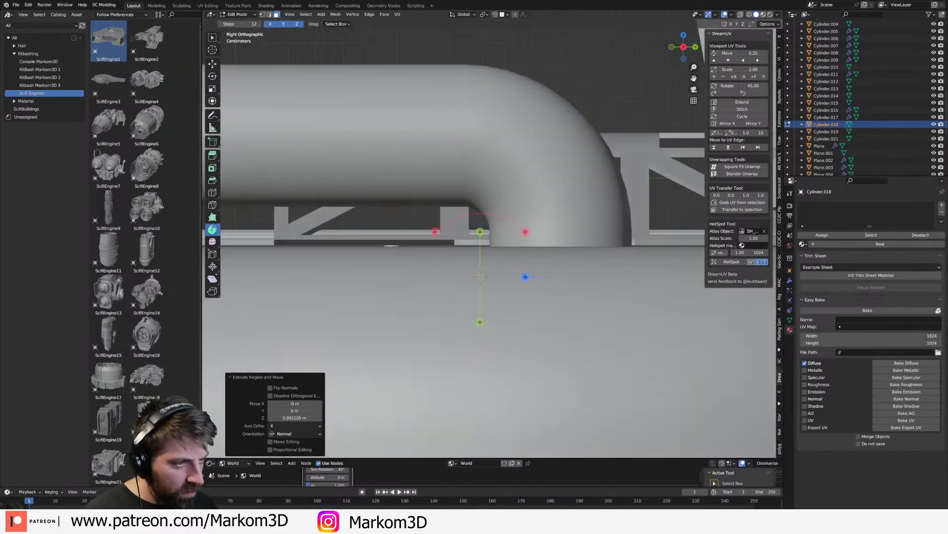
key(shift+z)
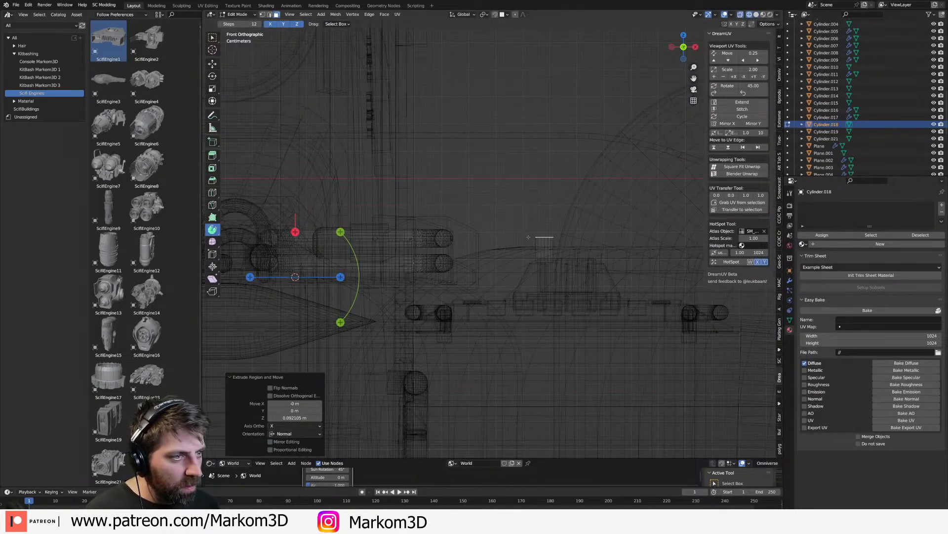
shift+right_click(528, 237)
ctrl+drag(520, 192, 490, 207)
scroll(501, 213, down, 3)
shift+middle_drag(566, 250, 694, 226)
key(e)
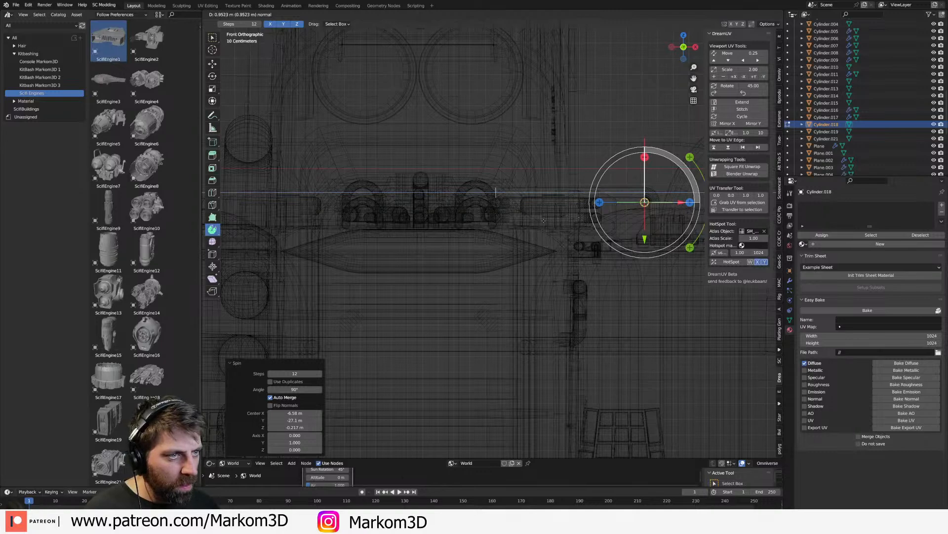
click(540, 235)
- Add a Mirror modifier to the pipes with SciFiEngine1 as the mirror object and return to solid shading
middle_drag(669, 202, 667, 239)
click(790, 280)
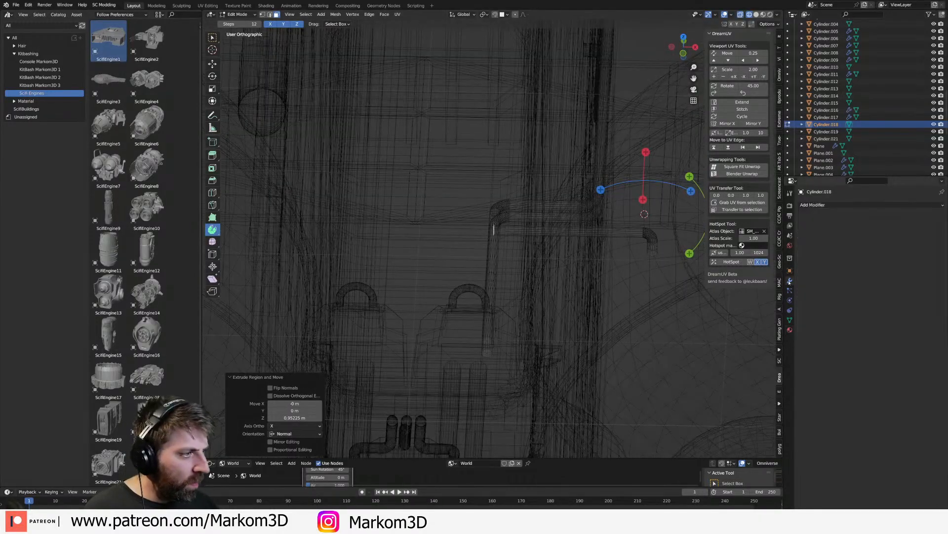
click(812, 205)
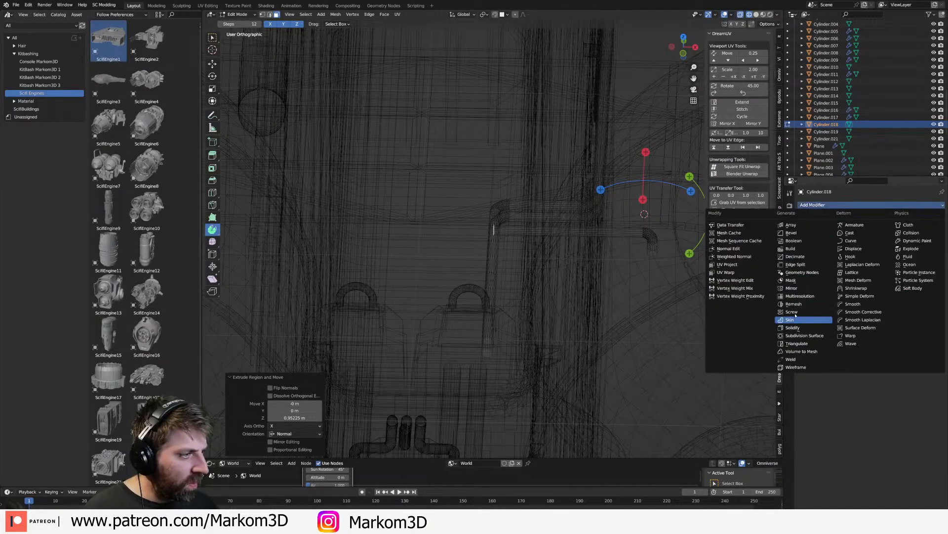
click(791, 289)
click(930, 253)
click(434, 256)
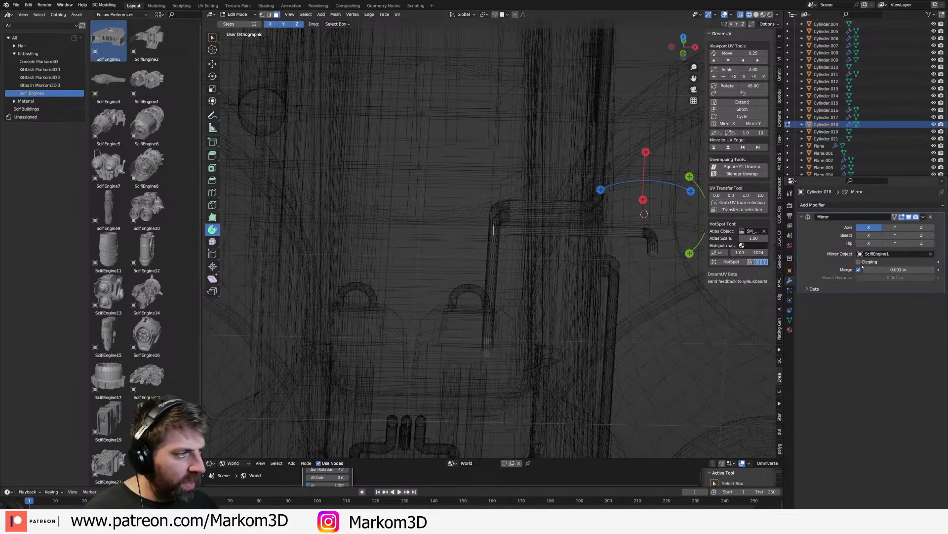
scroll(500, 296, down, 4)
key(z)
click(585, 295)
mouse_move(584, 295)
middle_down()
mouse_move(540, 307)
mouse_move(582, 281)
mouse_move(593, 222)
mouse_move(541, 303)
middle_up()
- Try the Y axis instead of X for the pipes' mirror and return to Object Mode
click(893, 228)
click(867, 228)
click(893, 228)
scroll(503, 279, down, 5)
key(Tab)
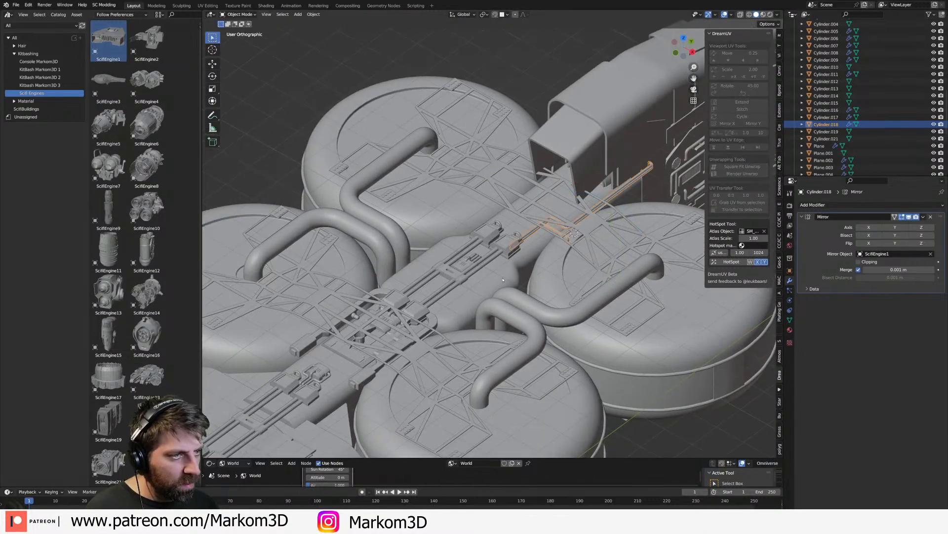
key(Tab)
key(Tab)
middle_drag(482, 256, 464, 296)
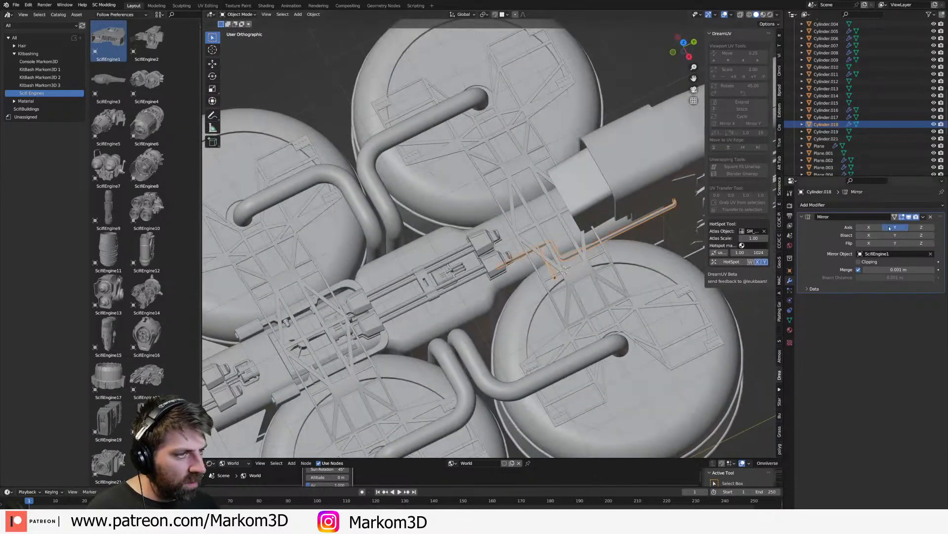
- Set the Mirror modifier to use only the Z axis so the pipes repeat across the hull
click(869, 228)
click(868, 229)
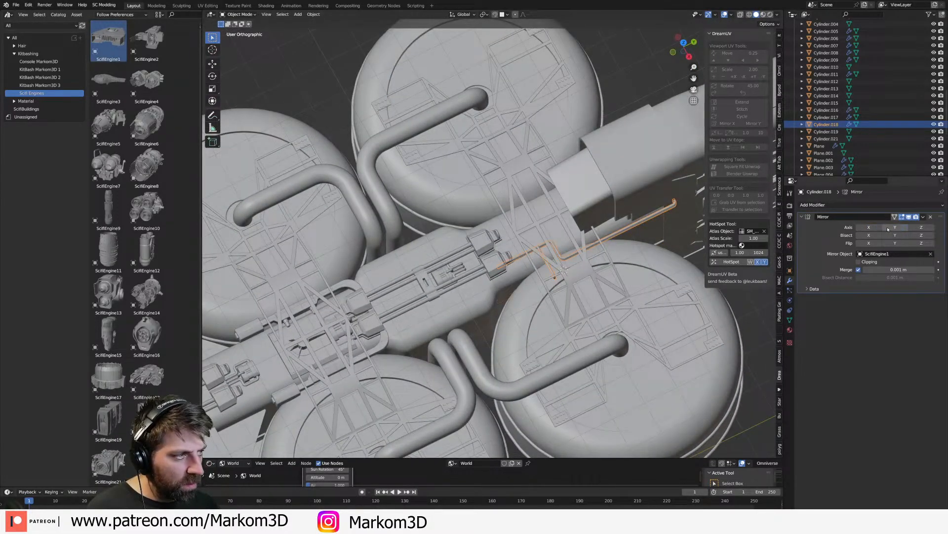
click(919, 228)
middle_drag(549, 257, 594, 244)
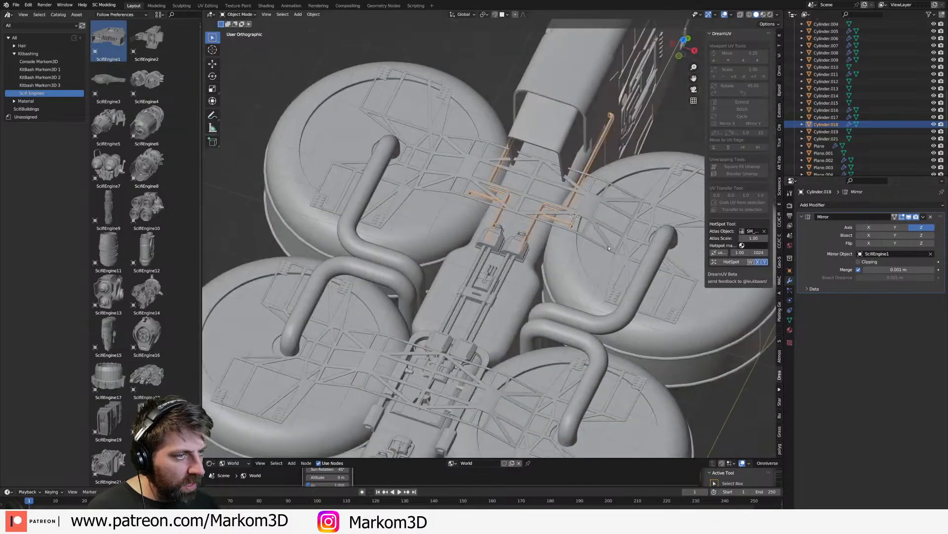
- Apply the pipes' rotation and enable Clipping on their Mirror modifier
scroll(594, 243, up, 4)
key(ctrl+a)
click(593, 232)
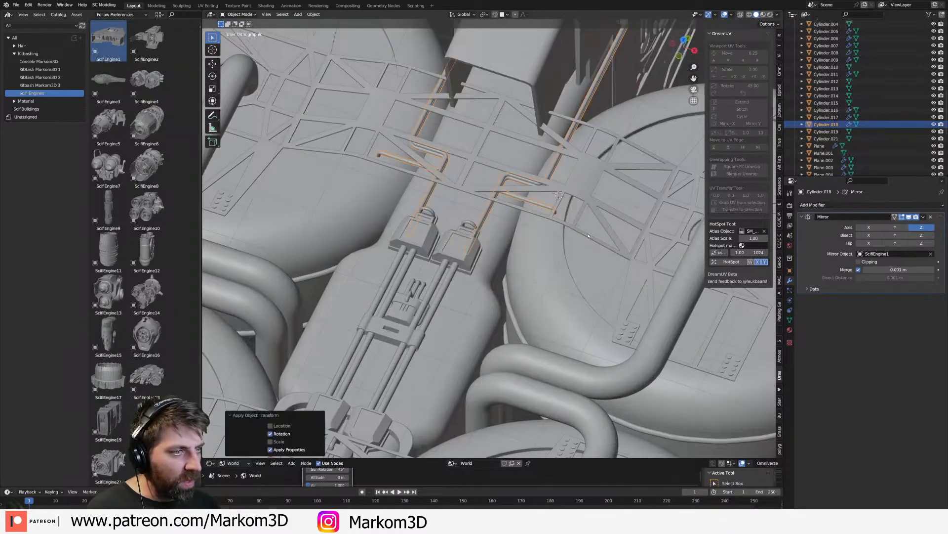
middle_drag(608, 240, 515, 228)
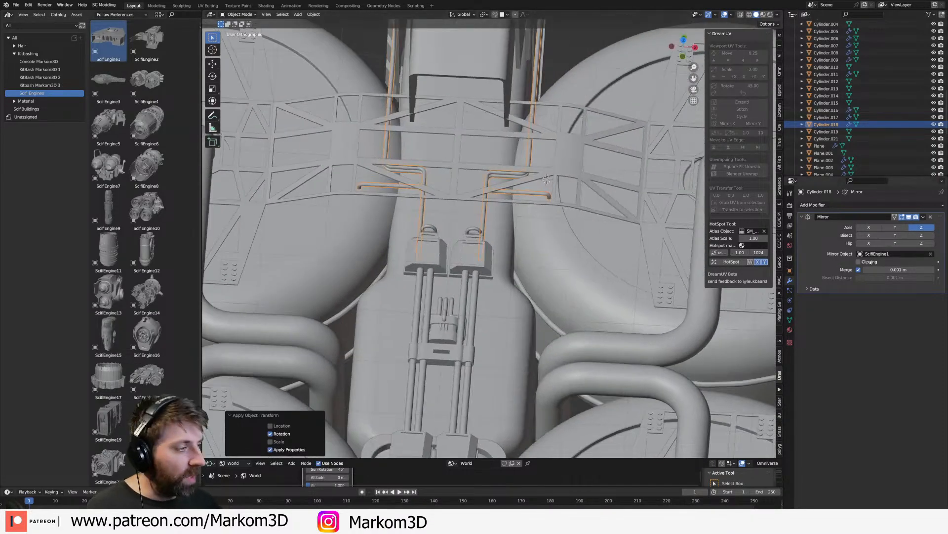
shift+middle_drag(533, 257, 590, 269)
scroll(568, 308, up, 3)
- Move the short pipe's inner end face about 1.243 m inward along X to the mirror centre and delete that face
key(Tab)
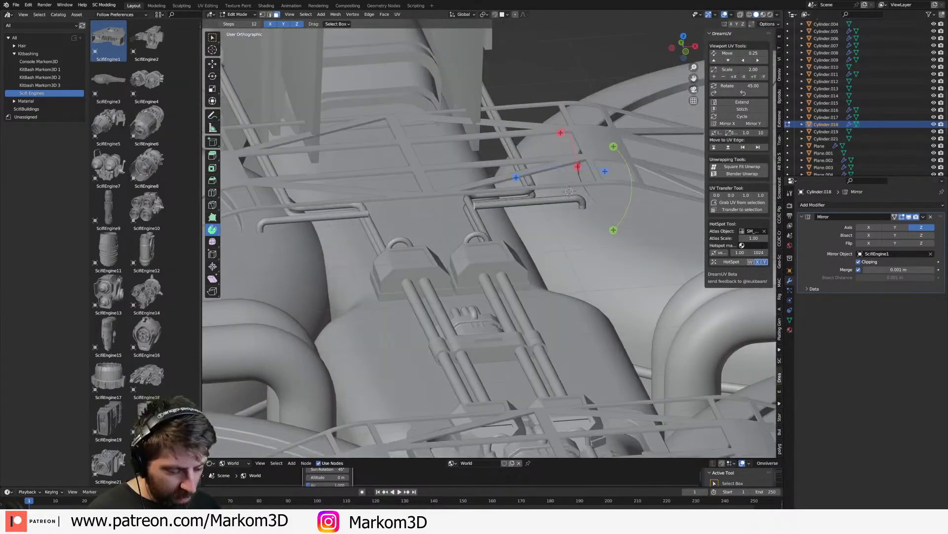
key(g)
key(x)
click(374, 219)
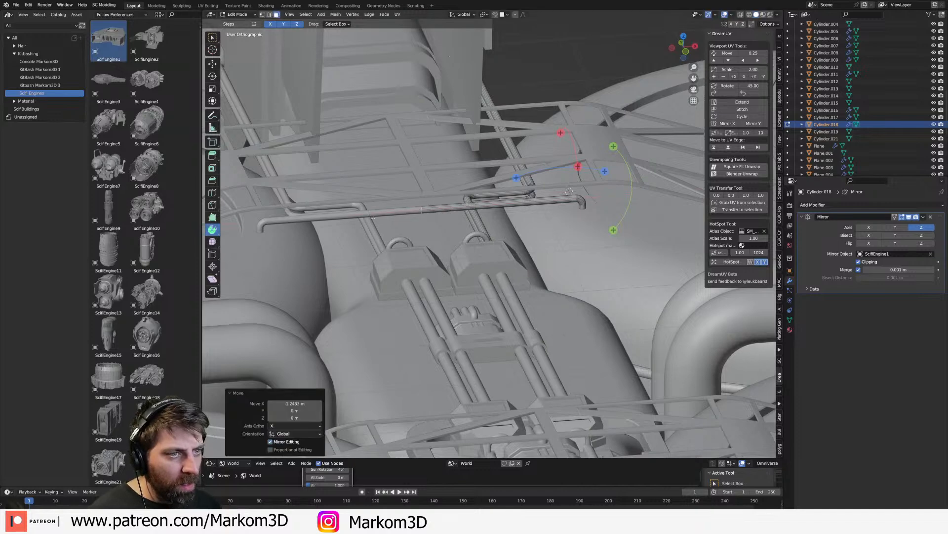
key(x)
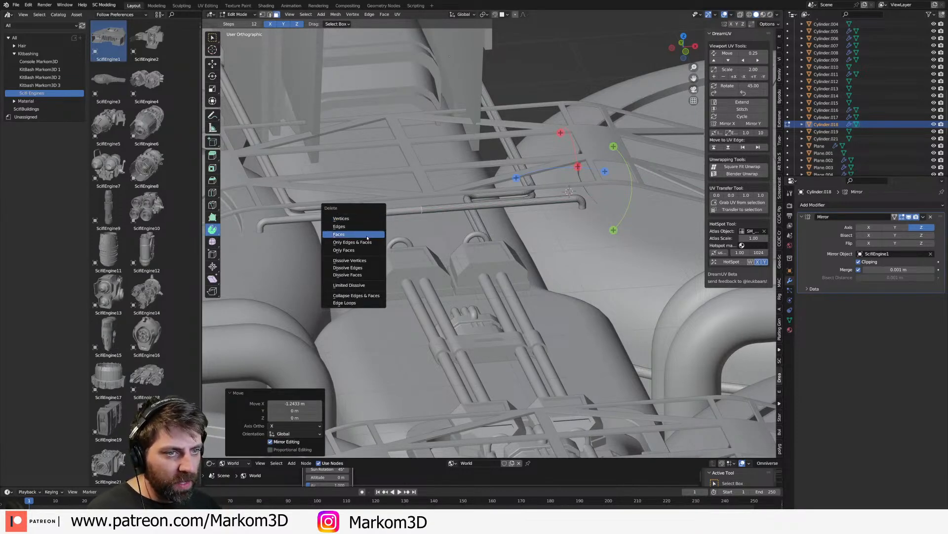
click(371, 227)
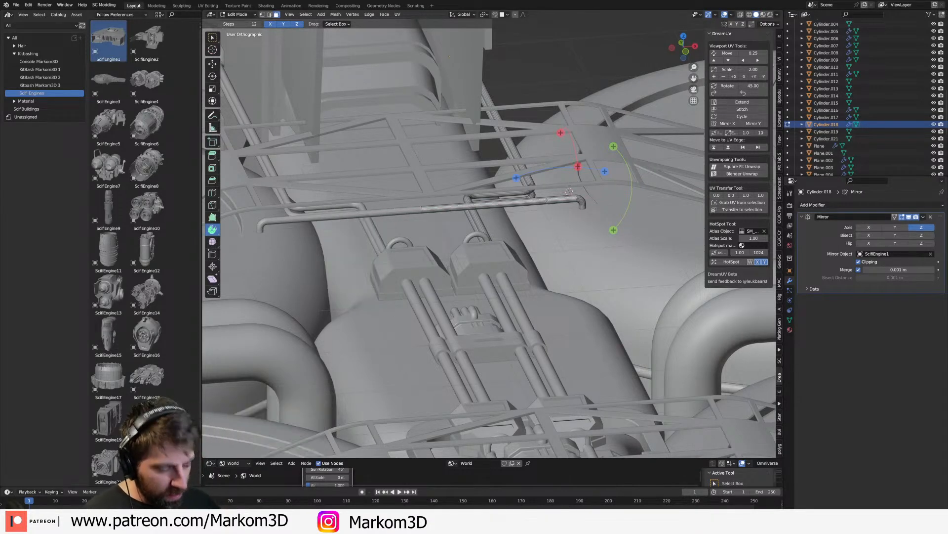
- Select the whole joined cross pipe and duplicate it in top view about 5.6 m along negative Y to the forward truss
key(ctrl+l)
key(KP_7)
shift+middle_drag(523, 338, 588, 75)
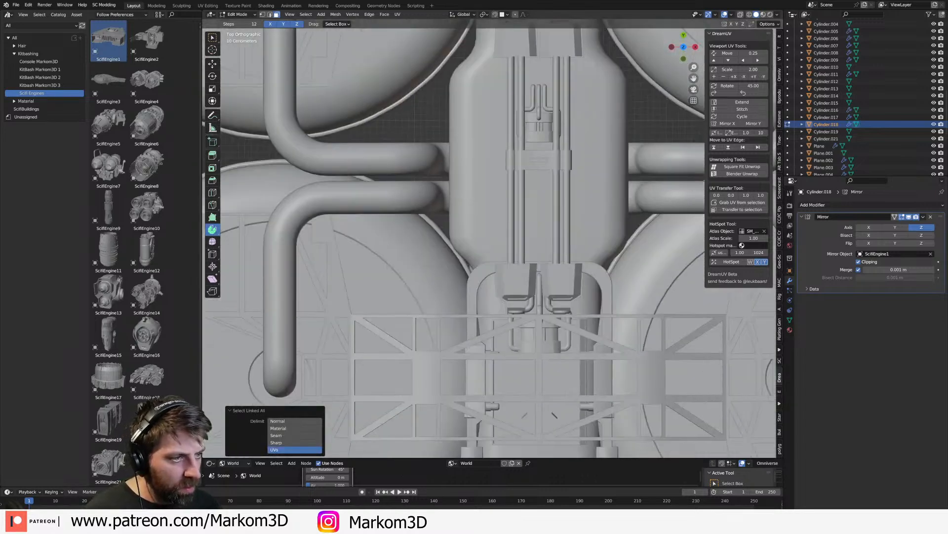
key(shift+d)
key(y)
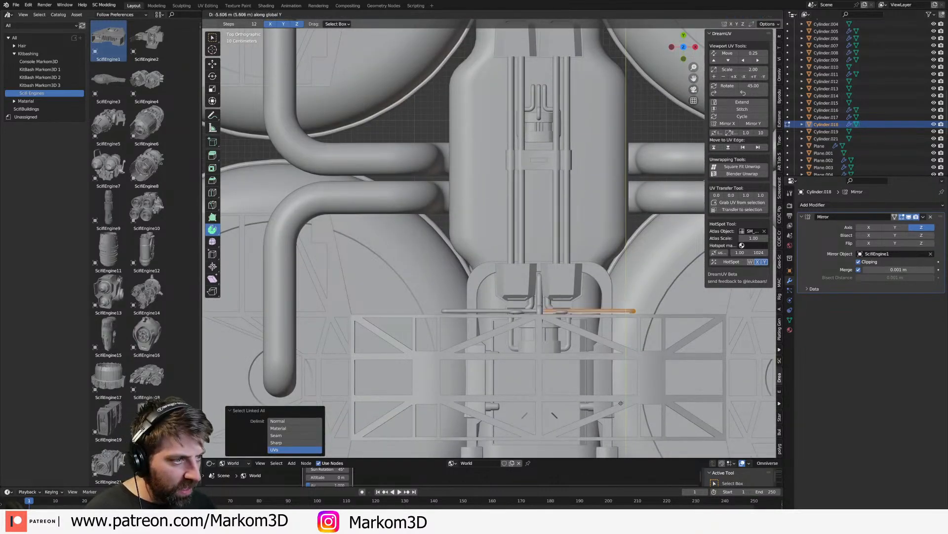
click(619, 285)
- Duplicate the cross pipe about 2.2 m along negative Y past the forward truss, plus one more copy along Y beside it
shift+middle_drag(619, 285, 600, 208)
key(shift+d)
key(y)
click(582, 327)
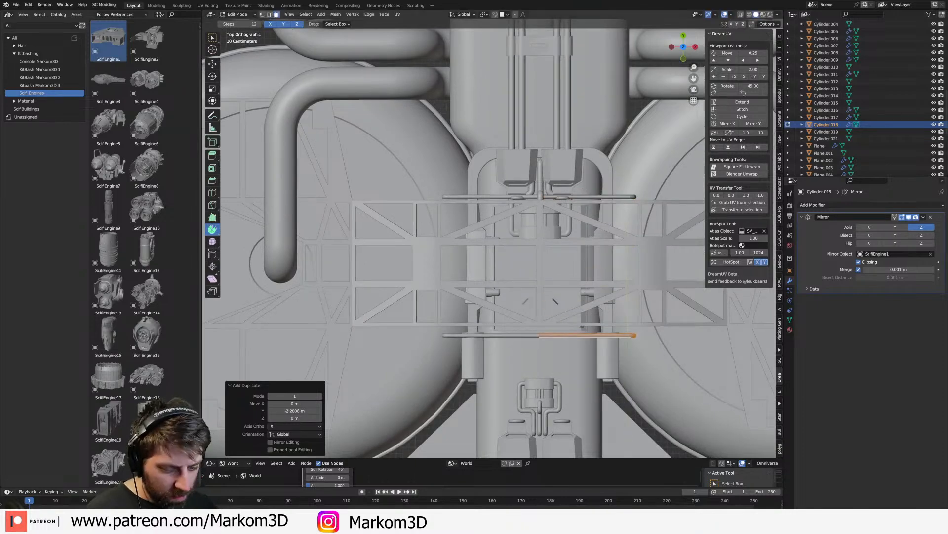
key(shift+d)
key(y)
click(582, 311)
- Select all the pipe geometry, turn off Clipping on the Mirror modifier and apply the pipes' object transform in Object Mode
middle_drag(582, 312, 578, 259)
scroll(640, 265, down, 6)
key(a)
shift+middle_drag(681, 253, 436, 300)
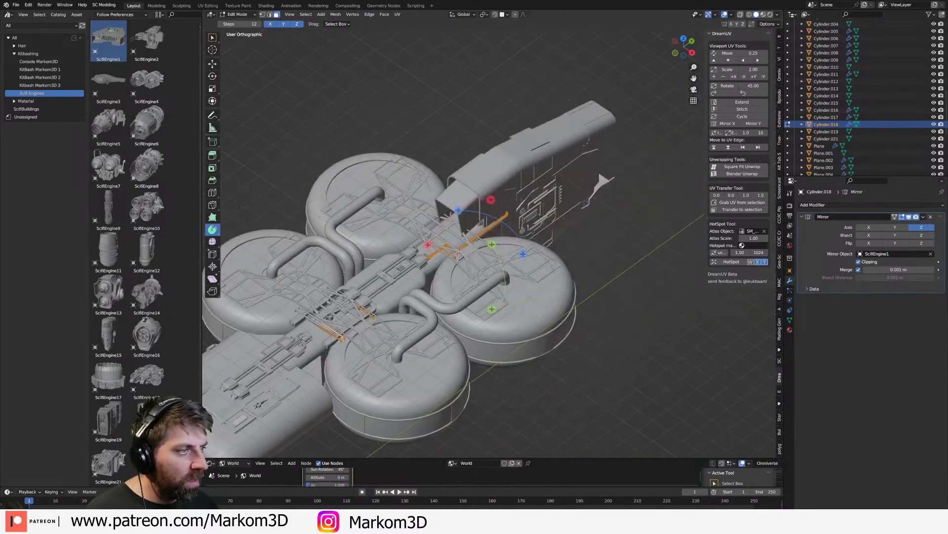
scroll(486, 271, up, 4)
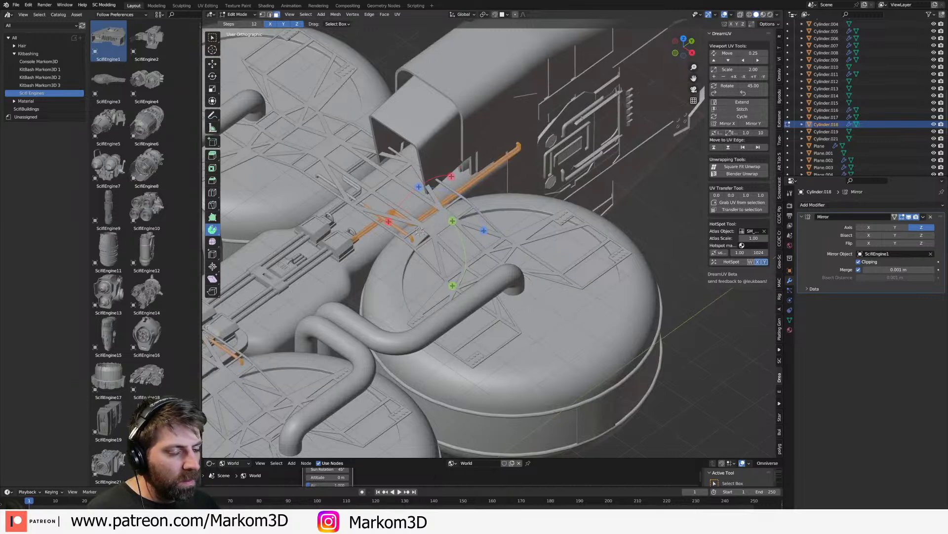
key(Tab)
middle_drag(444, 250, 585, 223)
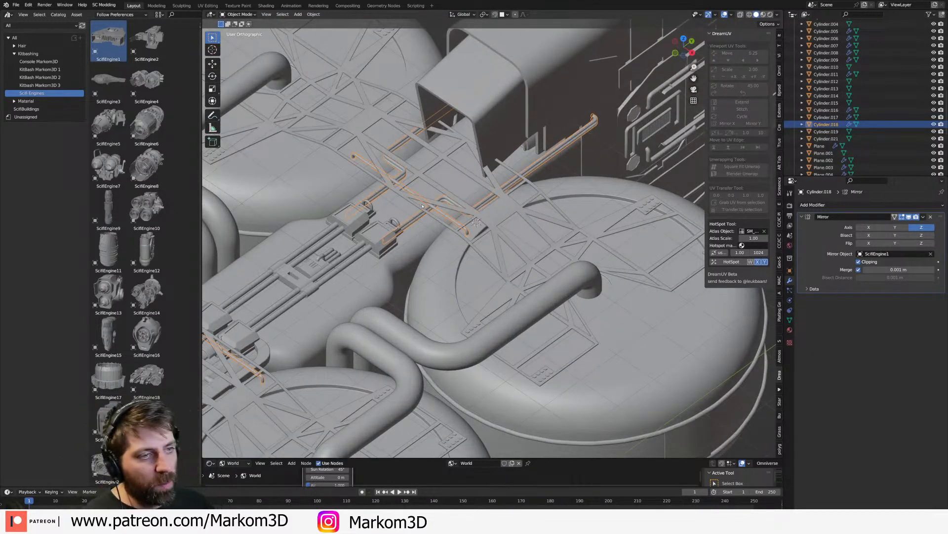
key(Tab)
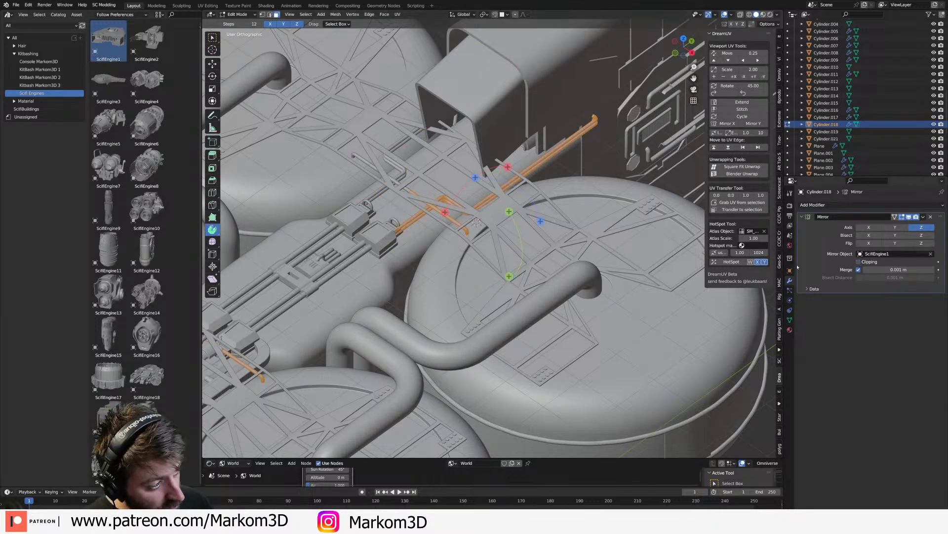
key(Tab)
key(ctrl+a)
click(447, 248)
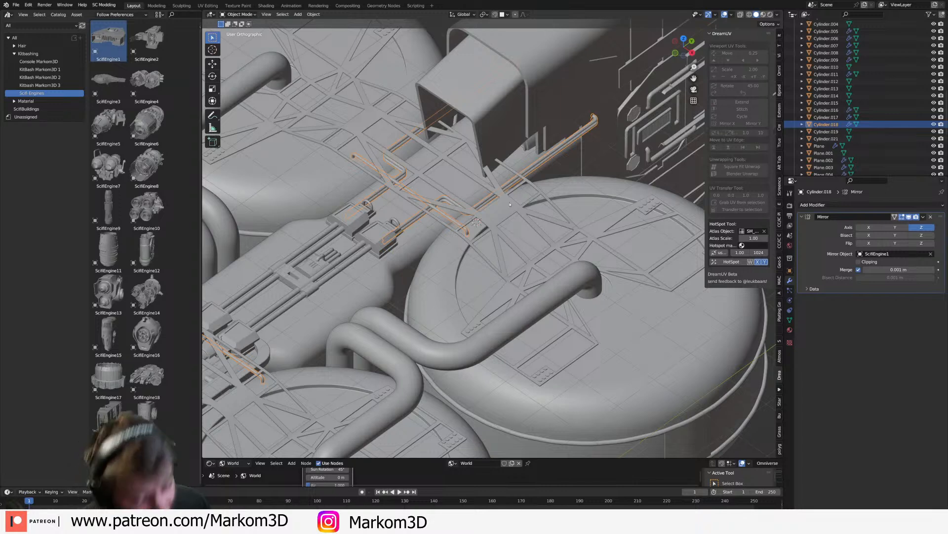
- Switch the viewport to Material Preview and open the pipes' material settings
middle_drag(510, 201, 523, 124)
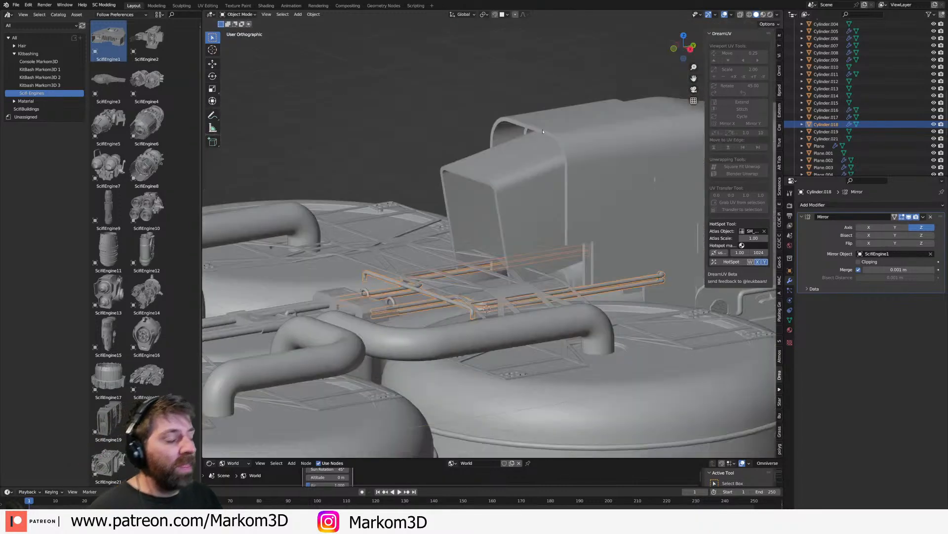
click(764, 14)
middle_drag(588, 230, 584, 272)
scroll(584, 274, up, 2)
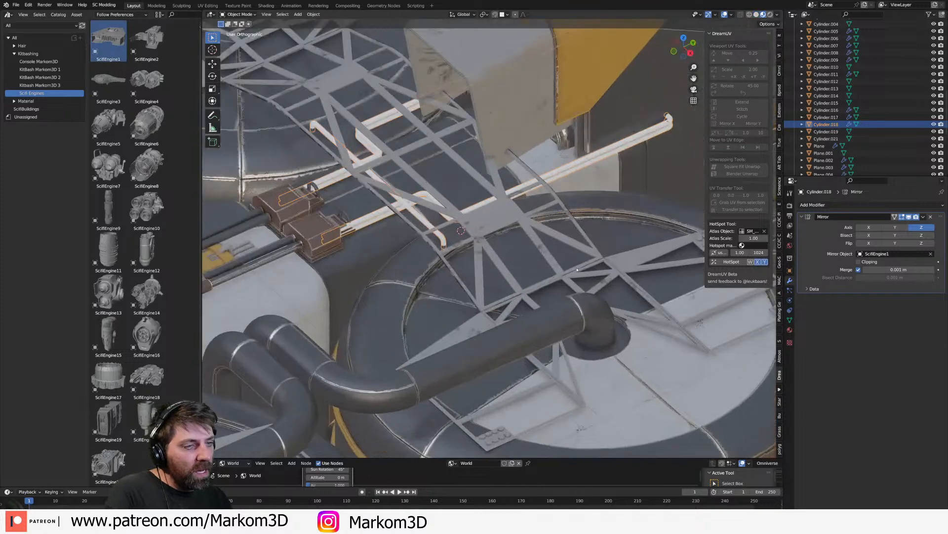
click(790, 331)
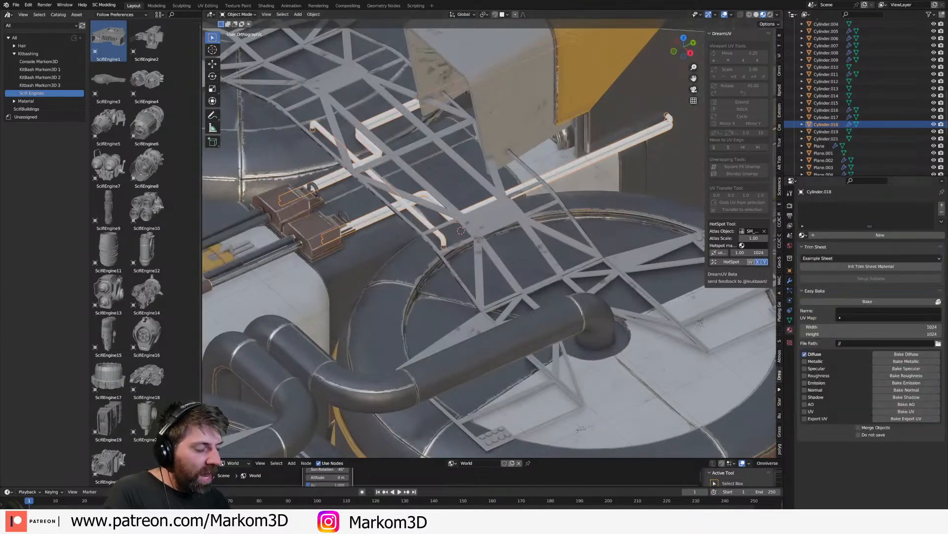
- Try the DUV_Plastic_Stained_DGrey material on the pipes
click(803, 235)
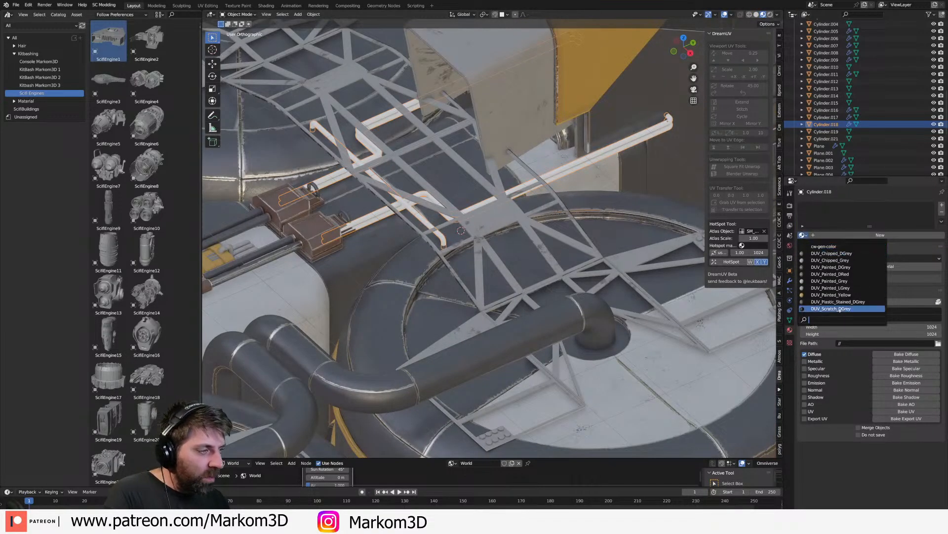
click(838, 302)
click(696, 178)
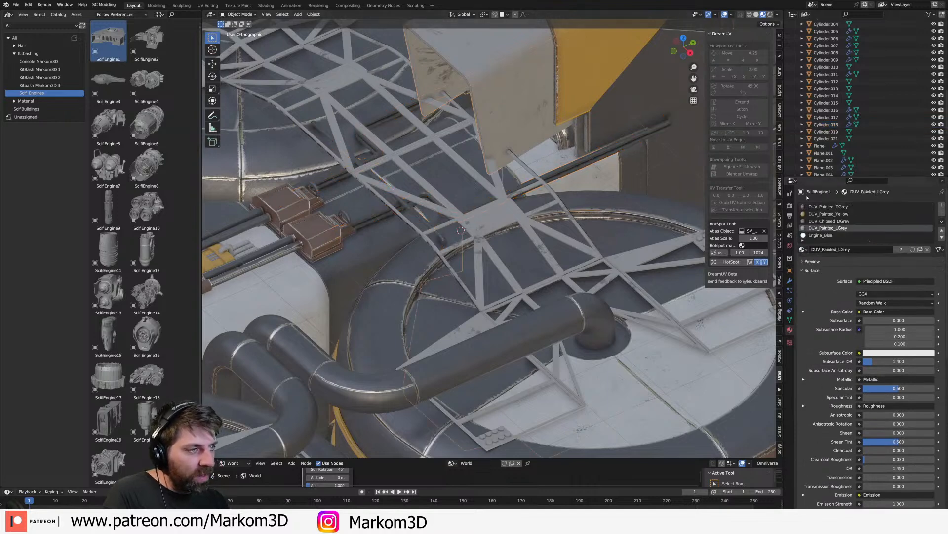
- Reselect the pipes and try the DUV_Scratch_DGrey material on them
click(668, 118)
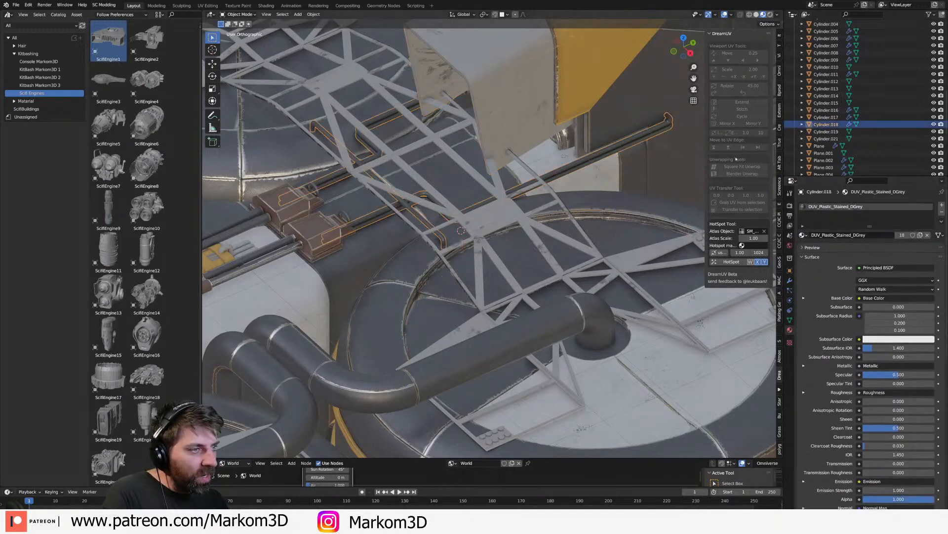
click(802, 235)
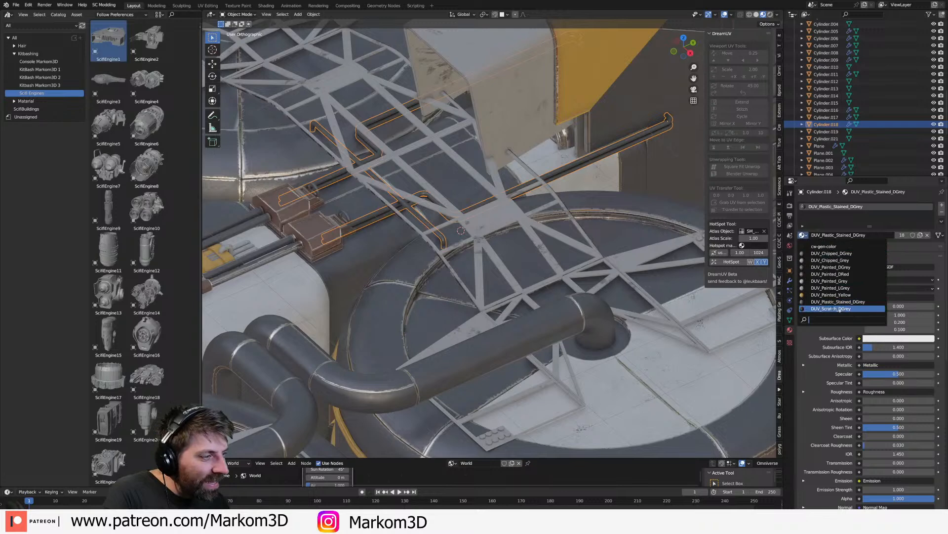
click(833, 309)
scroll(554, 246, down, 5)
middle_drag(554, 246, 612, 227)
click(654, 330)
middle_drag(654, 330, 567, 267)
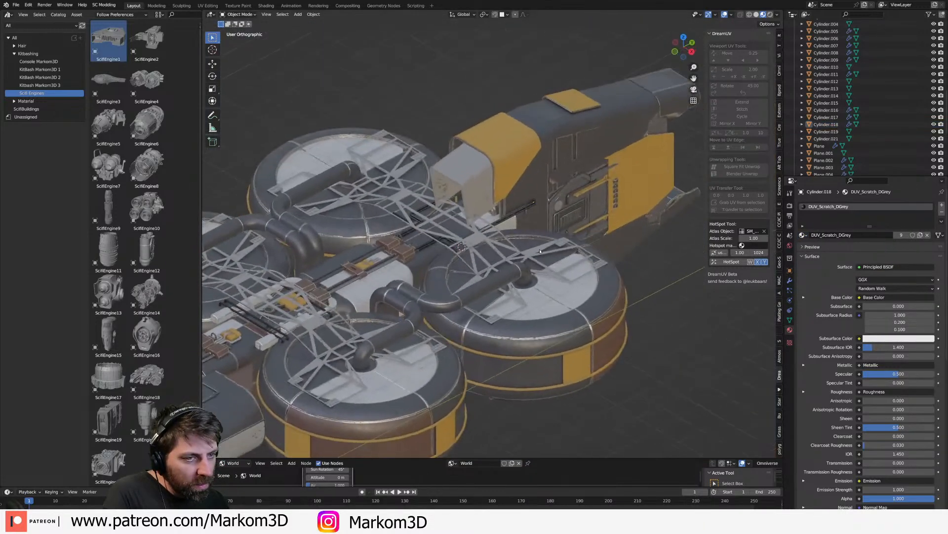
- Select the pipes again and try the DUV_Painted_LGrey material
click(518, 213)
click(804, 235)
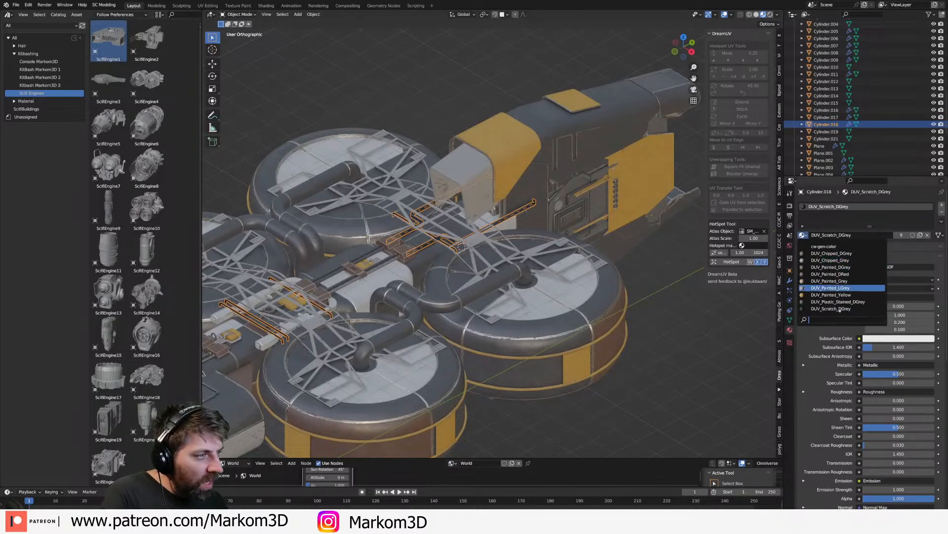
click(830, 288)
middle_drag(656, 305, 717, 276)
- Assign the DUV_Painted_Yellow material to the pipes
click(803, 235)
click(830, 294)
middle_drag(632, 316, 663, 351)
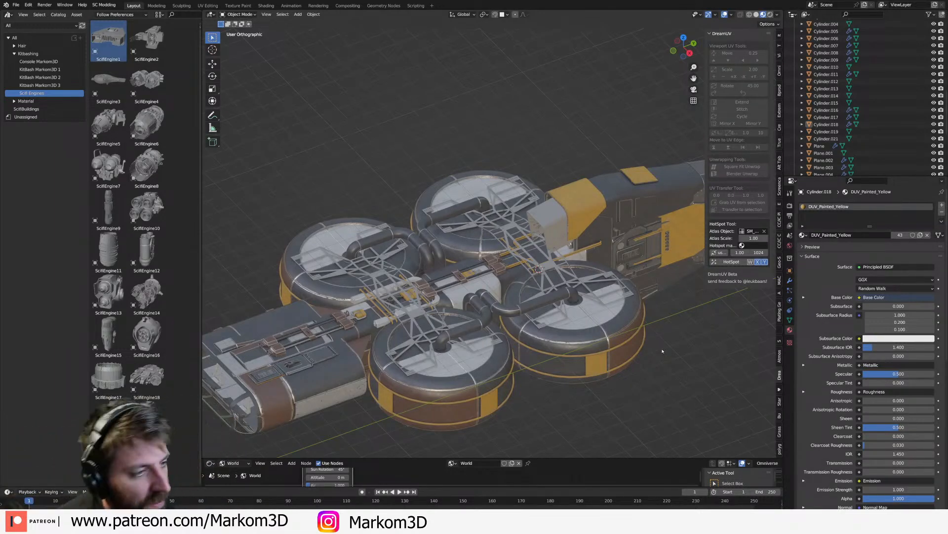
shift+middle_drag(665, 347, 685, 305)
middle_drag(684, 305, 713, 296)
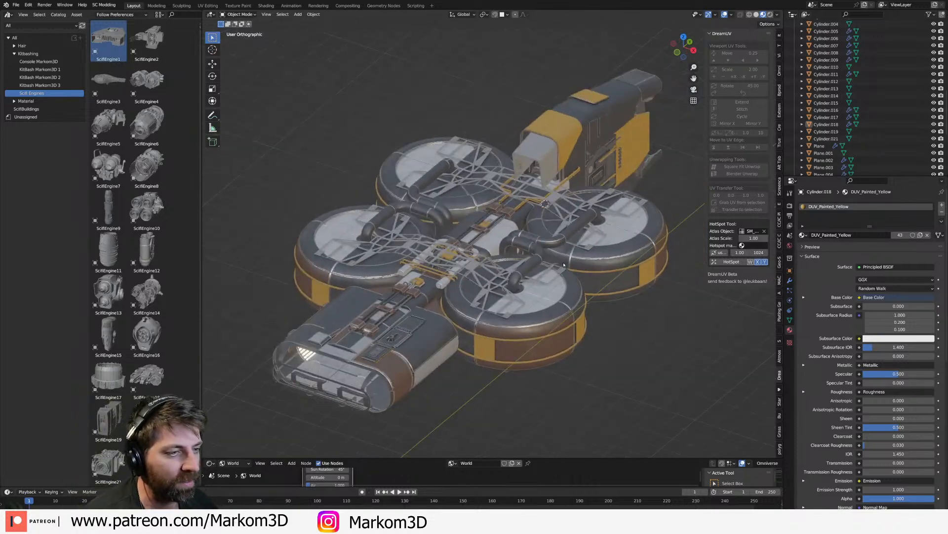
- Switch the viewport to rendered shading and examine the whole ship from above alongside the other kit parts
click(770, 14)
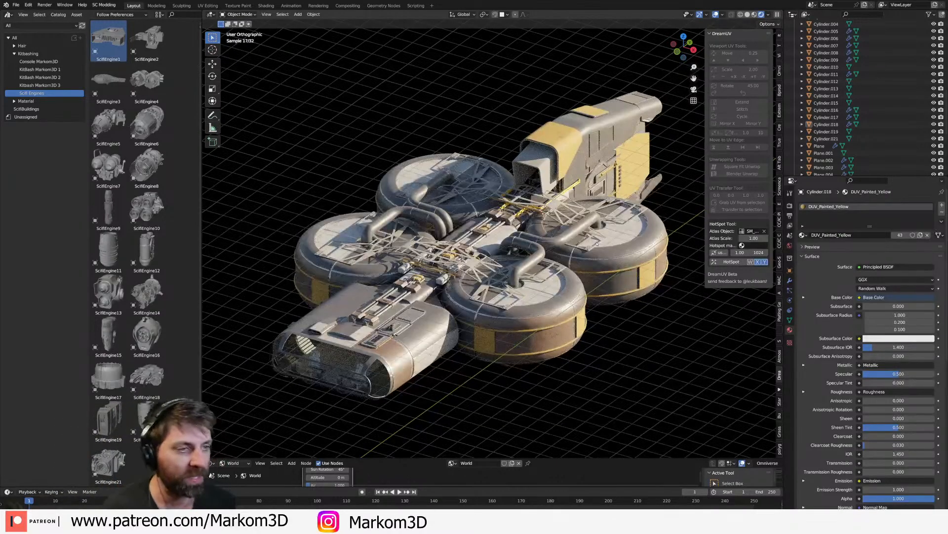
scroll(598, 214, down, 7)
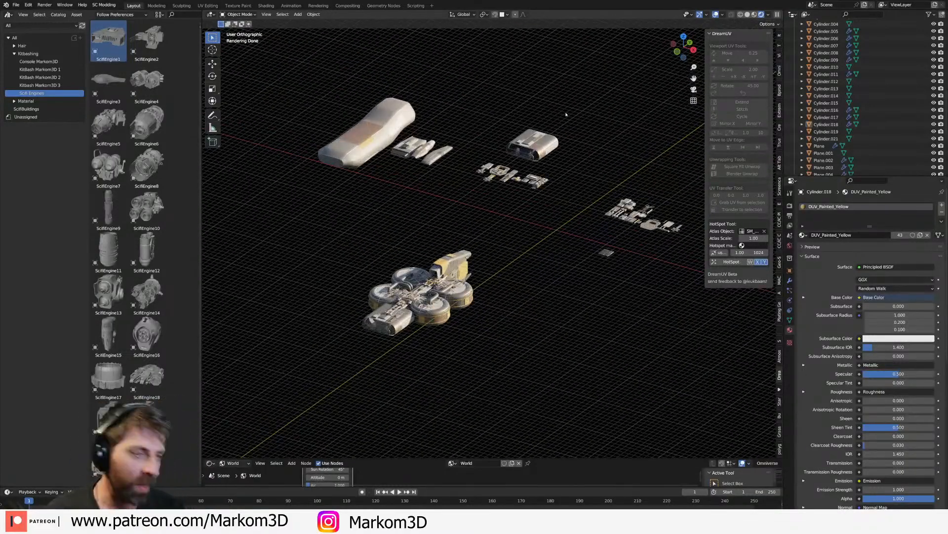
middle_drag(566, 114, 700, 197)
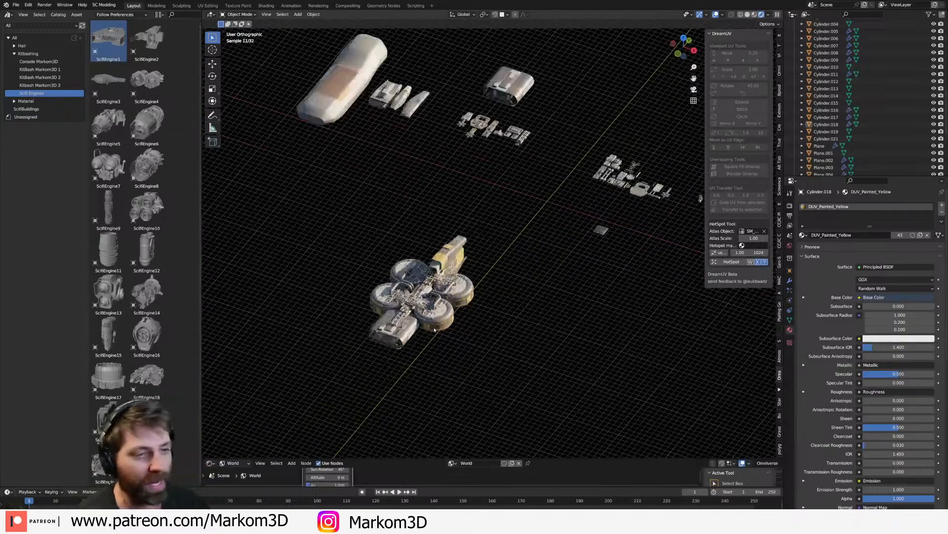
scroll(445, 324, up, 3)
middle_drag(446, 324, 569, 293)
scroll(486, 338, down, 1)
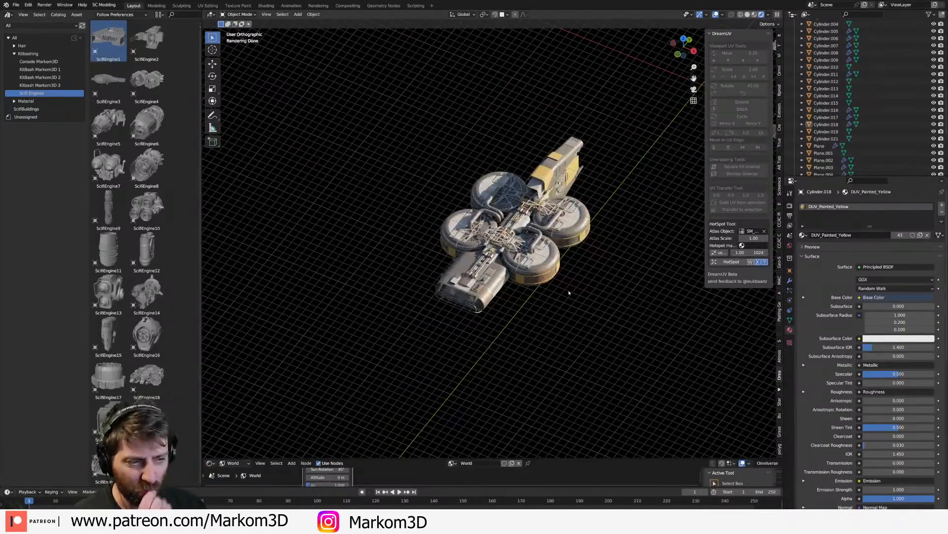